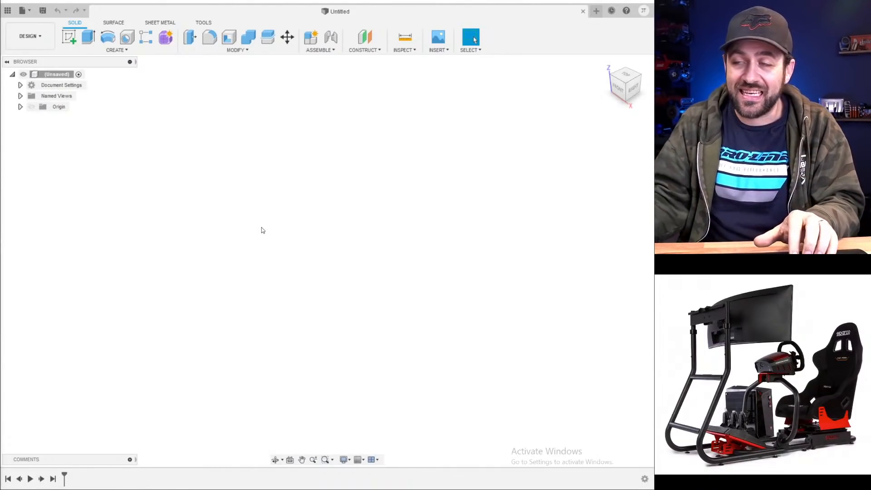
- Create a new sketch on the vertical YZ plane, viewed from the right
left_click(69, 40)
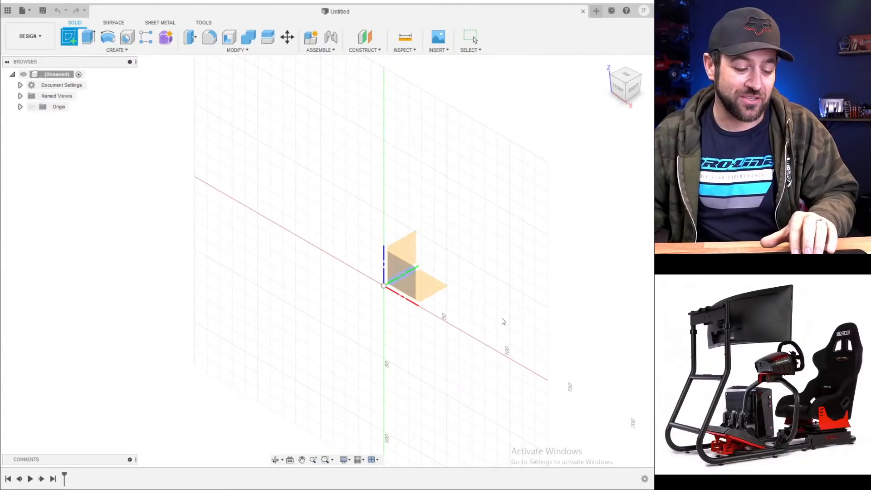
middle_click_drag(355, 350, 295, 292)
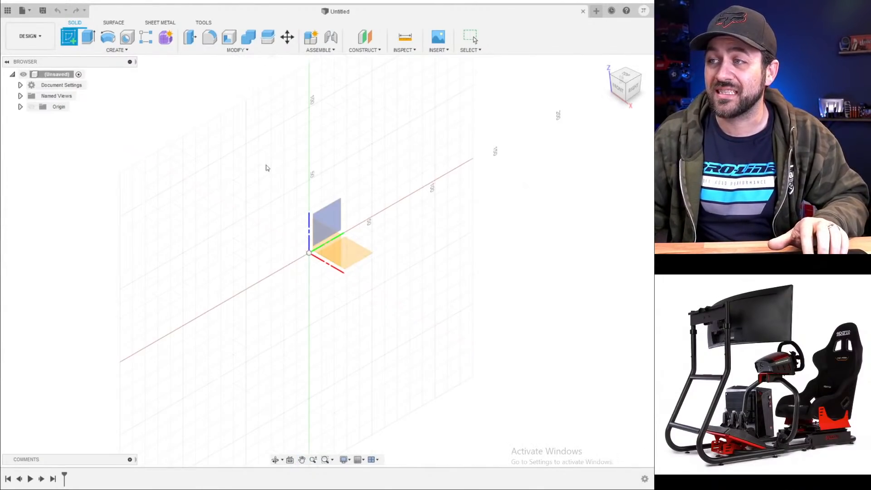
left_click(345, 251)
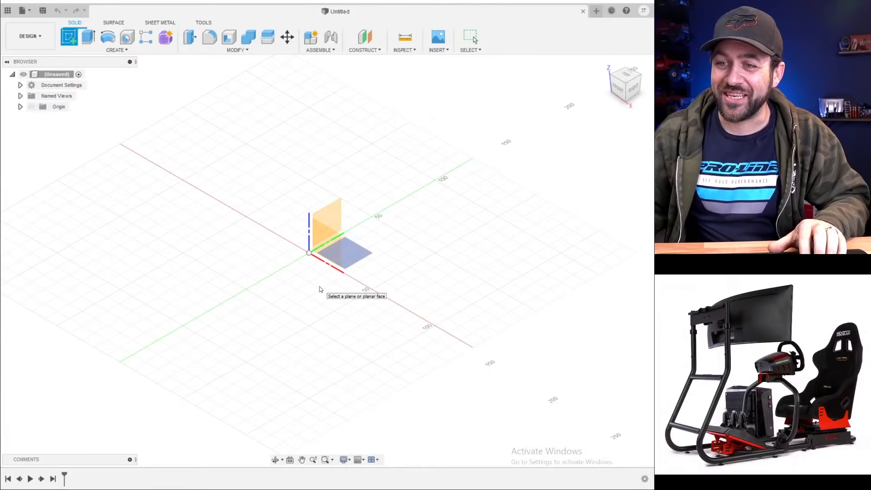
scroll(320, 271, "down", 2)
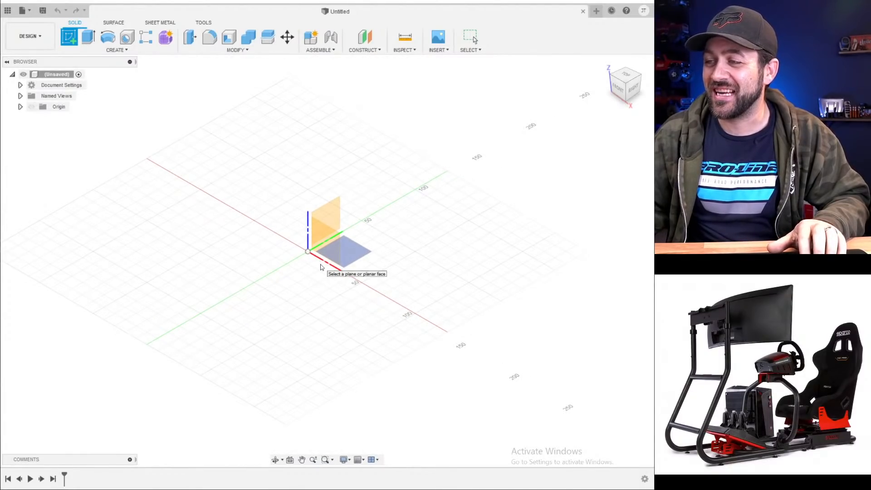
left_click(368, 247)
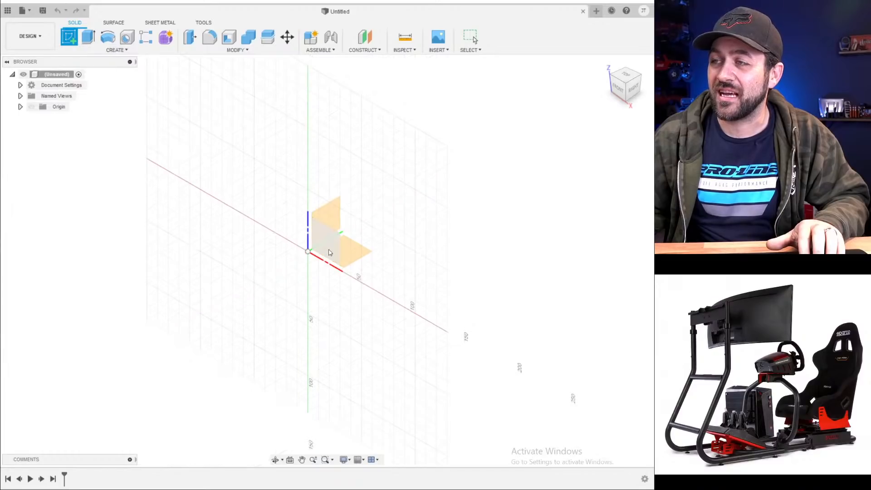
left_click(330, 216)
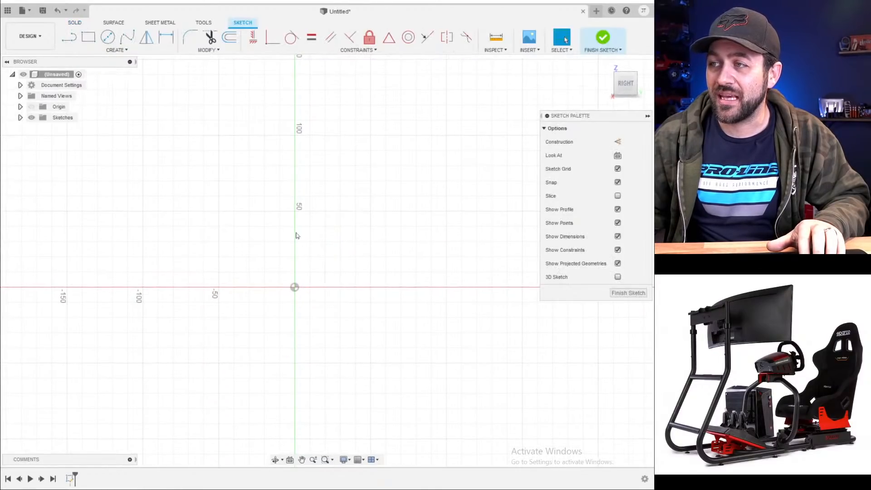
- Sketch a horizontal line along the horizontal axis, starting about 100 mm from the origin and passing through it to the other side
left_click(68, 38)
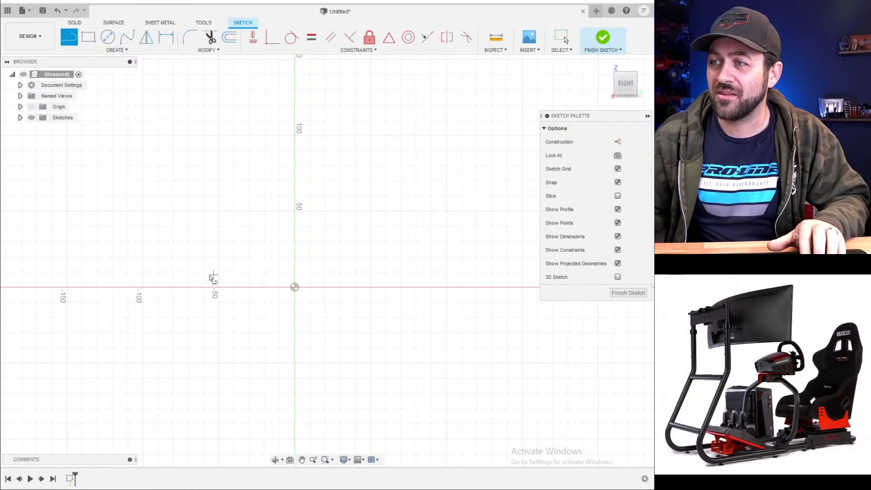
left_click(616, 143)
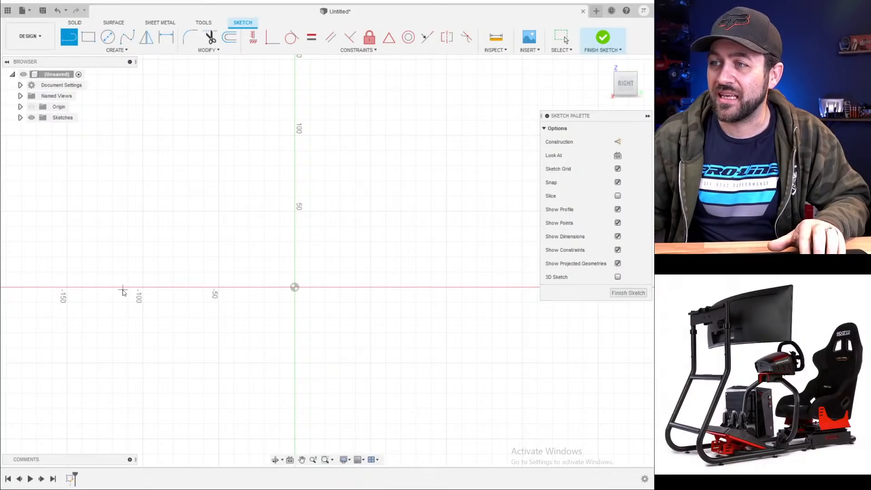
left_click(143, 287)
scroll(166, 292, "down", 6)
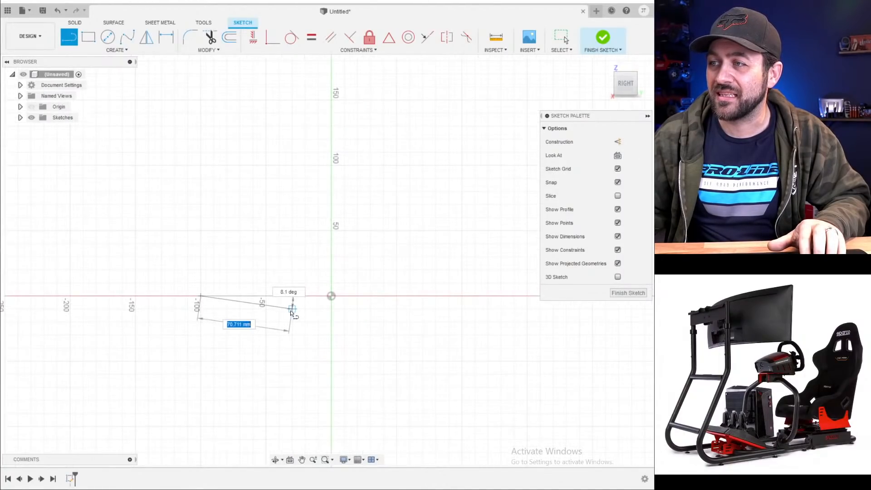
left_click(408, 302)
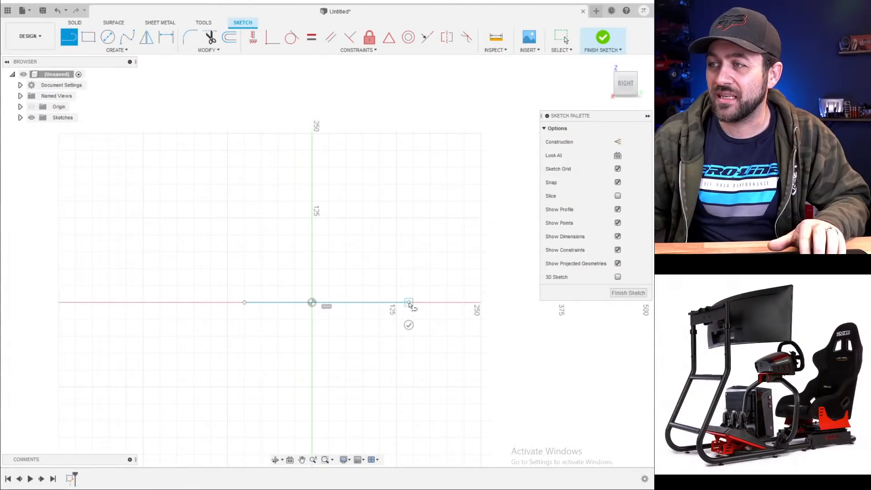
key("Escape")
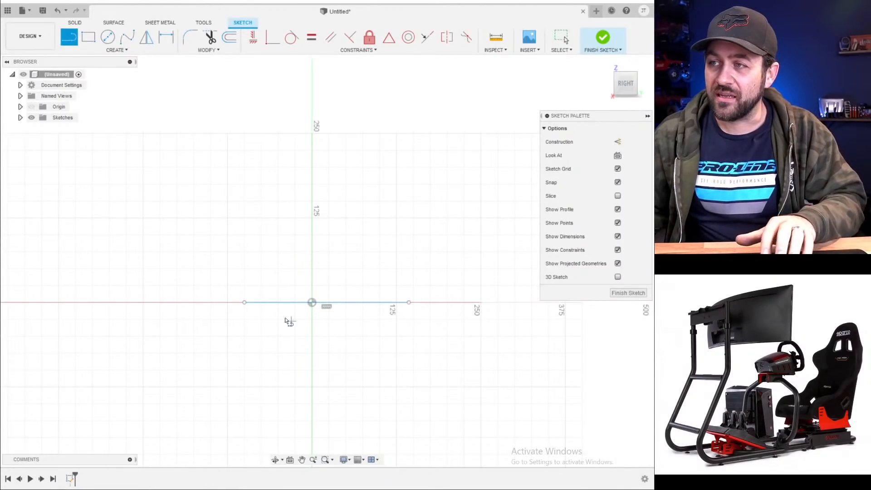
- Sketch a vertical line about 130 mm long upward from the horizontal line's starting endpoint
left_click(245, 302)
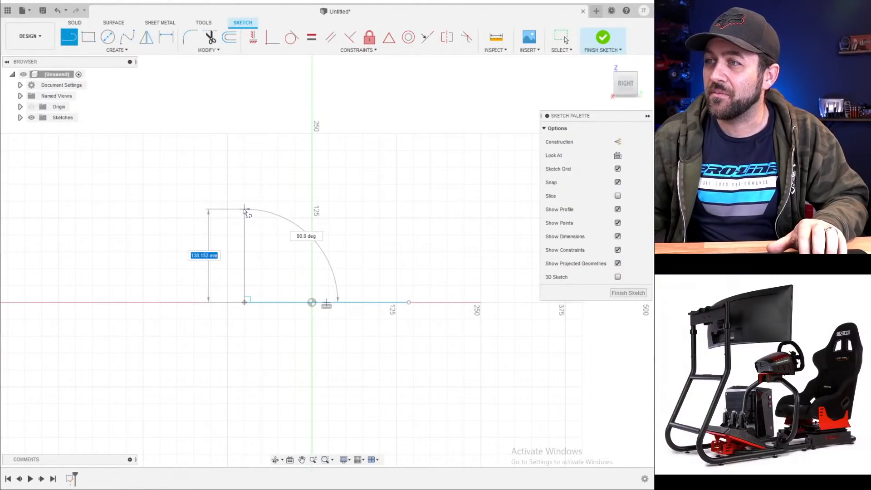
left_click(244, 213)
key("Escape")
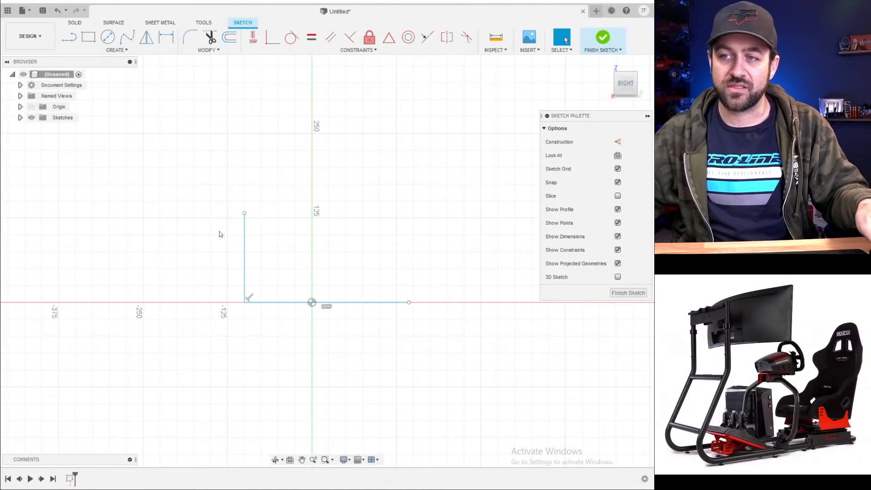
- Sketch a narrow upright rectangle about 143 mm tall from the vertical line's upper endpoint
left_click(84, 43)
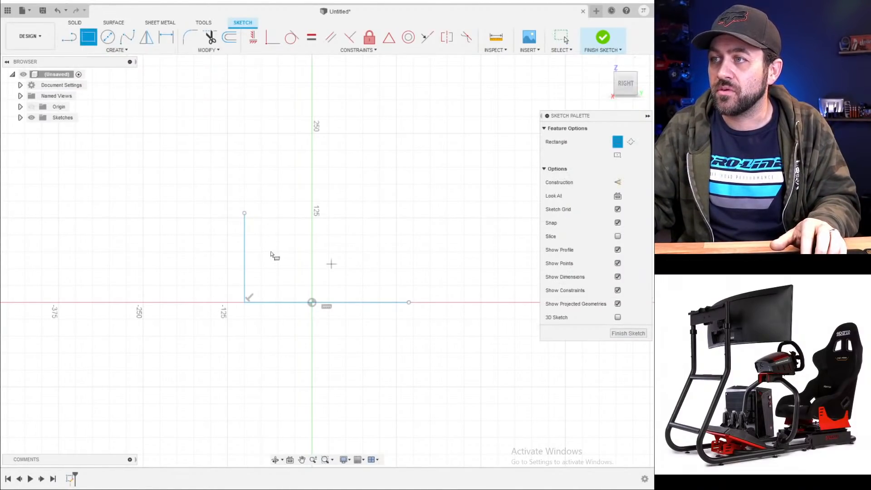
left_click(244, 213)
left_click(261, 116)
- Dimension the rectangle's height and set it to 80 mm
key("d")
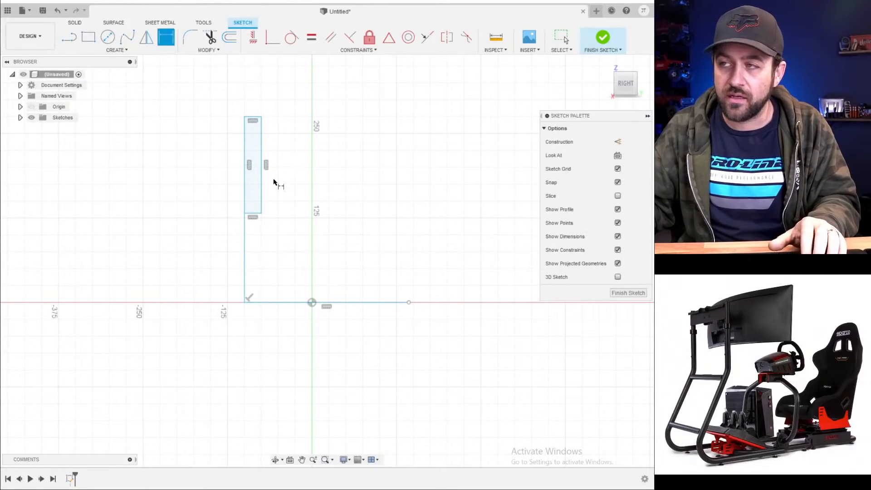
left_click(245, 168)
left_click(221, 164)
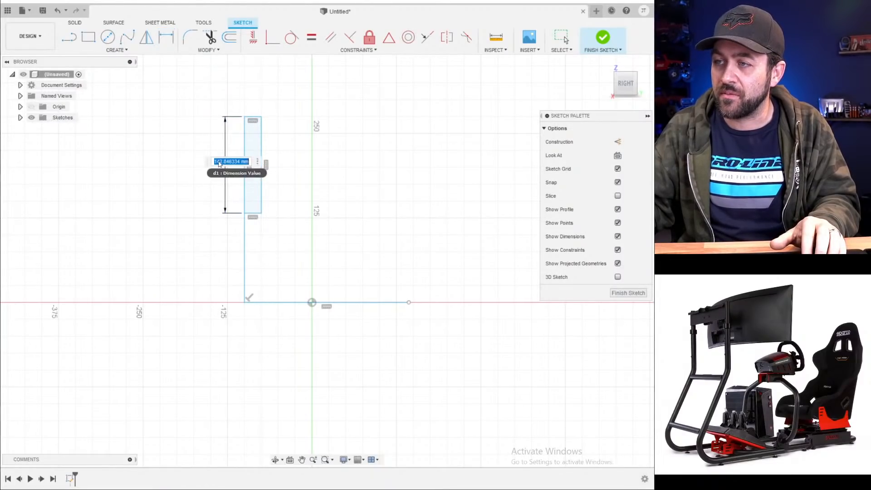
type("80")
key("Return")
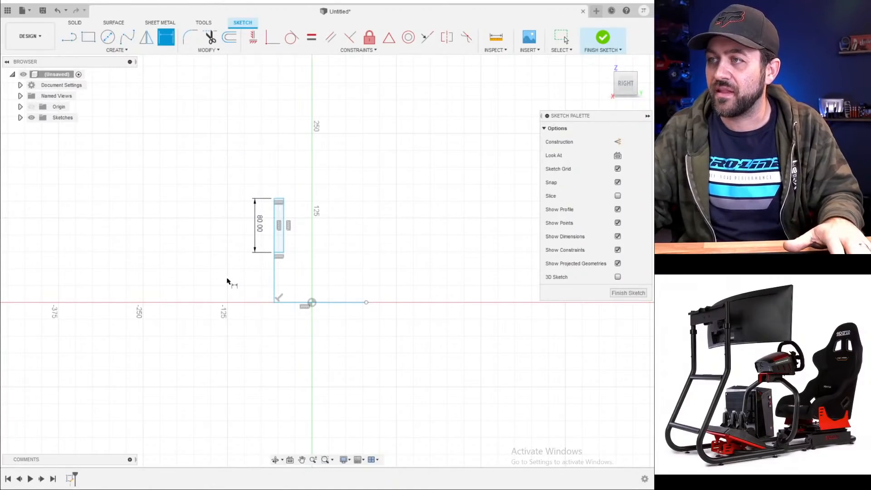
scroll(267, 290, "up", 2)
scroll(285, 297, "down", 1)
scroll(326, 278, "up", 1)
key("Escape")
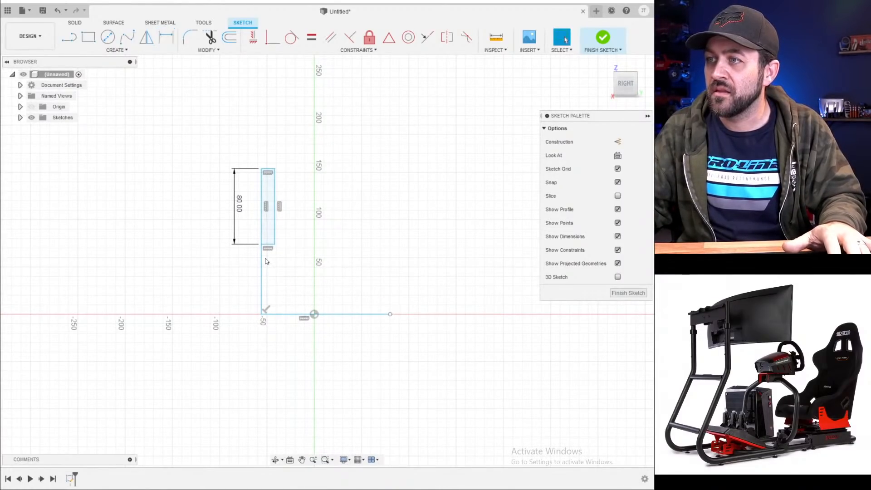
- Move the rectangle's corner on the vertical line outward to about Y -63 mm, Z 77 mm
mouse_move(262, 244)
left_mouse_down()
mouse_move(239, 242)
mouse_move(254, 242)
left_mouse_up()
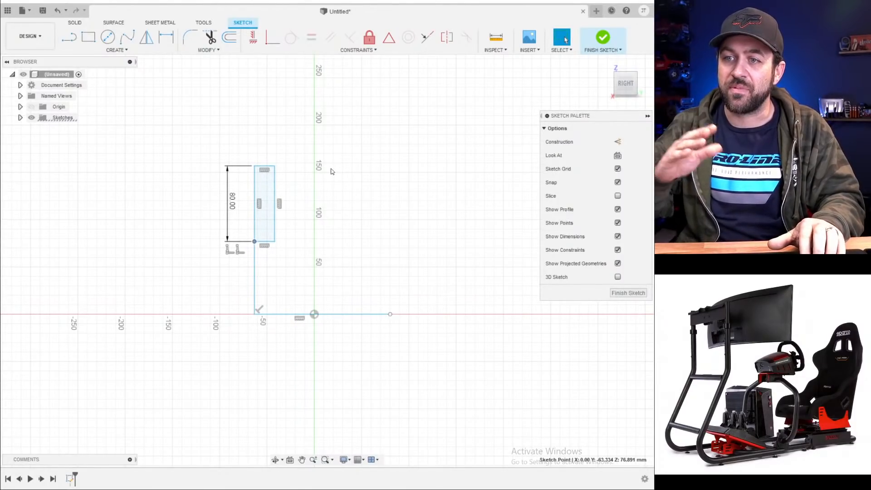
key("d")
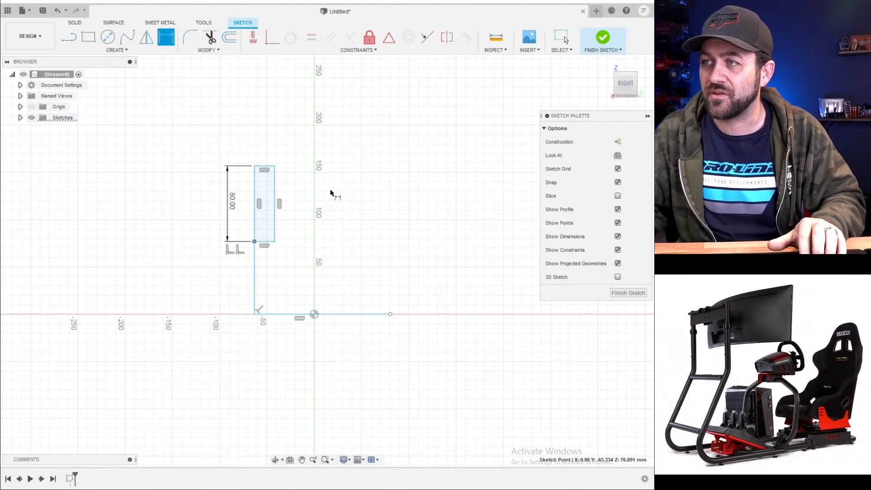
key("Escape")
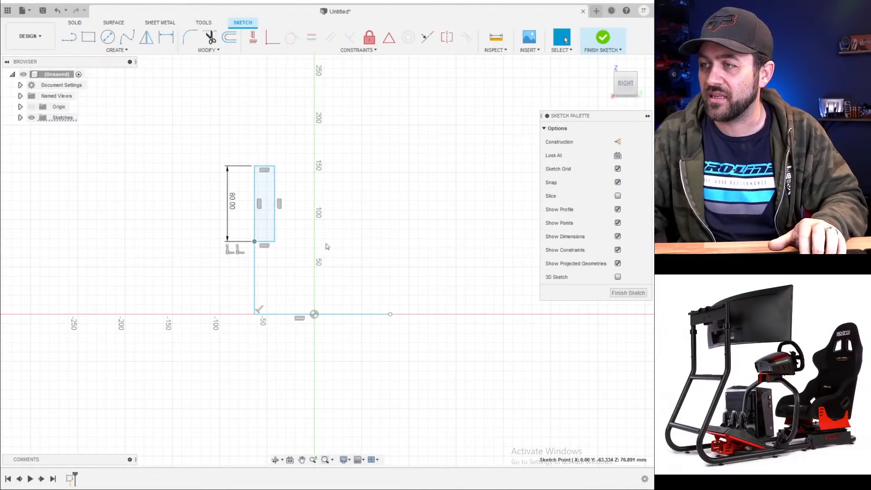
- Sketch a separate horizontal line 50 mm long between the vertical axis and the open side, above the base line
left_click(69, 36)
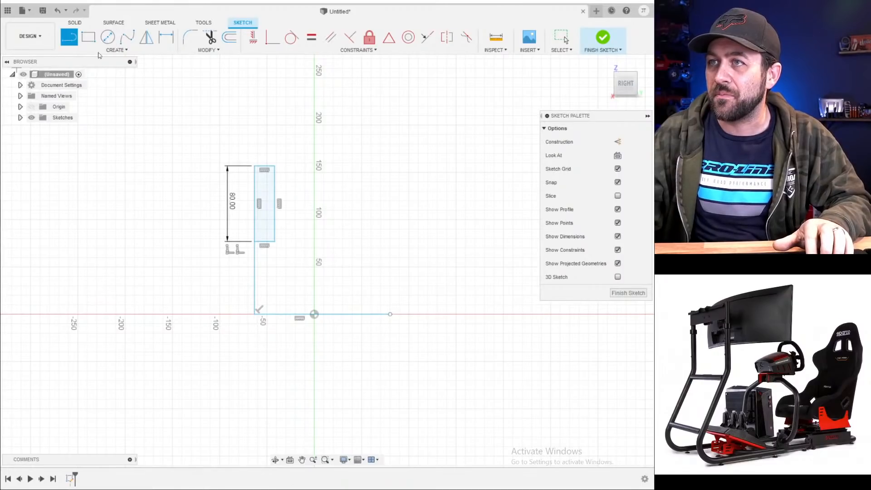
left_click(333, 267)
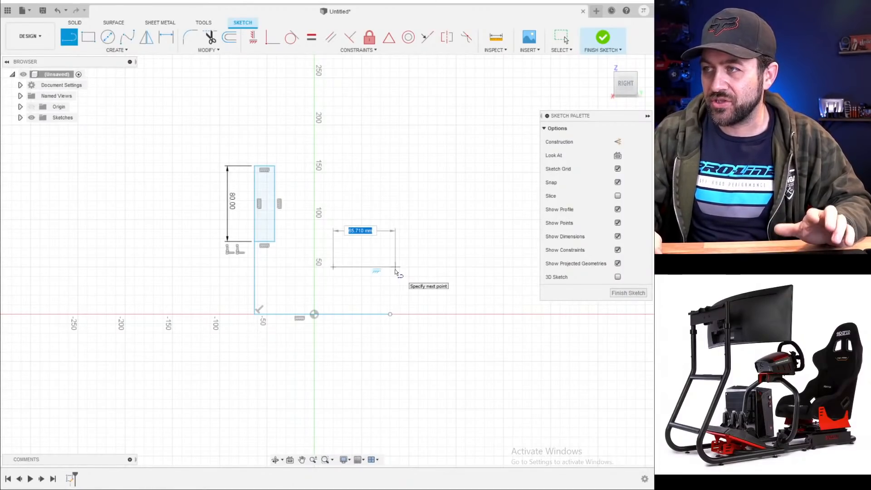
type("50")
key("Return")
key("Escape")
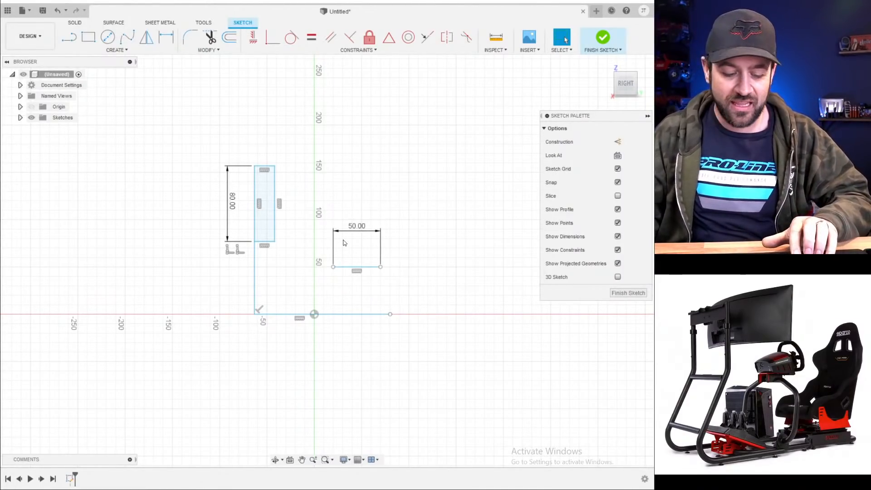
- Sketch a slanted line about 124 mm long at about 76 degrees, rising from the far end of the 50 mm line
key("l")
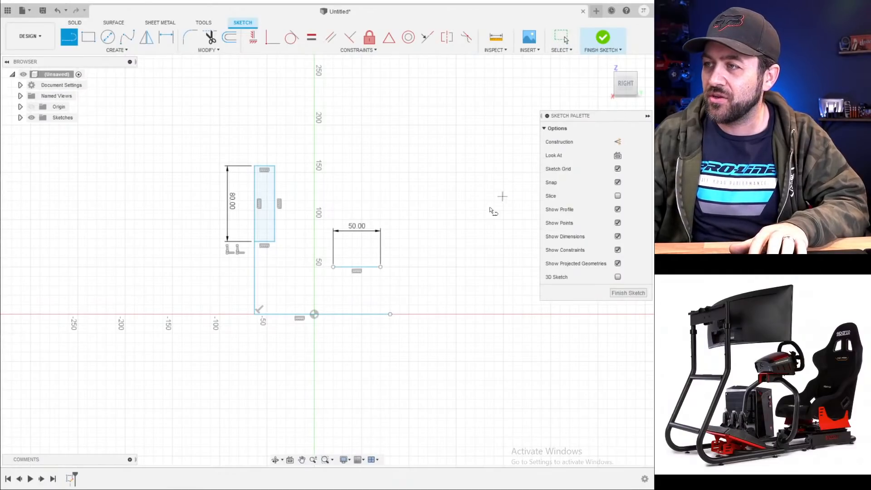
left_click(380, 266)
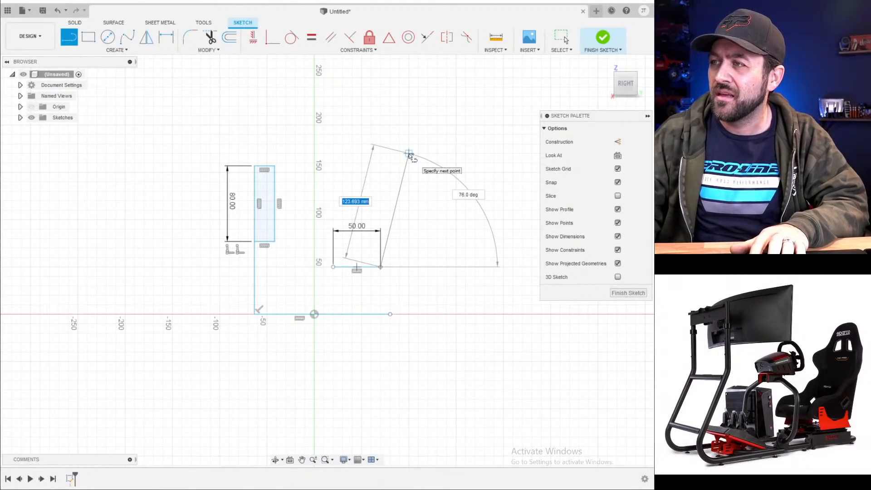
left_click(408, 153)
key("Escape")
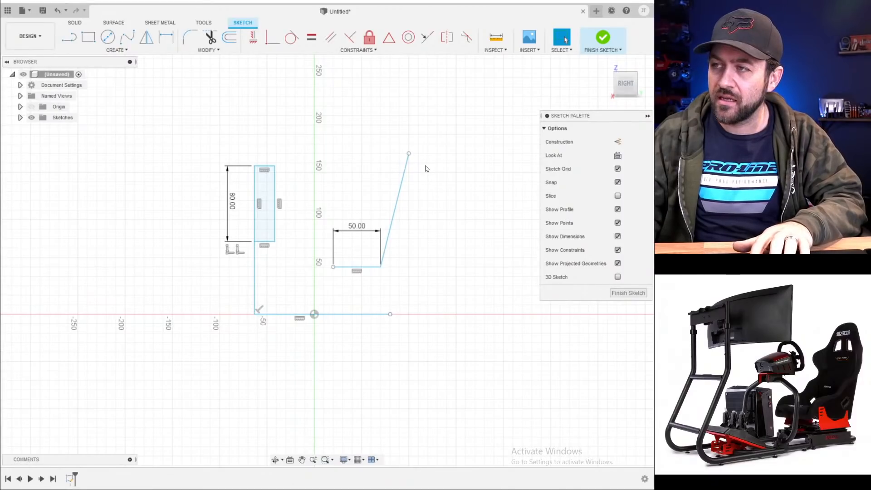
- Dimension the slanted line's vertical height to 80 mm and shift the connected two-line shape slightly by its free endpoint
key("d")
left_click(394, 209)
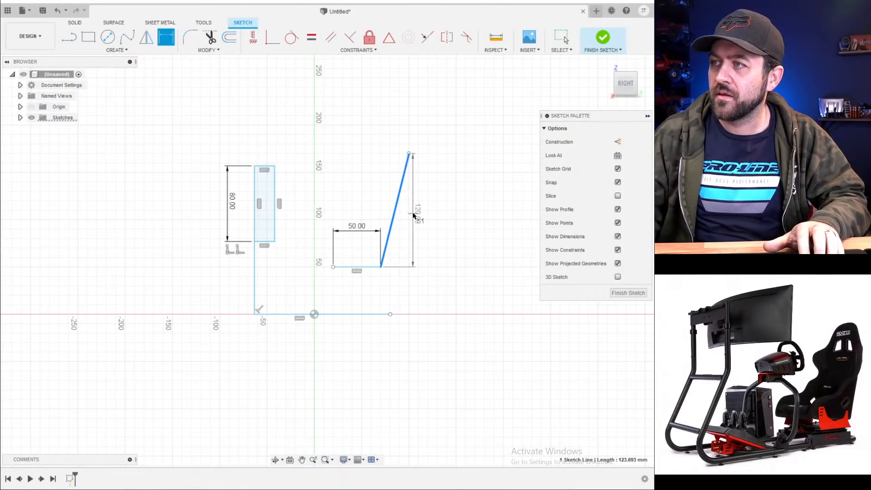
left_click(416, 227)
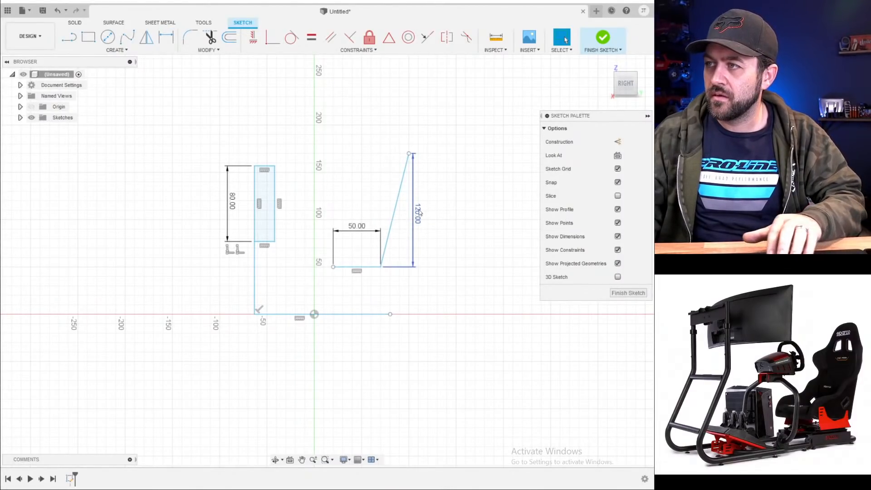
type("80")
key("Return")
key("Escape")
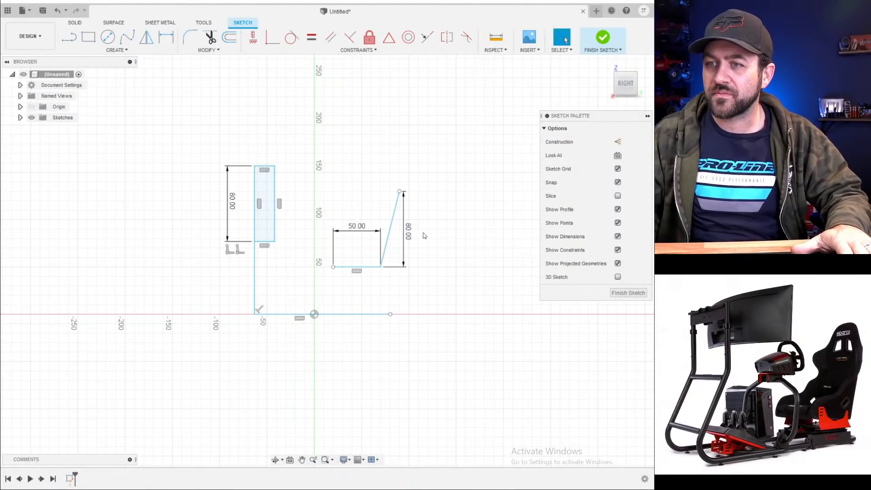
middle_click_drag(432, 226, 432, 226)
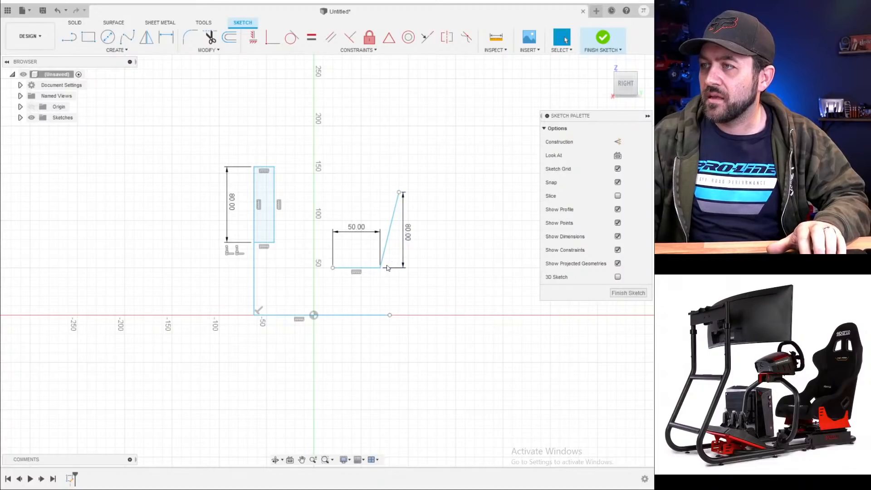
mouse_move(383, 269)
left_mouse_down()
mouse_move(396, 277)
mouse_move(337, 272)
left_mouse_up()
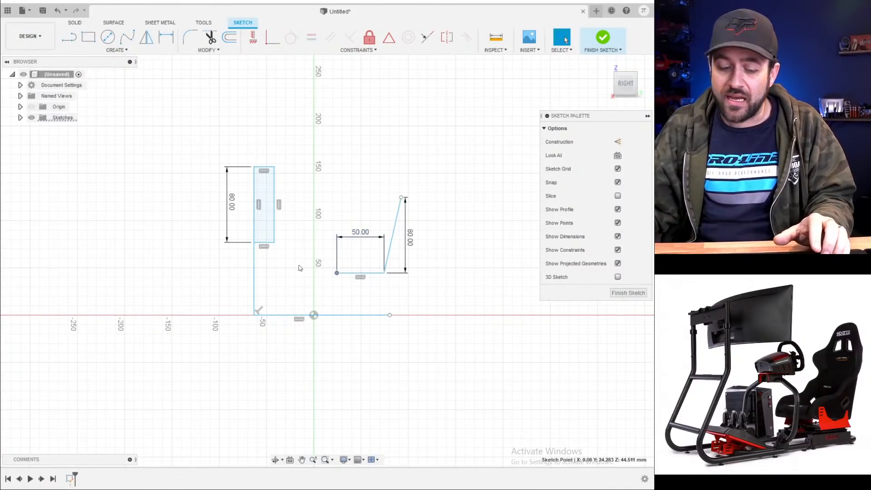
- Sketch a short slanted line about 28 mm in vertical height between the rectangle and the vertical axis
key("l")
scroll(292, 216, "up", 3)
left_click(296, 235)
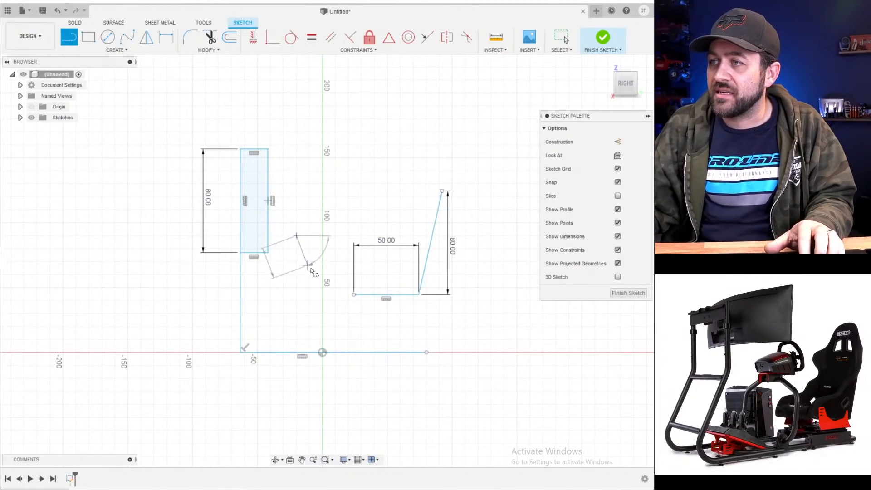
left_click(316, 272)
key("Escape")
- Dimension the short slanted line's vertical height to 1.5 in
key("d")
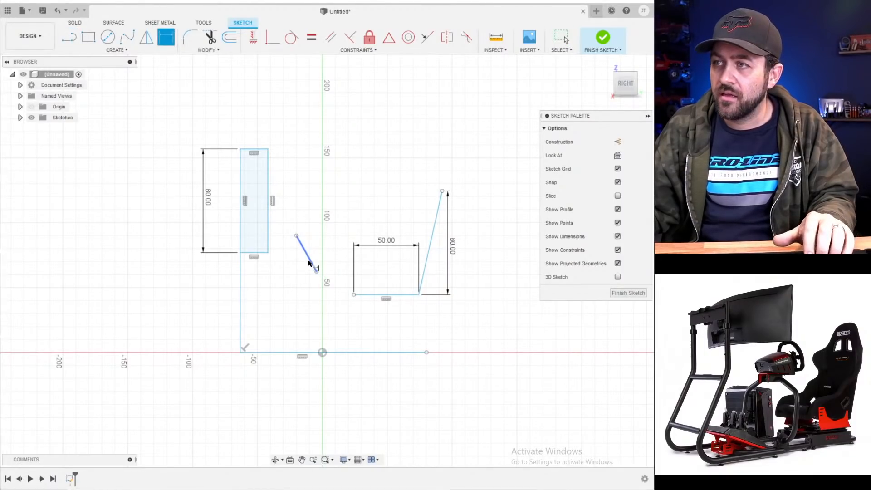
left_click(303, 247)
left_click(322, 242)
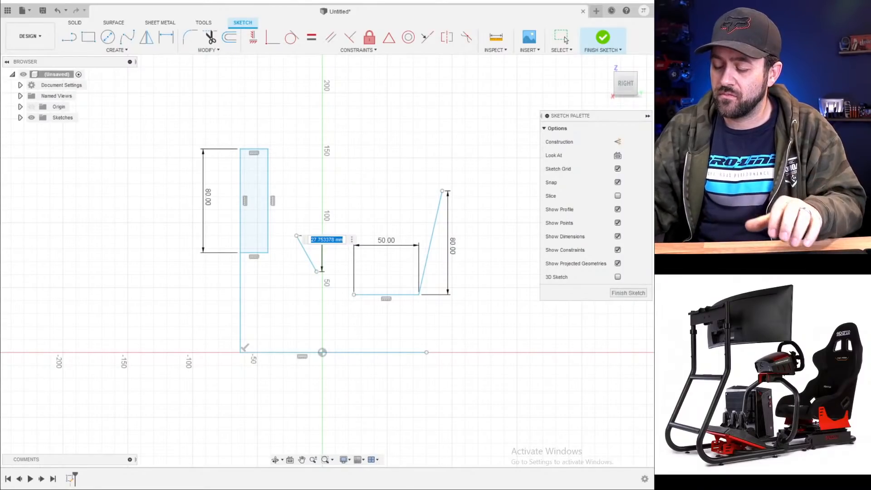
type("1.5in")
key("Return")
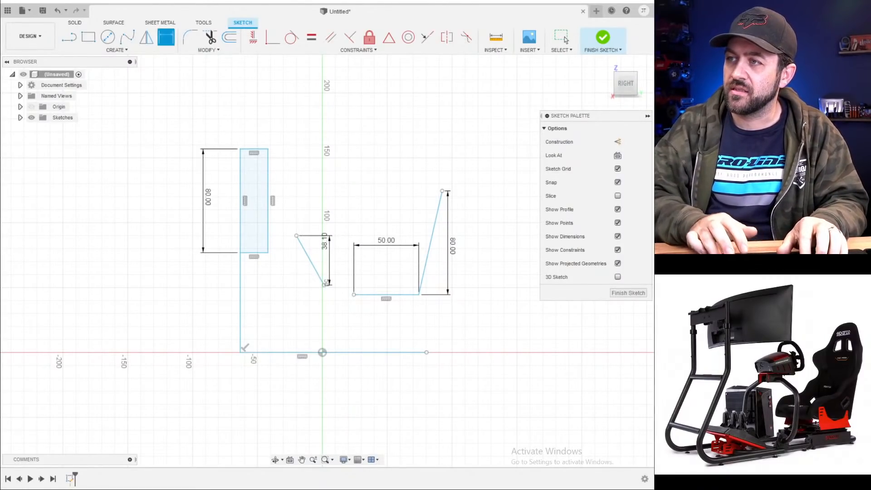
key("Escape")
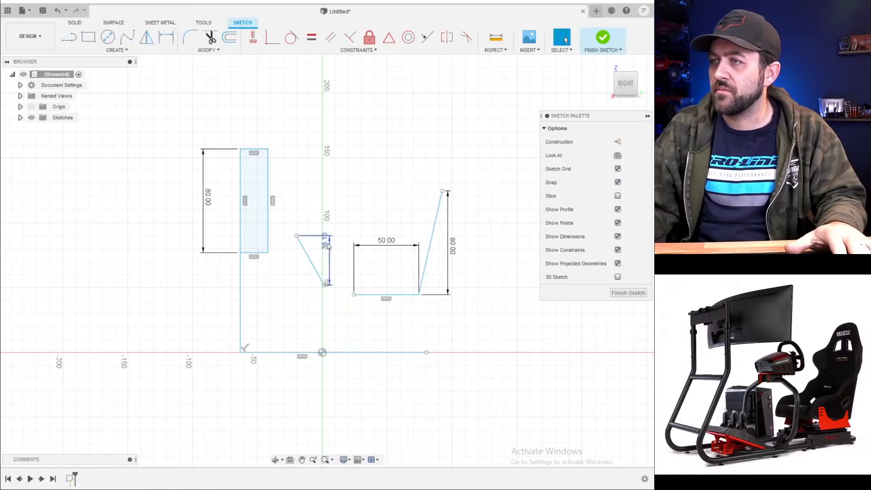
- Replace the short slanted line's vertical dimension with an aligned length dimension of 38 mm
left_click(325, 243)
key("Delete")
key("d")
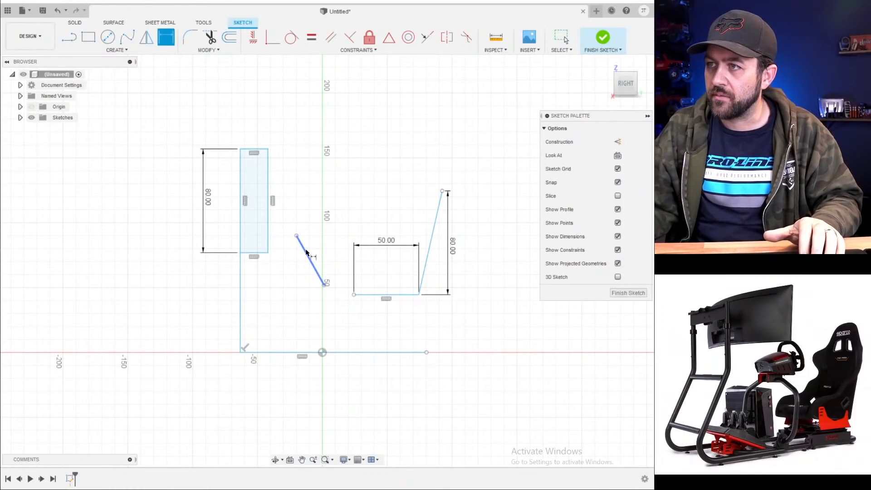
left_click(309, 258)
left_click(316, 242)
type("38")
key("Return")
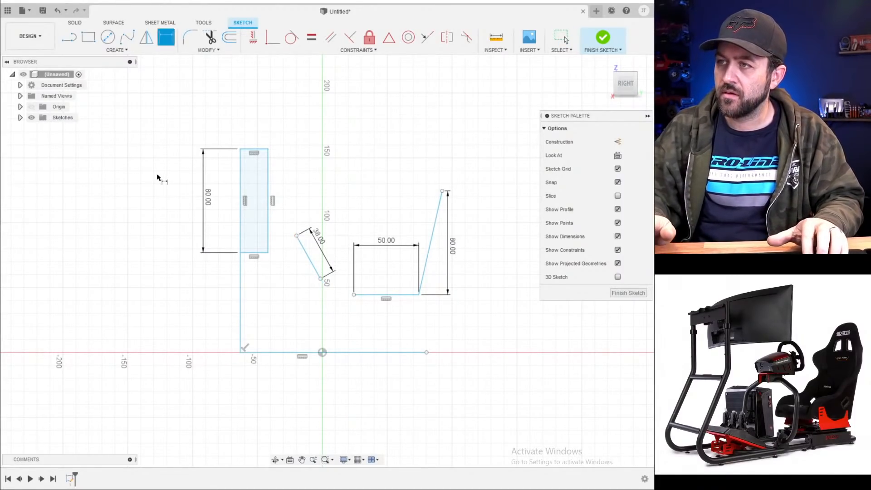
scroll(308, 236, "up", 2)
key("Escape")
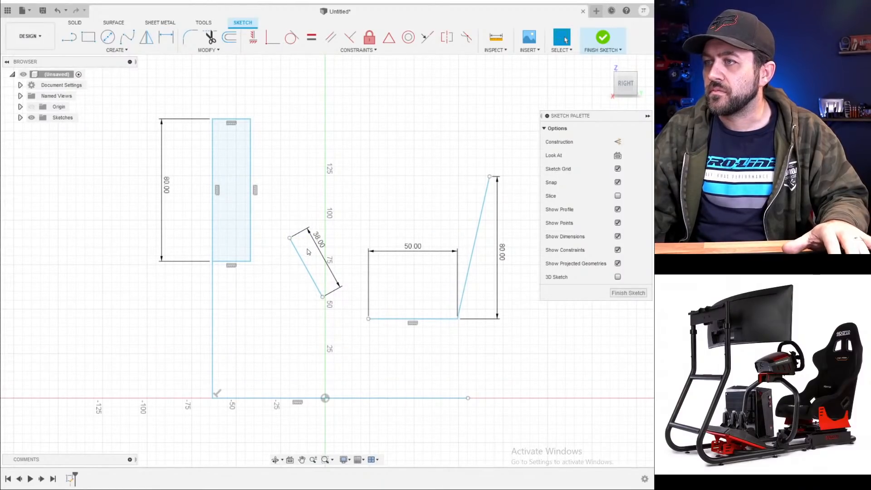
- Dimension the angle between the short slanted line and the vertical line below the rectangle to 10 degrees
key("d")
left_click(308, 273)
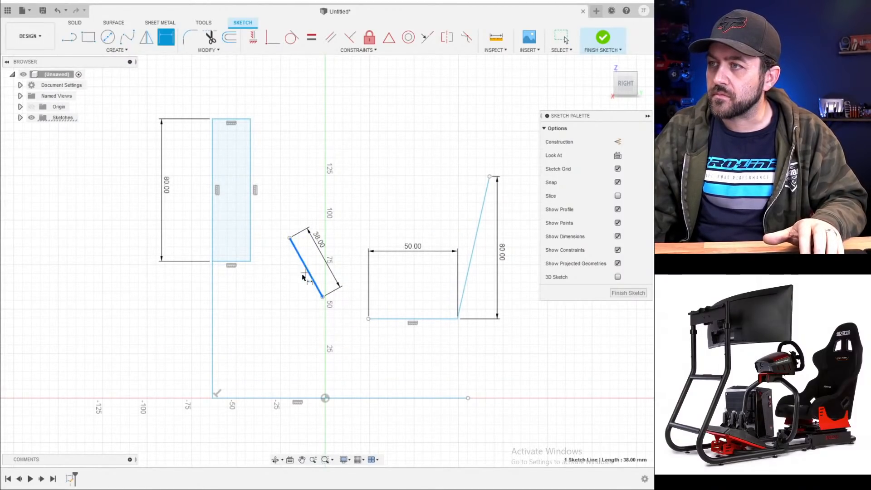
left_click(213, 304)
left_click(231, 294)
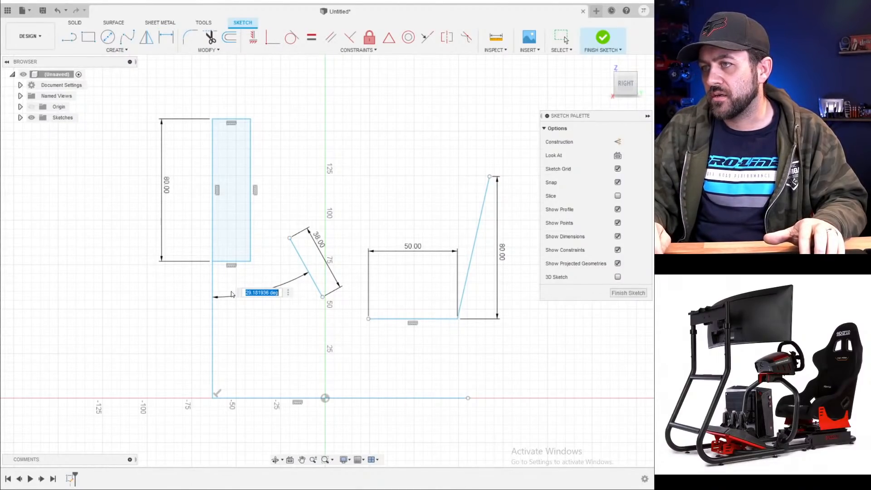
type("10")
key("Return")
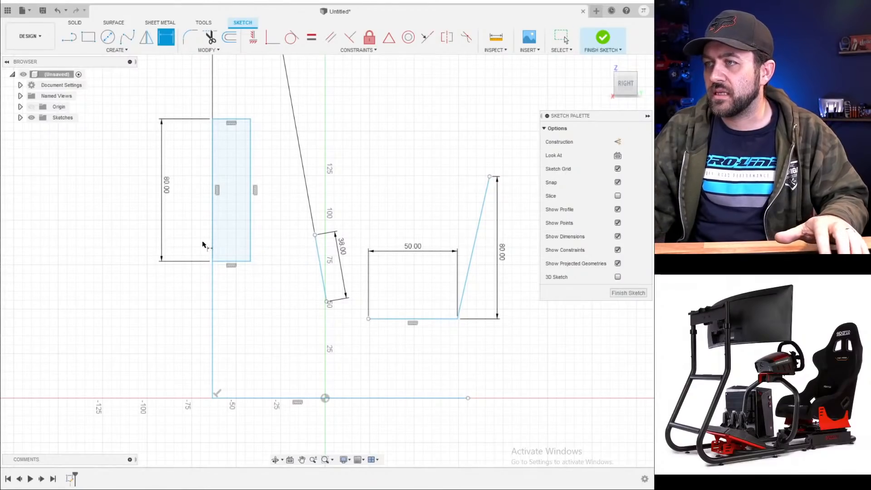
scroll(300, 320, "down", 3)
key("Escape")
- Reposition the 10-degree angle dimension from far above the sketch to between the two lines, below the rectangle
left_click(315, 281)
left_click_drag(315, 282, 316, 259)
left_click(289, 325)
scroll(289, 315, "down", 5)
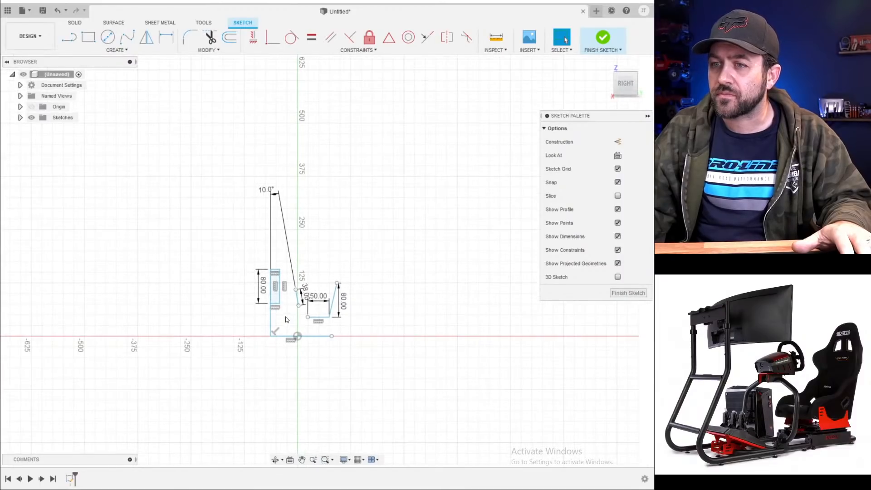
left_click_drag(275, 196, 289, 310)
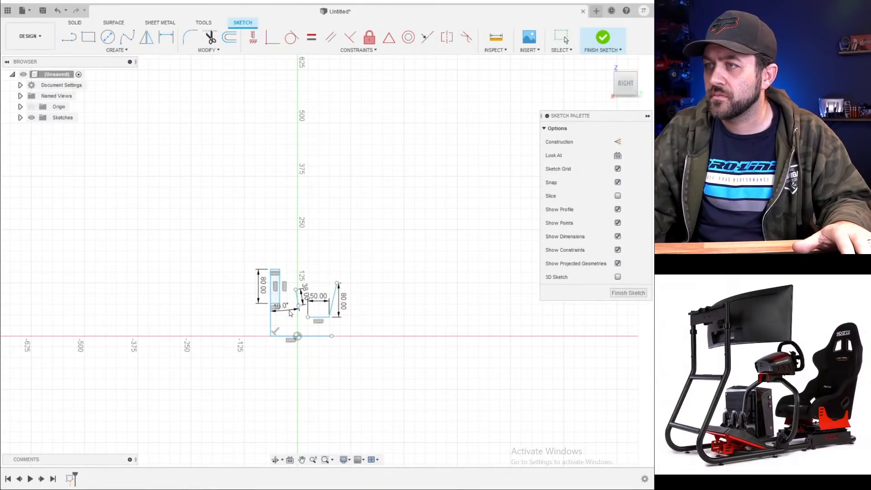
scroll(291, 317, "up", 5)
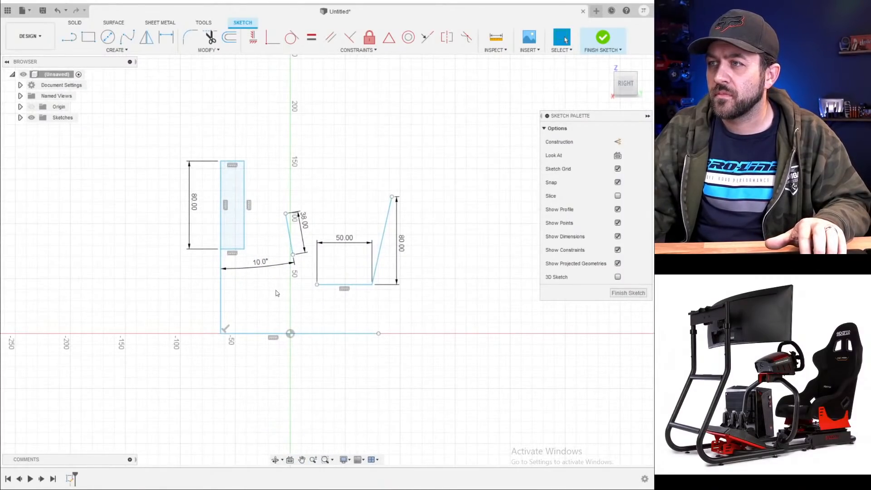
- Test the sketch's freedom by moving the 50 mm line slightly down, the rectangle up and the short slanted line slightly toward the rectangle
middle_click_drag(281, 269, 256, 264)
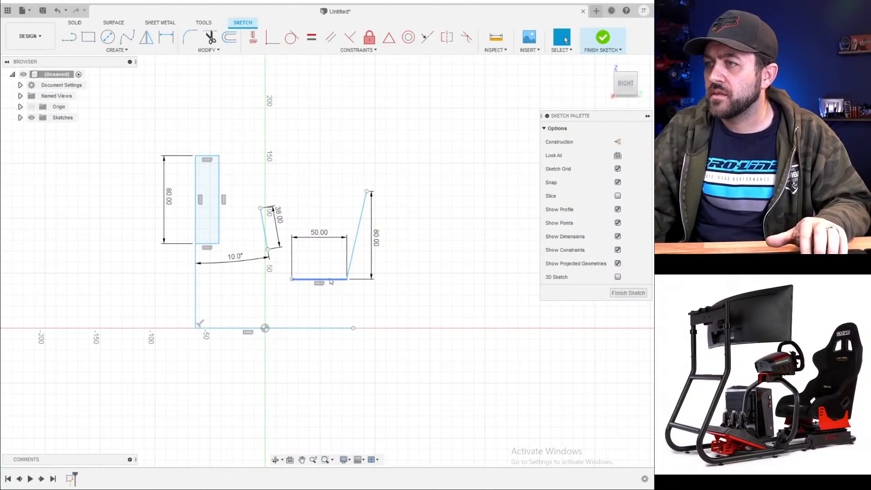
left_click_drag(330, 281, 328, 290)
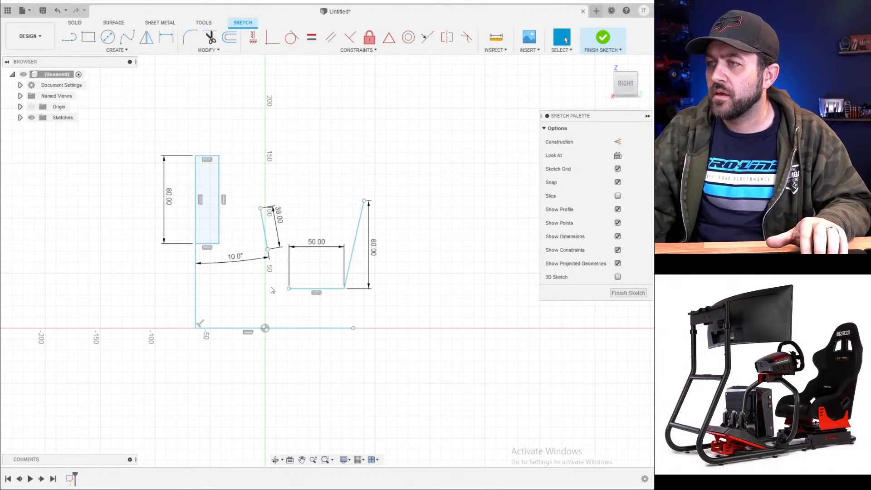
scroll(289, 286, "up", 1)
middle_click_drag(297, 262, 264, 279)
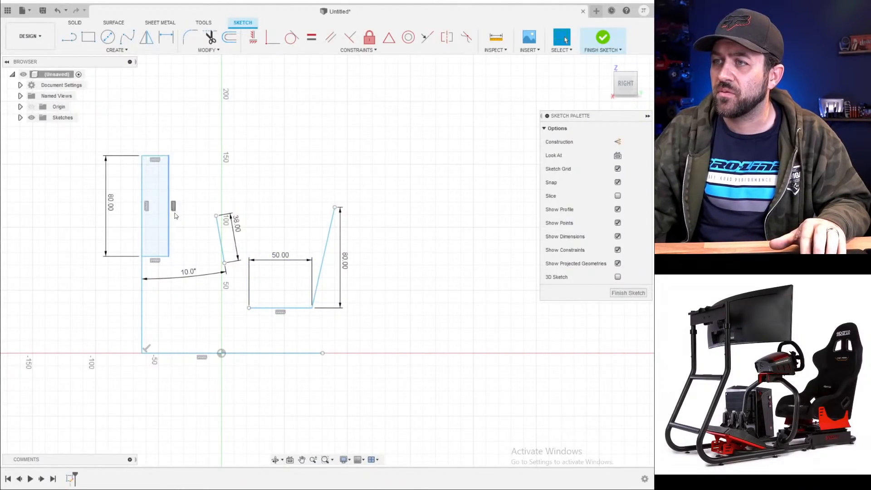
left_click_drag(220, 244, 218, 258)
left_click_drag(142, 222, 145, 201)
left_click_drag(222, 241, 209, 238)
left_click(312, 344)
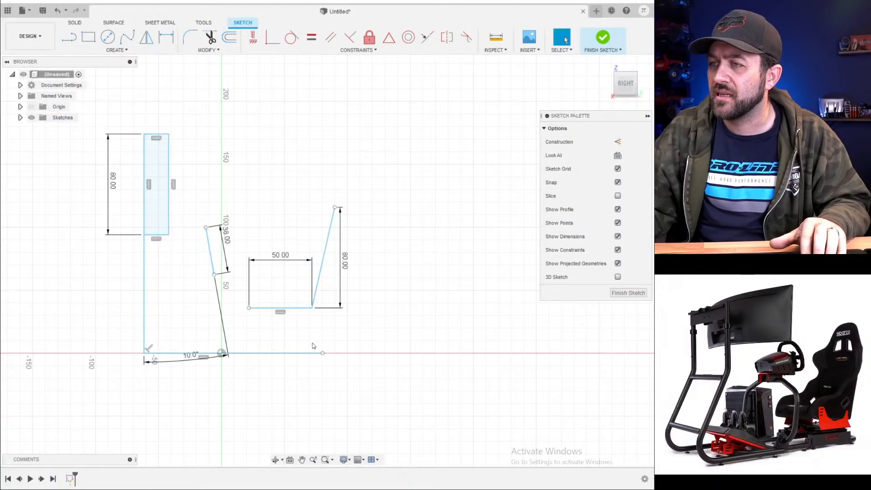
key("d")
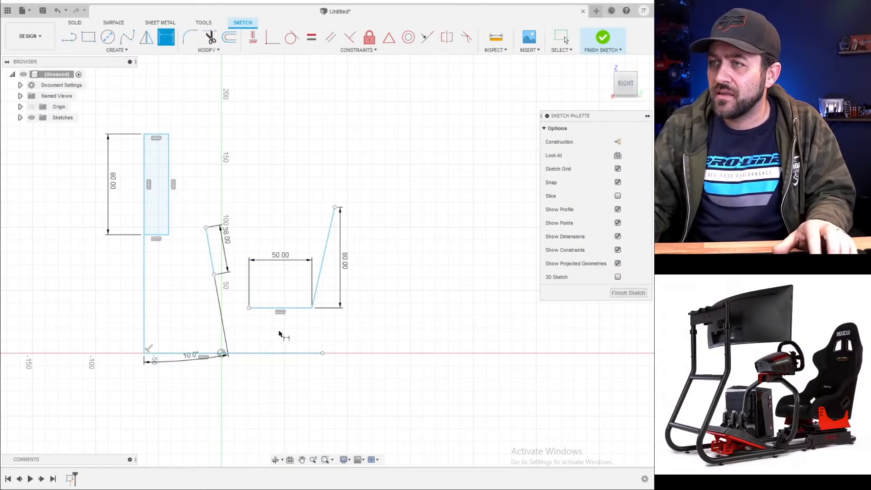
key("Escape")
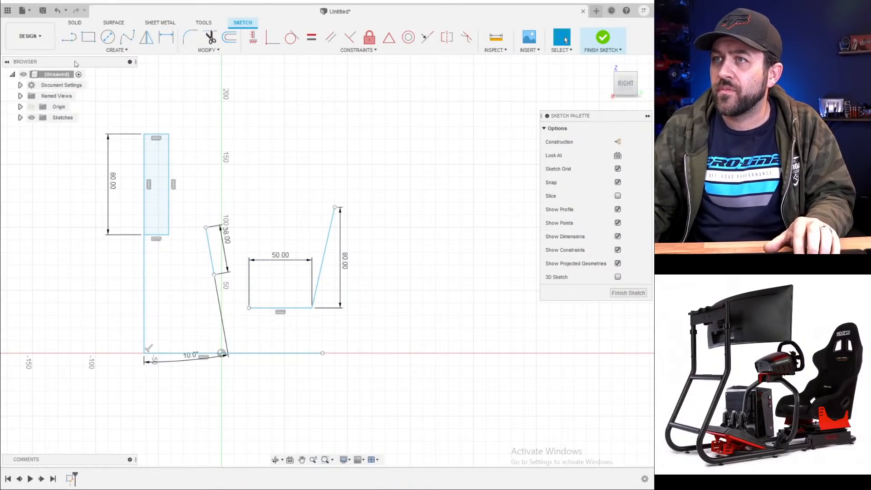
- Finish the sketch and start a new one on the same vertical plane
left_click(603, 38)
scroll(326, 298, "down", 3)
mouse_move(180, 324)
middle_mouse_down("shift")
mouse_move(193, 327)
mouse_move(195, 353)
middle_mouse_up("shift")
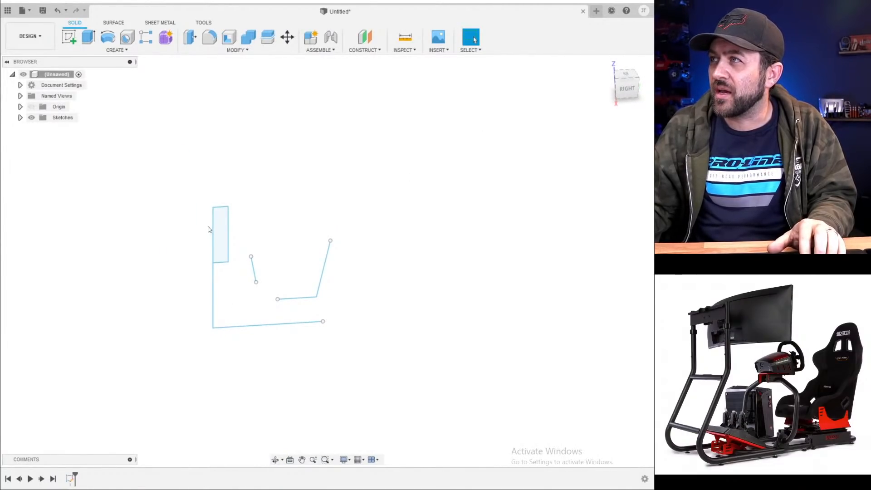
left_click(64, 42)
left_click(298, 311)
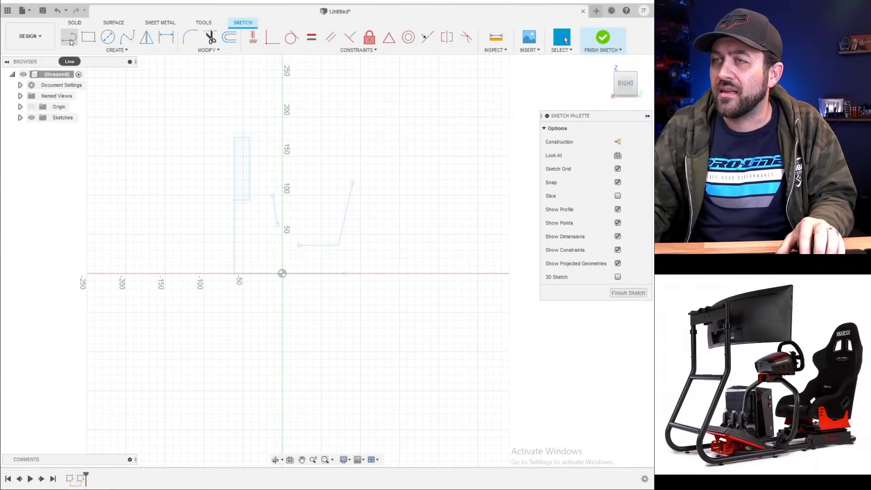
- Sketch a base line about 170 mm long on the horizontal axis through the origin, with a 40 mm vertical line rising from its rectangle-side end
left_click(74, 41)
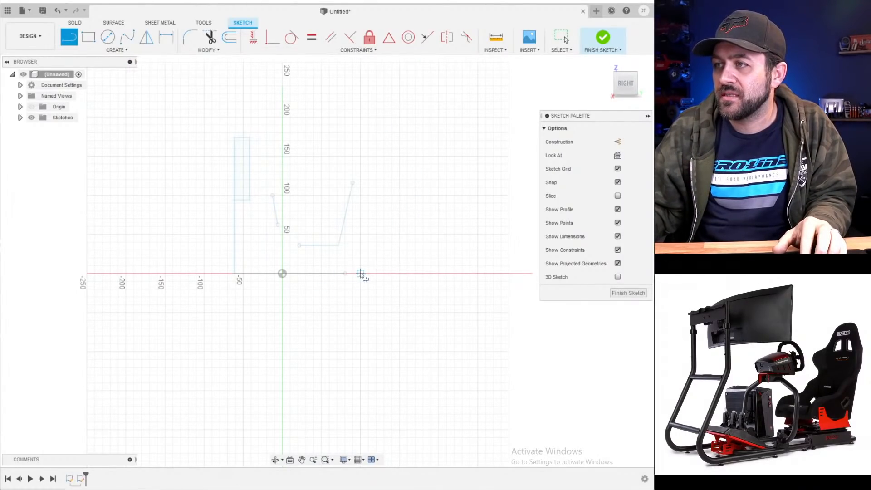
left_click(360, 272)
left_click(229, 272)
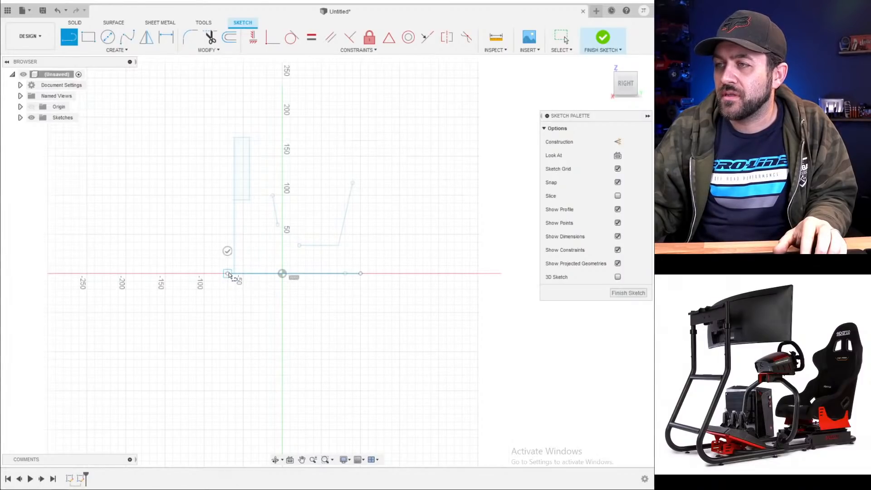
scroll(229, 272, "up", 2)
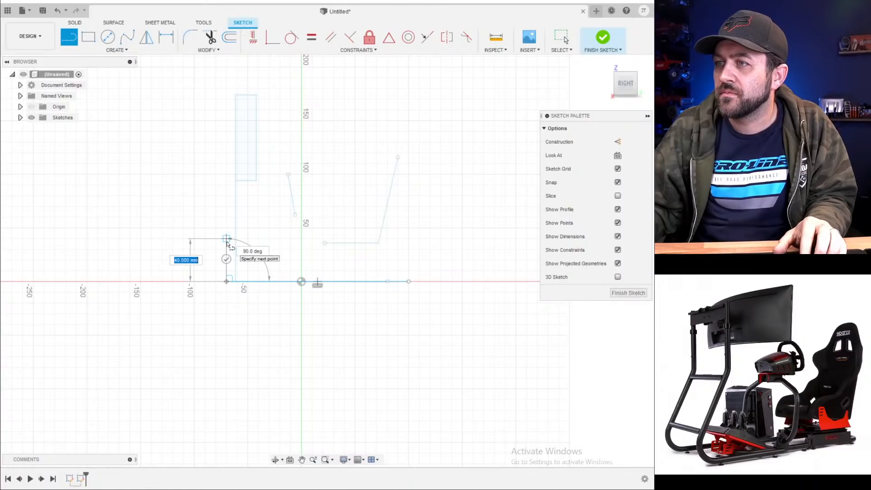
left_click(226, 238)
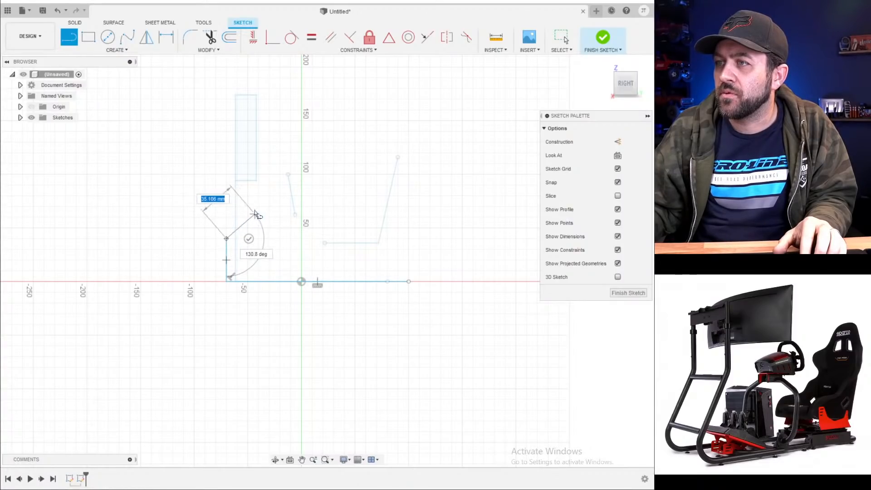
- Continue the profile with a line slanting inward and a line about 101 mm long rising back outward past the rectangle's top
left_click(258, 195)
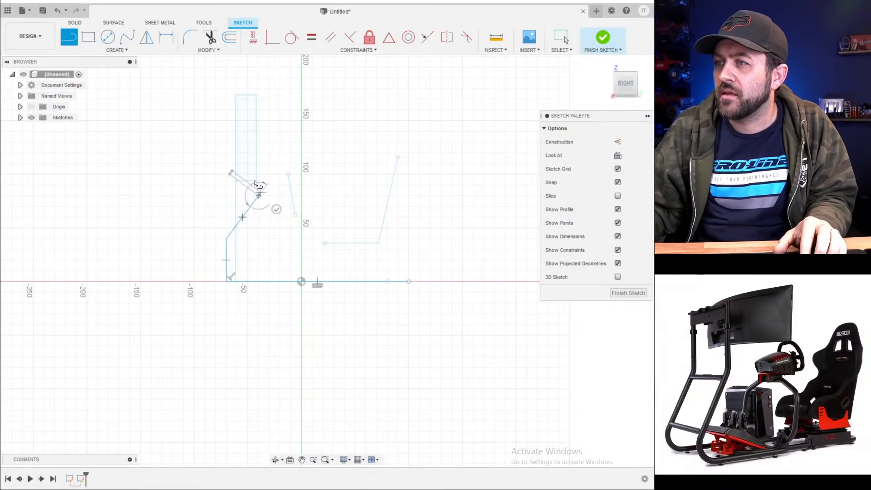
scroll(232, 97, "up", 1)
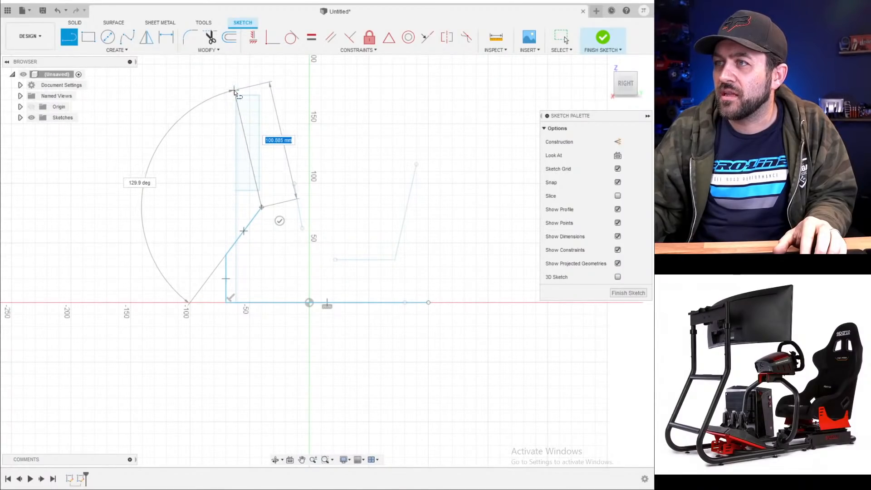
left_click(234, 90)
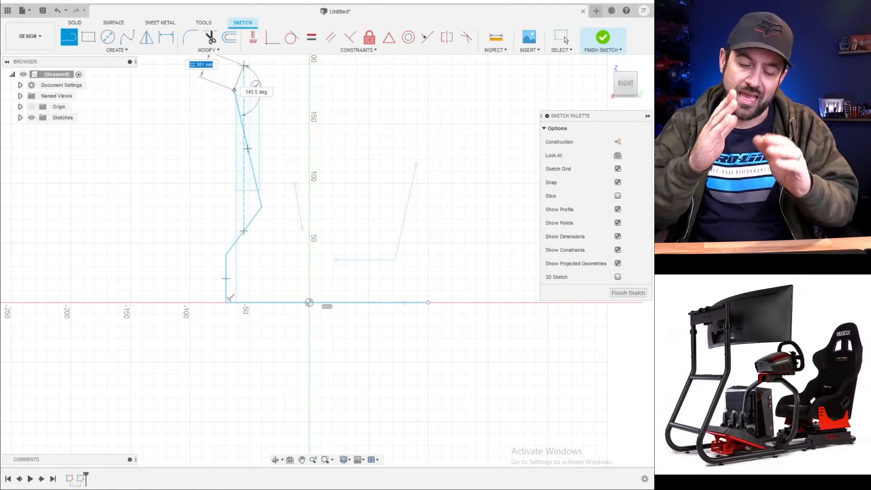
key("Escape")
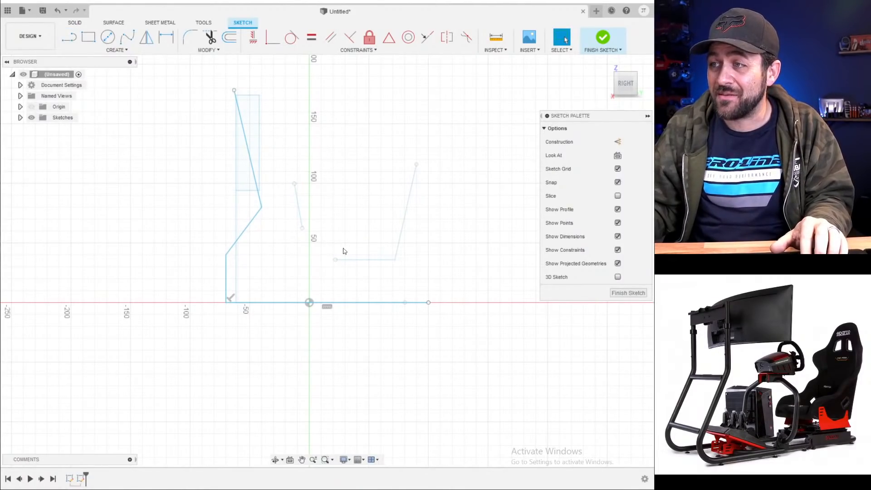
- Center the new base line on the origin with a Midpoint constraint
left_click(313, 303)
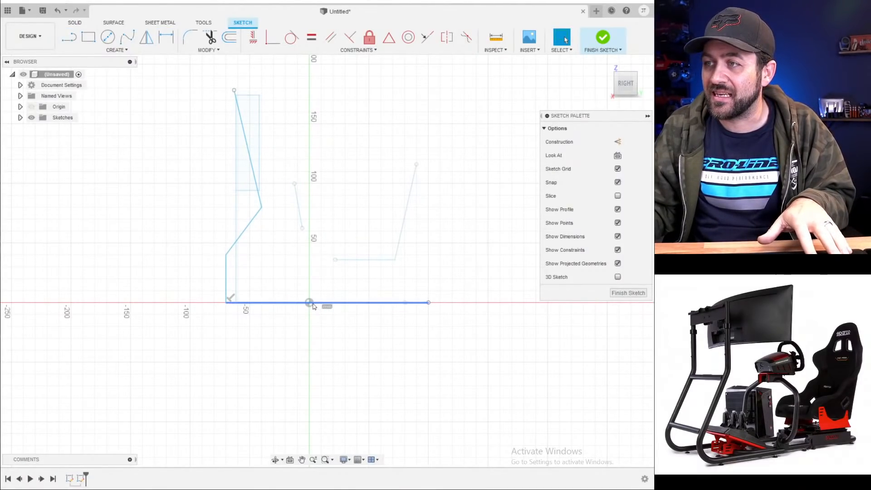
left_click(309, 303)
left_click(323, 303, "shift")
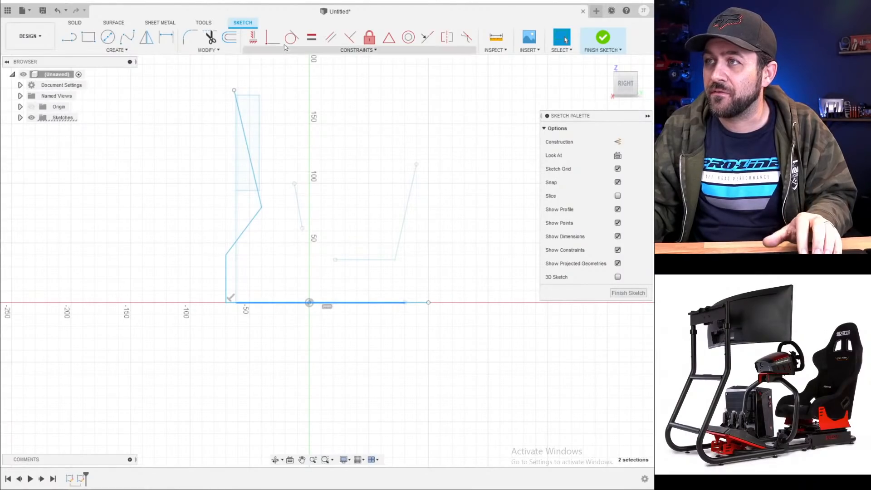
left_click(388, 37)
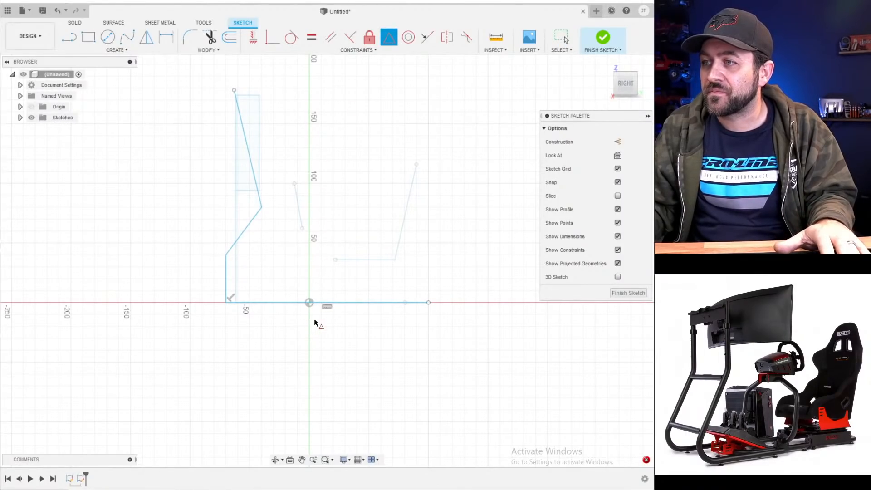
left_click(309, 303)
left_click(323, 303)
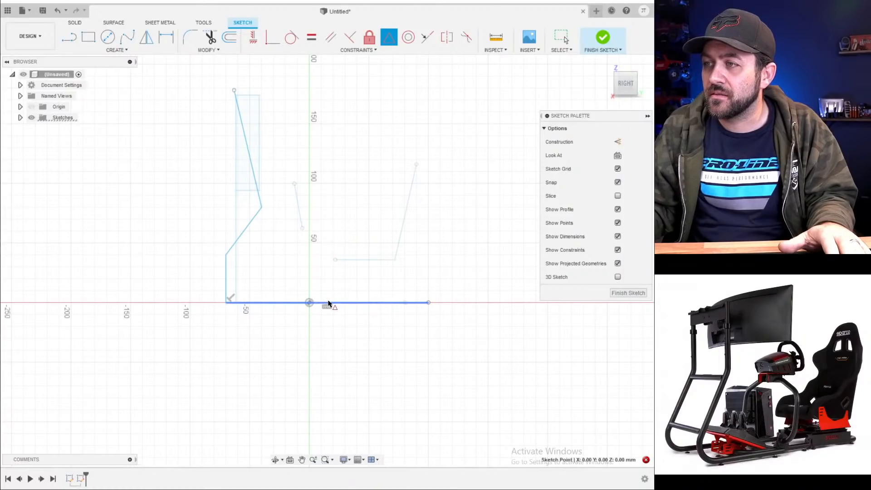
key("Escape")
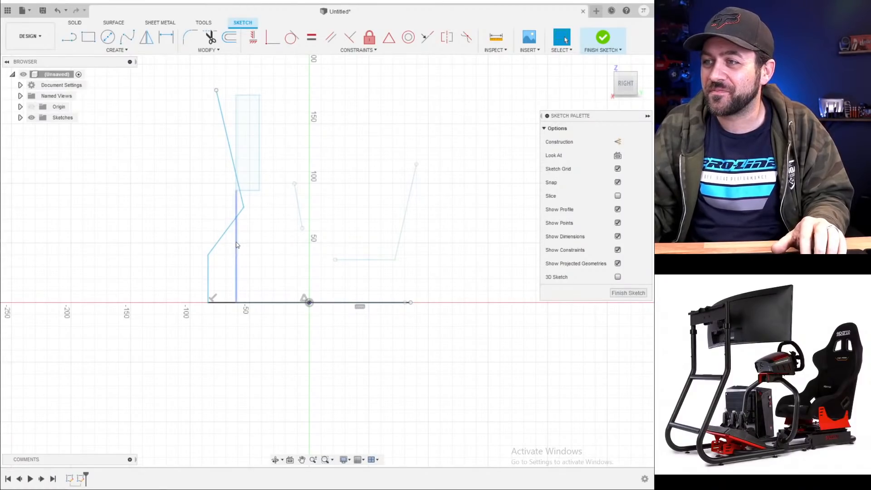
- Dimension the short vertical line rising from the base line's end at 40 mm
key("d")
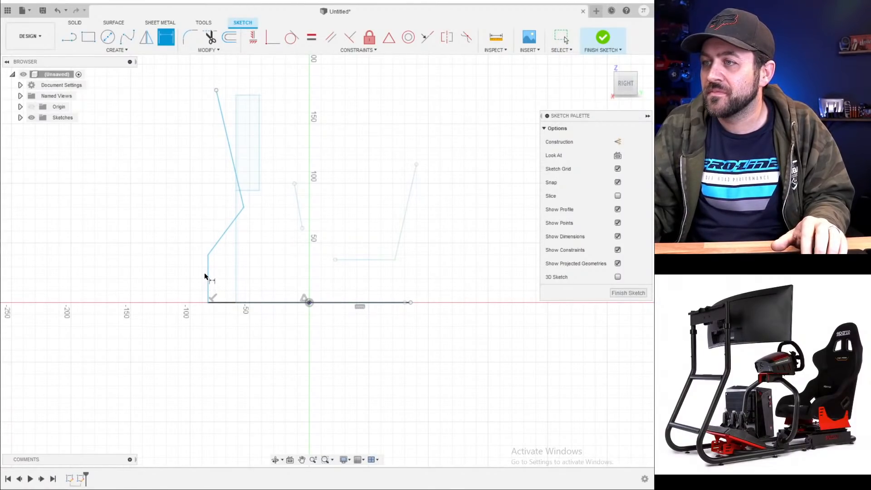
left_click(205, 276)
left_click(143, 275)
key("Return")
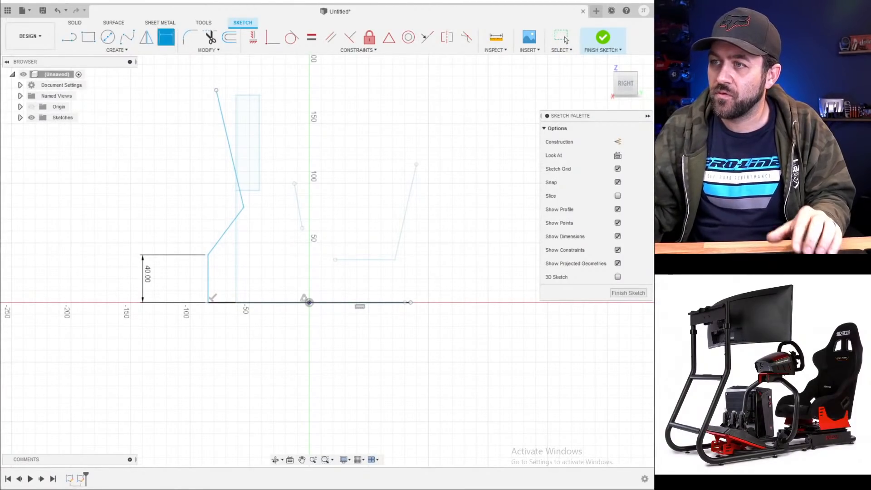
- Dimension the height from the base line to the profile's upper endpoint and set it to 180 mm
left_click(229, 303)
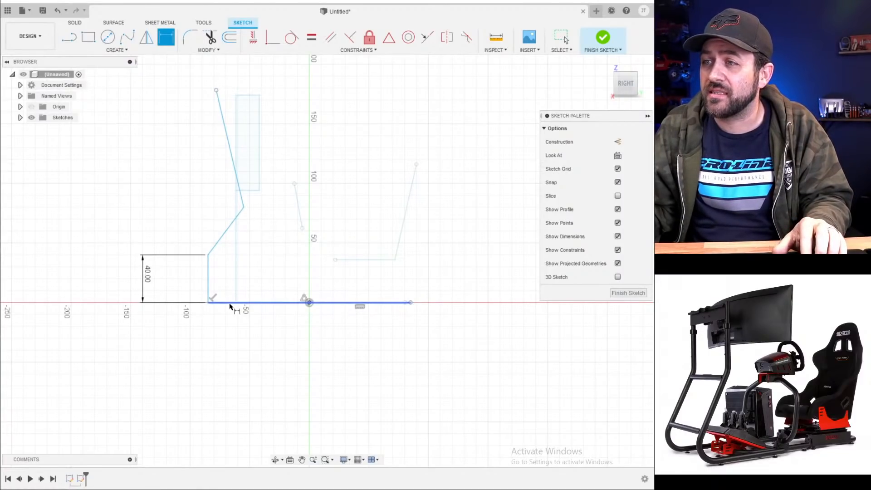
left_click(217, 90)
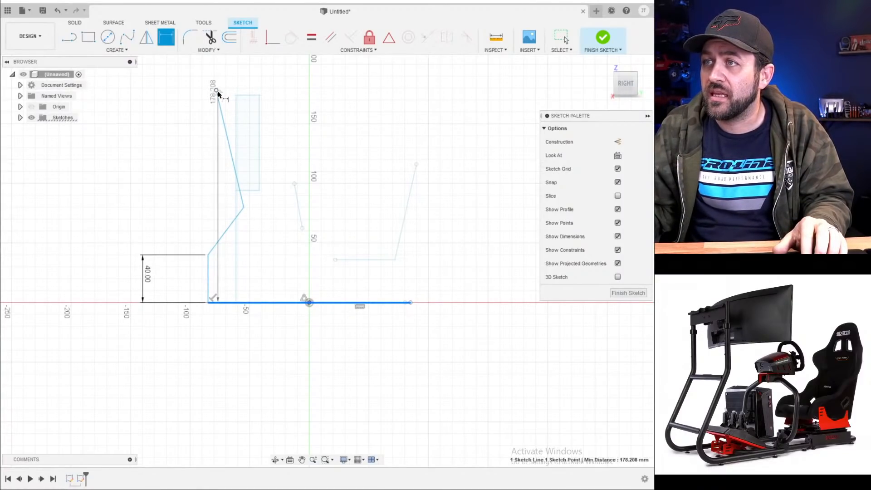
left_click(104, 209)
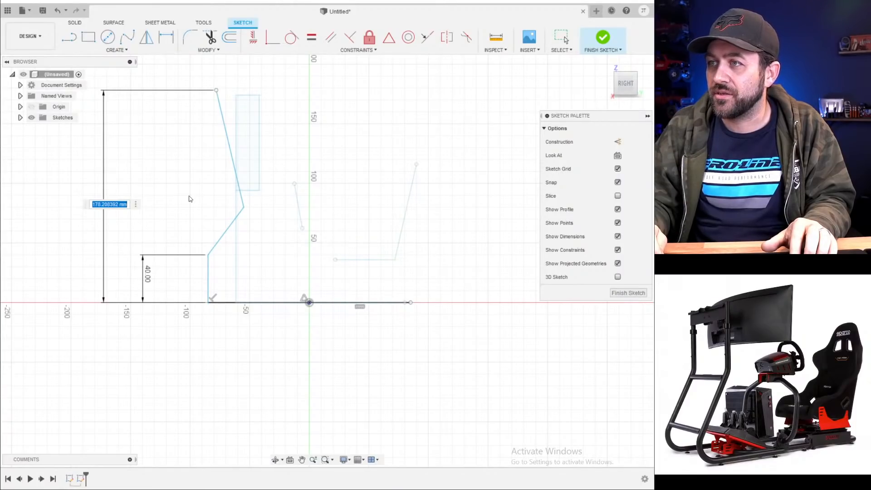
type("1")
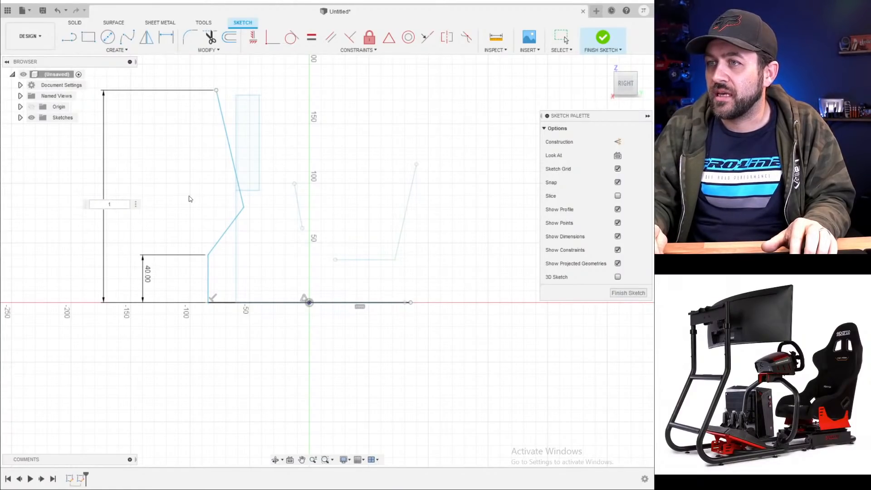
type("80")
key("Return")
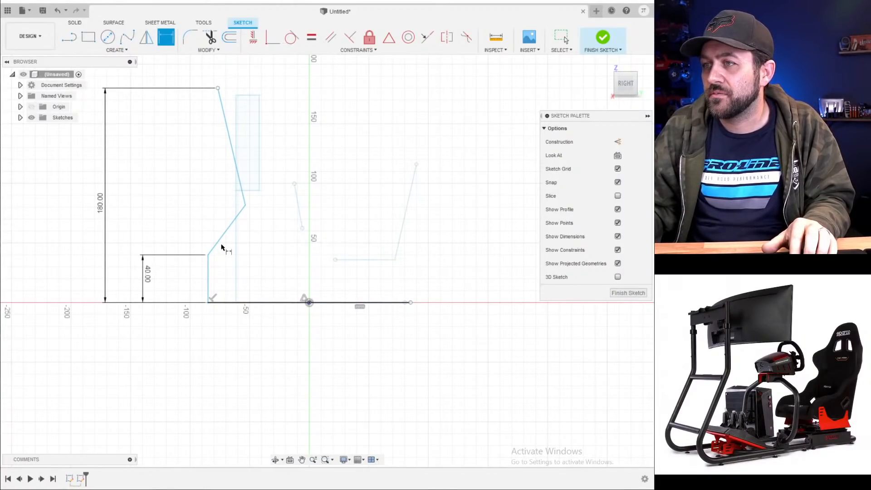
- Dimension the horizontal extent of the inward-slanting line and set it to 30 mm
left_click(222, 238)
left_click(228, 341)
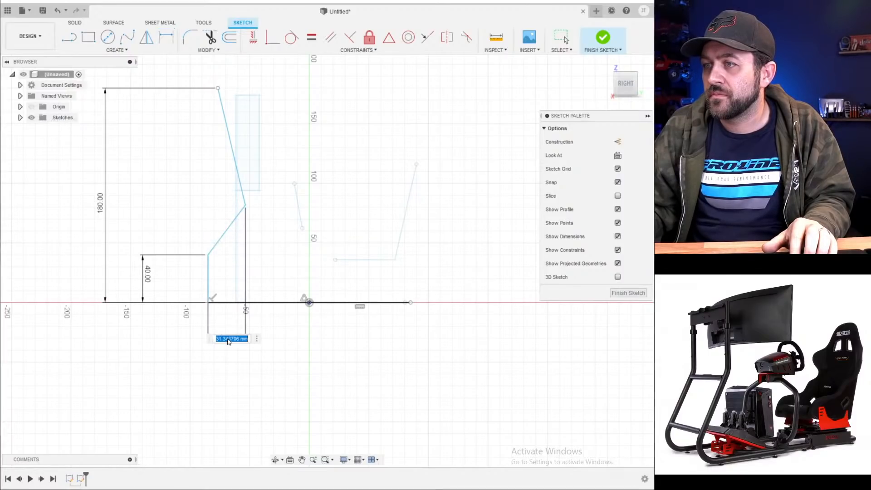
type("30")
key("Return")
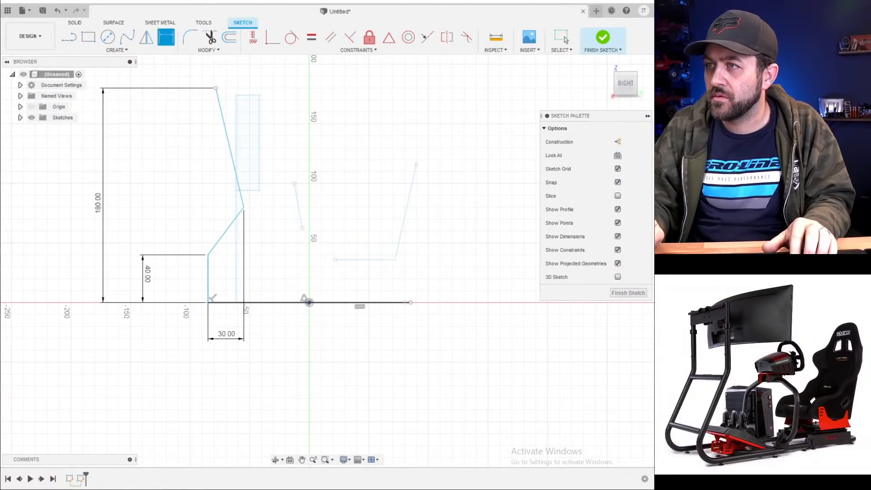
- Dimension the angle between the short vertical line and the slanting line and set it to 140 degrees
left_click(210, 270)
left_click(215, 249)
scroll(218, 253, "up", 3)
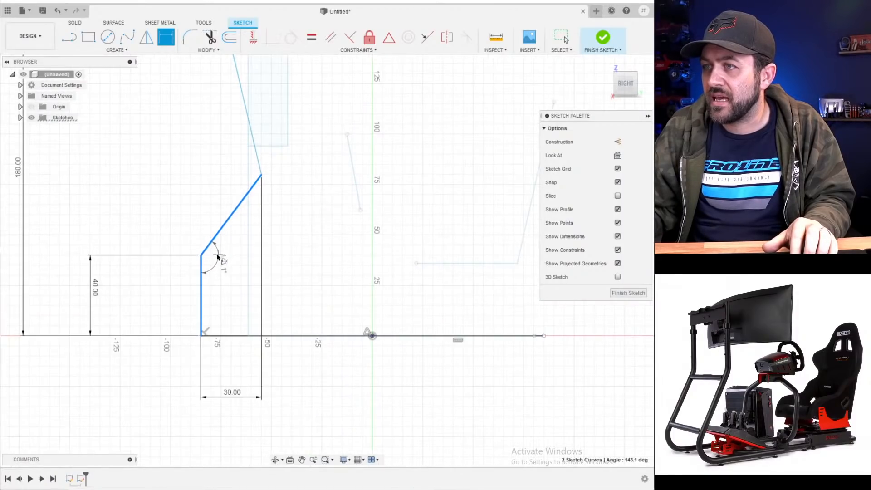
left_click(228, 268)
type("140")
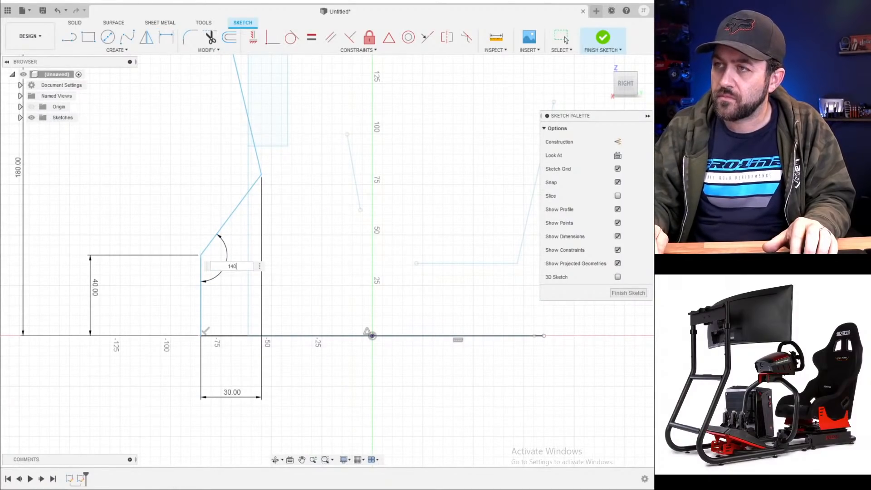
key("Return")
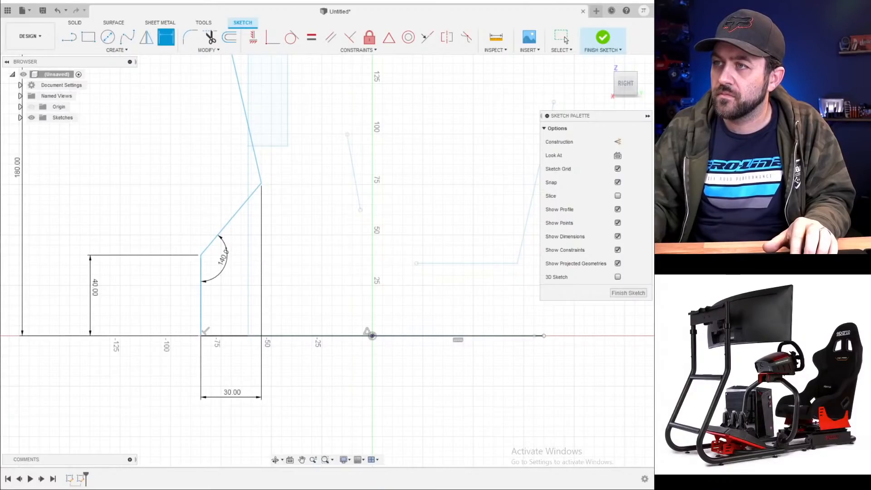
- Dimension the angle between the slanting line and the long upper line and set it to 130 degrees
left_click(243, 205)
left_click(254, 160)
left_click(222, 155)
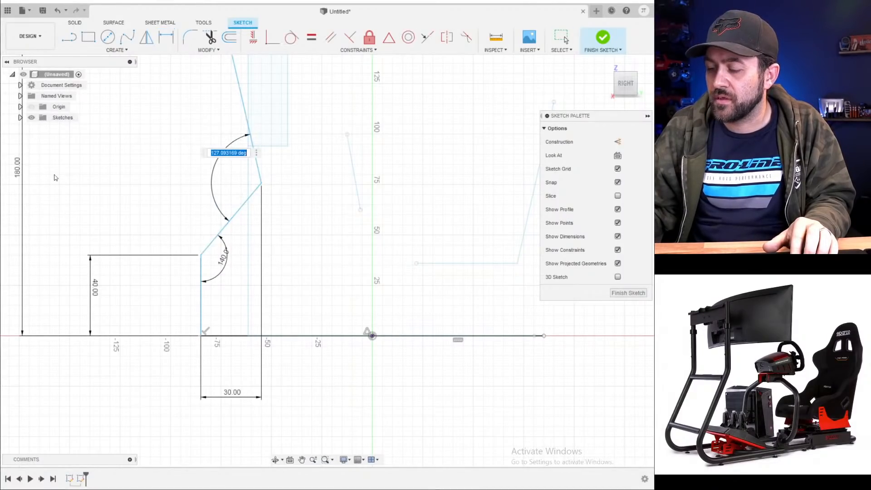
type("120")
key("Return")
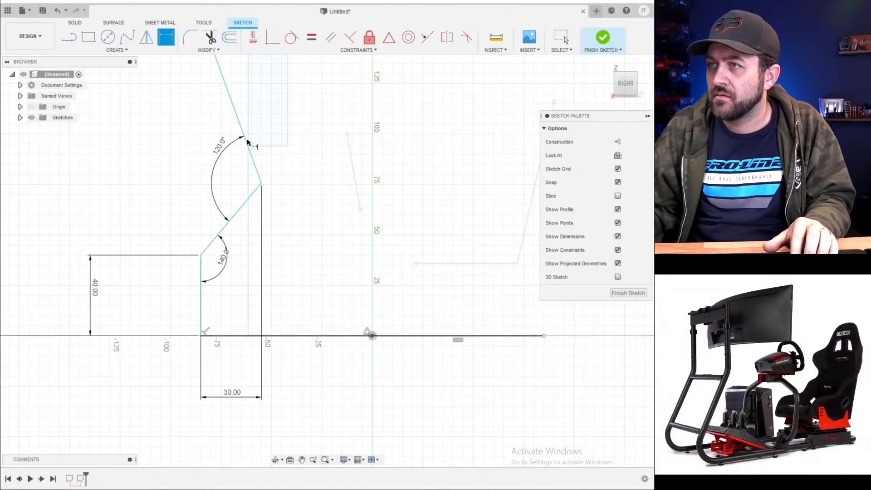
double_click(220, 153)
type("130")
key("Return")
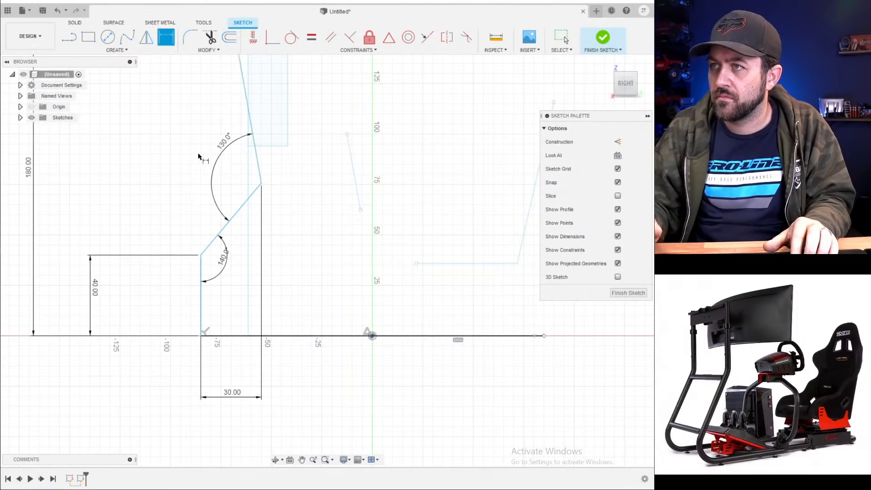
- Dimension the base line's length and set it to 180 mm
scroll(622, 102, "down", 1)
middle_click_drag(248, 162, 173, 264)
scroll(174, 264, "down", 1)
key("d")
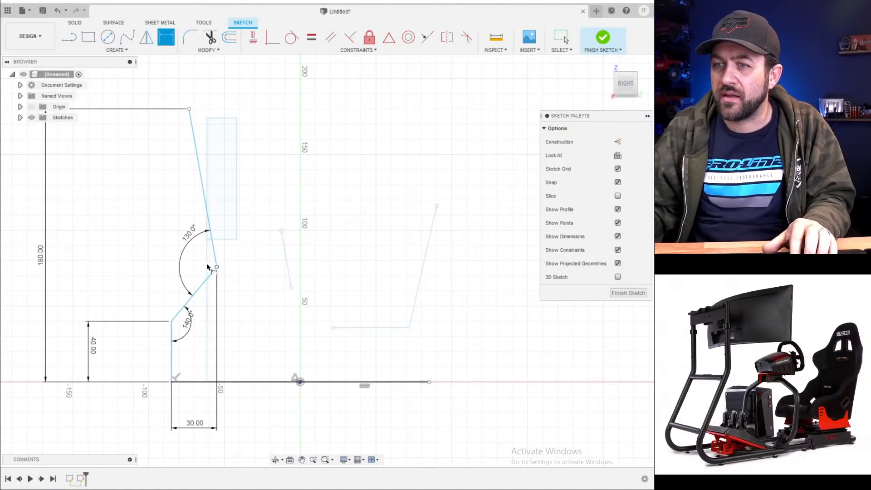
scroll(208, 291, "down", 1)
middle_click_drag(240, 316, 211, 291)
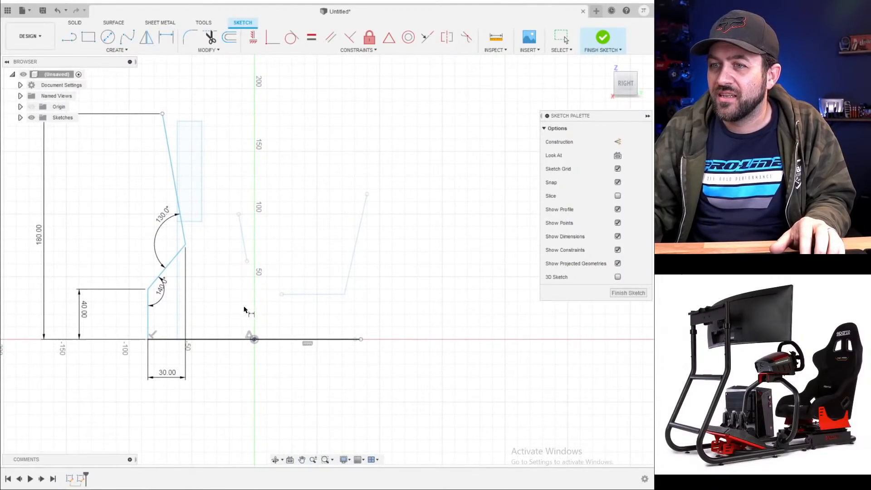
left_click(290, 339)
left_click(250, 396)
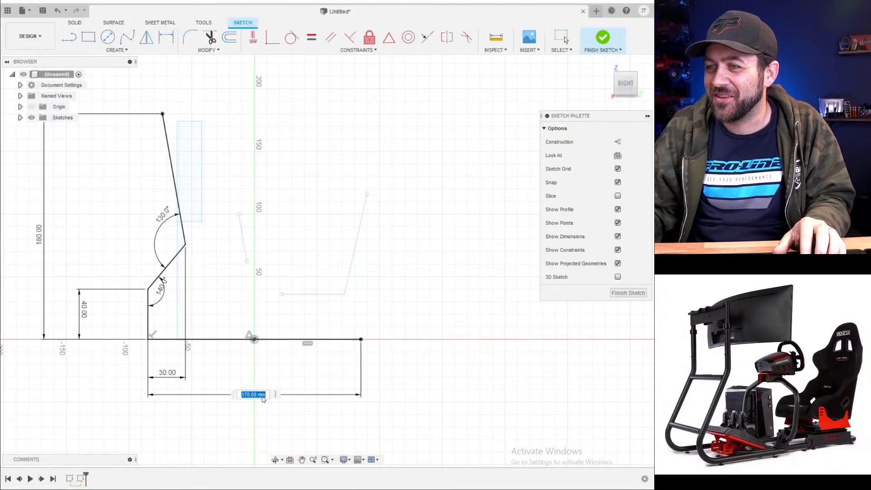
type("18")
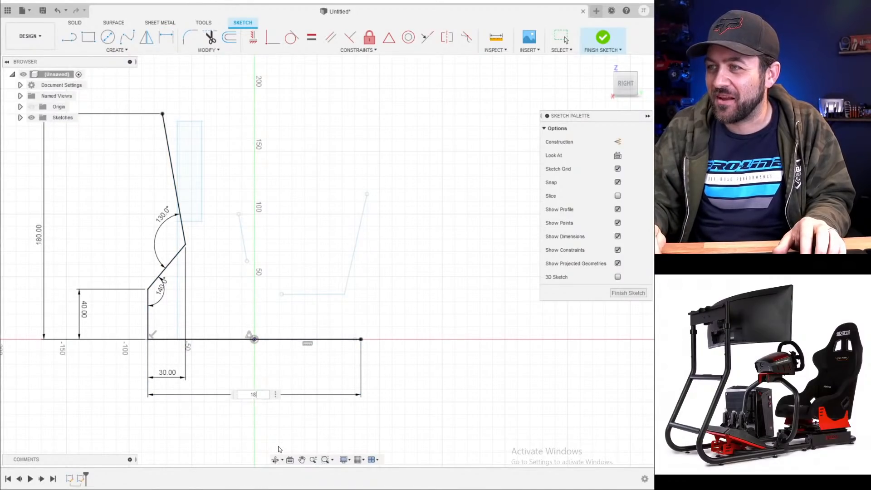
type("0")
key("Return")
scroll(243, 325, "down", 2)
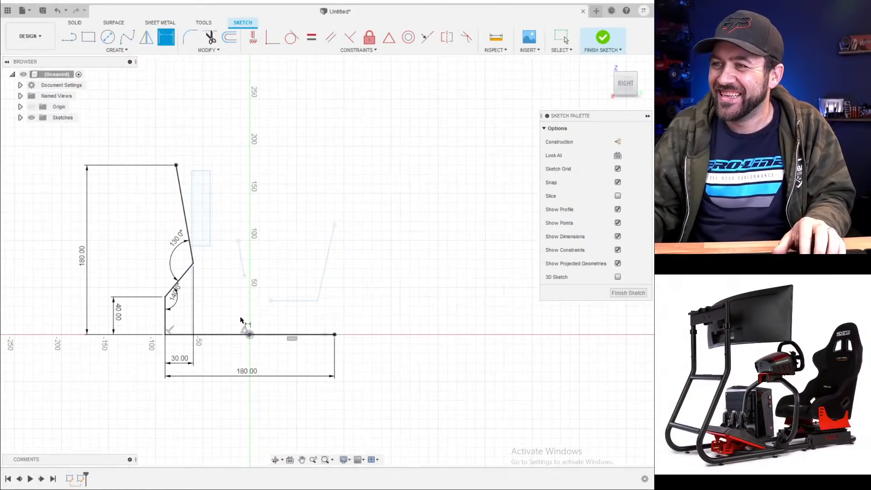
- Fillet the corner between the base and vertical lines and the bend above it with a 10 mm radius
middle_click_drag(250, 316, 239, 309, "shift")
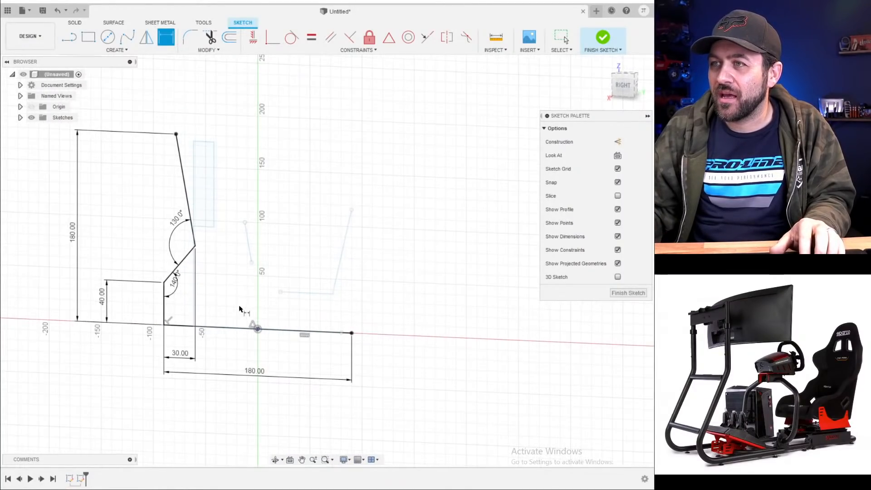
left_click(190, 37)
scroll(172, 377, "up", 1)
scroll(171, 377, "up", 2)
left_click(180, 275)
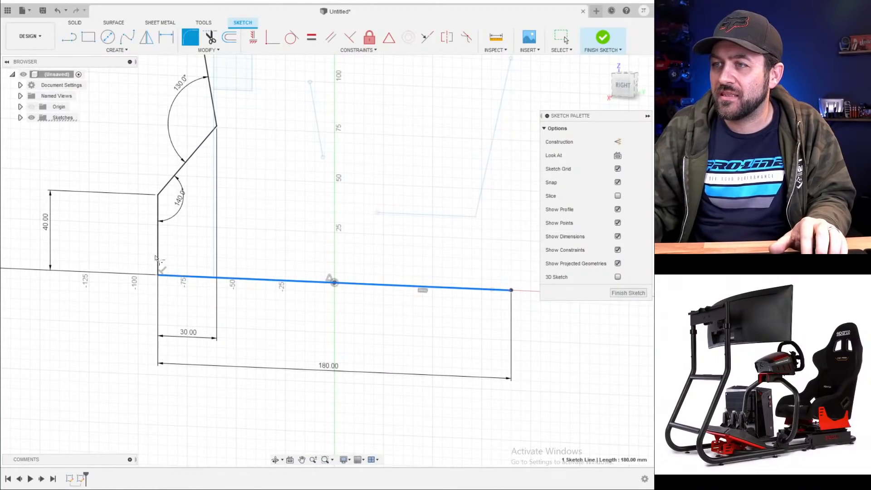
left_click(159, 254)
left_click(156, 215)
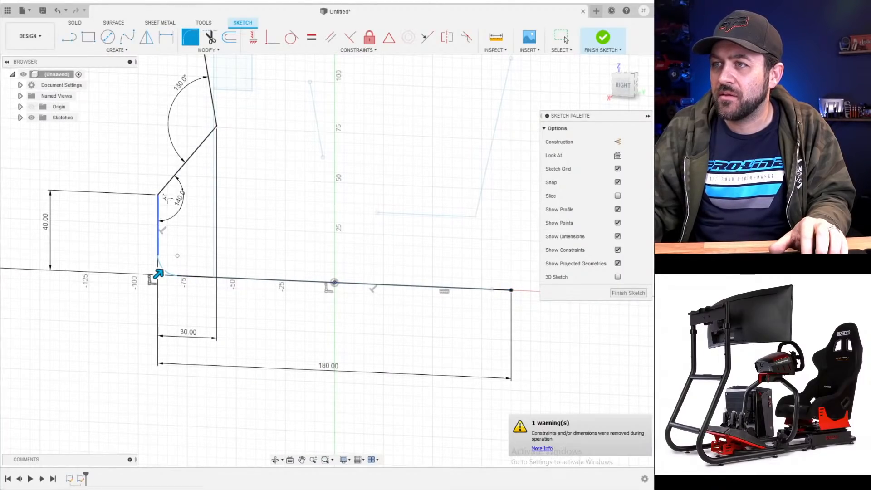
left_click(173, 178)
left_click(202, 145)
left_click(216, 120)
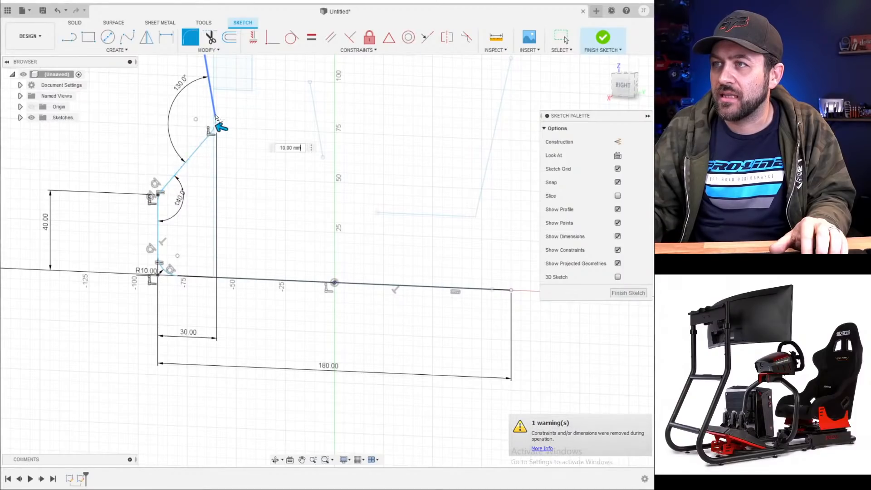
scroll(208, 300, "down", 3)
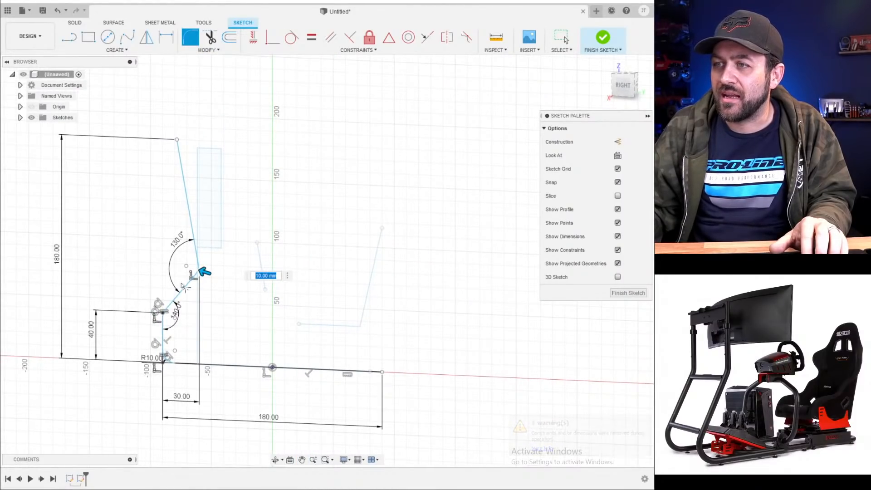
scroll(187, 376, "up", 3)
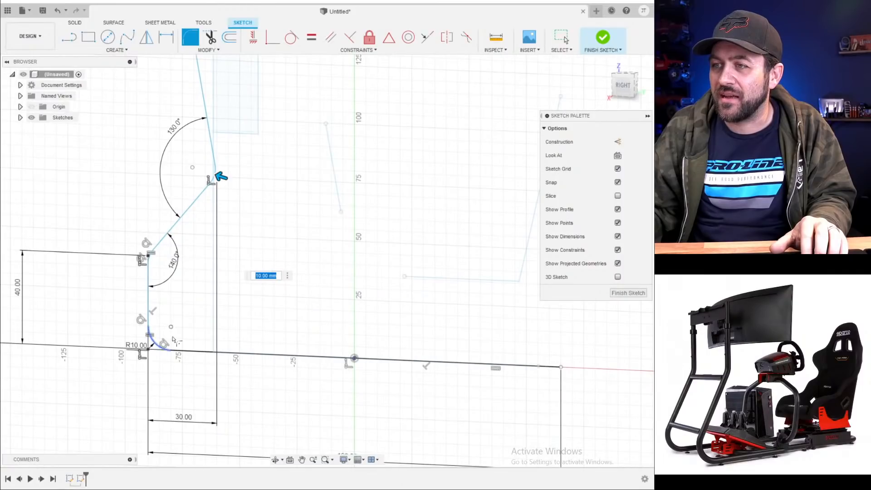
type("d")
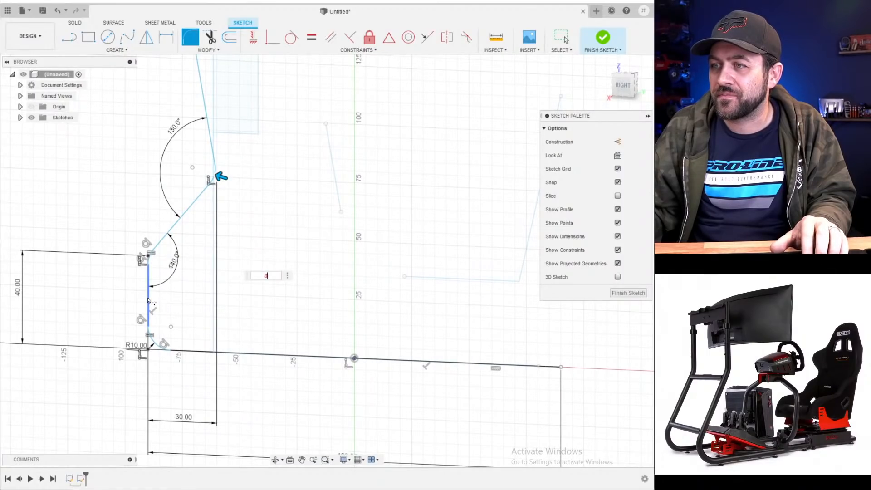
type("d")
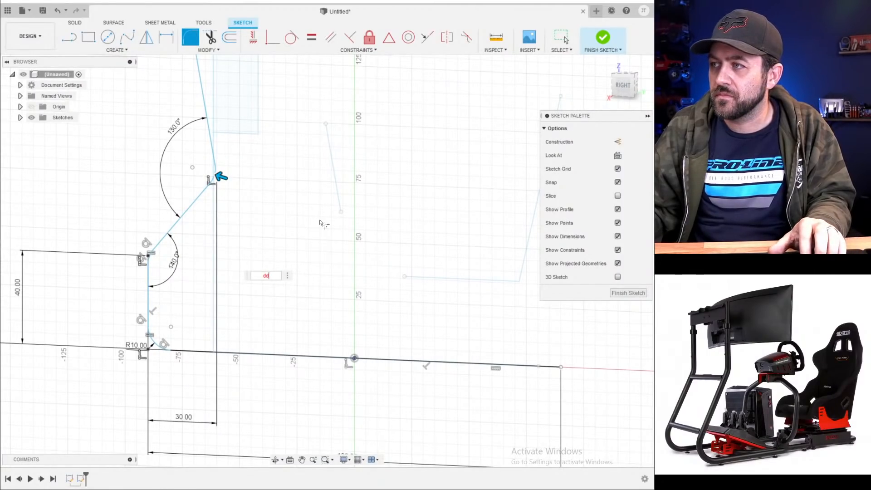
key("Escape")
- Dimension the horizontal distance from the short vertical line to the origin at 90 mm
key("d")
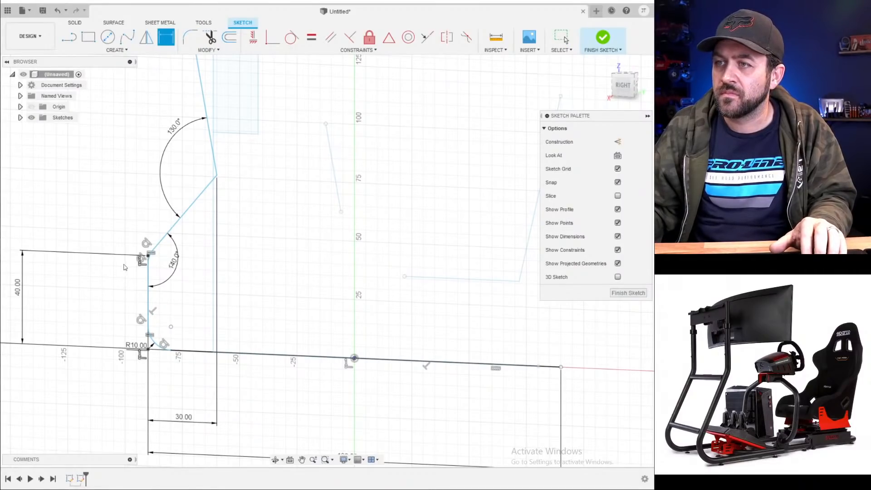
left_click(148, 293)
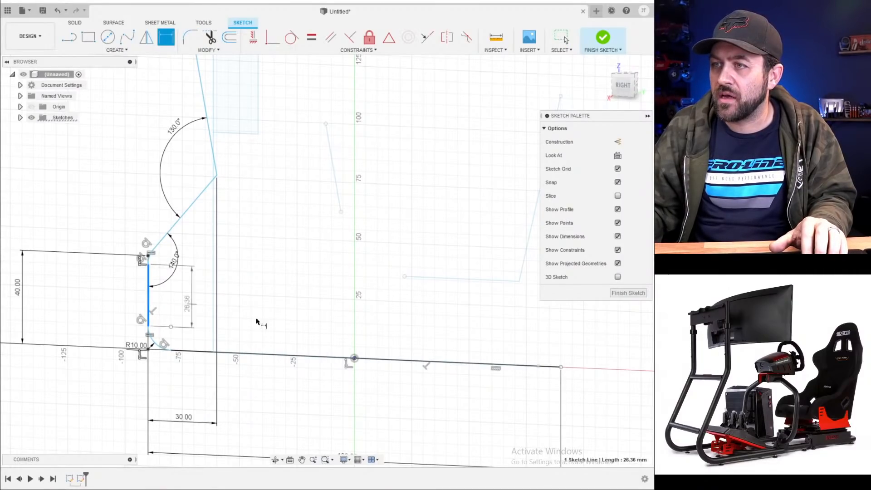
left_click(354, 357)
left_click(277, 402)
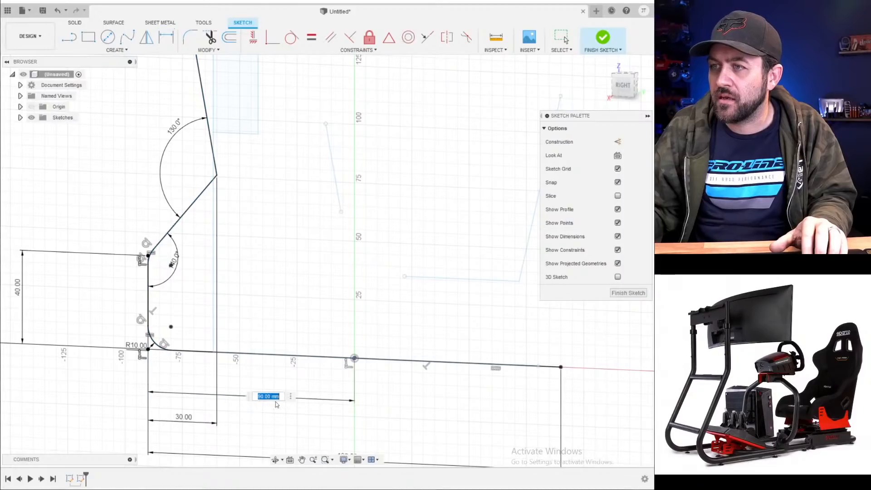
key("Return")
- Fillet the bend between the slanting line and the long upper line with a 10 mm radius
scroll(174, 286, "down", 3)
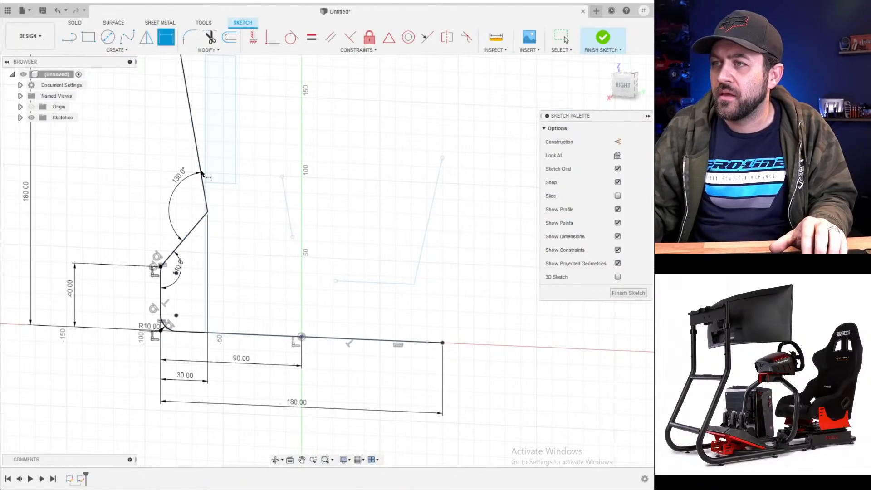
left_click(196, 44)
left_click(199, 221)
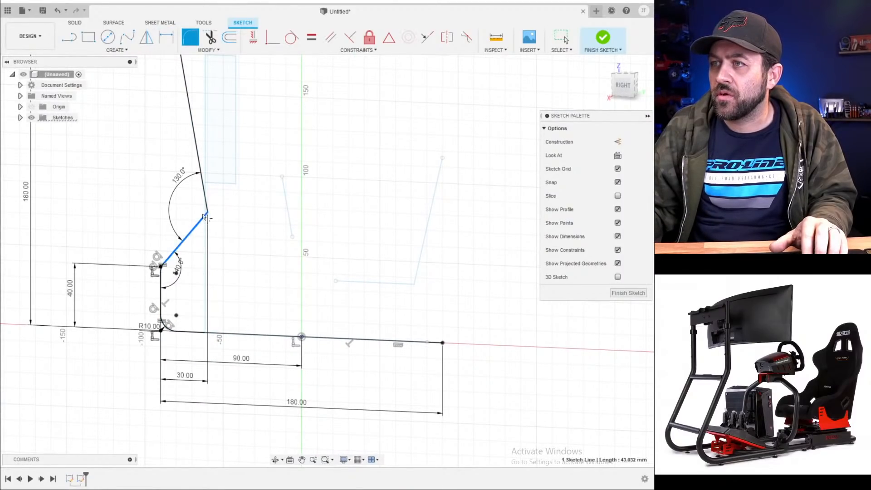
left_click(207, 206)
key("Return")
scroll(232, 225, "down", 2)
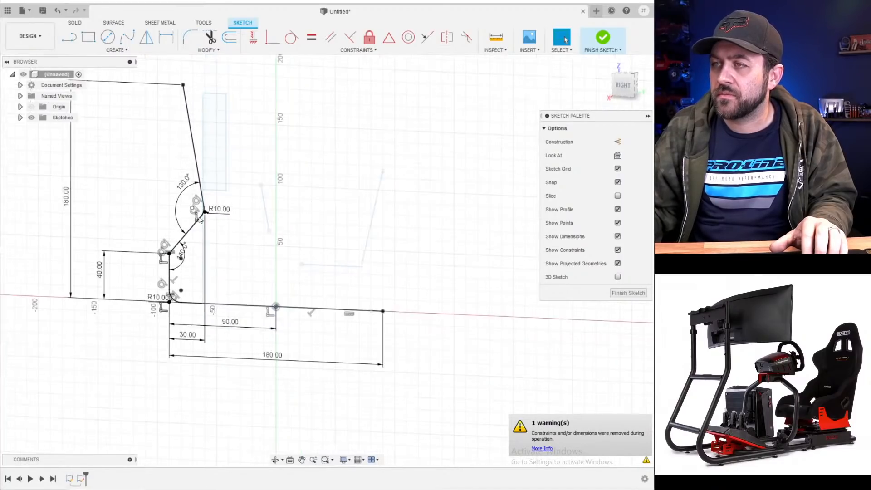
middle_click_drag(232, 225, 190, 234)
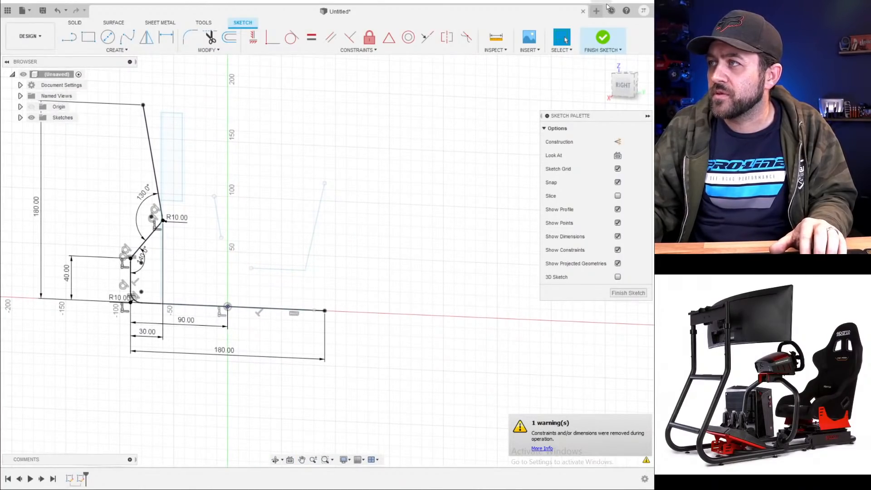
- Finish the side frame sketch and look through the solid creation commands for Pipe
left_click(602, 38)
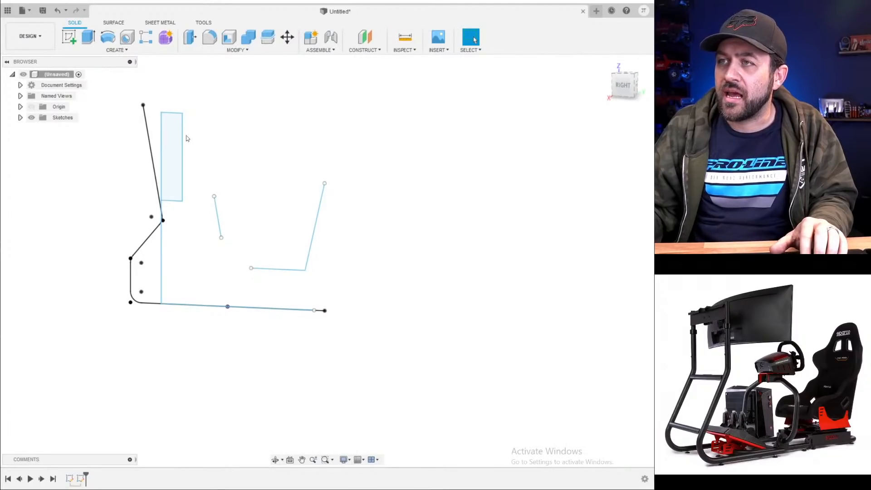
left_click(115, 50)
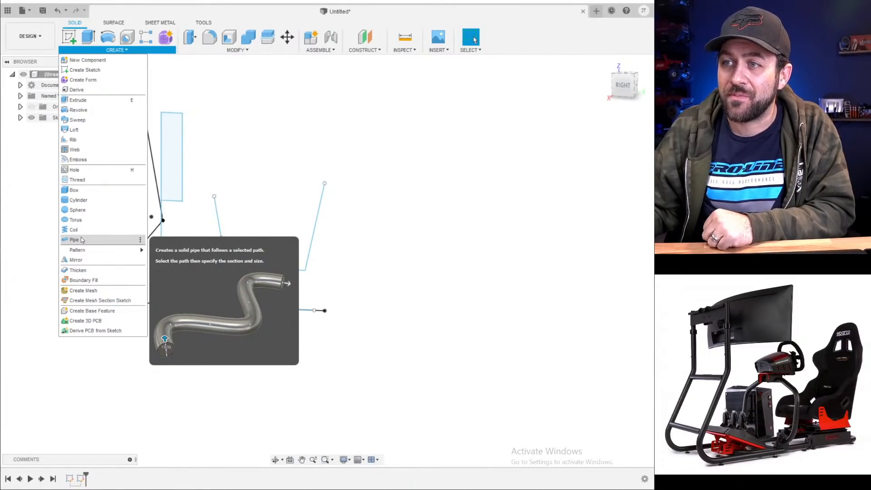
- Find the Pipe script in Scripts and Add-Ins and try to run it
left_click(205, 23)
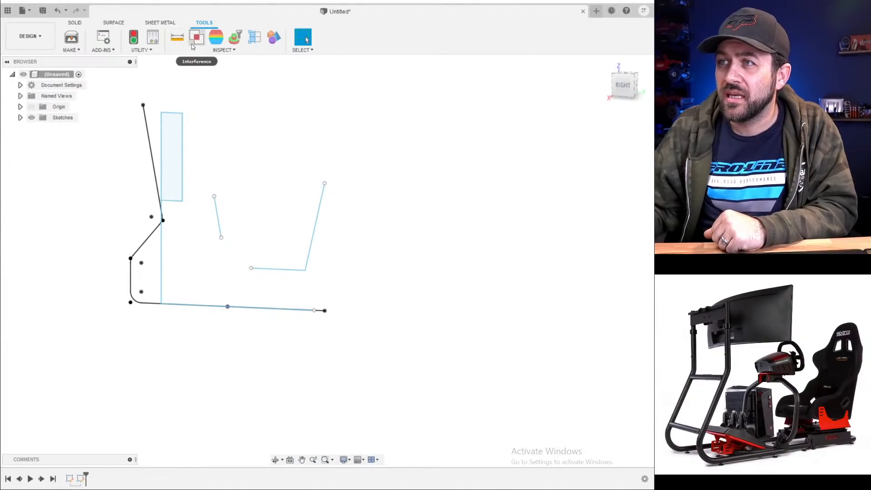
left_click(141, 50)
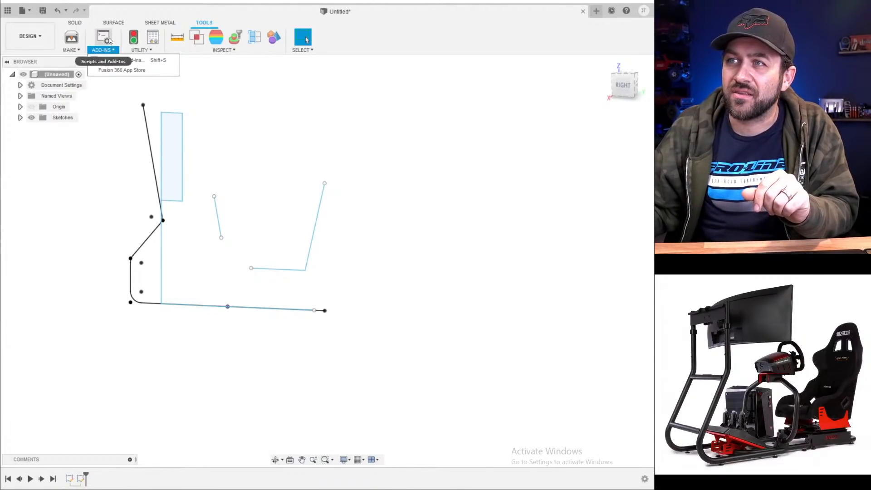
left_click(113, 60)
scroll(173, 201, "down", 3)
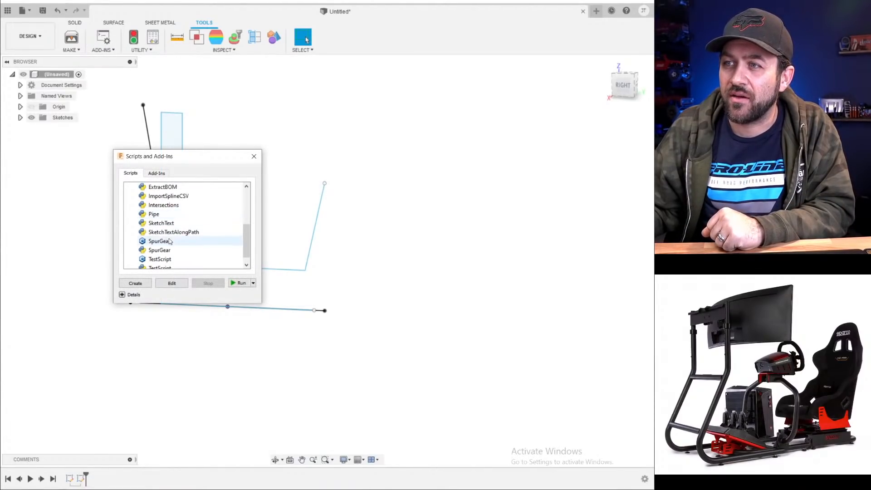
left_click(155, 215)
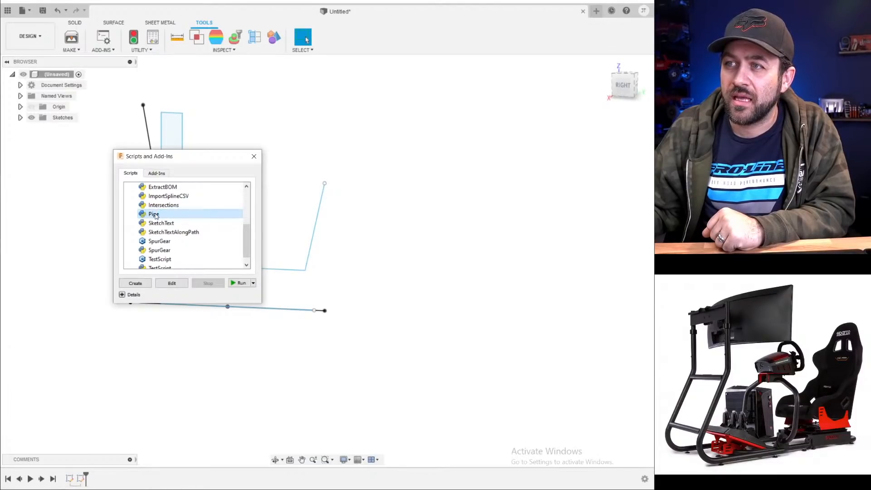
left_click(231, 284)
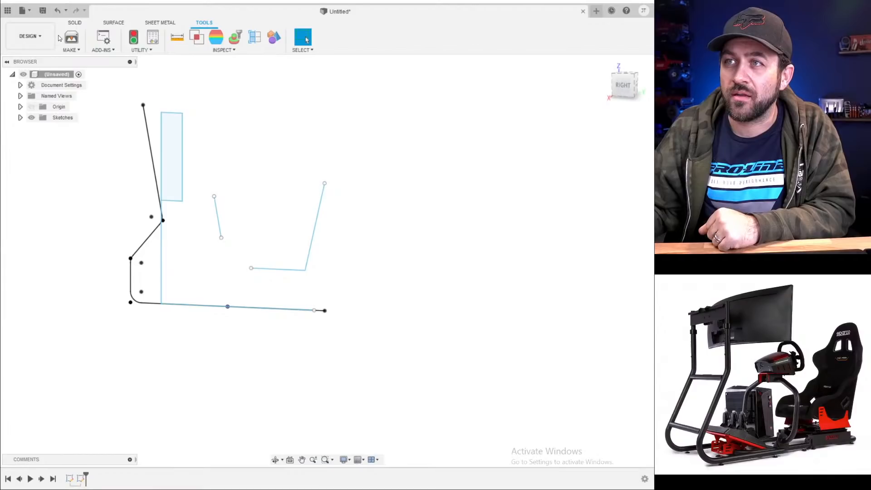
- Start a Pipe with a square section, using the chained side frame profile as its path
left_click(74, 23)
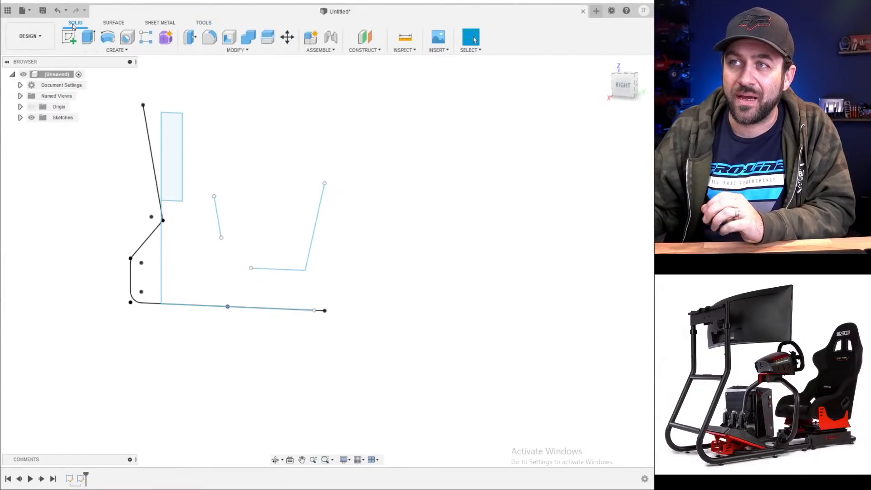
left_click(121, 51)
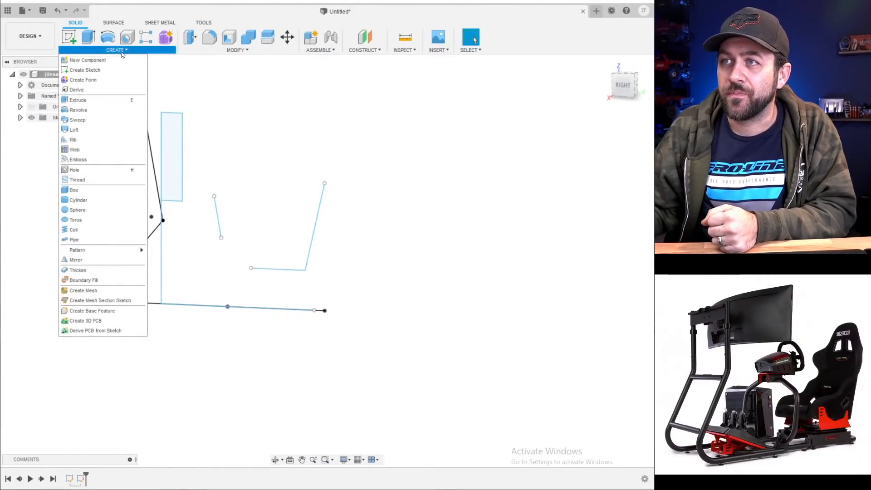
left_click(109, 240)
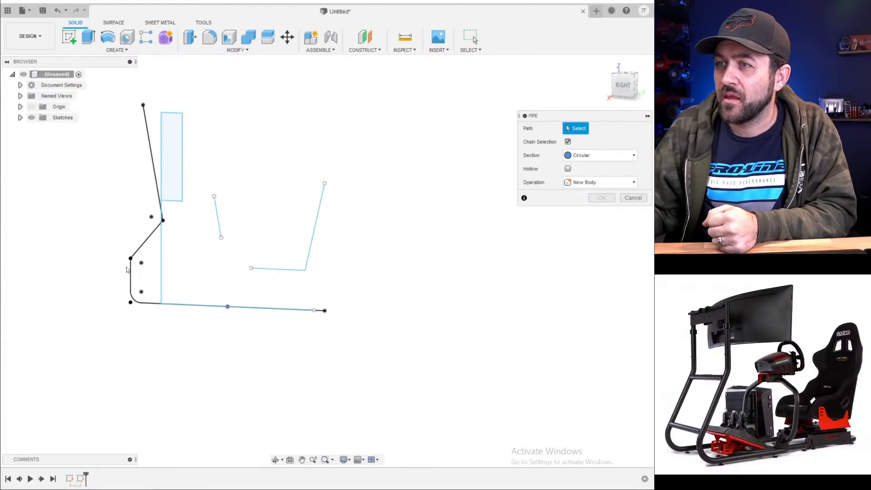
left_click(594, 160)
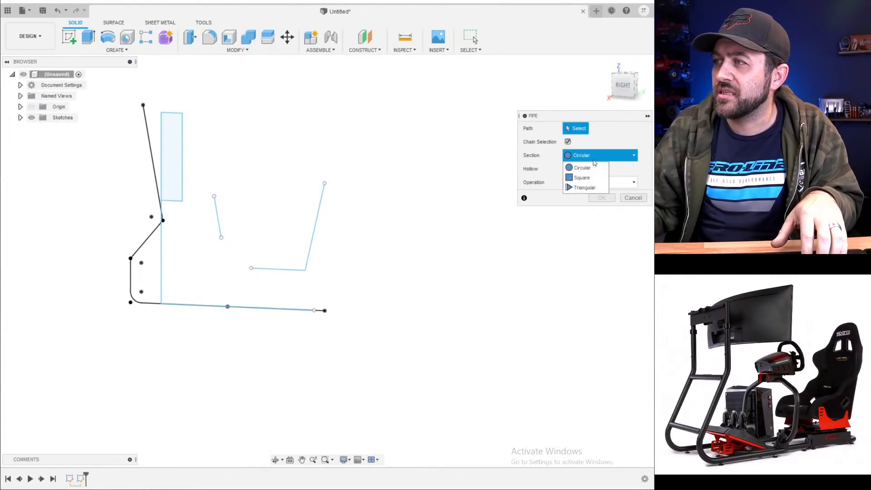
left_click(582, 178)
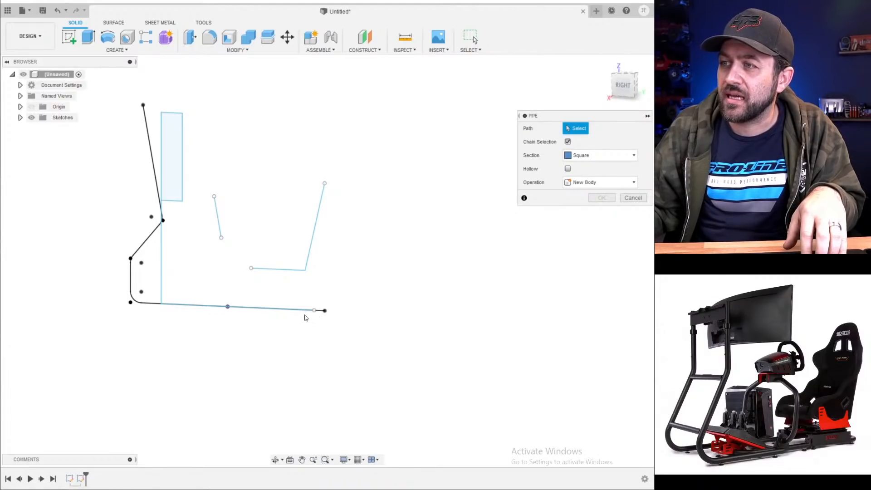
left_click(319, 312)
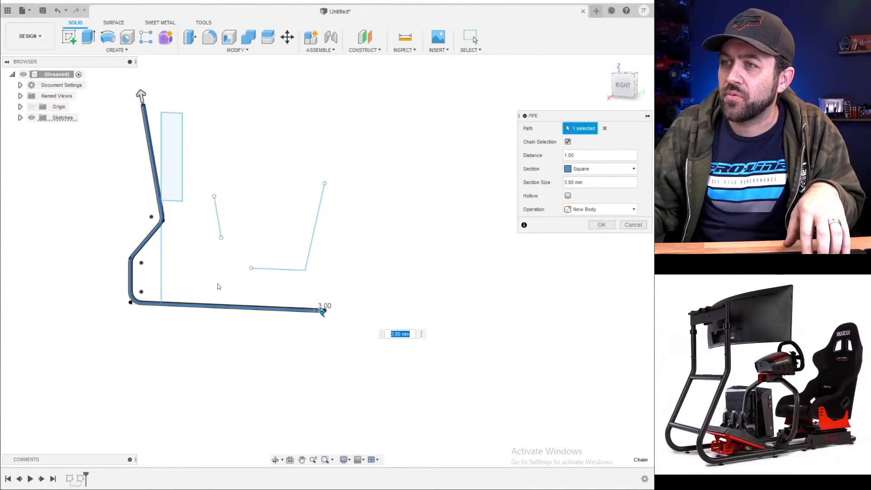
- Set the square pipe's section size to 5 mm
scroll(68, 191, "up", 6)
middle_click_drag(251, 355, 68, 222)
scroll(350, 318, "down", 4)
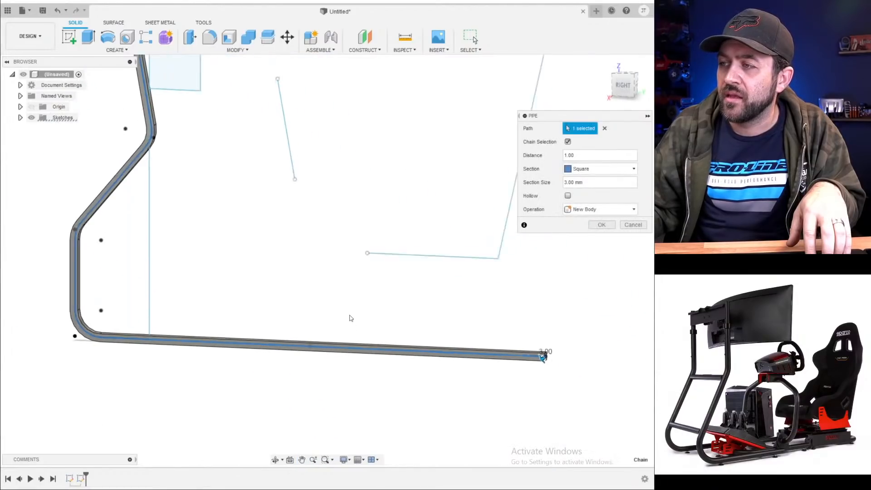
middle_click_drag(527, 395, 492, 402, "shift")
scroll(521, 354, "up", 6)
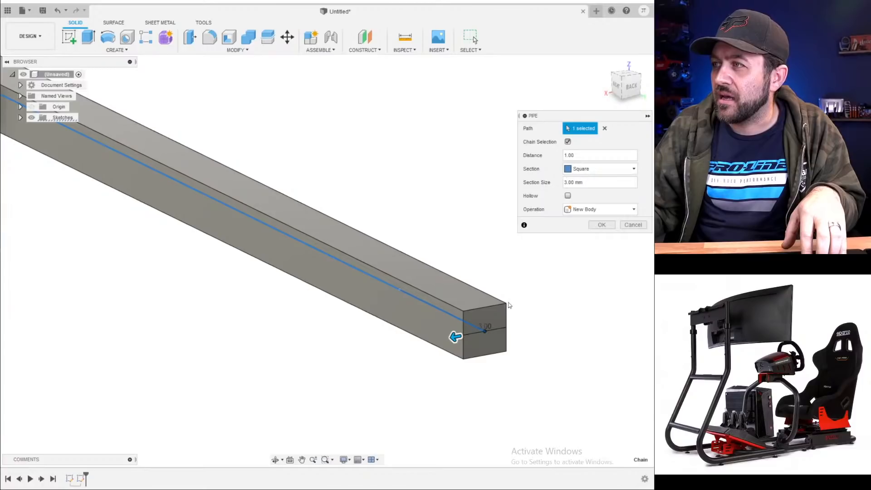
left_click_drag(594, 181, 560, 186)
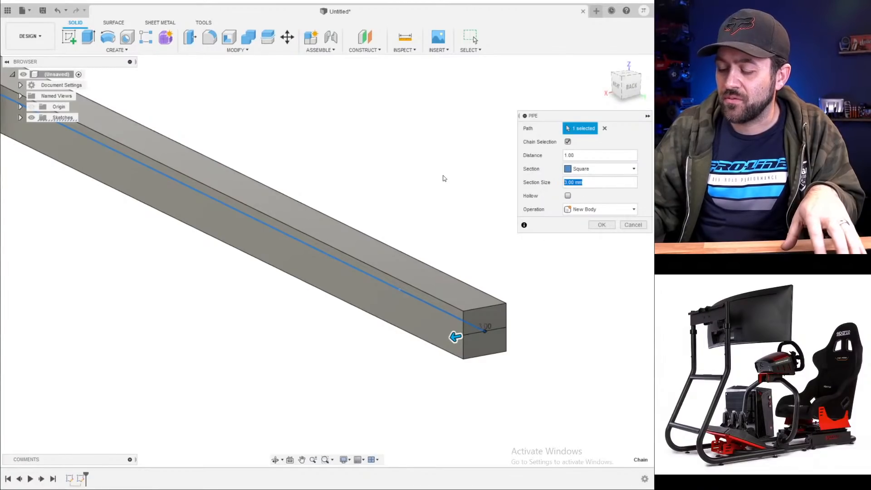
type("5")
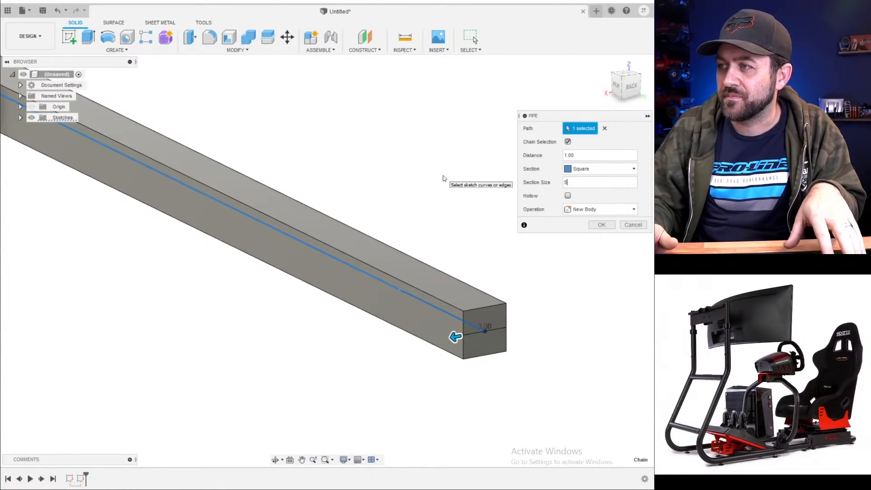
- Set the pipe's section size to 6.5 mm and create it as a new body
scroll(359, 261, "down", 3)
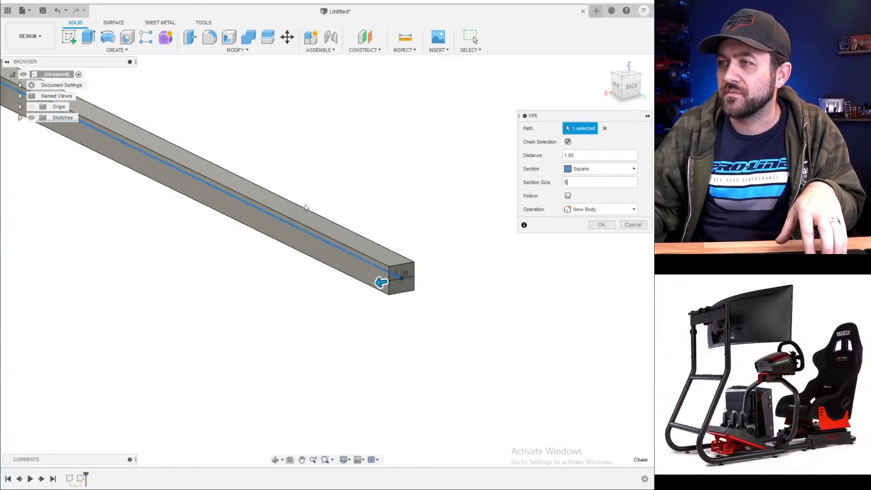
middle_click_drag(255, 219, 304, 323)
scroll(274, 304, "down", 6)
middle_click_drag(145, 200, 239, 331)
scroll(262, 358, "up", 3)
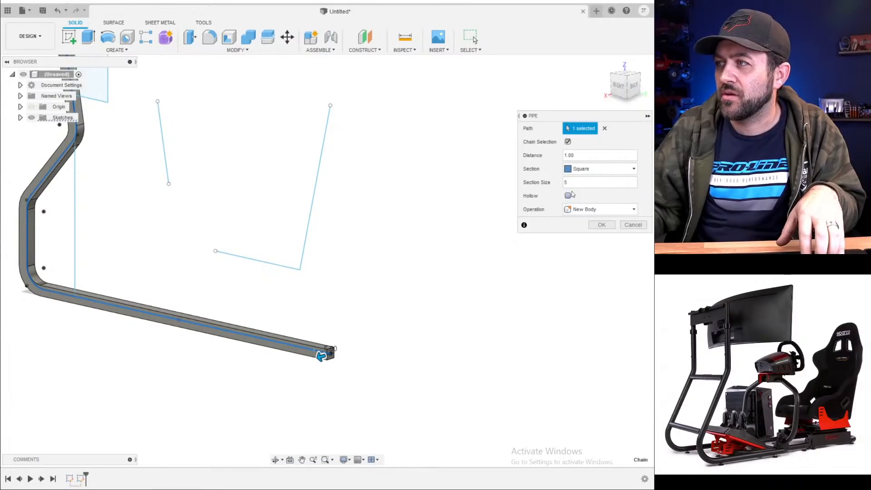
double_click(579, 181)
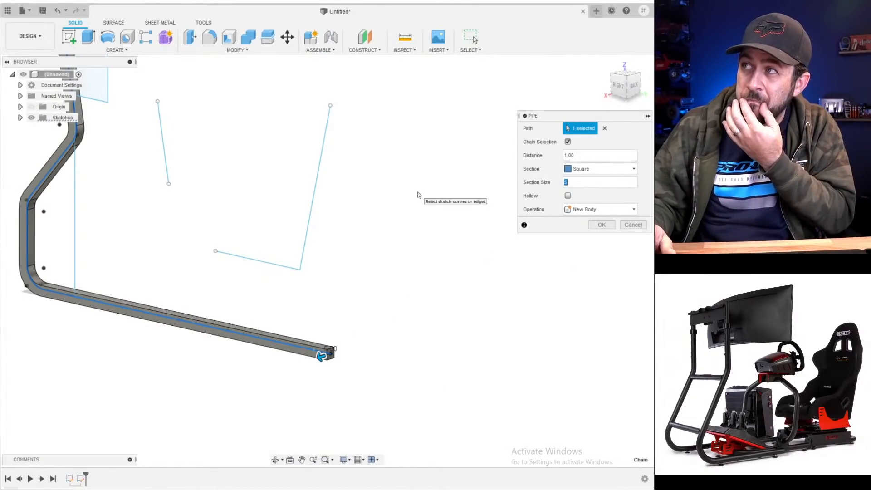
type("6.")
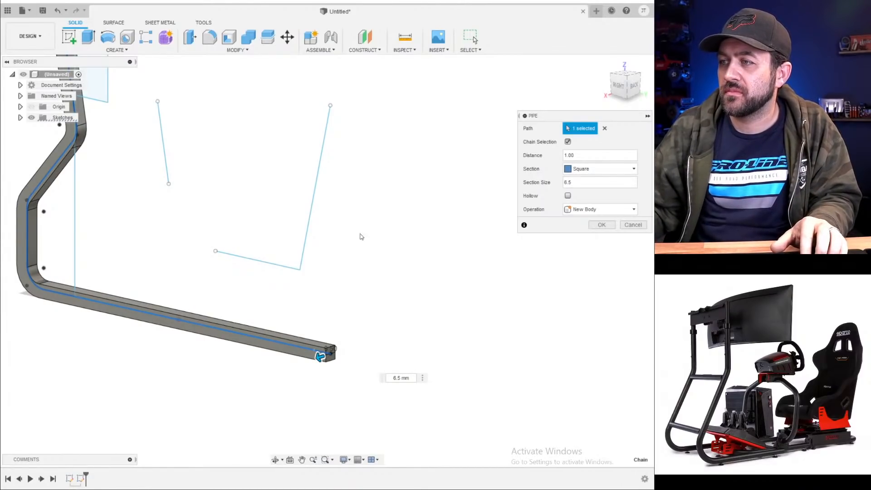
key("Return")
- Examine the whole square frame tube and the surrounding sketch lines from different angles
scroll(237, 332, "down", 4)
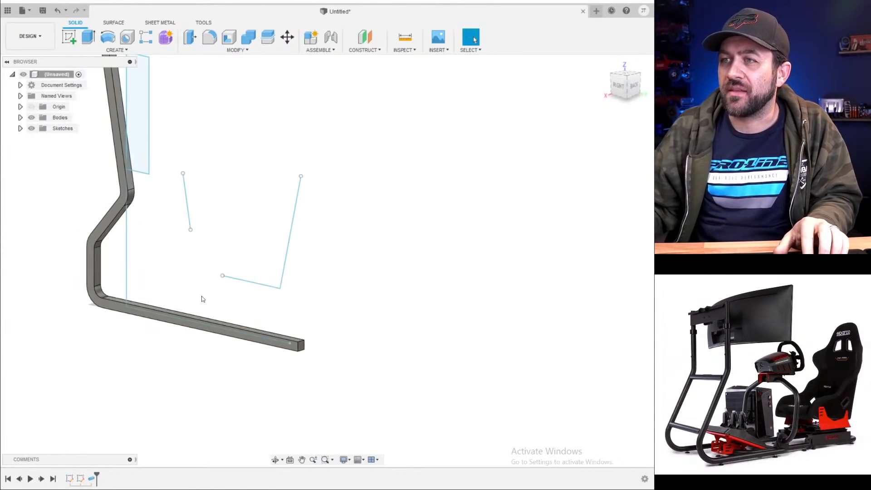
scroll(175, 262, "down", 1)
middle_click_drag(184, 271, 232, 361)
middle_click_drag(195, 314, 191, 319, "shift")
scroll(190, 326, "up", 2)
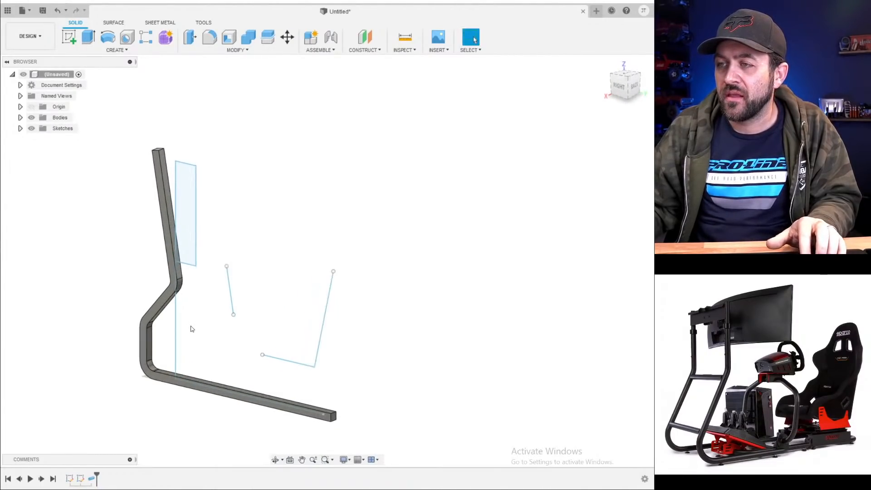
scroll(220, 346, "down", 3)
scroll(199, 313, "up", 2)
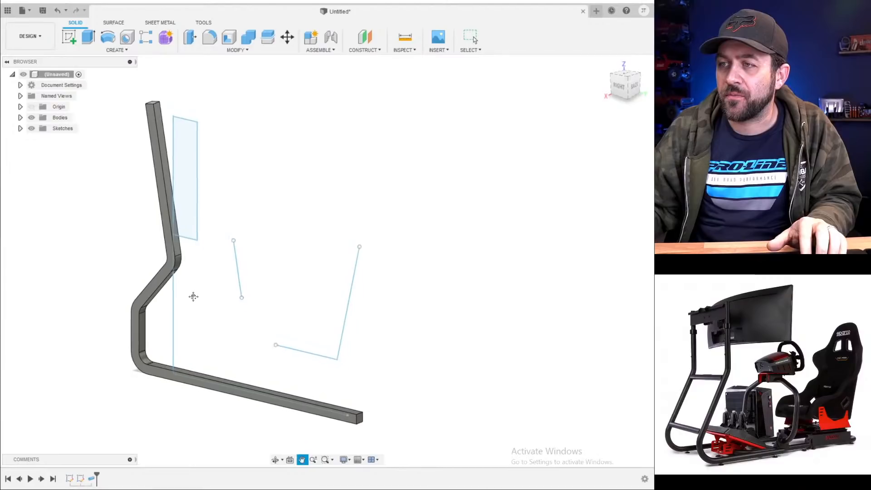
mouse_move(192, 295)
middle_mouse_down("shift")
mouse_move(200, 273)
mouse_move(236, 281)
middle_mouse_up("shift")
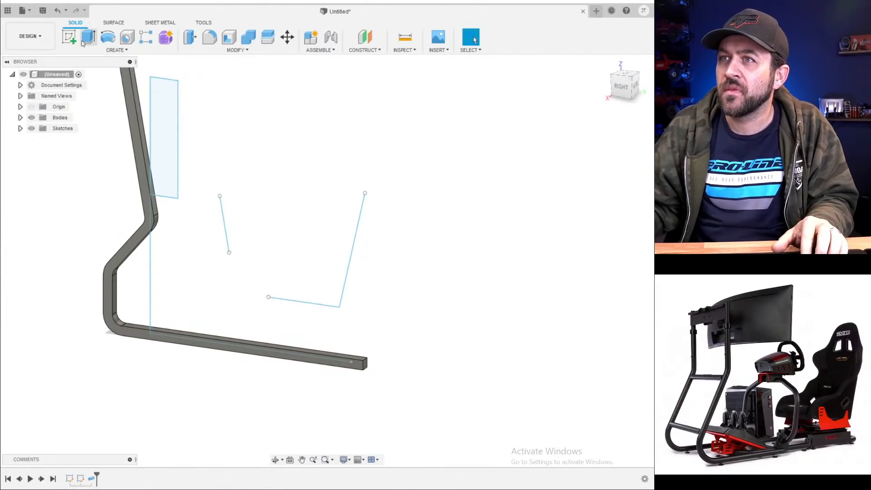
- Move the square frame tube body 1.35 in along Z, sideways from the sketch plane
left_click(287, 37)
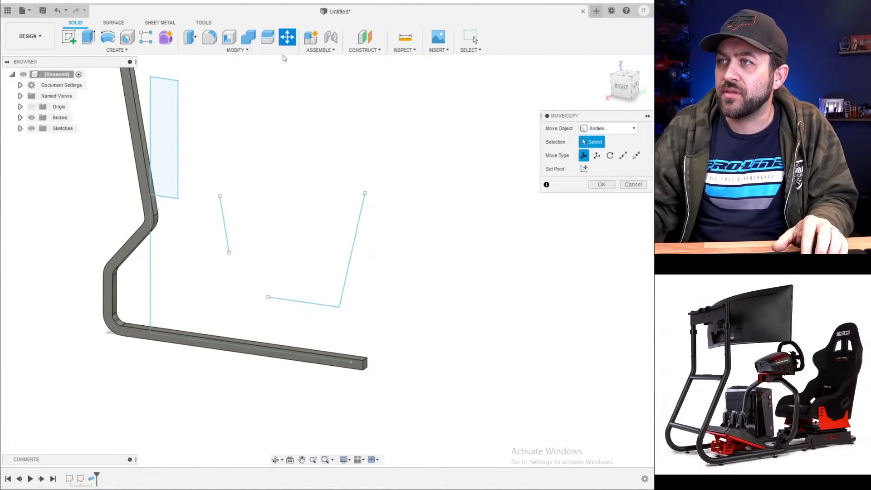
scroll(253, 358, "up", 3)
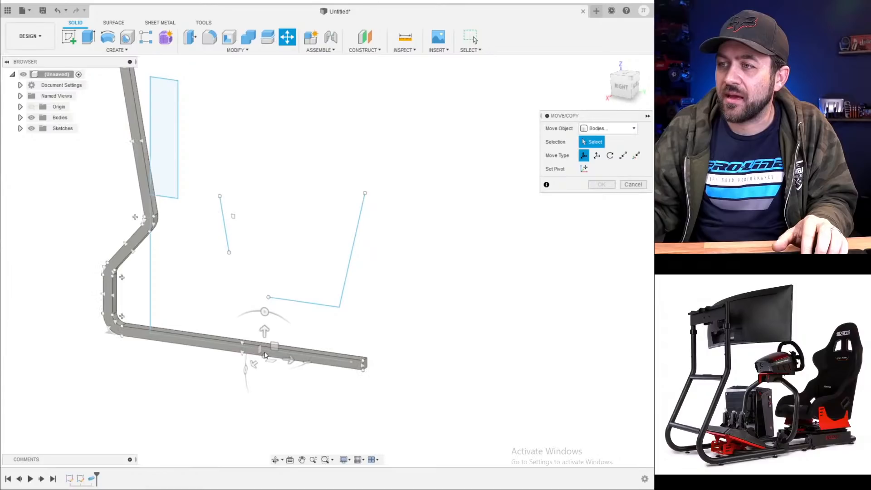
left_click(265, 352)
middle_click_drag(274, 348, 233, 349, "shift")
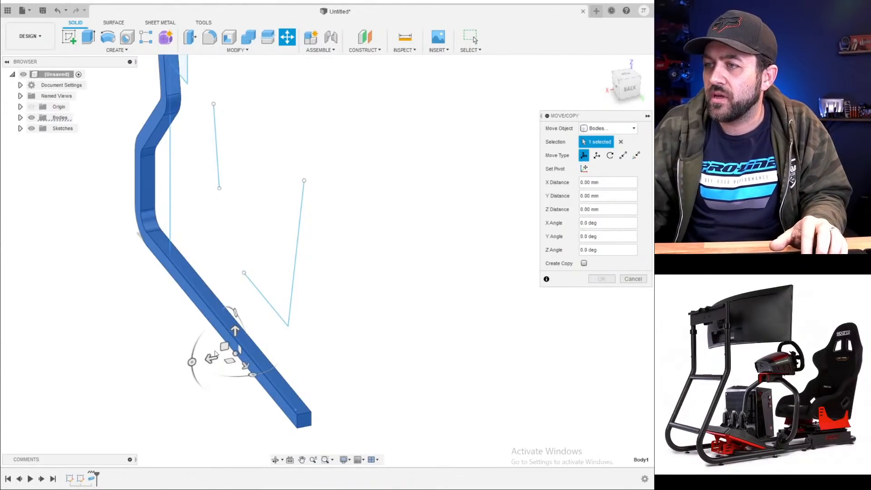
left_click_drag(212, 362, 145, 371)
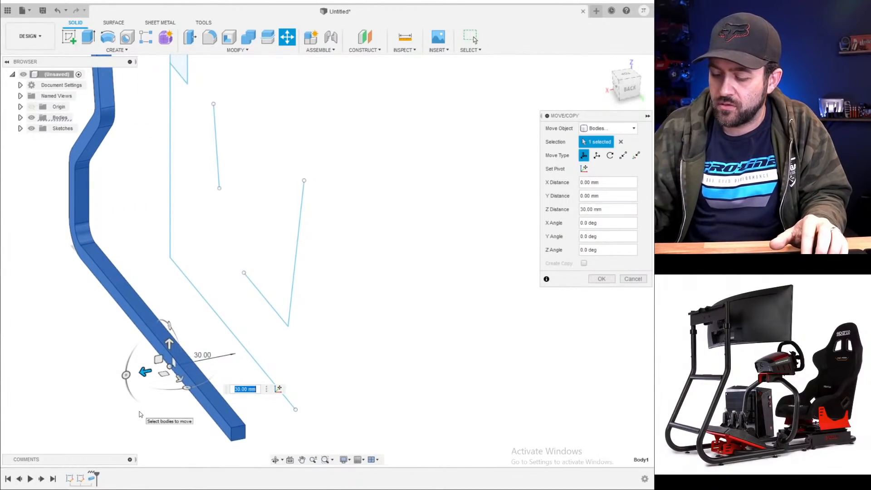
type("2.7/2")
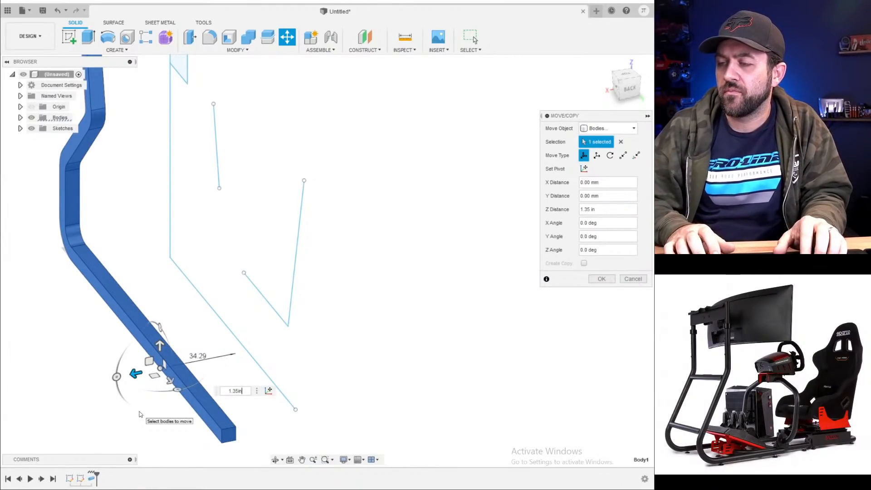
key("Return")
scroll(243, 177, "down", 3)
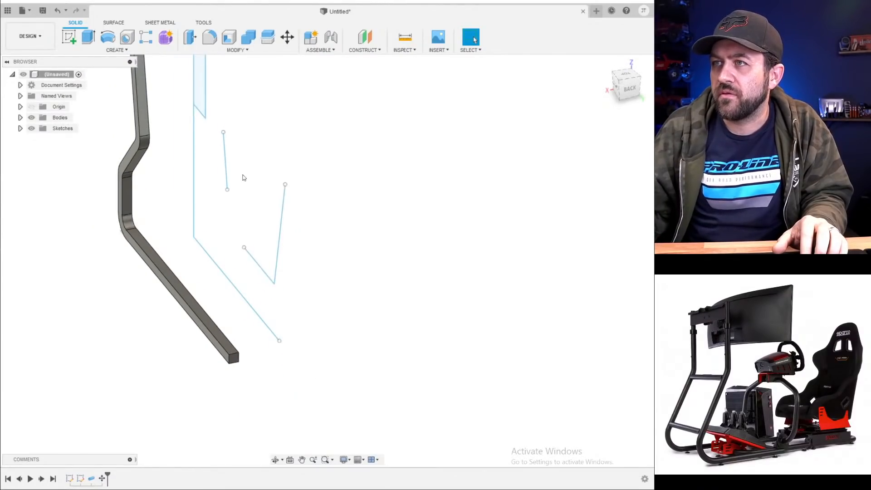
left_click(287, 44)
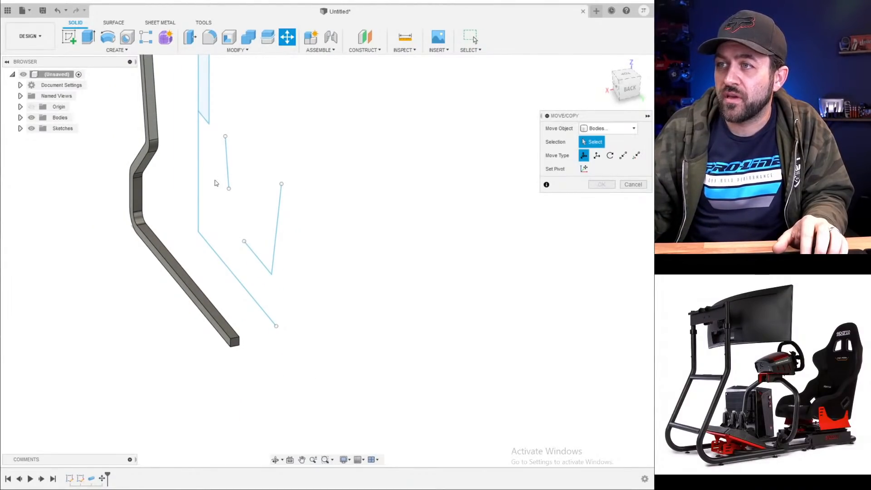
key("Escape")
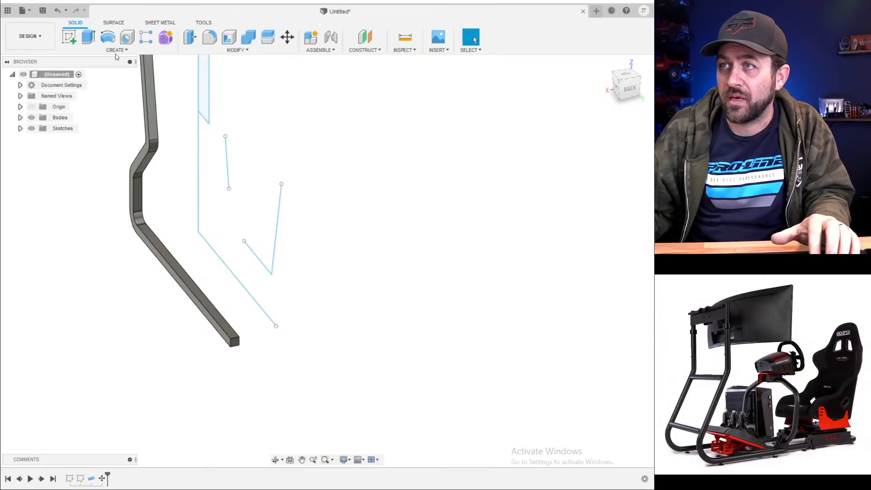
- Mirror the square frame tube body across the central origin plane as a new body
left_click(116, 50)
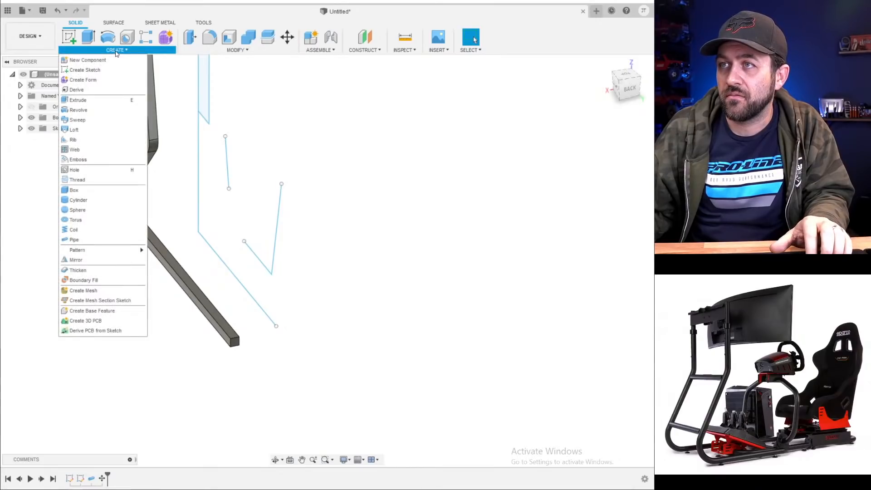
left_click(86, 259)
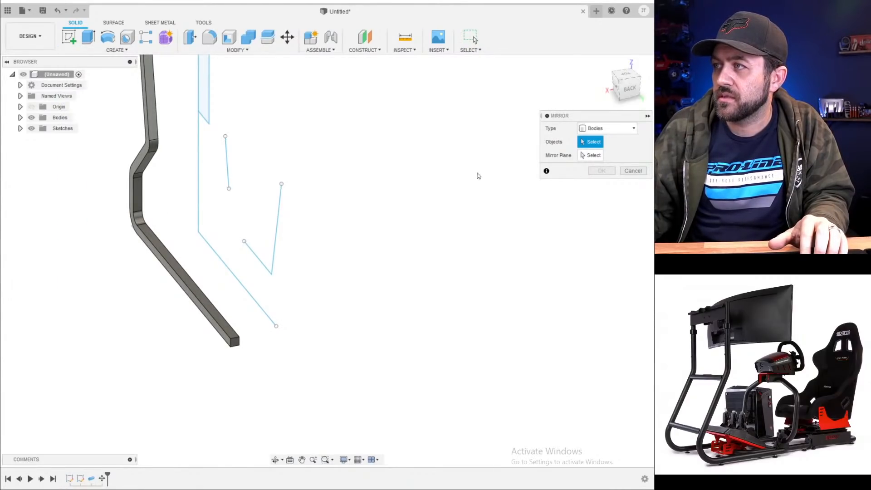
left_click(146, 124)
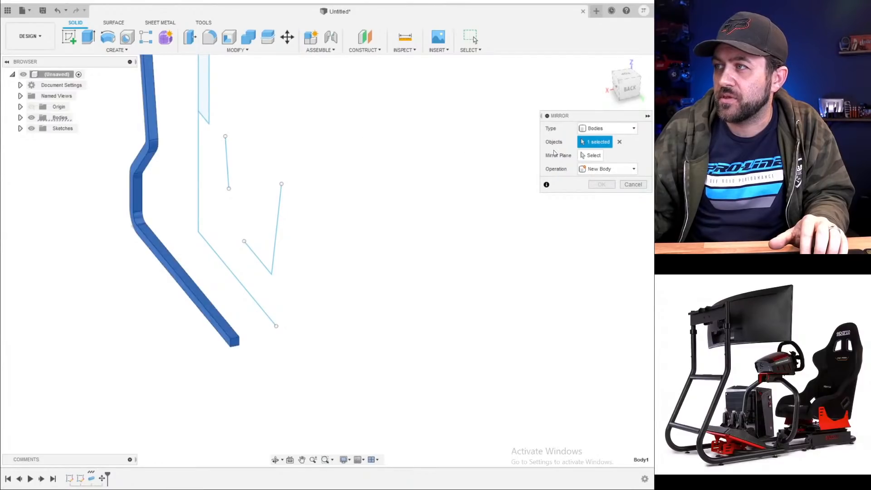
left_click(242, 266)
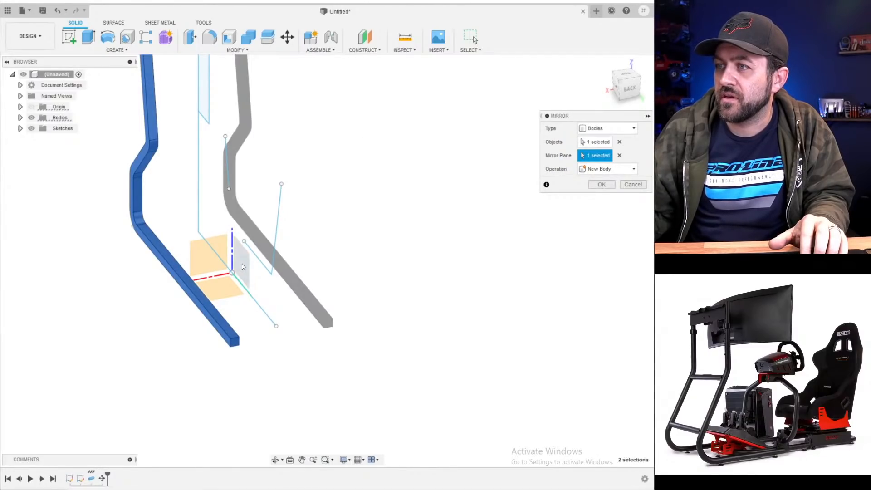
left_click(601, 185)
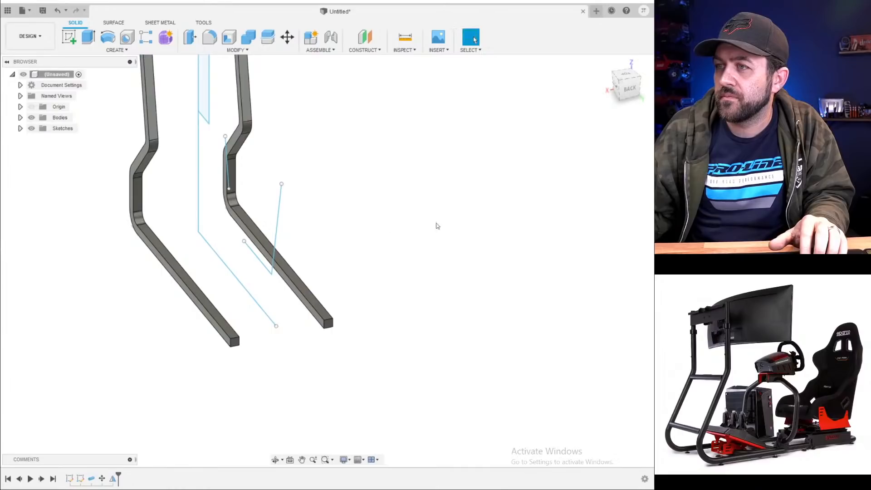
- Examine the pair of frame tubes and the central sketch lines from the side, rear and above
mouse_move(435, 225)
middle_mouse_down("shift")
mouse_move(272, 237)
mouse_move(287, 223)
mouse_move(274, 216)
mouse_move(227, 286)
middle_mouse_up("shift")
scroll(253, 216, "up", 5)
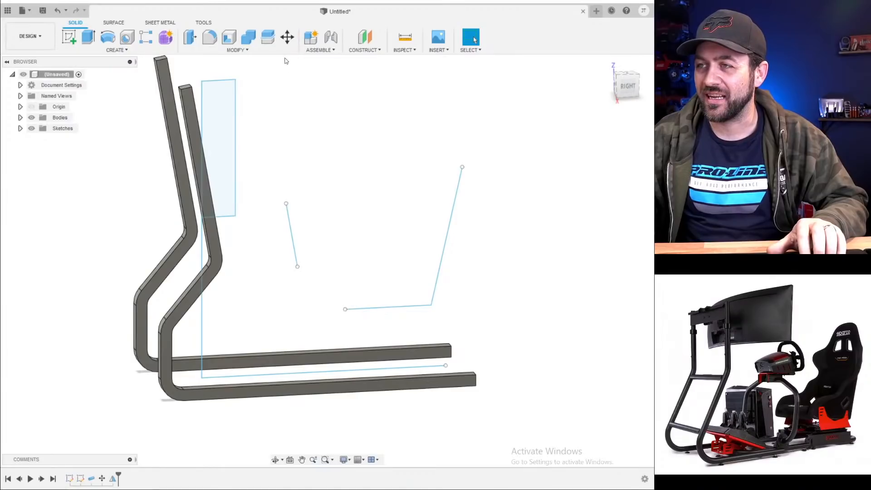
scroll(249, 291, "down", 3)
middle_click_drag(228, 204, 231, 280, "shift")
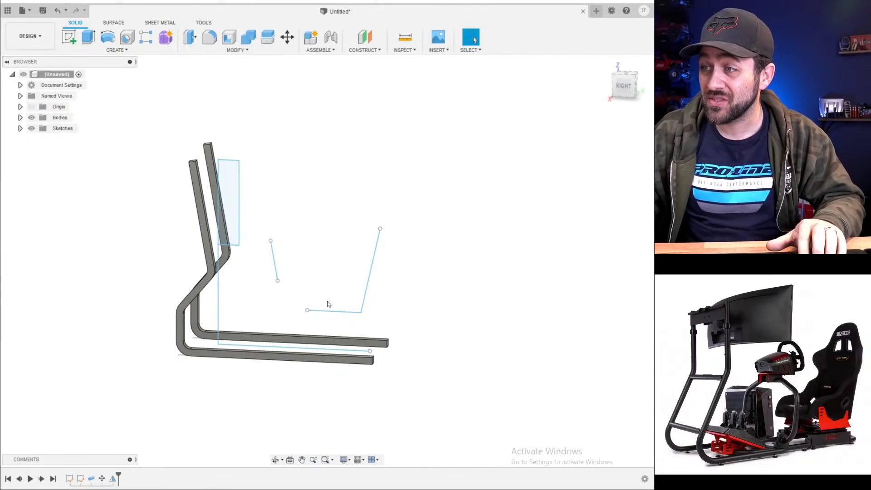
middle_click_drag(354, 336, 314, 386, "shift")
scroll(313, 347, "up", 4)
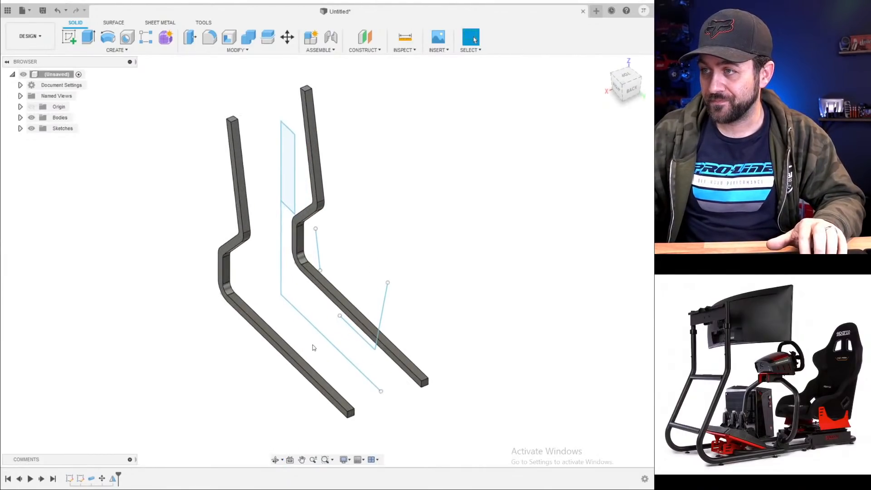
middle_click_drag(347, 358, 359, 389, "shift")
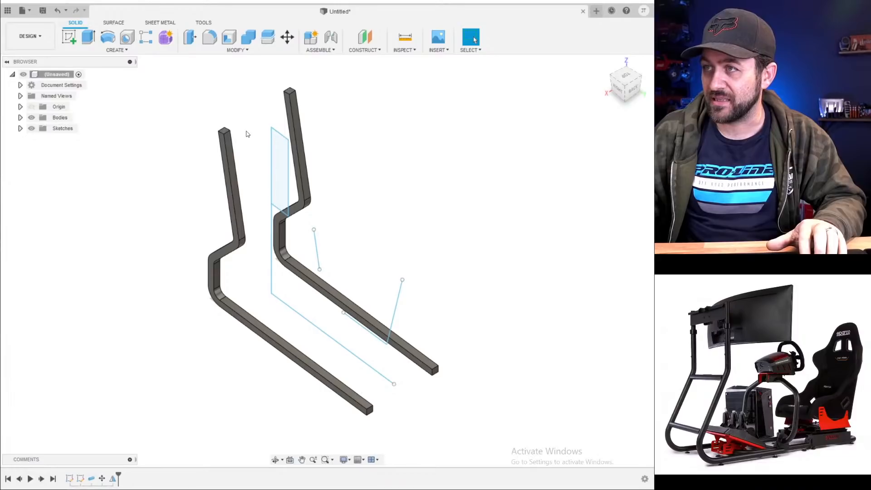
scroll(232, 137, "up", 2)
middle_click_drag(274, 198, 318, 122, "shift")
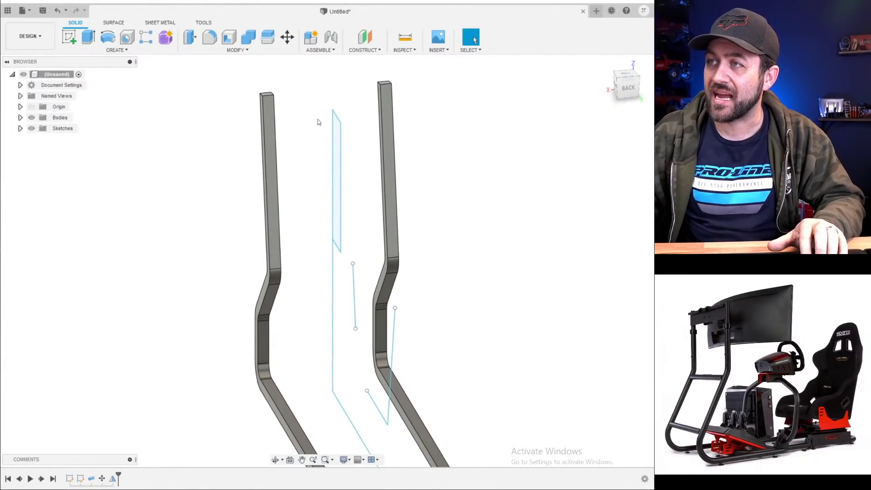
- Start a sketch on the rear face of one upright and draw two small circles beside it, near the top end and near the bend
left_click(68, 40)
scroll(250, 115, "up", 3)
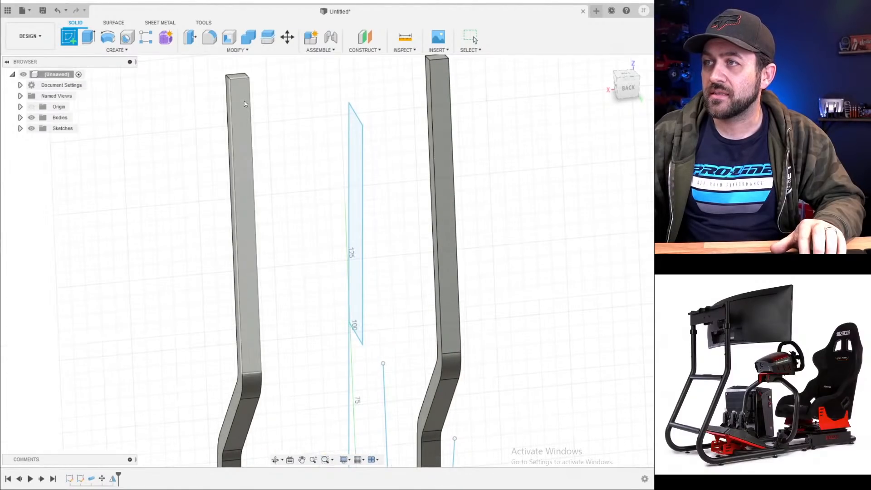
left_click(247, 106)
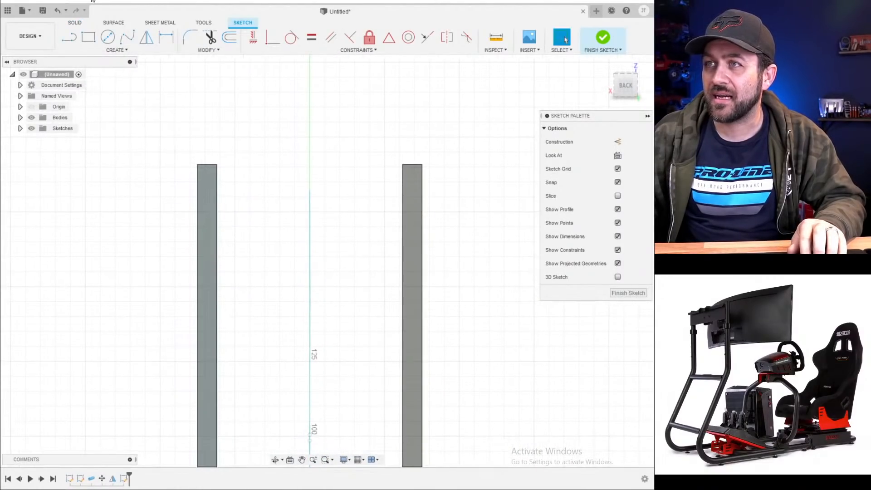
left_click(107, 36)
scroll(218, 165, "up", 2)
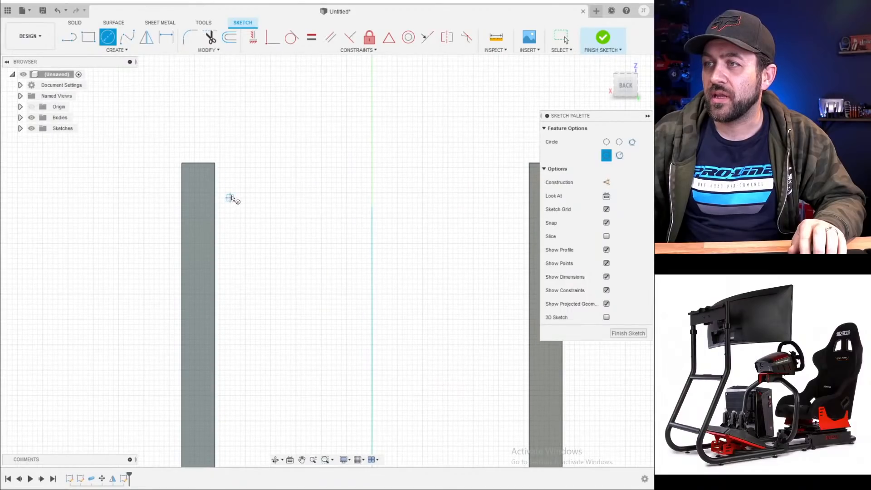
left_click(245, 194)
left_click(252, 204)
scroll(241, 257, "up", 4)
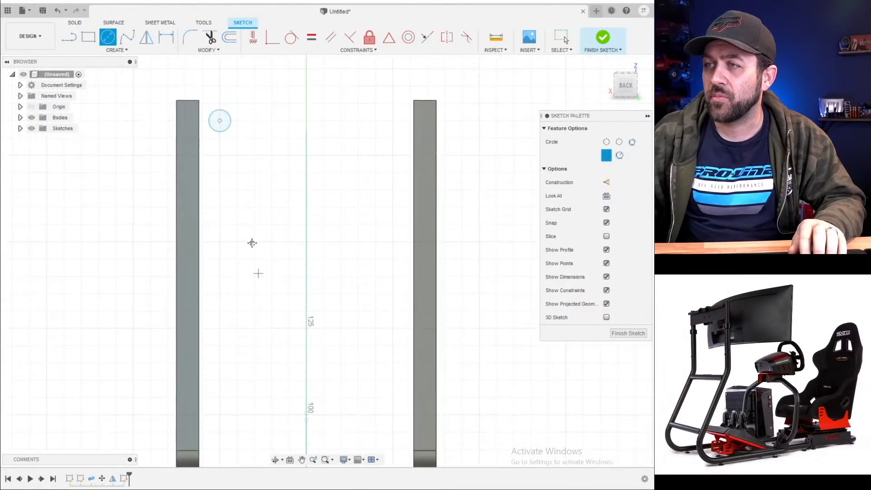
left_click(207, 363)
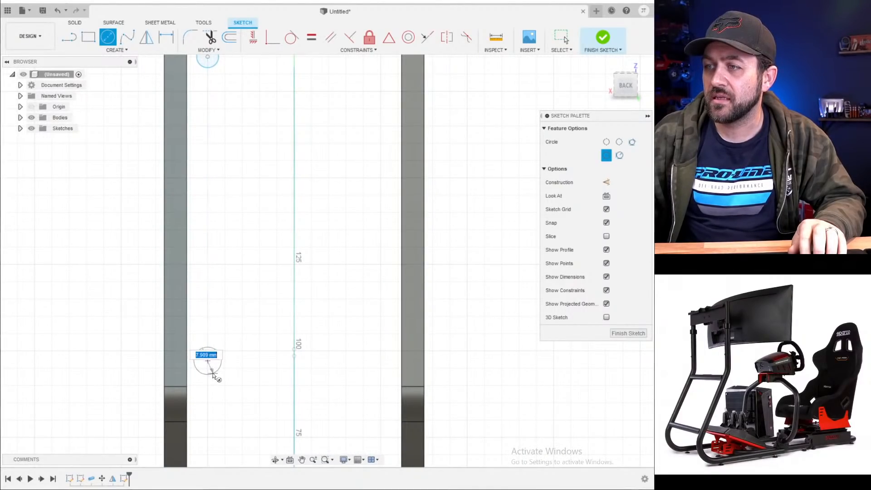
left_click(213, 373)
- Draw a larger concentric circle around each of the two small circles
scroll(212, 372, "down", 2)
scroll(214, 374, "down", 1)
left_click(209, 363)
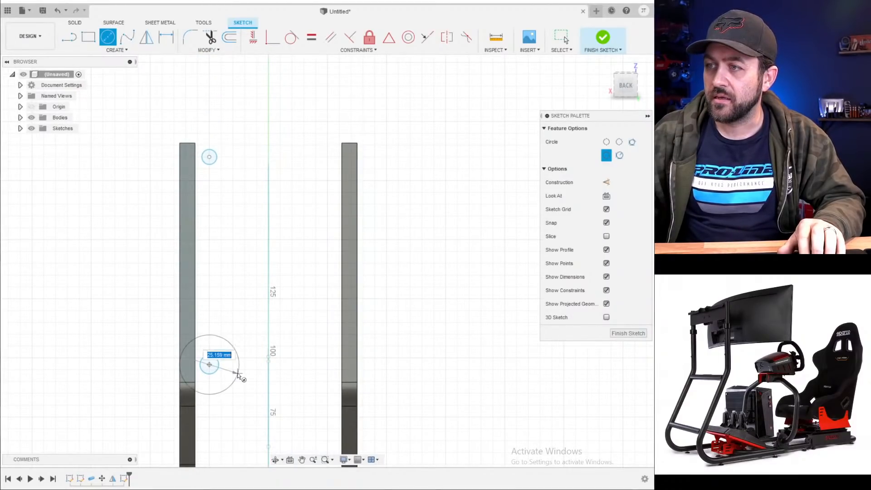
left_click(212, 161)
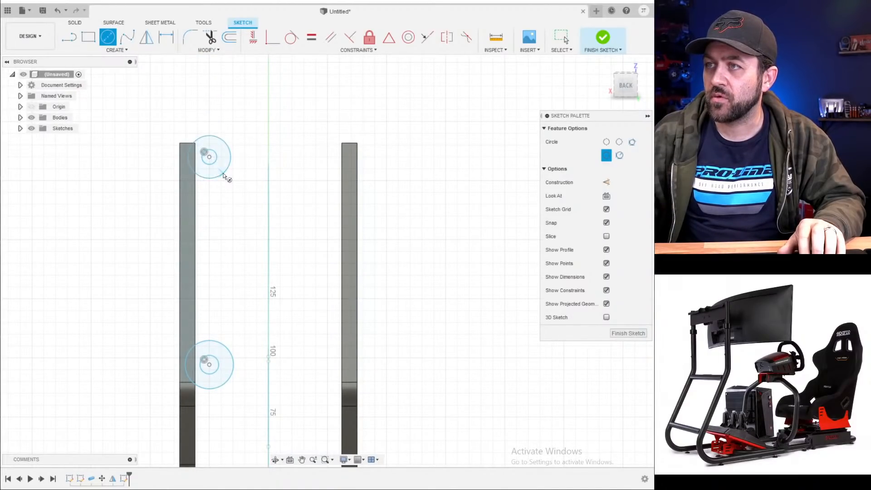
- Dimension the upper inner circle to 2.6 mm diameter and make the lower inner circle equal to it
key("d")
left_click(210, 159)
left_click(239, 195)
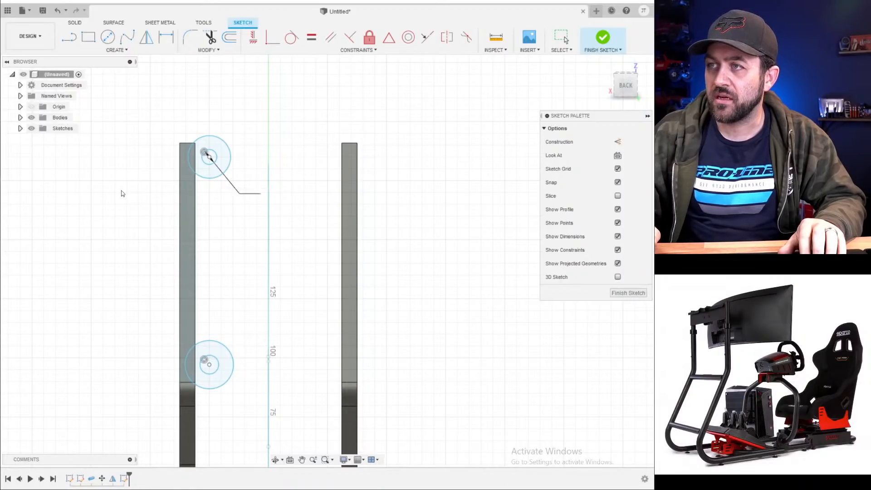
scroll(208, 233, "up", 3)
key("Escape")
scroll(209, 298, "up", 1)
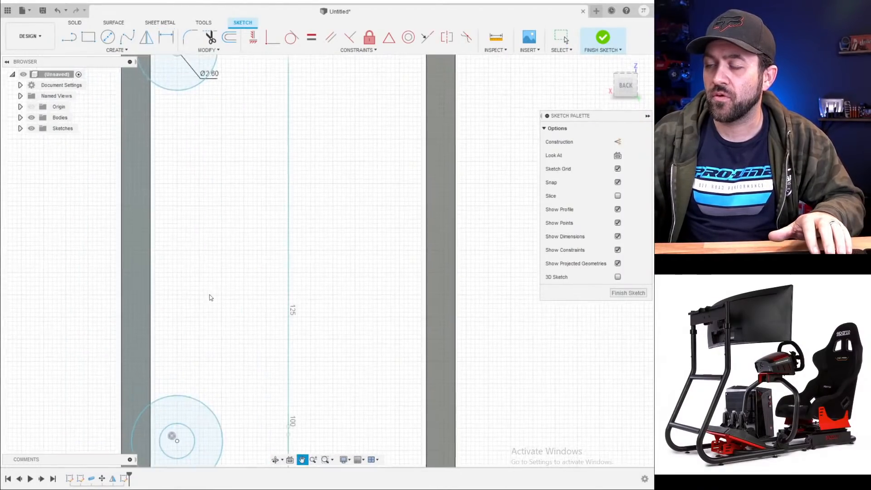
left_click(216, 80)
scroll(235, 196, "down", 2)
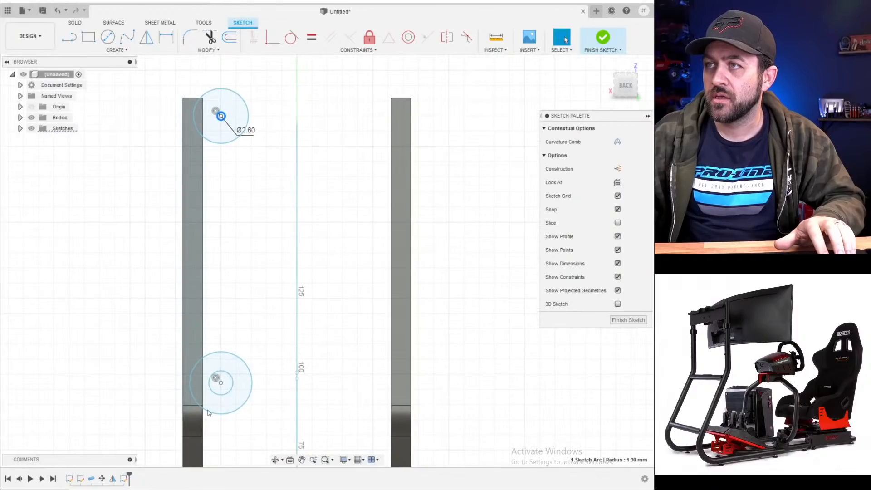
left_click(228, 394, "shift")
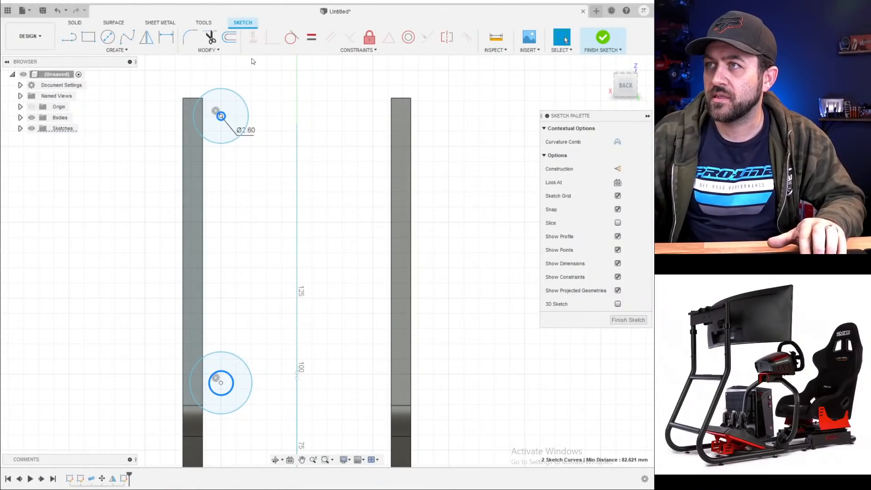
left_click(311, 37)
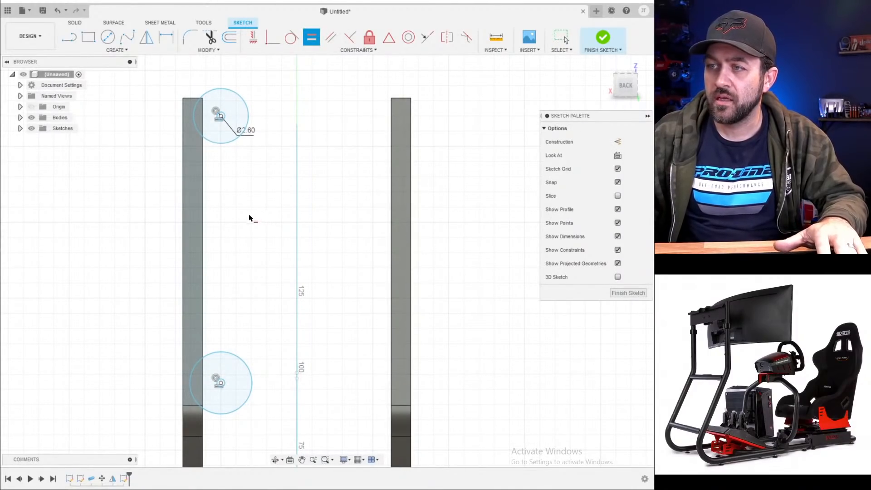
- Dimension the lower outer circle to 8 mm diameter and make the upper outer circle equal to it
key("l")
left_click(203, 403)
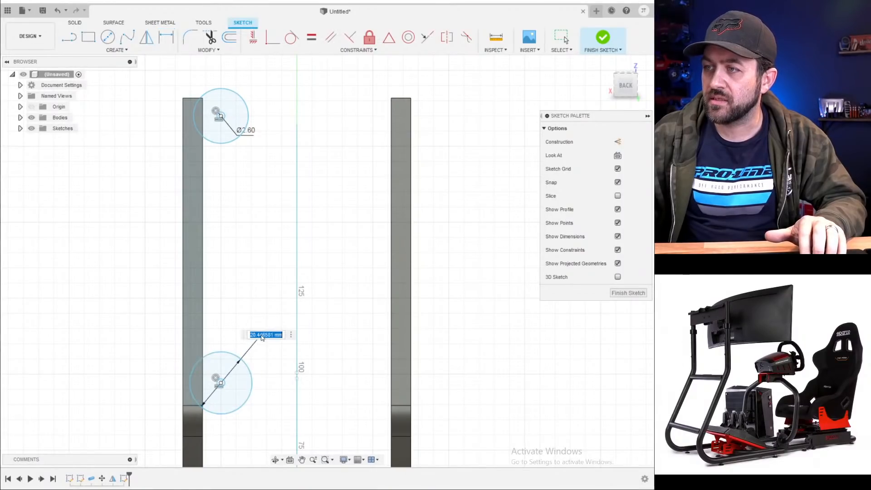
key("d")
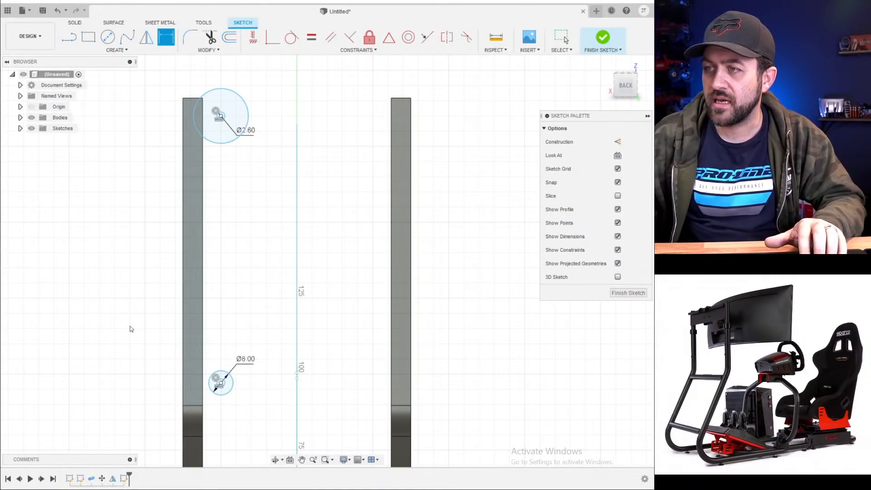
key("Escape")
left_click(311, 38)
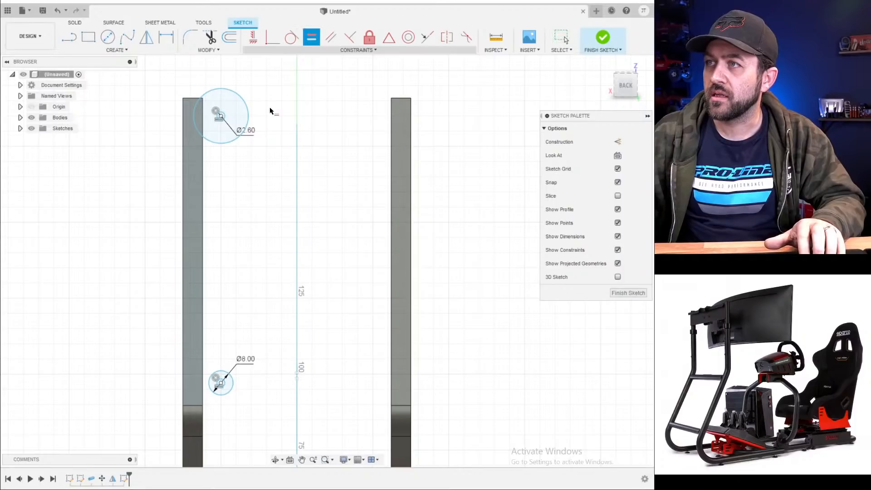
left_click(226, 374)
left_click(229, 146)
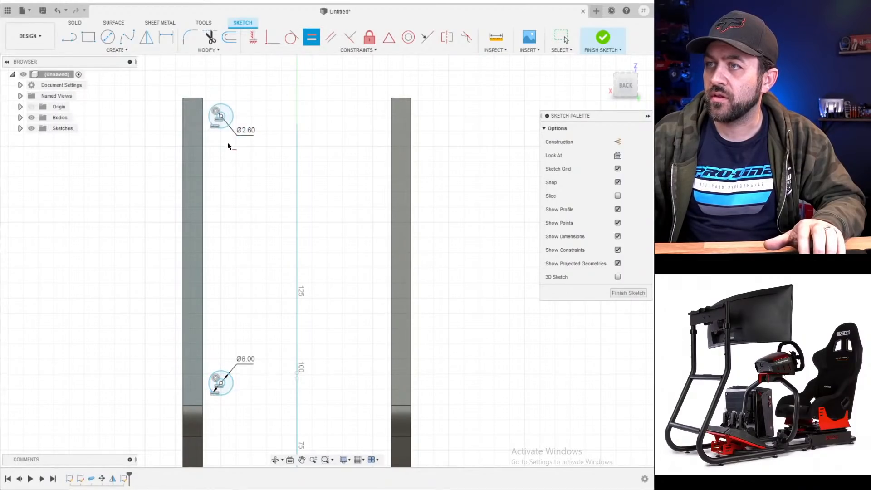
key("Escape")
- Draw a construction line from the upper circles' centre to the lower circles' centre, parallel to the upright's edge
key("l")
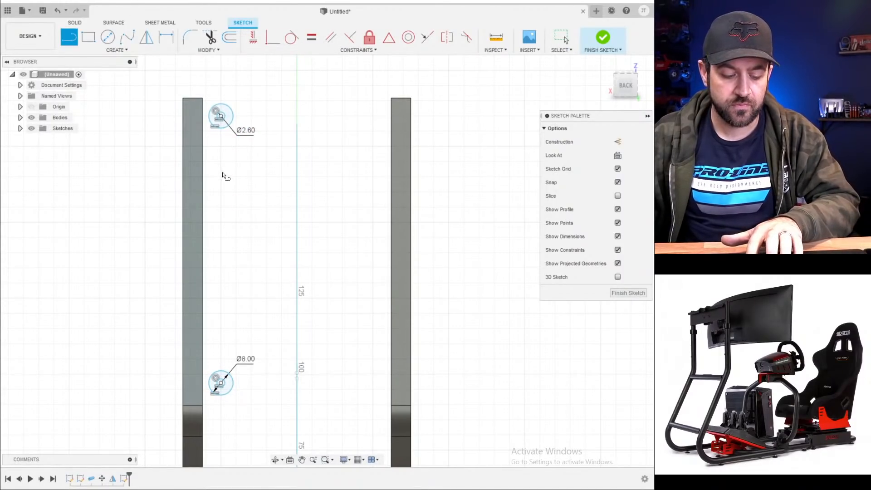
key("x")
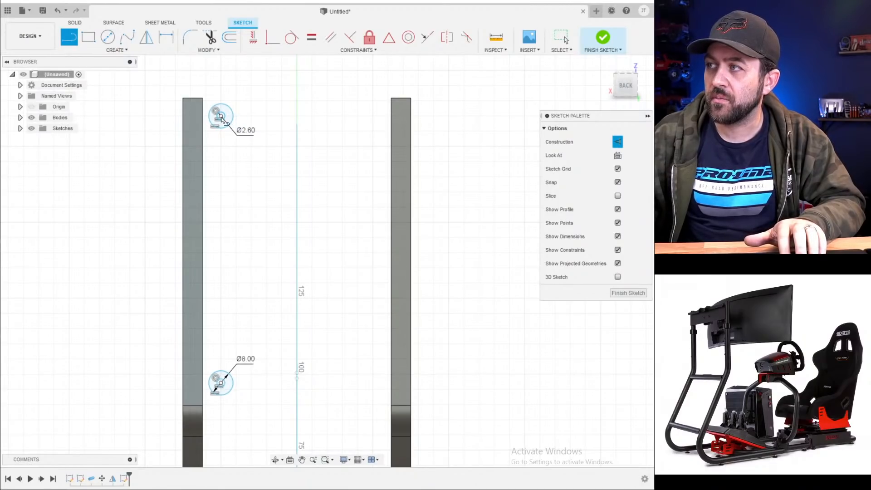
left_click(221, 116)
middle_click_drag(221, 266, 259, 152)
scroll(251, 264, "up", 3)
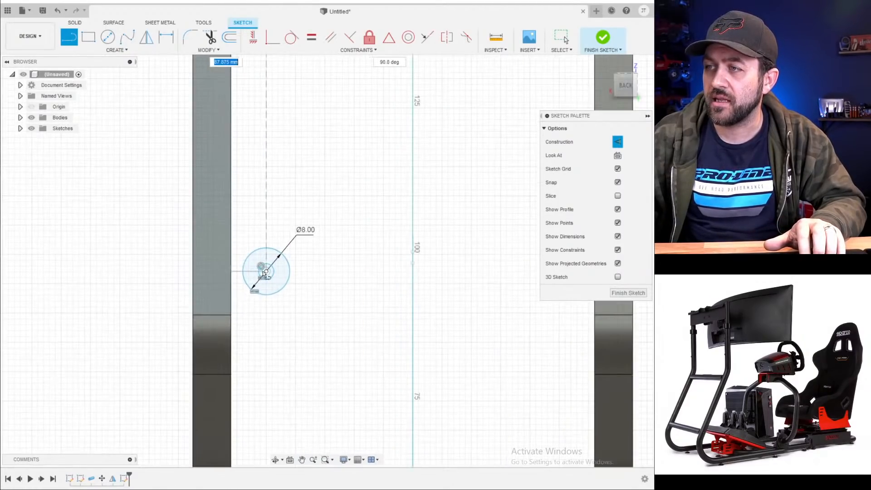
left_click(263, 271)
key("Escape")
scroll(262, 270, "down", 2)
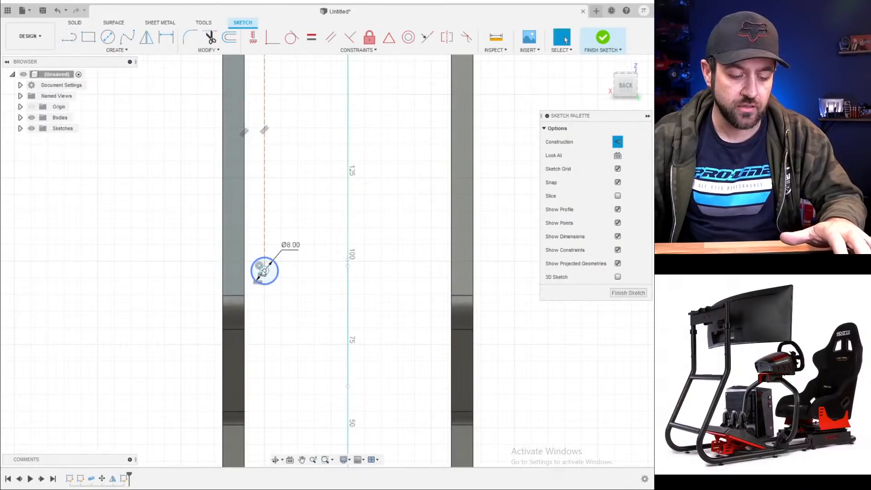
- Try to apply a horizontal/vertical constraint to the construction line joining the circle centres
left_click(253, 38)
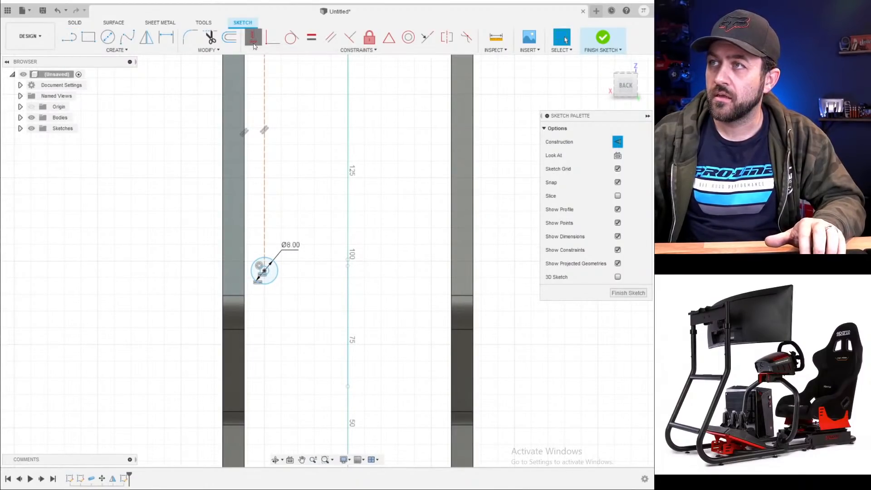
left_click(267, 105)
middle_click_drag(274, 162, 246, 243)
scroll(246, 241, "down", 2)
key("Escape")
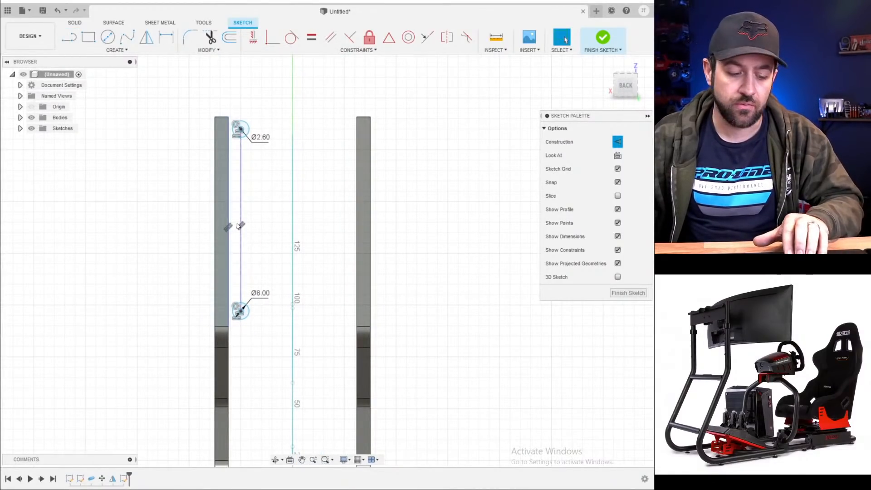
- Dimension the construction line 6 mm from the upright's inner edge
scroll(233, 195, "up", 2)
key("d")
left_click(227, 186)
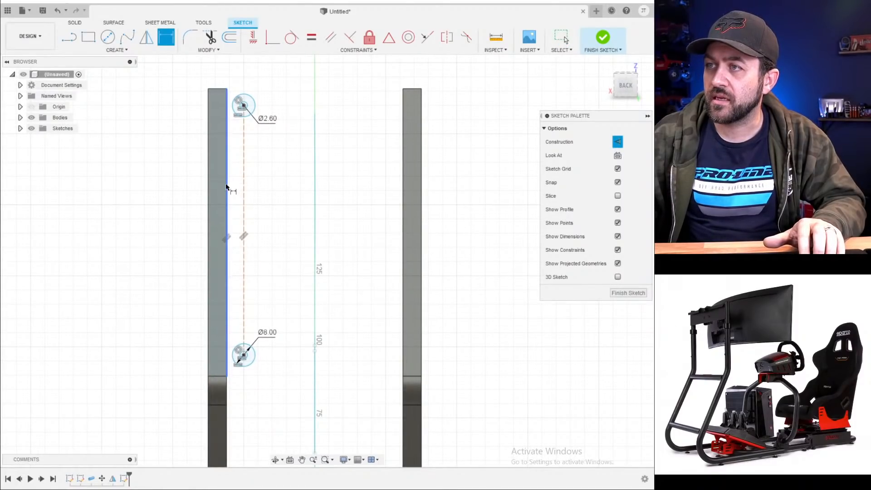
left_click(244, 189)
left_click(266, 206)
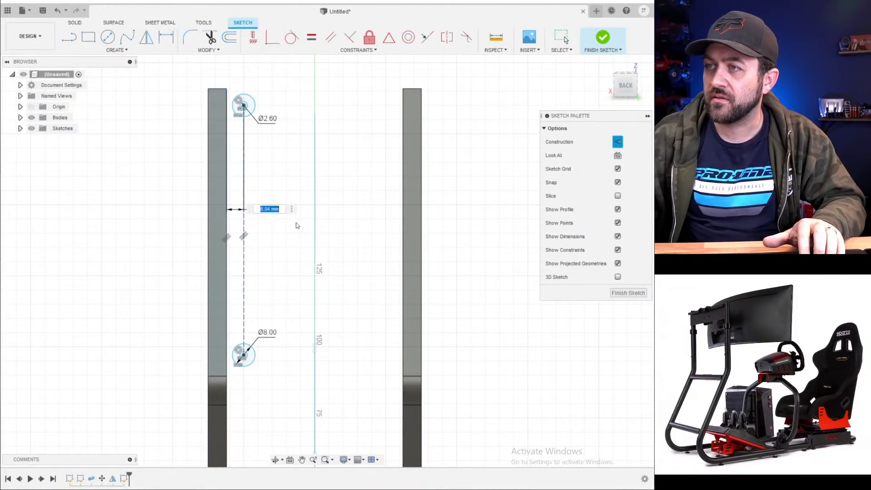
key("Return")
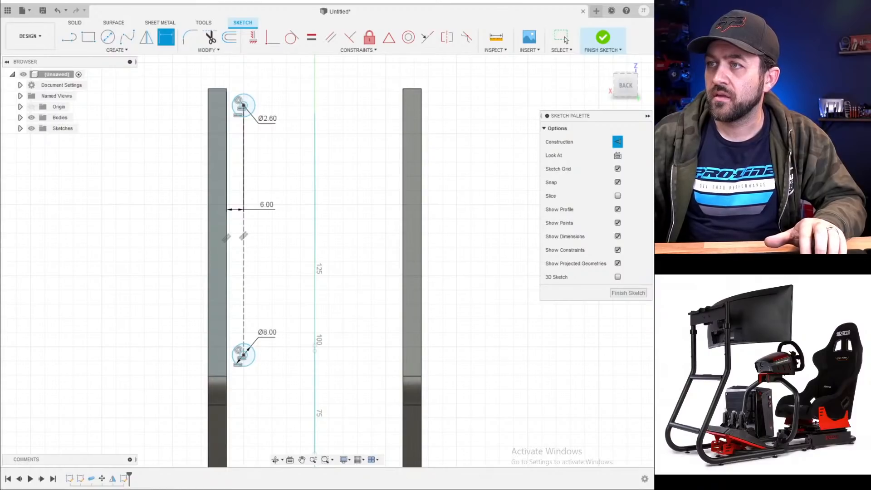
- Dimension the upper circles' centre 6 mm below the upright's top edge
scroll(295, 182, "up", 3)
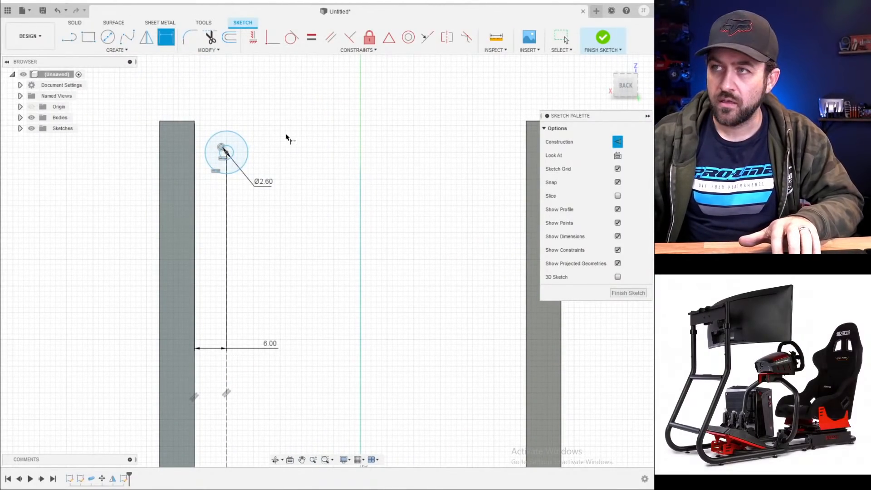
left_click(227, 153)
left_click(193, 121)
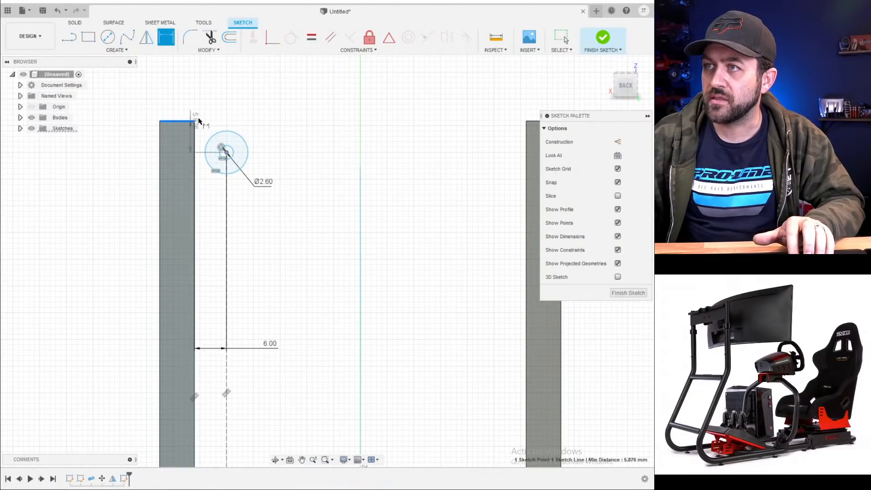
left_click(270, 106)
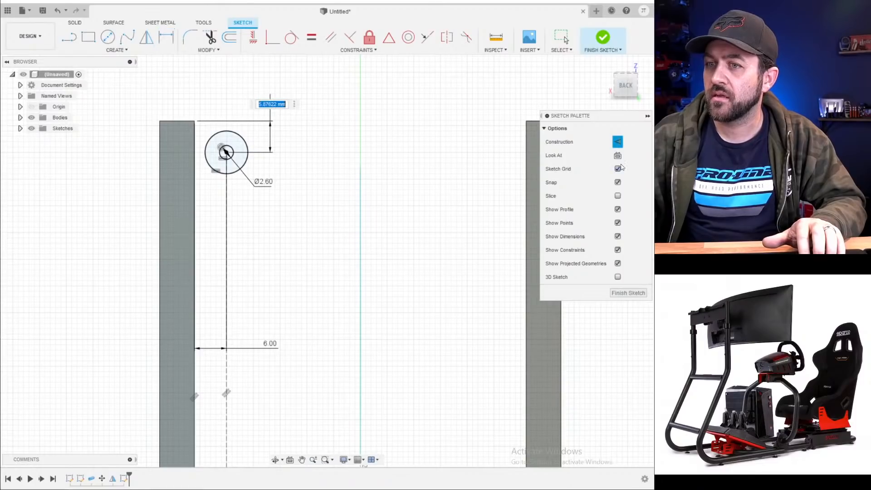
type("6")
key("Return")
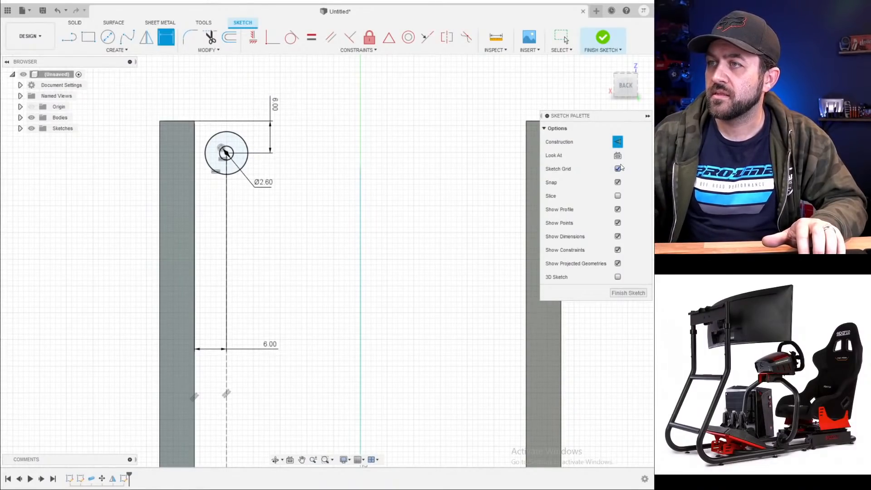
- Dimension the lower circles' centre 6 mm above the edge where the upright's bend starts
middle_click_drag(238, 293, 226, 188)
scroll(225, 222, "down", 3)
middle_click_drag(150, 453, 151, 394)
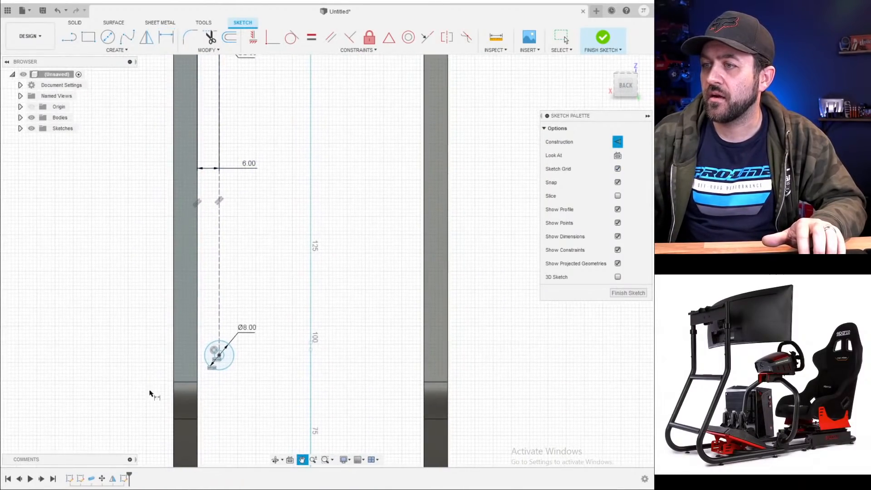
scroll(190, 395, "up", 4)
left_click(193, 394)
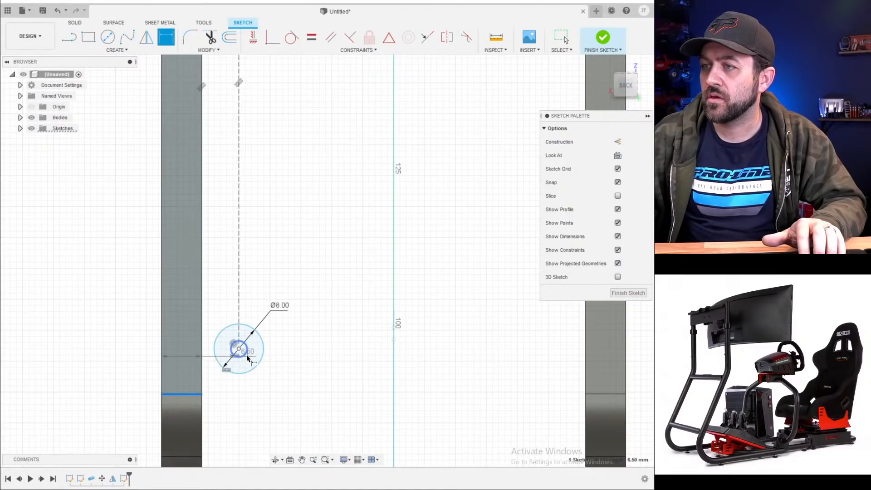
left_click(247, 357)
left_click(283, 375)
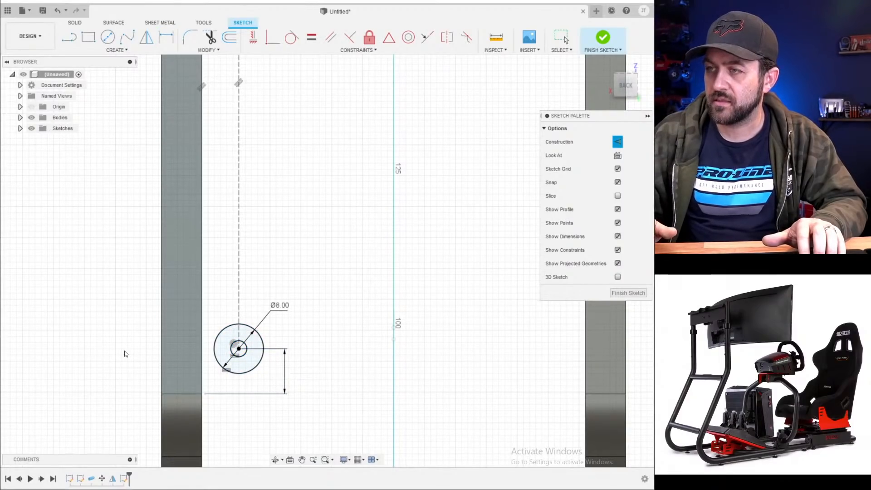
type("6")
key("Return")
key("Escape")
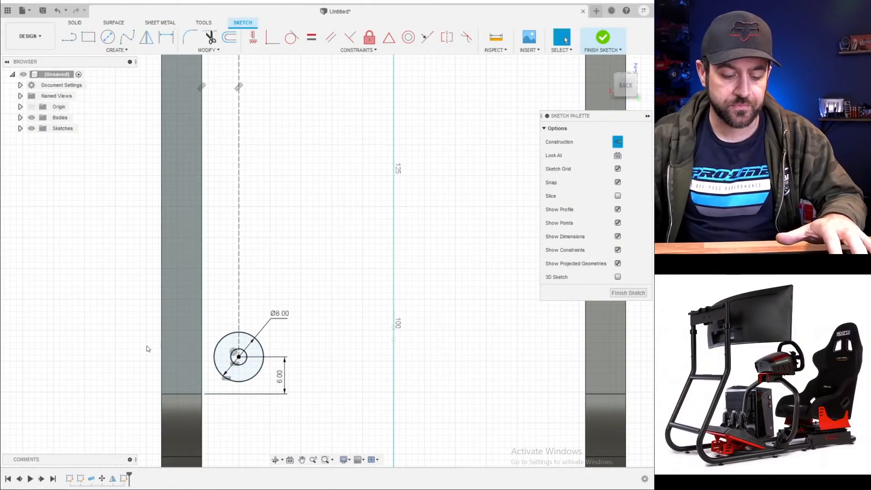
- Place sketch points where the construction line crosses the top of the lower outer circle and the bottom of the upper outer circle
left_click(88, 37)
scroll(234, 345, "up", 3)
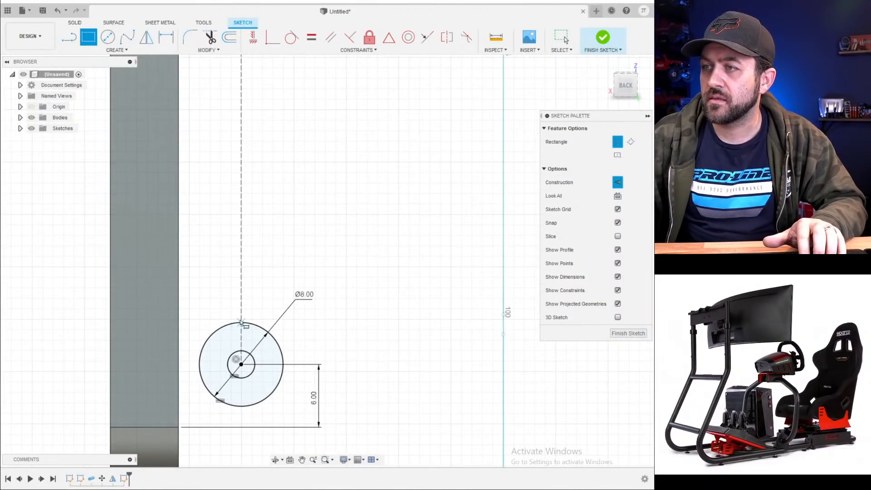
left_click(117, 50)
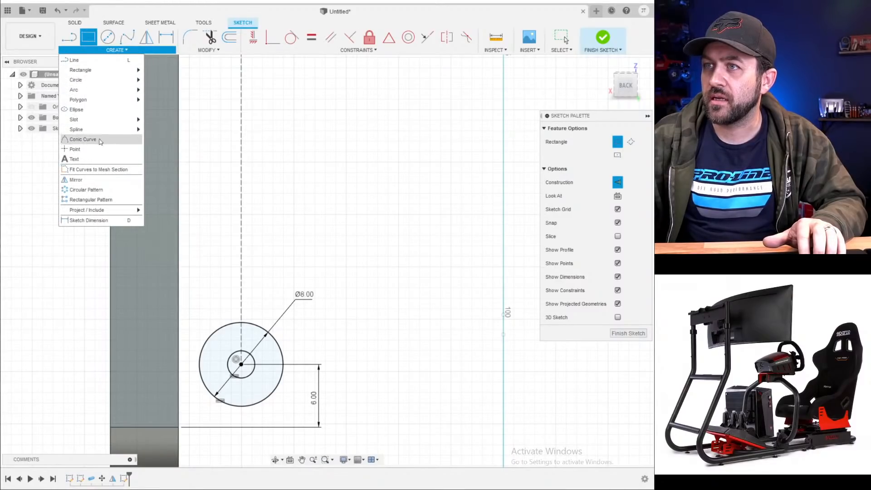
left_click(103, 155)
left_click(241, 323)
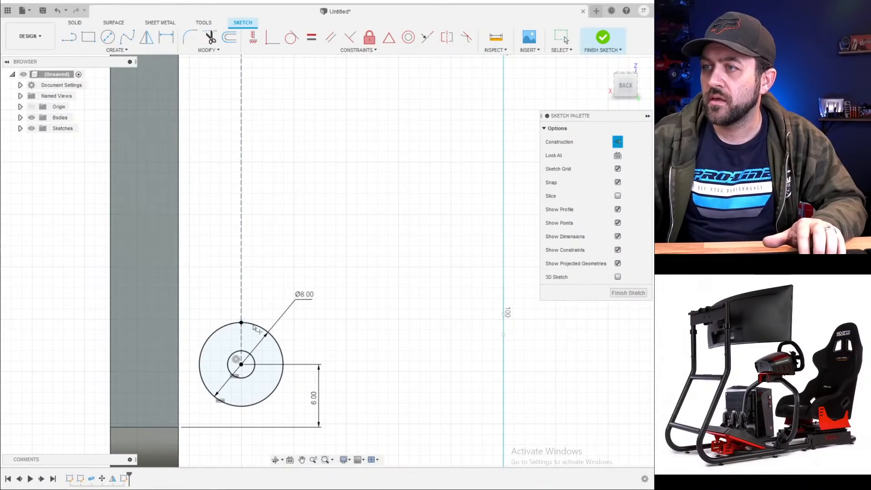
scroll(255, 320, "down", 3)
middle_click_drag(239, 85, 226, 263)
scroll(229, 93, "up", 3)
scroll(231, 97, "up", 2)
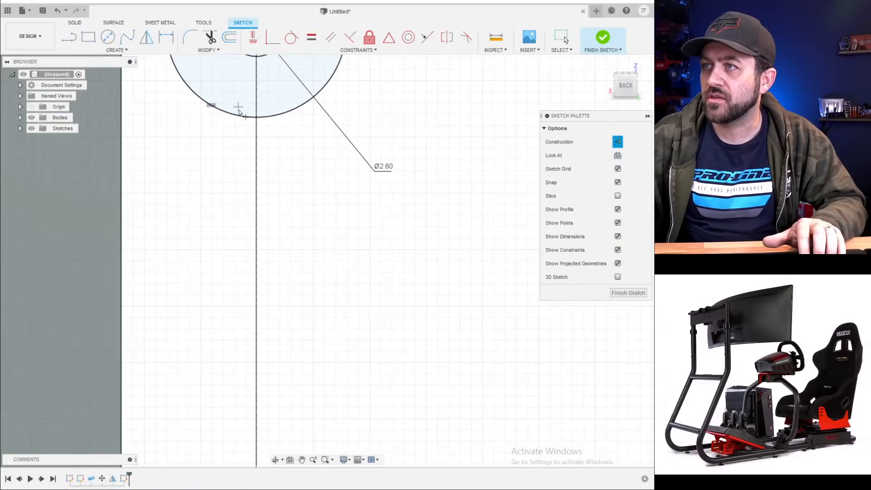
left_click(256, 117)
scroll(268, 156, "down", 3)
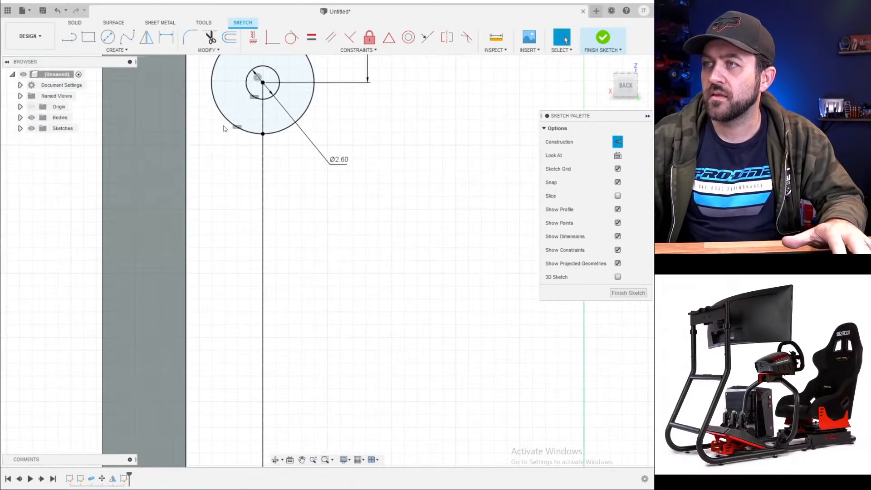
- Draw a solid, non-construction rectangle from the upper circle's bottom point to the upright's inner edge
left_click(93, 39)
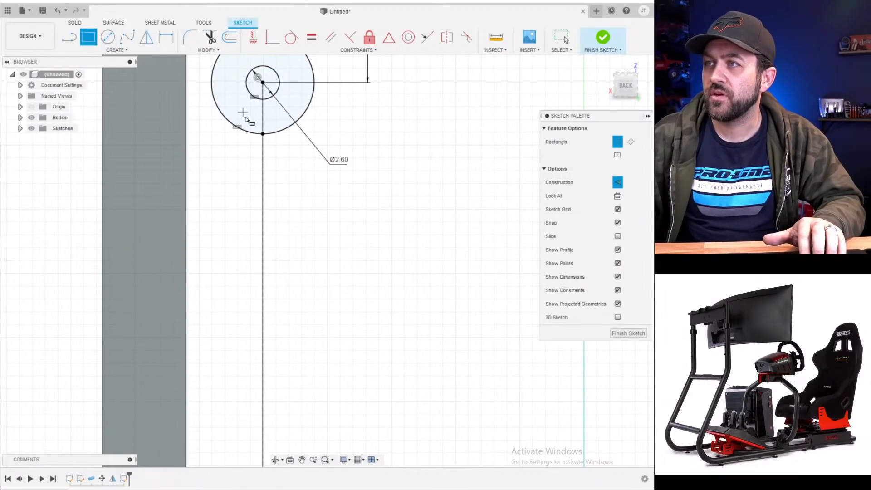
middle_click_drag(256, 127, 287, 221)
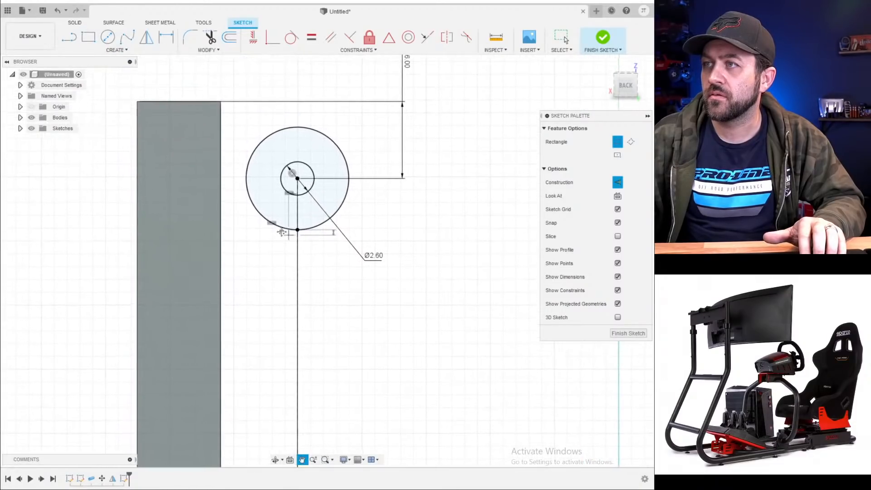
left_click(294, 228)
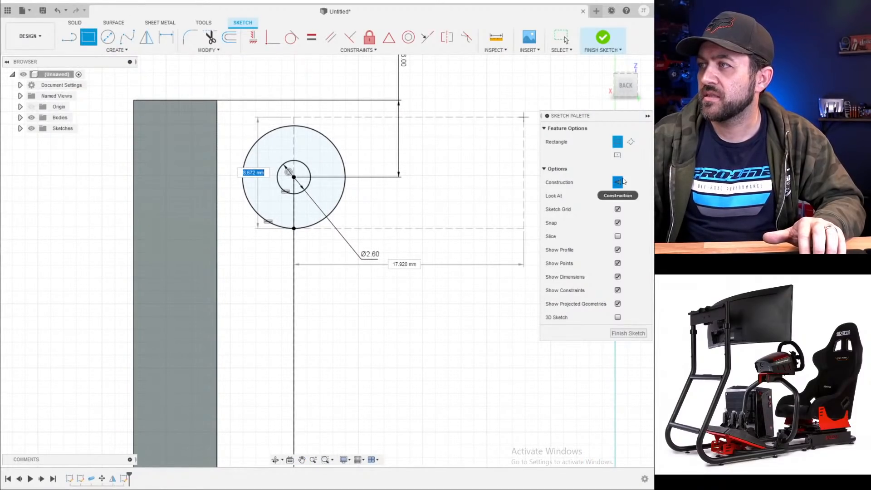
left_click(216, 127)
- Draw a rectangle from the lower circle's top point to the upright's inner edge, ending just below the circle
scroll(242, 143, "down", 3)
middle_click_drag(324, 399, 250, 214)
scroll(252, 216, "down", 2)
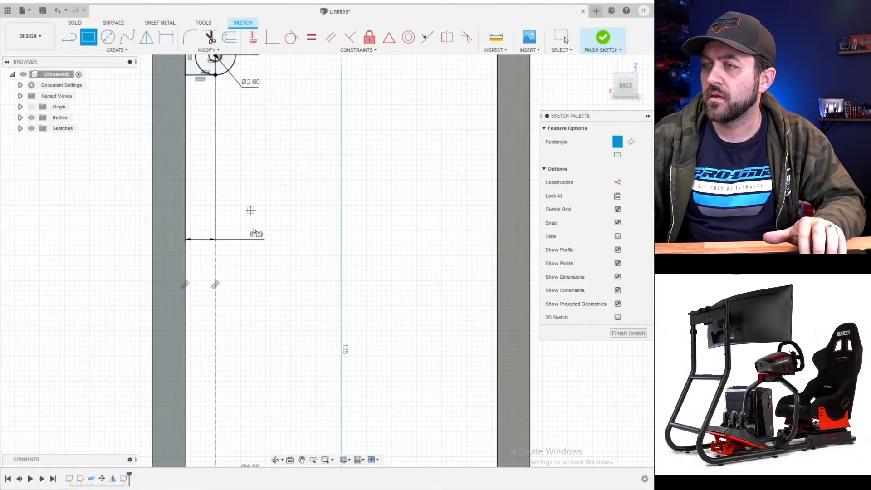
middle_click_drag(226, 314, 263, 146)
scroll(260, 308, "up", 3)
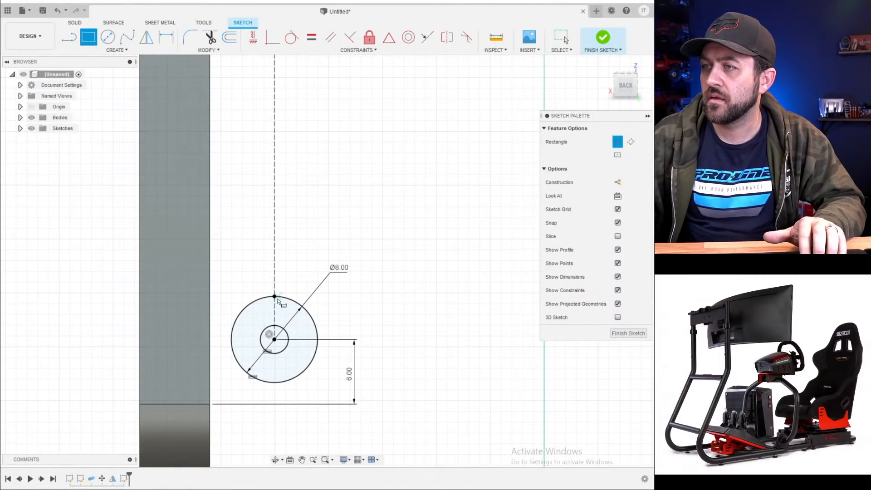
left_click(274, 296)
left_click(210, 387)
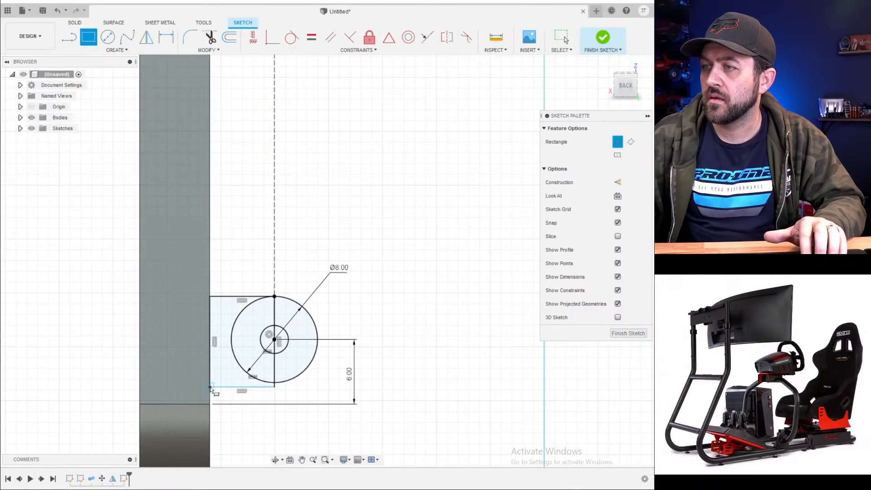
key("Escape")
- Make the lower rectangle's bottom edge tangent to the lower outer circle
scroll(261, 389, "up", 4)
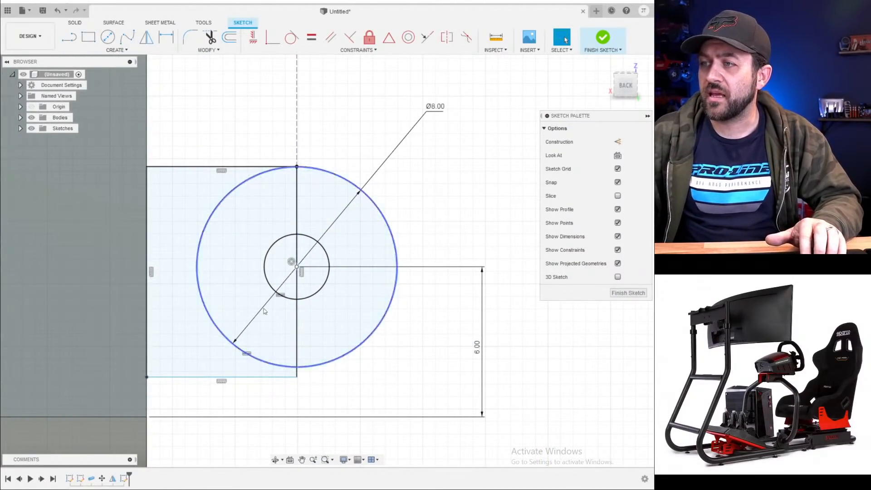
left_click(291, 36)
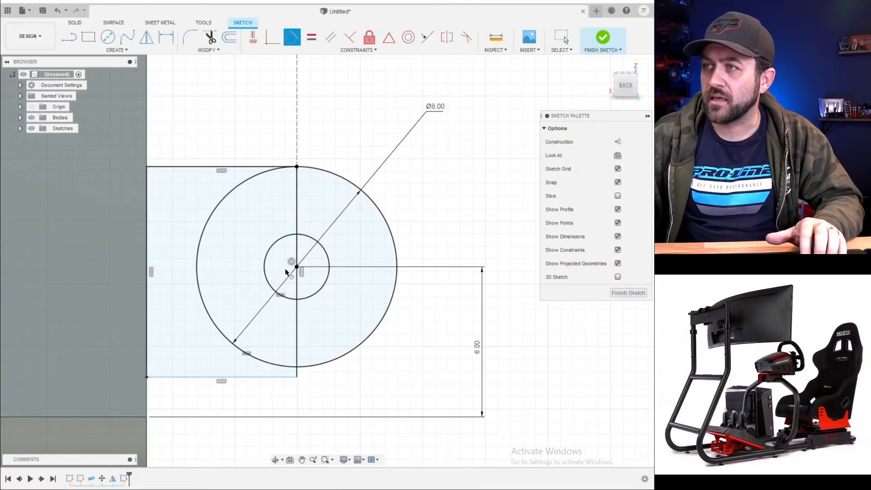
left_click(309, 371)
left_click(286, 376)
scroll(286, 376, "down", 3)
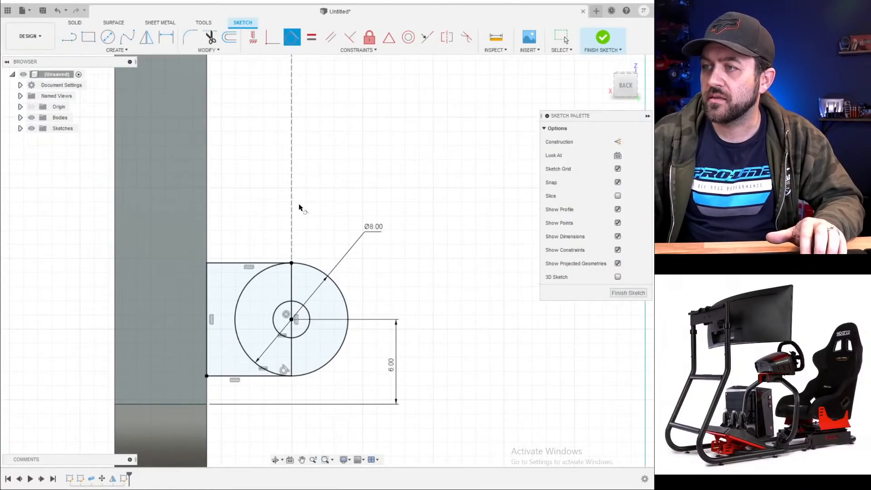
- Make the upper rectangle's top edge tangent to the upper outer circle
scroll(294, 173, "down", 2)
middle_click_drag(278, 152, 222, 402)
scroll(236, 218, "down", 2)
middle_click_drag(263, 178, 272, 351)
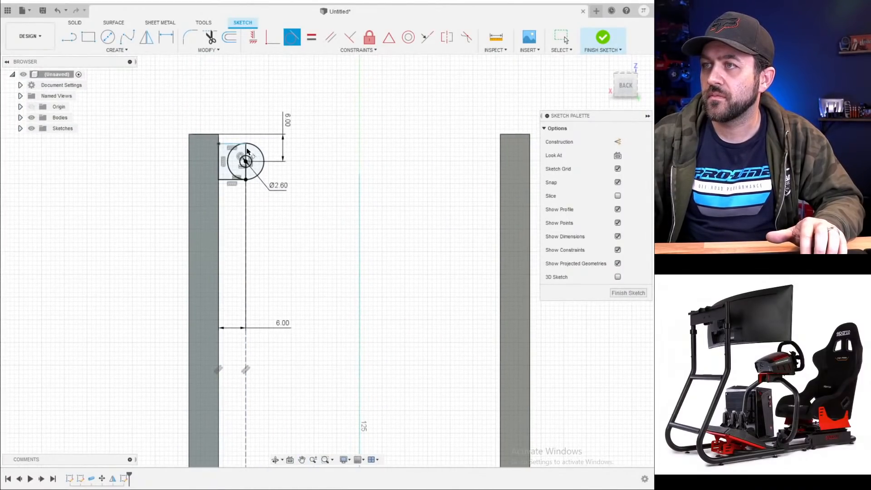
scroll(247, 154, "up", 3)
left_click(231, 141)
left_click(229, 140)
scroll(229, 142, "up", 3)
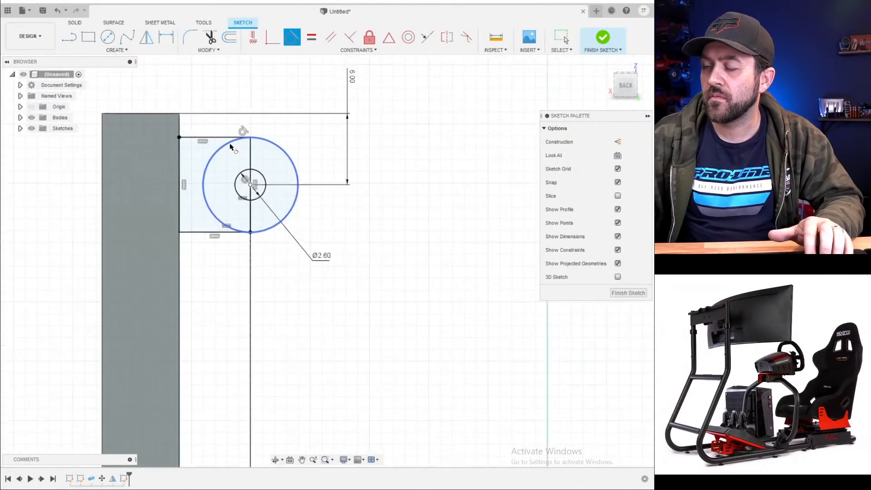
- Start an extrusion of the upper and lower boss profiles, leaving the small screw hole circles out of the selection
scroll(215, 204, "down", 3)
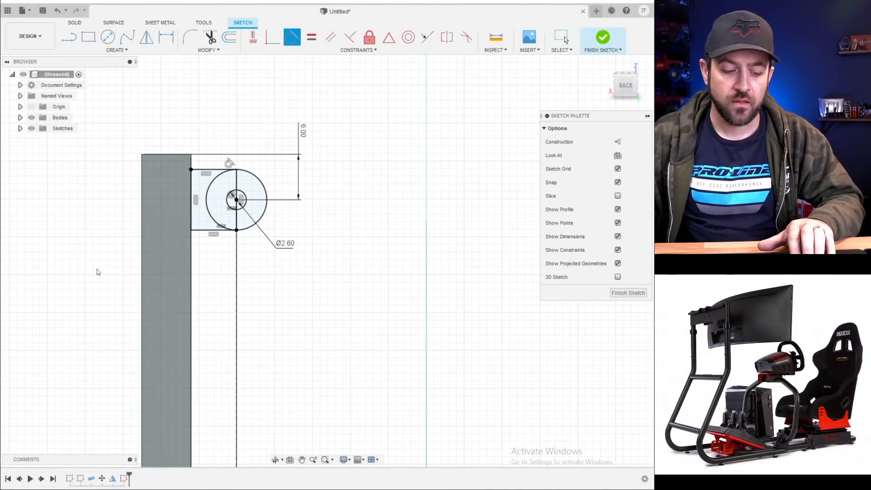
key("q")
scroll(200, 213, "up", 1)
scroll(200, 213, "up", 2)
left_click(197, 160)
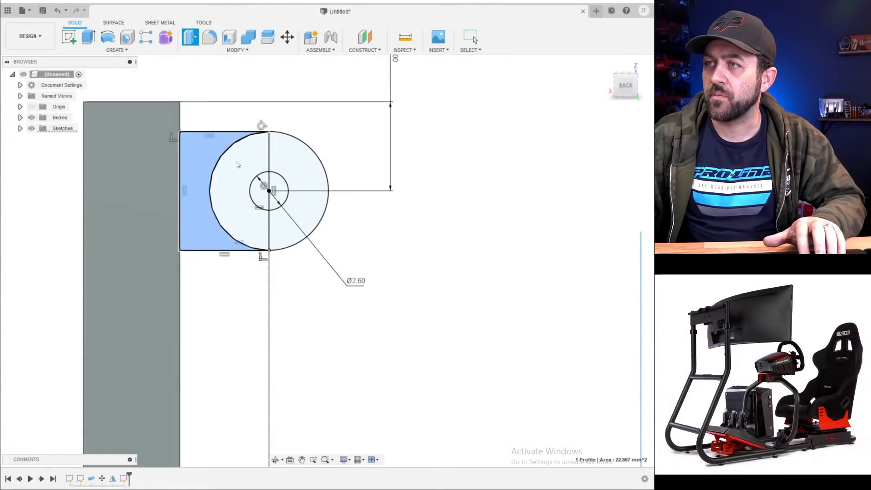
left_click(238, 162)
left_click(292, 171)
scroll(273, 268, "down", 5)
middle_click_drag(259, 295, 255, 28)
scroll(272, 291, "up", 4)
scroll(247, 318, "up", 1)
left_click(224, 314)
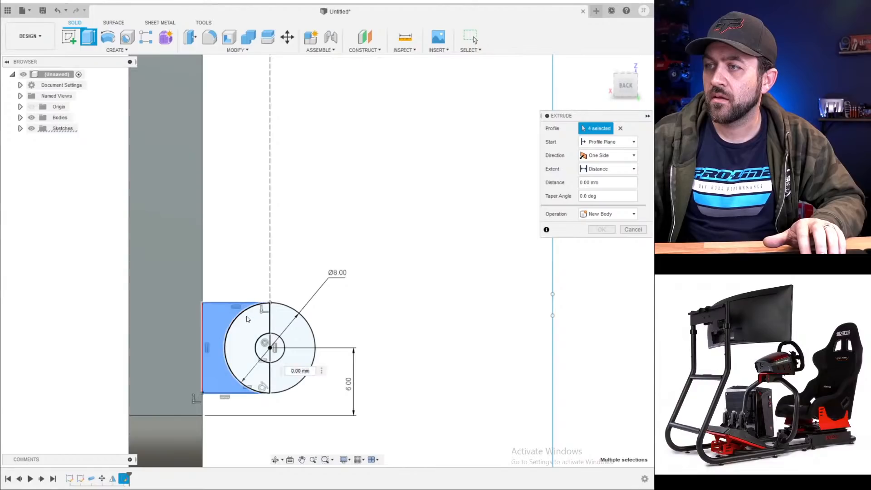
left_click(247, 319)
left_click(285, 321)
- Extrude both boss profiles -6.50 mm along the upright's depth, joining them to the tube
middle_click_drag(285, 321, 195, 331, "shift")
left_click_drag(269, 346, 355, 363)
scroll(210, 343, "down", 5)
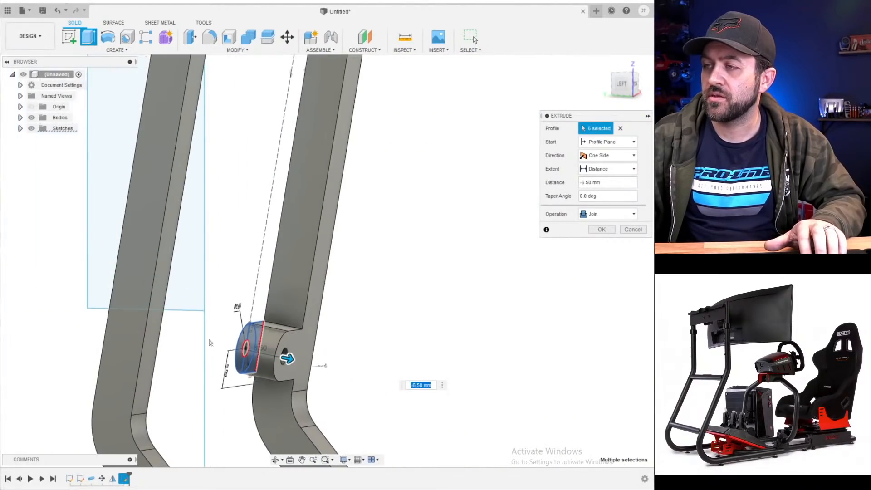
middle_click_drag(213, 346, 241, 301, "shift")
scroll(254, 318, "up", 4)
scroll(254, 317, "down", 3)
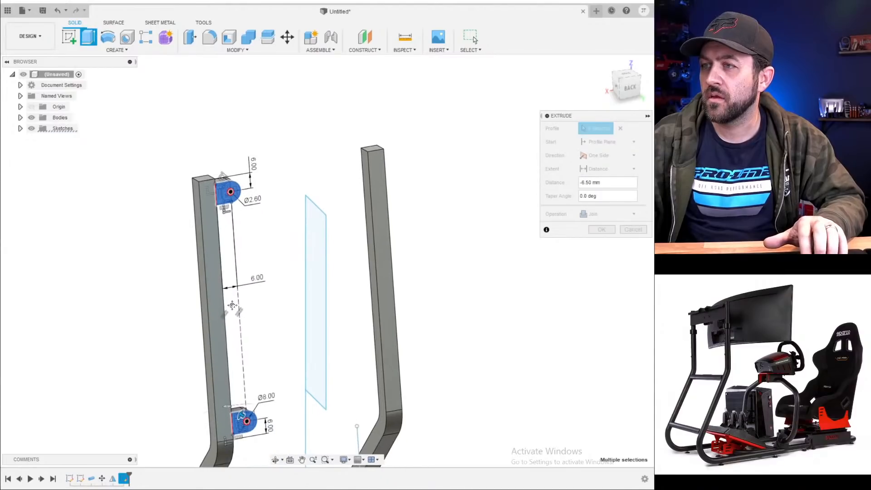
scroll(253, 249, "up", 4)
middle_click_drag(253, 249, 197, 252, "shift")
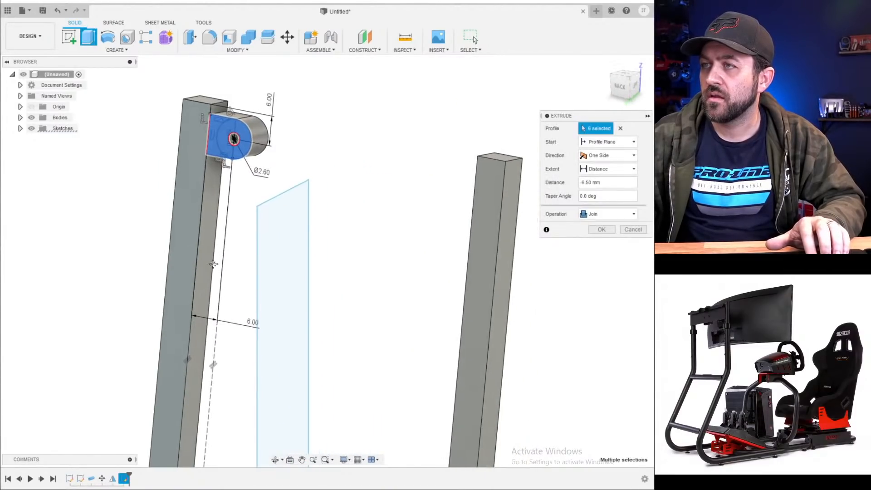
middle_click_drag(223, 349, 317, 223)
scroll(318, 224, "down", 3)
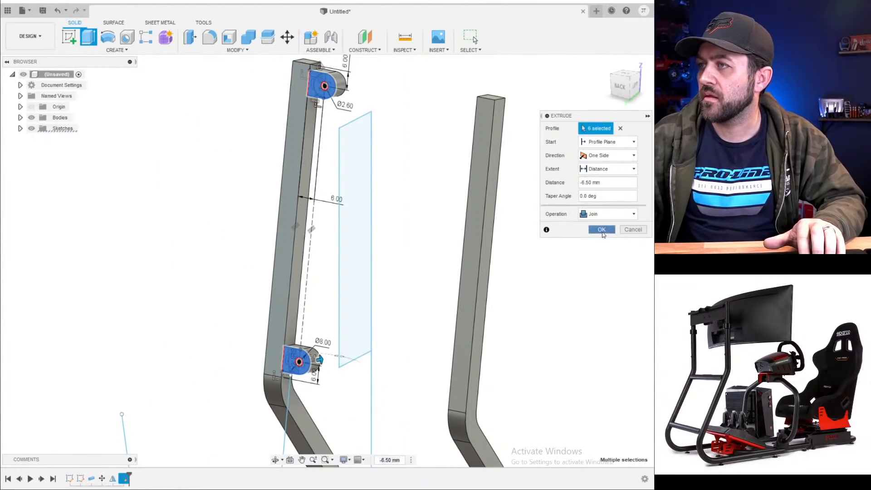
left_click(603, 233)
- Examine the whole frame with its joined bosses and remaining sketch lines from behind and above
scroll(319, 247, "down", 3)
middle_click_drag(338, 347, 345, 258)
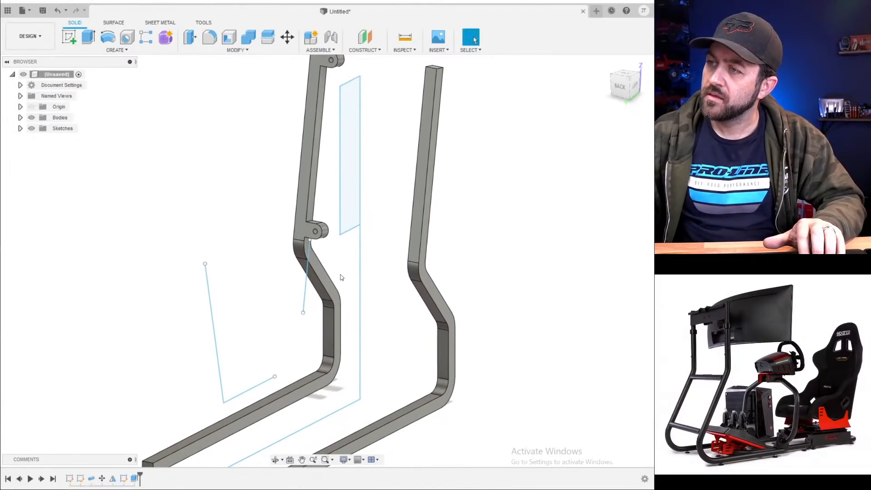
scroll(346, 304, "down", 3)
middle_click_drag(345, 304, 369, 180, "shift")
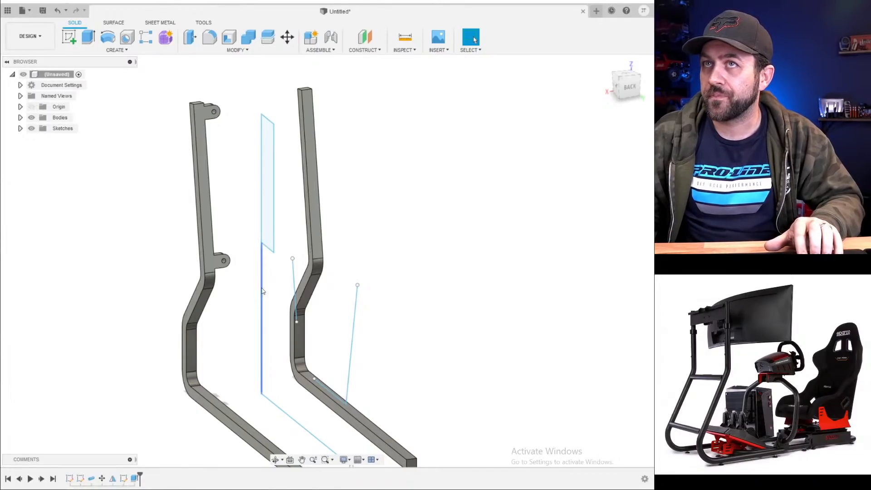
scroll(245, 303, "up", 3)
scroll(234, 297, "down", 3)
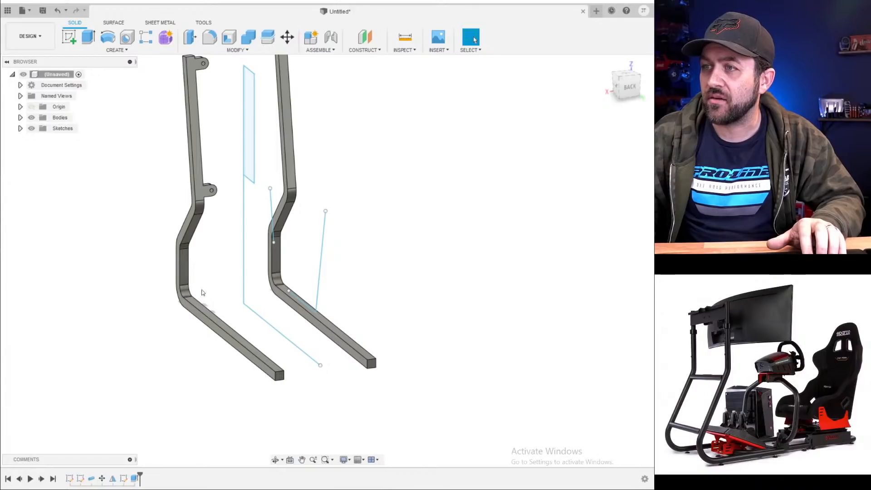
middle_click_drag(247, 260, 214, 278, "shift")
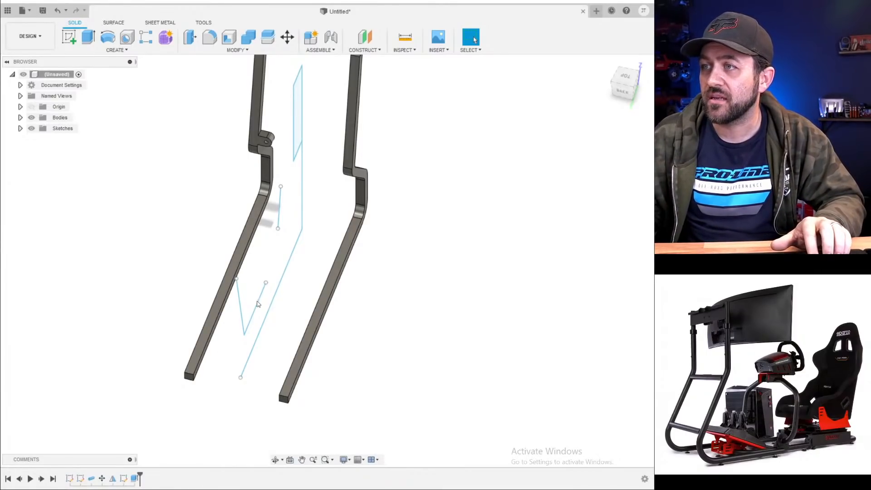
- Examine the lower tubes and the loose base sketch lines of the frame from several sides
middle_click_drag(257, 304, 204, 287, "shift")
key("Escape")
scroll(292, 279, "up", 2)
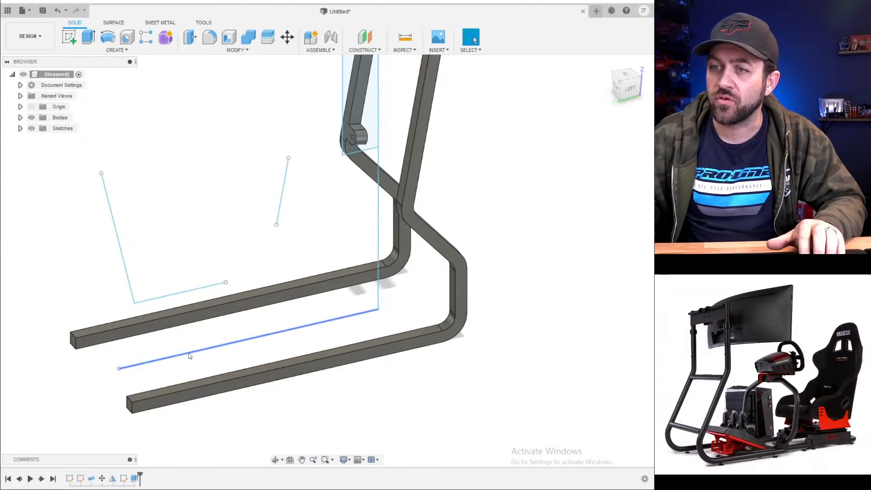
middle_click_drag(189, 356, 224, 295, "shift")
scroll(219, 357, "down", 3)
scroll(217, 356, "up", 2)
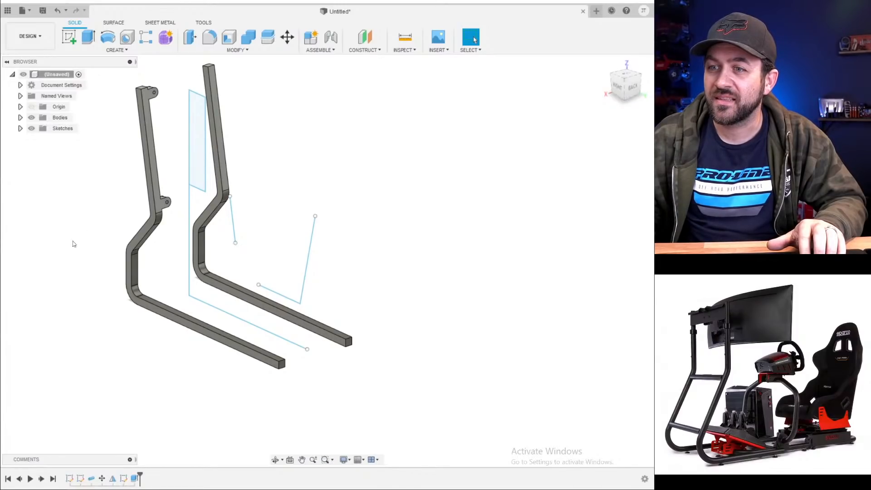
scroll(164, 262, "up", 2)
scroll(211, 312, "down", 3)
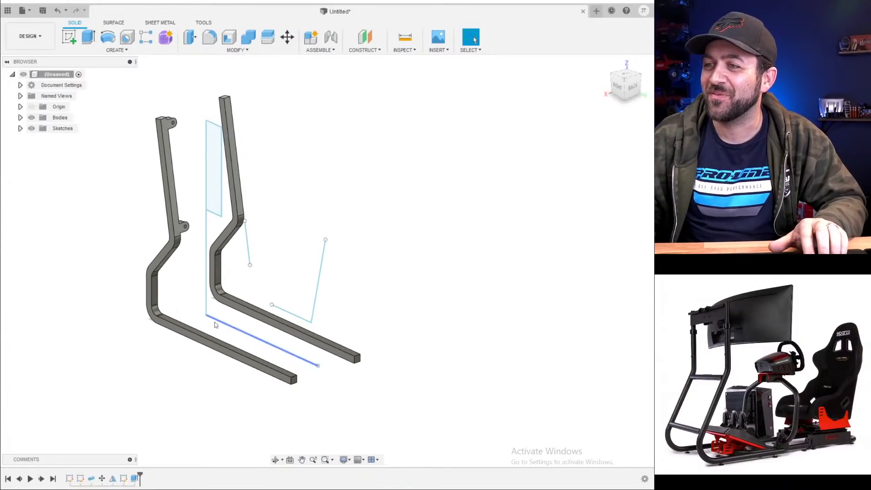
- Start a sketch on the top face of the base tube belonging to the upright with the bosses
middle_click_drag(215, 321, 195, 325, "shift")
left_click(69, 37)
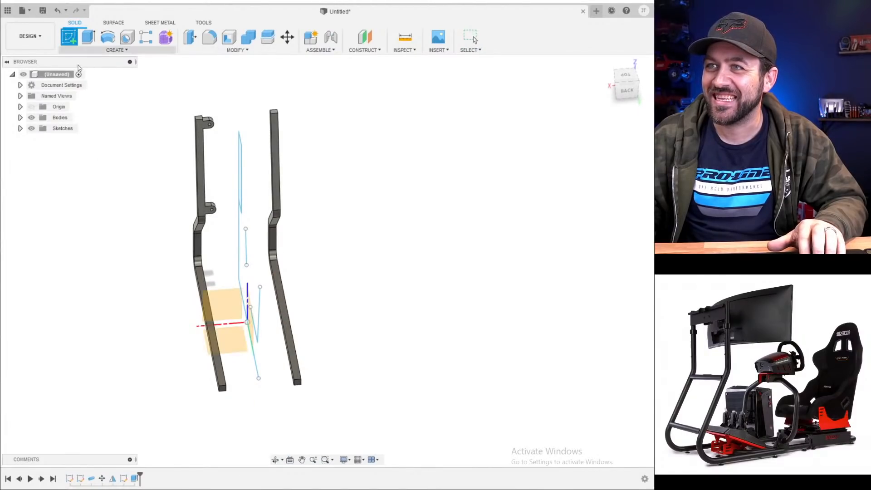
scroll(236, 322, "up", 3)
left_click(177, 267)
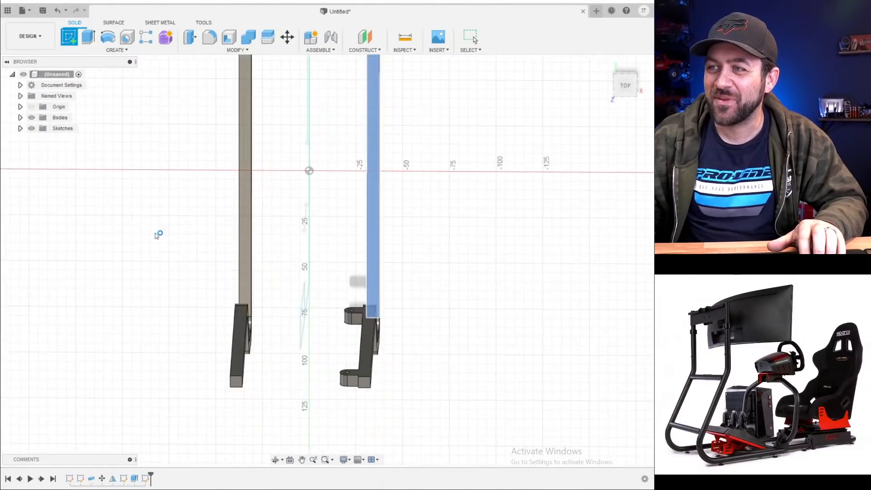
middle_click_drag(186, 264, 290, 247, "shift")
scroll(290, 247, "up", 3)
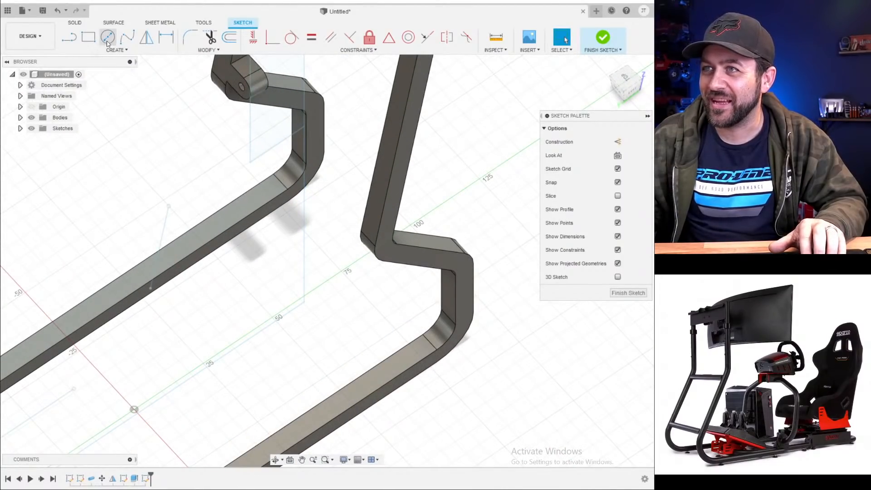
- Draw two 2.6 mm diameter screw hole circles beside the inner edge of the base tube
key("c")
scroll(292, 249, "up", 3)
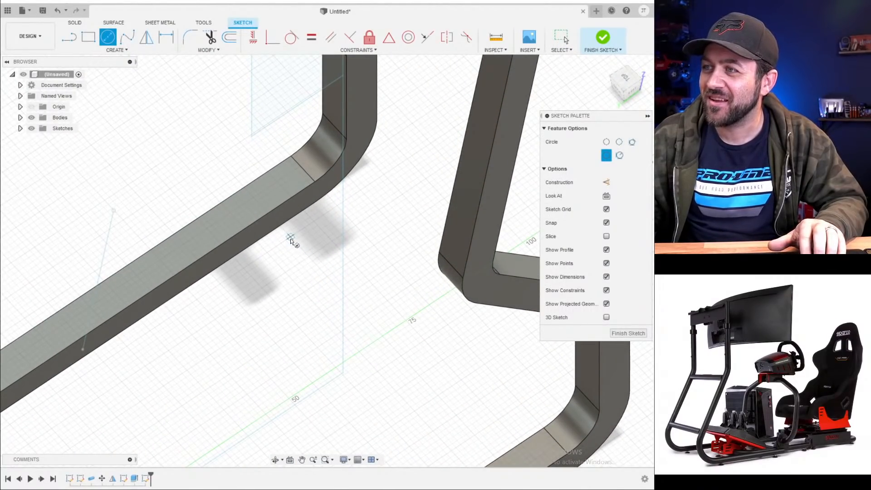
left_click(293, 241)
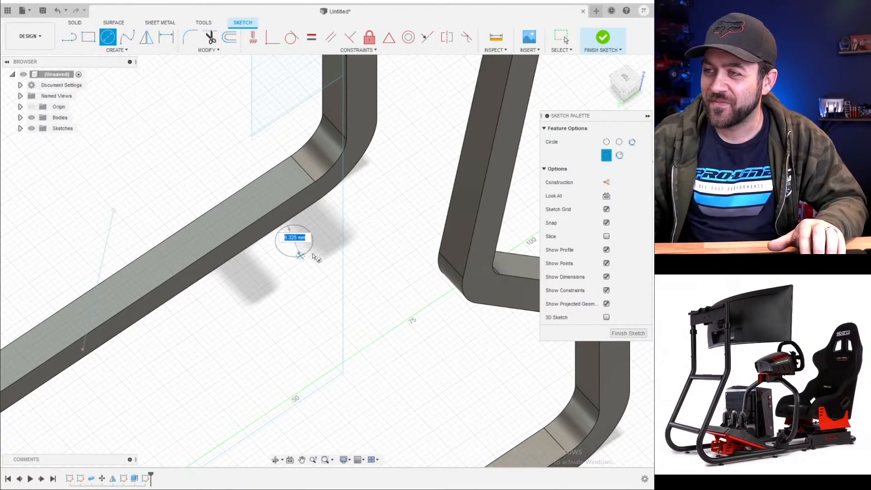
type("2.5")
key("Return")
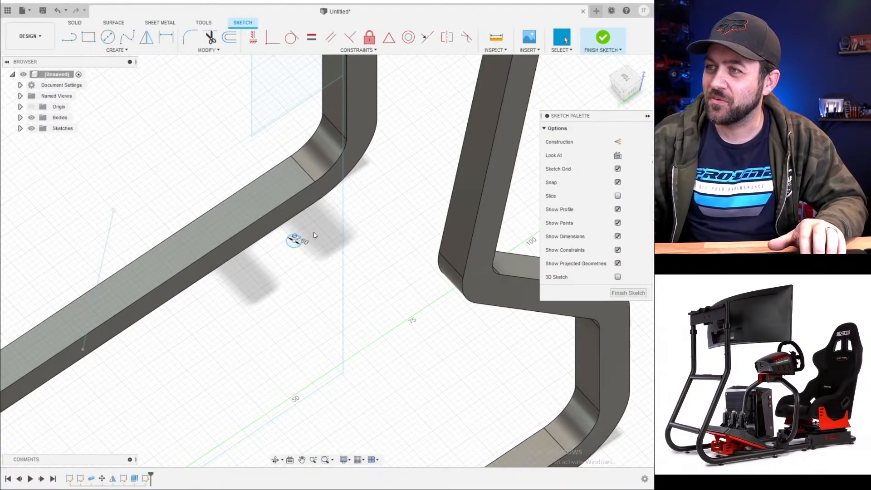
middle_click_drag(165, 303, 274, 268)
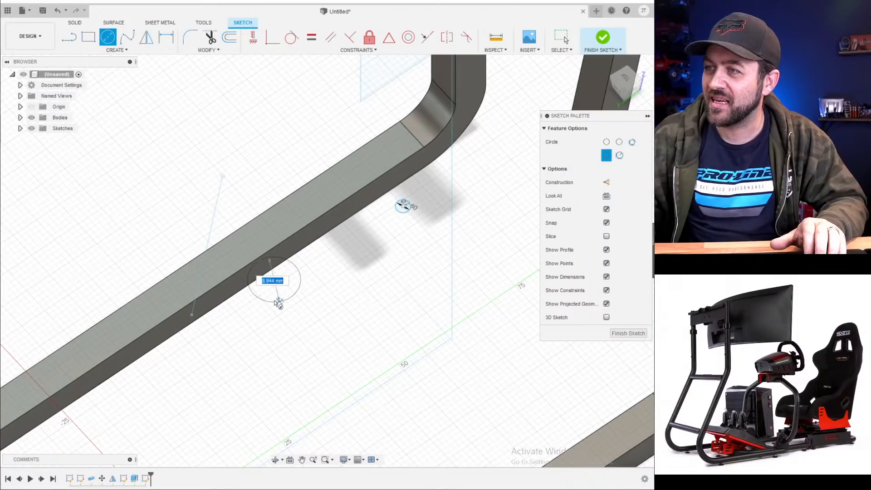
type("2.6")
key("Return")
left_click(565, 40)
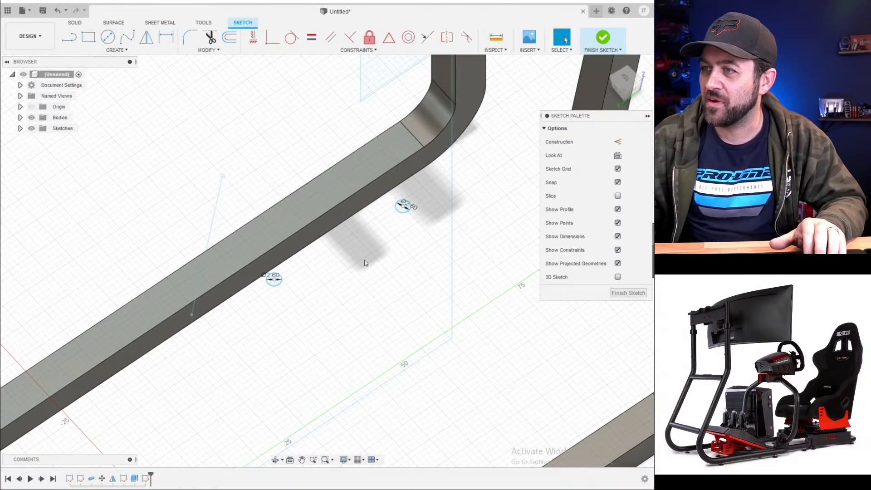
- Draw an 8 mm diameter circle concentric with each of the two small screw hole circles
key("c")
left_click(273, 278)
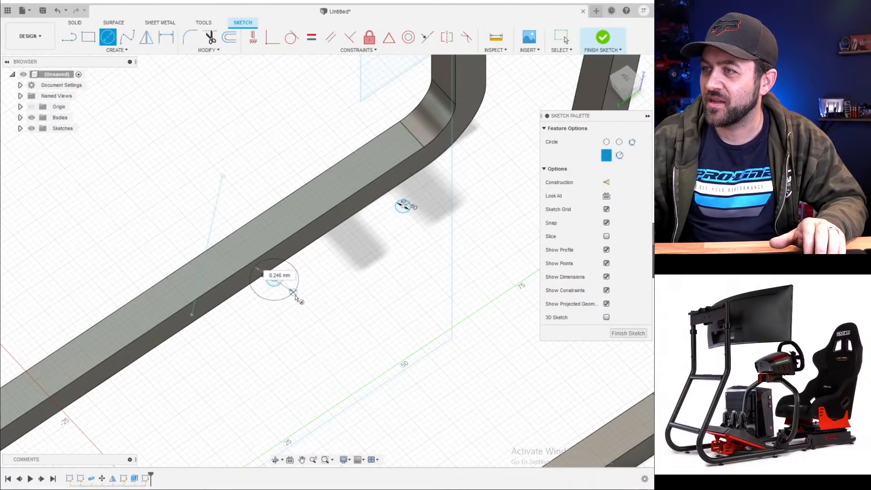
left_click(289, 262)
key("Escape")
key("c")
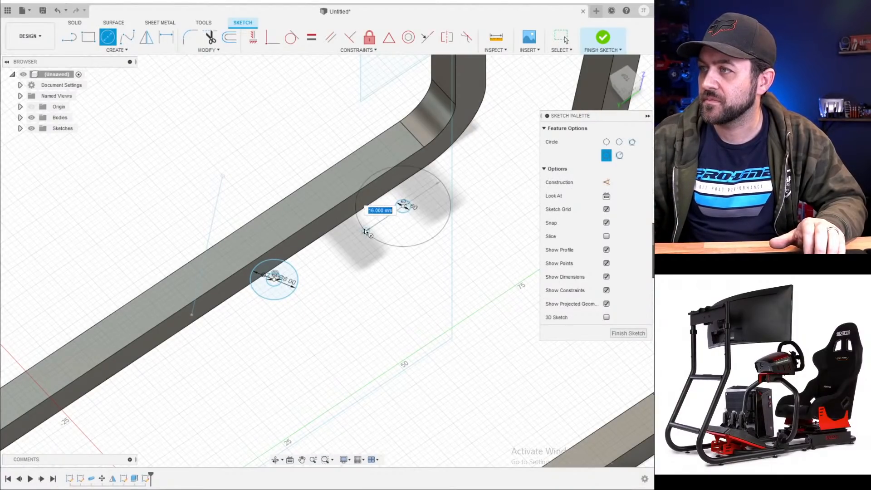
type("8")
key("Return")
key("Escape")
scroll(103, 177, "up", 2)
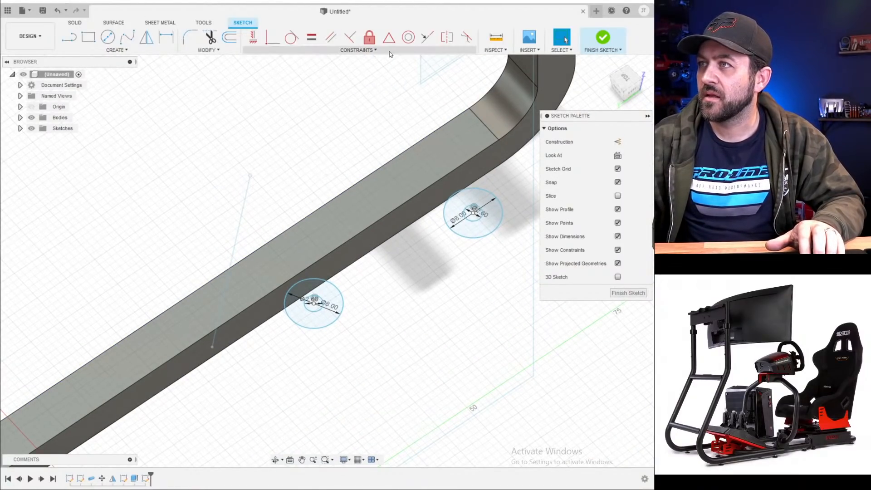
- Make both 8 mm circles tangent to the inner edge of the base tube's top face
left_click(292, 37)
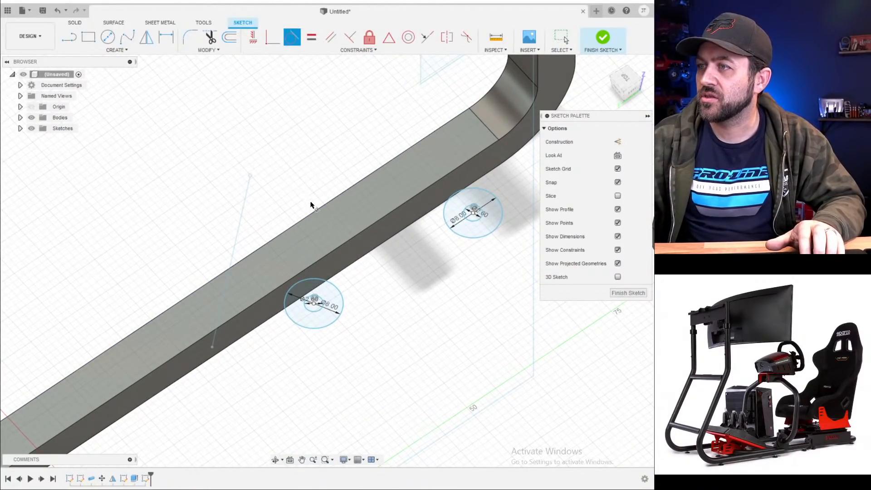
left_click(317, 278)
left_click(338, 262)
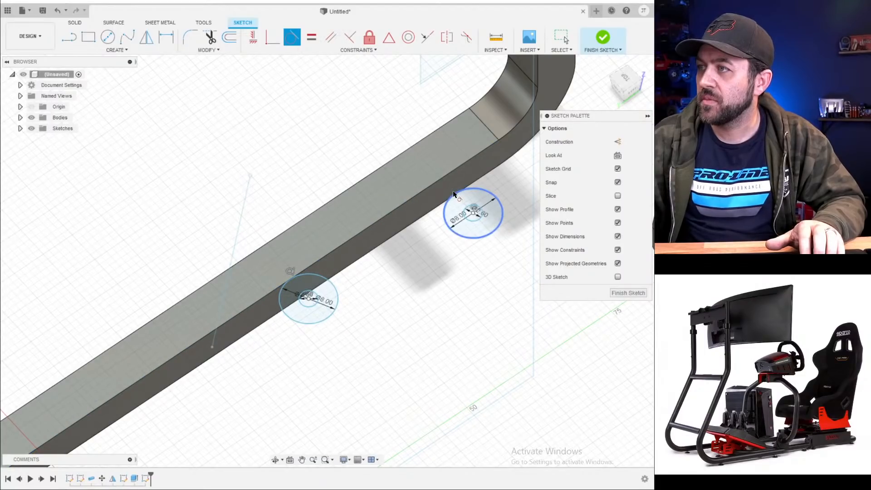
left_click(454, 194)
left_click(426, 199)
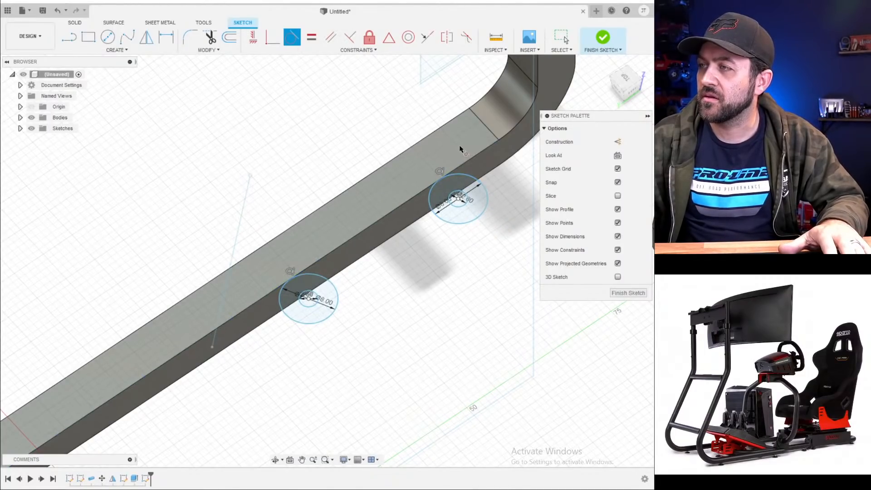
- Dimension the circle nearest the bend to 10 mm from the line where the tube's bend begins
middle_click_drag(460, 146, 416, 171)
scroll(413, 236, "up", 2)
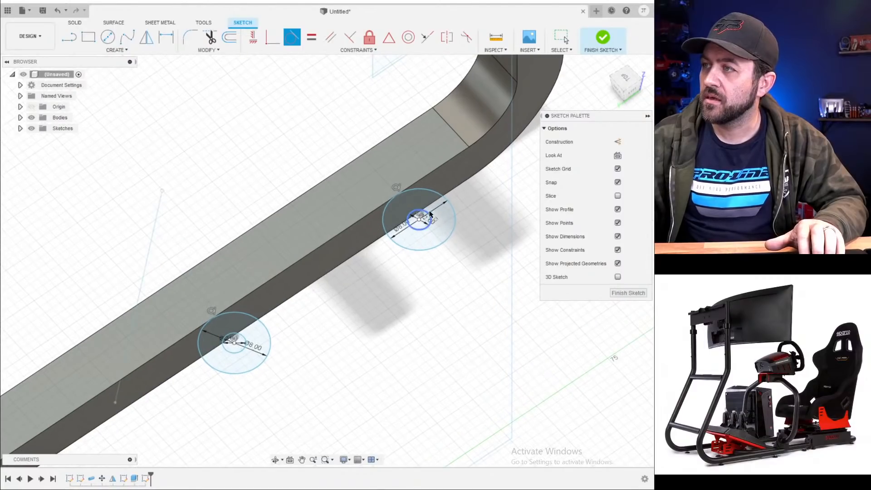
key("d")
left_click(463, 145)
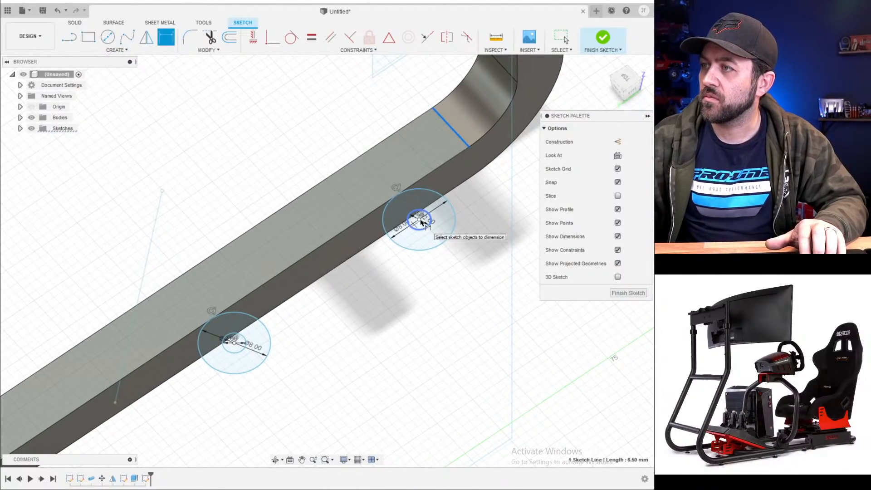
left_click(420, 222)
left_click(363, 105)
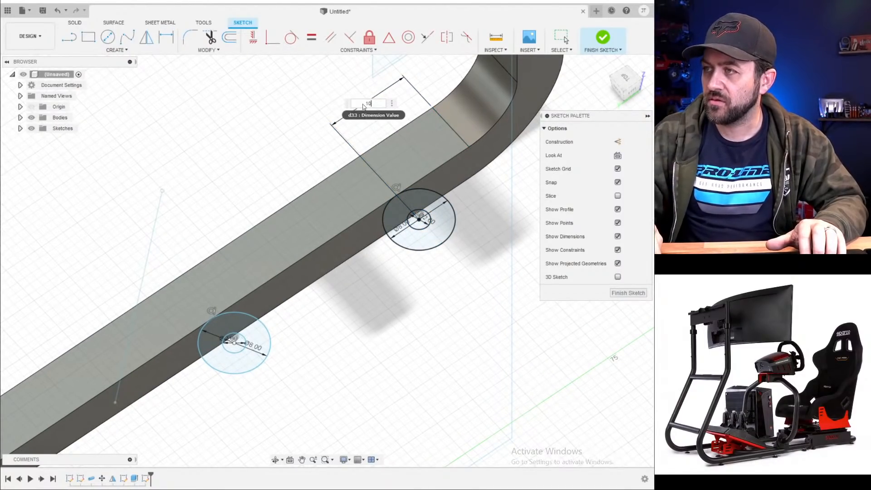
type("10")
key("Return")
- Set the distance between the centres of the two circle pairs to 25 mm
left_click(241, 352)
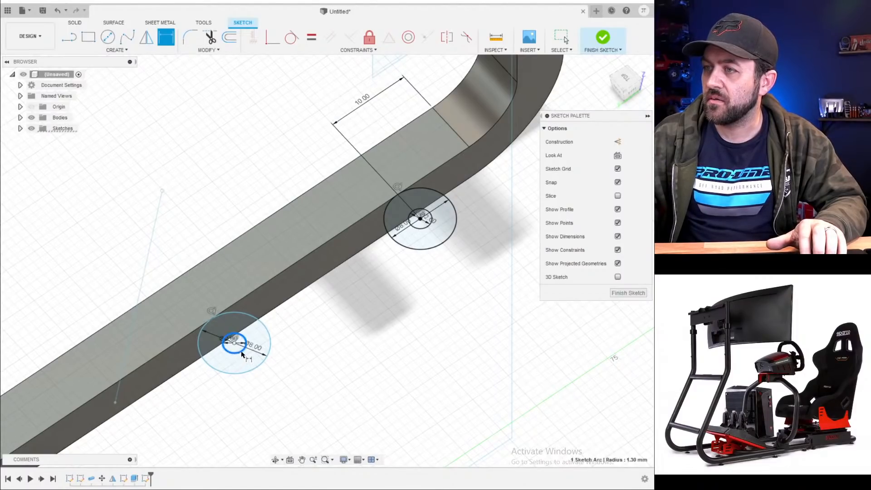
left_click(420, 219)
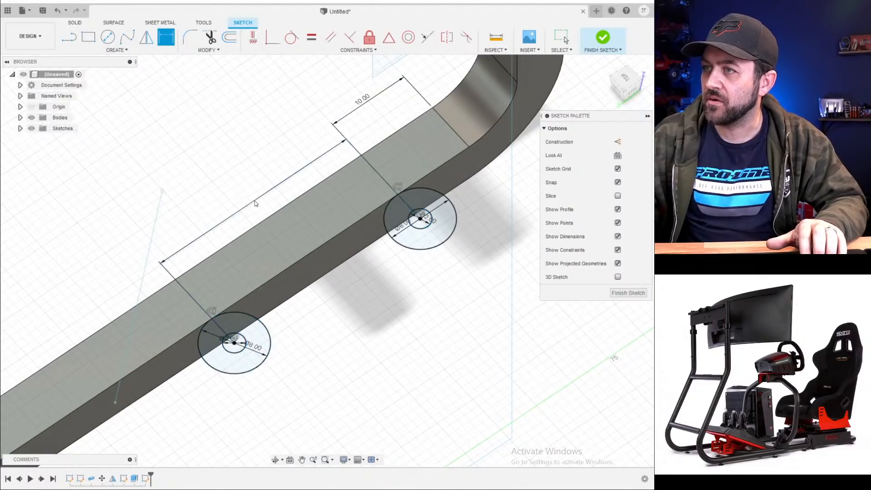
left_click(255, 203)
type("25")
key("Return")
key("Escape")
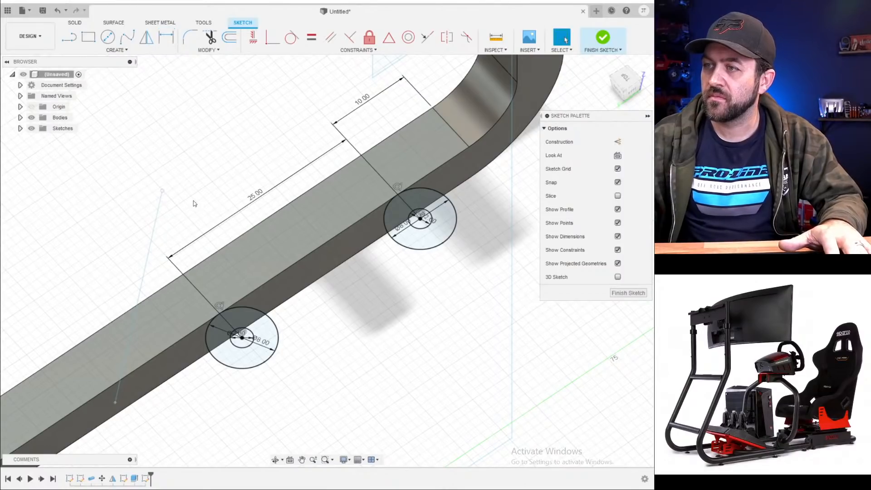
- Join the two circle centres with a construction line and add sketch points where it crosses the outer circles
key("l")
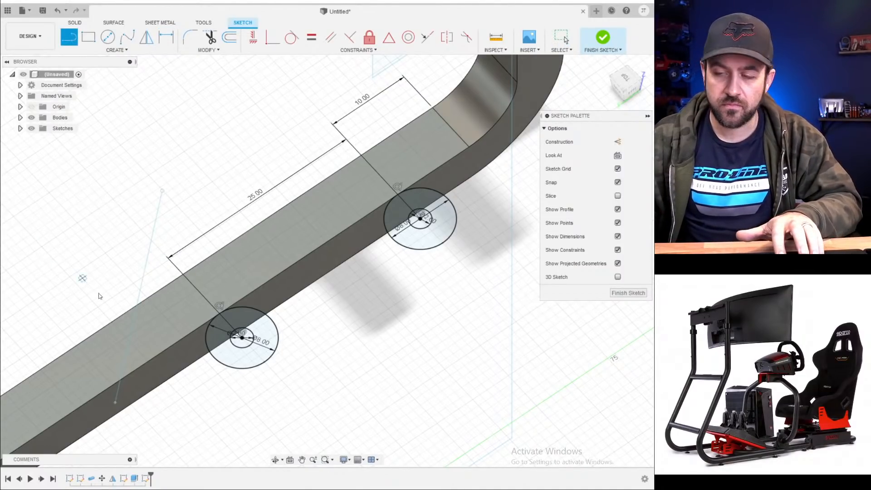
left_click(242, 338)
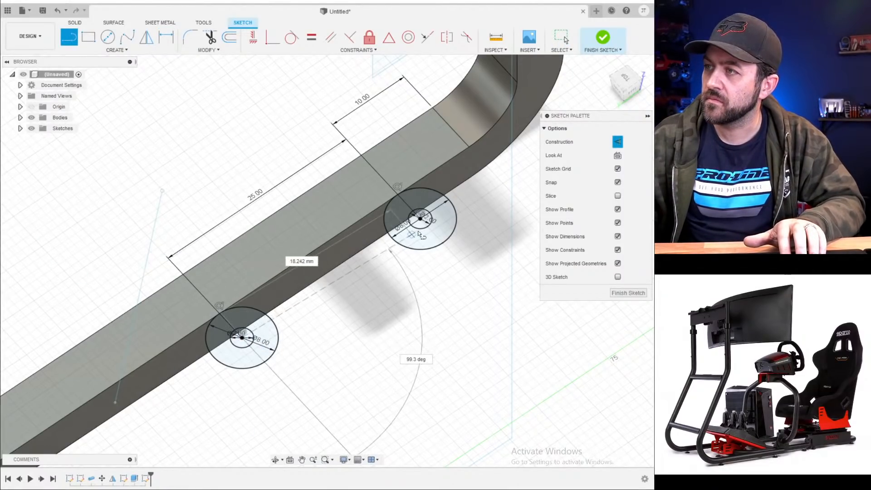
left_click(419, 219)
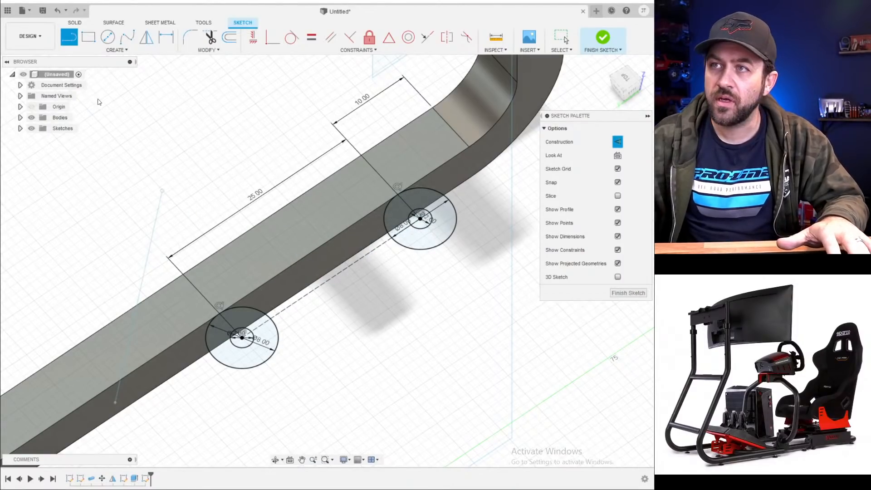
key("Escape")
left_click(121, 50)
left_click(75, 149)
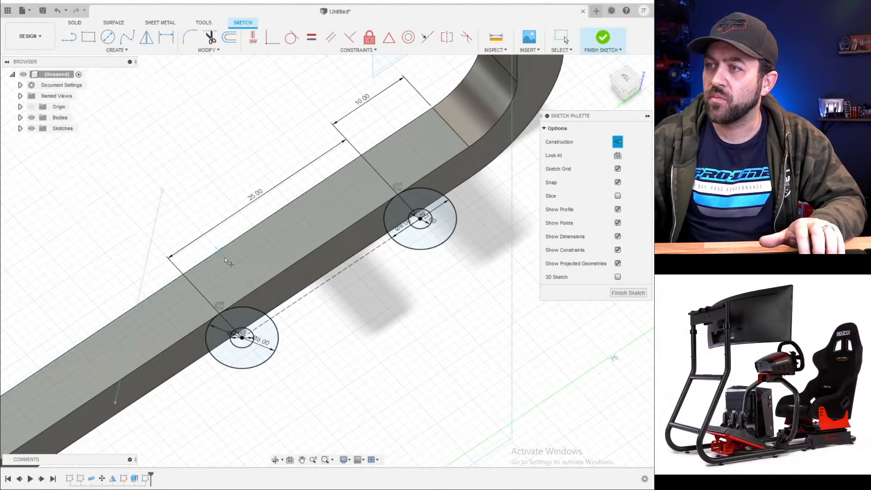
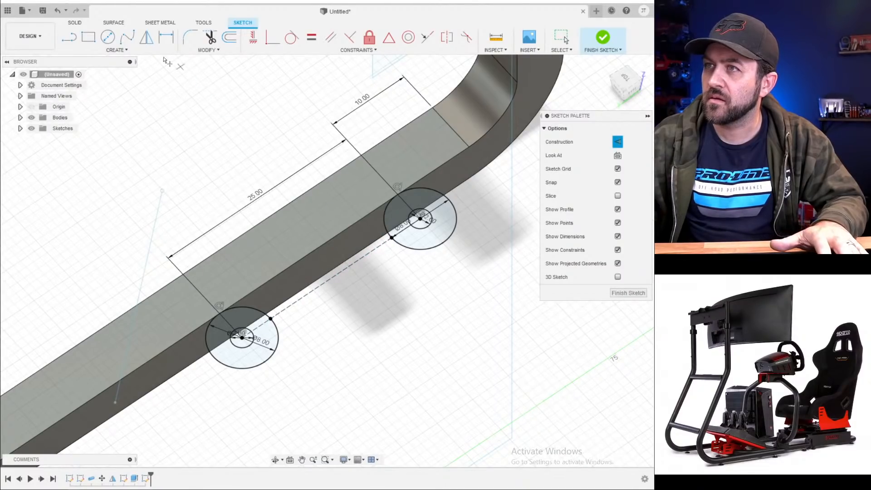
- Draw a solid-line rectangle from each sketch point to the tube's inner top edge, spanning each outer circle
left_click(270, 319)
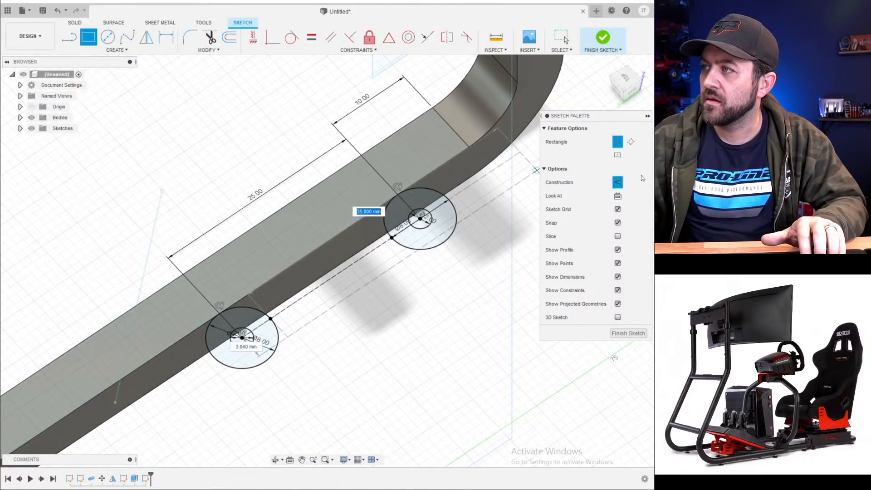
left_click(196, 332)
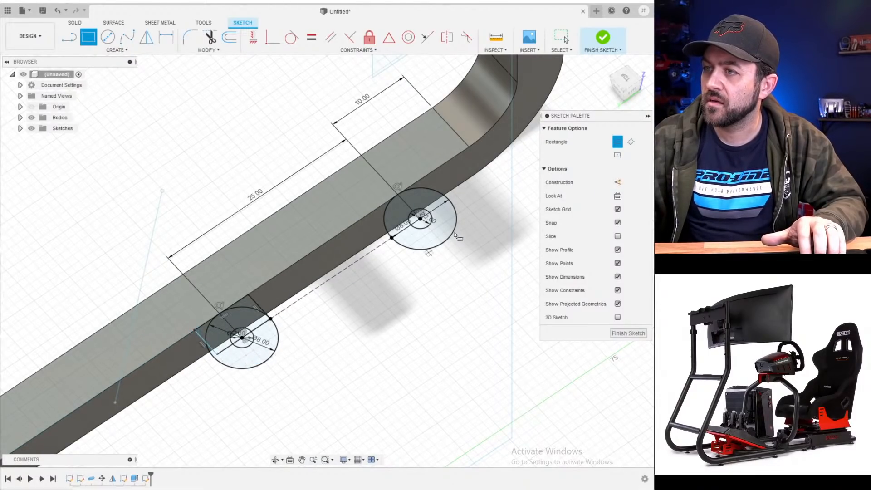
left_click(392, 236)
left_click(426, 176)
- Make the free short side of each rectangle tangent to its 8 mm outer circle
scroll(421, 191, "up", 3)
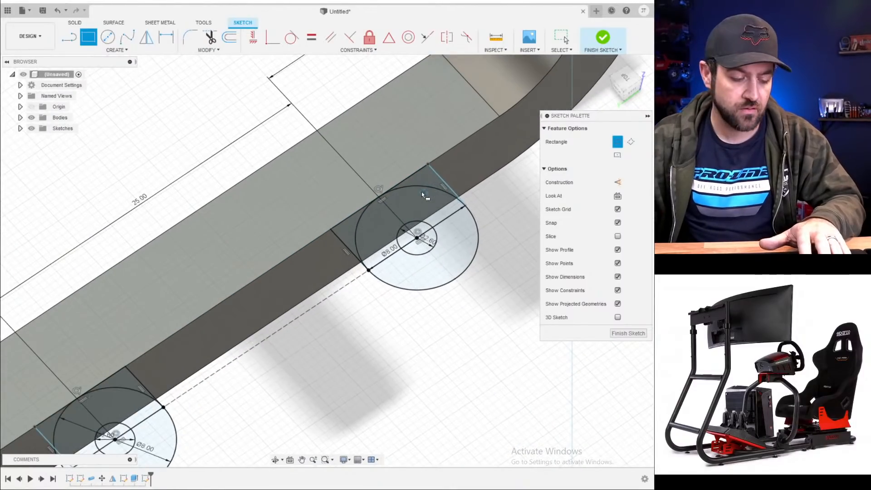
left_click(292, 37)
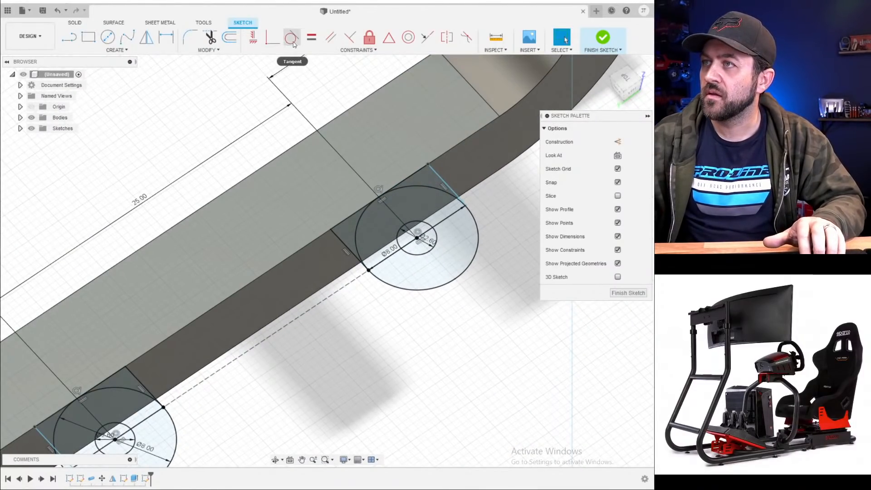
left_click(440, 190)
left_click(444, 183)
scroll(310, 270, "down", 1)
middle_click_drag(120, 393, 232, 339)
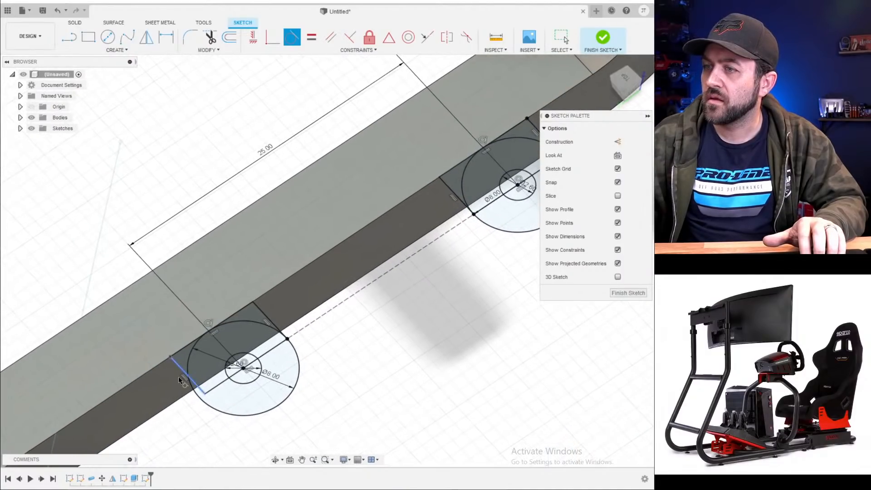
scroll(179, 379, "up", 2)
left_click(195, 384)
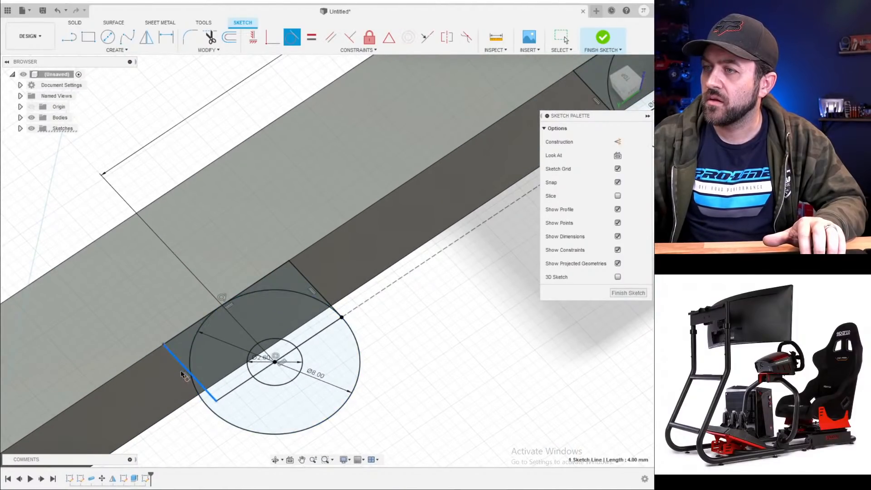
left_click(198, 396)
scroll(191, 365, "down", 3)
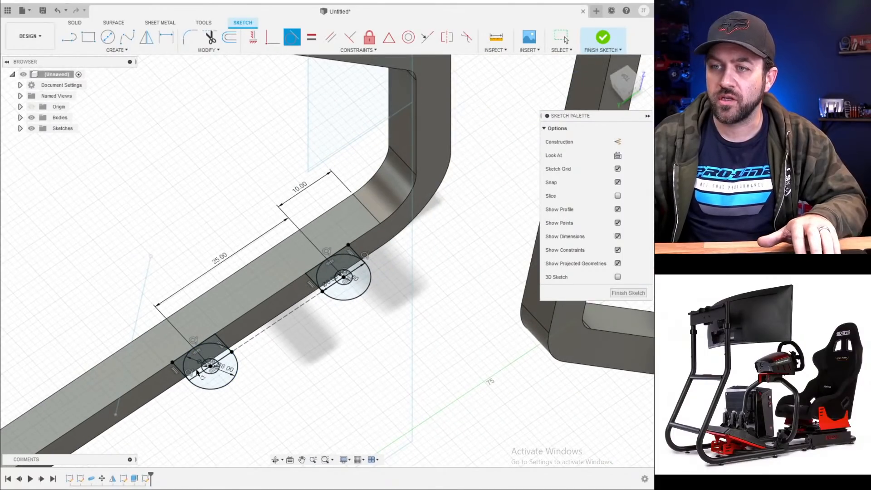
- Extrude both boss profiles, excluding the screw holes, downward alongside the base tube to match the tube's thickness
key("q")
scroll(194, 363, "up", 3)
scroll(194, 362, "up", 2)
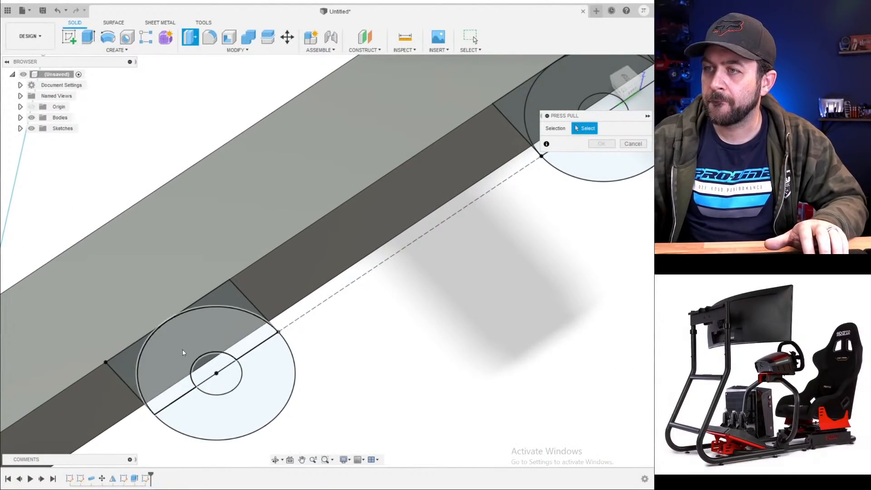
left_click(183, 351)
left_click(137, 359)
left_click(239, 394)
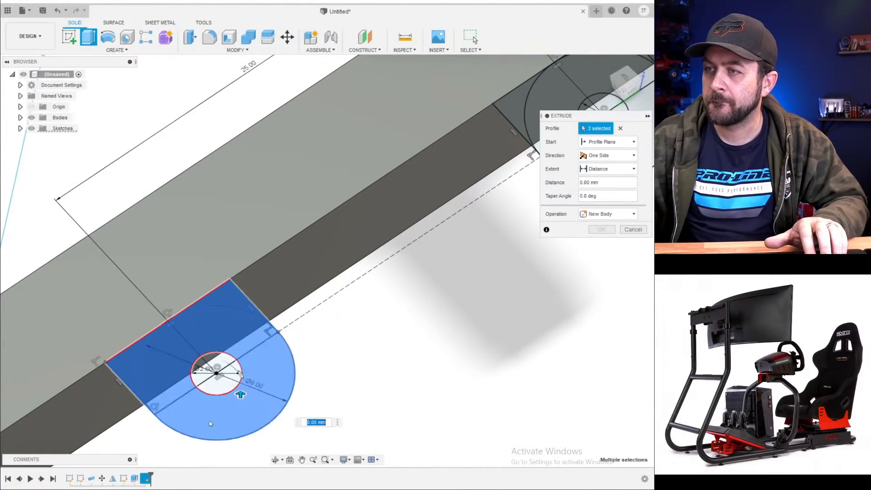
scroll(240, 394, "down", 3)
scroll(321, 330, "up", 3)
left_click(309, 308)
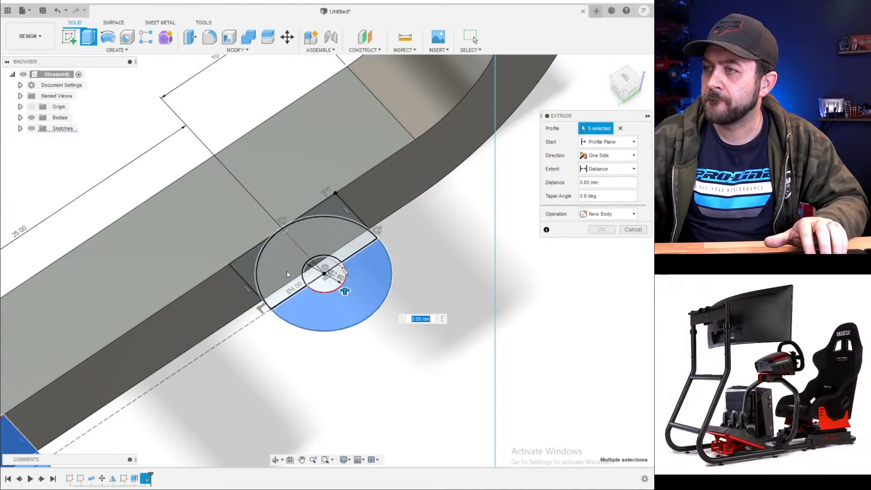
left_click(286, 271)
left_click(253, 265)
left_click(332, 210)
middle_click_drag(331, 212, 268, 243, "shift")
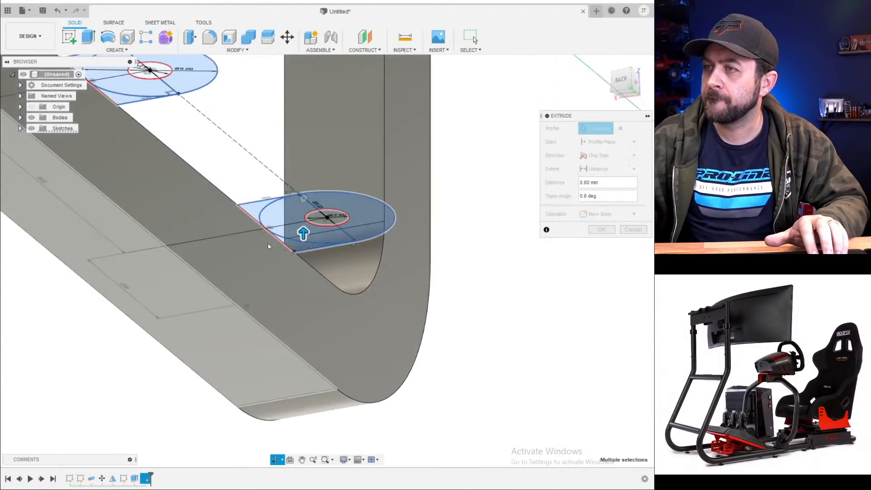
left_click_drag(301, 227, 280, 350)
middle_click_drag(231, 267, 218, 232, "shift")
scroll(255, 317, "down", 3)
key("Return")
scroll(225, 335, "up", 4)
scroll(166, 258, "down", 4)
middle_click_drag(217, 233, 240, 336, "shift")
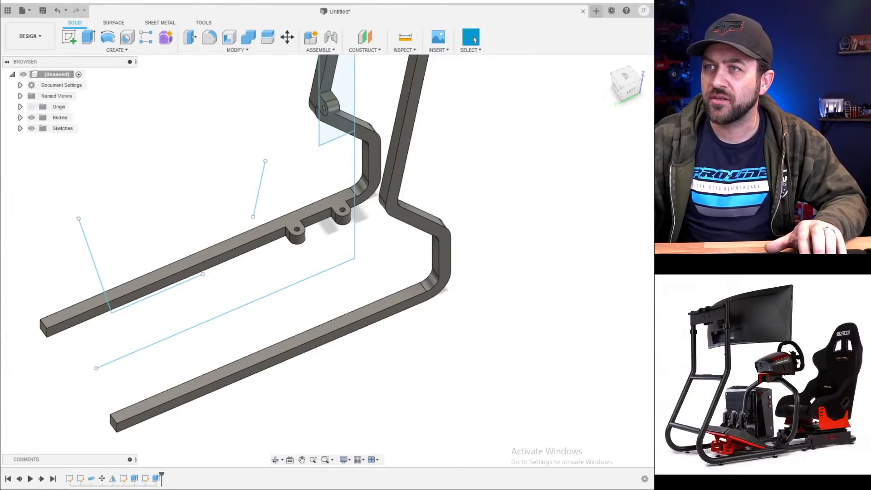
- Hide the side-profile sketch, Sketch1
left_click(20, 129)
left_click(39, 139)
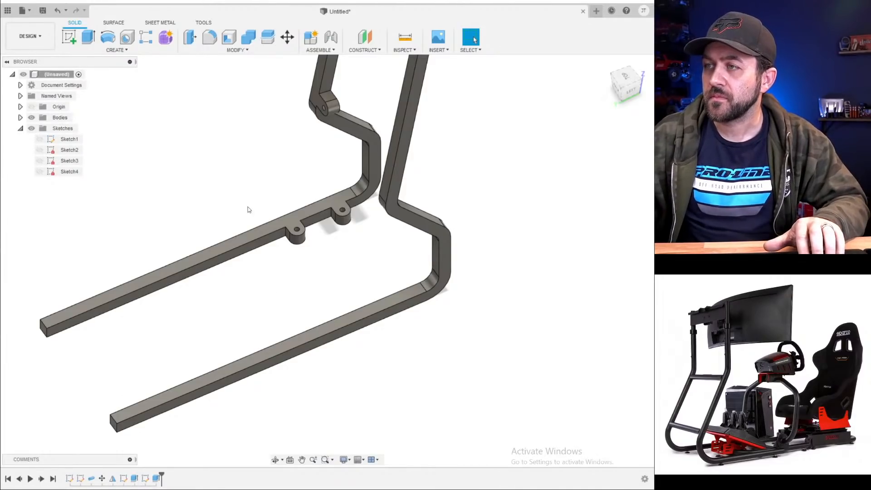
scroll(297, 203, "down", 3)
middle_click_drag(300, 239, 381, 217, "shift")
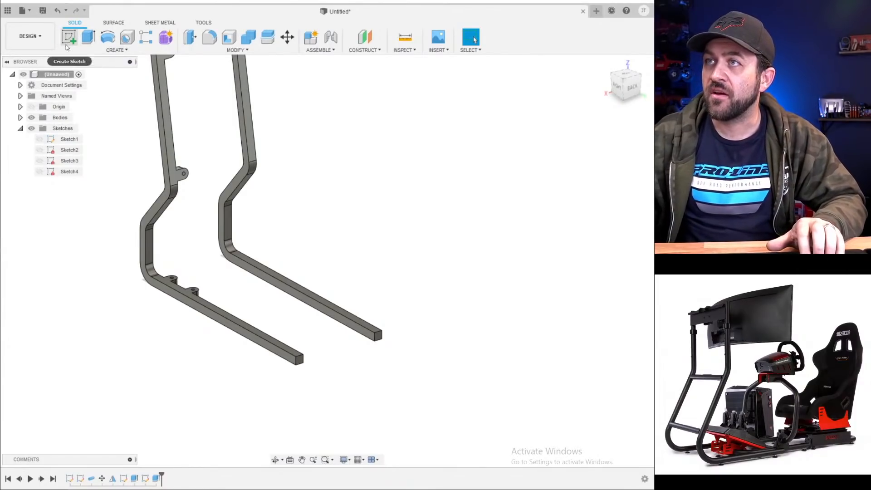
middle_click_drag(246, 295, 254, 259, "shift")
- Show Sketch1 and start a new sketch on the side face of the horizontal base tube
left_click(42, 141)
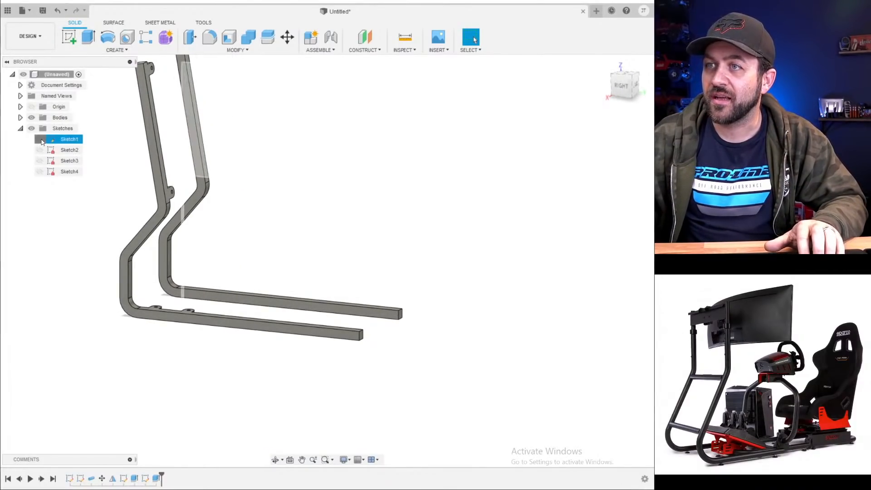
left_click(40, 139)
left_click(627, 89)
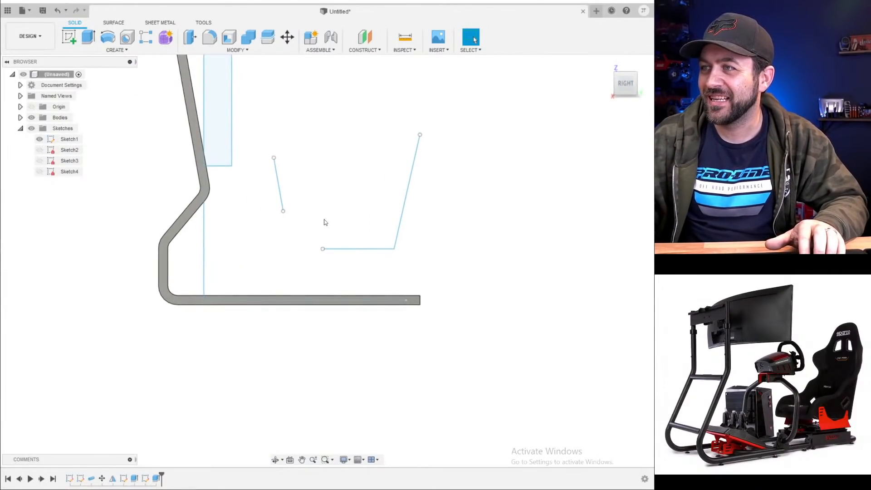
left_click(69, 36)
left_click(317, 275)
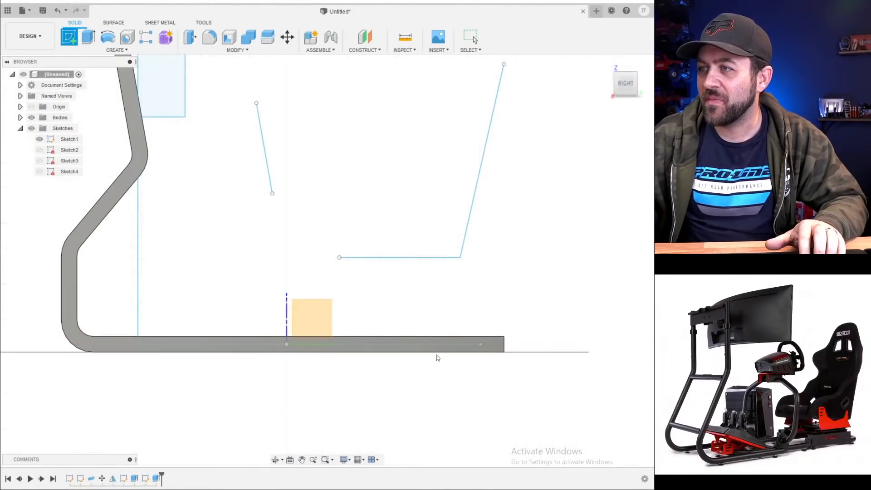
left_click(491, 342)
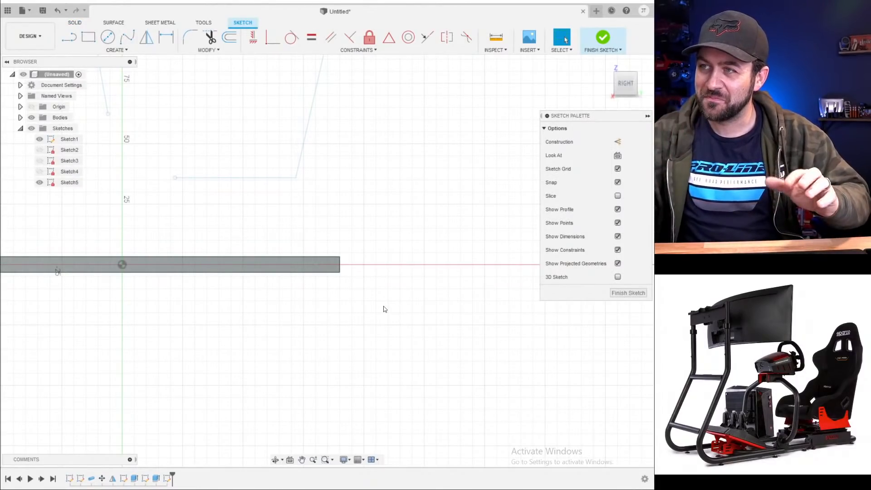
- Sketch two 2.6 mm diameter circles above the base tube, level with each other and spaced along its length
left_click(108, 36)
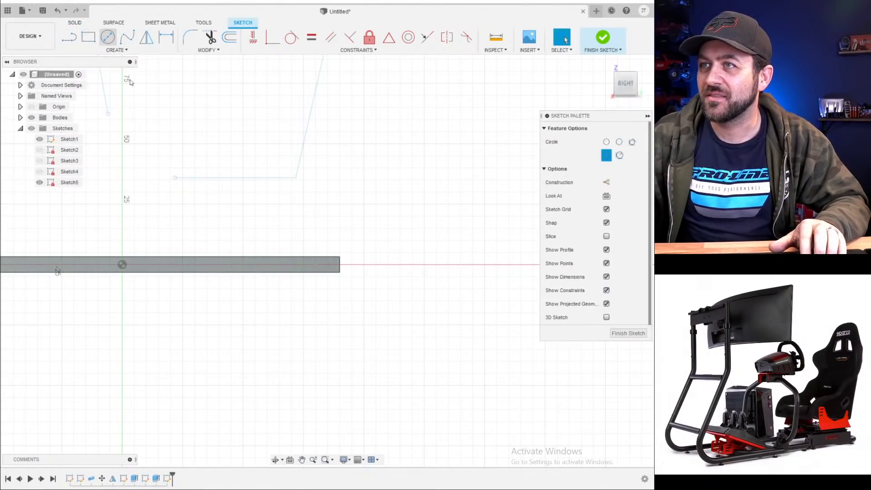
scroll(226, 264, "up", 3)
scroll(163, 256, "up", 2)
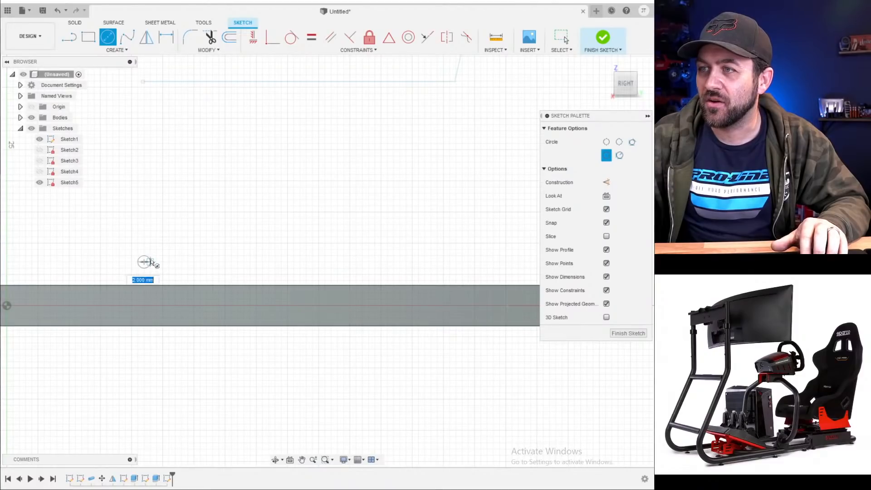
type("2")
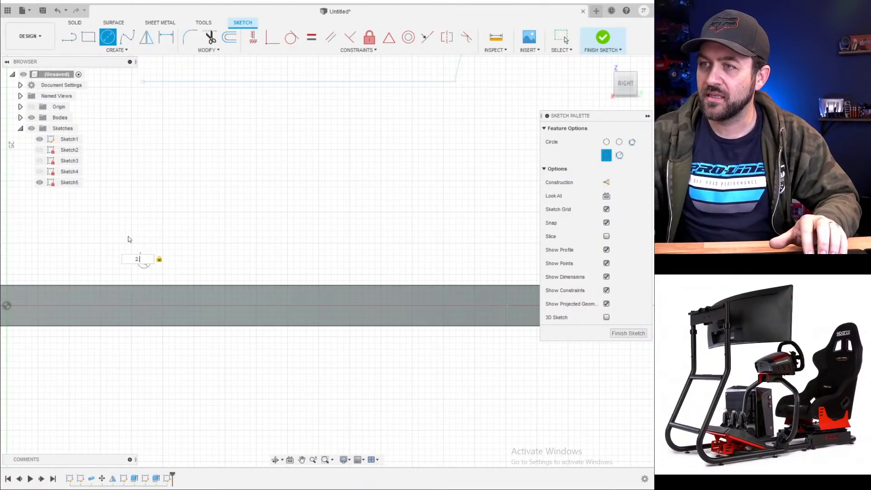
type(".6")
key("Return")
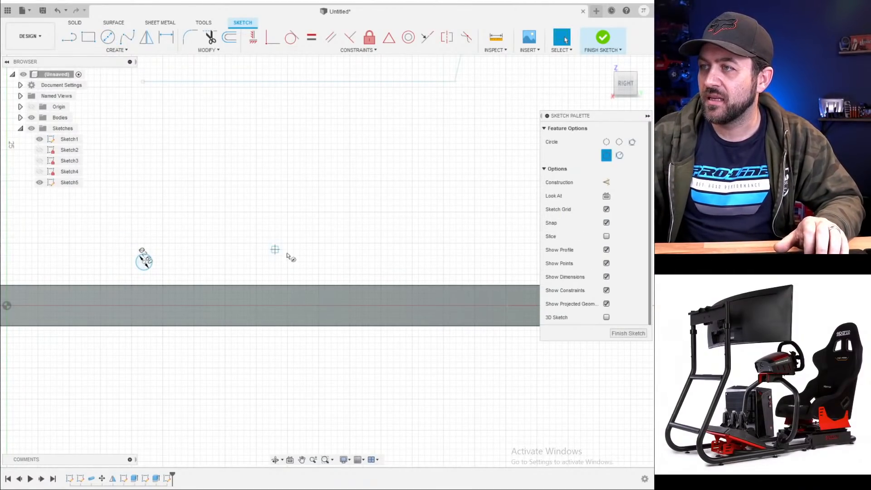
left_click(420, 262)
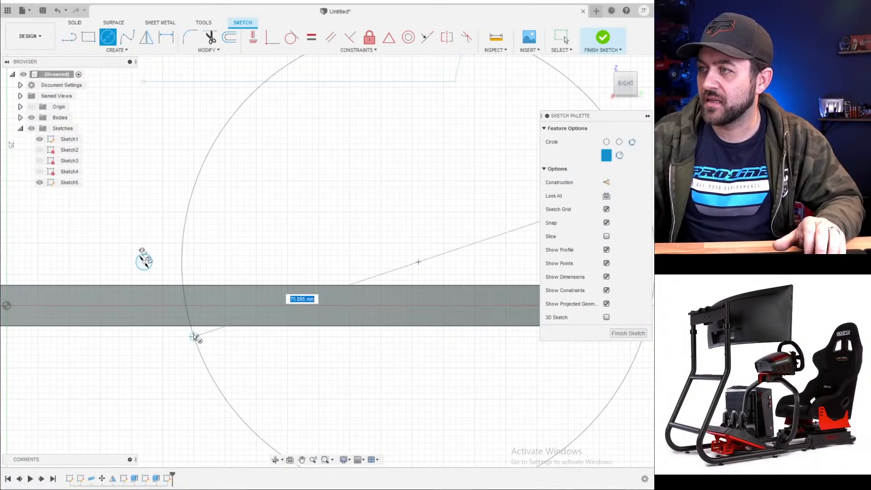
type("2.6")
key("Return")
- Add a concentric 8 mm diameter circle around each 2.6 mm circle
key("c")
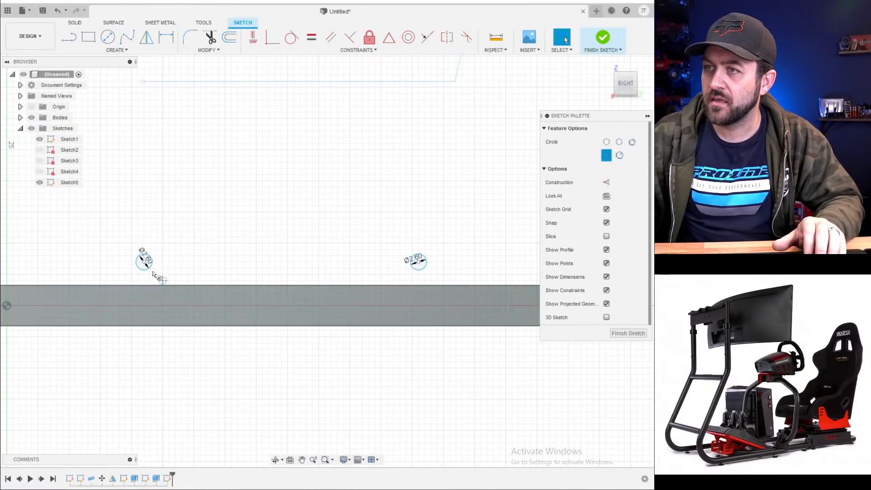
left_click(144, 261)
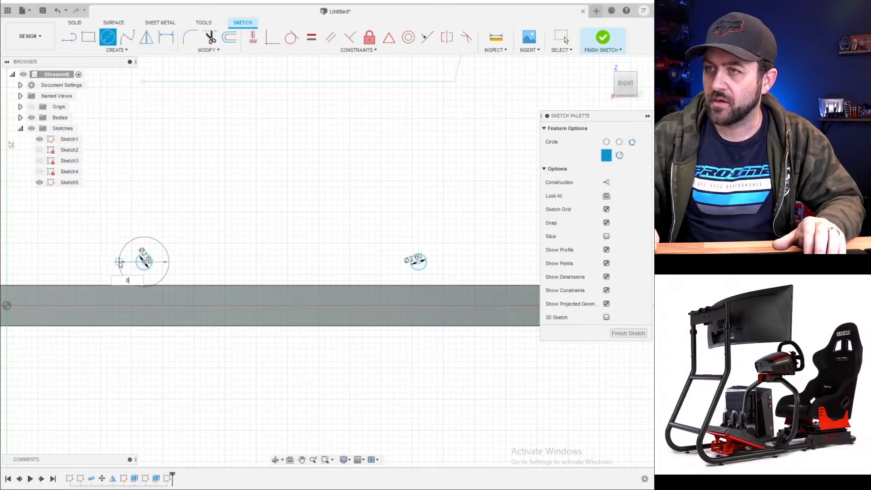
type("8")
key("Return")
key("c")
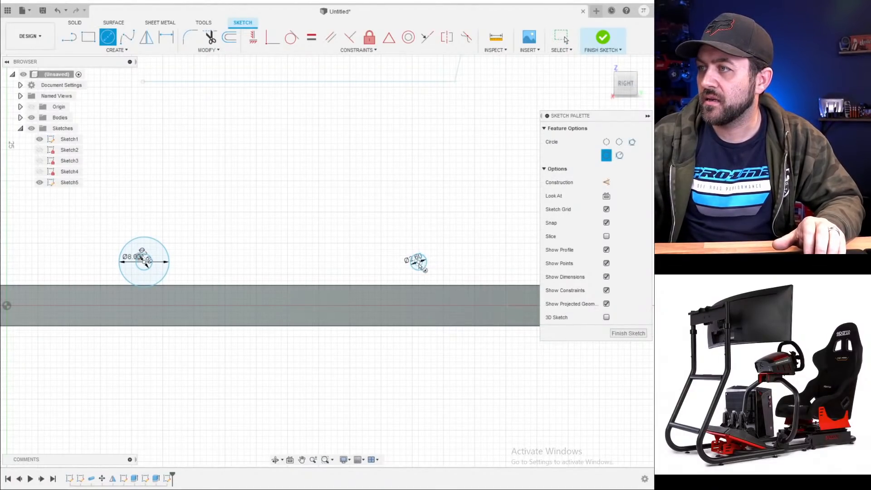
left_click(418, 262)
type("8")
key("Return")
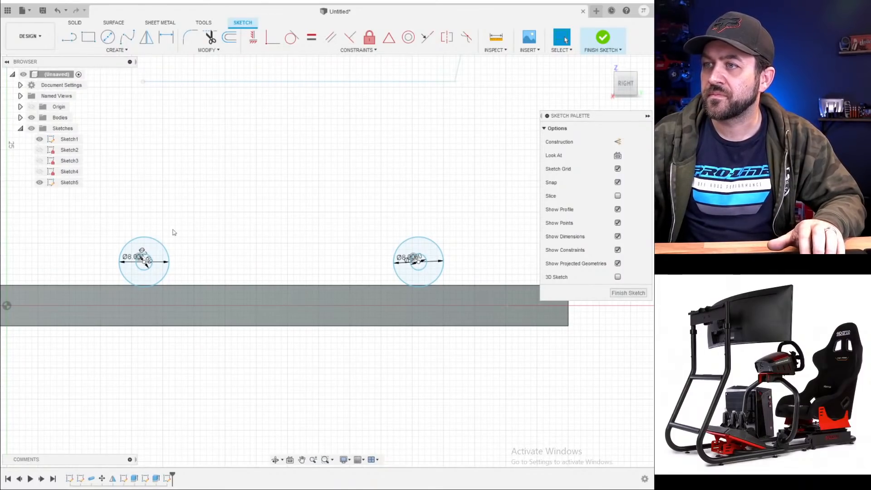
- Join the centres of the two circle pairs with a horizontal construction line
key("l")
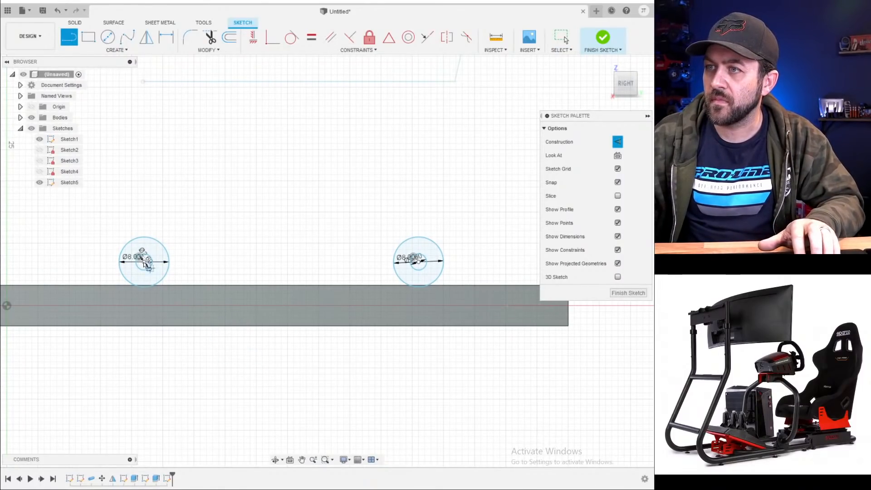
left_click(145, 261)
left_click(417, 262)
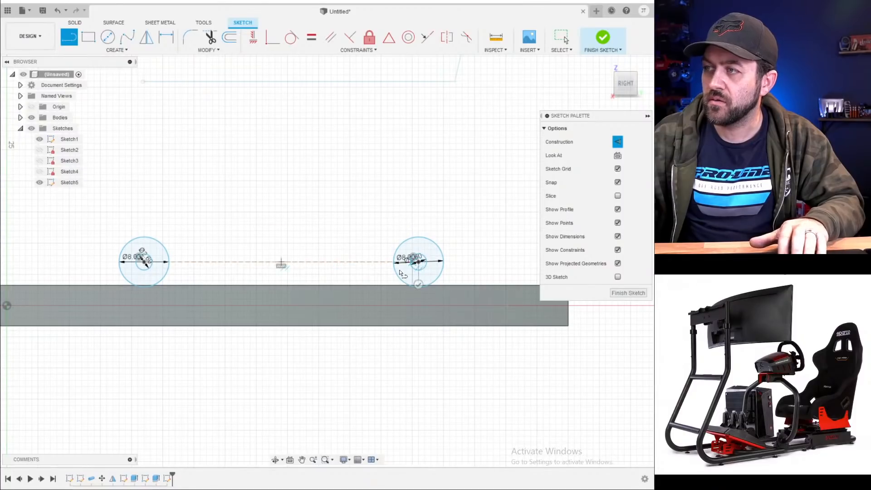
key("Escape")
- Set the height of the construction line above the tube's upper edge to 6 mm
key("d")
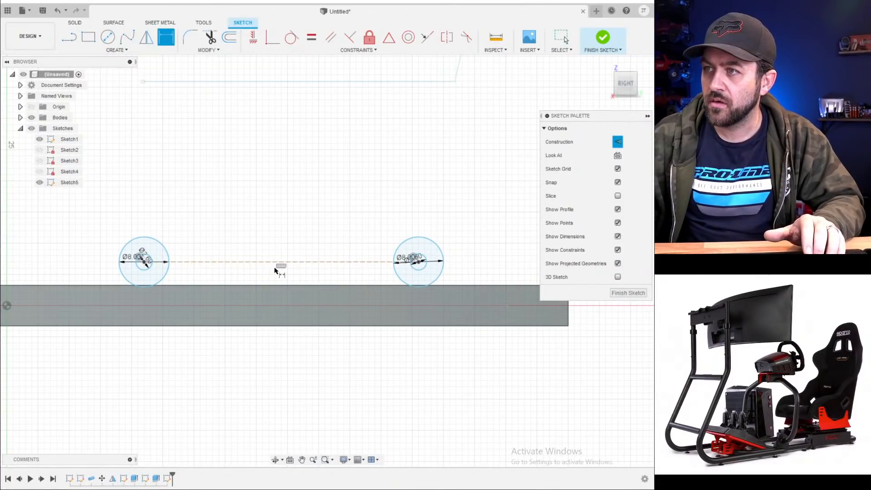
left_click(268, 262)
left_click(270, 263)
left_click(271, 227)
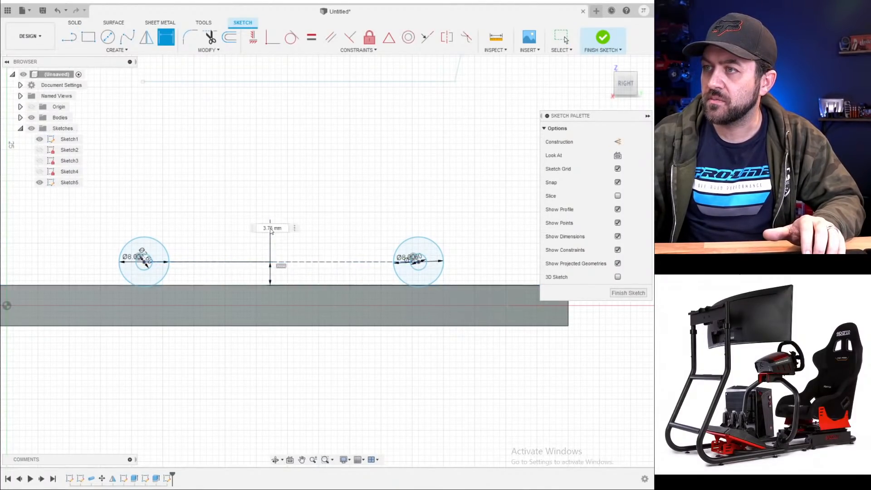
type("6")
key("Return")
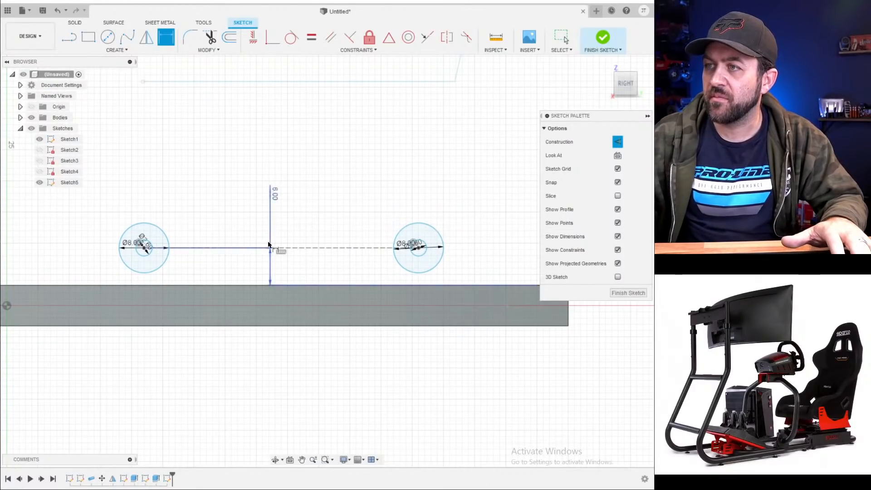
scroll(267, 245, "down", 2)
key("Escape")
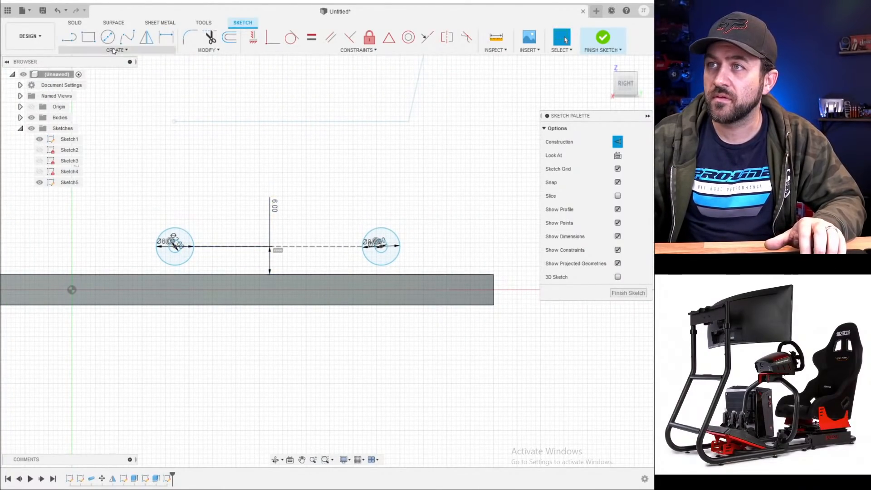
- Set the distance from the tube's free end to the centre of the nearest circle pair to 25 mm
key("d")
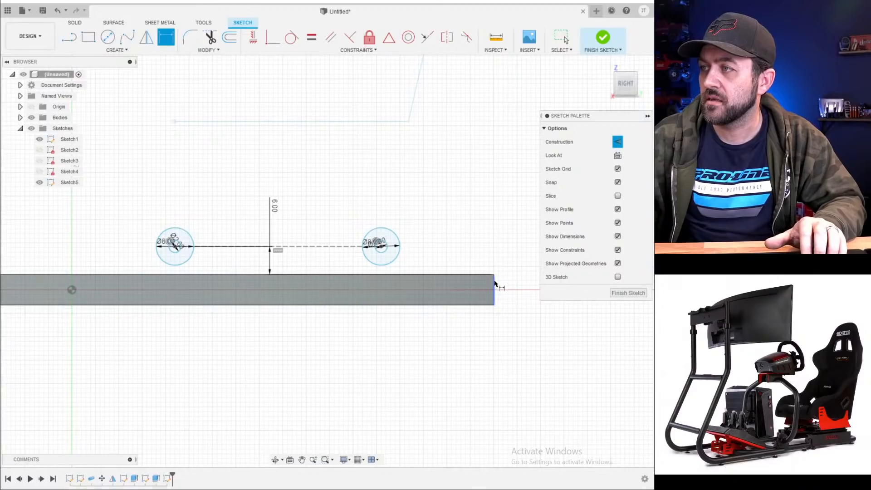
left_click(495, 283)
left_click(381, 247)
left_click(421, 202)
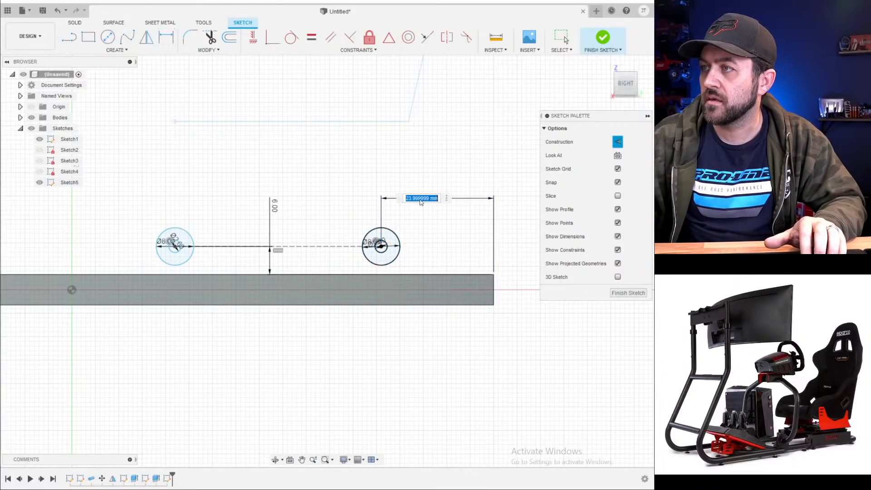
type("25")
key("Return")
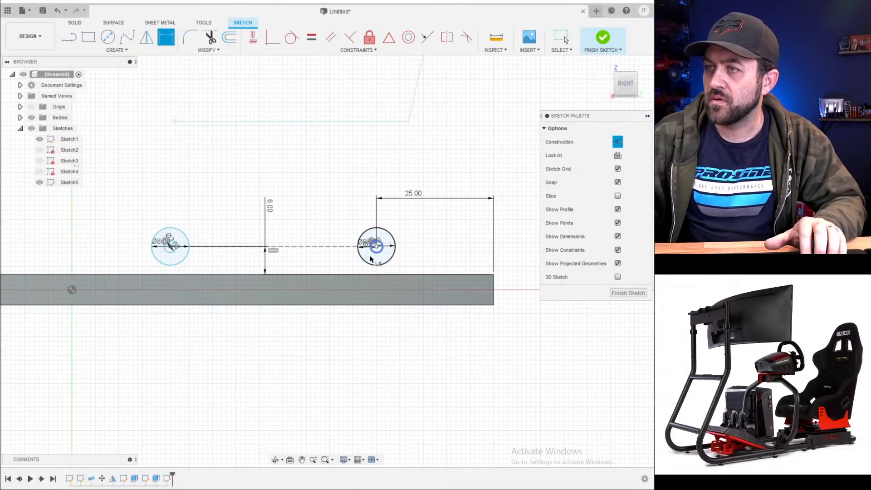
- Set the length of the construction line between the two circle centres to 40 mm
left_click(291, 247)
left_click(299, 184)
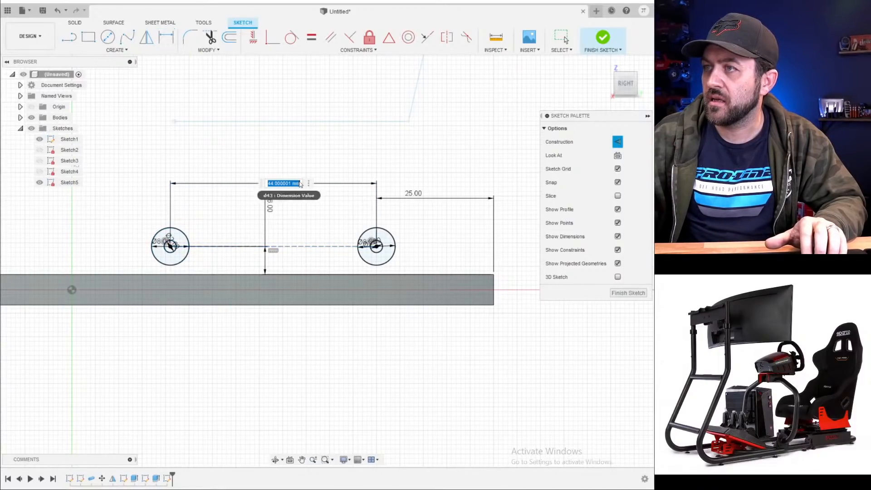
type("40")
key("Return")
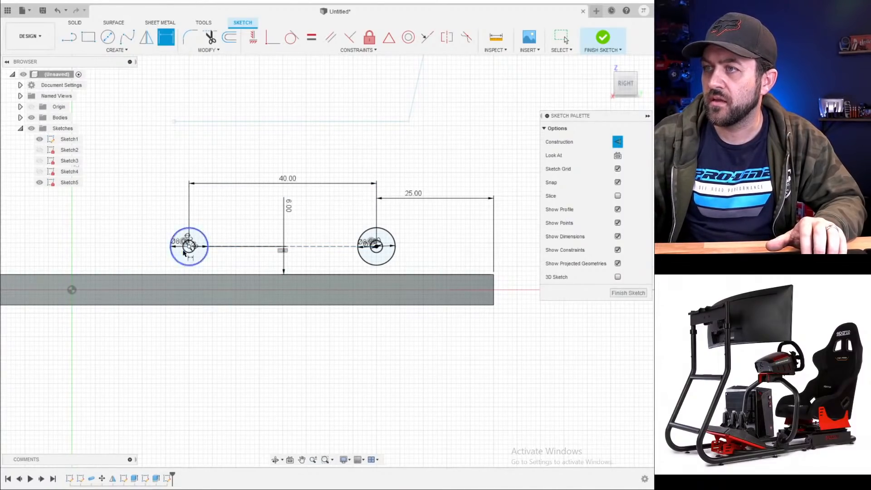
- Add sketch points where the construction line crosses the two 8 mm outer circles
scroll(194, 238, "up", 3)
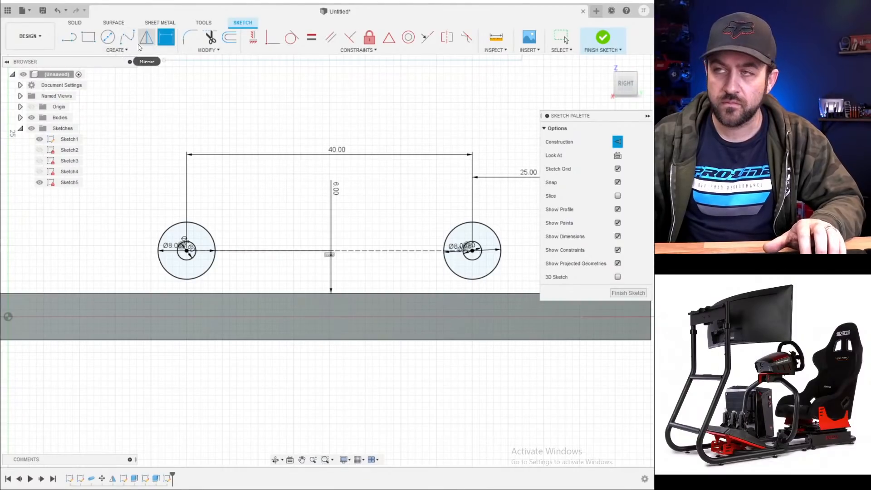
left_click(117, 50)
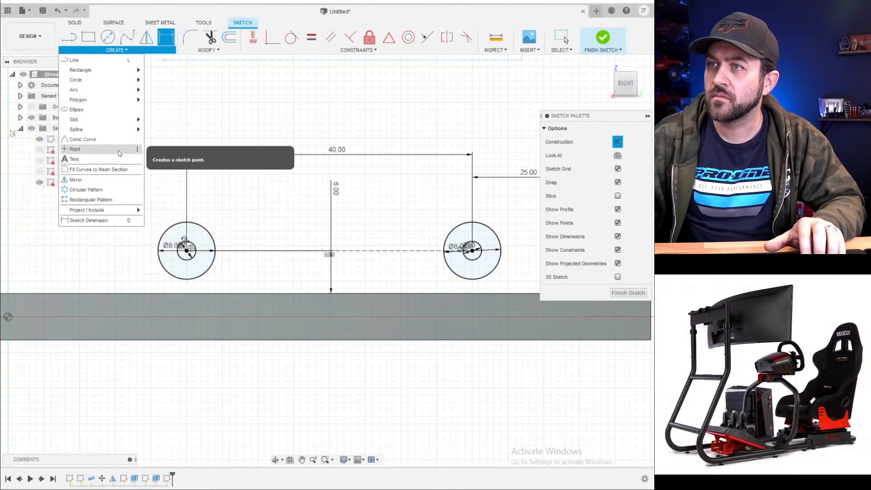
left_click(82, 150)
left_click(215, 250)
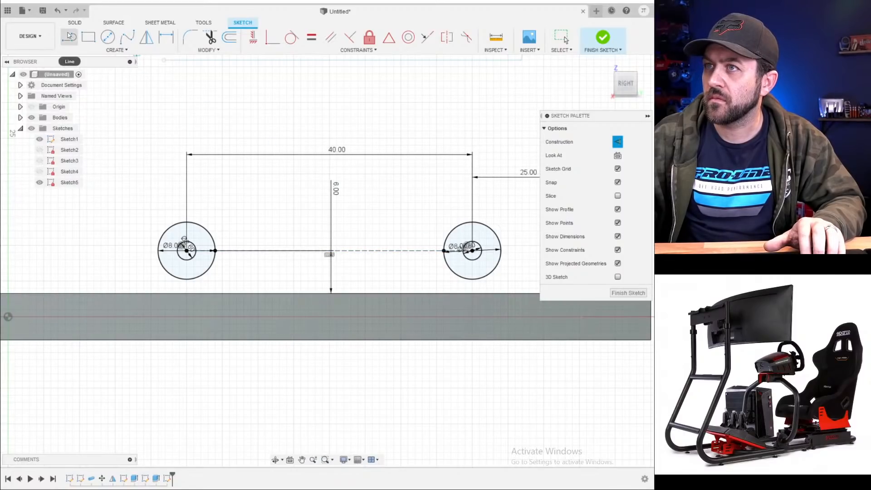
- Draw a rectangle beneath each circle pair, from the inner point on the 8 mm circle down to the tube's upper edge
left_click(88, 36)
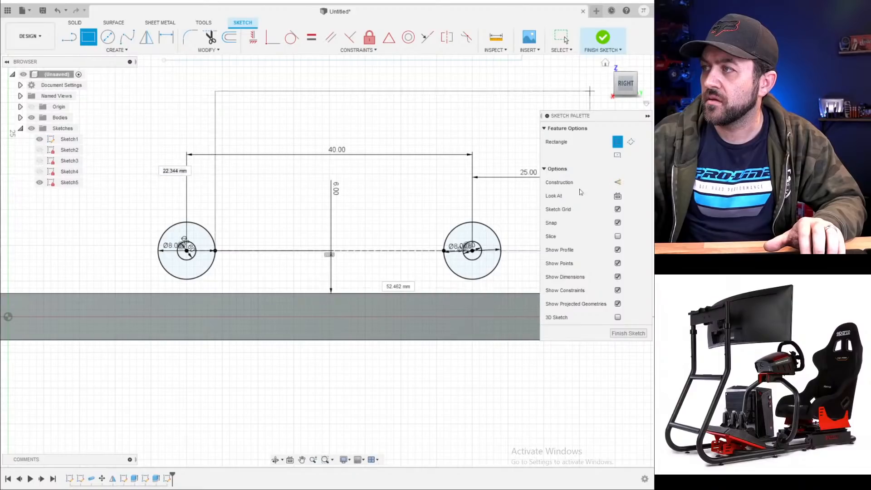
left_click(156, 292)
left_click(444, 250)
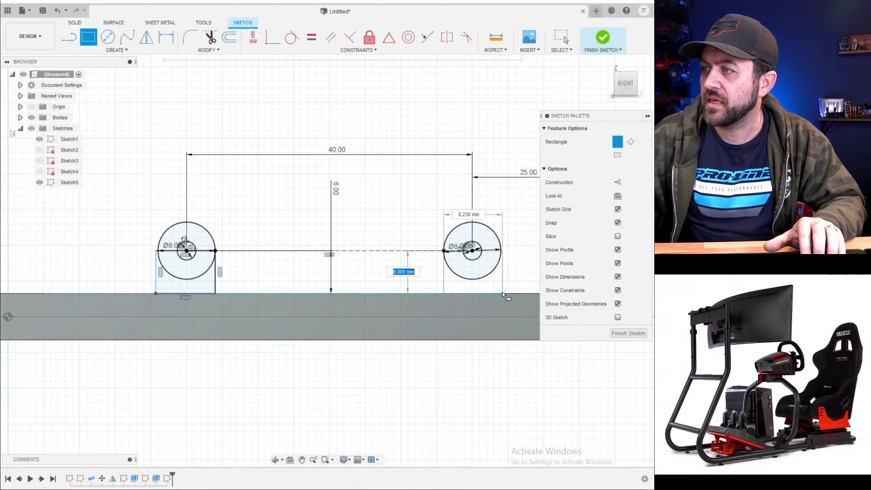
left_click(503, 293)
key("Escape")
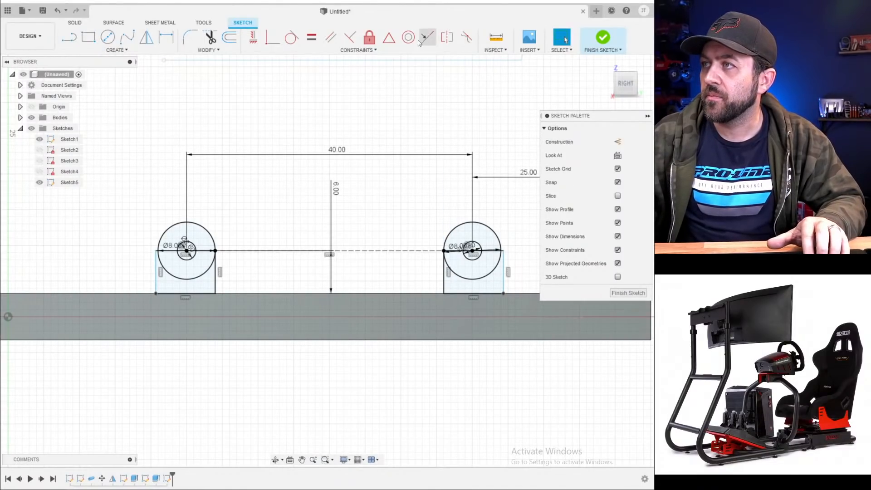
- Make the outer vertical side of each rectangle tangent to its 8 mm circle
left_click(292, 37)
scroll(157, 272, "up", 3)
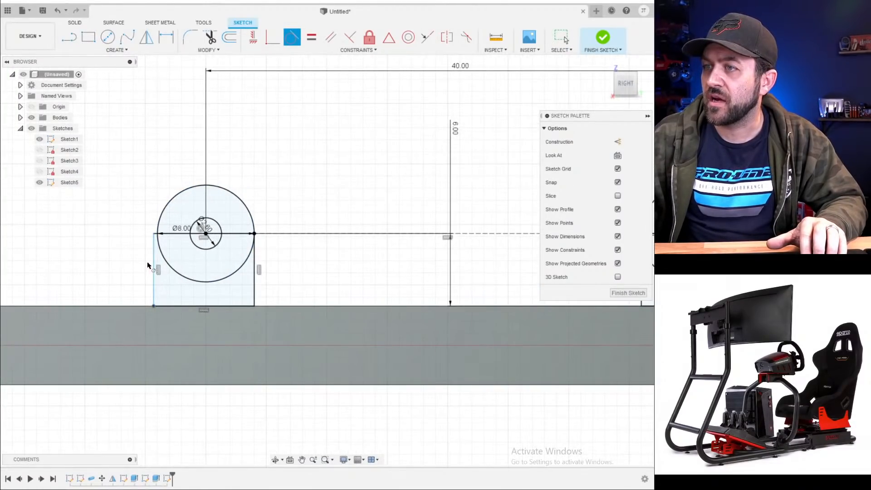
left_click(153, 268)
left_click(162, 219)
scroll(162, 219, "down", 4)
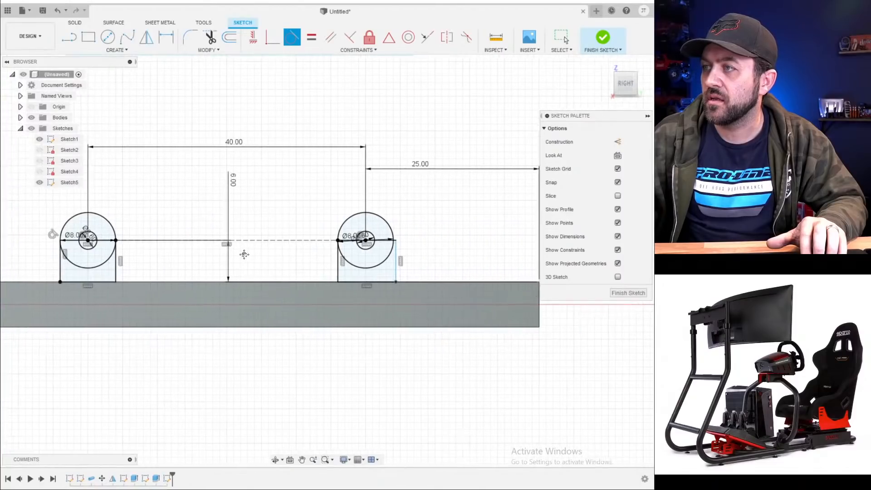
scroll(363, 241, "up", 4)
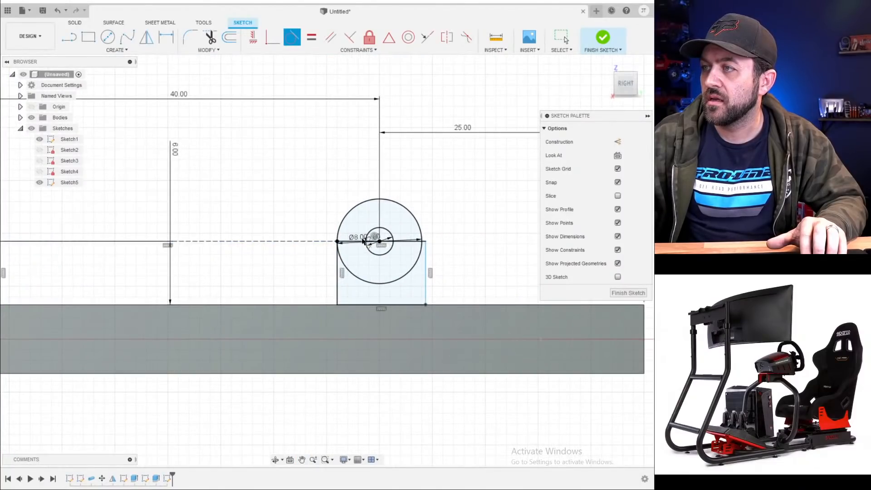
left_click(427, 257)
left_click(422, 242)
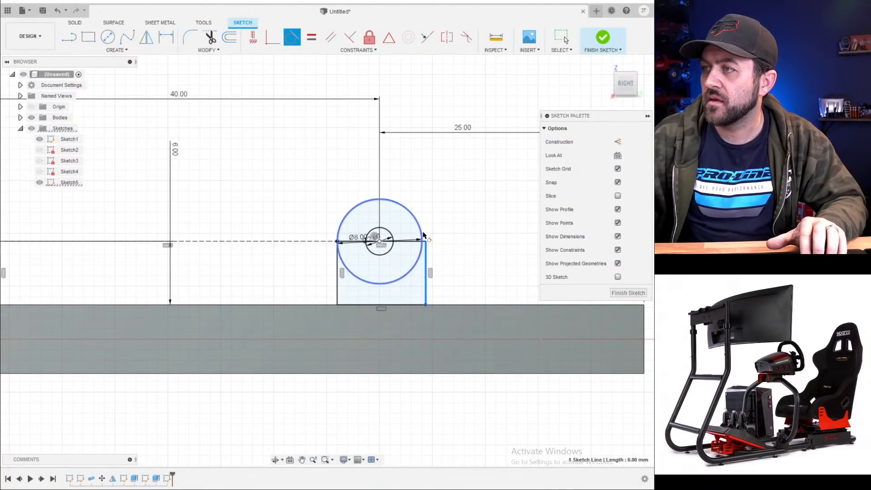
scroll(424, 233, "down", 5)
- Extrude the profiles of both bosses on the base tube's upper edge, leaving out the inner hole circles
key("q")
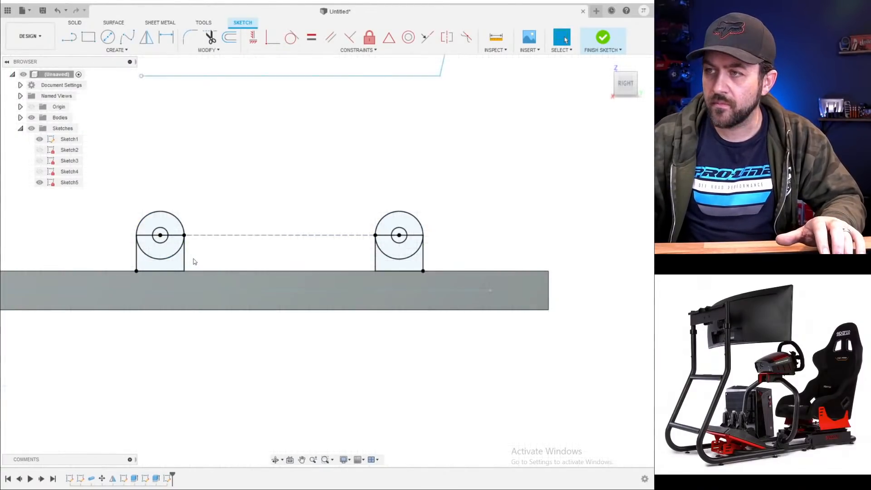
scroll(193, 258, "up", 3)
left_click(166, 267)
left_click(162, 241)
left_click(162, 222)
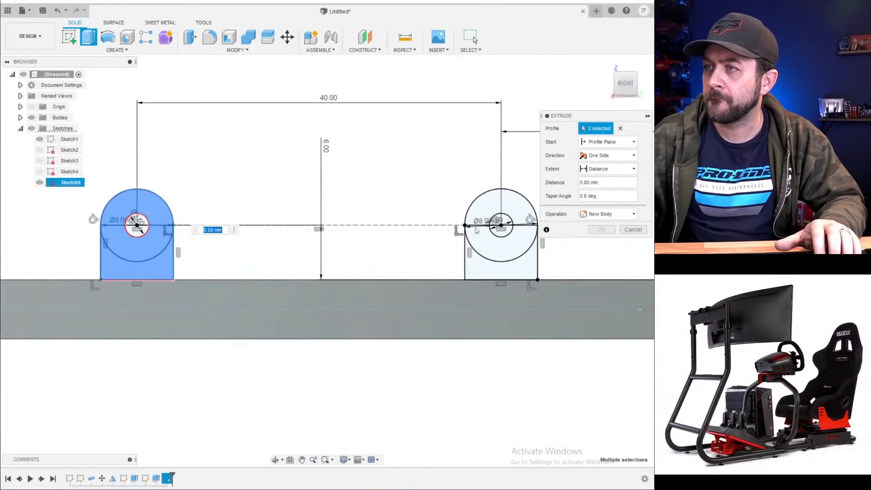
left_click(498, 271)
left_click(491, 253)
left_click(485, 209)
middle_click_drag(485, 209, 360, 228, "shift")
left_click_drag(365, 218, 446, 309)
scroll(344, 337, "down", 2)
mouse_move(344, 337)
middle_mouse_down("shift")
mouse_move(422, 351)
mouse_move(460, 322)
middle_mouse_up("shift")
key("Return")
- Examine the bosses on the base tube and upright from several angles
scroll(224, 278, "down", 3)
middle_click_drag(224, 281, 297, 296, "shift")
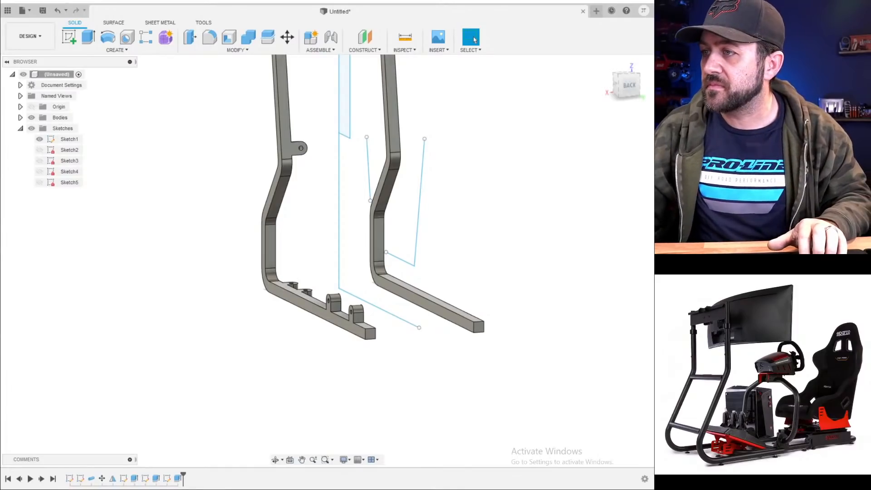
scroll(384, 306, "up", 4)
middle_click_drag(325, 260, 354, 292, "shift")
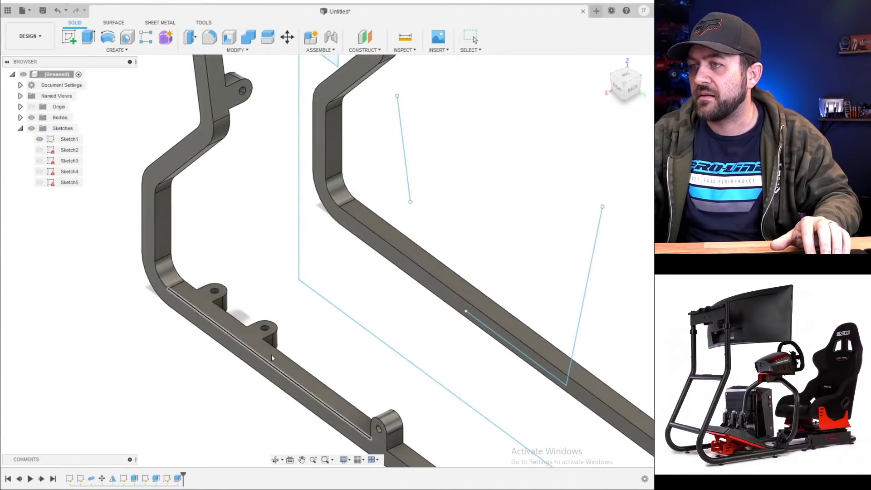
middle_click_drag(272, 356, 190, 252)
middle_click_drag(343, 363, 376, 335, "shift")
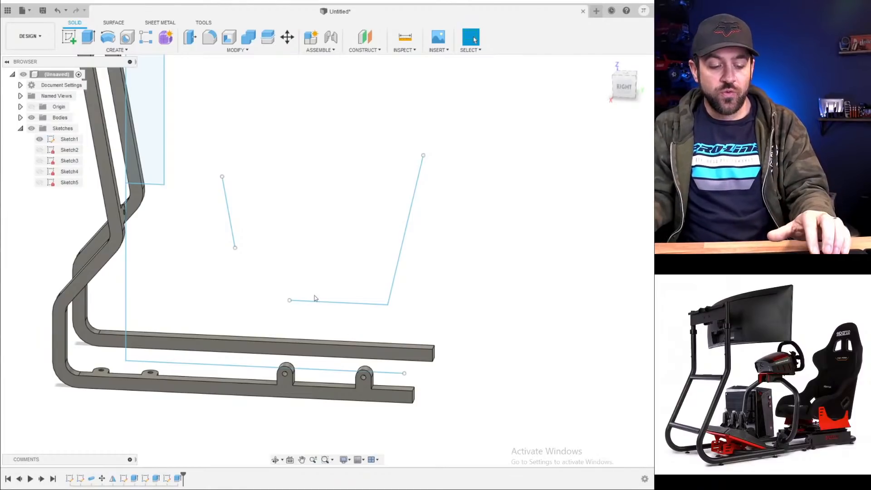
scroll(199, 341, "down", 3)
middle_click_drag(245, 274, 221, 248, "shift")
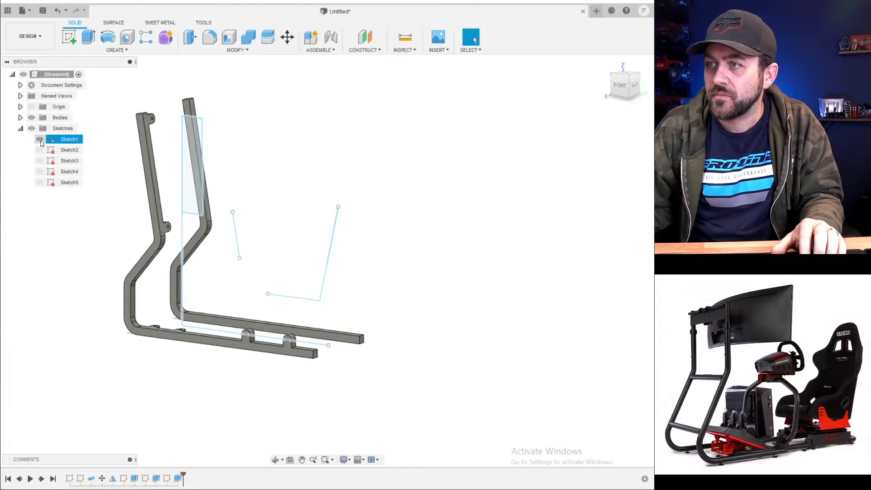
- Hide the side-profile sketch, Sketch1
left_click(40, 139)
scroll(192, 202, "up", 3)
middle_click_drag(189, 186, 164, 184, "shift")
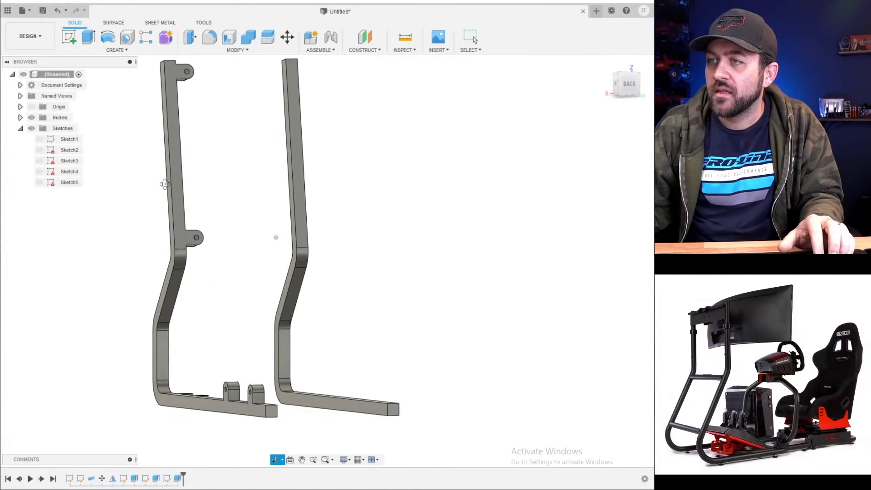
scroll(248, 242, "down", 3)
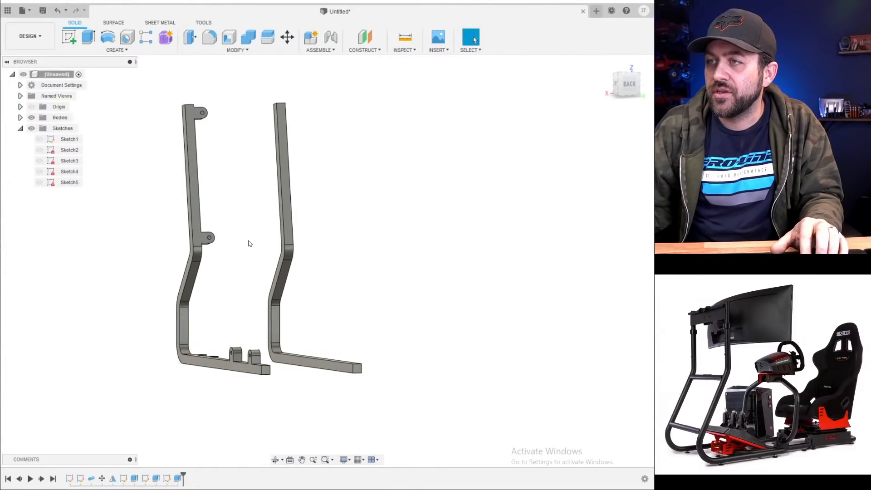
- Start a sketch on the back face of the upright that carries the bosses
left_click(68, 38)
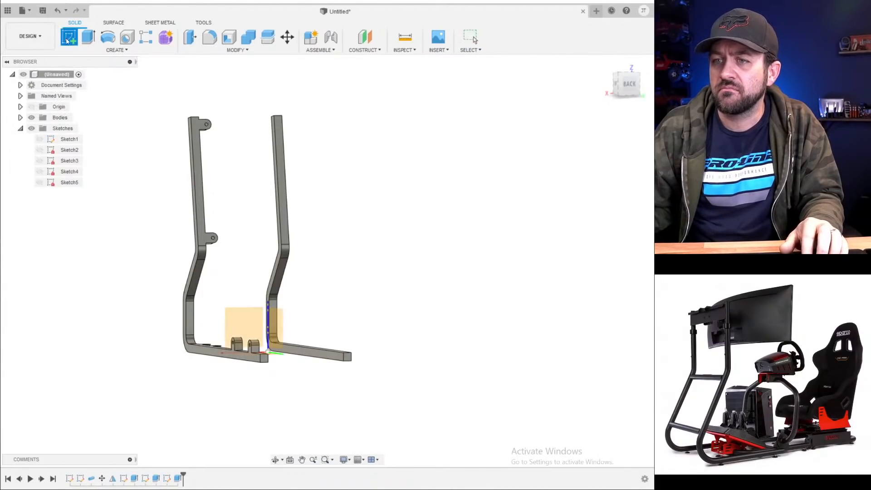
left_click(243, 324)
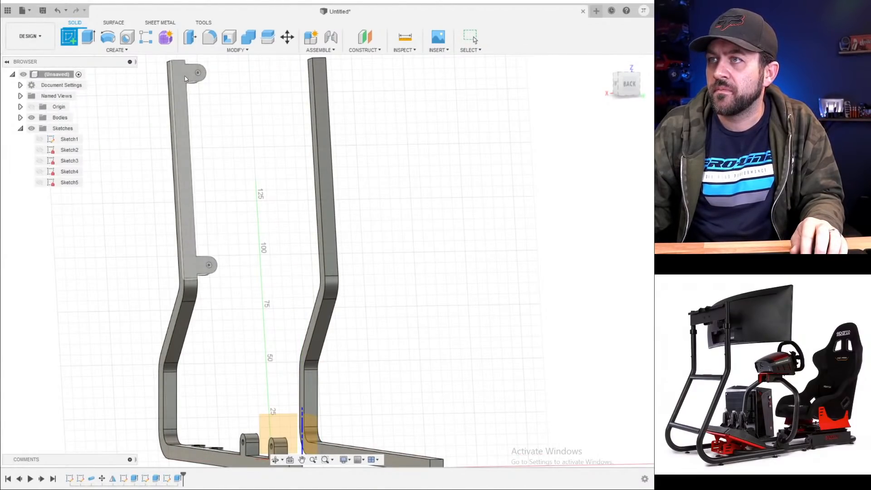
left_click(184, 75)
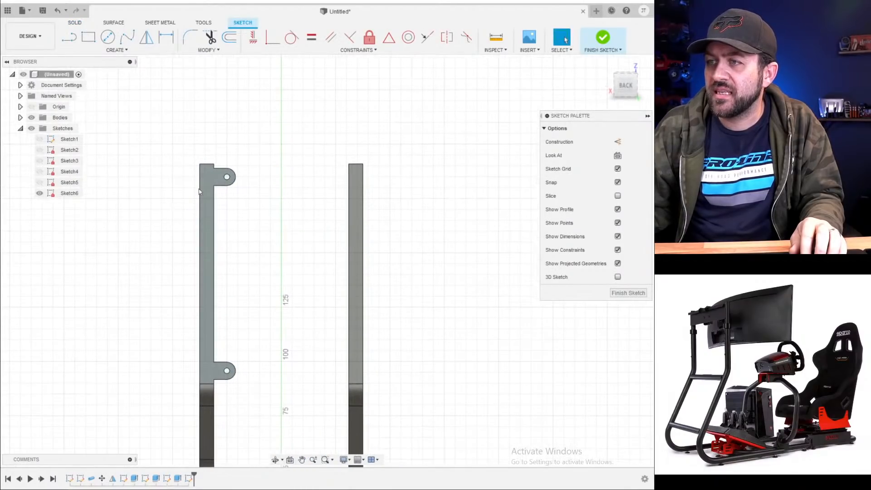
- Draw a rectangle about 101 mm wide and 107 mm high from the vertical centre axis, across the upright and beyond its outer side
left_click(88, 37)
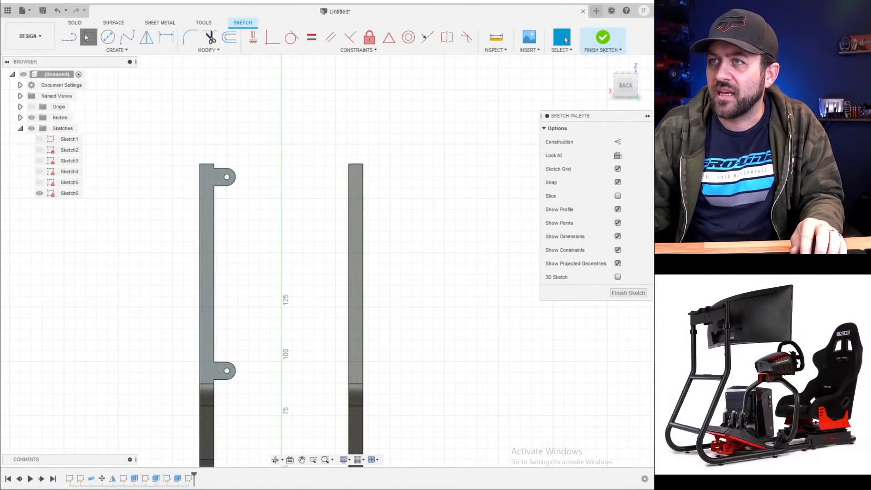
left_click(281, 389)
scroll(212, 339, "down", 3)
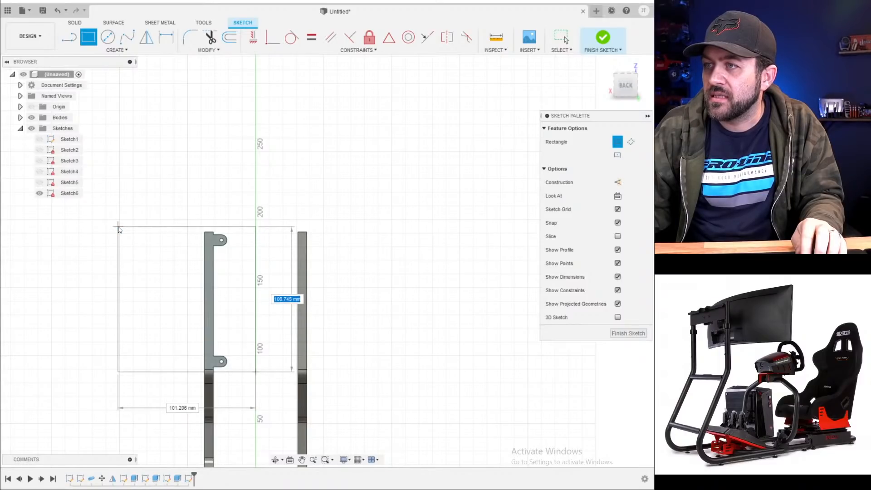
left_click(119, 233)
- Set the distance between the rectangle's upper edge and the upright's top end to 5 mm
scroll(252, 247, "up", 3)
key("d")
scroll(220, 259, "up", 2)
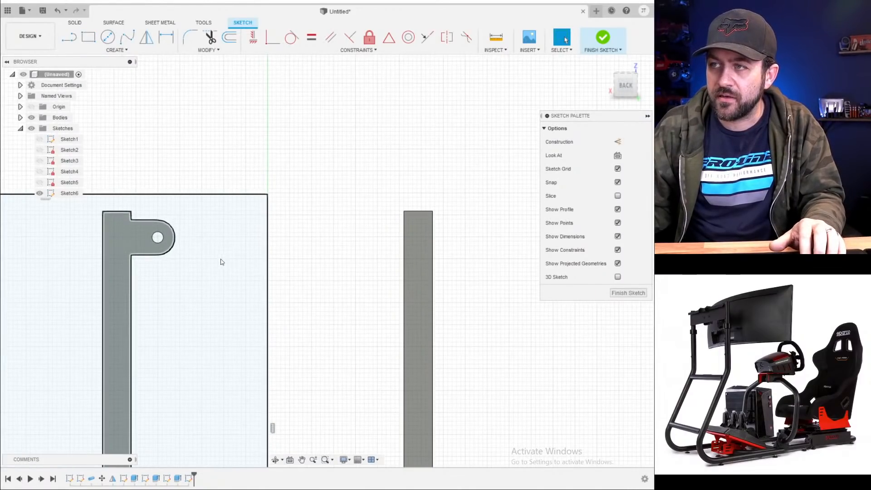
scroll(142, 246, "down", 2)
left_click(148, 231)
left_click(151, 221)
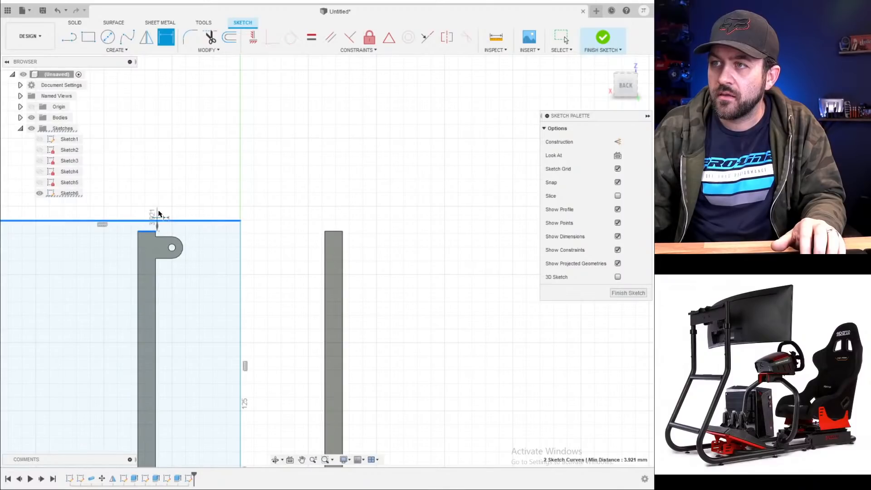
left_click(220, 189)
type("5")
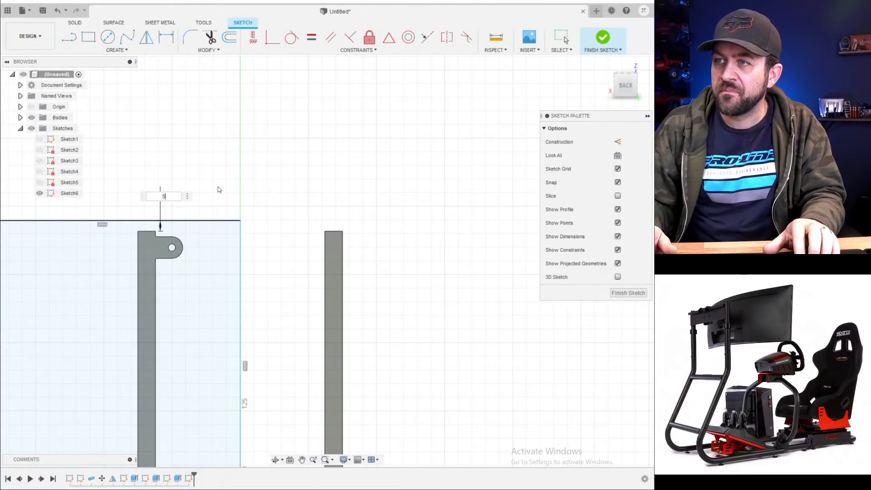
key("Return")
- Align the rectangle's lower edge with the edge where the upright begins to bend, using a Midpoint constraint
scroll(171, 170, "down", 2)
middle_click_drag(165, 249, 241, 167)
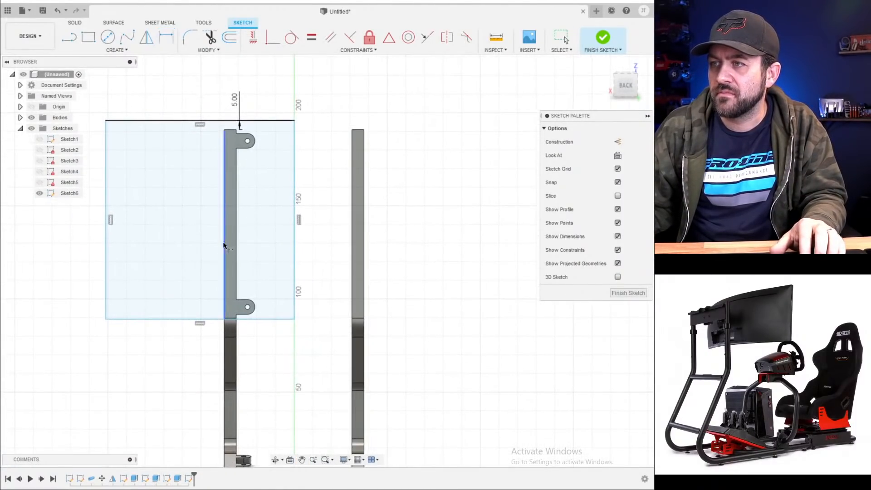
scroll(230, 269, "up", 3)
key("Escape")
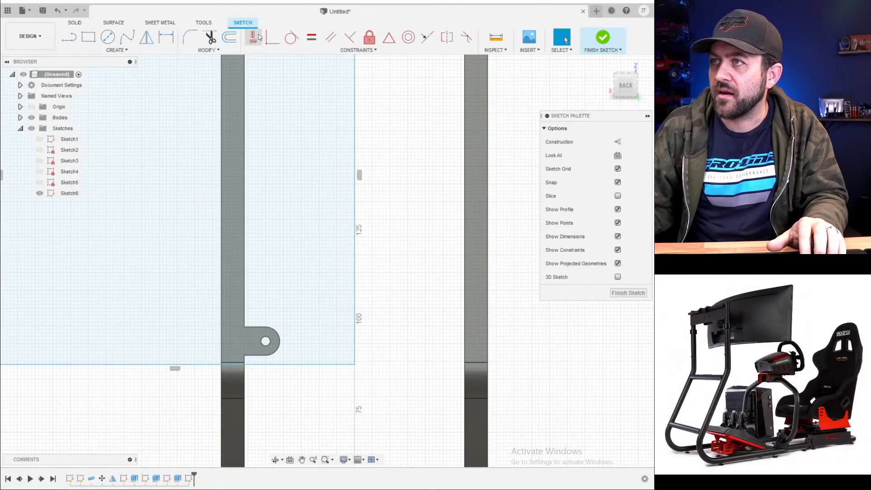
left_click(253, 36)
scroll(240, 346, "up", 2)
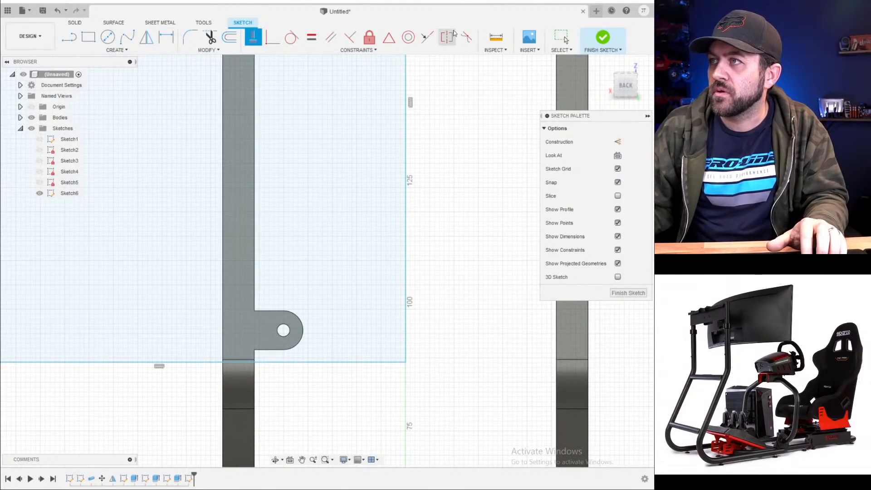
left_click(427, 36)
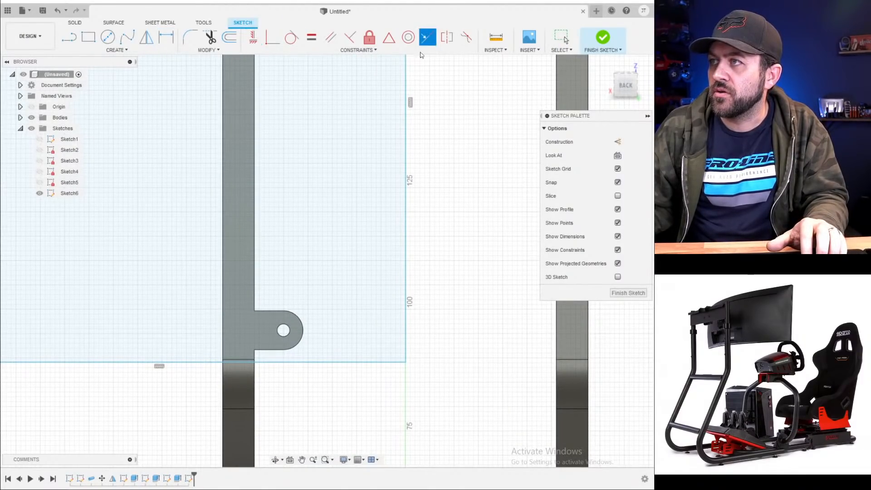
left_click(296, 362)
scroll(253, 370, "up", 3)
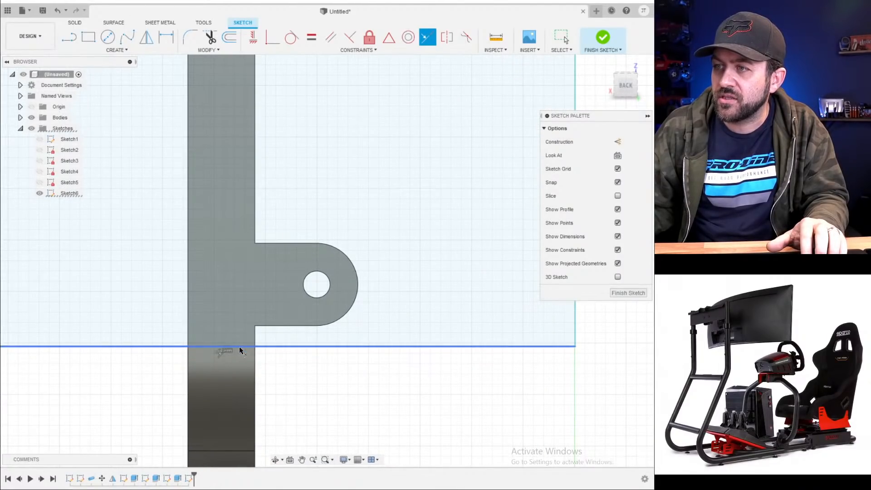
mouse_move(238, 346)
middle_mouse_down("shift")
mouse_move(227, 362)
mouse_move(258, 362)
mouse_move(206, 403)
middle_mouse_up("shift")
scroll(206, 403, "down", 6)
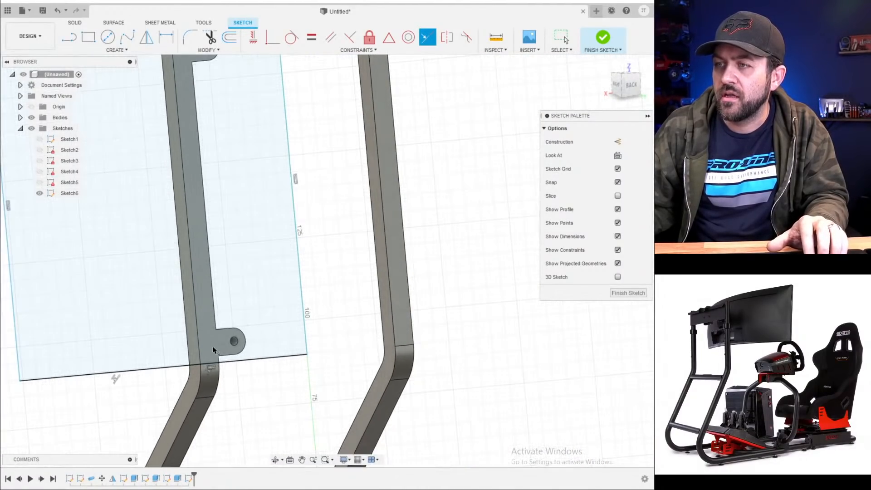
scroll(221, 350, "up", 4)
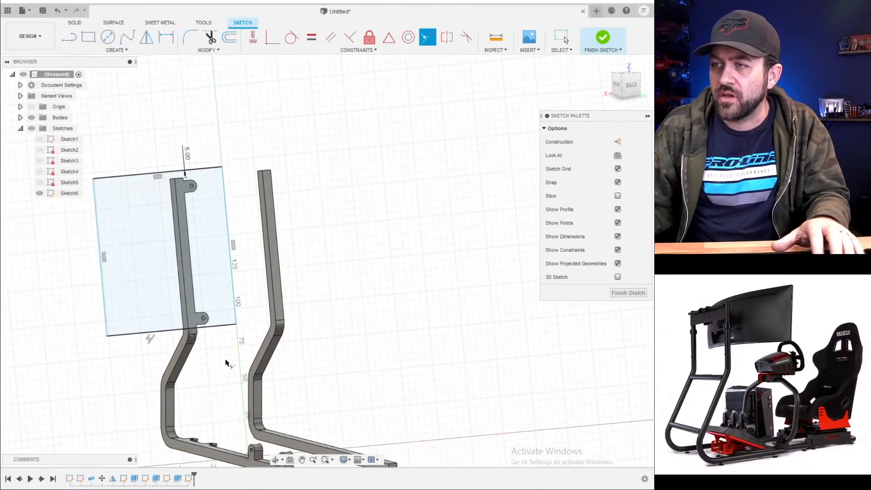
- Draw a construction line from the origin up to the rectangle's lower corner and constrain it vertical
key("l")
scroll(241, 413, "up", 3)
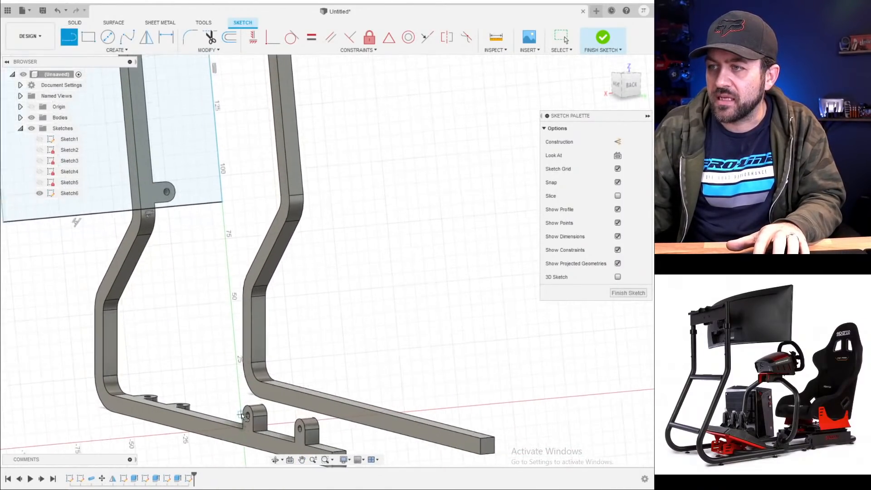
left_click(629, 85)
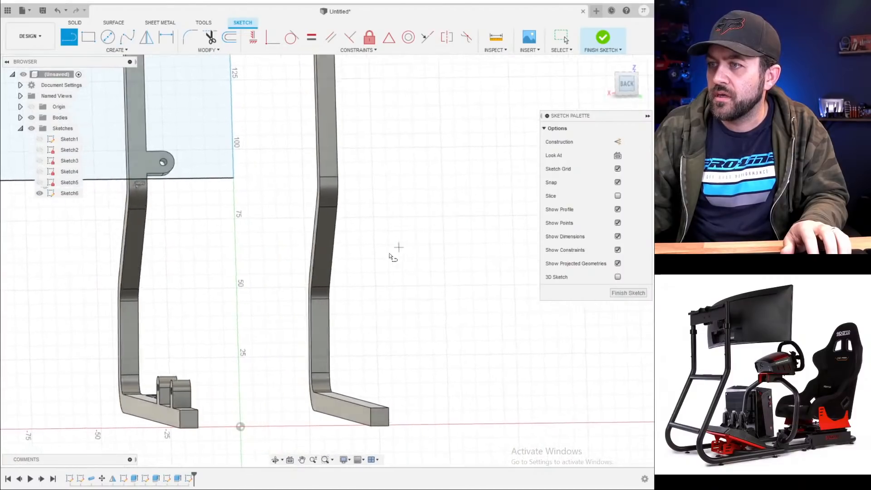
key("x")
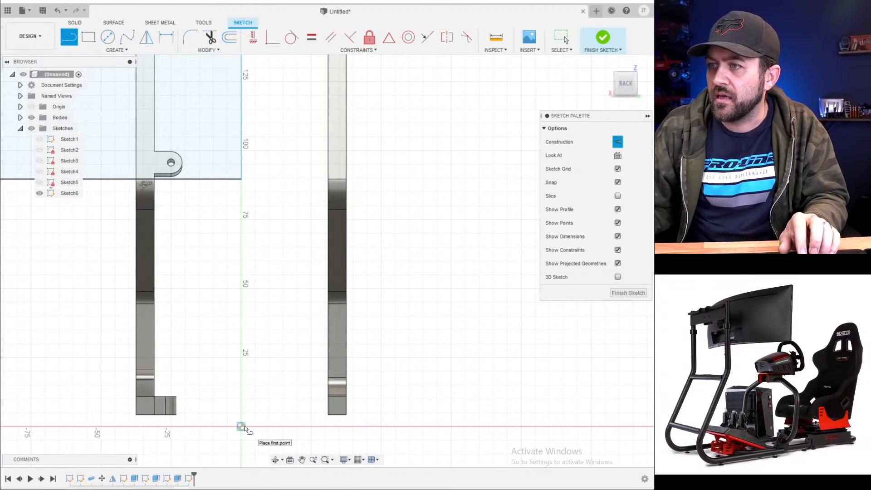
left_click(242, 425)
left_click(239, 181)
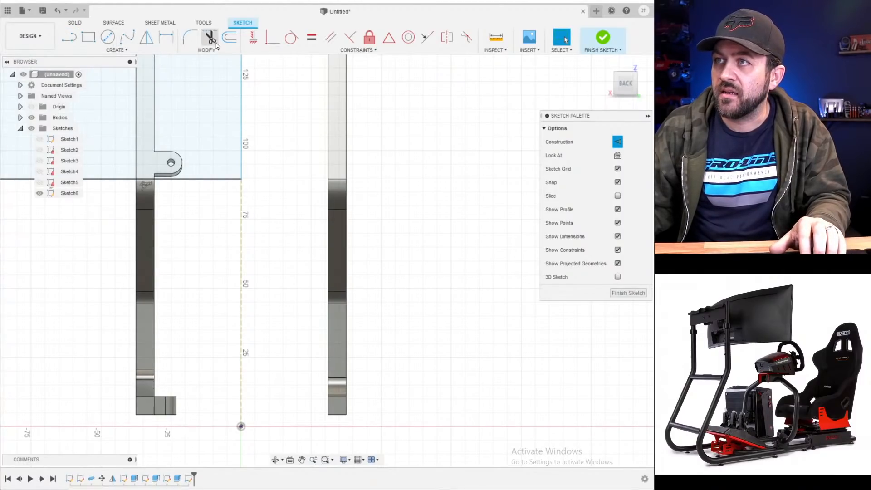
left_click(253, 40)
left_click(241, 210)
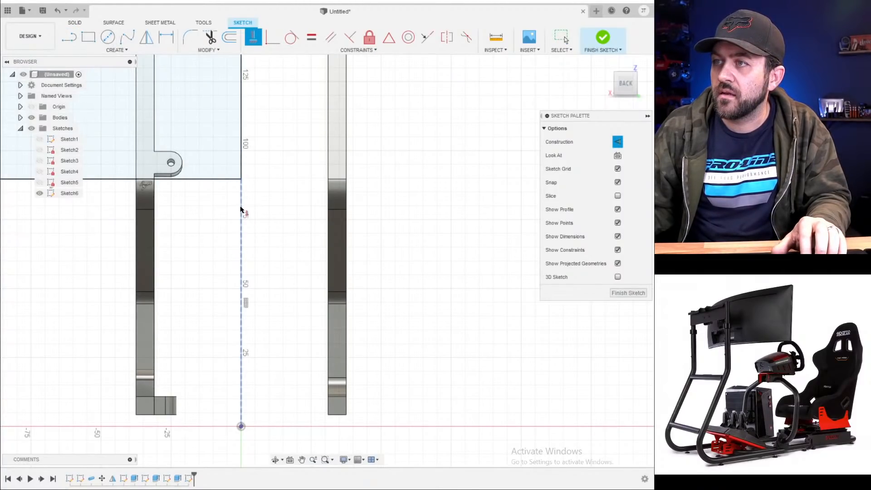
- Dimension the rectangle's lower edge to set its width to 50 mm
scroll(236, 210, "down", 3)
middle_click_drag(229, 210, 297, 301)
scroll(296, 301, "down", 1)
scroll(205, 126, "up", 4)
middle_click_drag(206, 126, 220, 159)
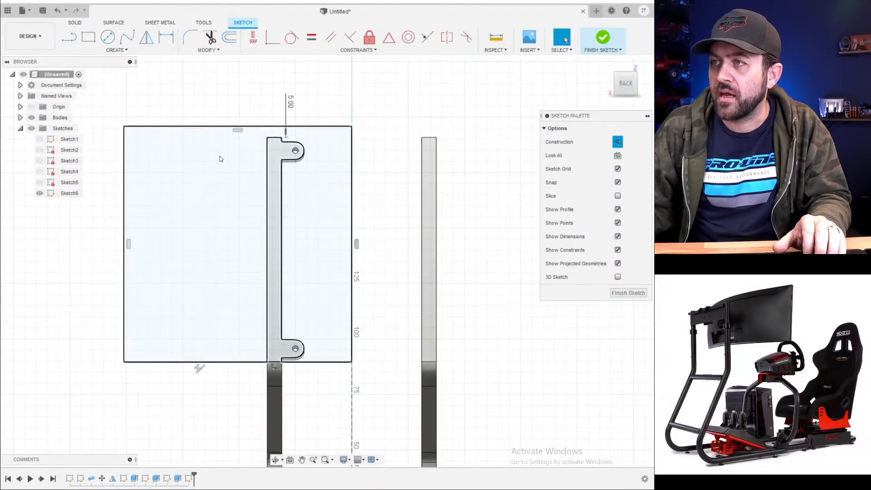
scroll(282, 158, "down", 1)
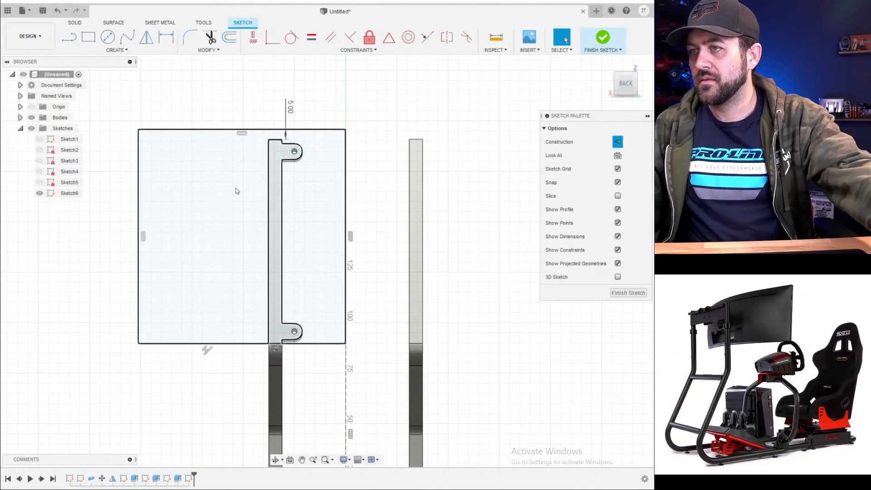
key("d")
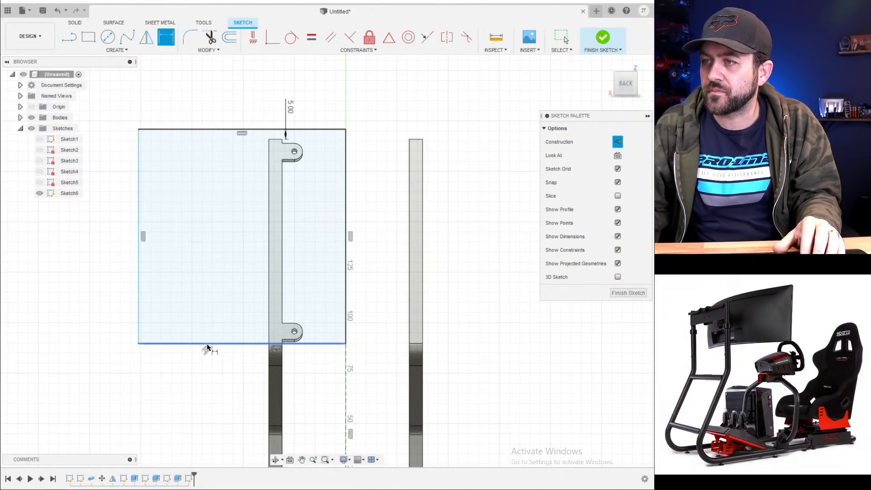
left_click(245, 344)
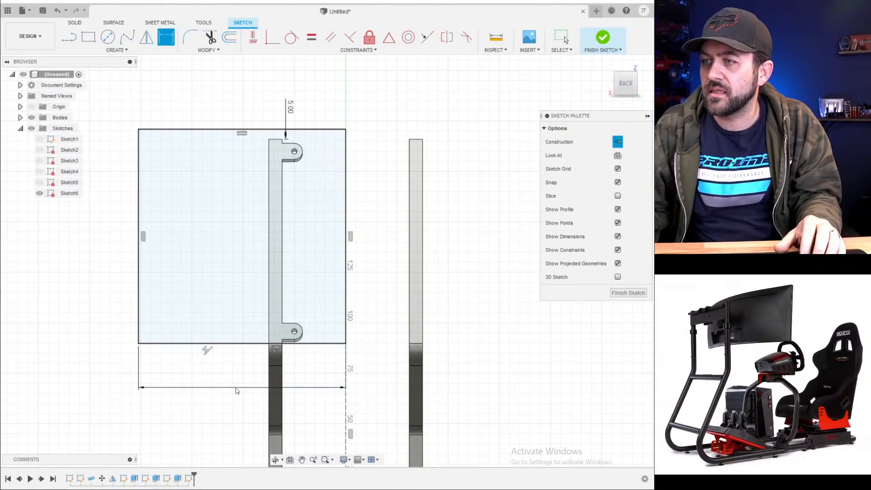
left_click(240, 386)
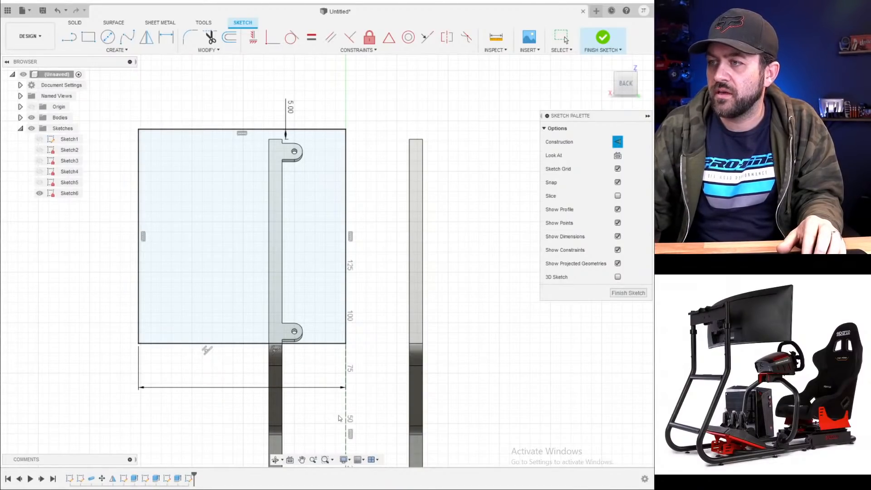
scroll(188, 354, "down", 2)
scroll(224, 335, "up", 3)
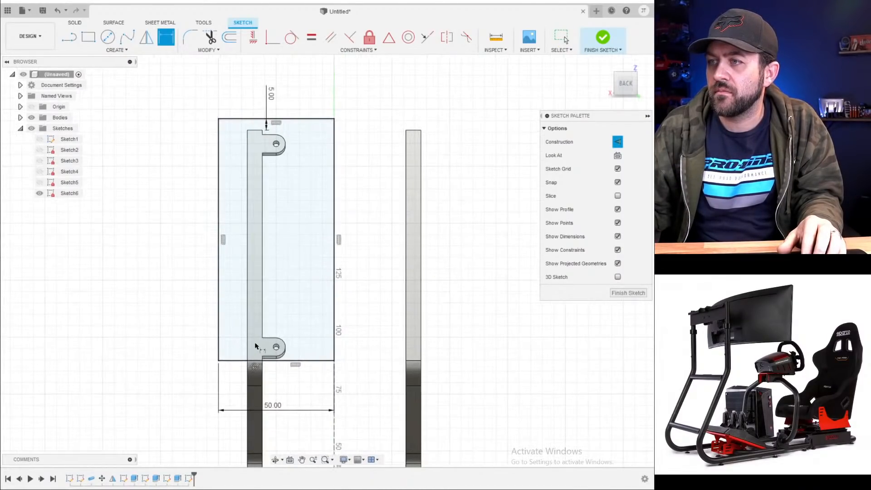
- Draw a solid, non-construction circle of 3.5 mm diameter centred on the upper boss's screw hole
scroll(290, 307, "down", 2)
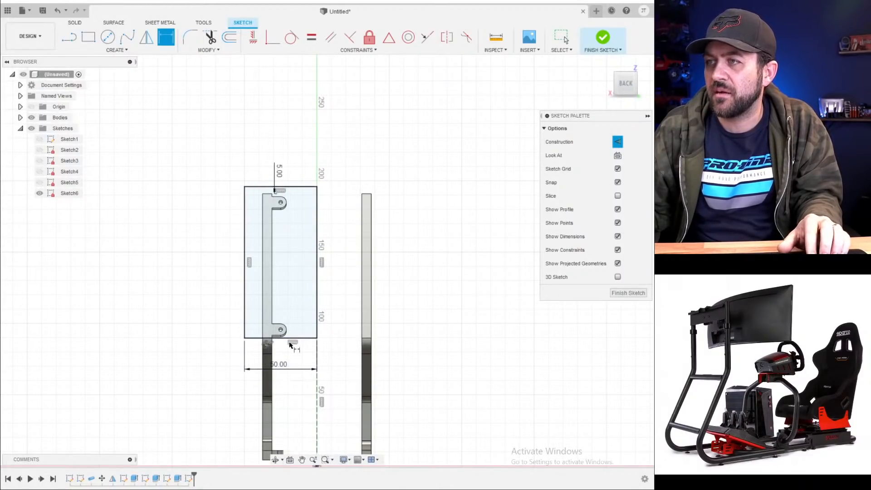
scroll(290, 345, "up", 2)
middle_click_drag(284, 353, 303, 349, "shift")
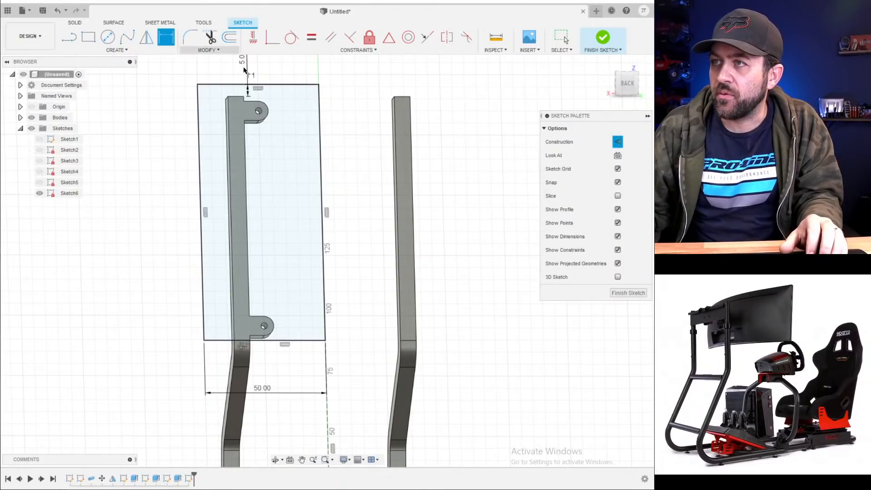
scroll(275, 136, "up", 2)
scroll(267, 132, "up", 3)
key("c")
left_click(261, 110)
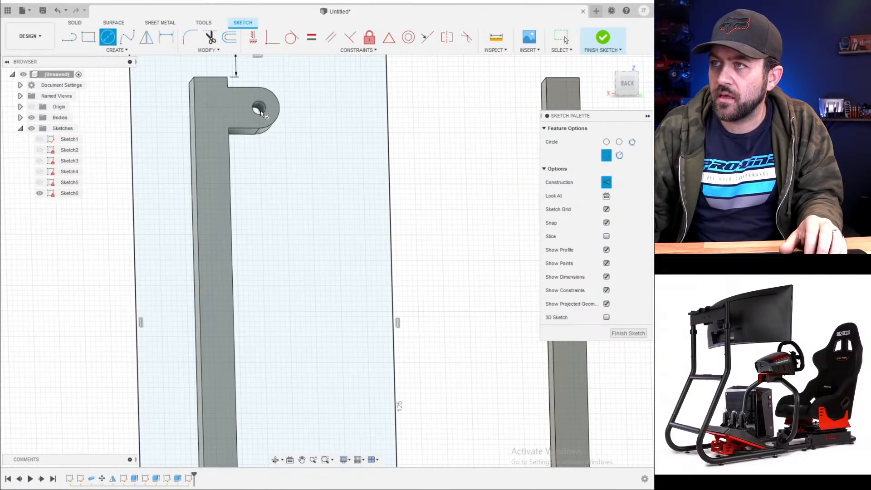
scroll(260, 111, "up", 2)
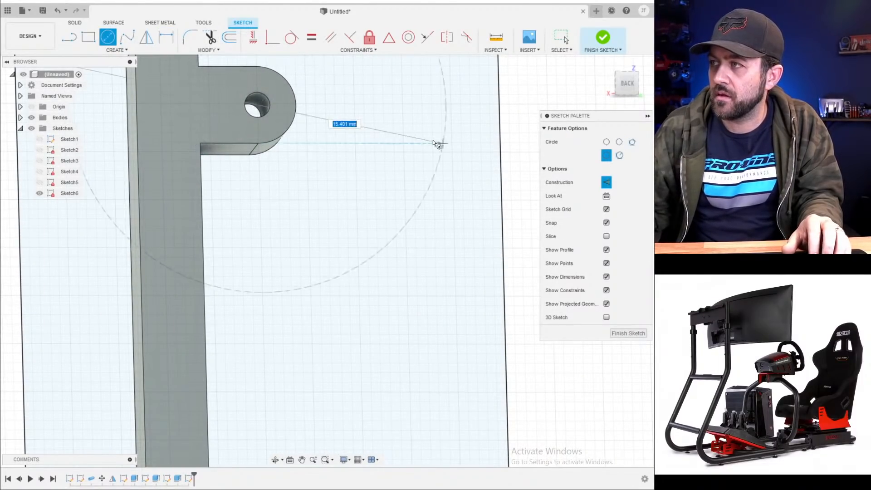
left_click(606, 182)
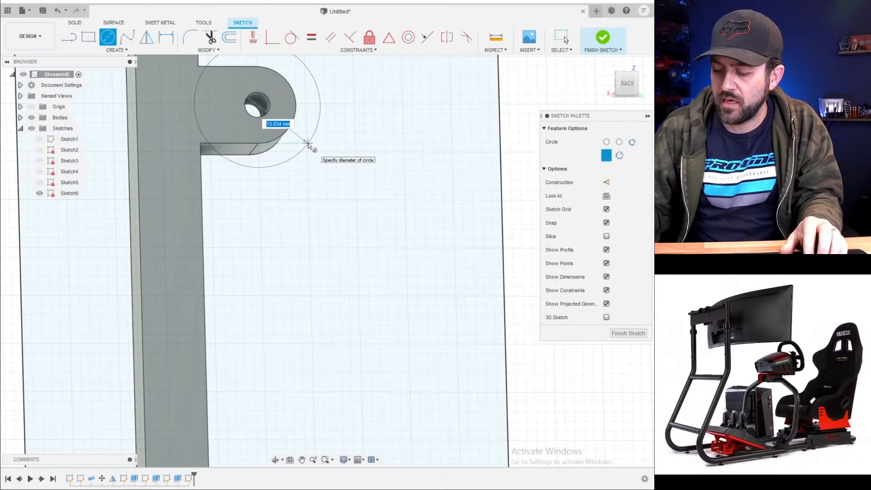
type("3.5")
key("Return")
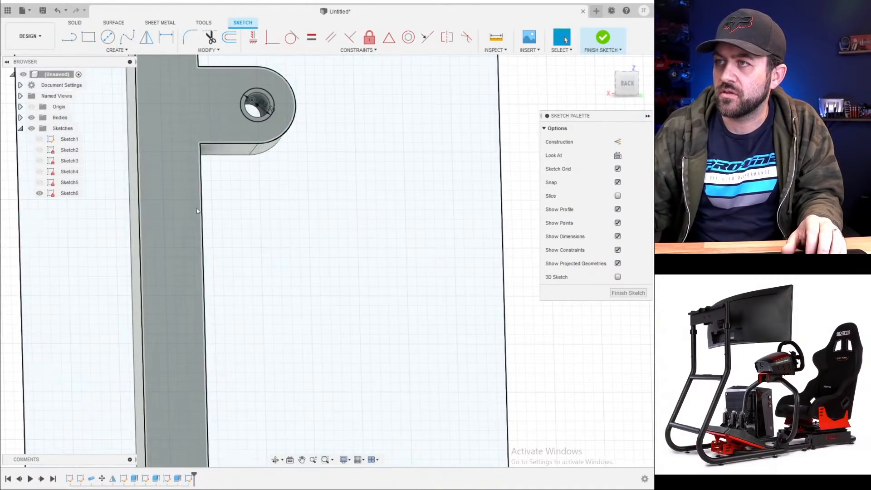
- Draw a 3.5 mm diameter circle centred on the lower boss's screw hole
scroll(184, 206, "down", 3)
middle_click_drag(216, 322, 222, 214)
scroll(215, 367, "down", 2)
middle_click_drag(226, 387, 201, 193)
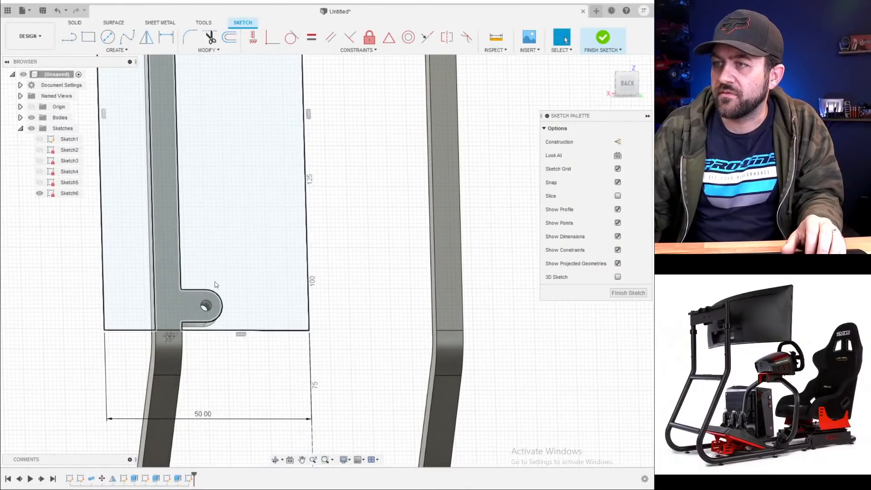
scroll(207, 306, "up", 5)
key("c")
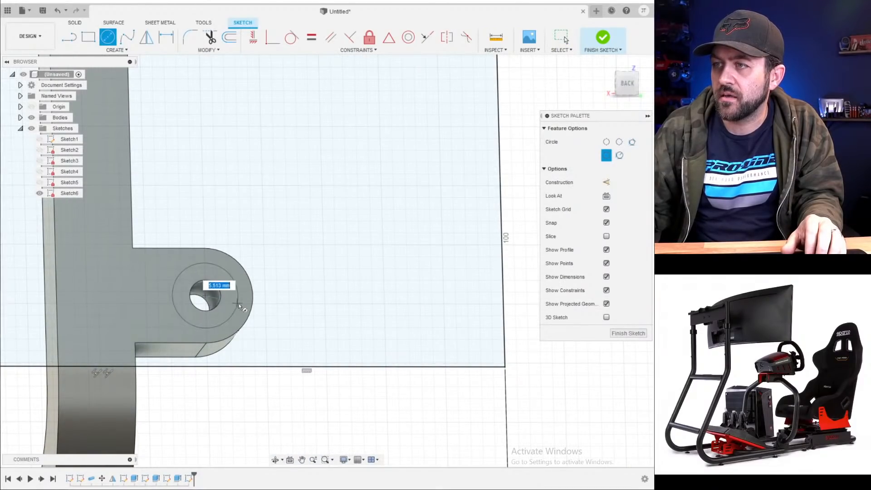
type("3.5")
key("Return")
scroll(231, 303, "down", 3)
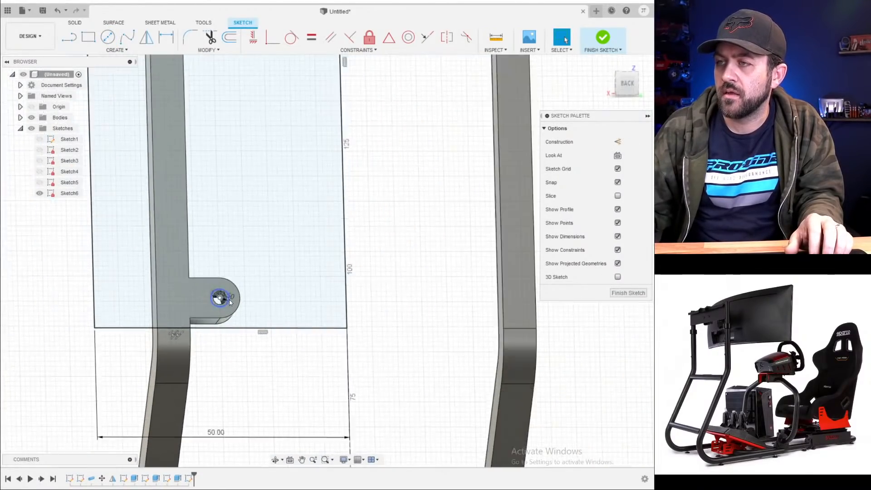
- Move the rectangle's lower edge below the edge where the upright begins to bend and set the distance between them to 5 mm
scroll(230, 300, "down", 2)
middle_click_drag(169, 275, 217, 327, "shift")
scroll(197, 305, "down", 4)
scroll(198, 306, "up", 1)
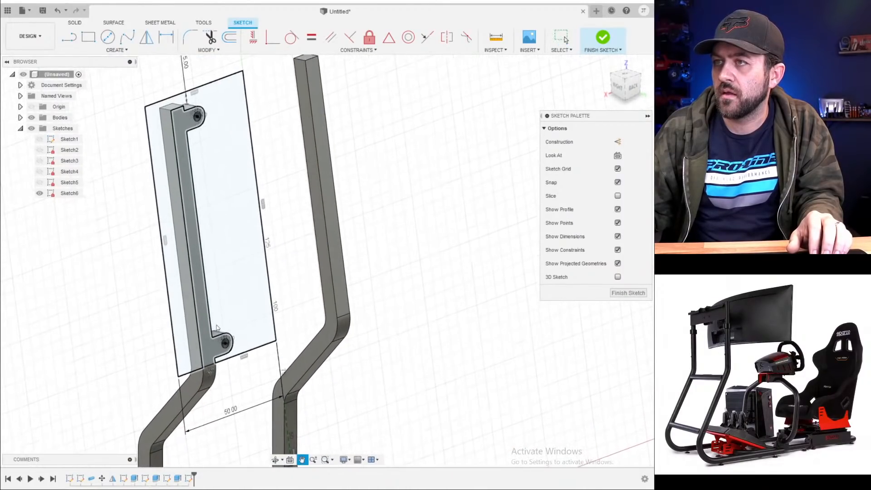
key("Escape")
scroll(218, 336, "up", 3)
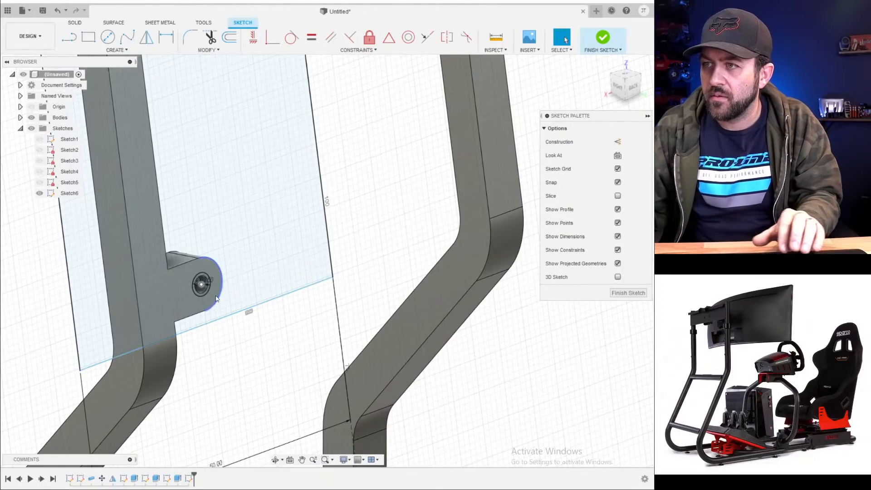
left_click_drag(210, 323, 218, 379)
key("d")
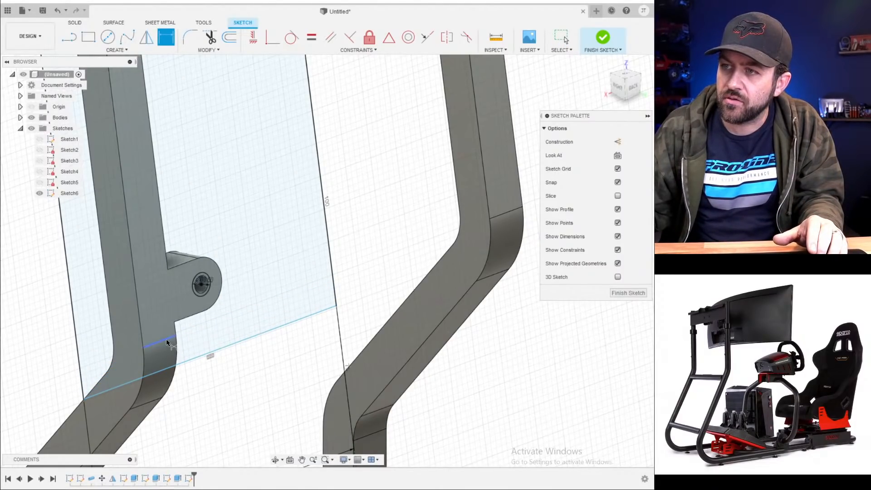
left_click(166, 343)
left_click(194, 360)
left_click(51, 388)
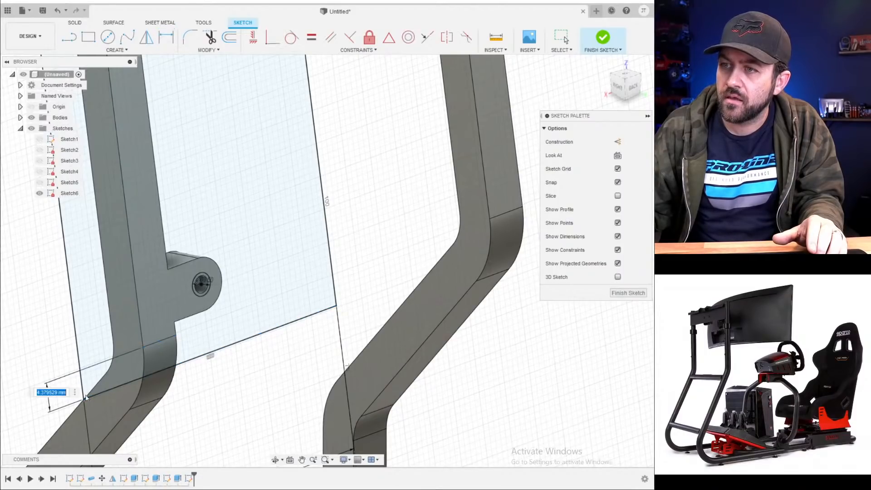
type("5")
key("Return")
scroll(302, 258, "down", 2)
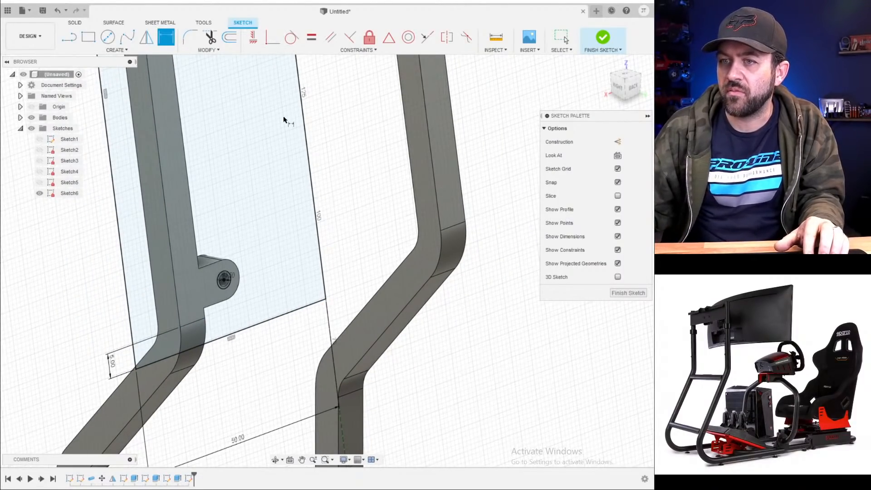
scroll(203, 267, "down", 3)
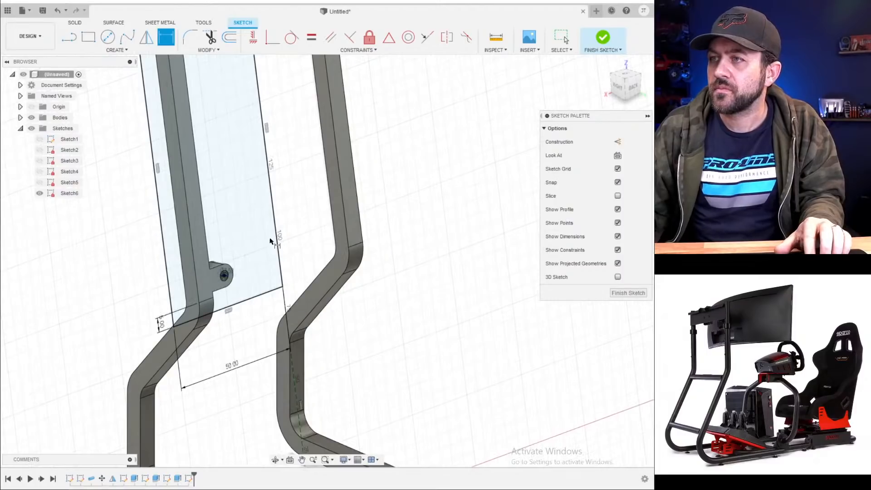
- Offset the rectangle's outline 5 mm inward
middle_click_drag(256, 192, 224, 197, "shift")
scroll(224, 199, "down", 3)
scroll(236, 240, "up", 5)
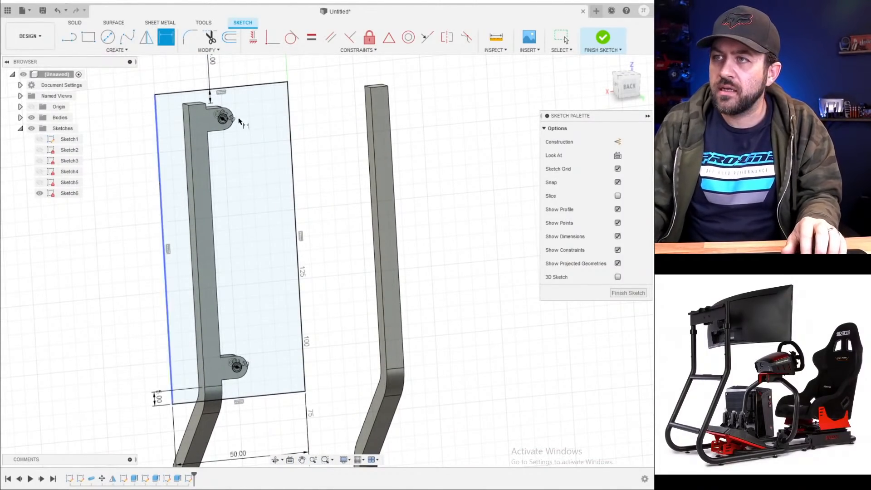
left_click(223, 36)
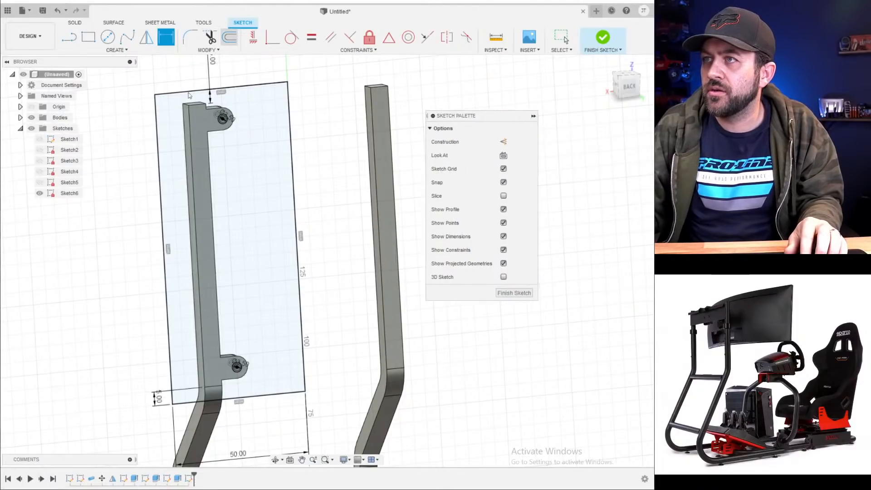
left_click(160, 143)
left_click_drag(169, 150, 173, 151)
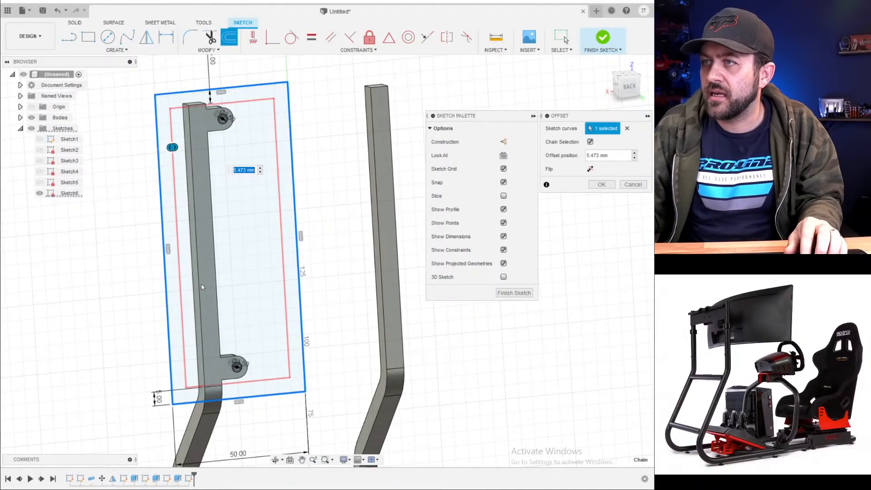
key("Return")
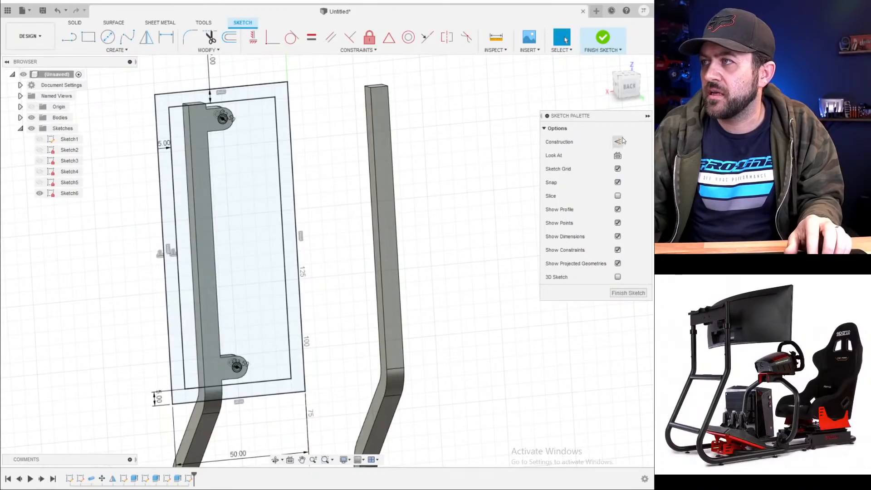
- Offset the outline of the upright's back face, including both bosses, 5 mm outward
left_click(630, 88)
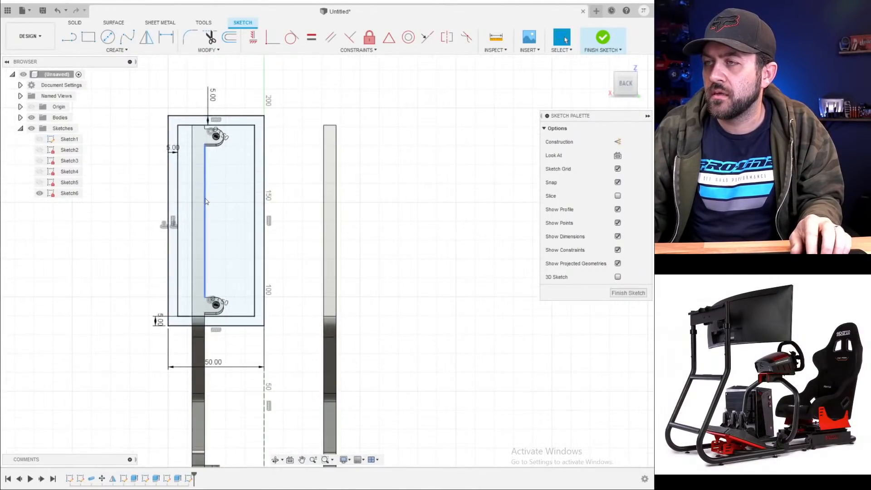
scroll(205, 198, "up", 3)
middle_click_drag(205, 198, 216, 198, "shift")
scroll(240, 186, "down", 3)
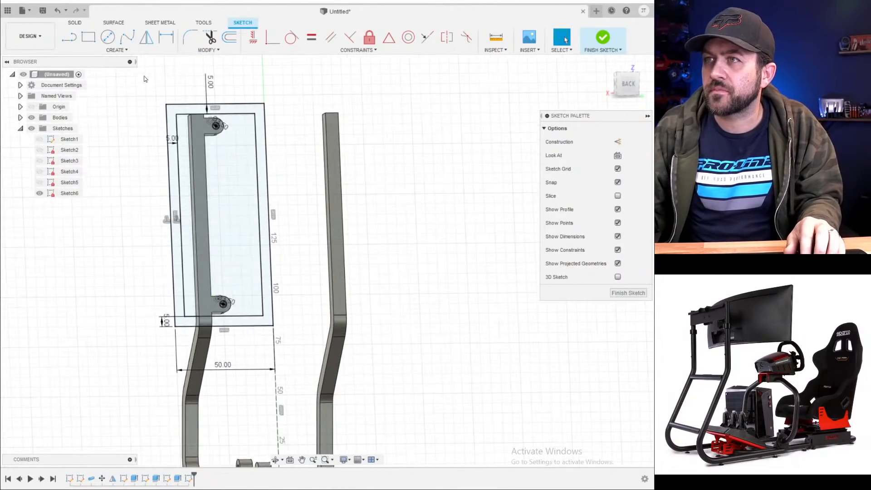
left_click(230, 38)
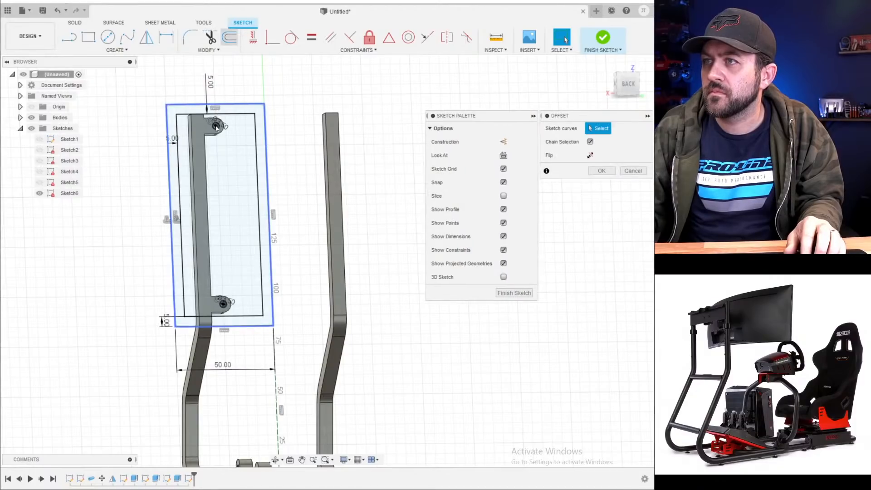
left_click(207, 157)
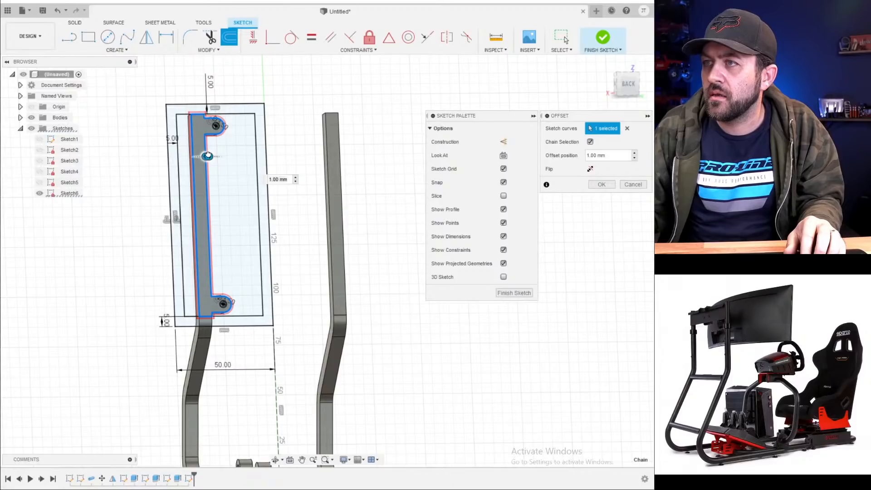
left_click_drag(208, 157, 220, 156)
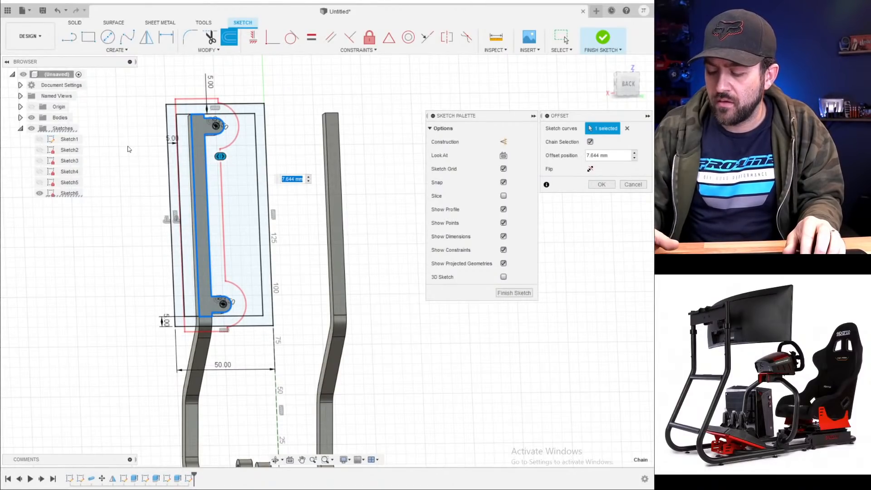
key("Return")
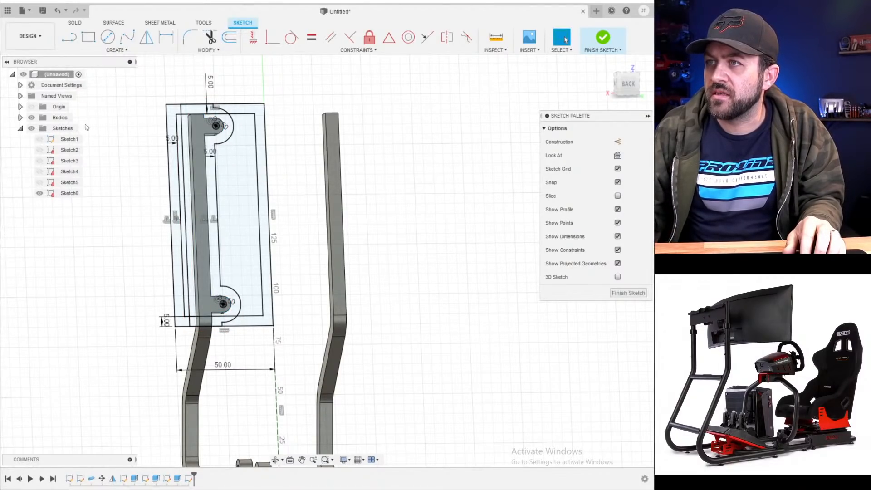
- Draw a V-shaped construction line from the rectangle's upper-left corner to its right edge's midpoint and back to its lower-left corner
scroll(223, 129, "up", 3)
scroll(192, 168, "down", 4)
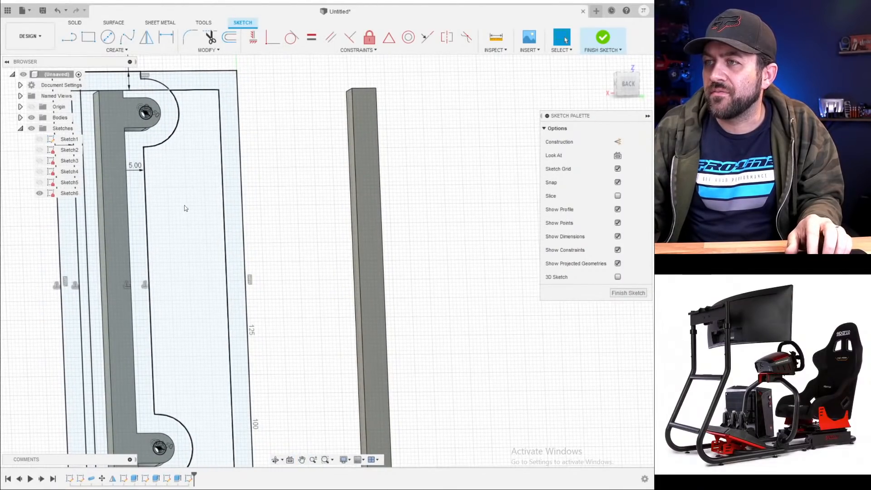
scroll(192, 244, "up", 4)
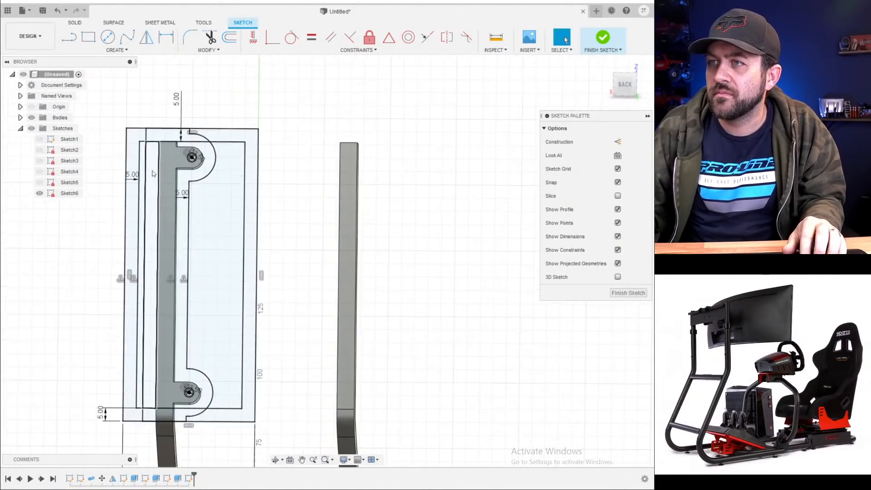
scroll(156, 205, "down", 2)
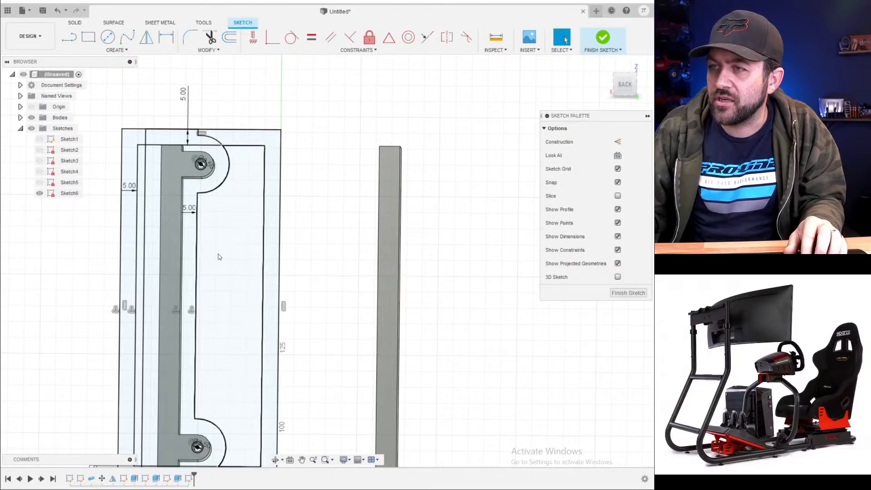
key("l")
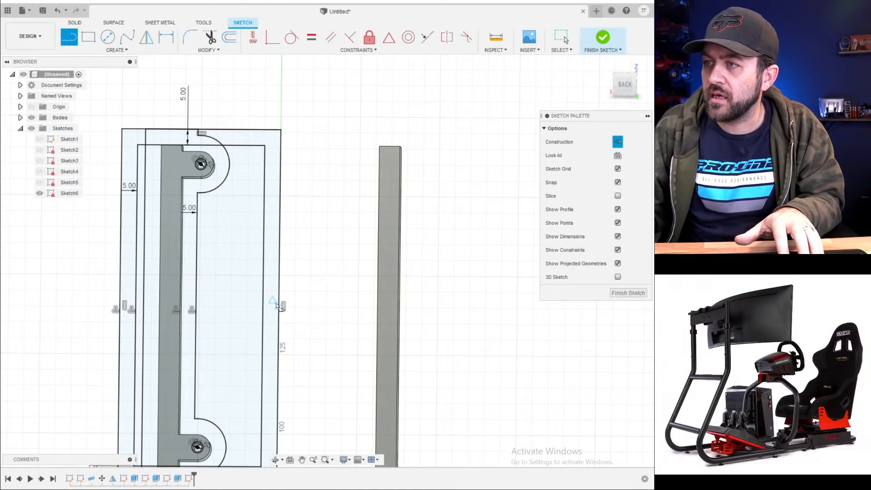
left_click(277, 305)
left_click(122, 130)
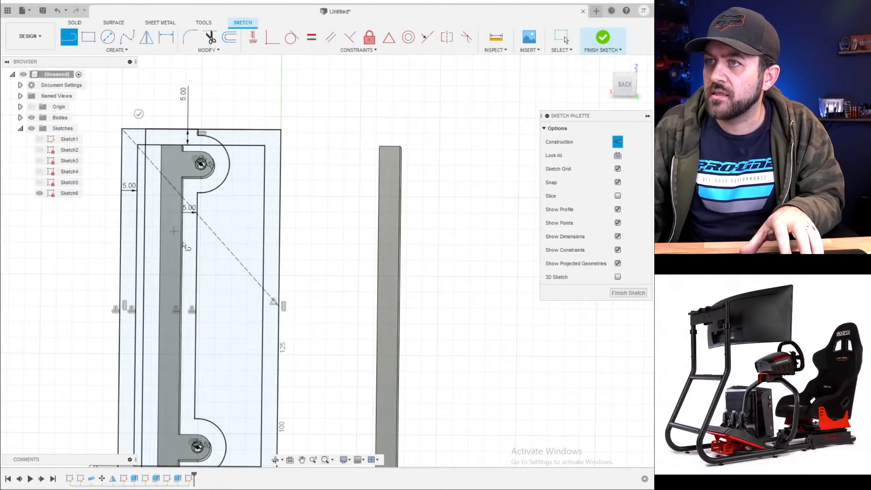
left_click(277, 305)
middle_click_drag(214, 353, 269, 253)
left_click(177, 380)
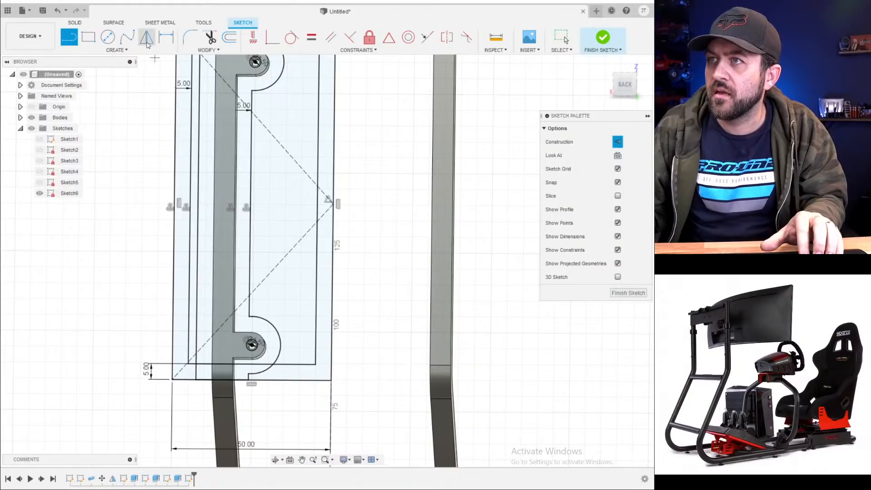
- Offset the V-shaped construction line 2.5 mm outward, past the rectangle's right edge, as normal solid lines
left_click(229, 38)
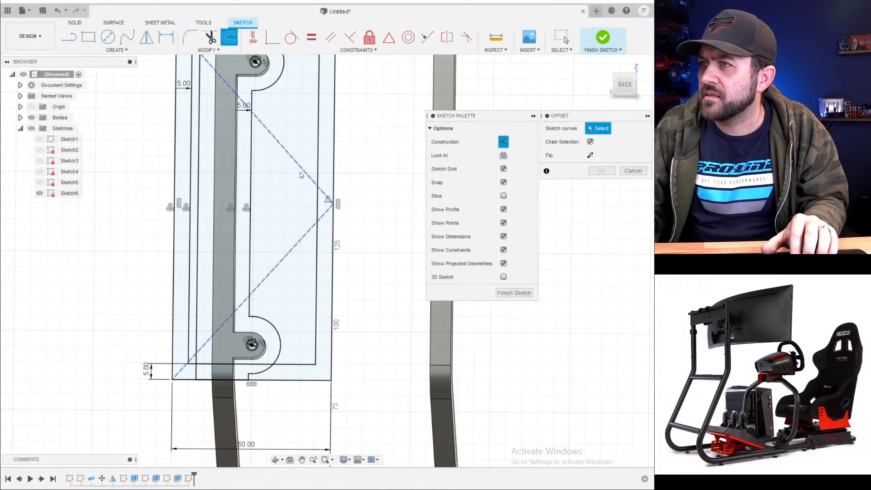
left_click(324, 191)
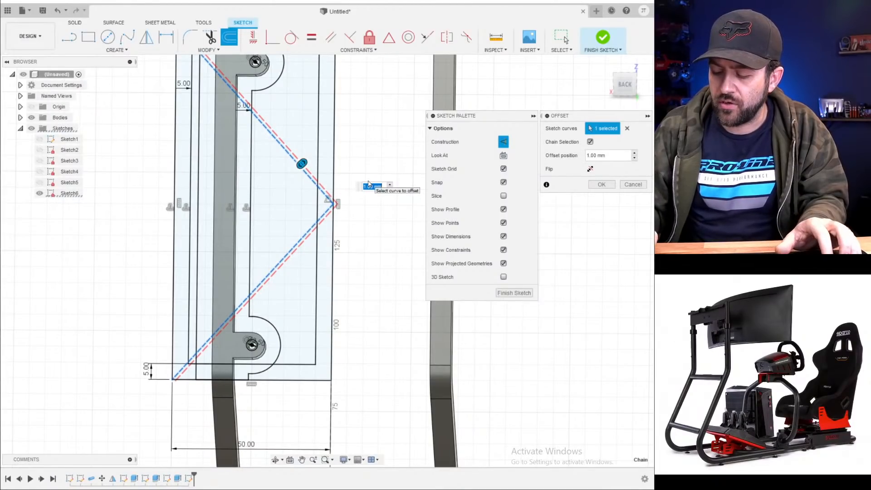
type("2.5")
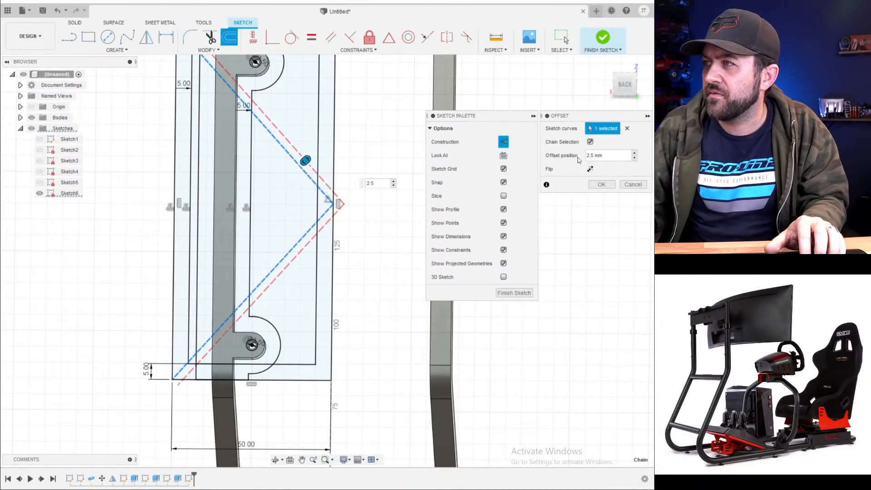
left_click(504, 141)
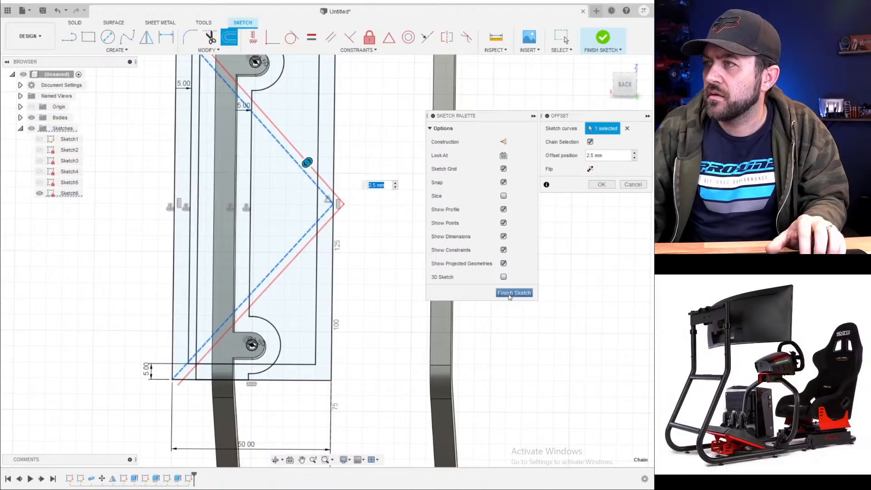
left_click(601, 185)
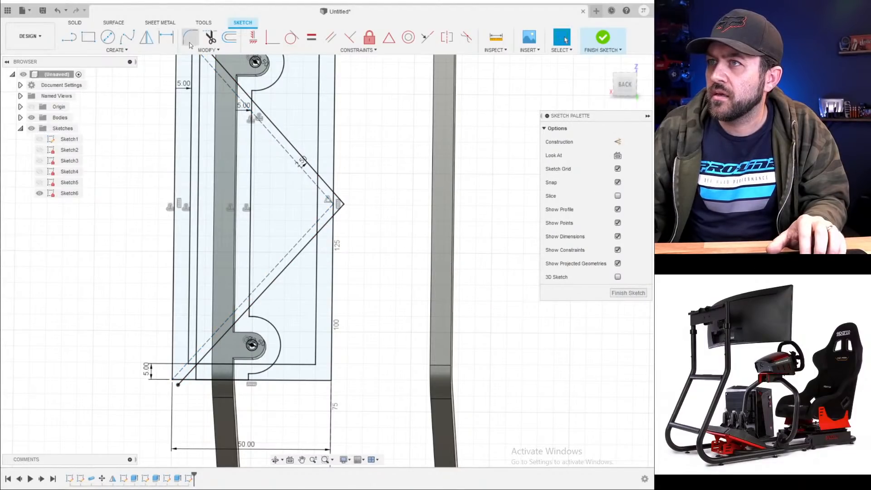
- Offset the V-shaped construction line 2.5 mm to its inner side, using an offset position of -2.5 mm
left_click(229, 37)
left_click(289, 155)
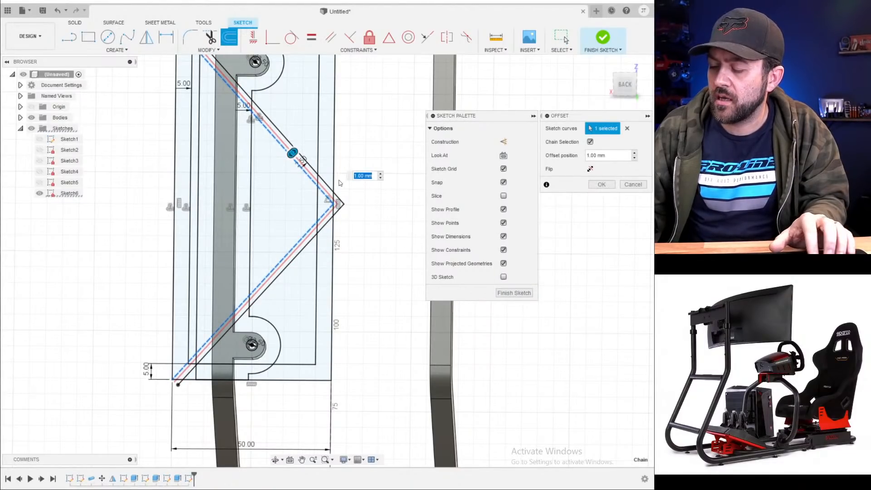
type("-2.5")
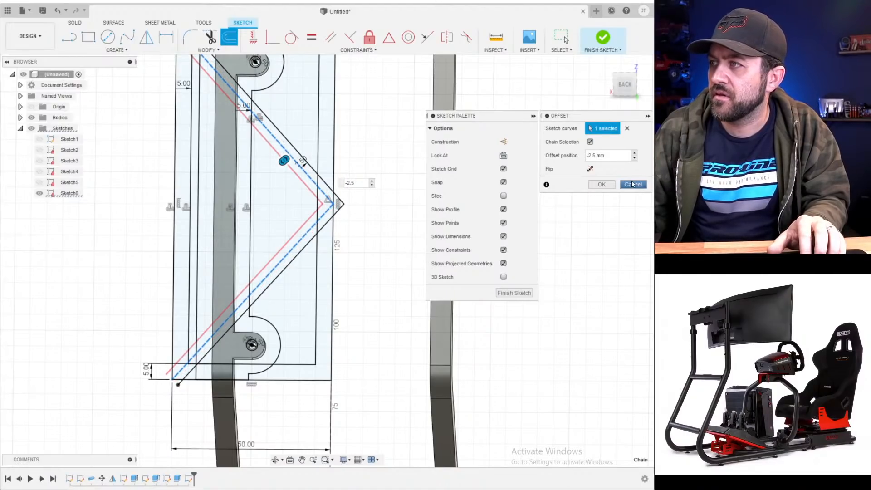
left_click(601, 184)
- Finish the sketch and start an extrusion with the profiles of the panel's left and upper border strips
scroll(396, 207, "down", 3)
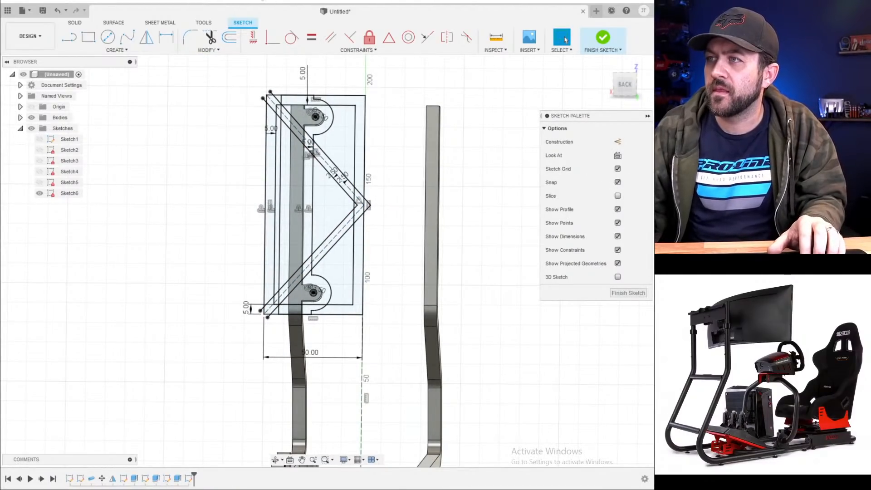
left_click(602, 38)
key("q")
scroll(320, 122, "up", 5)
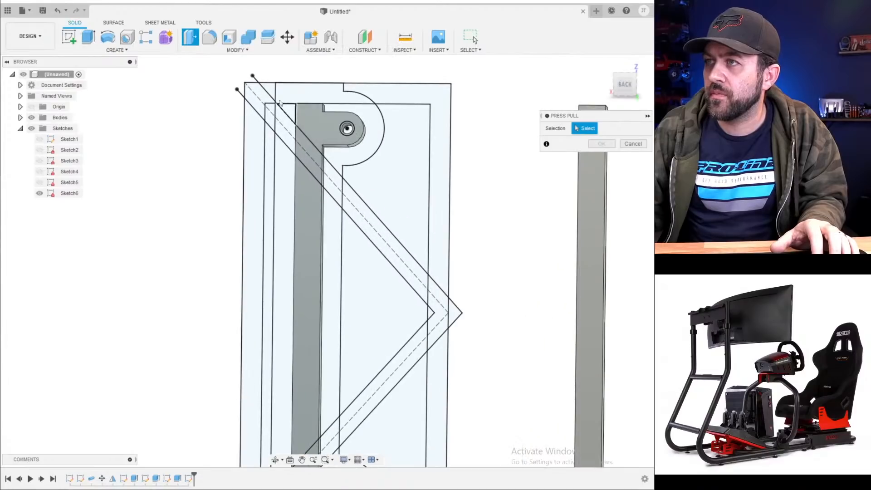
left_click(271, 90)
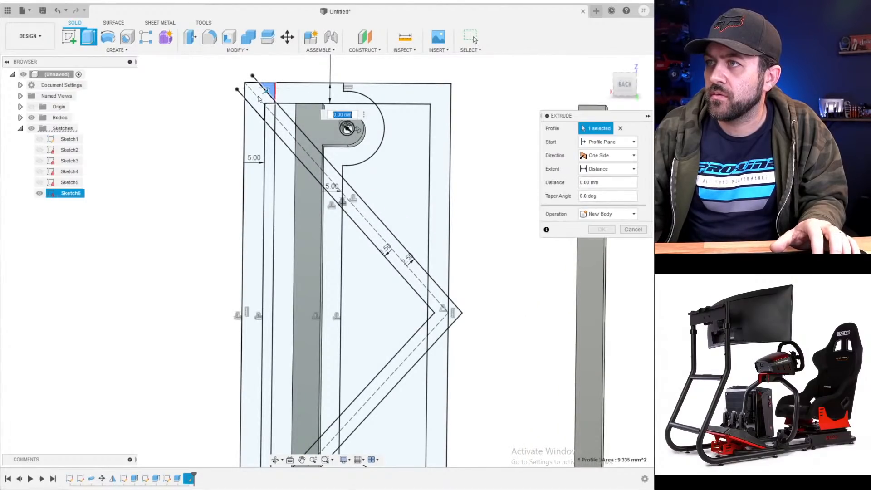
left_click(255, 118)
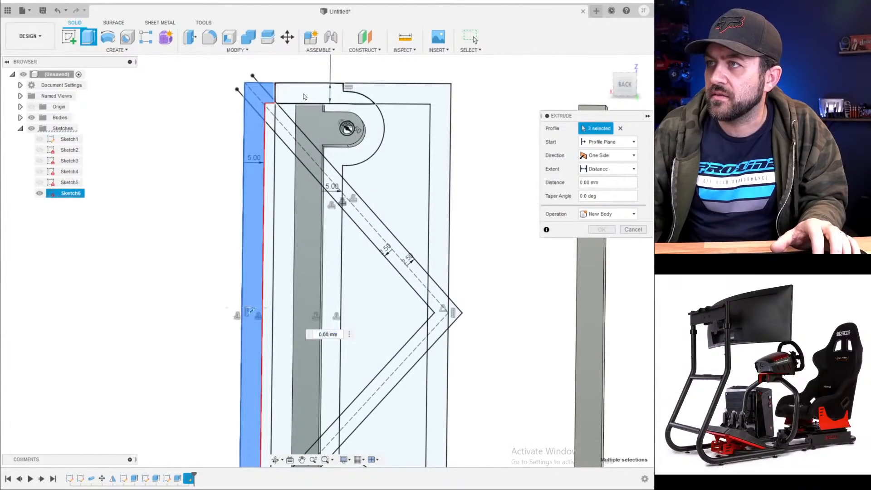
left_click(404, 93)
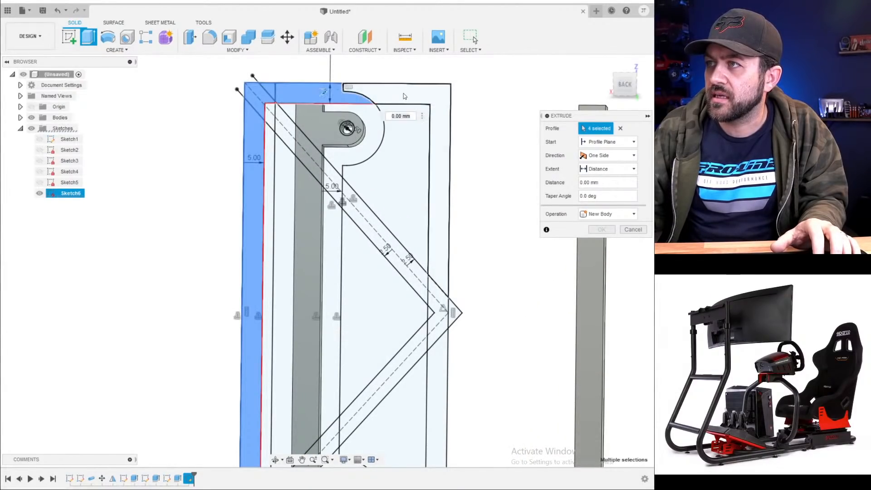
- Add the right border strip, the upper and lower diagonal brace profiles and the small triangle at their inner corner to the extrusion
left_click(444, 299)
left_click(398, 254)
scroll(424, 313, "up", 3)
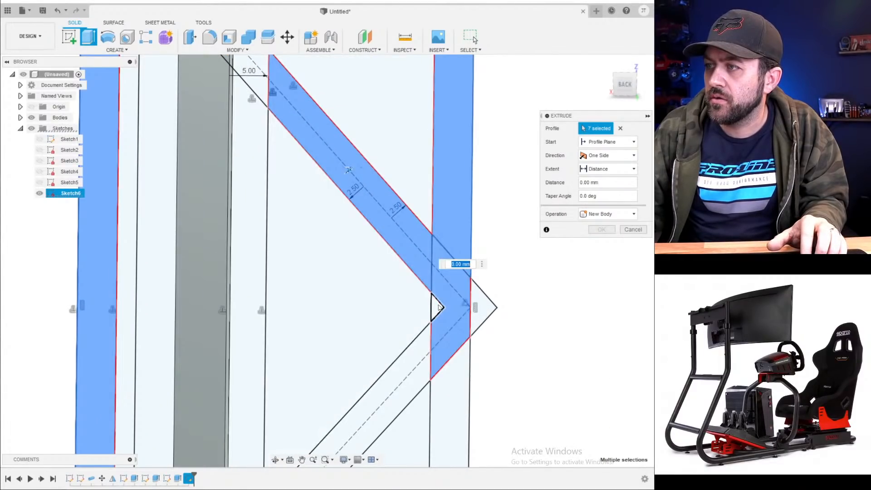
left_click(438, 309)
left_click(417, 341)
scroll(432, 386, "down", 3)
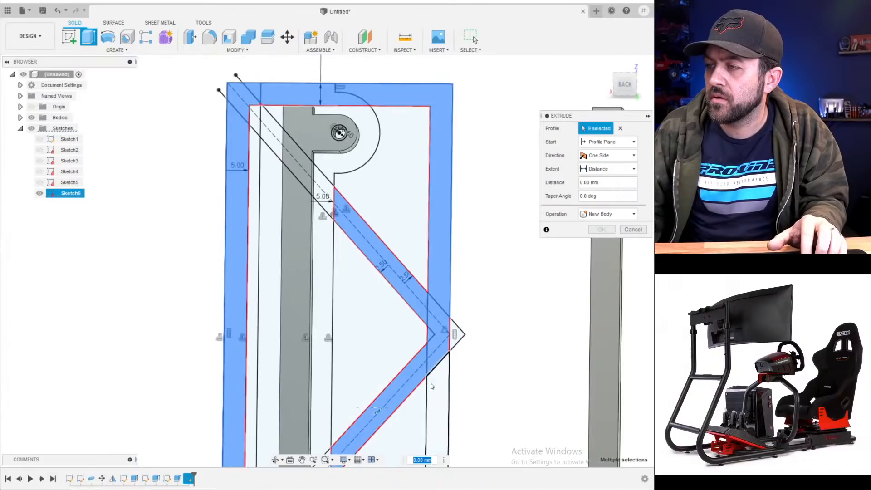
- Add the profiles of the panel's lower border strip, including its lower-left corner, to the extrusion
middle_click_drag(431, 386, 395, 199)
left_click(296, 379)
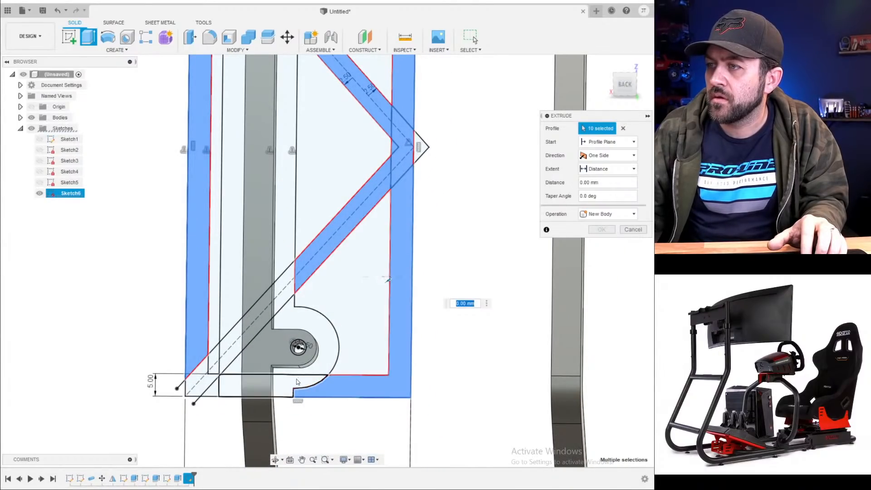
left_click(284, 386)
left_click(214, 394)
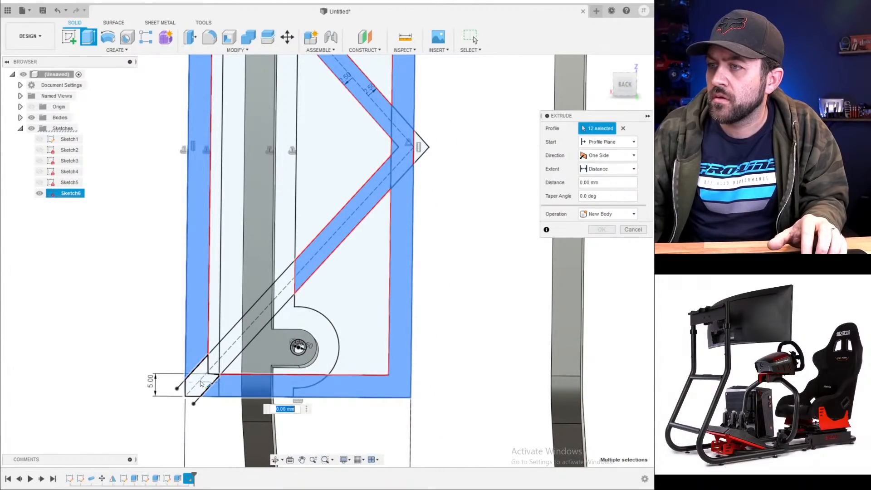
left_click(201, 384)
- Add the strip profiles between the upright's left edge and its offset outline, including where the upper brace crosses, to the extrusion
scroll(231, 372, "down", 2)
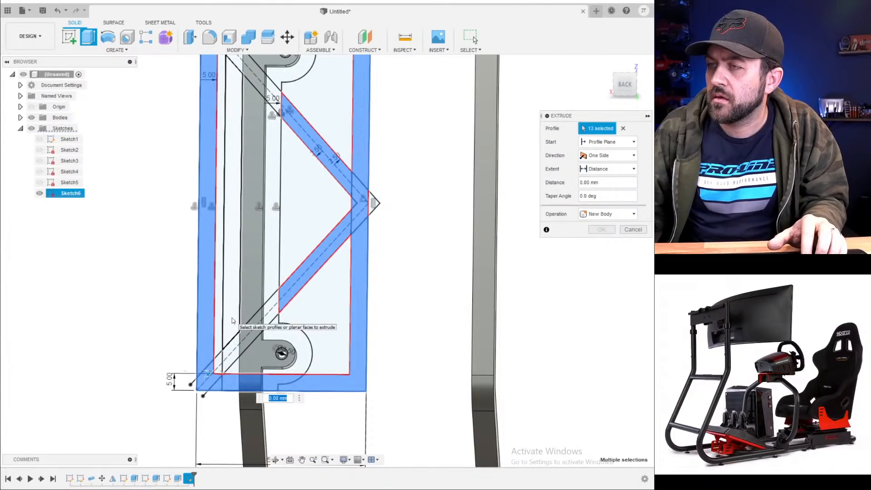
middle_click_drag(247, 256, 272, 352)
scroll(260, 142, "up", 3)
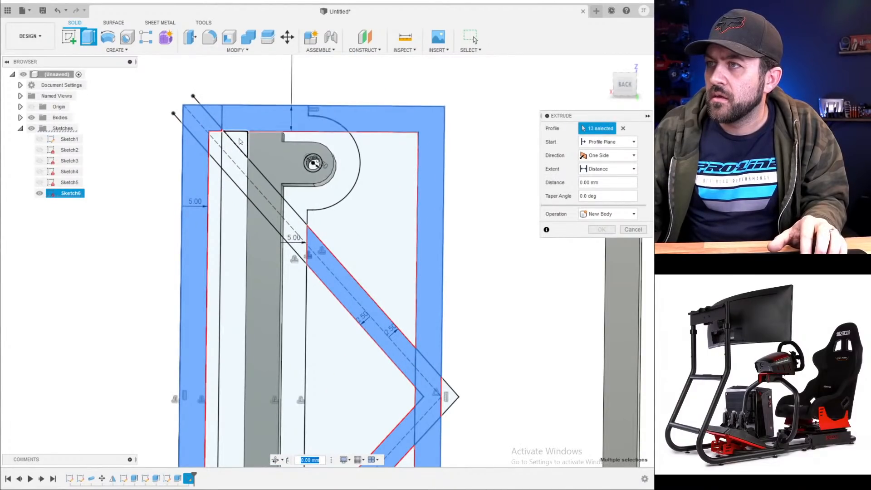
left_click(240, 141)
left_click(237, 155)
left_click(239, 214)
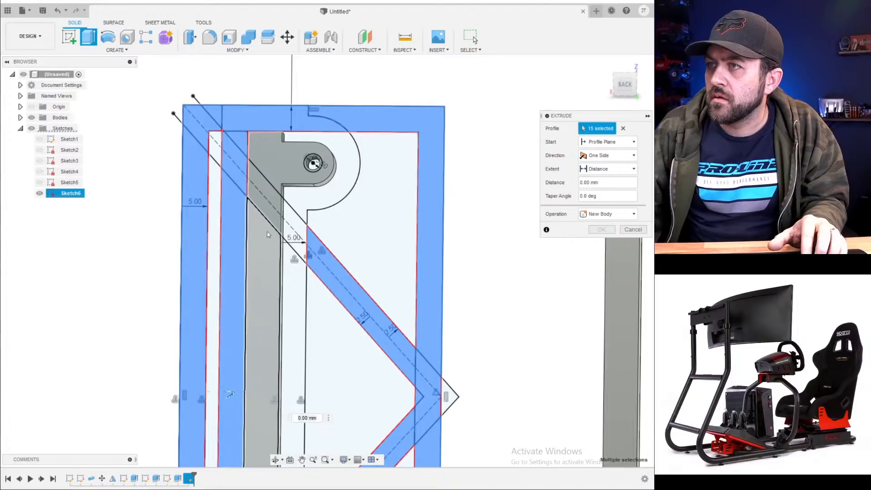
- Add the regions over the upright bar, the upper tab and its surrounding arc, and the adjoining narrow strip to the extrusion profile
left_click(268, 235)
left_click(261, 194)
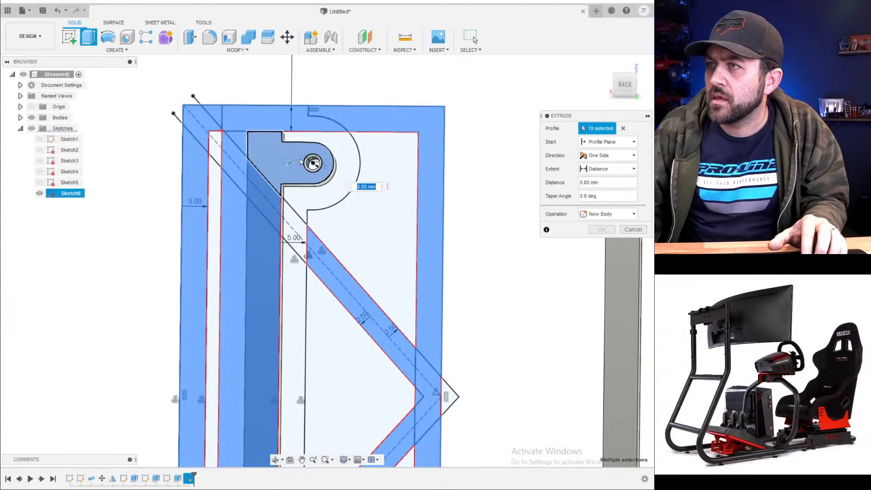
left_click(273, 168)
left_click(317, 166)
scroll(313, 177, "down", 3)
left_click(313, 260)
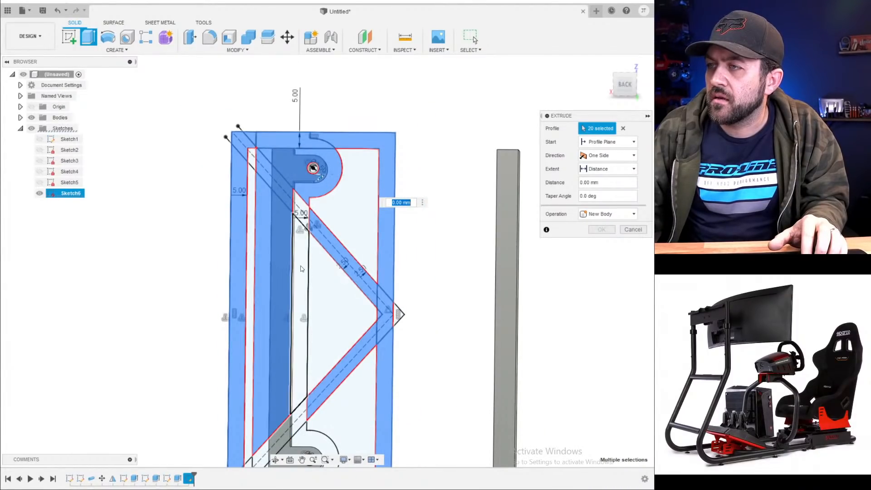
middle_click_drag(299, 201, 308, 91)
left_click(308, 90)
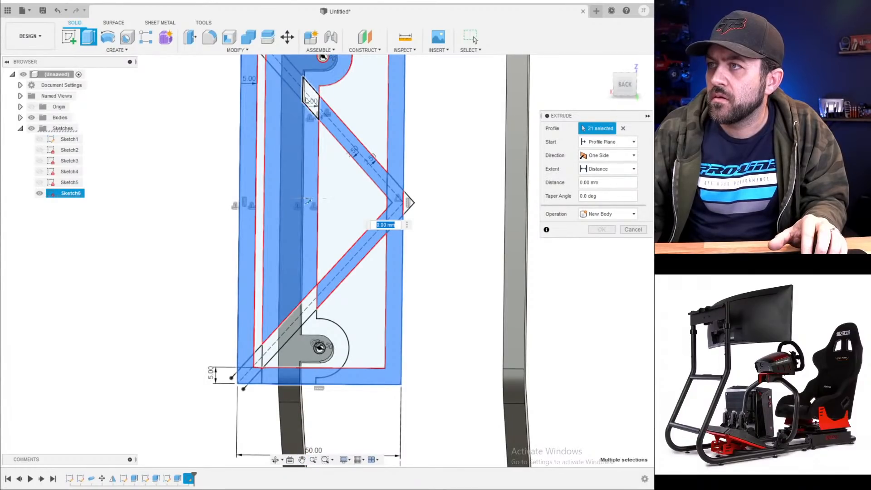
- Add the lower tab, the rounded band around it and the adjoining lower brace regions to the extrusion profile
left_click(314, 311)
left_click(324, 328)
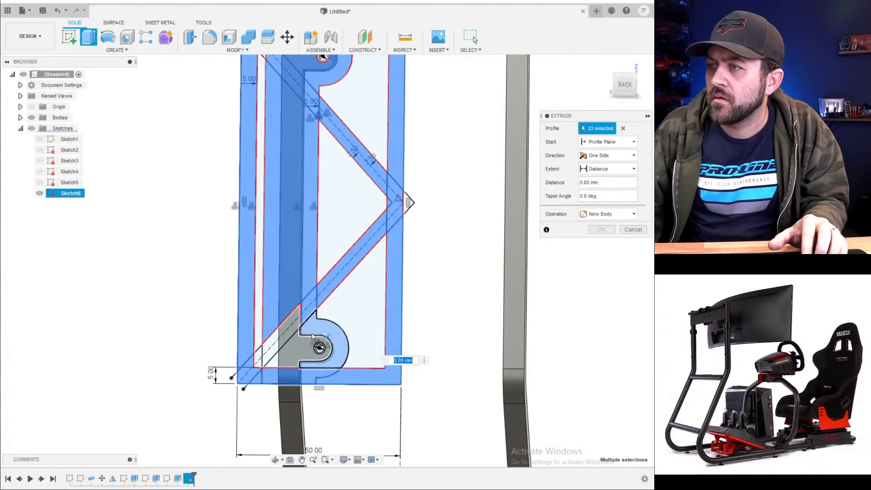
left_click(289, 361)
left_click(271, 348)
scroll(289, 370, "down", 3)
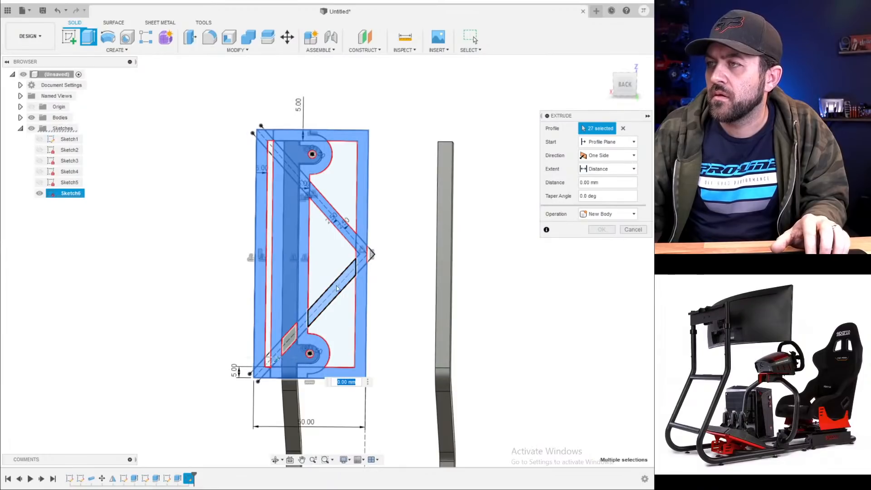
- Add the remaining brace regions near the plate's lower and upper outer corners and the gap above the lower tab to the profile
middle_click_drag(310, 271, 323, 275, "shift")
scroll(314, 340, "up", 4)
scroll(329, 339, "down", 3)
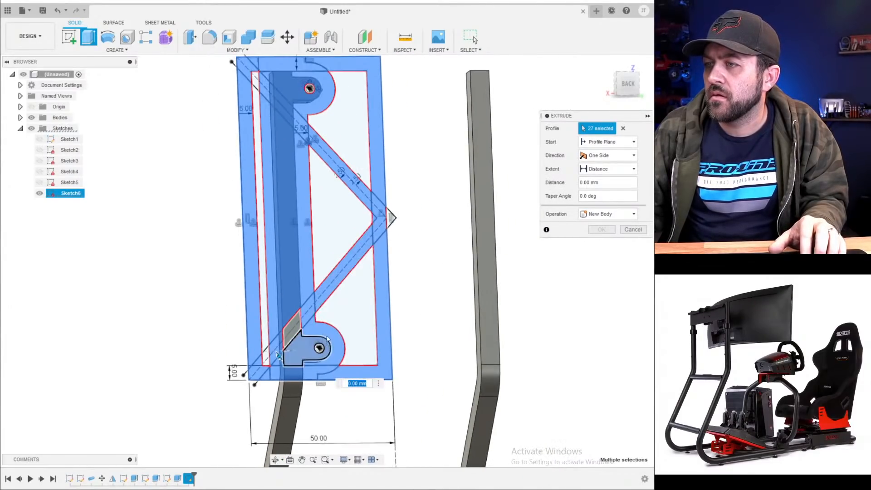
scroll(317, 375, "up", 4)
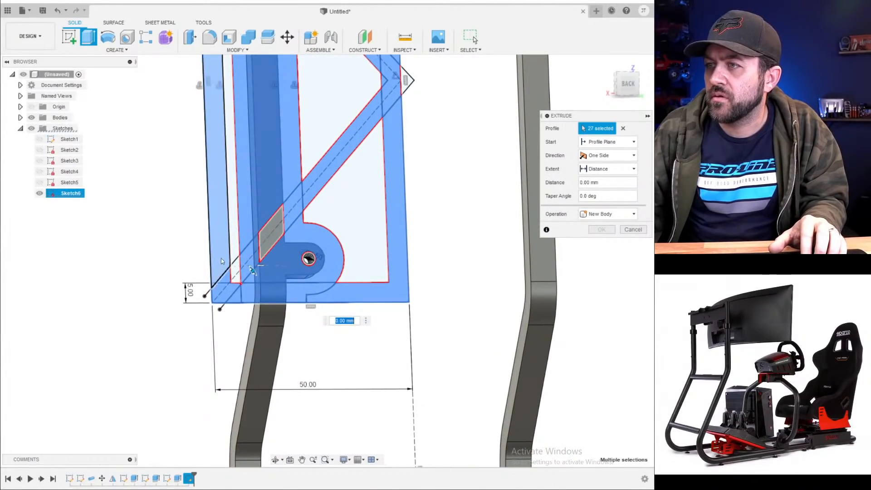
left_click(237, 274)
scroll(239, 294, "down", 2)
scroll(263, 194, "down", 2)
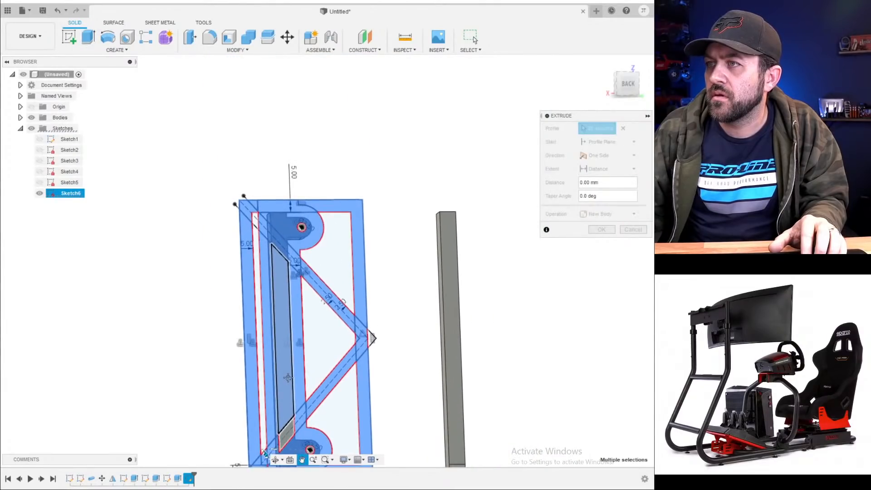
scroll(244, 217, "up", 4)
left_click(244, 217)
scroll(244, 217, "down", 2)
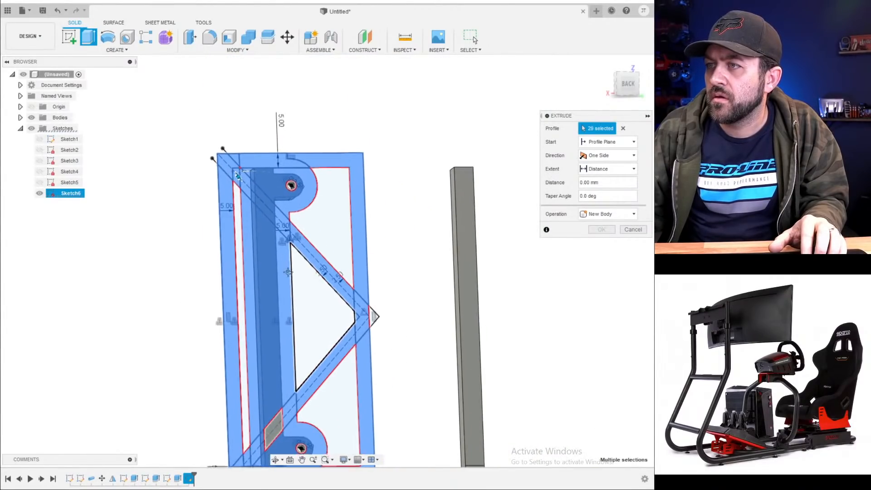
scroll(259, 299, "up", 4)
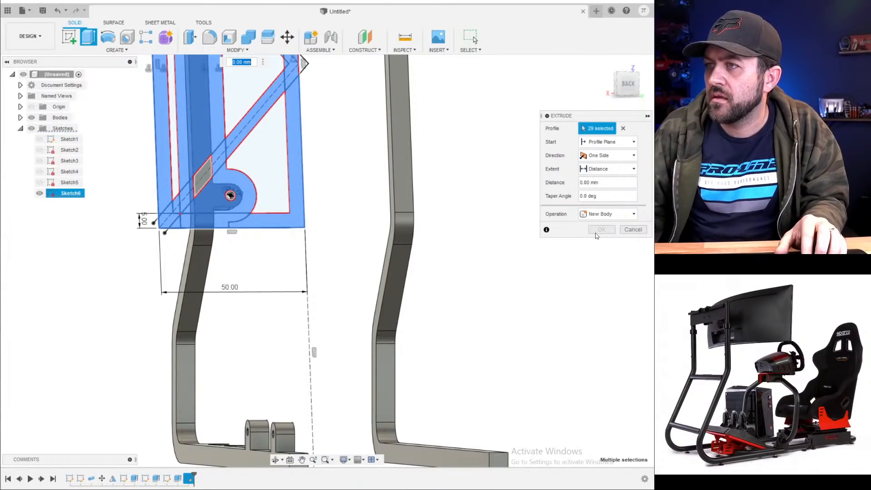
middle_click_drag(248, 264, 294, 290, "shift")
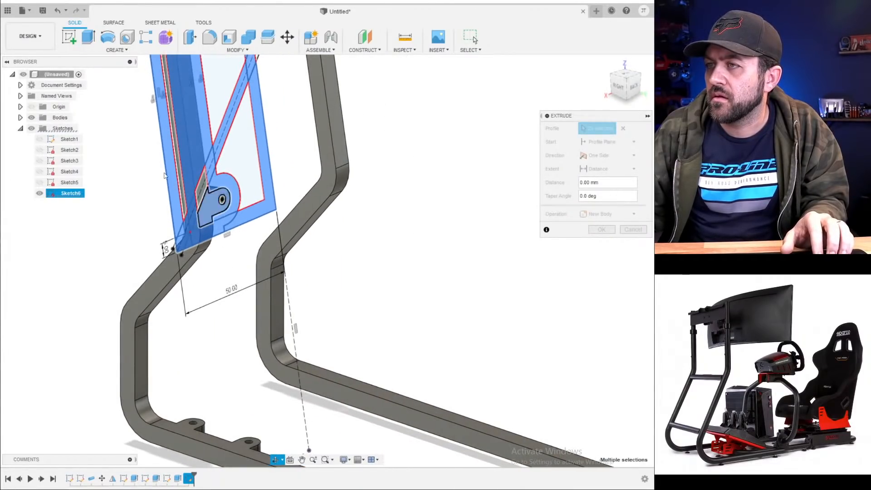
left_click(205, 190)
- Extrude the selected plate profile 4 mm as a new body
scroll(200, 197, "down", 2)
left_click_drag(208, 190, 223, 196)
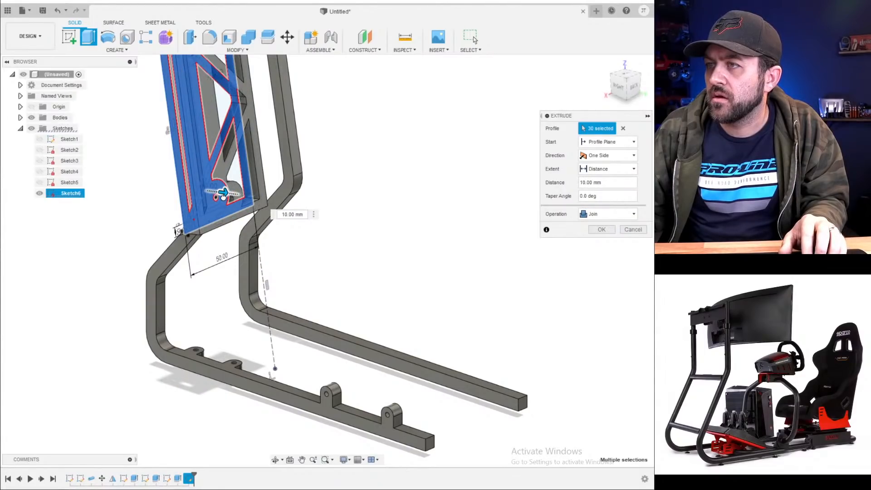
type("4")
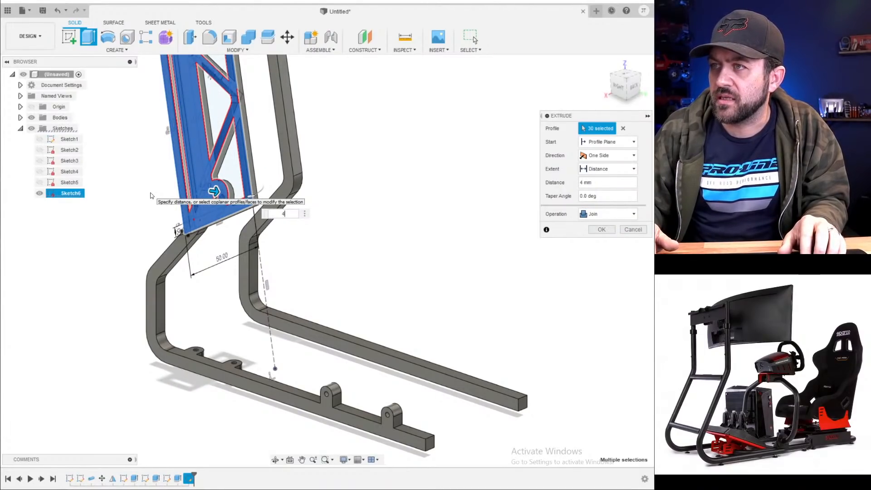
left_click(611, 211)
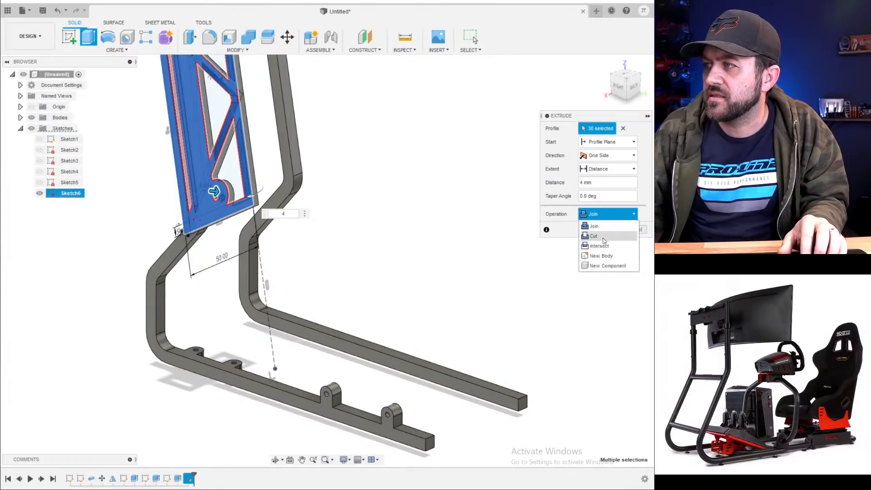
left_click(598, 256)
left_click(601, 230)
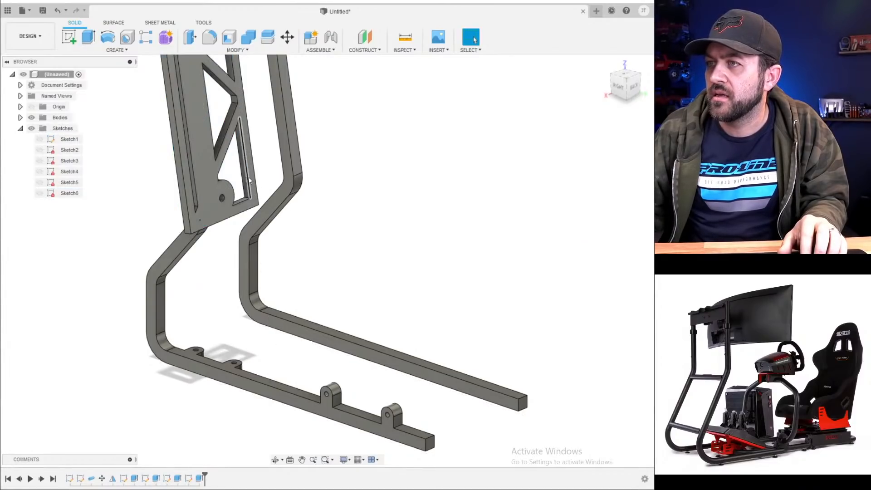
- Edit Sketch6 to set the plate's overall width to 55 mm, and finish the sketch
scroll(166, 286, "up", 4)
mouse_move(165, 285)
middle_mouse_down("shift")
mouse_move(164, 268)
mouse_move(208, 243)
mouse_move(220, 248)
middle_mouse_up("shift")
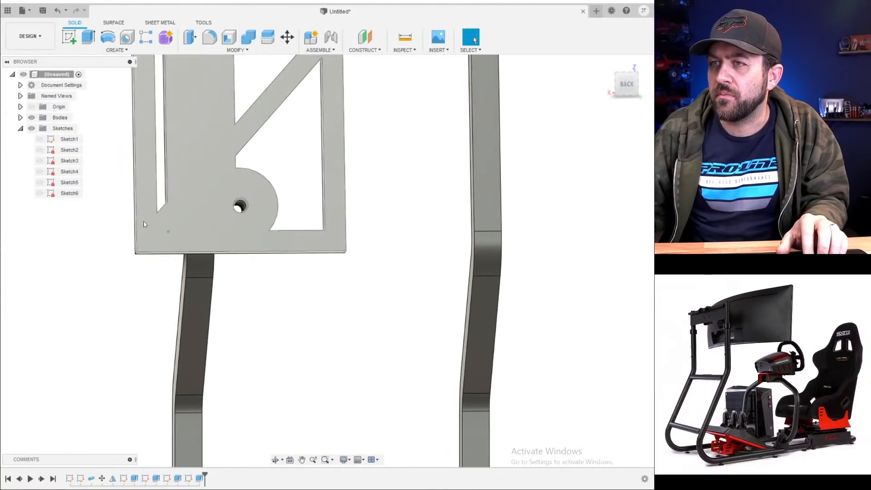
left_click(69, 193)
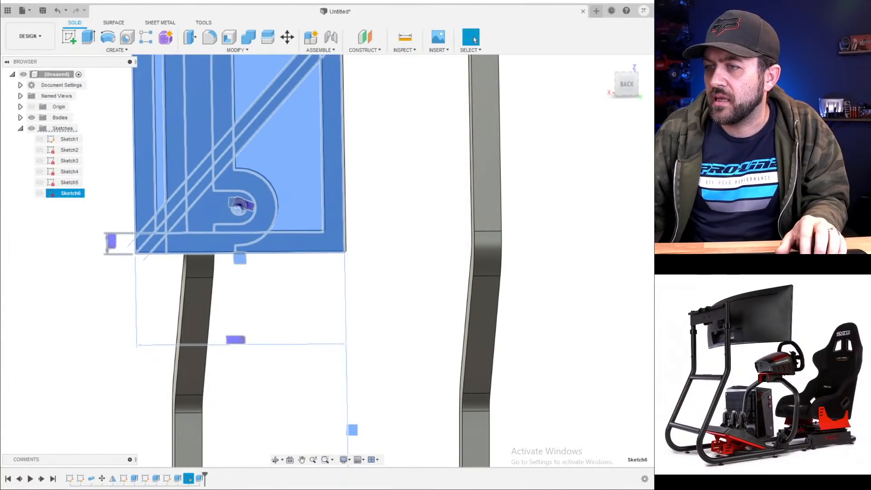
right_click(190, 479)
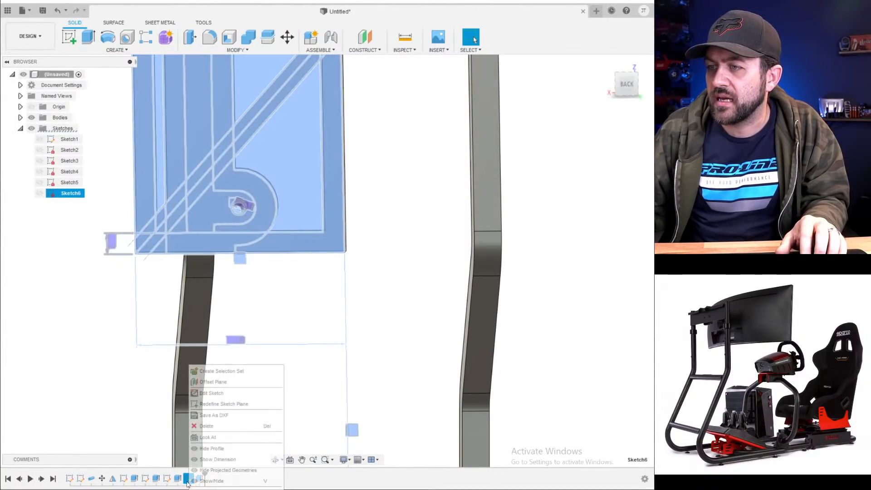
left_click(223, 367)
double_click(225, 356)
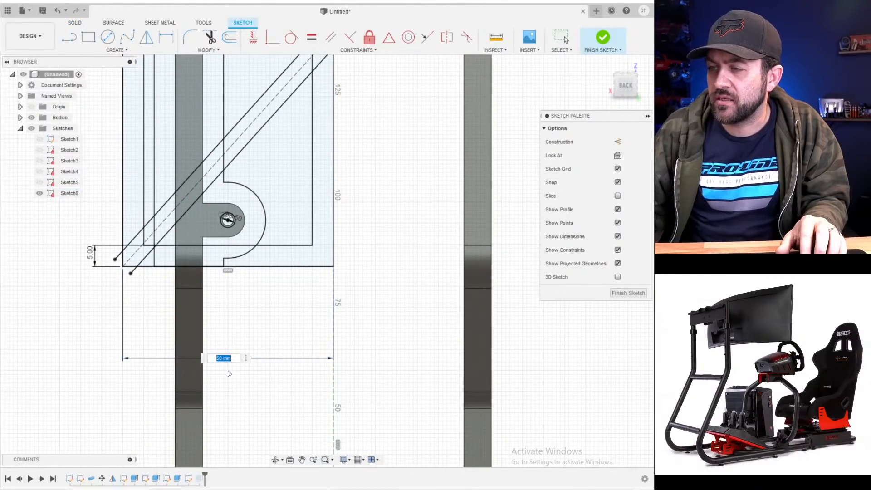
type("55")
key("Return")
scroll(233, 365, "down", 4)
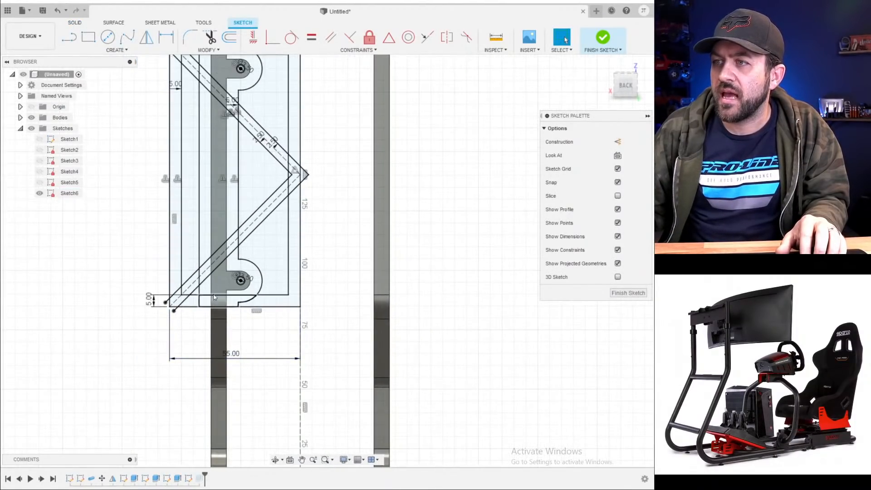
middle_click_drag(232, 290, 221, 353)
scroll(220, 157, "up", 2)
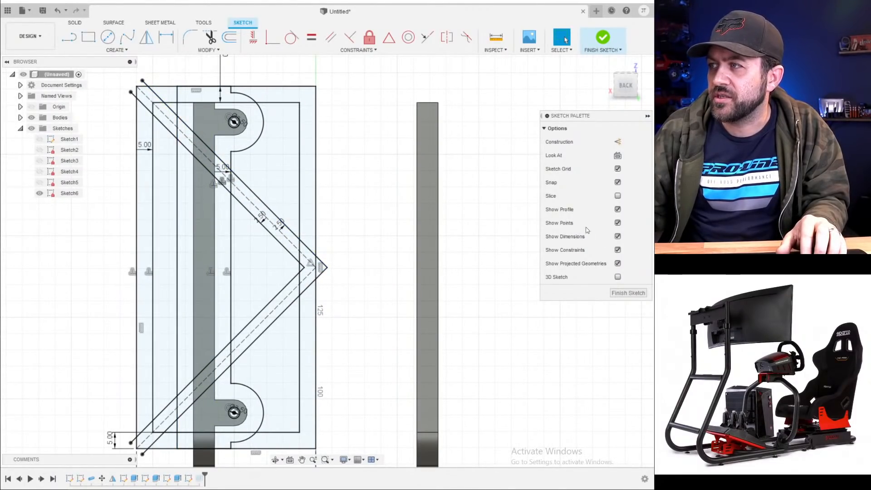
left_click(637, 293)
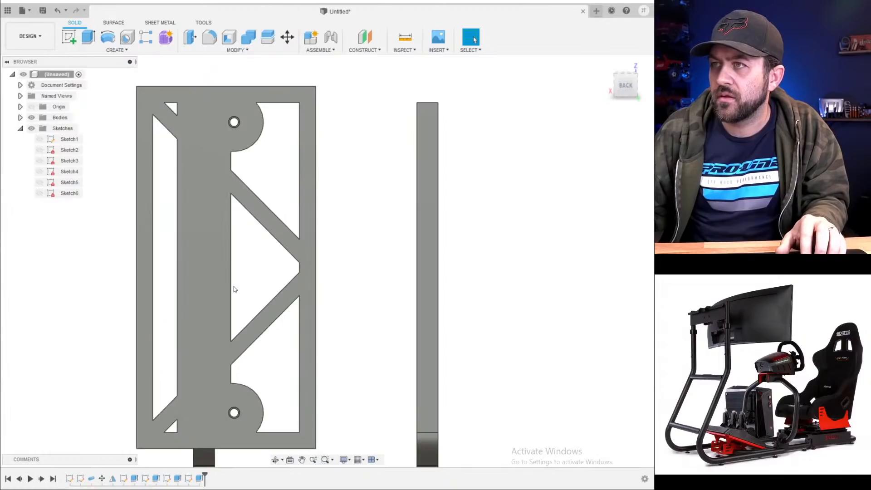
- Edit Sketch6 again to set the offset around the upright and its tabs to 2 mm, and finish the sketch
middle_click_drag(216, 358, 241, 365, "shift")
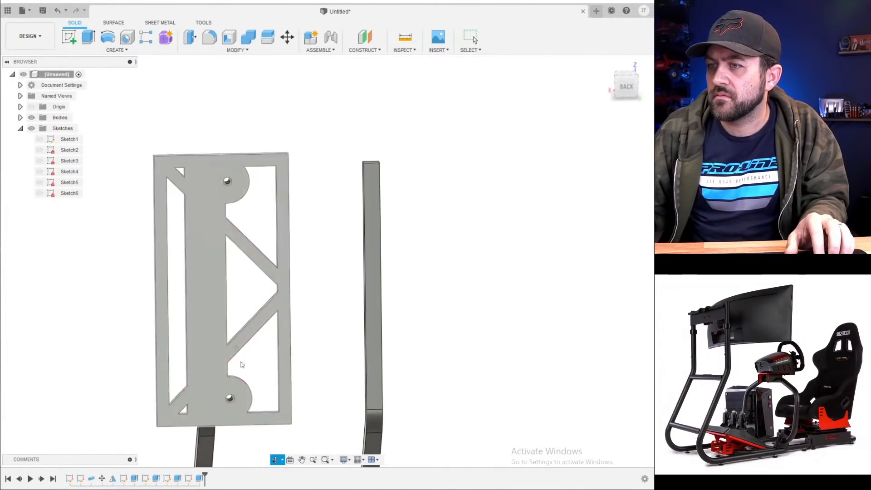
left_click(193, 479)
right_click(193, 479)
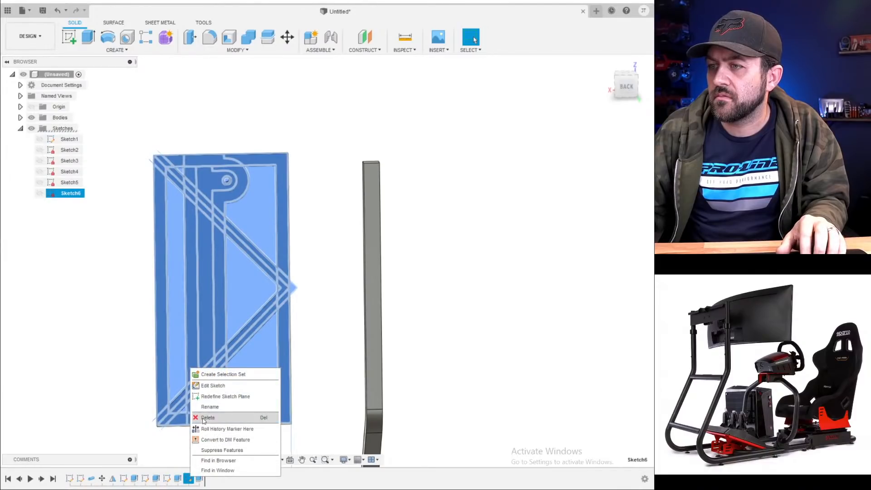
left_click(209, 385)
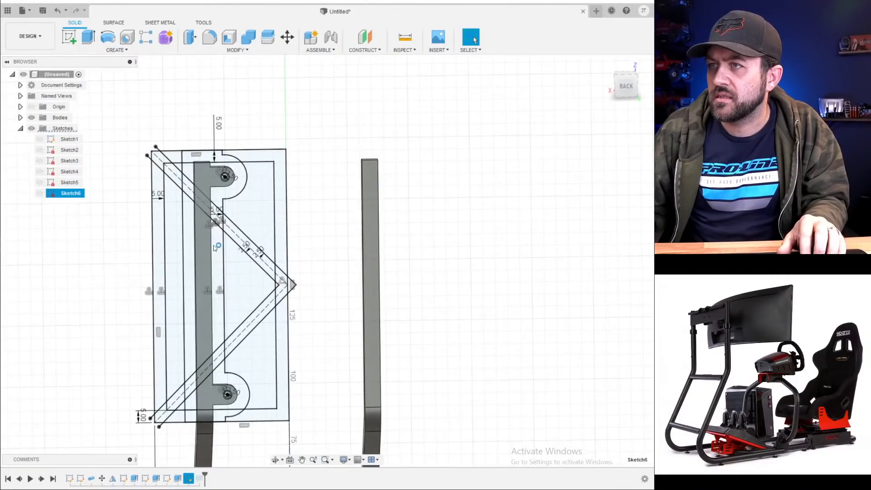
double_click(217, 116)
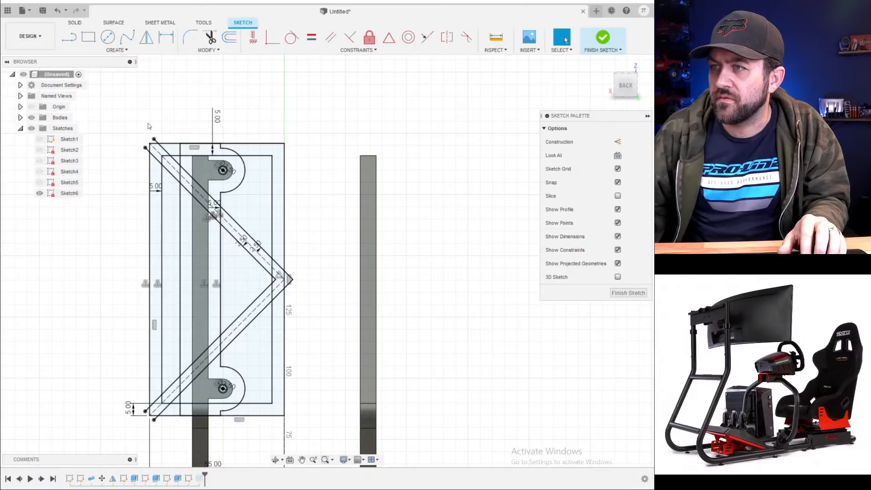
scroll(257, 352, "up", 2)
left_click(154, 263)
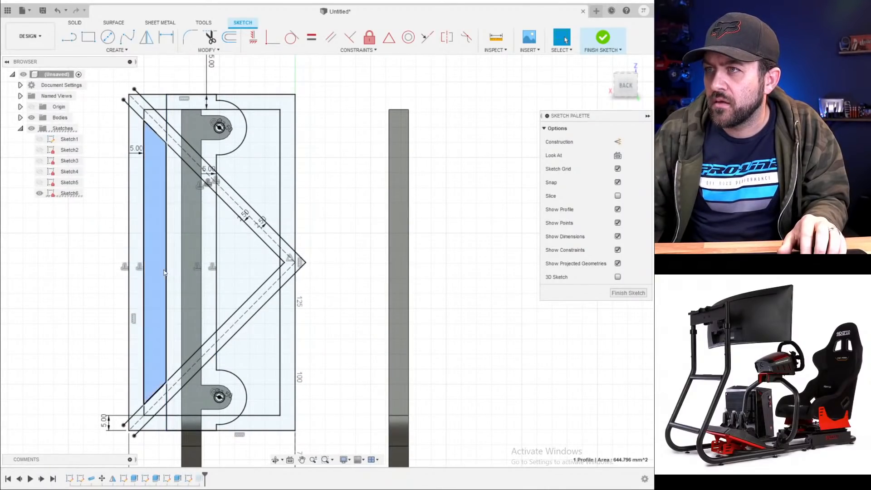
scroll(215, 190, "up", 2)
left_click_drag(221, 167, 273, 144)
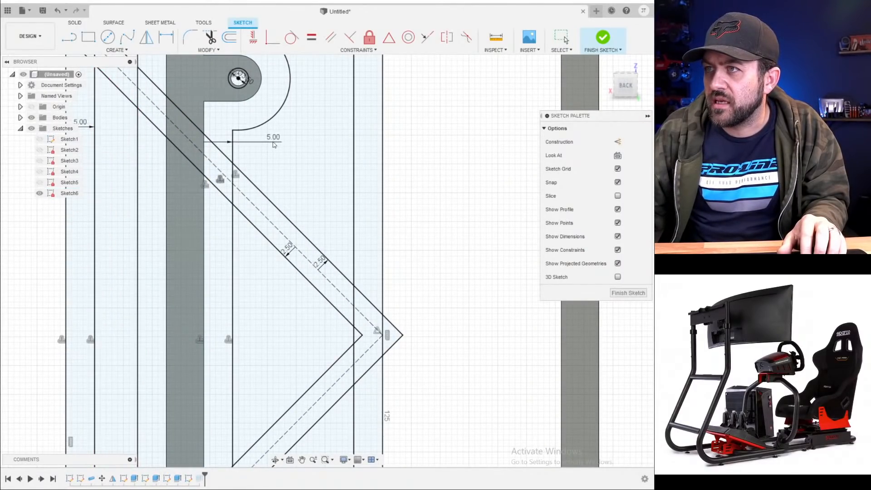
left_click(274, 145)
type("2")
key("Return")
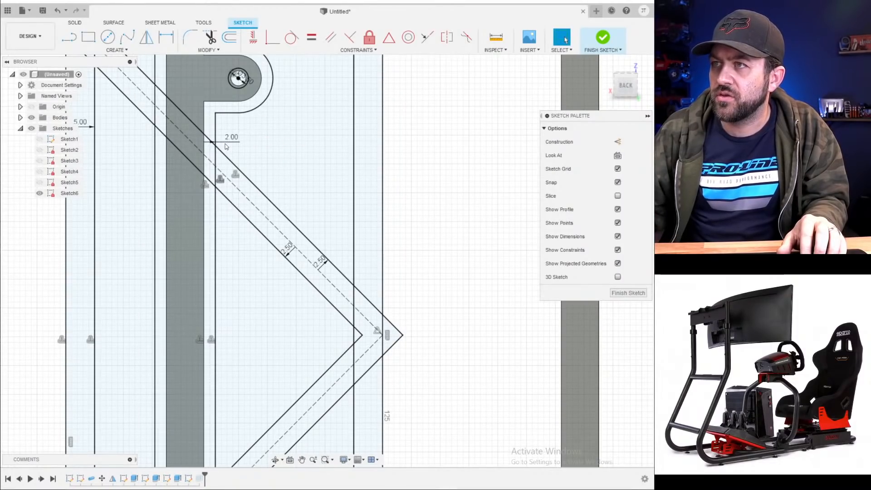
scroll(345, 145, "down", 2)
left_click(616, 293)
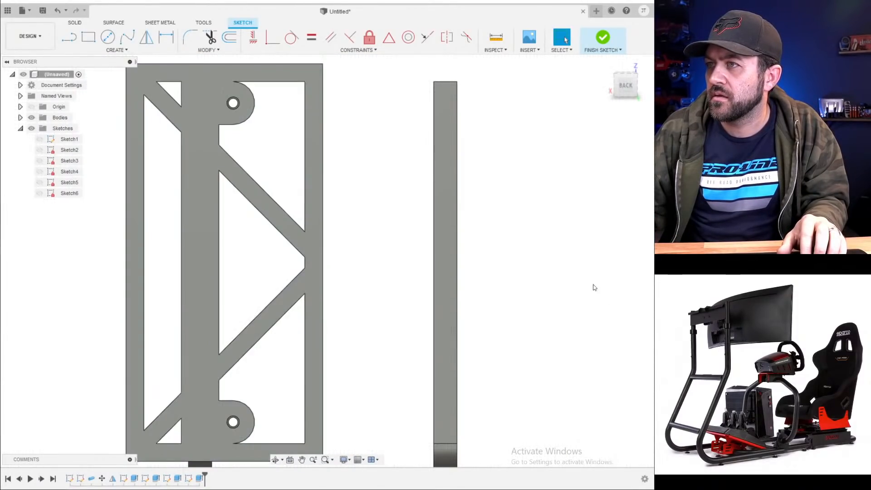
- Examine the braced plate's thickness, cutouts and mounting tabs against the upright from the back and sides
scroll(224, 237, "down", 2)
mouse_move(214, 186)
middle_mouse_down("shift")
mouse_move(228, 178)
mouse_move(175, 177)
mouse_move(193, 184)
middle_mouse_up("shift")
scroll(273, 189, "down", 1)
scroll(270, 189, "up", 4)
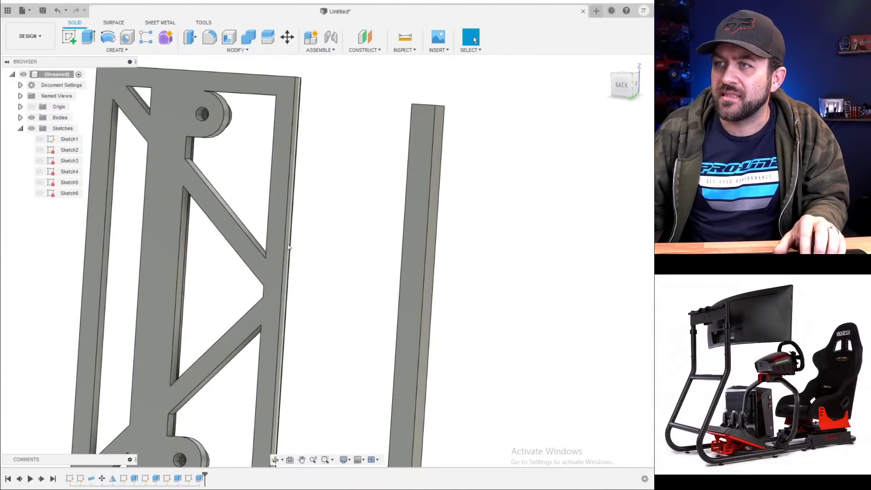
scroll(194, 320, "down", 3)
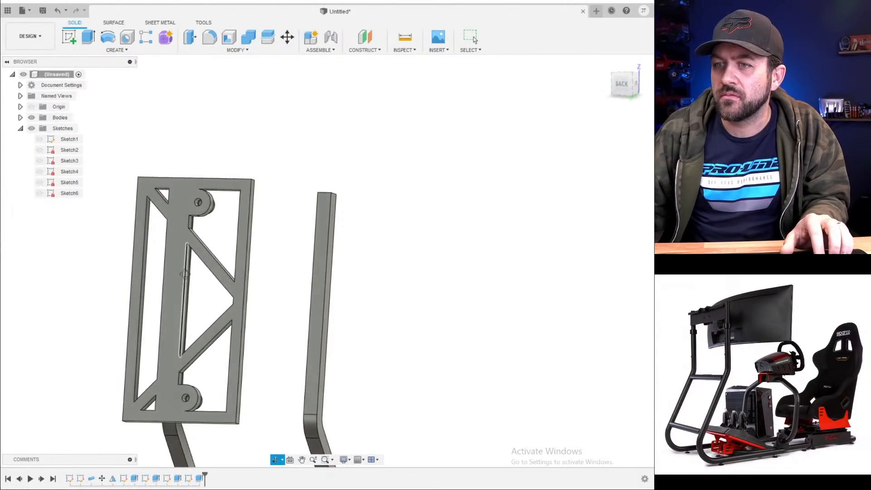
middle_click_drag(127, 300, 194, 249, "shift")
scroll(114, 140, "up", 4)
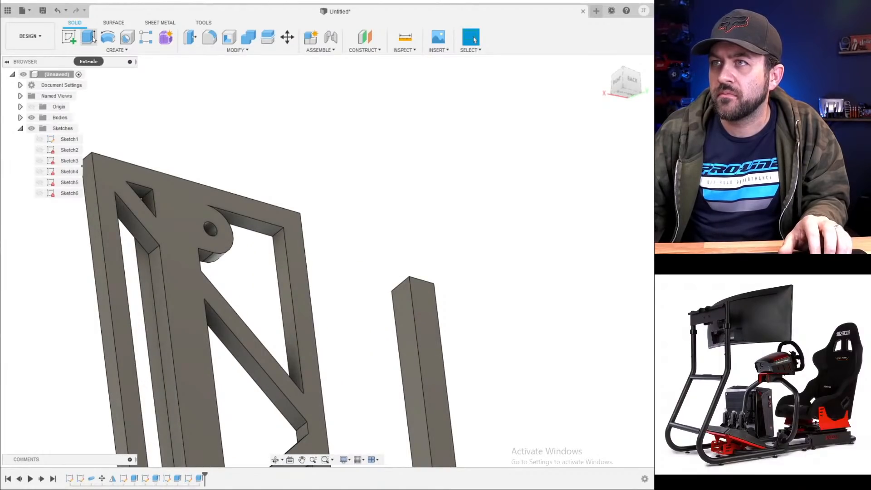
middle_click_drag(311, 243, 145, 108, "shift")
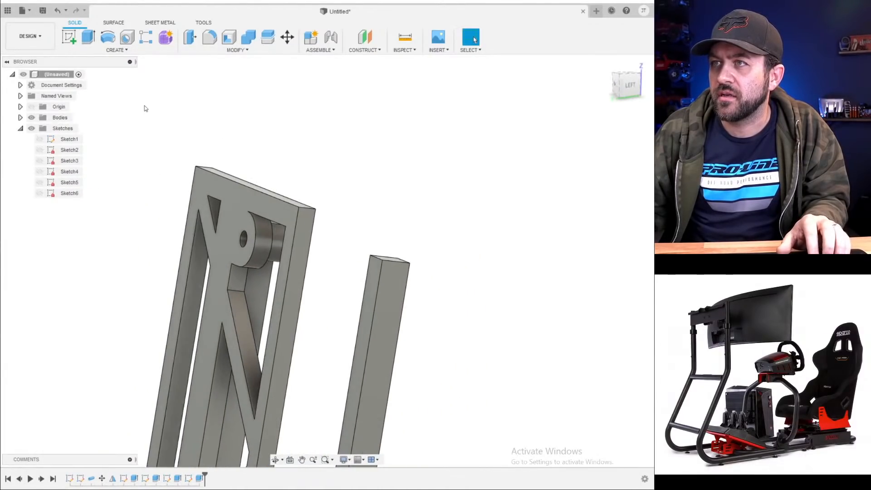
left_click(124, 50)
left_click(110, 262)
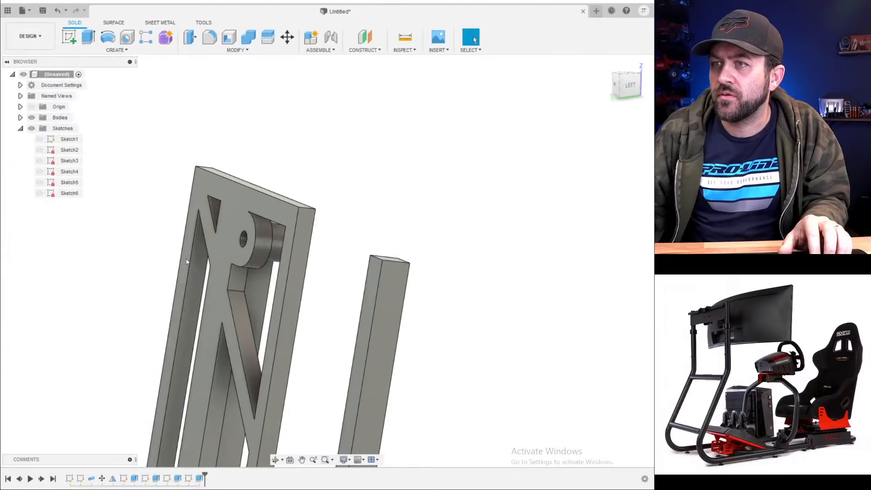
scroll(258, 248, "down", 3)
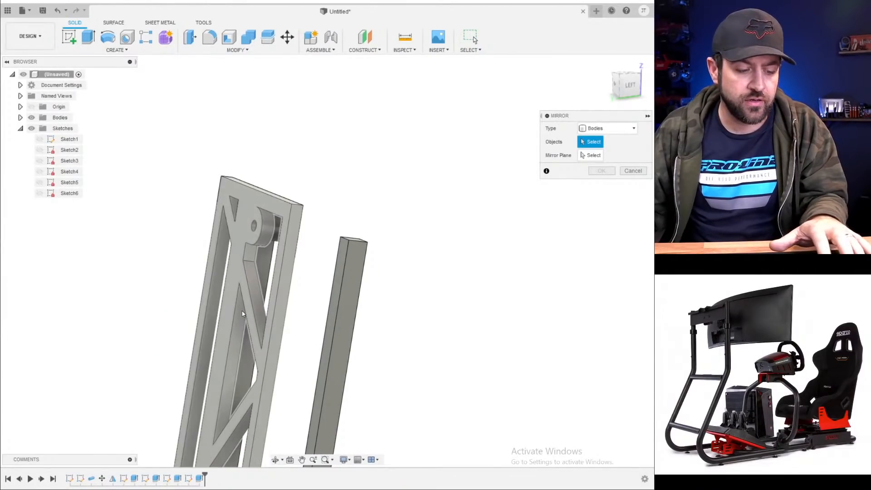
key("Escape")
middle_click_drag(243, 314, 317, 154)
scroll(275, 372, "up", 5)
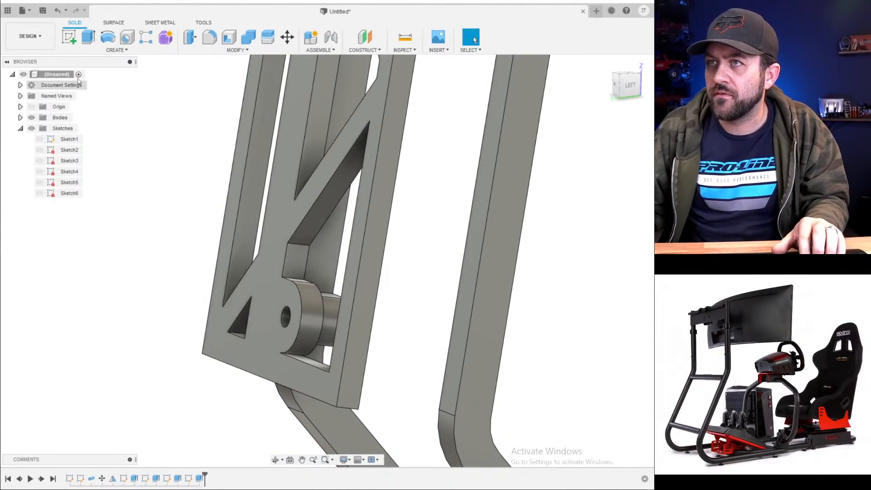
left_click(69, 36)
key("Escape")
scroll(218, 272, "down", 3)
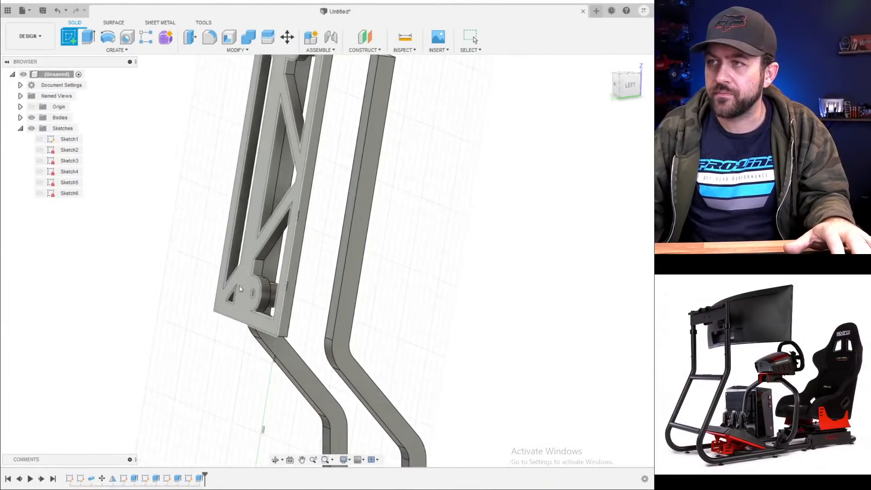
- Apply the Polyimide (Kapton) appearance to the frame and the PEEK appearance to the braced mounting plate
key("a")
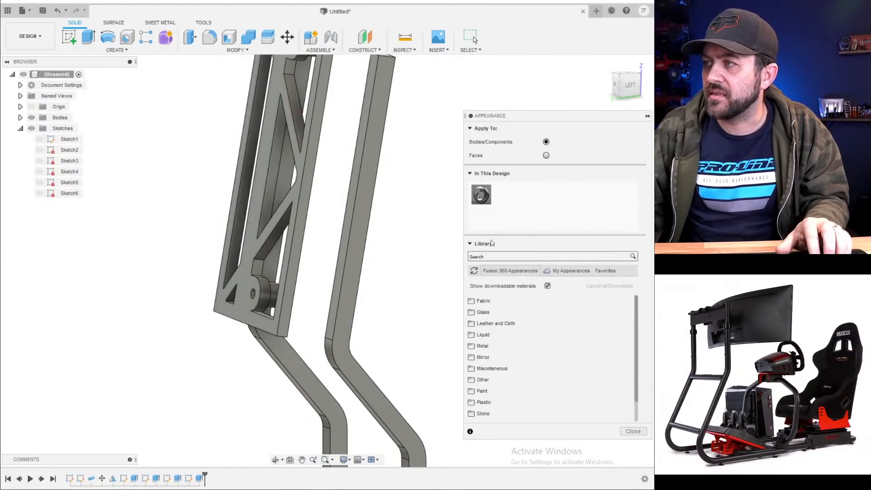
scroll(495, 404, "down", 10)
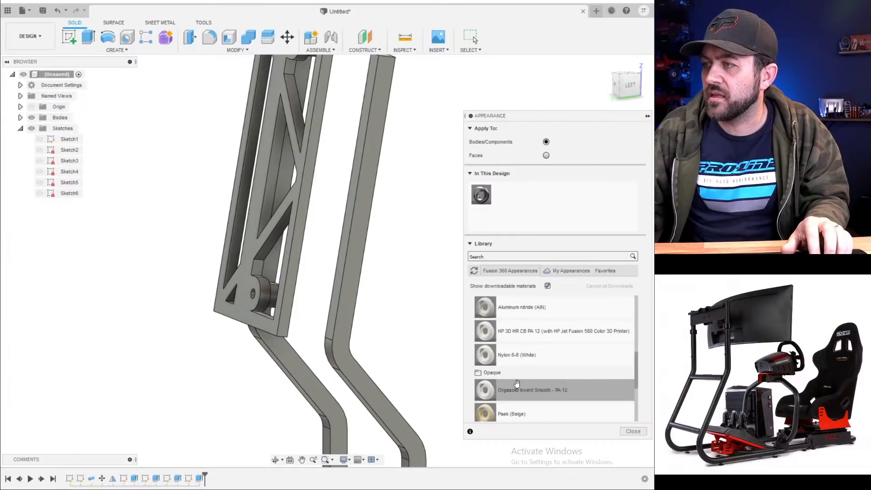
scroll(502, 350, "up", 3)
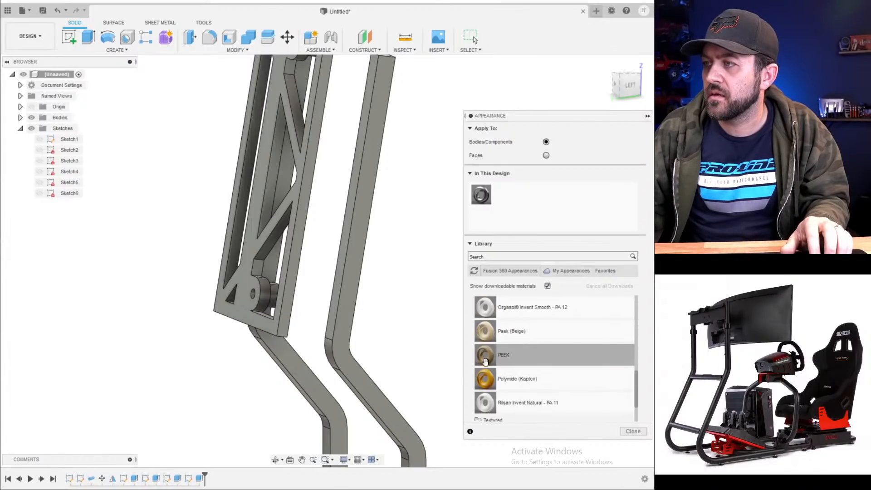
left_click_drag(484, 378, 359, 363)
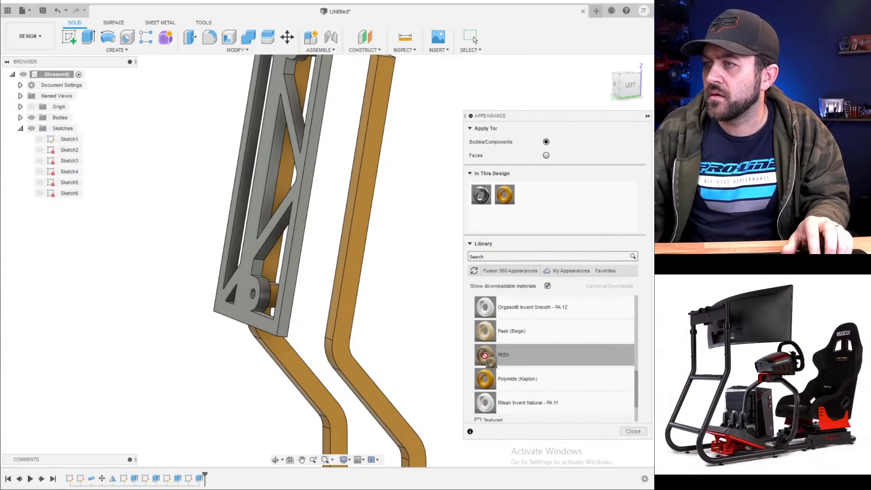
left_click_drag(484, 355, 291, 313)
middle_click_drag(305, 311, 408, 254, "shift")
left_click(633, 429)
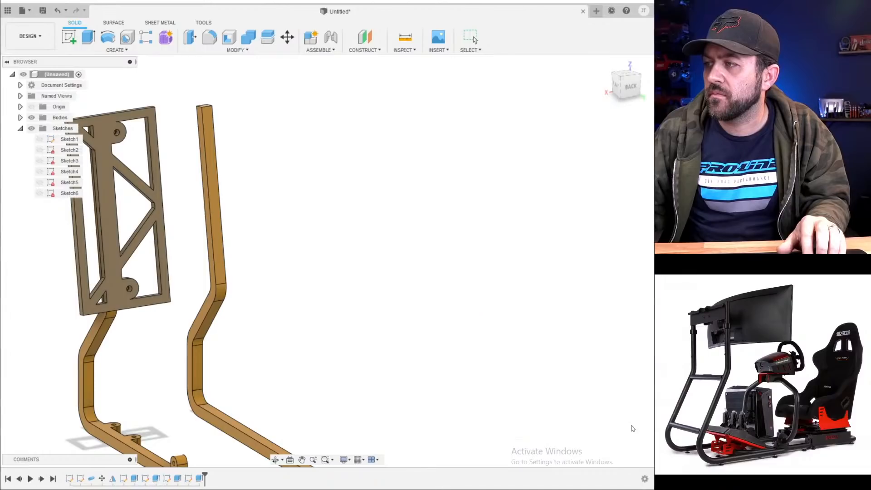
- Sketch a full-width rectangle along the bottom edge of the mounting plate's outer face
middle_click_drag(116, 195, 365, 271)
scroll(346, 243, "up", 5)
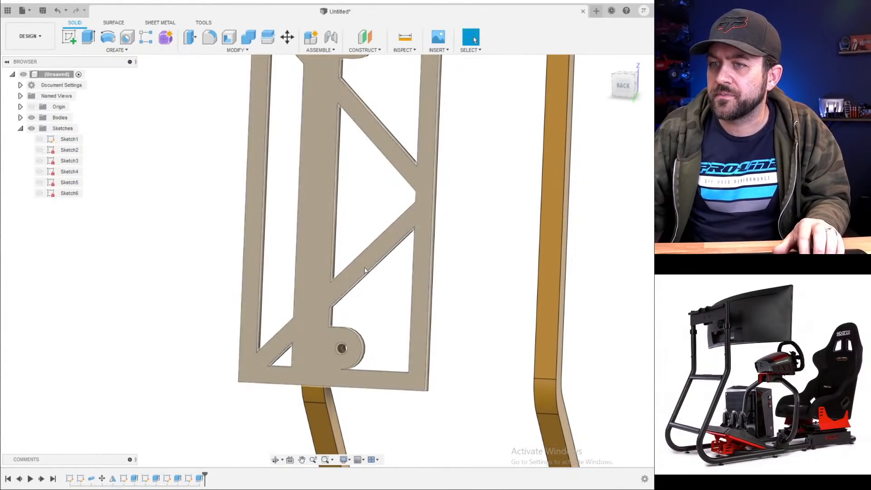
scroll(365, 270, "down", 3)
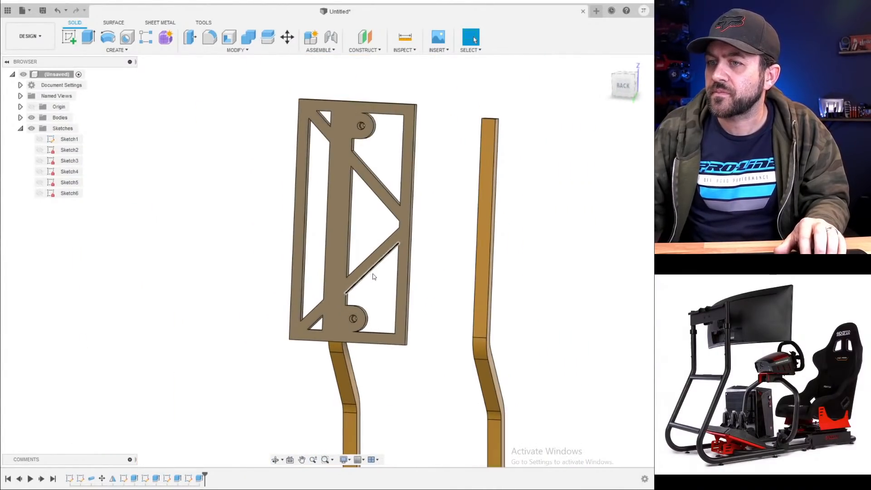
left_click(78, 39)
left_click(300, 317)
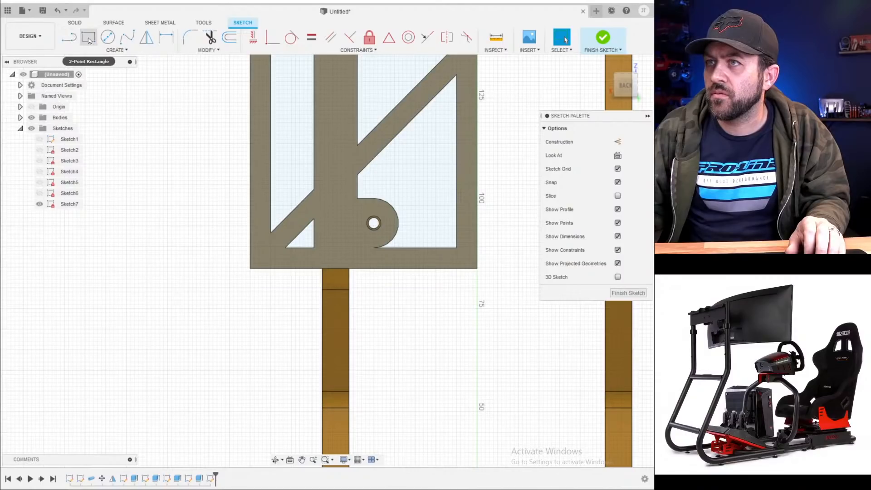
left_click(89, 38)
left_click(477, 269)
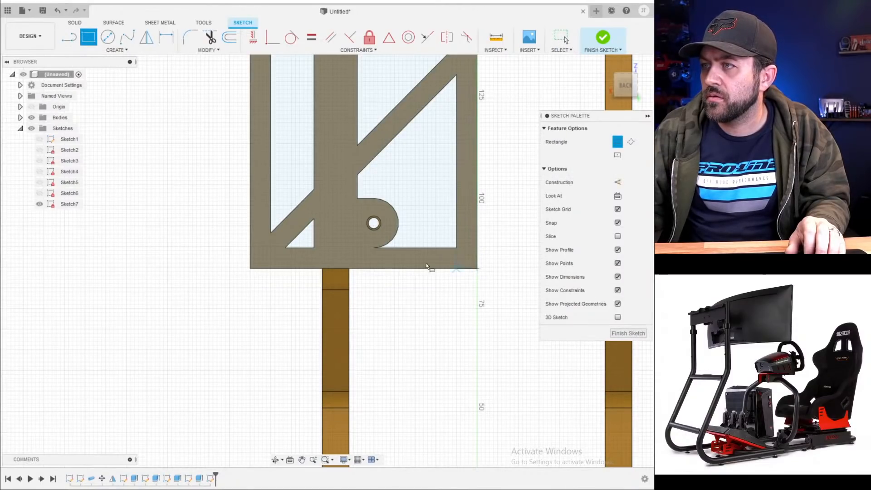
left_click(250, 246)
key("Escape")
- Constrain the rectangle's upper edge to be coincident with the bottom edge of the small triangular cutout
scroll(340, 260, "up", 4)
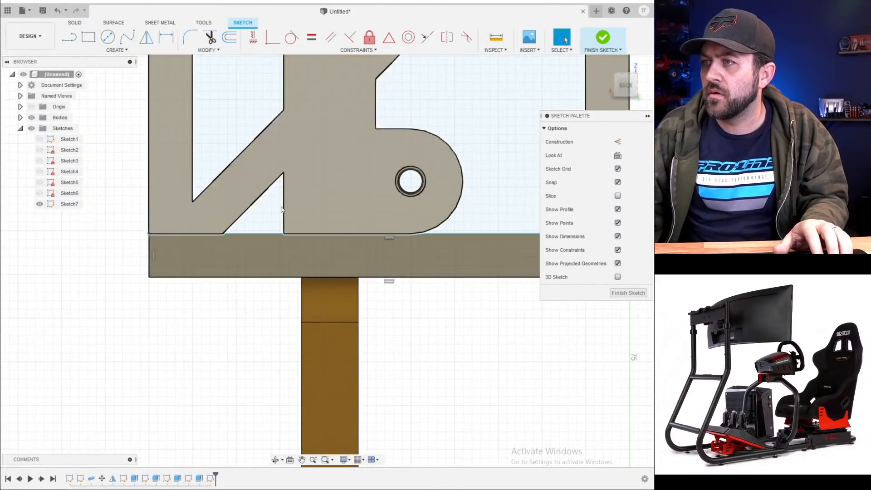
mouse_move(281, 210)
middle_mouse_down("shift")
mouse_move(303, 227)
mouse_move(313, 223)
middle_mouse_up("shift")
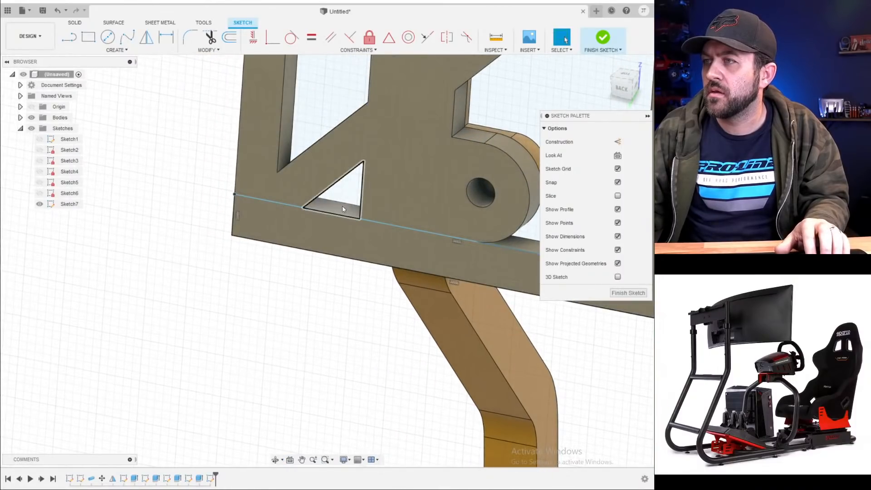
left_click(243, 199)
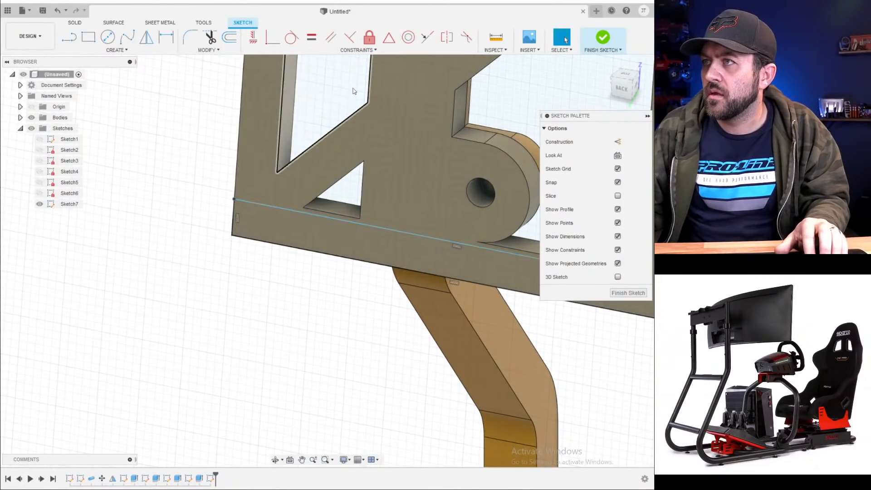
left_click(427, 36)
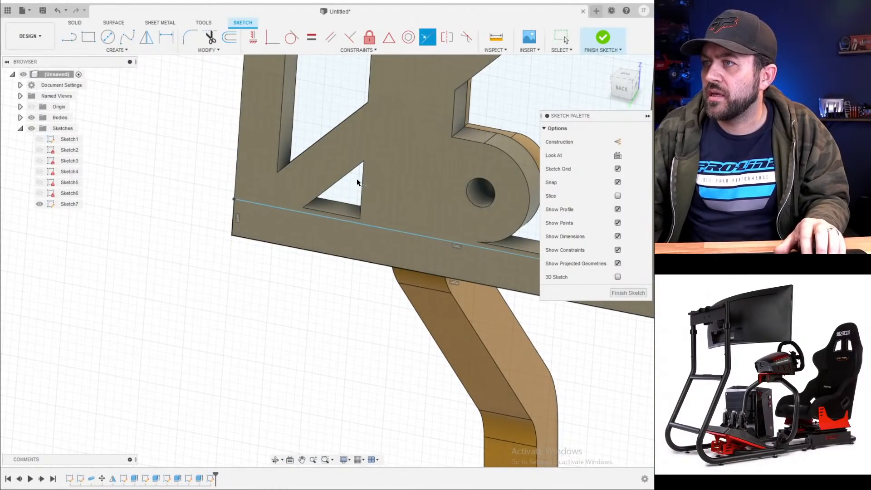
left_click(332, 220)
scroll(332, 221, "down", 3)
middle_click_drag(377, 244, 191, 270, "shift")
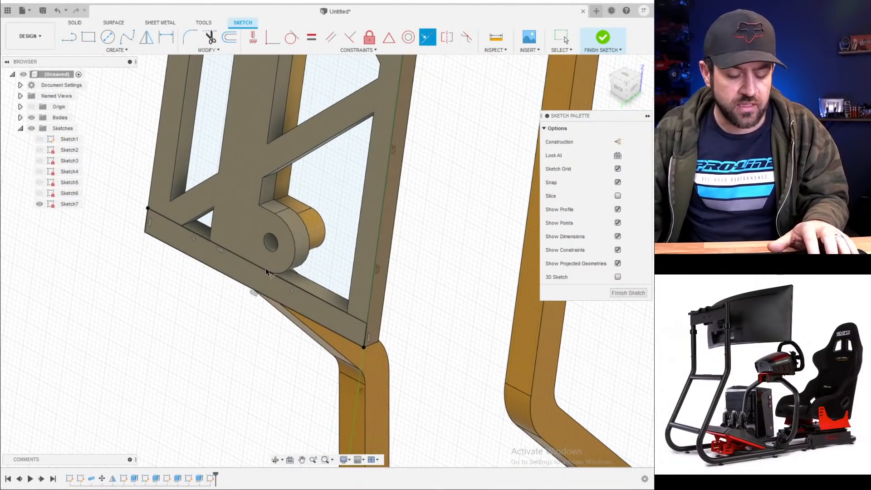
- Extrude the bottom strip profile 15 mm outward as a shelf joined to the mounting plate
key("e")
left_click(275, 289)
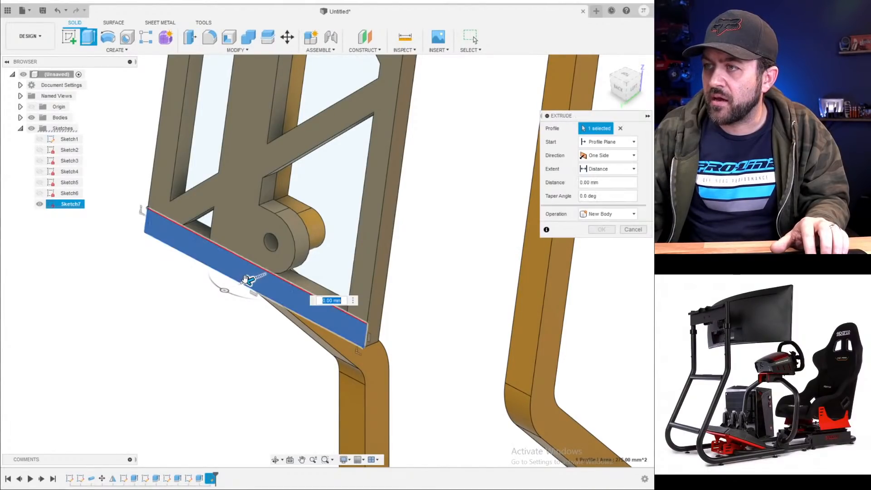
left_click_drag(247, 280, 213, 289)
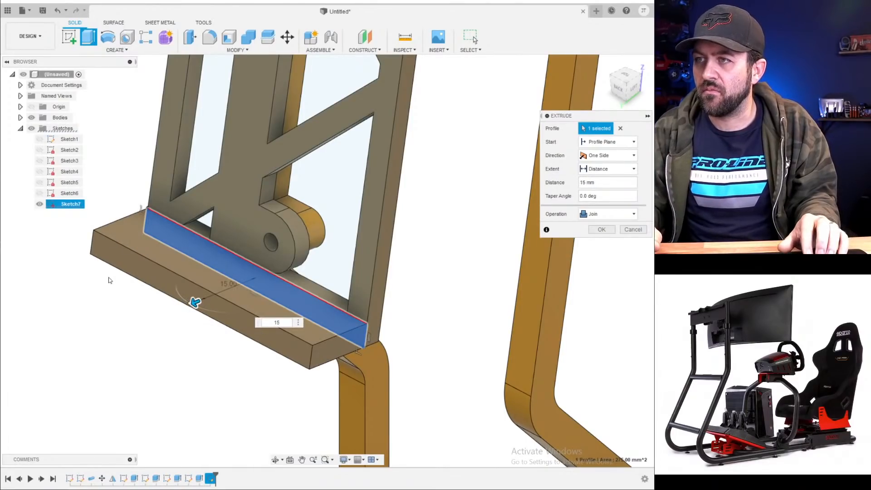
key("Return")
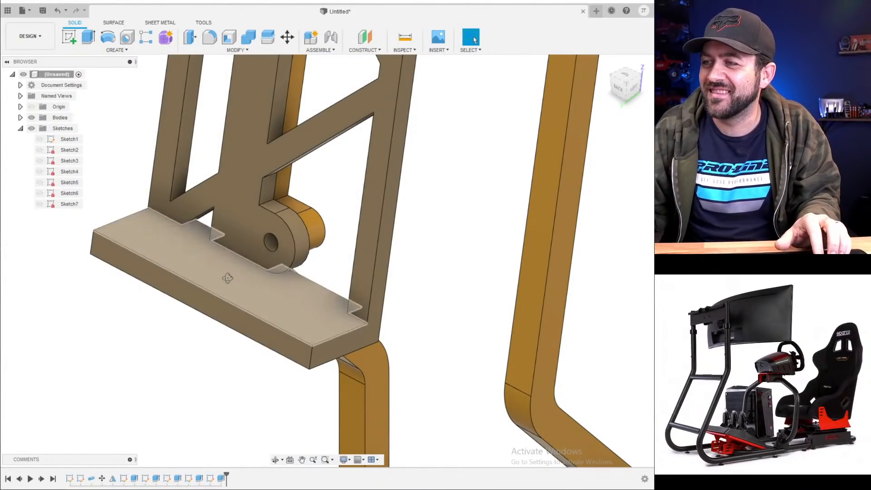
- Sketch a rectangle about 6.7 mm deep on the shelf's underside plane, extending outward along the shelf's front edge
middle_click_drag(223, 277, 107, 205, "shift")
left_click(68, 40)
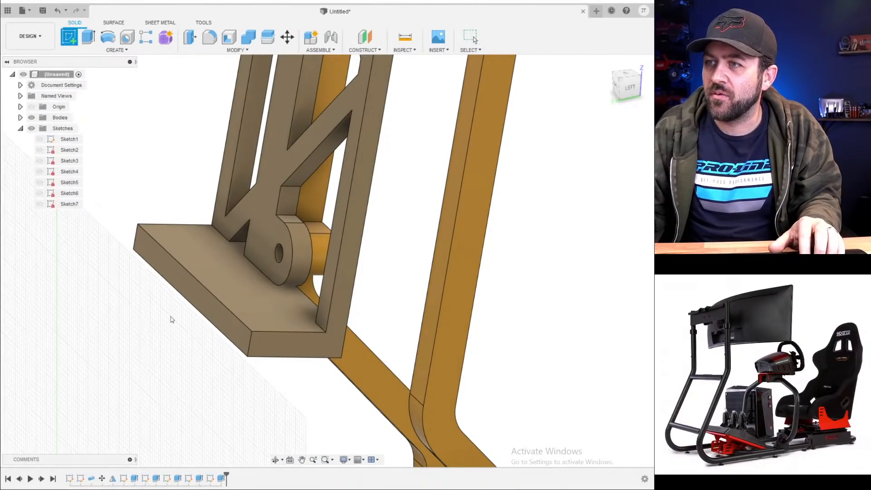
middle_click_drag(225, 340, 236, 336, "shift")
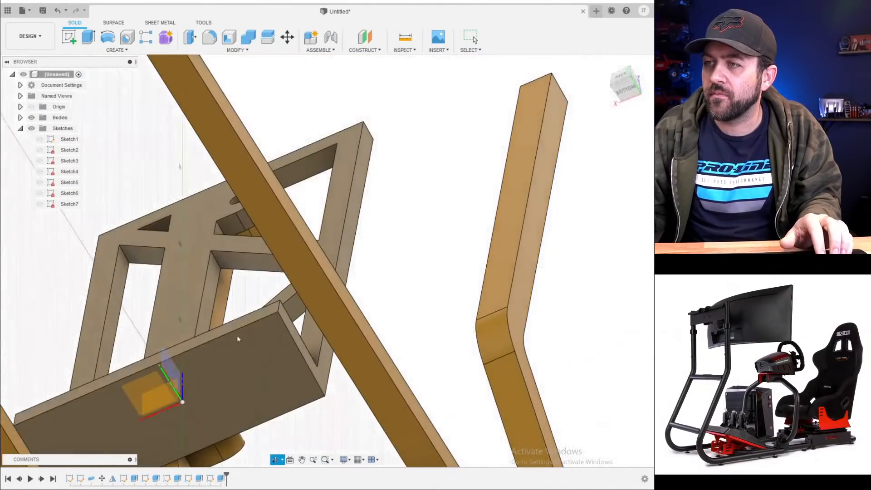
left_click(214, 388)
left_click(84, 42)
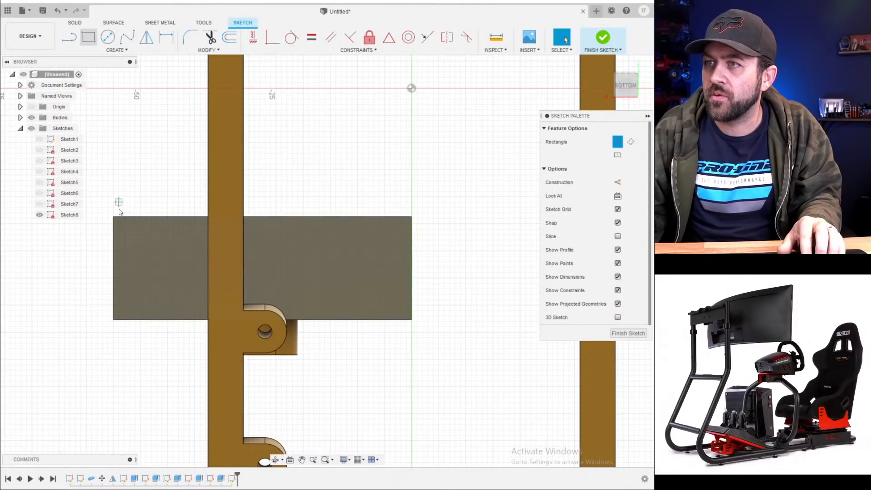
left_click(112, 217)
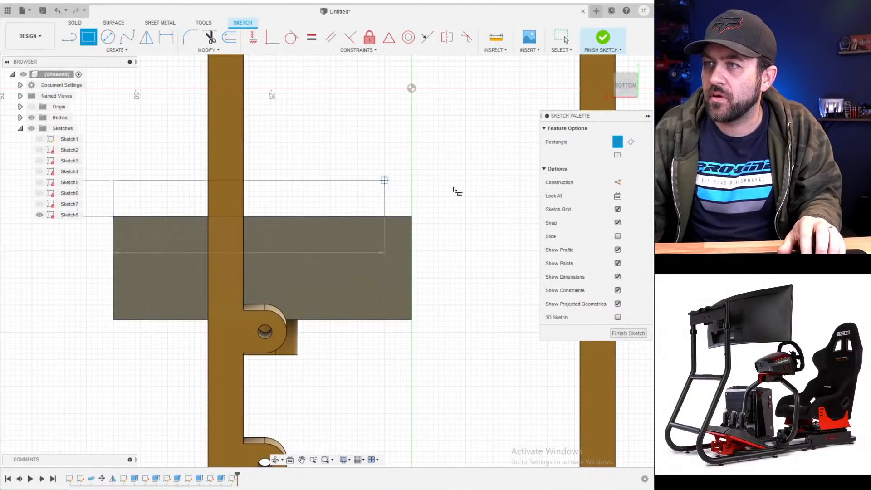
left_click(412, 181)
key("Escape")
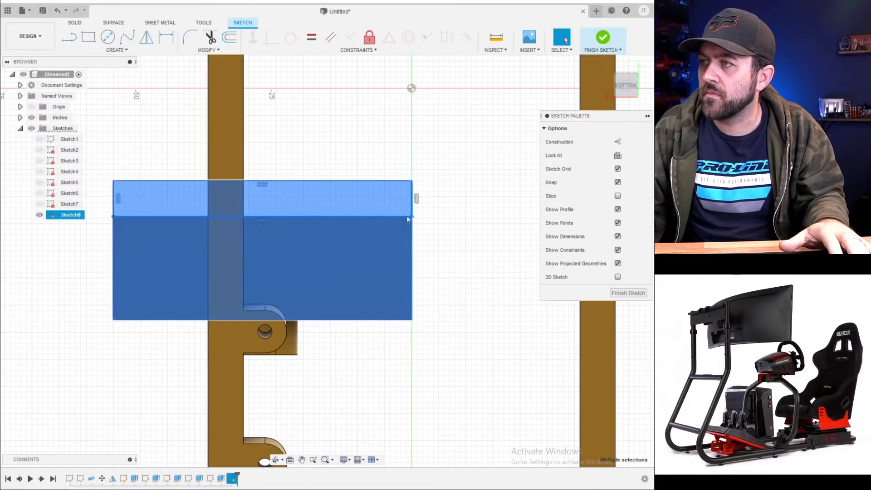
- Constrain the new rectangle's short end to be coincident with the shelf's side edge
scroll(408, 214, "up", 3)
left_click_drag(430, 198, 434, 195)
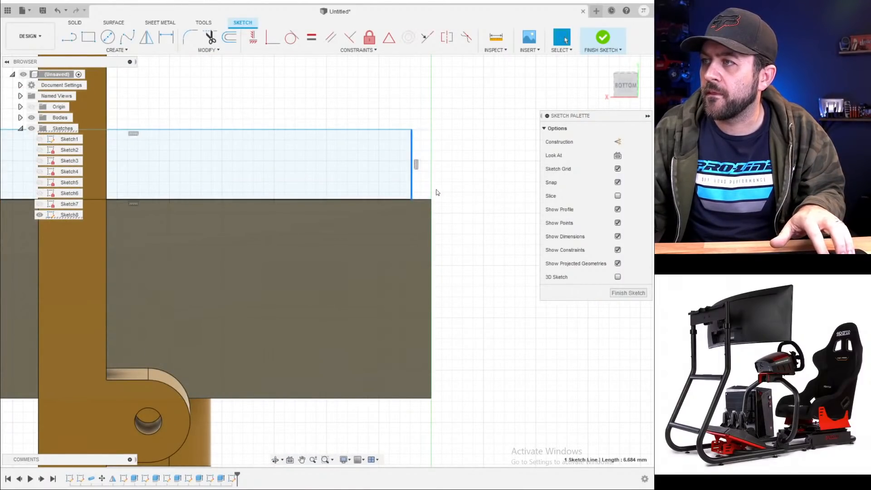
left_click(427, 37)
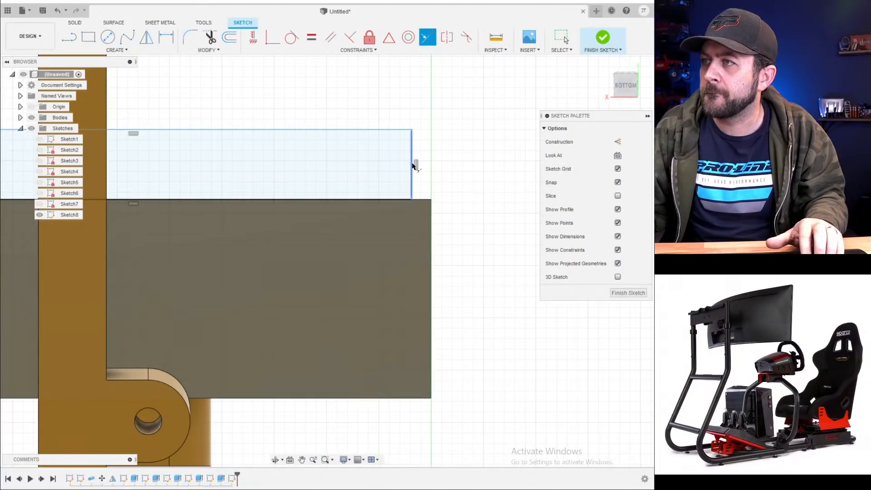
left_click(432, 217)
scroll(429, 186, "down", 2)
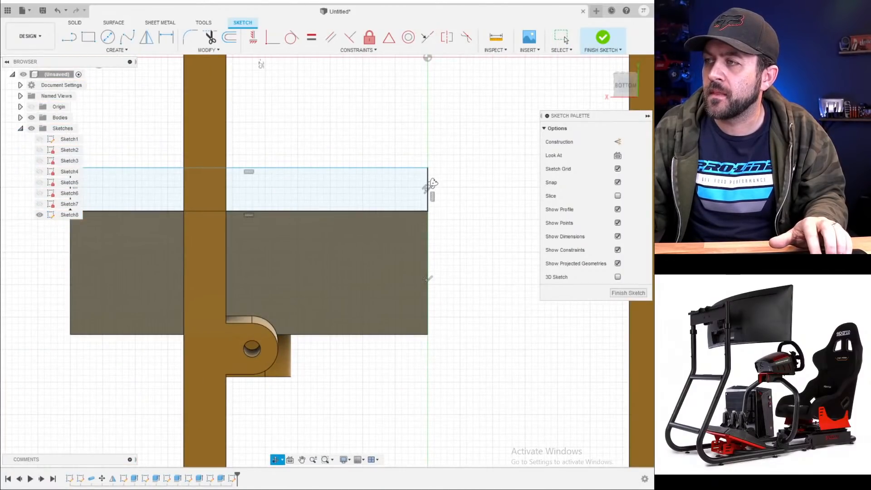
- Dimension the depth of the rectangle in front of the shelf to 4 mm
middle_click_drag(429, 186, 393, 215, "shift")
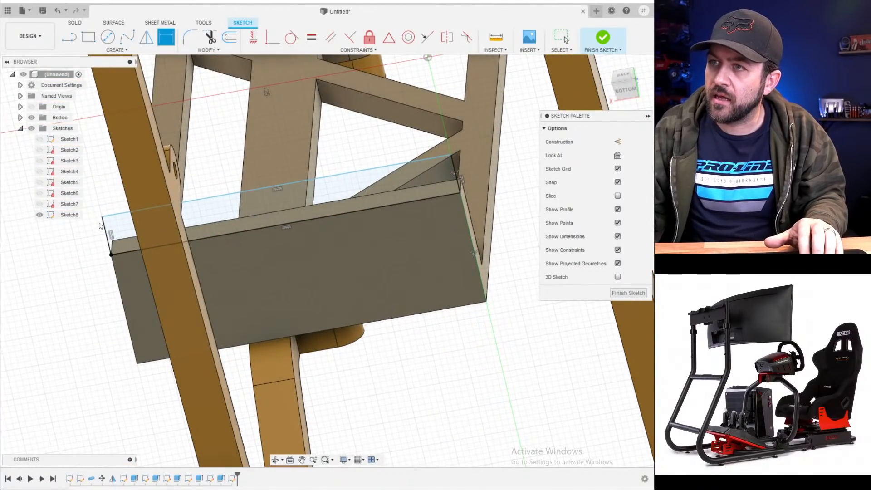
left_click(94, 247)
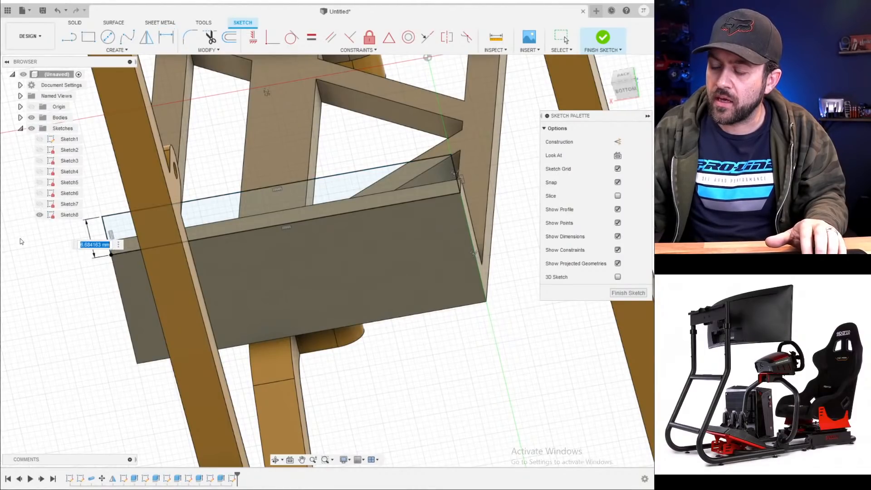
type("4")
key("Return")
- Extrude the 4 mm deep rectangle 10 mm upward as a front lip joined to the shelf
middle_click_drag(285, 184, 15, 253, "shift")
scroll(15, 253, "down", 1)
middle_click_drag(105, 221, 129, 290, "shift")
middle_click_drag(129, 290, 499, 420)
scroll(329, 370, "up", 3)
key("e")
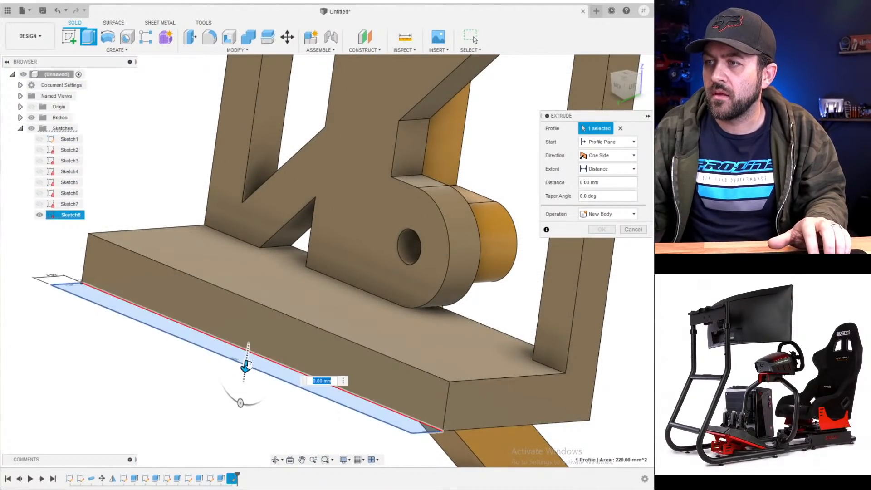
left_click_drag(246, 364, 285, 268)
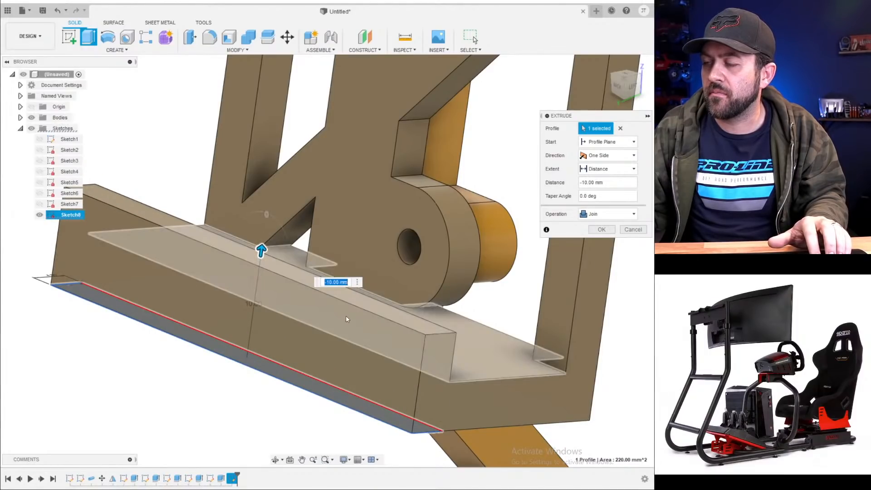
middle_click_drag(346, 315, 147, 313, "shift")
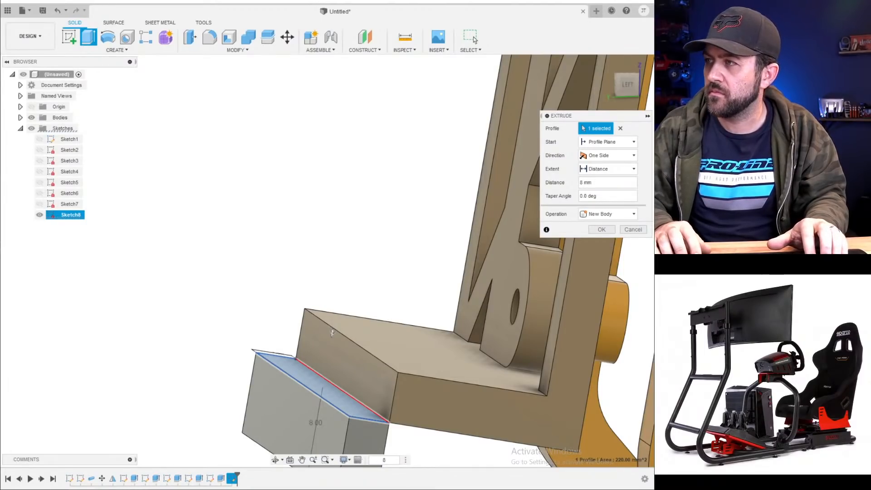
middle_click_drag(289, 373, 314, 268)
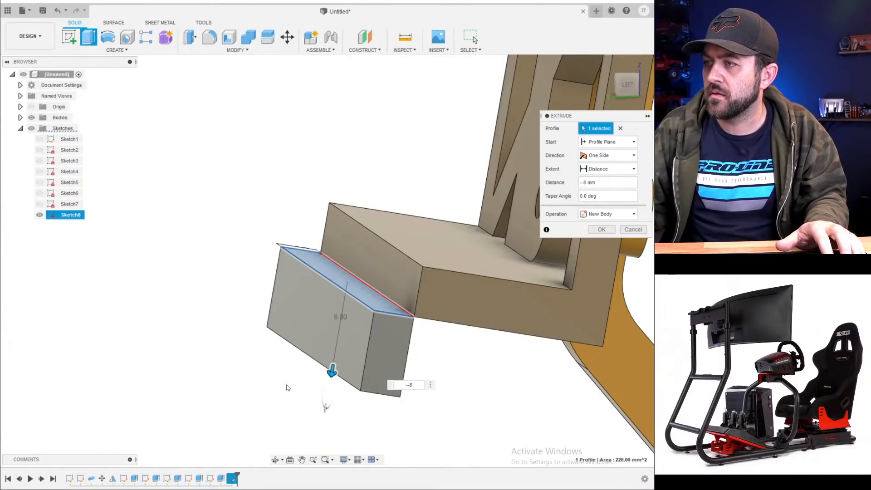
key("BackSpace")
scroll(370, 255, "down", 3)
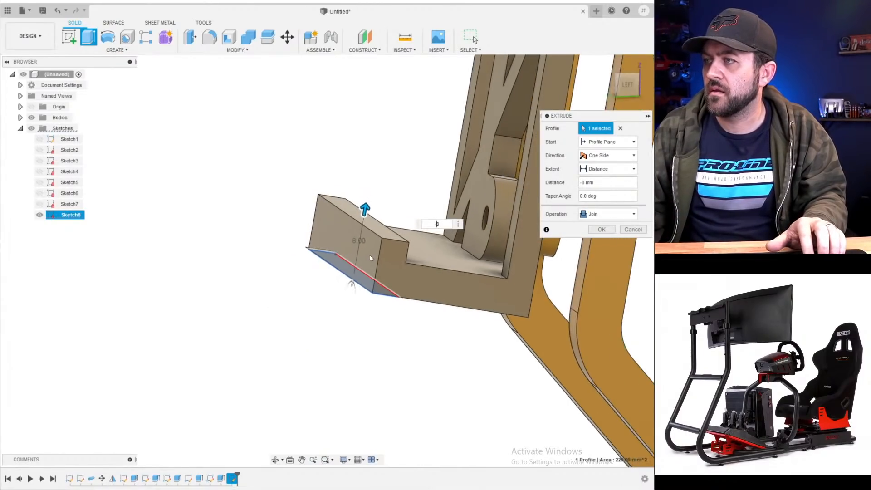
key("BackSpace")
type("10")
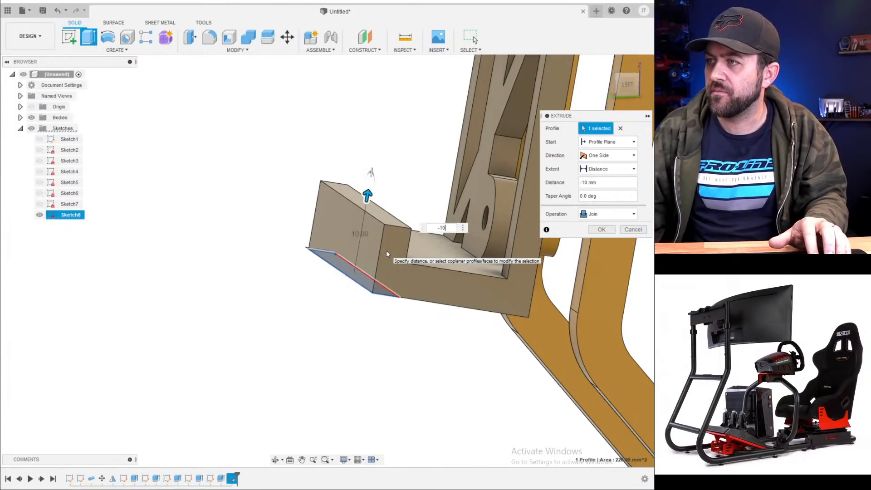
left_click(601, 230)
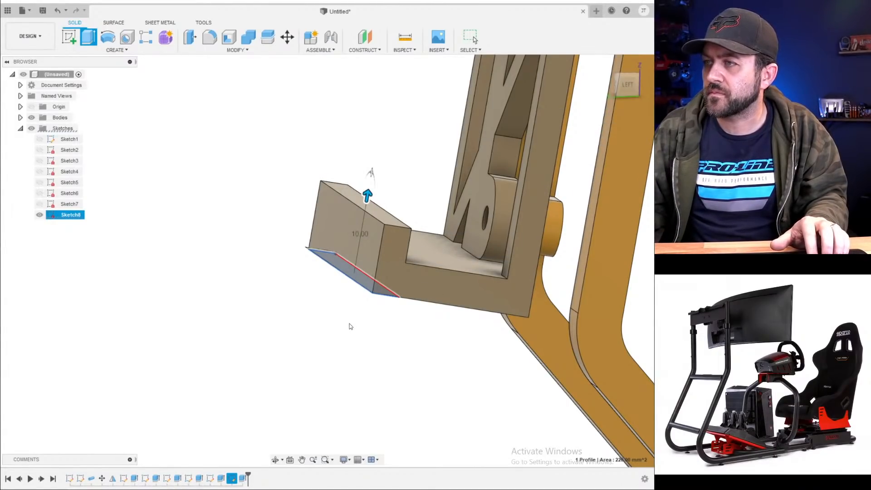
mouse_move(350, 324)
middle_mouse_down("shift")
mouse_move(379, 324)
mouse_move(373, 295)
mouse_move(354, 358)
middle_mouse_up("shift")
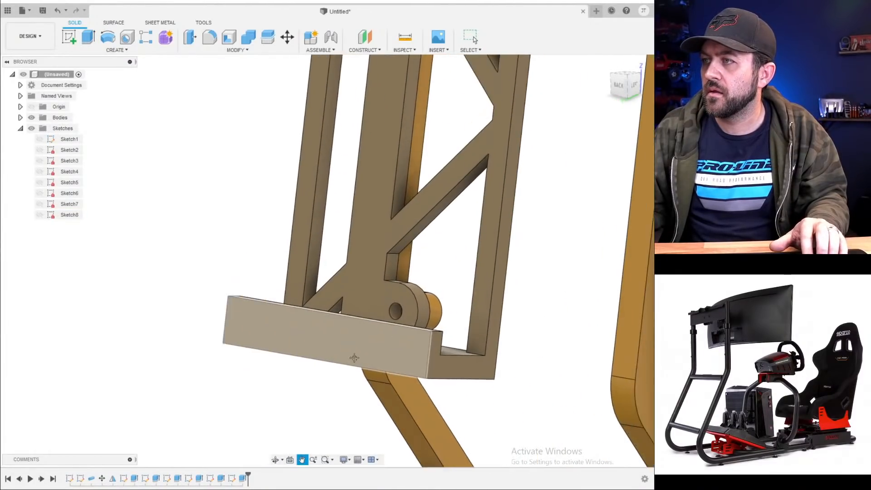
scroll(354, 358, "down", 3)
left_click(117, 50)
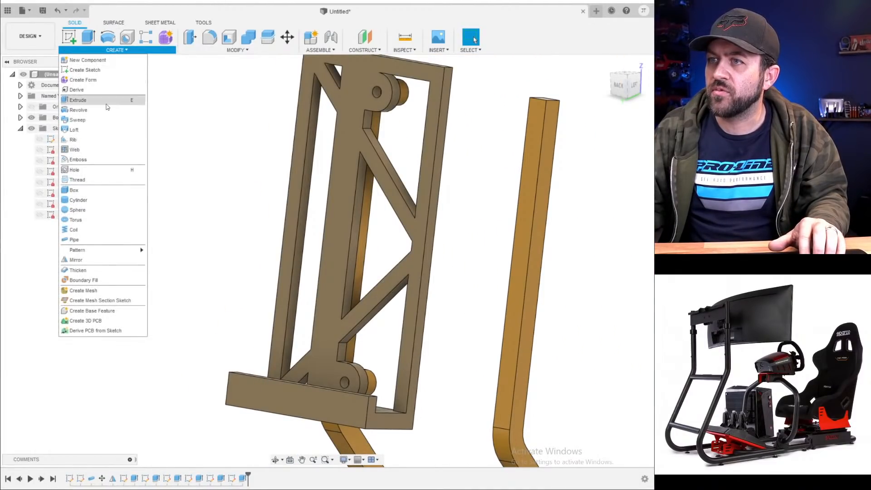
left_click(82, 264)
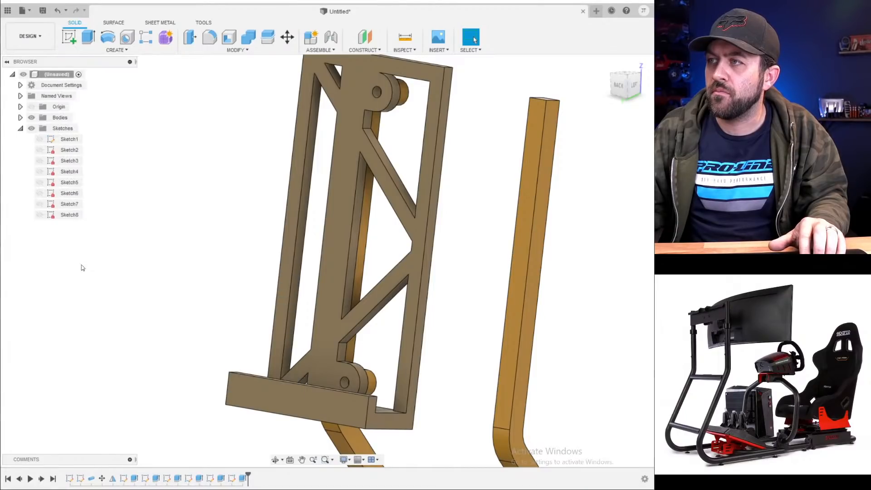
left_click(379, 163)
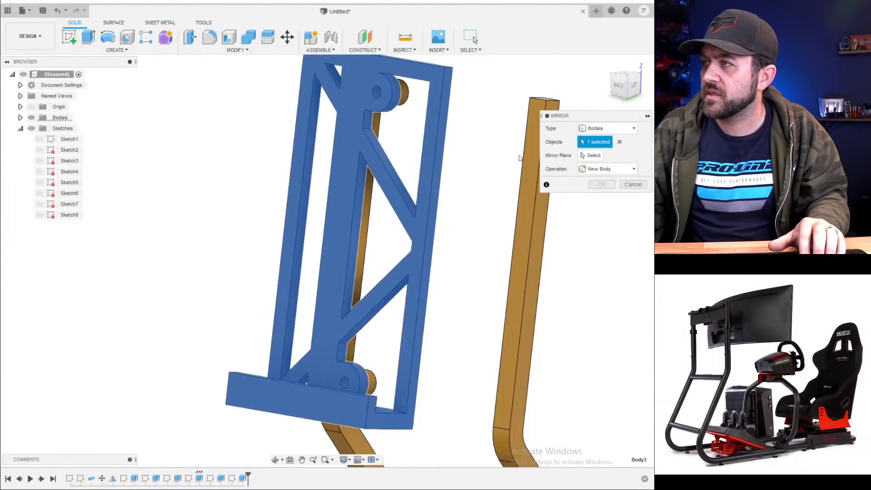
left_click(633, 185)
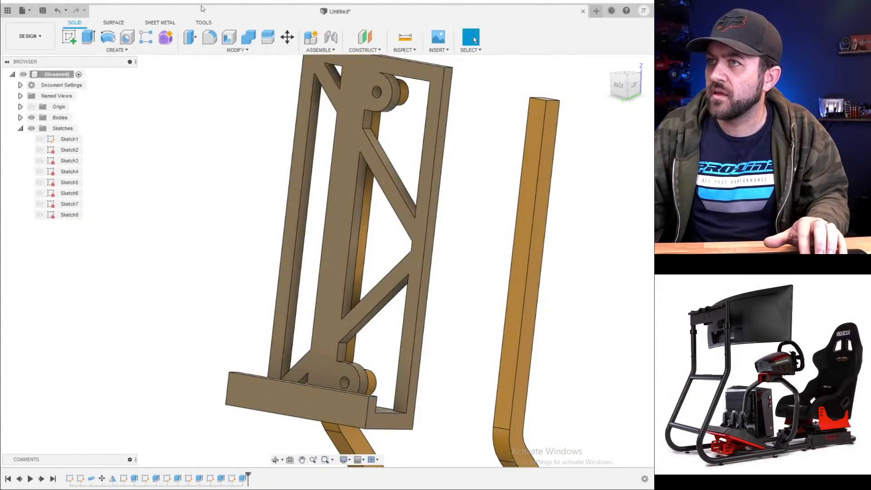
- Start a constant-radius fillet on the plate's corner edges around the upper tab and its neighbouring opening
left_click(210, 37)
scroll(394, 144, "up", 5)
scroll(355, 246, "down", 3)
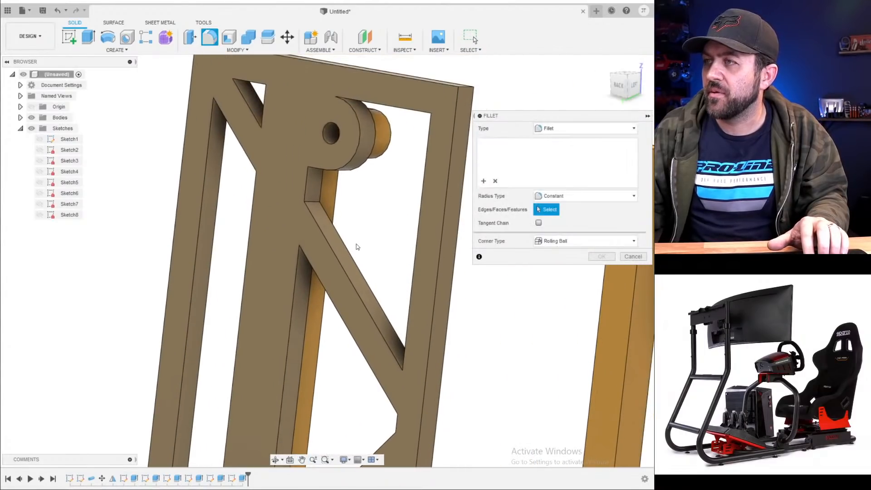
mouse_move(370, 212)
middle_mouse_down("shift")
mouse_move(380, 187)
mouse_move(344, 197)
mouse_move(365, 196)
middle_mouse_up("shift")
middle_click_drag(422, 197, 472, 198, "shift")
middle_click_drag(472, 198, 295, 254)
left_click(222, 224)
left_click(68, 304)
left_click(64, 352)
scroll(288, 274, "up", 5)
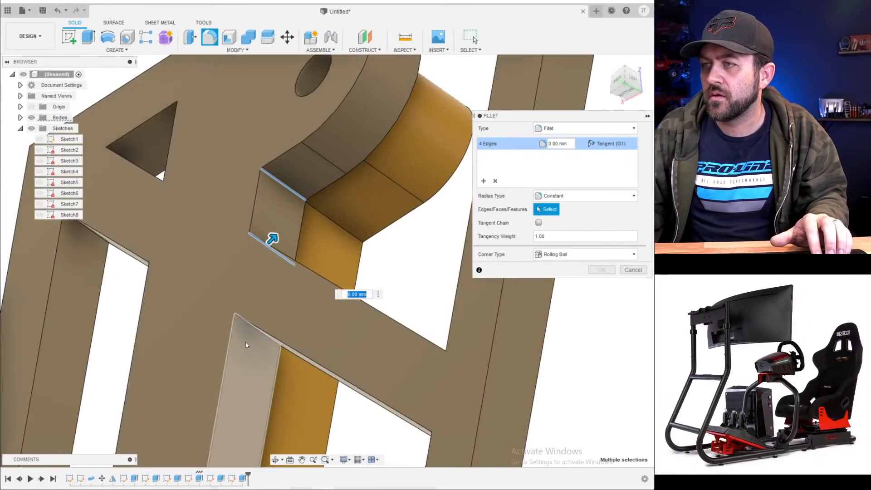
- Add the corner edges at both ends of the upper diagonal brace to the fillet selection
left_click(253, 330)
mouse_move(253, 330)
middle_mouse_down("shift")
mouse_move(272, 340)
mouse_move(260, 337)
middle_mouse_up("shift")
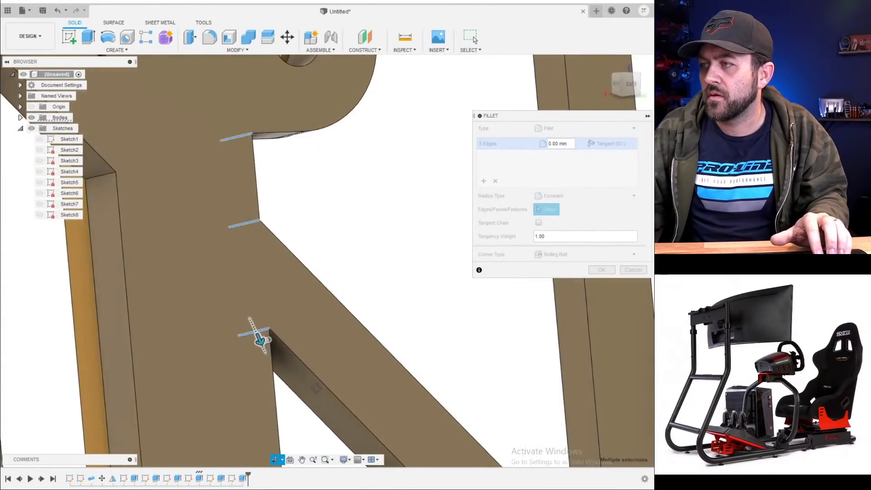
left_click_drag(316, 388, 349, 422)
middle_click_drag(601, 403, 370, 306)
left_click(383, 331)
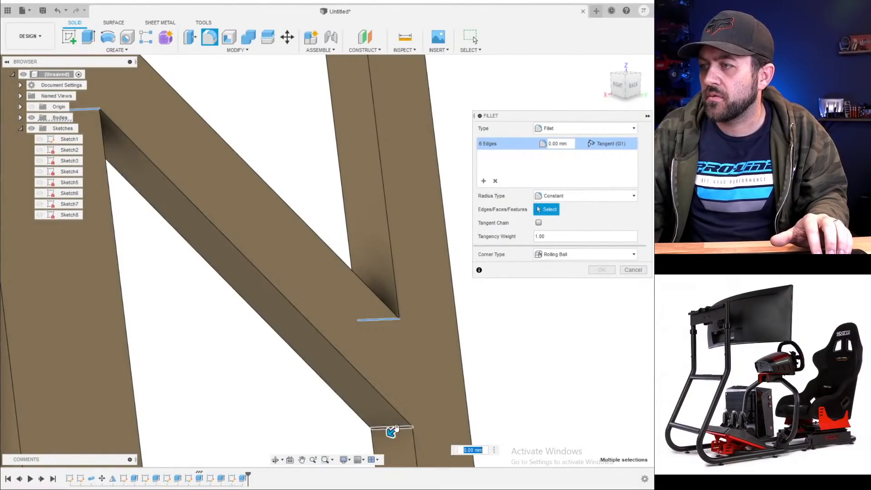
middle_click_drag(391, 430, 261, 249)
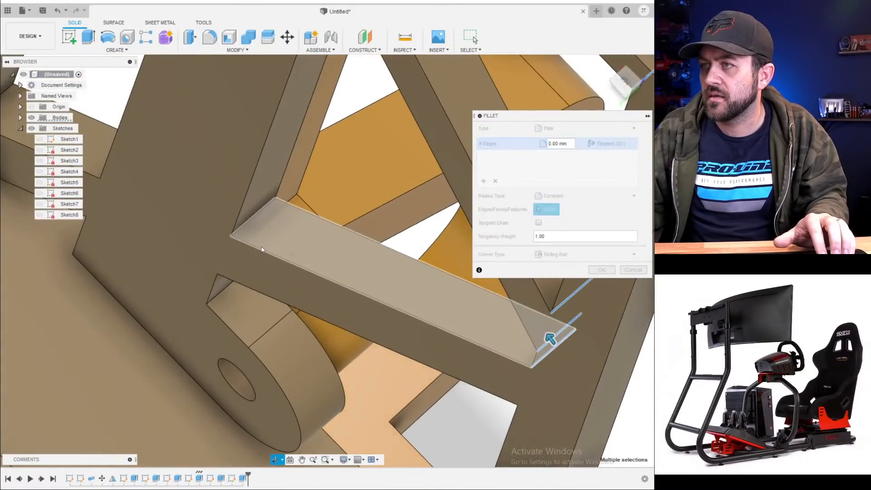
- Add the corner edges of the lower diagonal brace and around the lower tab down to the shelf to the fillet selection
left_click(250, 219)
middle_click_drag(251, 219, 221, 215, "shift")
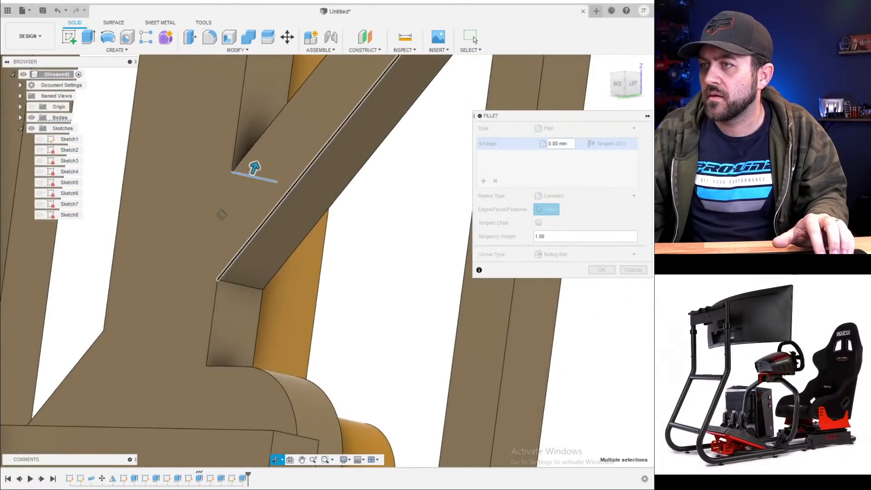
left_click(238, 285)
middle_click_drag(238, 285, 217, 323, "shift")
left_click(224, 358)
left_click(328, 352)
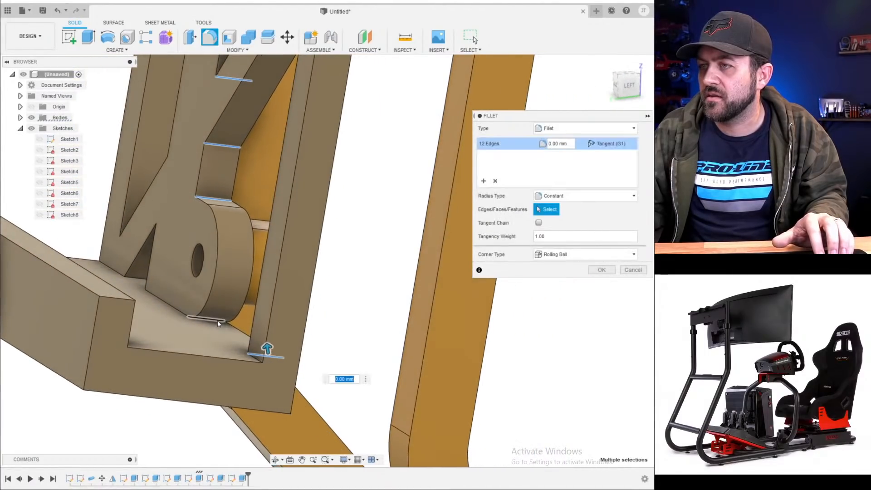
left_click(216, 322)
- Add the corner edges around the short lower brace on the plate's narrow side, near the shelf, to the fillet selection
scroll(216, 321, "down", 3)
middle_click_drag(159, 247, 189, 262, "shift")
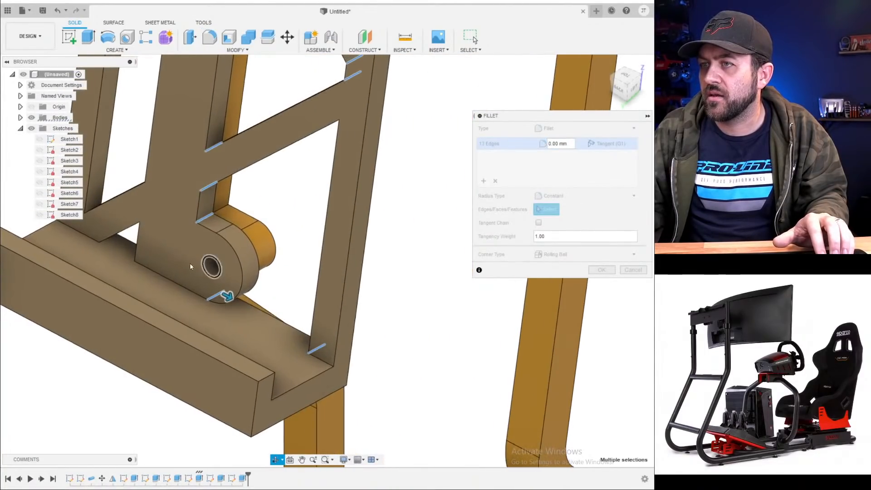
scroll(86, 241, "up", 3)
middle_click_drag(80, 240, 116, 239, "shift")
left_click(117, 236)
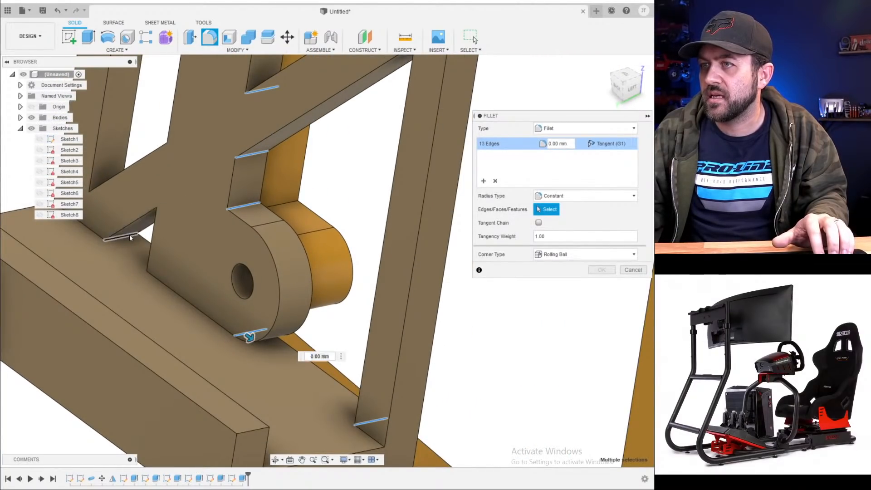
middle_click_drag(129, 235, 195, 145, "shift")
left_click(192, 217)
left_click(196, 138)
left_click(189, 96)
- Add the corner edges of the small triangular opening and the long narrow opening near the plate's top to the fillet selection
middle_click_drag(188, 96, 158, 164, "shift")
left_click(166, 209)
left_click(158, 163)
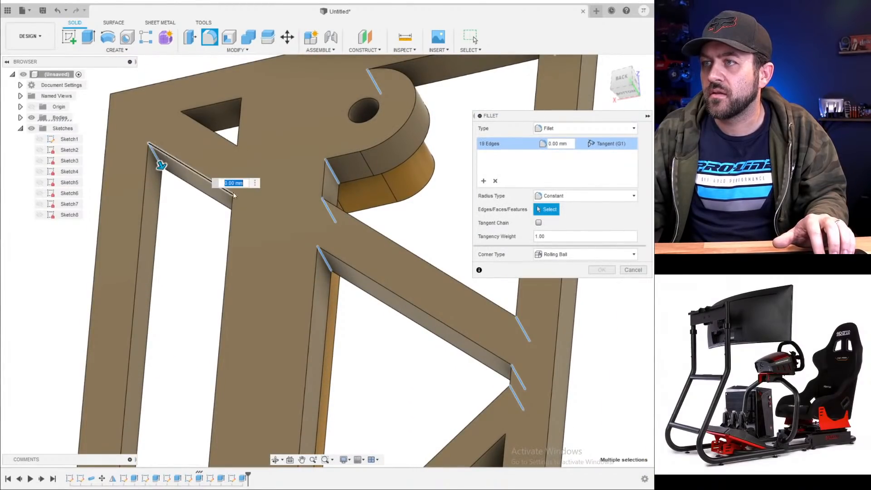
left_click(240, 204)
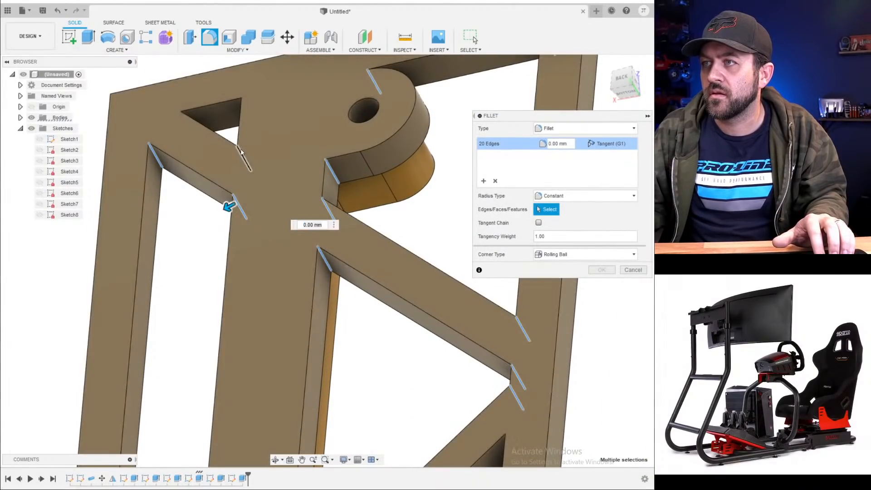
left_click(244, 158)
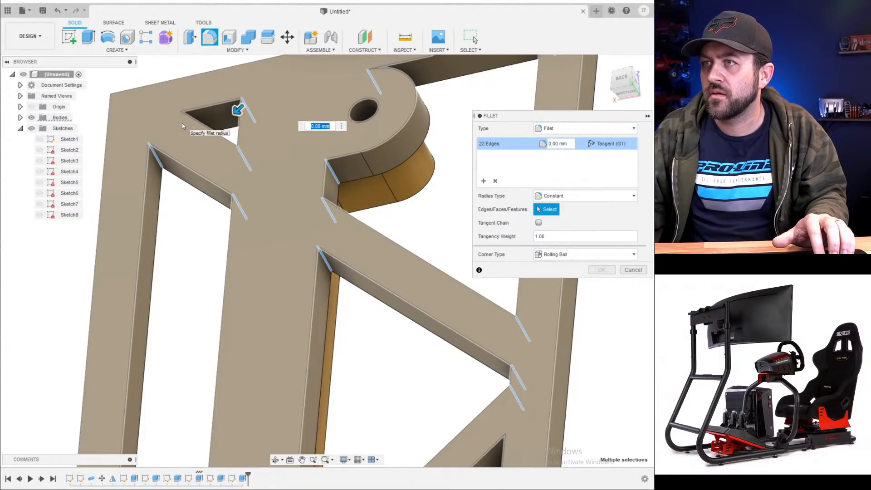
left_click(184, 122)
- Try to fillet all the selected plate corner edges with a 3 mm radius, and clear the edge selection
scroll(210, 144, "down", 3)
middle_click_drag(211, 143, 253, 232, "shift")
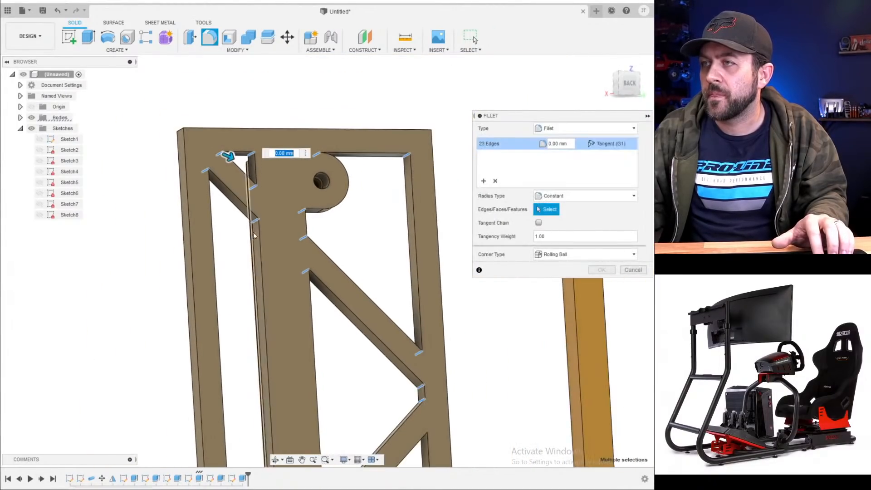
middle_click_drag(344, 343, 230, 234)
scroll(240, 198, "down", 3)
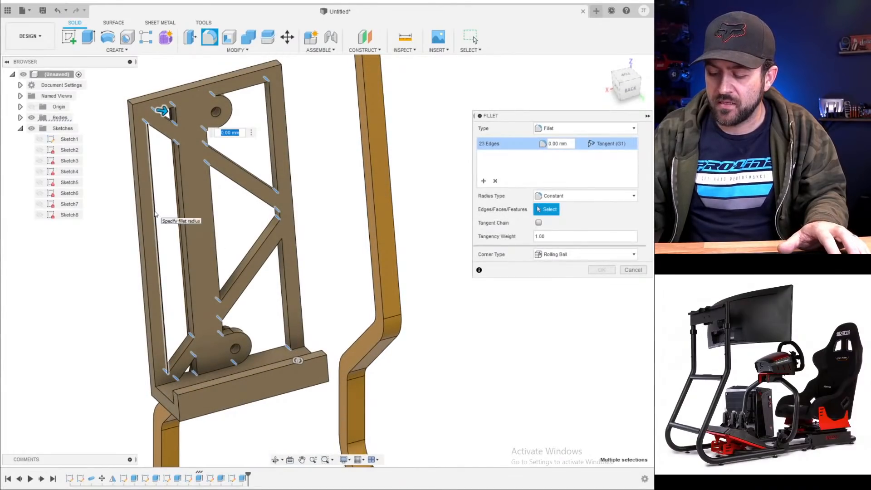
key("Return")
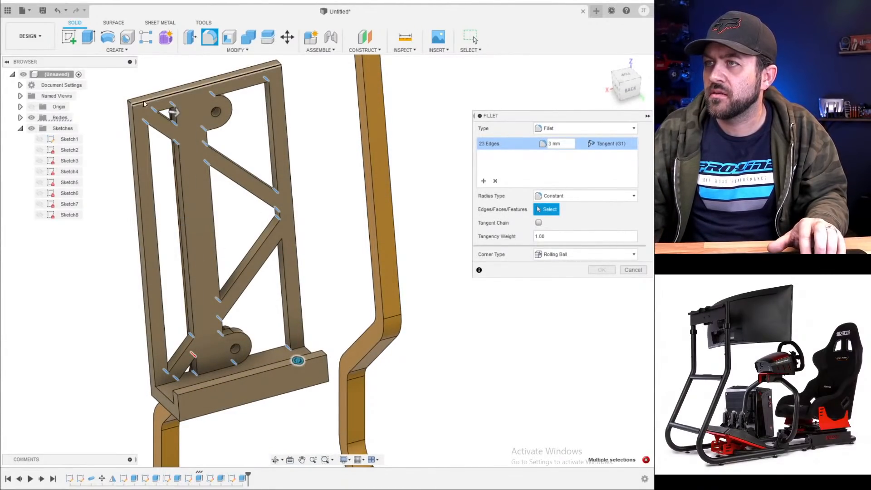
scroll(143, 101, "up", 3)
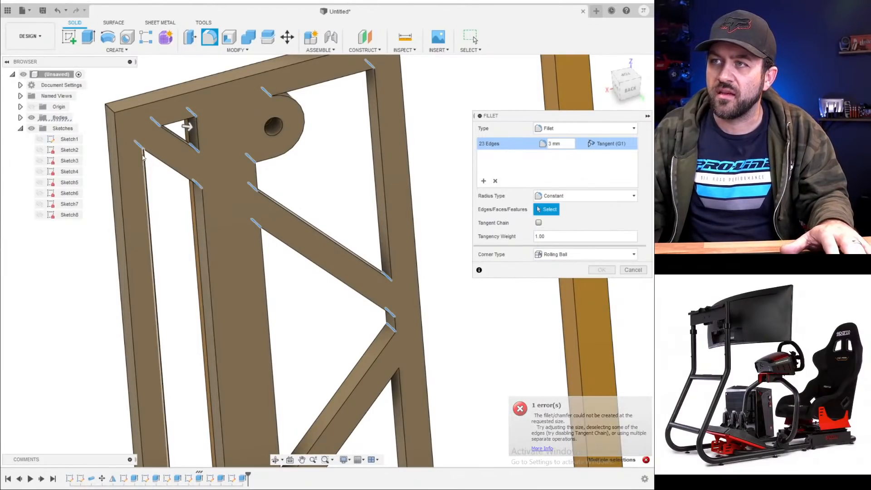
scroll(143, 157, "down", 2)
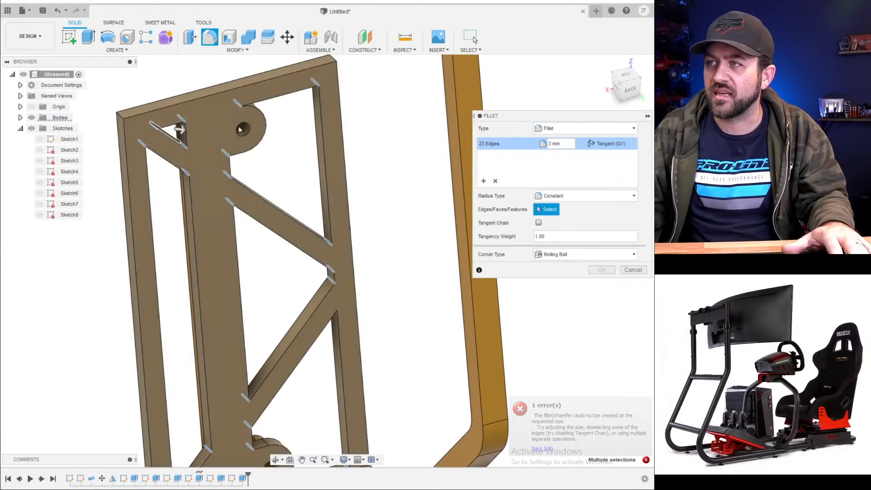
left_click(494, 181)
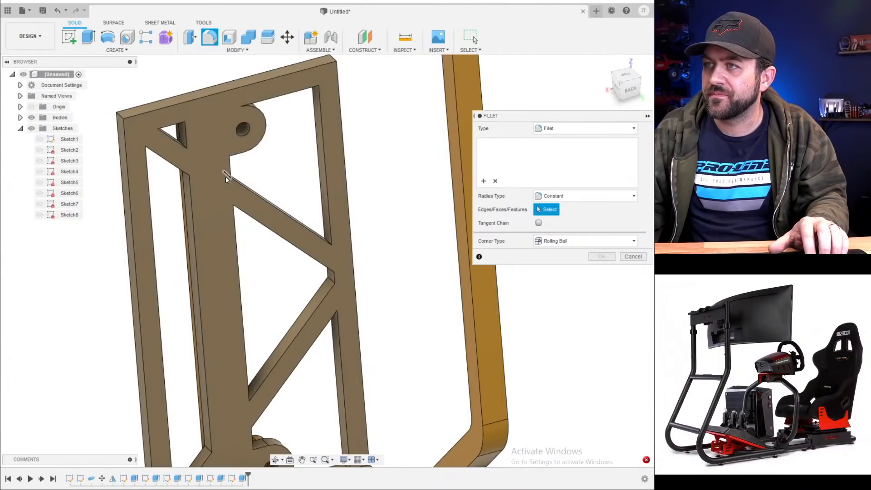
- Fillet the five corner edges of the opening around the upper tab with a 3 mm radius
left_click(225, 163)
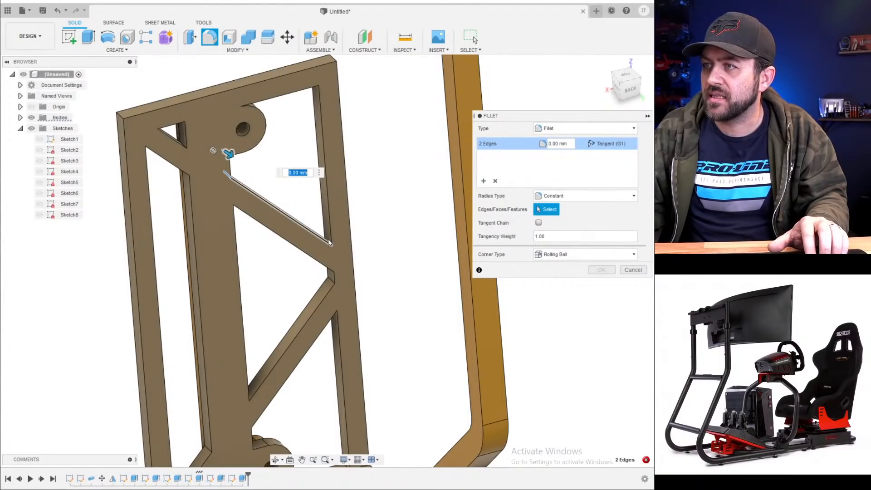
scroll(328, 241, "up", 5)
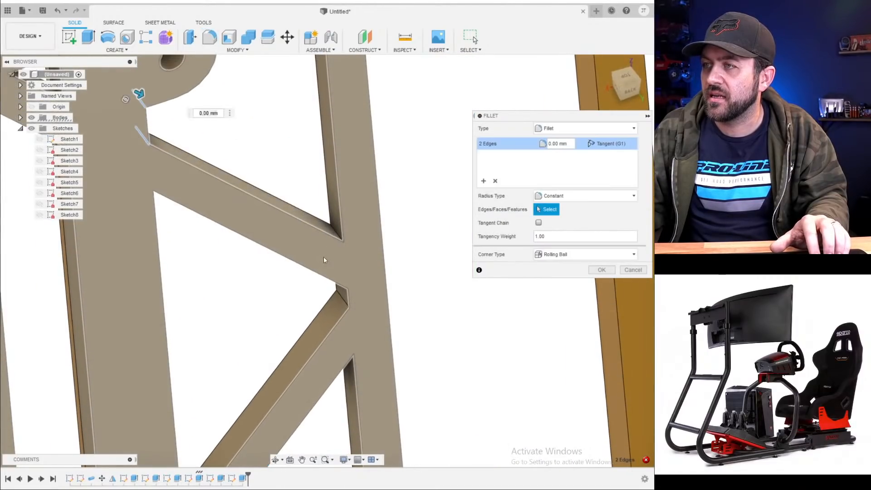
left_click(338, 236)
scroll(316, 199, "down", 4)
middle_click_drag(308, 118, 287, 190)
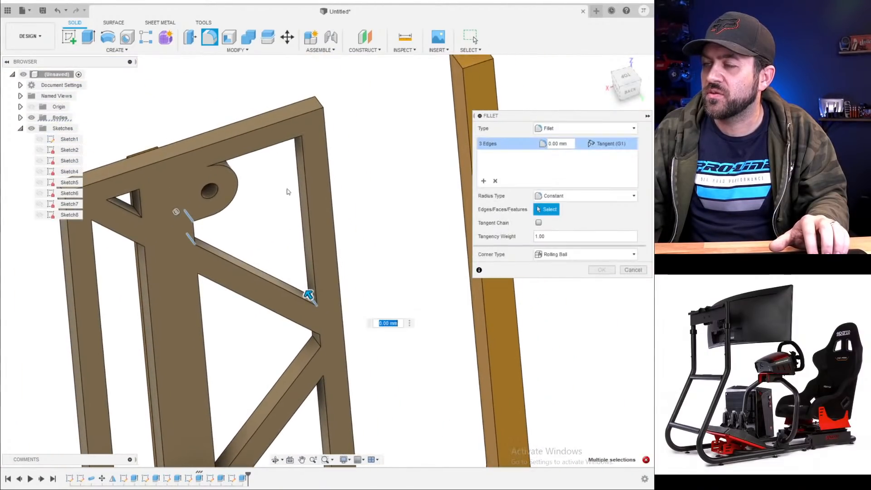
scroll(304, 141, "up", 4)
left_click(299, 159)
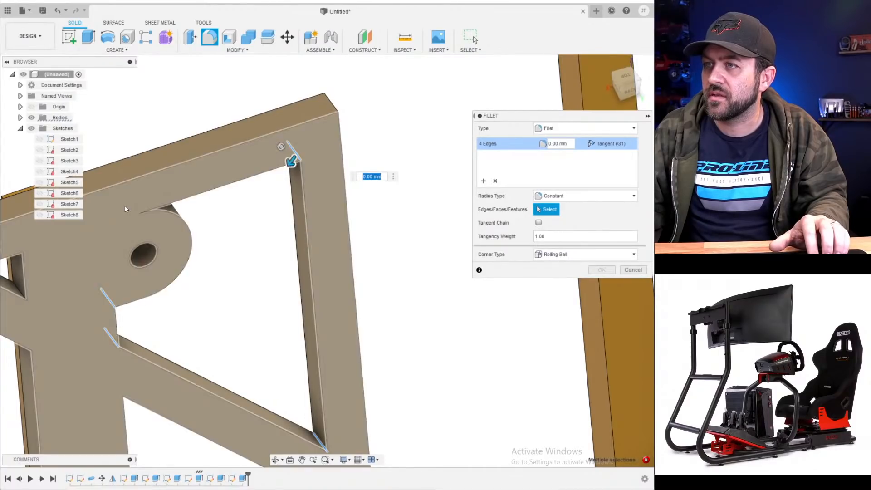
left_click(134, 207)
scroll(159, 227, "down", 3)
type("3")
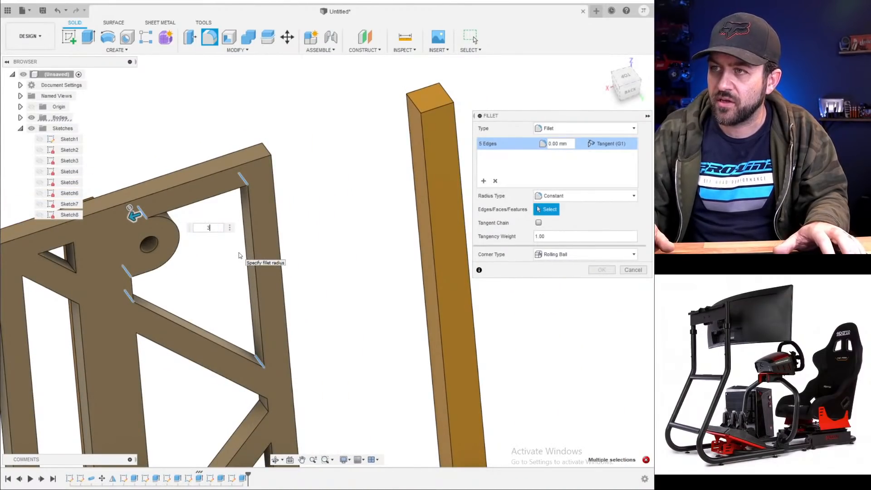
key("Return")
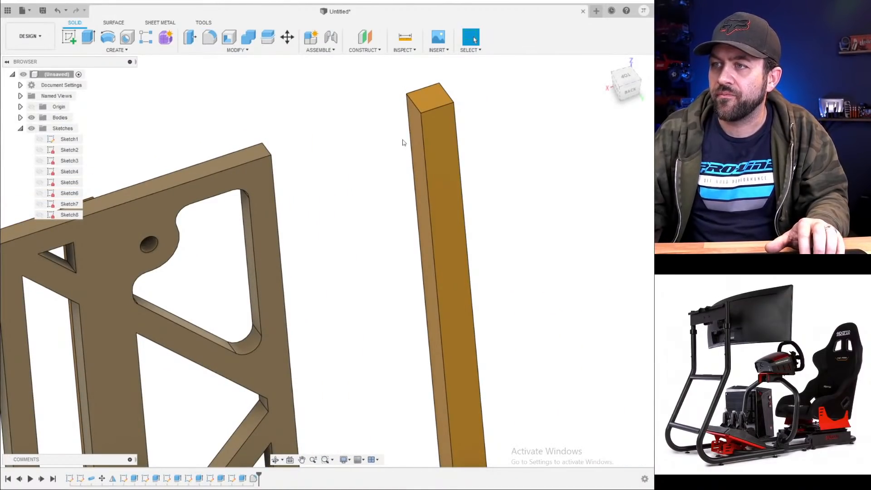
- Fillet the four corner edges of the middle triangular opening between the two diagonal braces with a 3 mm radius
left_click(208, 40)
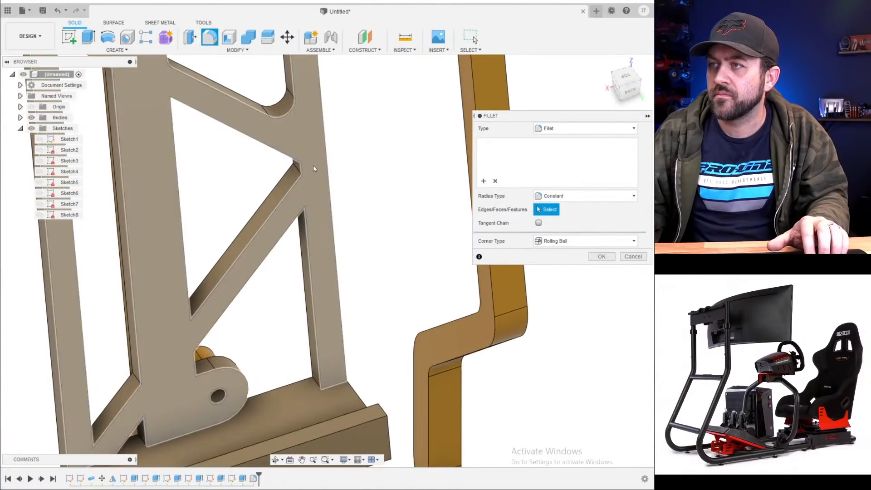
left_click(297, 170)
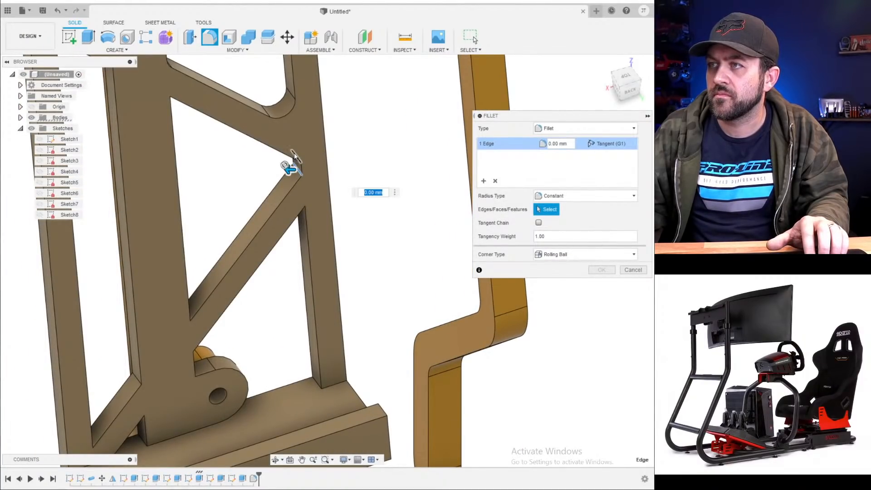
left_click(293, 156)
left_click(160, 82)
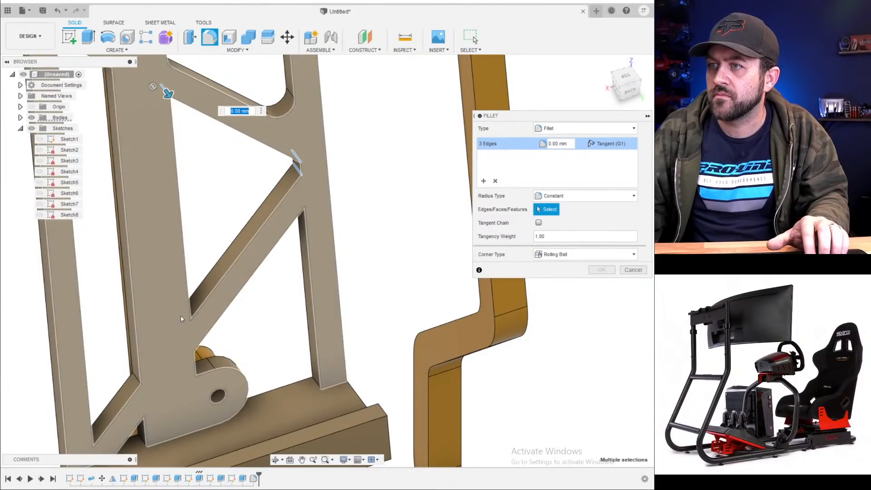
left_click(187, 315)
type("3")
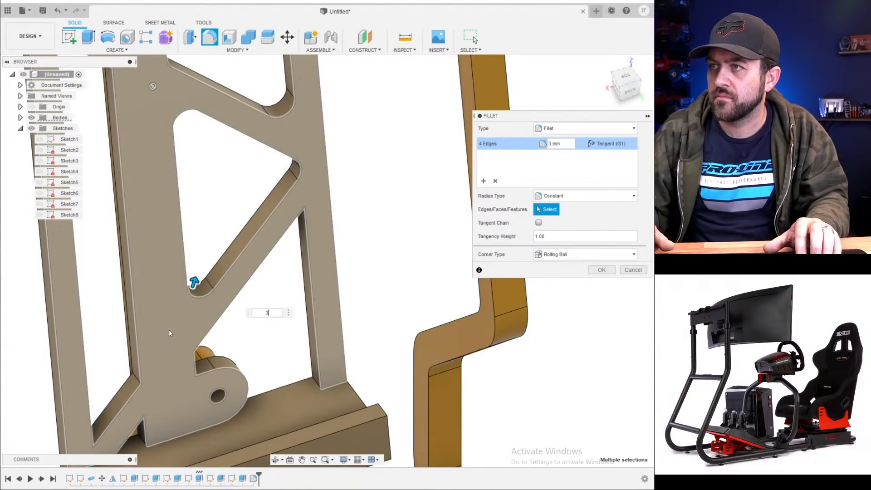
key("Return")
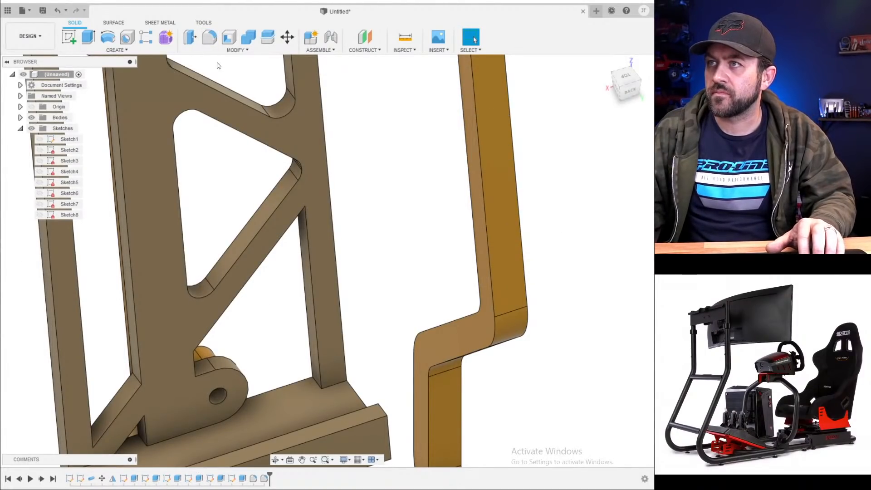
- Fillet the corner edges of the opening around the lower tab, down to the shelf, with a 3 mm radius
left_click(210, 38)
left_click(298, 201)
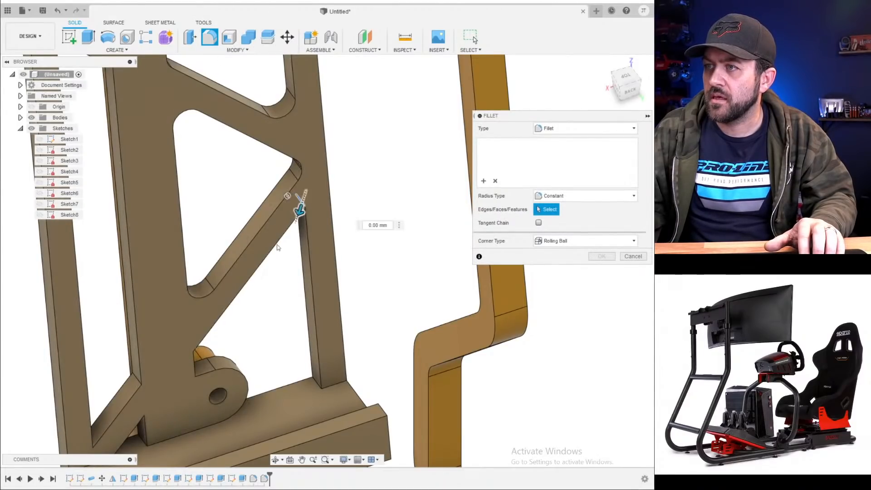
left_click(185, 344)
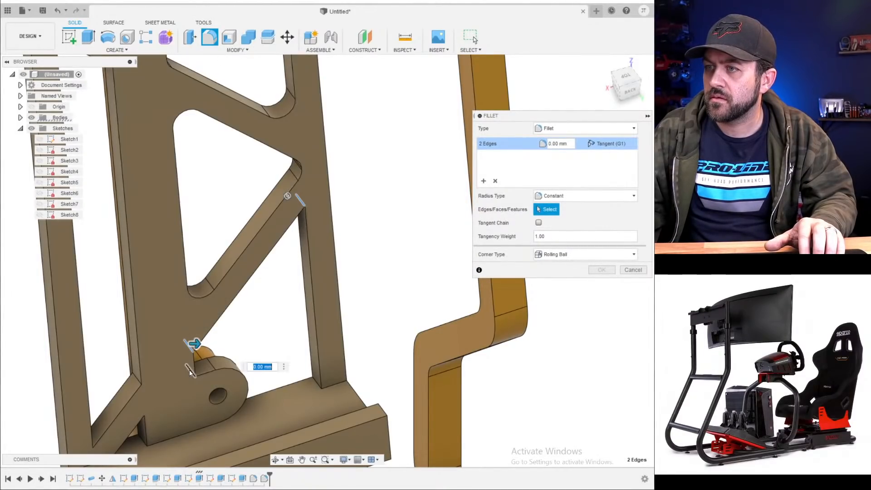
left_click(216, 417)
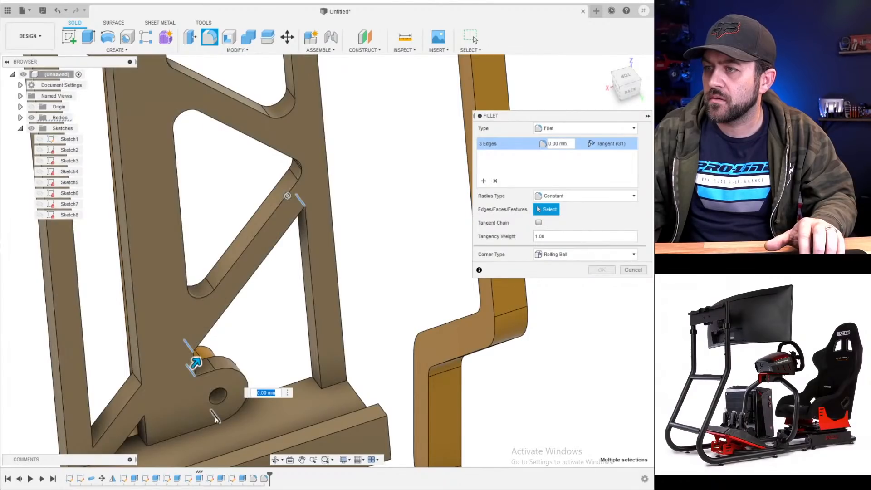
left_click(216, 416)
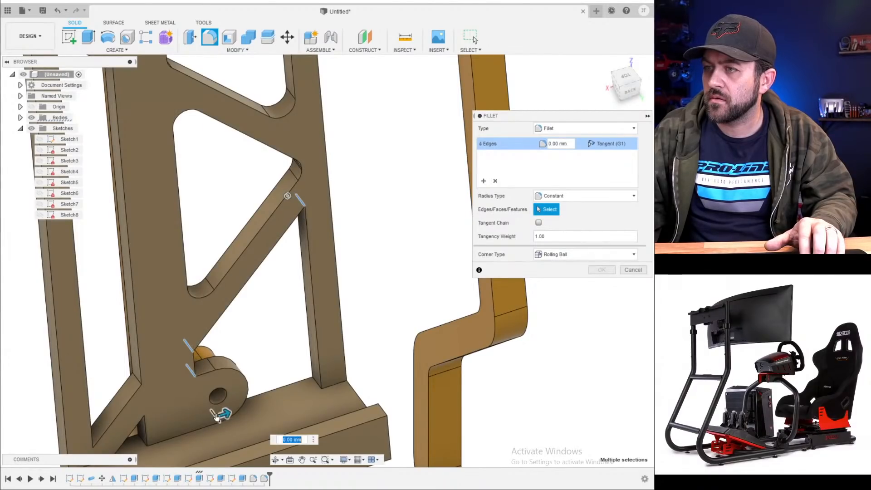
left_click(312, 380)
type("3")
key("Return")
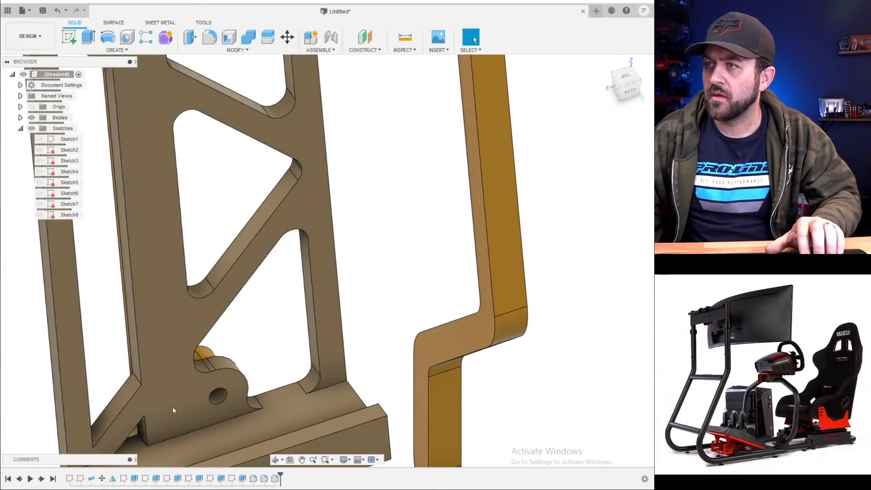
- Start a fillet on the three corner edges of the small triangular opening near the plate's top
scroll(305, 406, "down", 5)
middle_click_drag(252, 178, 199, 135, "shift")
middle_click_drag(199, 136, 270, 174)
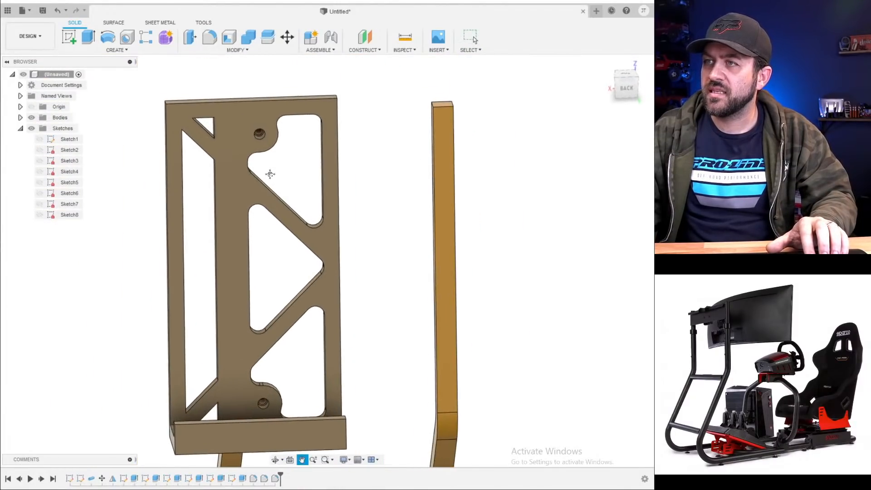
key("Escape")
scroll(203, 138, "up", 3)
left_click(211, 42)
scroll(211, 91, "up", 4)
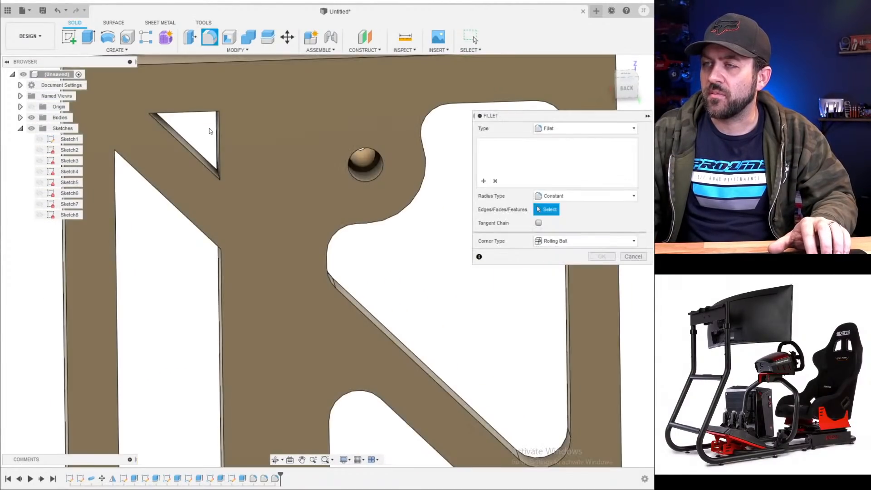
middle_click_drag(211, 130, 191, 121, "shift")
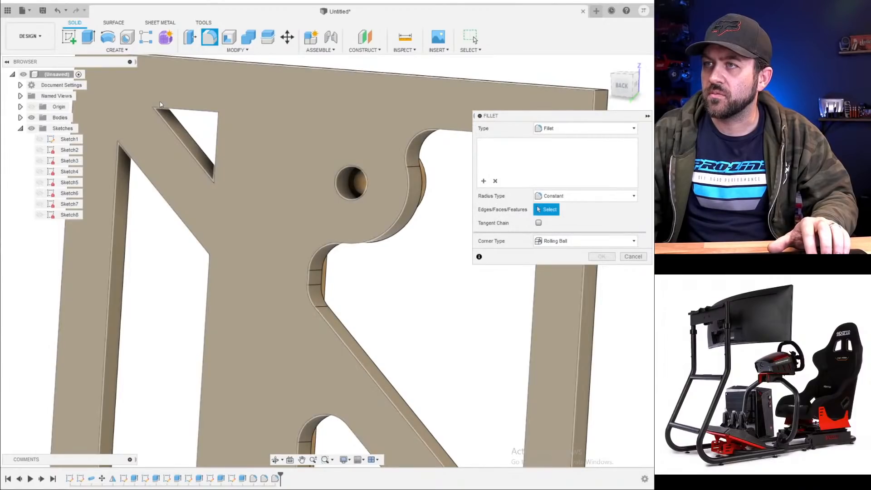
left_click(163, 107)
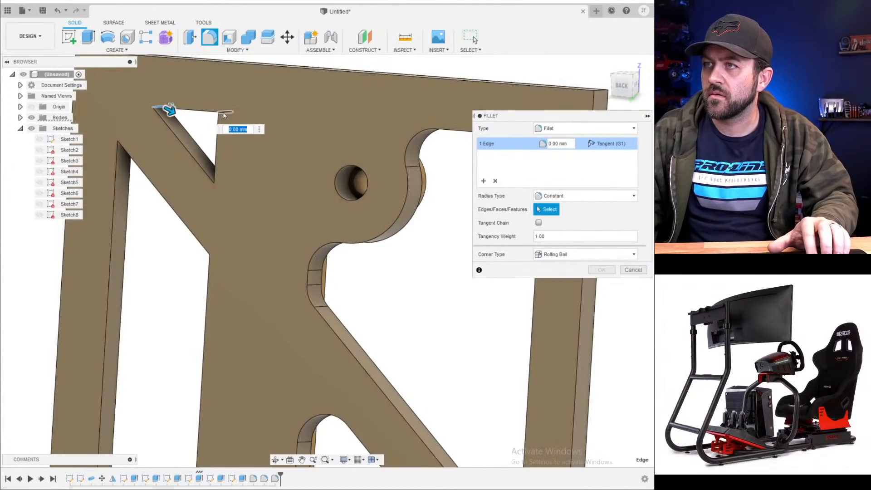
left_click(224, 112)
left_click(221, 184)
left_click(220, 184)
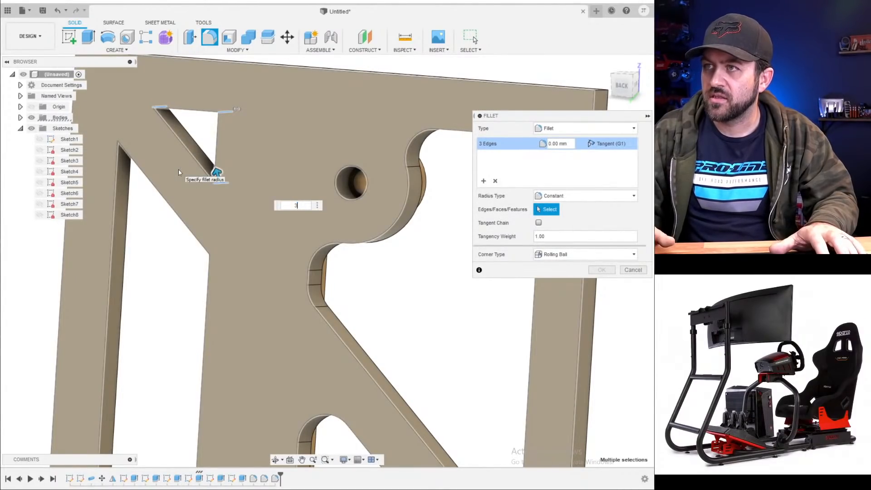
- Set the small triangular opening's corner fillets to a 1.5 mm radius and finish the fillet
type("3")
key("BackSpace")
type("1")
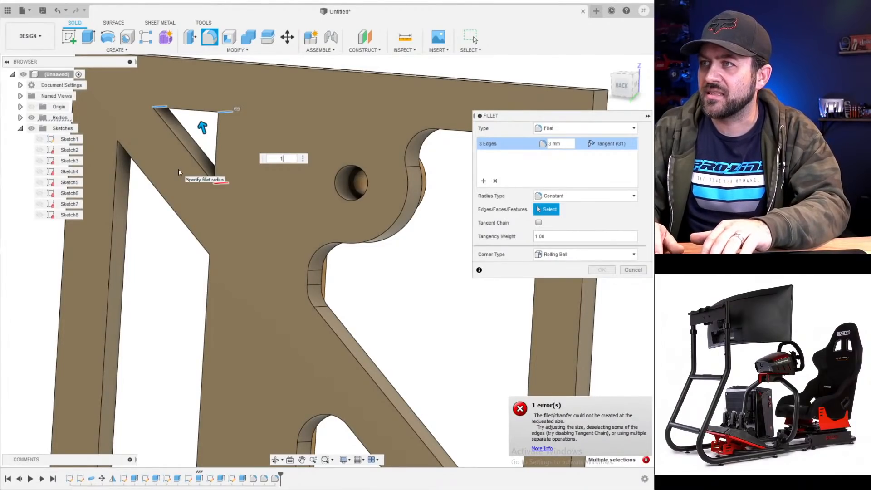
key("BackSpace")
type("2")
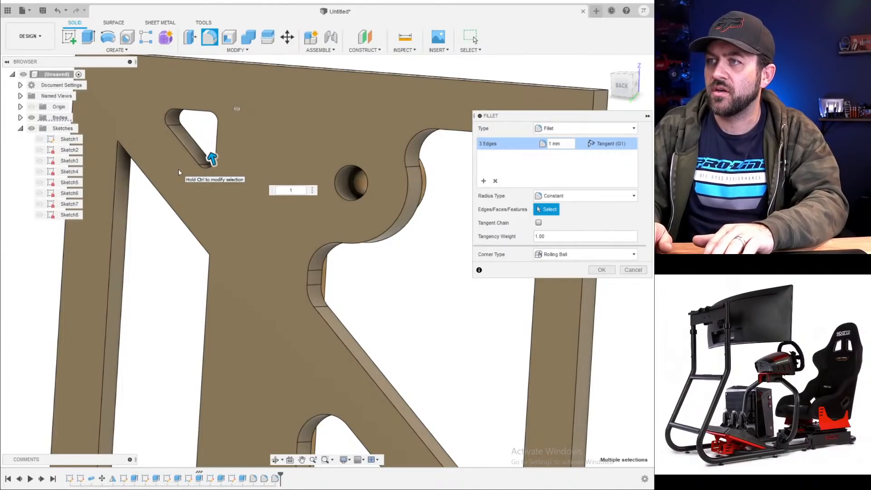
type(".5")
key("Return")
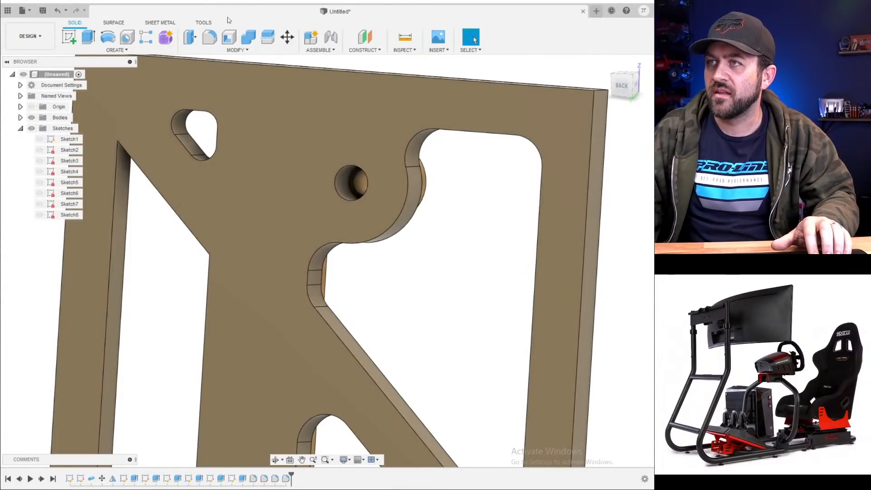
- Fillet the four corner edges of the long narrow opening with a 3 mm radius
left_click(210, 37)
left_click(124, 142)
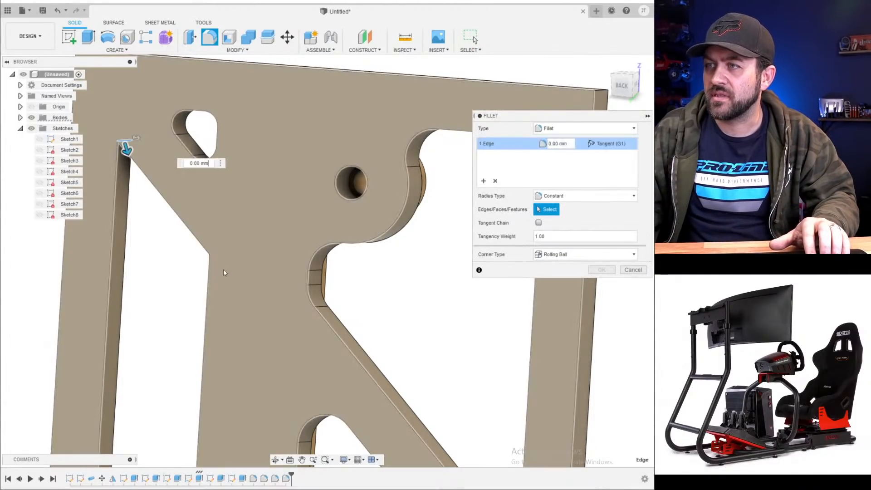
left_click(215, 254)
scroll(215, 281, "down", 3)
middle_click_drag(235, 342, 283, 101)
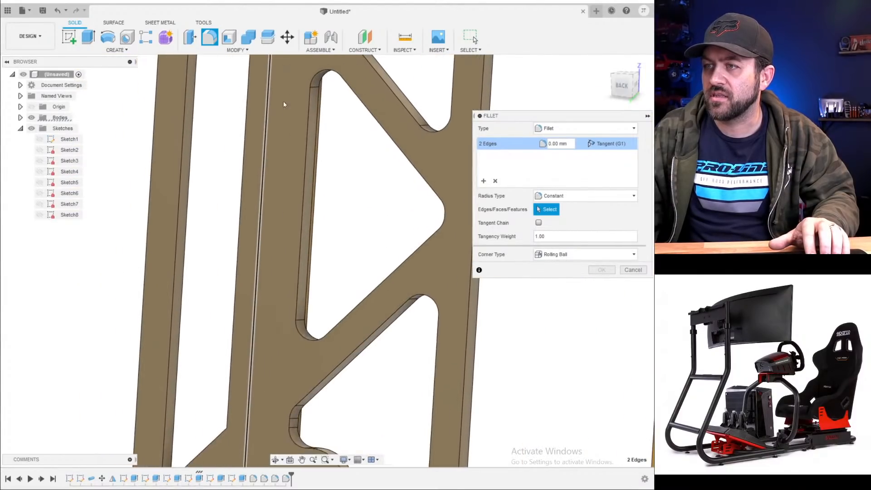
left_click(227, 424)
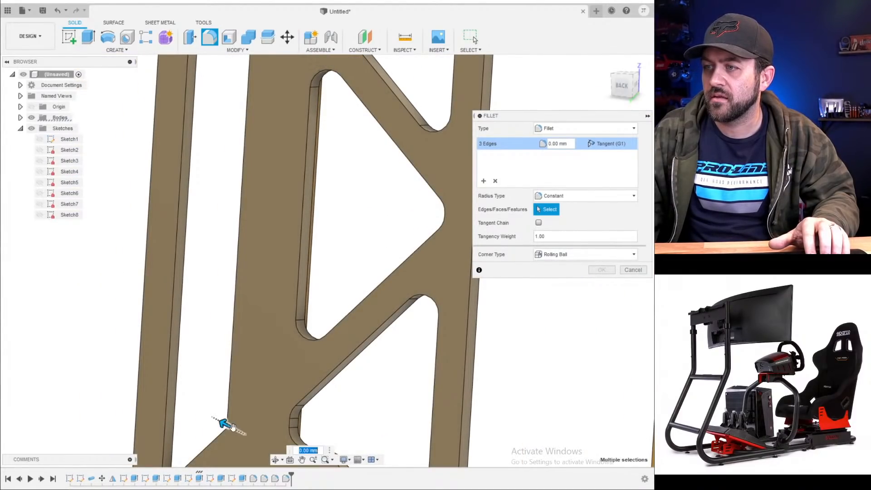
middle_click_drag(227, 424, 252, 262)
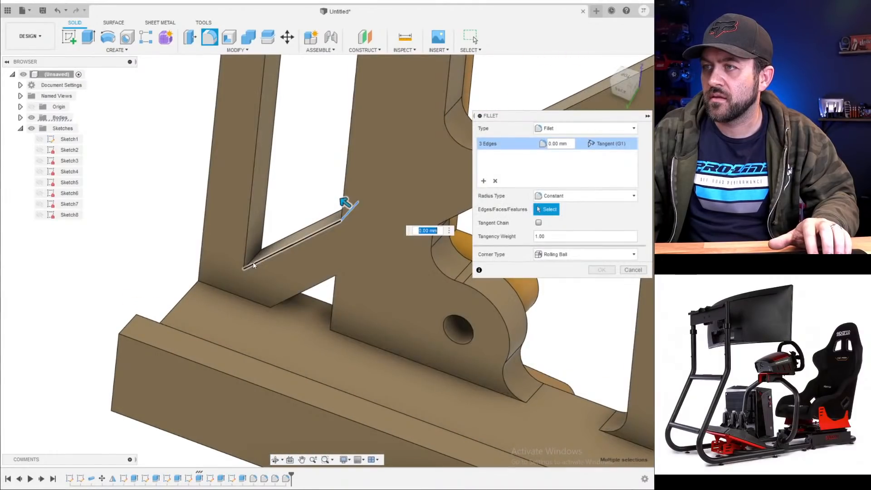
left_click(252, 262)
type("3")
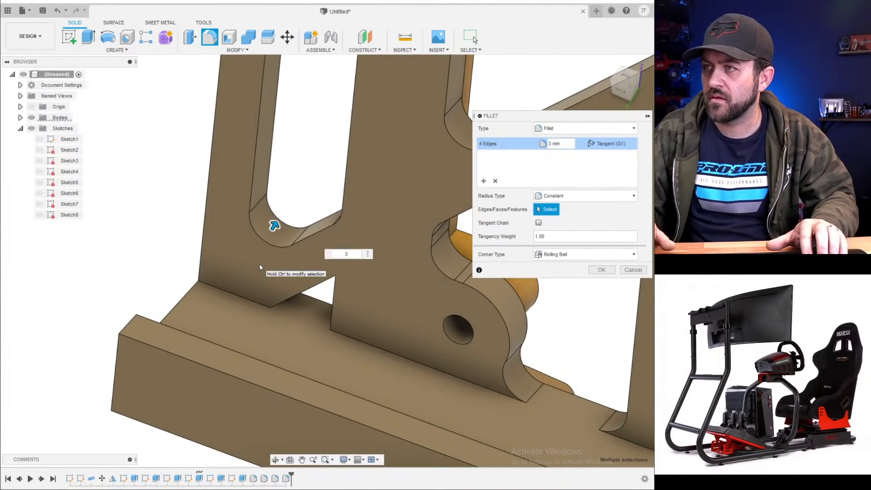
key("Return")
- Fillet two corner edges of the small opening between the short lower brace and the shelf with a 1.5 mm radius
left_click(216, 40)
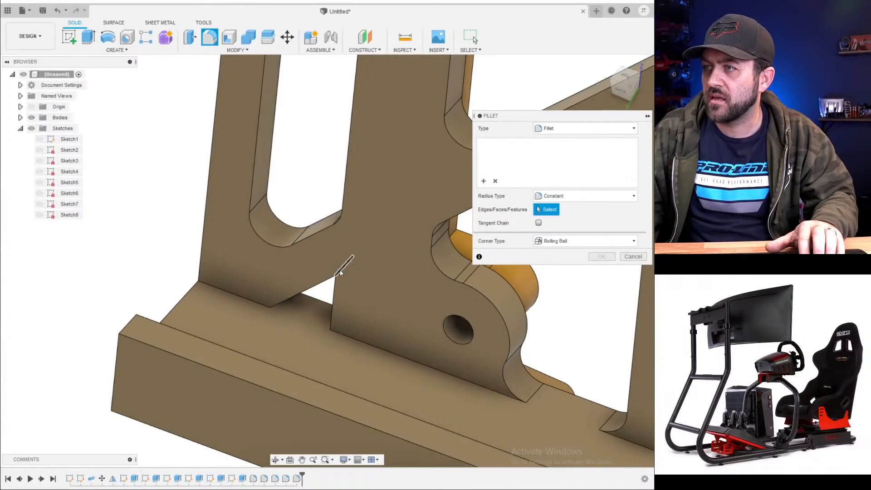
left_click(340, 273)
left_click(338, 320)
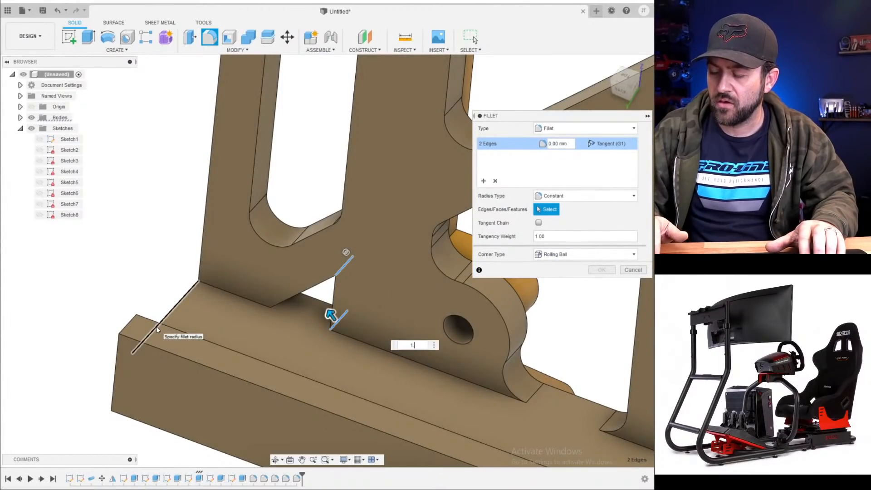
type("1")
key("Return")
- Edit the last fillet to round all three corner edges of the small opening above the shelf with a 1.5 mm radius
middle_click_drag(341, 291, 330, 271, "shift")
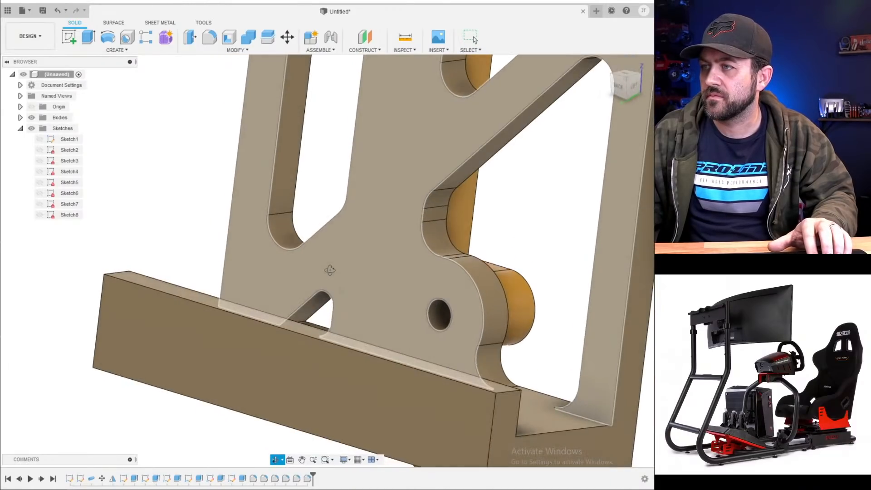
scroll(306, 324, "up", 6)
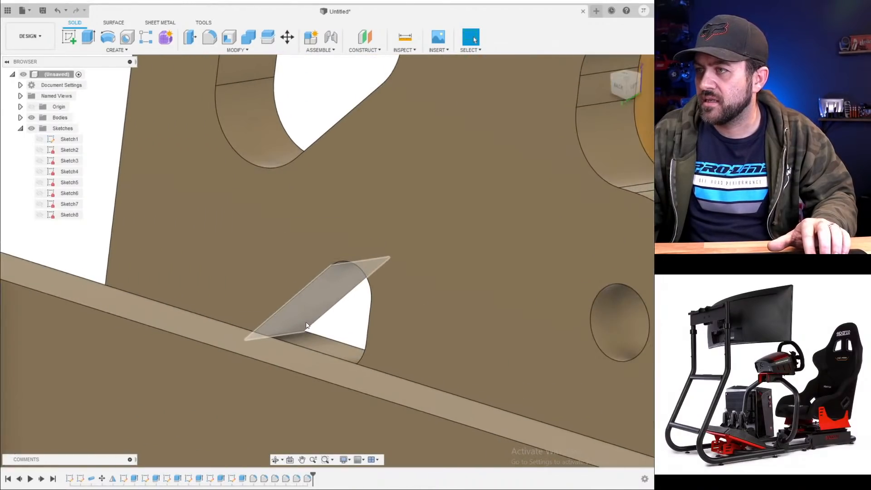
mouse_move(306, 324)
middle_mouse_down("shift")
mouse_move(293, 356)
mouse_move(303, 355)
middle_mouse_up("shift")
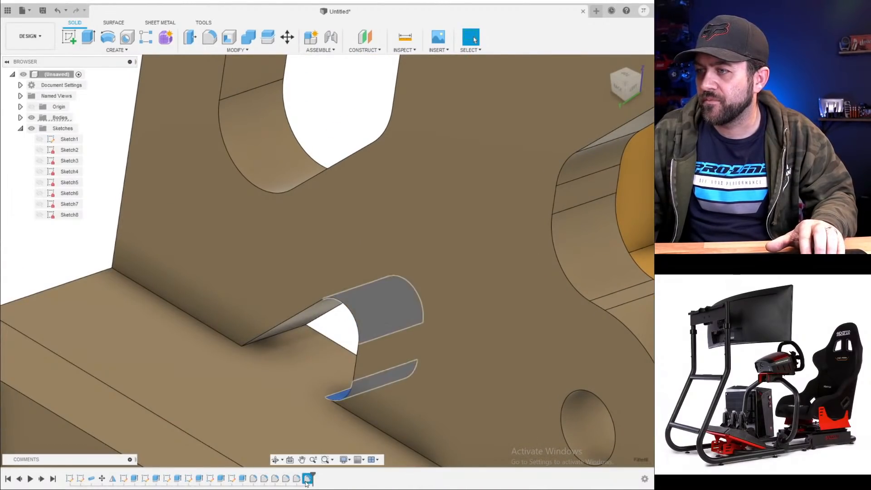
right_click(307, 478)
left_click(328, 429)
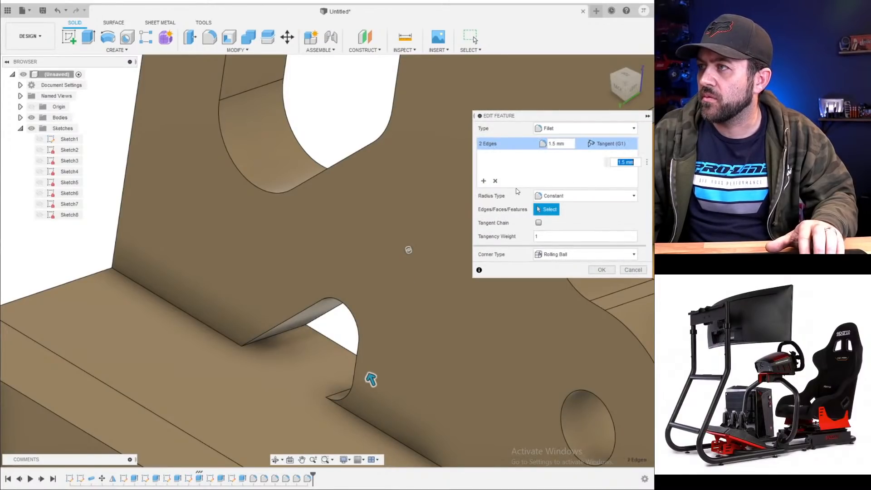
left_click(495, 181)
left_click(267, 337)
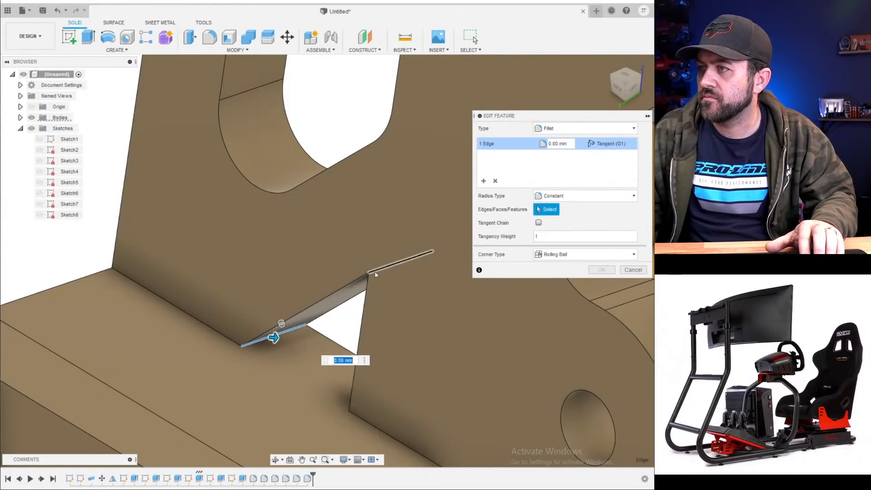
left_click(361, 409)
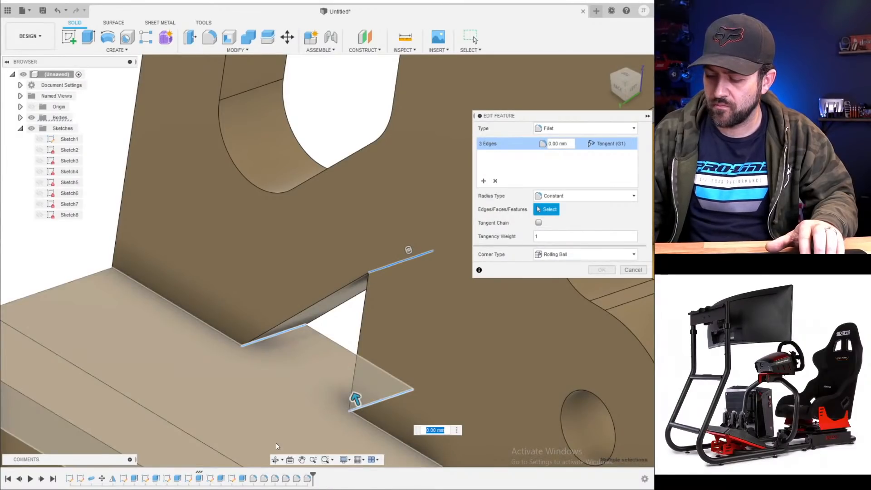
type("1.5")
key("Return")
- Mirror the plate body with its shelf and lip across its long inner side face as a new body
scroll(275, 442, "down", 10)
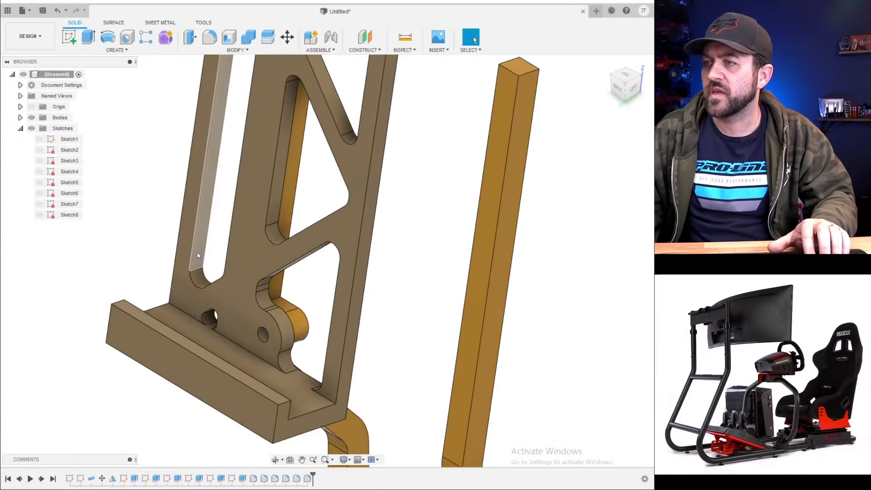
middle_click_drag(197, 252, 211, 250, "shift")
middle_click_drag(295, 226, 222, 361)
scroll(256, 266, "down", 3)
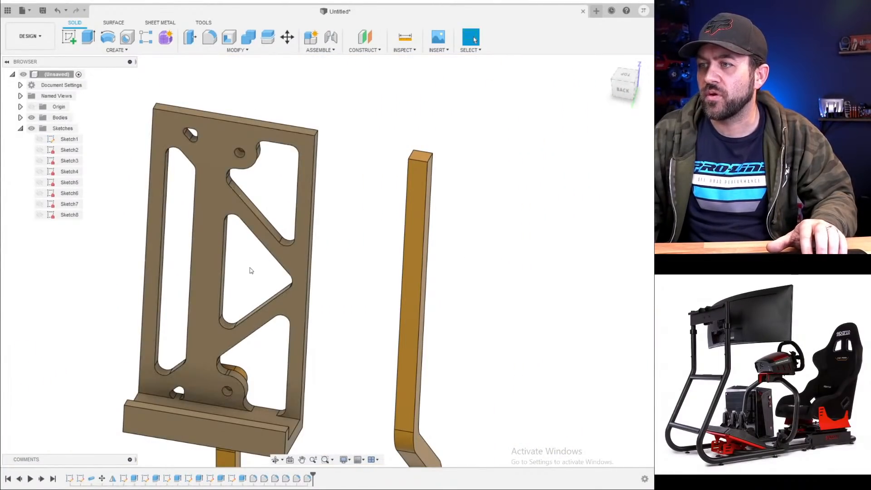
left_click(133, 51)
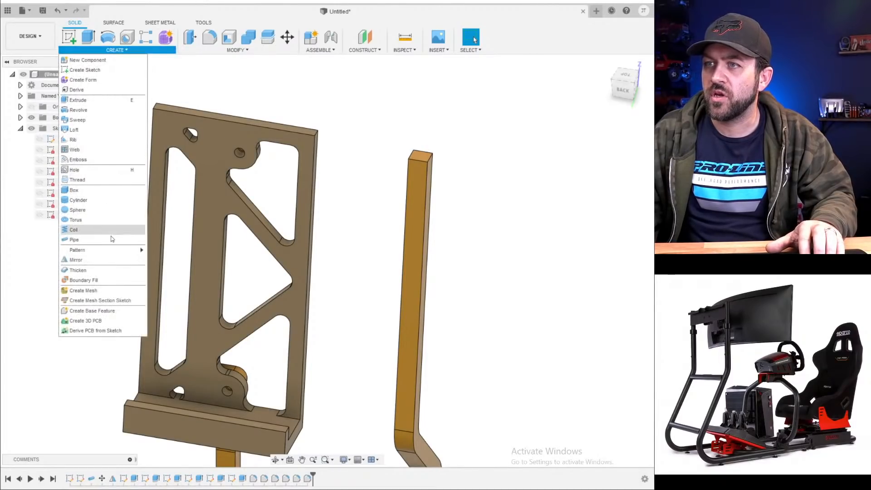
left_click(79, 269)
left_click(249, 136)
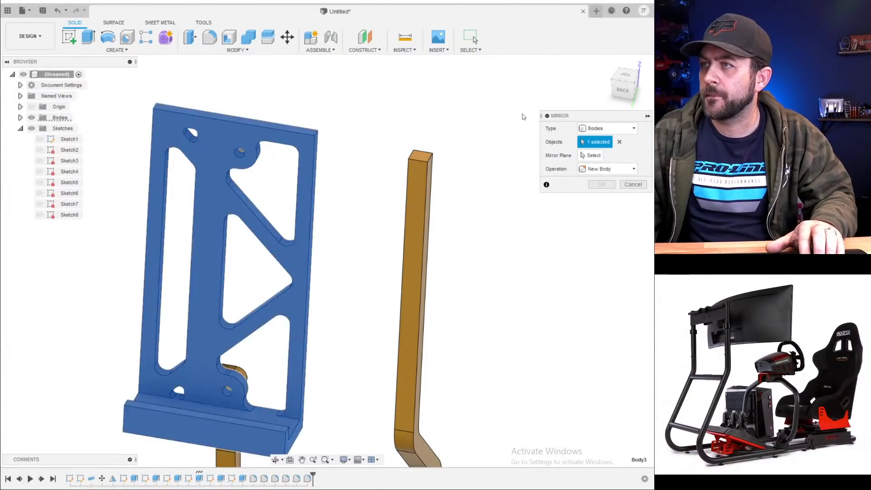
middle_click_drag(499, 169, 399, 151, "shift")
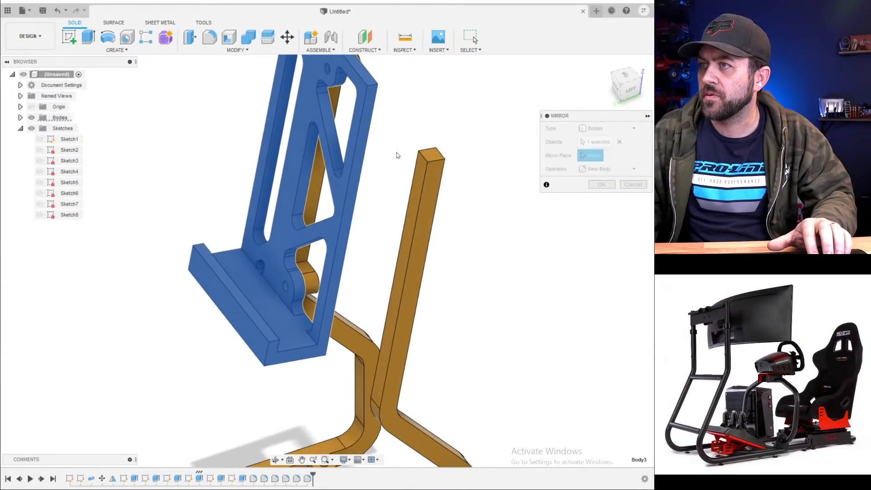
left_click(371, 100)
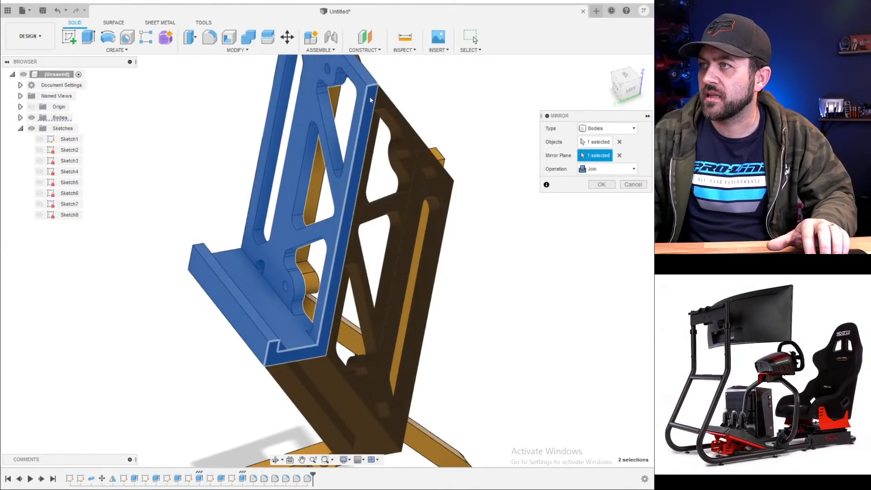
left_click(619, 174)
left_click(612, 189)
left_click(601, 184)
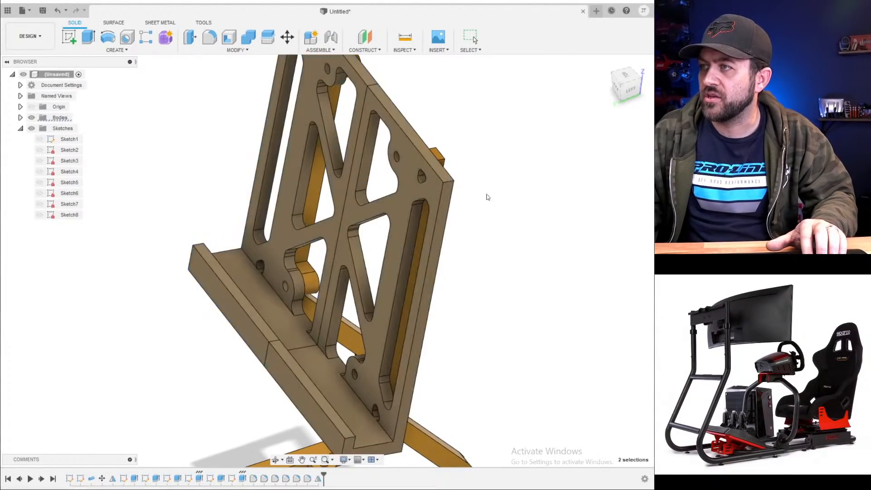
- Combine the original plate and its mirrored half into one body with the Join operation
middle_click_drag(372, 173, 336, 208, "shift")
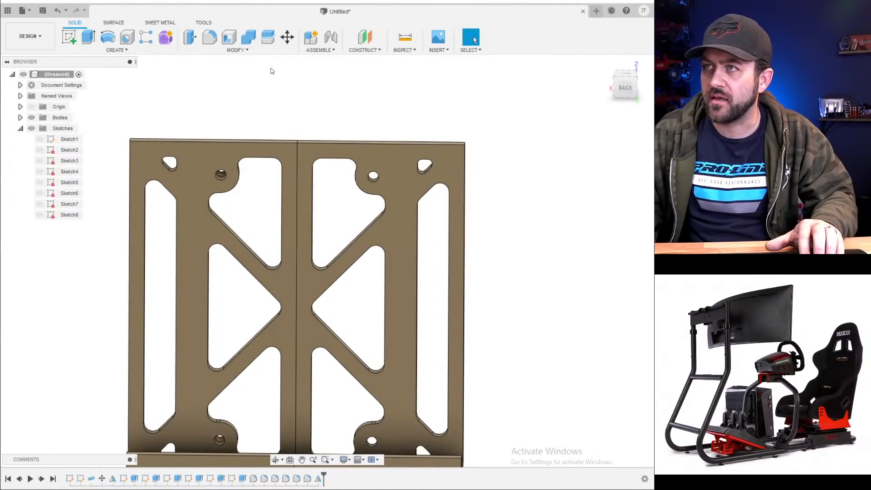
left_click(248, 38)
left_click(274, 145)
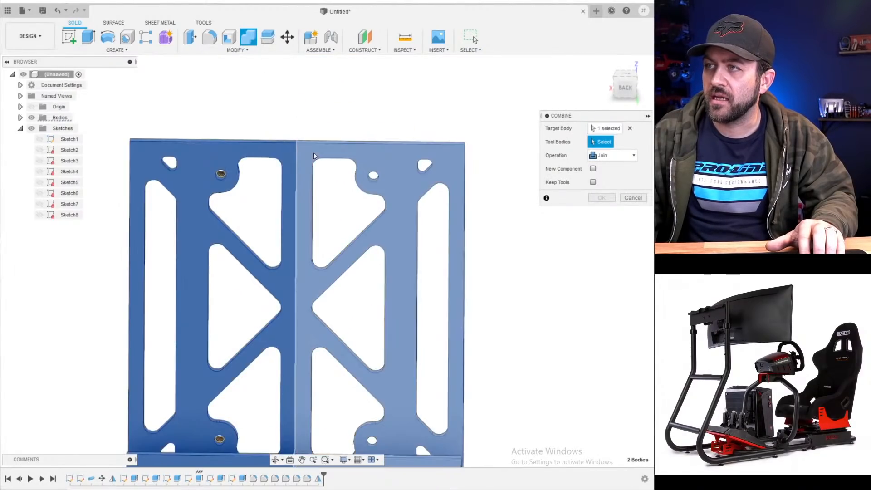
left_click(314, 153)
middle_click_drag(264, 216, 318, 208, "shift")
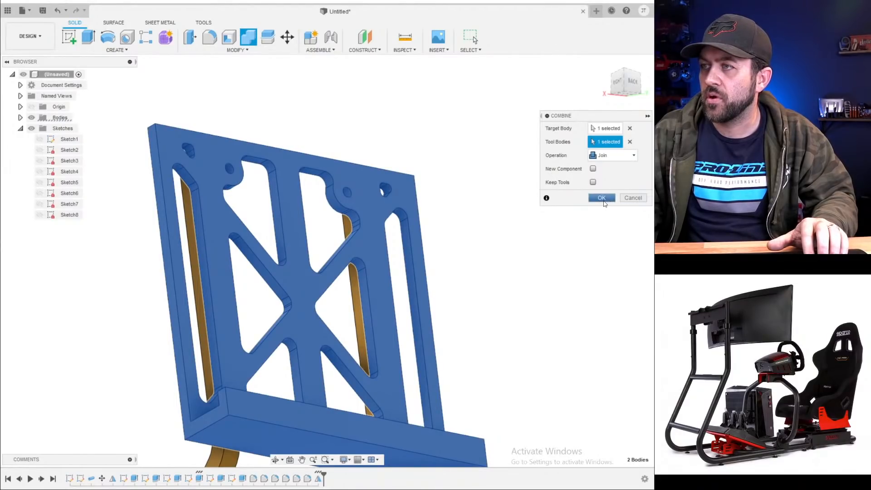
left_click(601, 198)
left_click(632, 81)
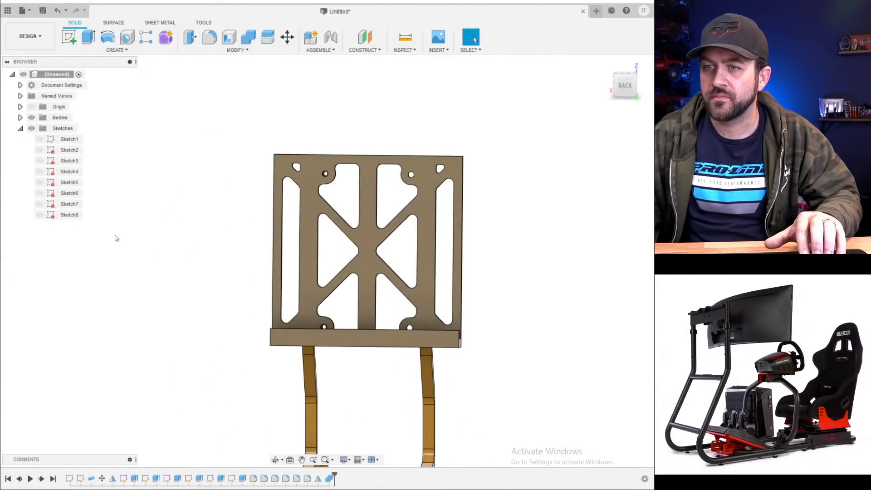
scroll(320, 228, "down", 3)
middle_click_drag(344, 205, 308, 198, "shift")
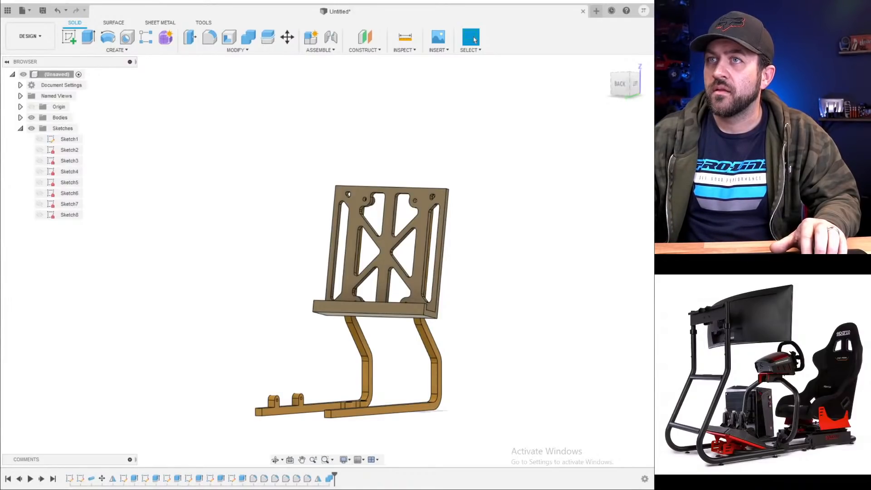
- Fillet the plate's two upper outer corner edges with a 10 mm radius
middle_click_drag(410, 220, 457, 295, "shift")
key("Escape")
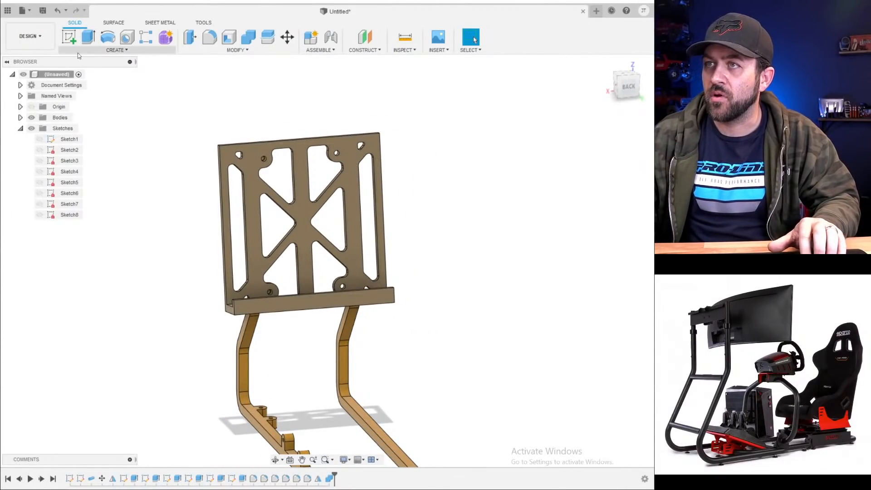
left_click(210, 39)
scroll(210, 144, "up", 5)
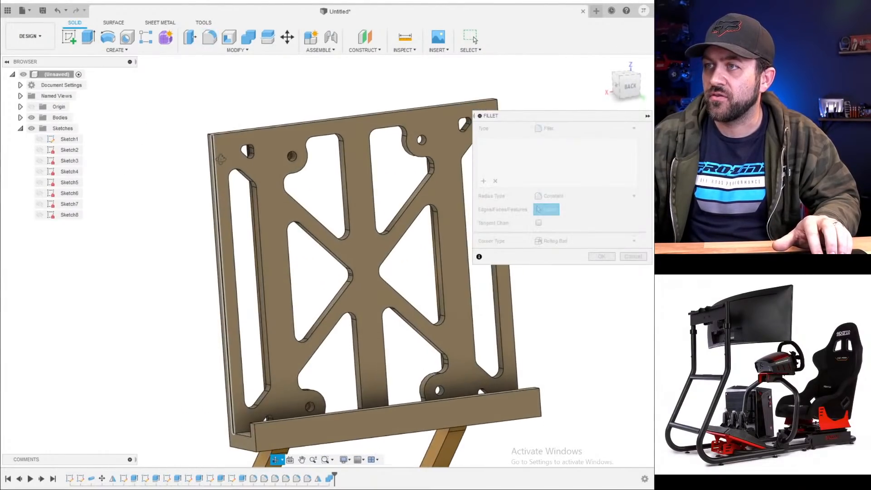
left_click(210, 136)
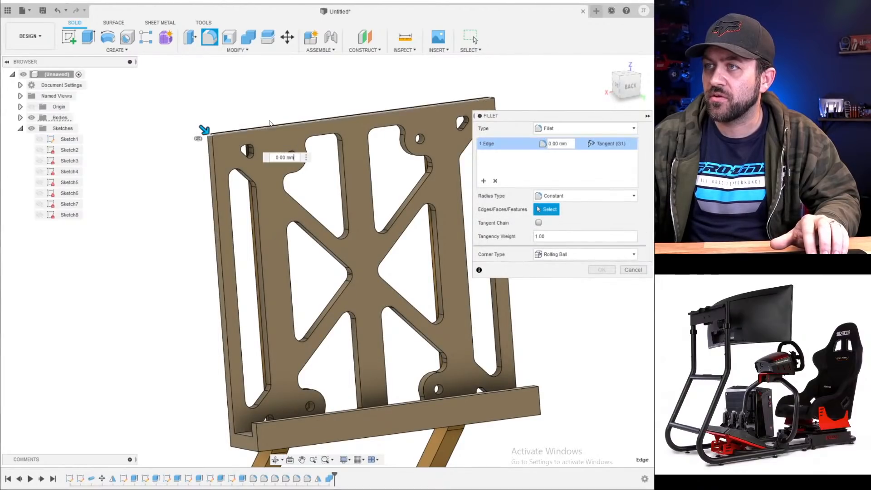
middle_click_drag(210, 136, 220, 250, "shift")
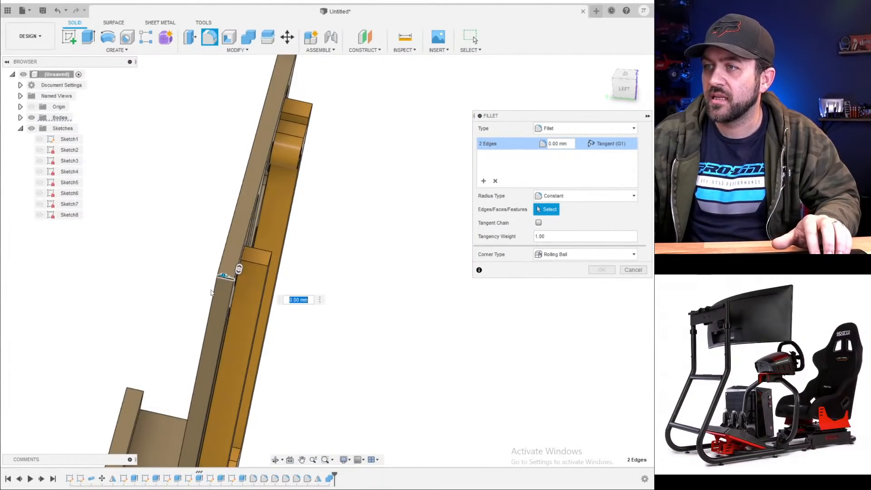
middle_click_drag(211, 292, 258, 275, "shift")
middle_click_drag(378, 223, 520, 165)
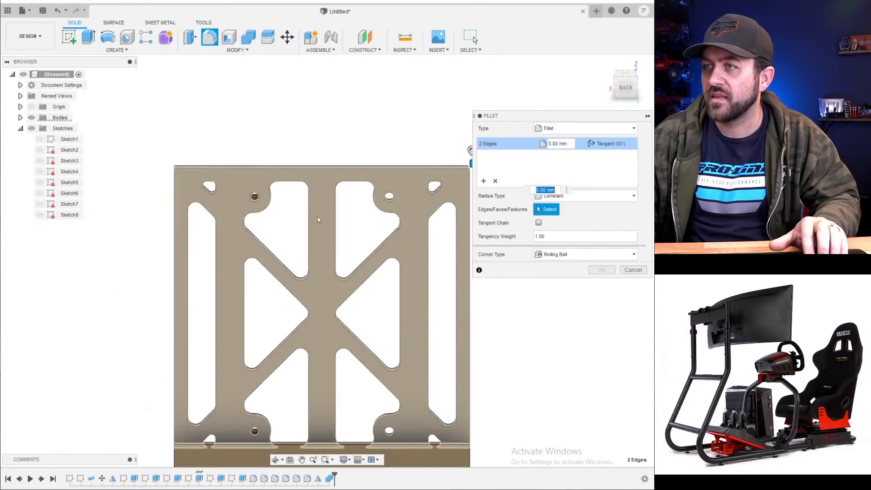
scroll(312, 218, "down", 2)
type("5")
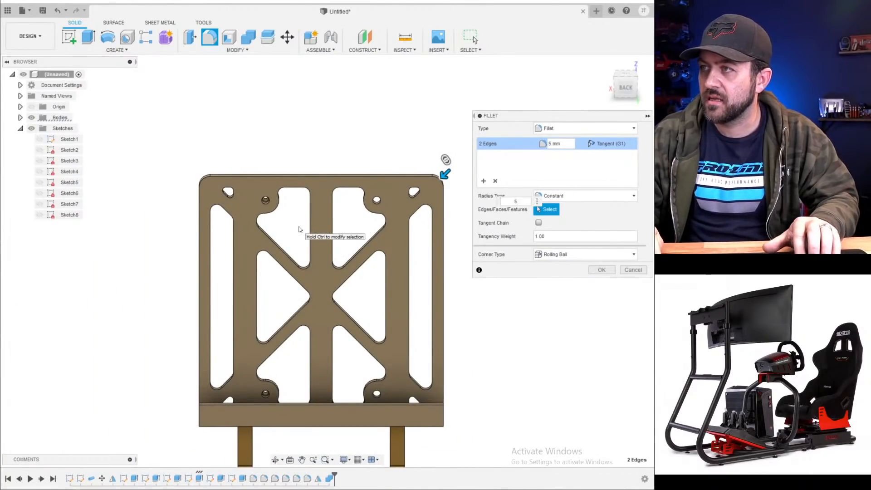
key("BackSpace")
type("10")
key("Return")
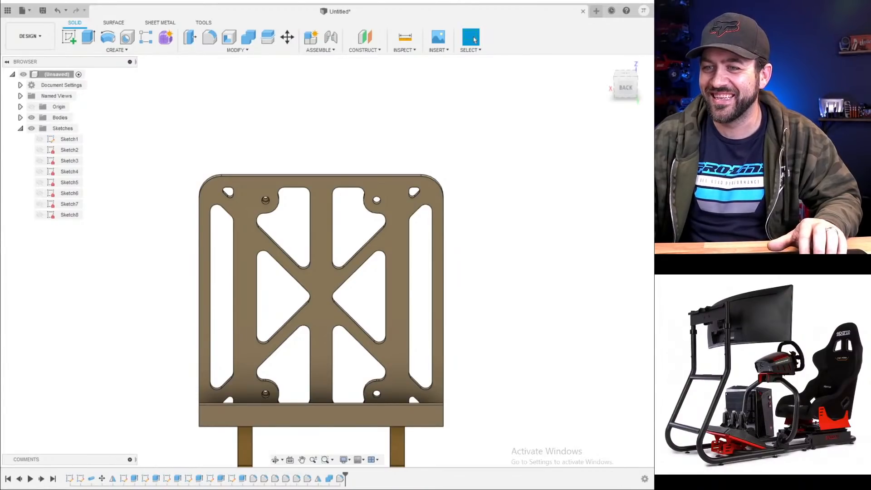
- Examine the rounded plate, shelf and tubular frame from the back, at an angle and from the side
middle_click_drag(268, 285, 306, 296, "shift")
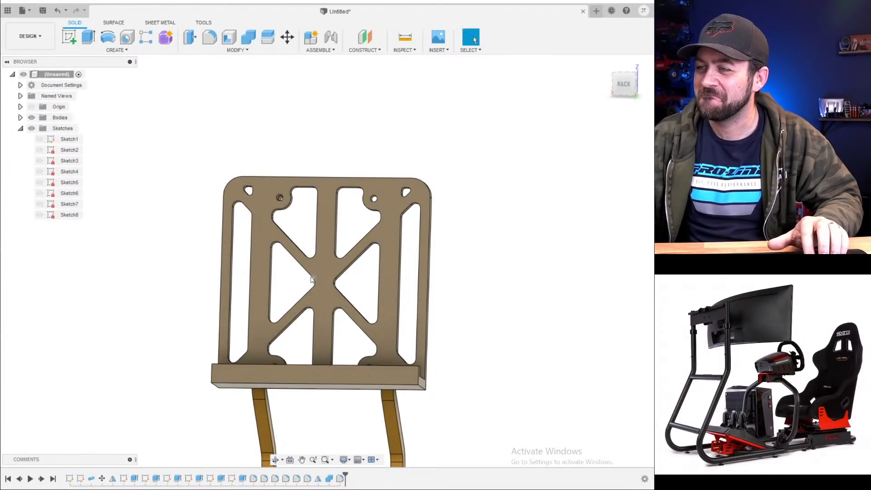
scroll(307, 295, "up", 3)
scroll(207, 270, "down", 4)
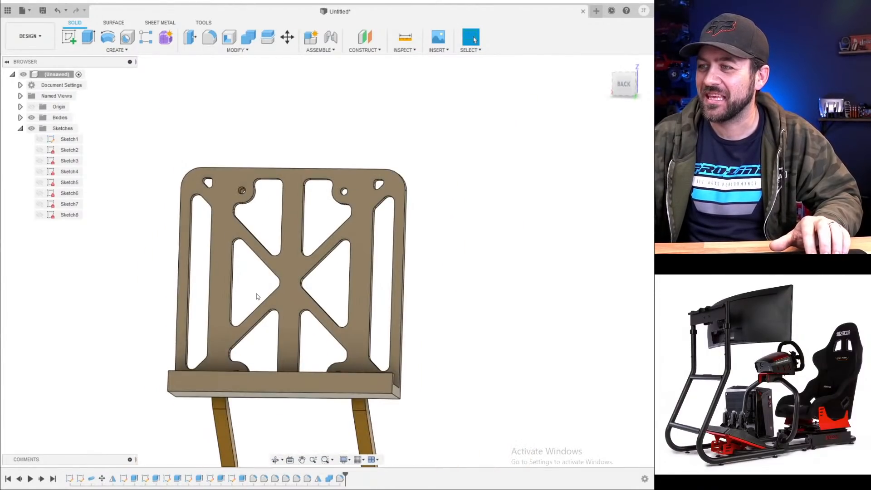
middle_click_drag(259, 296, 305, 306, "shift")
scroll(292, 328, "down", 3)
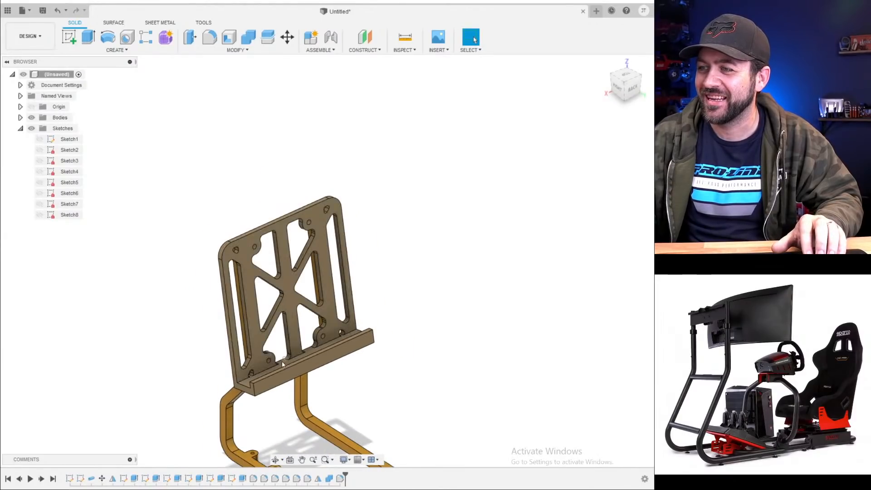
middle_click_drag(281, 361, 275, 289)
scroll(267, 313, "up", 1)
middle_click_drag(240, 362, 226, 276, "shift")
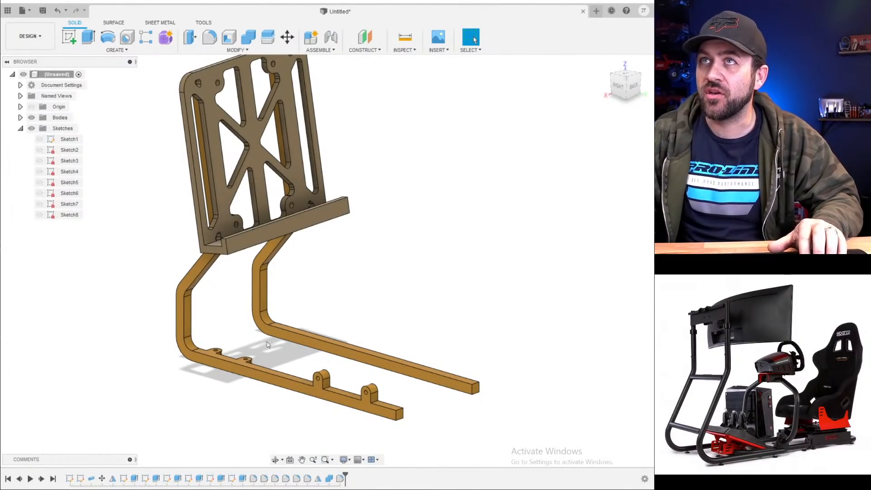
middle_click_drag(279, 255, 331, 345, "shift")
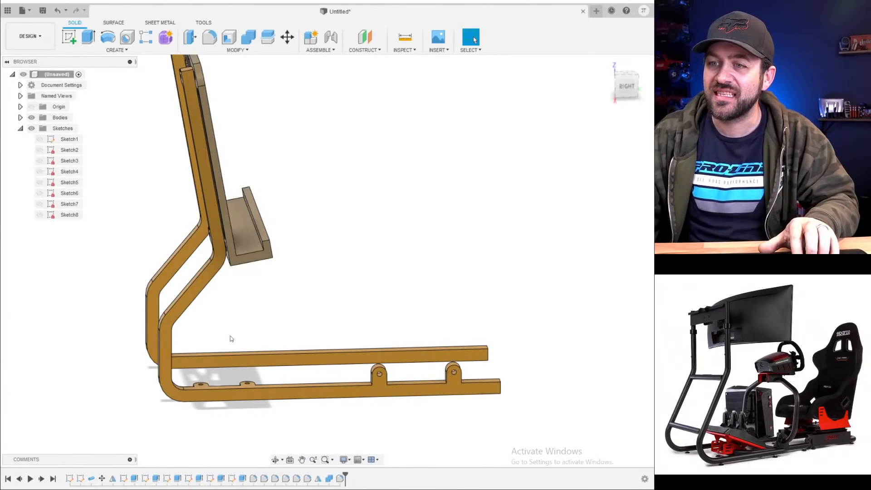
- Save the design as "Sim Racer Phone Holder" in Admin Project
left_click(43, 11)
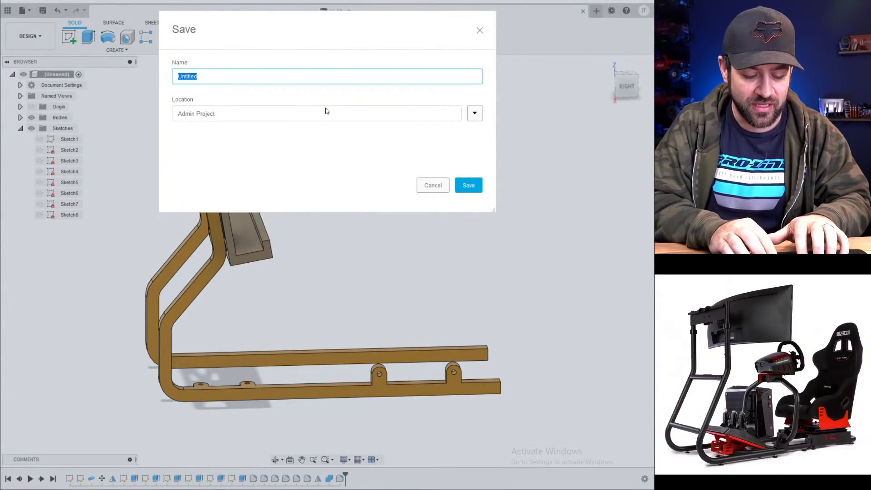
type("Sim Racer Phone H")
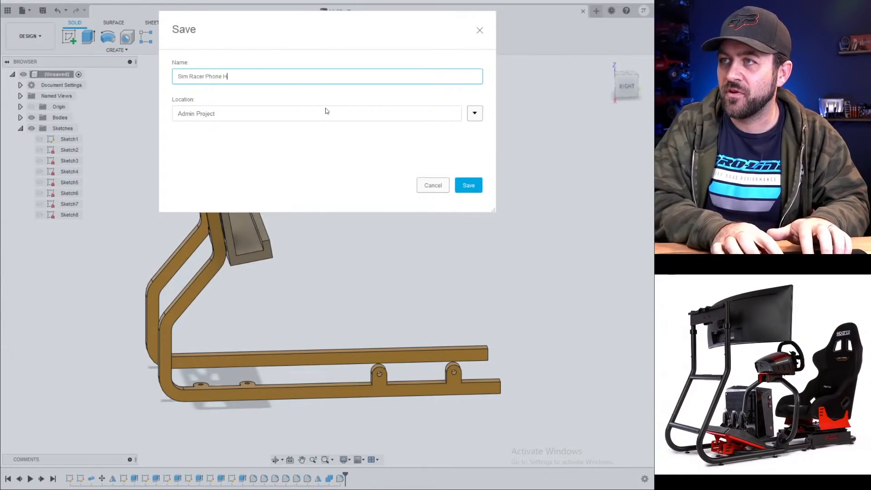
type("older")
key("Return")
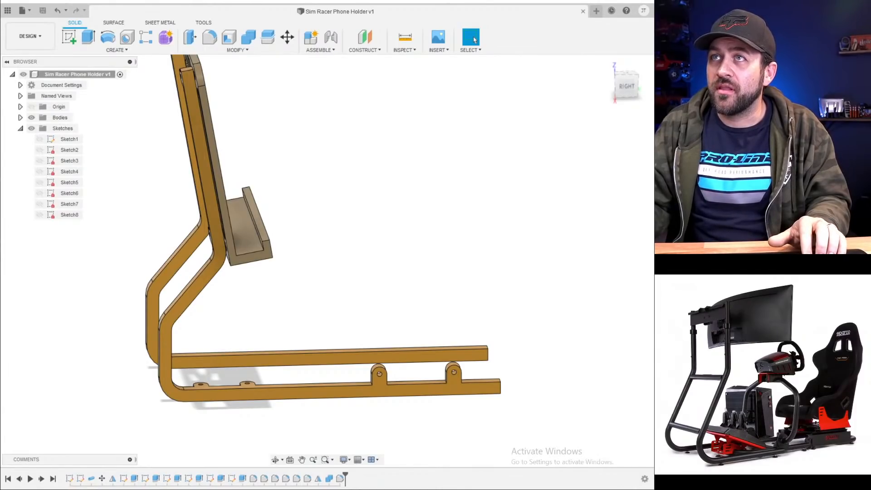
middle_click_drag(273, 279, 222, 227, "shift")
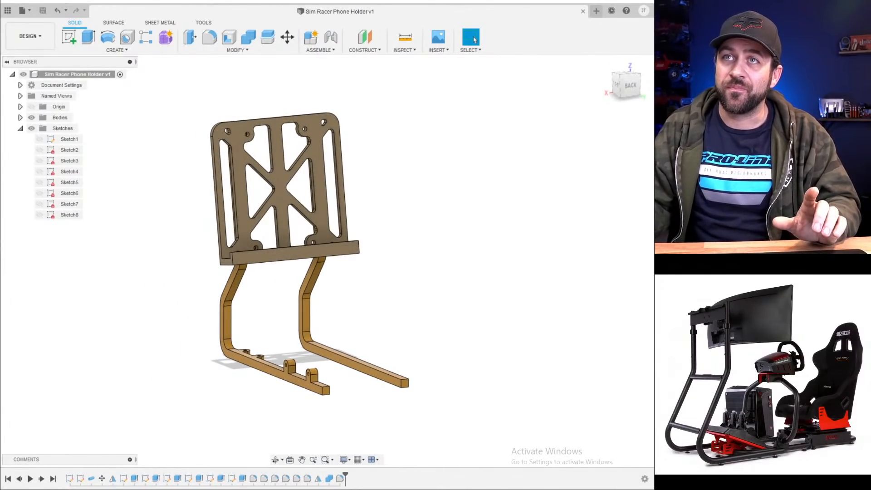
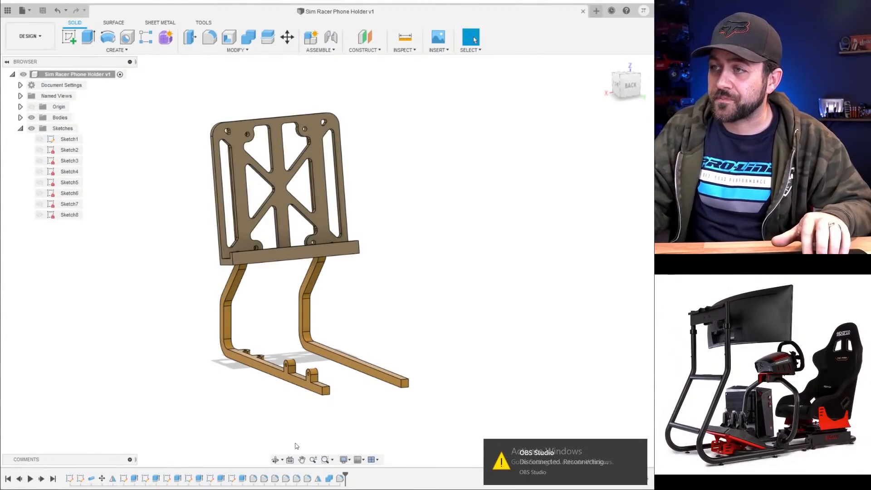
scroll(296, 372, "up", 5)
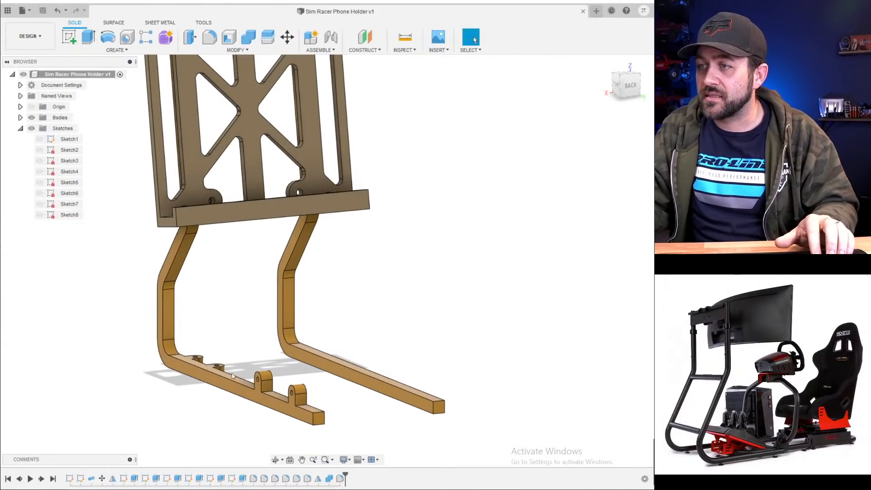
middle_click_drag(295, 372, 245, 377, "shift")
scroll(245, 376, "up", 3)
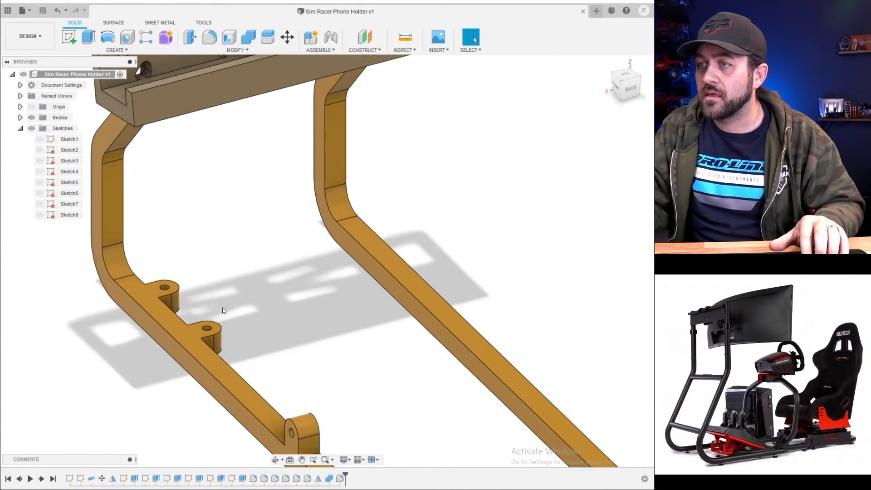
left_click(68, 39)
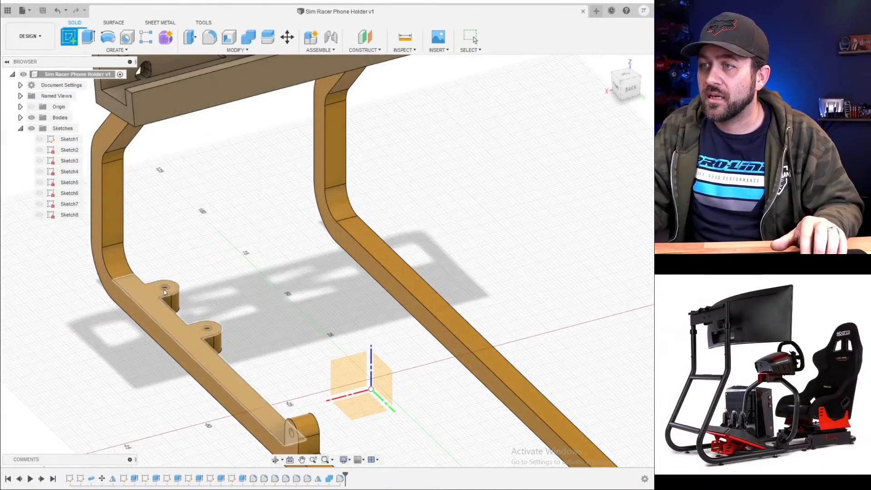
scroll(187, 305, "down", 5)
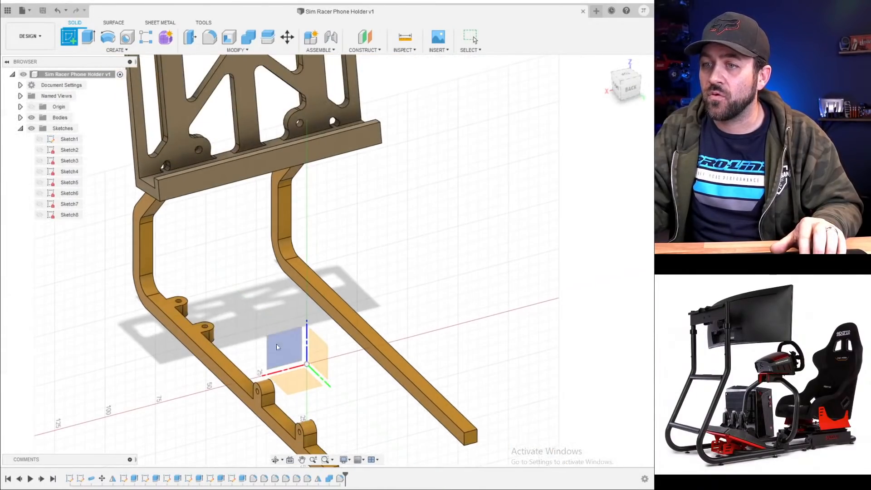
left_click(234, 275)
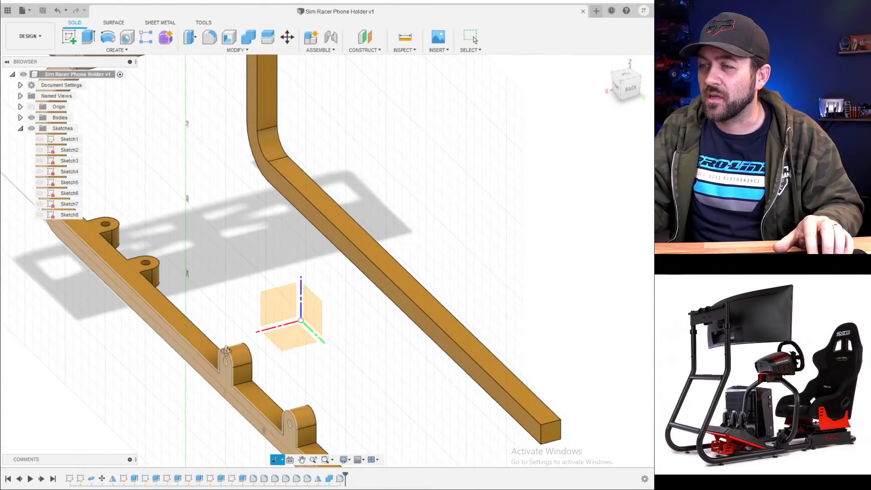
mouse_move(237, 372)
middle_mouse_down("shift")
mouse_move(198, 381)
mouse_move(237, 379)
middle_mouse_up("shift")
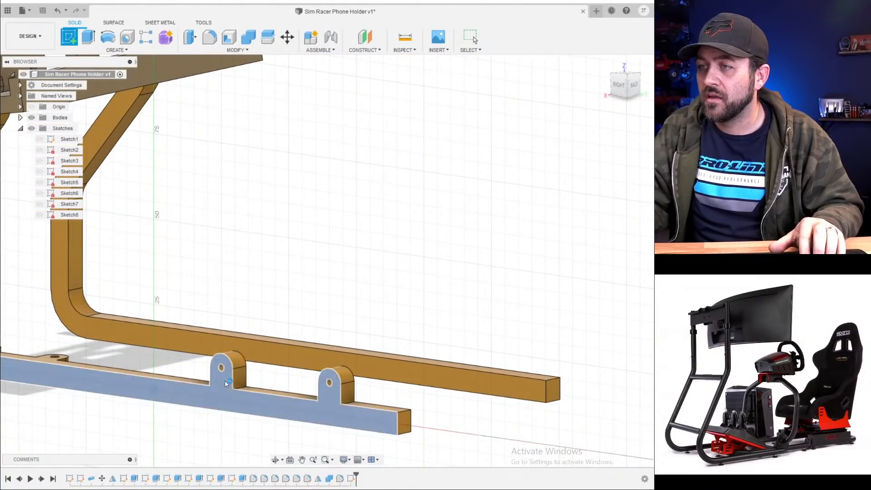
left_click(226, 380)
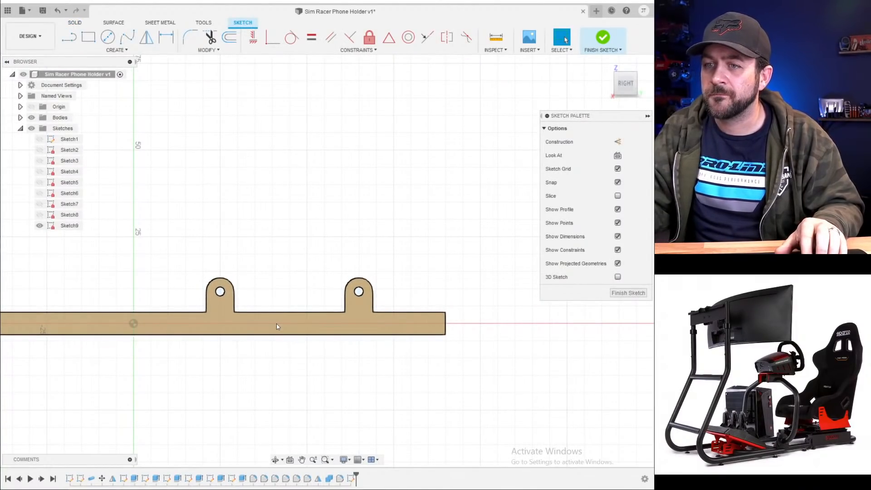
scroll(354, 262, "down", 4)
middle_click_drag(372, 247, 291, 260, "shift")
scroll(292, 260, "up", 5)
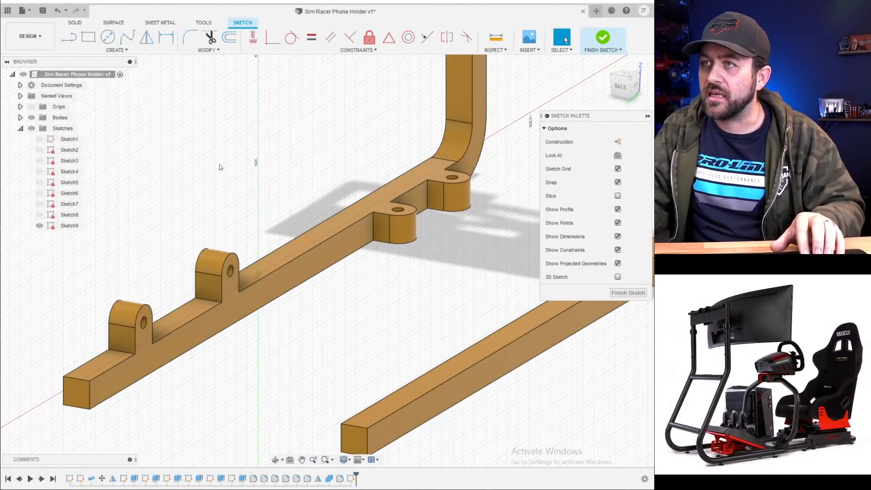
left_click(602, 38)
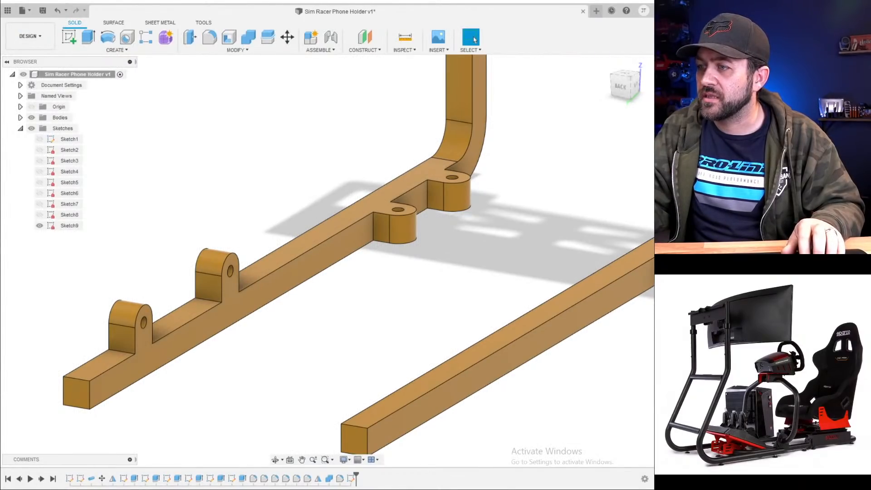
left_click(352, 477)
key("Delete")
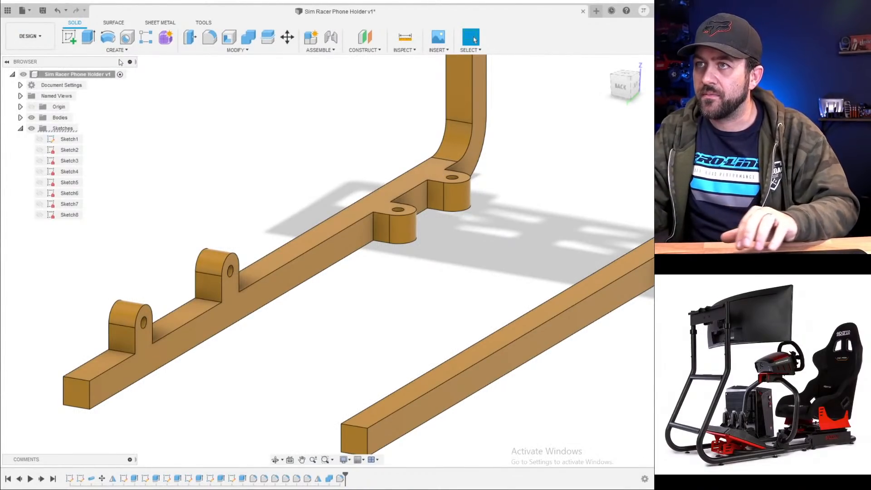
- Start a sketch on the lugged rail's inner side face and project that face's outline into it
left_click(69, 36)
left_click(143, 363)
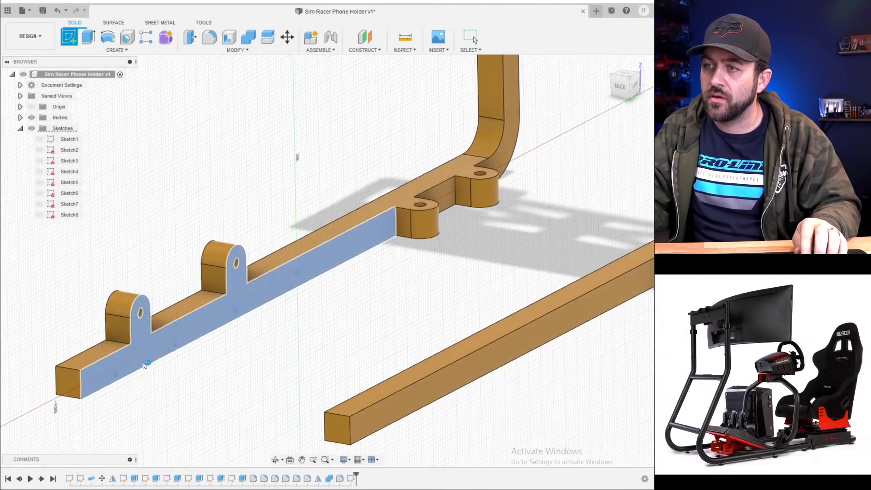
mouse_move(299, 223)
middle_mouse_down("shift")
mouse_move(346, 256)
mouse_move(56, 243)
middle_mouse_up("shift")
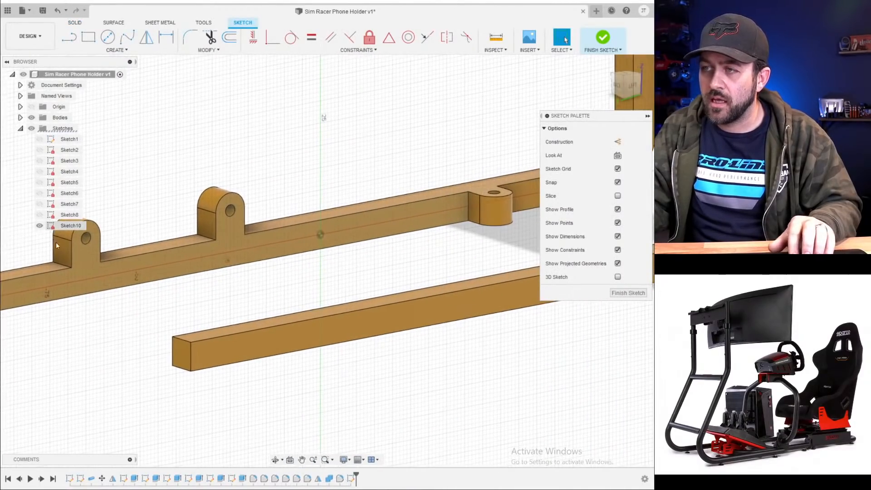
key("p")
left_click(94, 271)
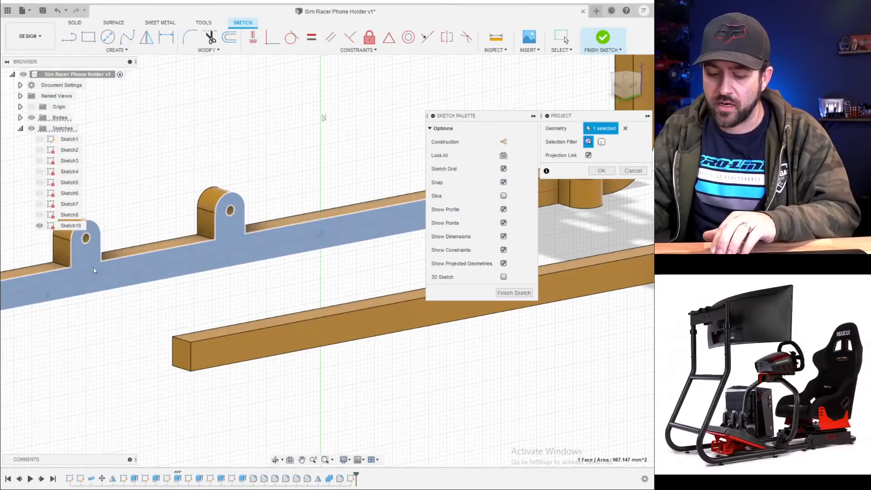
key("Return")
middle_click_drag(113, 279, 192, 288)
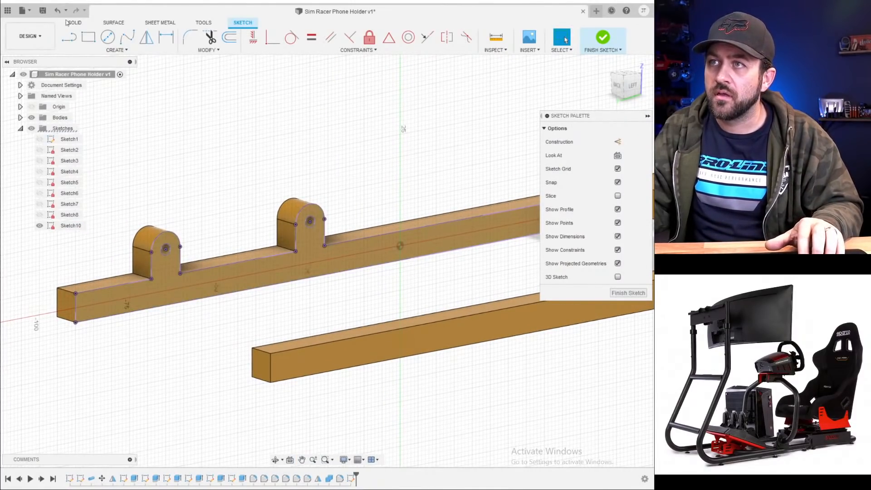
- Draw two rectangles spanning the rail's height beneath the two upright lugs, each starting at a lug's base corner
left_click(89, 37)
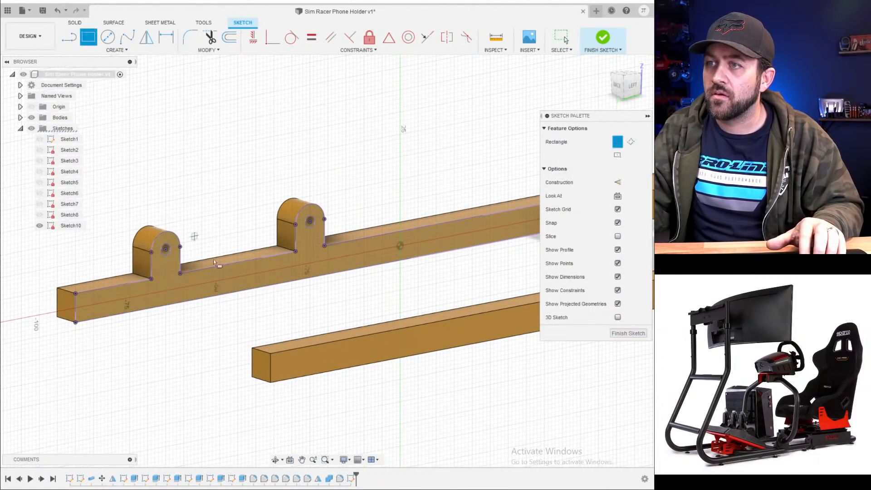
left_click(153, 279)
left_click(177, 302)
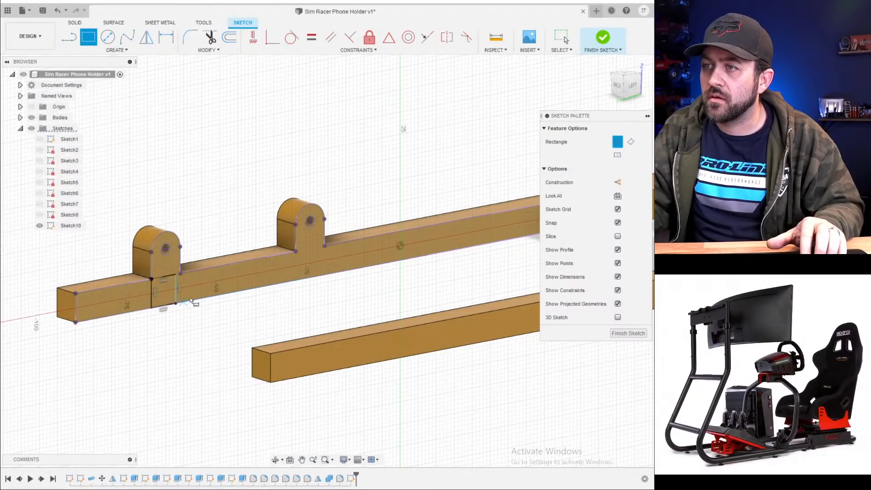
left_click(324, 245)
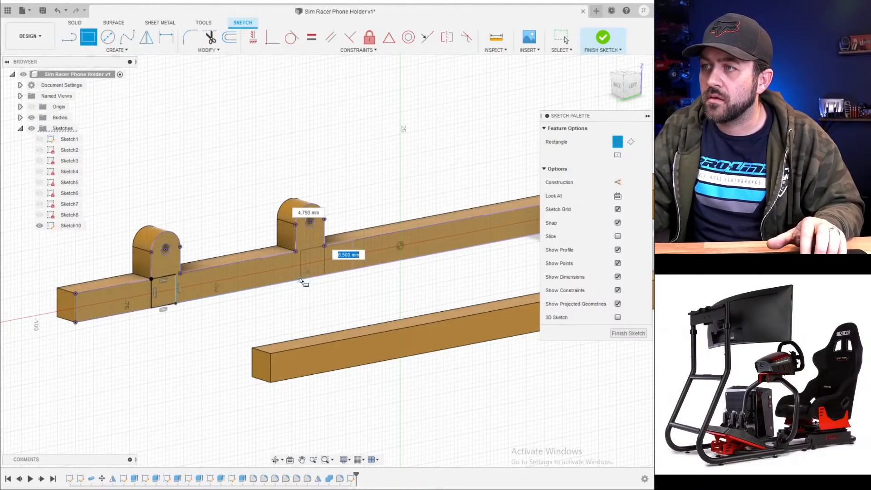
left_click(299, 278)
scroll(298, 269, "up", 4)
key("Escape")
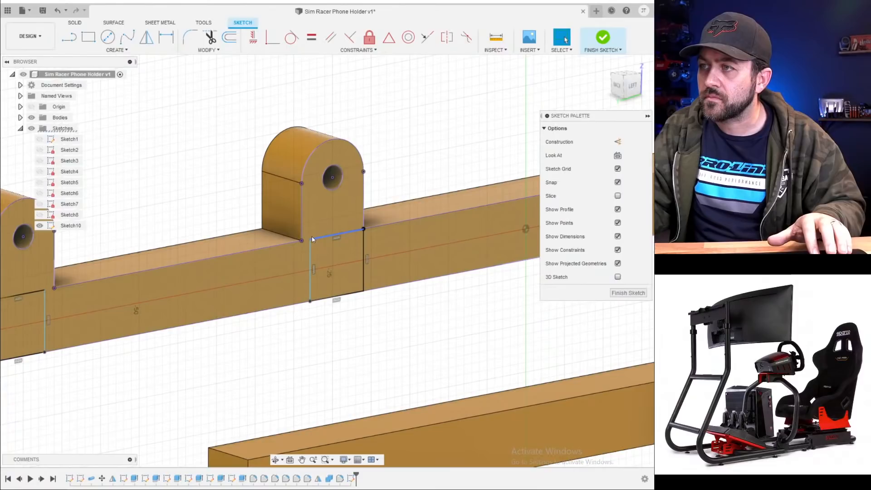
- Snap the free upper corners of both rectangles to the base corners of the upright lugs so the widths match
left_click_drag(308, 241, 301, 241)
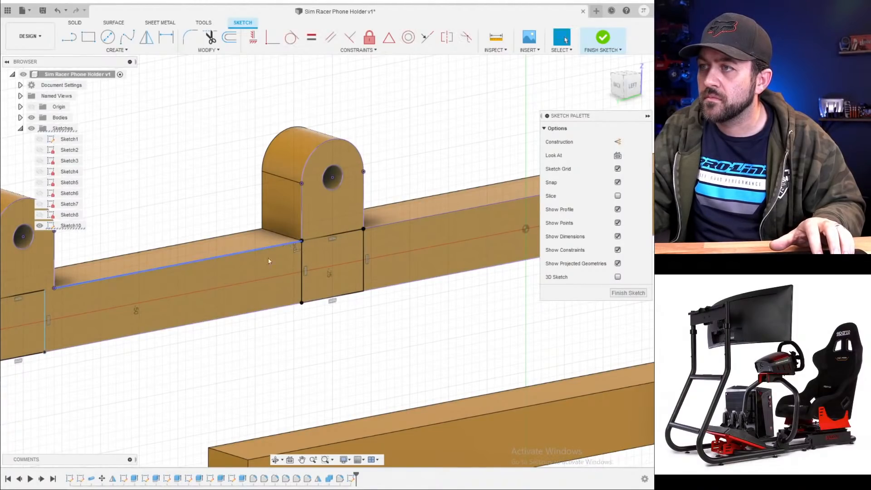
middle_click_drag(156, 266, 239, 270)
left_click_drag(127, 296, 137, 292)
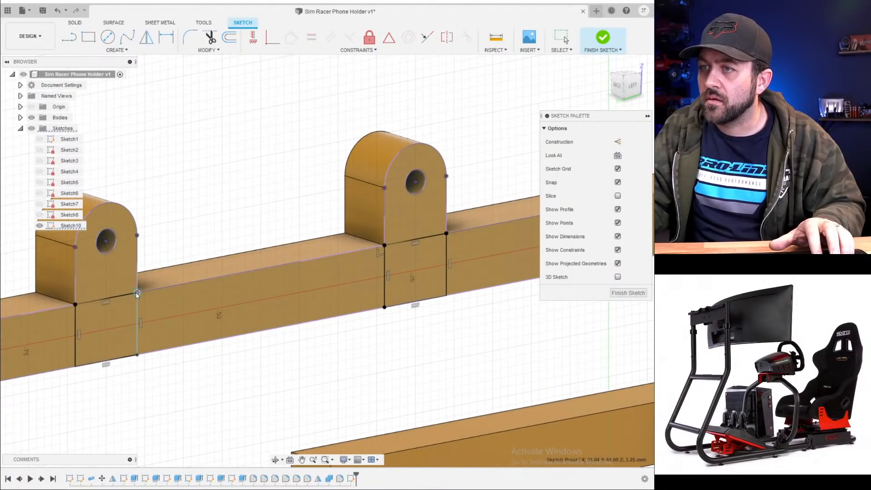
key("q")
left_click(108, 276)
left_click(112, 321)
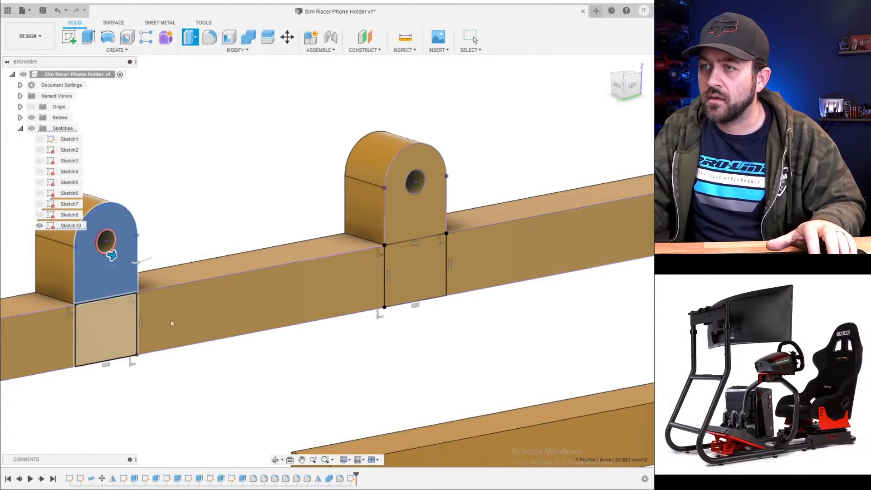
left_click(419, 268)
left_click(407, 228)
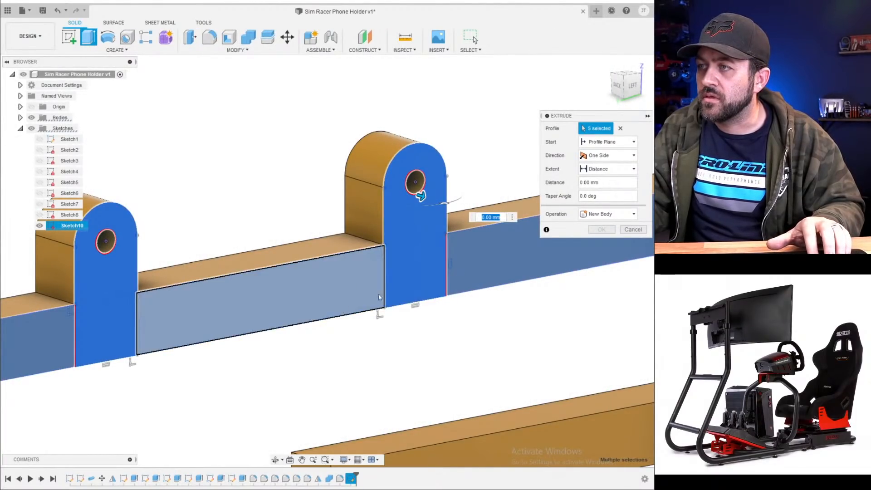
left_click_drag(434, 200, 452, 202)
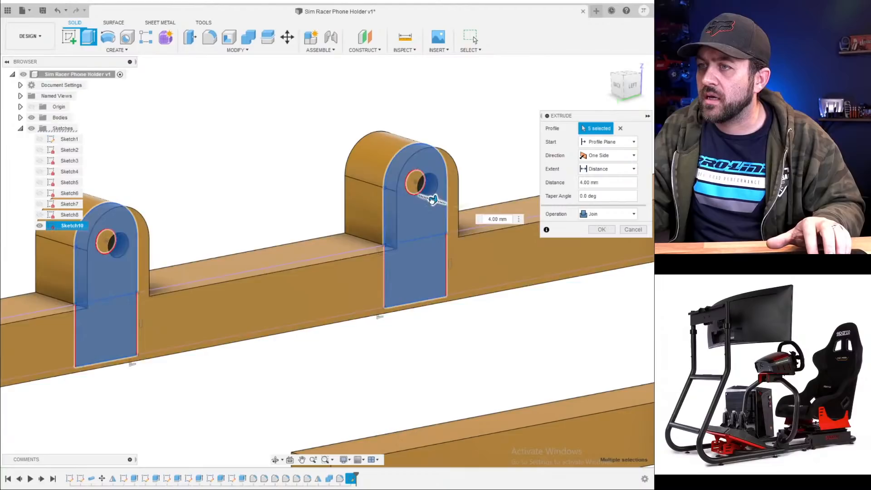
left_click(620, 127)
- Extrude both lug profiles and the rectangles beneath them 6 mm inward, using the Join operation
left_click(416, 263)
left_click(413, 224)
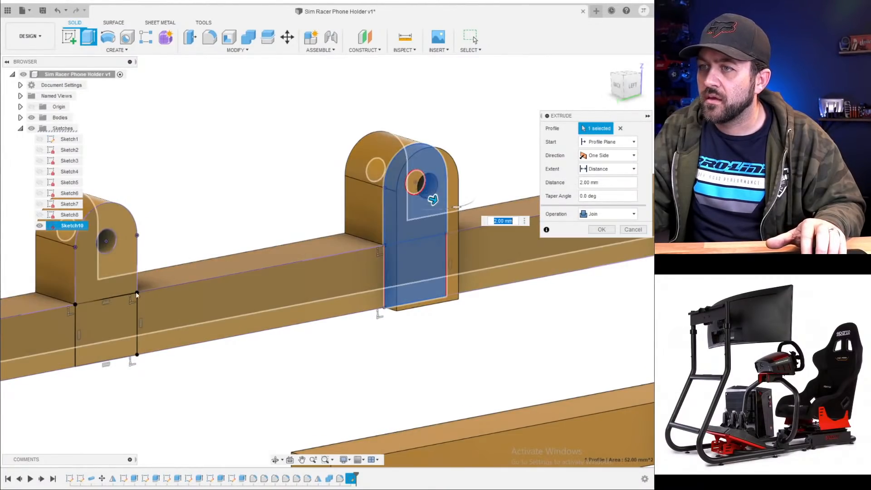
left_click(113, 321)
left_click(113, 283)
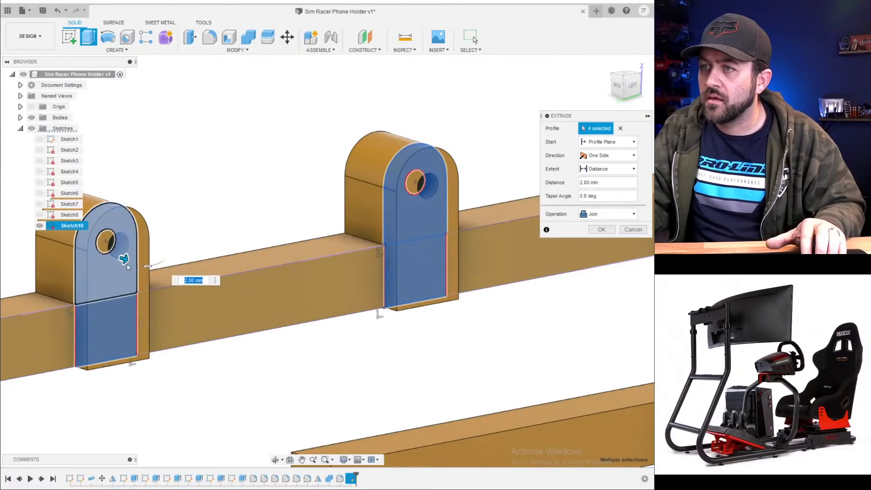
left_click_drag(129, 260, 151, 267)
scroll(152, 298, "down", 3)
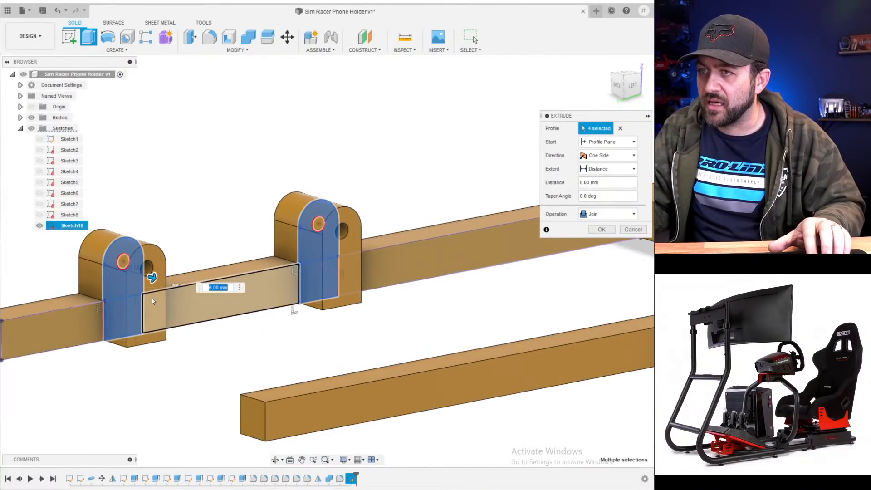
middle_click_drag(130, 309, 169, 313, "shift")
middle_click_drag(168, 314, 228, 325)
scroll(235, 322, "down", 4)
key("Return")
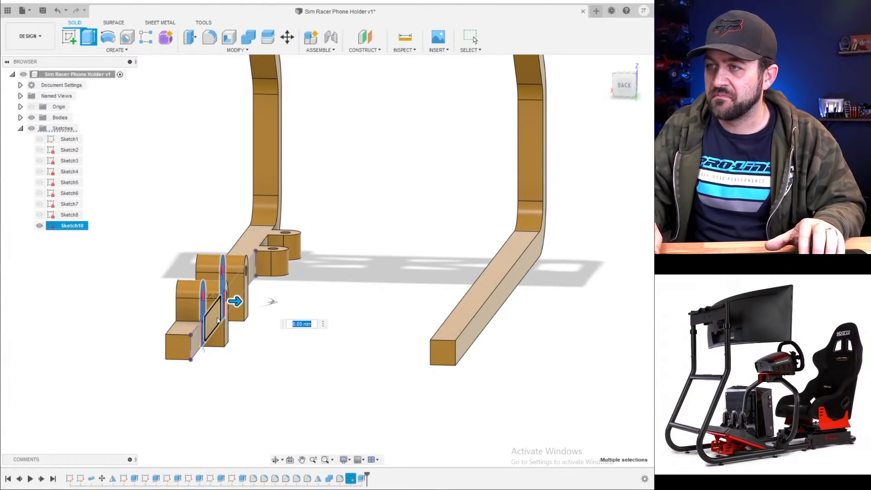
- Start a sketch on the lugged rail's outer side face and draw a rectangle from the first lug's base corner around both upright lugs
middle_click_drag(195, 273, 257, 269, "shift")
left_click(75, 35)
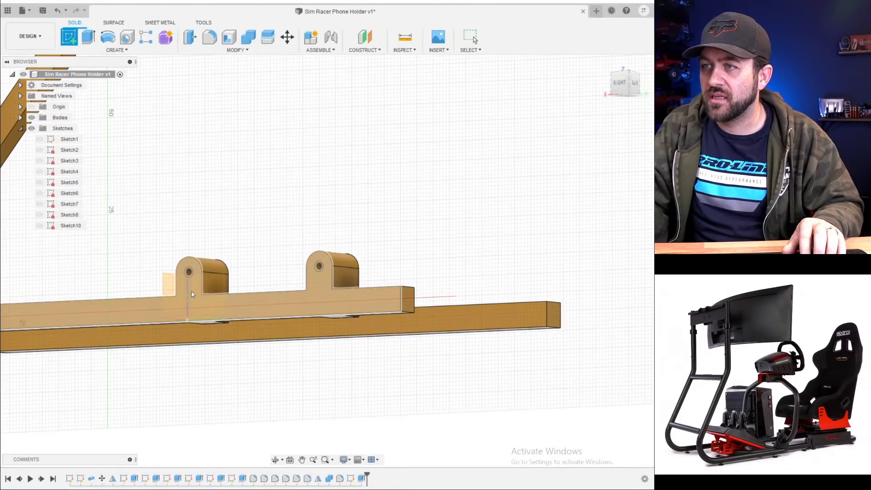
left_click(189, 287)
key("r")
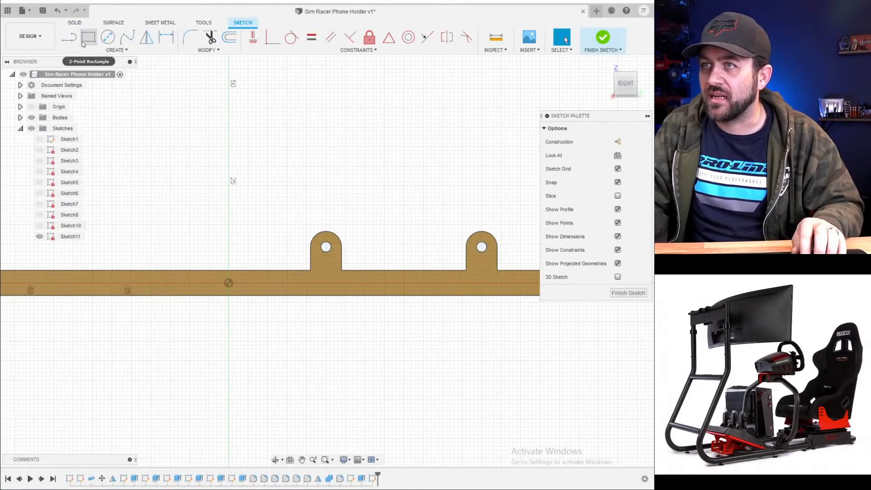
left_click(311, 271)
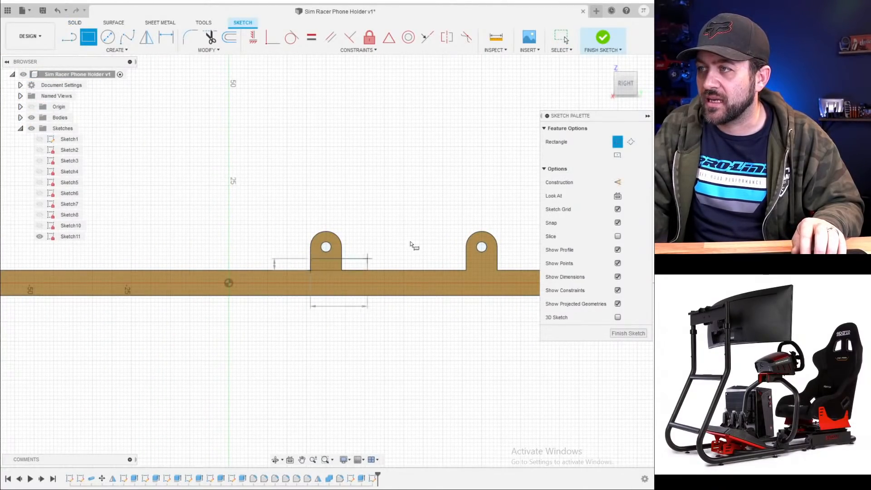
left_click(506, 215)
scroll(488, 264, "up", 3)
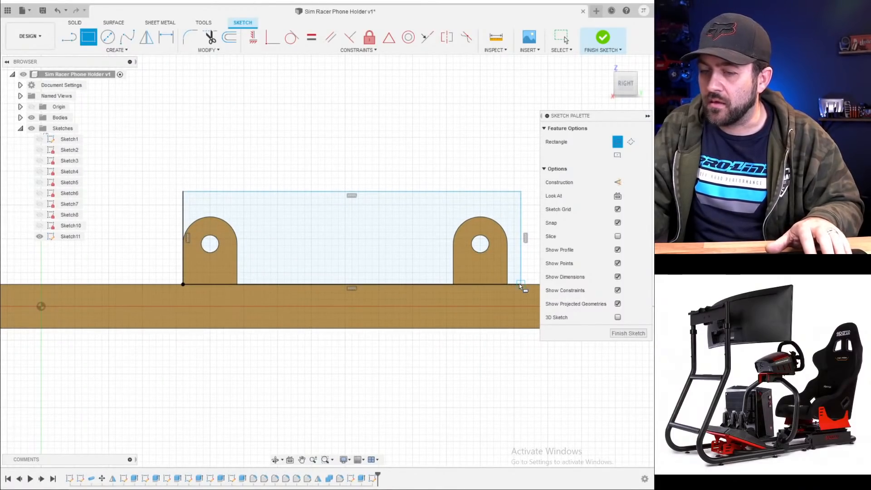
- Snap the rectangle's lower corner to the second lug's outer edge and make its upper line tangent to the first lug's arc
key("Escape")
left_click_drag(518, 282, 507, 284)
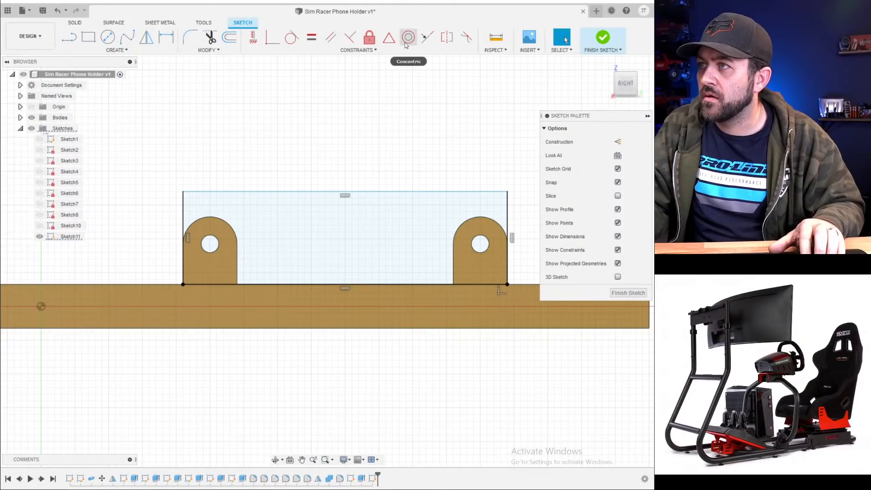
left_click(292, 37)
left_click(221, 220)
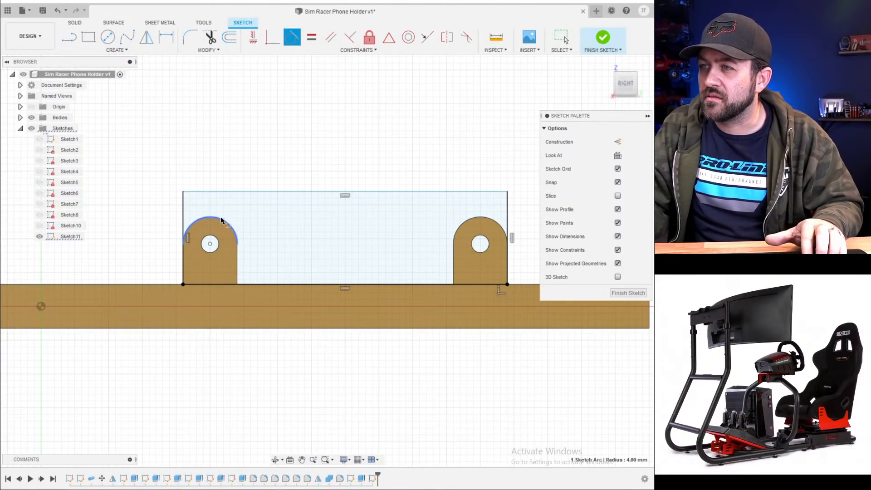
left_click(236, 192)
- Extrude-cut both upright lug profiles from the rail's outer side, ending slightly past the rail's inner face to leave clearance
key("e")
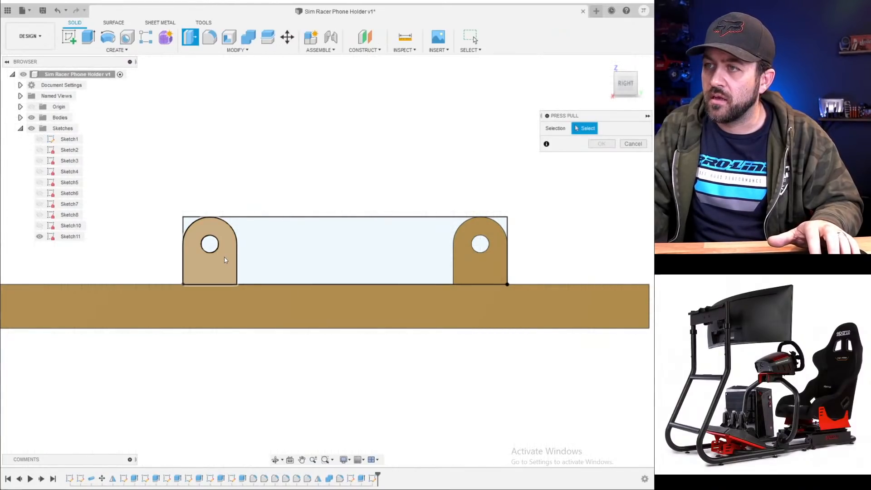
left_click(224, 257)
left_click(464, 255)
middle_click_drag(432, 247, 364, 266, "shift")
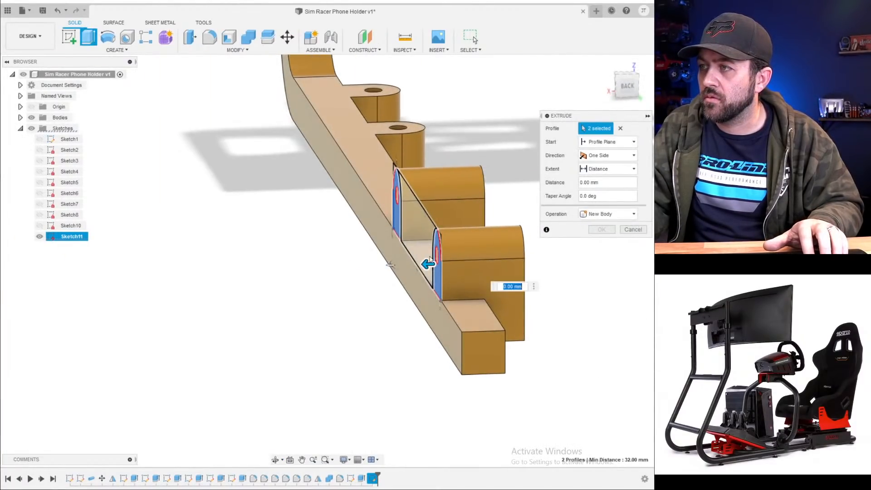
left_click_drag(426, 264, 463, 255)
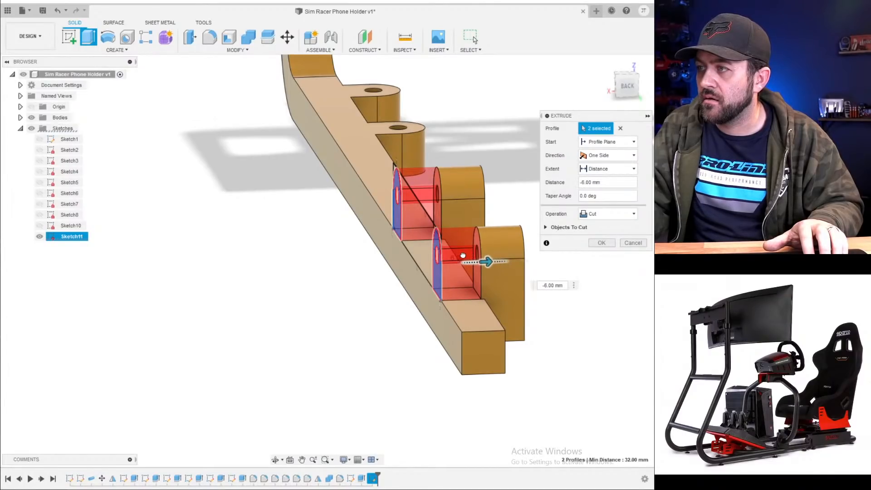
scroll(344, 274, "up", 4)
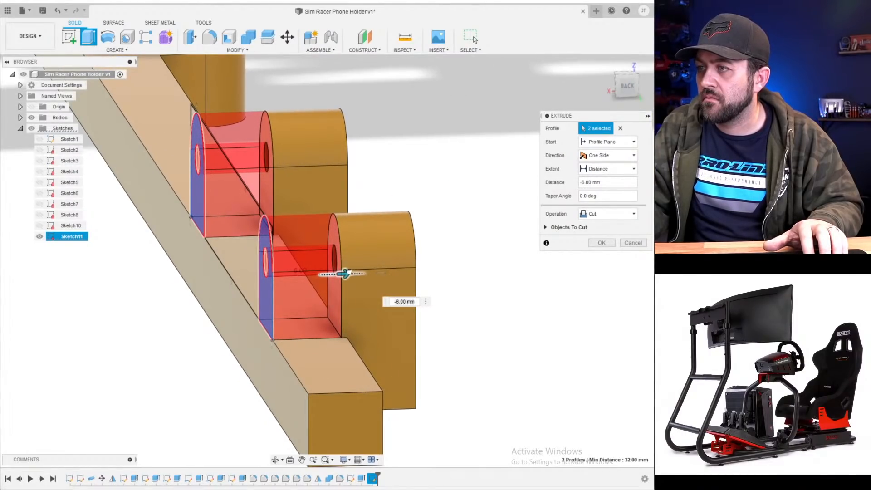
left_click_drag(352, 271, 357, 272)
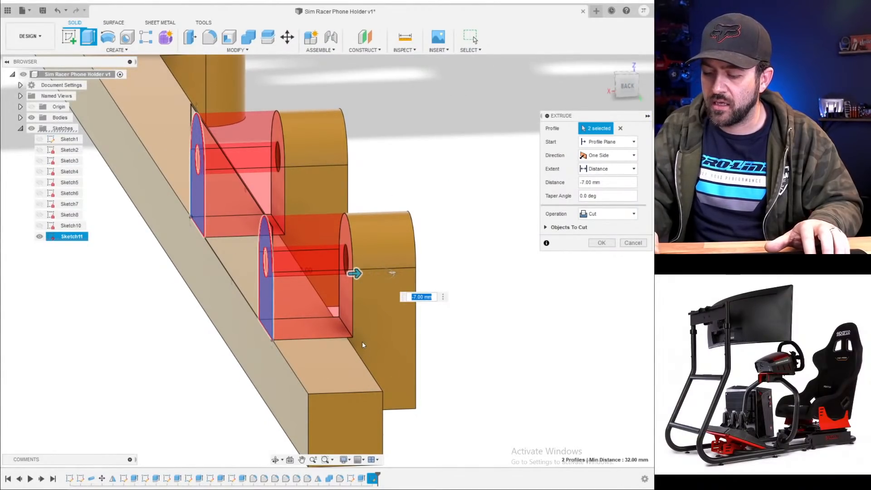
key("Return")
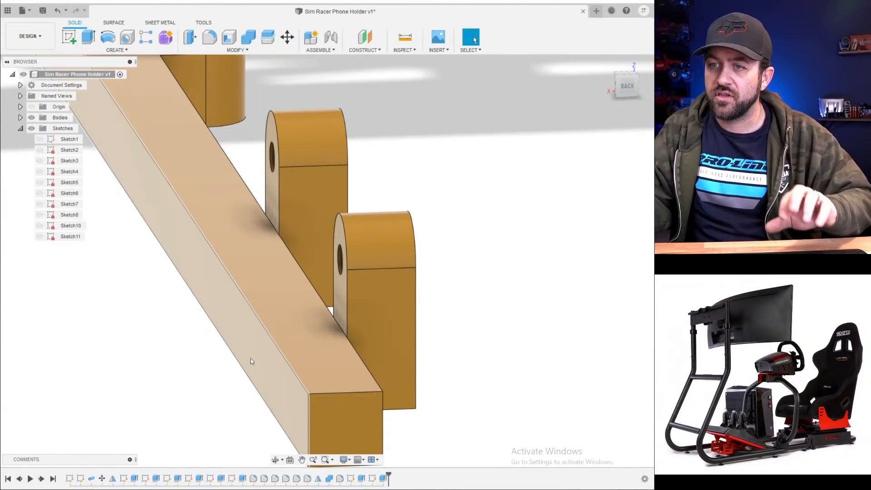
- Examine the shortened upright lugs, the flat lugs and both lower rails within the overall frame
scroll(190, 356, "down", 5)
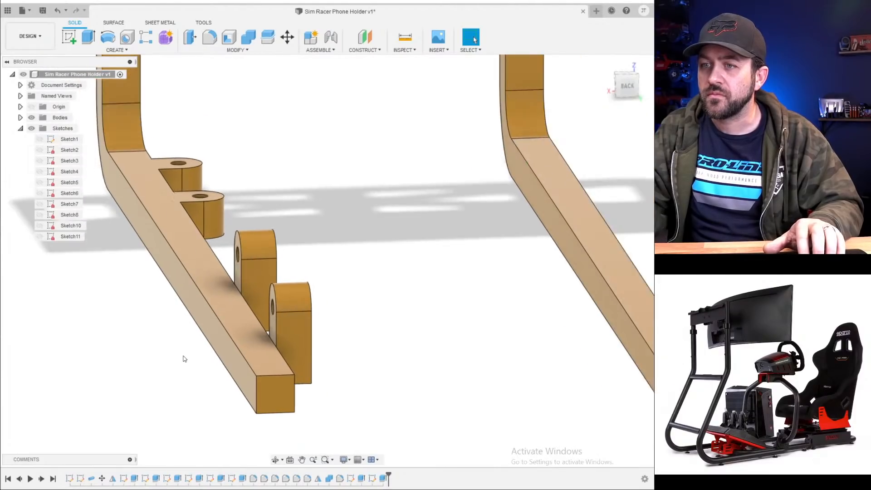
scroll(184, 356, "down", 1)
middle_click_drag(130, 348, 177, 364)
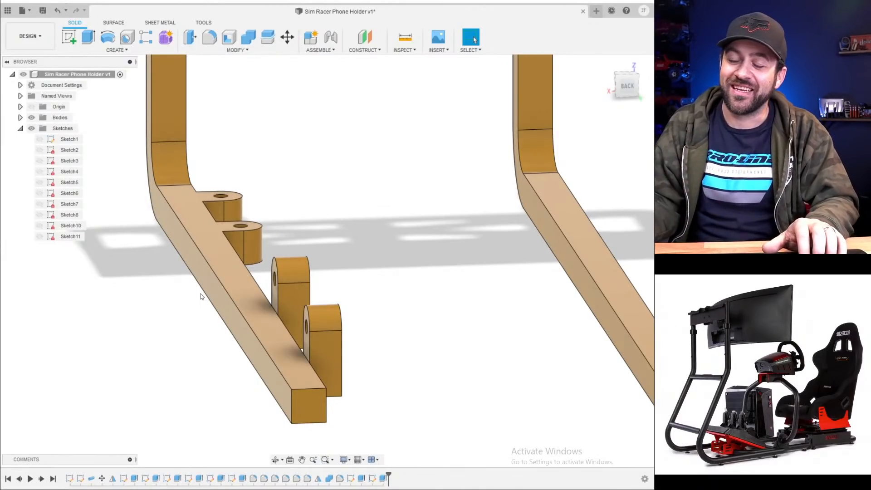
scroll(286, 292, "down", 3)
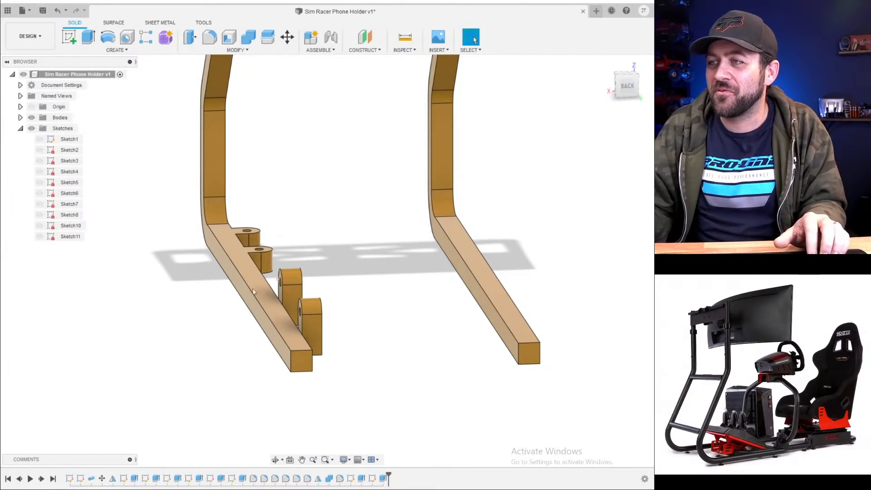
middle_click_drag(253, 292, 286, 284, "shift")
scroll(236, 321, "up", 3)
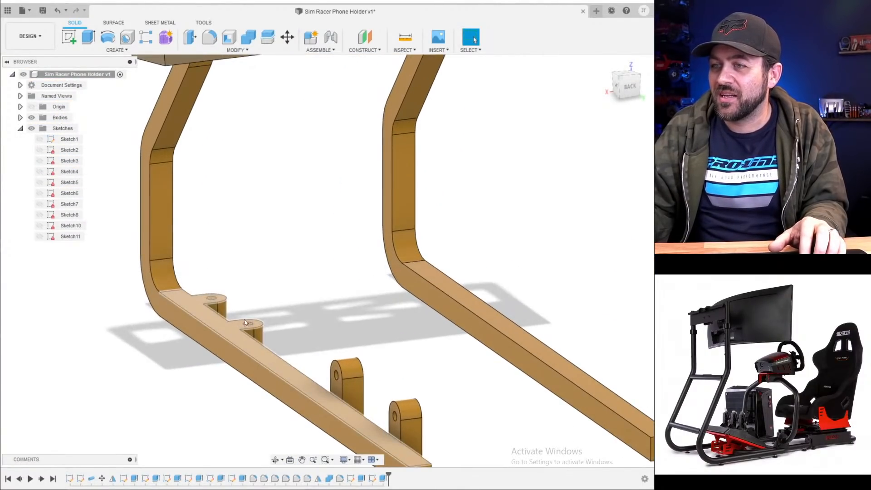
middle_click_drag(259, 358, 235, 275)
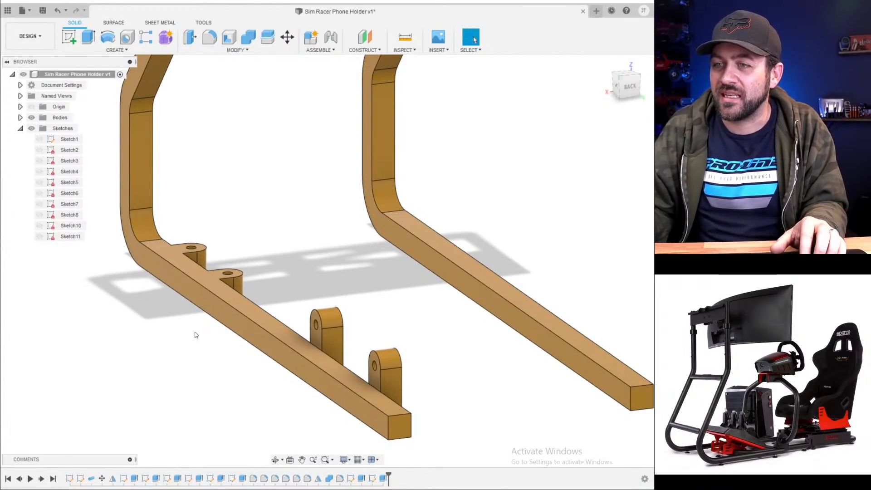
scroll(214, 387, "down", 3)
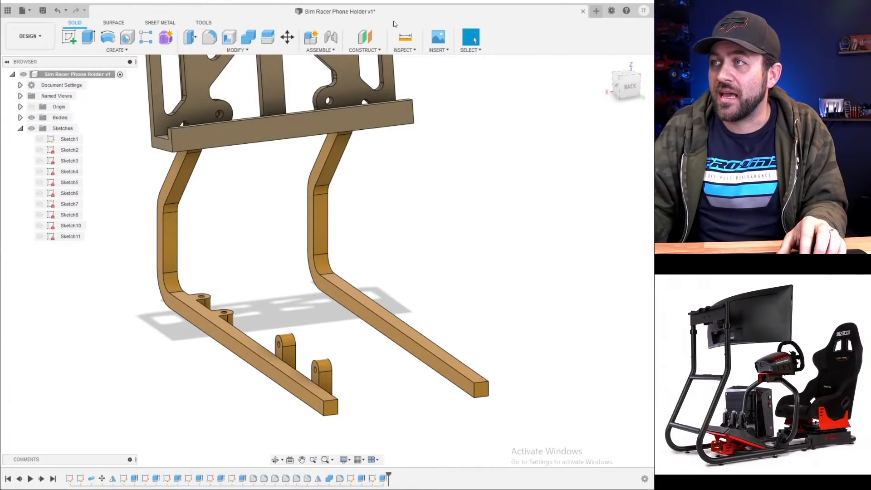
- Start Insert Derive and look through the Admin Project designs for a source part to bring in
left_click(442, 50)
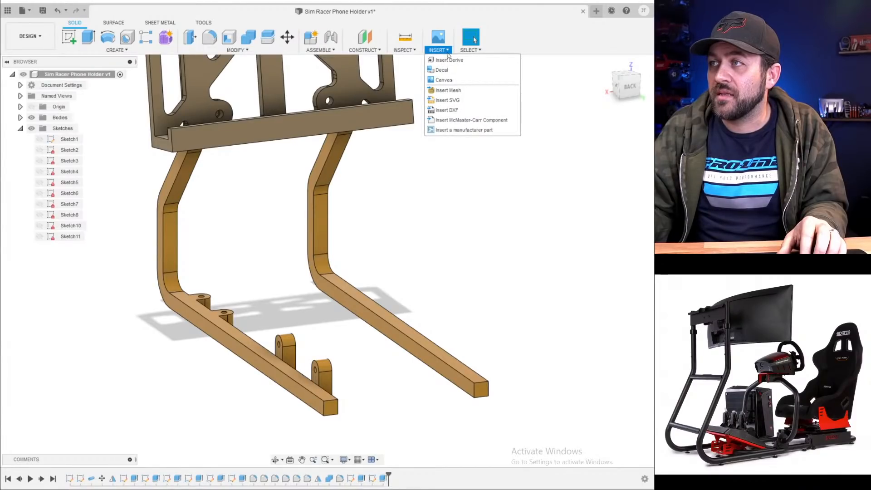
left_click(449, 59)
scroll(338, 254, "down", 3)
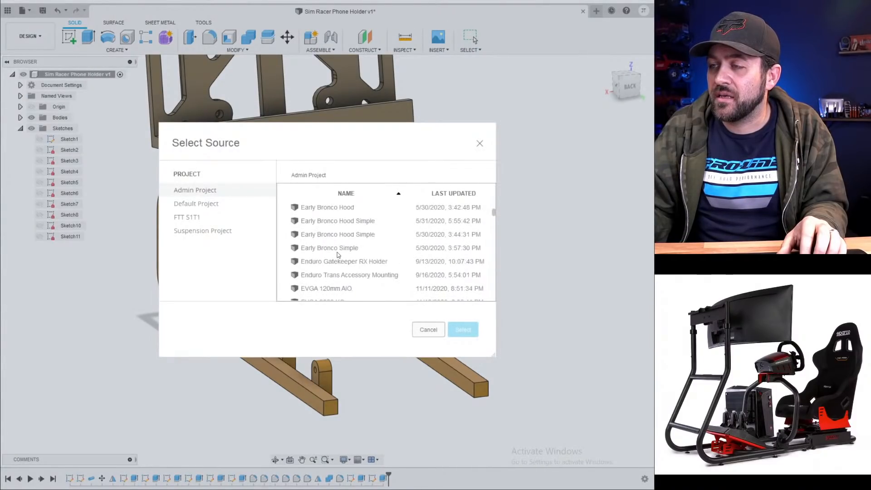
scroll(338, 254, "down", 15)
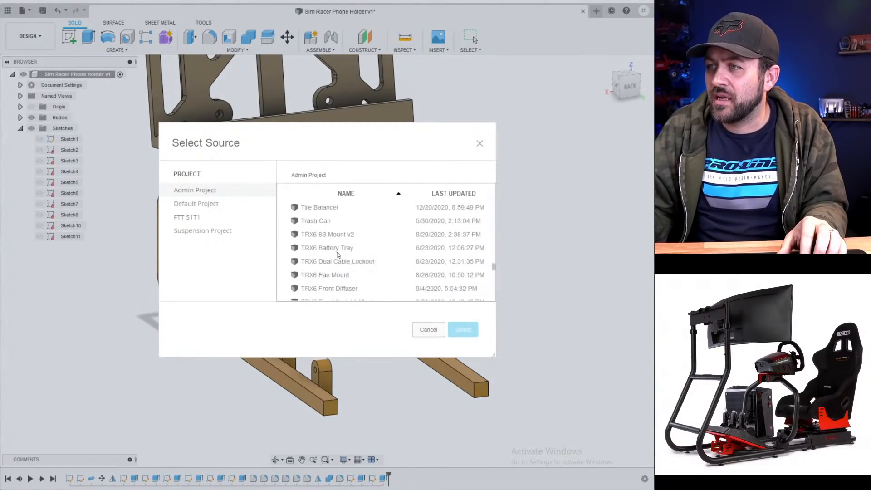
scroll(338, 255, "down", 10)
scroll(361, 278, "down", 1)
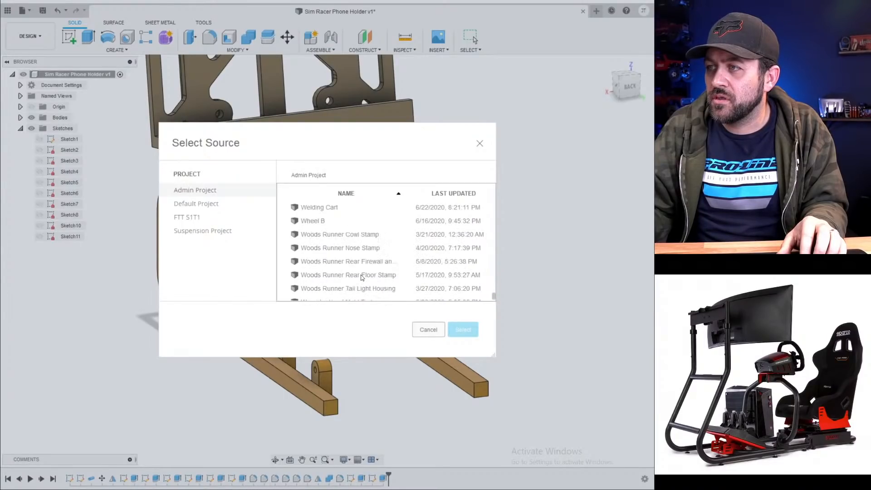
scroll(373, 253, "down", 1)
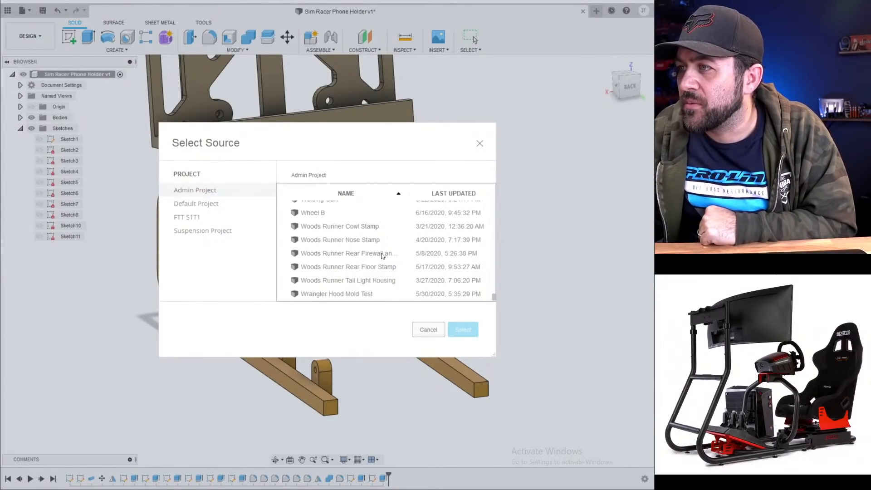
scroll(365, 242, "up", 2)
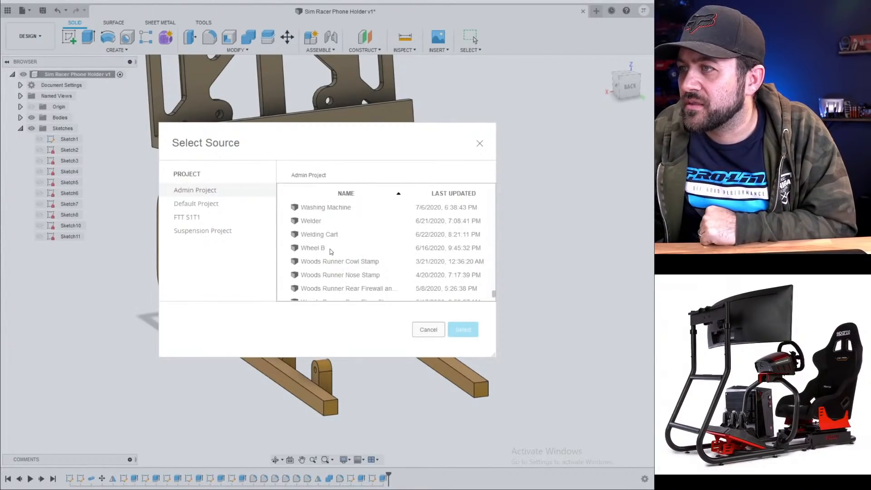
scroll(333, 251, "down", 2)
scroll(363, 225, "up", 9)
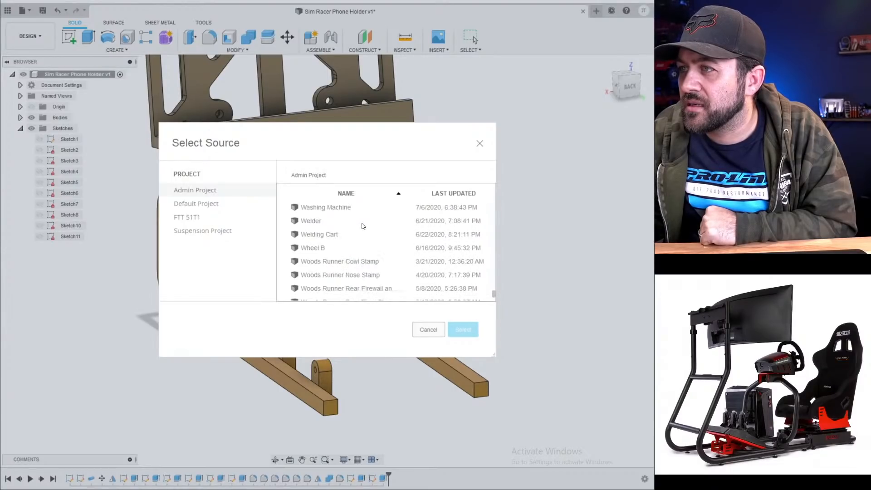
scroll(359, 273, "up", 12)
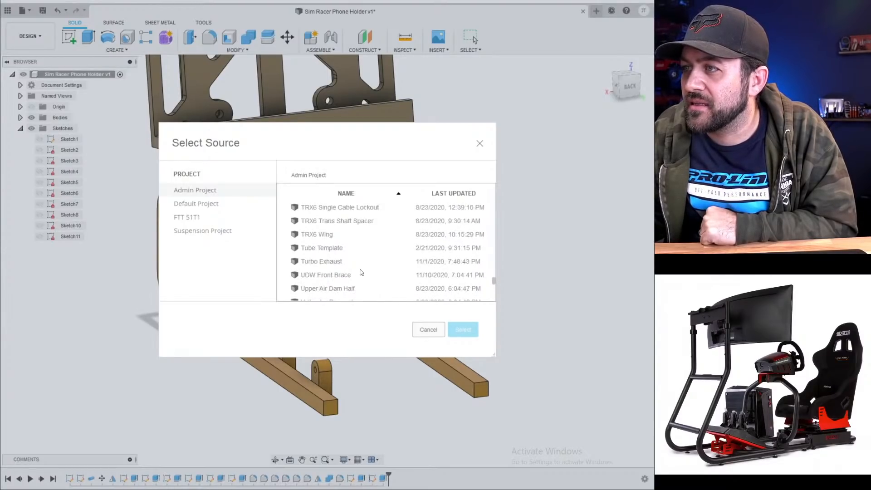
scroll(361, 272, "up", 5)
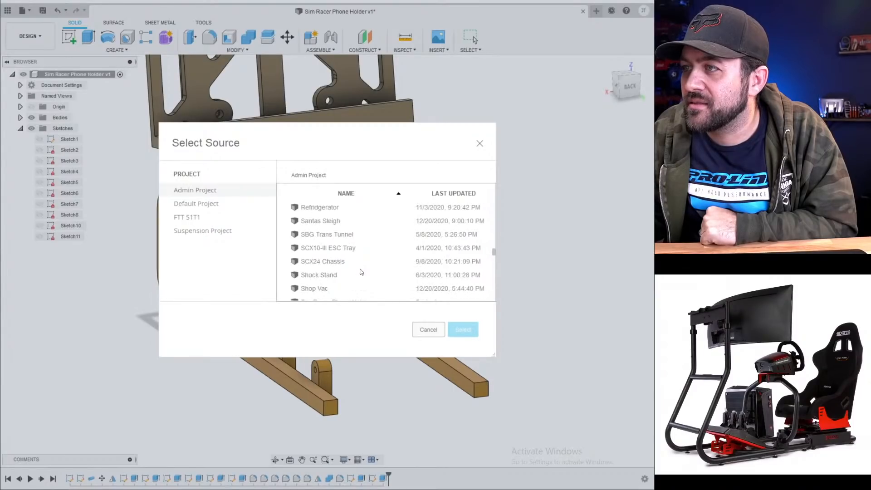
scroll(335, 245, "up", 3)
scroll(342, 228, "down", 3)
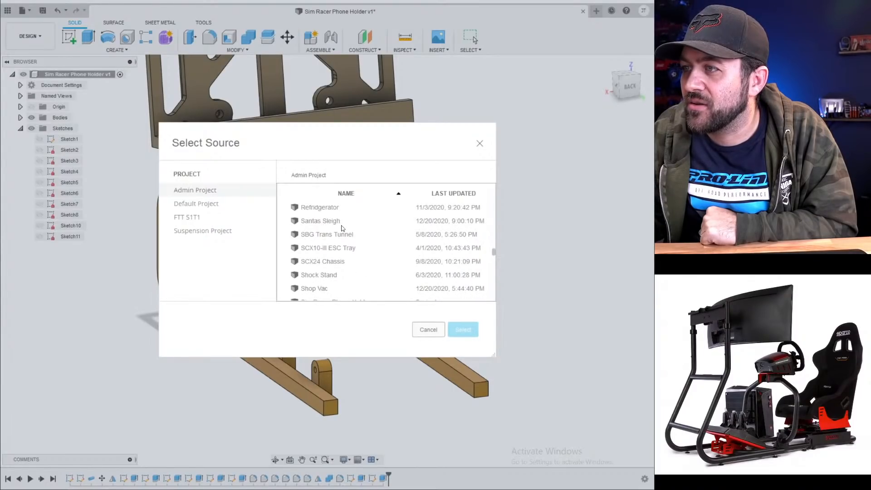
scroll(342, 227, "down", 1)
scroll(342, 227, "down", 1)
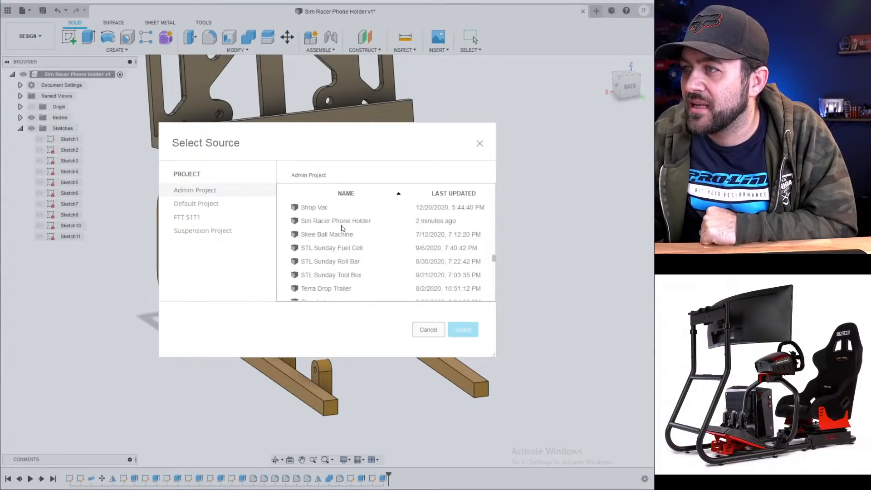
scroll(342, 228, "down", 6)
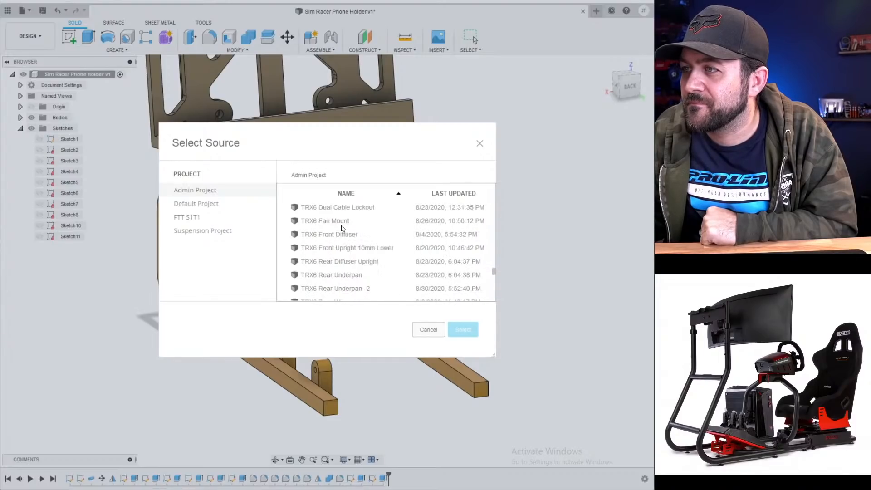
scroll(344, 228, "down", 2)
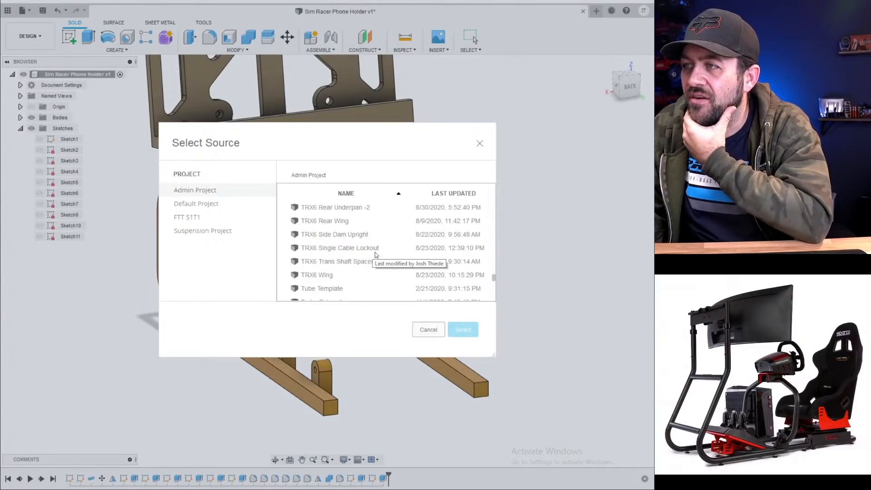
scroll(375, 253, "down", 2)
scroll(374, 254, "down", 5)
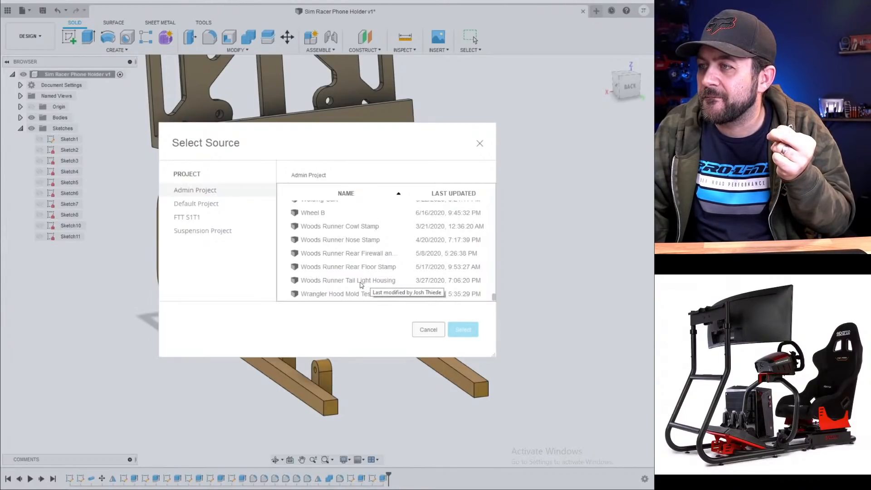
- Look through the Admin Project designs, from the Woods Runner parts back to the start of the list, for a Derive source
left_click(354, 253)
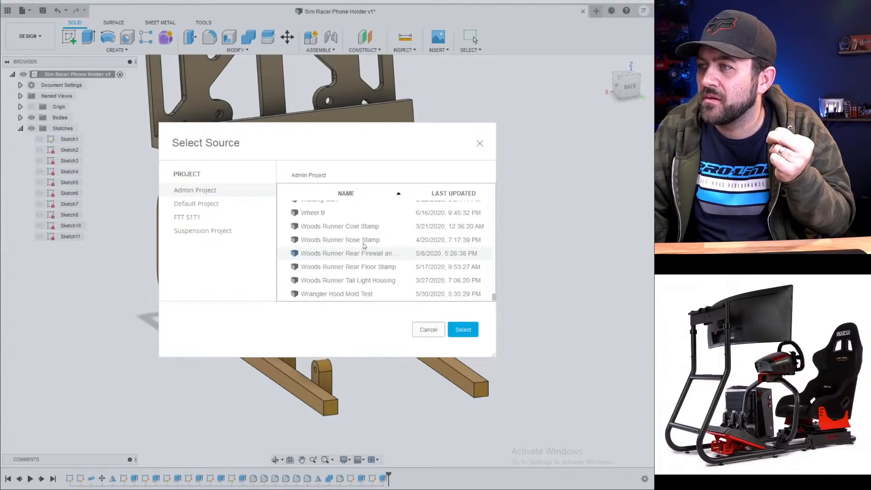
scroll(382, 258, "up", 8)
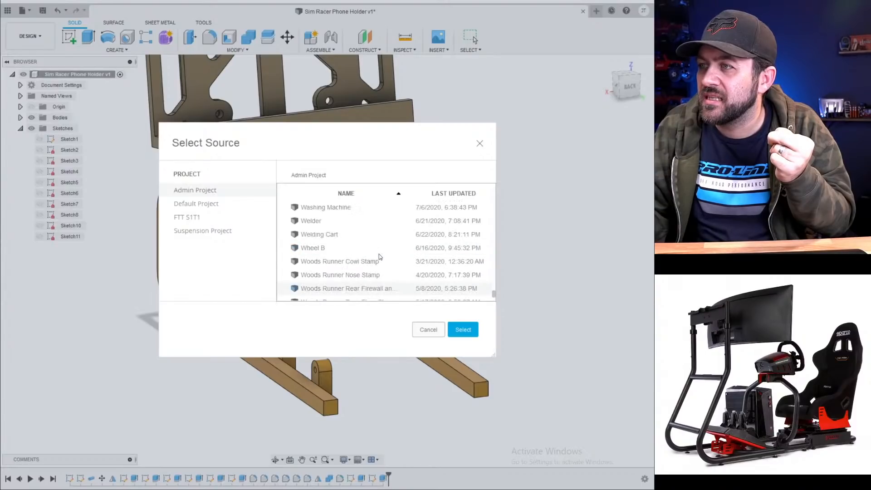
scroll(375, 264, "up", 10)
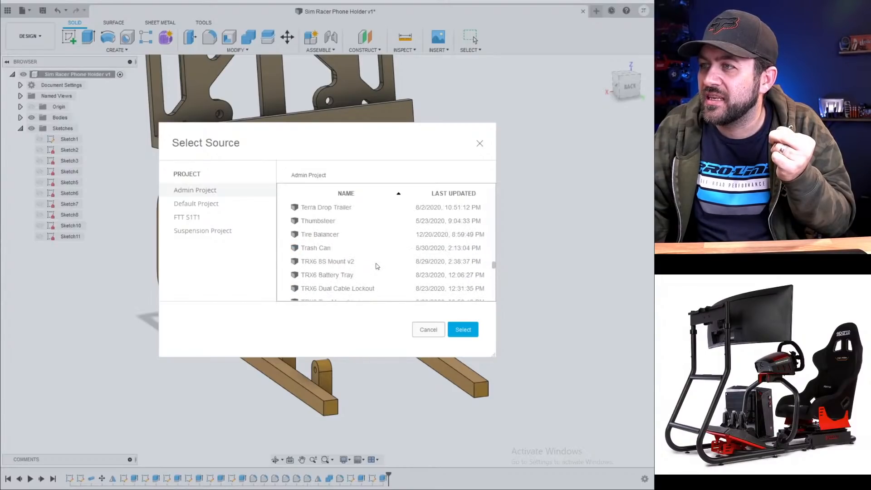
scroll(376, 266, "up", 4)
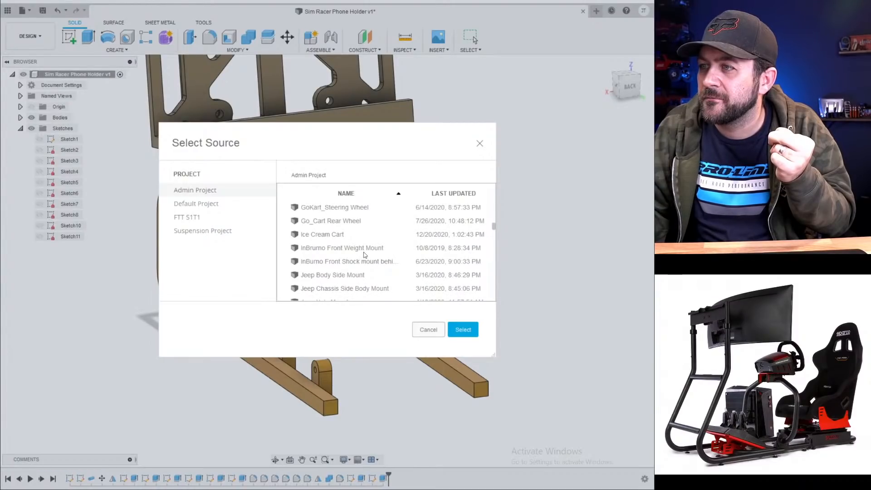
scroll(365, 255, "up", 2)
scroll(365, 255, "up", 5)
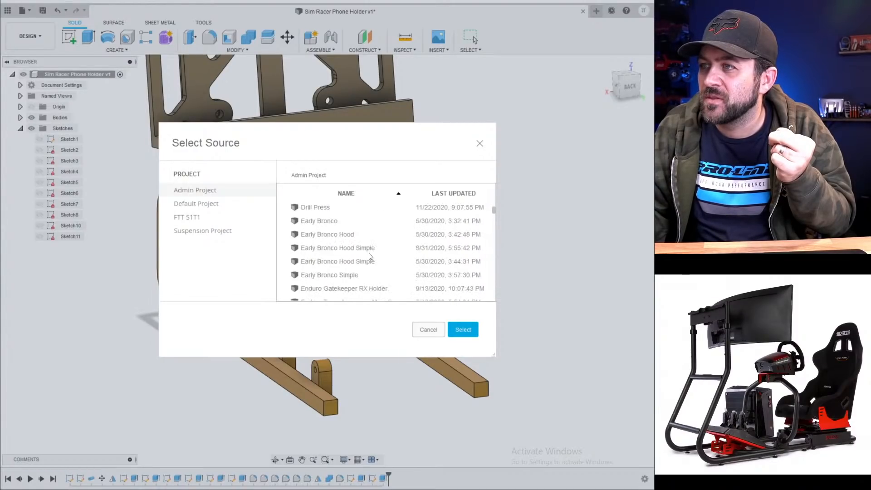
scroll(370, 257, "up", 1)
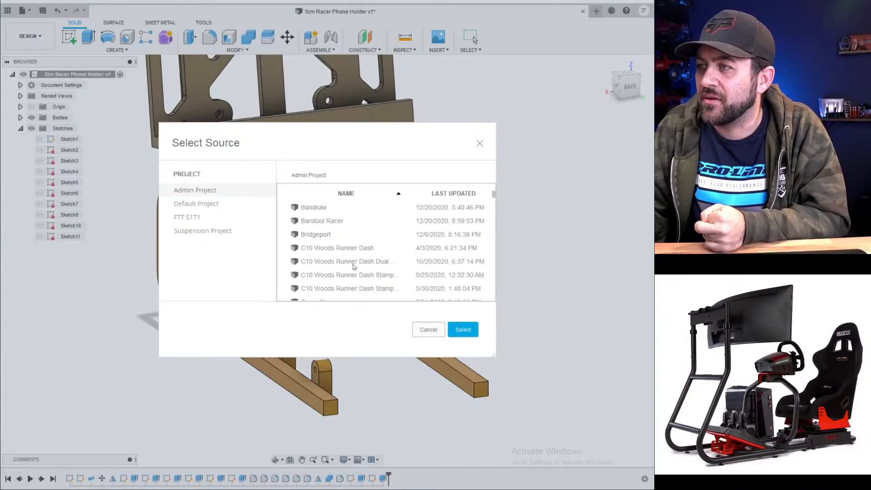
scroll(342, 259, "down", 1)
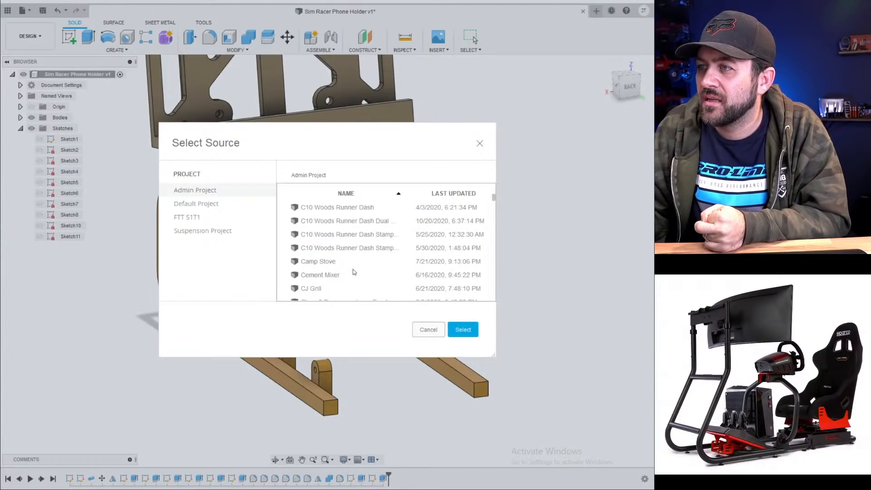
scroll(349, 226, "down", 1)
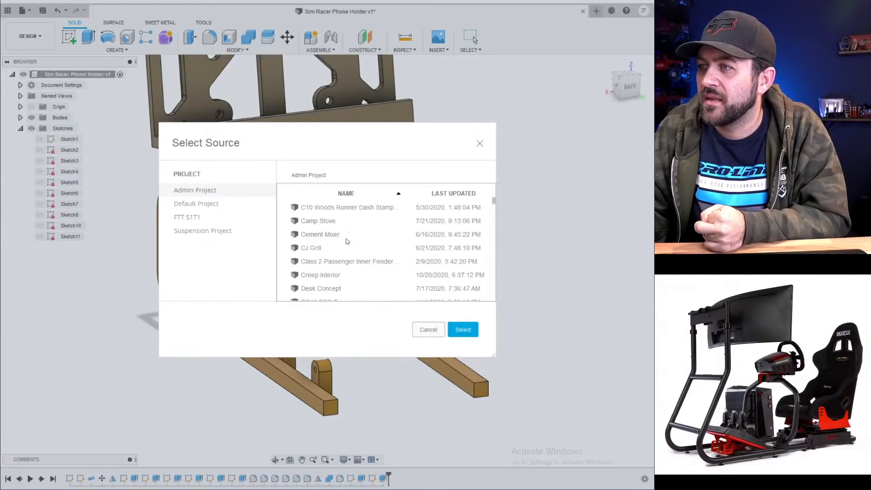
scroll(349, 239, "up", 1)
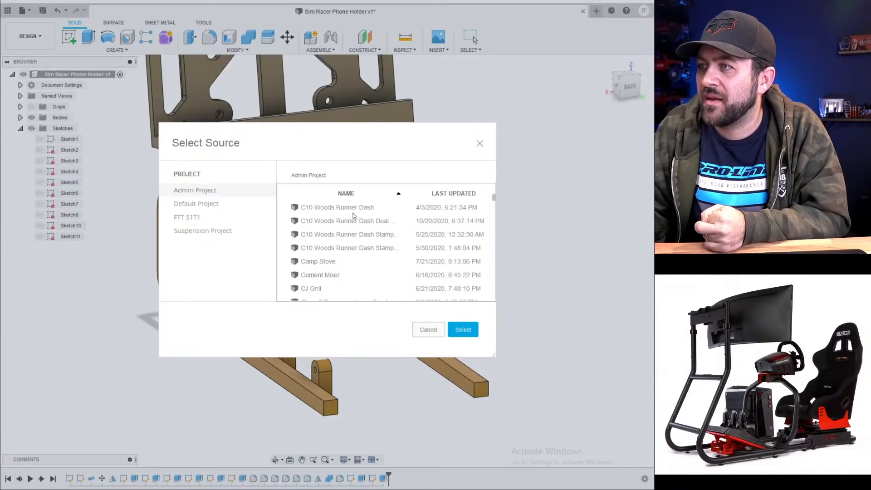
- Load C10 Woods Runner Dash as the Derive source, check its Bodies folder, and leave Derive without bringing anything in
left_click(352, 210)
scroll(356, 223, "up", 2)
scroll(355, 239, "down", 1)
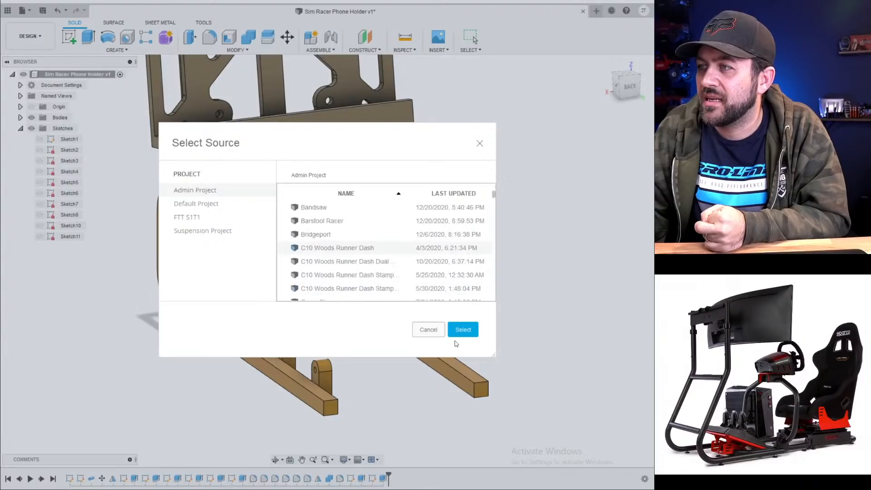
left_click(463, 330)
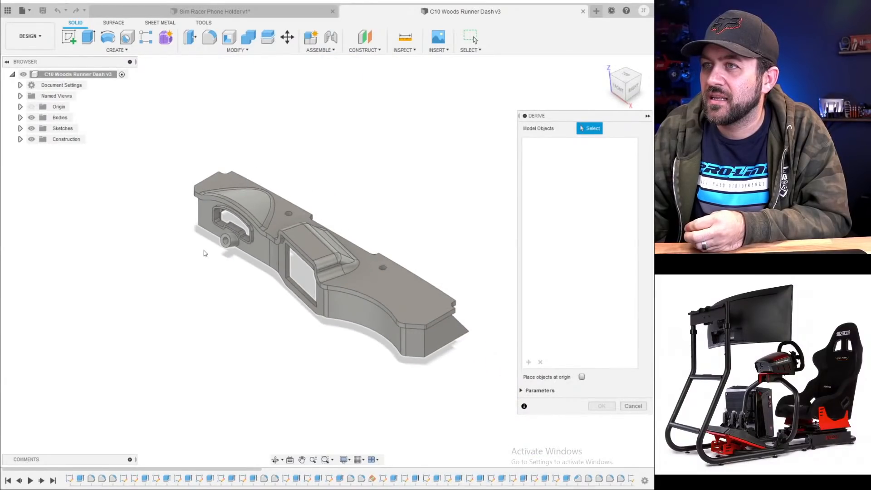
left_click(20, 117)
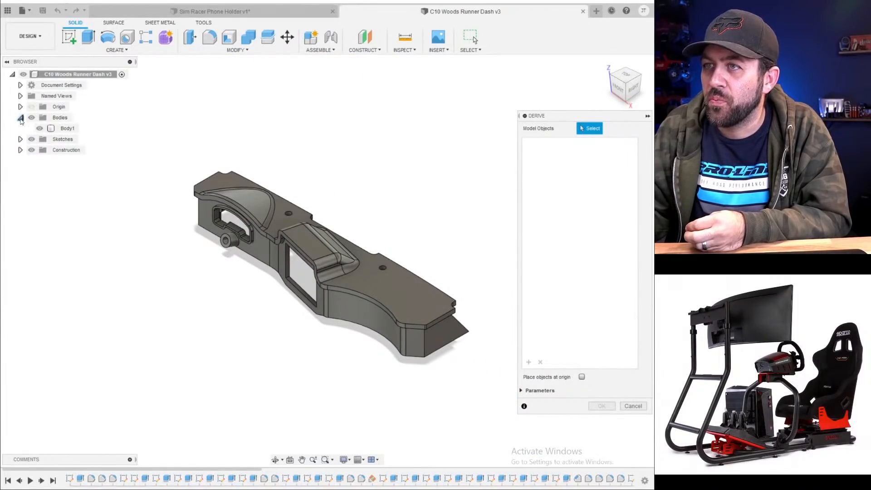
left_click(21, 117)
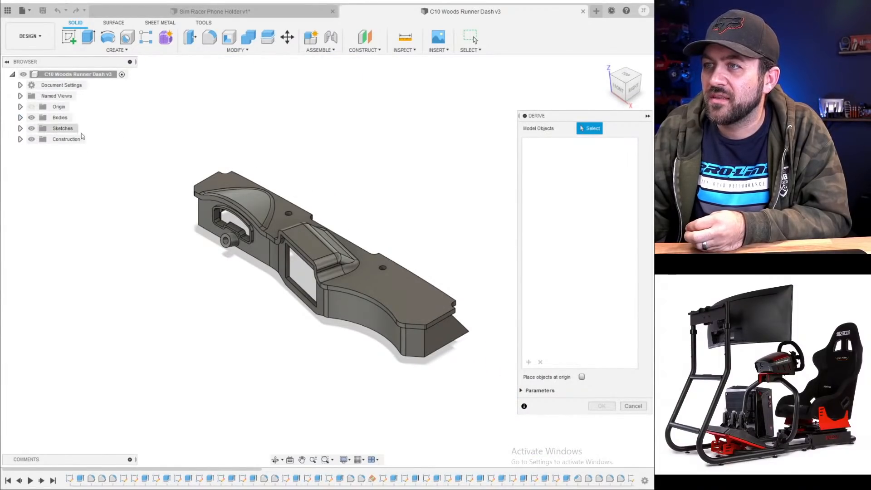
left_click(630, 406)
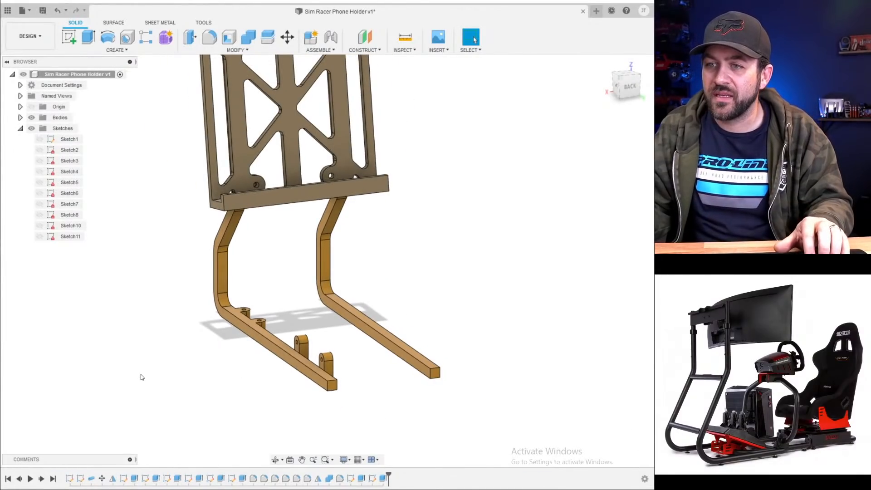
- Start a new sketch on the outer side face of the first upright lug on the lower rail
scroll(204, 356, "down", 3)
scroll(209, 378, "up", 3)
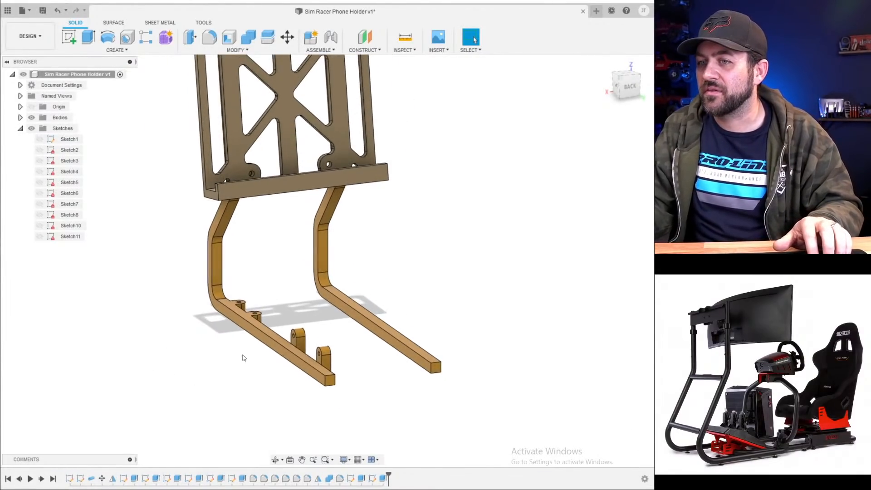
middle_click_drag(244, 349, 297, 325, "shift")
scroll(299, 326, "up", 3)
scroll(299, 326, "up", 1)
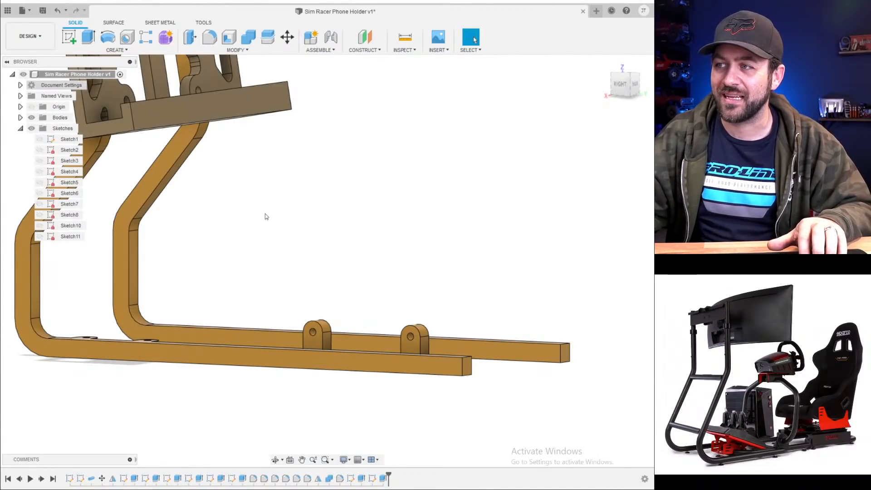
scroll(282, 233, "down", 2)
middle_click_drag(296, 220, 292, 252, "shift")
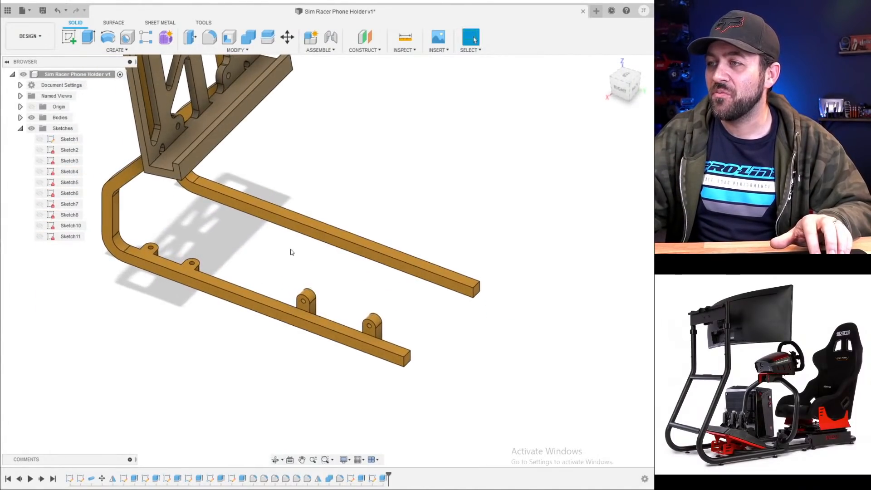
left_click(69, 36)
scroll(304, 317, "up", 3)
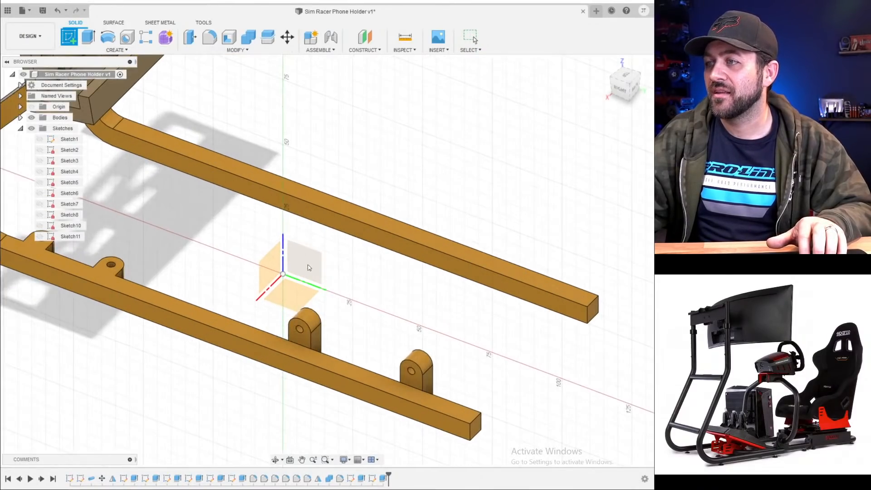
left_click(306, 338)
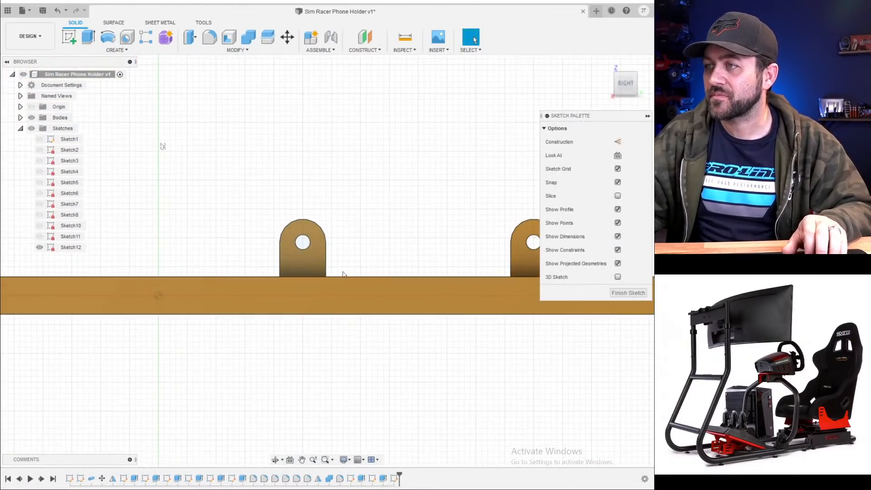
- Sketch a 3.5 mm circle centred on the first upright lug's hole and try to start another on the second lug's hole
key("c")
left_click(302, 243)
type("6.5")
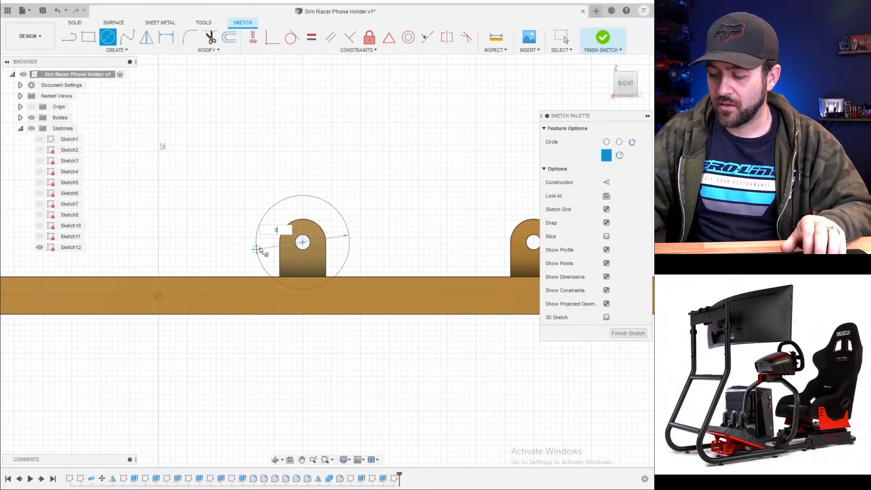
key("Return")
middle_click_drag(404, 295, 267, 295)
key("c")
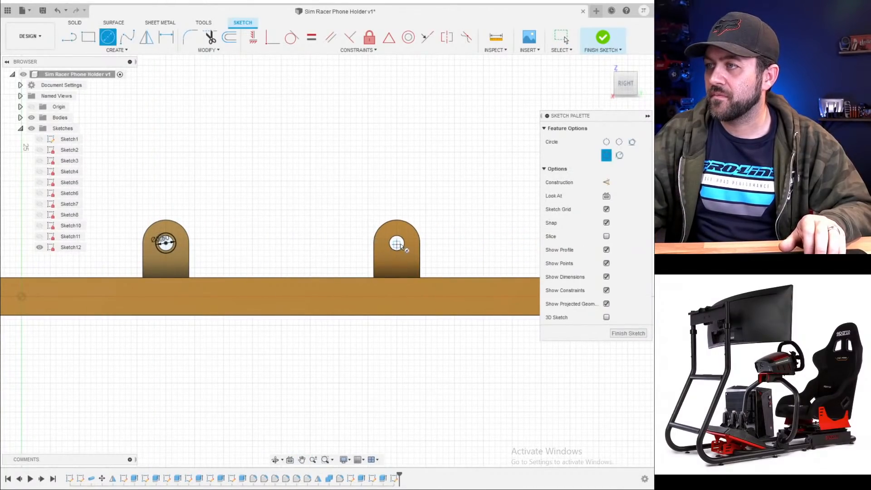
left_click(397, 244)
key("Escape")
key("c")
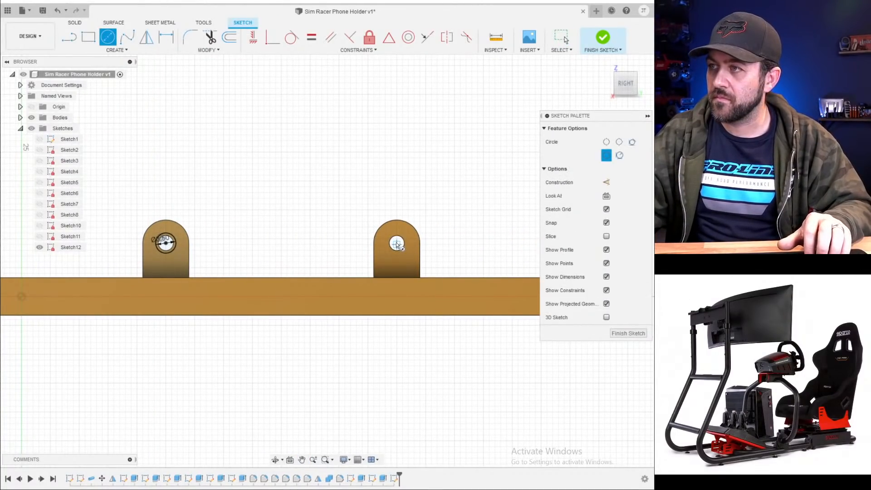
key("Escape")
scroll(86, 249, "up", 2)
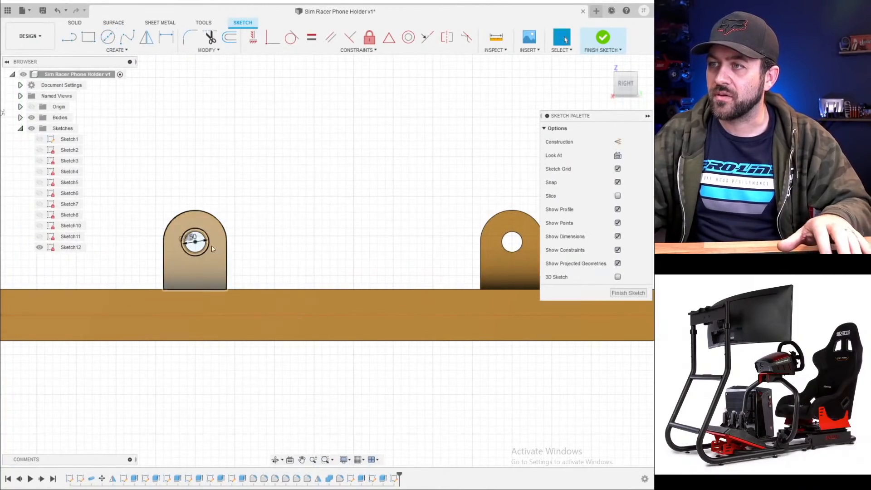
left_click(129, 50)
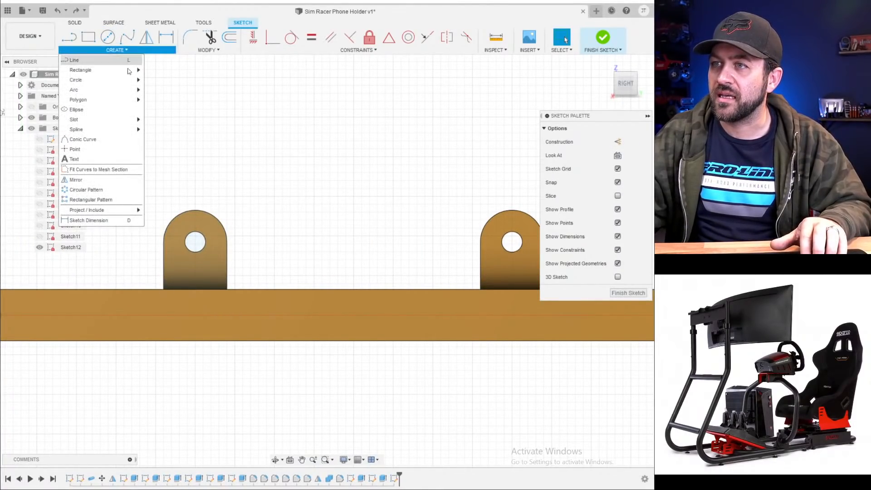
mouse_move(114, 120)
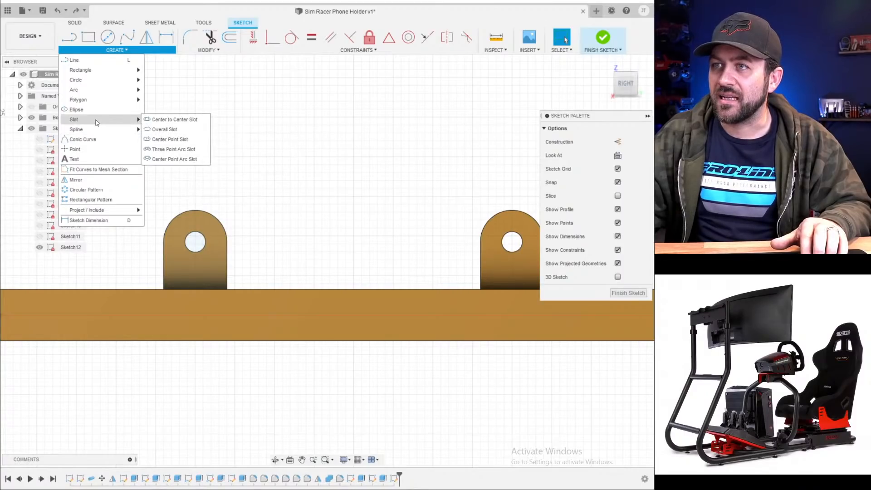
left_click(175, 120)
scroll(182, 245, "up", 2)
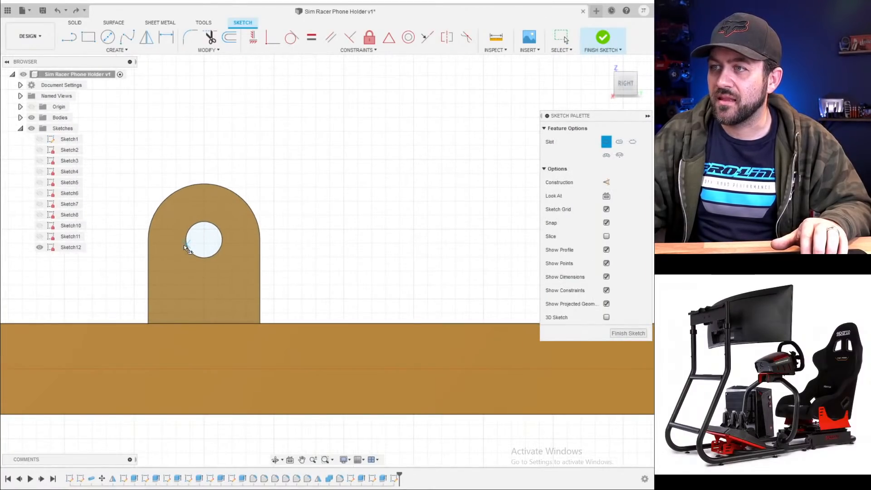
- Draw a horizontal construction line joining the hole centres of the two upright lugs
key("l")
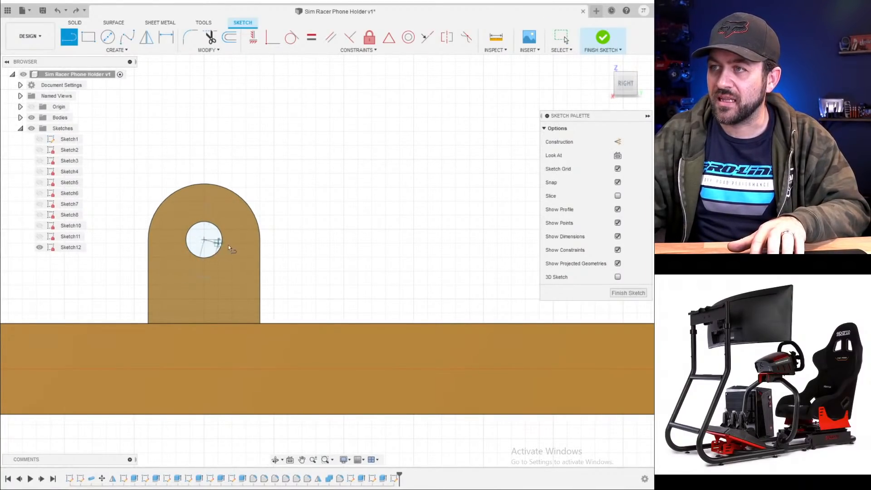
scroll(228, 245, "down", 2)
middle_click_drag(383, 255, 268, 245)
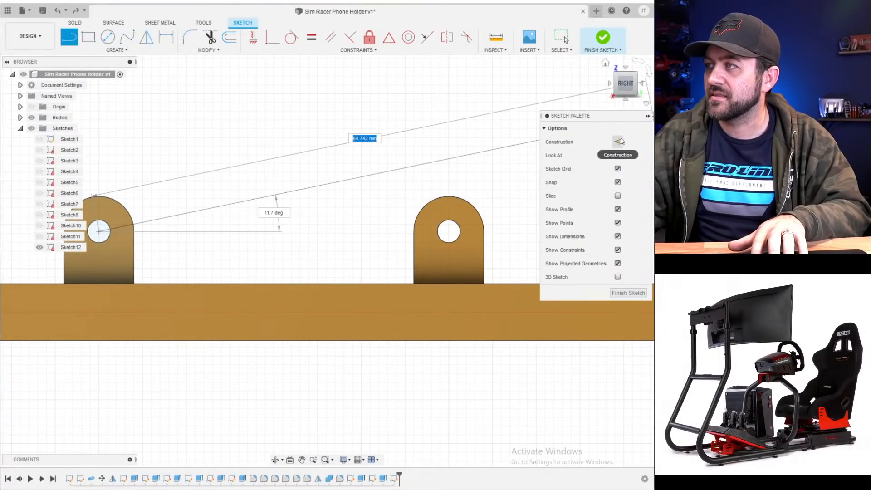
left_click(619, 141)
left_click(448, 231)
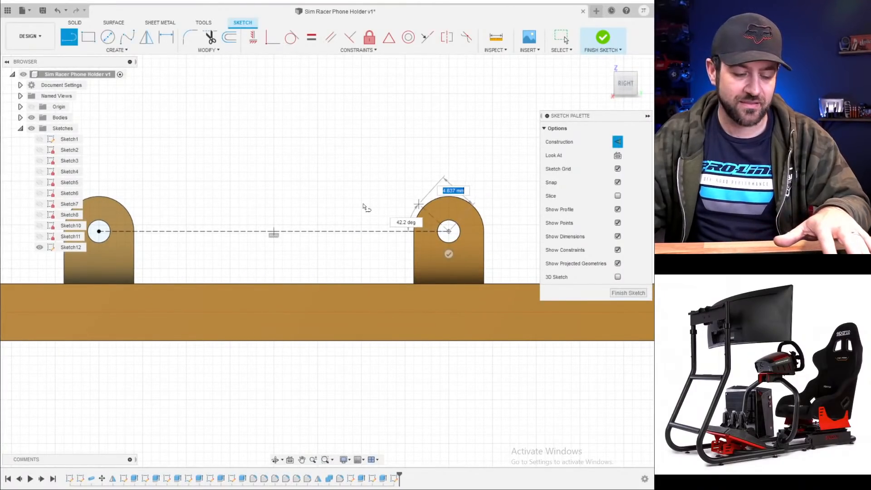
key("Escape")
- Sketch a 3.5 mm wide center-to-center slot in normal geometry along the construction line, spanning the second upright lug's hole
left_click(117, 49)
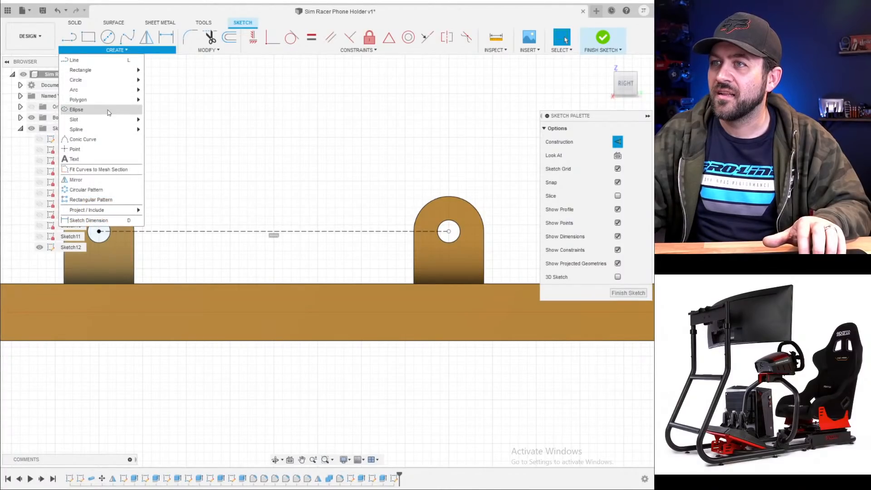
mouse_move(111, 119)
left_click(160, 120)
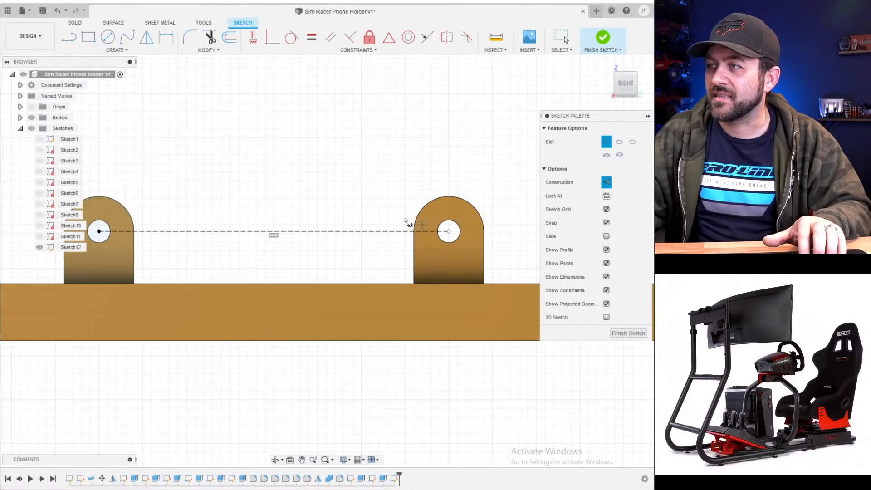
left_click(449, 232)
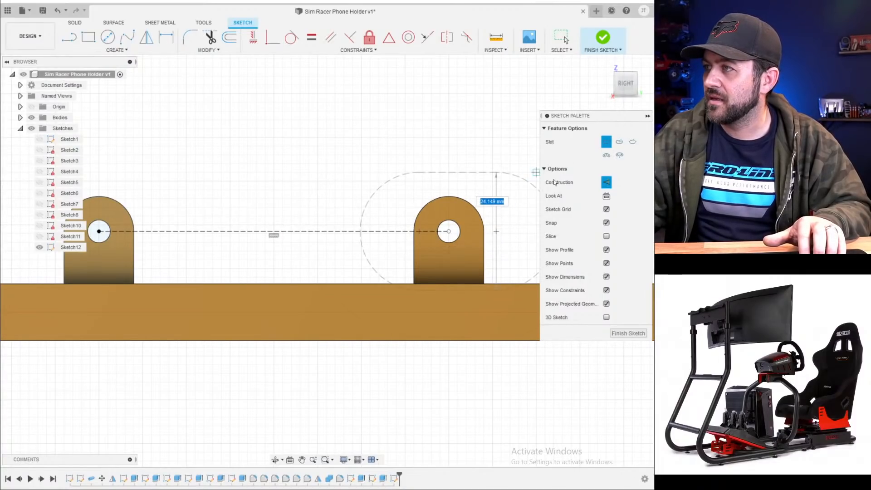
left_click(608, 183)
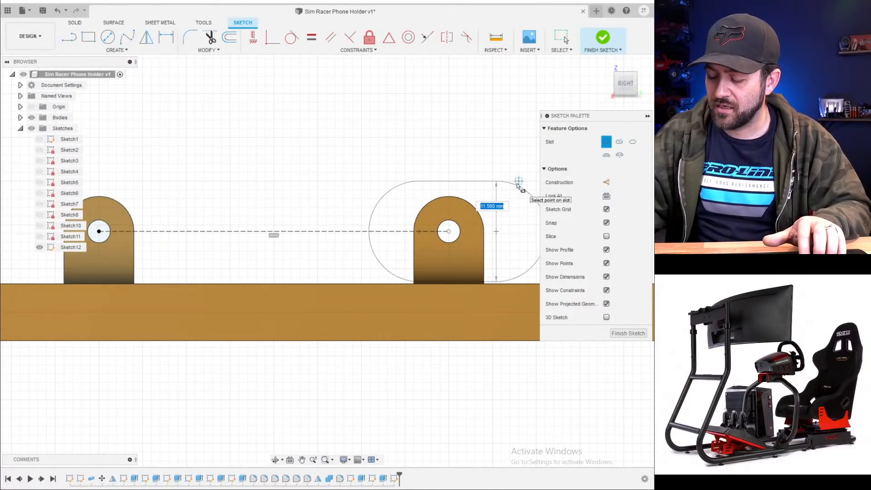
type("3.5")
key("Return")
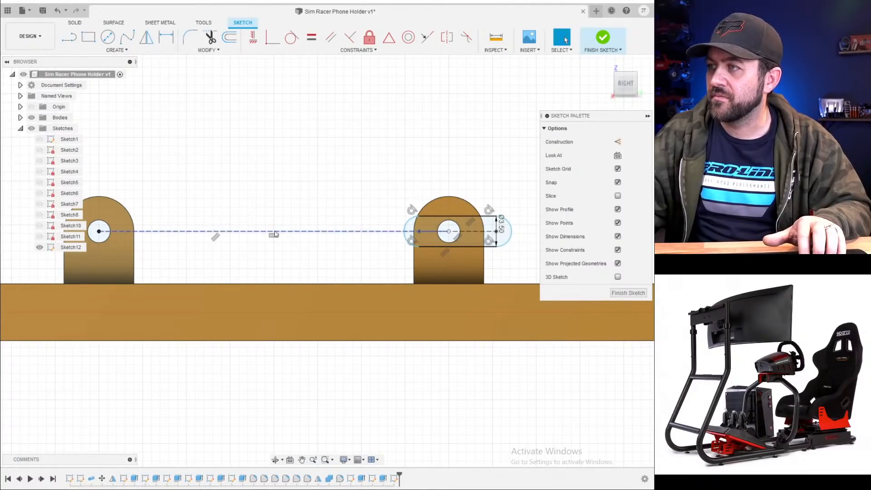
- Sketch a 3.5 mm wide center-to-center slot along the hole-centre axis, spanning the first upright lug's hole
middle_click_drag(158, 245, 249, 237)
key("c")
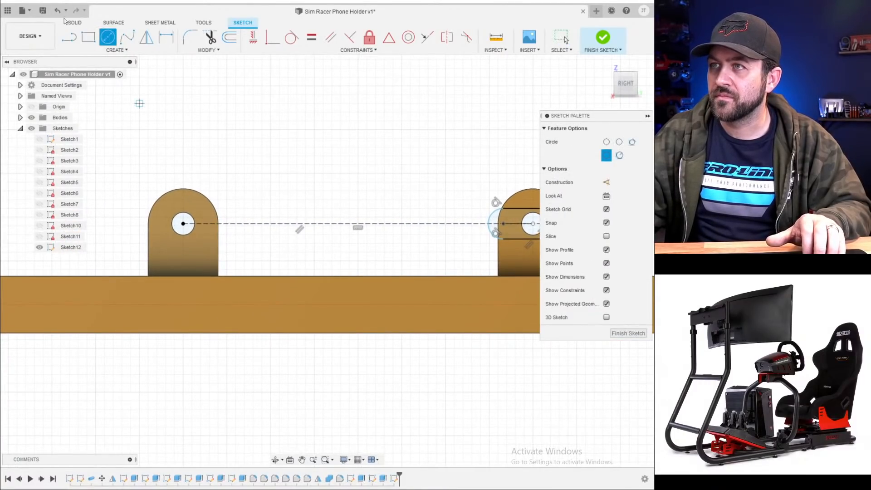
left_click(115, 49)
mouse_move(124, 120)
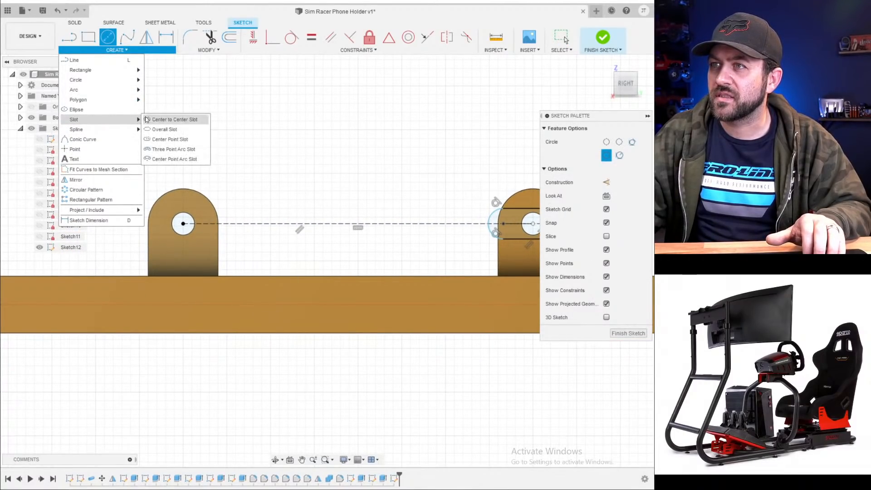
left_click(166, 119)
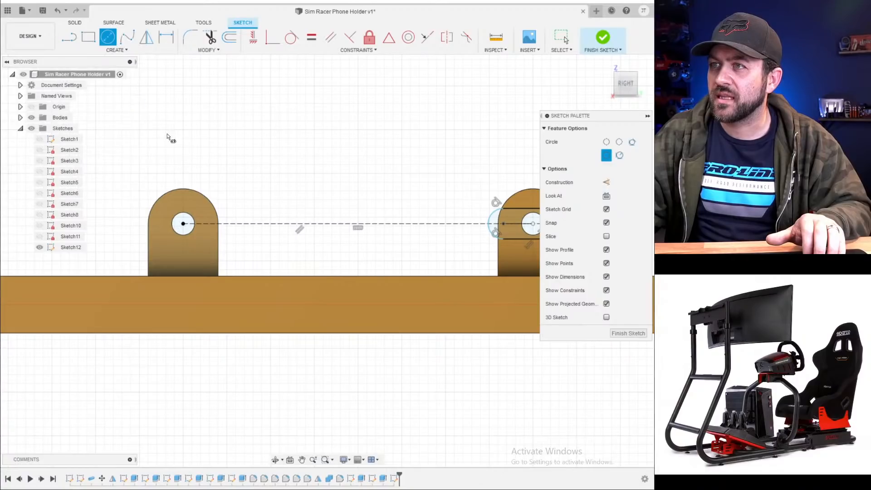
left_click(208, 225)
left_click(123, 219)
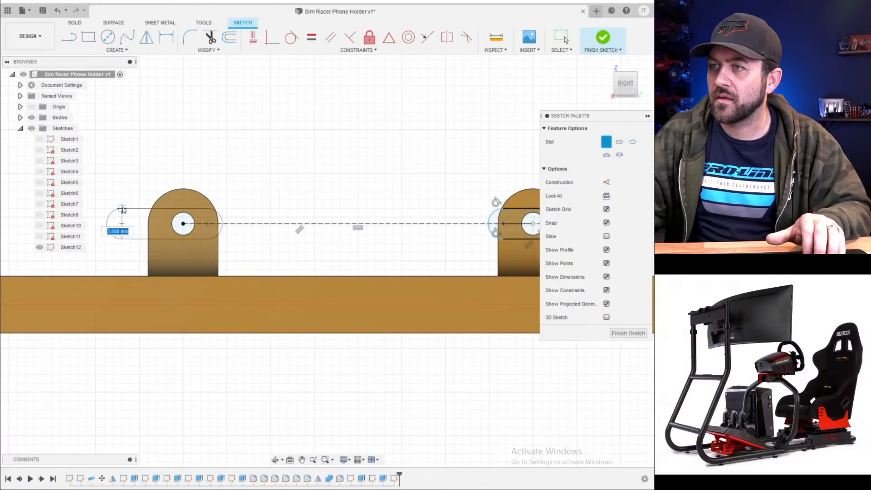
type("3.5")
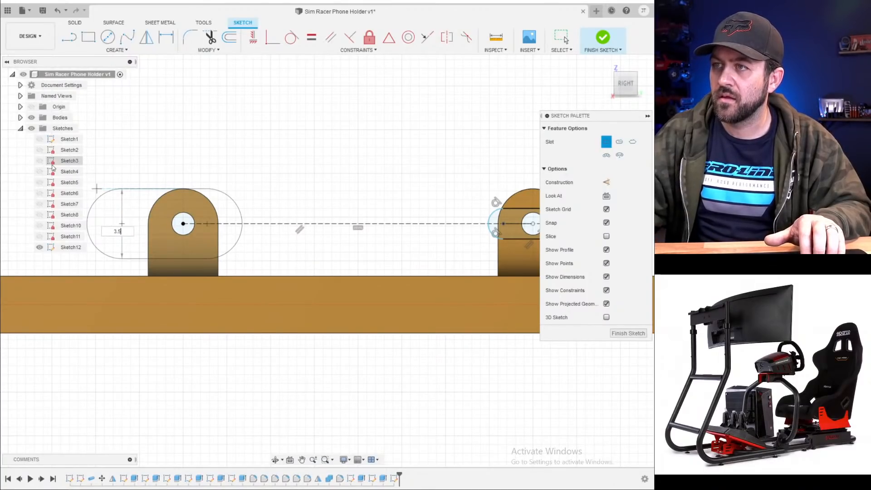
key("Return")
key("Escape")
- Centre the first lug's slot on its hole with a Midpoint constraint between the slot's centreline and the hole centre point
middle_click_drag(234, 200, 173, 213)
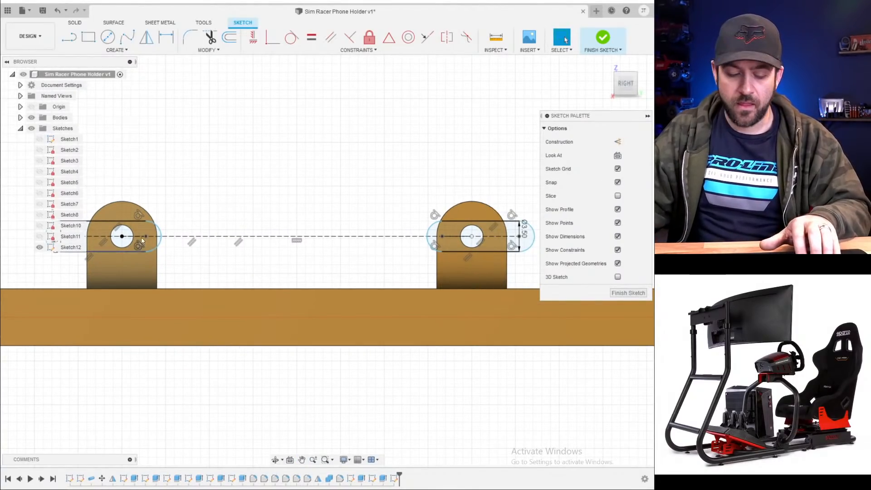
scroll(133, 243, "up", 2)
middle_click_drag(132, 244, 280, 224)
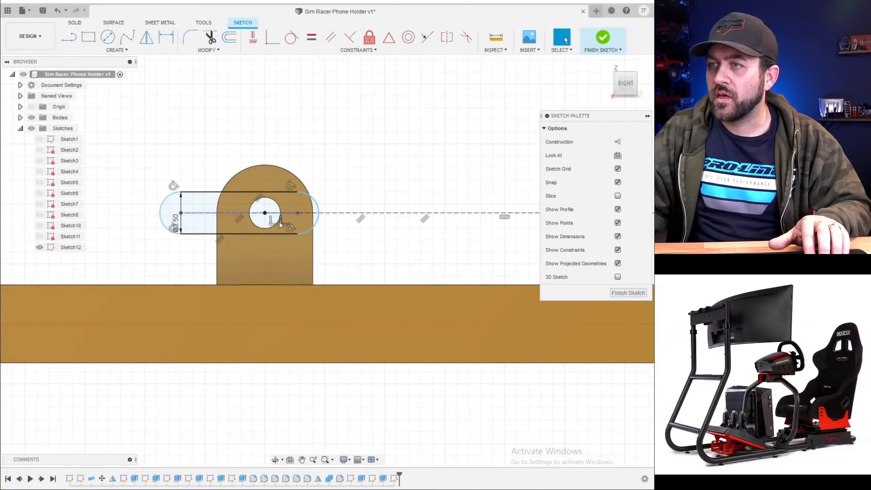
left_click(195, 215)
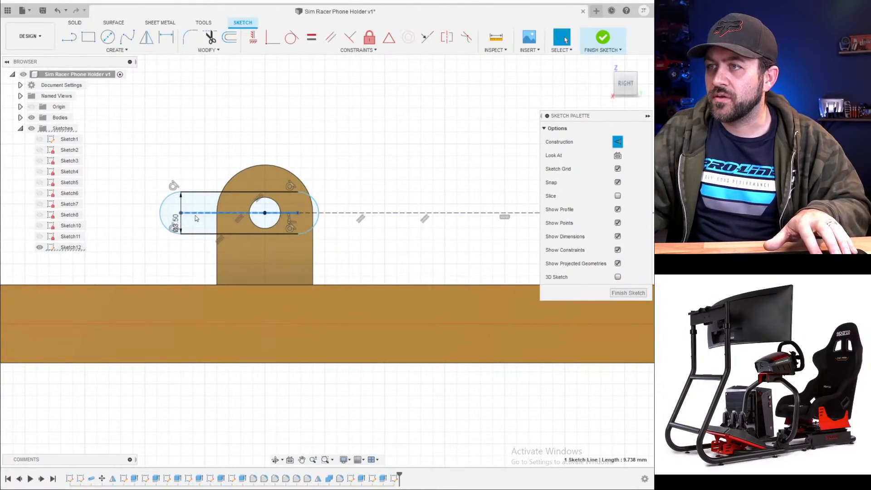
left_click(265, 214, "shift")
left_click(388, 37)
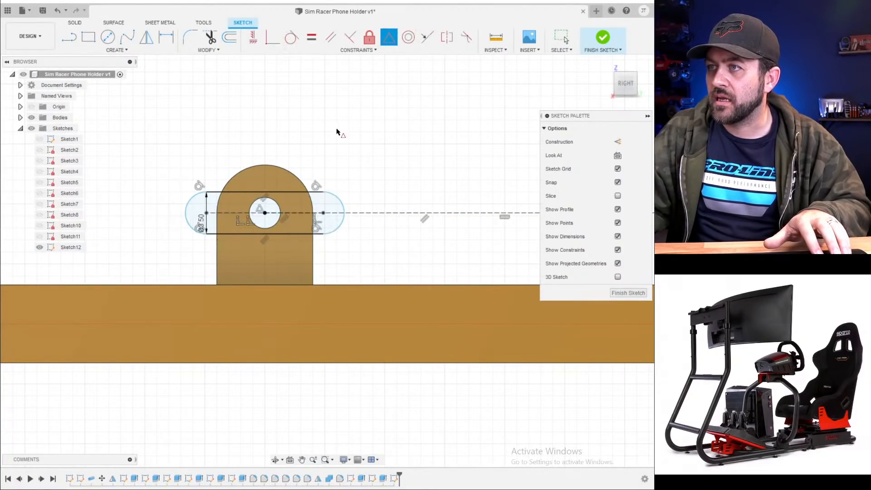
- Apply a Midpoint constraint between the second slot's centreline and the construction line's endpoint at the second lug's hole
middle_click_drag(337, 130, 105, 134)
middle_click_drag(429, 203, 156, 206)
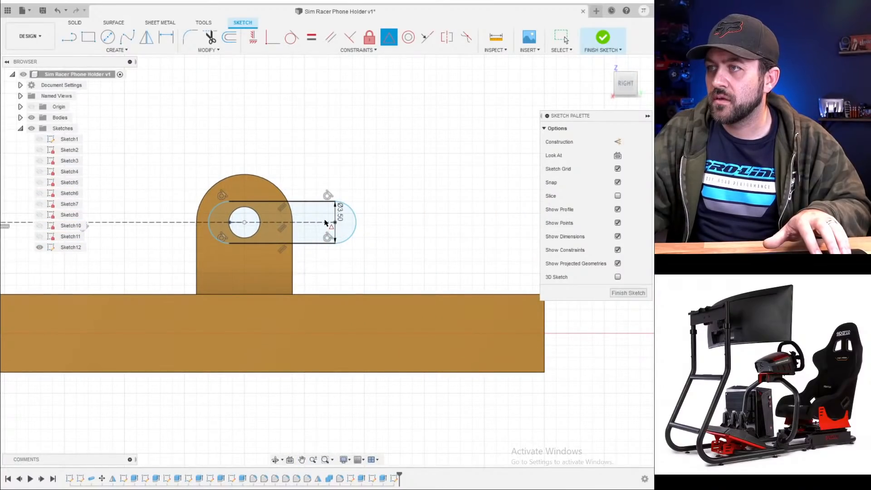
left_click(323, 223)
left_click(244, 222)
scroll(245, 223, "down", 5)
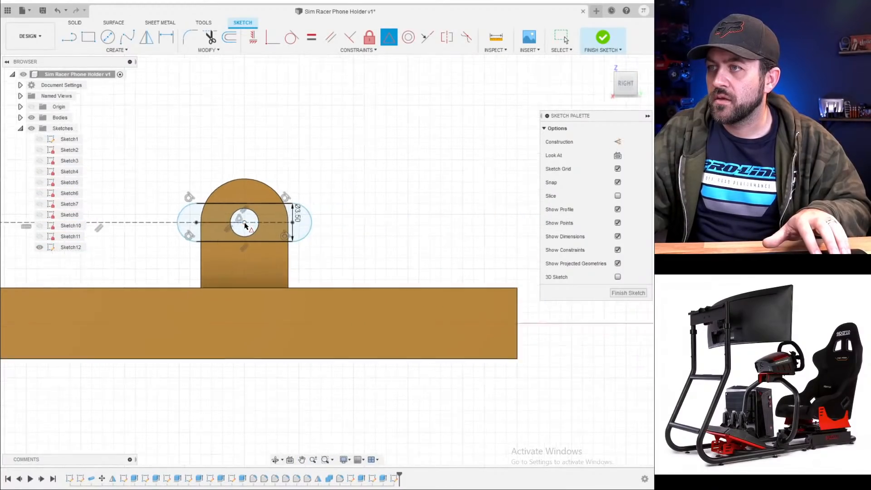
- Dimension the straight edge of the second lug's slot to 8 mm
middle_click_drag(204, 244, 317, 240)
scroll(314, 241, "down", 2)
key("d")
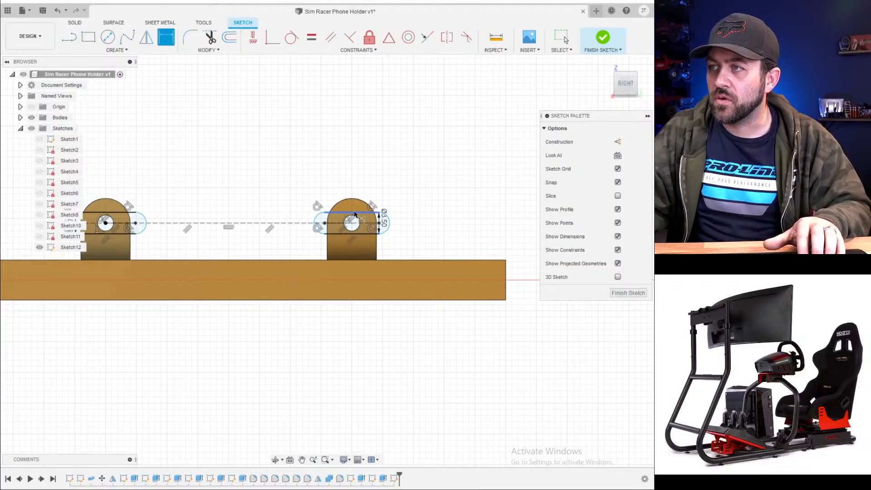
left_click(339, 212)
left_click(357, 166)
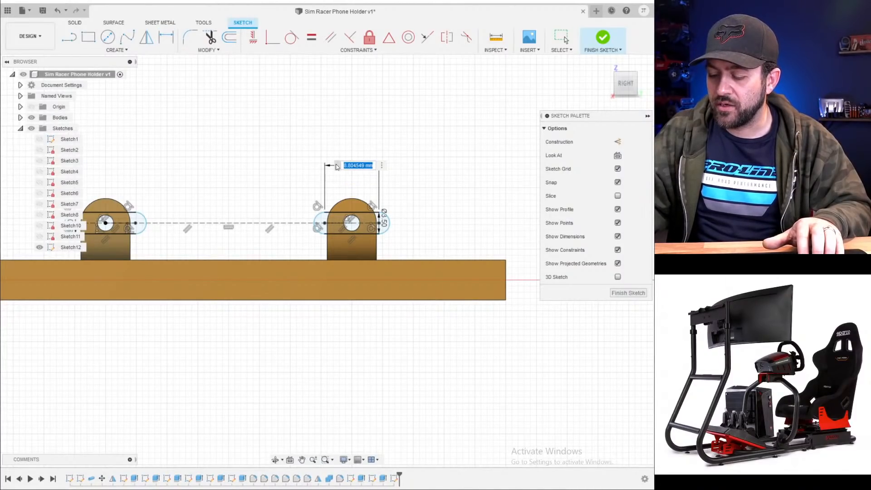
type("8")
key("Return")
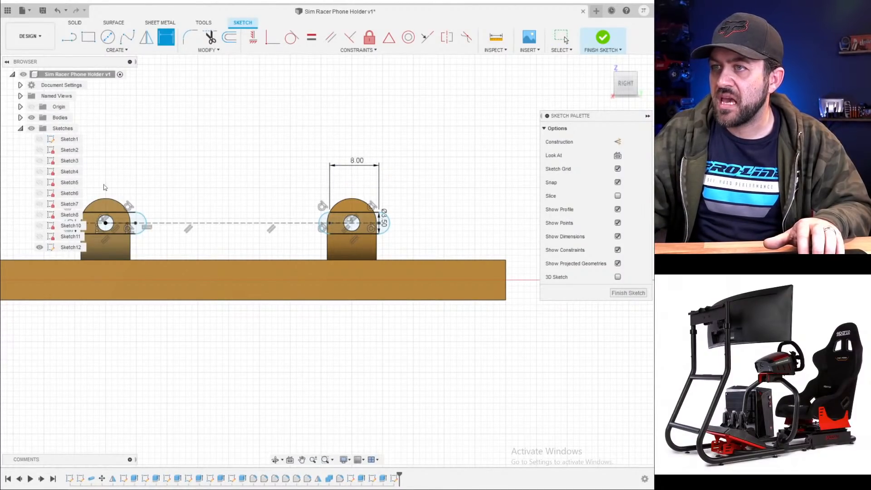
left_click(115, 215)
left_click(112, 172)
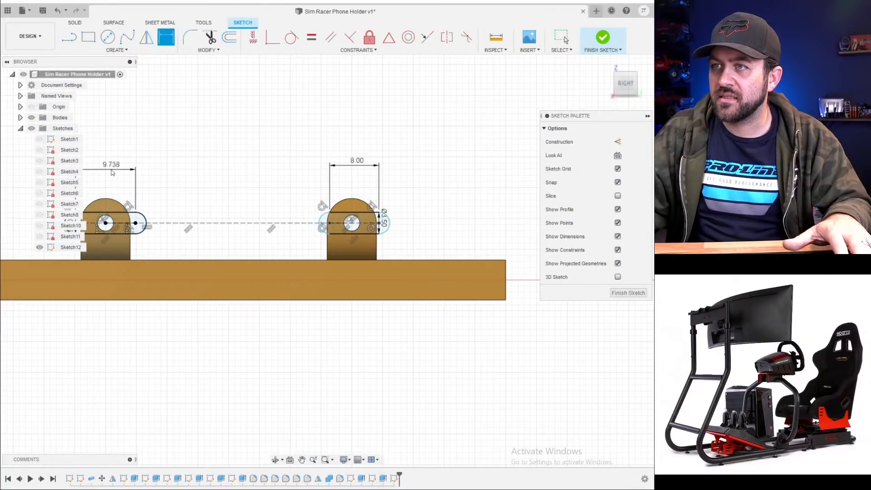
key("Escape")
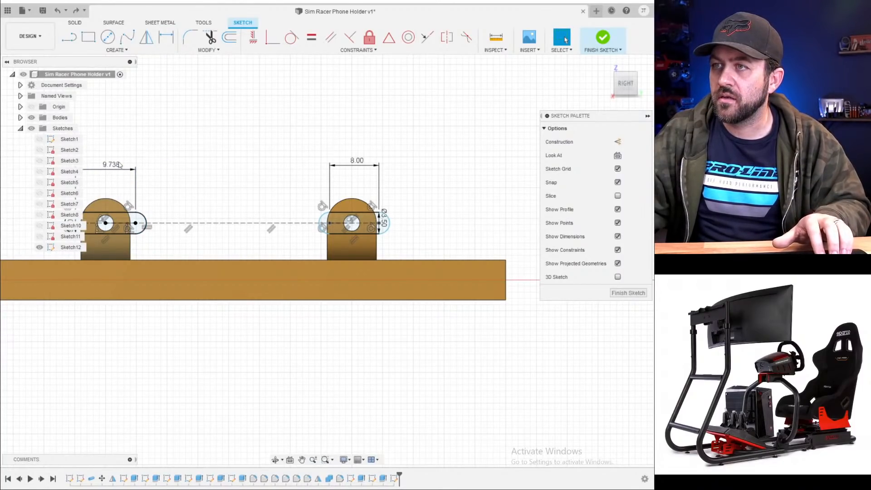
left_click(119, 165)
key("Delete")
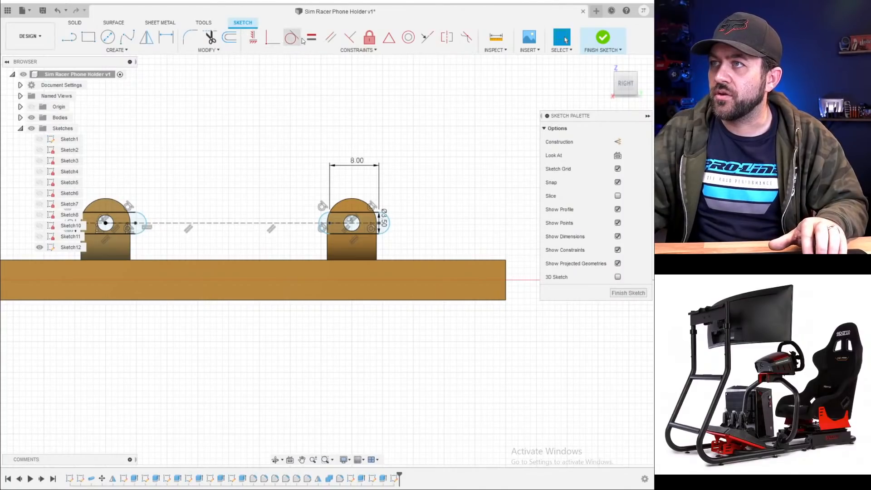
- Make the straight edges of the two lug slots the same length with an Equal constraint
left_click(311, 37)
left_click(354, 212)
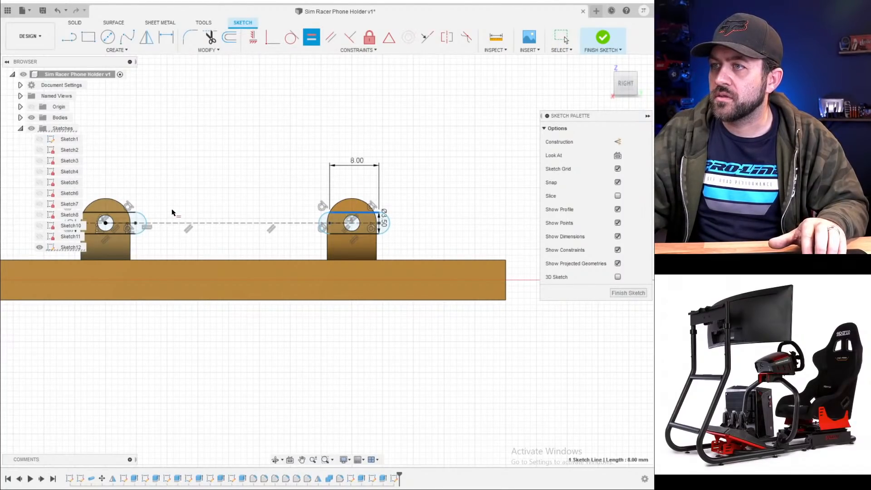
middle_click_drag(172, 213, 247, 207)
left_click(196, 207)
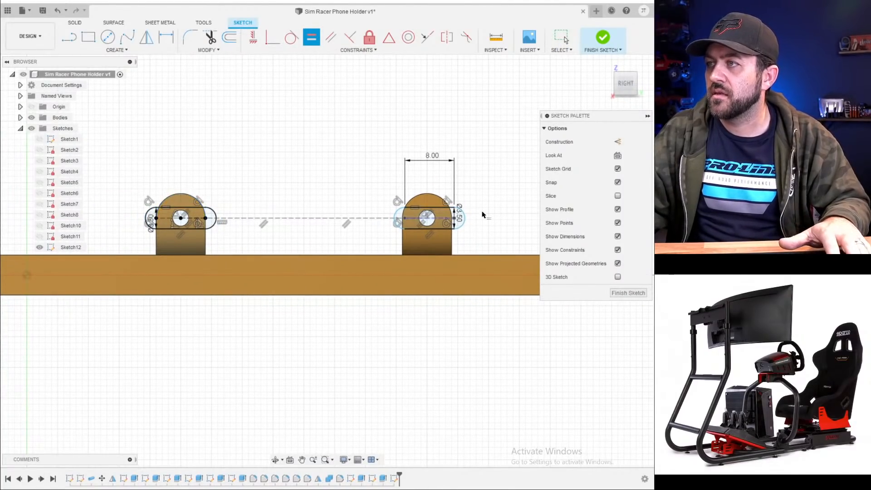
scroll(363, 190, "up", 3)
scroll(399, 191, "down", 1)
key("Escape")
- Shift the second lug's slot along the hole-centre axis to test whether it is fixed to the hole
middle_click_drag(468, 214, 401, 196)
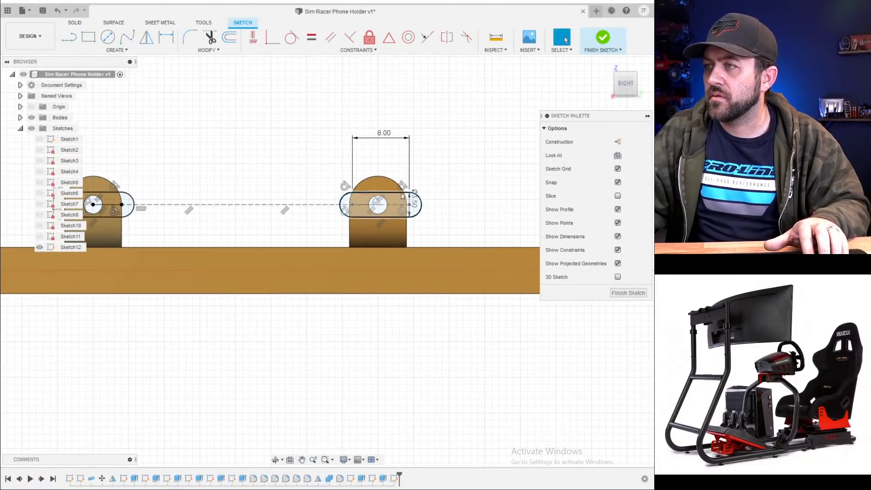
scroll(401, 194, "up", 3)
left_click_drag(428, 211, 459, 212)
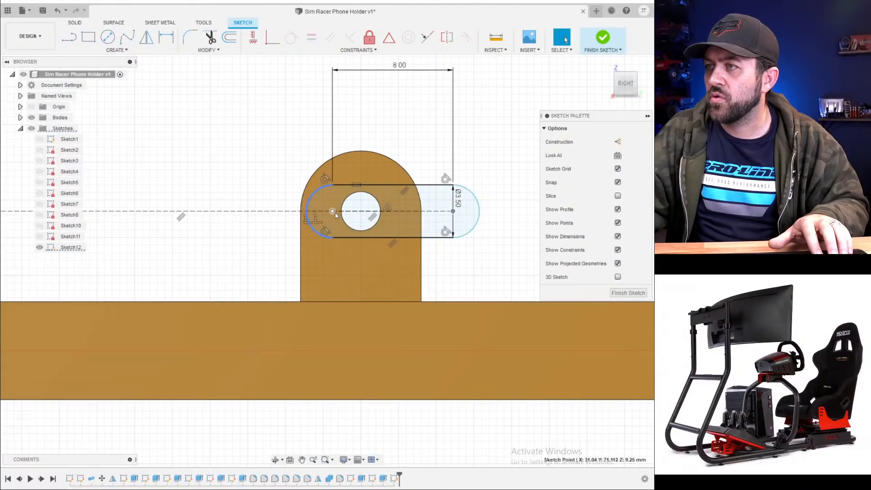
mouse_move(371, 199)
left_mouse_down()
mouse_move(364, 205)
mouse_move(373, 208)
left_mouse_up()
left_click(274, 108)
- Try to apply a Concentric constraint between the second slot's sketch point and the lug's hole edge
left_click(408, 37)
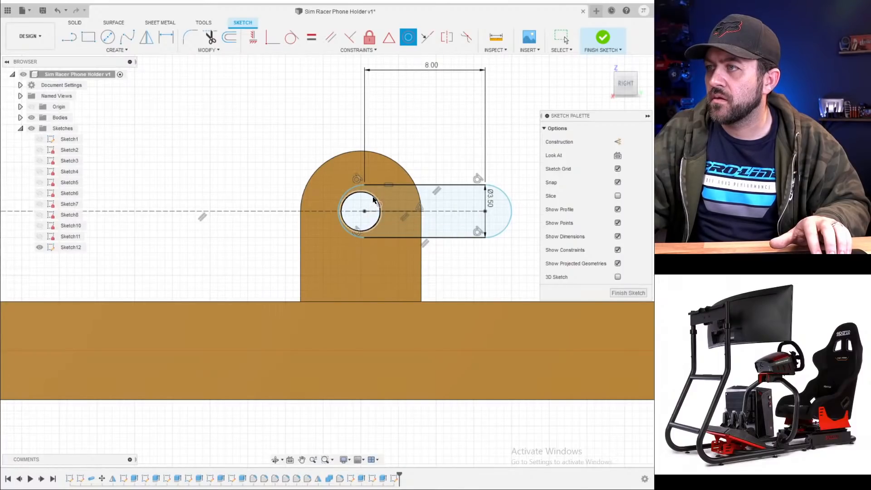
left_click(365, 217)
left_click(365, 217)
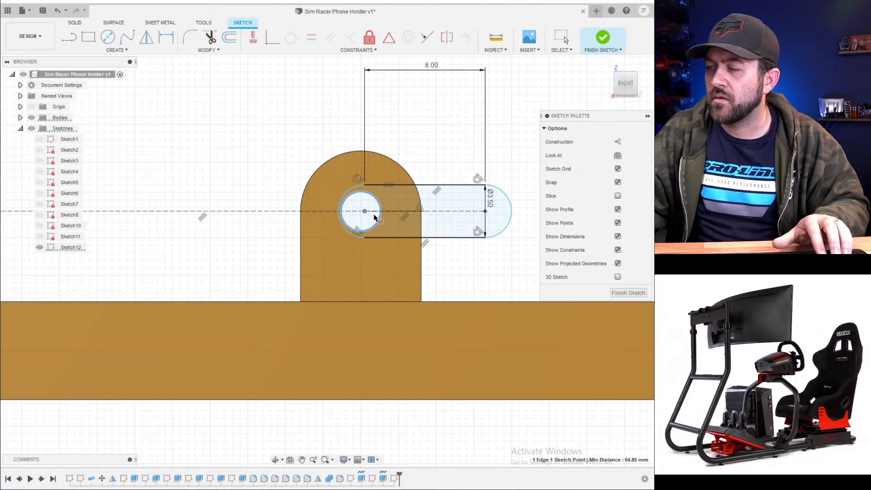
key("Escape")
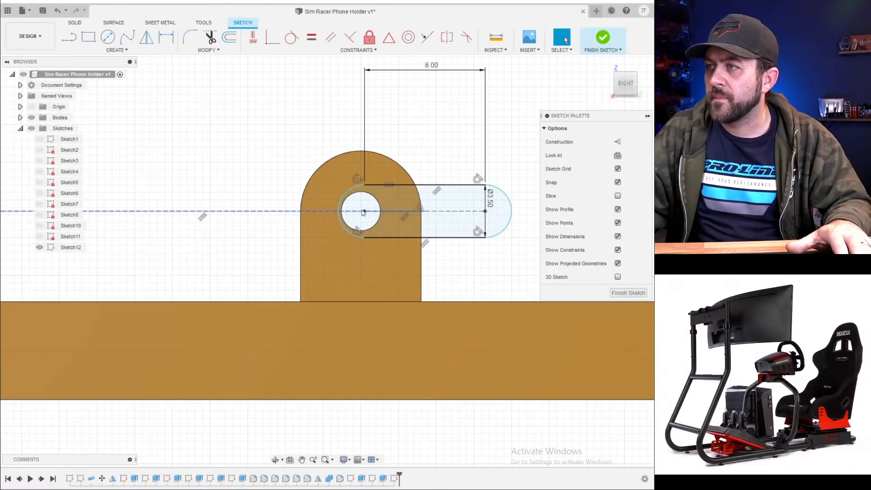
- Move the second slot clear of its lug and project the lug's hole edge into the sketch
left_click_drag(420, 216, 134, 218)
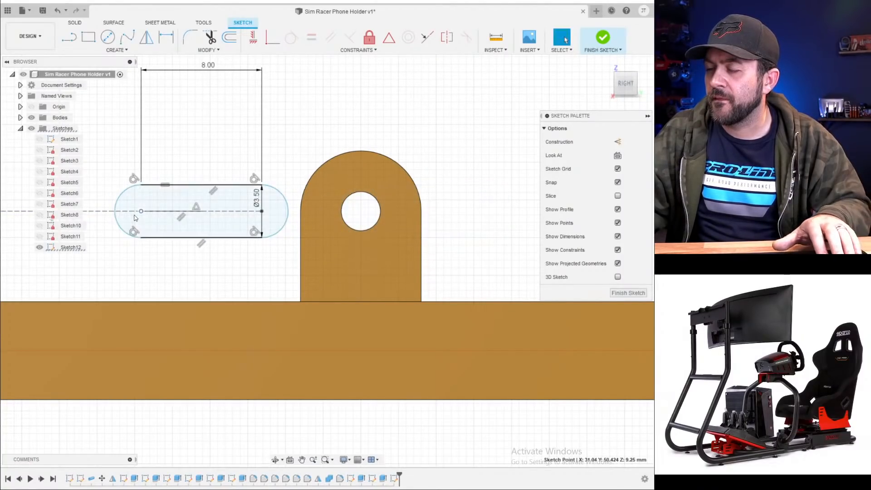
mouse_move(202, 212)
left_mouse_down()
mouse_move(359, 214)
mouse_move(318, 208)
mouse_move(178, 221)
left_mouse_up()
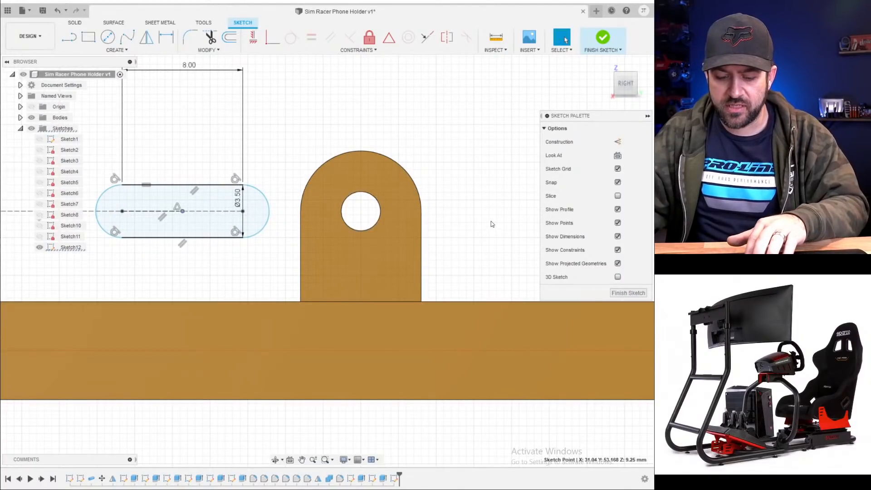
key("p")
left_click(358, 192)
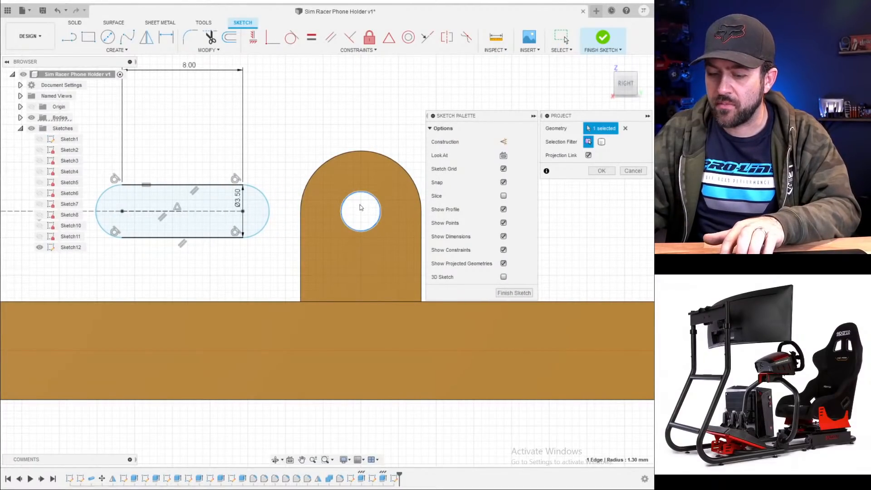
key("Return")
- Centre the second slot on its lug with a Coincident constraint between its midpoint and the projected hole's centre
mouse_move(177, 213)
left_mouse_down()
mouse_move(361, 214)
mouse_move(203, 212)
left_mouse_up()
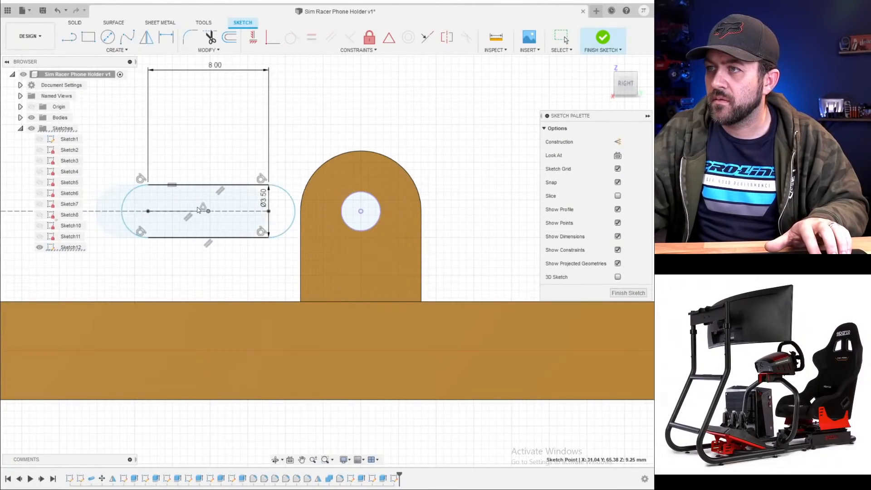
left_click(271, 42)
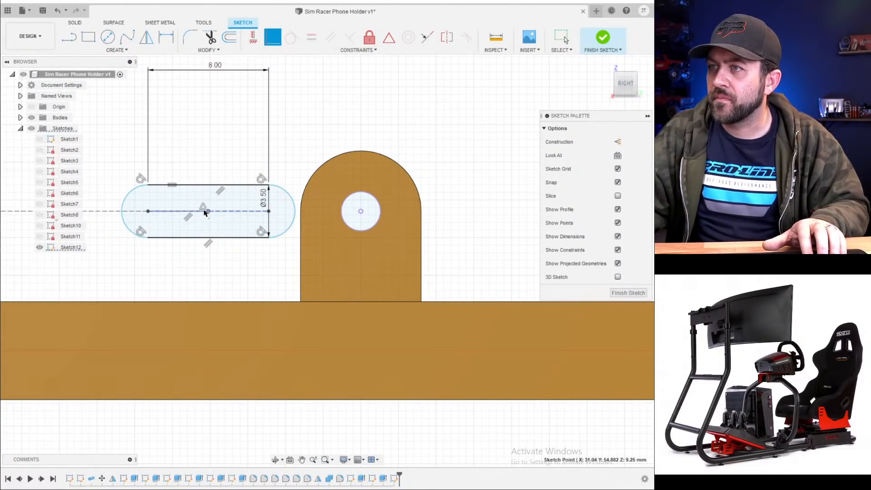
left_click(360, 212)
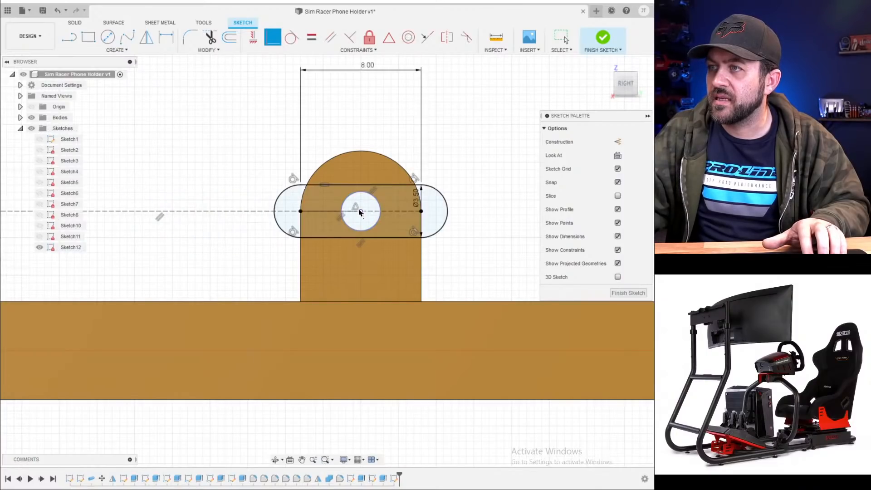
scroll(272, 229, "down", 3)
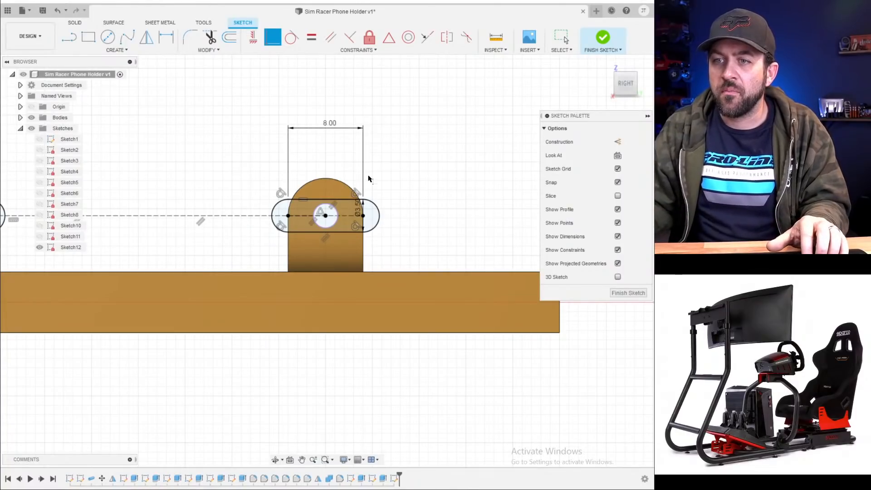
- Draw a circle about 9.4 mm in diameter centred on the outer end-arc centre of the first lug's slot
scroll(413, 263, "down", 3)
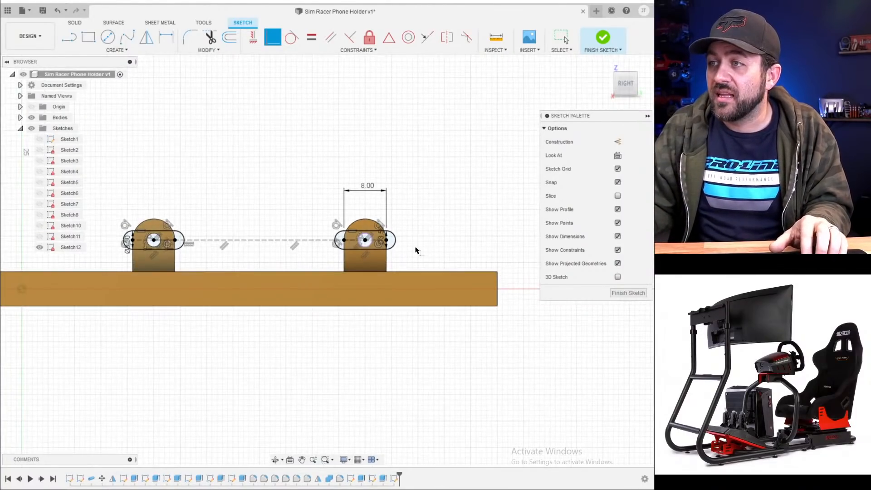
middle_click_drag(150, 208, 181, 205)
middle_click_drag(279, 226, 271, 235, "shift")
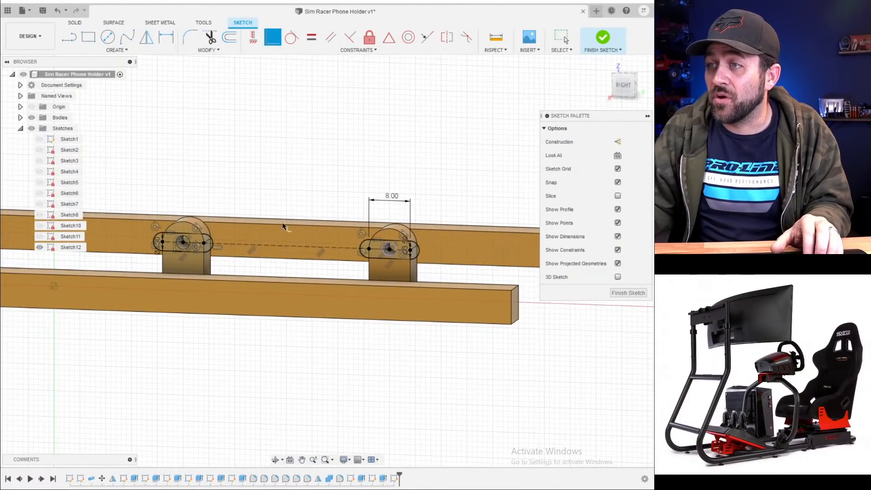
scroll(284, 224, "up", 2)
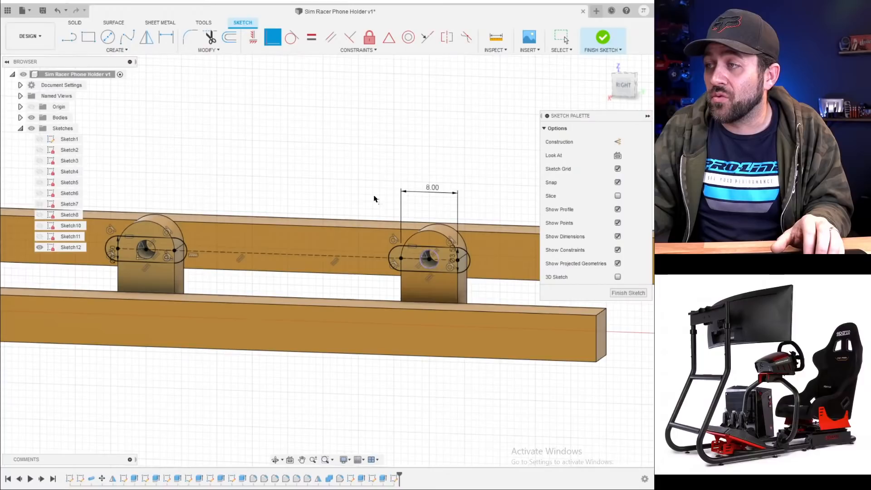
left_click(108, 37)
left_click(621, 87)
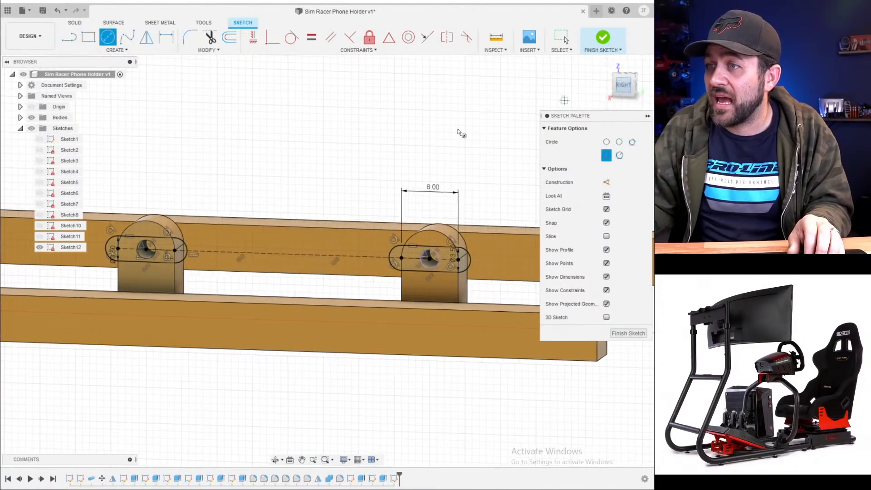
scroll(129, 236, "up", 3)
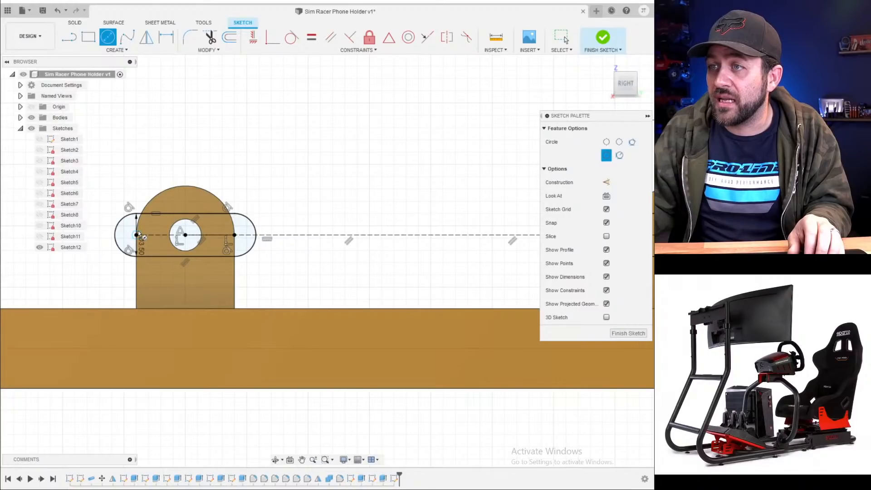
left_click(137, 234)
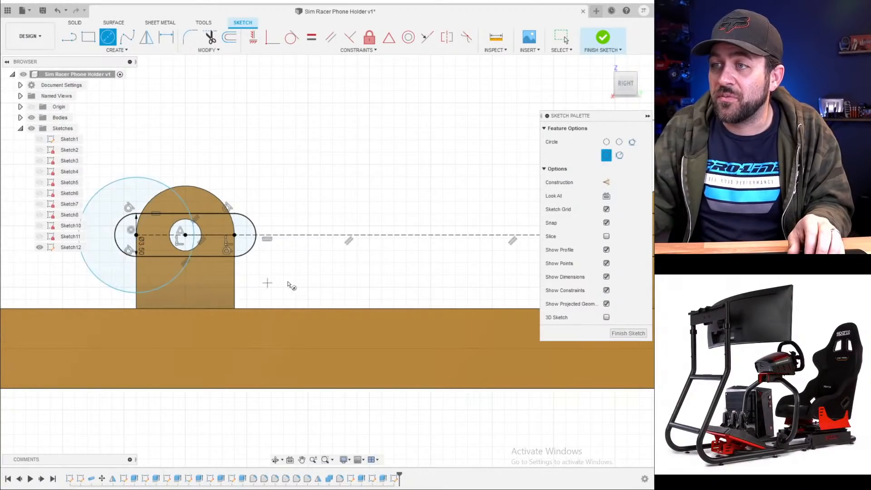
- Dimension the circle at the first slot's outer end to a 10 mm diameter
key("d")
left_click(140, 178)
scroll(140, 181, "down", 1)
middle_click_drag(140, 182, 196, 187)
left_click(139, 174)
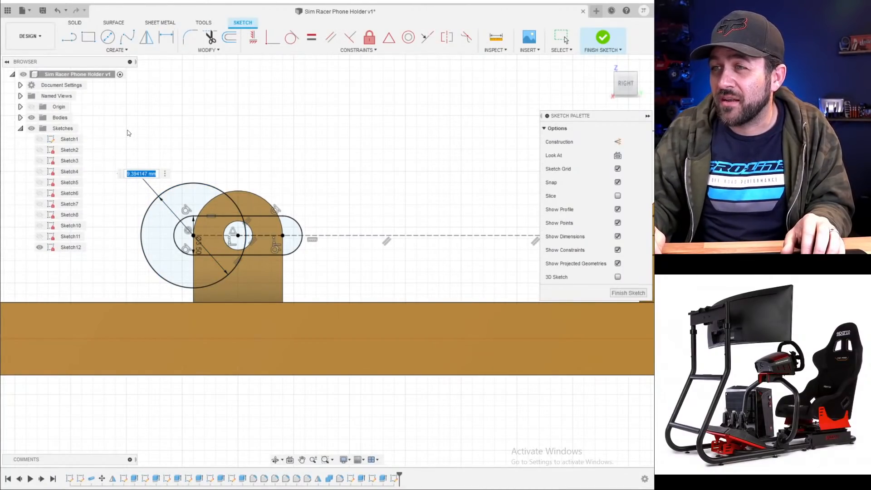
key("Return")
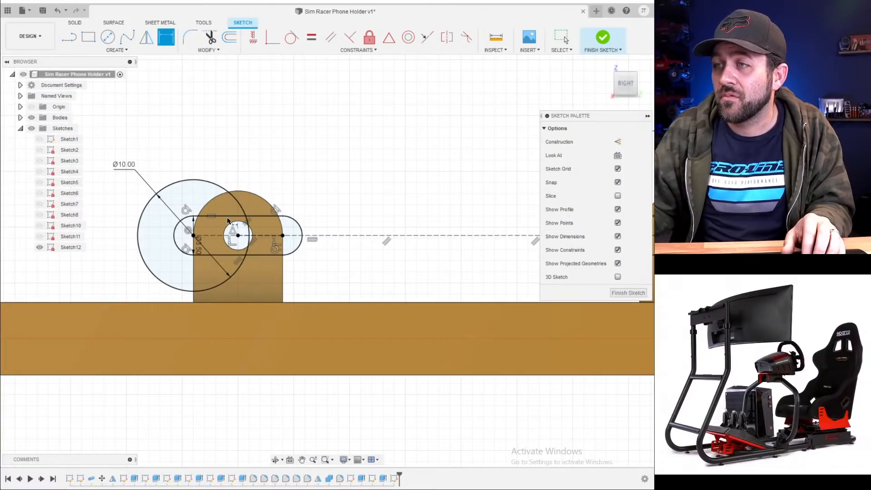
- Draw a 10 mm diameter circle centred on the outer end-arc centre of the second lug's slot
scroll(228, 221, "down", 1)
middle_click_drag(453, 226, 318, 202)
key("c")
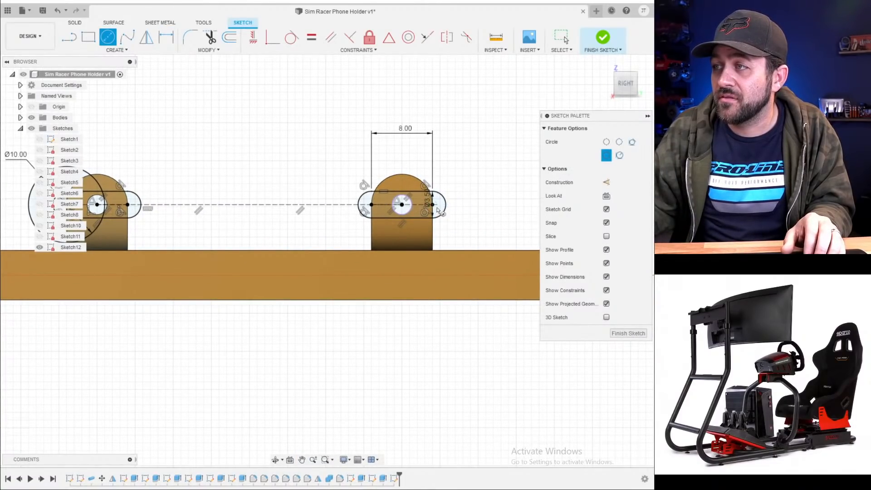
left_click(433, 204)
type("10")
key("Return")
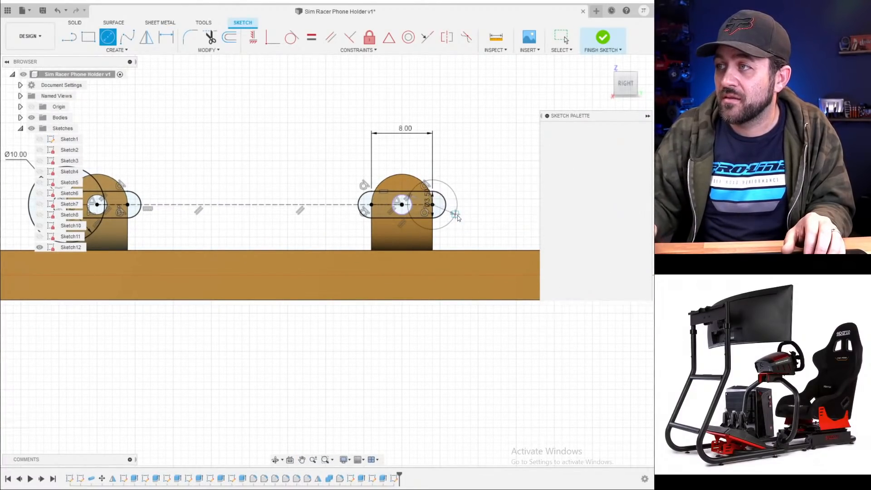
- Draw a horizontal line about 46.5 mm long joining the lower edges of the two 10 mm circles
middle_click_drag(245, 204, 358, 201)
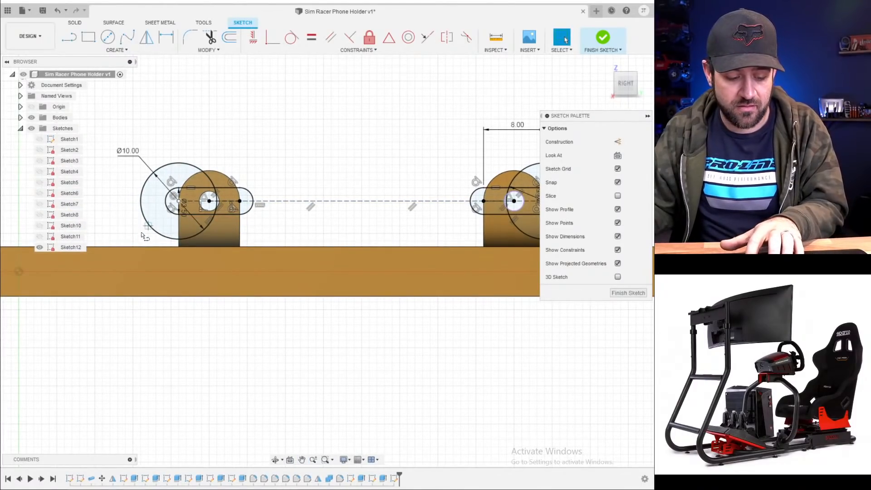
key("l")
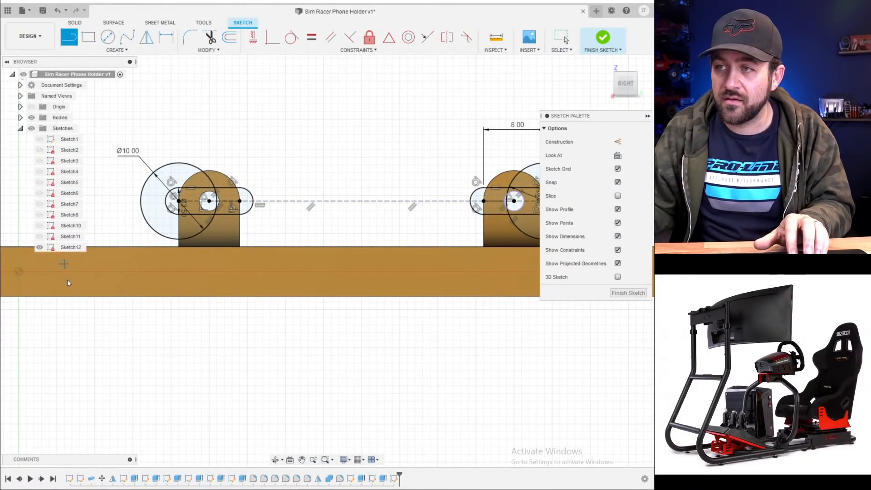
left_click(187, 238)
scroll(250, 233, "down", 2)
scroll(462, 234, "up", 3)
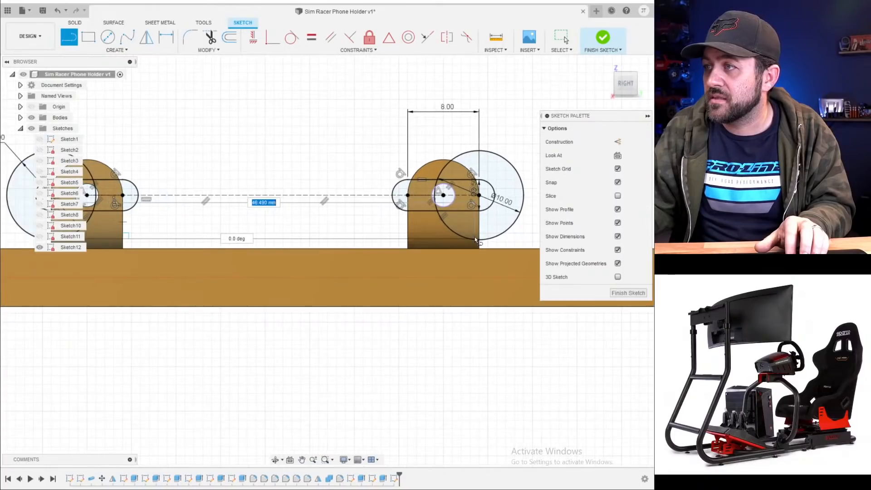
left_click(471, 238)
key("Escape")
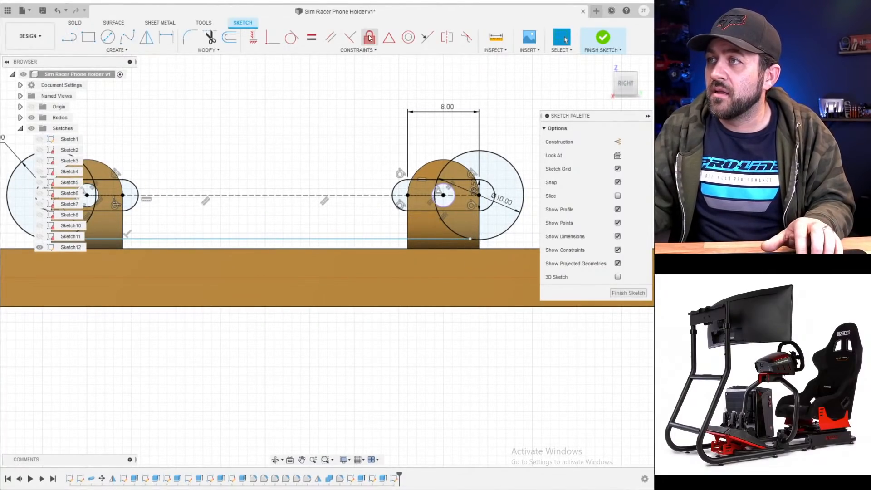
- Apply Tangent constraints between the lower horizontal line and both 10 mm circles
left_click(292, 38)
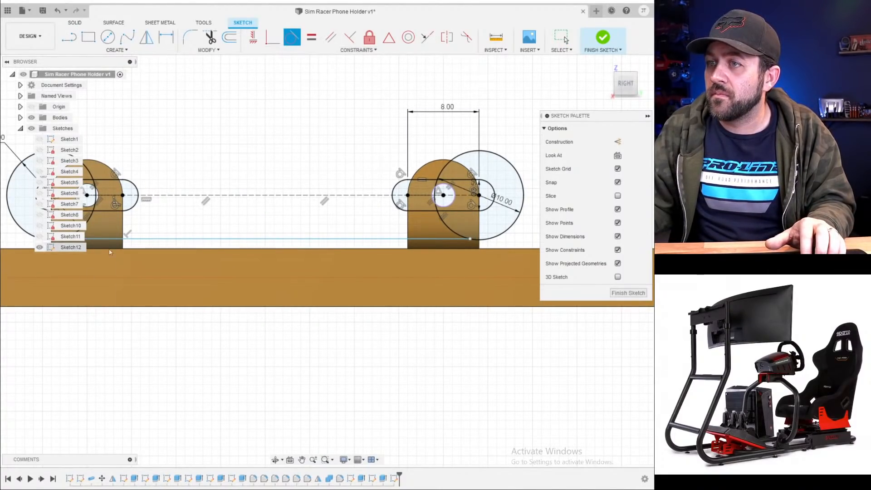
middle_click_drag(4, 269, 136, 243)
left_click(164, 212)
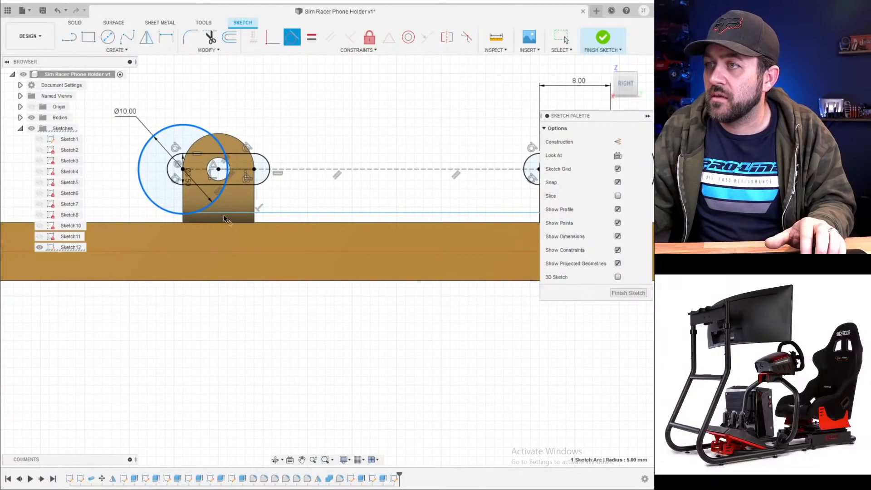
left_click(226, 211)
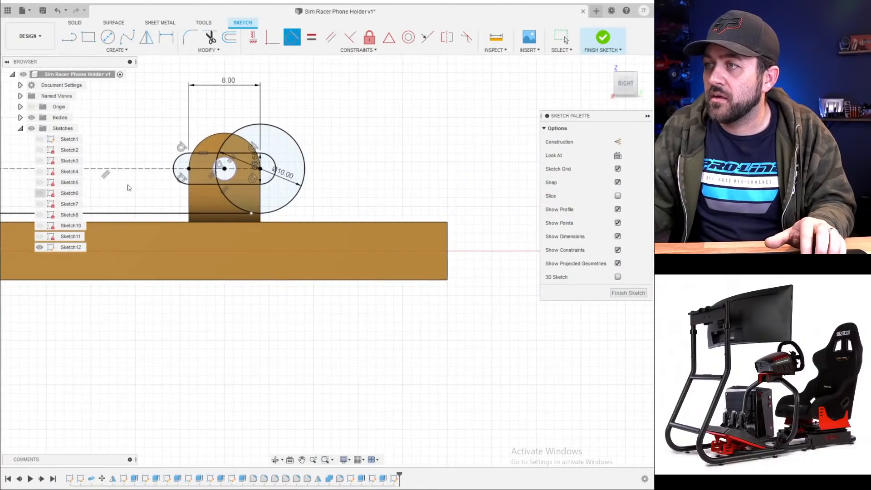
left_click(247, 213)
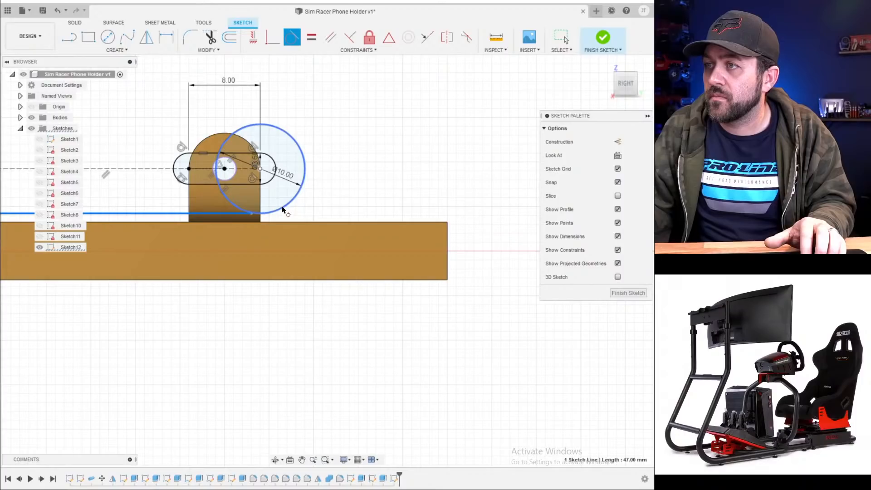
left_click(282, 210)
scroll(255, 214, "up", 3)
key("Escape")
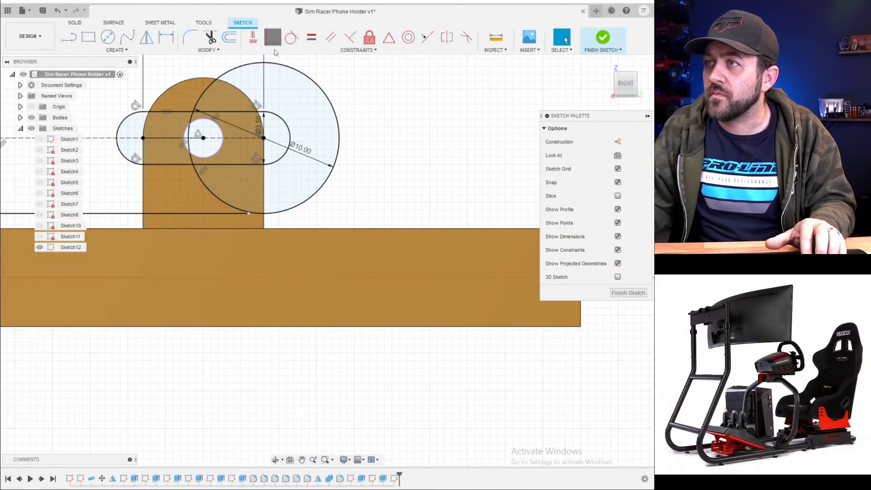
- Join the lower line's loose end to the second circle's edge with a Coincident constraint
left_click(282, 213)
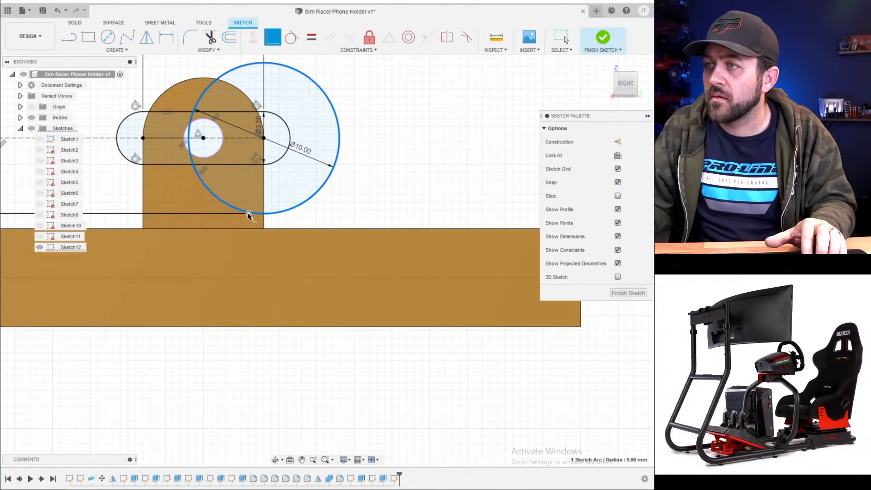
key("Escape")
scroll(298, 221, "down", 2)
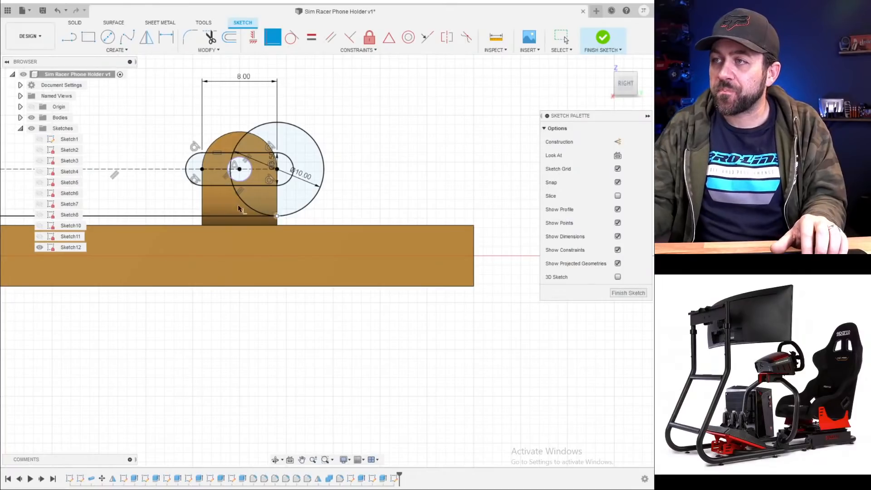
- Show Sketch1 as a reference for the bracket outline above the lugs
scroll(376, 196, "down", 3)
left_click(199, 178)
middle_click_drag(189, 232, 387, 398)
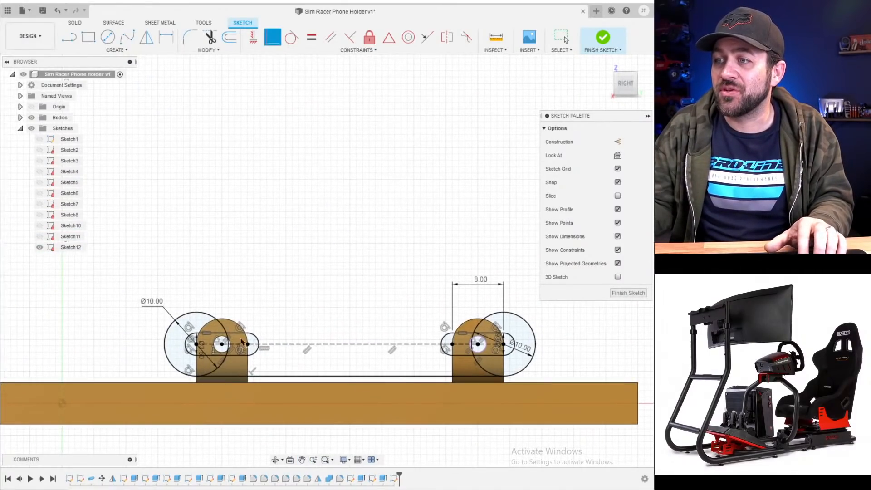
mouse_move(221, 311)
middle_mouse_down()
mouse_move(177, 241)
mouse_move(323, 304)
middle_mouse_up()
scroll(157, 249, "down", 5)
scroll(159, 247, "up", 1)
left_click(39, 139)
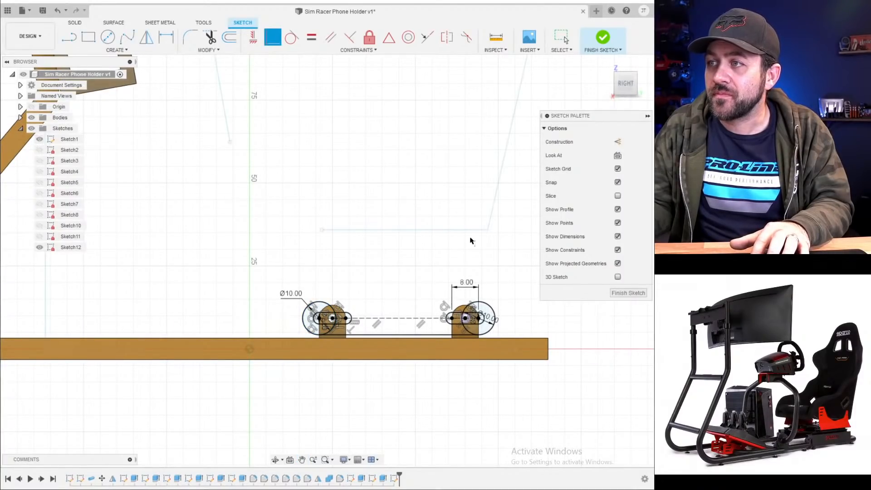
scroll(404, 268, "down", 4)
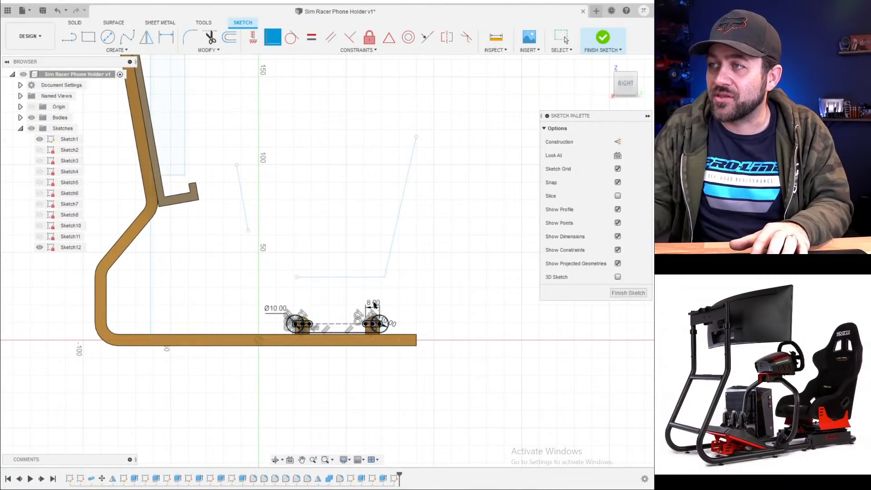
scroll(408, 144, "up", 2)
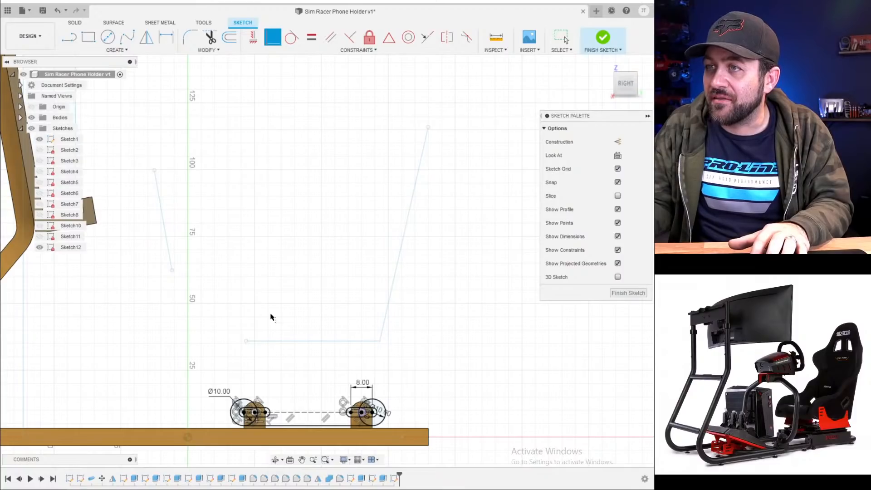
scroll(271, 316, "down", 1)
scroll(290, 397, "up", 3)
- Sketch a slanted line up from the first circle, a horizontal top about 46 mm long, and a slanted line about 20 mm long to the second circle
key("l")
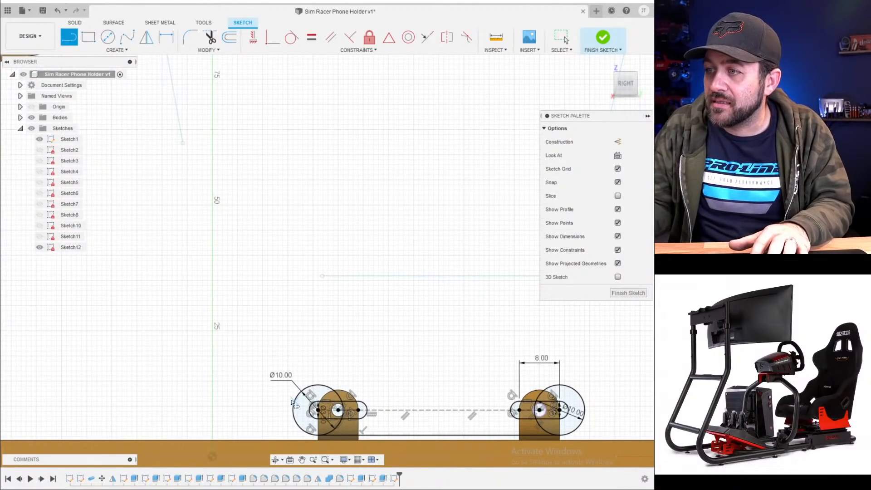
left_click(293, 402)
left_click(331, 304)
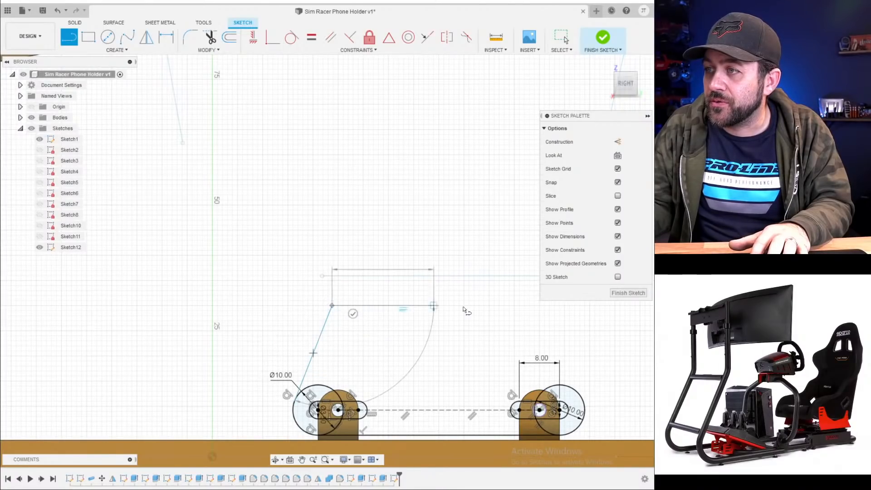
middle_click_drag(466, 310, 288, 303)
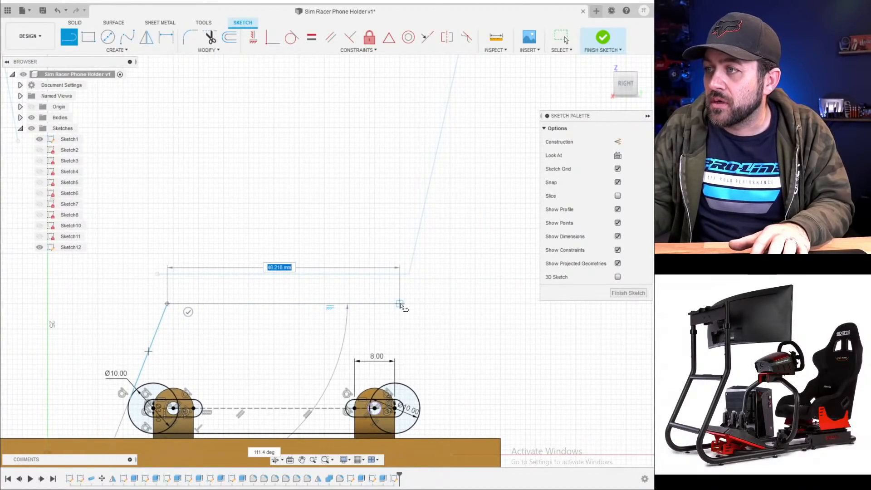
left_click(399, 303)
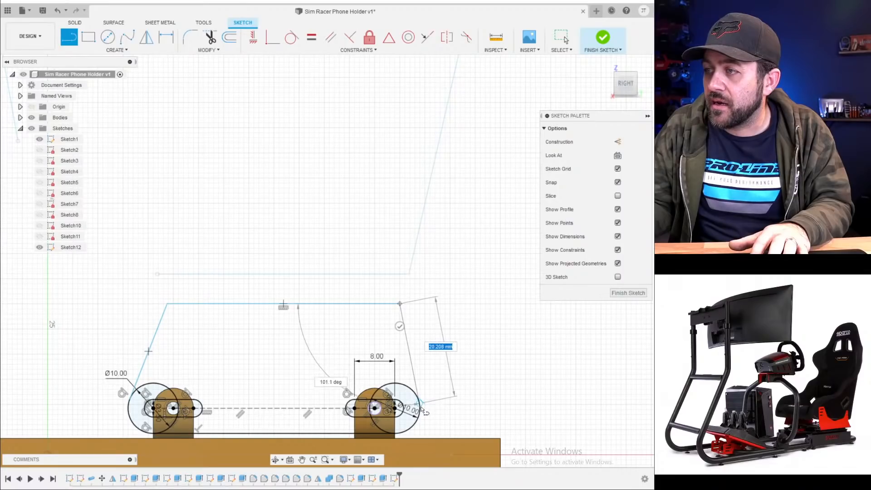
left_click(420, 405)
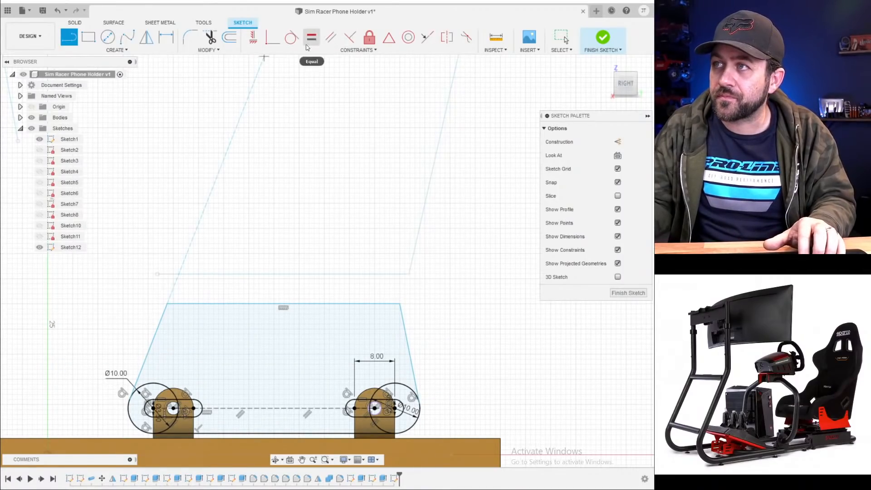
- Try to apply a Tangent constraint between the first circle and its slanted line
left_click(291, 37)
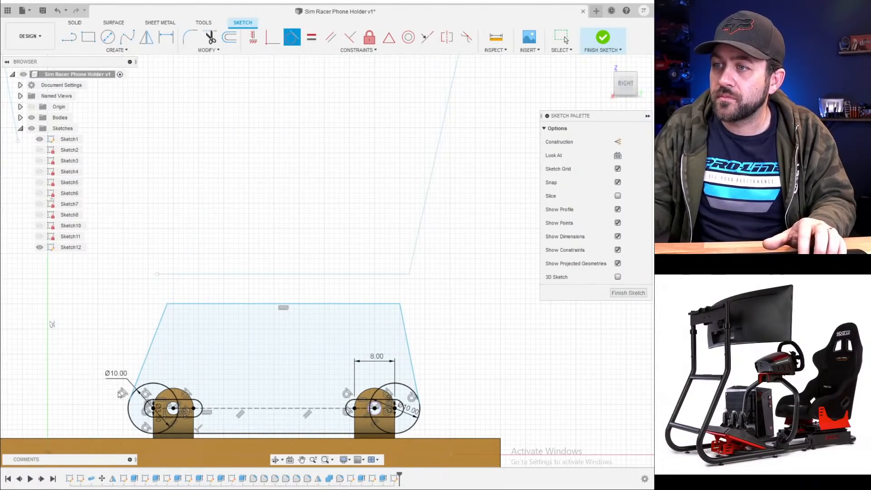
left_click(148, 384)
left_click(142, 367)
scroll(174, 366, "down", 3)
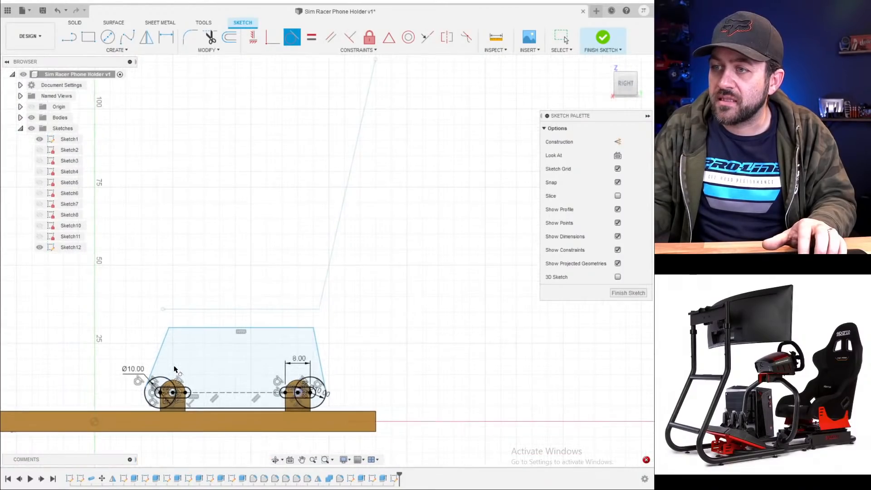
- Draw a vertical construction line from the midpoint of the line joining the two slots up to the bracket's top line
scroll(185, 361, "up", 3)
key("d")
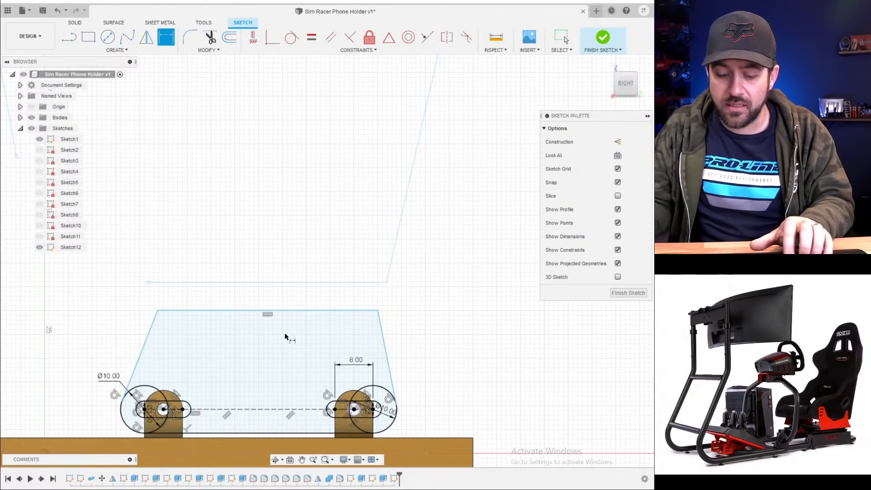
key("l")
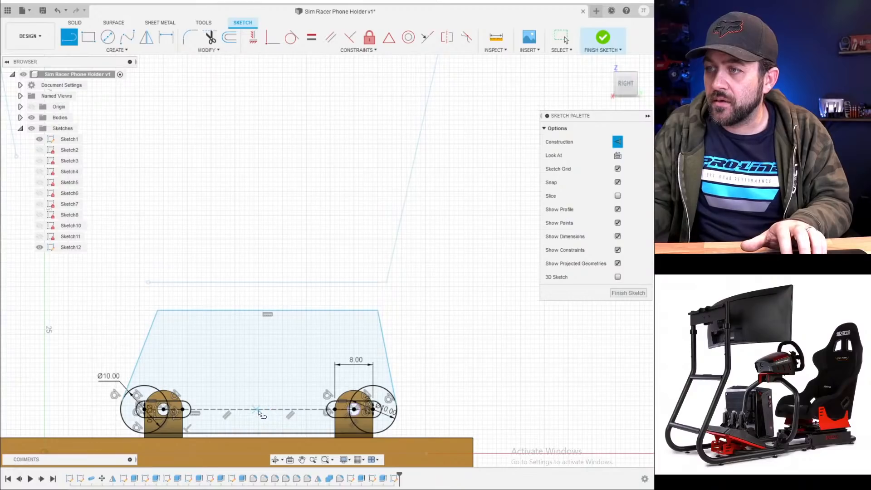
left_click(257, 406)
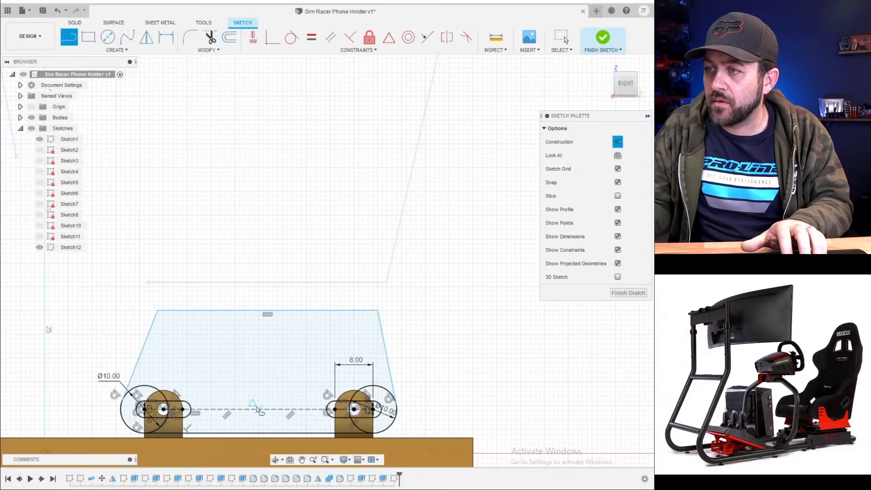
left_click(260, 312)
key("Escape")
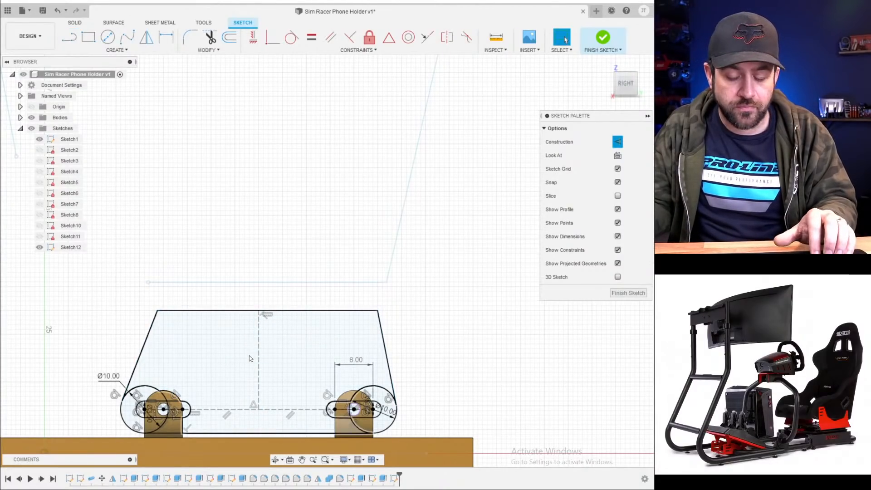
- Dimension the angle between the first circle's slanted line and the vertical construction line as 20°
key("d")
left_click(146, 336)
left_click(259, 319)
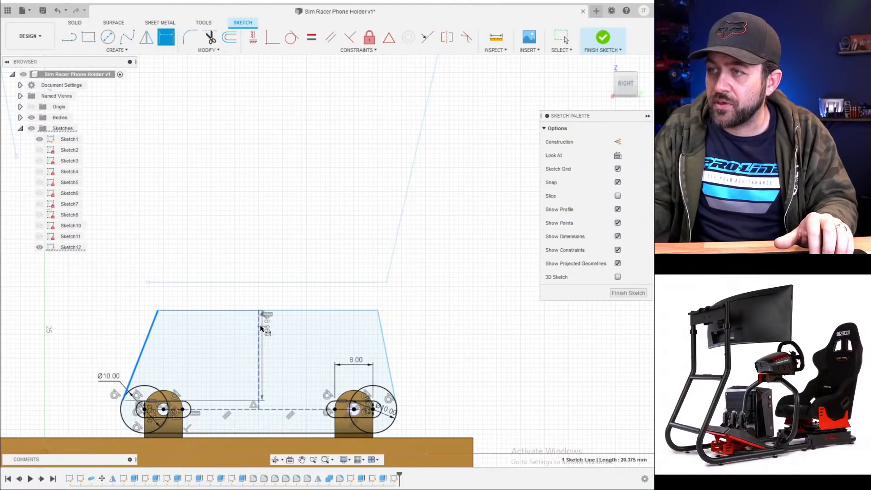
left_click(195, 347)
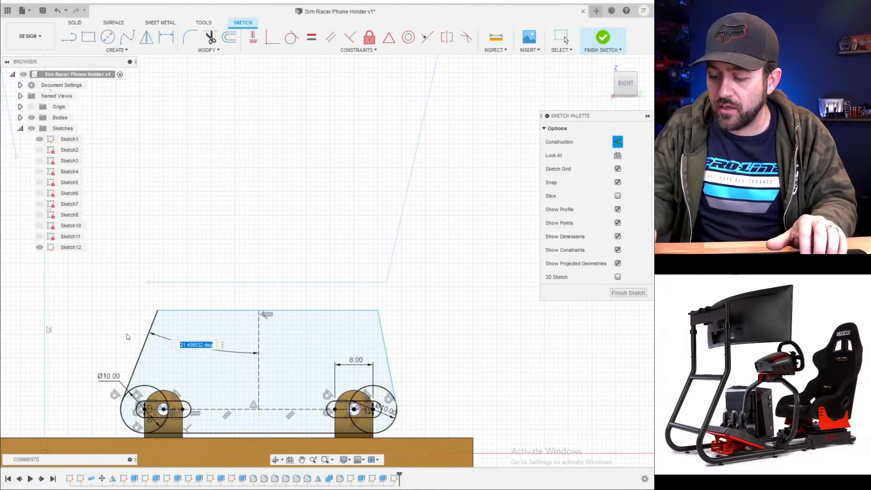
key("Return")
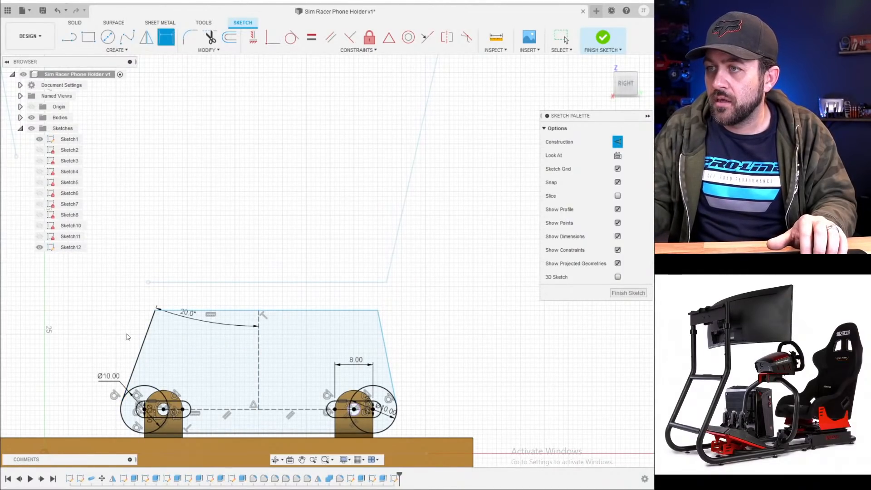
- Dimension the angle between the vertical construction line and the second circle's slanted line as 10°
left_click(258, 376)
left_click(388, 358)
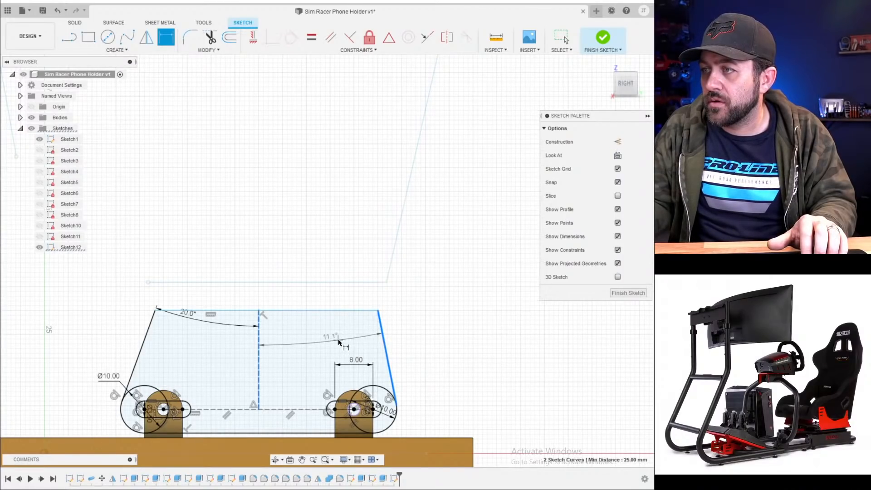
left_click(338, 341)
type("10")
key("Return")
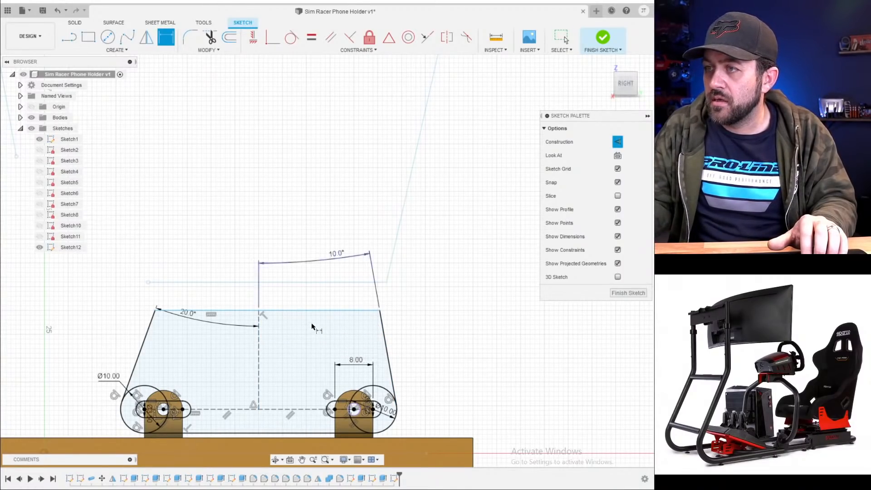
- Reposition the 20° and 10° angle dimensions inside the bracket outline
scroll(318, 324, "up", 3)
middle_click_drag(138, 296, 149, 288)
left_click_drag(166, 283, 150, 325)
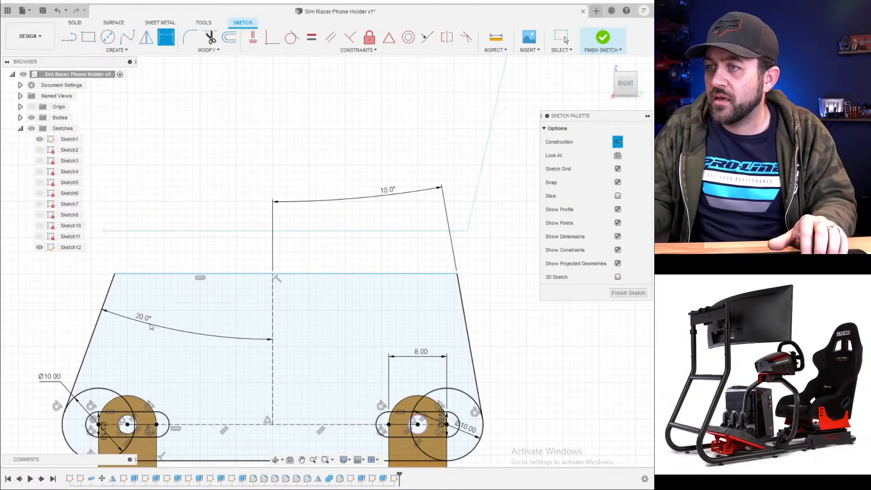
left_click_drag(386, 193, 380, 342)
- Set the distance between the bracket's top line and the slots' centre line to 20 mm
scroll(281, 334, "down", 3)
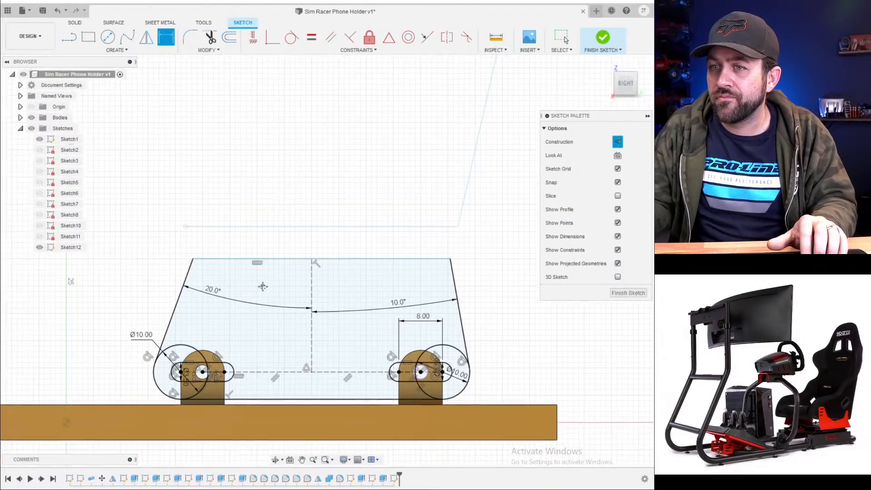
left_click(313, 239)
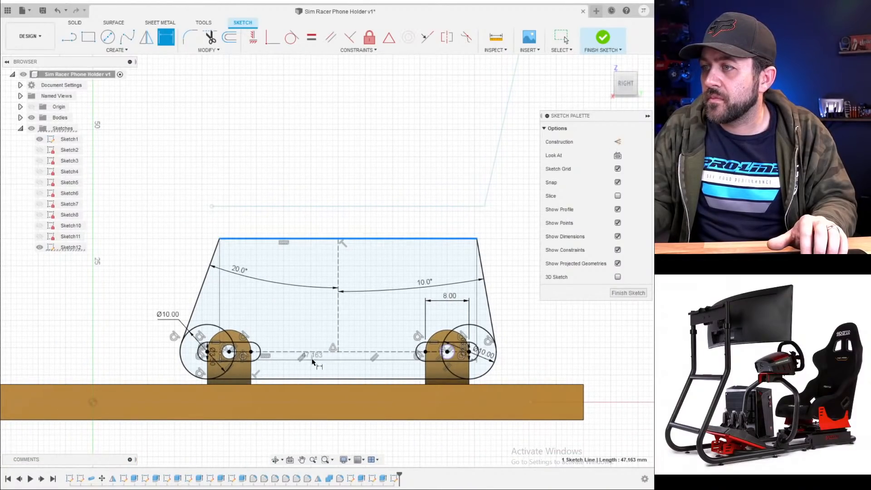
left_click(312, 352)
middle_click_drag(378, 325, 185, 315)
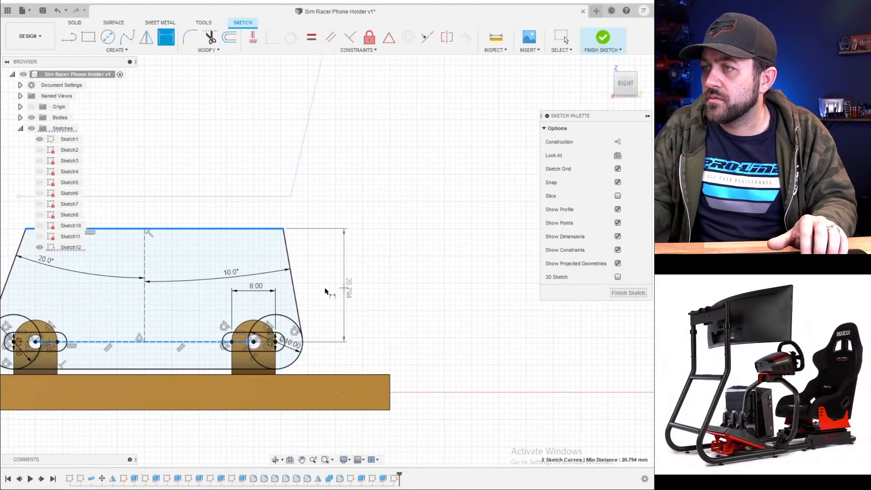
left_click(338, 285)
type("20")
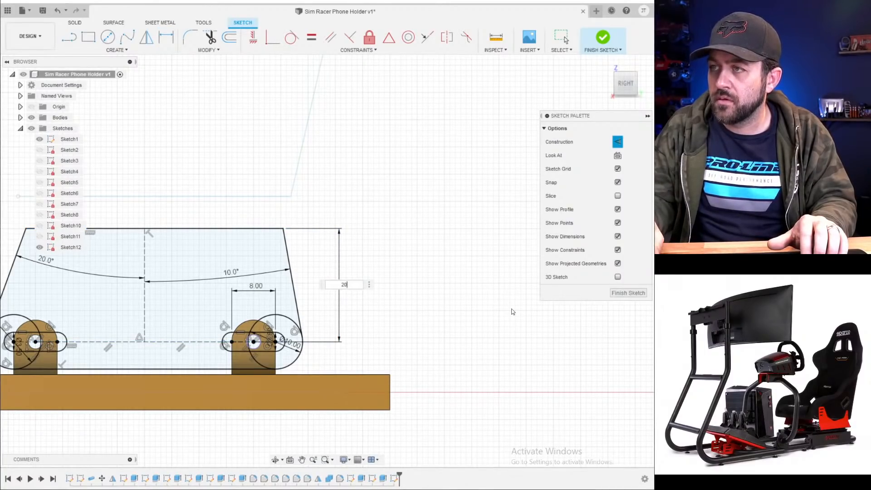
key("Return")
middle_click_drag(198, 311, 279, 286)
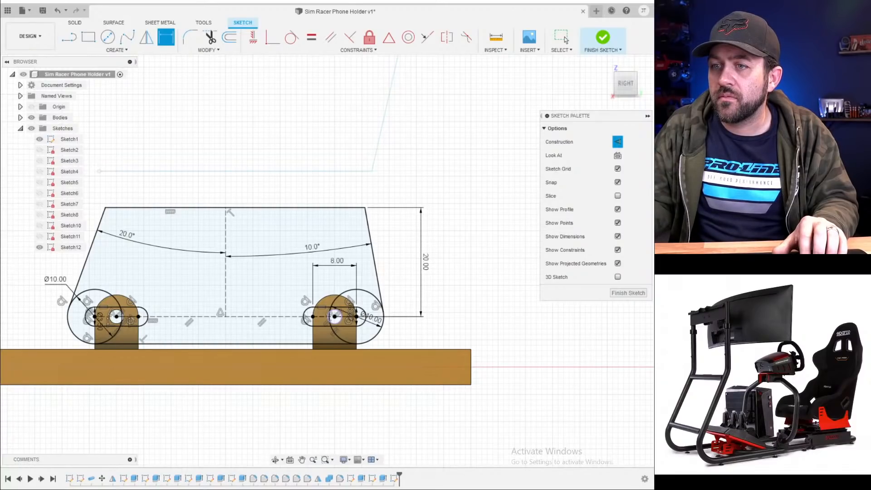
- Select all seven regions of the bracket profile for extrusion, including both end circles and leaving out the two slots
scroll(390, 288, "down", 2)
middle_click_drag(259, 278, 274, 276, "shift")
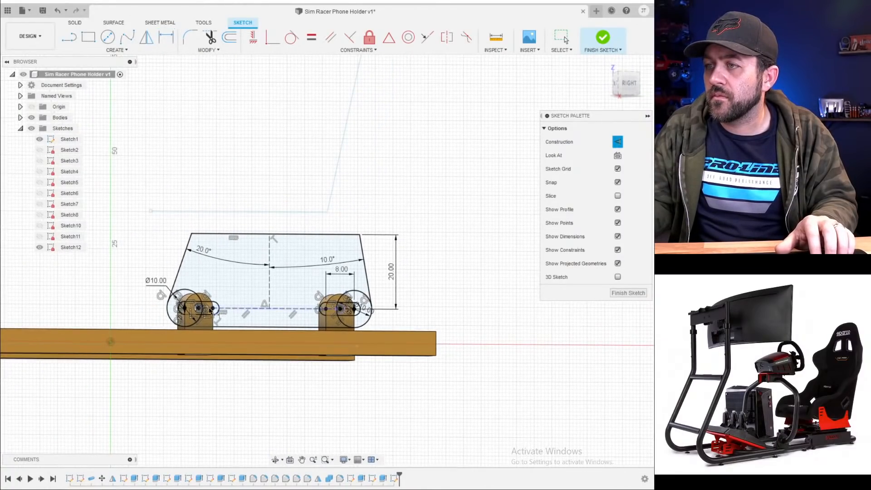
scroll(244, 312, "up", 4)
scroll(268, 288, "up", 1)
key("q")
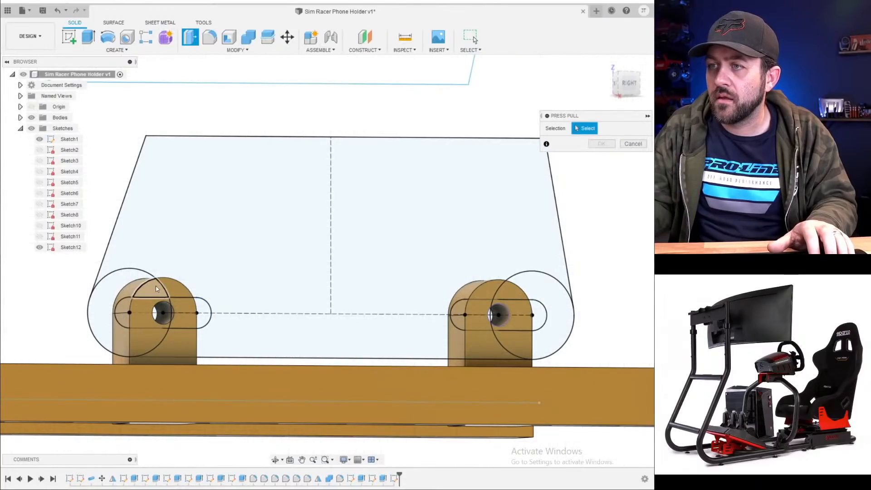
left_click(146, 284)
left_click(148, 285)
left_click(182, 291)
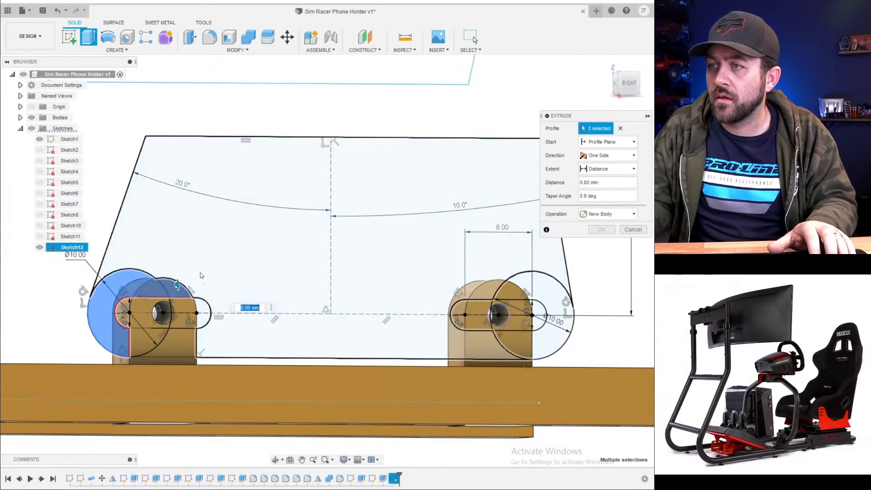
left_click(200, 276)
left_click(186, 341)
left_click(153, 341)
left_click(516, 340)
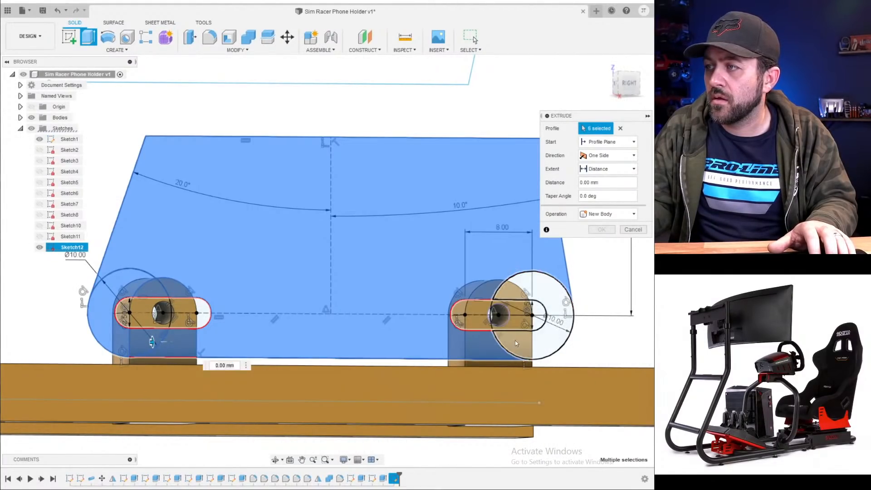
left_click(551, 339)
- Extrude the selected bracket regions 5 mm away from the lugs as a new body
scroll(424, 276, "down", 3)
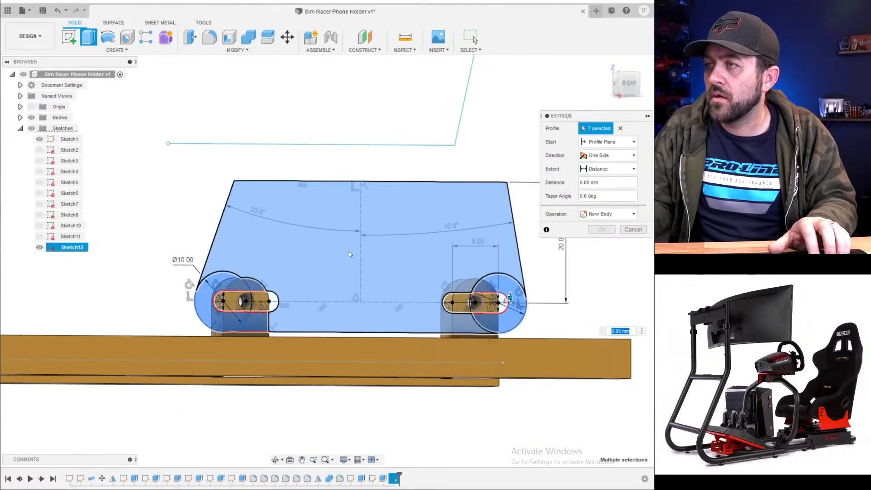
middle_click_drag(348, 251, 366, 276, "shift")
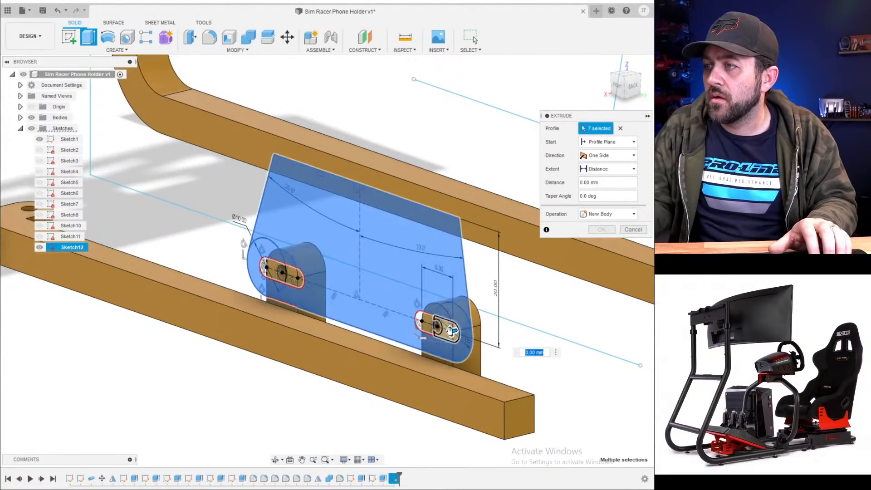
left_click_drag(443, 333, 421, 338)
middle_click_drag(458, 344, 392, 343)
left_click(621, 212)
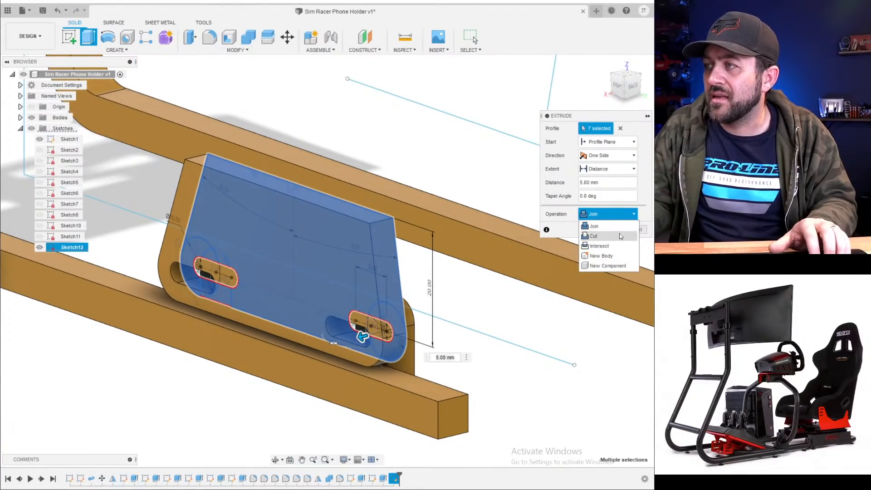
left_click(616, 256)
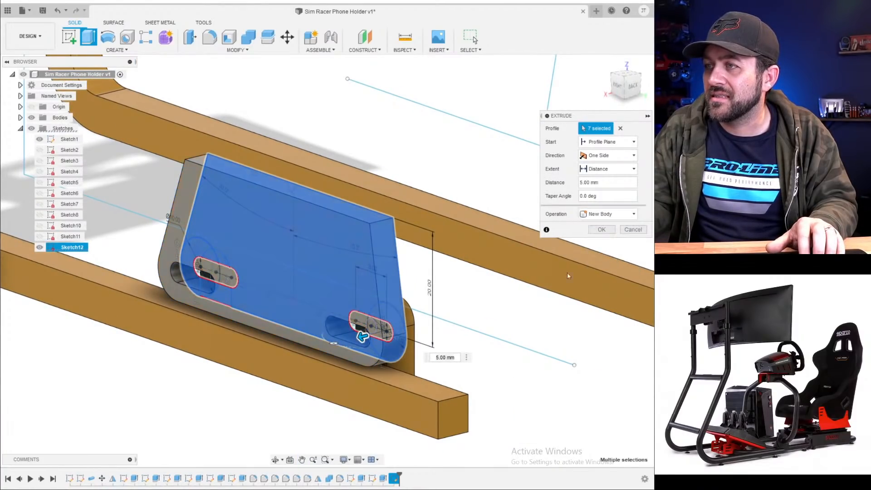
scroll(354, 331, "down", 3)
middle_click_drag(387, 314, 318, 232, "shift")
scroll(360, 301, "down", 2)
scroll(420, 306, "up", 3)
scroll(313, 286, "up", 3)
scroll(200, 378, "down", 3)
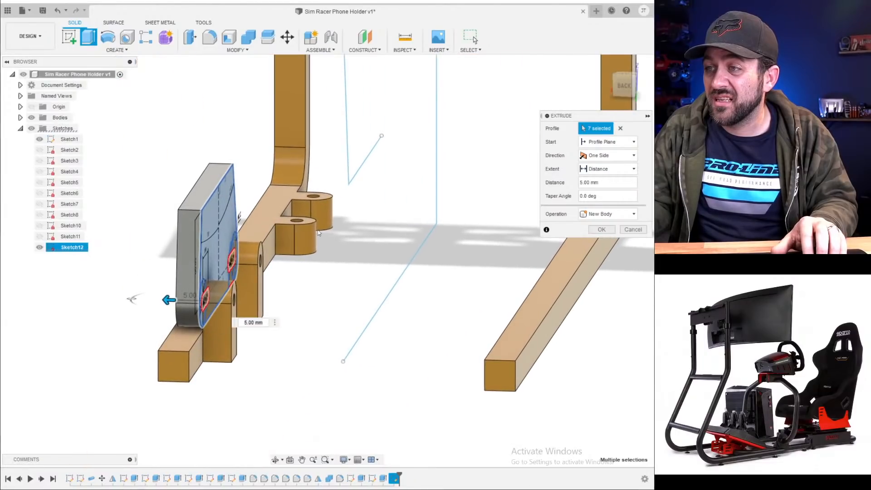
scroll(232, 286, "up", 3)
middle_click_drag(232, 286, 301, 311, "shift")
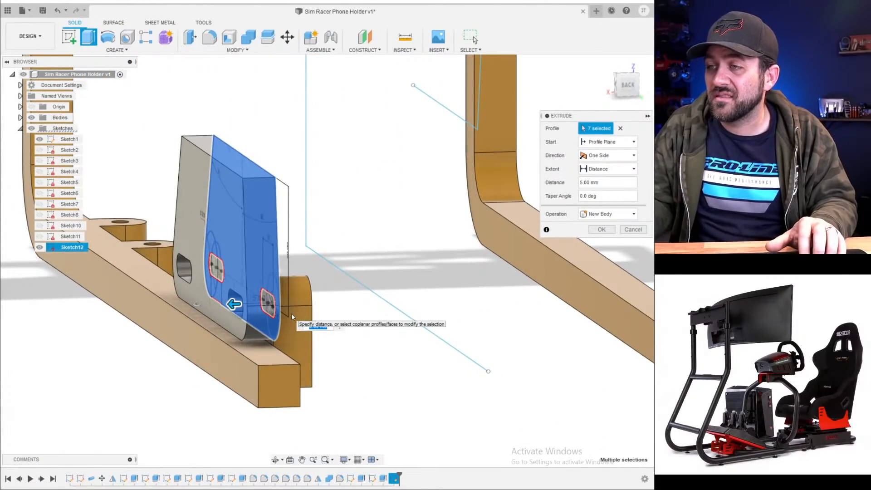
key("Return")
- Examine how the new slotted bracket sits against the upright lugs and above the rail
scroll(318, 283, "down", 3)
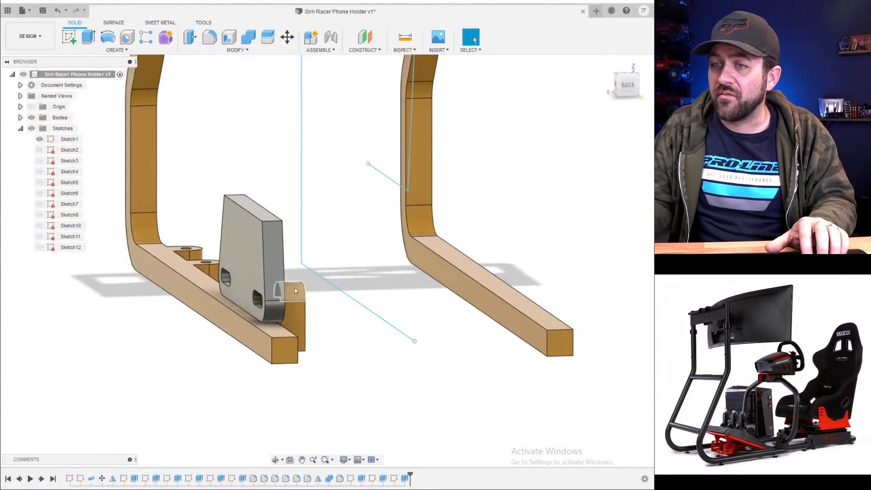
scroll(297, 263, "up", 1)
middle_click_drag(296, 263, 259, 266, "shift")
scroll(232, 231, "up", 3)
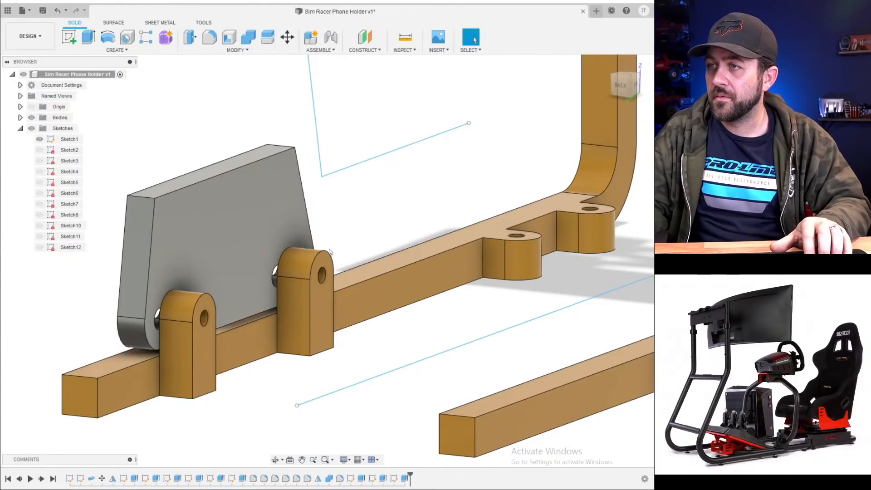
scroll(313, 213, "down", 3)
middle_click_drag(314, 227, 272, 251)
scroll(272, 232, "up", 2)
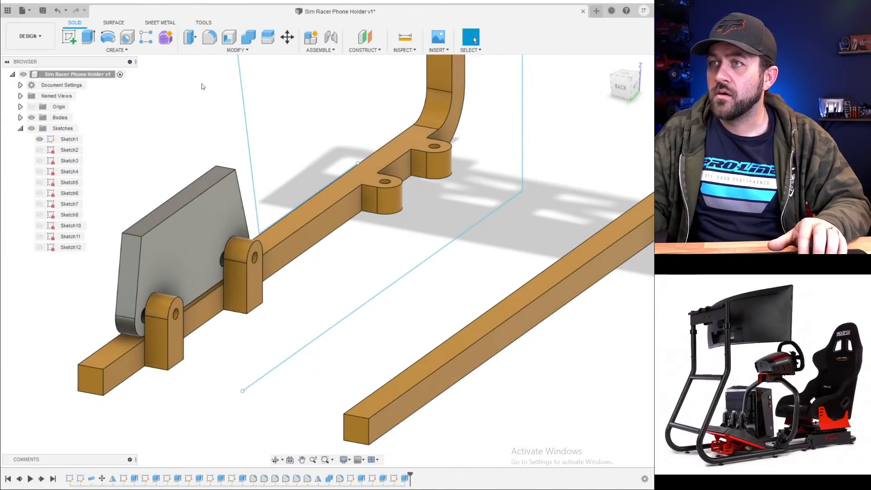
left_click(68, 36)
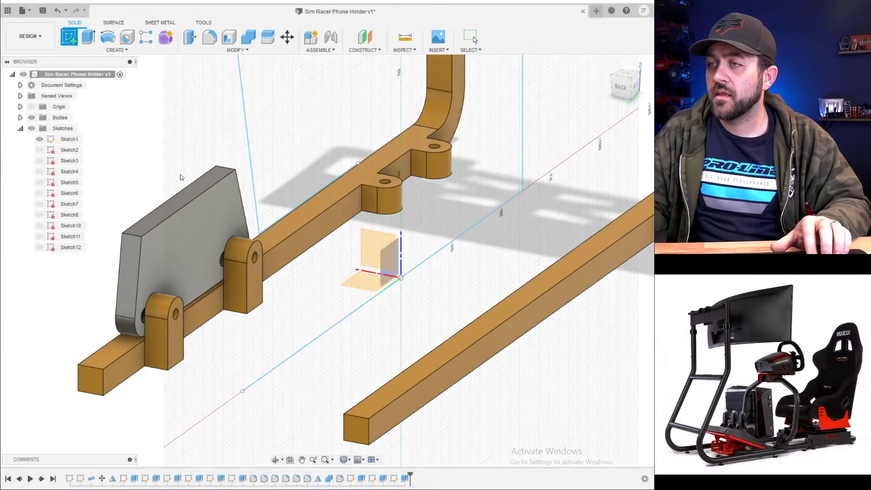
left_click(193, 185)
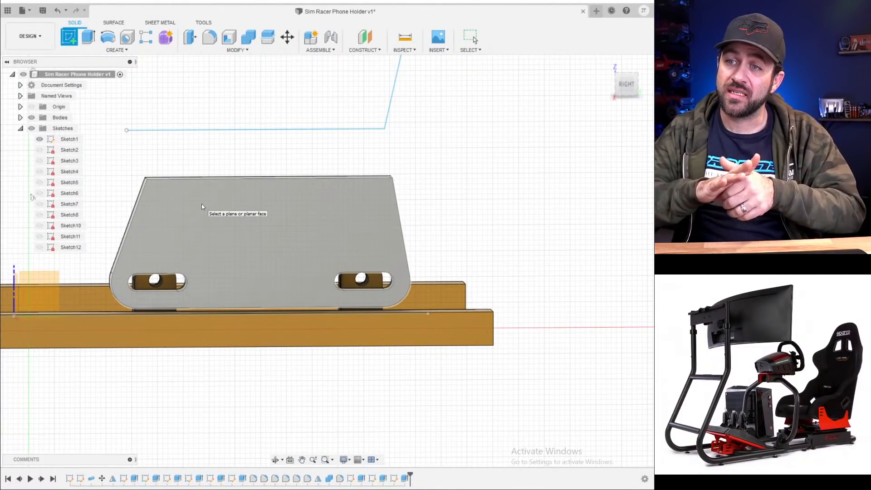
left_click(472, 38)
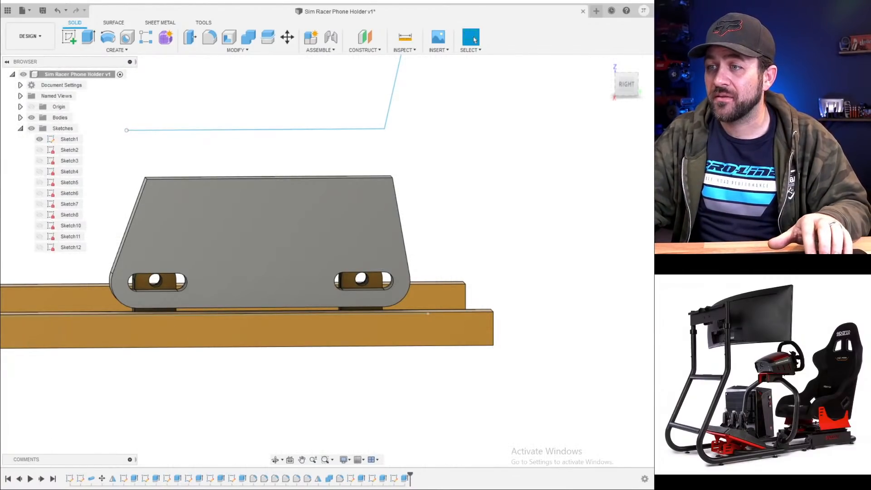
- Edit the slotted bracket's sketch and remove the top line's horizontal constraint and its perpendicular constraint to the vertical centre line
right_click(402, 478)
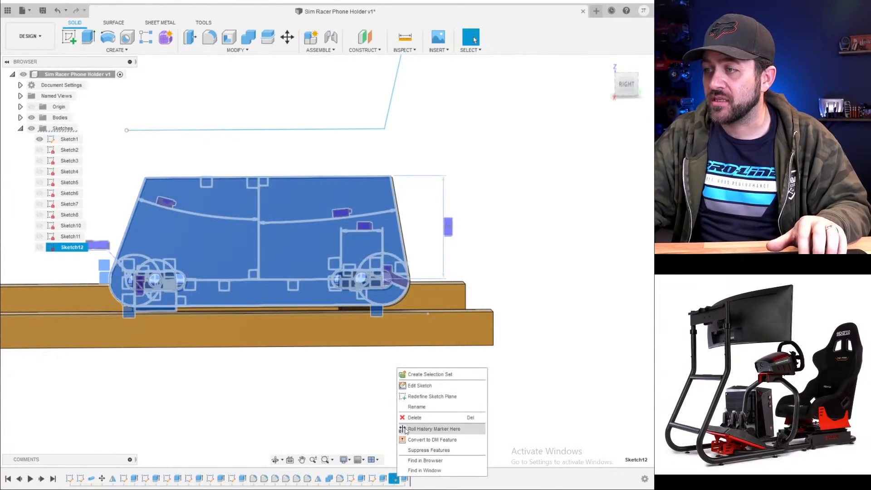
left_click(415, 385)
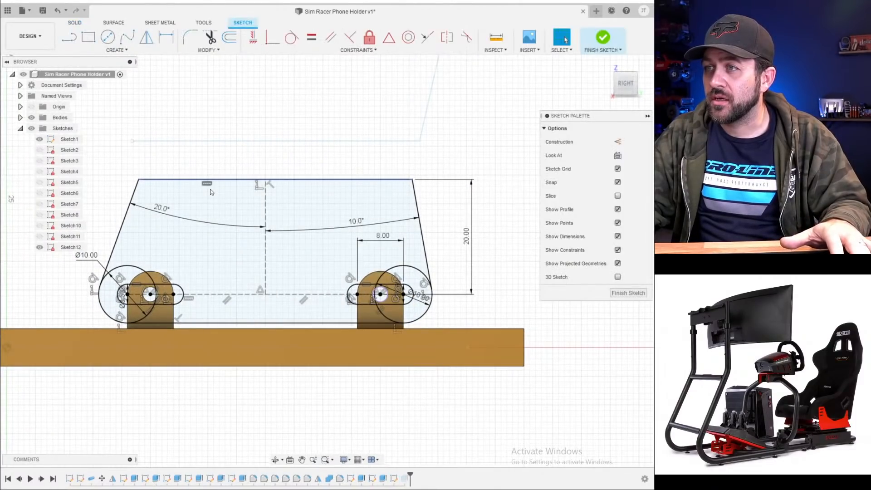
left_click(210, 185)
scroll(205, 184, "down", 2)
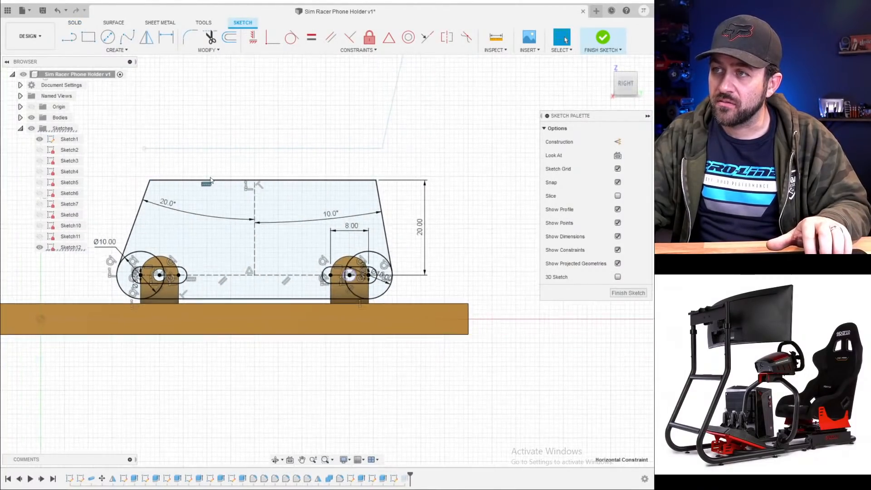
scroll(216, 188, "up", 2)
scroll(216, 186, "up", 5)
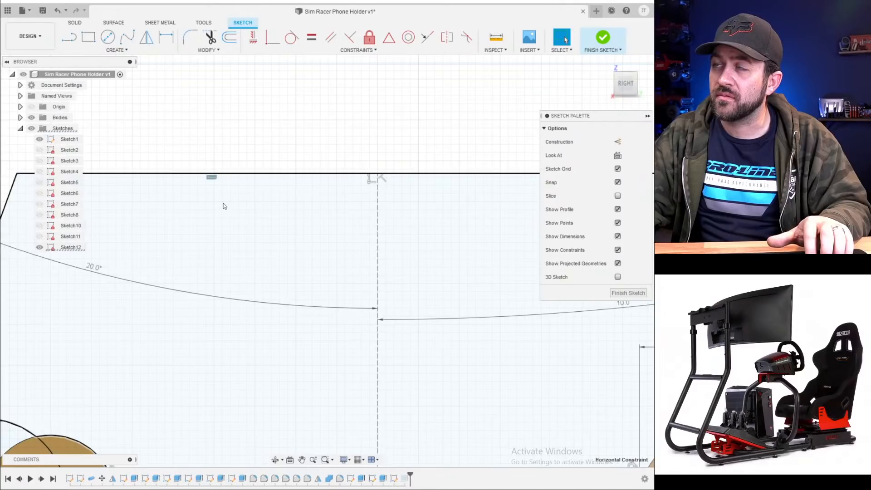
scroll(237, 205, "down", 2)
mouse_move(237, 229)
middle_mouse_down()
mouse_move(260, 230)
mouse_move(295, 249)
middle_mouse_up()
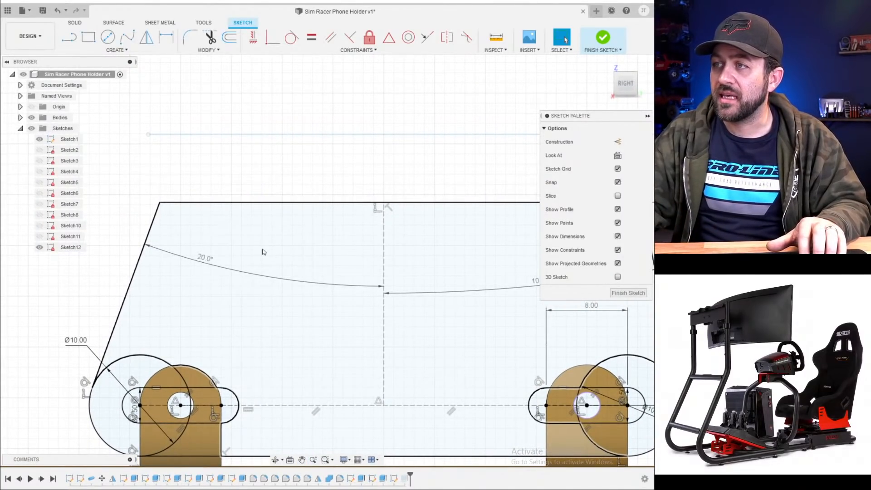
scroll(262, 249, "down", 2)
middle_click_drag(331, 231, 235, 210)
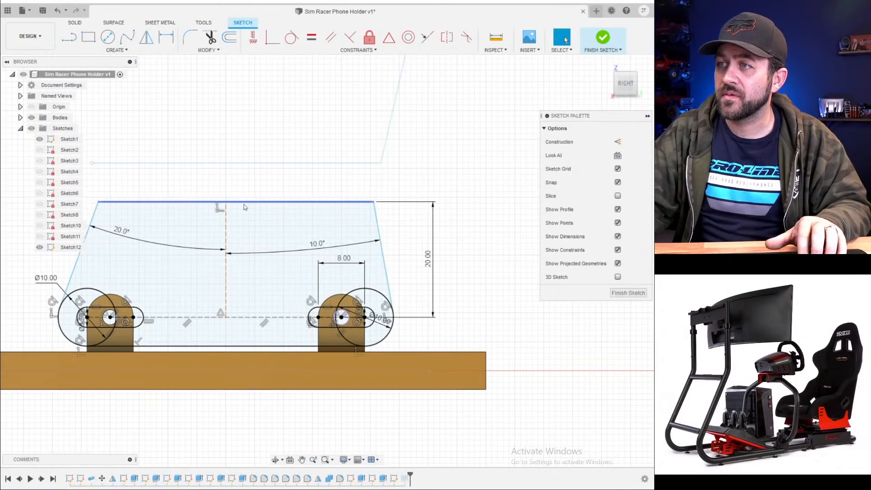
- Delete the 20 mm height dimension between the bracket's top line and the slots' centre line
left_click(281, 203)
left_click(439, 260)
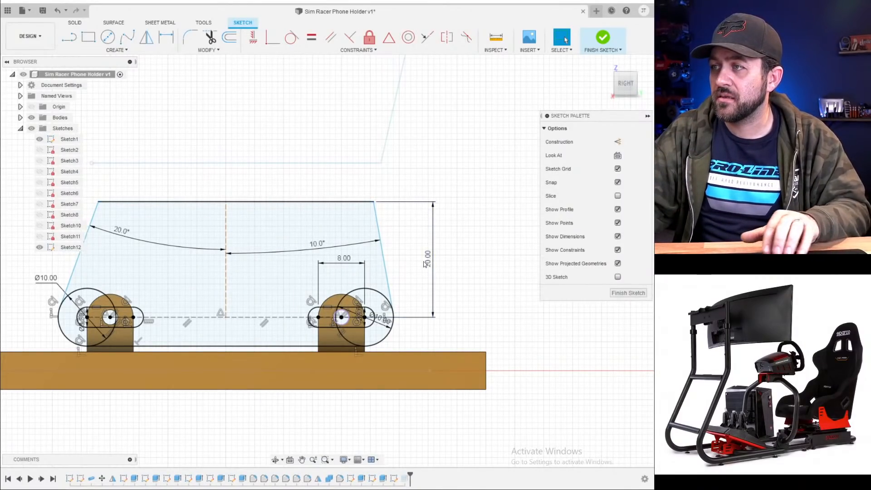
left_click(428, 262)
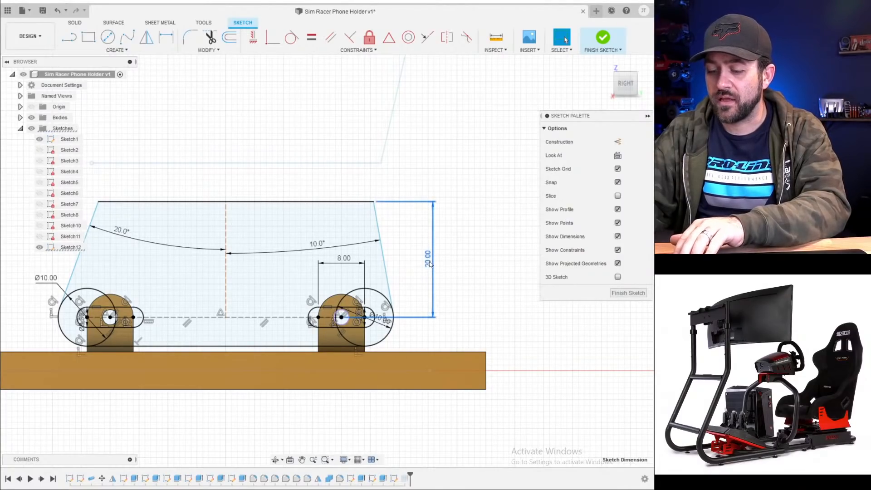
key("Delete")
left_click(337, 211)
key("d")
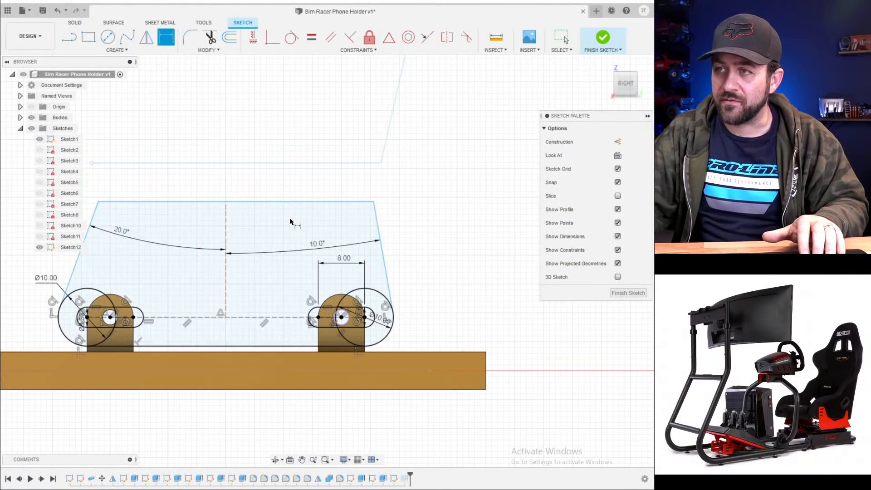
left_click(272, 202)
left_click(262, 317)
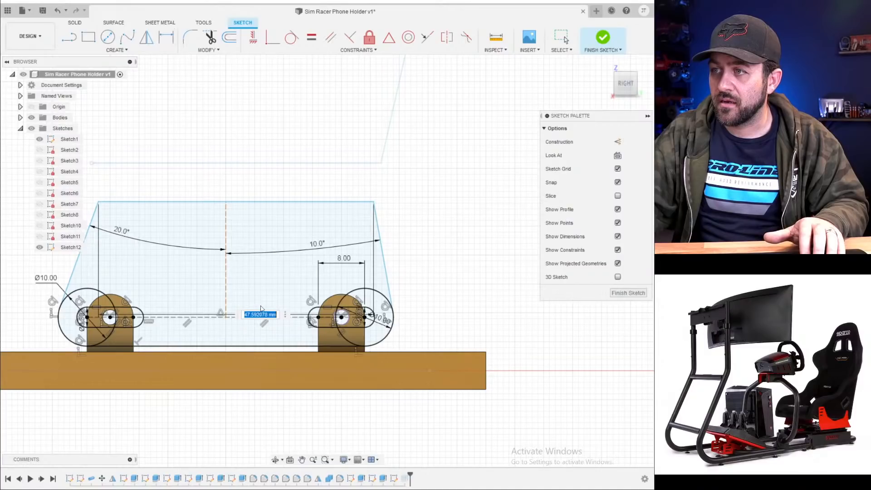
key("Return")
key("Escape")
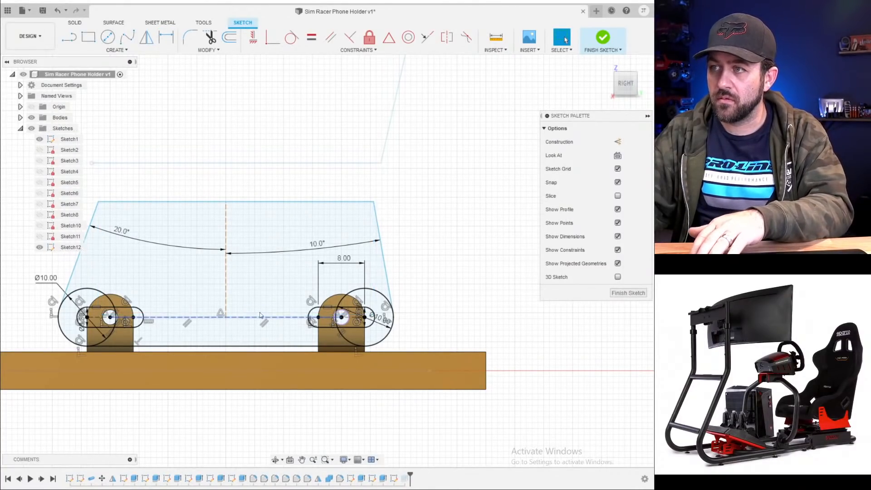
key("d")
left_click(244, 317)
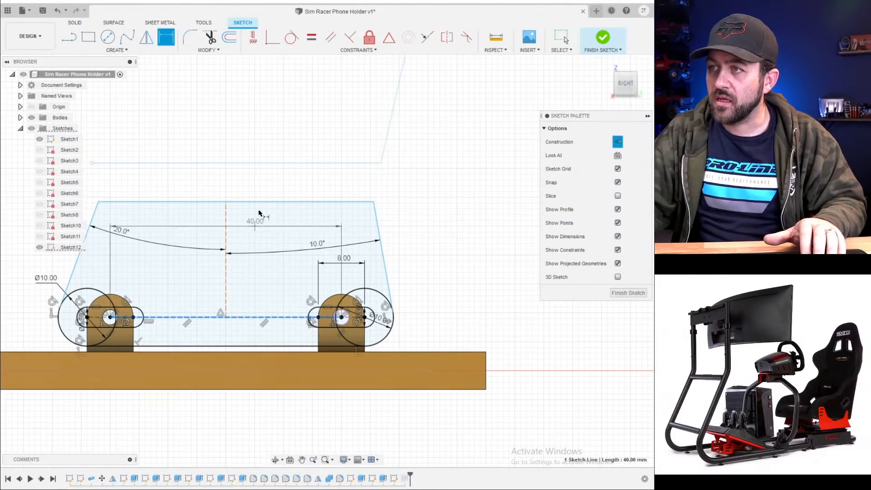
left_click(261, 202)
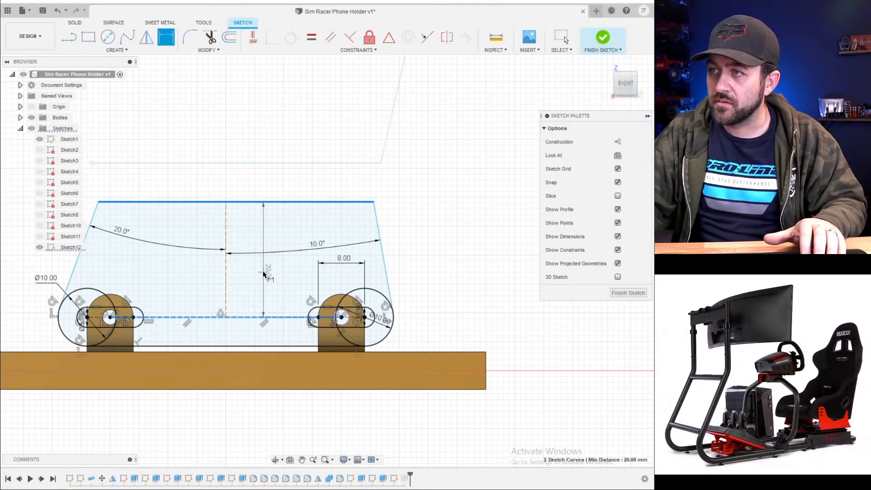
key("Escape")
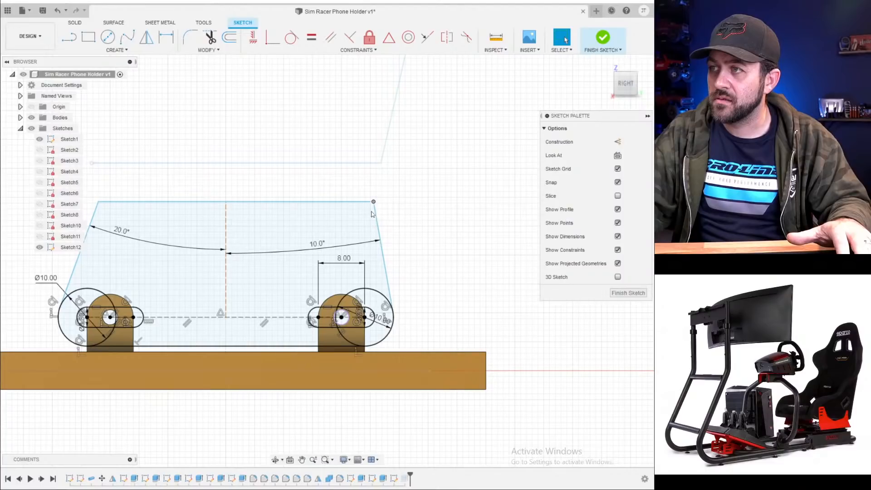
- Slope the bracket's top line by lowering its right end and dimension its angle to the slots' centre line
mouse_move(373, 203)
left_mouse_down()
mouse_move(375, 239)
mouse_move(373, 217)
left_mouse_up()
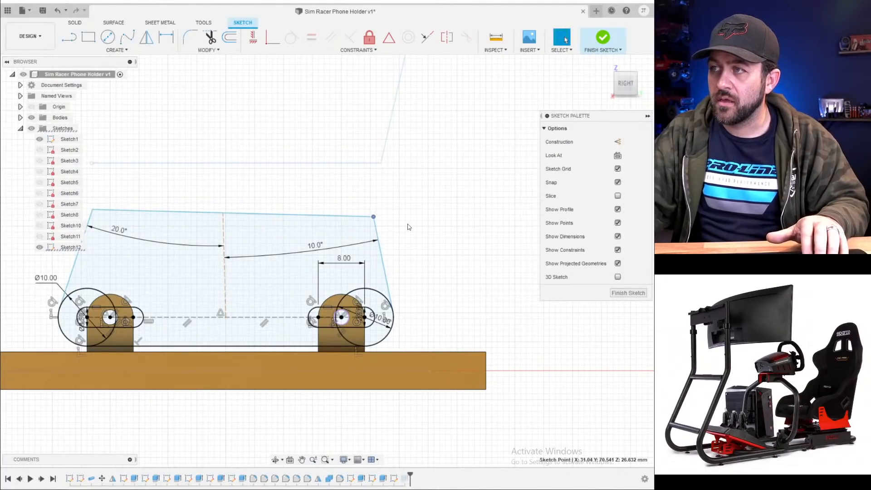
key("d")
left_click(279, 214)
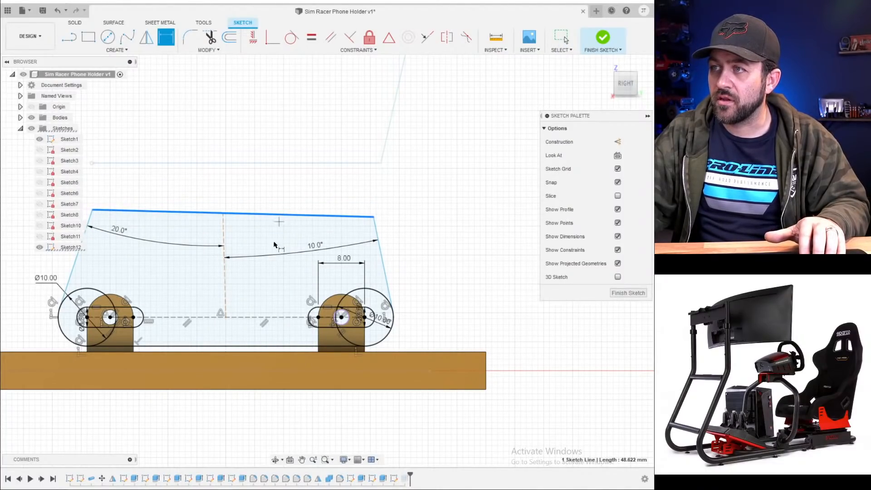
left_click(272, 317)
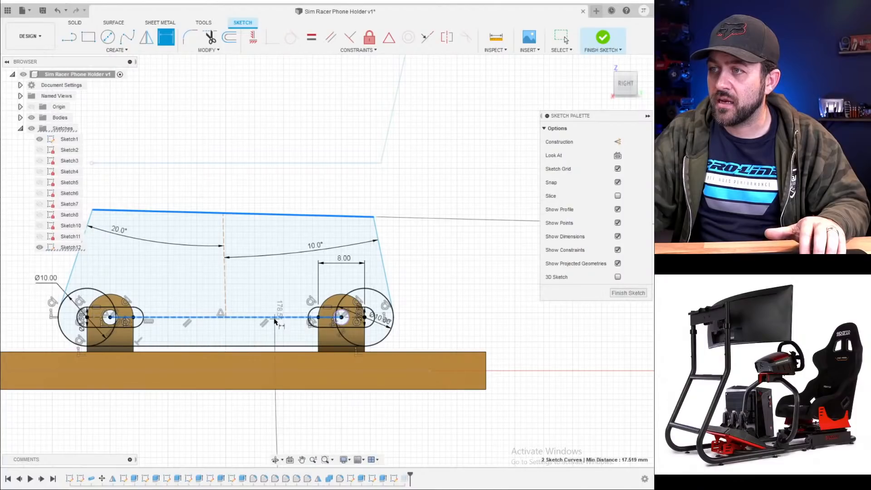
- Add an angle dimension between the plate profile's sloped top edge and the horizontal construction line through the slots
left_click(277, 271)
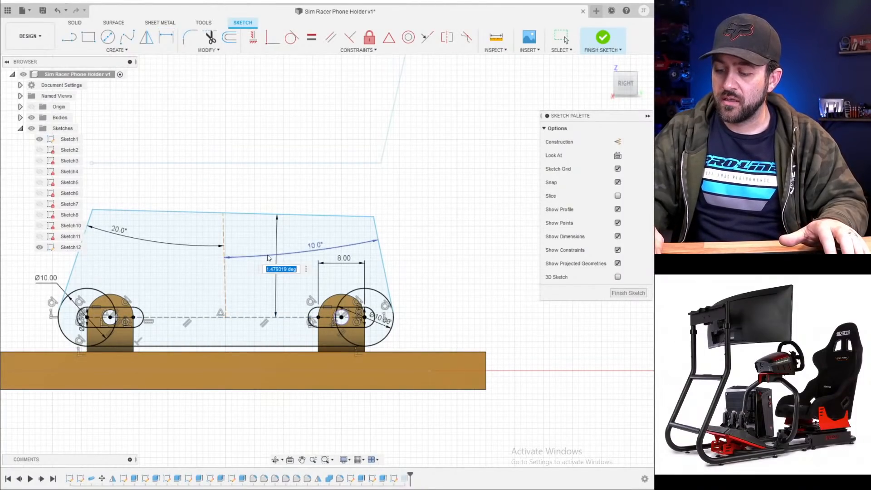
key("Return")
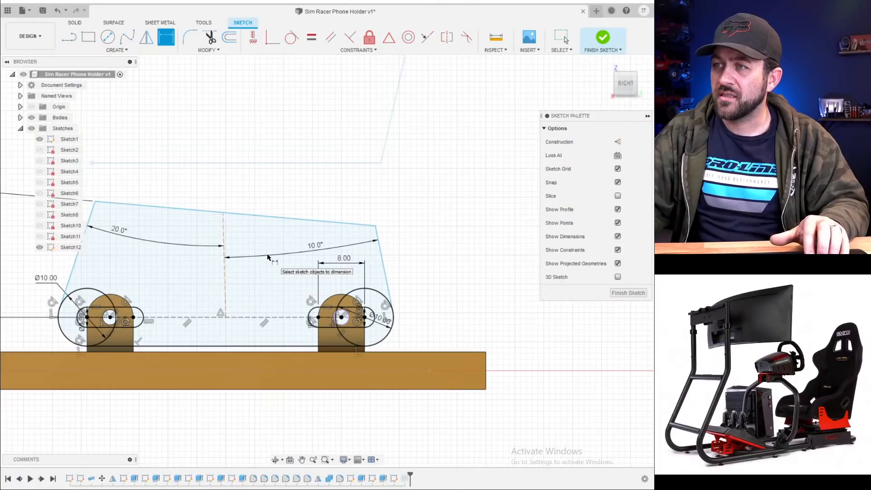
scroll(268, 257, "down", 3)
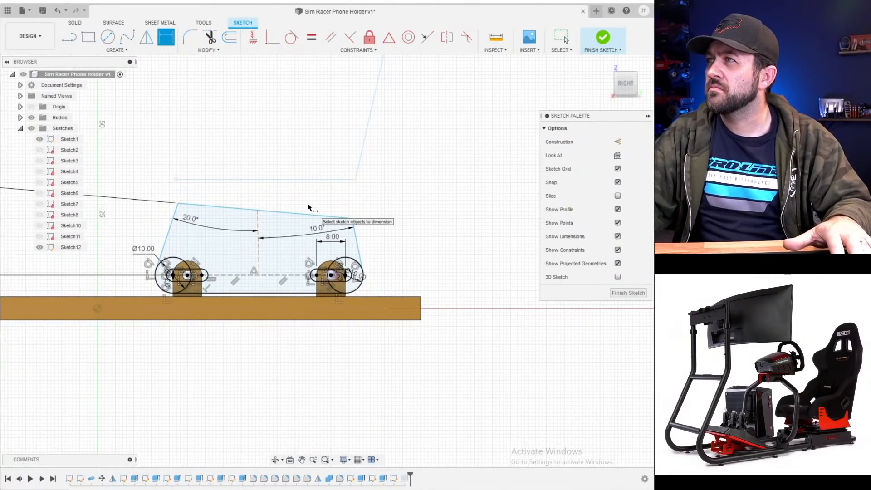
scroll(301, 208, "up", 2)
key("Escape")
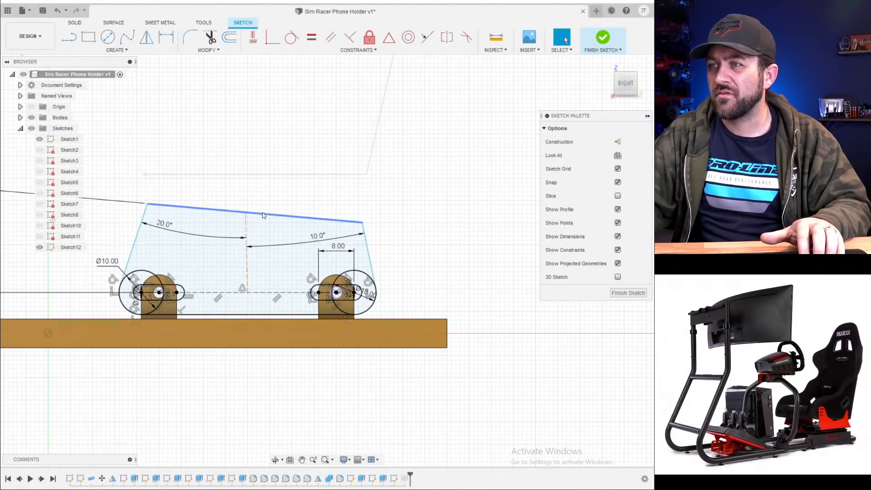
- Constrain the dashed centre construction line of the plate profile to be vertical
left_click_drag(265, 196, 268, 193)
scroll(330, 226, "down", 2)
key("d")
key("Escape")
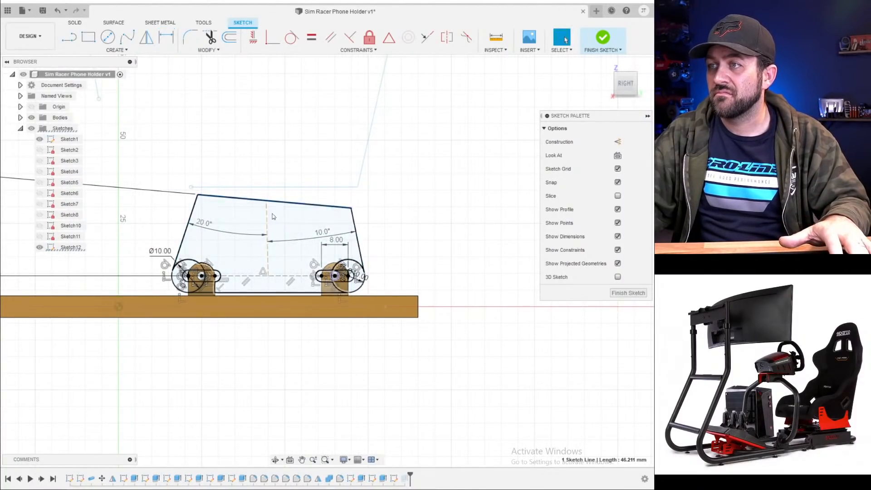
left_click(252, 37)
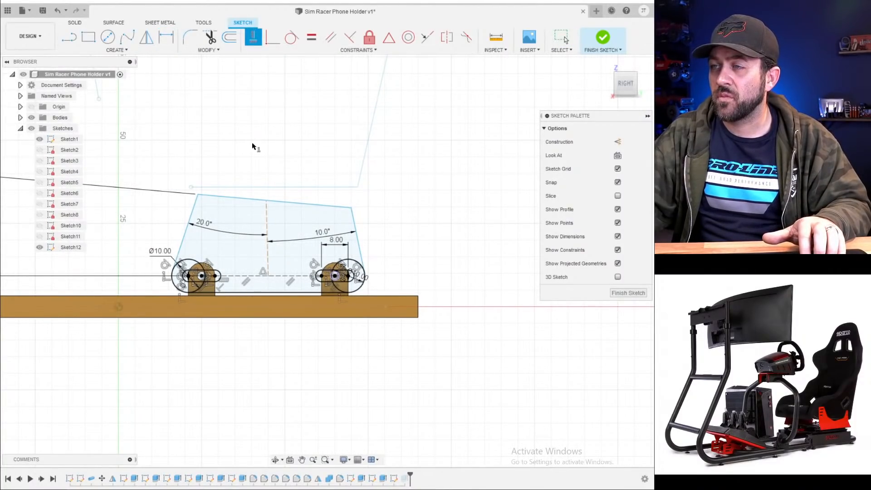
left_click(267, 225)
- Dimension the height from the horizontal construction line to the lower upper corner of the profile as 20 mm
key("d")
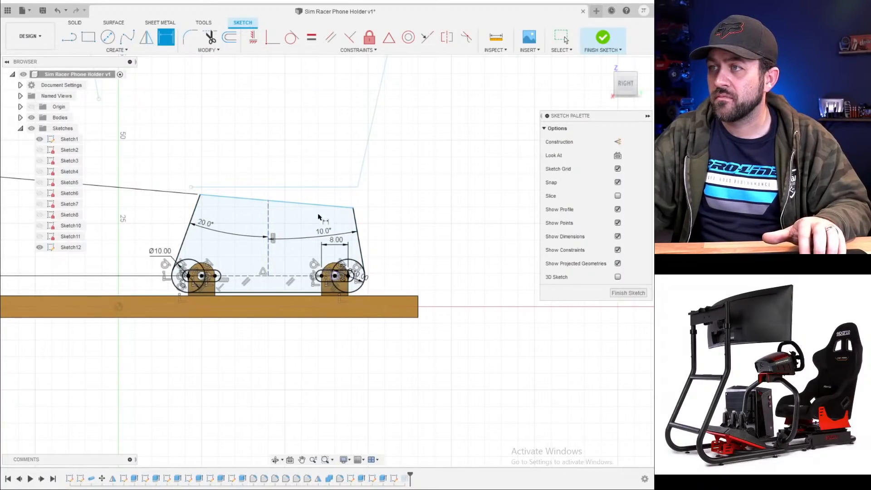
left_click(352, 208)
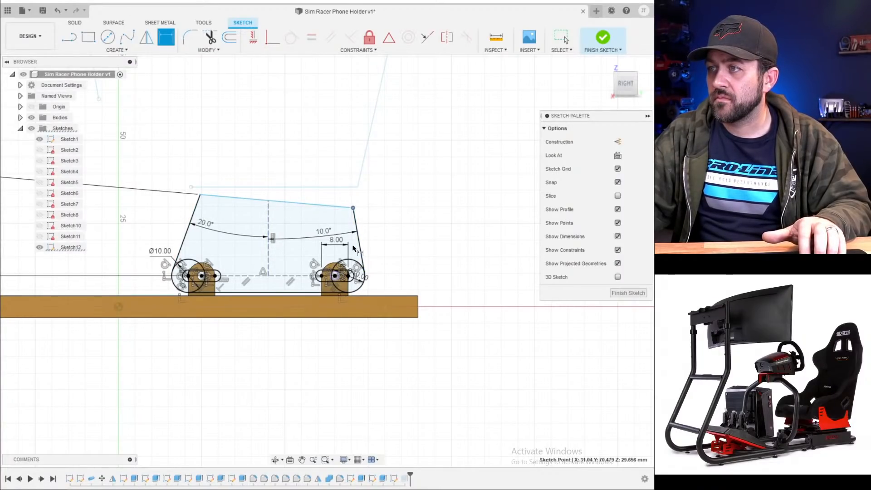
left_click(294, 276)
left_click(395, 238)
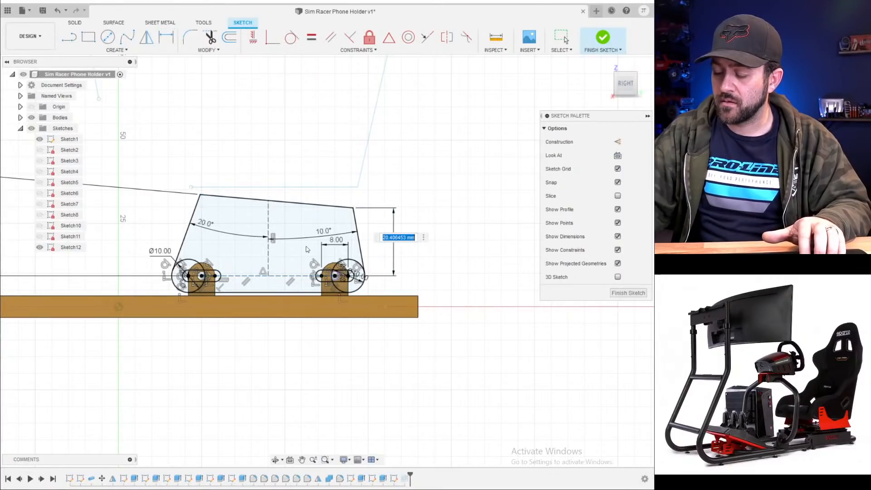
type("20")
key("Return")
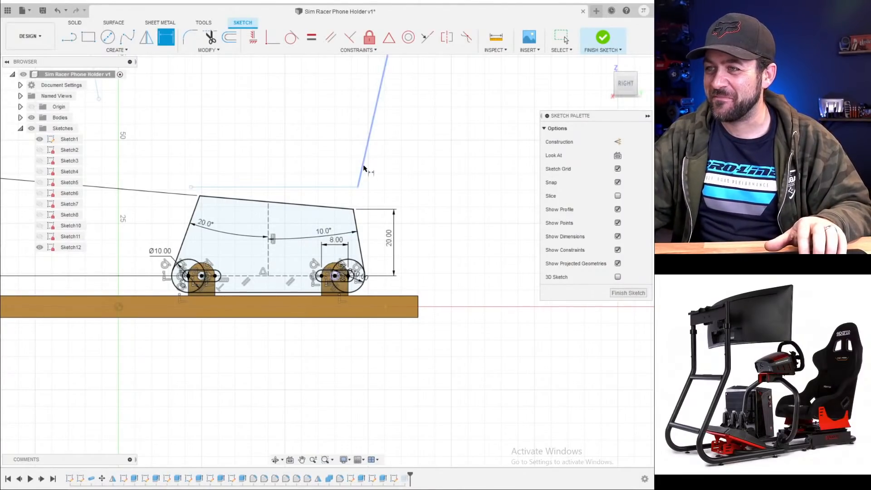
- Finish the plate profile sketch and return to the solid model
scroll(363, 168, "up", 3)
scroll(302, 300, "down", 2)
scroll(302, 299, "down", 2)
middle_click_drag(269, 279, 269, 261, "shift")
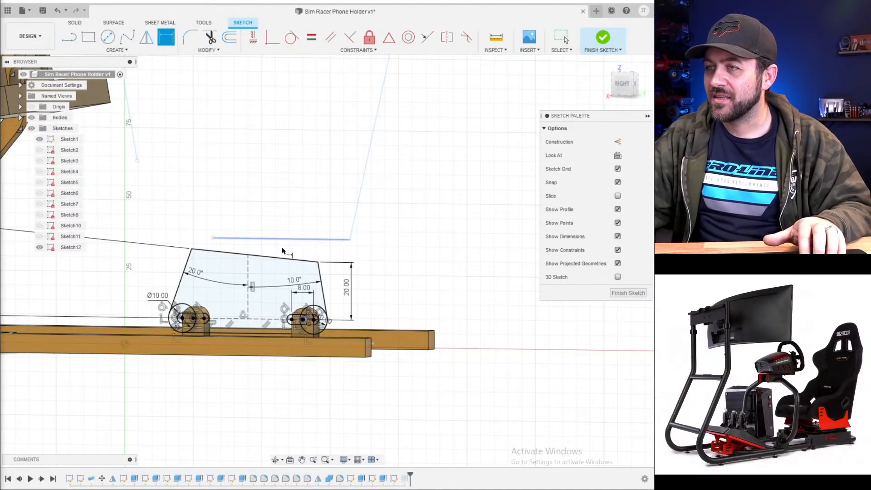
scroll(272, 285, "up", 3)
middle_click_drag(272, 285, 253, 293, "shift")
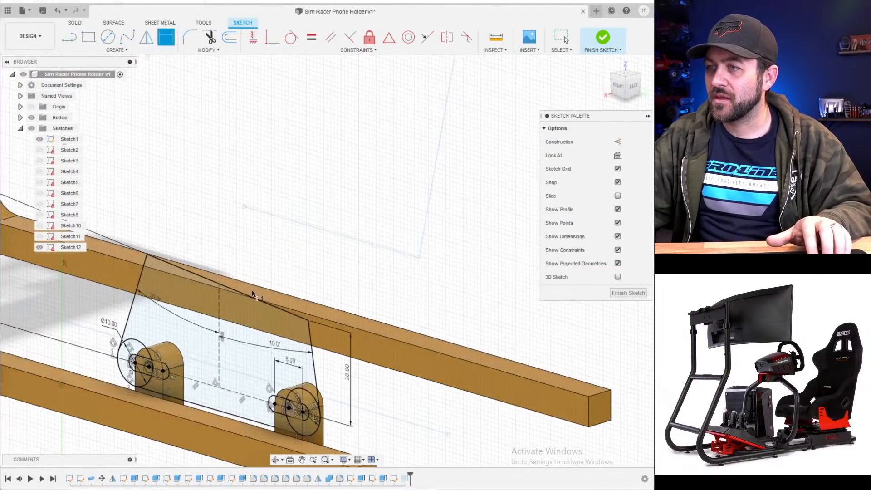
left_click(603, 40)
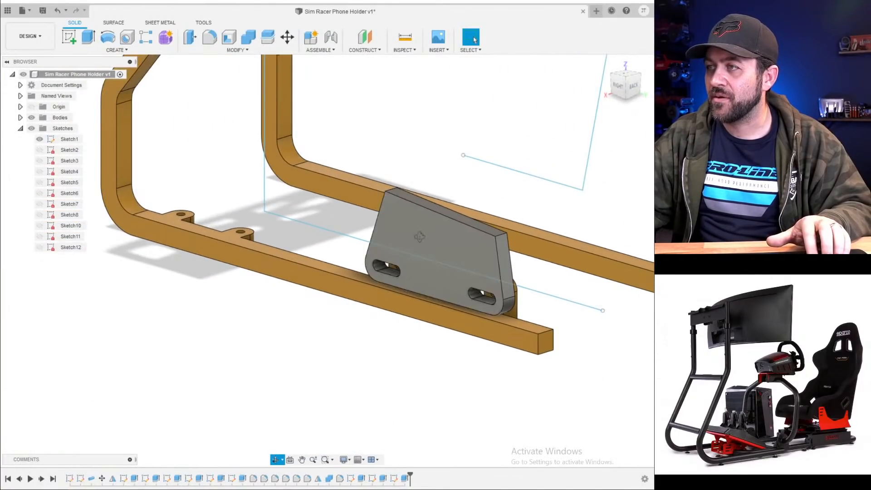
- Fillet the two short edges at the upper corners of the slotted plate with a 3 mm radius
mouse_move(419, 236)
middle_mouse_down("shift")
mouse_move(399, 236)
mouse_move(423, 235)
middle_mouse_up("shift")
middle_click_drag(487, 226, 225, 235)
scroll(394, 255, "up", 3)
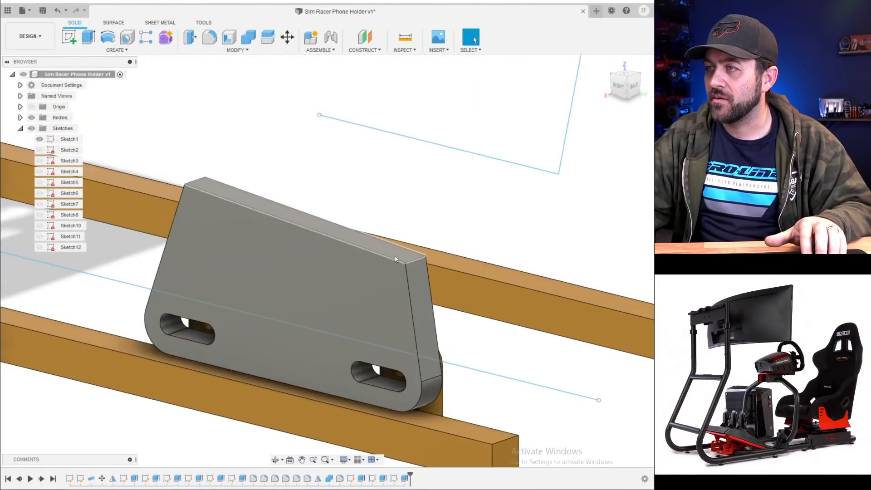
left_click_drag(363, 290, 375, 284, "shift")
middle_click_drag(375, 284, 401, 270, "shift")
left_click(210, 37)
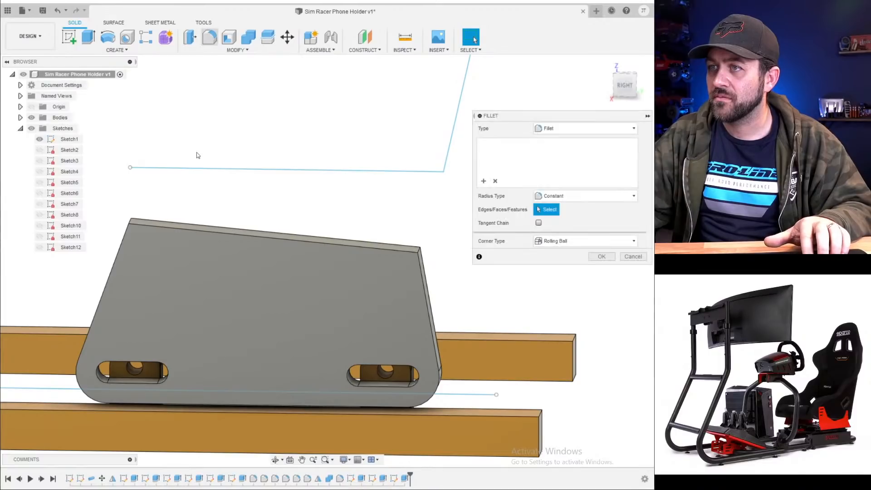
middle_click_drag(197, 155, 277, 200, "shift")
left_click(332, 276)
middle_click_drag(333, 276, 295, 254, "shift")
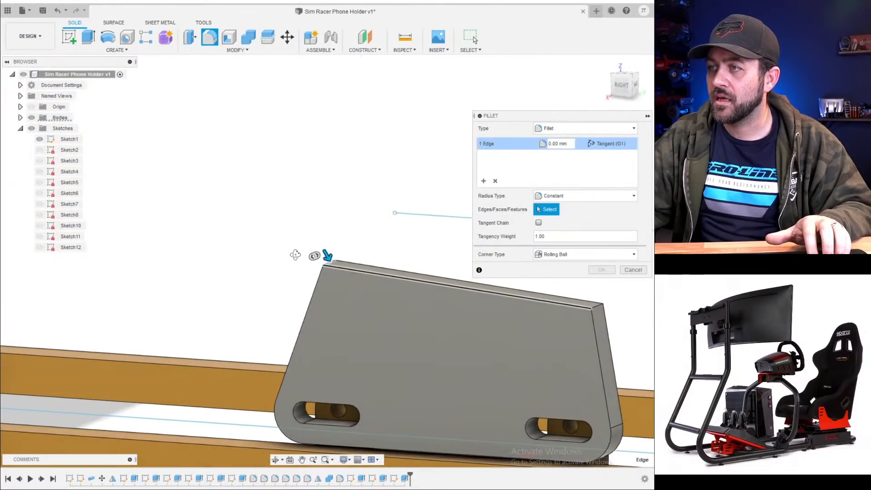
middle_click_drag(364, 274, 138, 224)
scroll(377, 227, "up", 3)
left_click(366, 272)
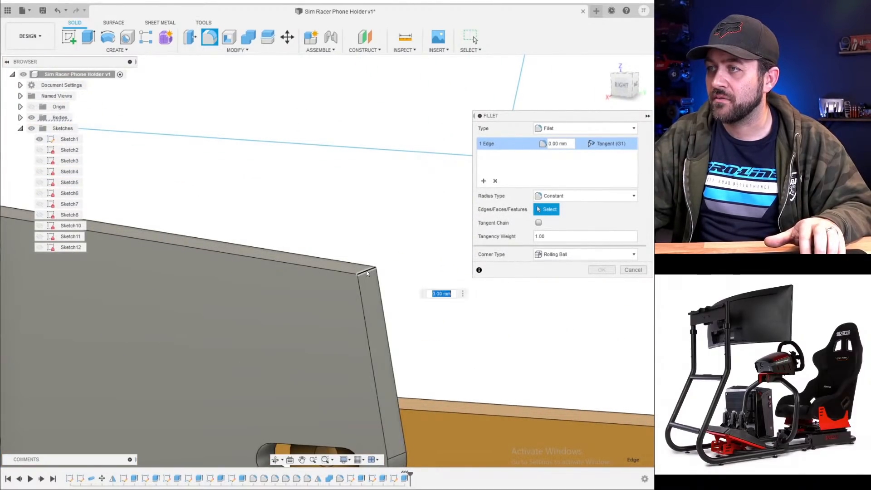
left_click(367, 273)
type("3")
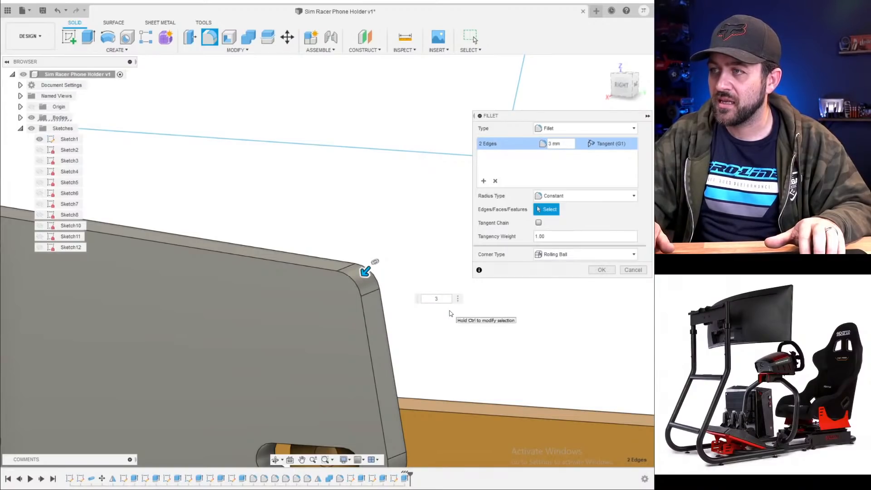
key("Return")
- Start a new sketch on the inner face of the slotted plate, the side facing the mounting tabs
scroll(513, 264, "down", 5)
middle_click_drag(513, 264, 155, 174, "shift")
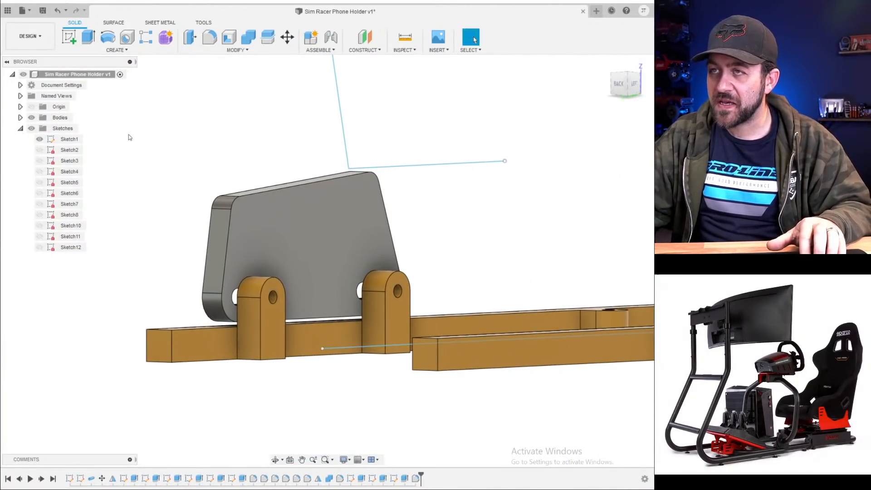
left_click(68, 38)
left_click(282, 227)
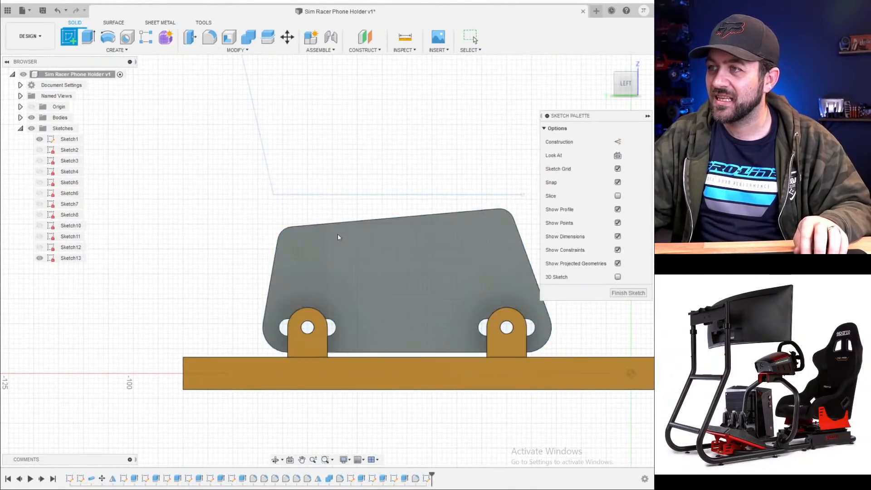
- Sketch a three-point rectangle along the plate's sloped top edge between the corner fillets, 4 mm deep
middle_click_drag(295, 257, 172, 214, "shift")
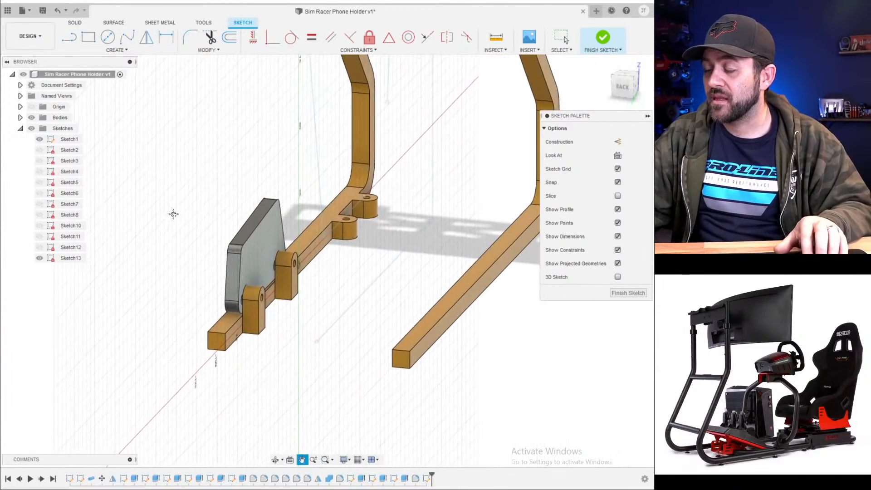
scroll(243, 216, "up", 3)
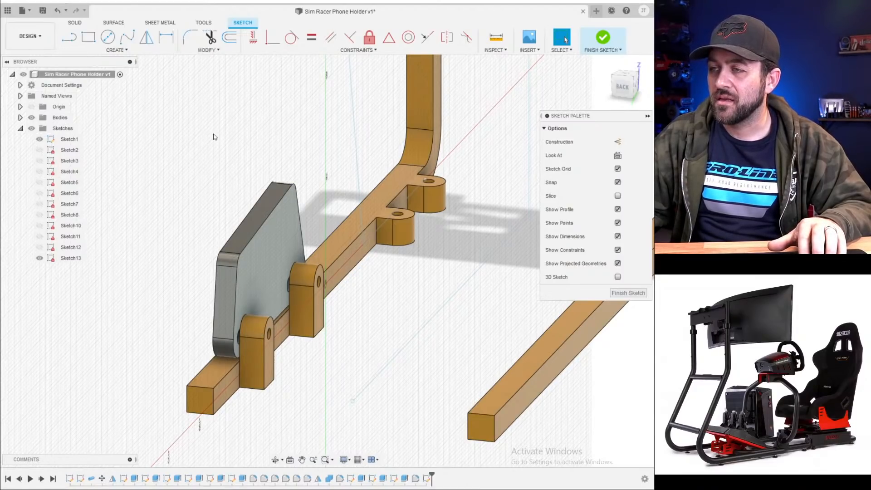
left_click(93, 38)
mouse_move(315, 325)
middle_mouse_down("shift")
mouse_move(266, 260)
mouse_move(278, 276)
mouse_move(272, 272)
middle_mouse_up("shift")
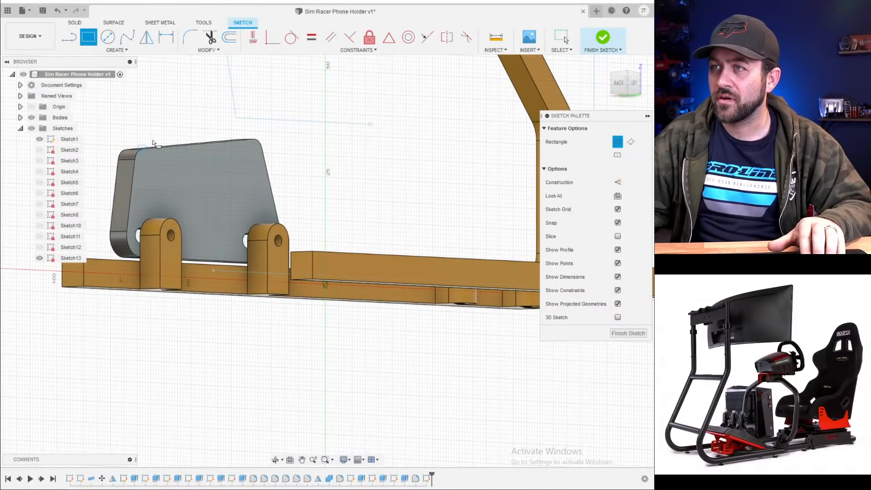
left_click(630, 142)
mouse_move(371, 213)
middle_mouse_down("shift")
mouse_move(278, 200)
mouse_move(403, 230)
middle_mouse_up("shift")
scroll(283, 188, "up", 3)
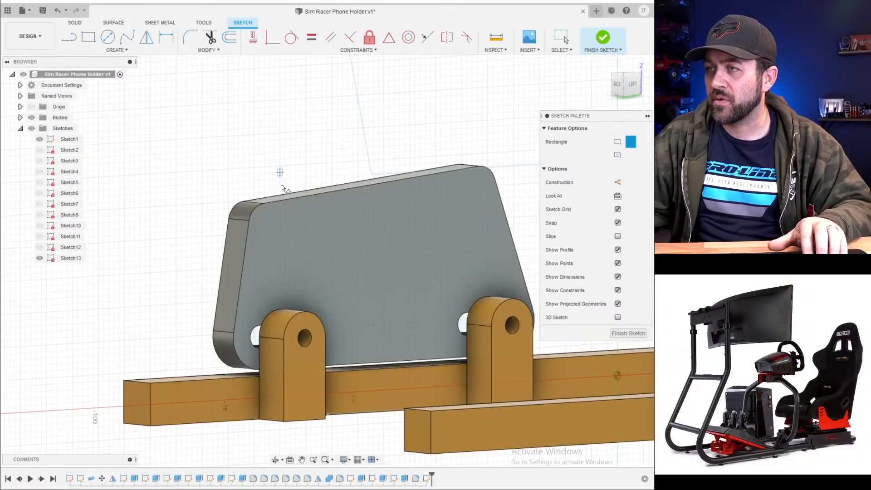
left_click(263, 203)
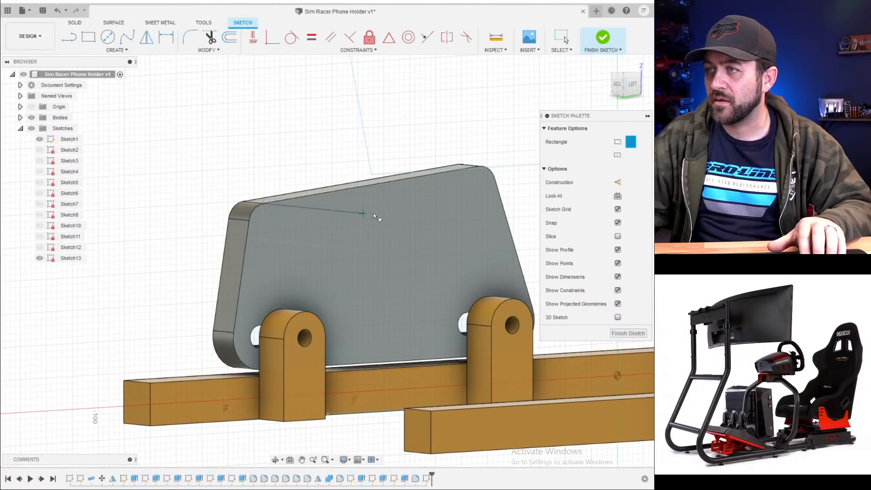
left_click(475, 166)
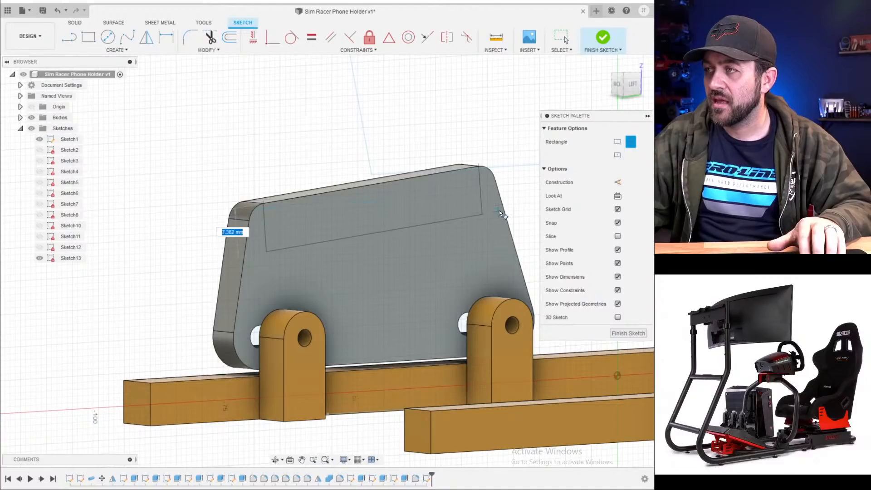
type("4")
key("Return")
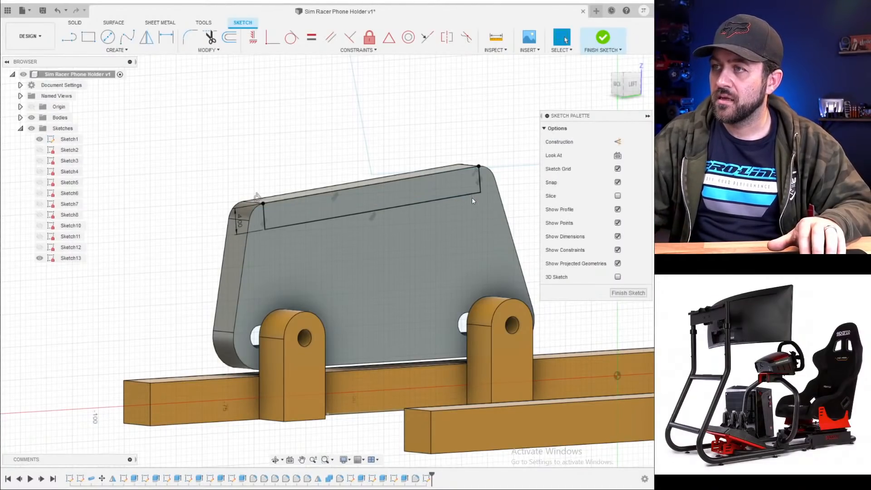
- Extrude the rectangle profile 31.04 mm inward from the plate toward the frame's centre, joined to the plate, using the displayed origin planes as reference
scroll(322, 203, "up", 3)
scroll(331, 211, "down", 3)
middle_click_drag(342, 219, 316, 234, "shift")
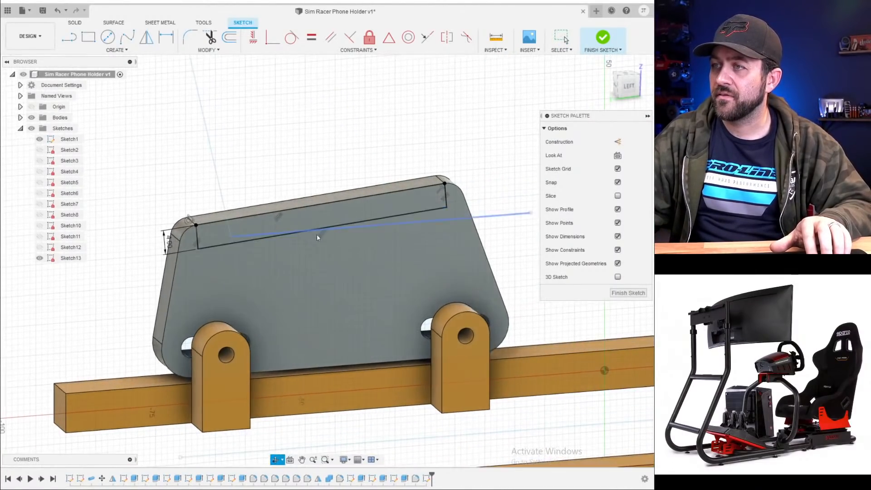
scroll(227, 226, "up", 3)
scroll(207, 260, "down", 4)
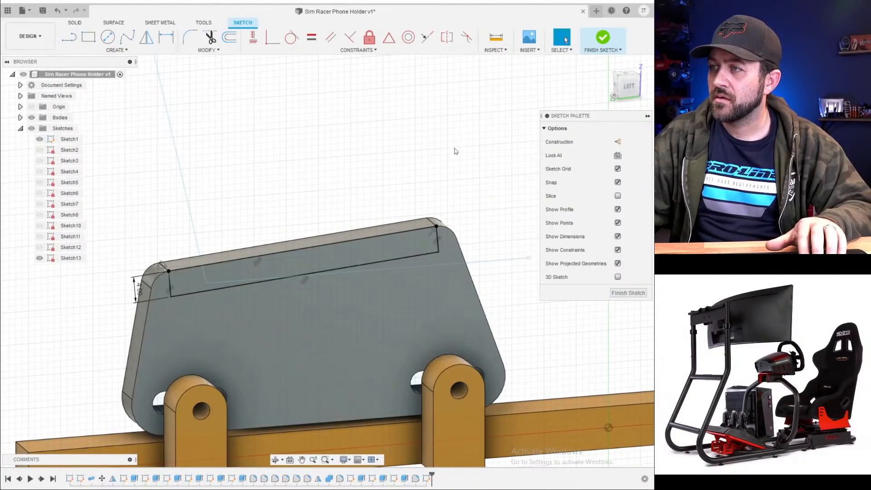
left_click(260, 287)
key("e")
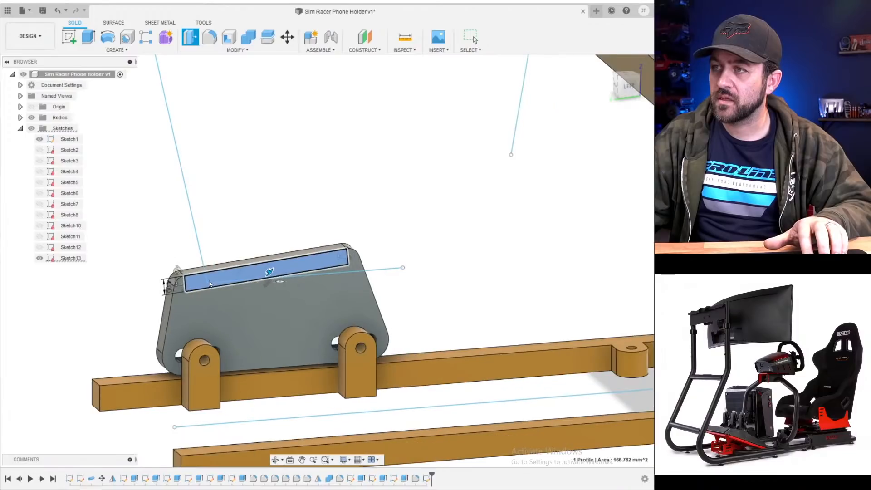
middle_click_drag(249, 307, 296, 313, "shift")
scroll(296, 313, "down", 3)
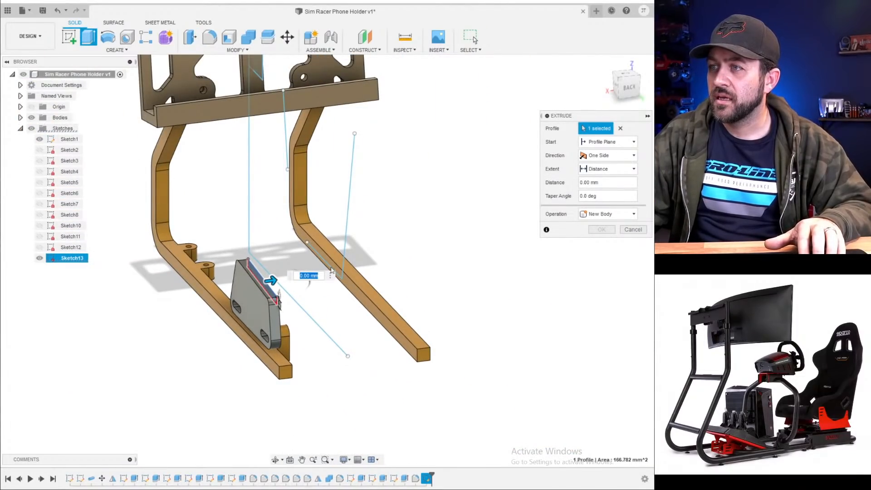
scroll(333, 271, "up", 3)
scroll(213, 336, "down", 3)
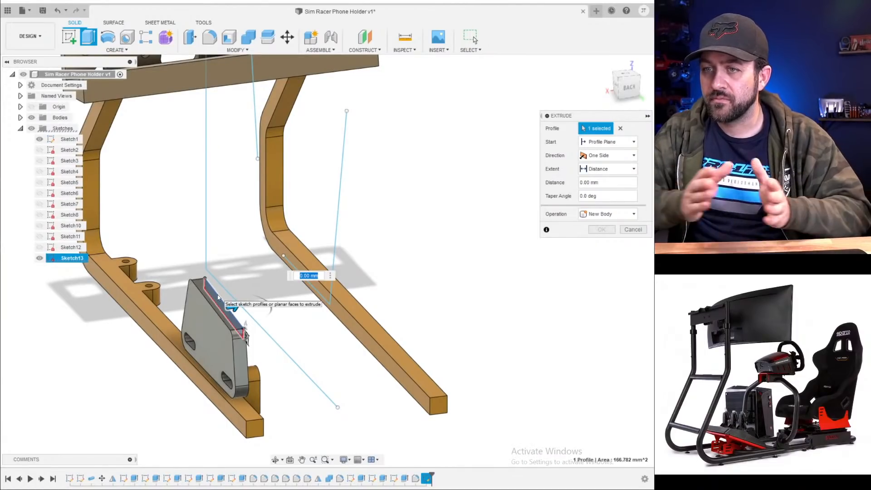
middle_click_drag(273, 303, 300, 328, "shift")
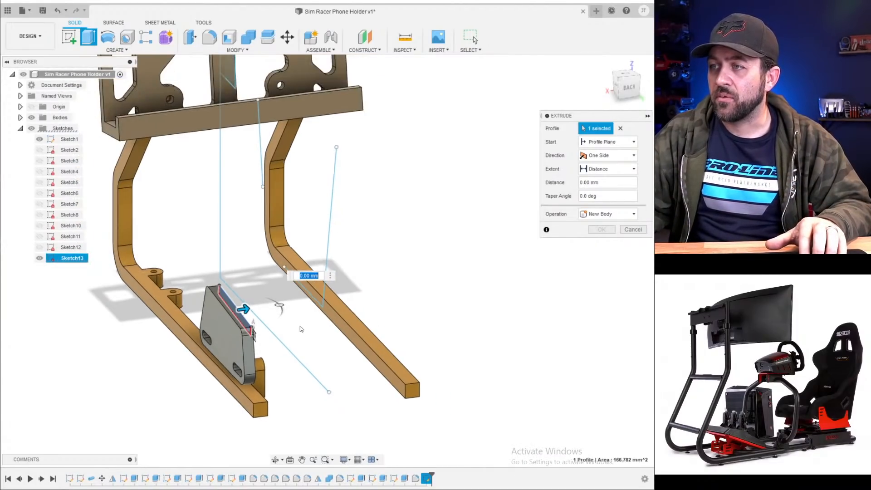
scroll(303, 331, "down", 3)
scroll(326, 366, "up", 2)
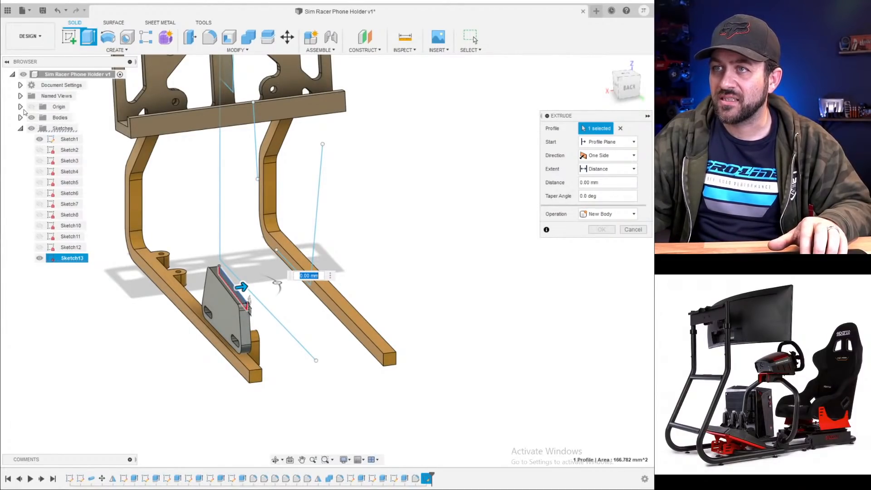
left_click(31, 107)
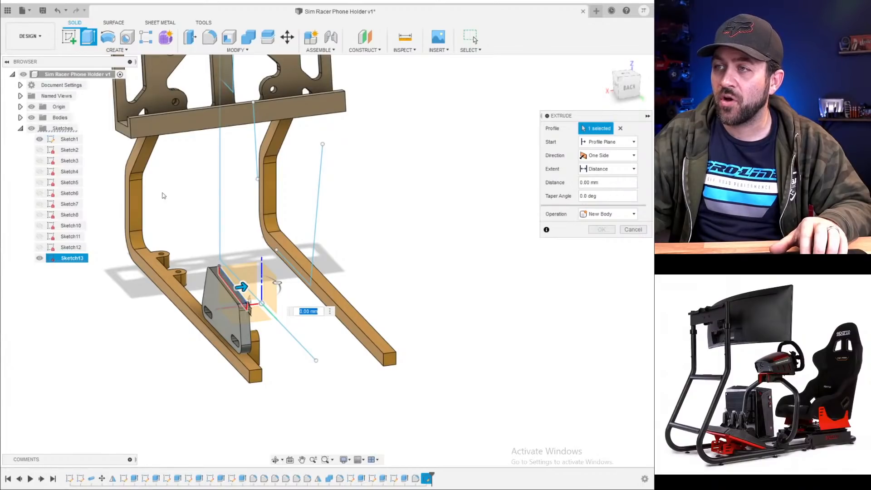
scroll(272, 288, "up", 3)
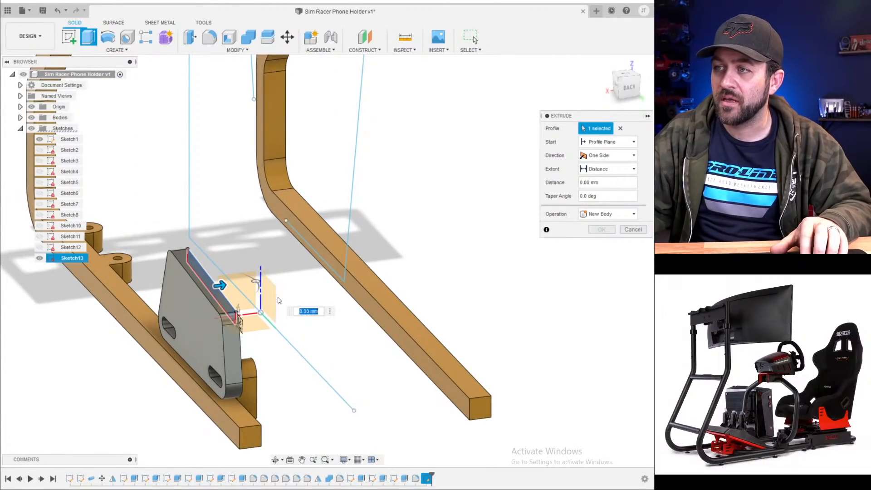
left_click_drag(220, 285, 326, 272)
scroll(332, 288, "down", 3)
middle_click_drag(335, 294, 359, 267, "shift")
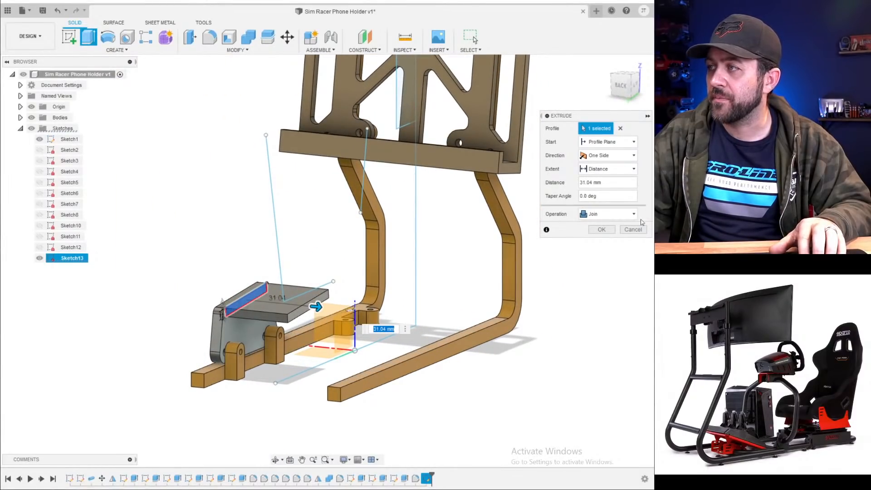
left_click(601, 229)
scroll(380, 265, "up", 3)
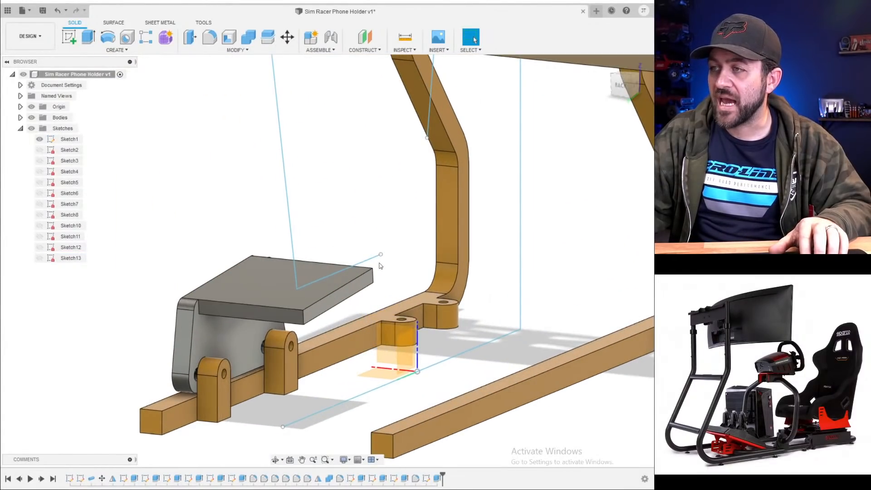
left_click(33, 107)
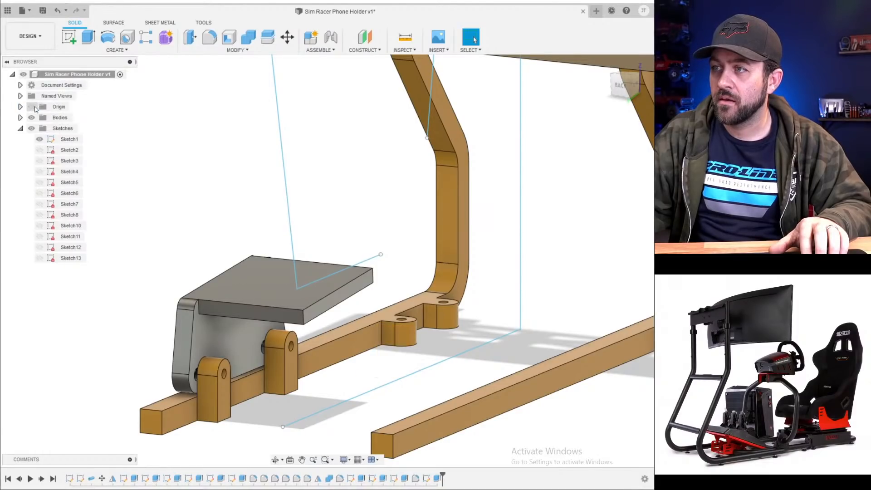
scroll(343, 272, "down", 3)
mouse_move(343, 272)
middle_mouse_down("shift")
mouse_move(378, 273)
mouse_move(414, 257)
mouse_move(311, 239)
mouse_move(260, 252)
mouse_move(298, 253)
middle_mouse_up("shift")
scroll(299, 253, "up", 4)
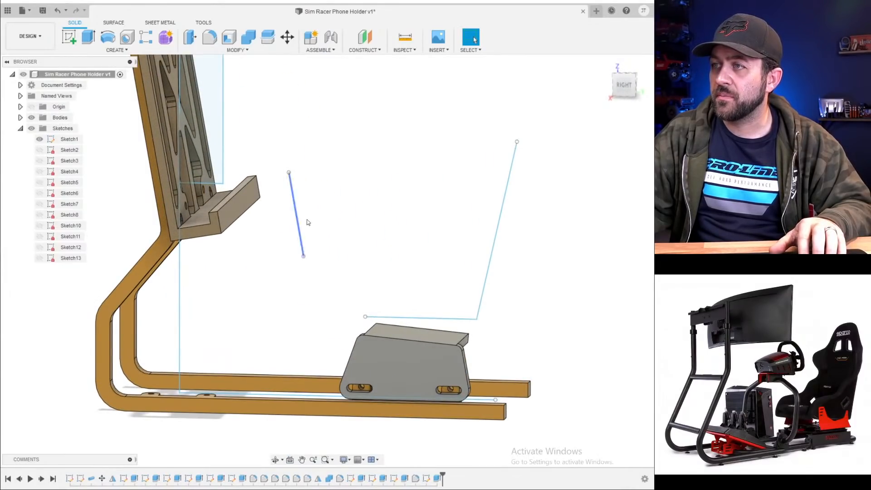
scroll(268, 272, "down", 2)
scroll(268, 272, "up", 2)
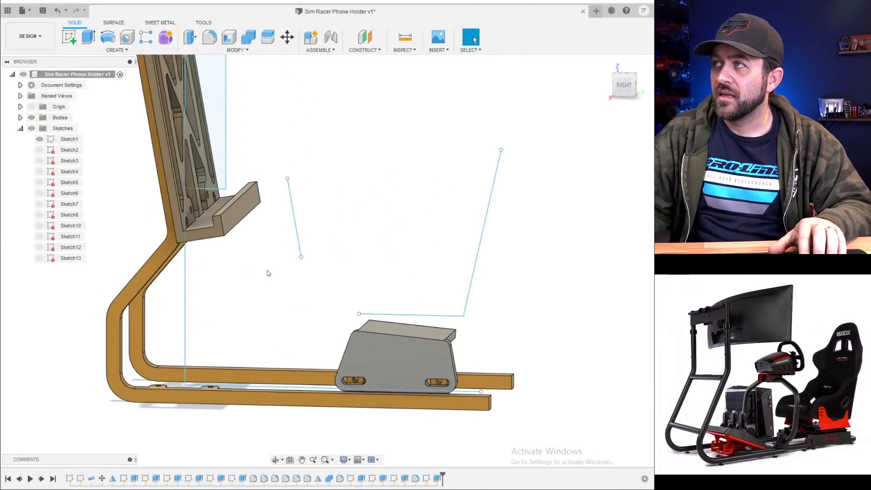
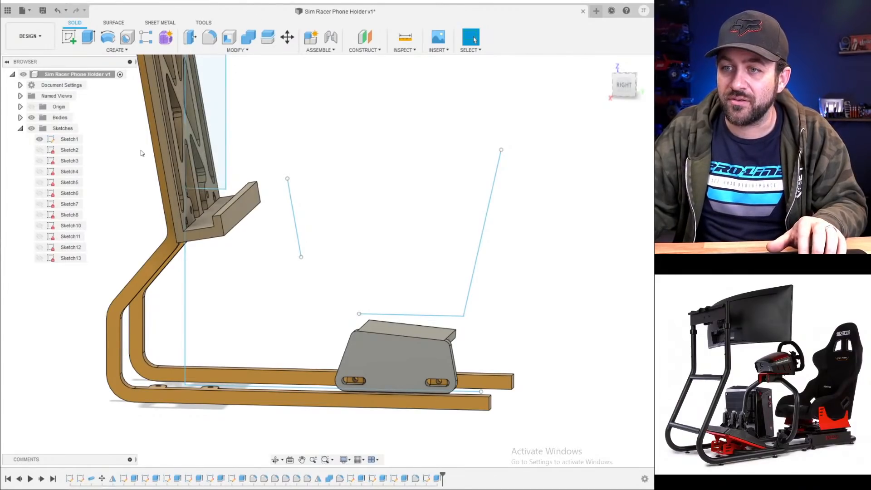
- Fillet the inner edge where the platform's underside meets the slotted plate with a 4 mm radius
scroll(296, 229, "down", 2)
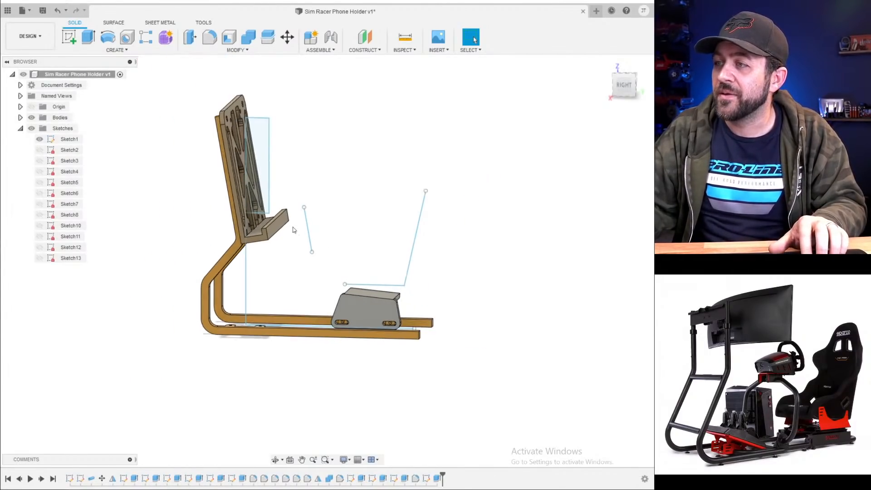
middle_click_drag(335, 269, 228, 285, "shift")
scroll(228, 286, "up", 5)
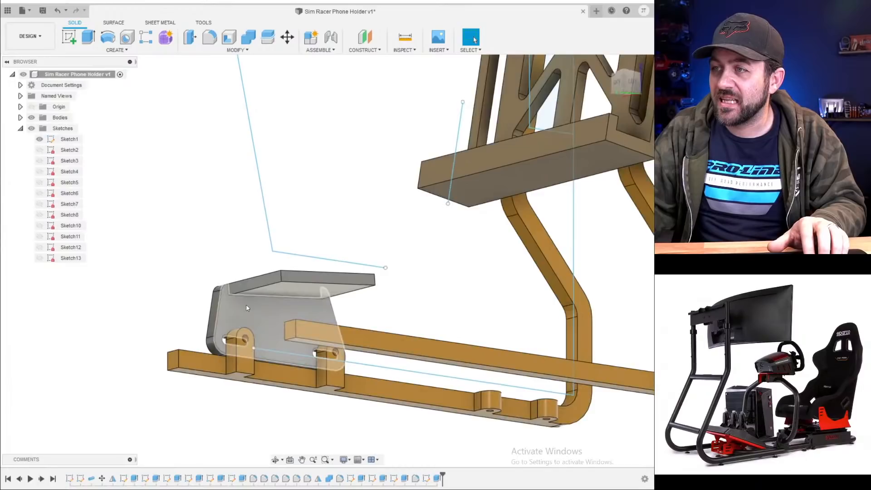
left_click(208, 37)
scroll(252, 311, "up", 3)
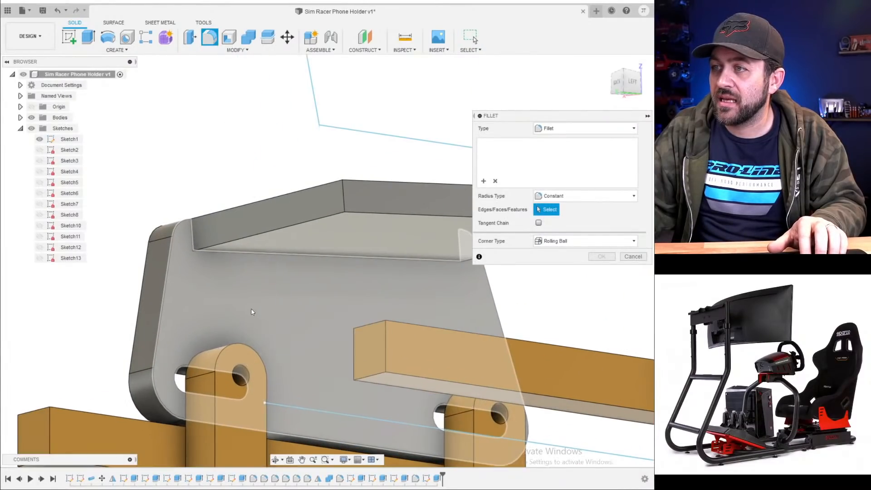
left_click_drag(251, 257, 252, 275)
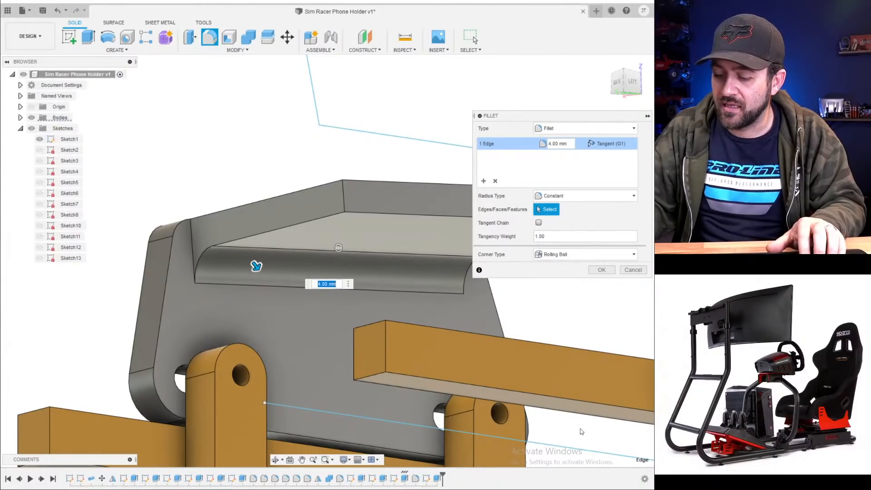
key("Return")
scroll(231, 248, "down", 5)
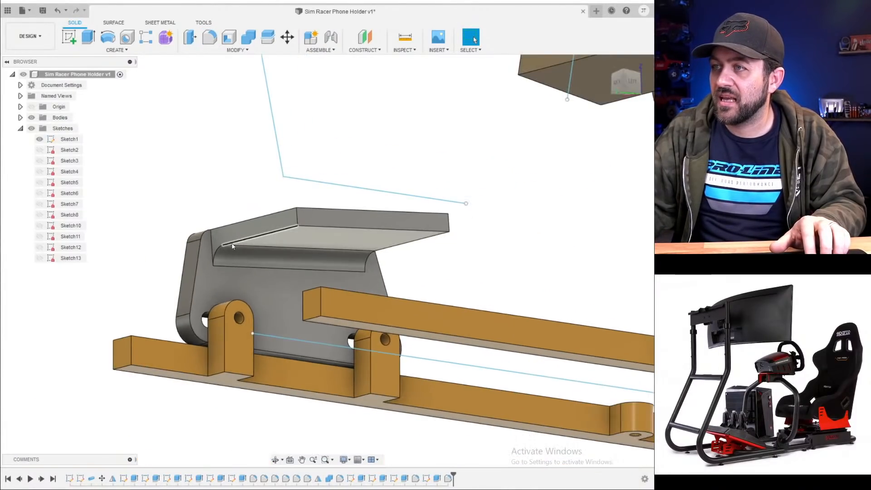
- Examine the filleted bracket and how its platform sits relative to the frame rails from several angles
middle_click_drag(231, 248, 293, 269, "shift")
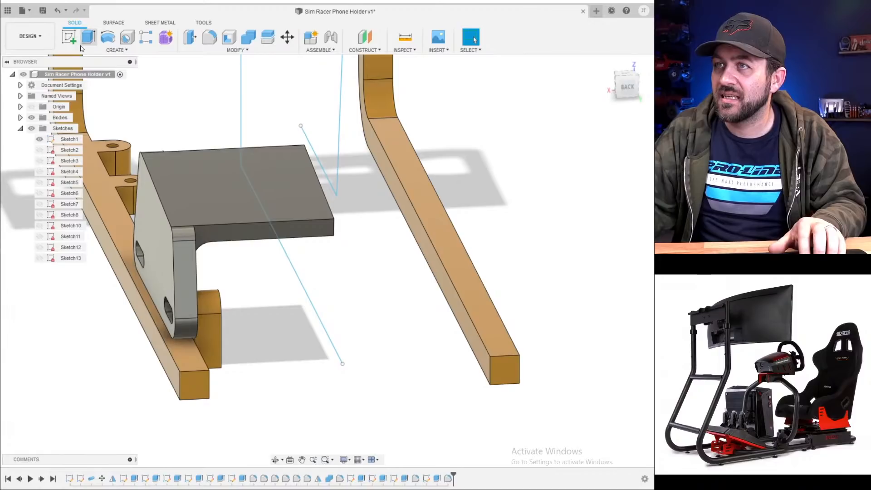
scroll(257, 192, "up", 3)
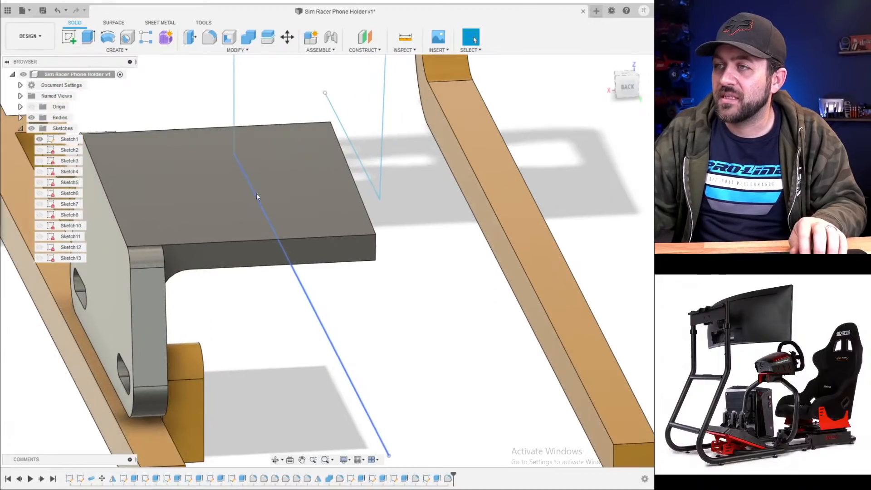
mouse_move(218, 204)
middle_mouse_down()
mouse_move(196, 277)
mouse_move(218, 268)
mouse_move(193, 260)
middle_mouse_up()
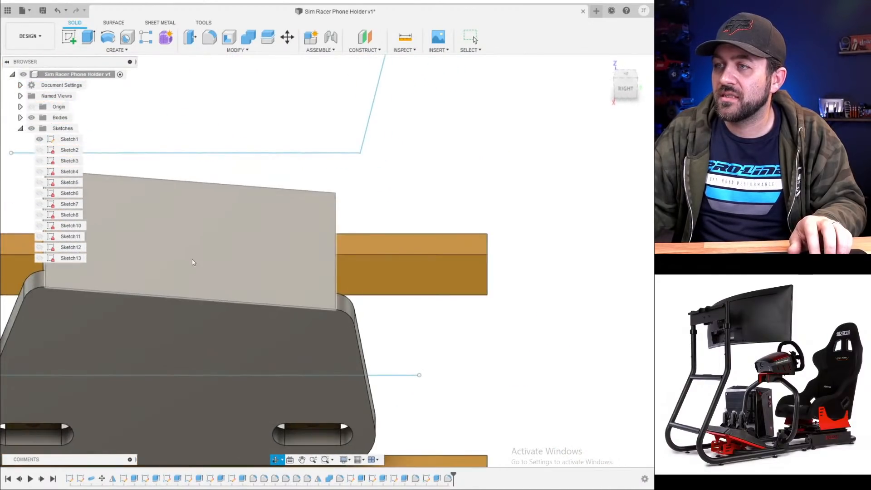
middle_click_drag(203, 183, 300, 221)
scroll(331, 276, "down", 5)
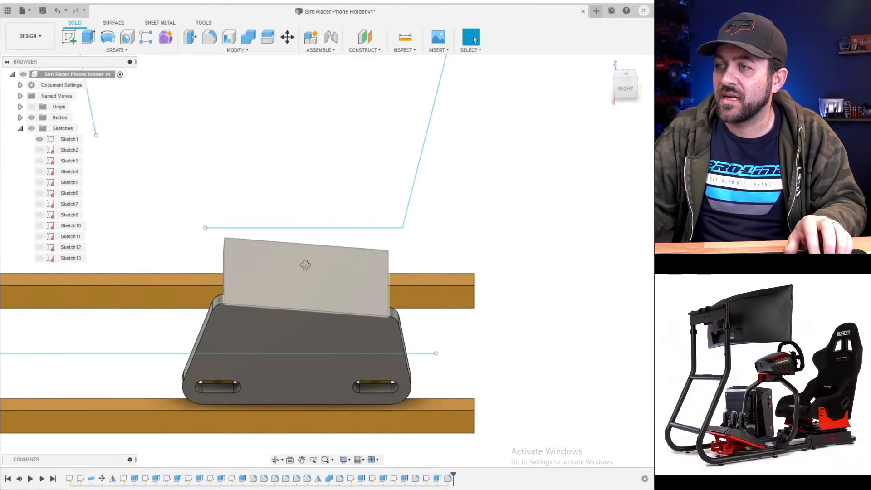
middle_click_drag(305, 264, 292, 281, "shift")
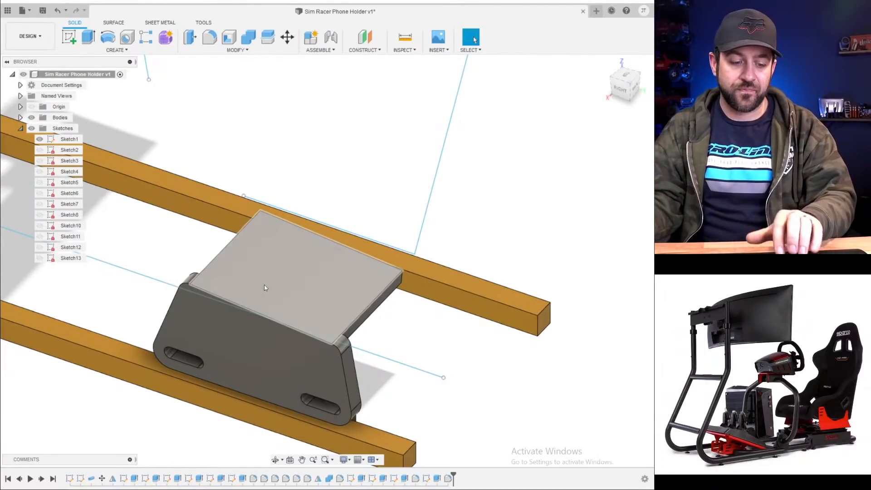
middle_click_drag(264, 285, 287, 247, "shift")
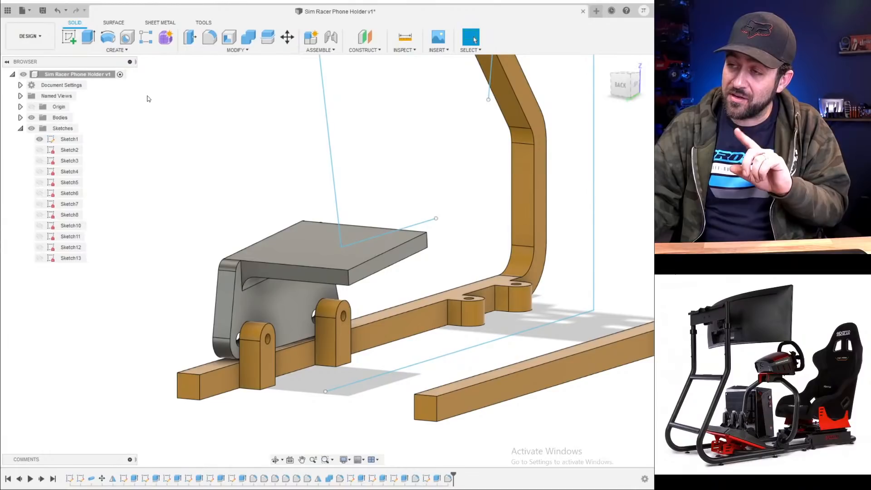
scroll(286, 226, "down", 3)
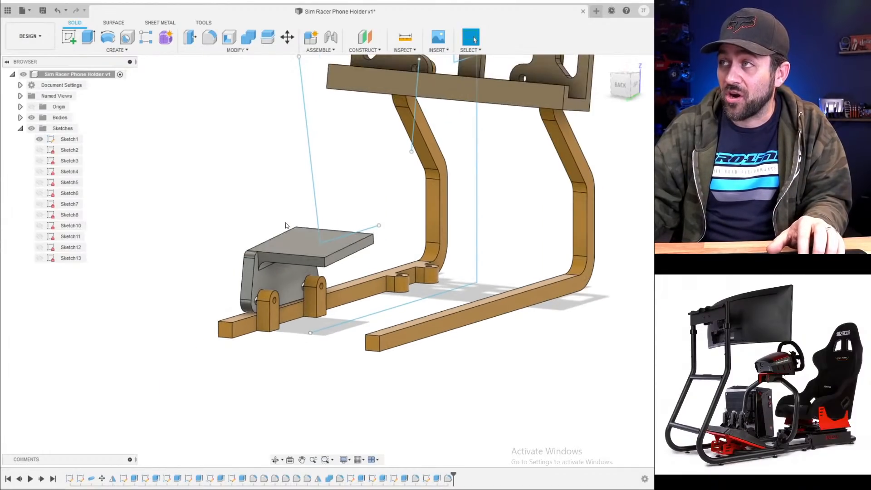
middle_click_drag(316, 203, 317, 154, "shift")
scroll(317, 181, "up", 2)
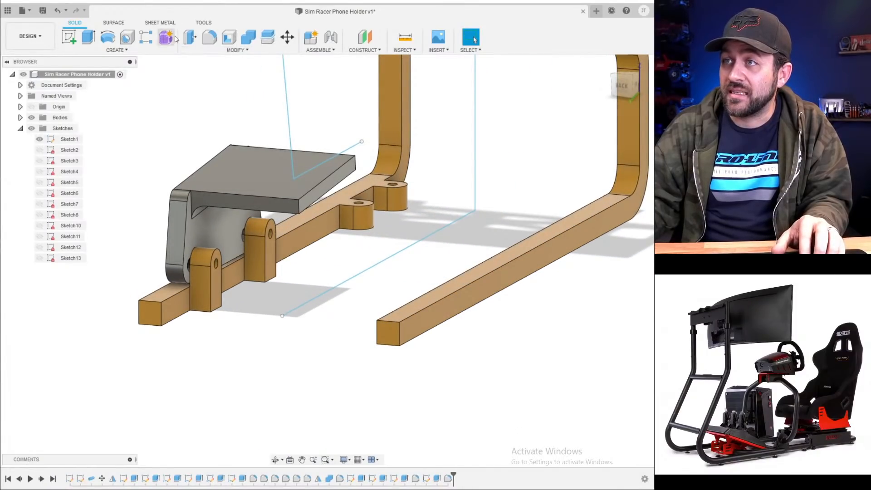
- Mirror the bracket body across the vertical origin plane midway between the rails, with the operation set to New Body
left_click(121, 50)
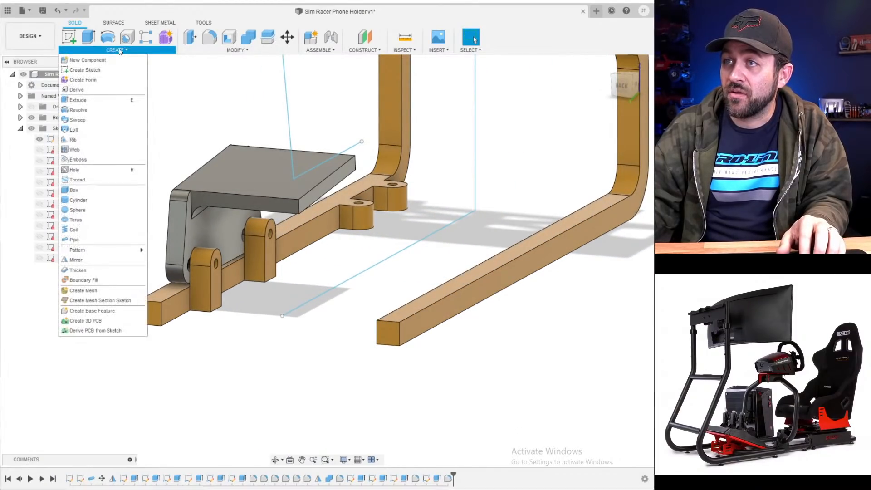
left_click(77, 259)
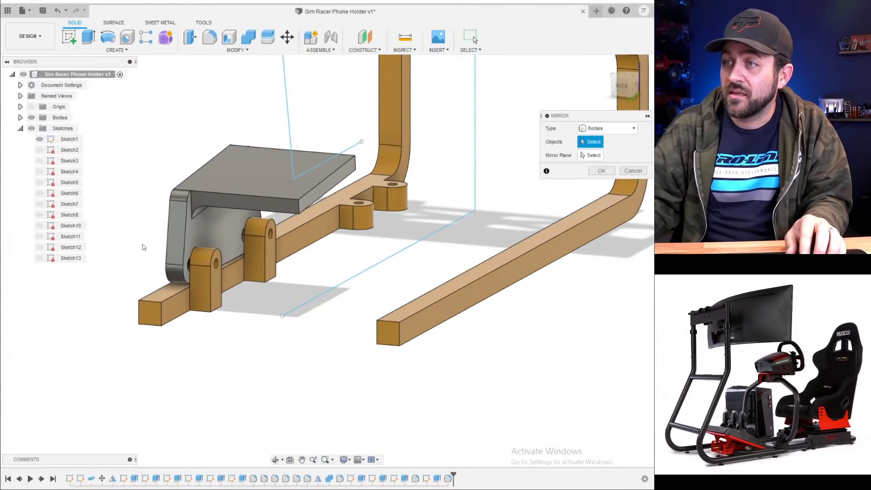
left_click(313, 198)
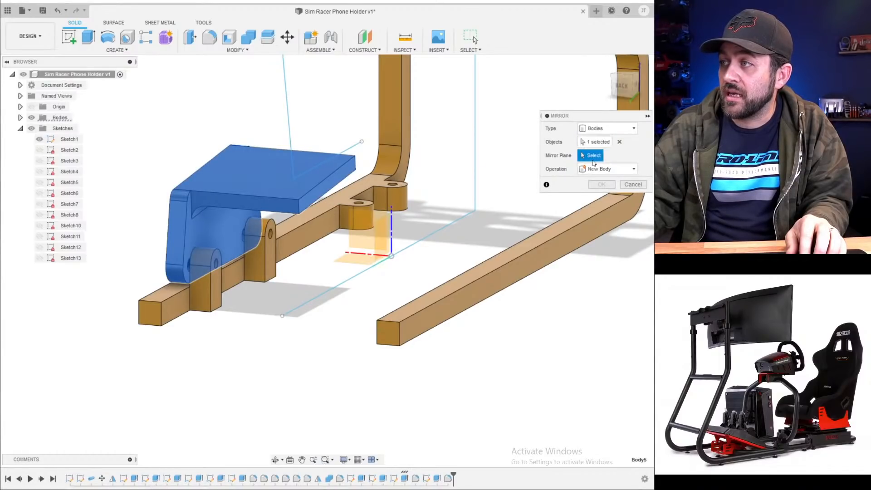
left_click(381, 234)
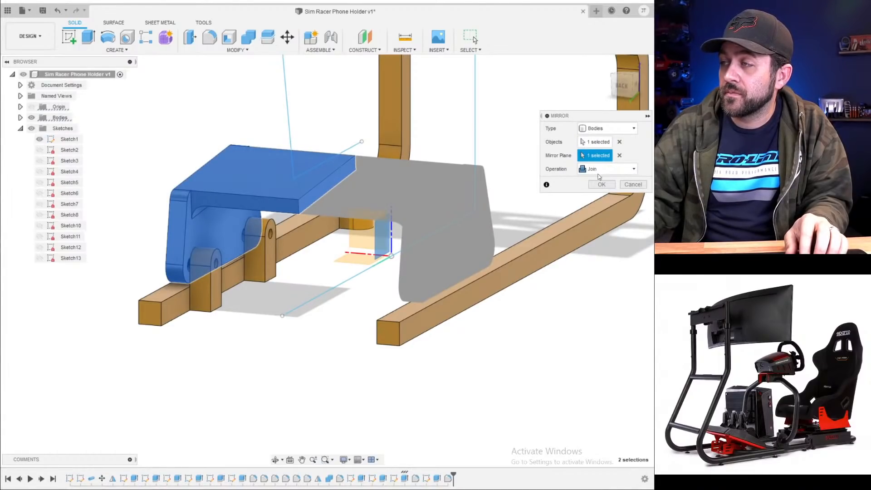
left_click(612, 171)
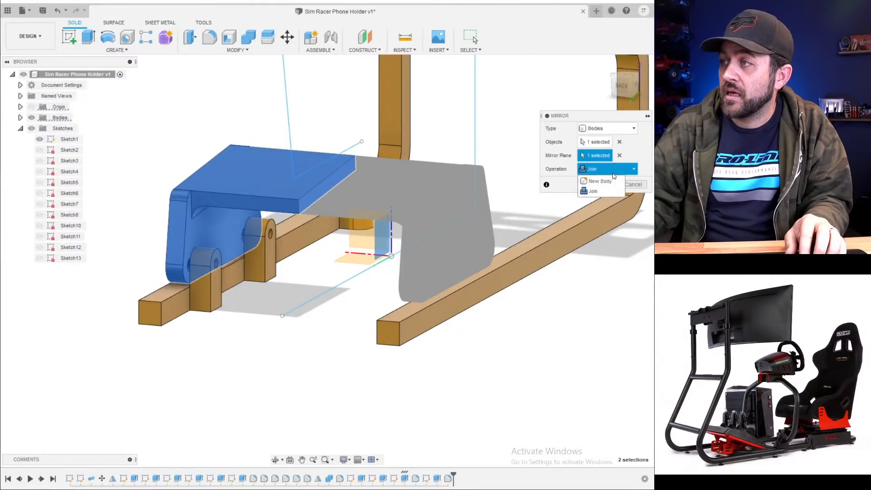
left_click(610, 182)
left_click(609, 184)
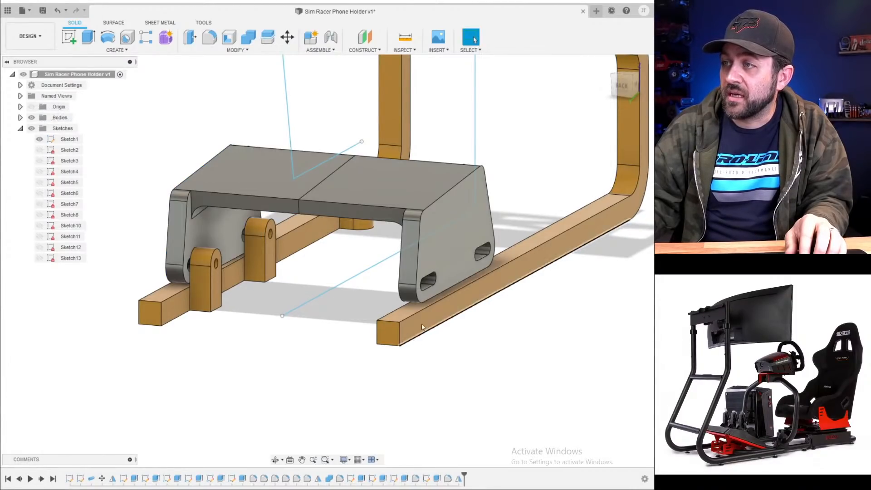
middle_click_drag(408, 318, 250, 388)
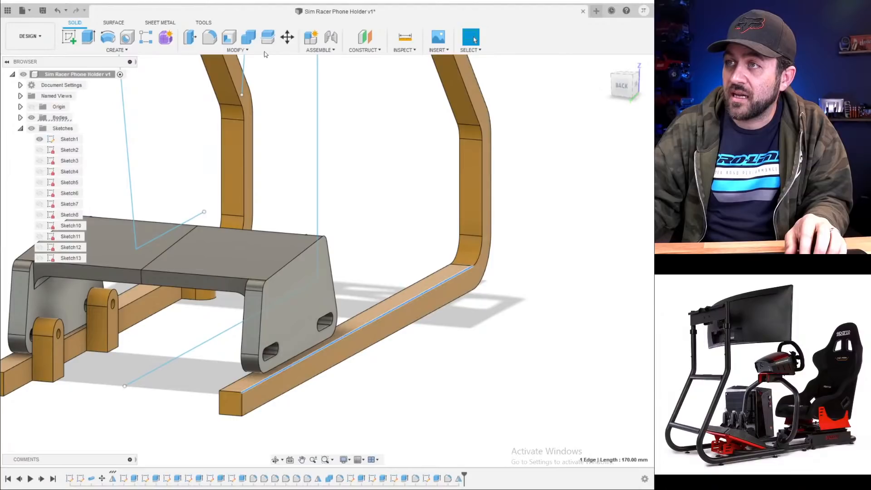
- Combine the two mirrored seat bracket halves into a single body using the Join operation
left_click(247, 44)
left_click(202, 272)
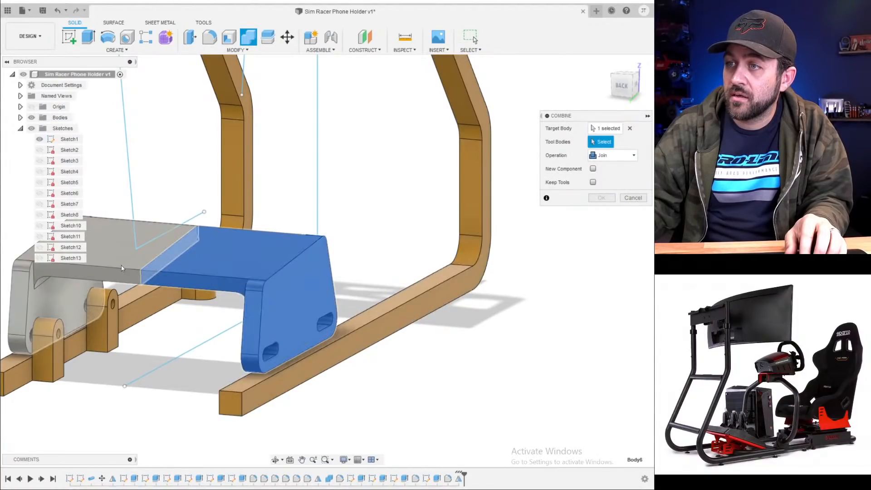
left_click(121, 265)
key("Return")
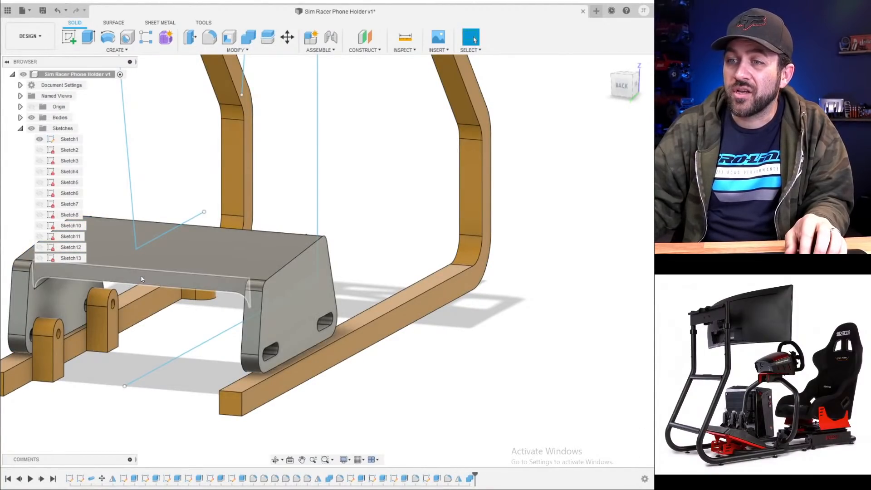
middle_click_drag(140, 274, 244, 275)
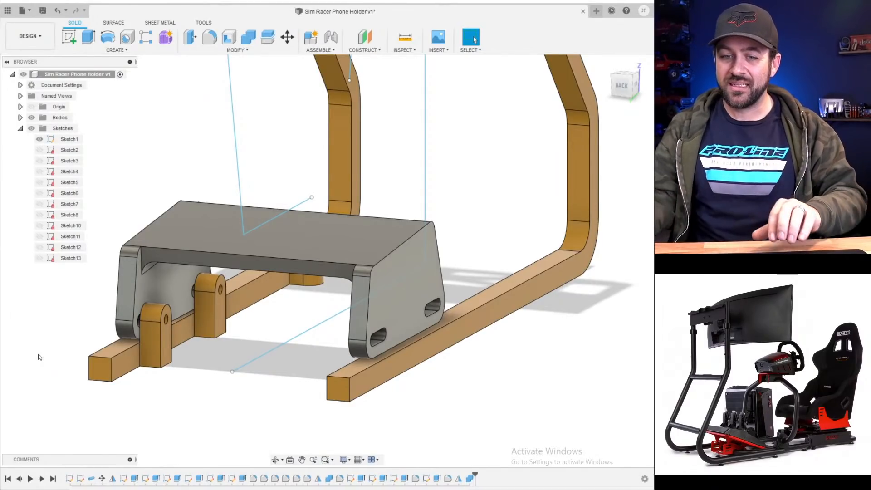
- Hide Sketch1 so its construction lines no longer show around the frame and bracket
scroll(195, 271, "down", 3)
scroll(290, 253, "down", 3)
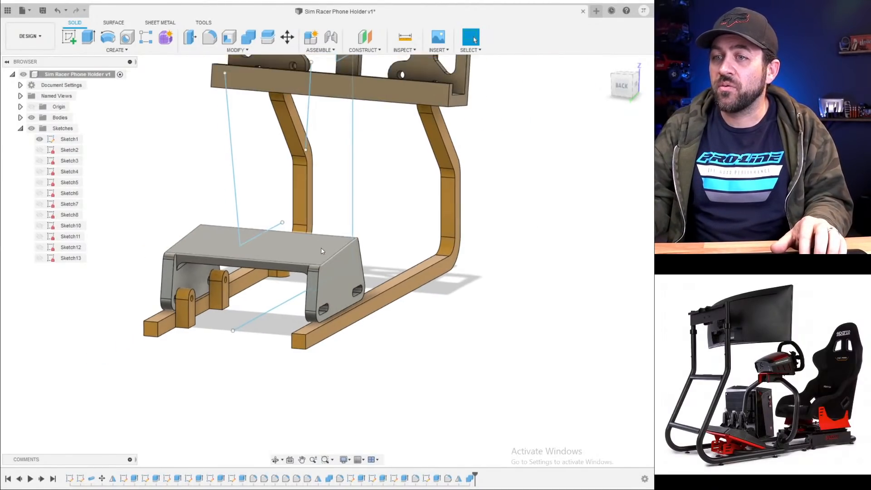
middle_click_drag(366, 202, 298, 302, "shift")
scroll(249, 308, "down", 3)
scroll(249, 308, "up", 3)
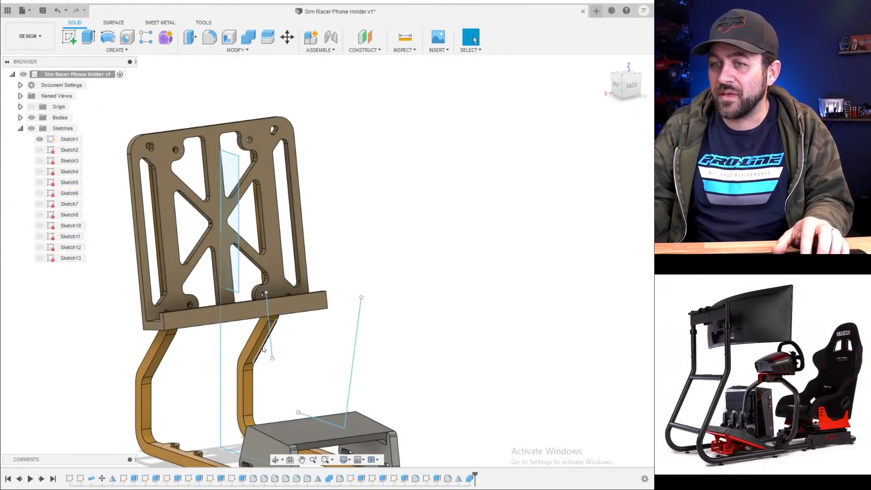
middle_click_drag(259, 340, 259, 286)
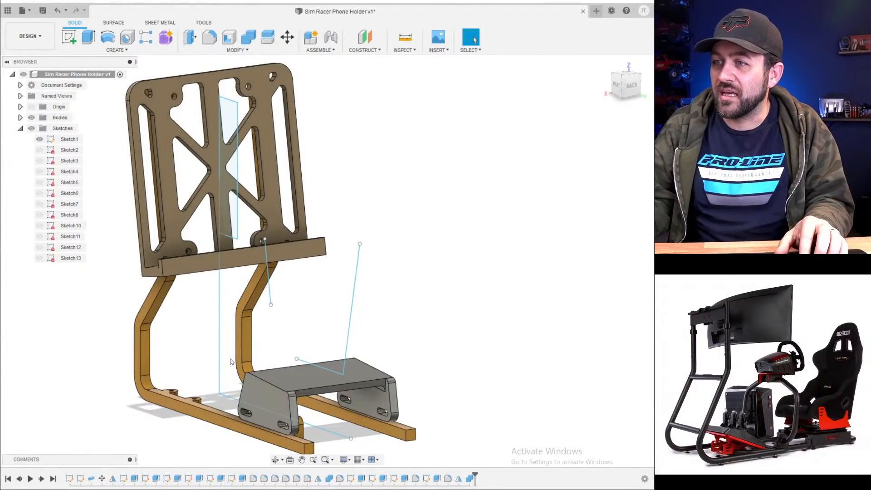
scroll(206, 366, "down", 2)
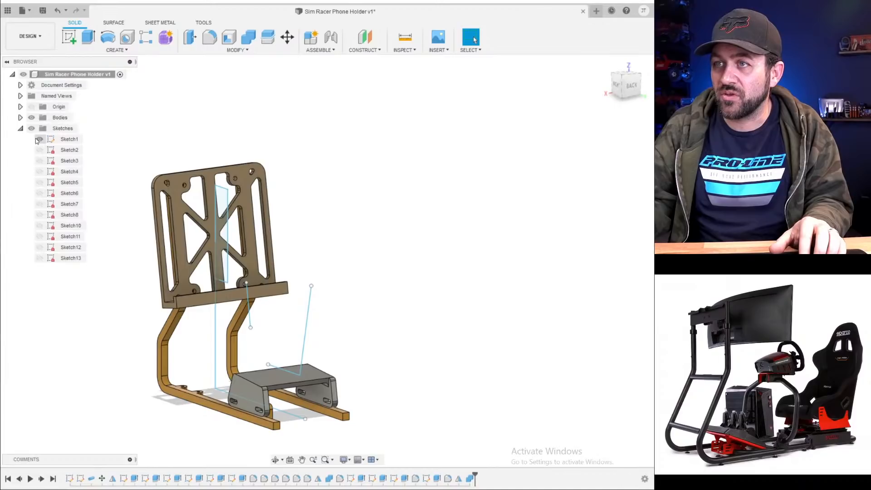
left_click(39, 139)
- Delete the earlier mirrored frame rail body that lacks the mounting tabs
middle_click_drag(376, 413, 387, 294, "shift")
scroll(214, 380, "up", 5)
mouse_move(405, 257)
middle_mouse_down("shift")
mouse_move(424, 238)
mouse_move(411, 267)
middle_mouse_up("shift")
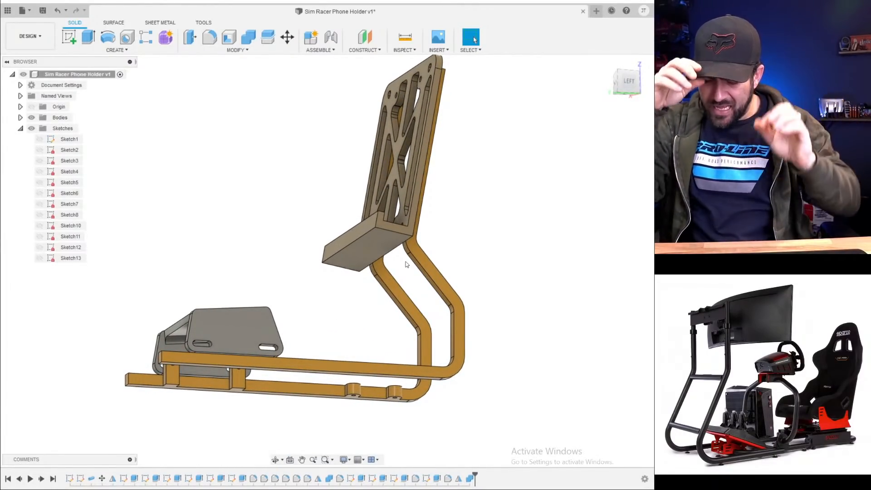
mouse_move(299, 266)
middle_mouse_down("shift")
mouse_move(305, 247)
mouse_move(312, 256)
mouse_move(297, 278)
middle_mouse_up("shift")
scroll(238, 314, "up", 3)
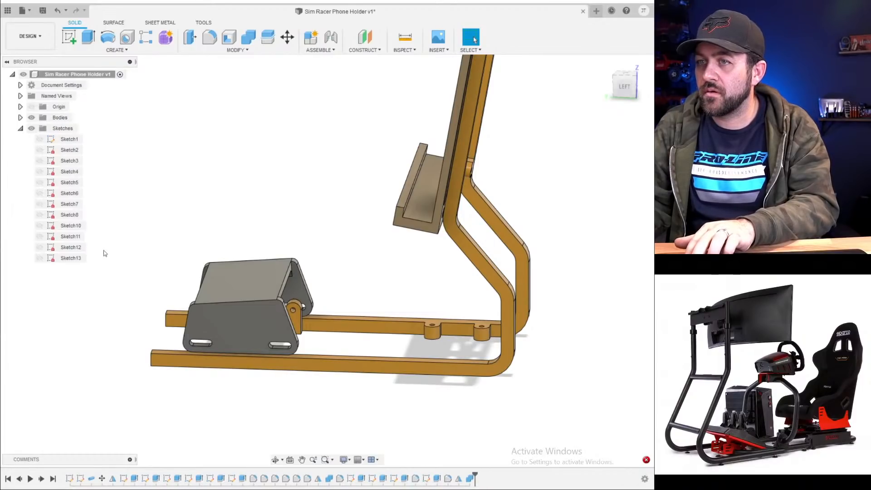
left_click(20, 129)
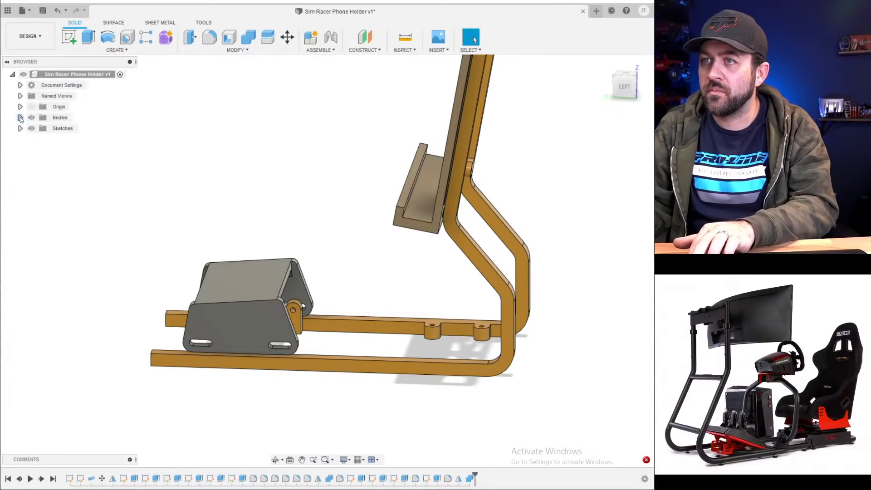
left_click(20, 117)
left_click(64, 140)
key("Delete")
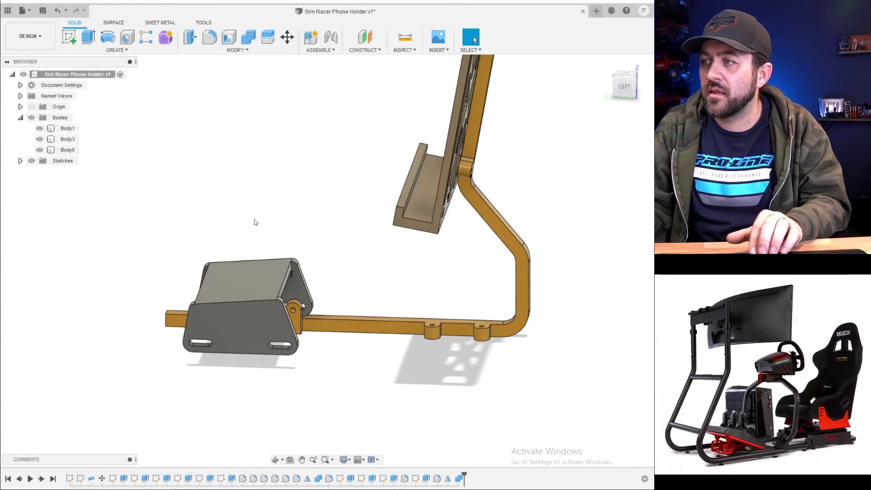
- Mirror the tabbed frame rail body across the vertical origin plane midway between the rails, with the operation set to New Body
left_click(97, 49)
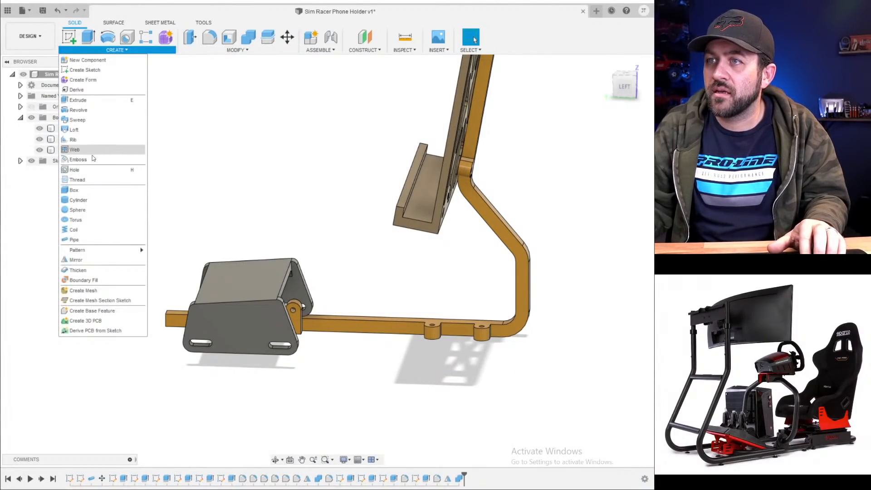
left_click(88, 262)
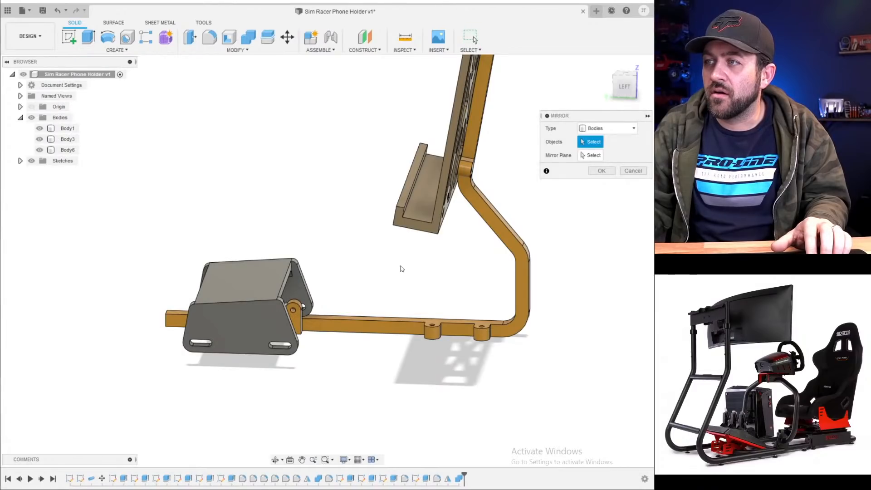
left_click(484, 211)
left_click(324, 312)
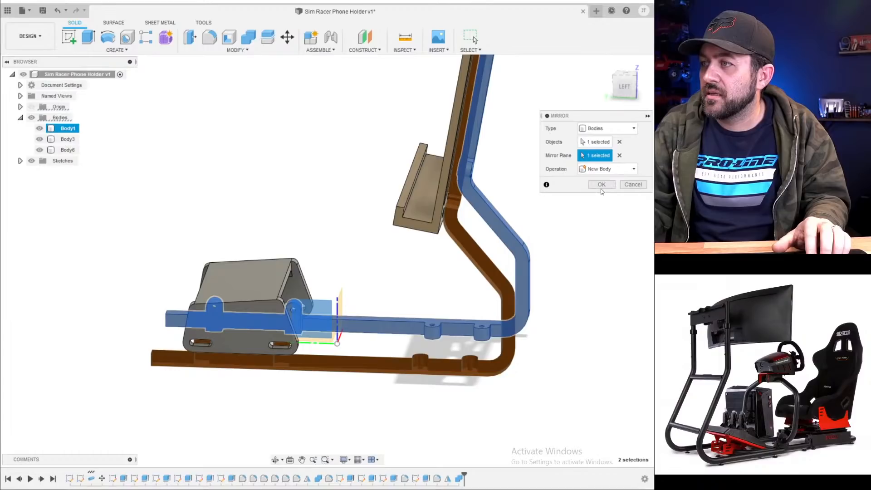
left_click(593, 185)
- Examine the newly mirrored rail and its mounting tabs alongside the seat bracket and phone plate from several angles
middle_click_drag(534, 238, 369, 295, "shift")
scroll(358, 313, "up", 3)
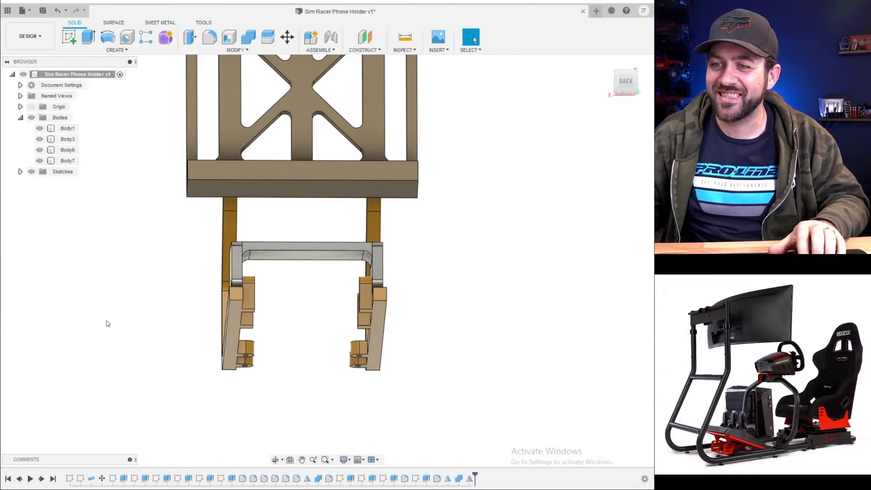
scroll(248, 362, "down", 5)
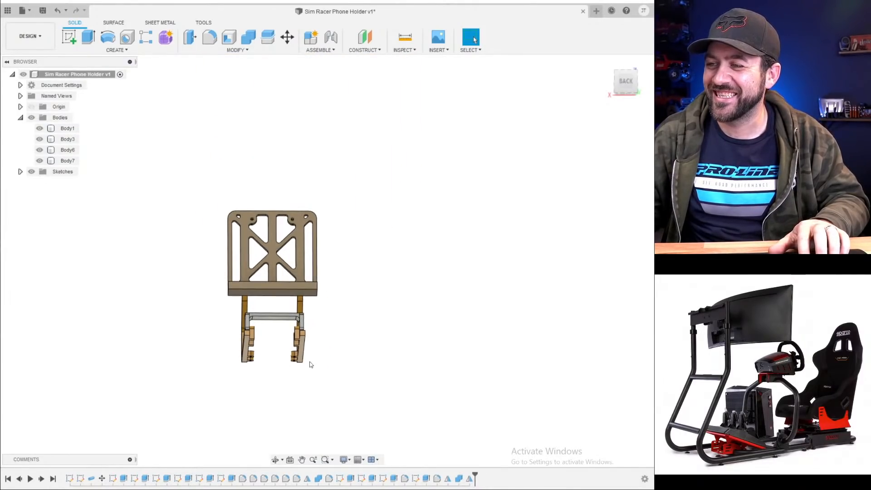
scroll(299, 360, "up", 2)
middle_click_drag(289, 354, 181, 374, "shift")
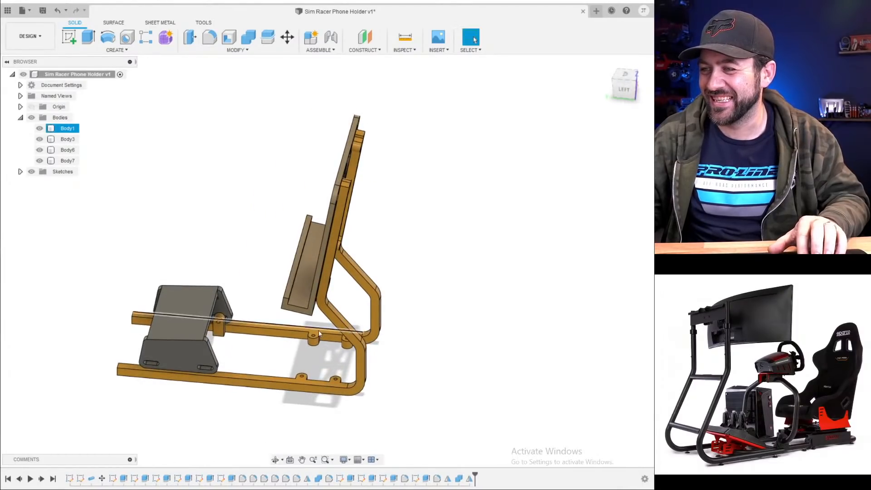
scroll(315, 330, "up", 4)
middle_click_drag(292, 355, 328, 263, "shift")
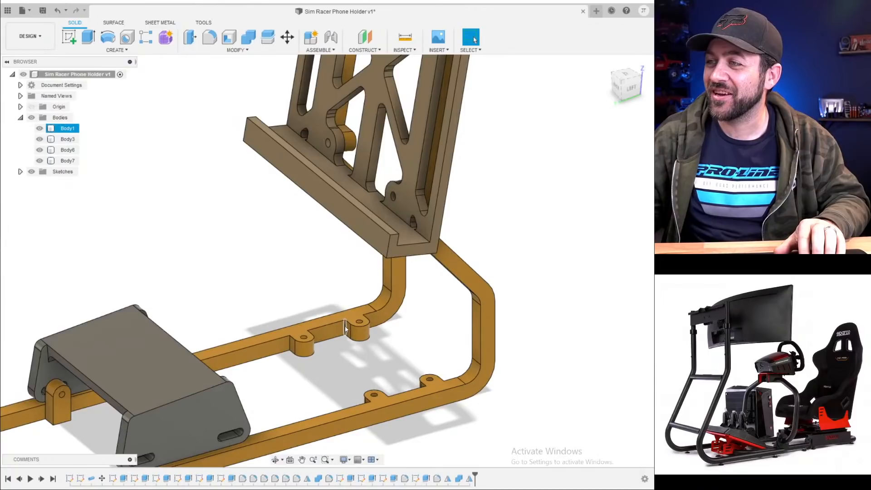
scroll(347, 325, "down", 3)
middle_click_drag(373, 283, 341, 195, "shift")
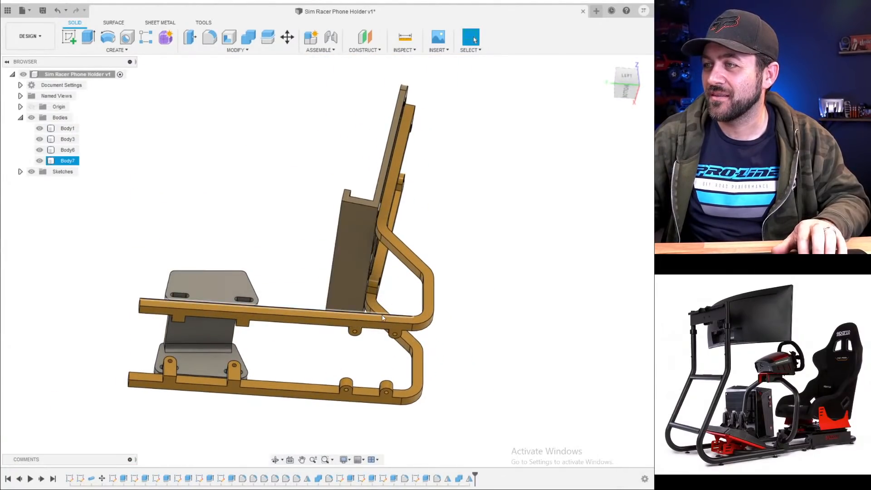
scroll(401, 357, "up", 3)
middle_click_drag(387, 368, 398, 351, "shift")
scroll(398, 353, "down", 2)
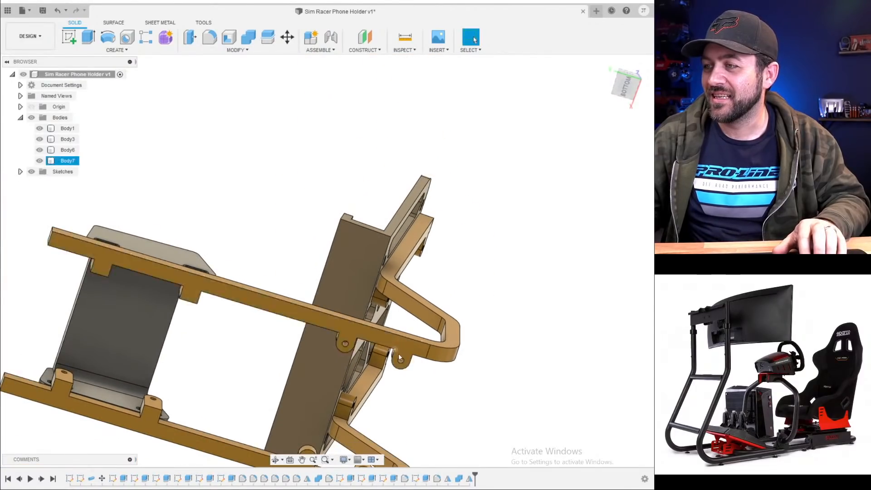
scroll(403, 290, "down", 4)
middle_click_drag(394, 317, 296, 298, "shift")
scroll(335, 371, "up", 5)
scroll(315, 307, "up", 4)
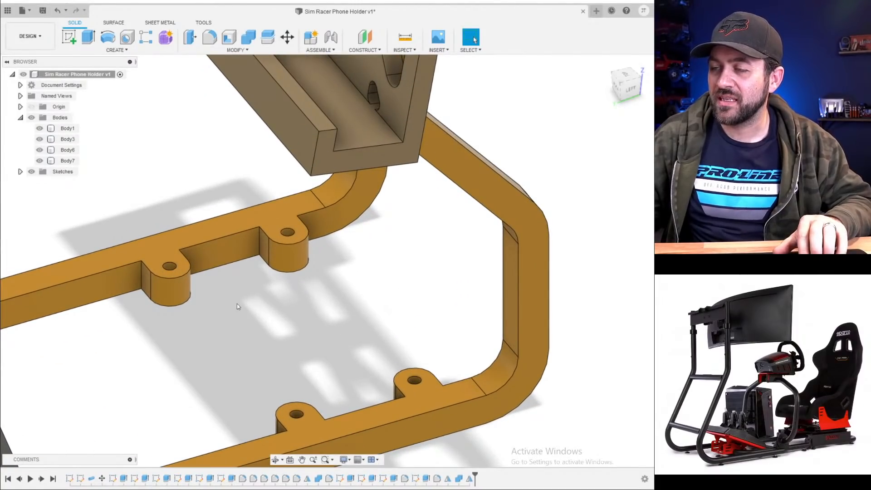
- Check the radius of the screw holes in the horizontal mounting tabs on both lower rails
scroll(333, 399, "down", 4)
left_click(303, 356)
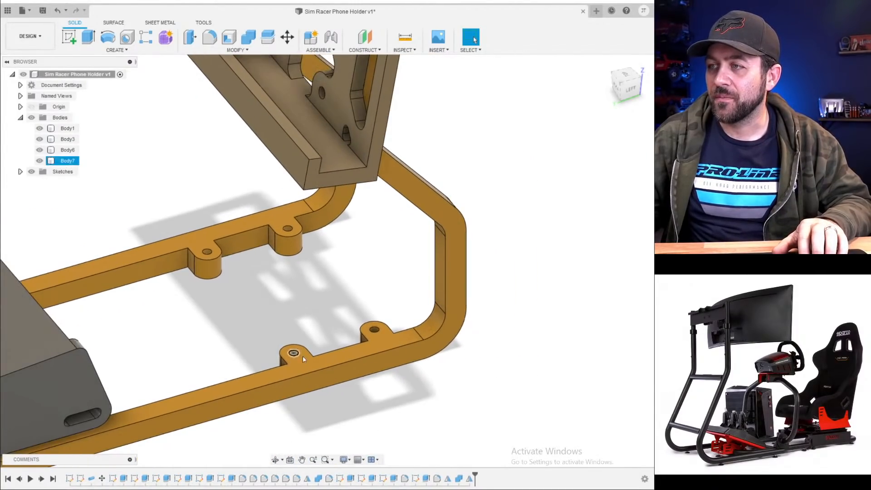
scroll(299, 358, "up", 4)
scroll(295, 357, "down", 2)
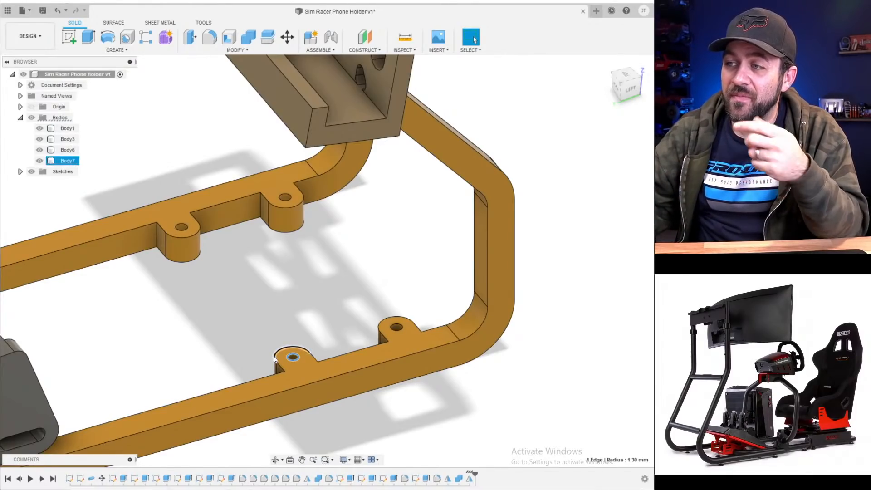
scroll(284, 360, "up", 2)
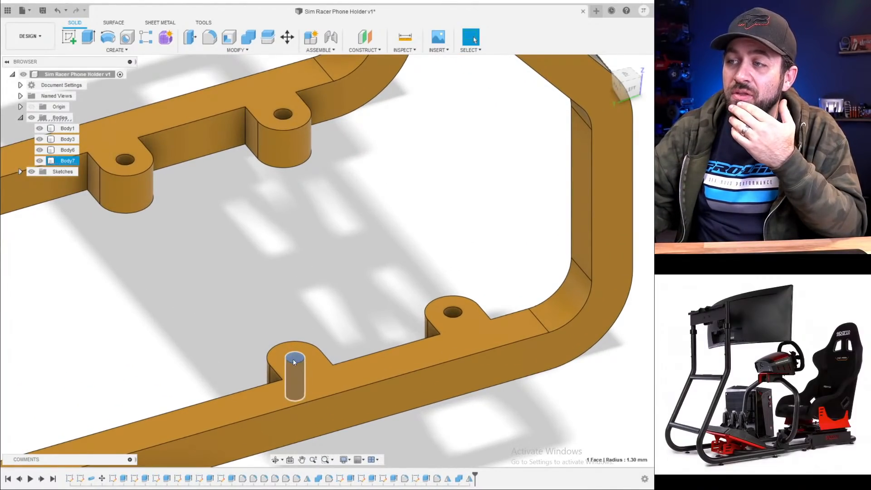
scroll(301, 360, "down", 4)
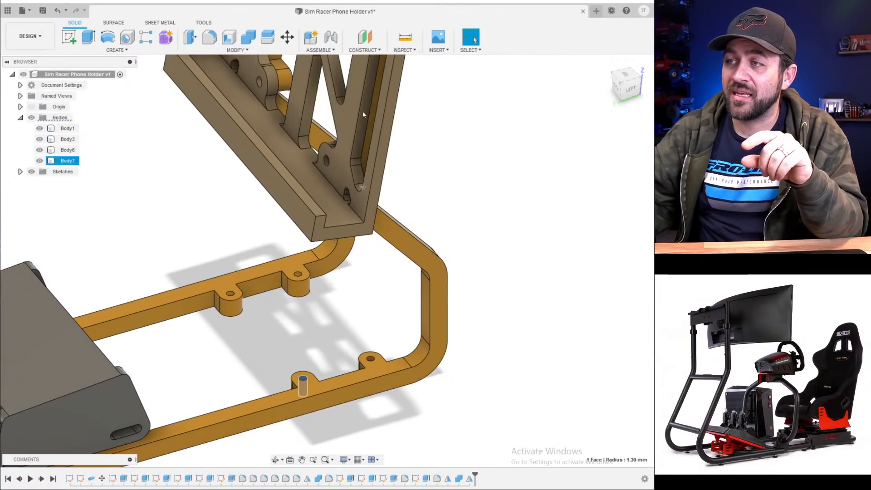
middle_click_drag(315, 385, 309, 345)
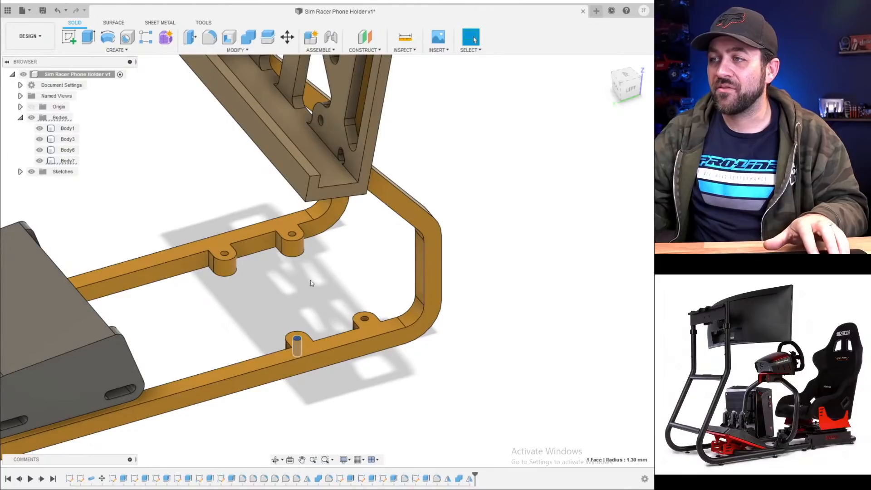
middle_click_drag(310, 280, 294, 248, "shift")
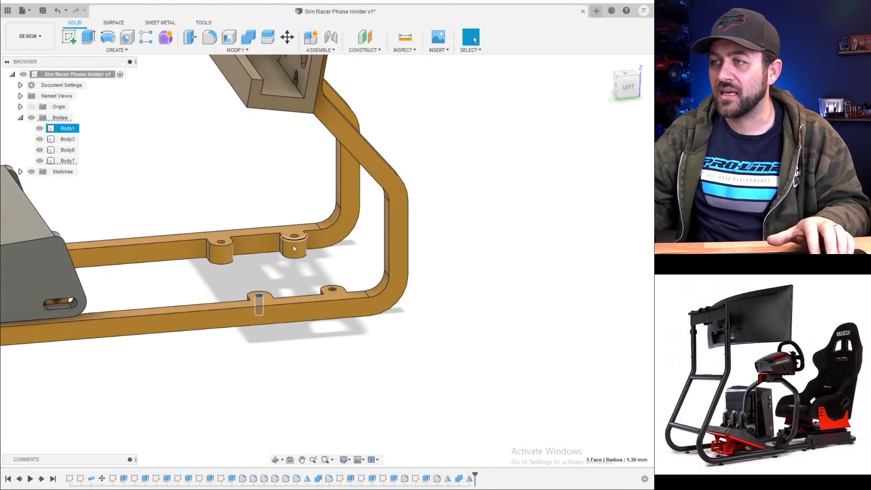
scroll(294, 248, "up", 5)
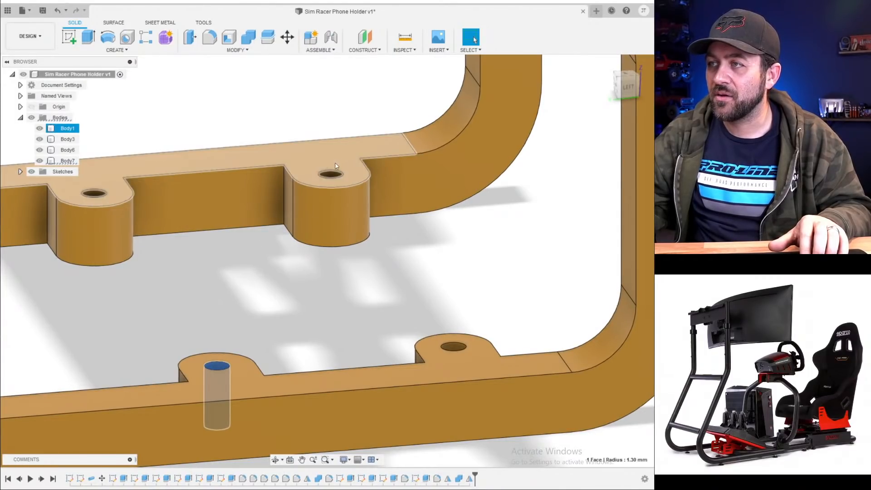
left_click(328, 174)
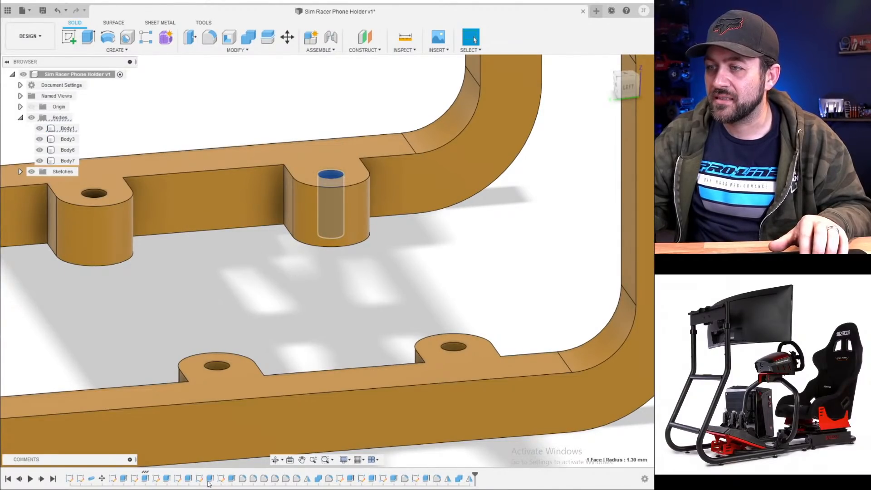
- Open the sketch holding the two mounting tabs' circles on the lower rail for editing
right_click(135, 478)
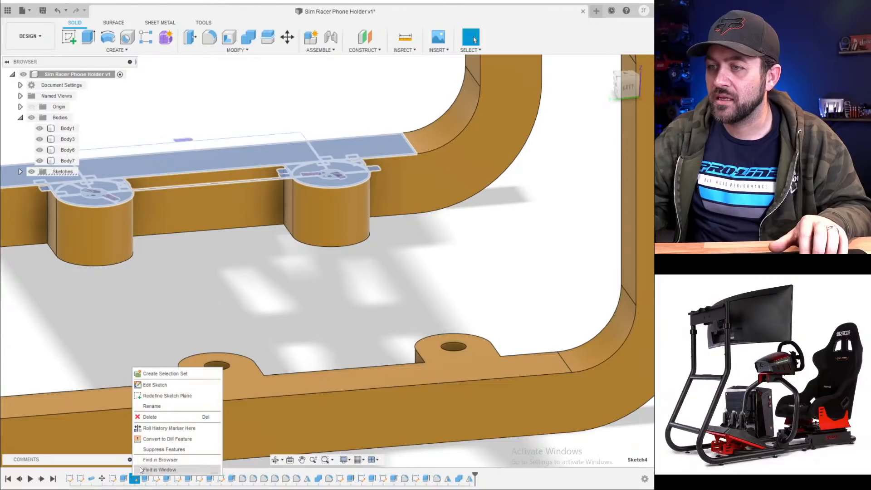
left_click(150, 385)
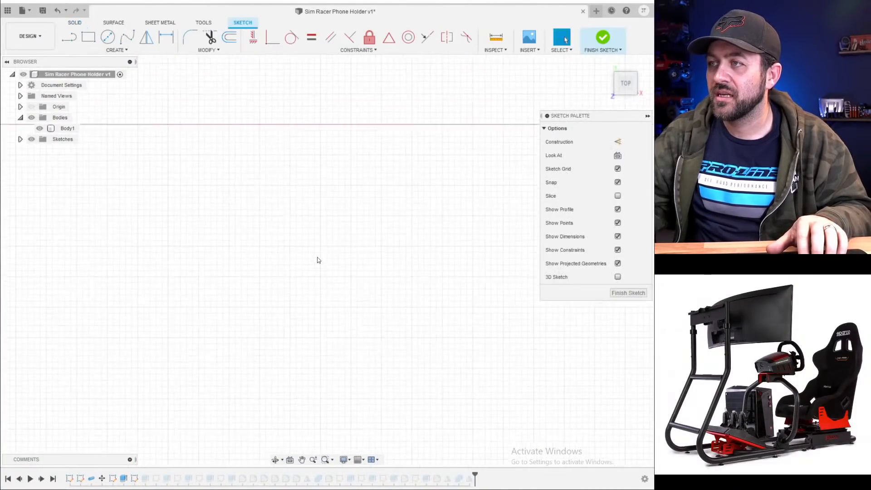
scroll(351, 286, "down", 4)
middle_click_drag(352, 291, 303, 254)
scroll(380, 243, "up", 9)
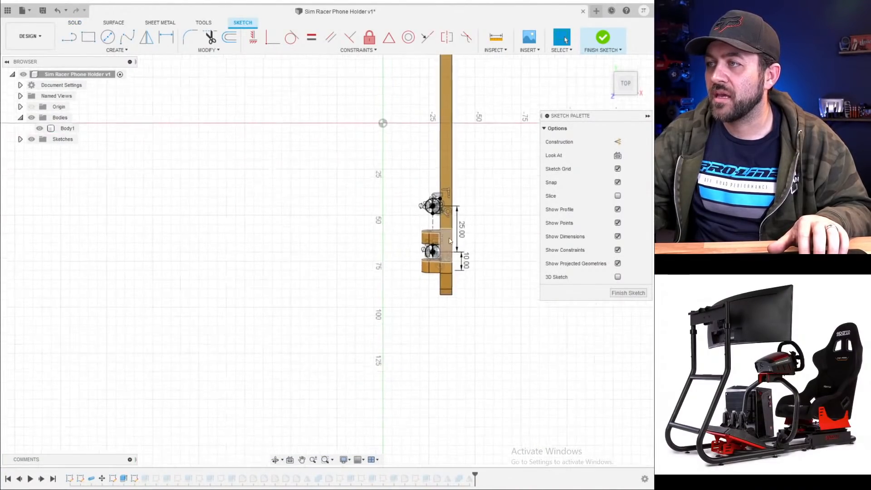
middle_click_drag(465, 224, 390, 161, "shift")
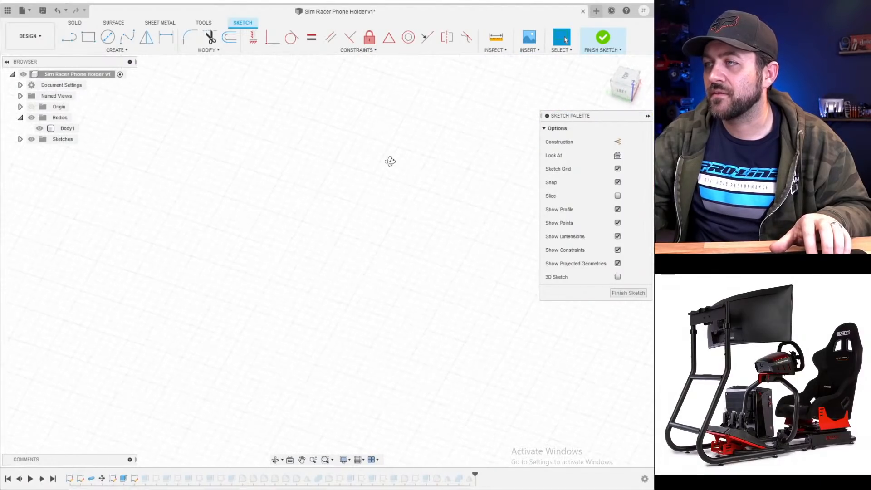
middle_click_drag(275, 328, 260, 365)
scroll(401, 196, "down", 5)
middle_click_drag(410, 141, 344, 202)
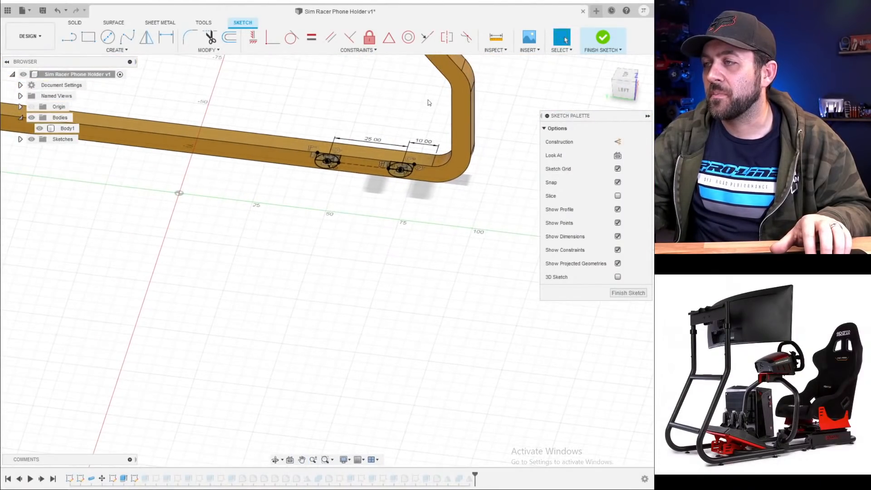
- Set the diameter of the inner screw hole circle in the tab farther from the frame's bend to 3.5 mm
scroll(428, 100, "up", 3)
scroll(400, 193, "up", 2)
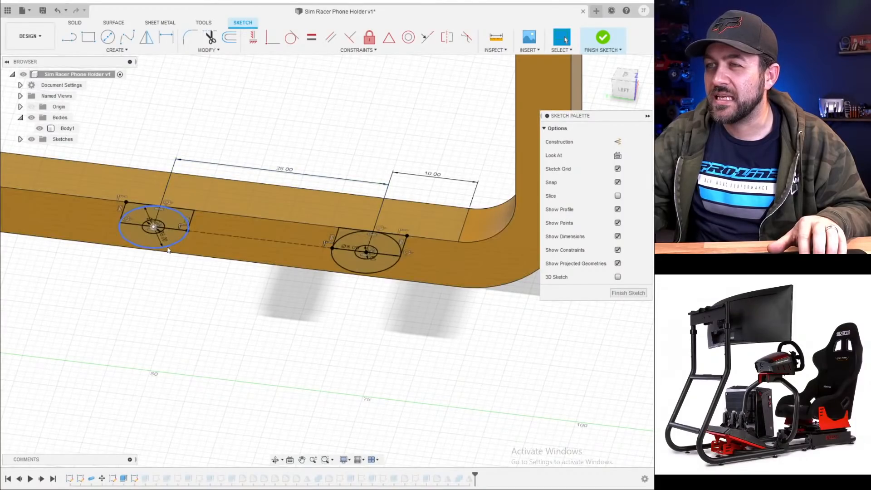
scroll(154, 218, "up", 5)
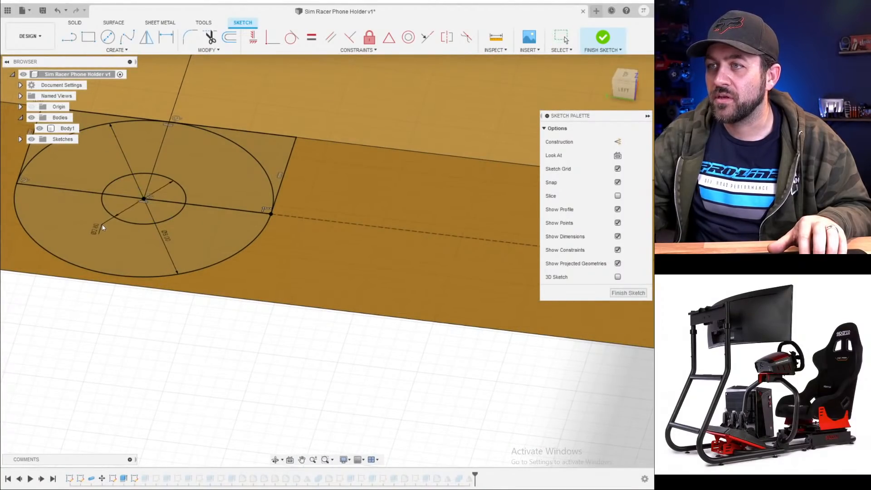
left_click(96, 232)
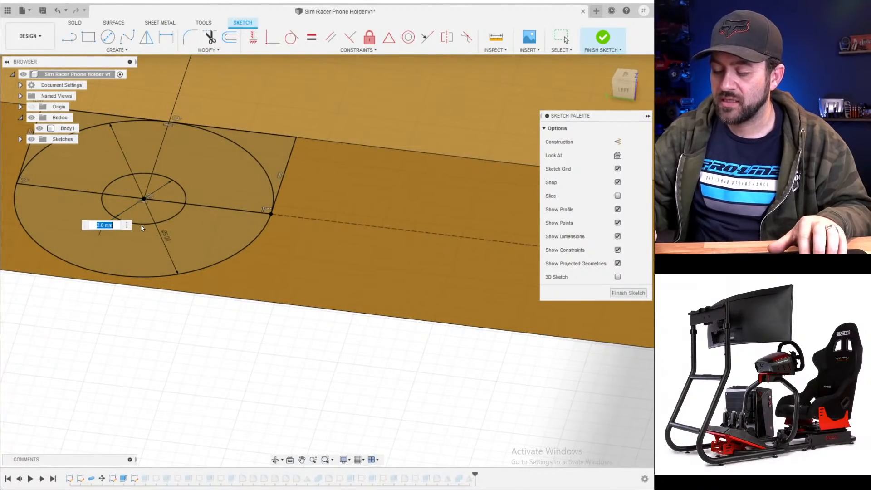
type("3.5")
key("Return")
key("Escape")
- Set the screw hole circle in the tab nearer the frame's bend to 3.5 mm diameter and finish the sketch
scroll(140, 224, "down", 5)
middle_click_drag(429, 311, 334, 282)
scroll(333, 282, "up", 3)
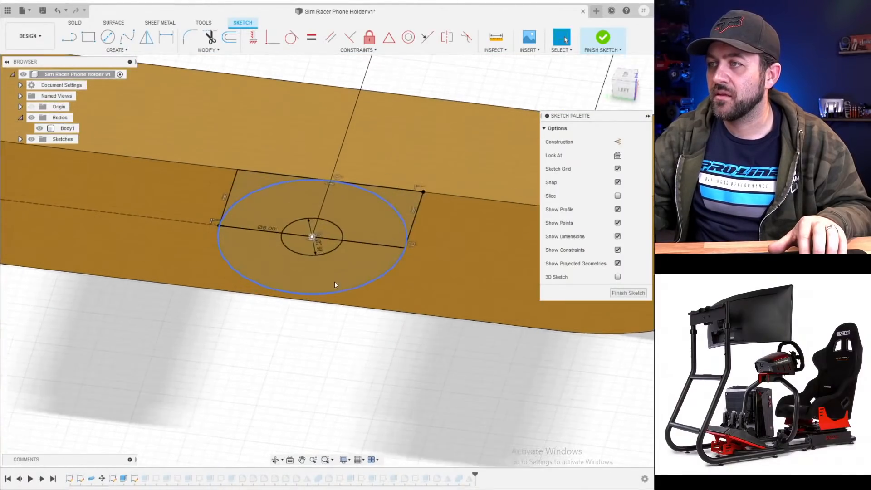
key("d")
left_click(317, 246)
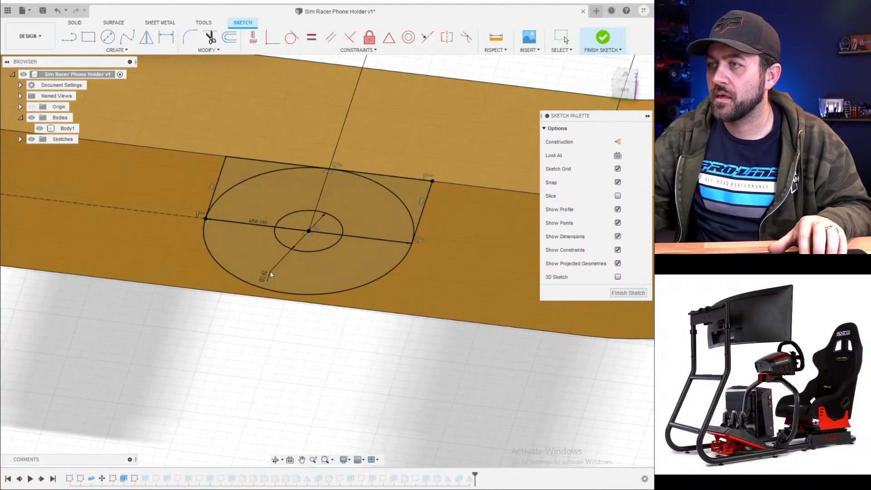
left_click(269, 275)
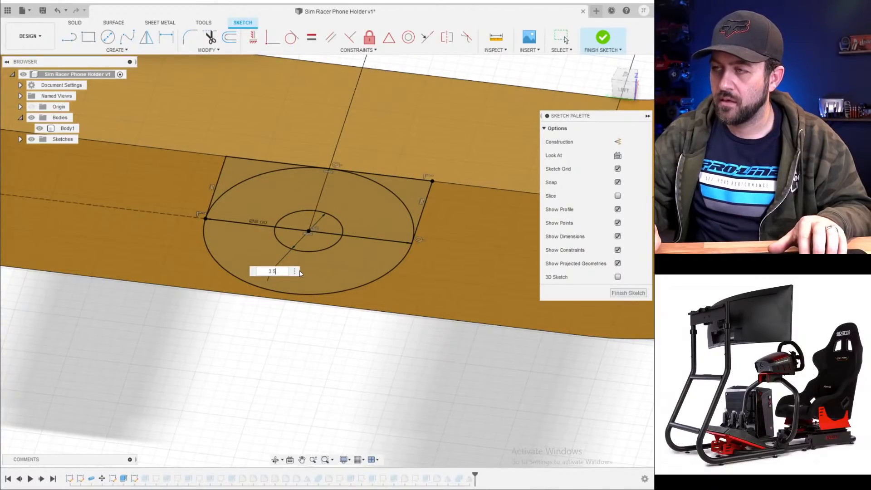
key("Return")
key("Escape")
scroll(299, 260, "down", 3)
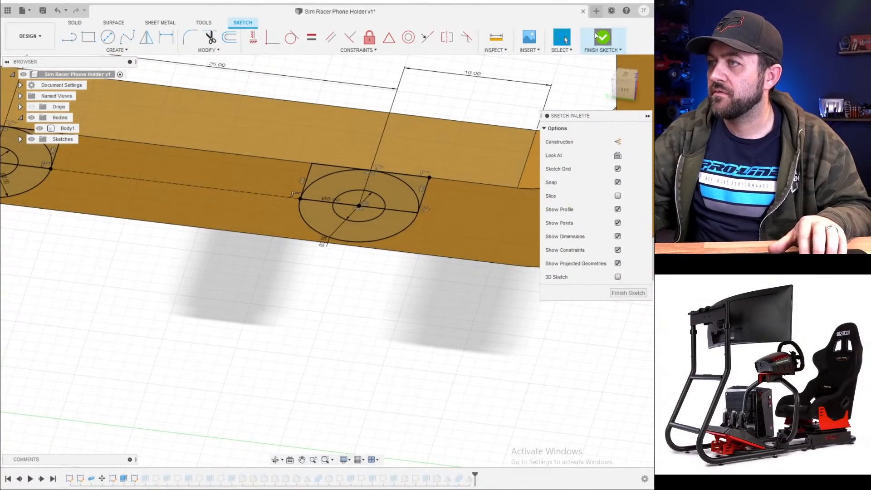
left_click(596, 35)
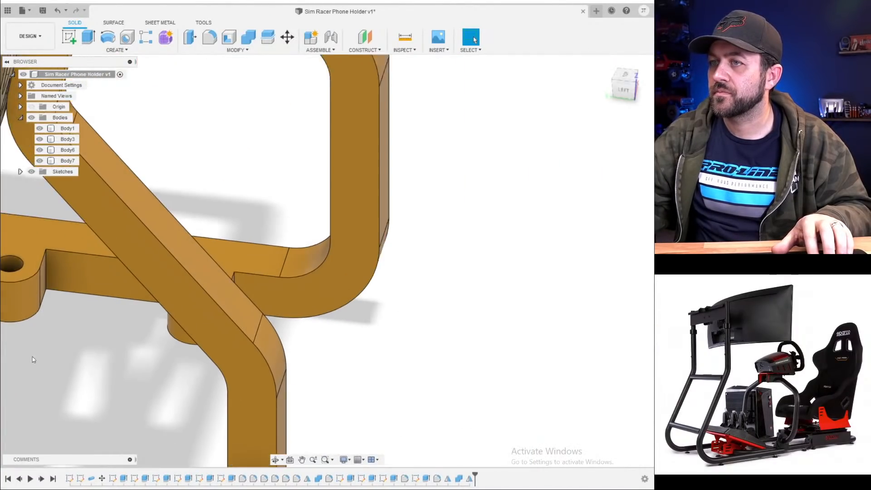
- Hide the mirrored rail body and start a new sketch on the tabbed rail's inner side face beside the mounting tabs
middle_click_drag(33, 359, 10, 333, "shift")
middle_click_drag(132, 342, 482, 325)
scroll(350, 246, "up", 3)
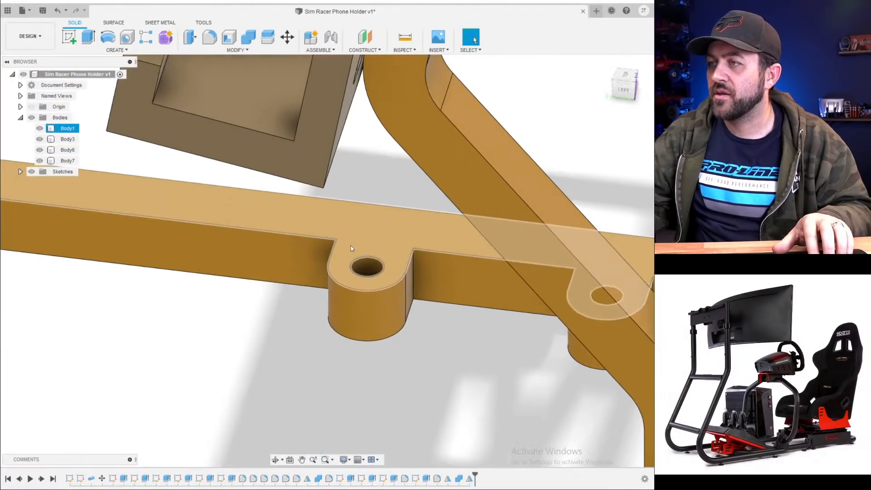
mouse_move(358, 256)
middle_mouse_down("shift")
mouse_move(401, 268)
mouse_move(273, 330)
middle_mouse_up("shift")
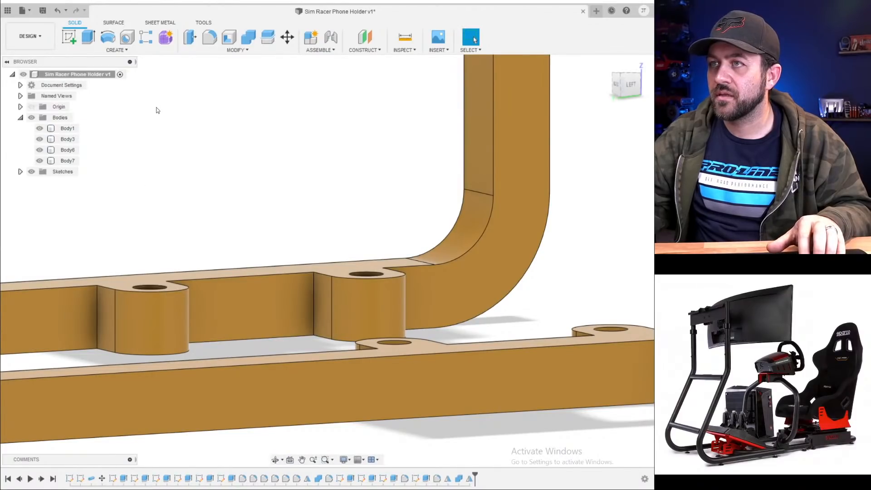
left_click(70, 38)
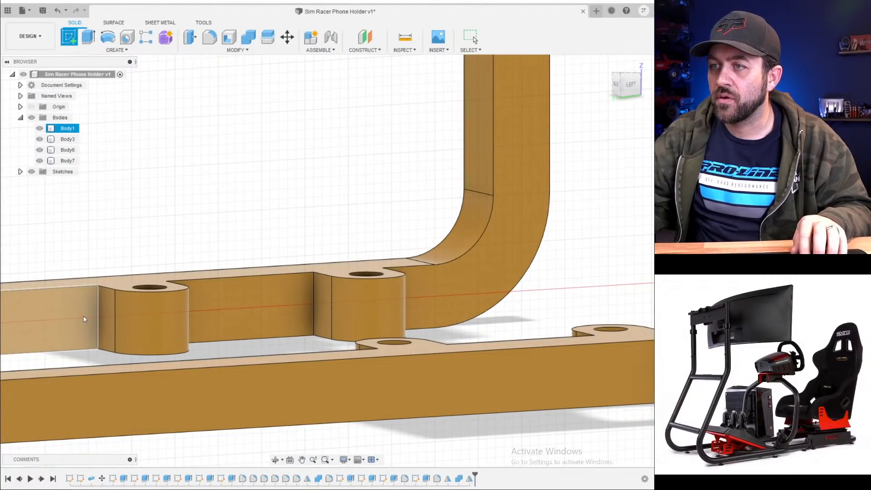
left_click(40, 161)
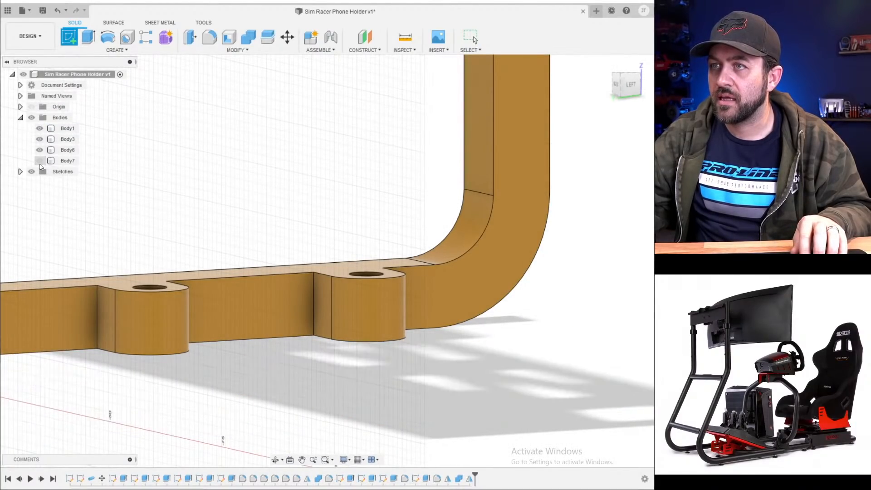
left_click(63, 316)
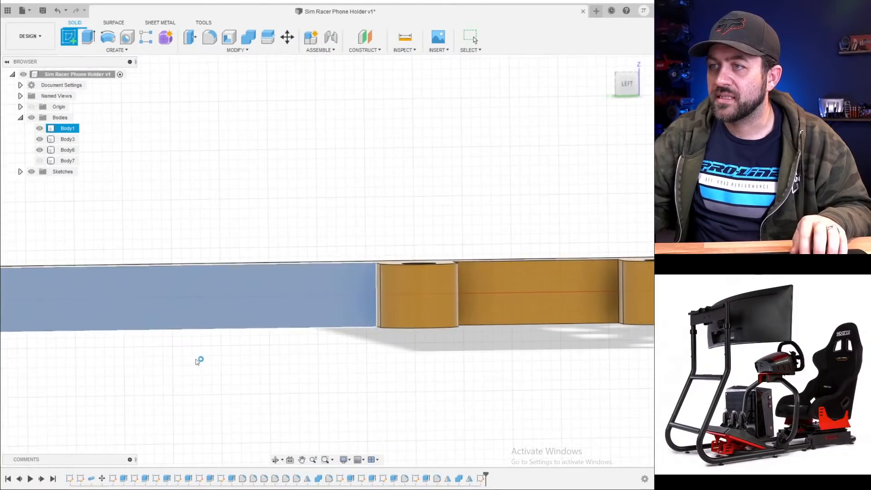
key("Escape")
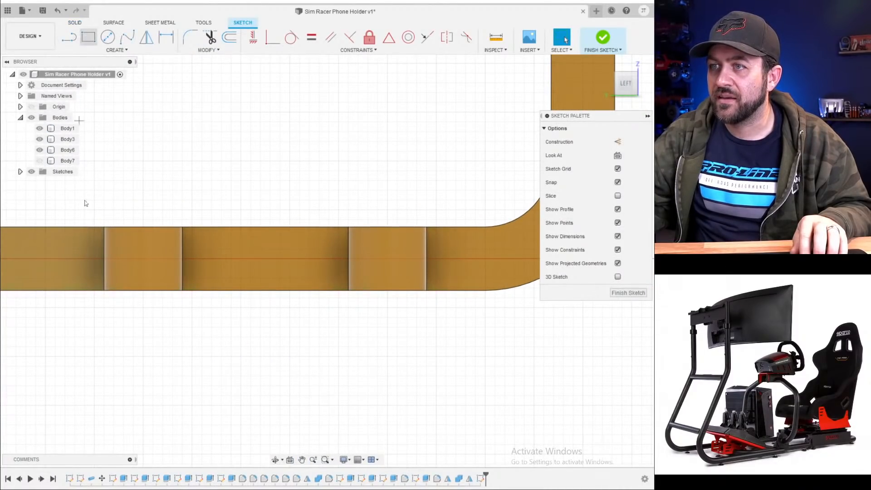
- Sketch a rectangle about 2.25 mm high along the rail's bottom edge, extending slightly past both mounting tabs
key("r")
left_click(71, 291)
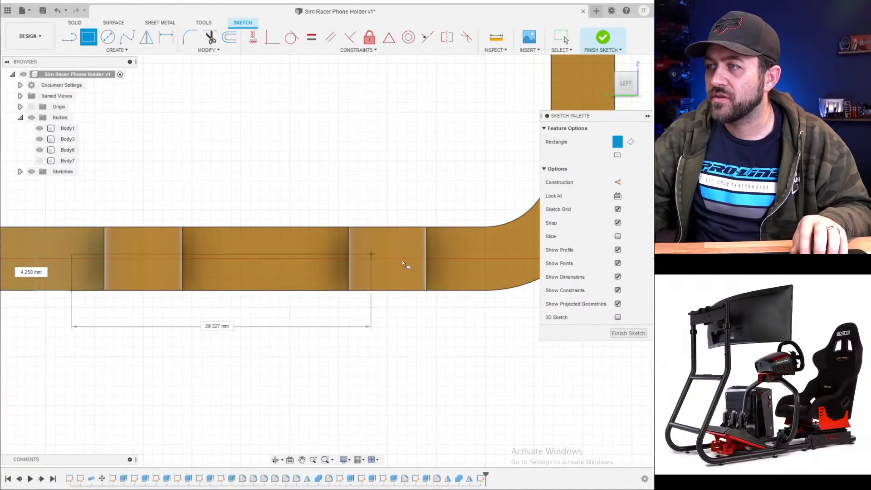
left_click(443, 267)
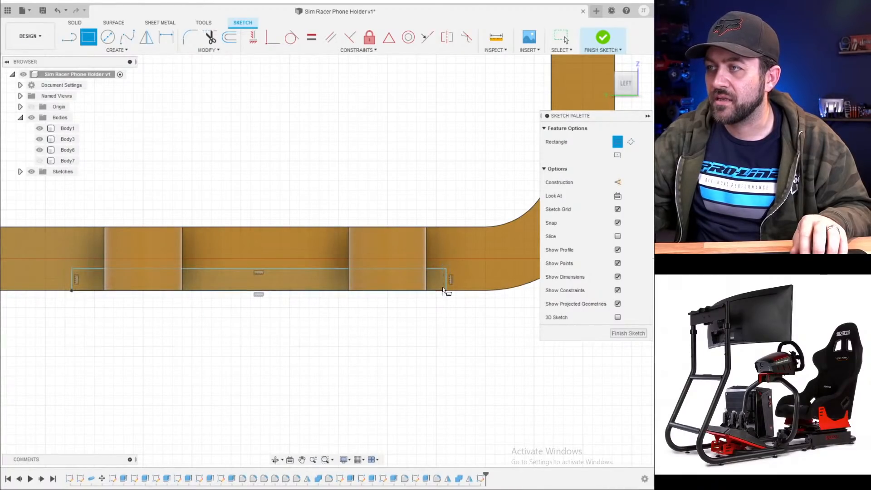
scroll(443, 286, "up", 3)
scroll(437, 282, "down", 3)
- Dimension the rectangle's height and set it to 2.5 mm
key("d")
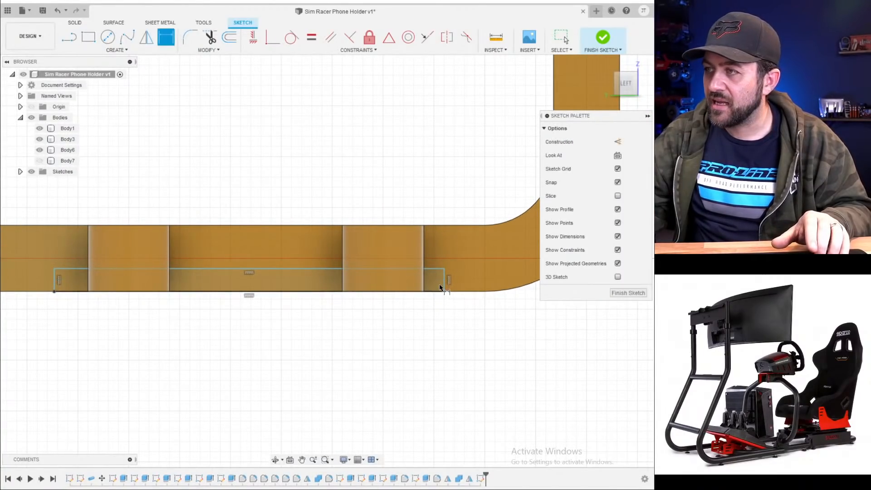
left_click(444, 279)
left_click(484, 330)
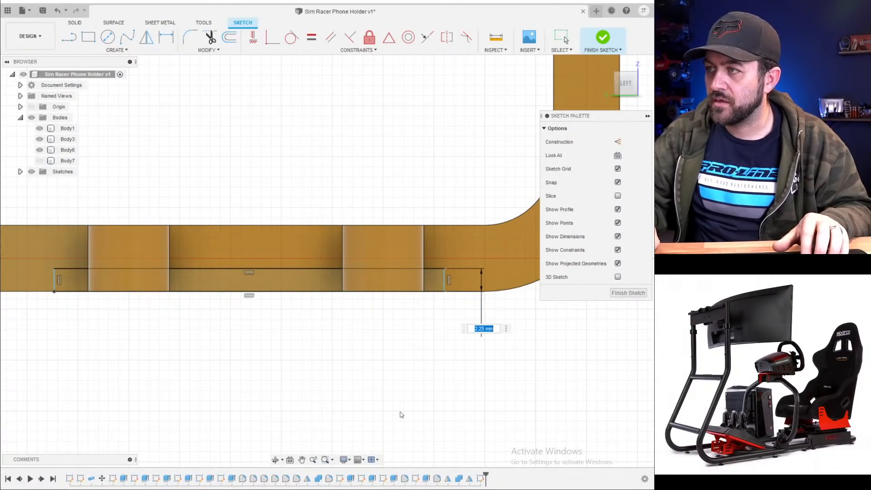
key("Return")
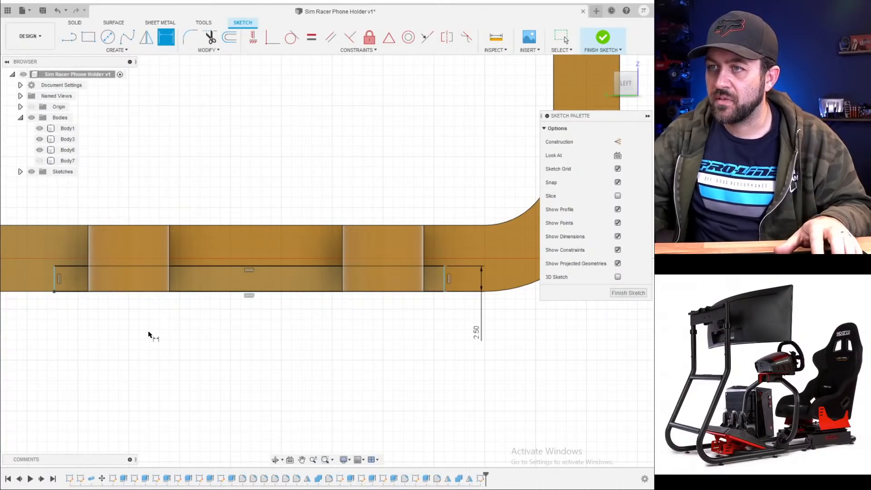
key("Escape")
- Project the mounting tabs' side edges, make the rectangle's ends coincident with the outermost ones, and finish the sketch
key("p")
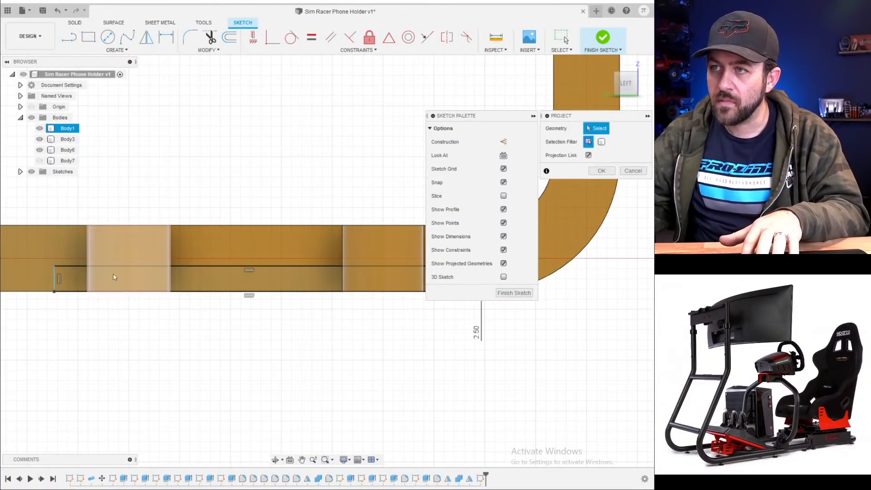
left_click(348, 244)
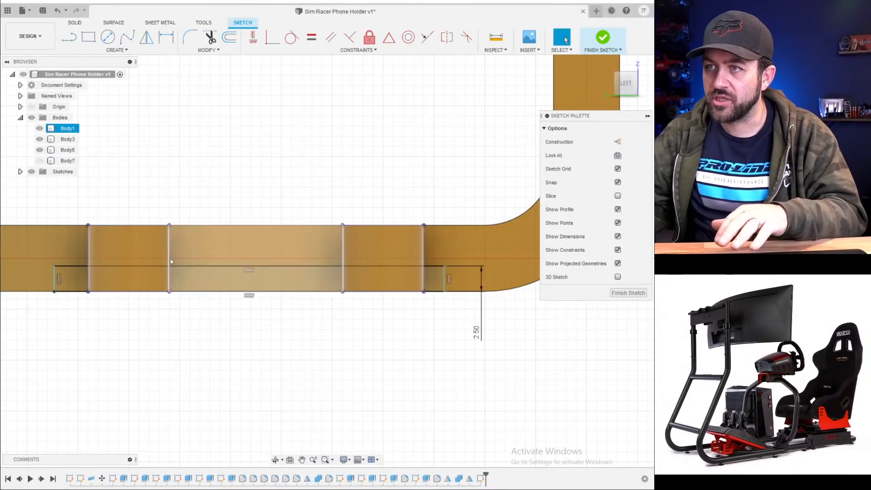
left_click(272, 38)
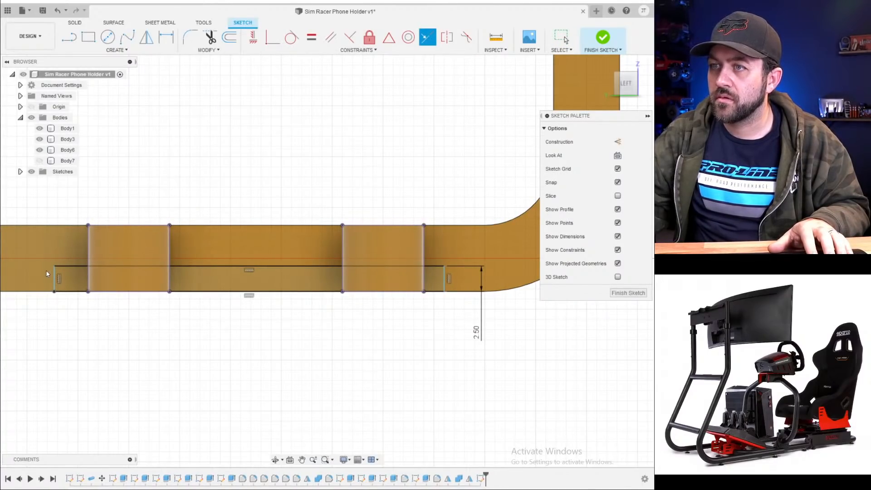
left_click(89, 245)
left_click(422, 247)
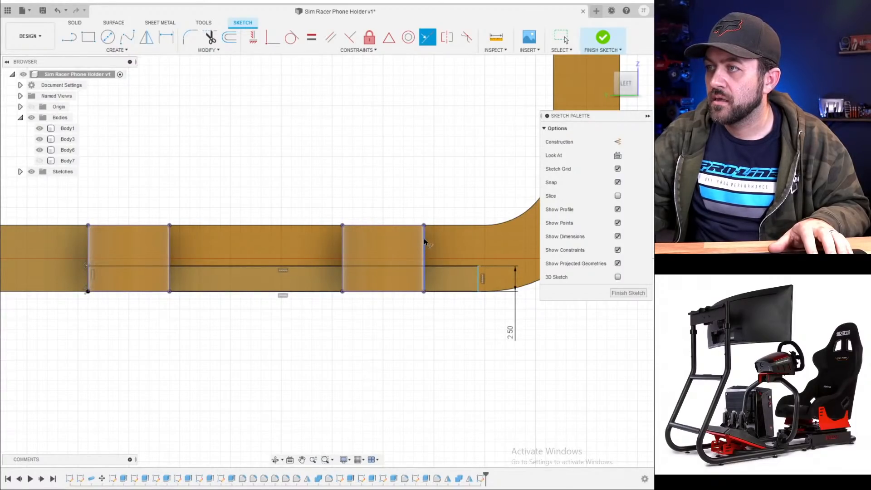
left_click(477, 278)
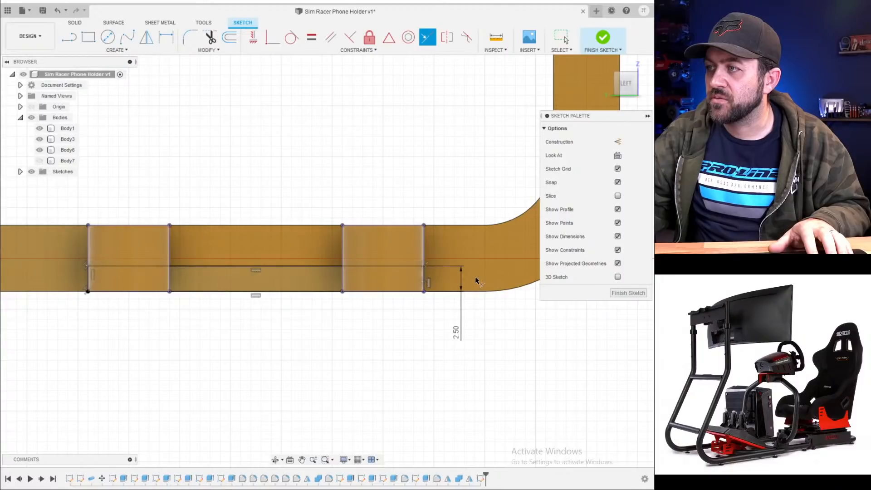
left_click(602, 37)
key("q")
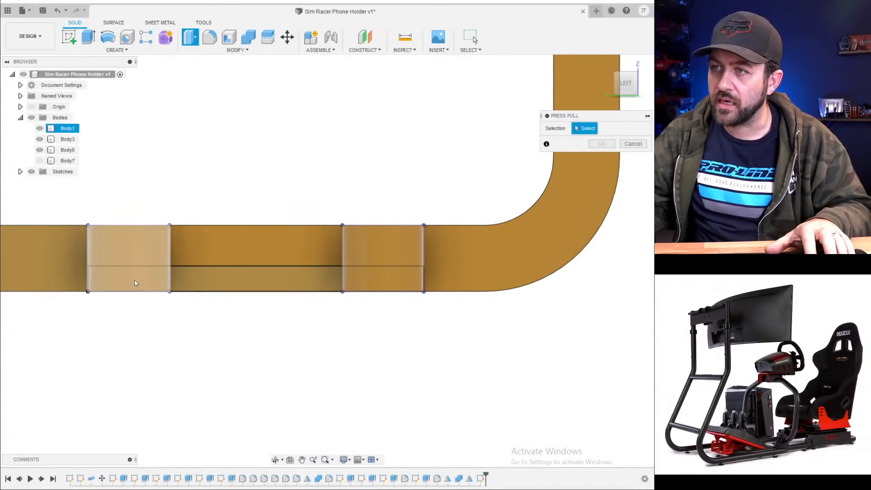
left_click(128, 272)
left_click(327, 276)
left_click(383, 274)
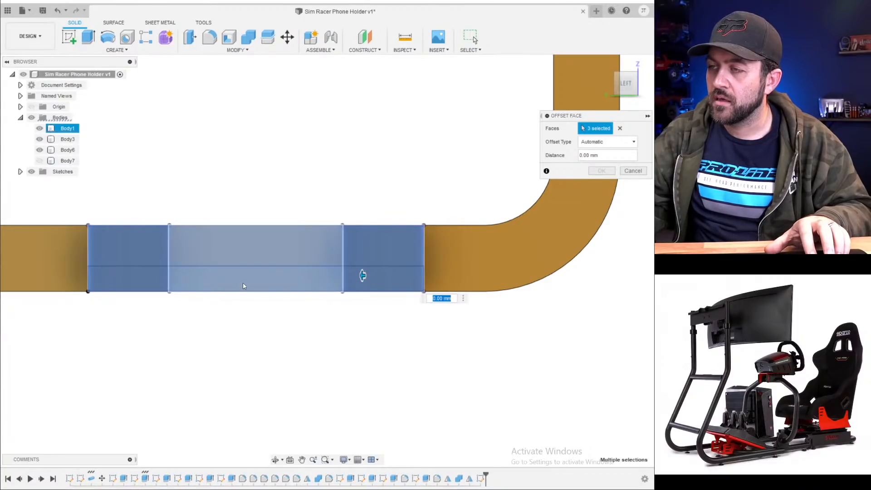
middle_click_drag(243, 286, 227, 303, "shift")
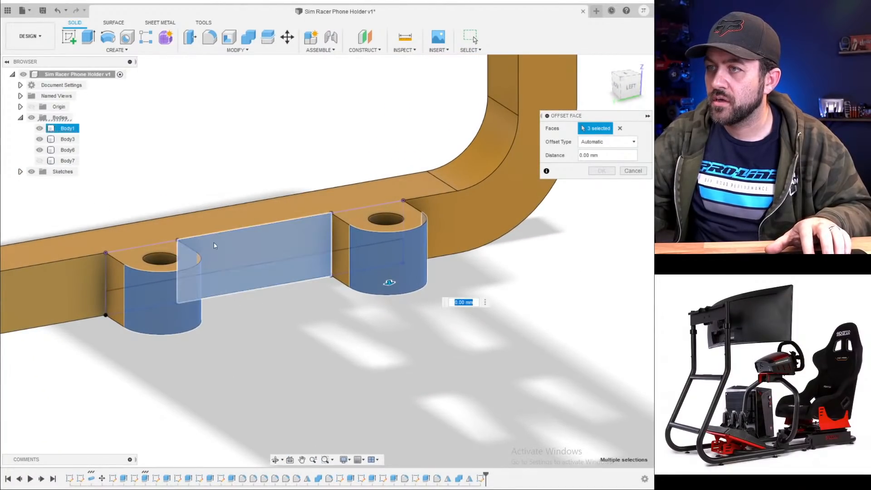
left_click(151, 282)
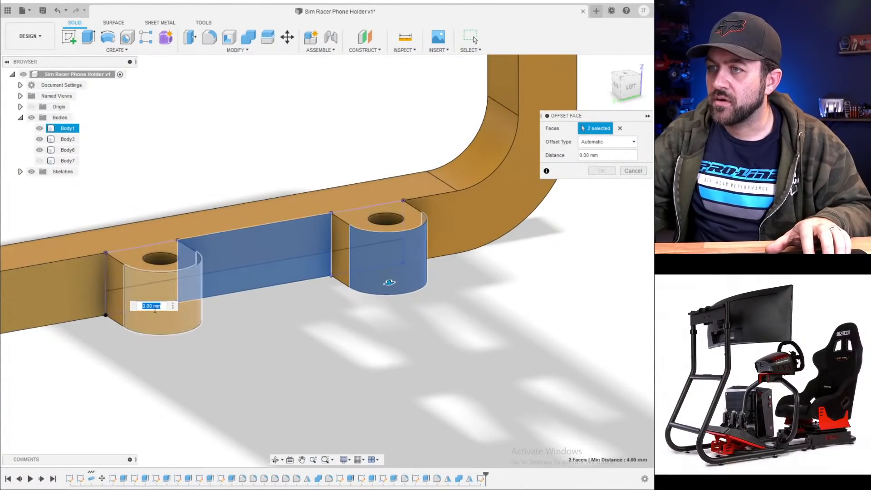
left_click(39, 129)
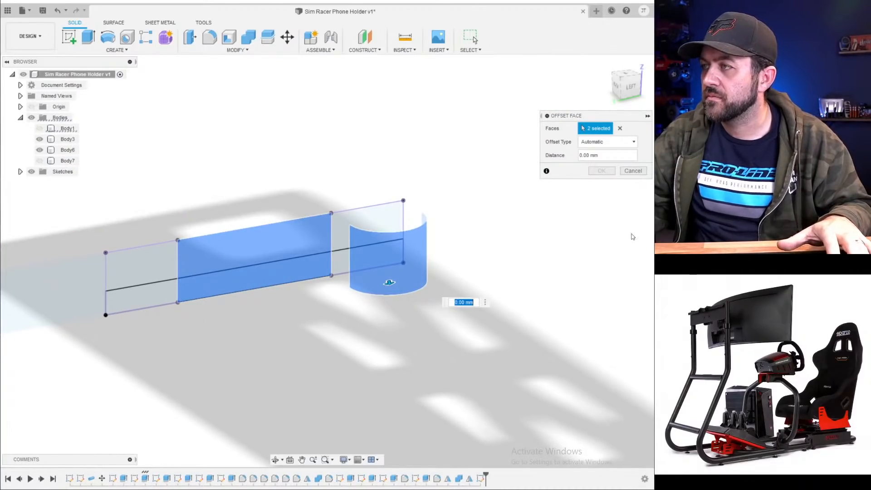
left_click(619, 127)
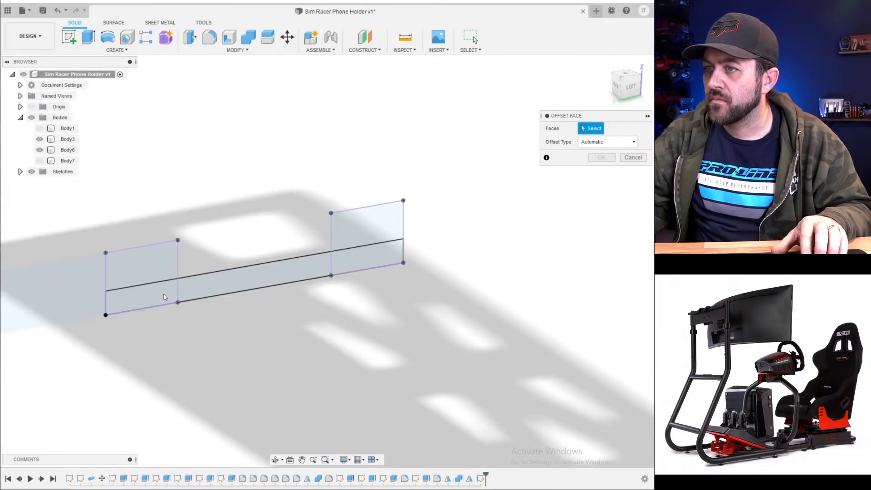
scroll(169, 296, "up", 3)
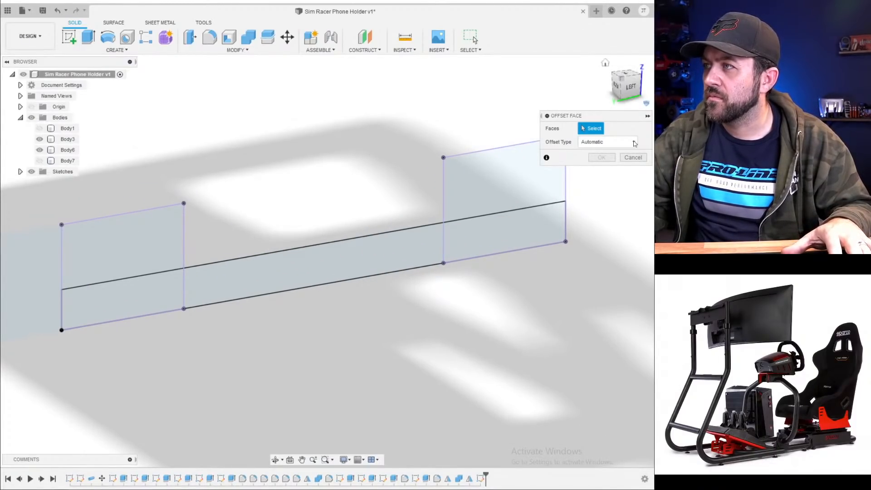
left_click(630, 157)
- Extrude the three profiles of the 2.5 mm rectangle 13 mm as a cut through the underside of both mounting tabs
key("q")
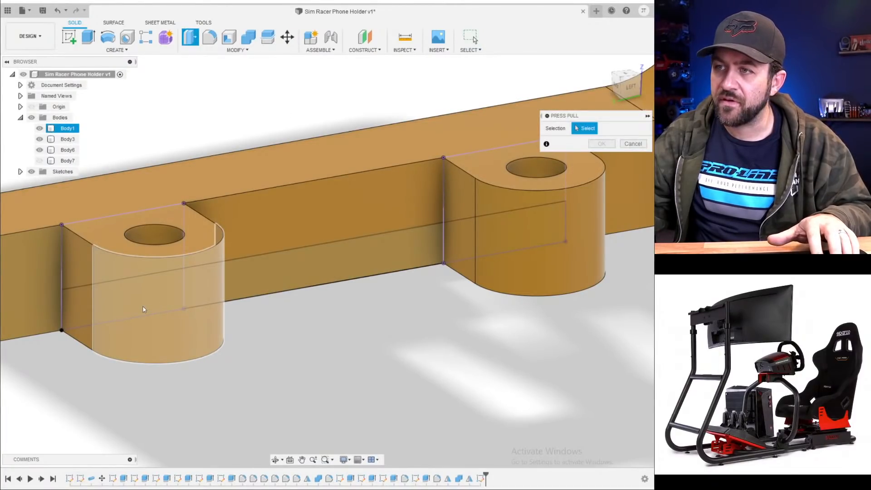
left_click(283, 278)
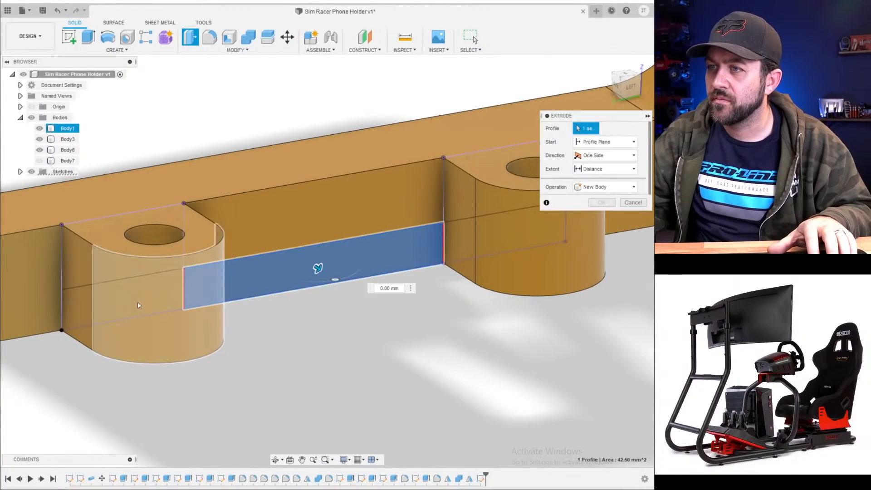
left_click(67, 308)
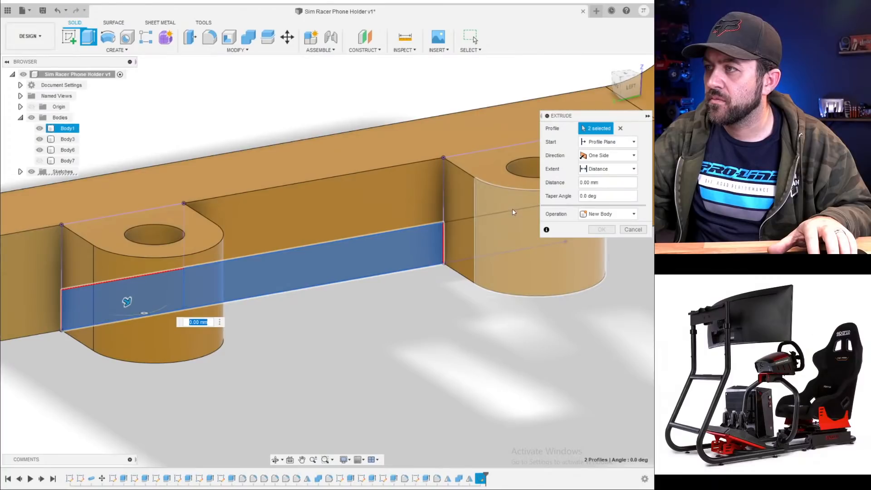
left_click(448, 238)
scroll(378, 264, "down", 3)
left_click_drag(460, 246, 524, 288)
scroll(526, 289, "down", 3)
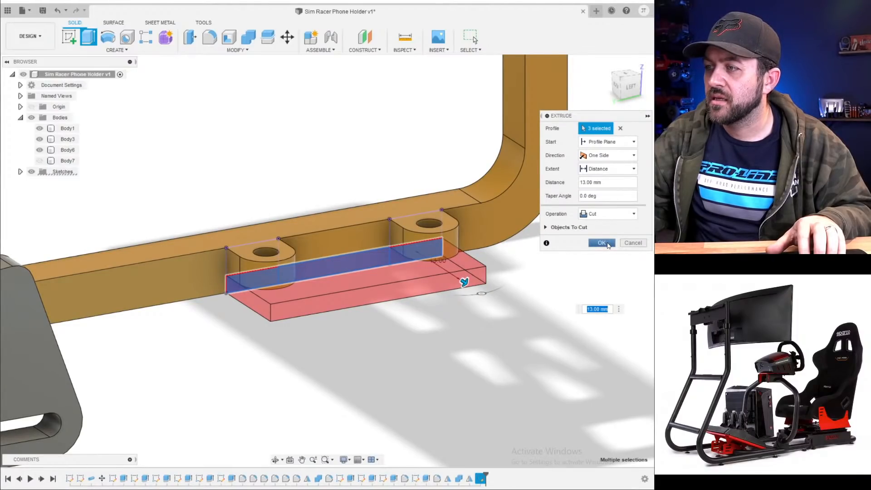
left_click(602, 243)
- Show the mirrored rail body again and bring both rails' mounting tabs into view
scroll(396, 381, "down", 5)
middle_click_drag(422, 383, 278, 244)
left_click(41, 163)
scroll(398, 367, "up", 4)
scroll(354, 336, "down", 5)
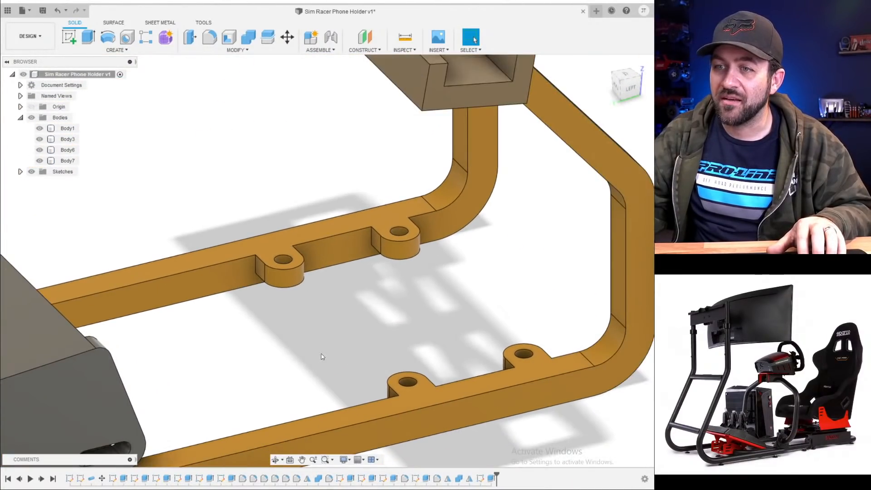
scroll(278, 345, "up", 3)
middle_click_drag(249, 340, 211, 356)
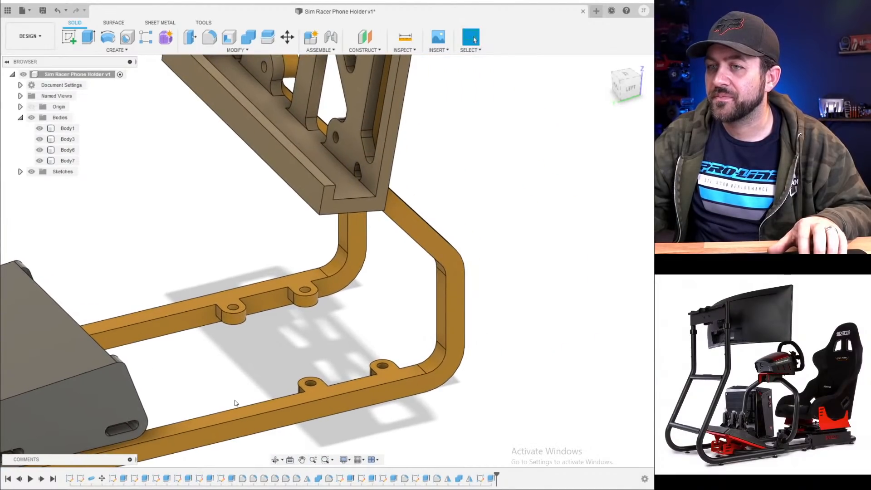
- Examine the rails, their mounting tabs and the base bracket from the back, the side and across the whole holder
middle_click_drag(235, 401, 296, 348, "shift")
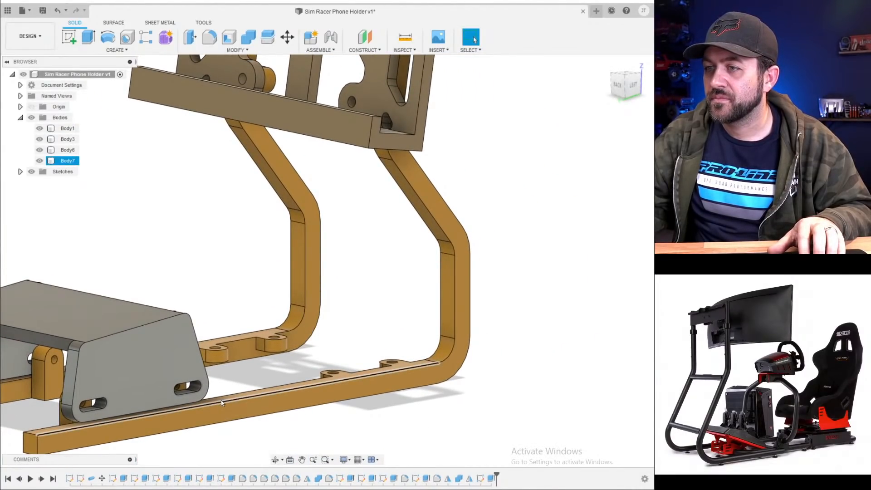
scroll(223, 408, "up", 2)
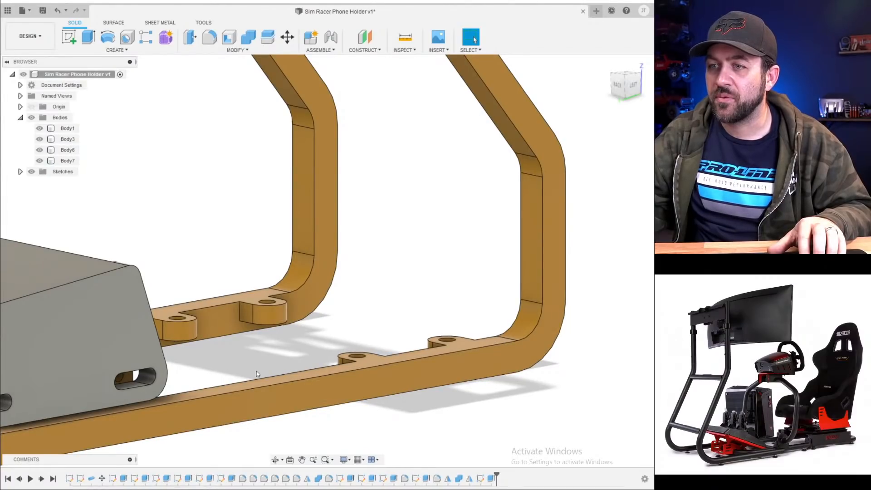
left_click(292, 268)
scroll(314, 213, "down", 2)
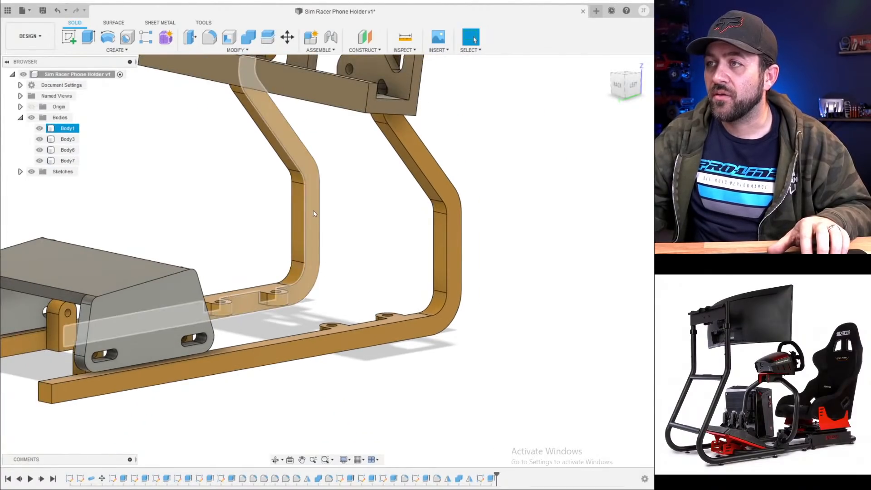
middle_click_drag(314, 252, 277, 262, "shift")
scroll(200, 329, "up", 5)
left_click(205, 327)
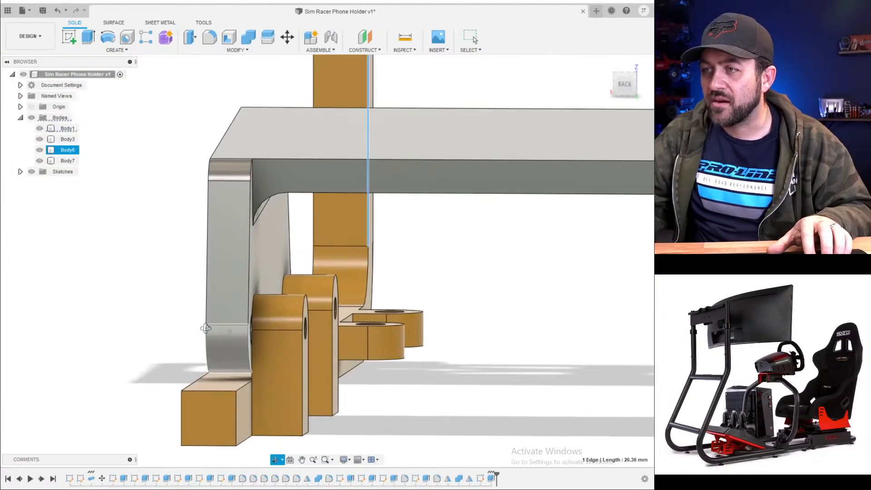
left_click(233, 311)
scroll(292, 299, "down", 3)
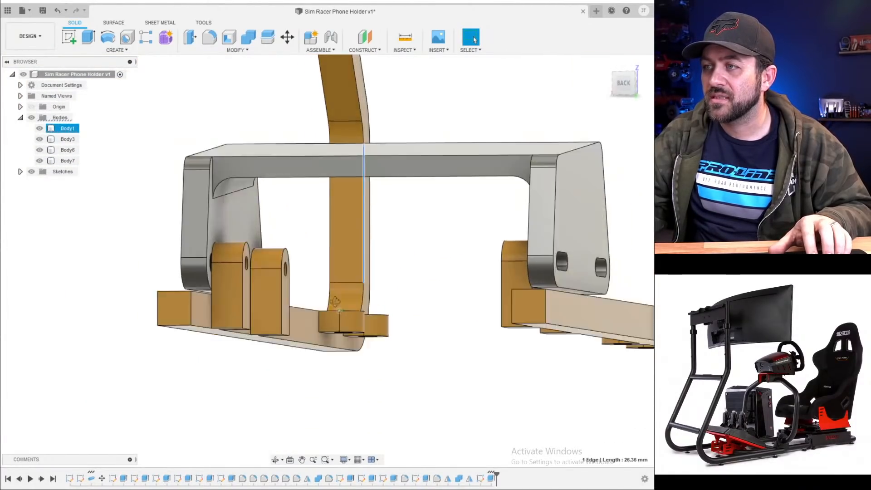
middle_click_drag(335, 301, 485, 329, "shift")
middle_click_drag(152, 292, 210, 294)
scroll(266, 311, "down", 3)
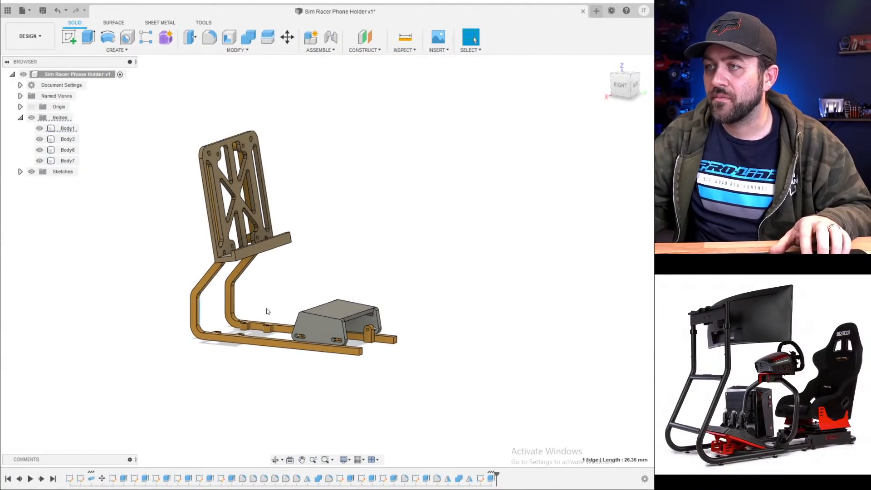
middle_click_drag(267, 311, 174, 317, "shift")
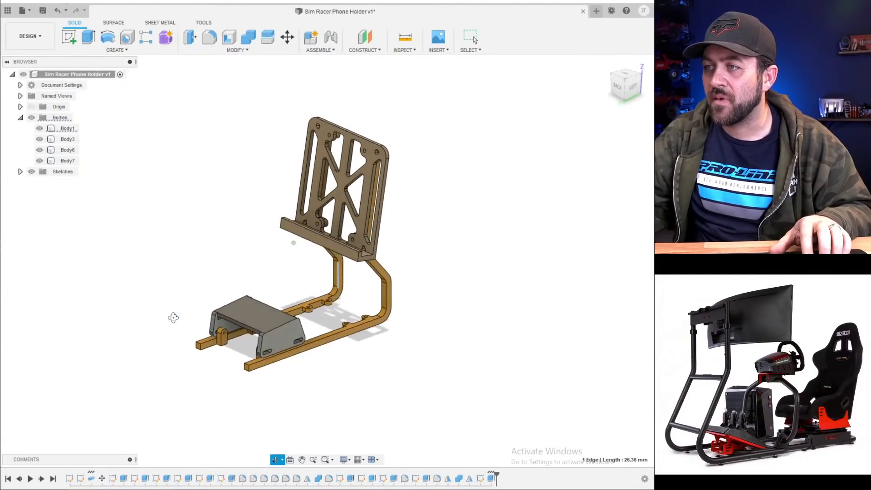
key("Escape")
scroll(312, 288, "up", 8)
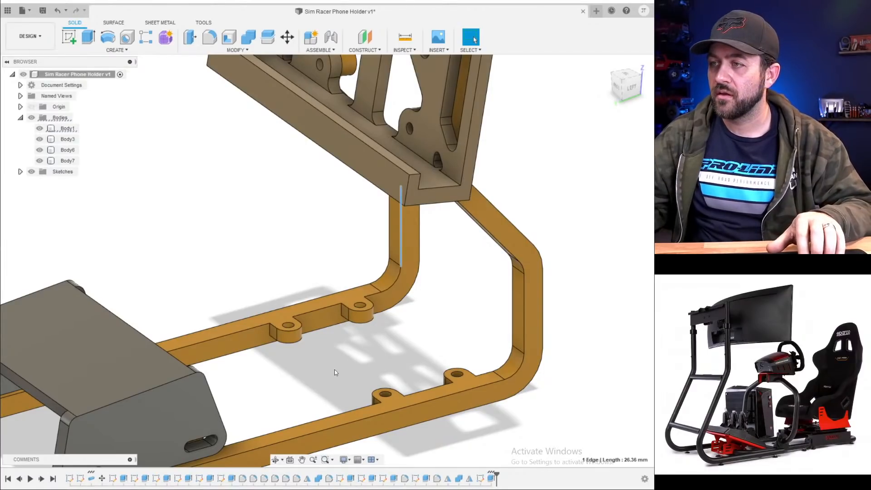
scroll(336, 338, "down", 6)
scroll(338, 325, "up", 6)
left_click(321, 350)
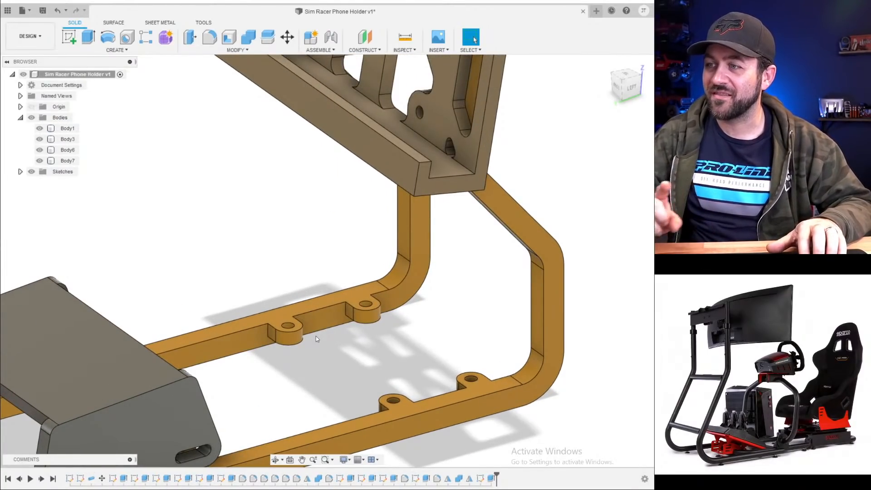
scroll(328, 331, "up", 3)
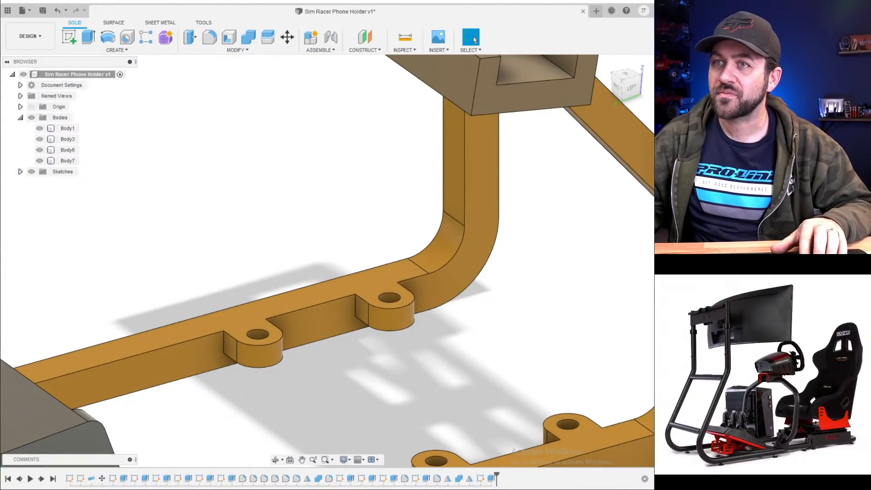
- Delete the mirrored rail body
left_click(67, 161)
scroll(509, 365, "down", 3)
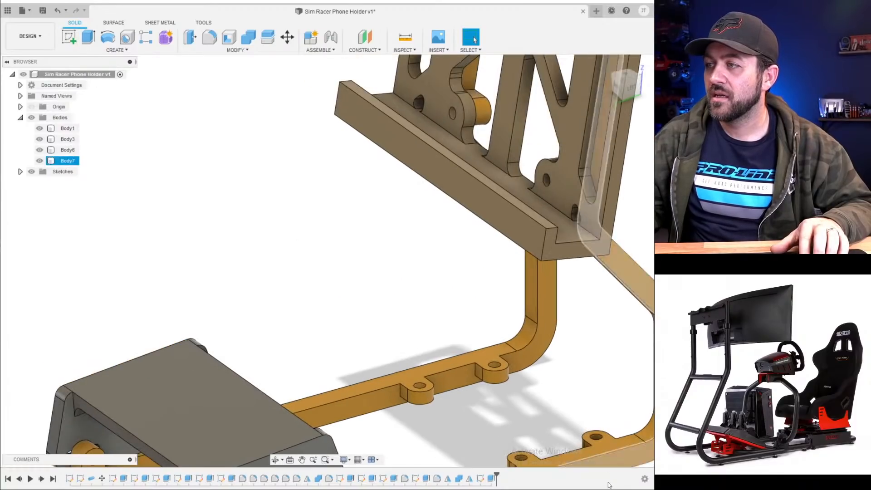
middle_click_drag(510, 364, 392, 241)
left_click(428, 301)
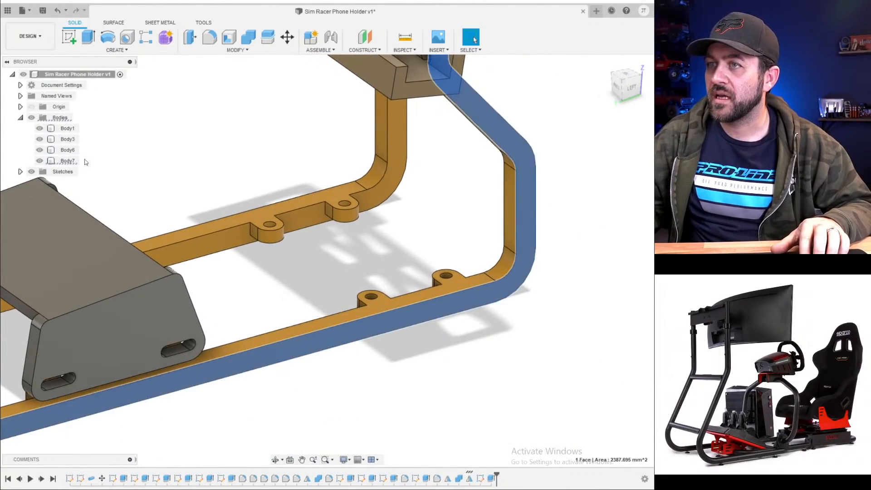
left_click(70, 162)
key("Delete")
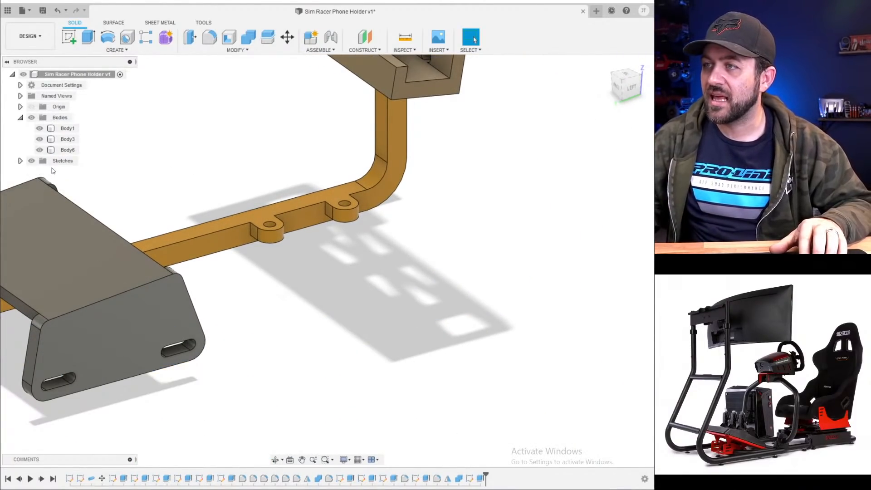
- Start a new sketch on the top face of the remaining rail at the mounting tabs
scroll(312, 330, "up", 5)
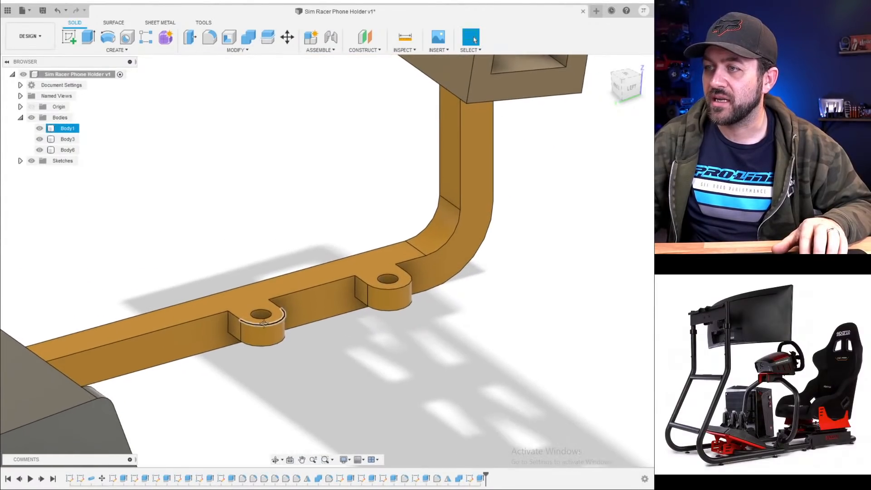
left_click(69, 36)
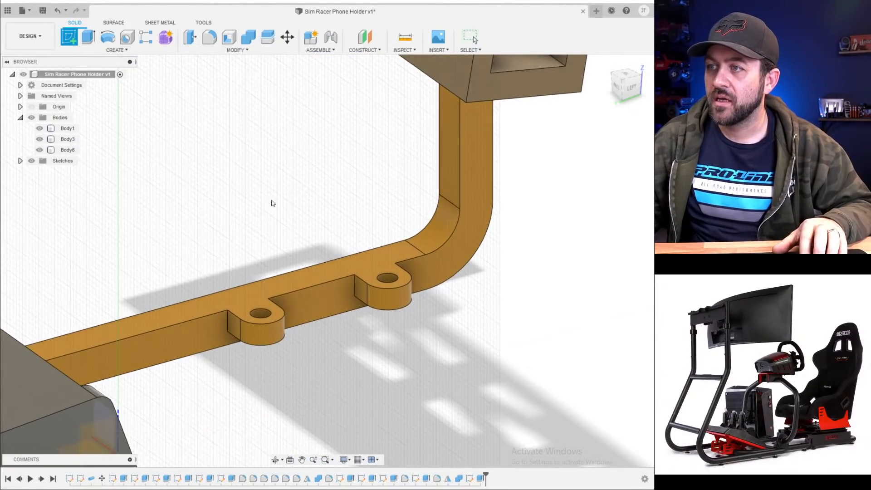
left_click(264, 303)
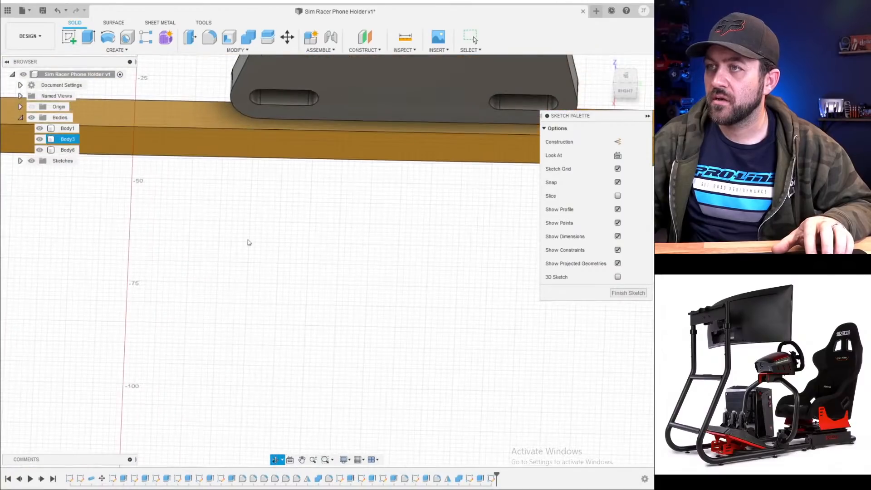
- Draw a 2.5 mm diameter circle centred in each of the two mounting tabs' screw holes
key("c")
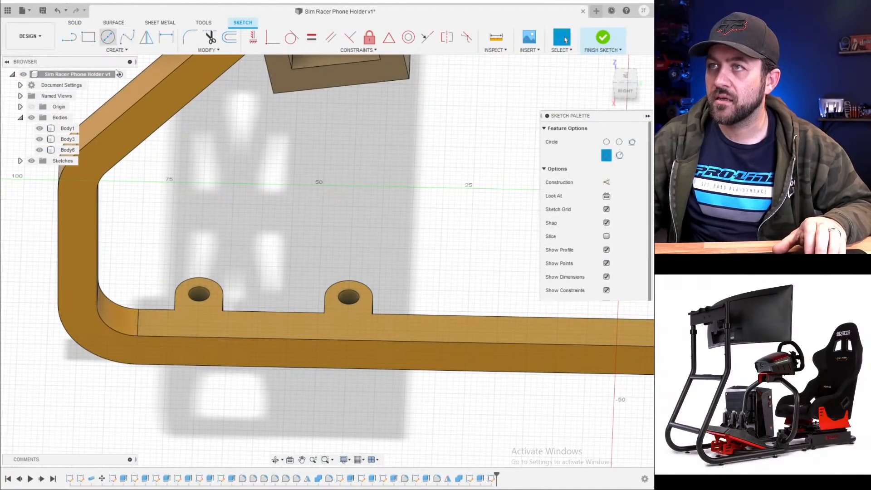
scroll(187, 293, "up", 3)
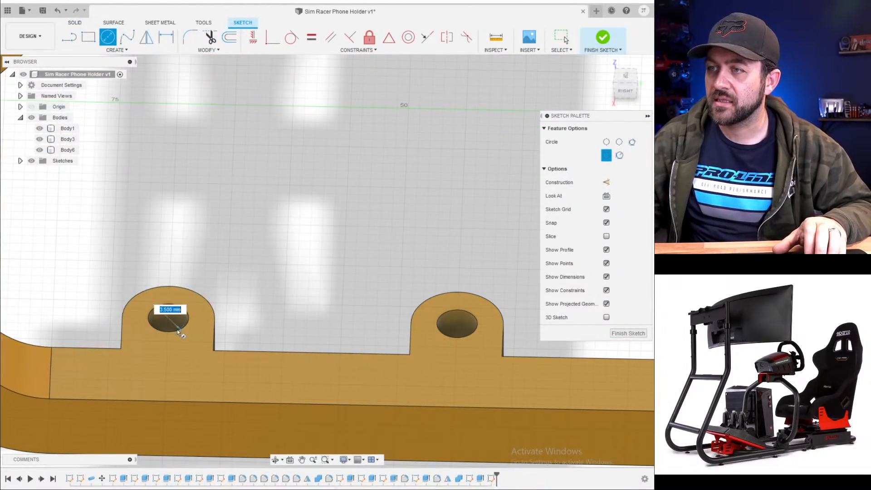
type("2")
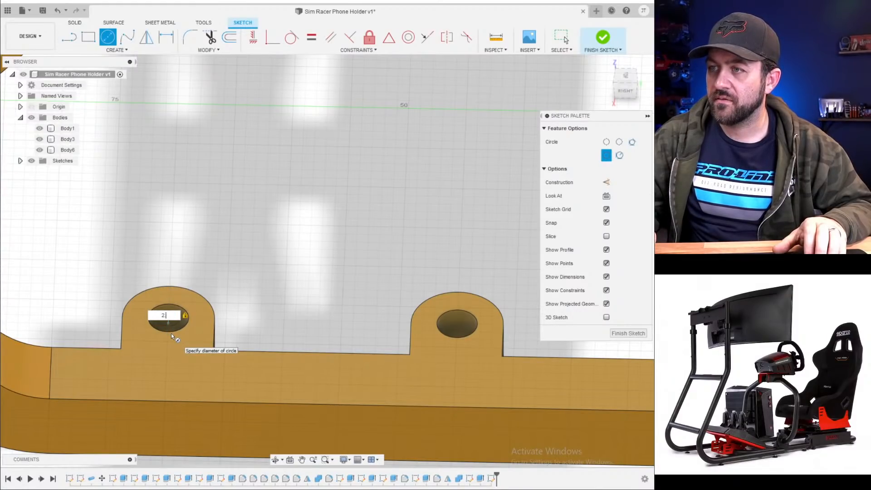
type(".")
key("Return")
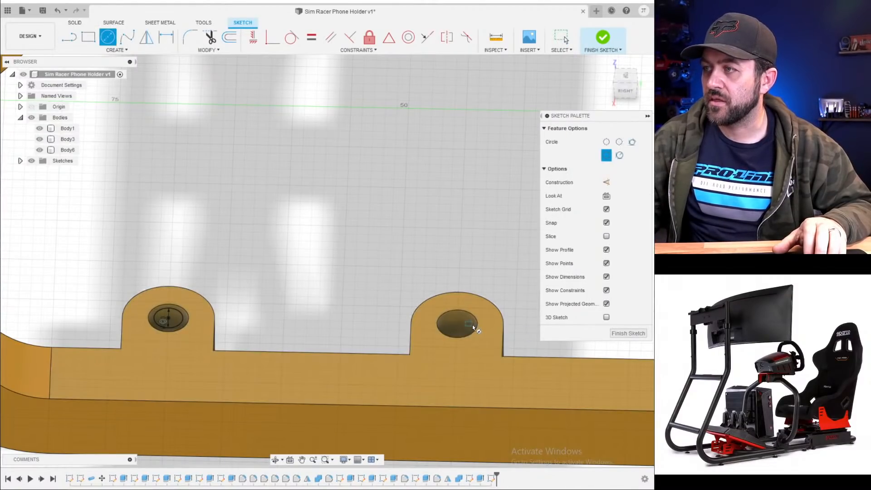
left_click(457, 323)
type("2.5")
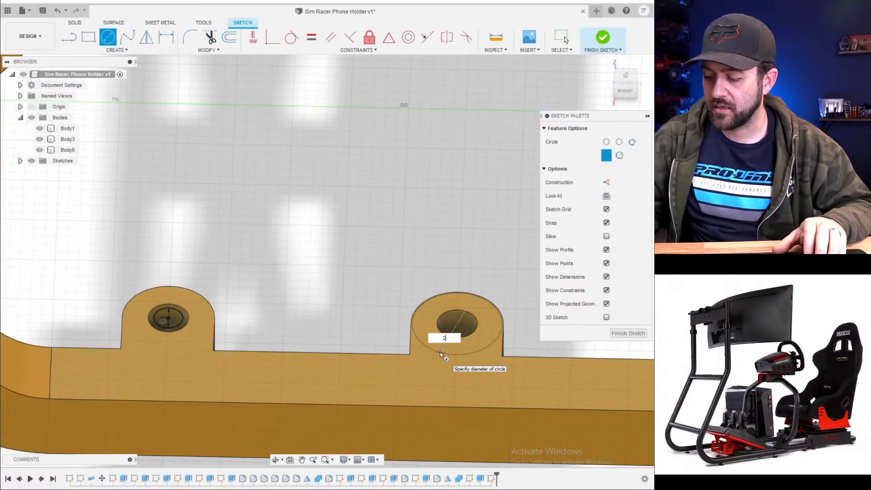
key("Return")
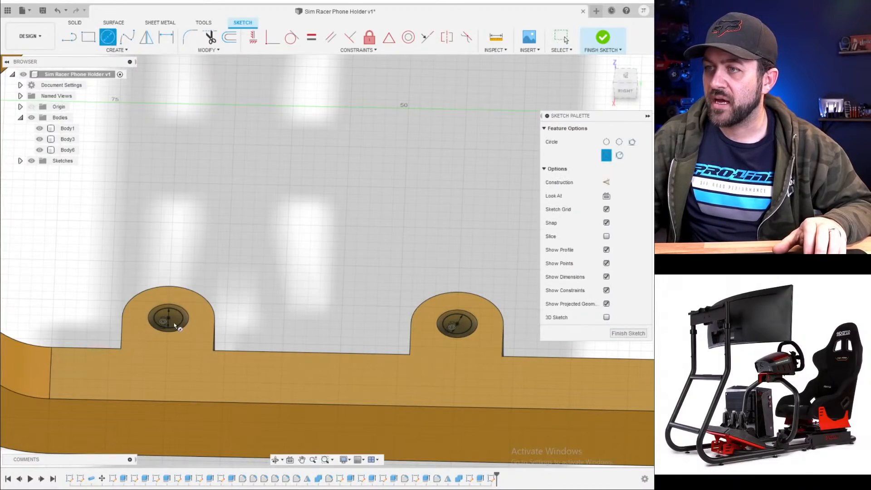
- Sketch a rectangle from the rail inward across both mounting tabs, and move its end edge outward past the outermost tab
left_click(88, 36)
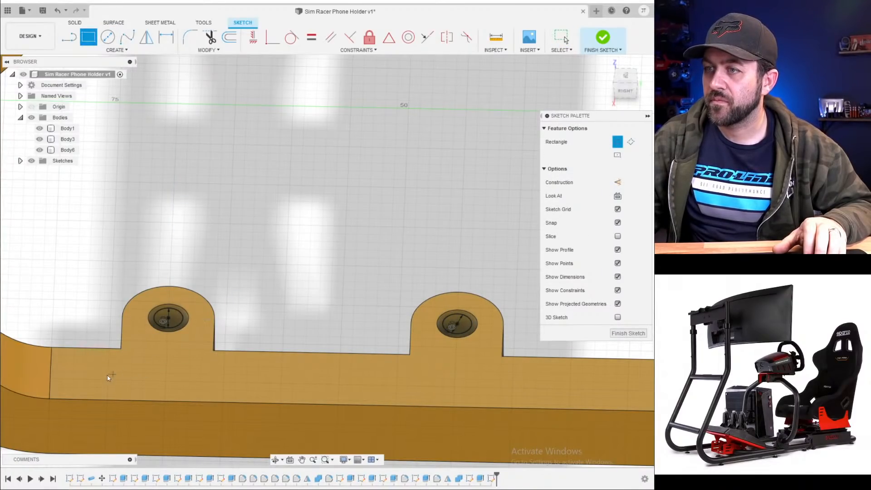
scroll(118, 372, "down", 5)
left_click(122, 370)
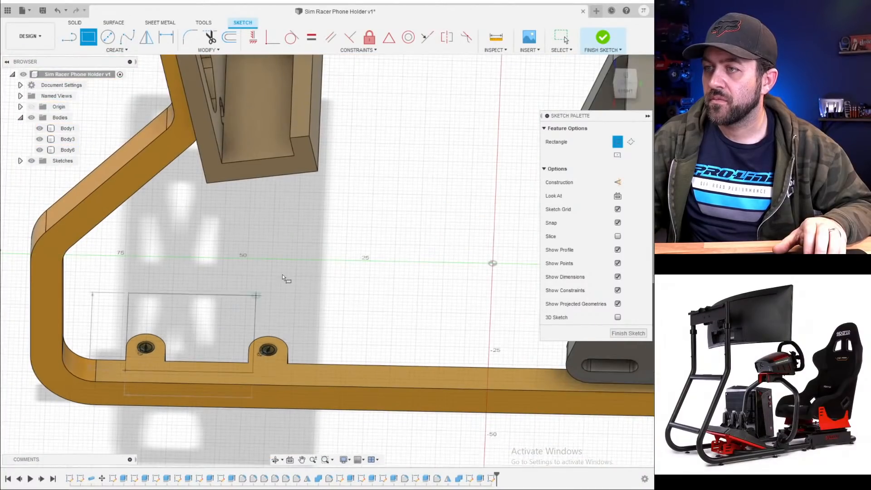
left_click(328, 223)
key("Escape")
scroll(151, 344, "up", 5)
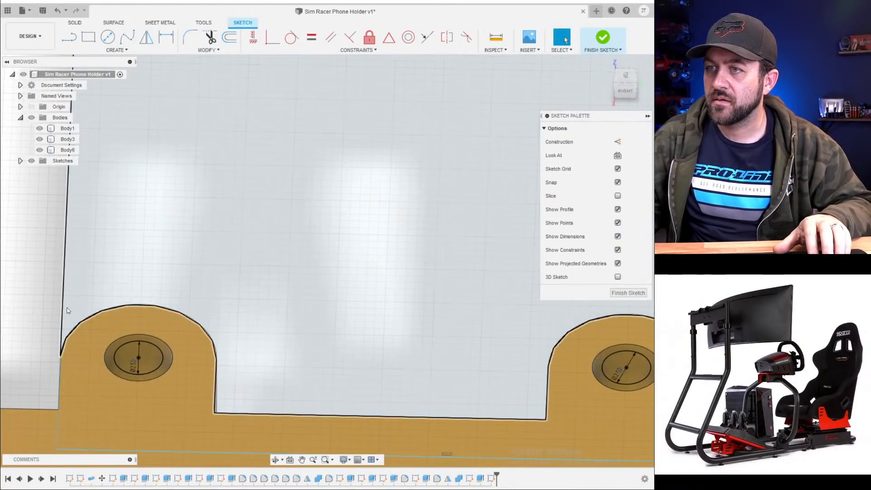
left_click_drag(62, 307, 36, 305)
left_click(61, 303)
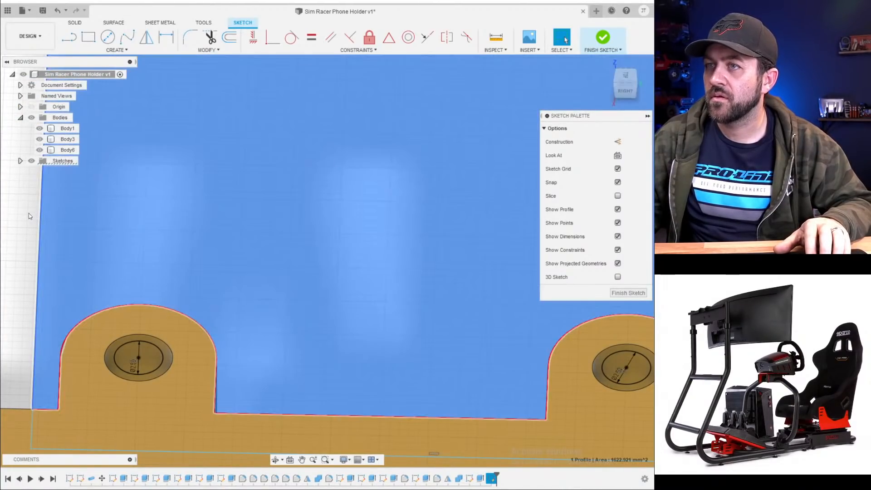
- Make the rectangle's end edge collinear with the straight outer side of the outermost mounting tab
left_click(28, 216)
left_click(426, 38)
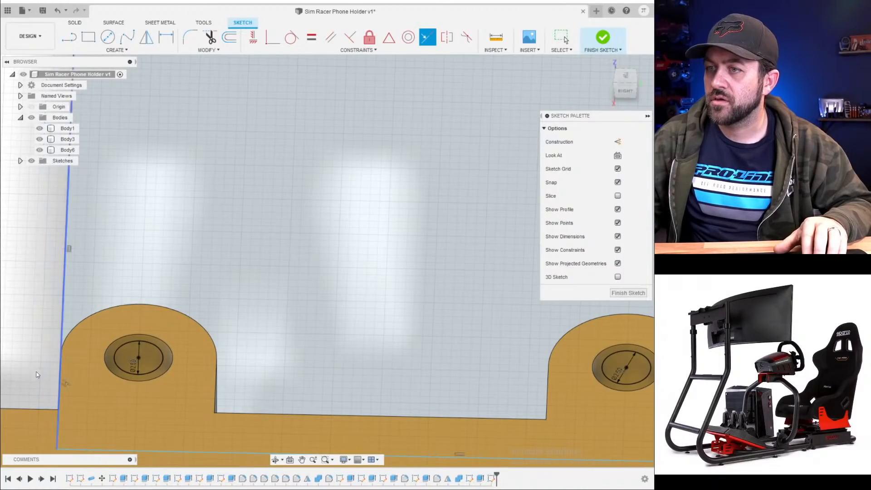
scroll(66, 381, "down", 5)
middle_click_drag(201, 367, 203, 284, "shift")
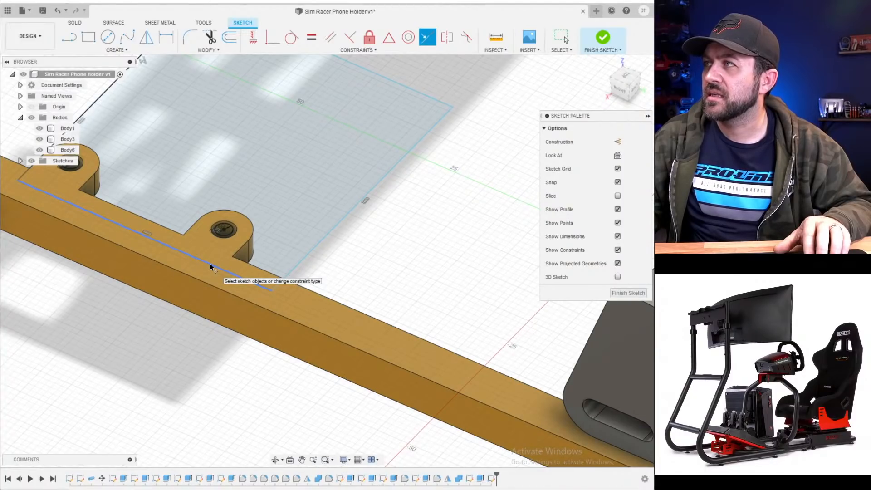
- Dimension the rectangle's long edge on the rail to 3 mm from the rail's outer edge
scroll(211, 272, "up", 3)
key("d")
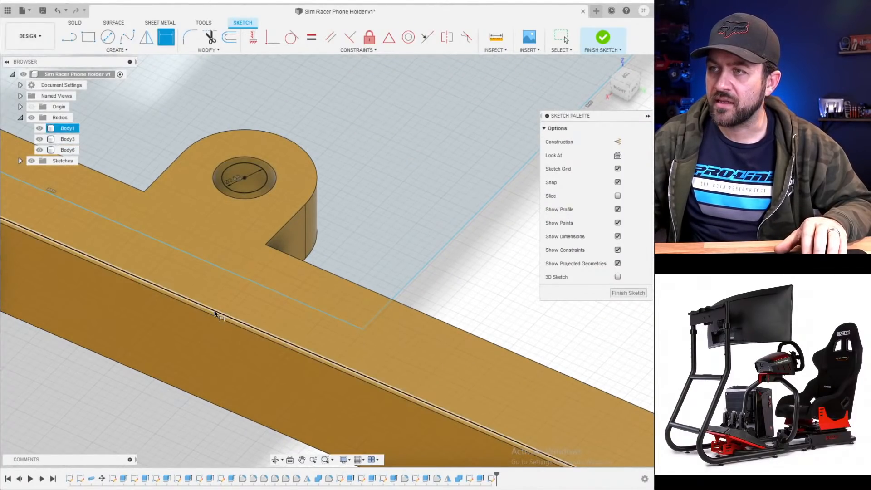
left_click(213, 313)
left_click(240, 279)
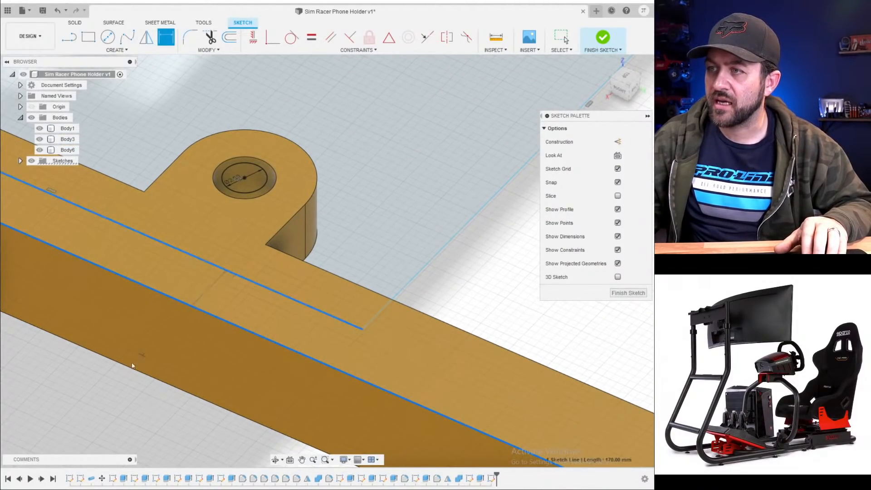
left_click(92, 386)
key("Escape")
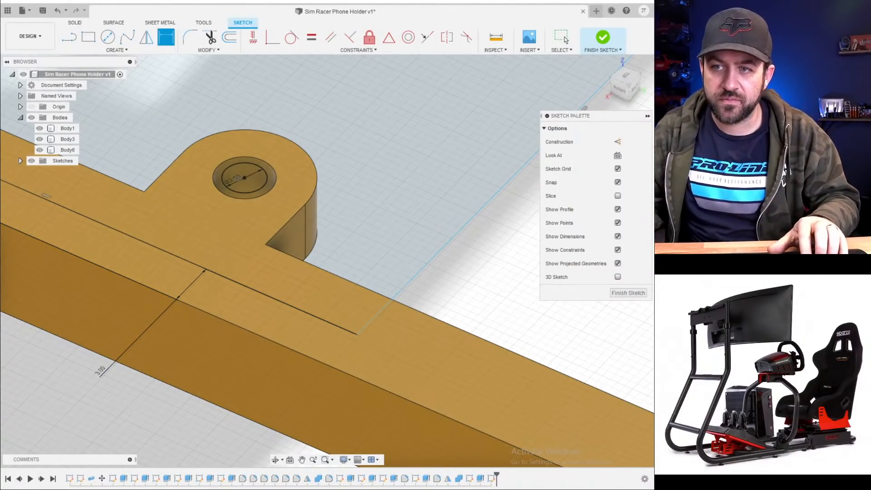
- Set the rectangle's length along the rail to 40 mm
scroll(276, 247, "down", 3)
scroll(307, 213, "down", 4)
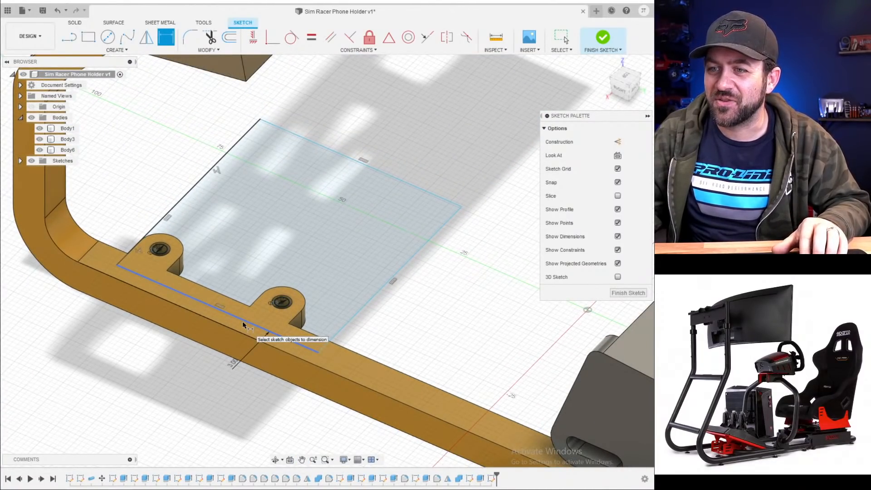
left_click(244, 325)
left_click(254, 375)
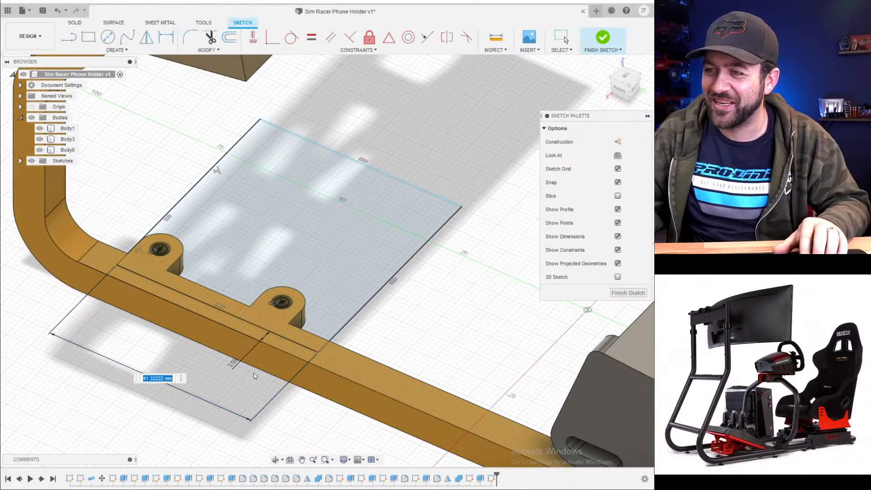
type("40")
key("Return")
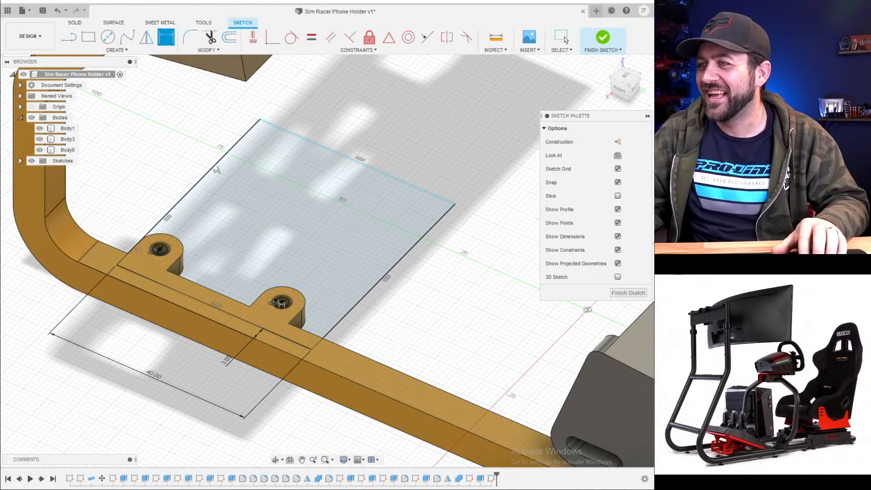
- Draw a construction line from the sketch origin to the rectangle's nearest free corner and constrain it with Horizontal/Vertical
scroll(210, 275, "down", 3)
scroll(180, 268, "up", 2)
scroll(198, 266, "down", 4)
mouse_move(305, 223)
middle_mouse_down()
mouse_move(209, 265)
mouse_move(235, 217)
middle_mouse_up()
middle_click_drag(285, 184, 276, 219)
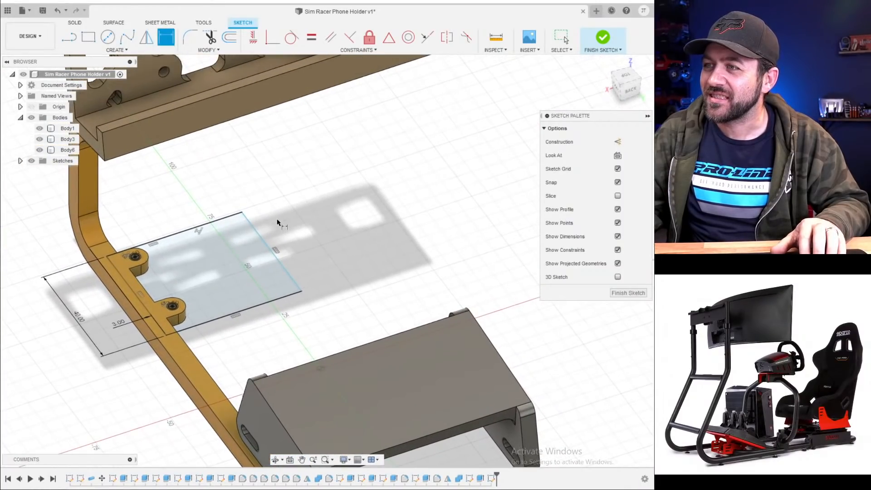
scroll(276, 219, "up", 2)
key("Escape")
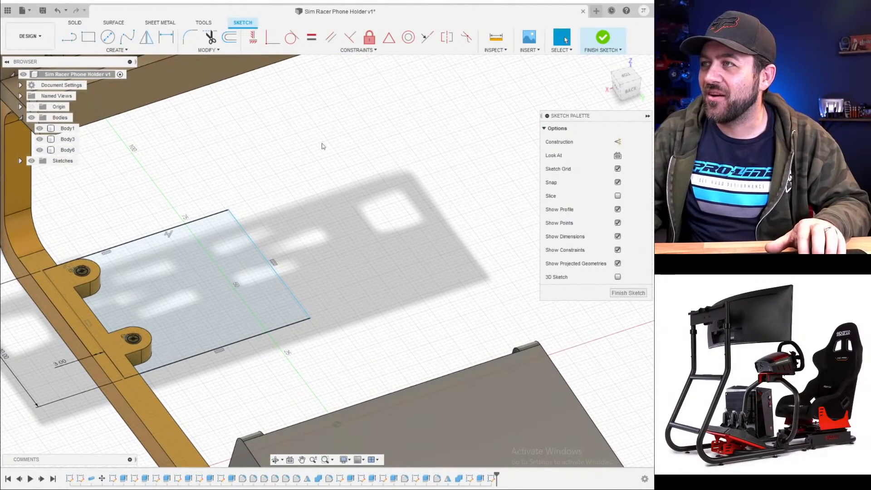
scroll(260, 214, "down", 3)
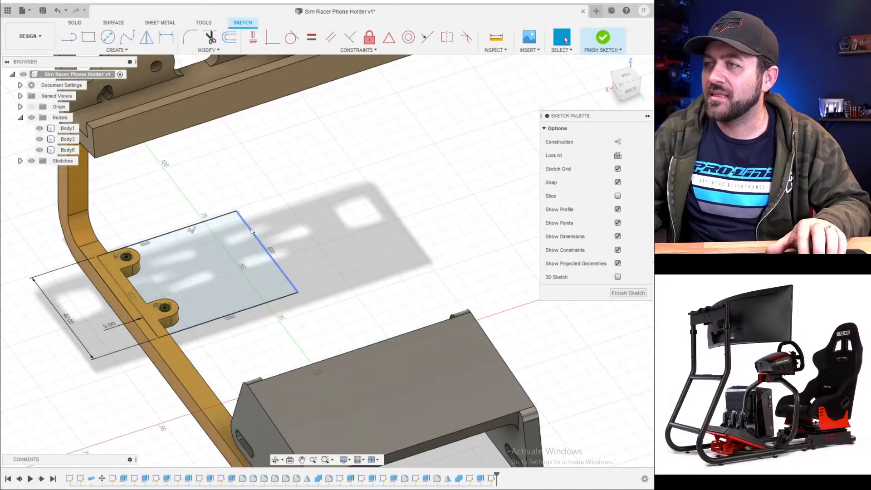
left_click(252, 229)
middle_click_drag(295, 235, 273, 220, "shift")
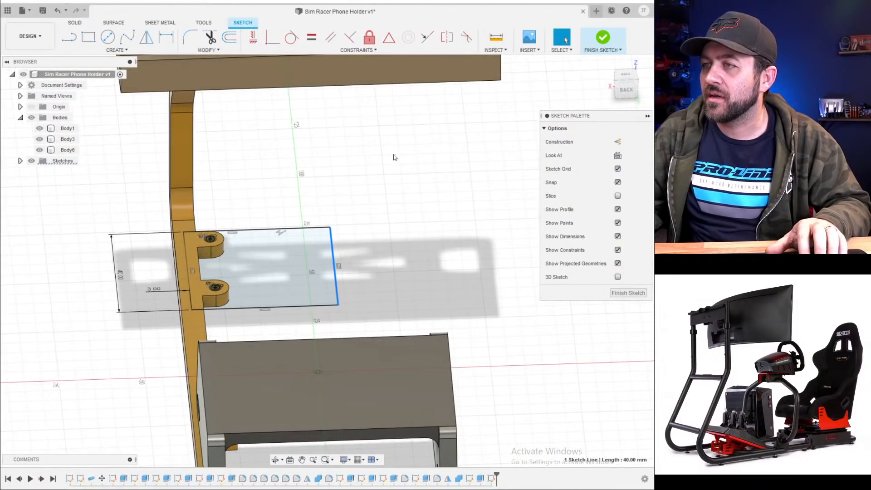
middle_click_drag(369, 177, 347, 271, "shift")
scroll(348, 271, "up", 3)
key("l")
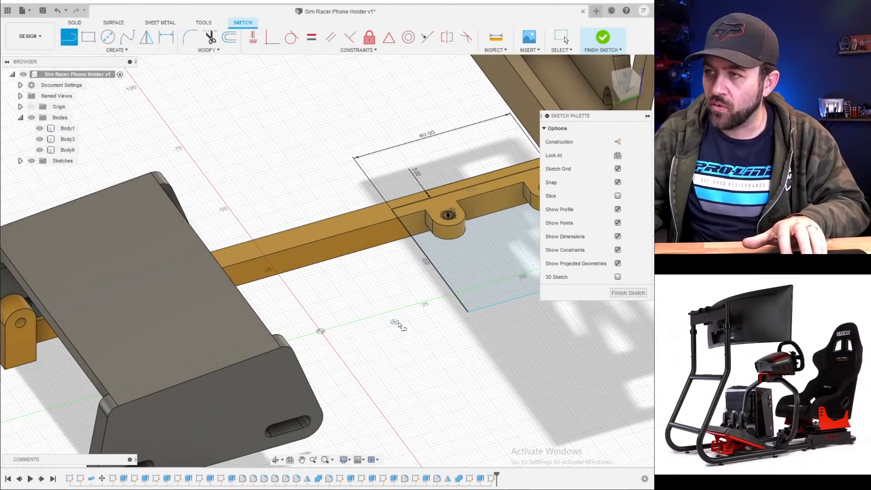
left_click(467, 311)
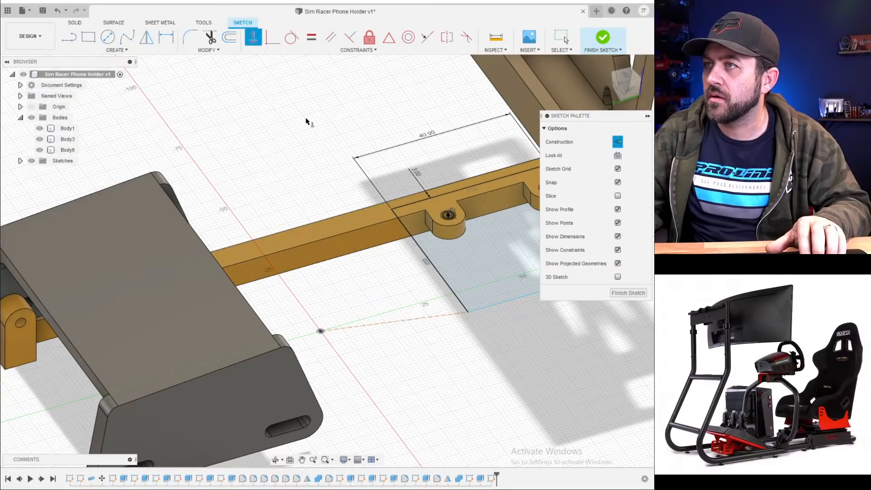
- Begin an upward extrusion of the rectangle's two areas, over the rail with its tabs and the open space beside them, at 5 mm
scroll(409, 321, "down", 3)
mouse_move(453, 308)
middle_mouse_down()
mouse_move(374, 303)
mouse_move(382, 291)
middle_mouse_up()
scroll(372, 280, "up", 4)
scroll(382, 291, "up", 4)
key("q")
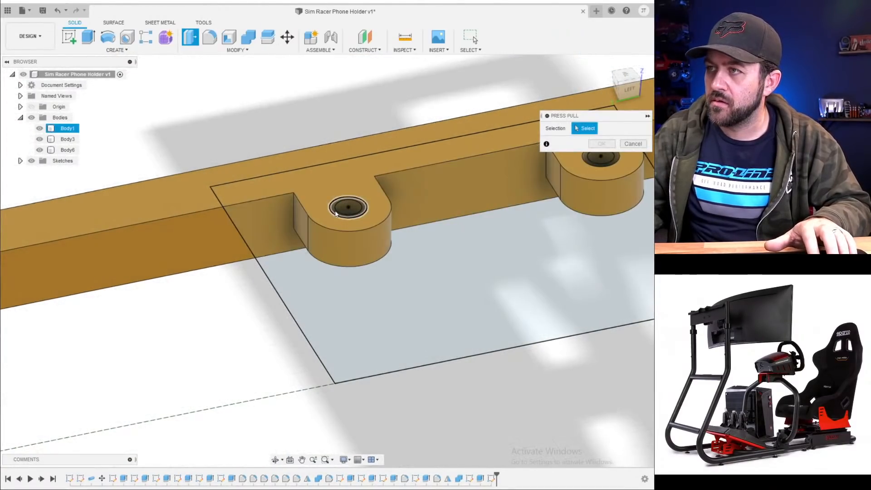
left_click(339, 222)
left_click(334, 271)
scroll(334, 271, "down", 4)
middle_click_drag(410, 283, 324, 317)
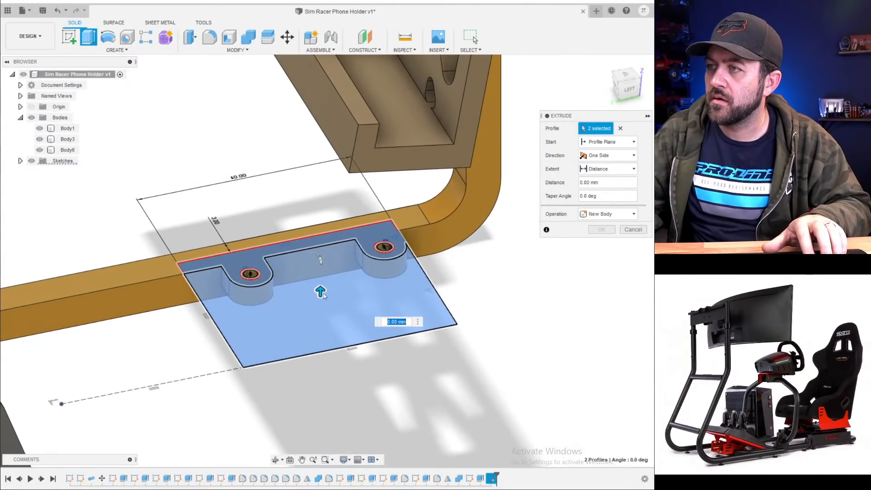
left_click_drag(318, 288, 317, 264)
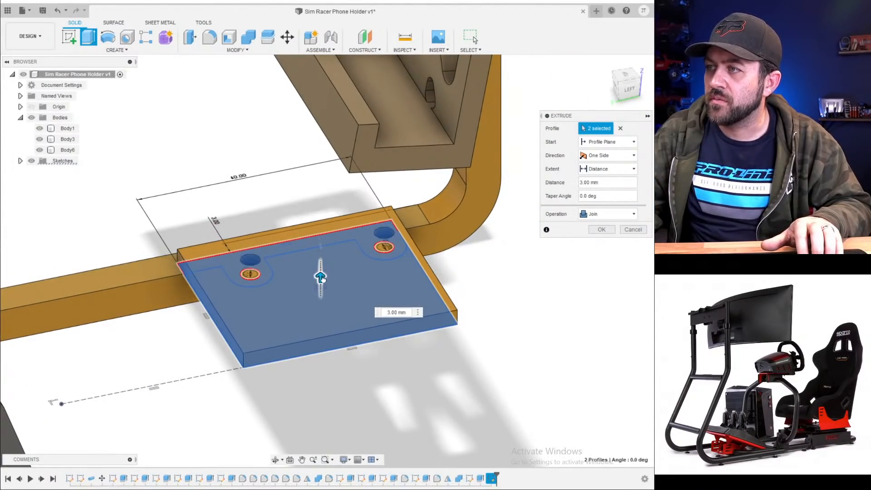
- Add the narrow rings around both 2.5 mm circles to the extrusion profiles, leaving the inner circles out
scroll(247, 282, "up", 5)
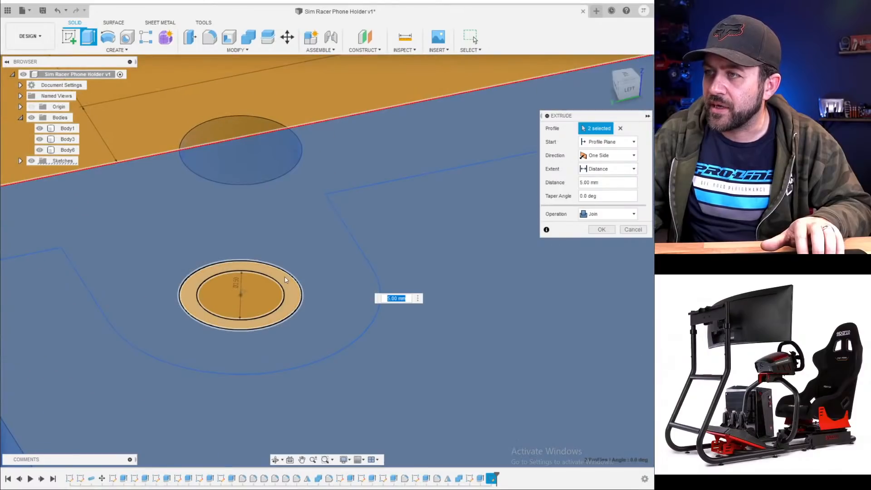
left_click(288, 284)
middle_click_drag(424, 285, 136, 304)
scroll(408, 222, "up", 4)
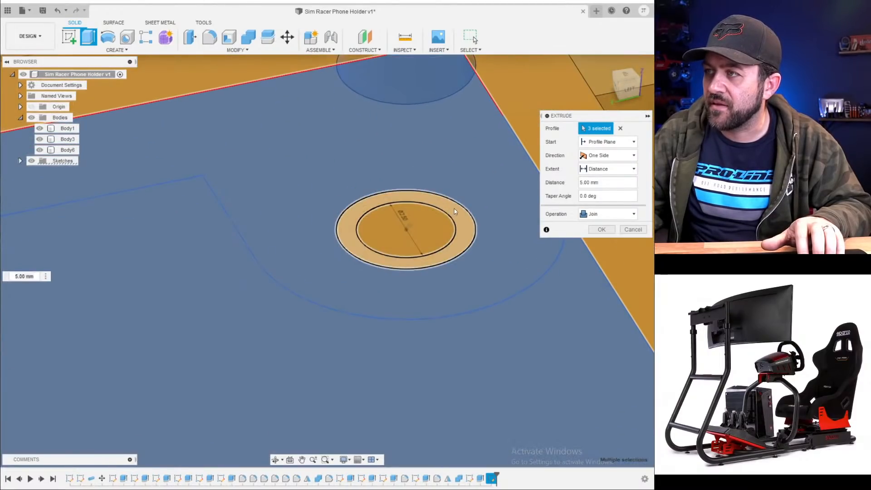
left_click(447, 229)
scroll(446, 229, "down", 5)
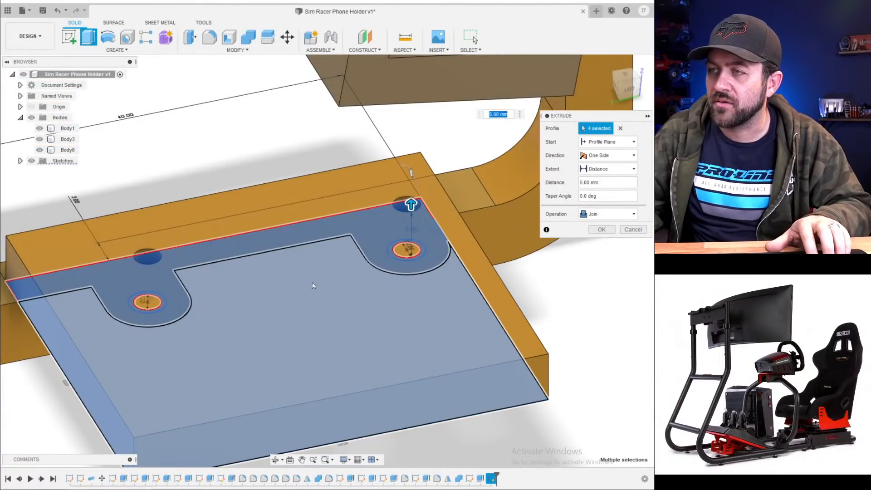
- Set the extrusion distance to 13 mm and create the connecting block as a new body
scroll(312, 283, "down", 3)
left_click_drag(379, 229, 379, 199)
left_click(603, 214)
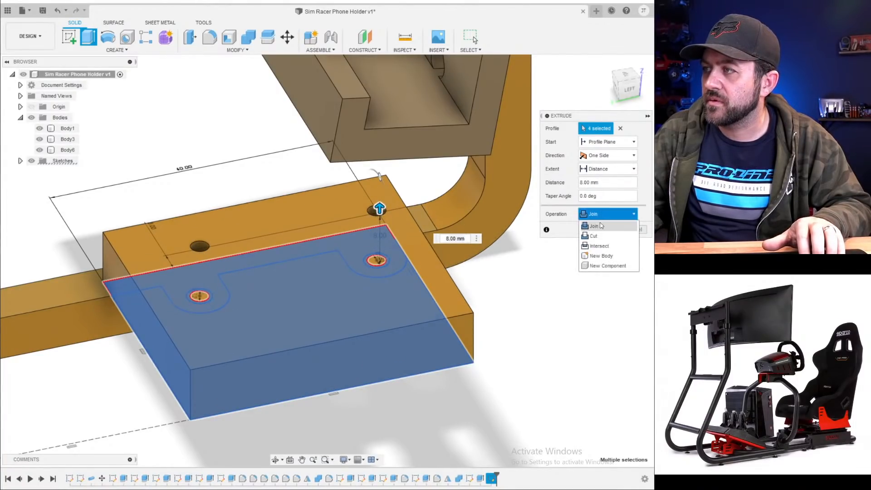
left_click(599, 256)
middle_click_drag(321, 314, 350, 266, "shift")
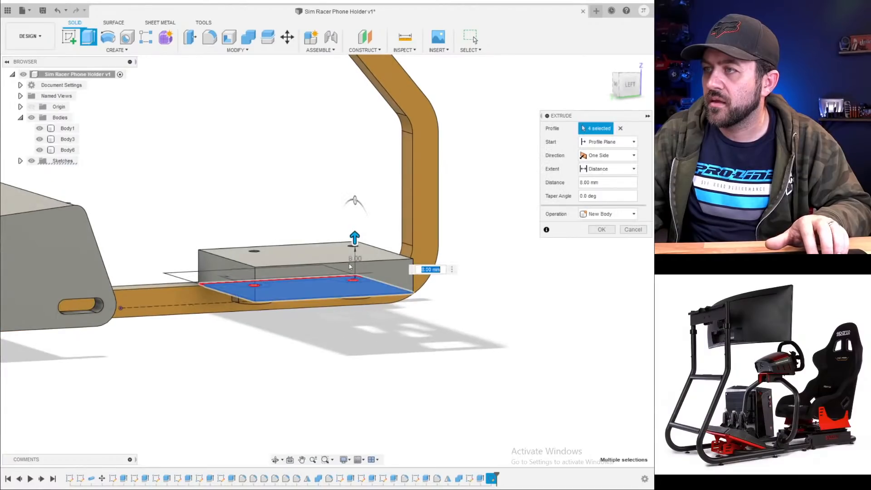
left_click_drag(355, 238, 371, 219)
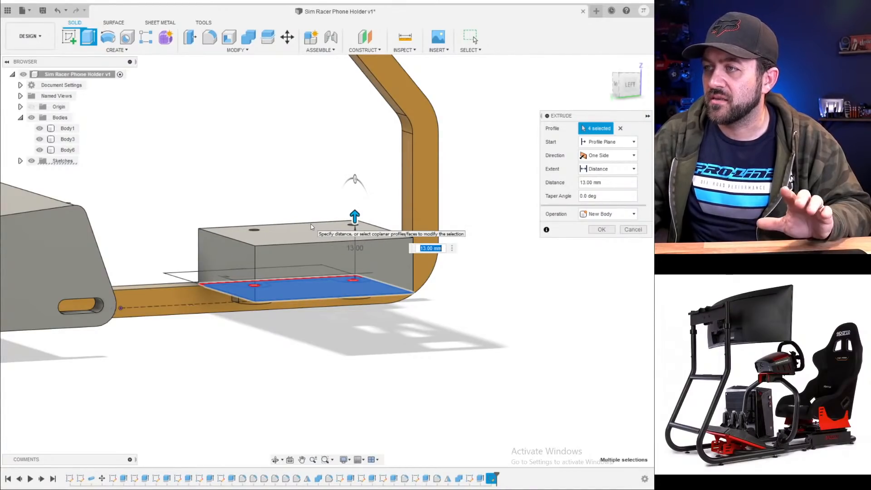
left_click(613, 230)
- Sketch a sloped line on the block's rail-side face, from its end edge up to the top edge about 5.9 mm from the opposite corner
middle_click_drag(182, 277, 294, 271, "shift")
middle_click_drag(172, 250, 446, 271)
left_click(475, 40)
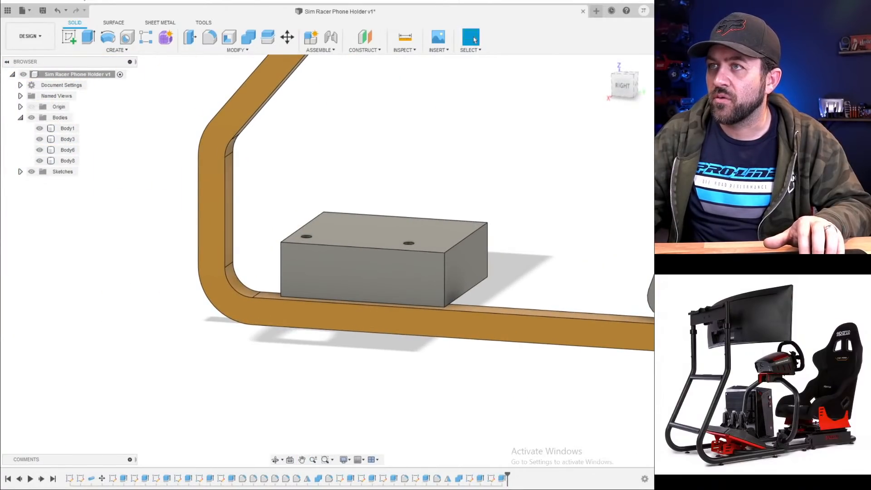
left_click(72, 45)
left_click(347, 262)
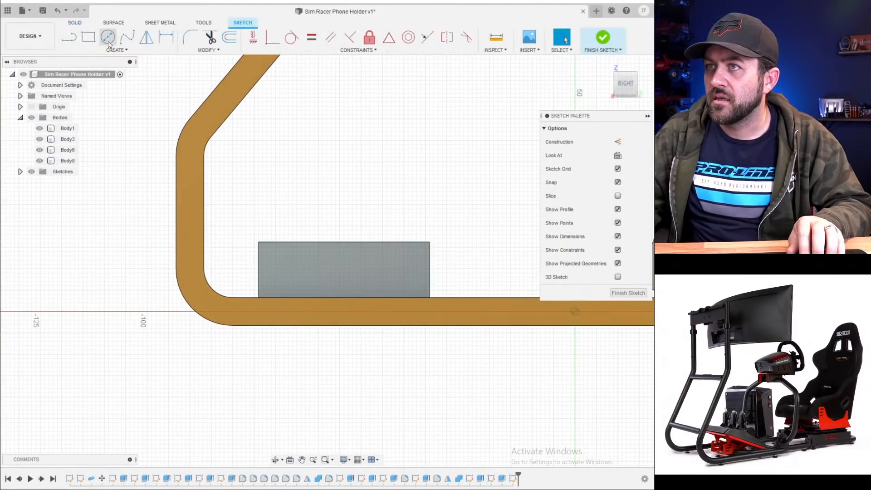
left_click(428, 276)
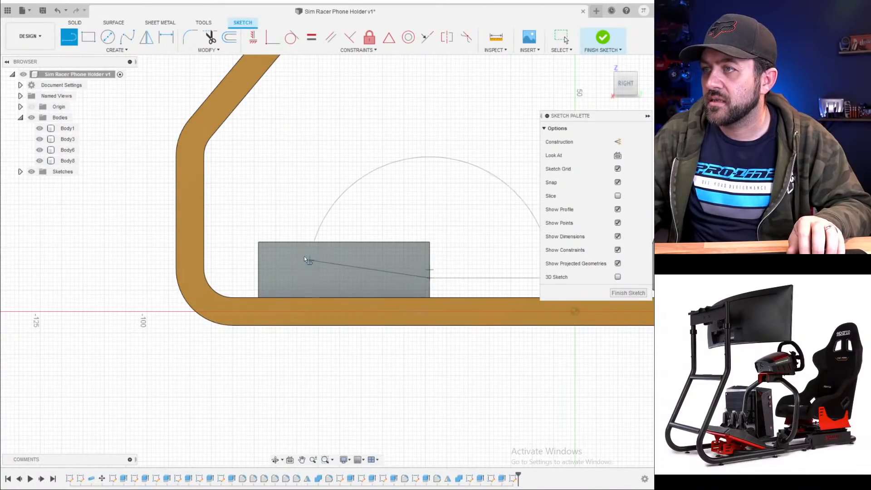
left_click(283, 243)
scroll(283, 244, "up", 1)
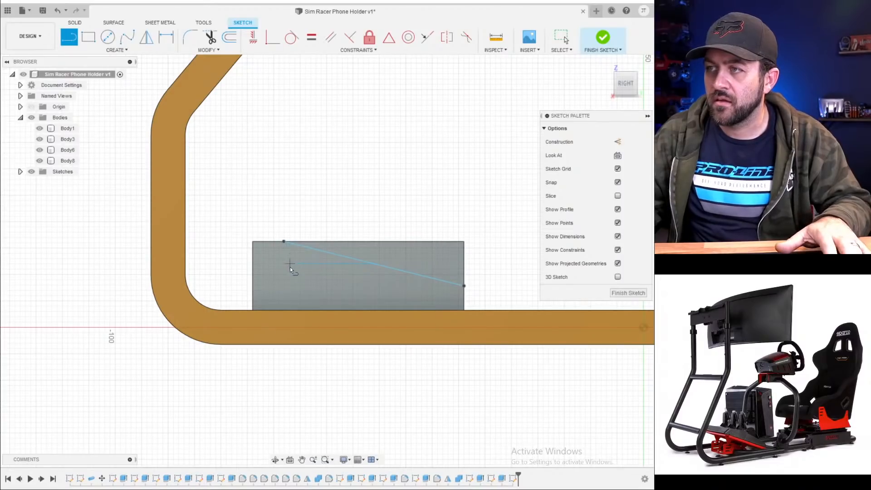
- Dimension the sloped line's upper end 5 mm from the block's corner and its lower end 3 mm above the rail's top surface
key("d")
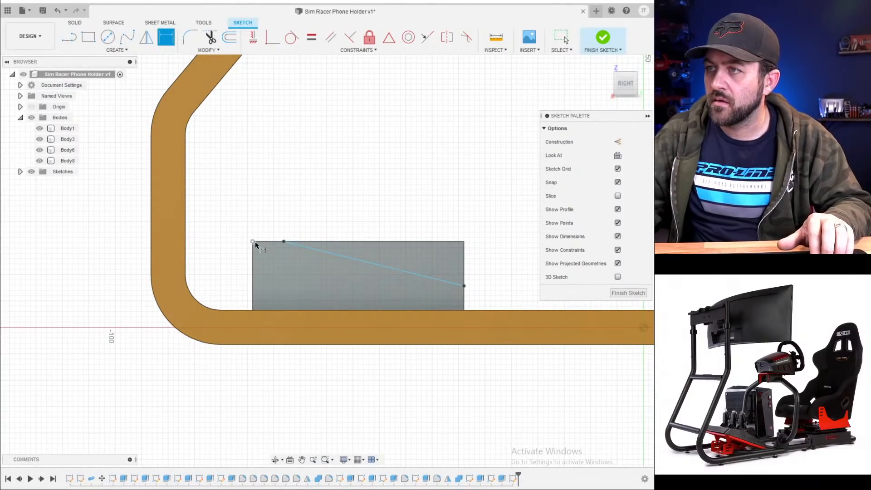
left_click(266, 226)
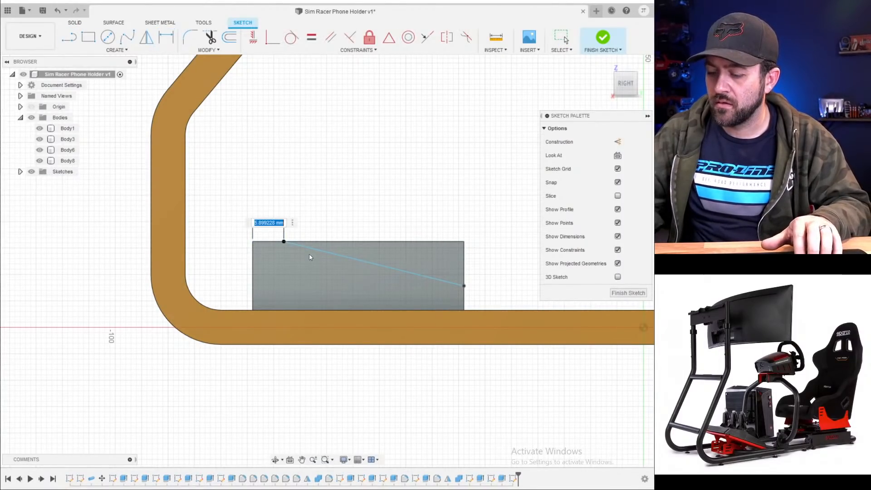
type("5")
key("Return")
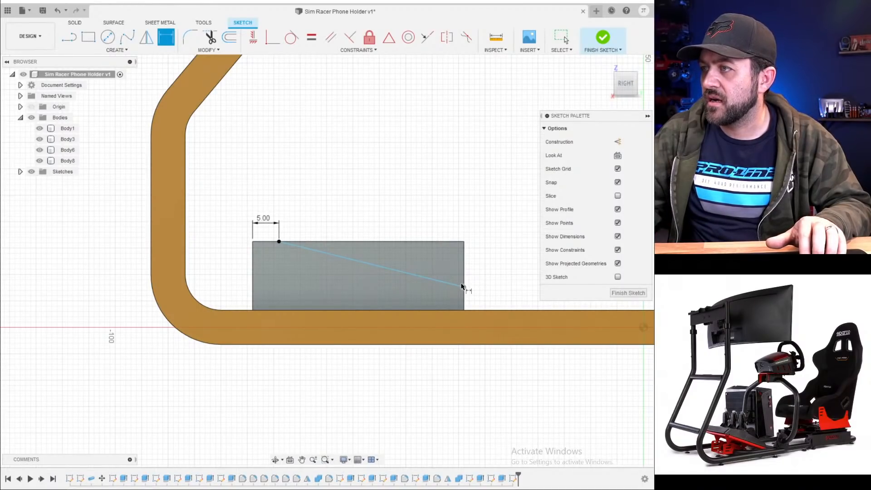
left_click(471, 311)
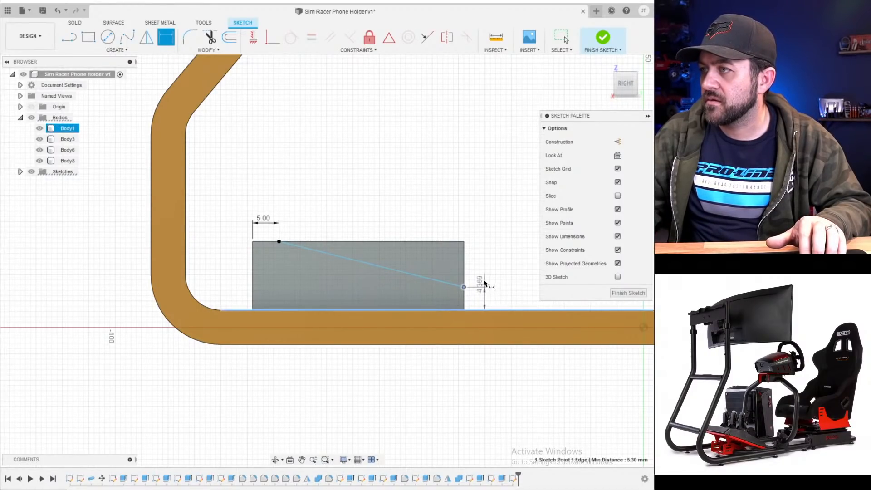
left_click(486, 262)
type("3")
key("Return")
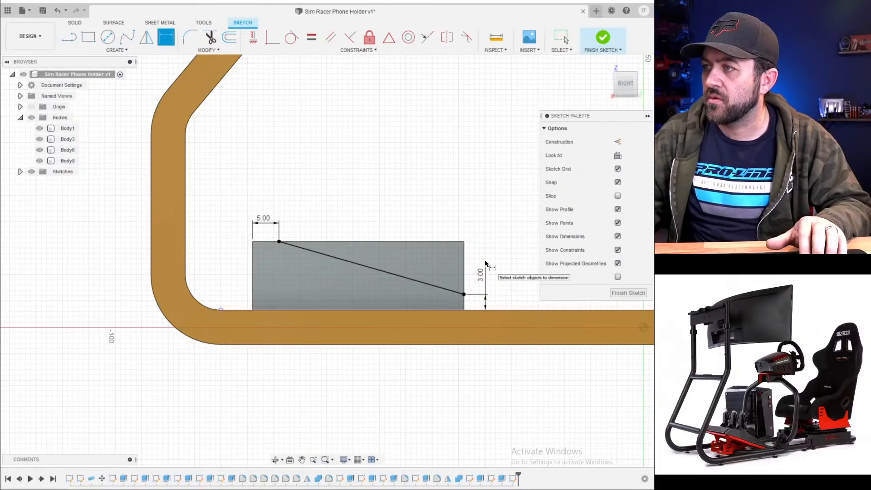
- Extrude the triangular area above the sloped line through the full block to cut away a wedge
middle_click_drag(478, 276, 365, 284, "shift")
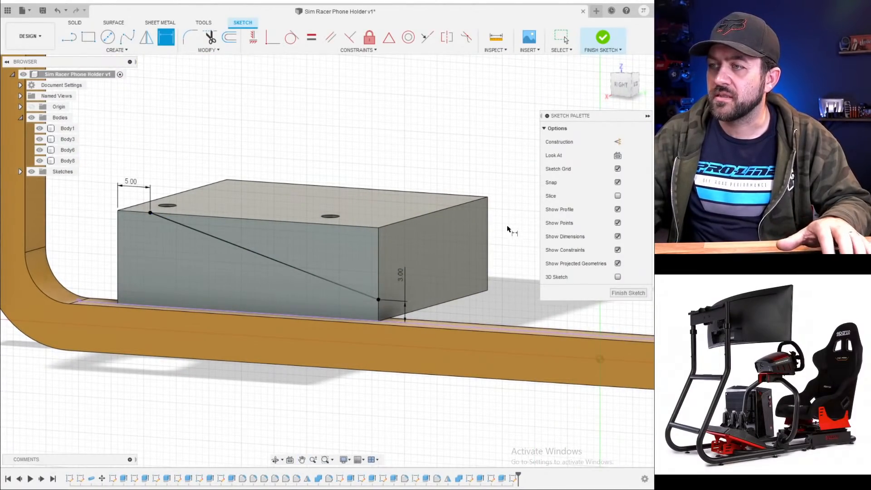
key("e")
left_click(339, 249)
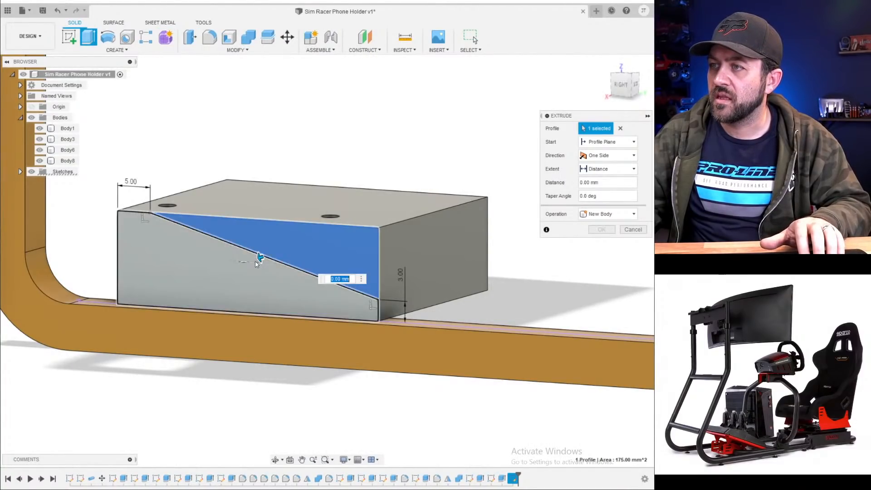
left_click_drag(304, 254, 475, 233)
middle_click_drag(332, 264, 182, 235, "shift")
key("Return")
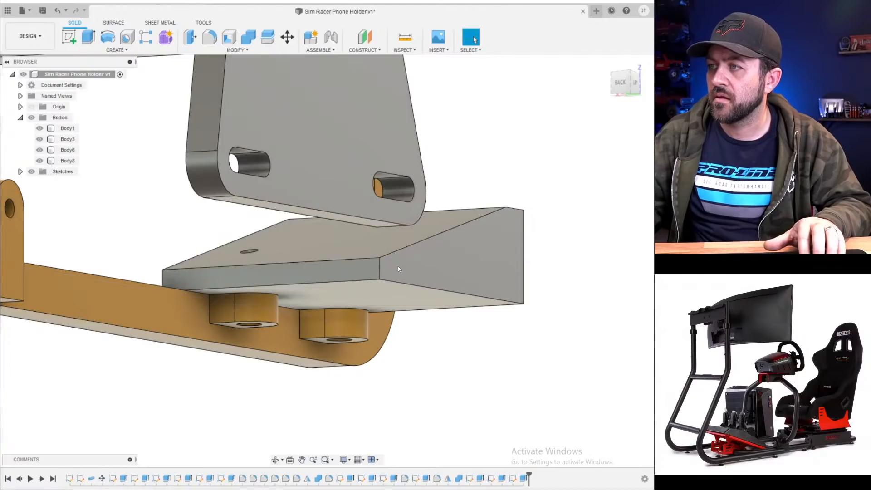
- Examine the wedge's sloped face and its two screw holes from several angles
middle_click_drag(398, 266, 428, 319, "shift")
scroll(426, 317, "down", 5)
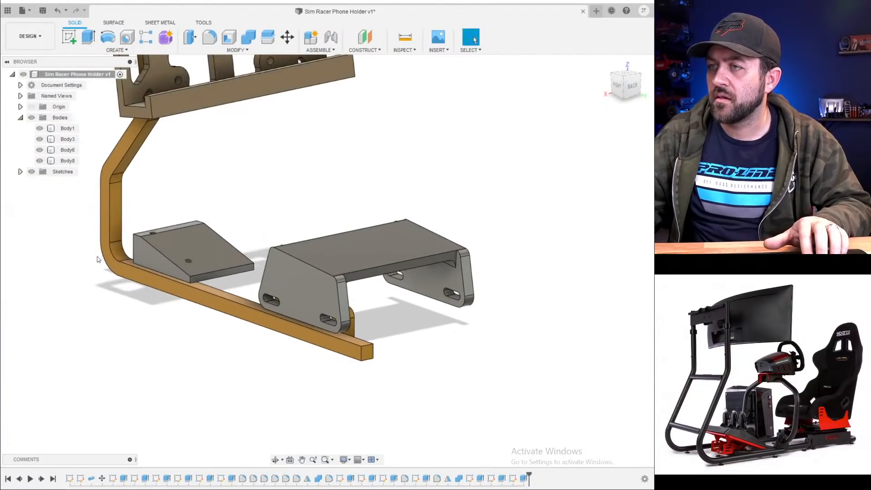
middle_click_drag(149, 242, 228, 270)
scroll(254, 273, "up", 4)
middle_click_drag(259, 298, 281, 262, "shift")
scroll(313, 271, "up", 3)
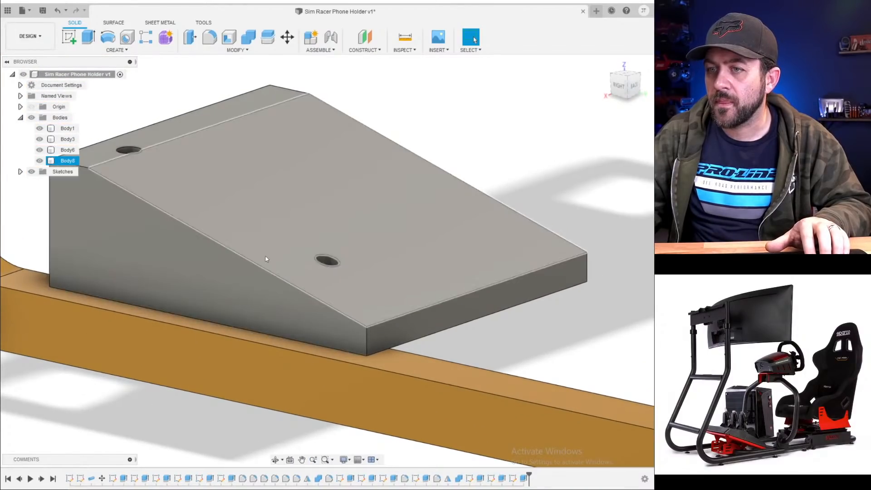
scroll(229, 267, "down", 3)
middle_click_drag(212, 220, 219, 228, "shift")
scroll(154, 173, "up", 4)
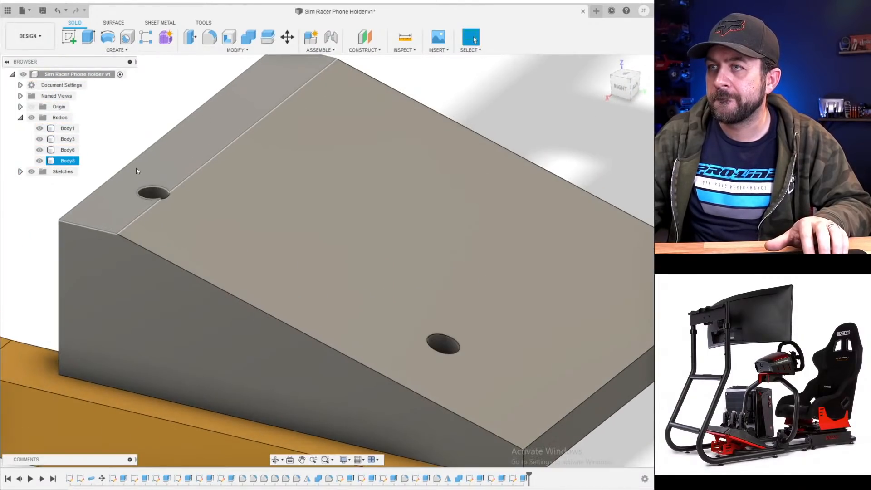
scroll(137, 171, "up", 3)
scroll(200, 228, "down", 2)
scroll(207, 210, "down", 2)
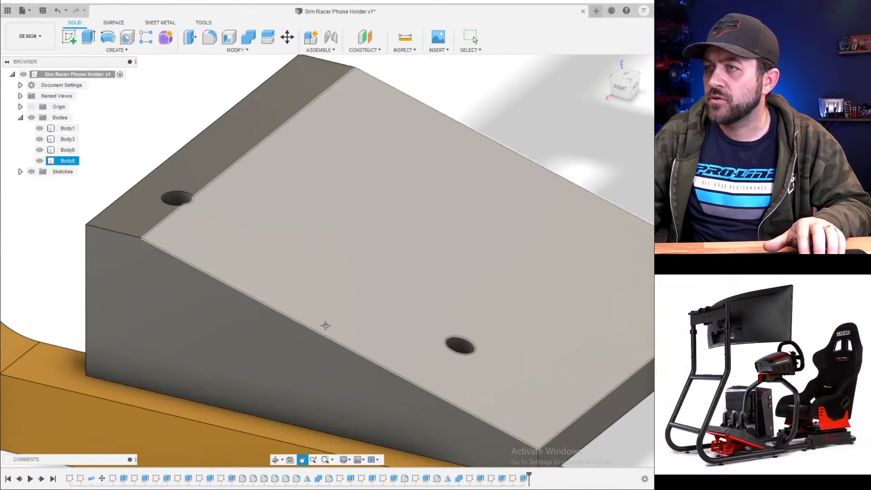
- Roll the history back to before the wedge cut and start a sketch on the connecting block's top face
scroll(325, 325, "down", 1)
scroll(380, 321, "down", 2)
left_click(158, 441)
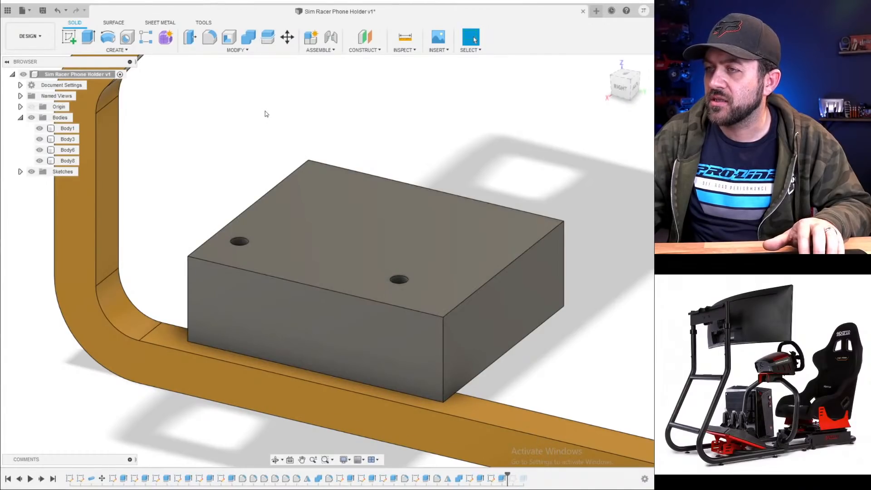
left_click(70, 39)
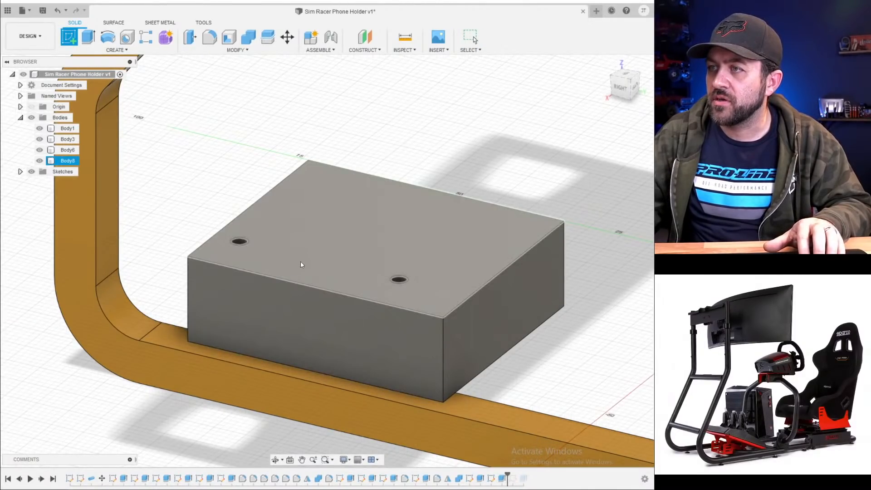
left_click(299, 260)
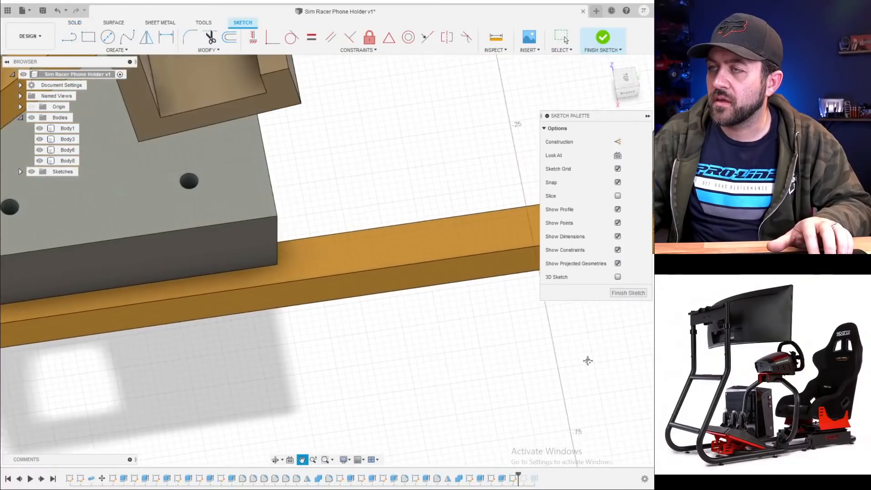
- Extrude the two screw-hole circles 6 mm down into the block as a join to plug the holes' upper ends
key("e")
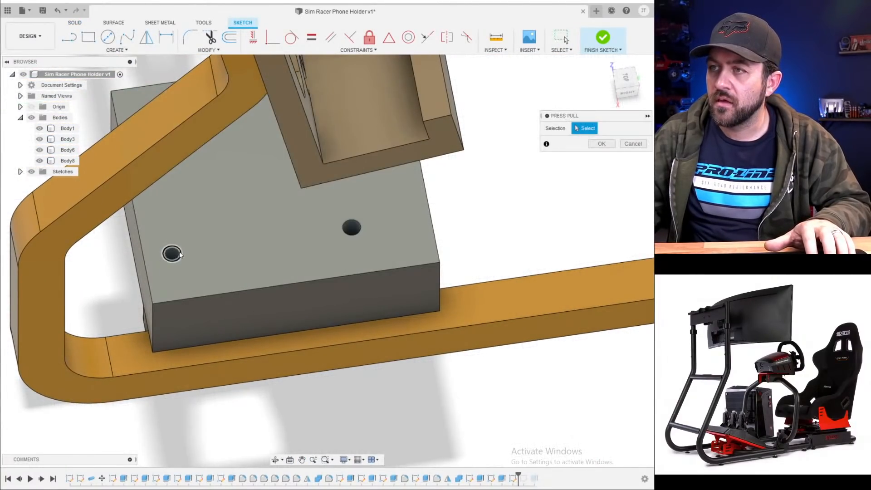
middle_click_drag(357, 234, 354, 207, "shift")
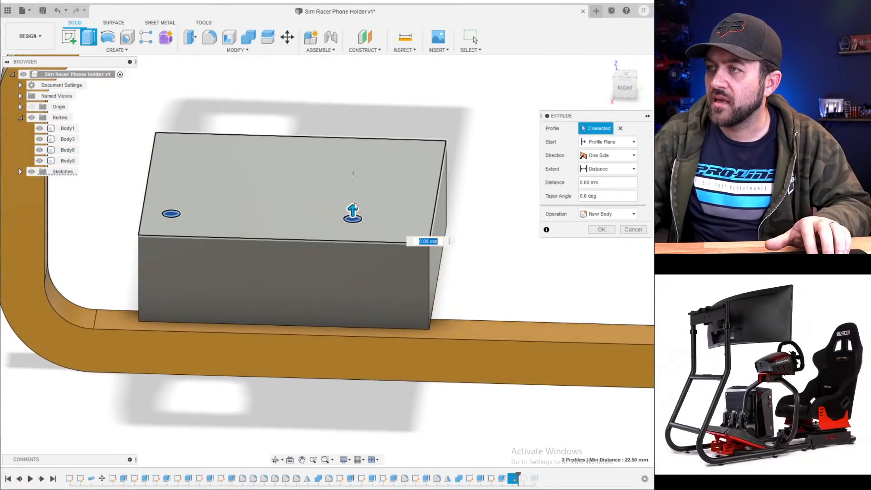
left_click_drag(352, 210, 352, 262)
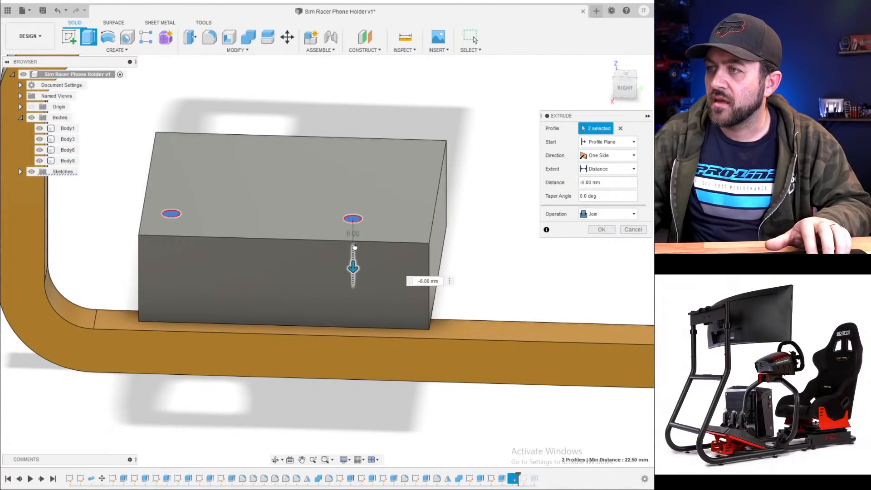
middle_click_drag(336, 222, 341, 236, "shift")
scroll(390, 257, "up", 5)
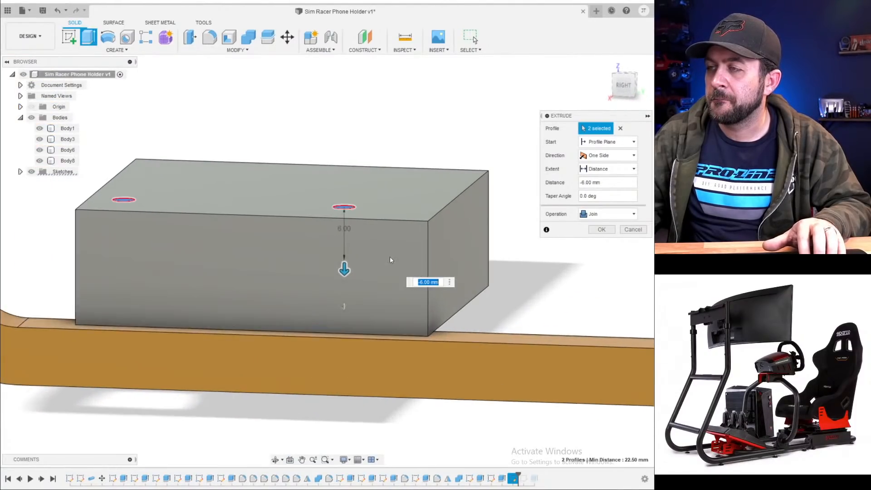
key("Return")
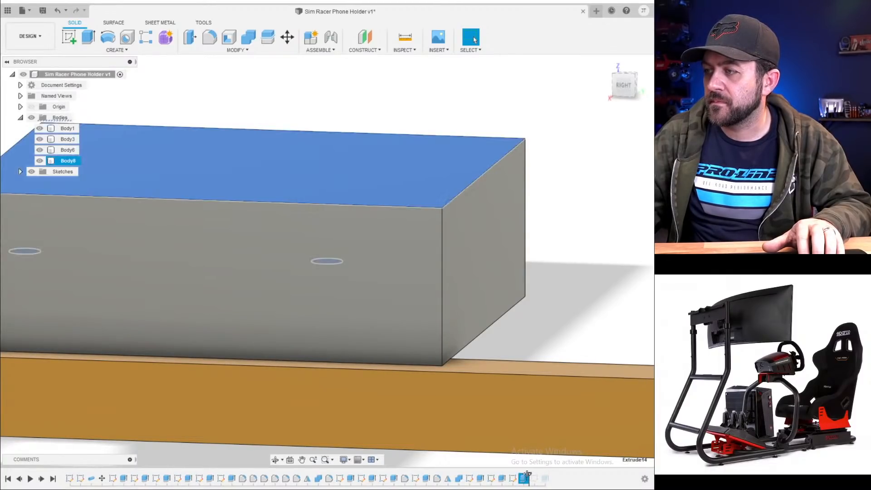
- Roll the history forward past the wedge cut and edit the hole-filling extrusion to 10 mm deep, joined to the block
scroll(393, 253, "down", 3)
scroll(312, 253, "up", 5)
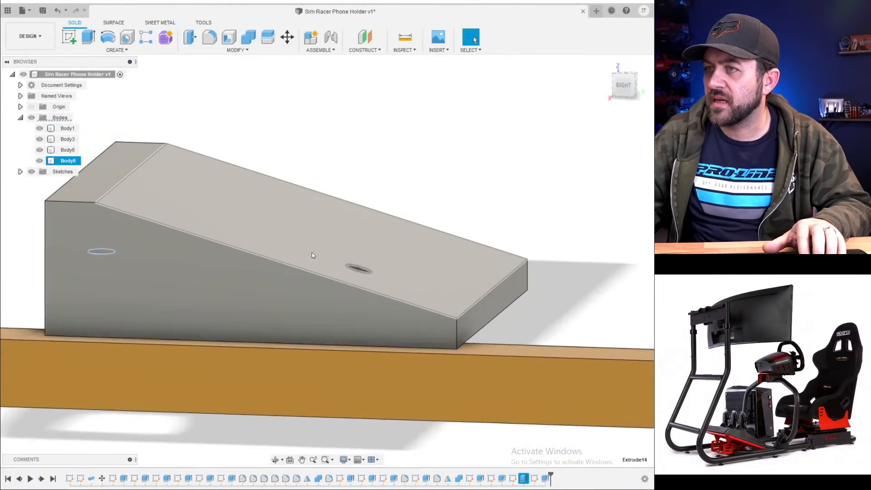
mouse_move(391, 274)
middle_mouse_down("shift")
mouse_move(346, 291)
mouse_move(353, 322)
mouse_move(369, 298)
mouse_move(323, 311)
mouse_move(318, 328)
middle_mouse_up("shift")
scroll(339, 353, "down", 3)
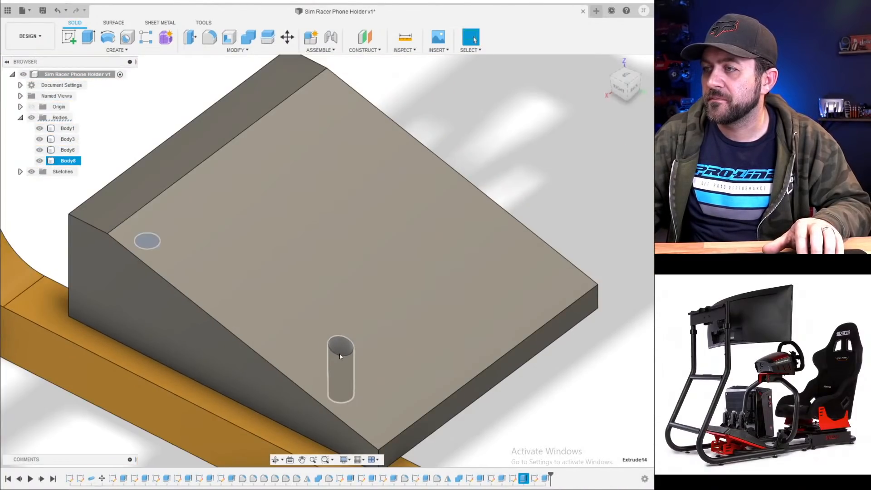
scroll(354, 320, "down", 3)
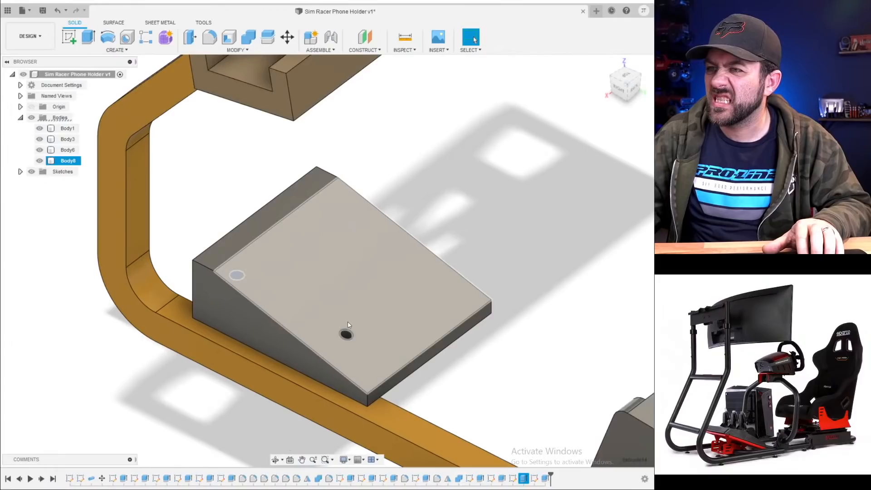
right_click(523, 482)
left_click(563, 389)
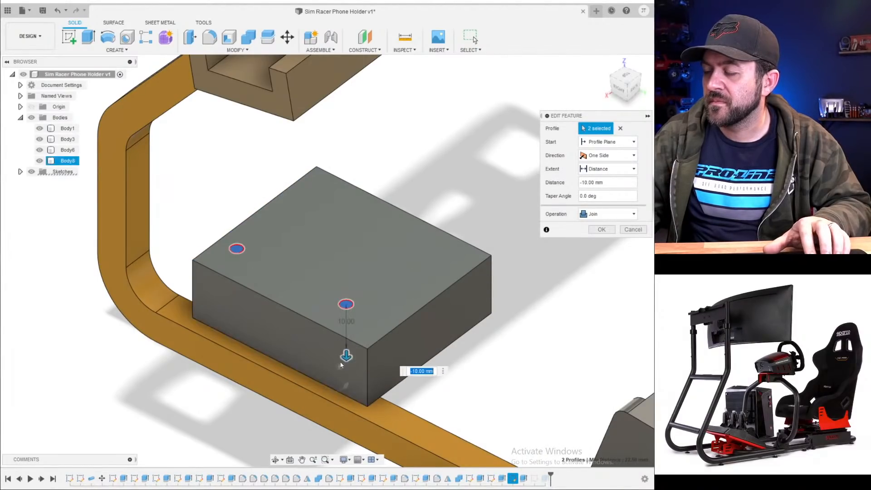
middle_click_drag(340, 365, 362, 337, "shift")
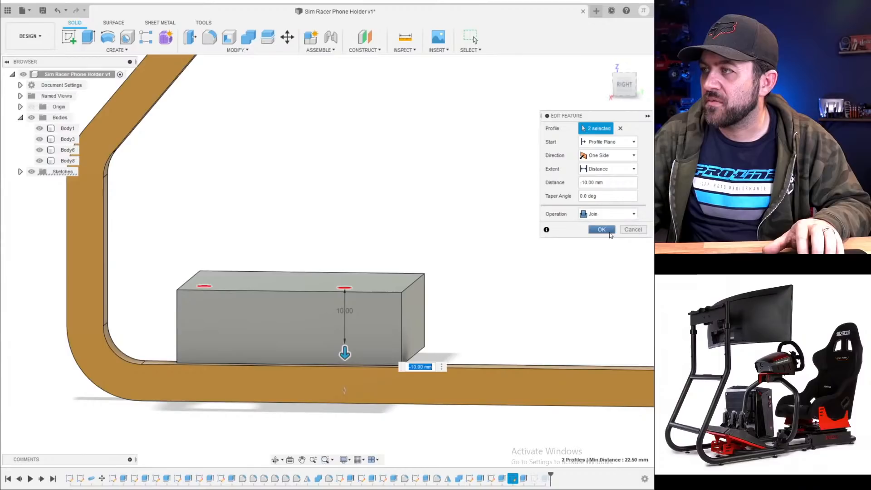
left_click(601, 229)
- Examine the plugged wedge and check the rail's mounting tabs and their holes from below
middle_click_drag(399, 341, 336, 249, "shift")
scroll(342, 381, "up", 3)
mouse_move(351, 370)
middle_mouse_down("shift")
mouse_move(382, 391)
mouse_move(377, 451)
mouse_move(384, 339)
mouse_move(359, 378)
middle_mouse_up("shift")
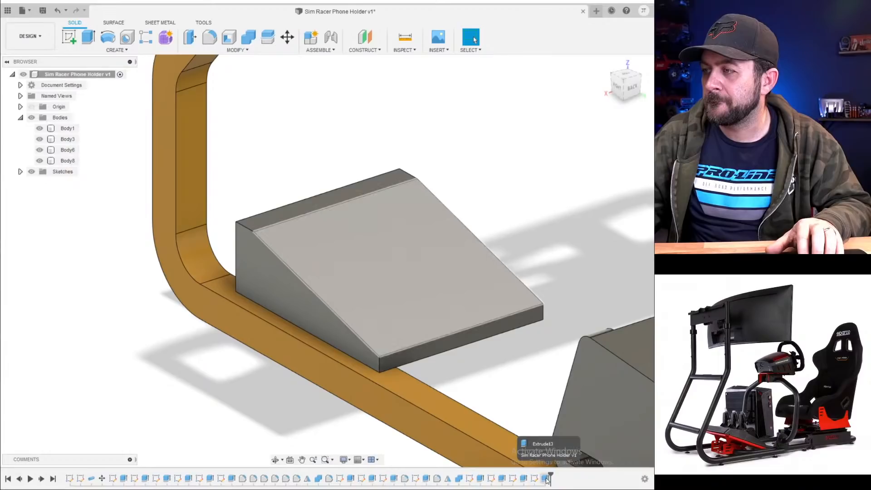
left_click(421, 344)
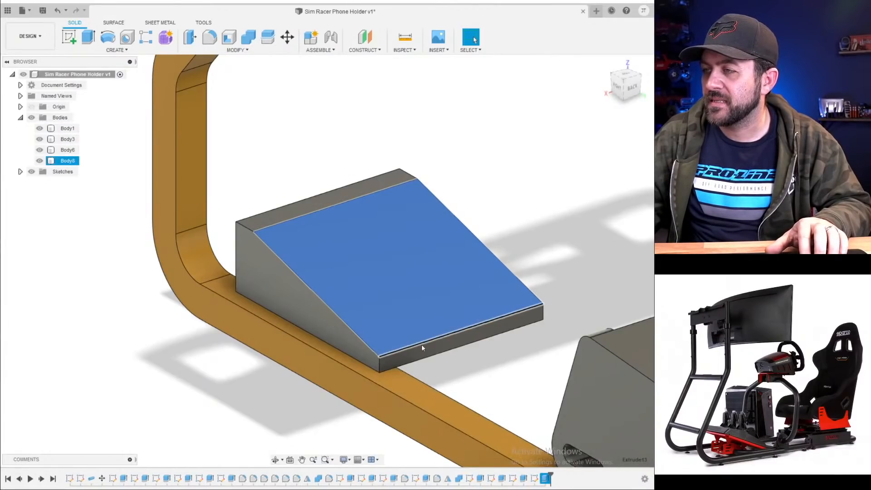
middle_click_drag(421, 348, 214, 339, "shift")
left_click(200, 274)
left_click(192, 267)
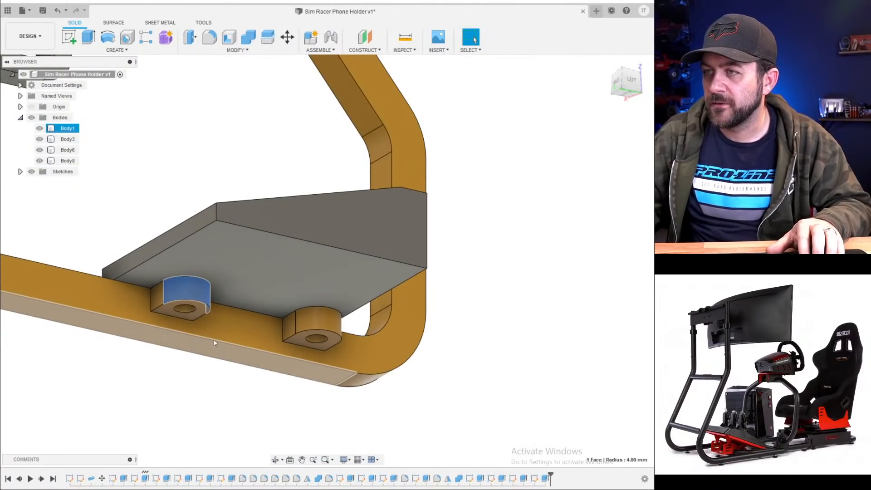
left_click(189, 309)
scroll(189, 310, "up", 5)
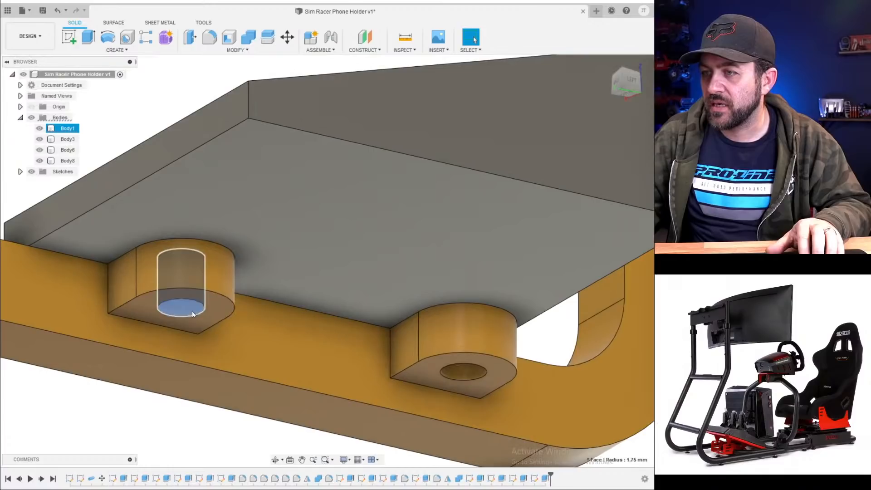
scroll(165, 445, "down", 3)
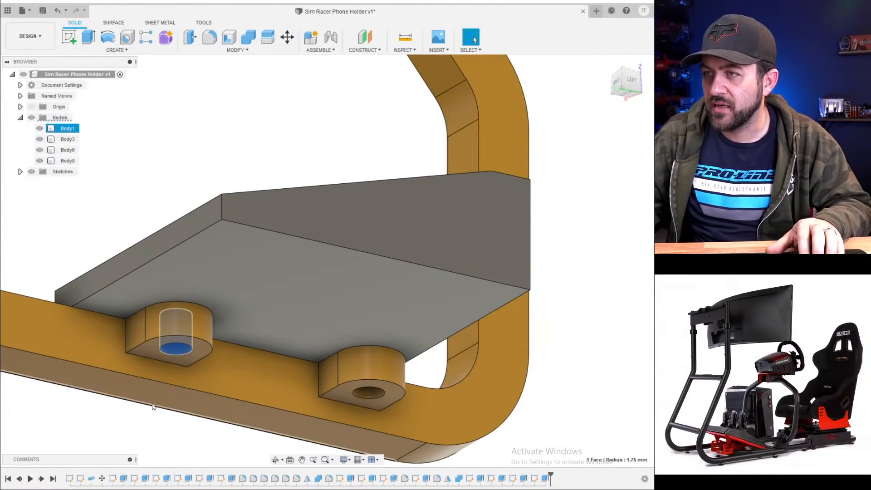
left_click(173, 416)
scroll(174, 420, "down", 1)
middle_click_drag(174, 420, 254, 404)
left_click(145, 478)
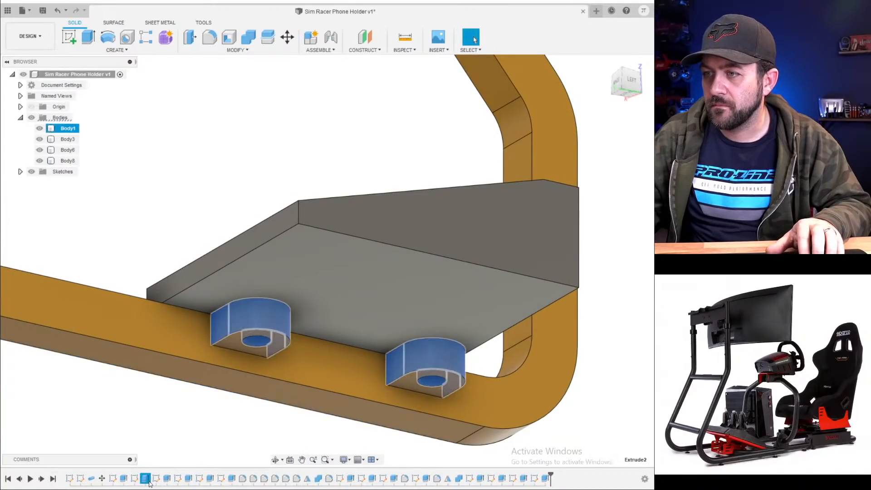
- Open the sketch that follows the mounting-tab extrusion in the history to check it, and close it
right_click(161, 480)
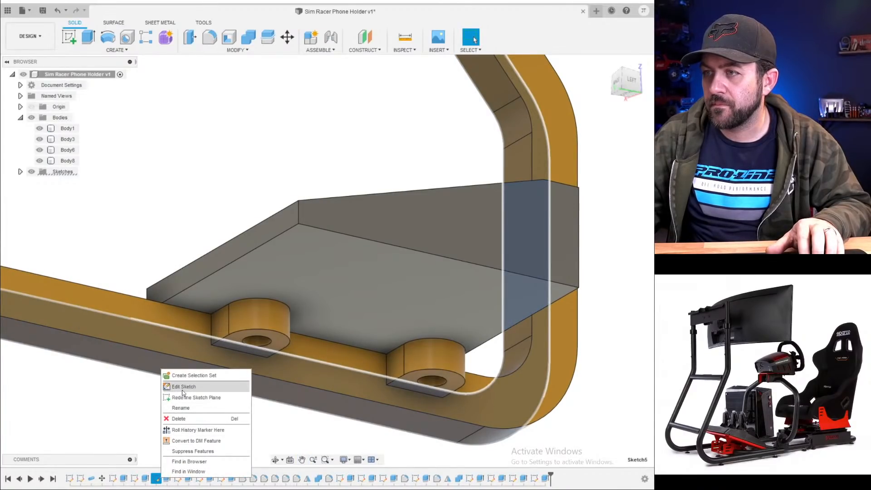
left_click(204, 381)
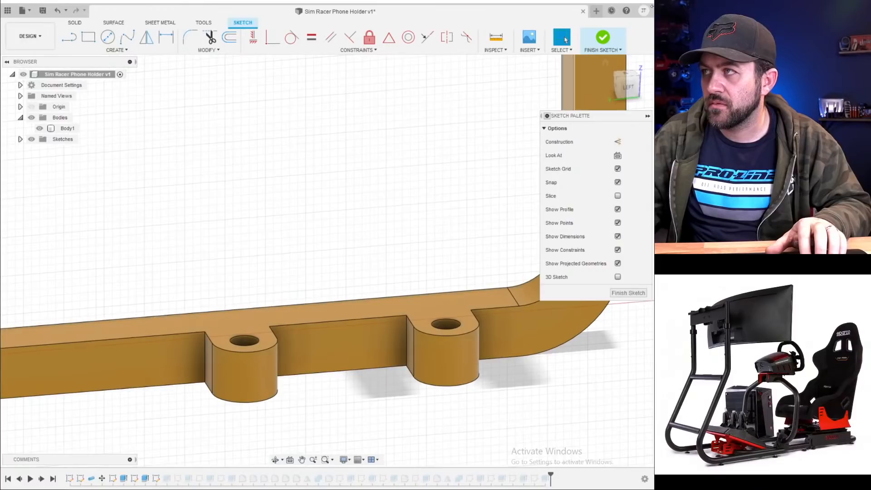
left_click(603, 40)
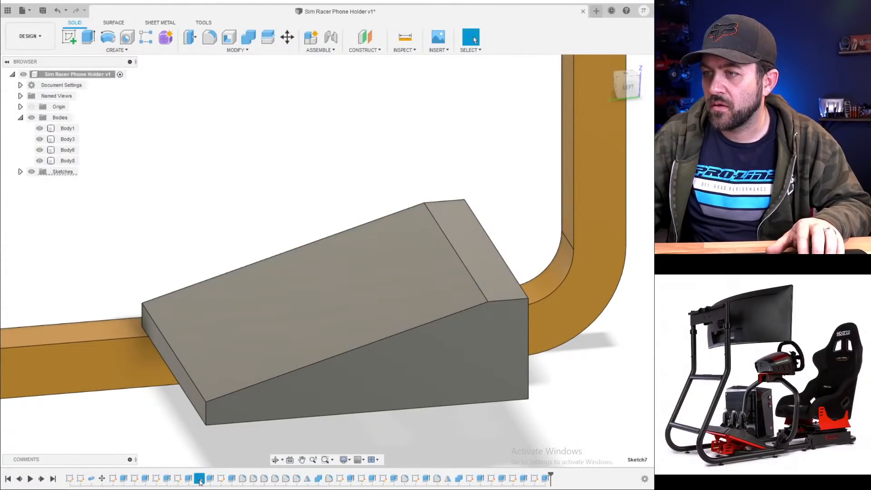
- Go through the earlier sketches and extrusions in the history to look for the one defining the mounting-tab holes
middle_click_drag(249, 436, 250, 410, "shift")
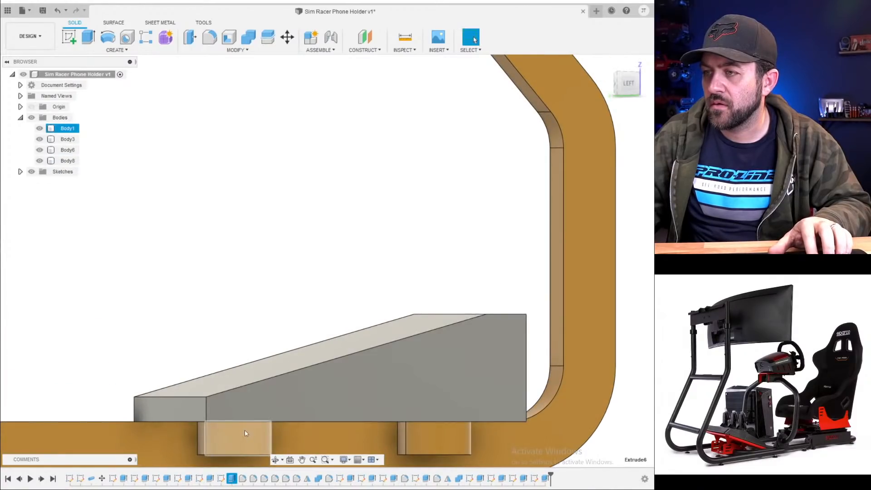
left_click(134, 478)
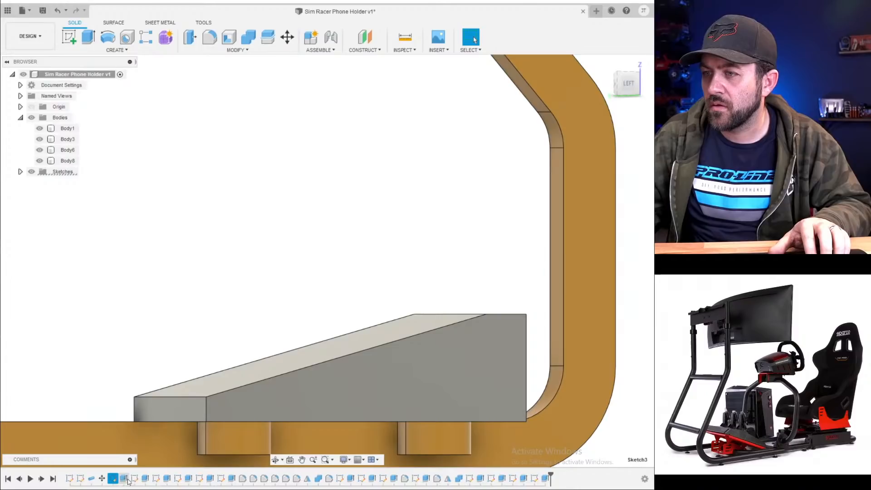
left_click(177, 478)
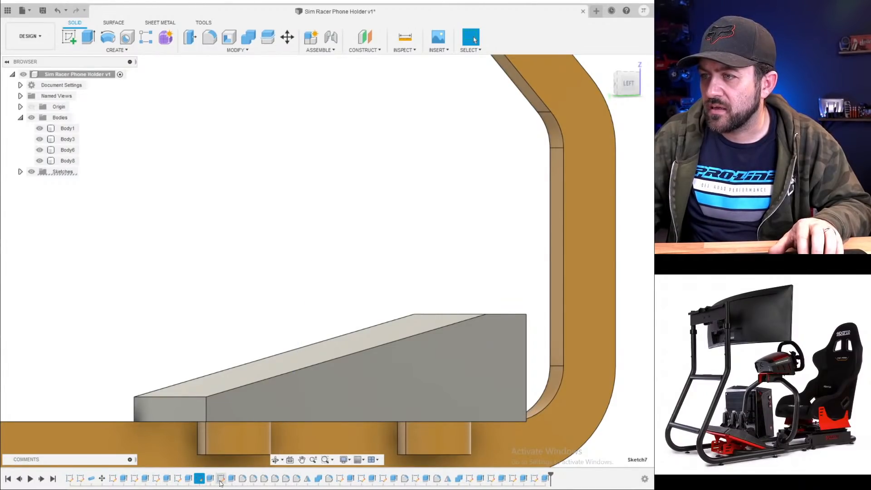
left_click(340, 480)
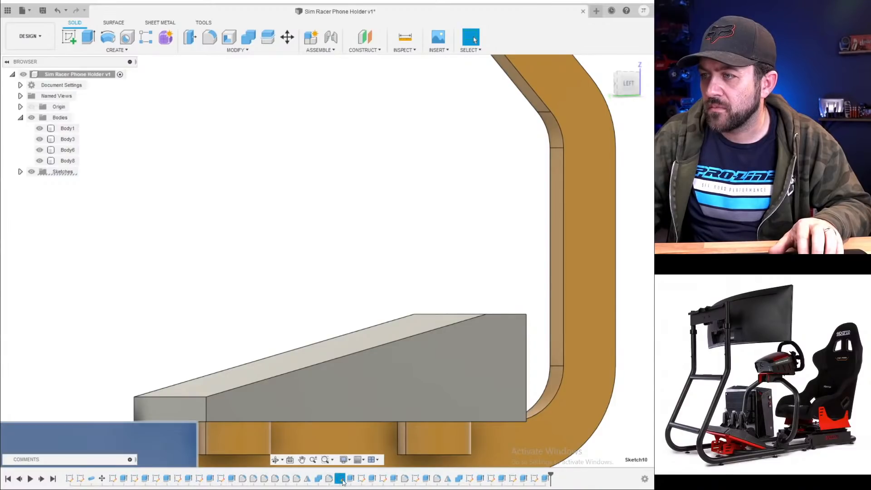
middle_click_drag(207, 398, 216, 323)
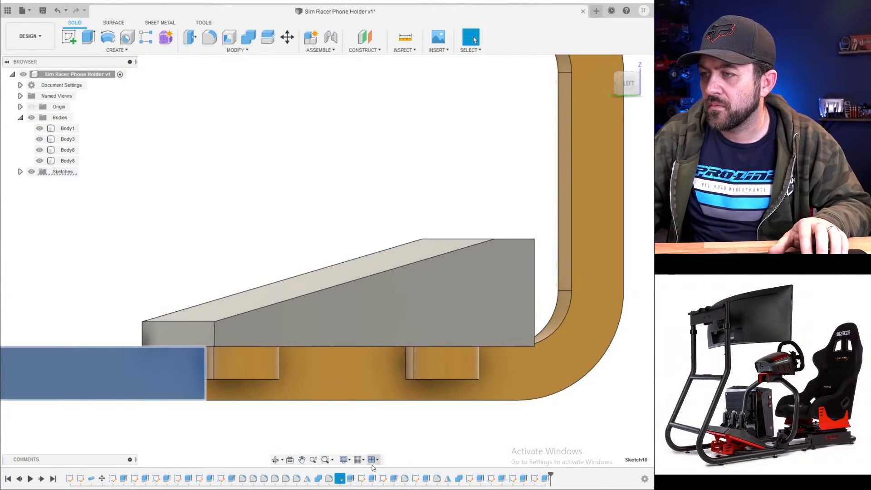
left_click(350, 479)
middle_click_drag(252, 391, 275, 364, "shift")
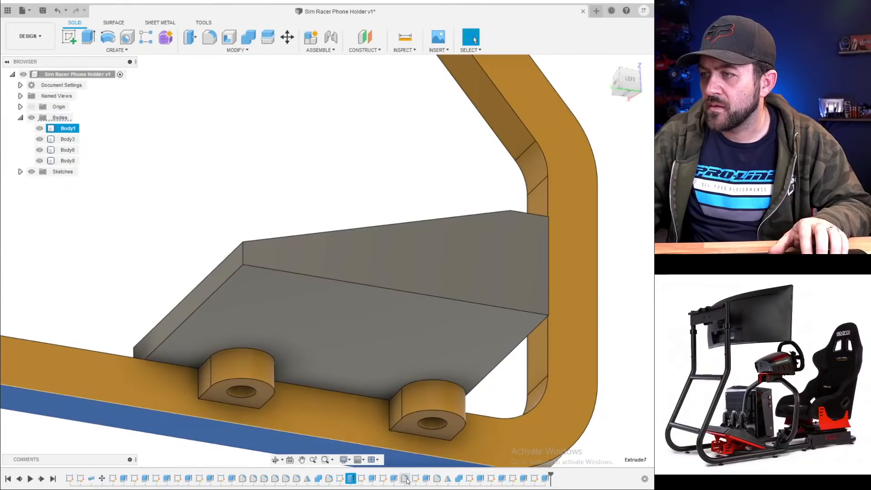
- Check a mounting-tab hole's face and go through the later sketches in the history to find the one defining it
left_click(246, 392)
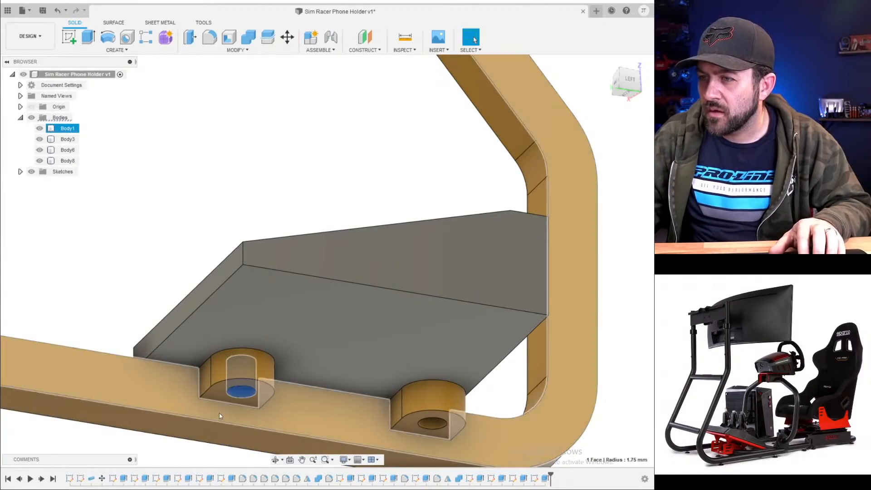
scroll(360, 433, "down", 3)
scroll(250, 460, "up", 4)
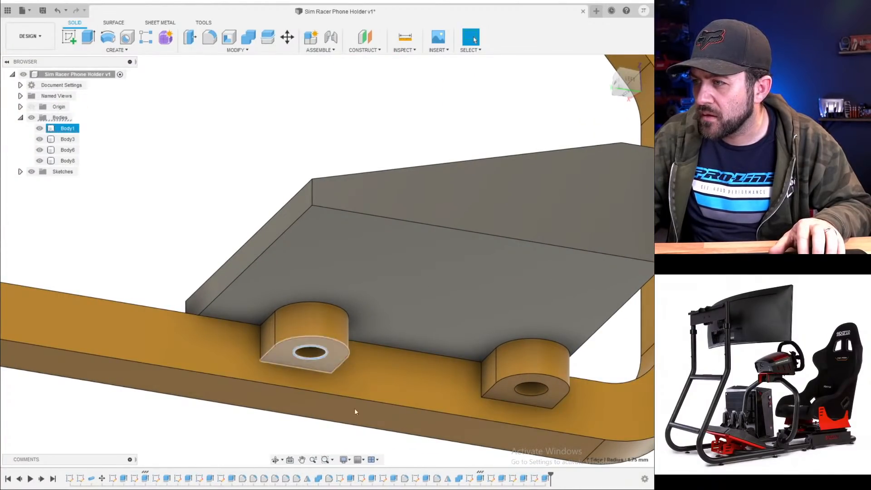
right_click(469, 483)
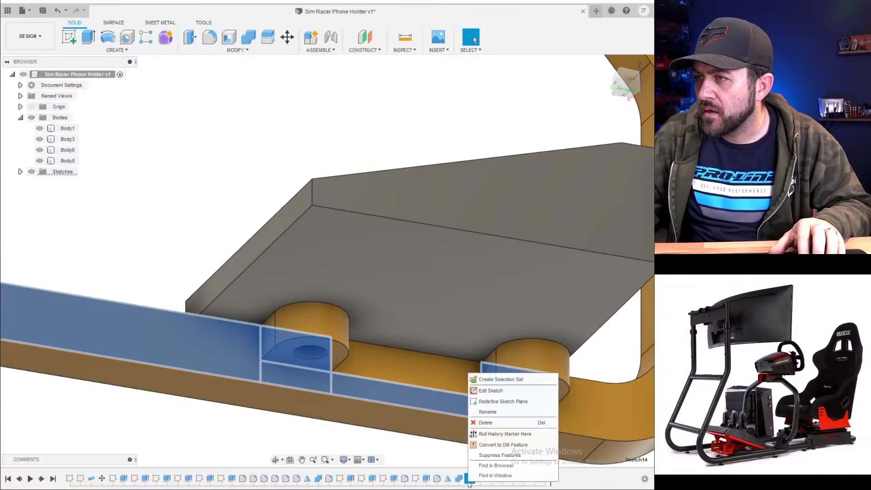
left_click(418, 479)
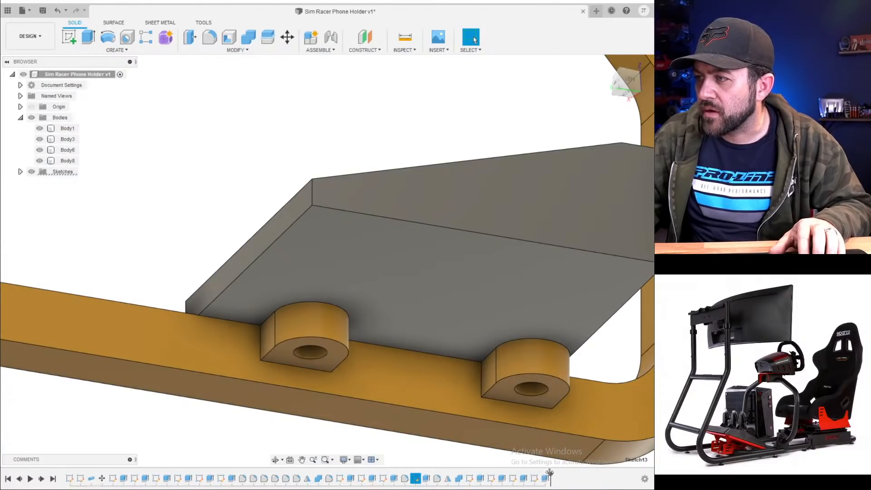
- Roll the history back to the early rail extrusions, then open the sketch on the rail's side to check it and close it
left_click_drag(265, 473, 268, 474)
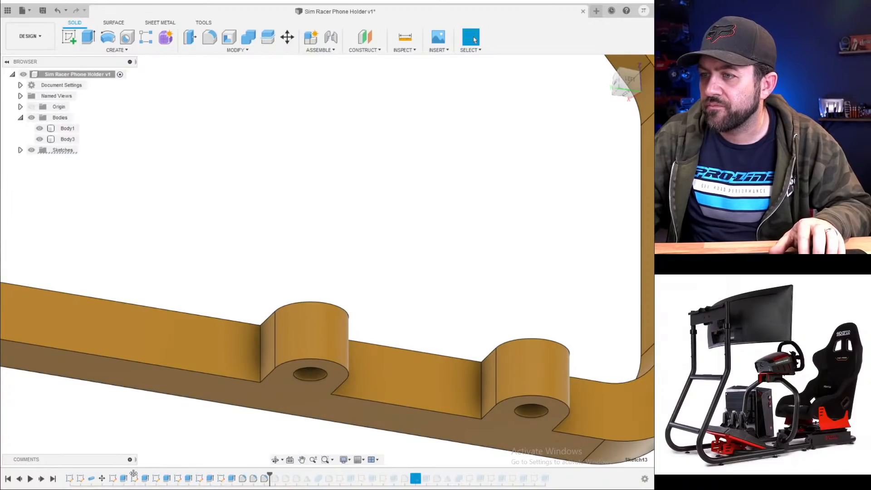
left_click_drag(133, 473, 171, 473)
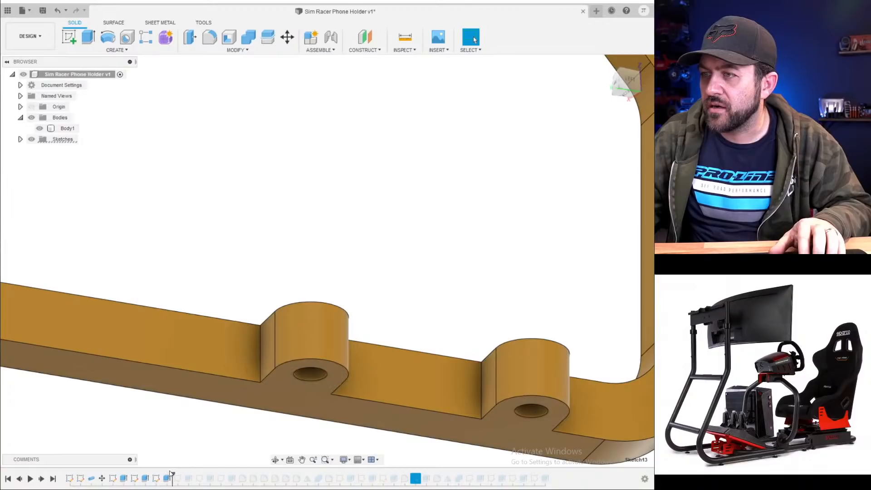
right_click(154, 480)
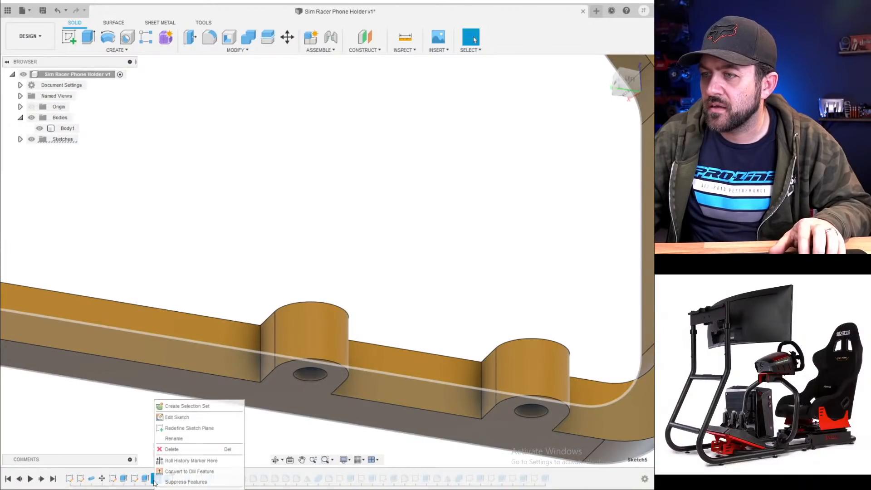
left_click(185, 418)
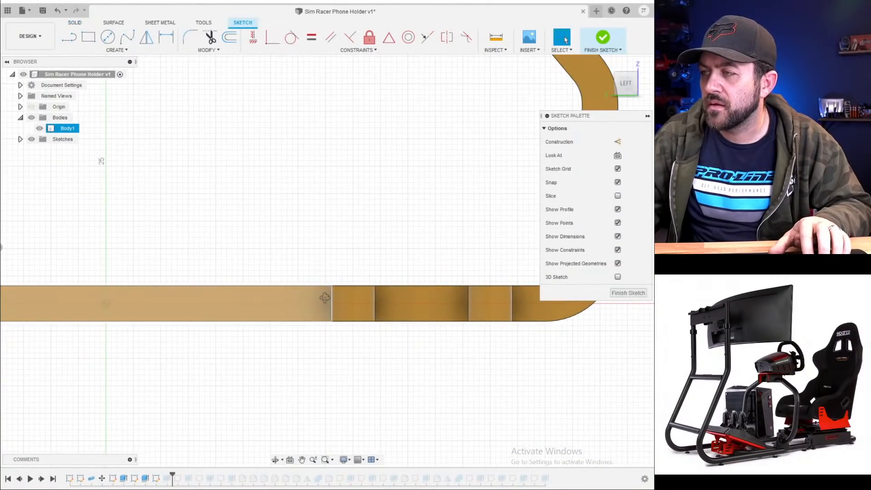
left_click(605, 38)
- In the mounting-tab sketch, try 20 mm between the two hole centres, settle on 15 mm, and roll the history forward to the end
right_click(134, 478)
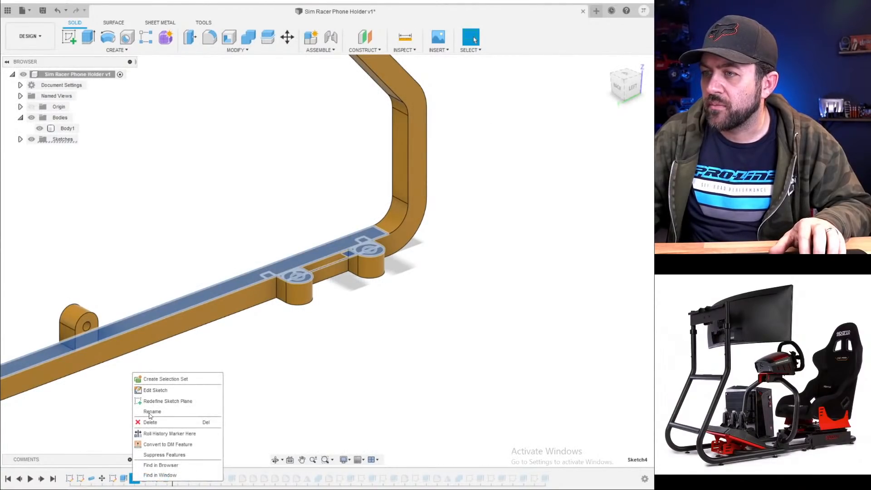
left_click(181, 388)
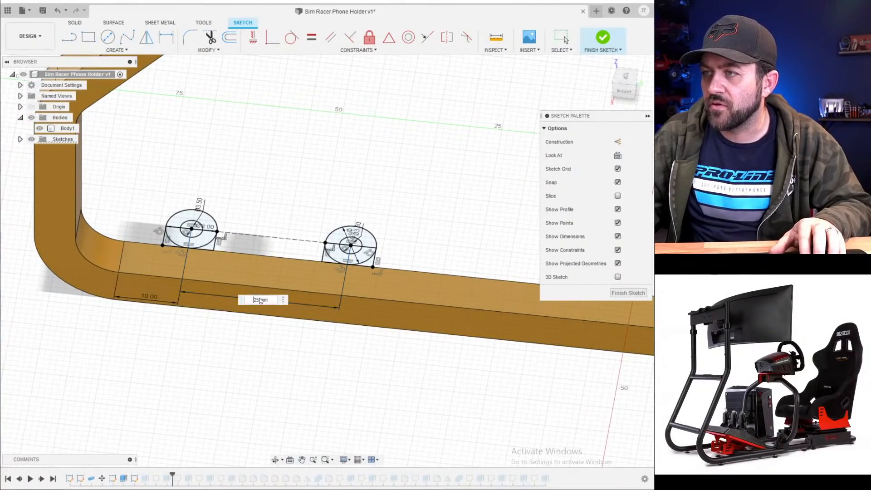
type("20")
key("Return")
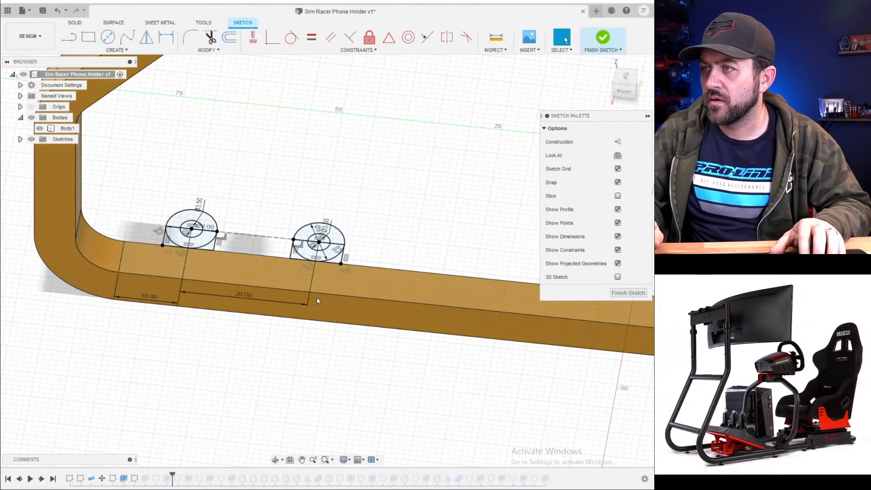
left_click(242, 291)
type("15")
key("Return")
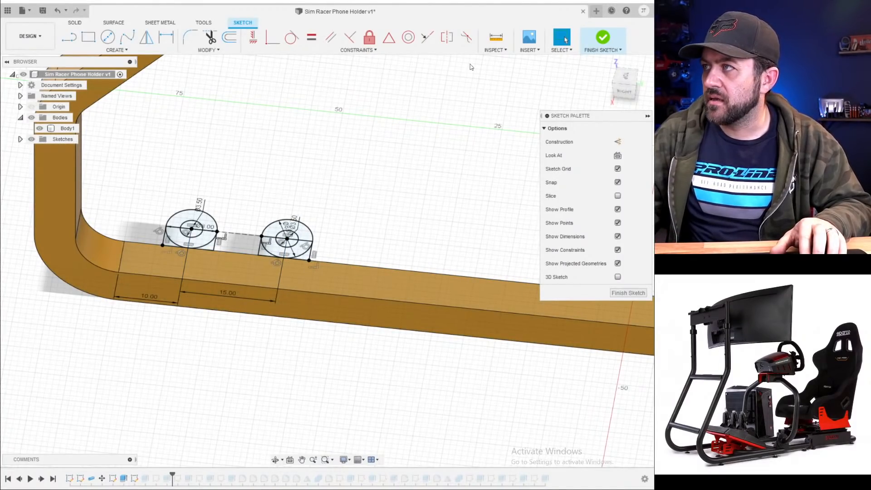
left_click(603, 47)
mouse_move(363, 217)
middle_mouse_down("shift")
mouse_move(343, 210)
mouse_move(81, 477)
middle_mouse_up("shift")
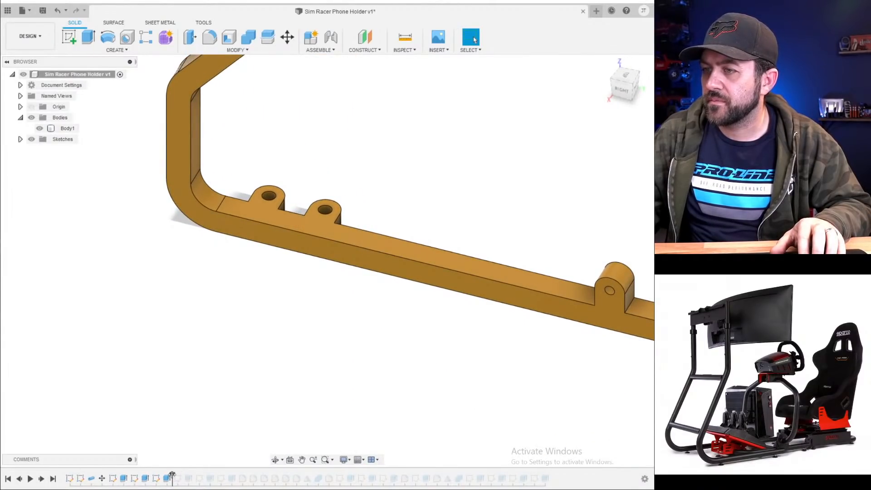
left_click_drag(171, 474, 574, 479)
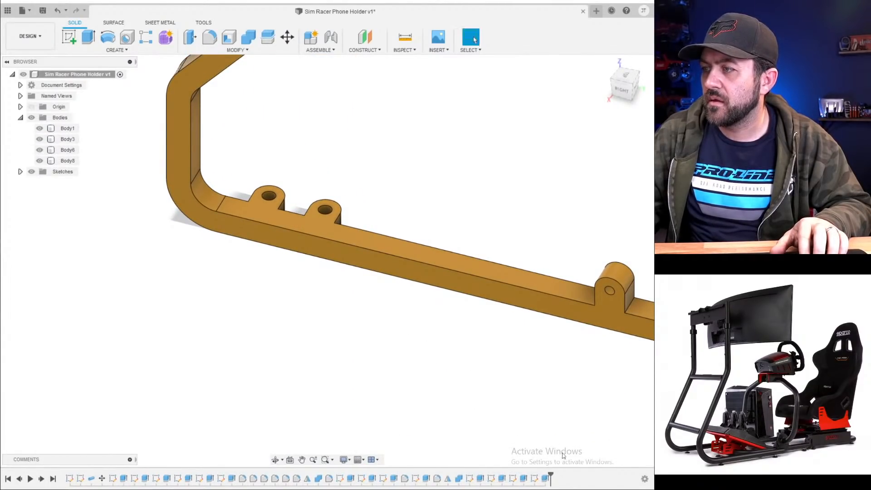
- Measure the distance from the plugged end of a screw hole to the wedge's underside and view it from the right
middle_click_drag(325, 243, 380, 175, "shift")
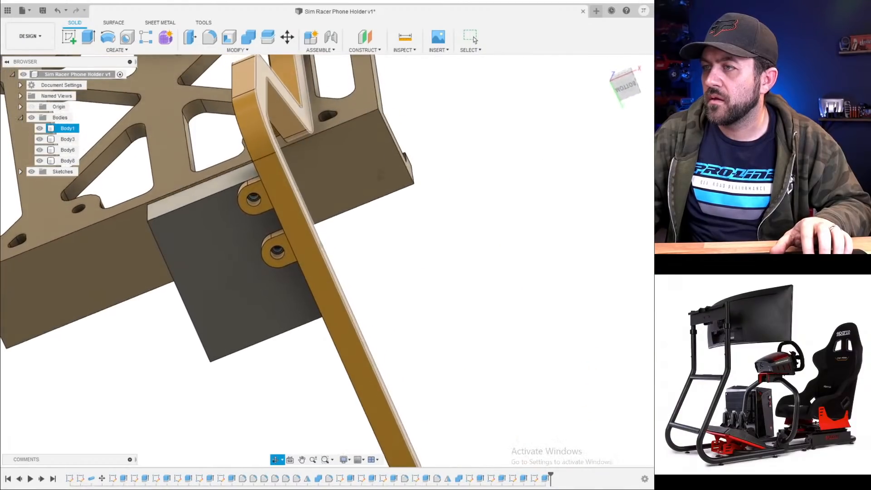
scroll(300, 252, "up", 4)
left_click(408, 41)
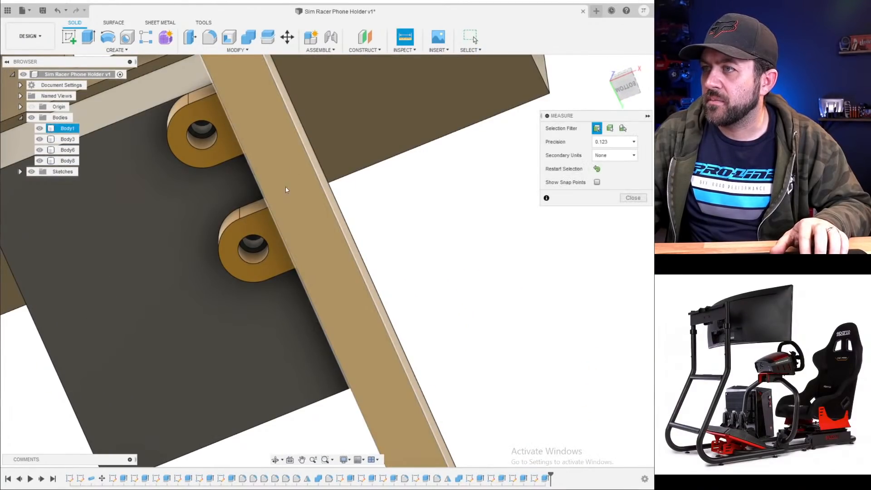
scroll(213, 318, "up", 5)
left_click(220, 317)
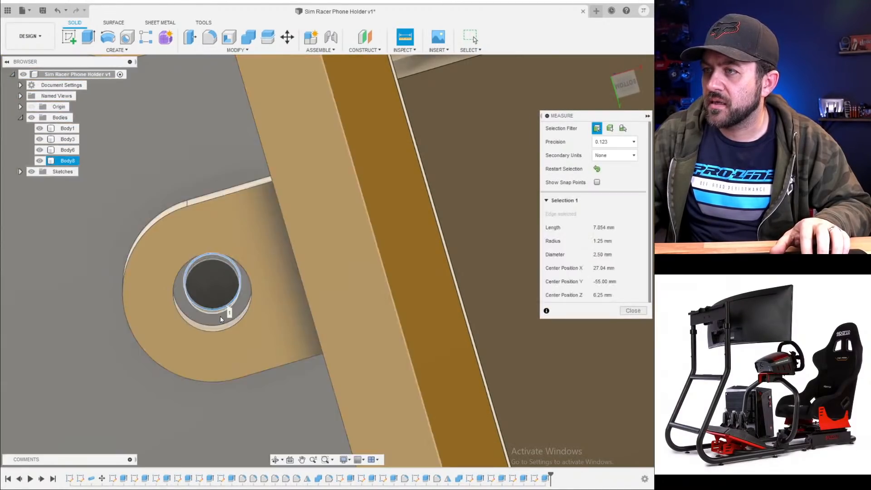
left_click(219, 324)
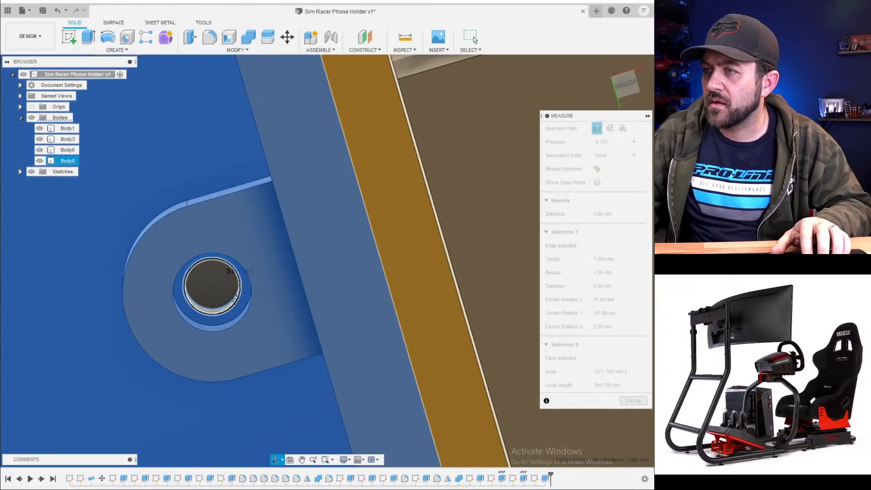
middle_click_drag(219, 323, 218, 342, "shift")
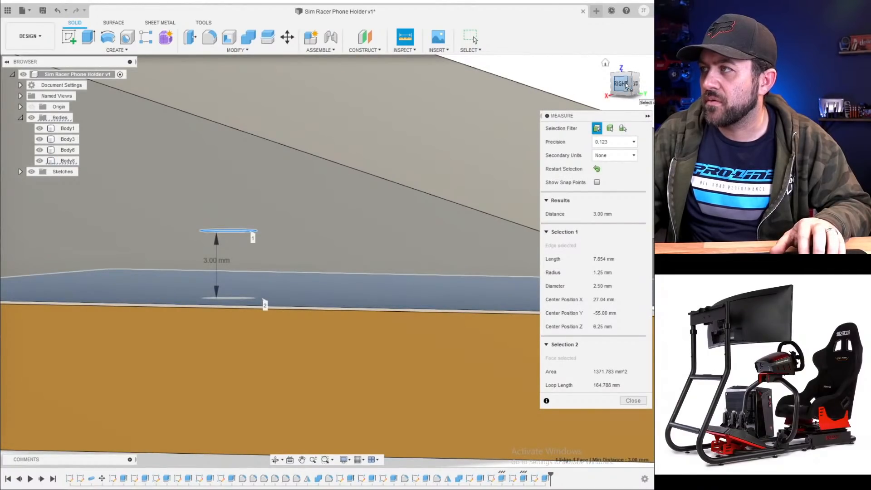
left_click(627, 85)
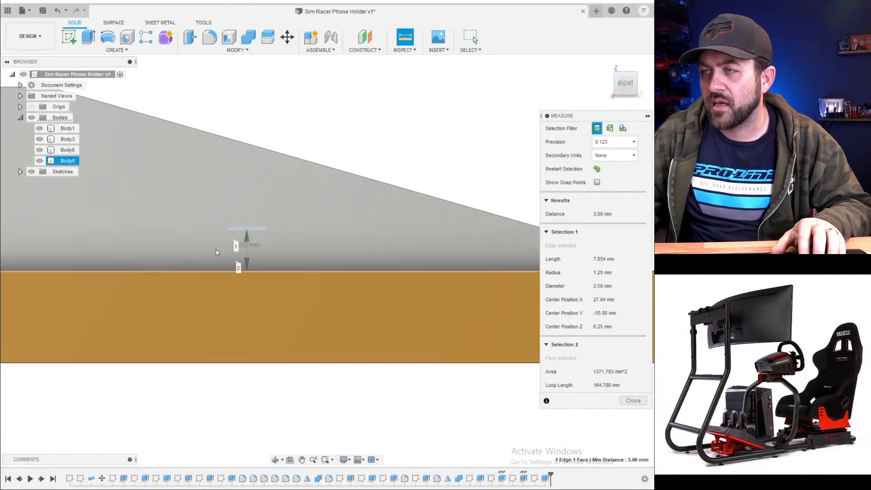
key("Escape")
- Open the wedge block's base extrusion in the history to check its profiles and depth, and close it
right_click(519, 480)
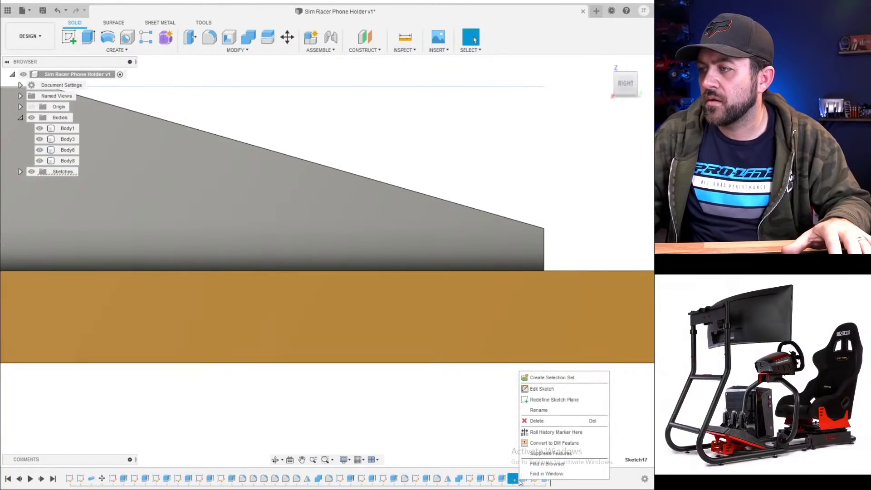
left_click(502, 479)
right_click(501, 479)
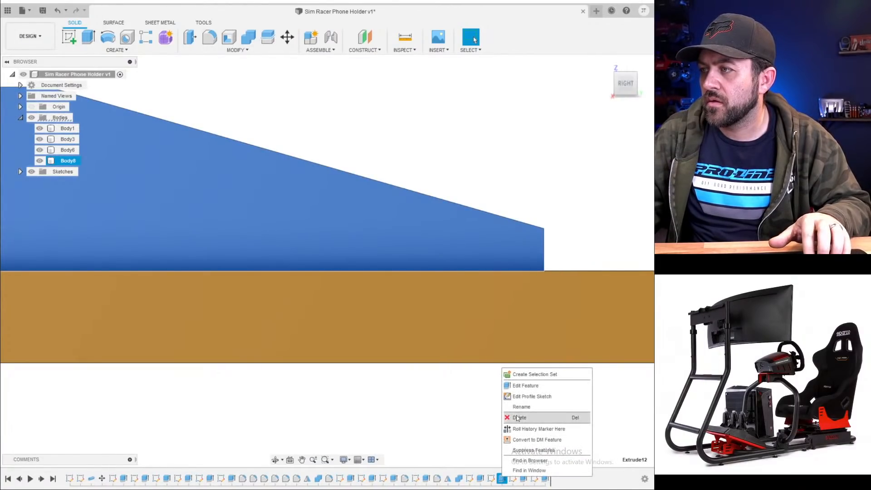
left_click(527, 388)
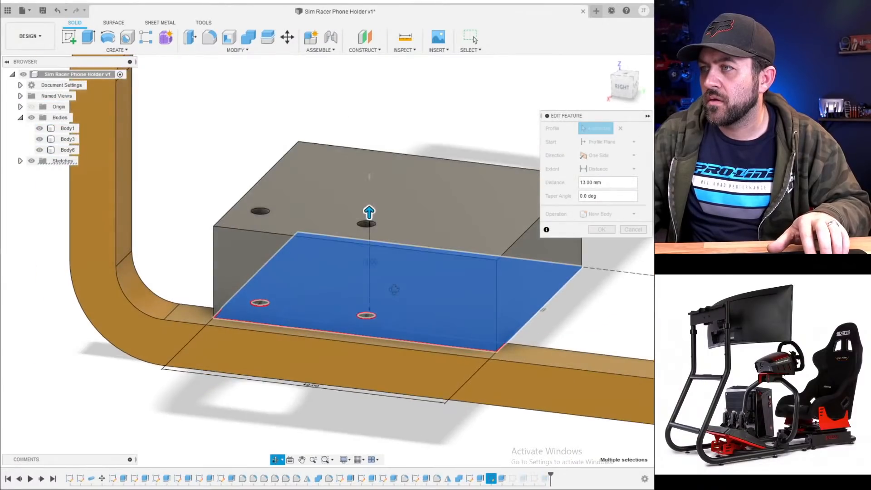
left_click(606, 231)
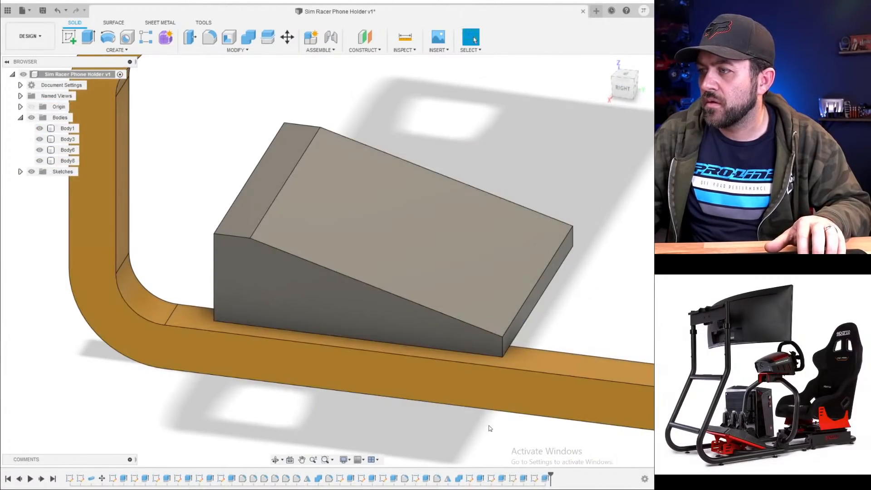
left_click(502, 479)
right_click(502, 479)
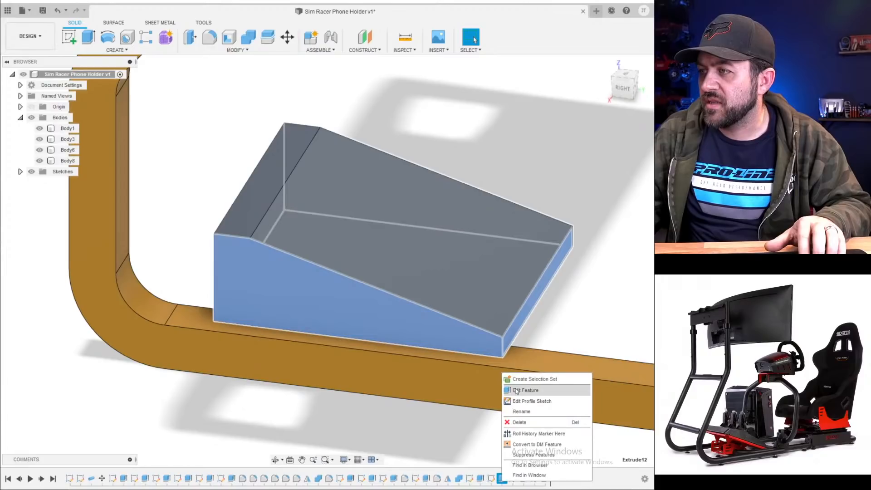
left_click(514, 388)
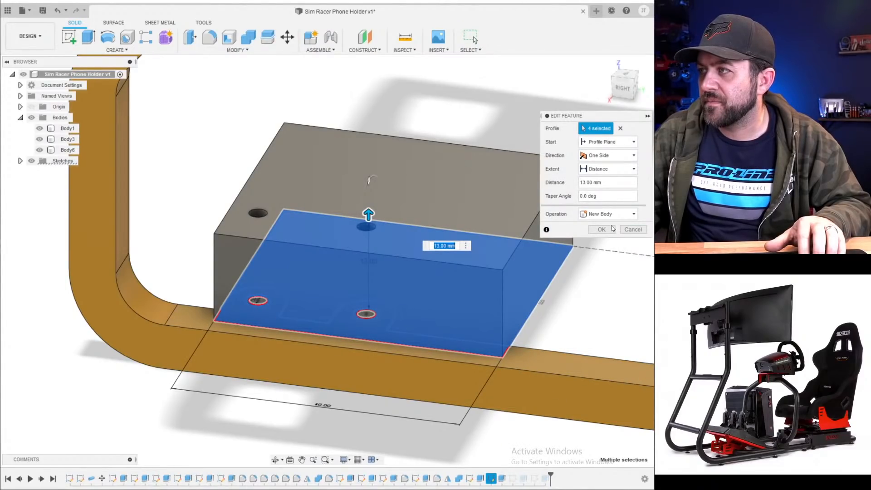
left_click(601, 230)
left_click(502, 479)
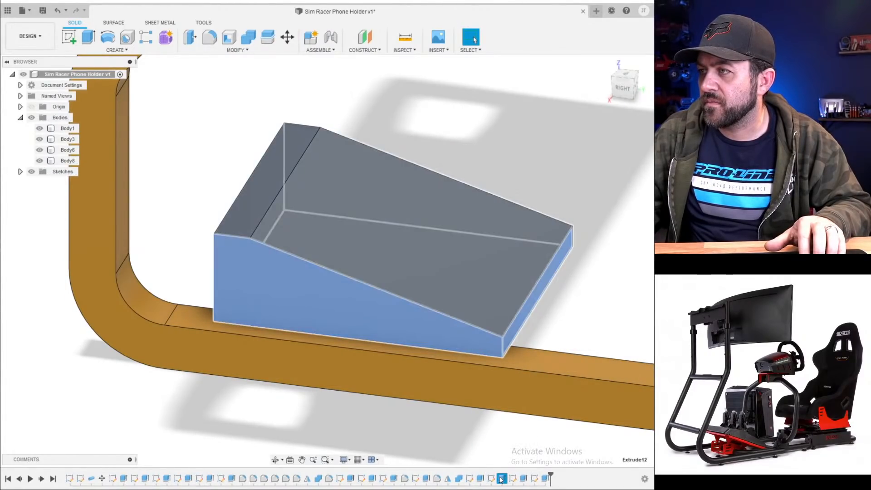
right_click(502, 479)
left_click(522, 385)
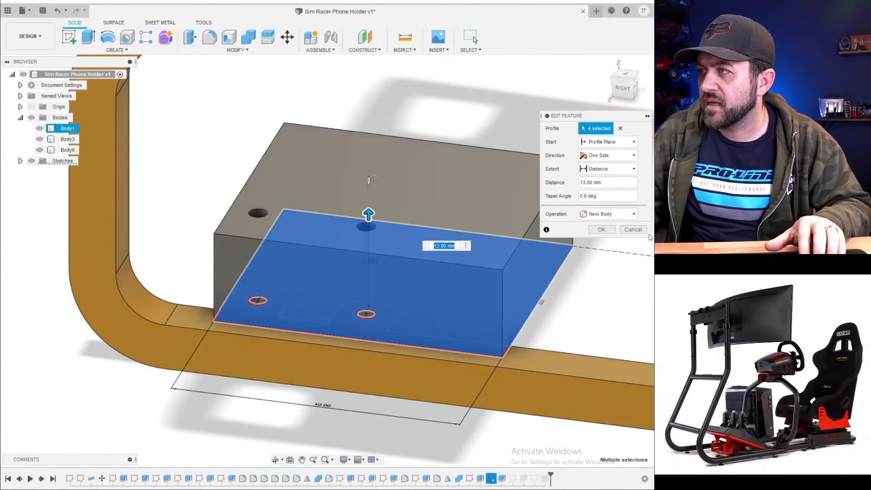
left_click(601, 230)
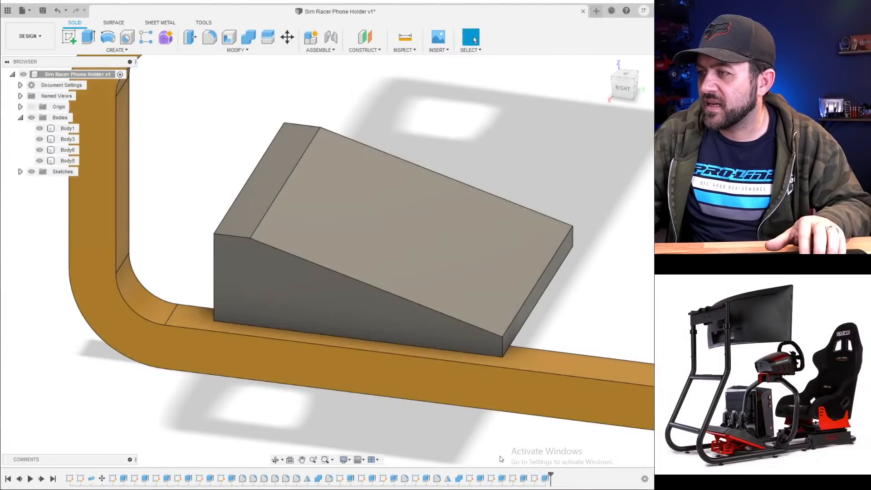
- Edit the hole-filling extrusion in the block to a depth of 7.5 mm
left_click(524, 477)
right_click(524, 477)
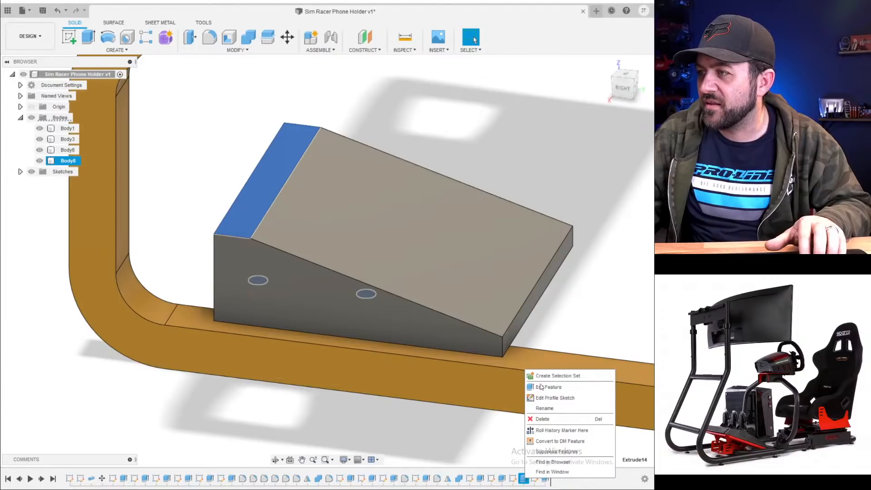
left_click(540, 386)
middle_click_drag(436, 318, 451, 278, "shift")
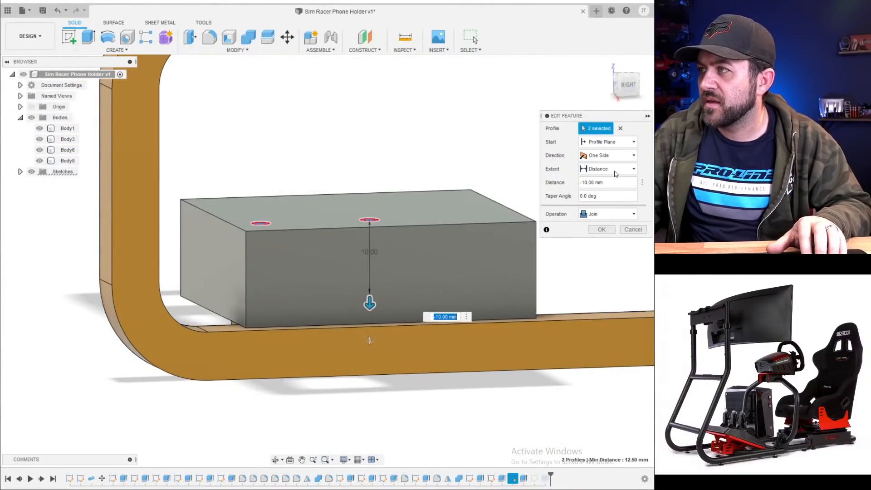
left_click(628, 85)
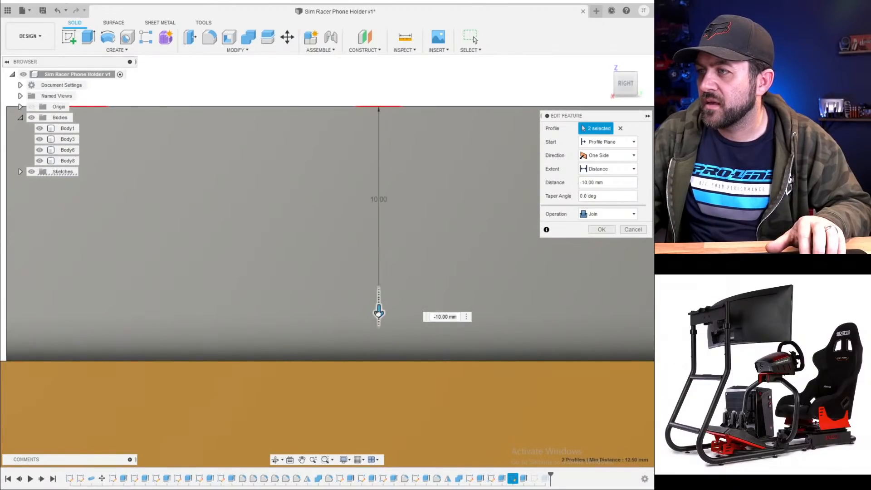
left_click_drag(377, 313, 379, 263)
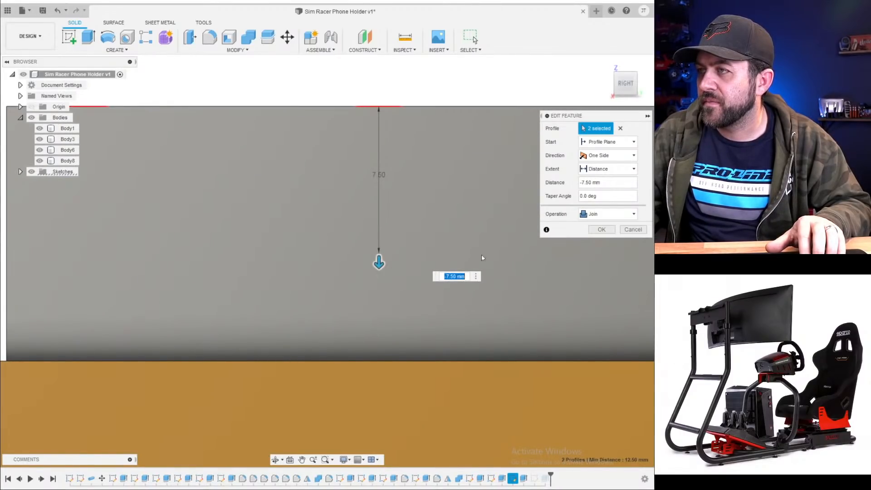
left_click(602, 229)
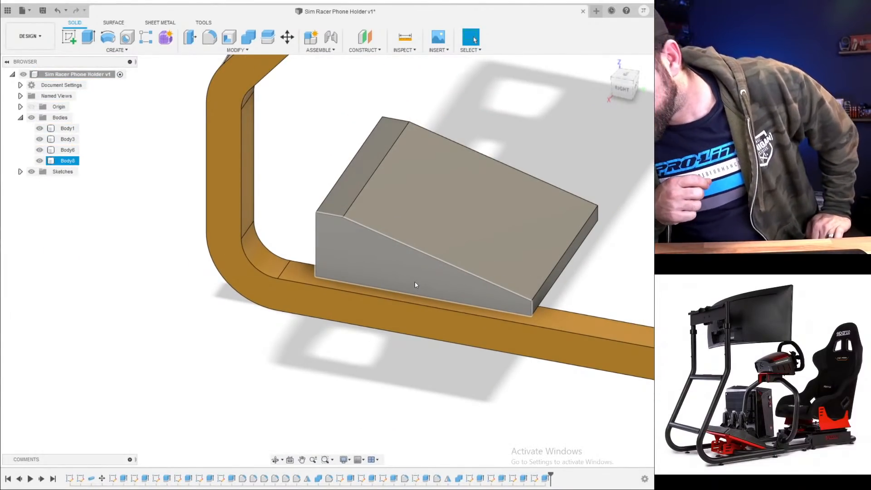
- Examine the wedge and its mounting holes from several angles to check the new hole depth
middle_click_drag(363, 259, 381, 147, "shift")
scroll(422, 258, "up", 4)
middle_click_drag(422, 258, 414, 420, "shift")
scroll(487, 358, "up", 3)
scroll(490, 352, "down", 3)
scroll(329, 333, "down", 3)
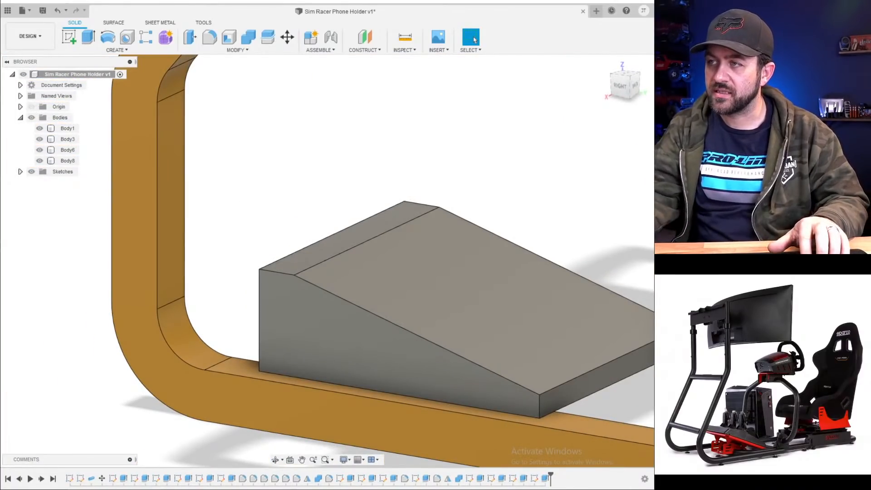
- Start a Derive and pick the Creep Interior design from the Admin Project as its source
scroll(288, 292, "down", 3)
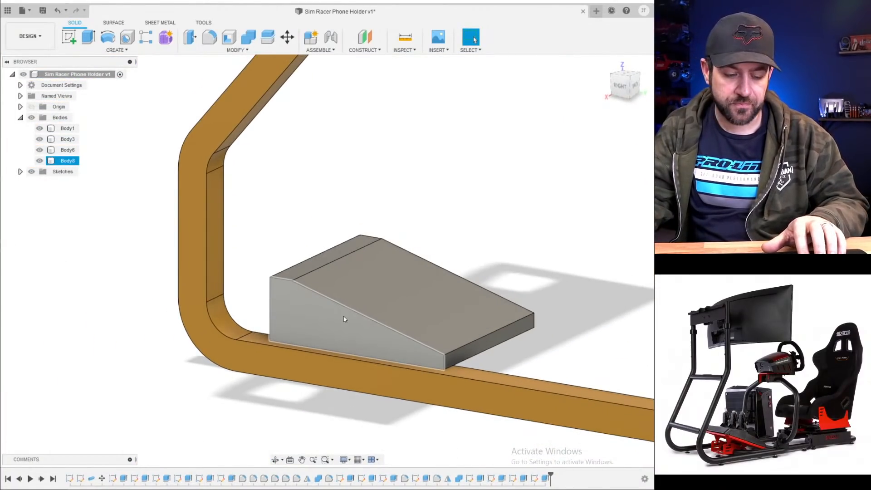
middle_click_drag(345, 319, 316, 323, "shift")
left_click(472, 38)
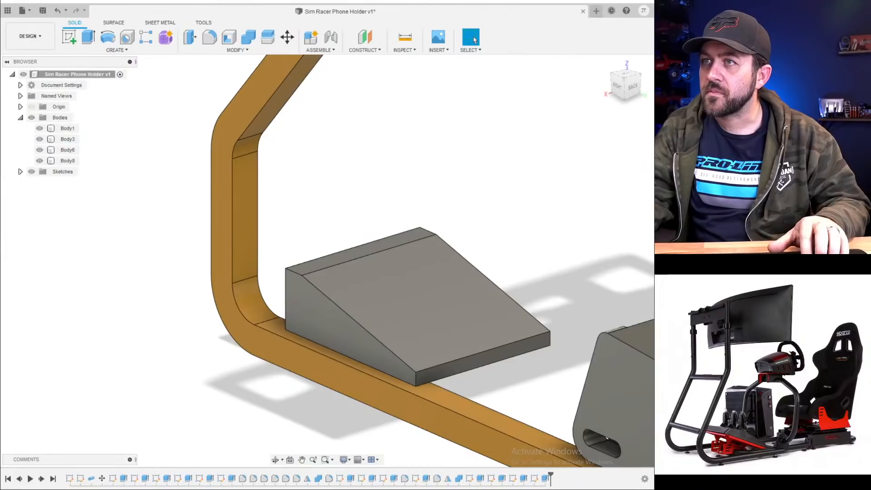
left_click(436, 54)
left_click(451, 61)
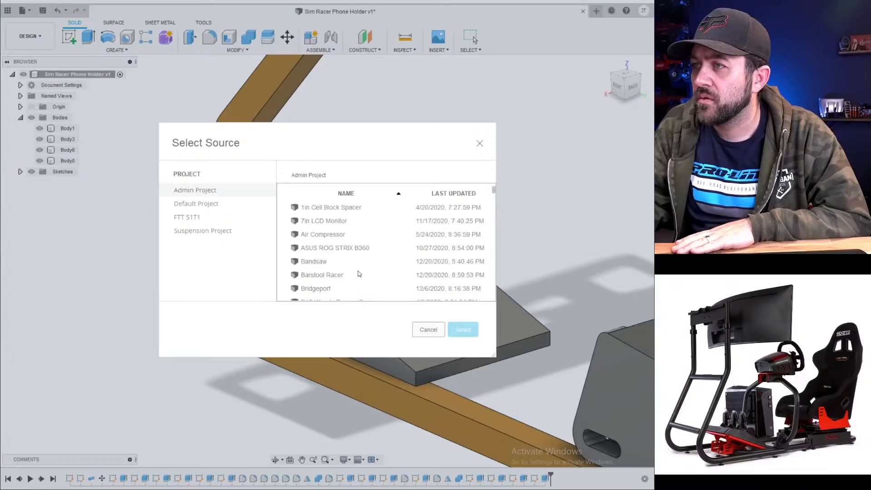
scroll(354, 220, "down", 5)
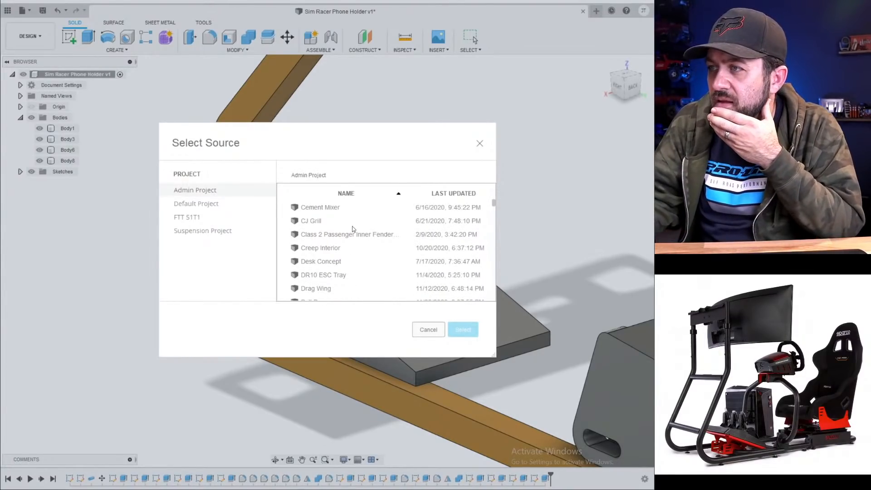
left_click(331, 248)
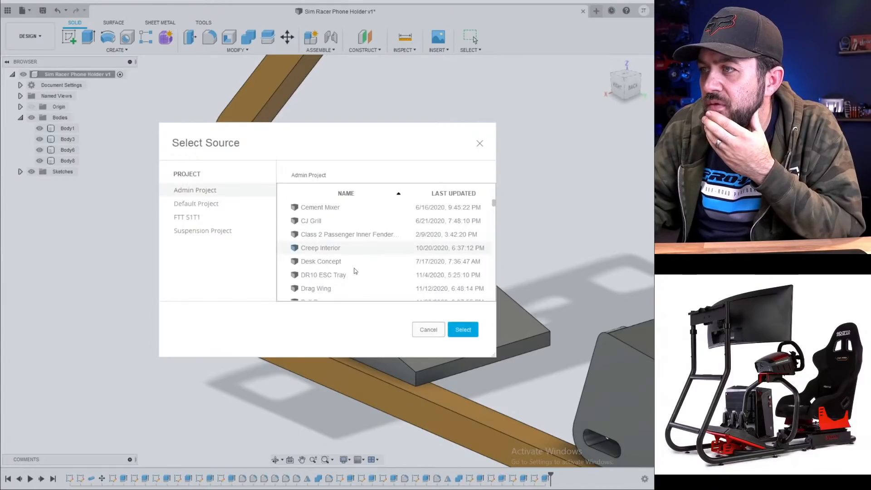
left_click(462, 328)
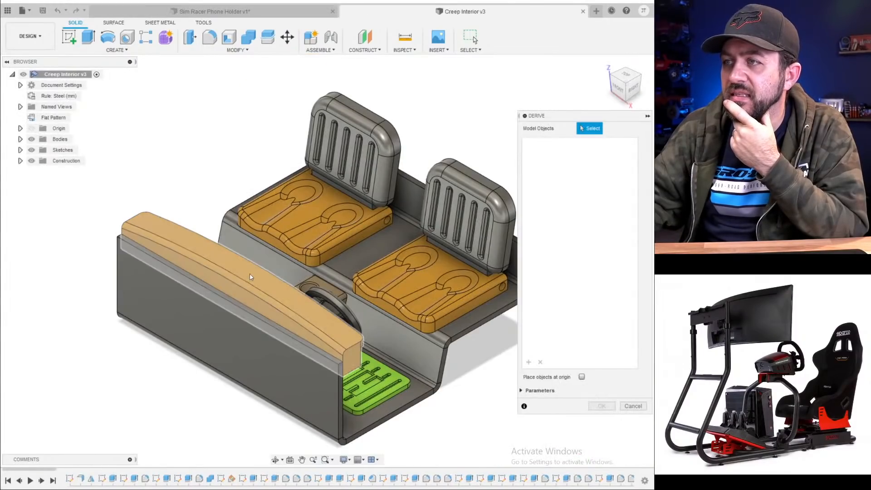
- Derive the three-pedal body beneath the steering wheel into the phone holder design
middle_click_drag(310, 279, 193, 288, "shift")
scroll(192, 288, "up", 5)
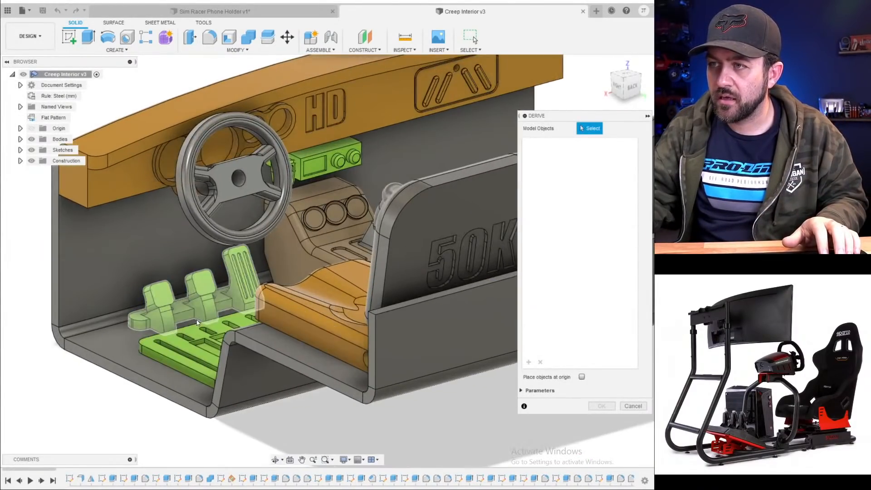
left_click(192, 289)
left_click(610, 406)
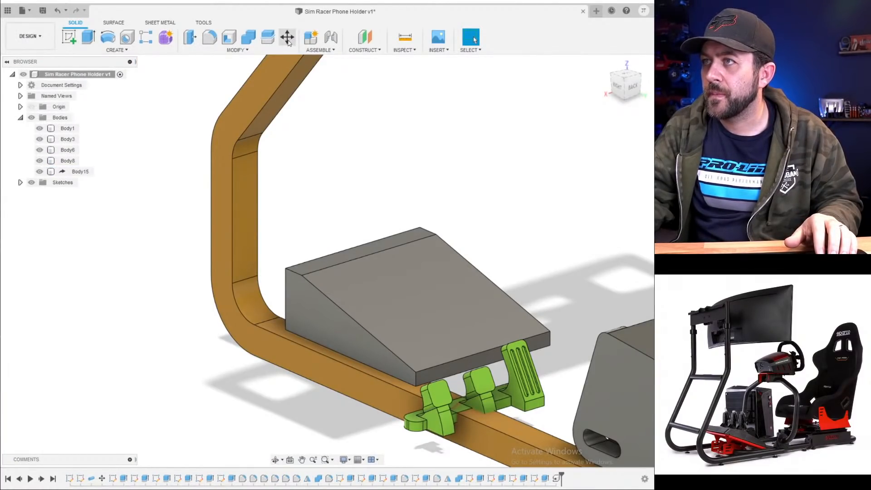
- Begin moving the derived pedal body, raising it about 7.8 mm along Y
left_click(287, 39)
left_click(464, 391)
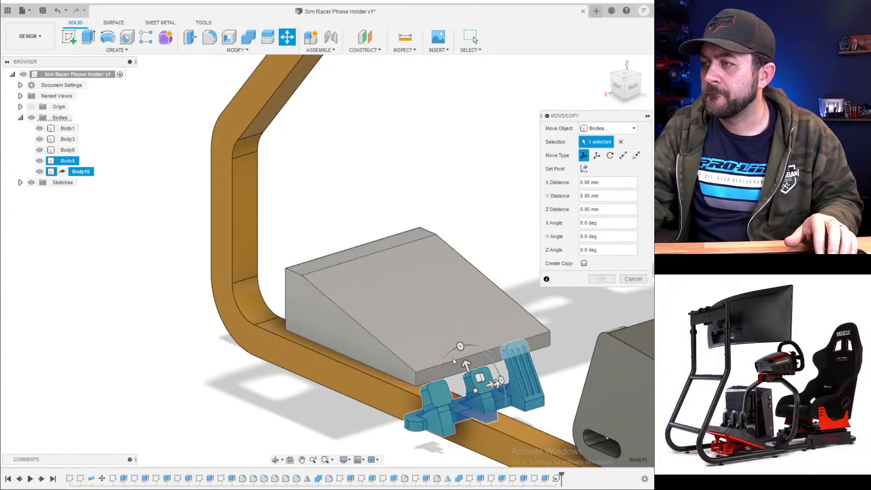
left_click_drag(466, 365, 430, 255)
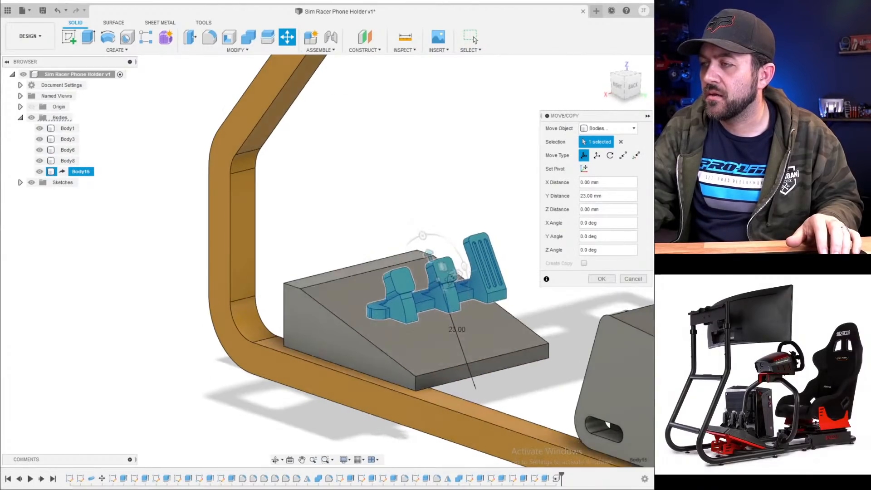
middle_click_drag(385, 356, 424, 315, "shift")
left_click_drag(424, 309, 436, 345)
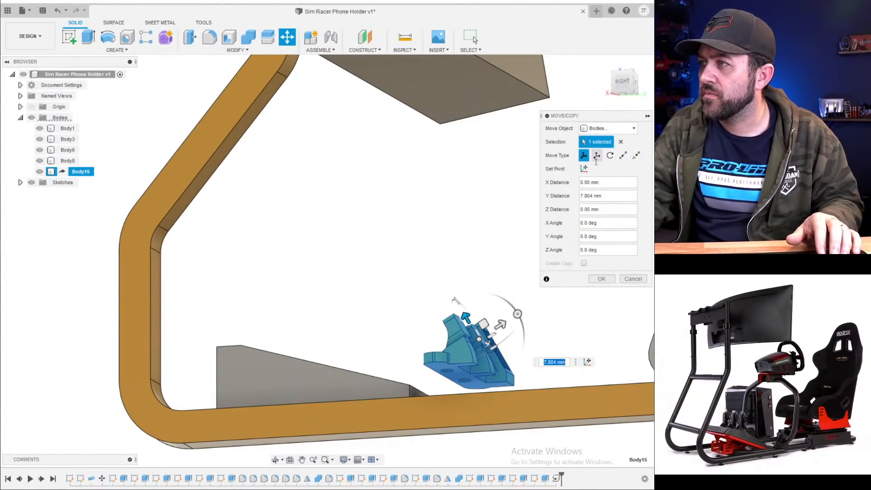
- Reposition the move pivot onto the pedal body's underside, offset 3 mm along Y
left_click(584, 170)
left_click(474, 378)
left_click(454, 379)
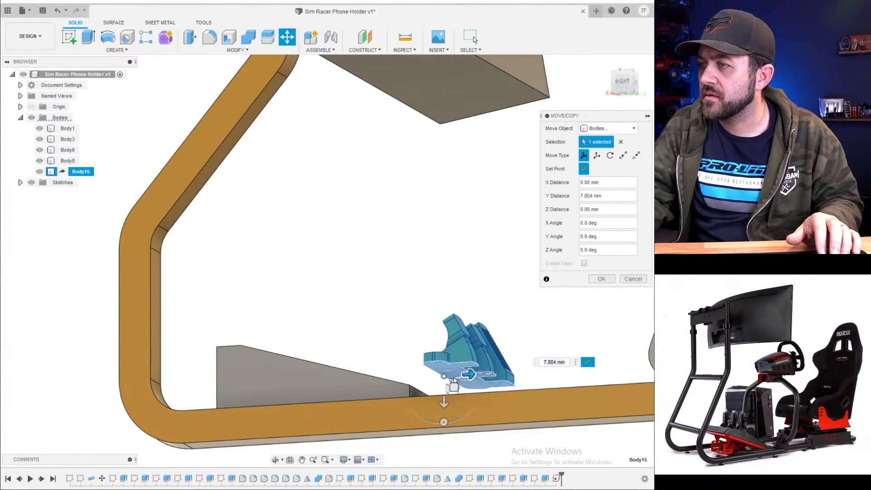
left_click(454, 380)
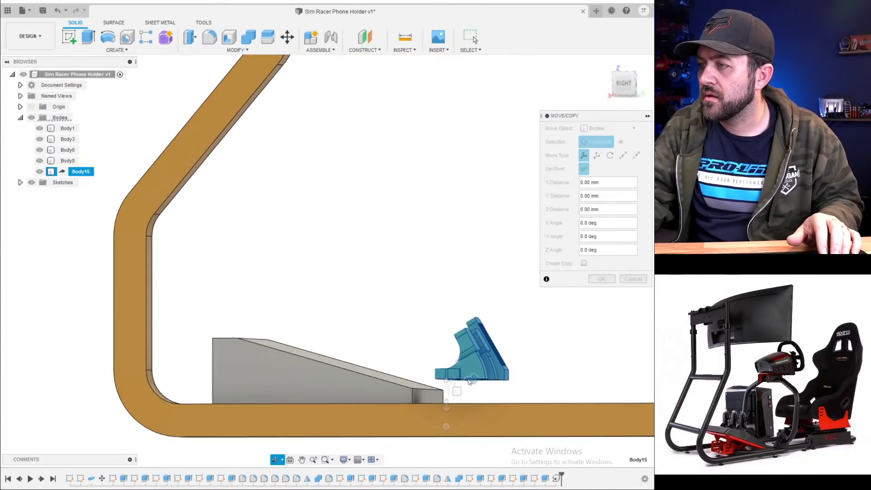
left_click_drag(461, 377, 483, 376)
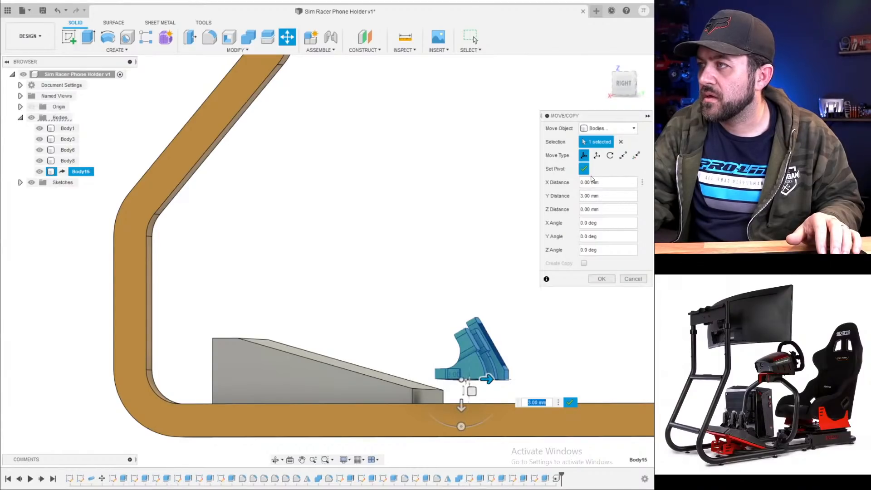
scroll(391, 341, "up", 5)
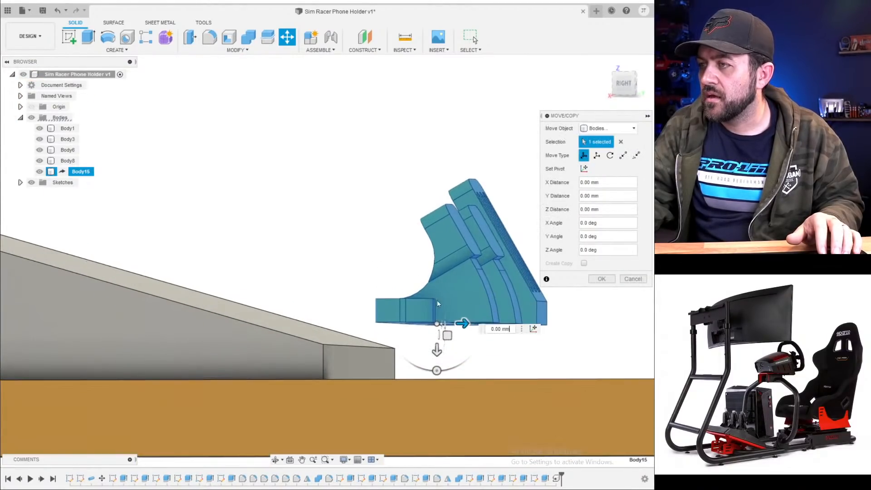
- Move the pedal body onto the wedge's sloped top, shifting it about 19 mm along X, -16, -13 and -4 mm along Y and -5 mm along Z
left_click_drag(462, 322, 277, 323)
middle_click_drag(281, 292, 280, 355)
middle_click_drag(311, 324, 328, 296, "shift")
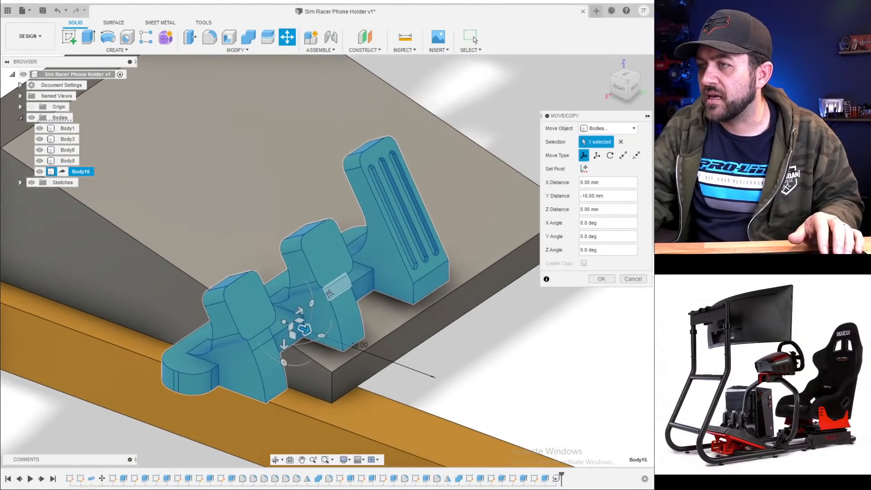
left_click_drag(300, 312, 412, 190)
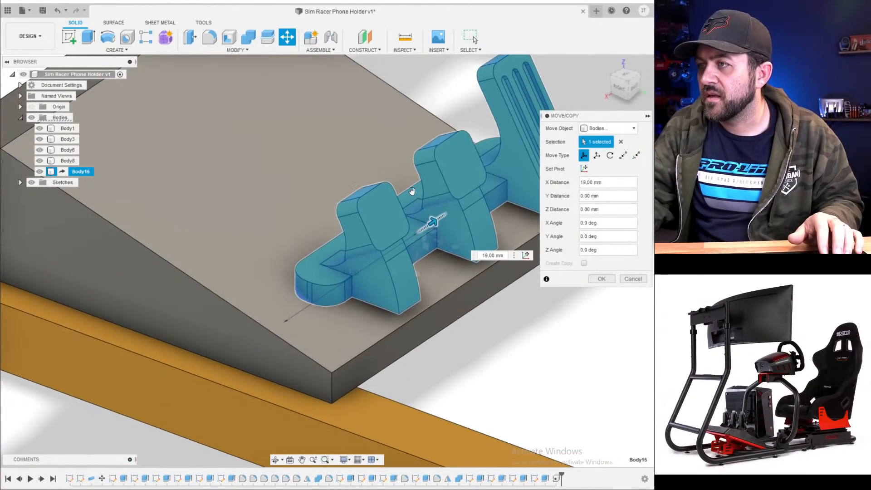
left_click_drag(428, 235, 329, 178)
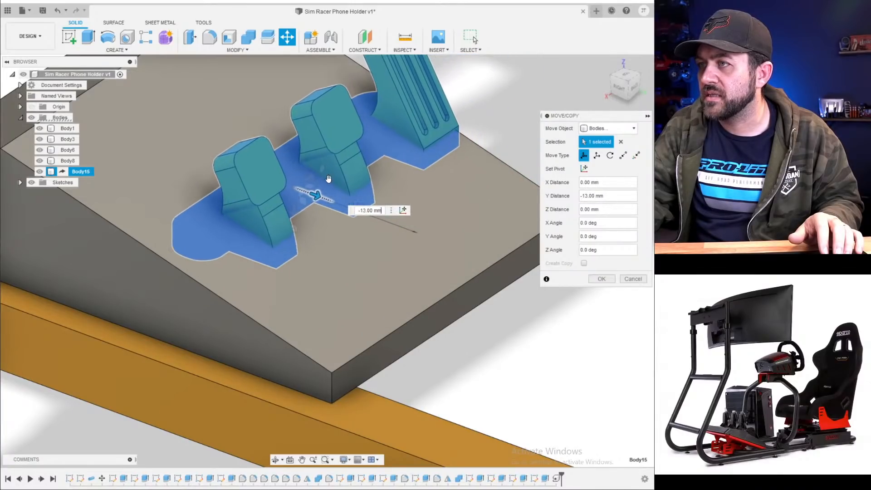
mouse_move(293, 210)
middle_mouse_down("shift")
mouse_move(293, 148)
mouse_move(292, 193)
middle_mouse_up("shift")
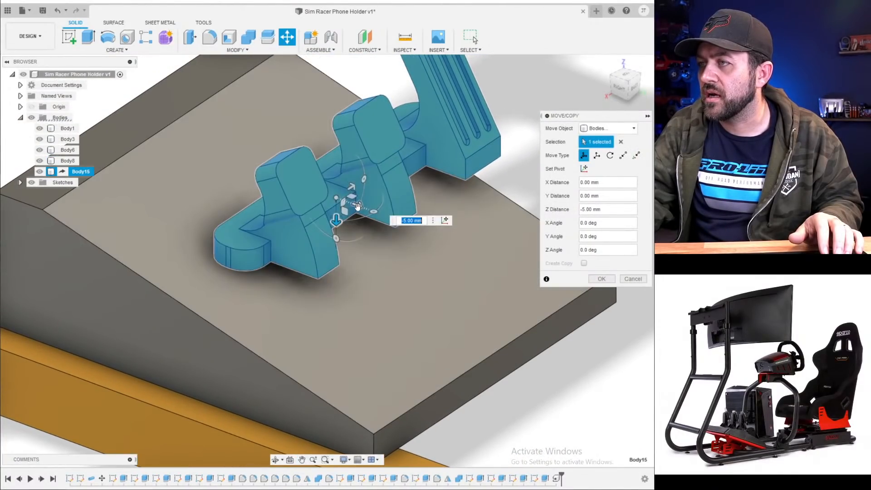
left_click_drag(338, 213, 298, 205)
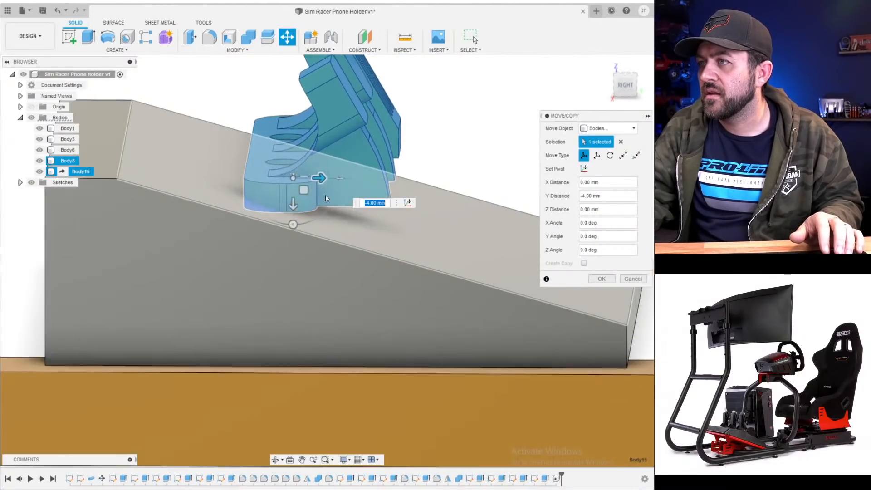
- Rotate the pedal body 16 degrees about X so its underside lies flush on the wedge's slope, and finish the move
scroll(325, 194, "up", 4)
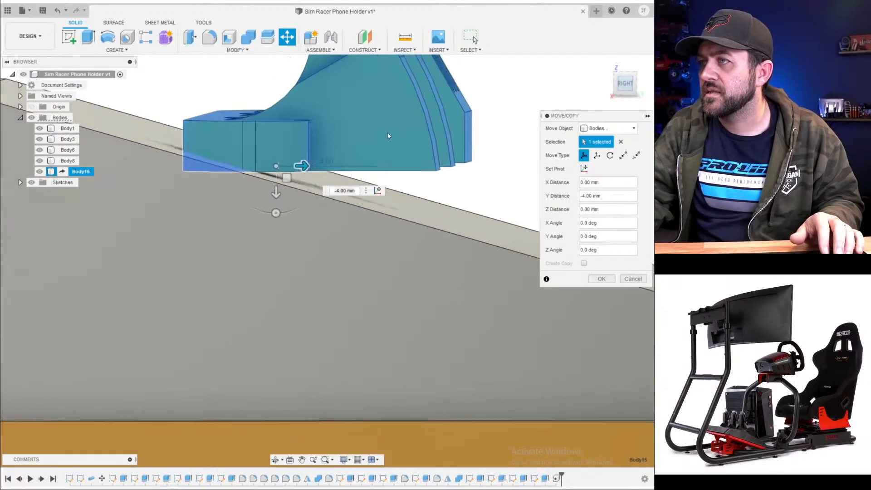
mouse_move(281, 212)
left_mouse_down()
mouse_move(267, 212)
mouse_move(274, 211)
left_mouse_up()
scroll(395, 215, "up", 3)
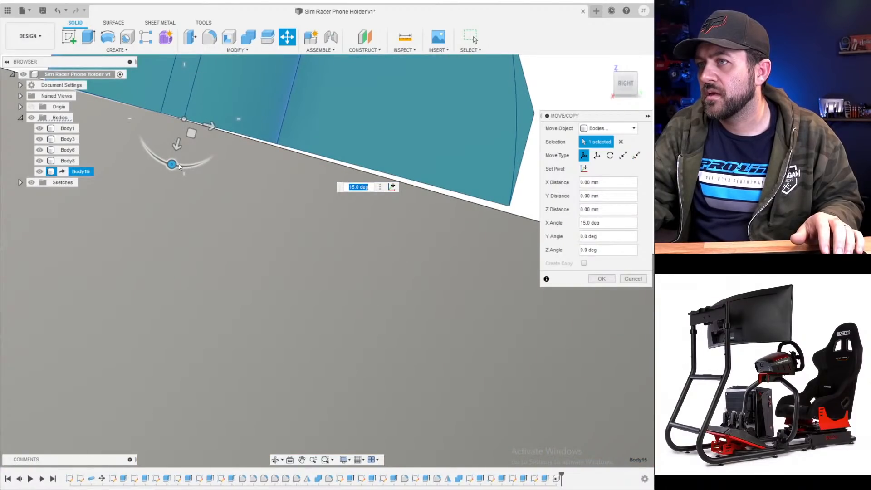
mouse_move(171, 164)
left_mouse_down()
mouse_move(163, 161)
mouse_move(174, 166)
left_mouse_up()
scroll(169, 185, "down", 2)
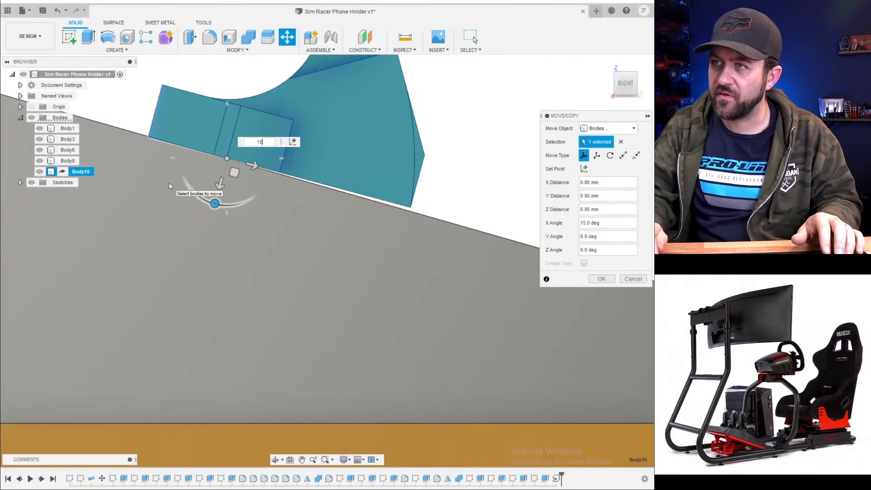
type("15.5")
key("Return")
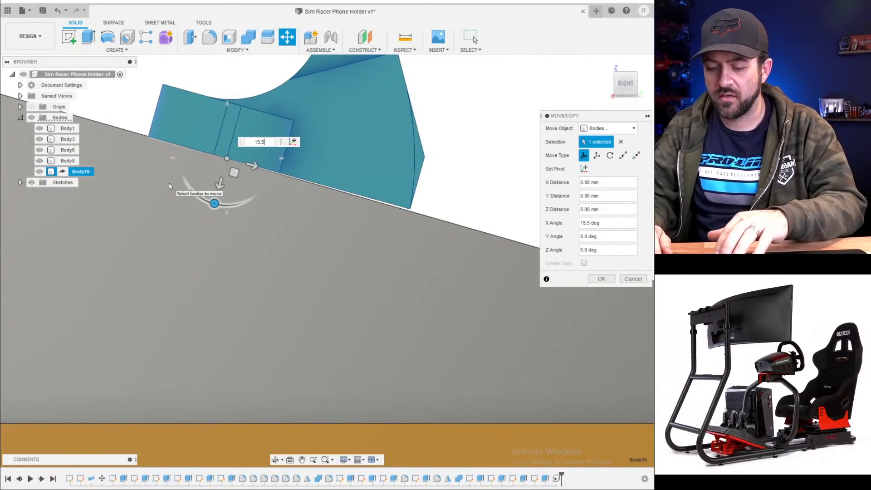
key("Return")
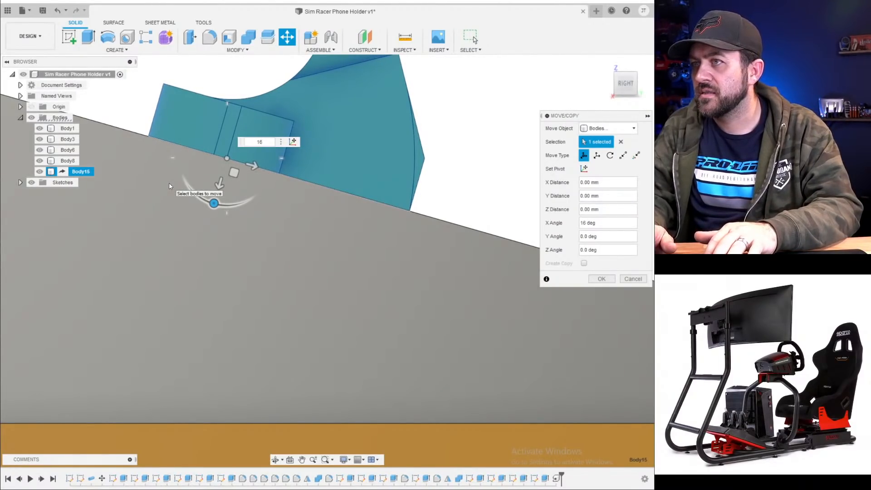
key("Return")
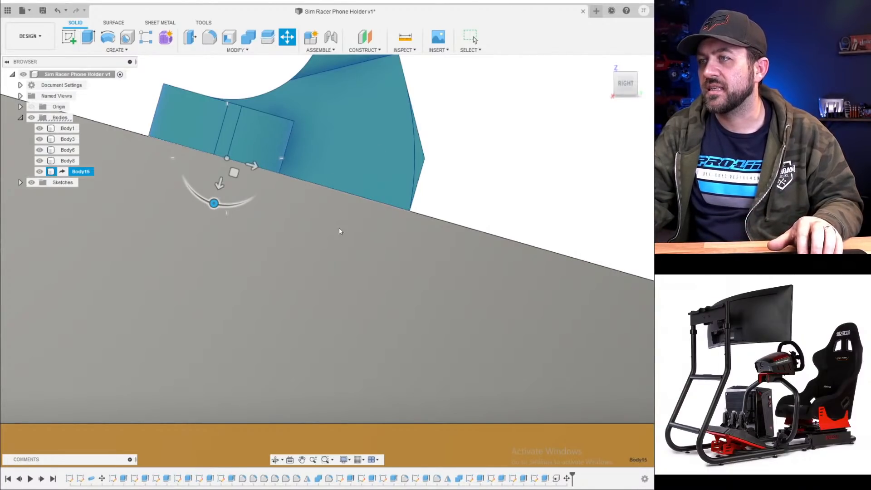
scroll(436, 167, "down", 5)
middle_click_drag(463, 159, 397, 185, "shift")
scroll(329, 156, "down", 4)
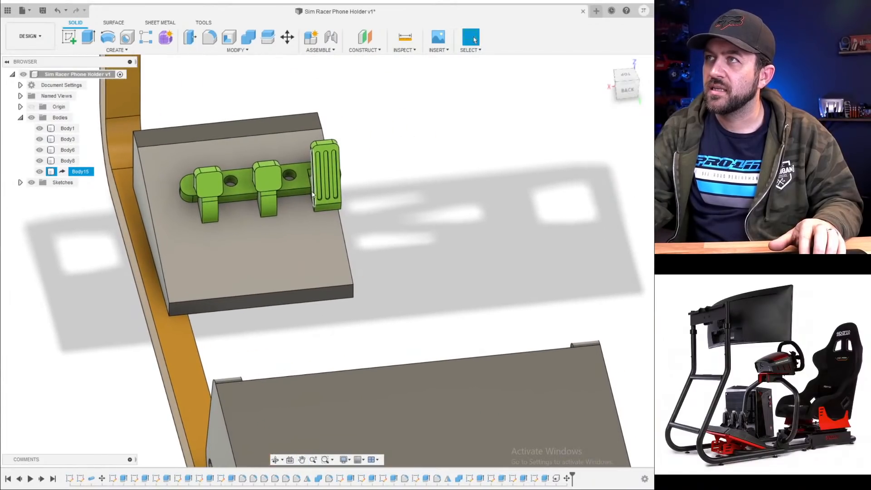
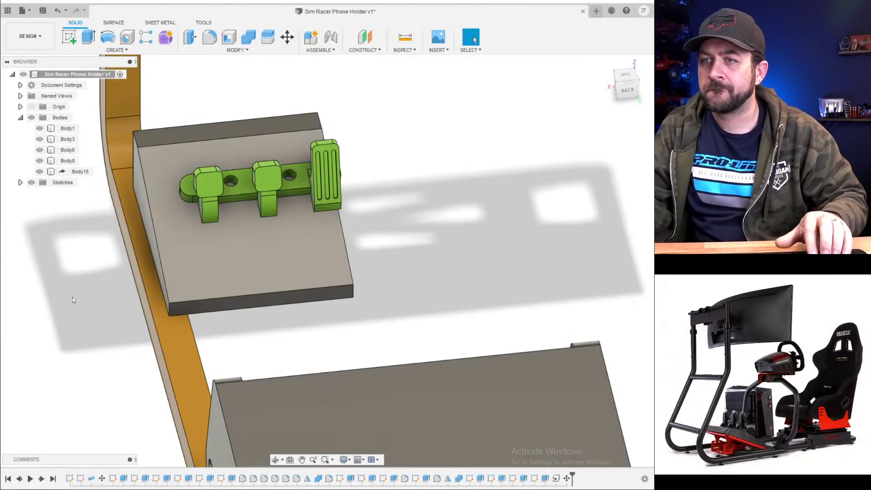
scroll(138, 231, "down", 3)
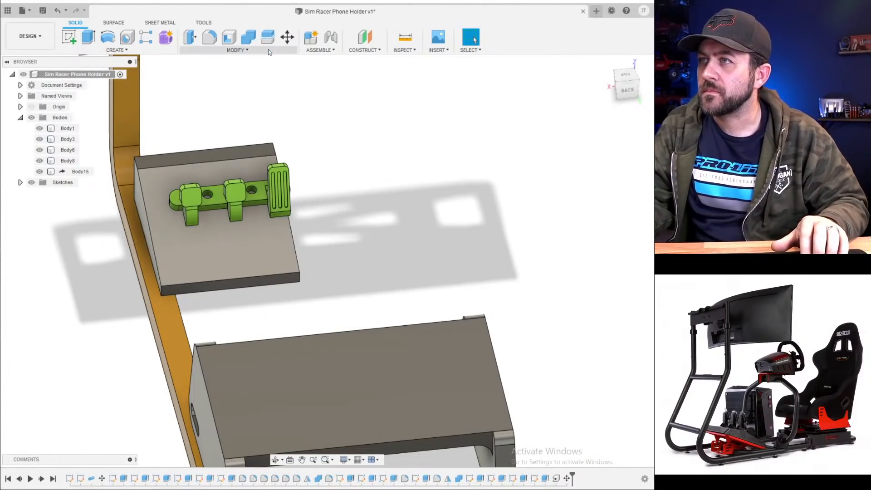
left_click(288, 43)
left_click(274, 199)
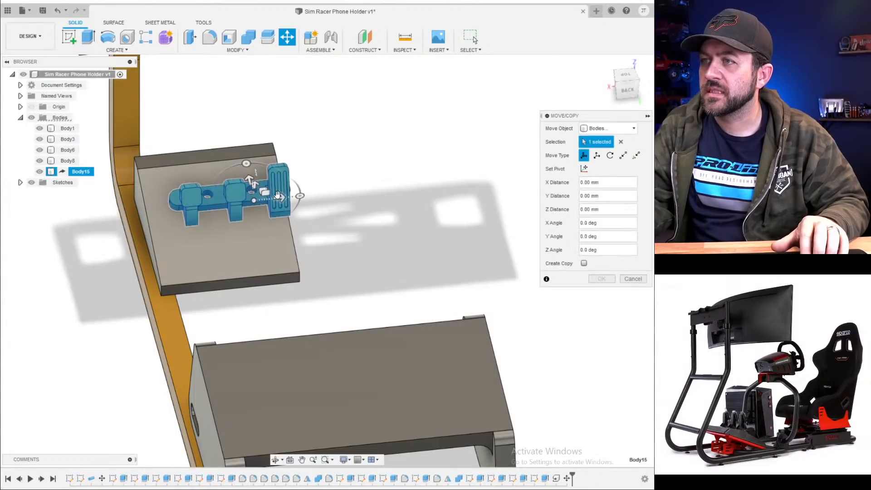
left_click_drag(274, 198, 324, 198)
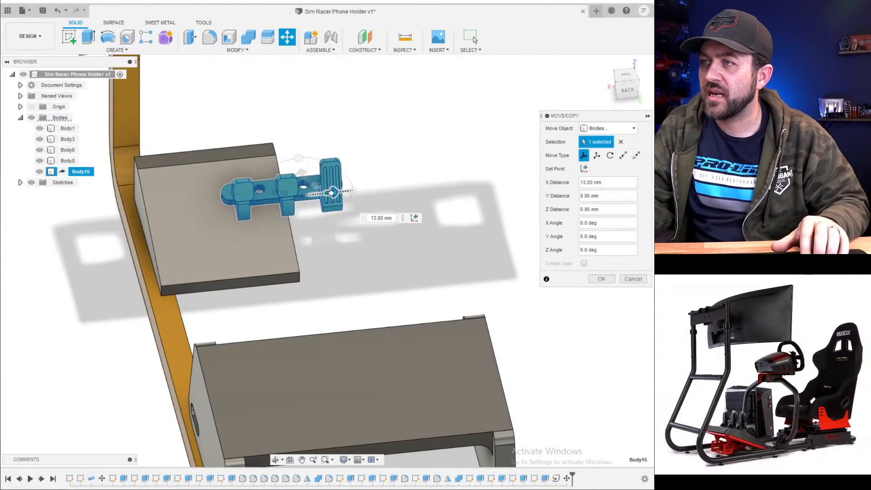
key("Return")
scroll(290, 224, "down", 2)
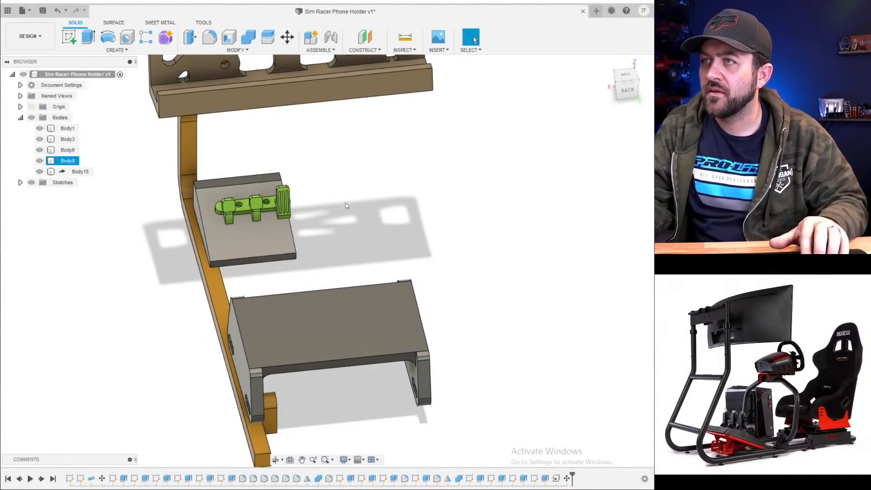
- Mirror the wedge body about its vertical side face with the Join operation to double the width of the pedal base
left_click(116, 50)
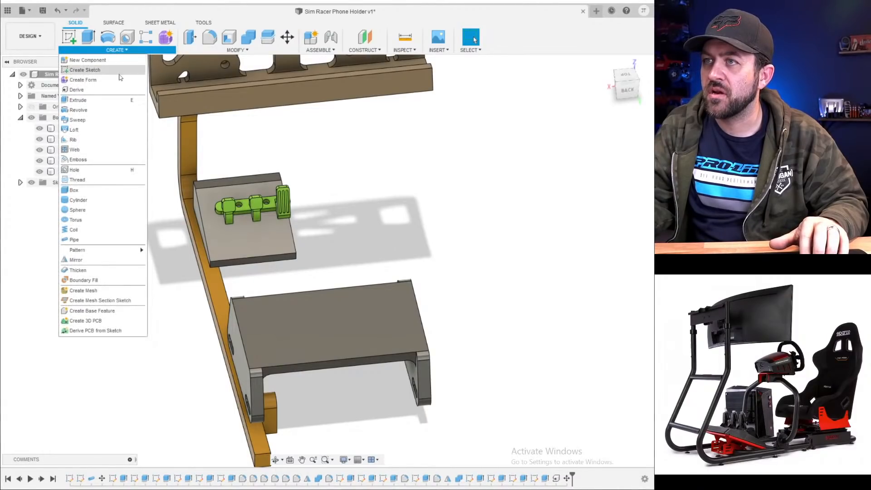
left_click(90, 261)
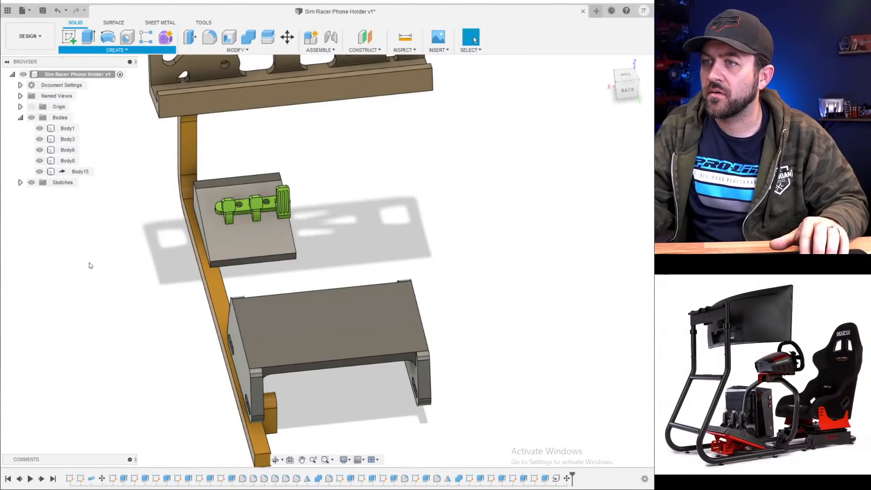
left_click(275, 235)
middle_click_drag(371, 265, 272, 244, "shift")
left_click(593, 155)
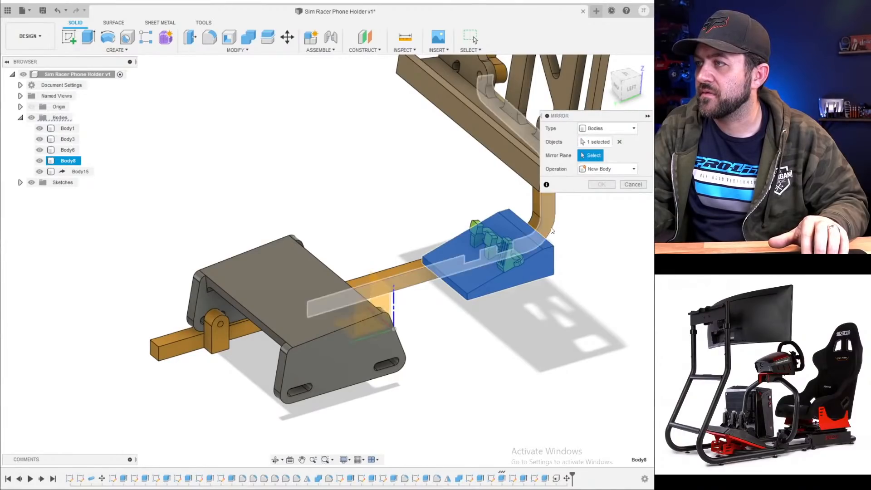
left_click(552, 271)
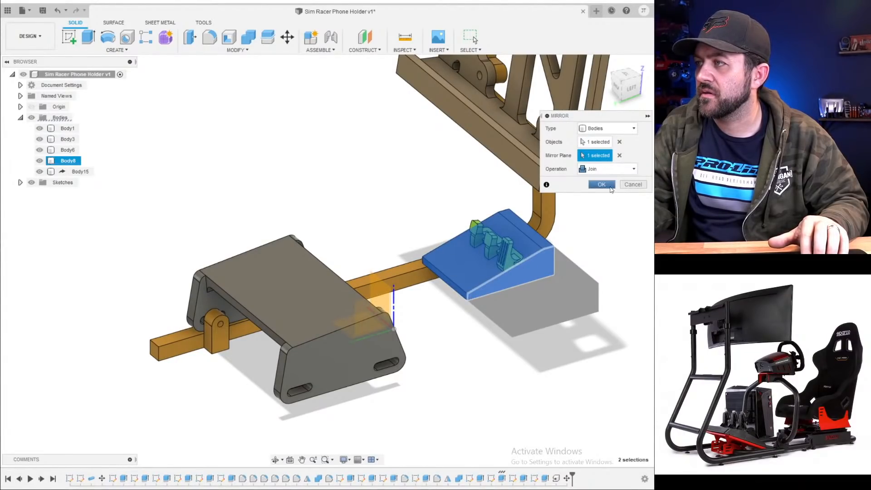
left_click(610, 189)
scroll(525, 240, "up", 3)
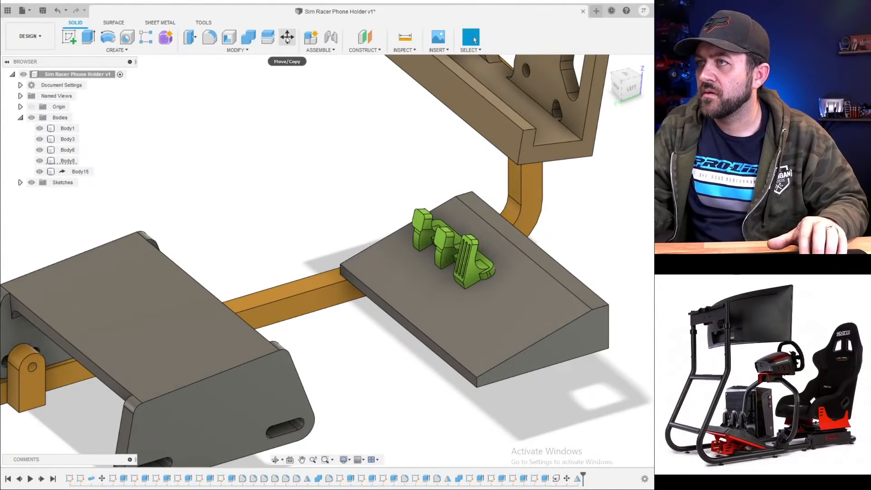
left_click(287, 38)
left_click(480, 262)
left_click_drag(481, 263, 536, 283)
middle_click_drag(536, 283, 369, 318, "shift")
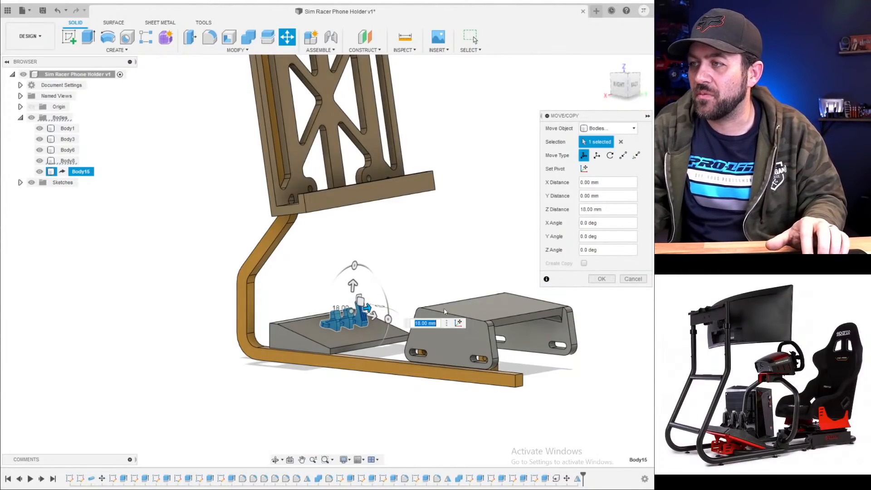
middle_click_drag(341, 260, 382, 328, "shift")
scroll(382, 328, "up", 4)
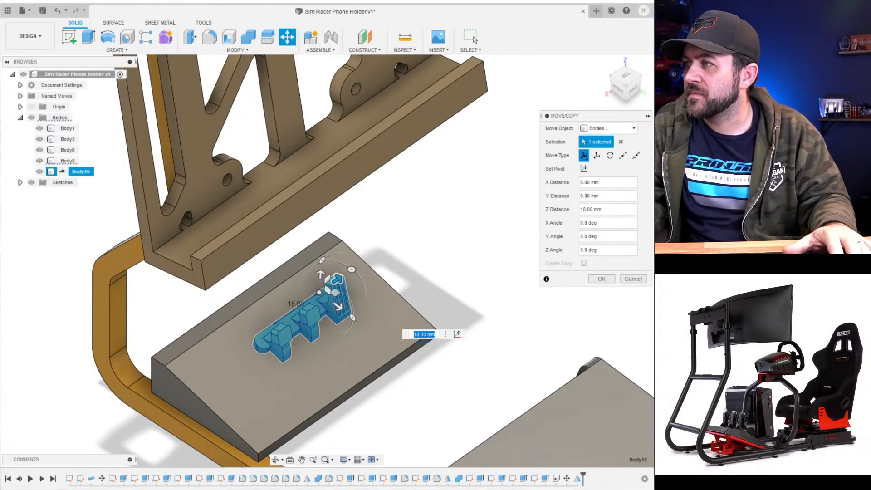
key("Return")
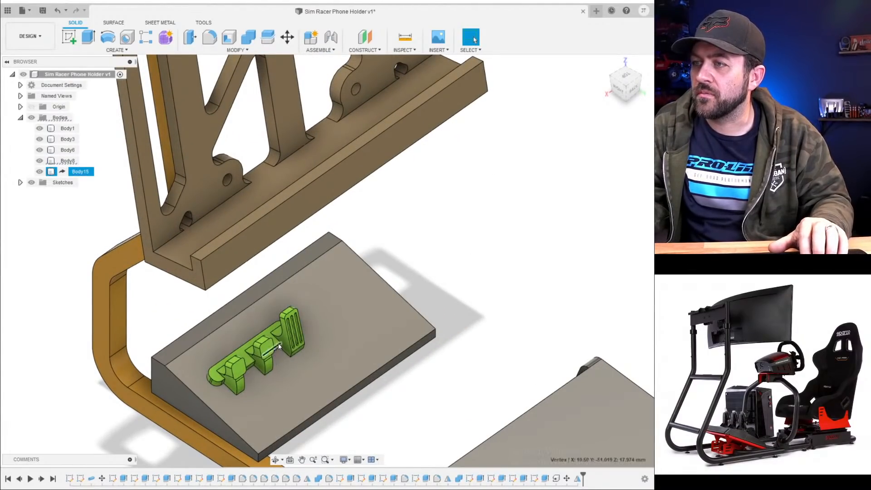
- Move the pedal body 24 mm along Z so it sits near the middle of the widened wedge
left_click(287, 36)
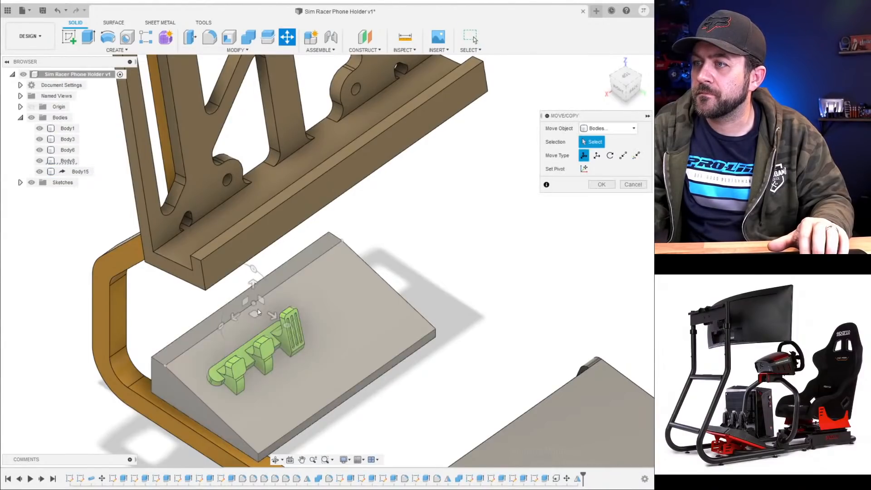
left_click(273, 336)
left_click_drag(303, 303, 346, 283)
left_click_drag(352, 280, 360, 272)
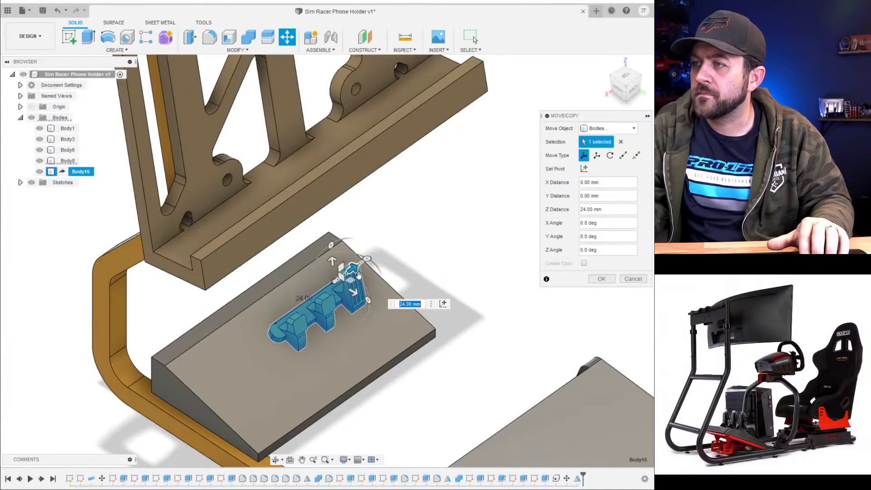
left_click(612, 279)
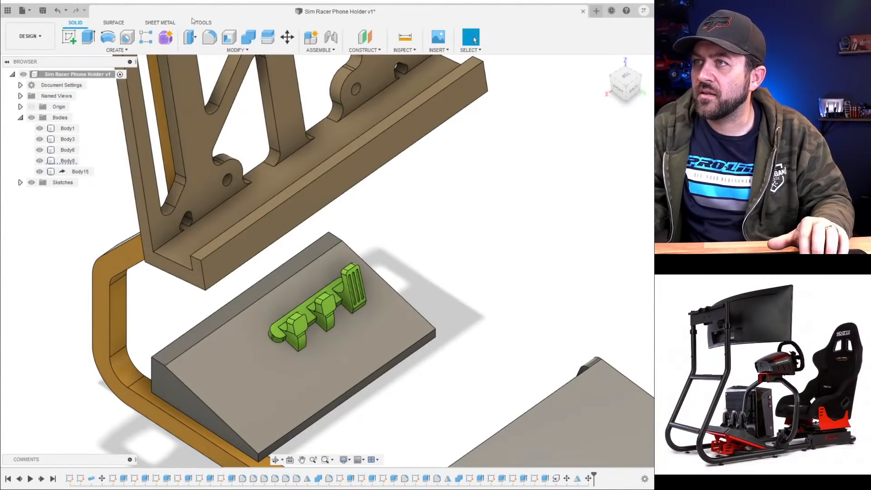
- Scale the pedal body uniformly by a factor of 1.511
left_click(236, 50)
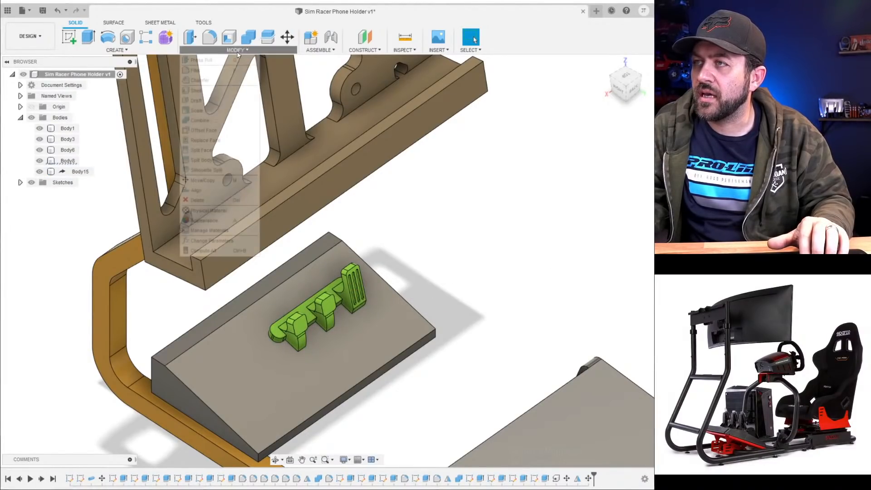
left_click(215, 110)
left_click(320, 312)
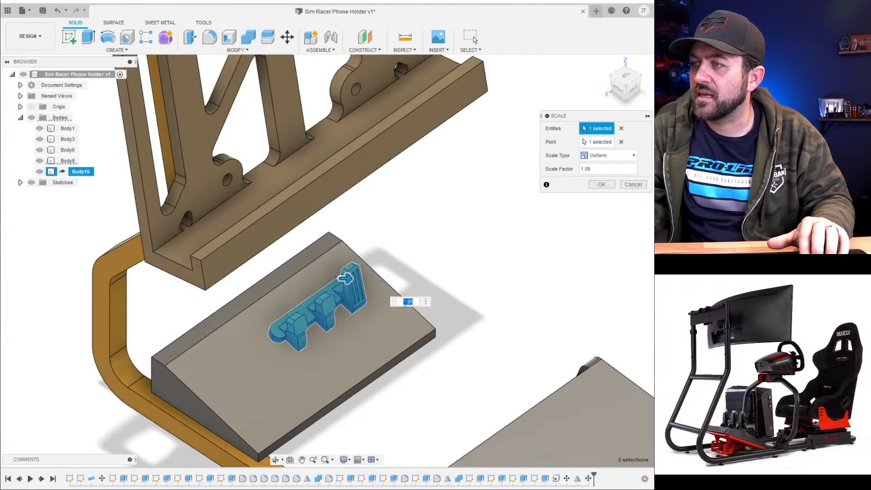
left_click_drag(346, 277, 364, 278)
middle_click_drag(353, 330, 317, 340, "shift")
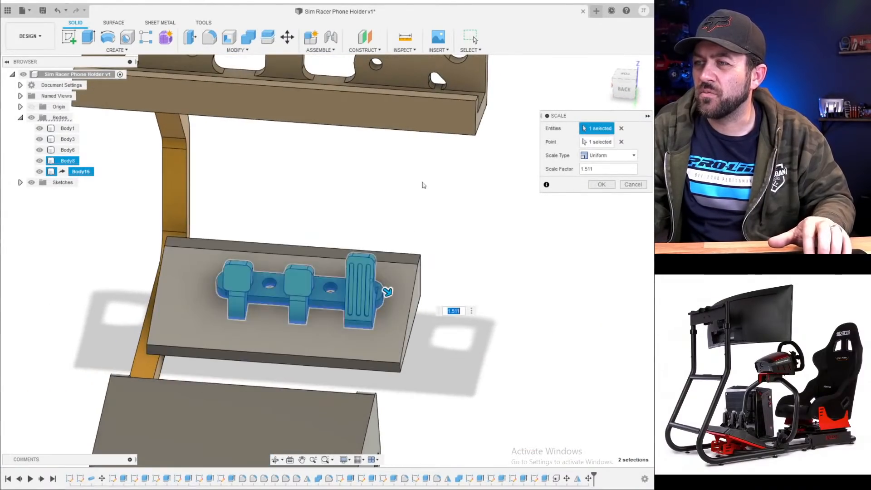
left_click(602, 185)
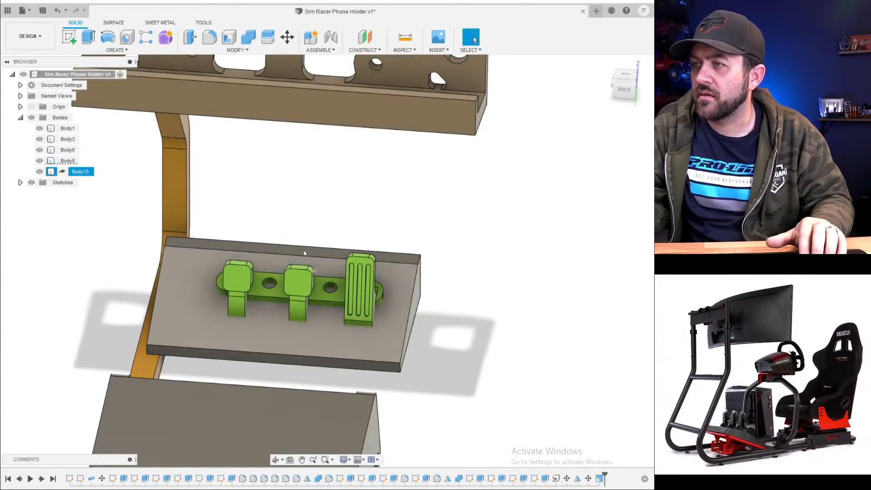
- Begin moving the enlarged pedal body, raising its underside flush with the wedge's slope and shifting it 2 mm along Y
left_click(313, 292)
key("m")
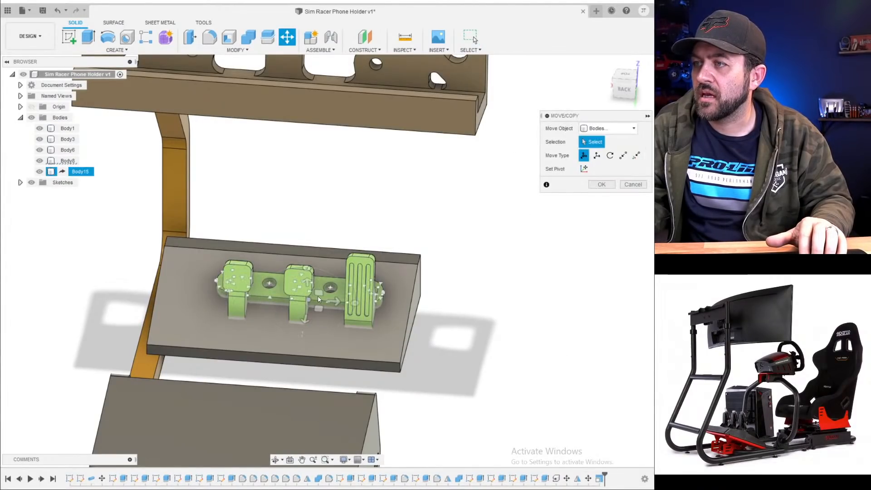
scroll(317, 295, "up", 5)
scroll(313, 288, "up", 3)
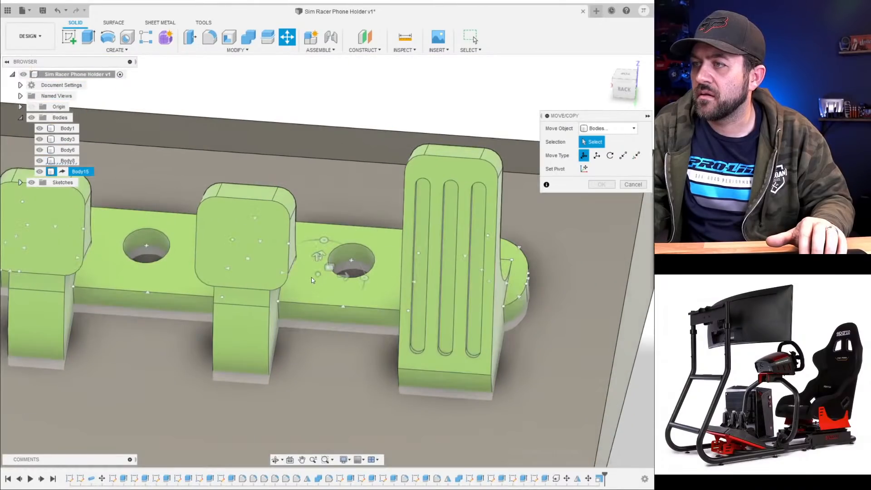
left_click(244, 295)
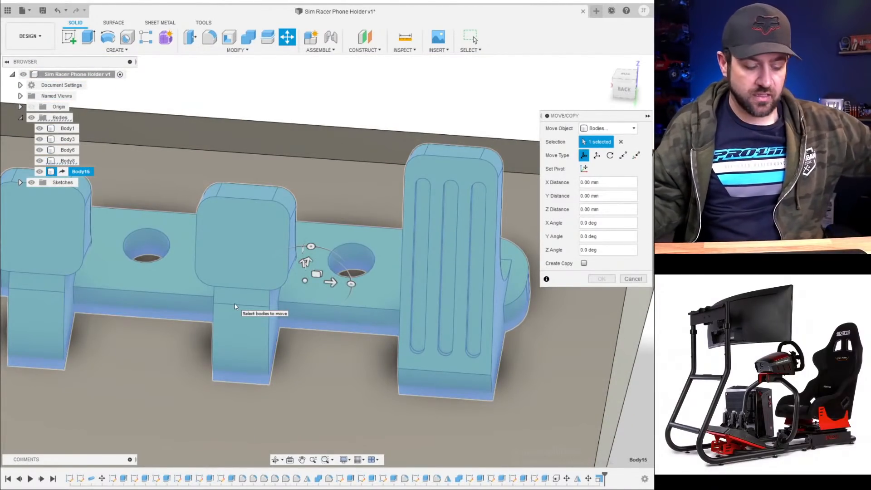
scroll(254, 271, "down", 3)
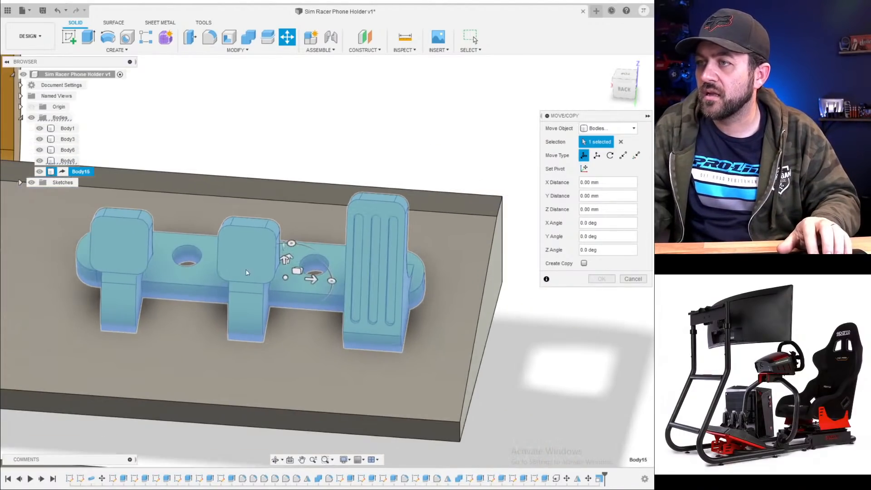
middle_click_drag(248, 272, 327, 246, "shift")
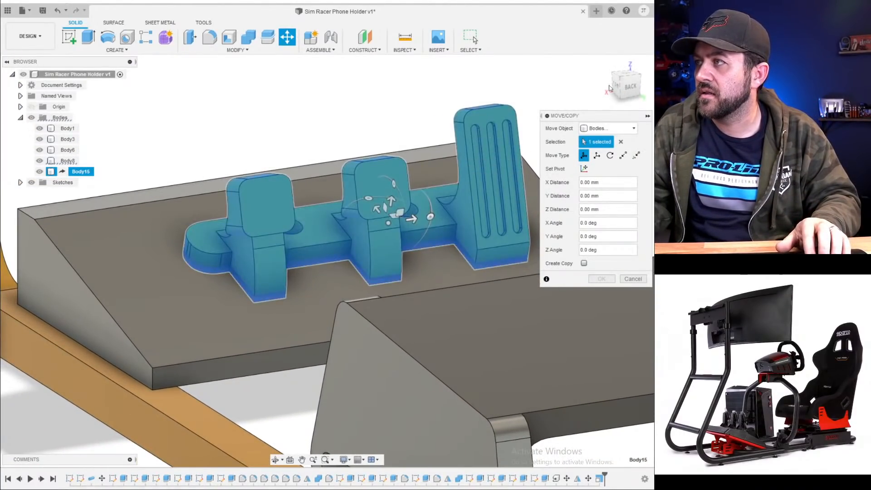
left_click(622, 83)
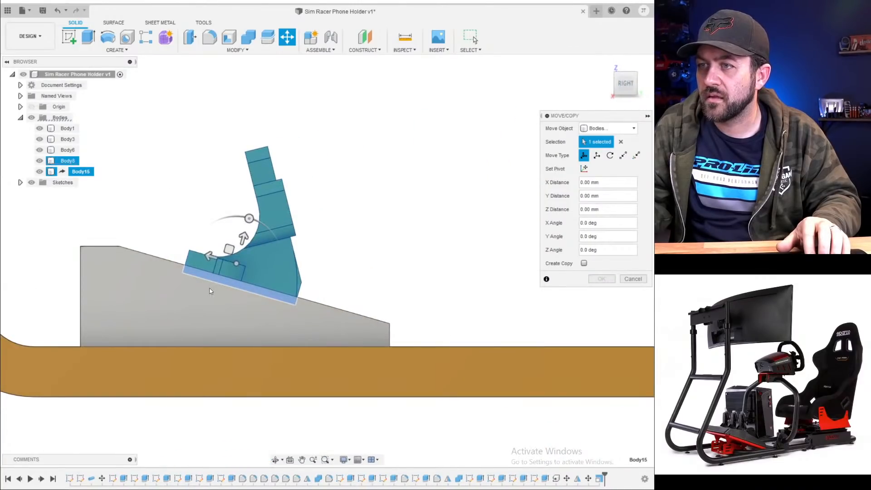
scroll(201, 279, "up", 4)
scroll(237, 254, "up", 3)
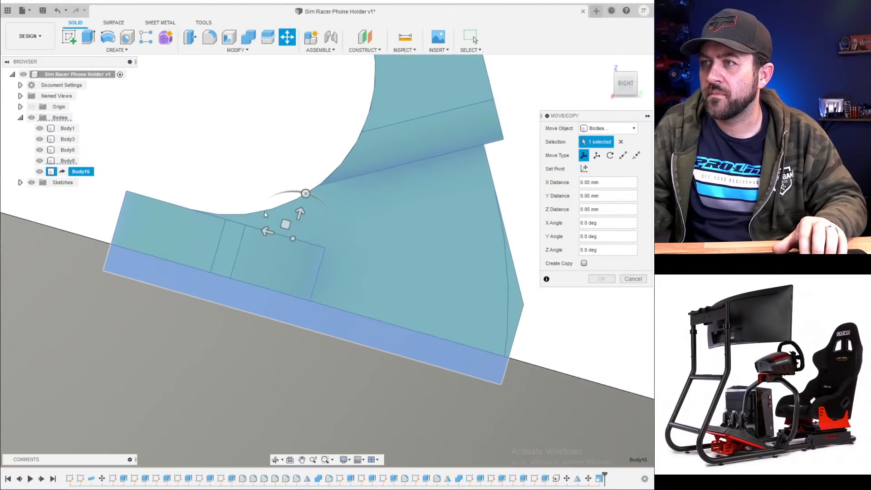
left_click_drag(300, 211, 222, 190)
scroll(280, 202, "down", 5)
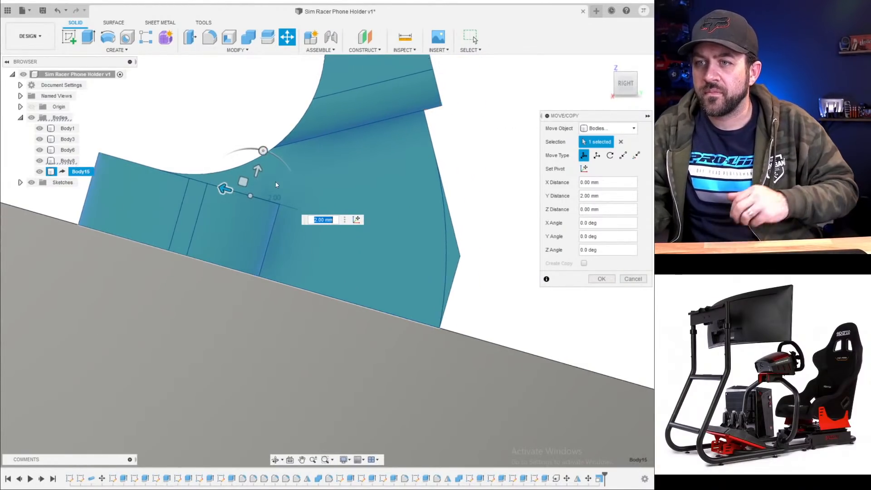
- Set the pedal body's Y distance to 7 mm to shift it further up the slope, and finish the move
middle_click_drag(309, 149, 279, 194, "shift")
scroll(279, 184, "down", 4)
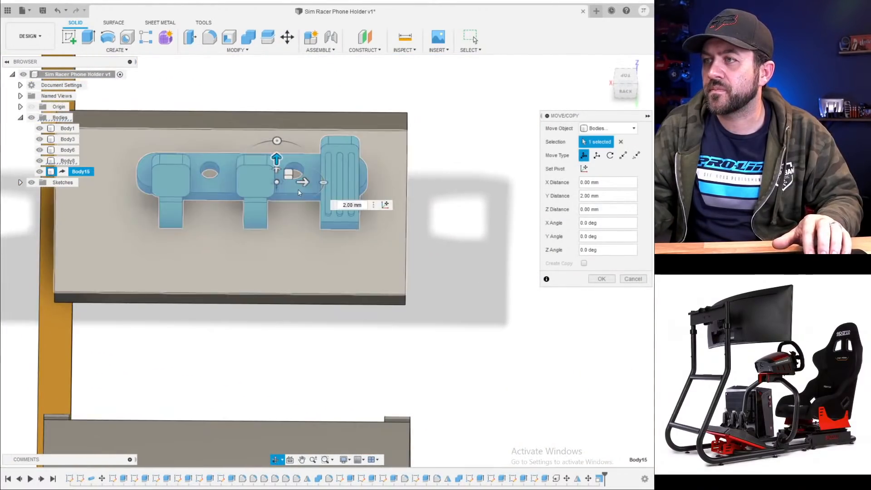
scroll(326, 176, "up", 3)
scroll(442, 246, "down", 4)
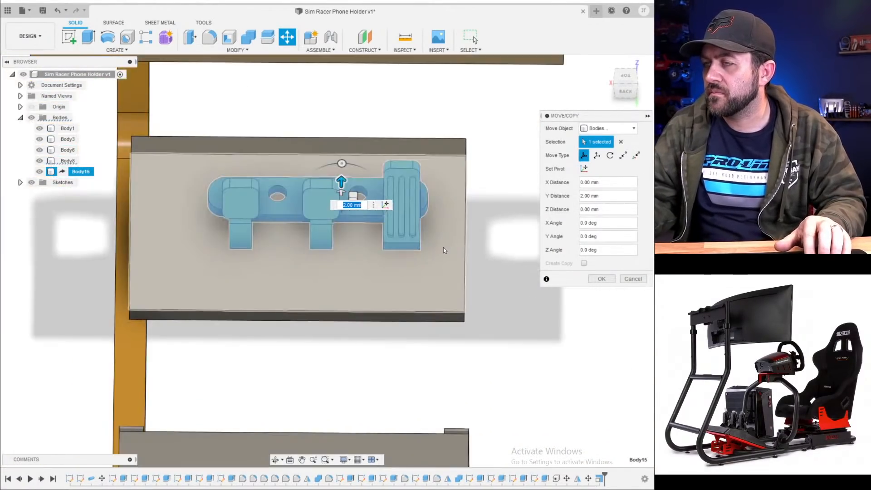
middle_click_drag(258, 284, 404, 249, "shift")
scroll(256, 290, "down", 4)
scroll(277, 229, "up", 5)
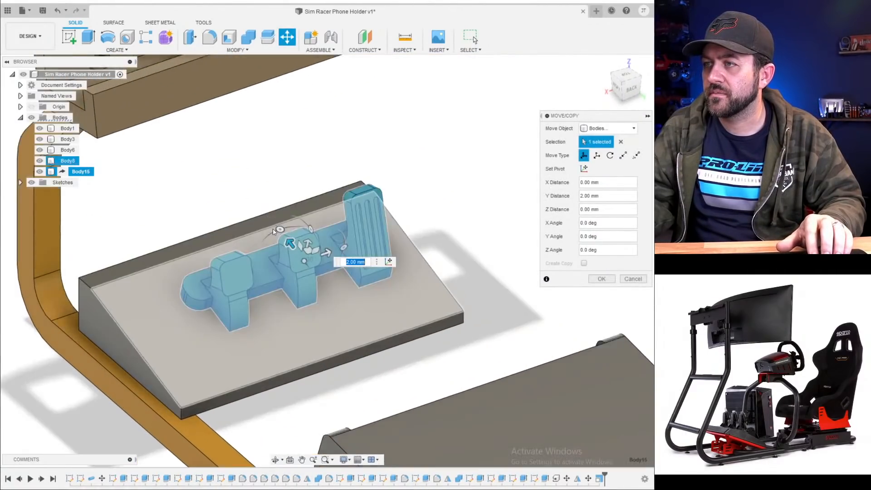
middle_click_drag(277, 246, 319, 236, "shift")
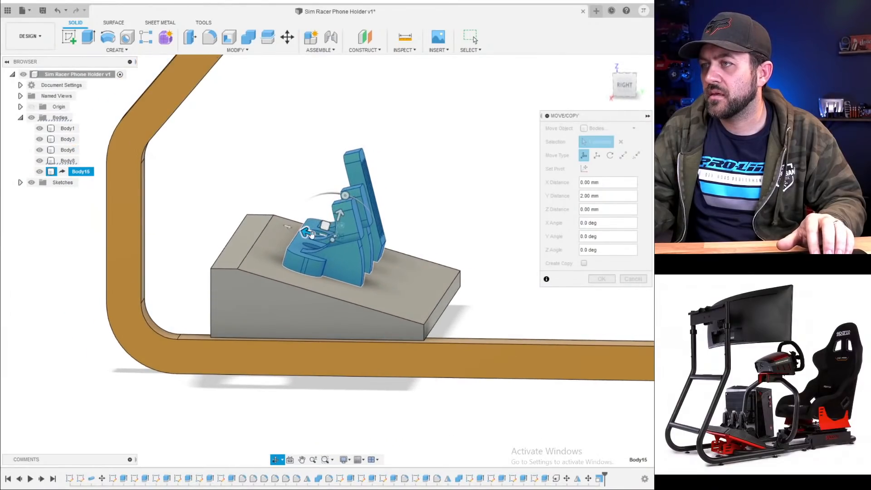
scroll(319, 236, "up", 4)
left_click_drag(330, 227, 285, 227)
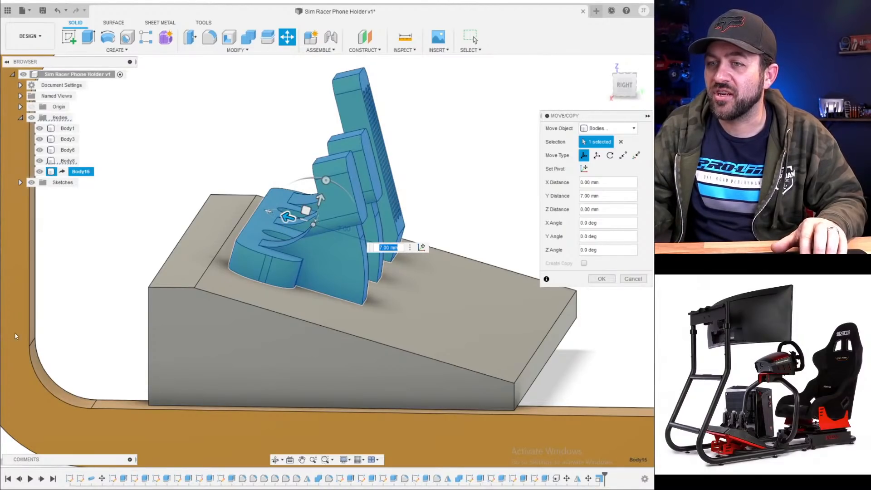
middle_click_drag(308, 240, 155, 251, "shift")
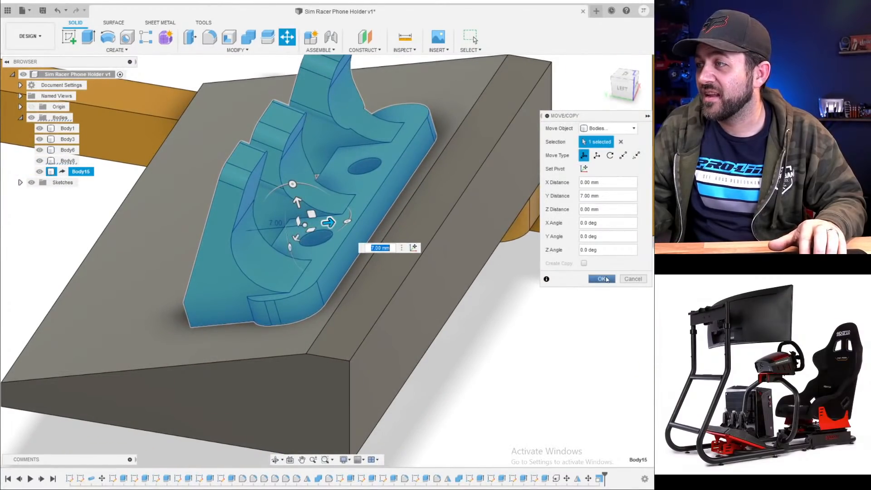
left_click(602, 279)
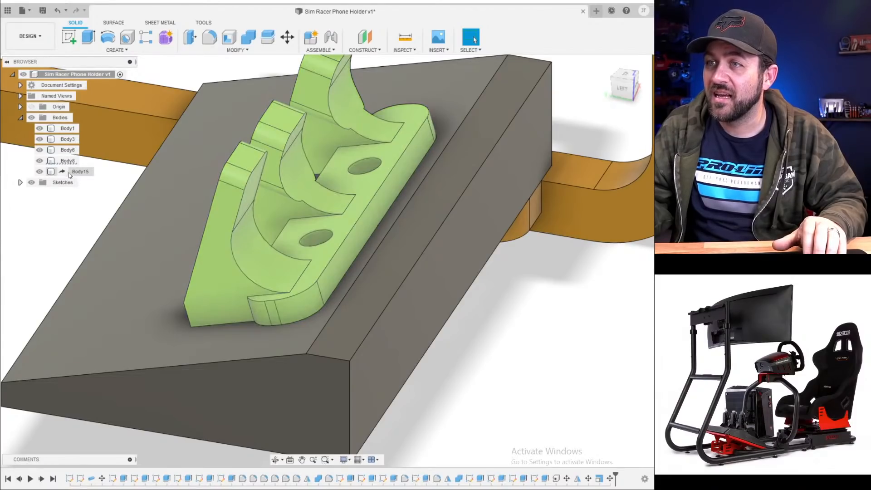
- Break the derived pedal body's link to its source design
left_click(61, 176)
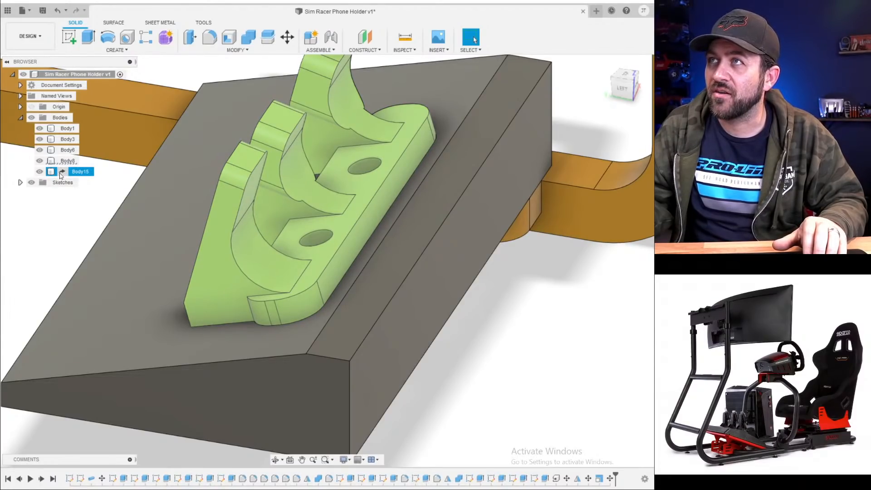
right_click(70, 172)
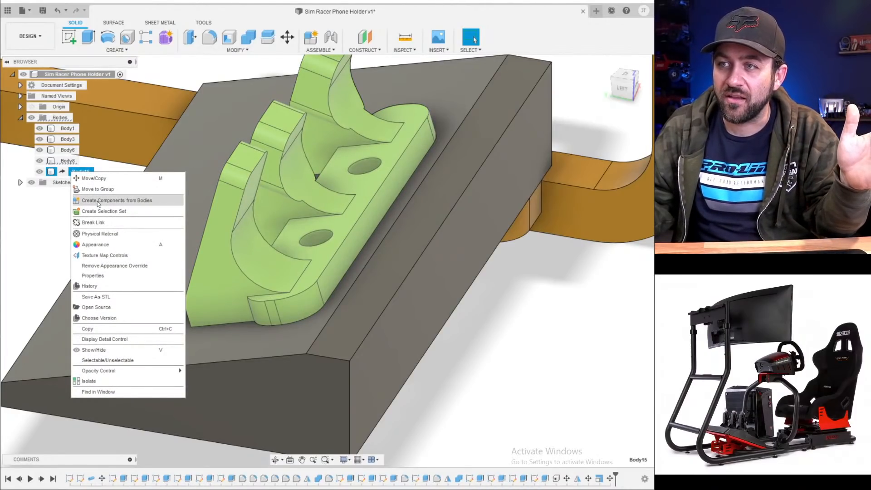
left_click(93, 222)
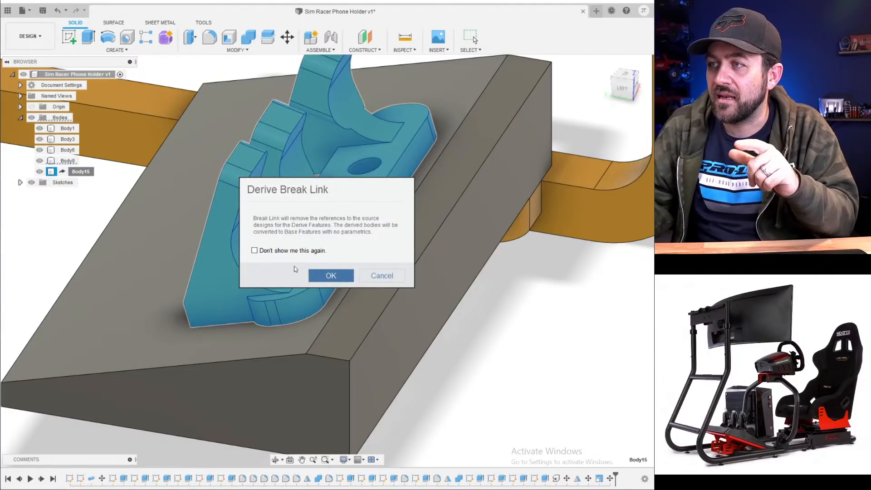
left_click(331, 275)
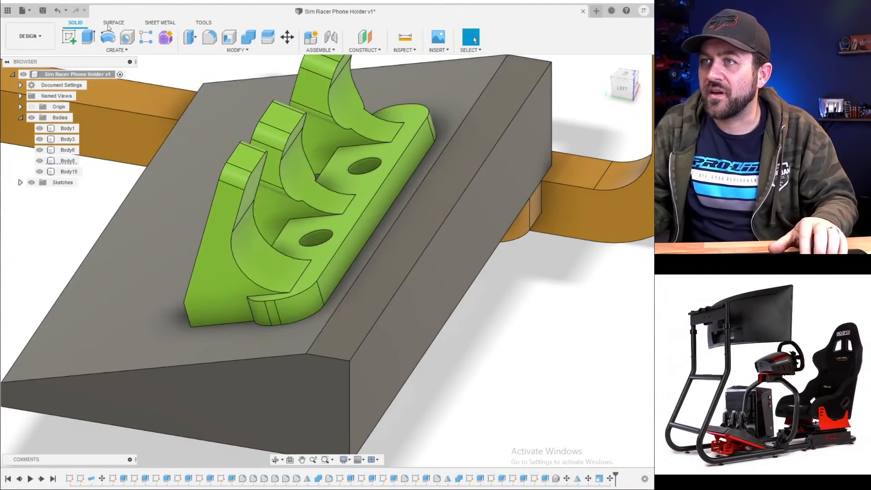
- Start a sketch on the upper face of the pedals' base plate and hide Body3, the phone plate
left_click(70, 39)
left_click(339, 232)
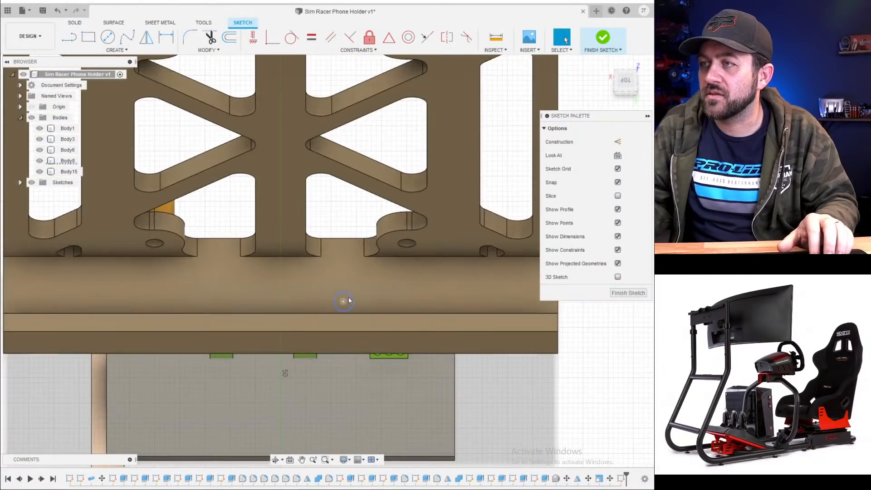
left_click(39, 139)
scroll(387, 342, "up", 5)
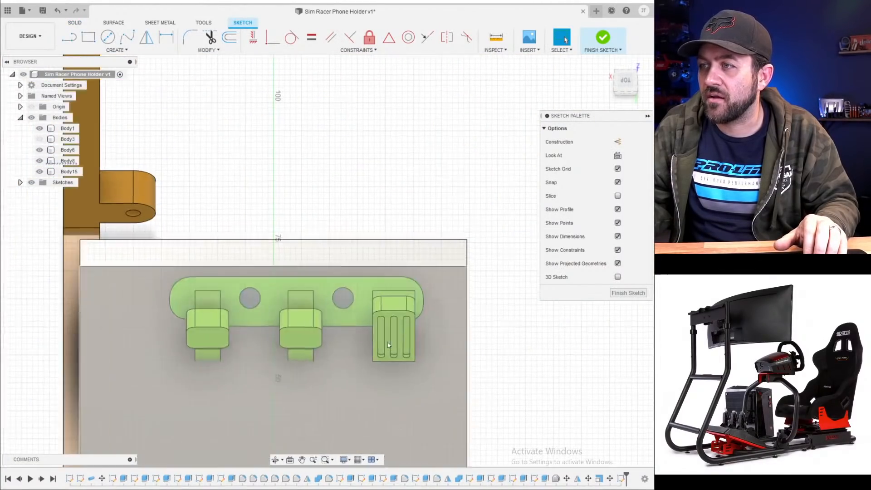
- Try a 3.5 mm diameter circle at the centre of each of the two holes in the pedals' base plate
key("c")
left_click(322, 277)
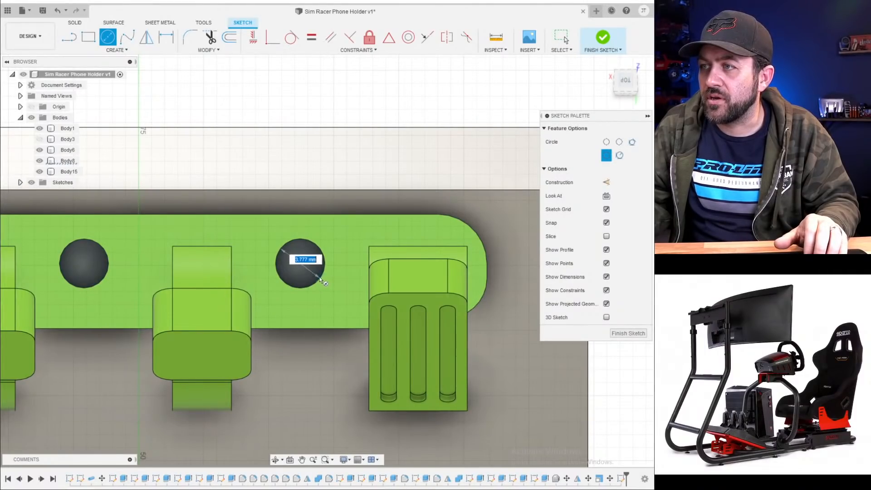
key("Return")
key("Escape")
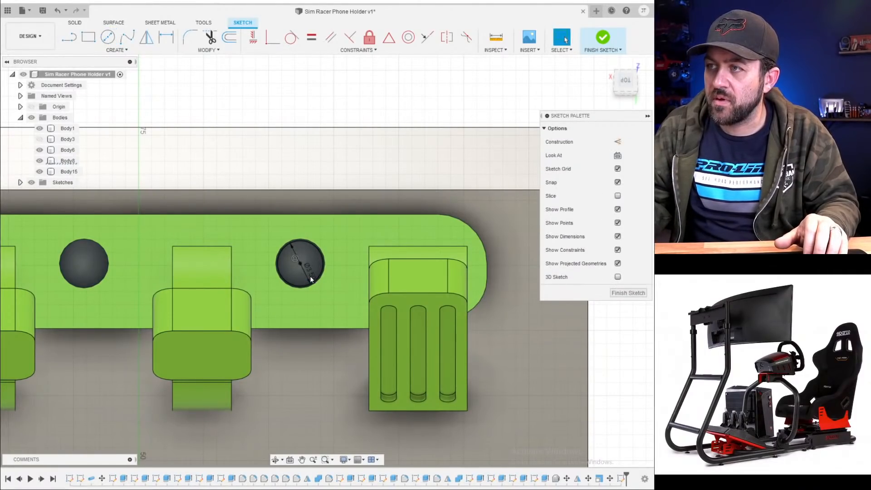
key("c")
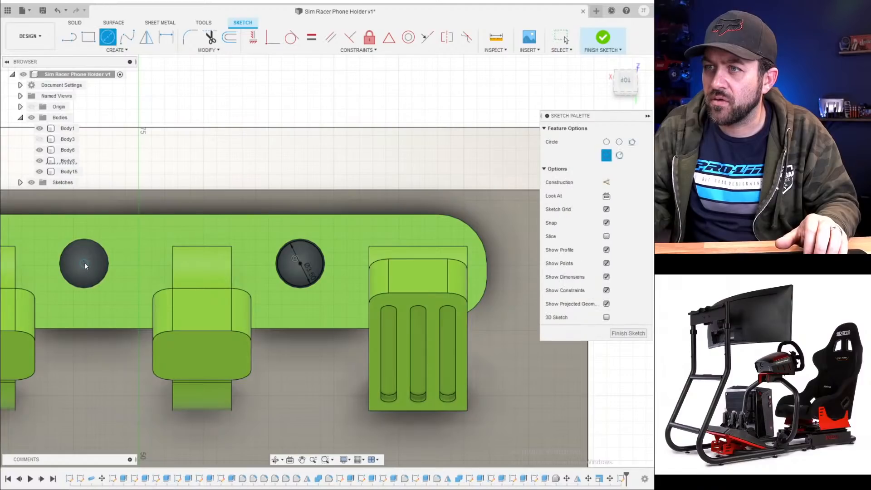
left_click(84, 262)
key("Return")
key("Escape")
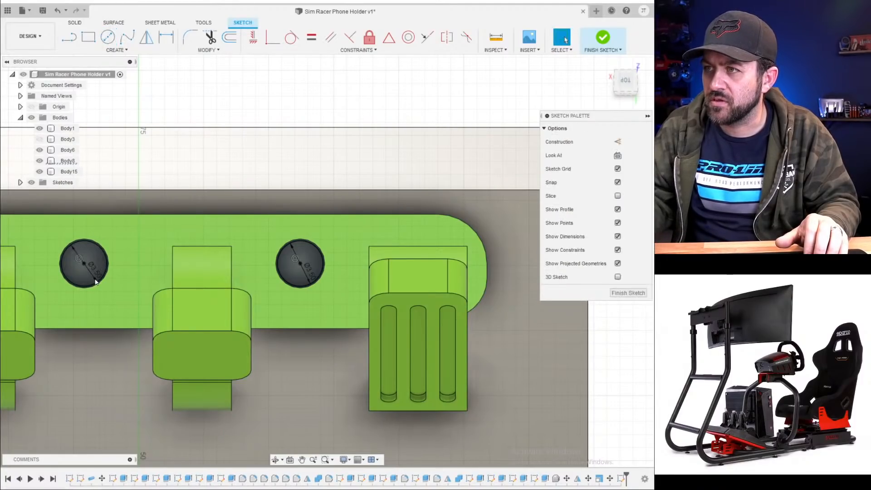
- Check the circles against the hole edges and undo both 3.5 mm circles
scroll(300, 264, "up", 3)
middle_click_drag(186, 248, 349, 304, "shift")
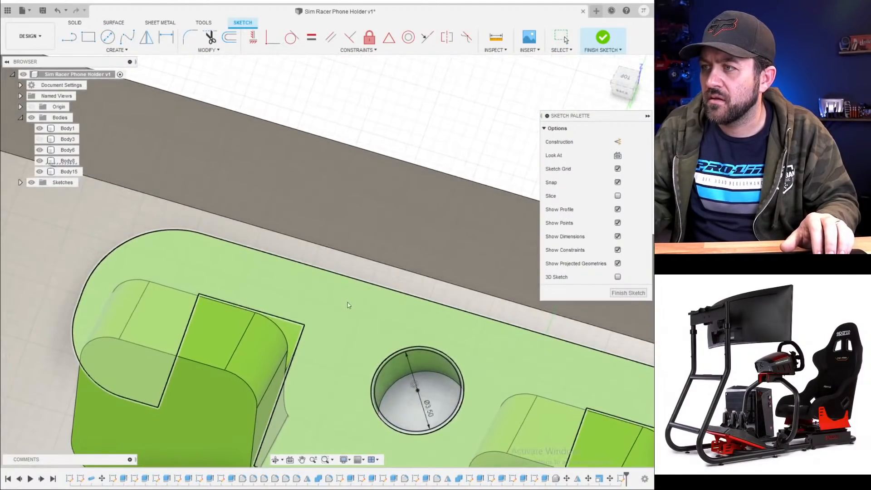
middle_click_drag(456, 397, 277, 247)
scroll(277, 247, "up", 3)
scroll(275, 277, "up", 3)
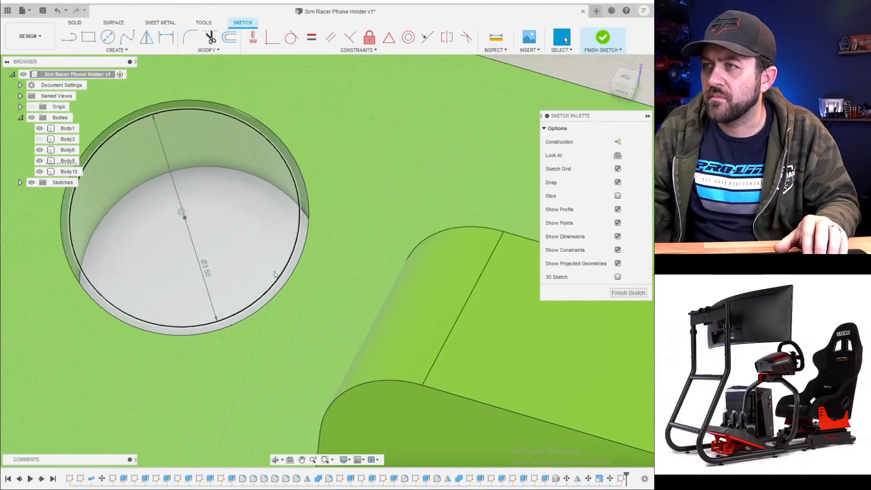
scroll(276, 277, "down", 3)
key("ctrl+z")
scroll(257, 290, "down", 8)
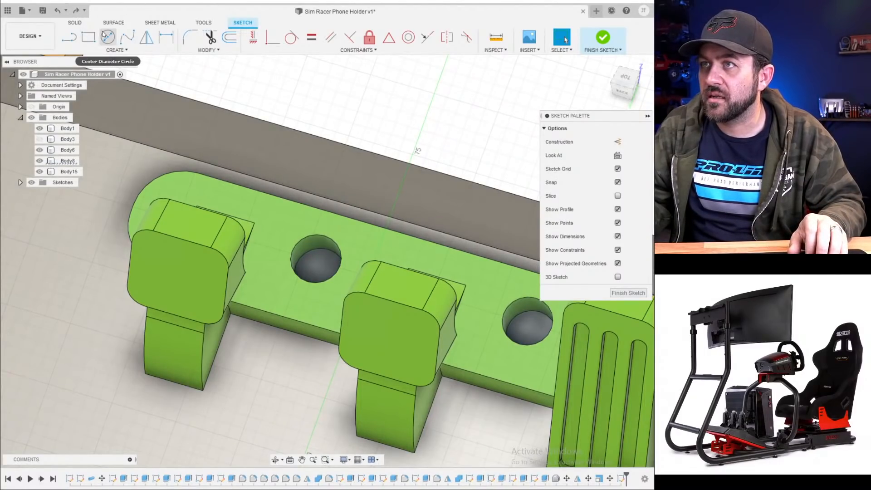
- Draw a 2.6 mm diameter circle at the centre of each of the two holes in the pedals' base plate
left_click(107, 36)
scroll(273, 246, "up", 4)
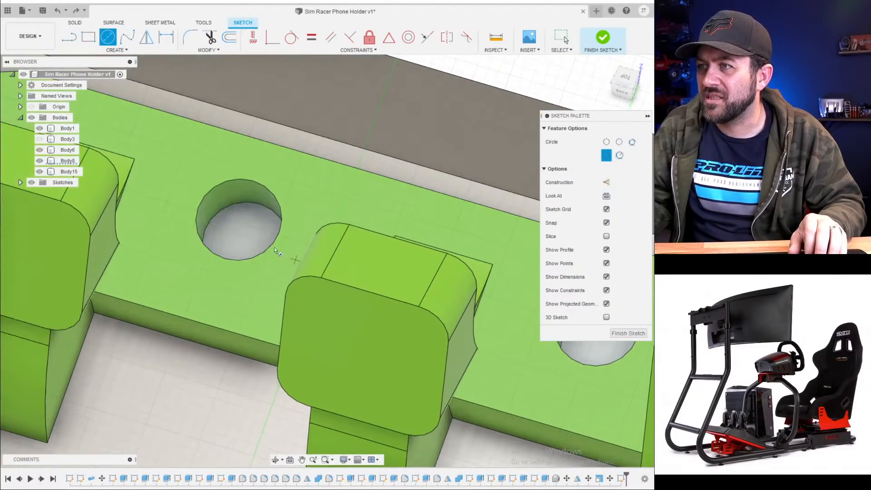
left_click(242, 221)
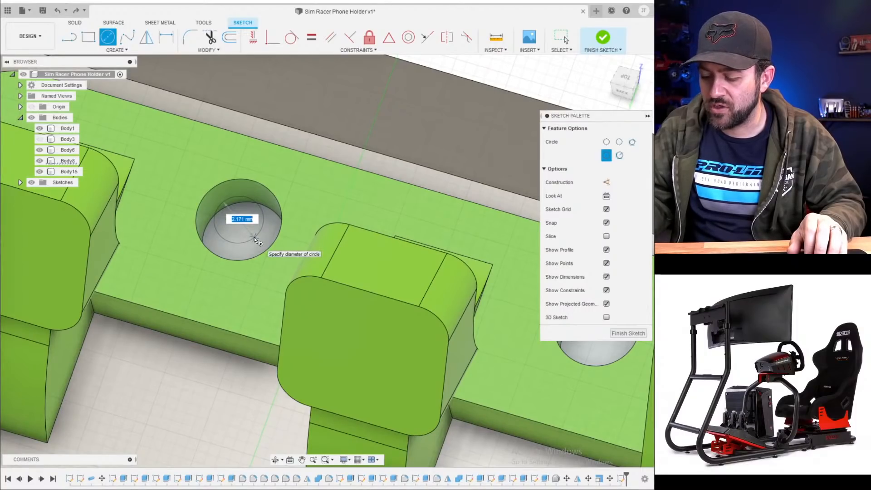
type("2.6")
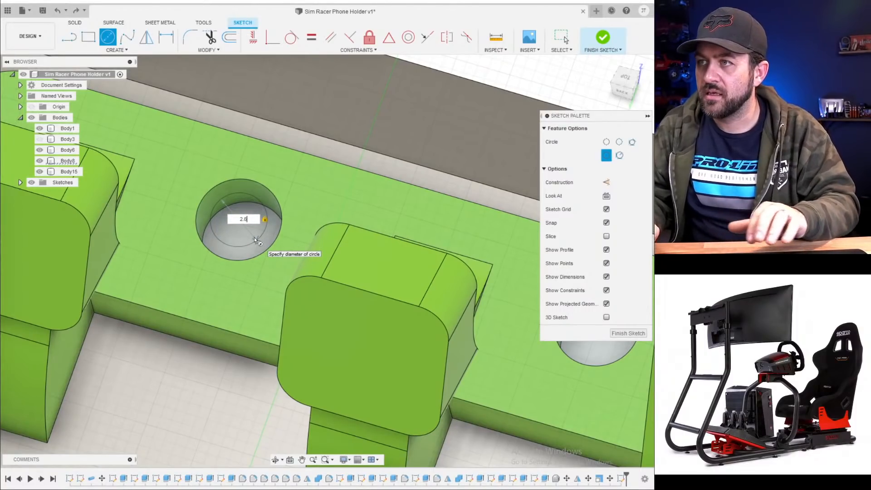
key("Return")
key("Escape")
middle_click_drag(601, 337, 445, 306)
key("c")
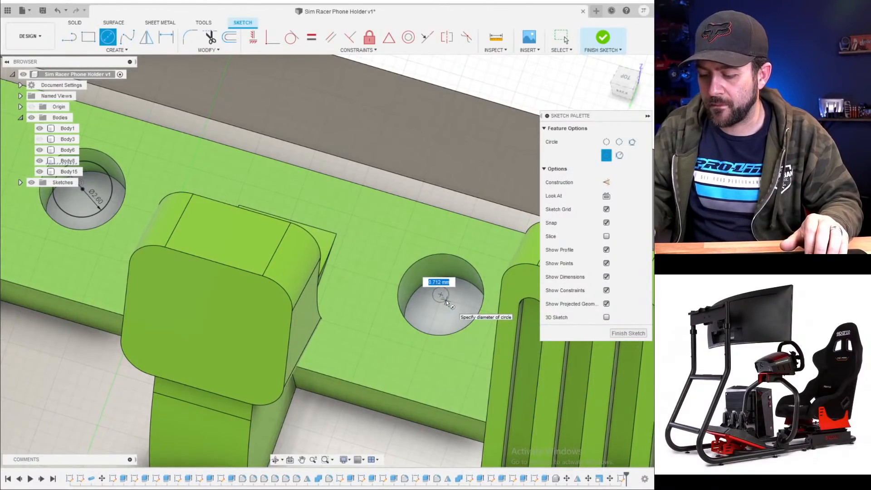
type("2.6")
key("Return")
key("Escape")
scroll(442, 297, "down", 5)
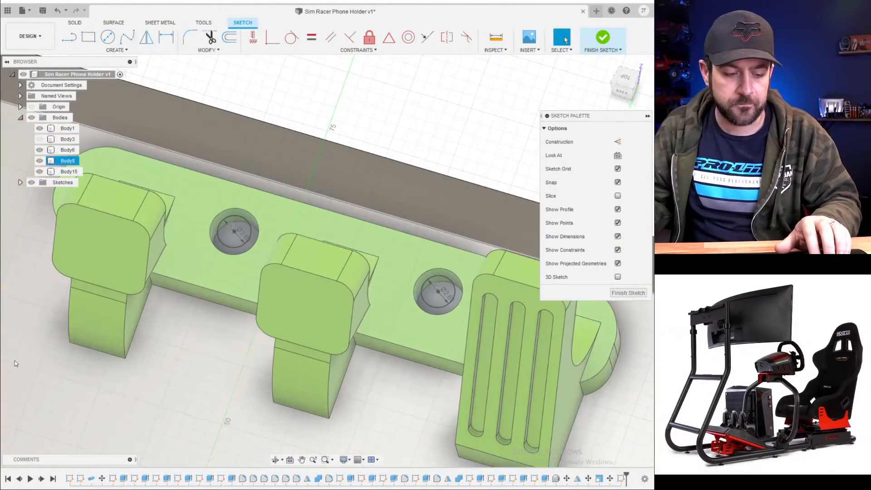
- Extrude both 2.6 mm circles as a cut with a distance of -12 mm, down into the wedge
middle_click_drag(15, 360, 50, 352, "shift")
middle_click_drag(127, 367, 508, 255)
scroll(204, 276, "up", 5)
left_click(68, 240)
key("q")
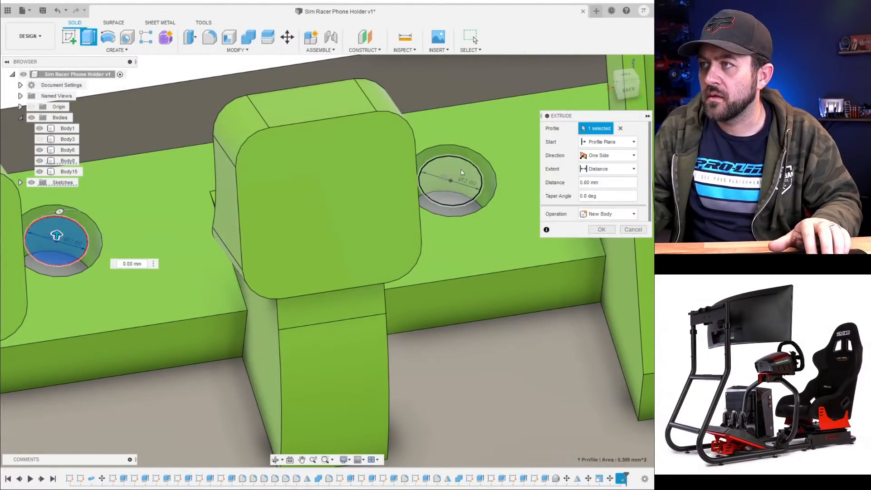
left_click(460, 170)
left_click_drag(450, 184, 359, 344)
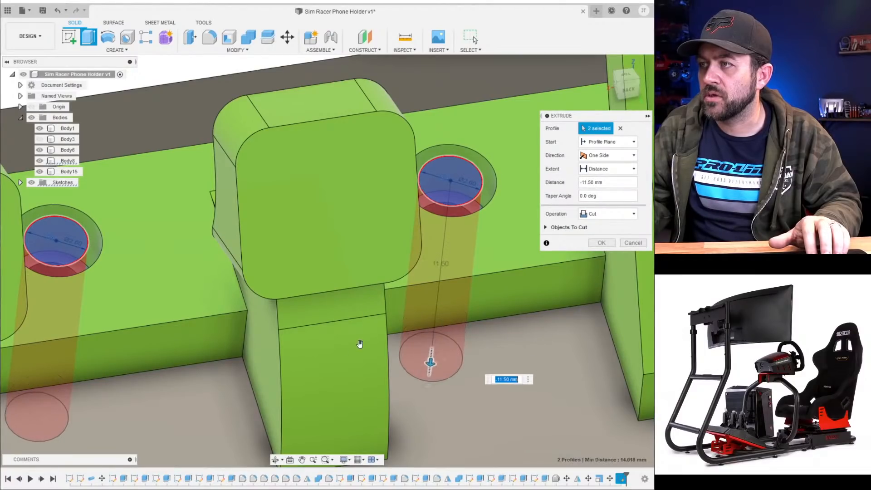
middle_click_drag(359, 344, 350, 244)
middle_click_drag(343, 285, 589, 309)
scroll(278, 299, "down", 4)
middle_click_drag(274, 316, 264, 323, "shift")
type("-10")
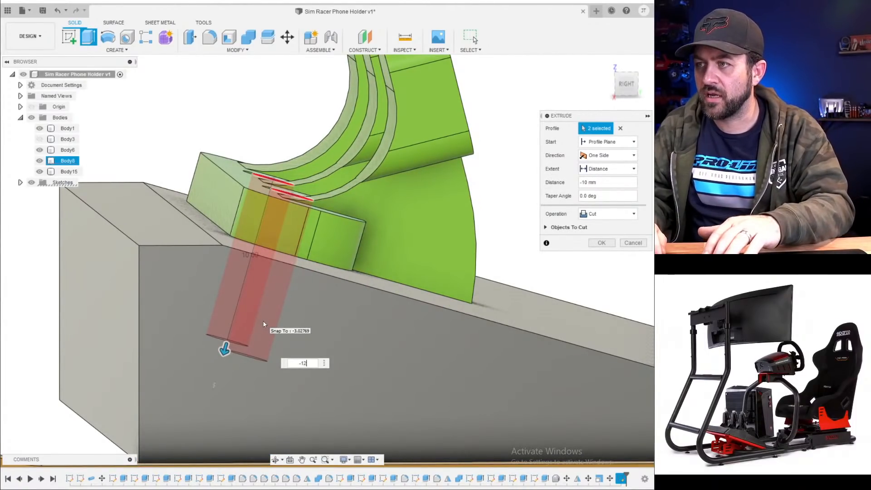
key("Return")
key("Return")
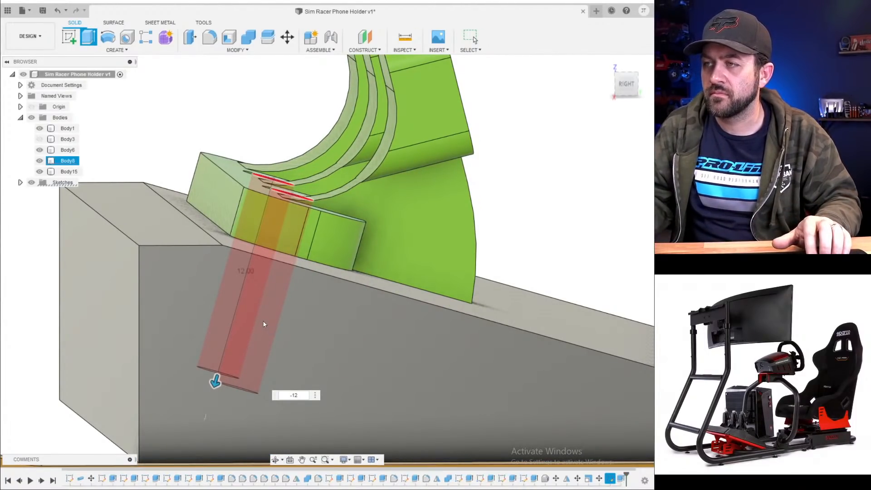
- Show Body3, the phone plate, again
middle_click_drag(272, 321, 300, 295, "shift")
scroll(349, 297, "down", 3)
scroll(186, 263, "down", 4)
scroll(296, 293, "down", 2)
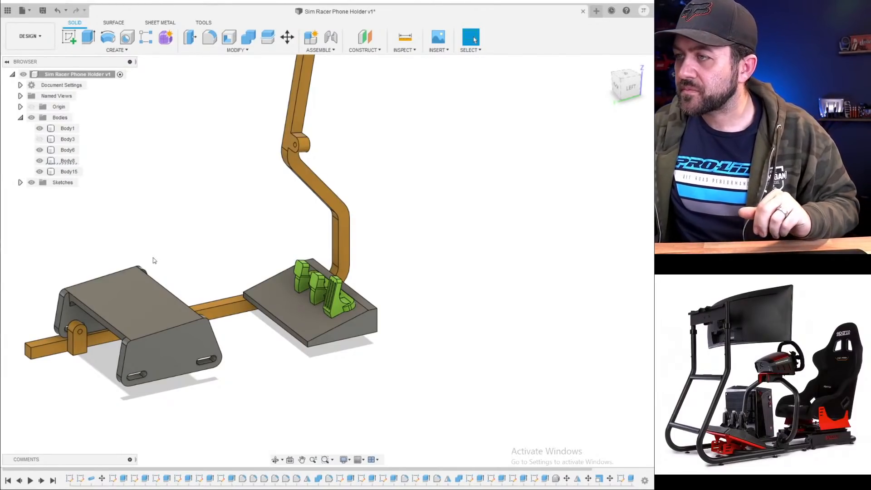
scroll(354, 237, "down", 3)
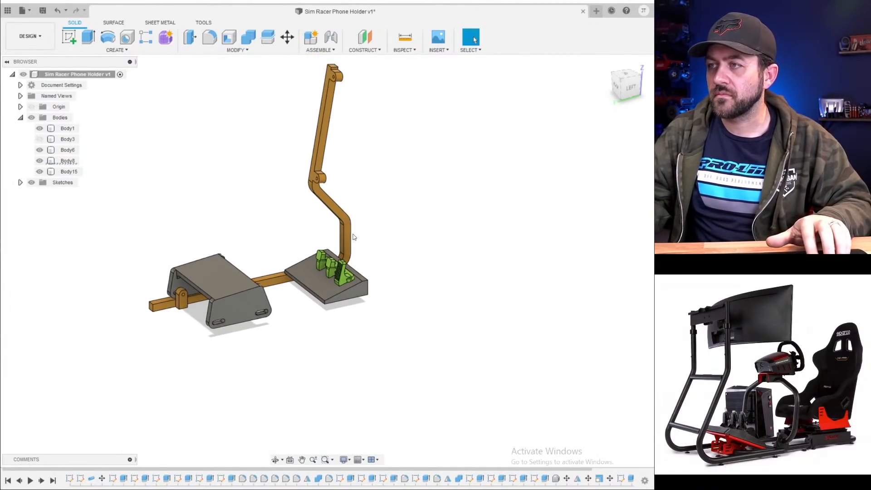
middle_click_drag(346, 237, 415, 232, "shift")
left_click(39, 140)
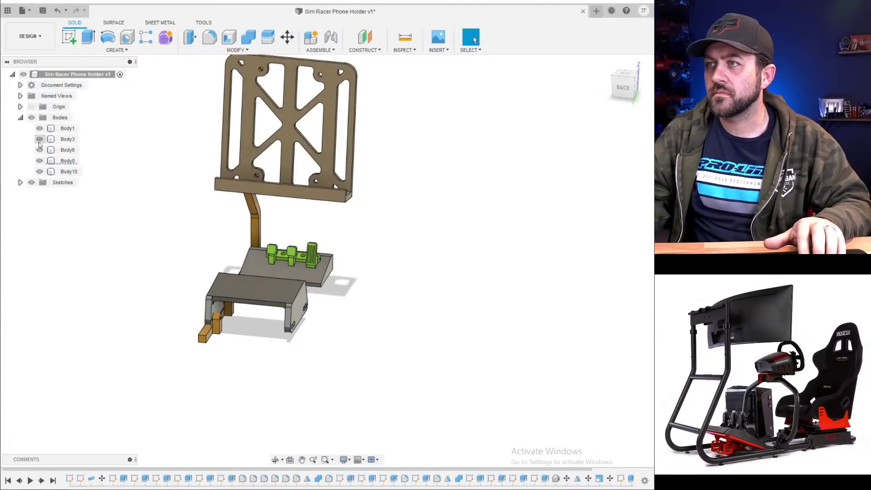
- Mirror the bent frame rail, Body1, about the central YZ origin plane as a new body
middle_click_drag(251, 217, 316, 195, "shift")
scroll(247, 254, "up", 5)
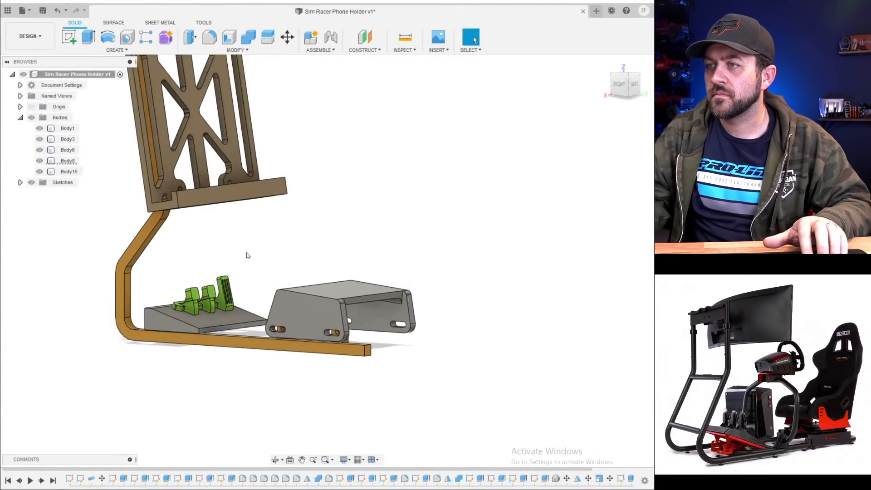
middle_click_drag(204, 270, 272, 247, "shift")
scroll(276, 252, "up", 3)
scroll(342, 209, "down", 3)
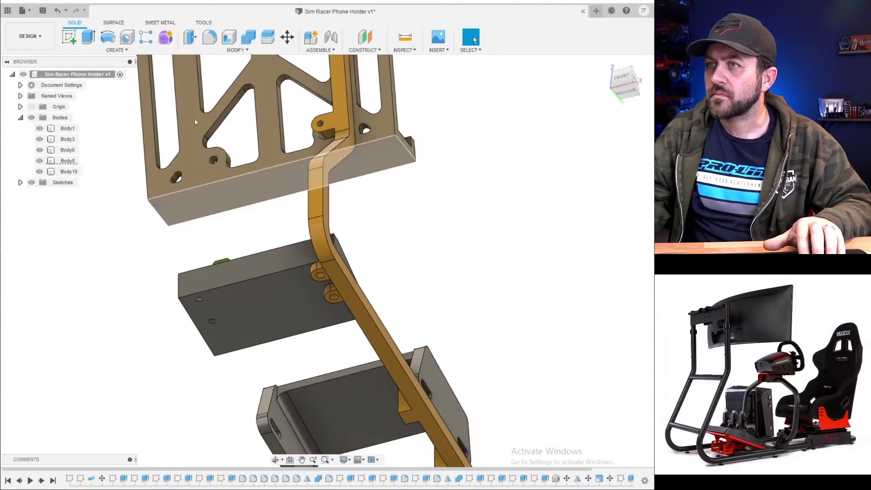
left_click(117, 51)
left_click(77, 259)
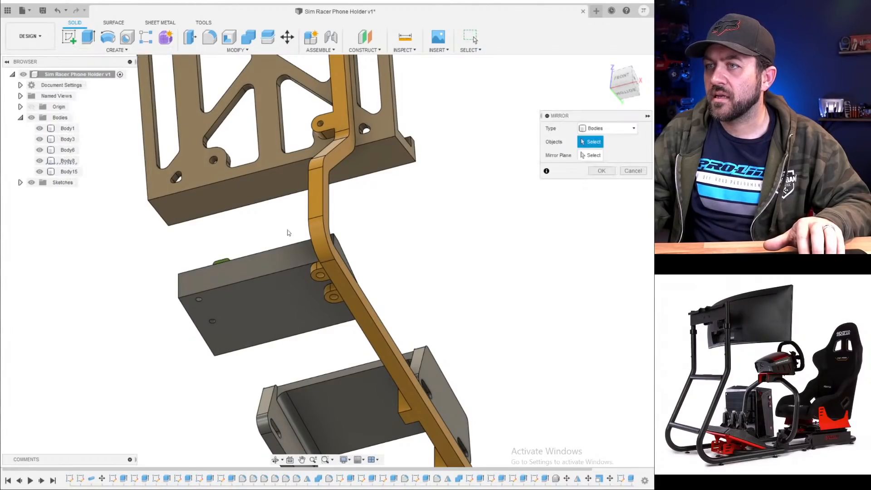
left_click(313, 193)
left_click(589, 155)
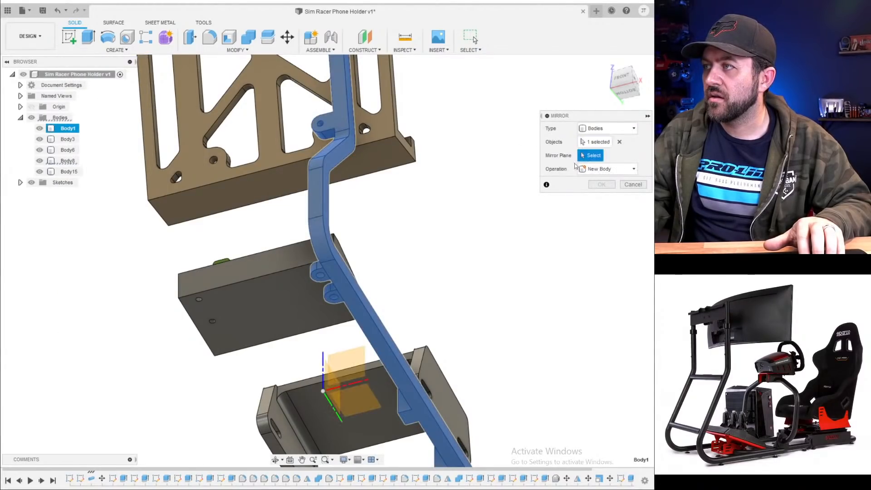
left_click(369, 373)
middle_click_drag(369, 373, 312, 408, "shift")
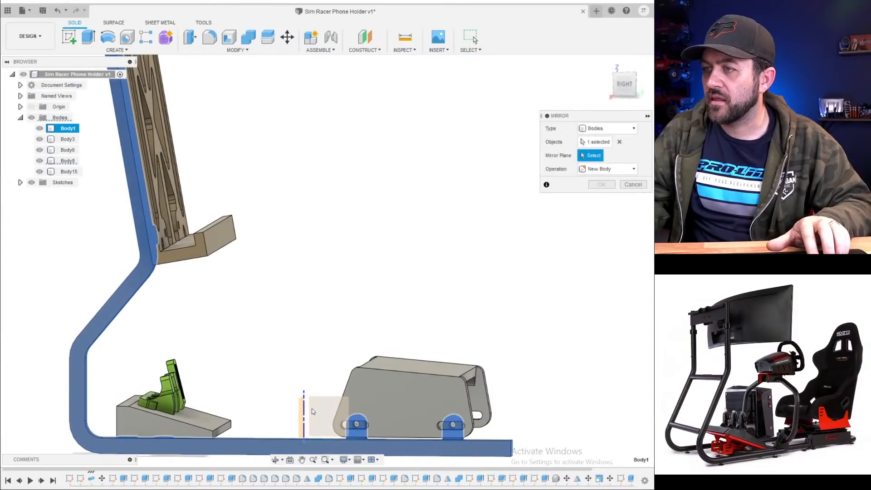
left_click(312, 407)
left_click(601, 184)
- Start a sketch on the wedge's sloped face and draw one horizontal line across it in front of the pedals
scroll(293, 297, "down", 3)
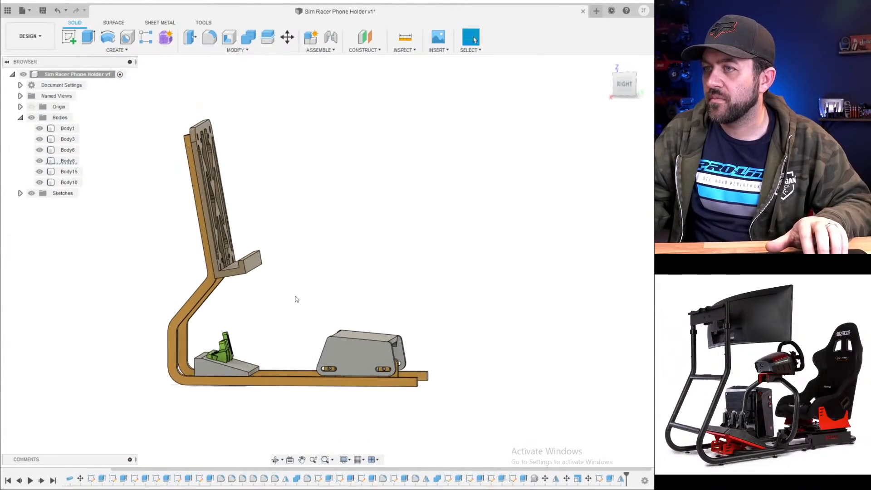
middle_click_drag(293, 297, 233, 326, "shift")
scroll(274, 311, "up", 4)
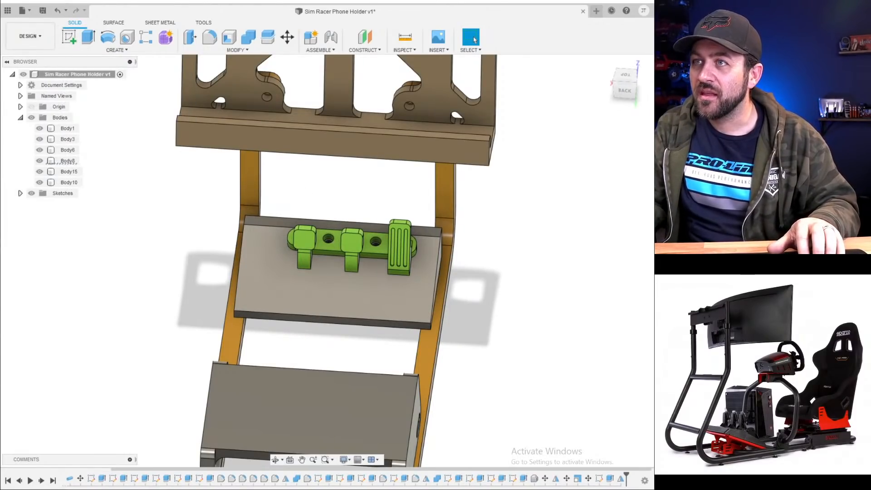
left_click(69, 36)
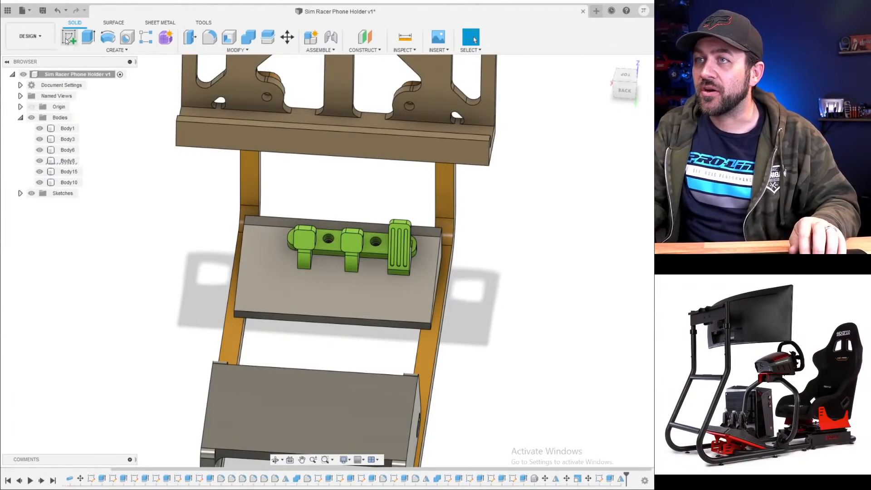
left_click(349, 295)
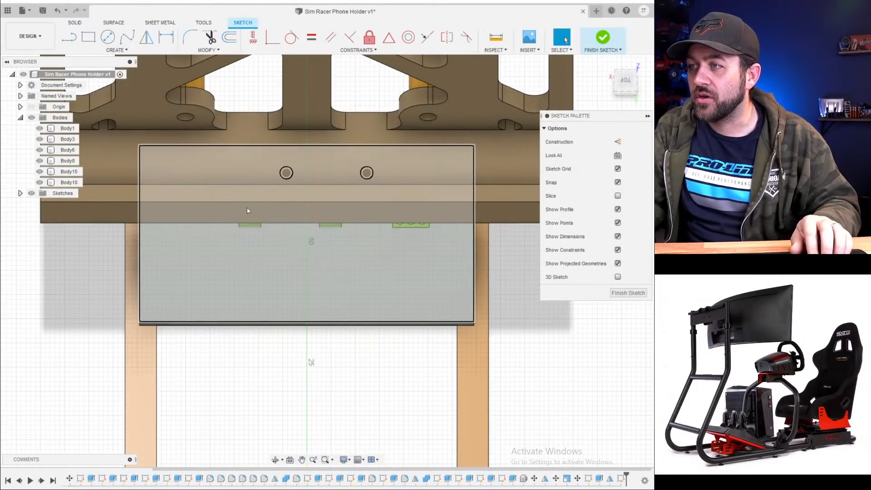
left_click(68, 44)
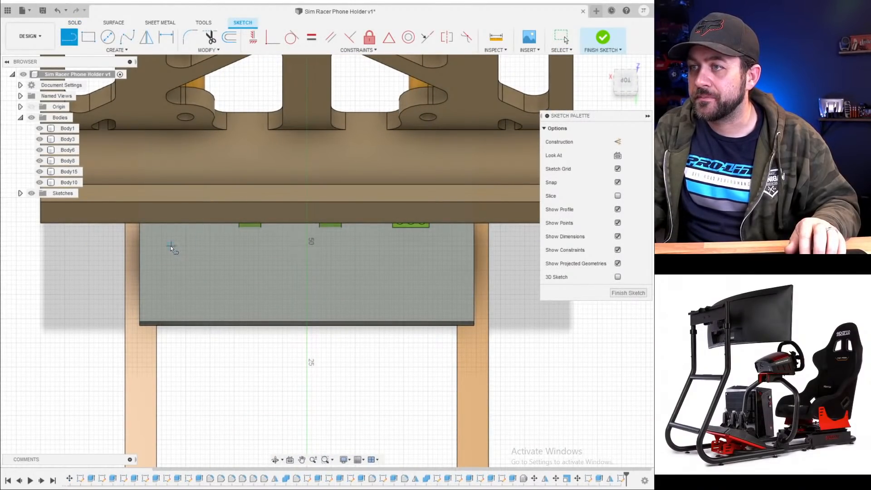
left_click(447, 246)
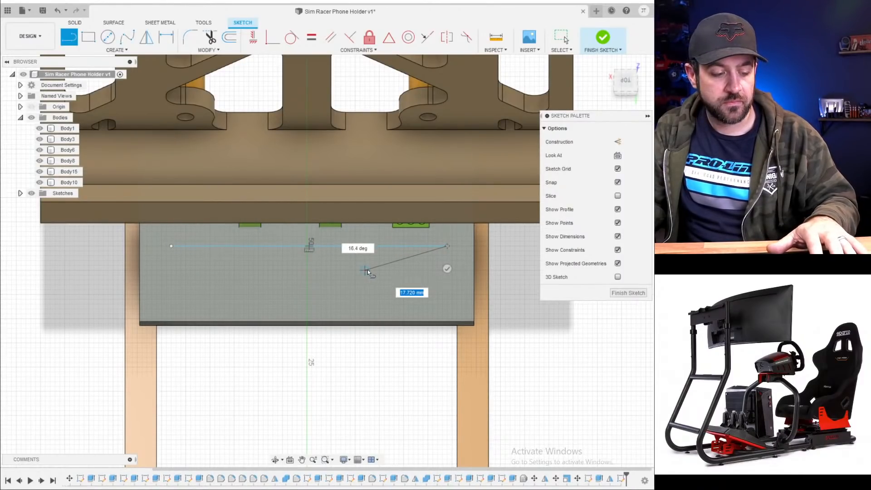
key("Escape")
key("l")
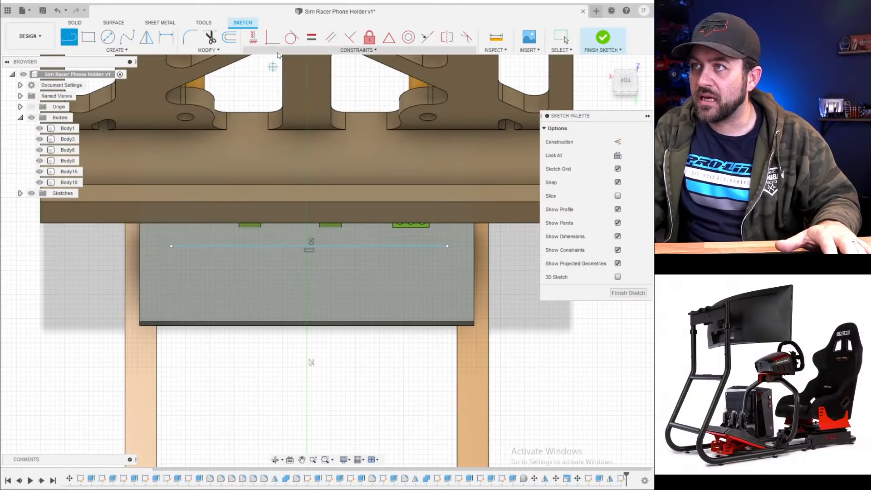
- Offset the horizontal line by 5 mm and by 10 mm towards the wedge's front edge
key("o")
left_click(231, 246)
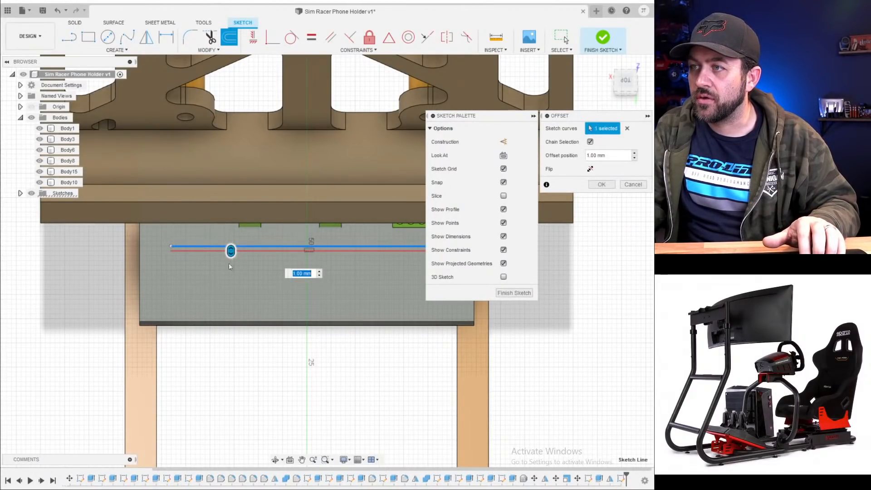
left_click_drag(231, 252, 232, 272)
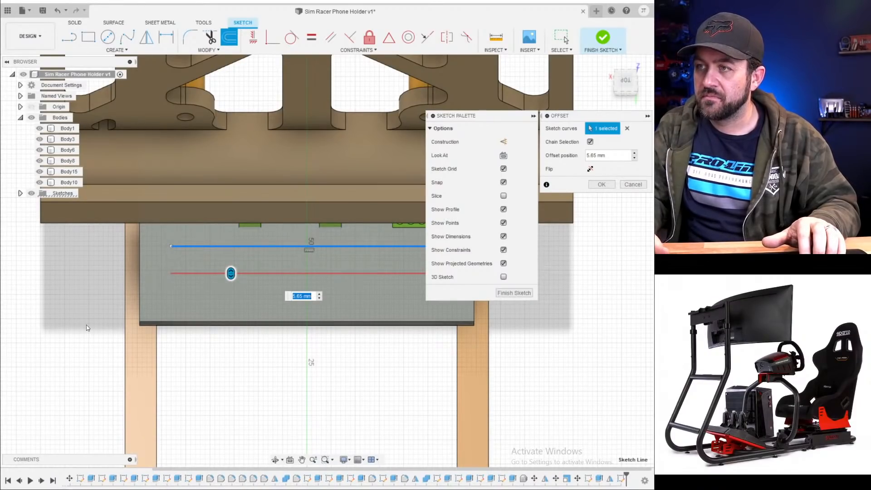
type("5")
key("Return")
left_click(235, 44)
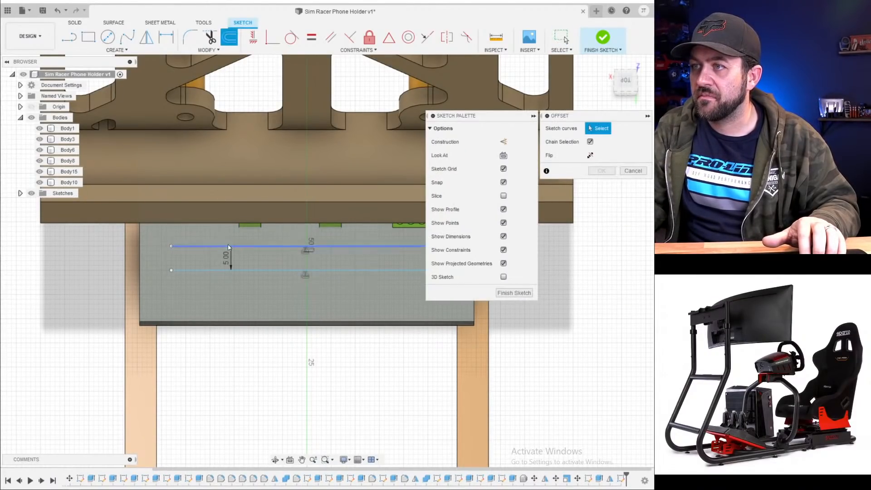
left_click(227, 247)
type("10")
key("Return")
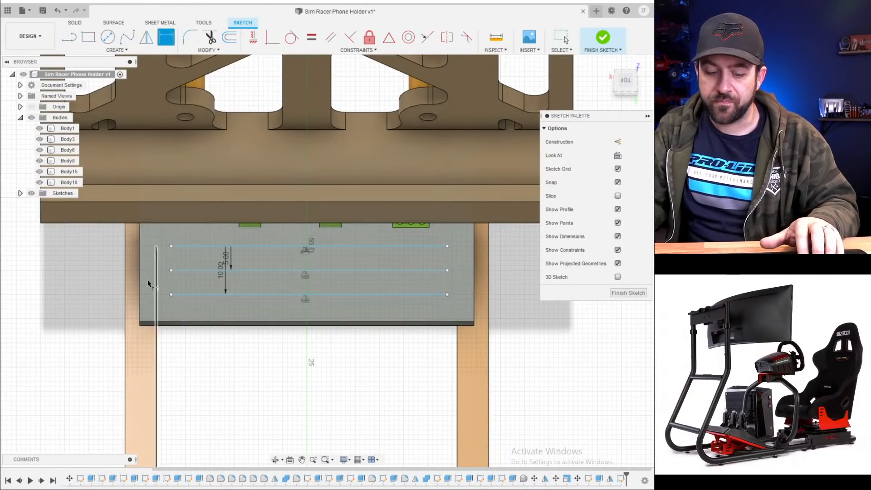
- Connect the ends of the first and third horizontal lines with a construction line on each side
left_click(171, 294)
left_click(171, 245)
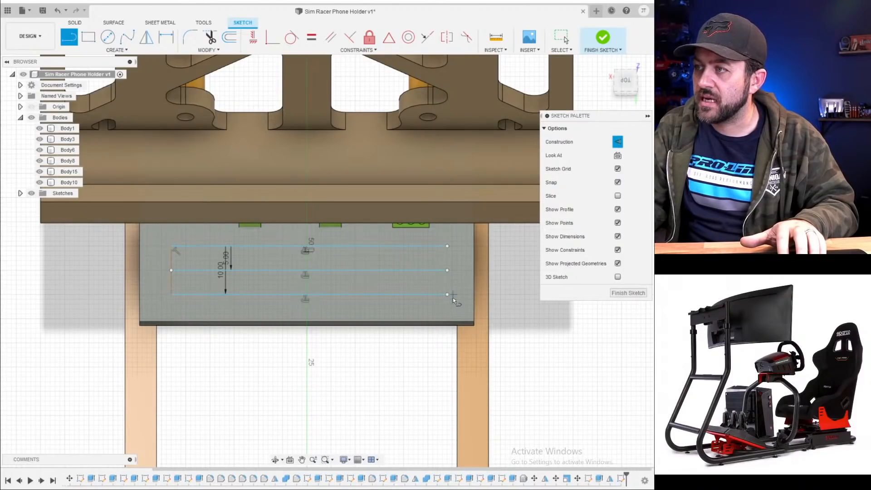
left_click(447, 294)
left_click(447, 246)
scroll(382, 279, "up", 2)
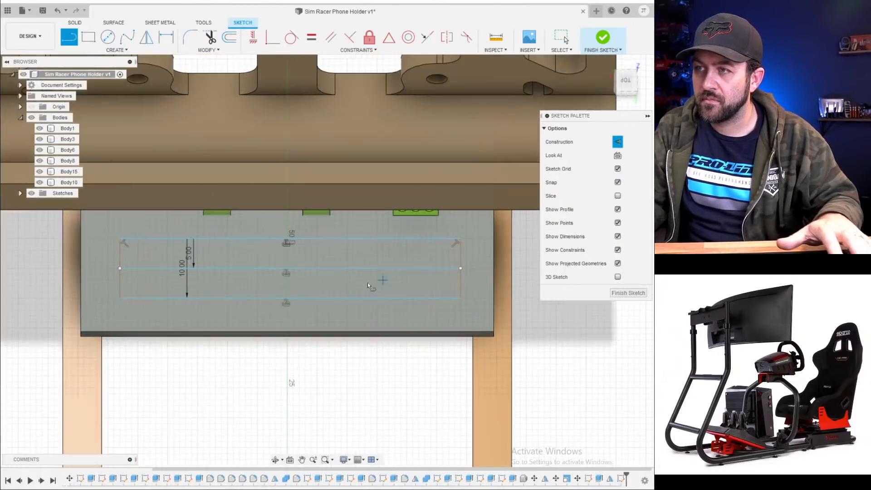
- Dimension both short ends of the sketched rectangle 6 mm from the side edges of the pedal plate
key("Escape")
scroll(164, 300, "down", 3)
key("d")
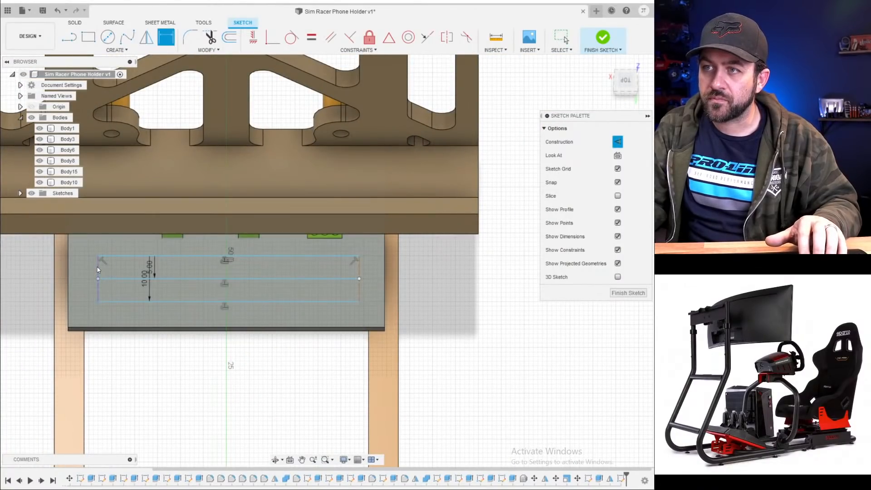
left_click(97, 265)
left_click(67, 274)
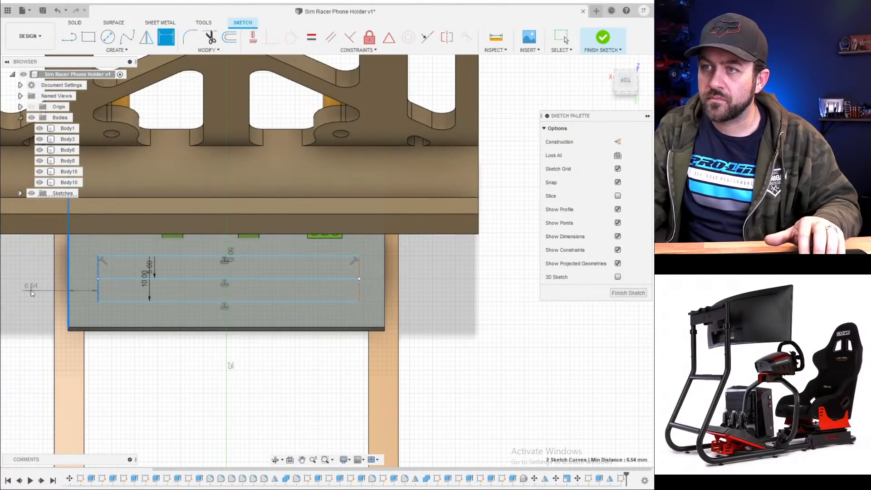
left_click(32, 292)
type("6")
key("Return")
key("Escape")
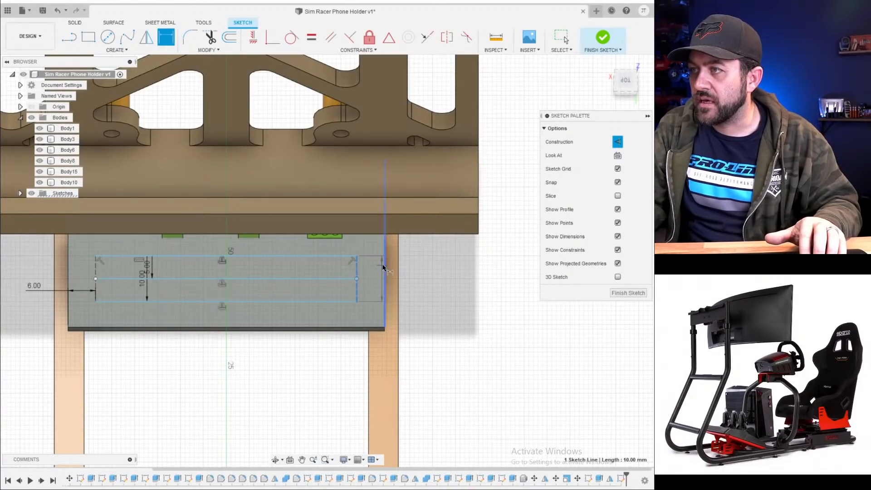
left_click(384, 268)
left_click(482, 287)
key("Return")
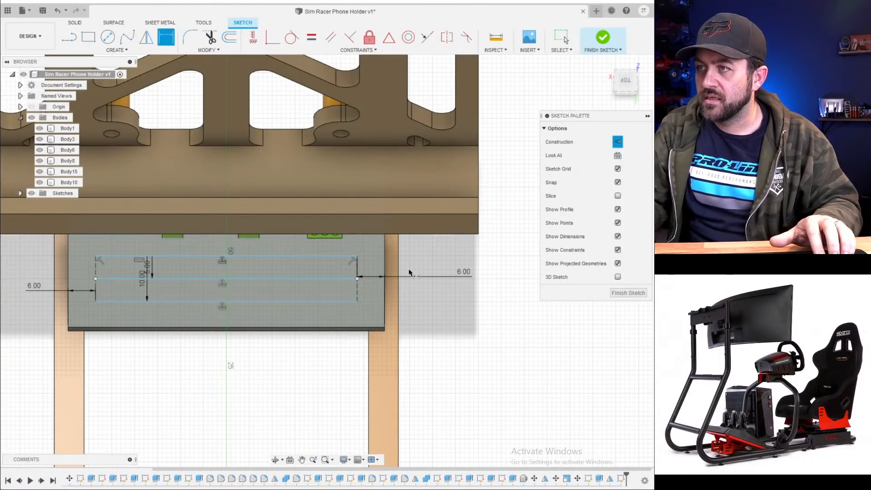
- Dimension the rectangle's front long line 5 mm from the plate's front edge and finish the sketch
mouse_move(341, 323)
middle_mouse_down("shift")
mouse_move(196, 346)
mouse_move(308, 238)
middle_mouse_up("shift")
left_click(309, 233)
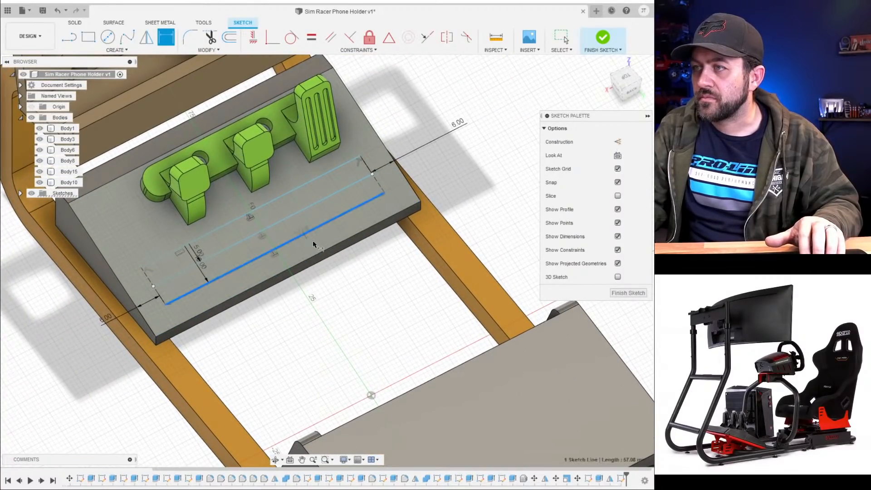
left_click(321, 257)
left_click(341, 323)
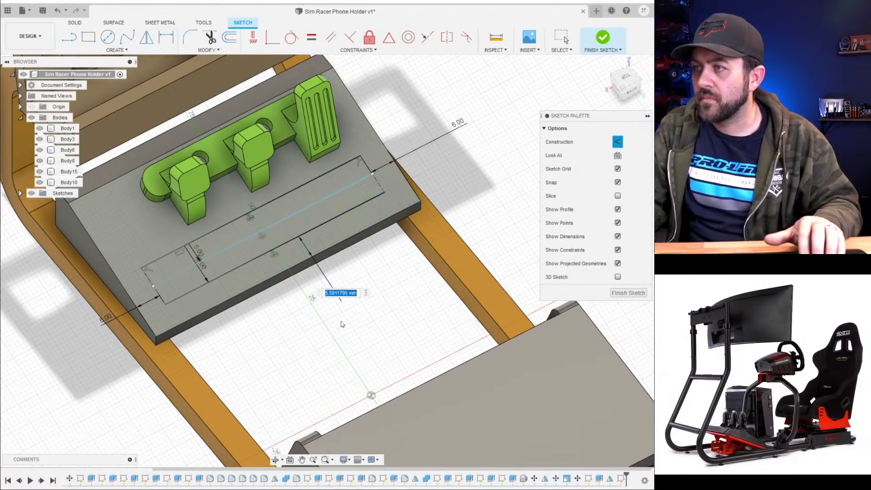
key("Return")
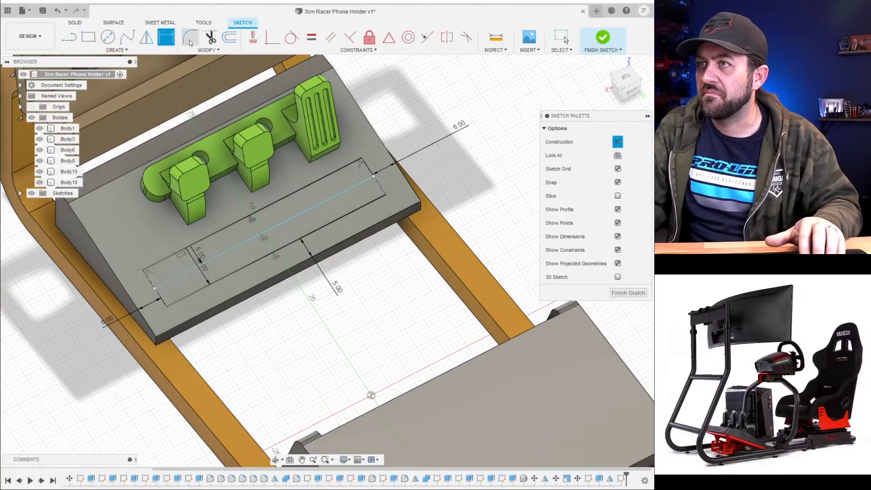
left_click(116, 51)
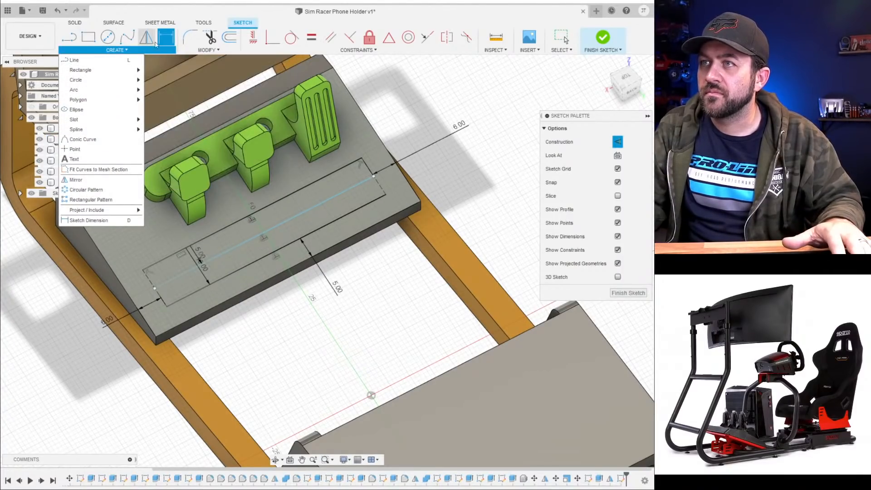
left_click(601, 38)
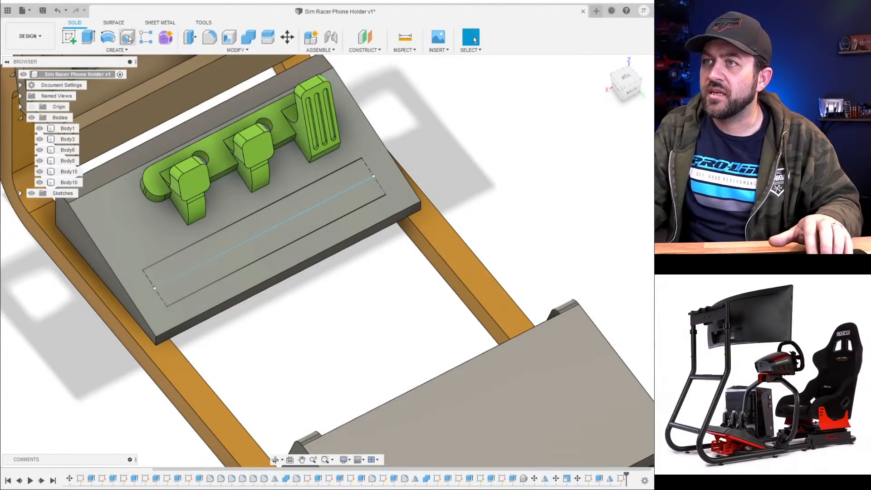
- Cut a groove into the plate with a Pipe along the sketch line nearest the pedals, circular section, 2 mm size
left_click(117, 50)
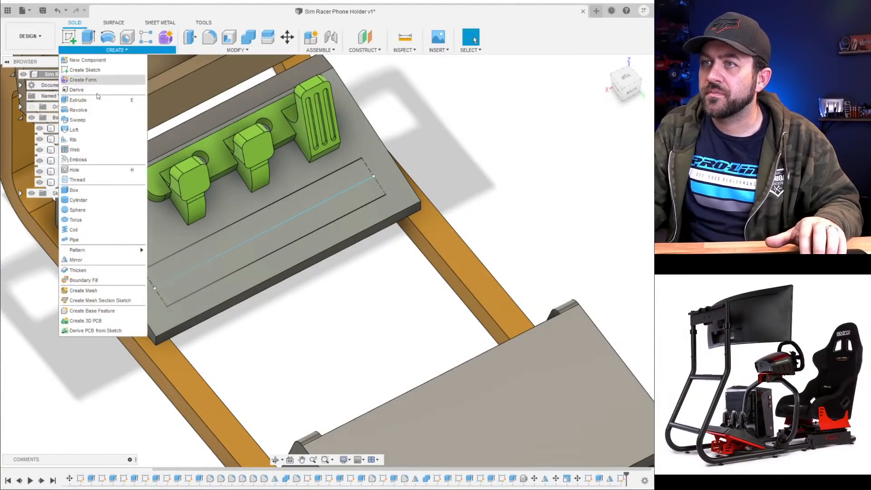
left_click(83, 240)
scroll(195, 250, "up", 3)
left_click(195, 250)
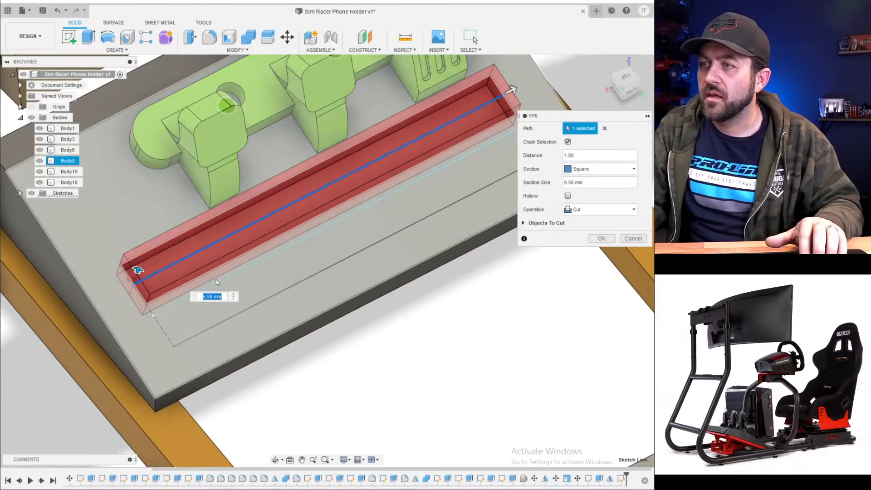
left_click(578, 209)
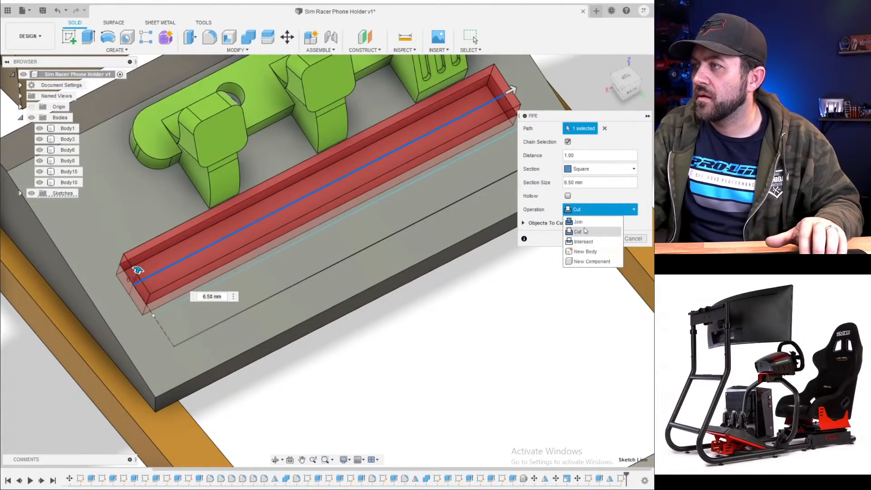
left_click(587, 169)
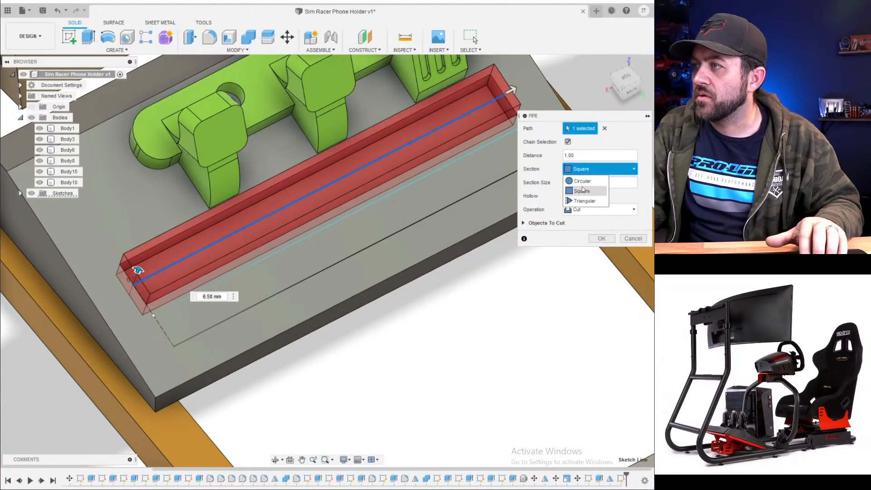
left_click(582, 181)
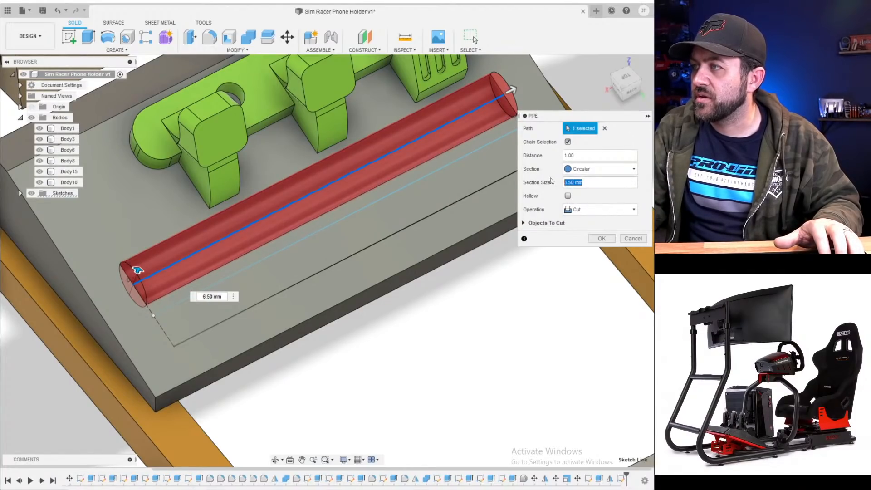
type("2")
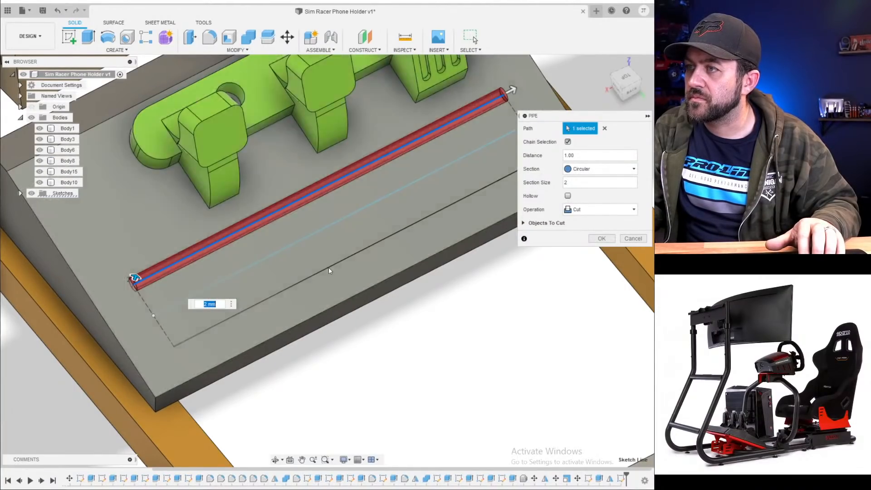
left_click(590, 239)
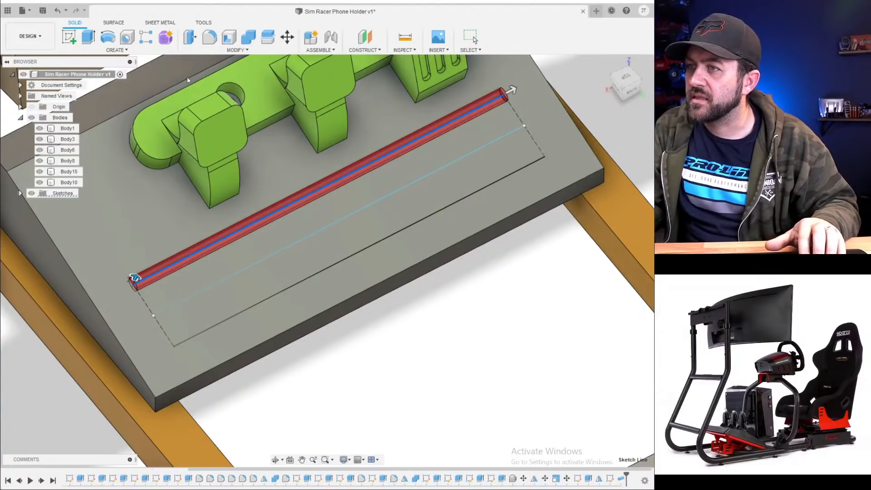
- Show Sketch19 again and cut a second circular Pipe groove along the rectangle's middle line
left_click(114, 50)
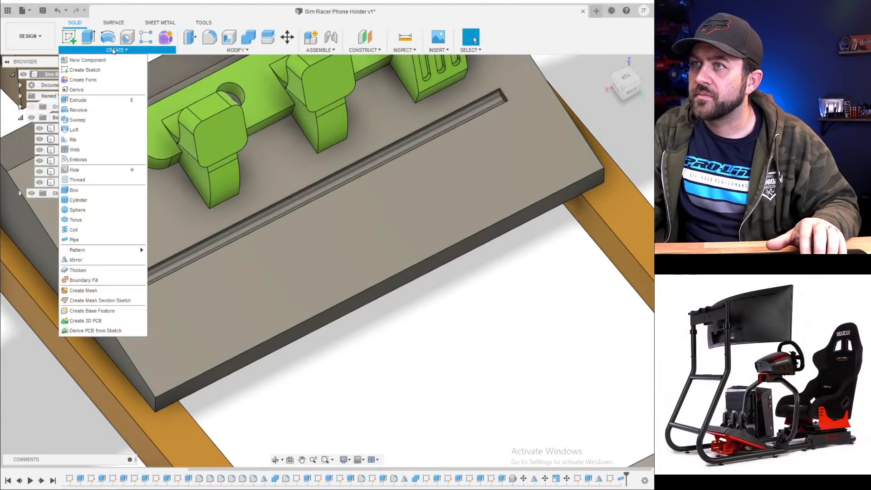
left_click(95, 238)
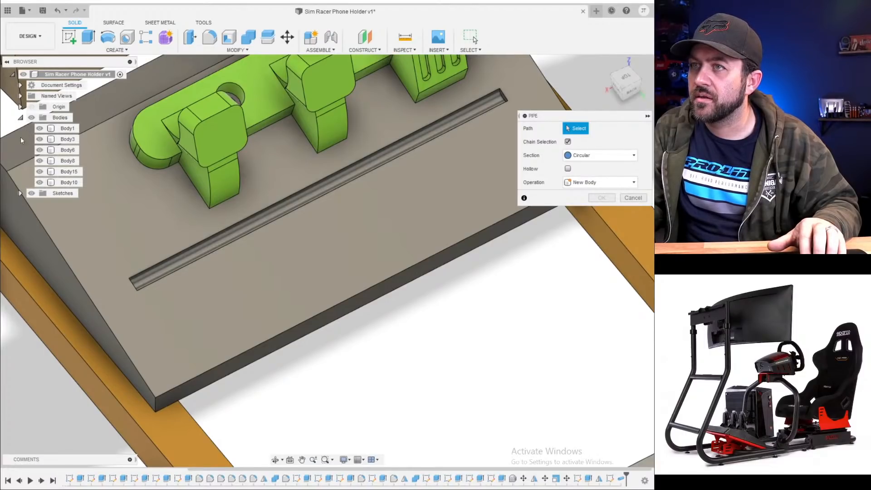
left_click(21, 195)
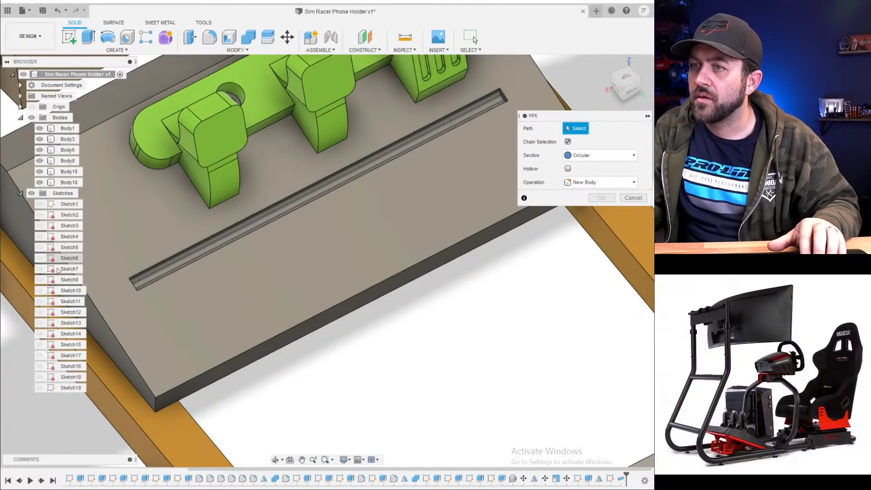
left_click(40, 388)
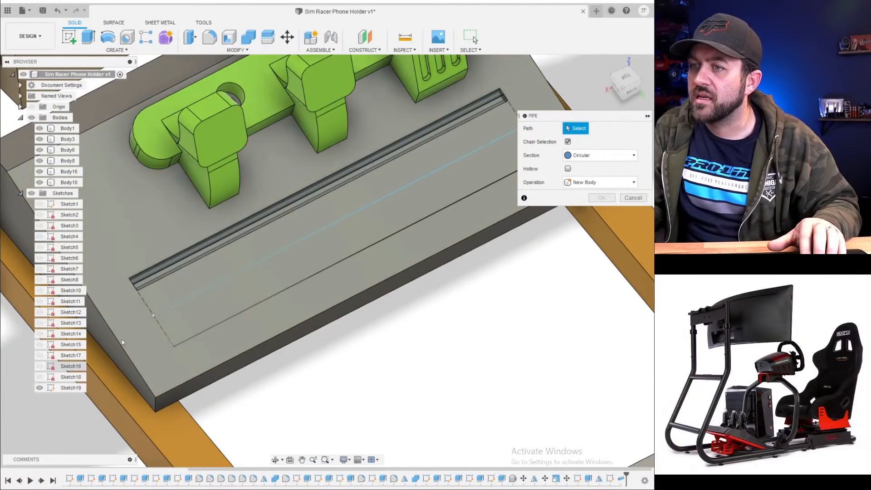
left_click(205, 286)
left_click(591, 239)
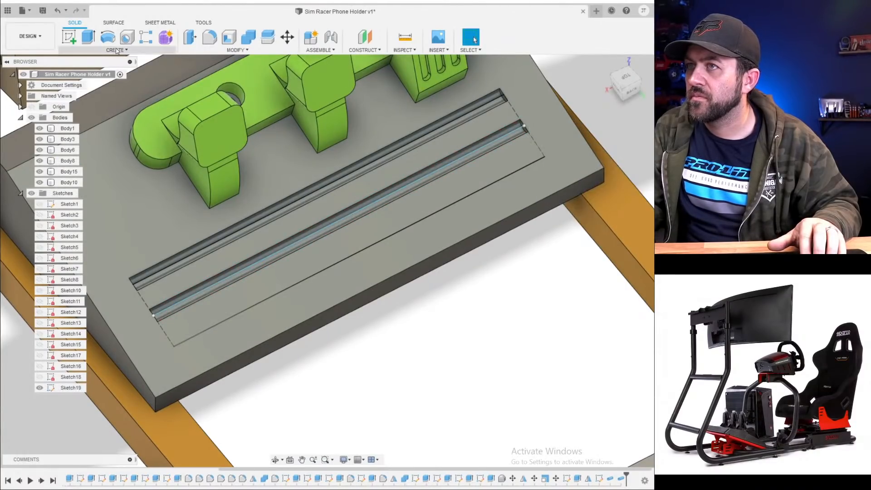
- Cut a third circular Pipe groove along the line nearest the plate's front edge and hide Sketch19
left_click(129, 50)
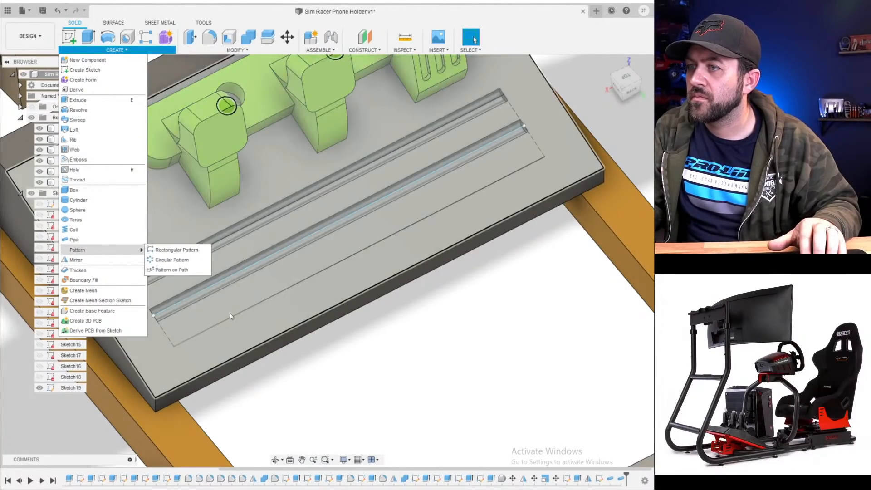
left_click(230, 315)
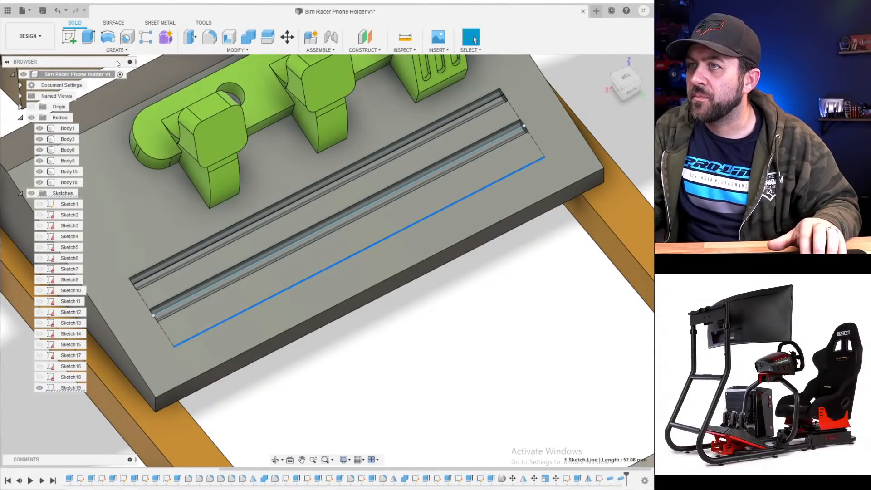
left_click(115, 51)
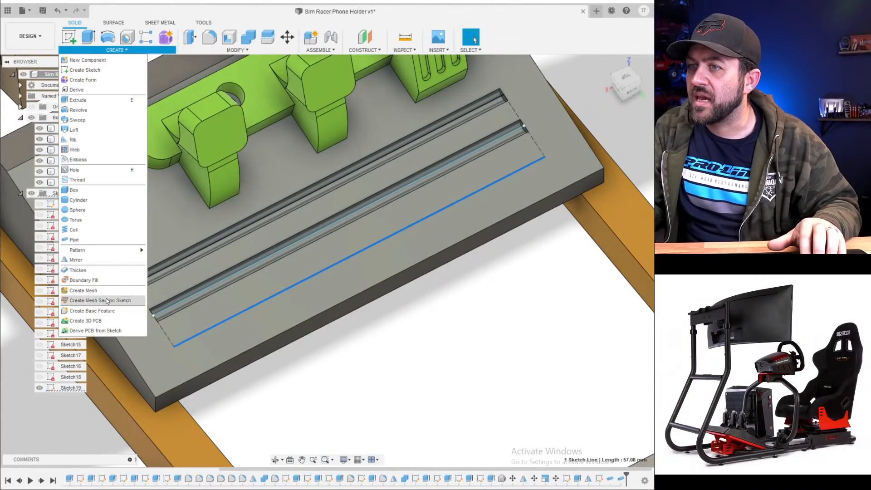
left_click(85, 235)
left_click(600, 238)
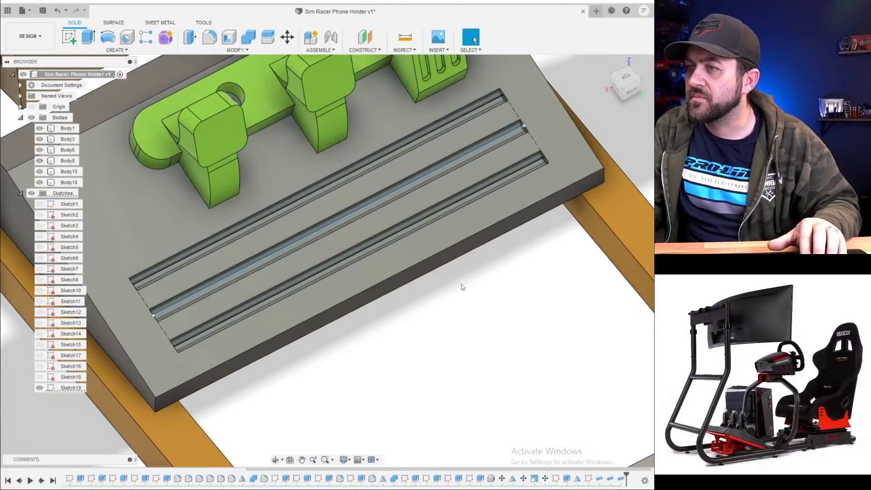
scroll(264, 245, "up", 3)
middle_click_drag(272, 246, 252, 259, "shift")
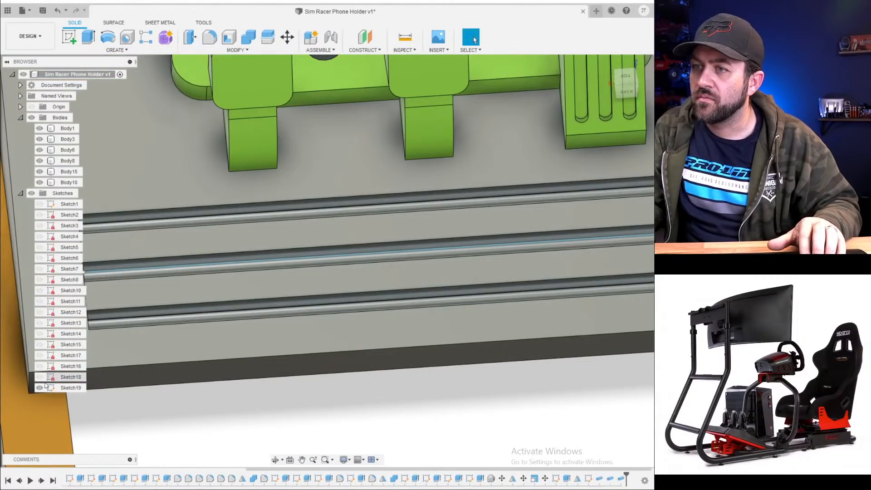
left_click(40, 388)
- Fillet the six long edges of the three grooves with a 1 mm radius
scroll(290, 374, "down", 3)
middle_click_drag(314, 363, 251, 344, "shift")
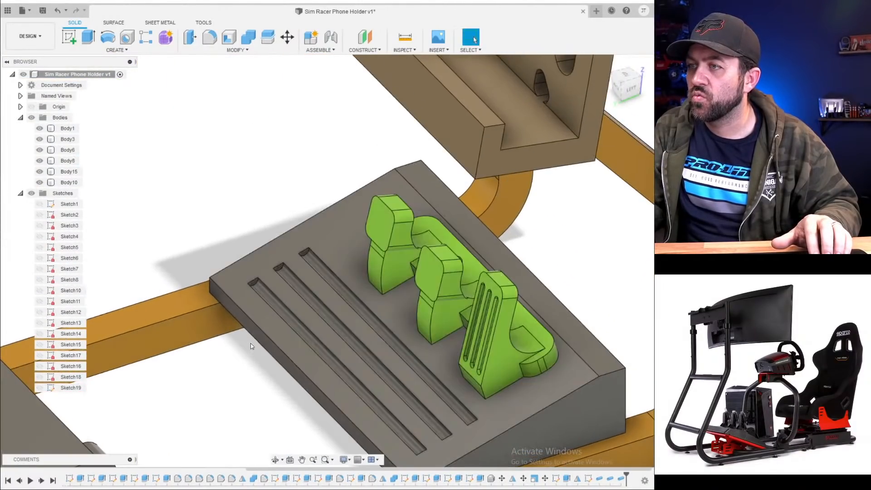
scroll(255, 319, "up", 3)
left_click(210, 37)
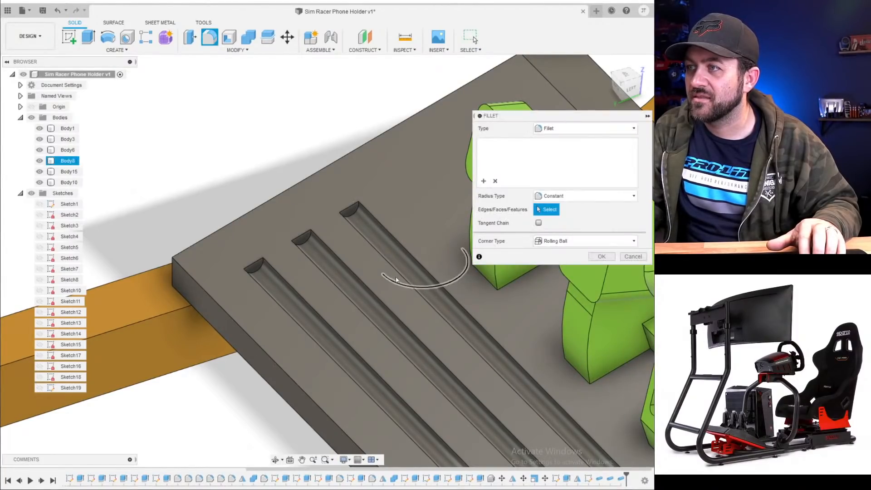
middle_click_drag(398, 272, 388, 215, "shift")
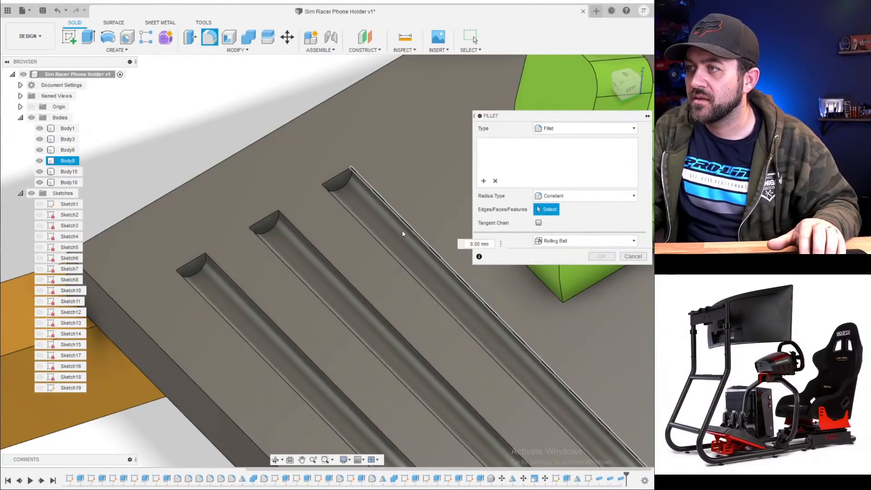
left_click(402, 232)
left_click(399, 250)
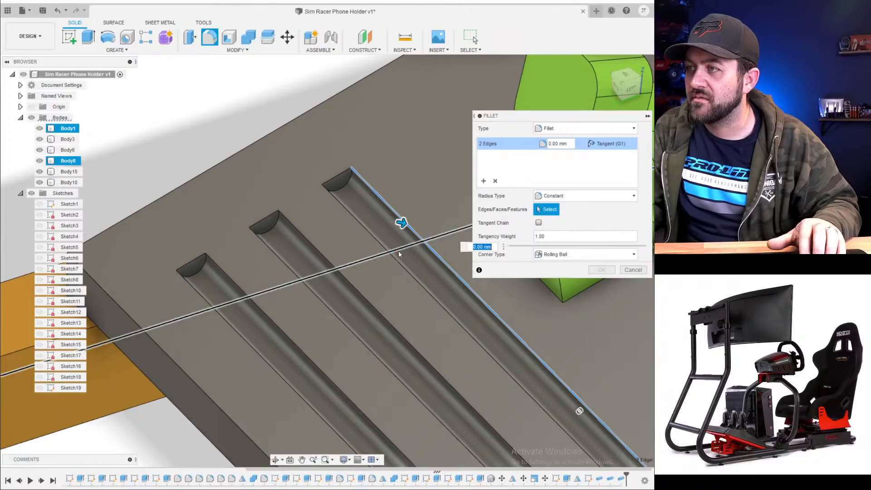
left_click(396, 259)
left_click(363, 296)
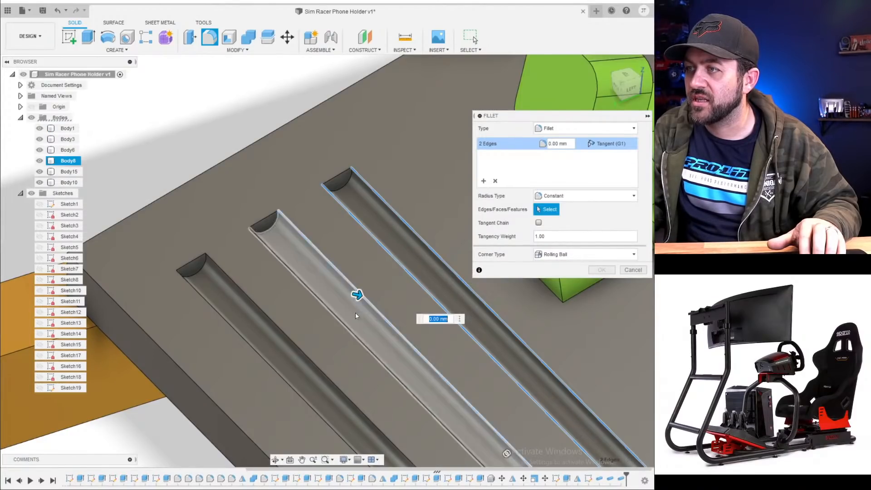
left_click(348, 319)
left_click(317, 370)
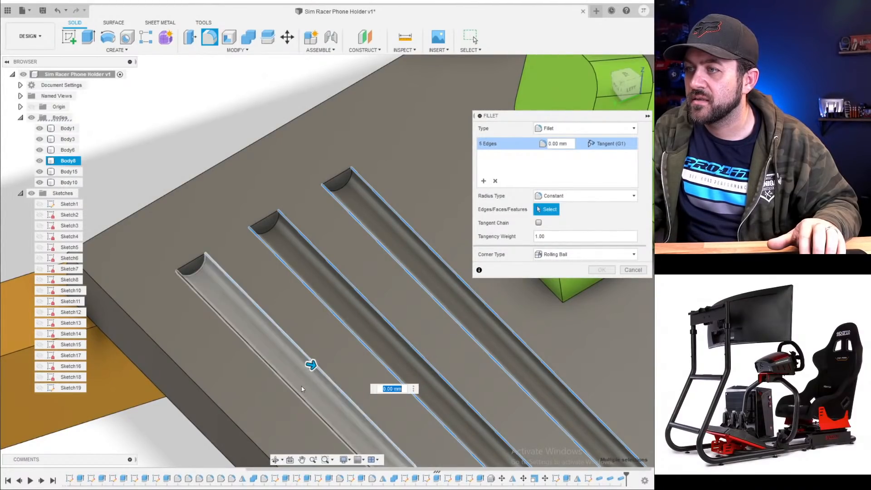
left_click(280, 386)
type("1")
key("Return")
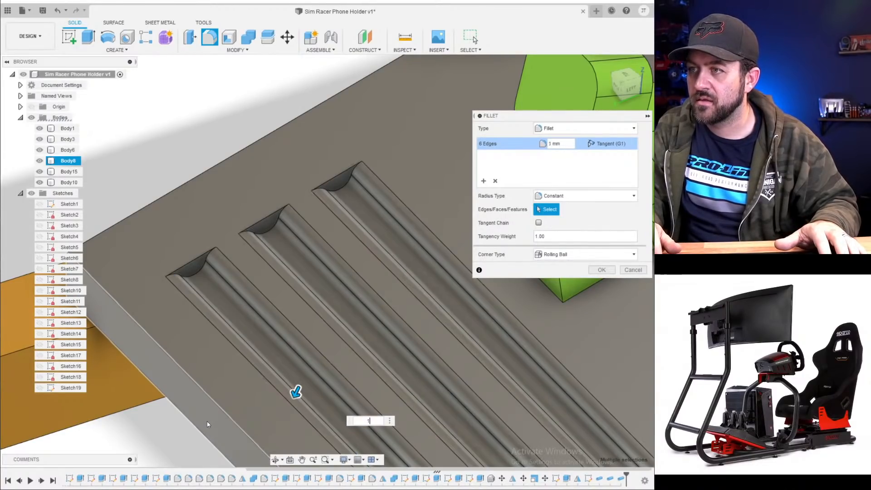
key("Return")
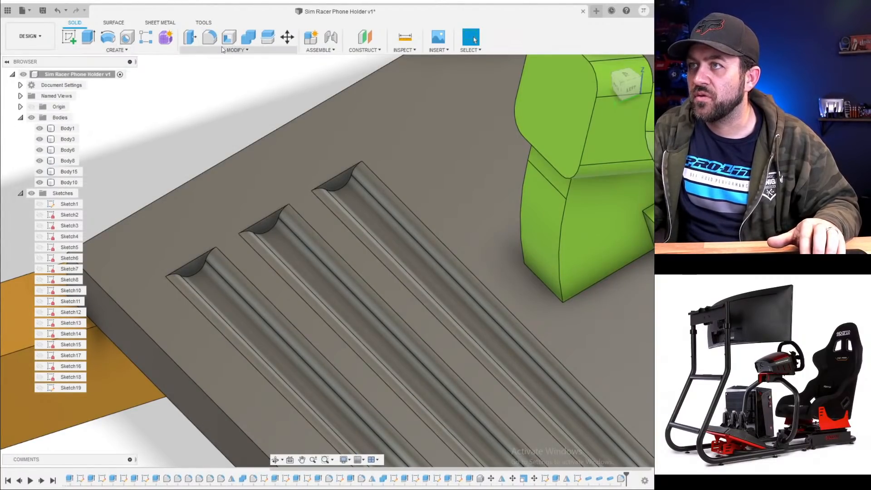
- Fillet the six short end edges of the three pedal plate grooves with a 1 mm radius
left_click(209, 37)
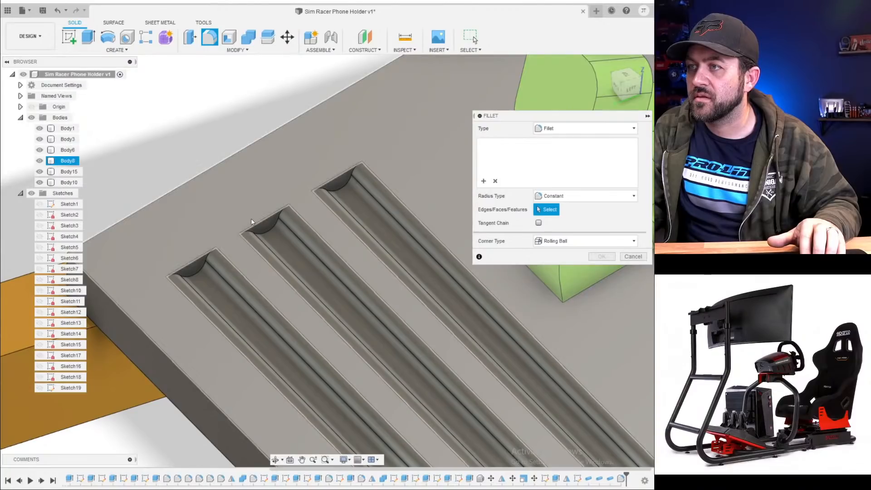
left_click(255, 222)
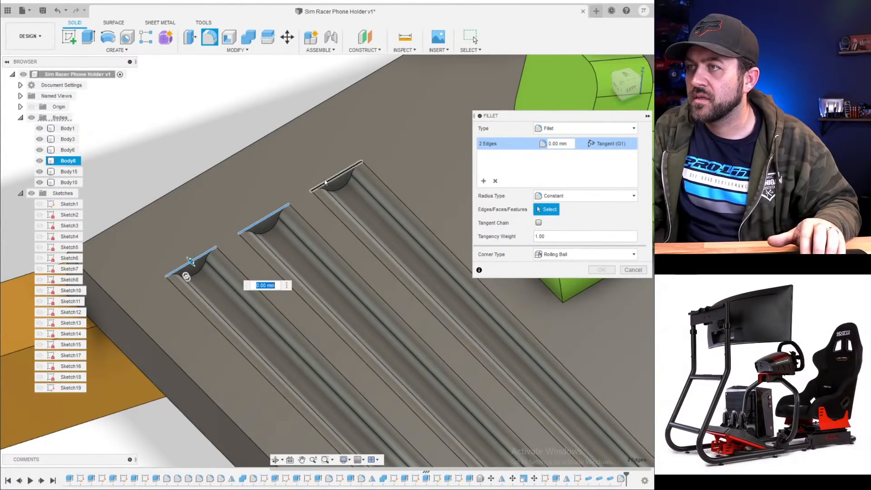
left_click(318, 184)
scroll(295, 222, "down", 3)
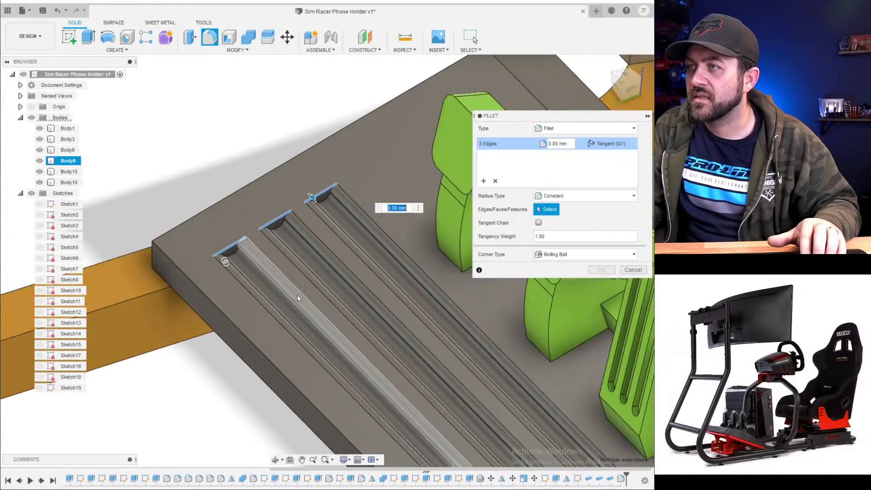
scroll(297, 298, "down", 3)
middle_click_drag(218, 338, 398, 293, "shift")
scroll(369, 262, "up", 4)
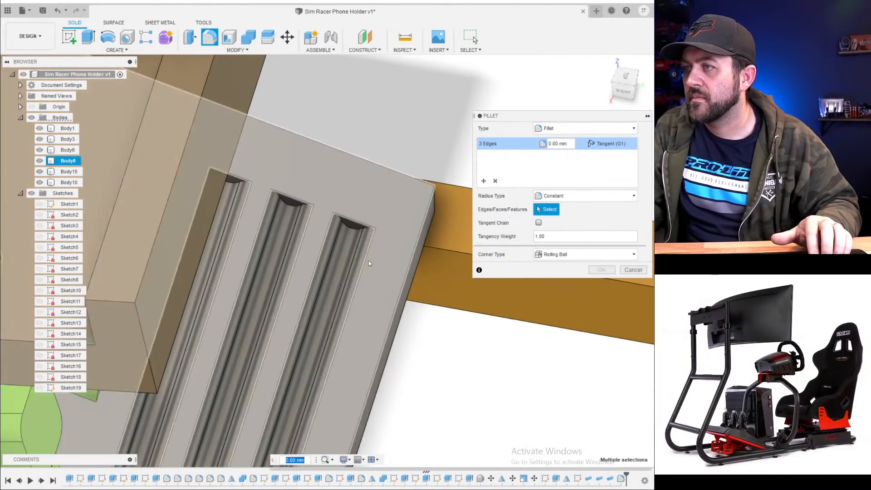
left_click(354, 221)
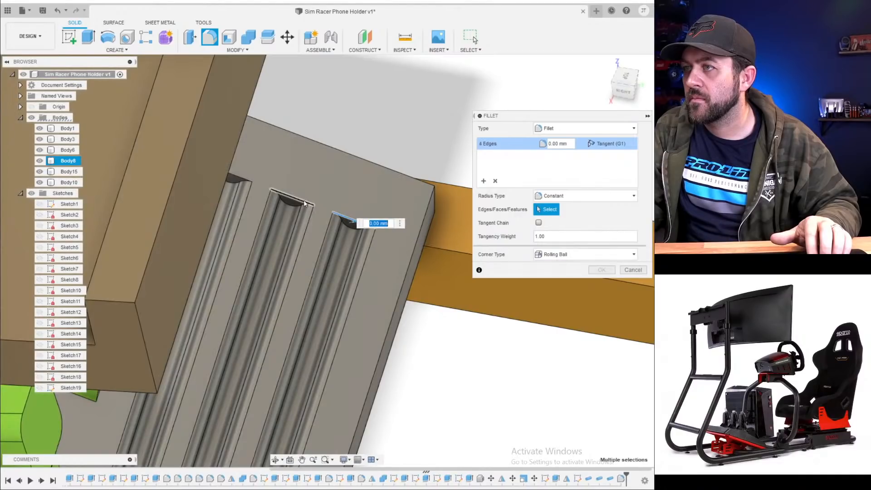
left_click(240, 179)
type("2")
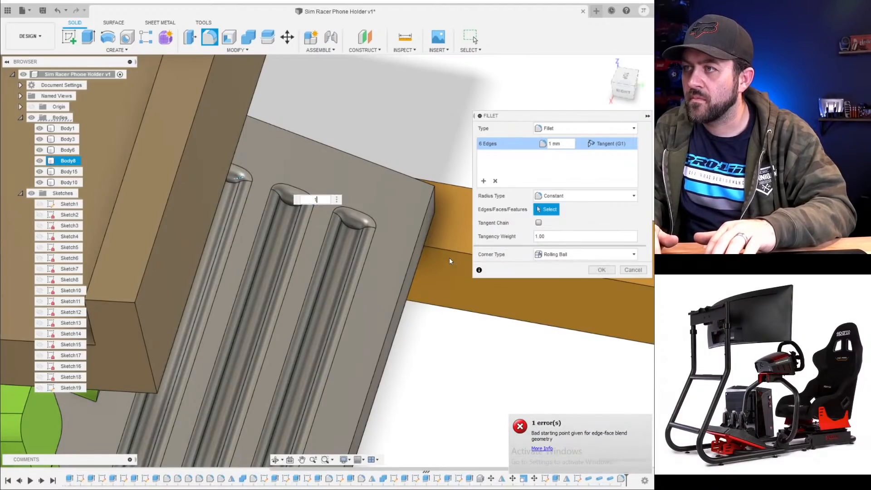
key("Return")
- Examine the rounded grooves and the pedals on the pedal plate up close
middle_click_drag(278, 217, 344, 218, "shift")
scroll(268, 219, "down", 3)
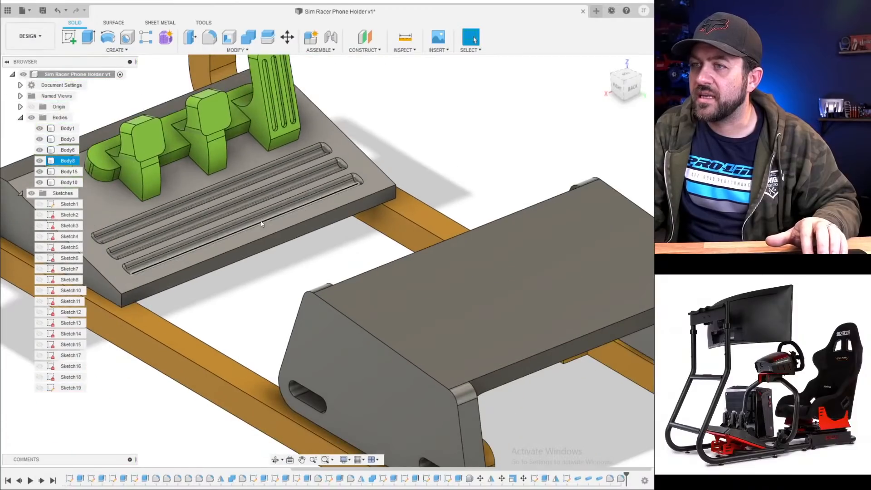
scroll(286, 262, "up", 2)
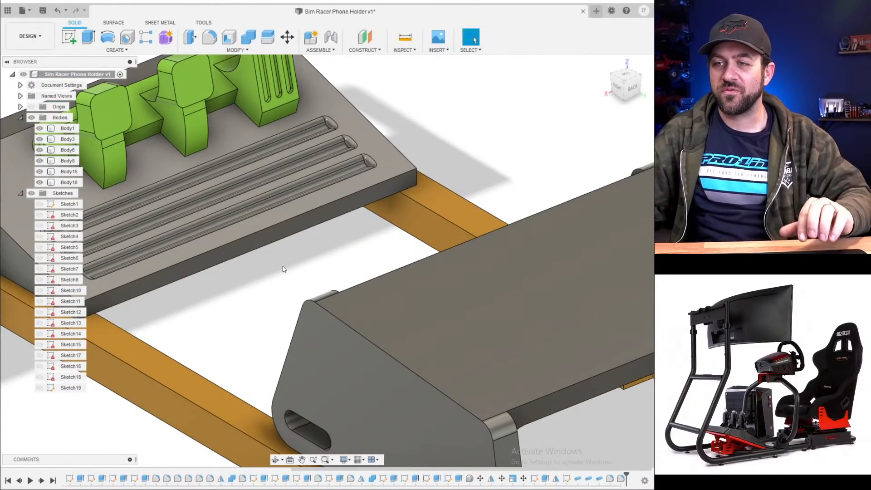
scroll(247, 273, "down", 2)
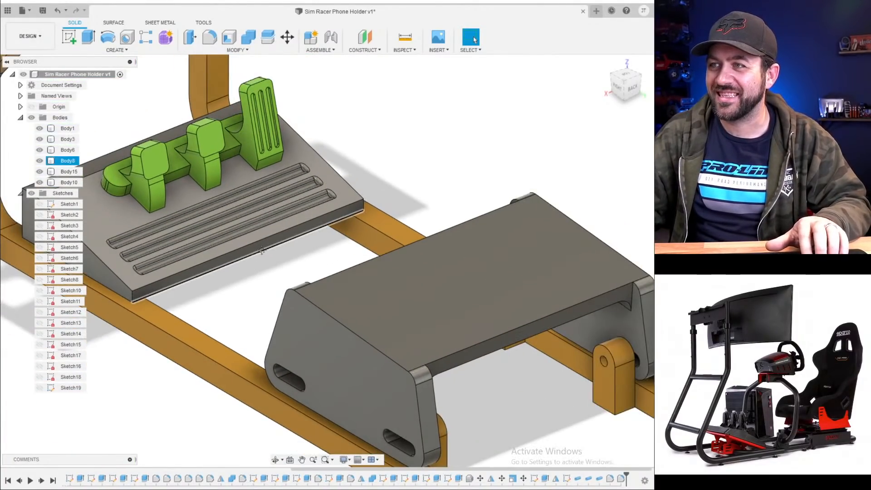
middle_click_drag(264, 218, 361, 239)
scroll(308, 253, "up", 2)
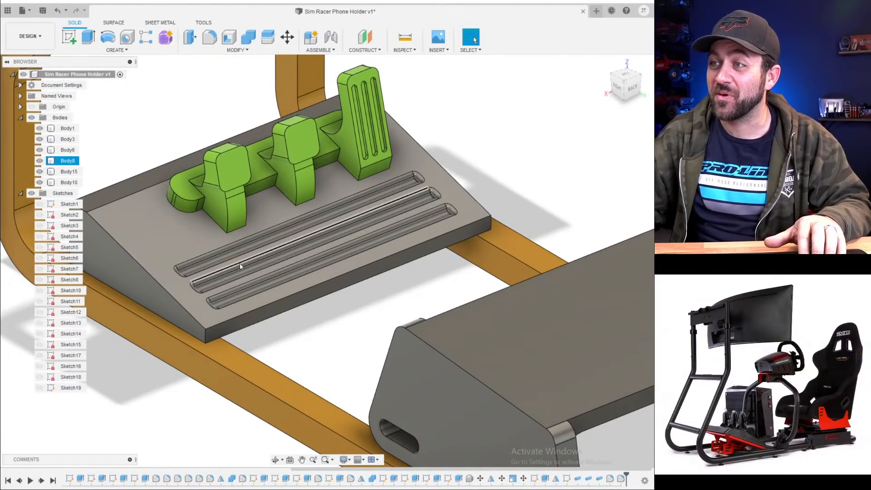
scroll(239, 262, "up", 4)
scroll(339, 232, "down", 3)
middle_click_drag(339, 232, 306, 238, "shift")
middle_click_drag(291, 167, 255, 239)
scroll(256, 233, "up", 3)
scroll(252, 222, "up", 4)
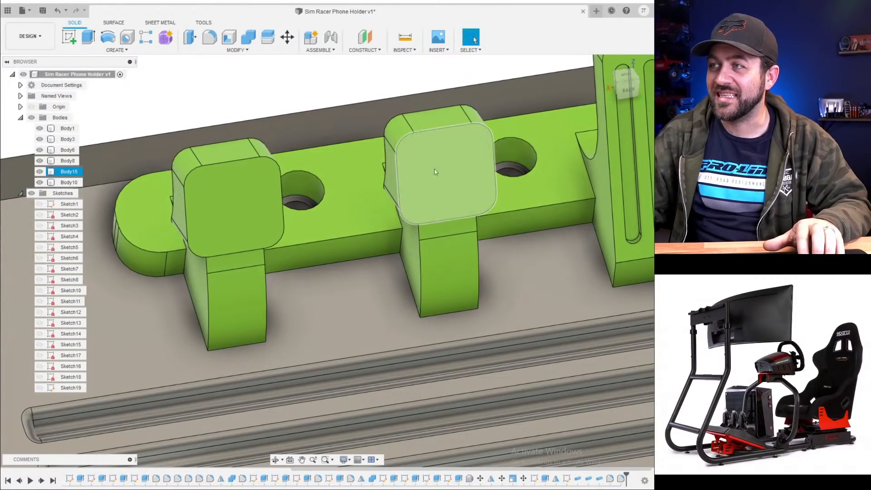
- Review the whole phone holder from above and behind, including the backrest, pedal plate and seat mount
scroll(454, 211, "down", 5)
middle_click_drag(429, 212, 325, 282)
scroll(376, 257, "down", 4)
scroll(383, 338, "down", 4)
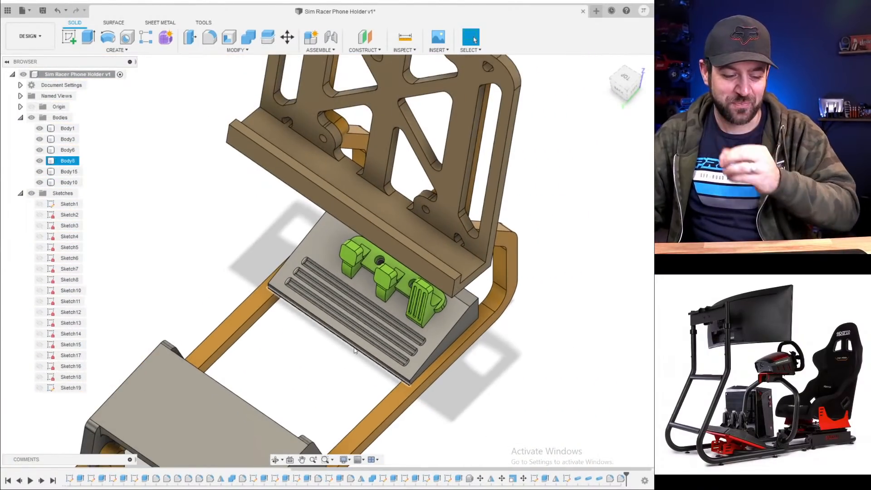
scroll(313, 363, "down", 3)
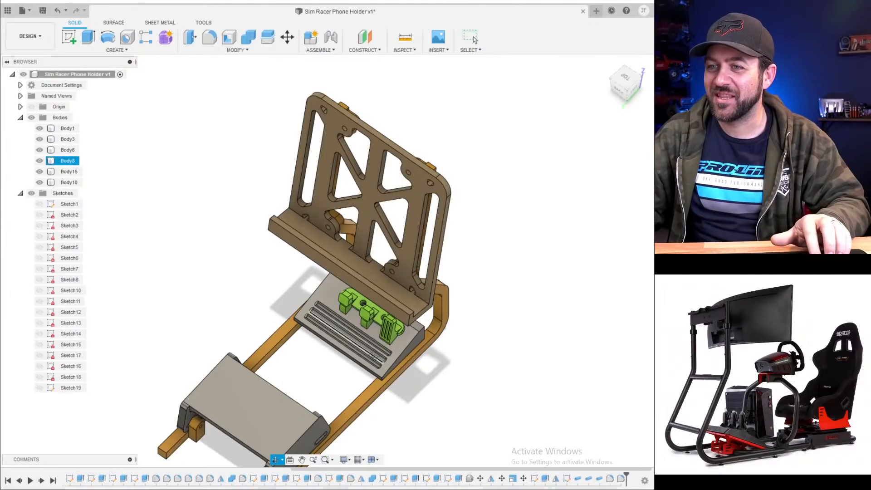
middle_click_drag(349, 359, 389, 283, "shift")
scroll(394, 303, "down", 4)
scroll(418, 192, "up", 4)
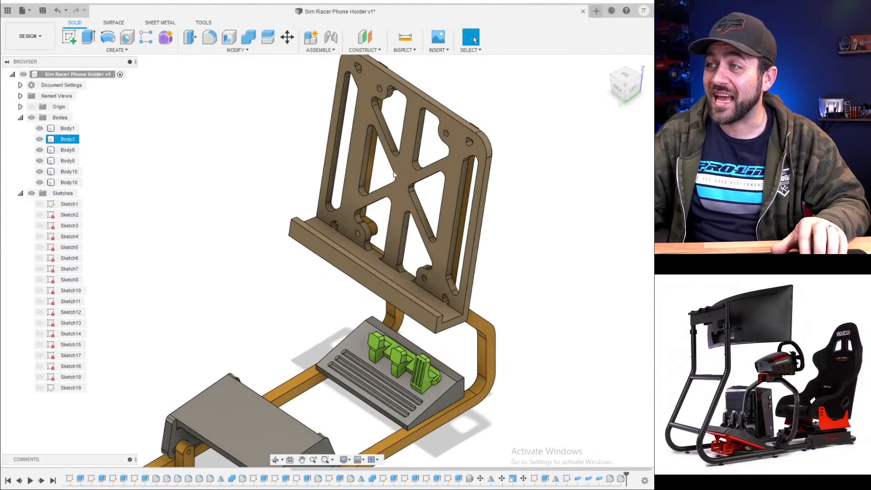
mouse_move(383, 174)
middle_mouse_down("shift")
mouse_move(421, 141)
mouse_move(567, 120)
mouse_move(461, 148)
mouse_move(366, 234)
mouse_move(398, 175)
middle_mouse_up("shift")
scroll(399, 175, "up", 1)
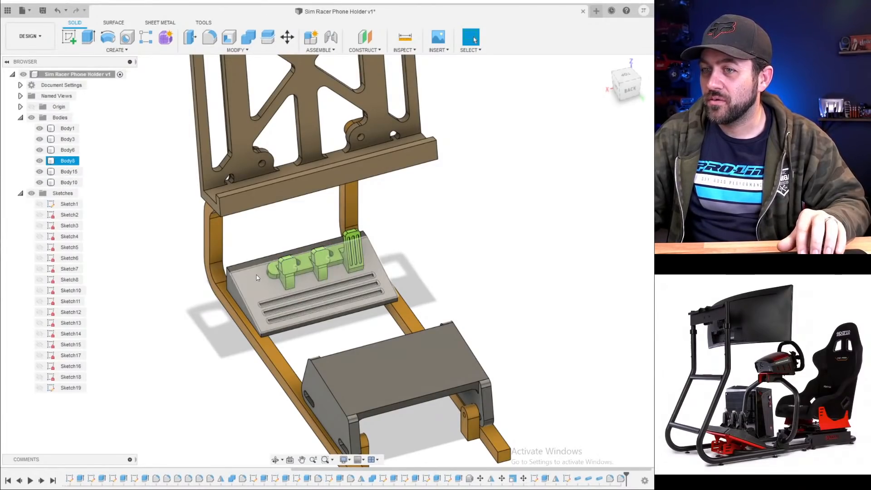
- Fillet the two upper outer corners of the phone ledge's front lip with a 5 mm radius
scroll(327, 373, "down", 3)
middle_click_drag(326, 371, 248, 290, "shift")
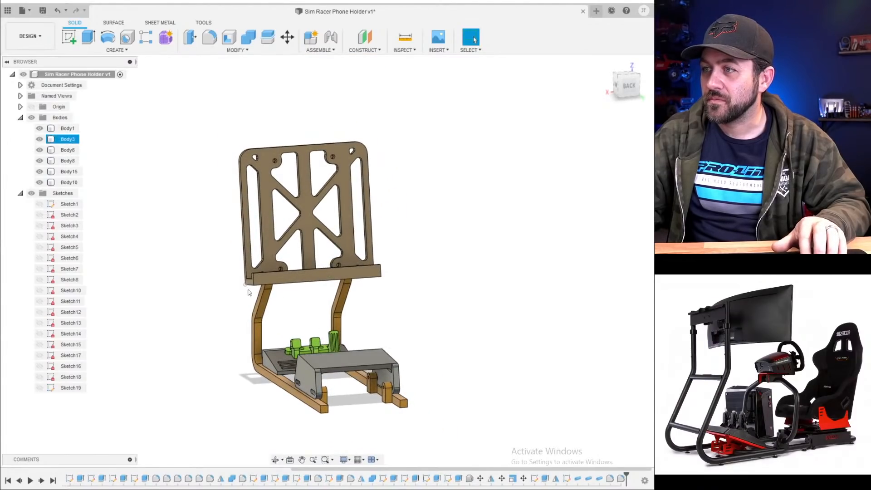
scroll(254, 286, "up", 5)
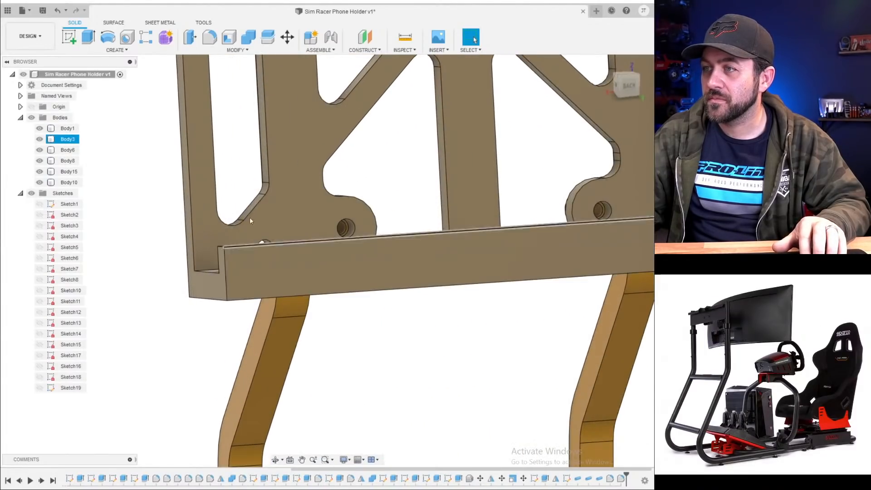
left_click(221, 247)
scroll(220, 250, "down", 3)
middle_click_drag(359, 245, 353, 291, "shift")
left_click(353, 291)
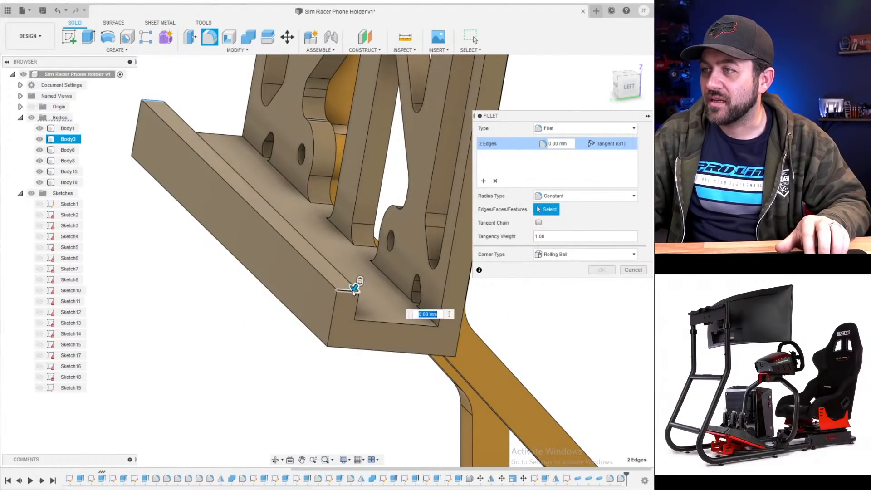
left_click_drag(353, 287, 346, 293)
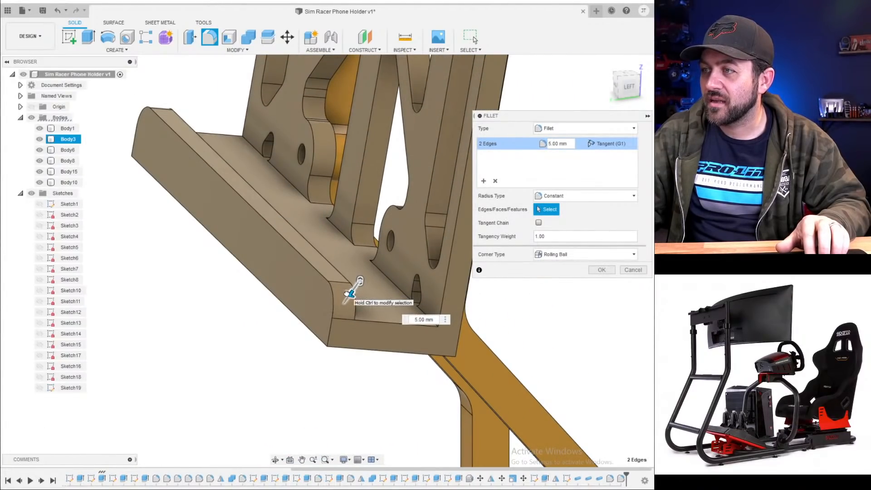
scroll(330, 303, "down", 3)
key("Return")
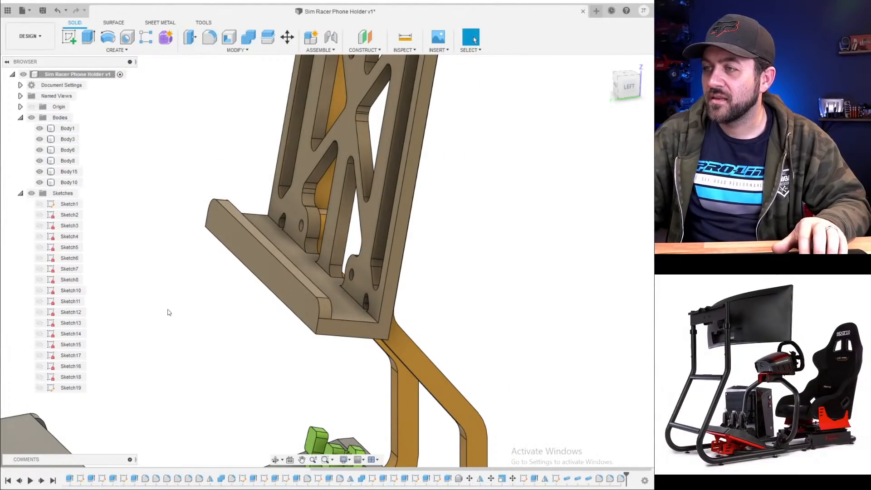
- Examine the phone ledge's rounded lip and the backrest from the front
middle_click_drag(266, 222, 329, 233, "shift")
scroll(328, 230, "up", 4)
middle_click_drag(271, 246, 271, 318)
scroll(271, 305, "down", 4)
scroll(258, 337, "down", 4)
scroll(286, 318, "up", 3)
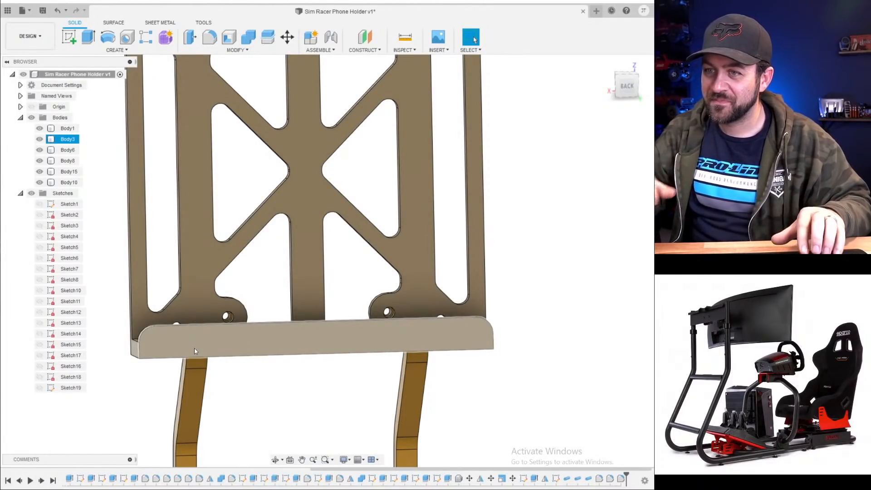
scroll(316, 281, "down", 4)
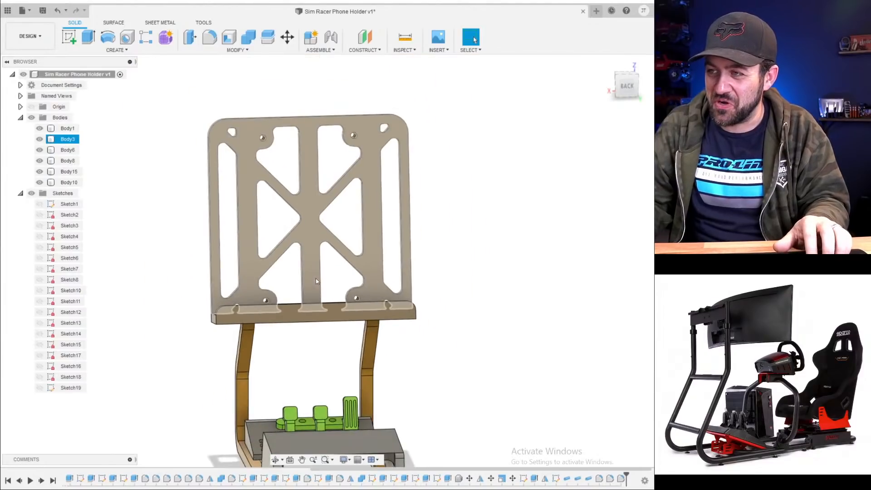
- Examine the seat mount, its slotted side brackets and the frame rails from several sides
middle_click_drag(288, 329, 337, 342, "shift")
scroll(318, 373, "up", 3)
middle_click_drag(241, 436, 293, 383)
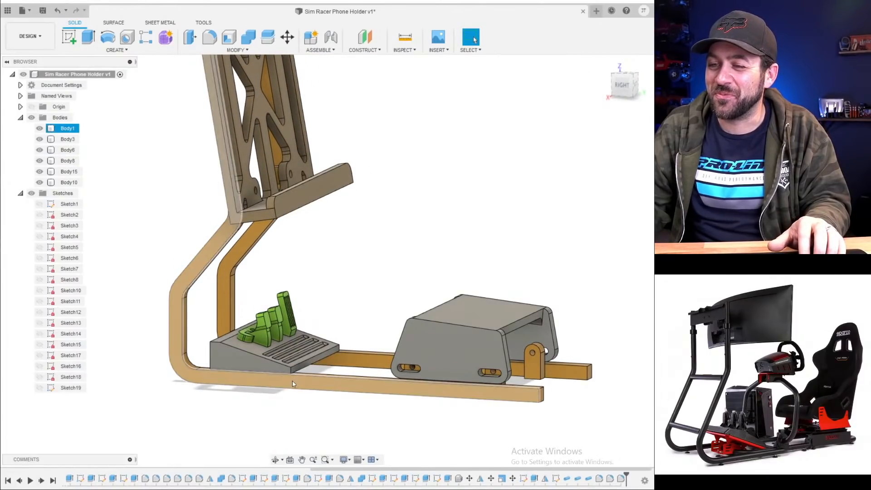
middle_click_drag(510, 369, 431, 378, "shift")
middle_click_drag(508, 393, 399, 316)
scroll(359, 348, "up", 3)
scroll(345, 311, "up", 5)
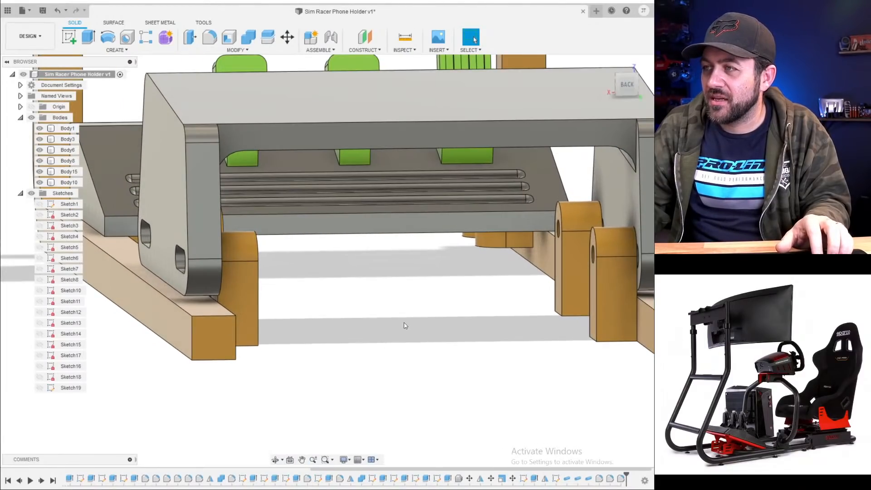
middle_click_drag(340, 306, 368, 320, "shift")
scroll(367, 320, "down", 4)
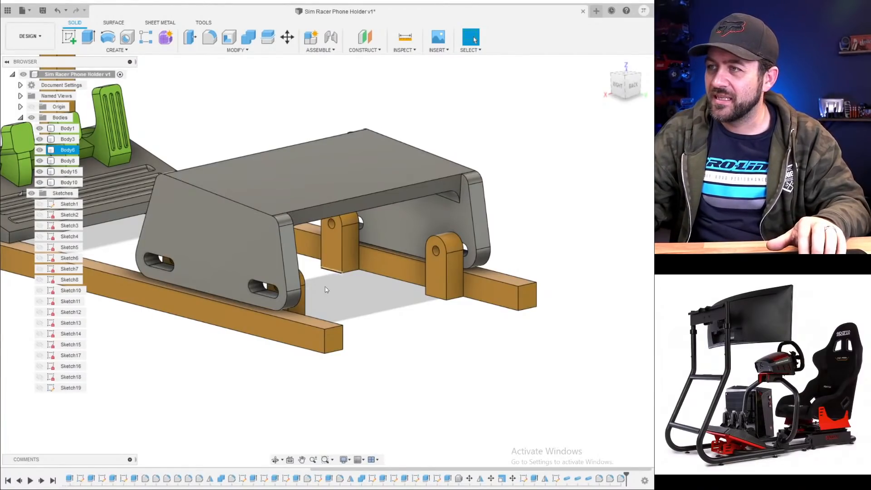
scroll(326, 299, "up", 3)
scroll(326, 303, "down", 2)
middle_click_drag(323, 291, 353, 298)
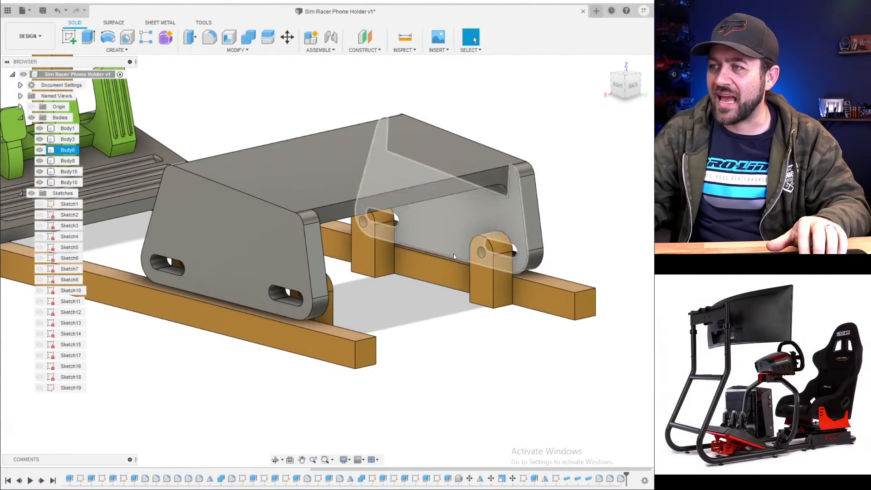
scroll(443, 313, "down", 3)
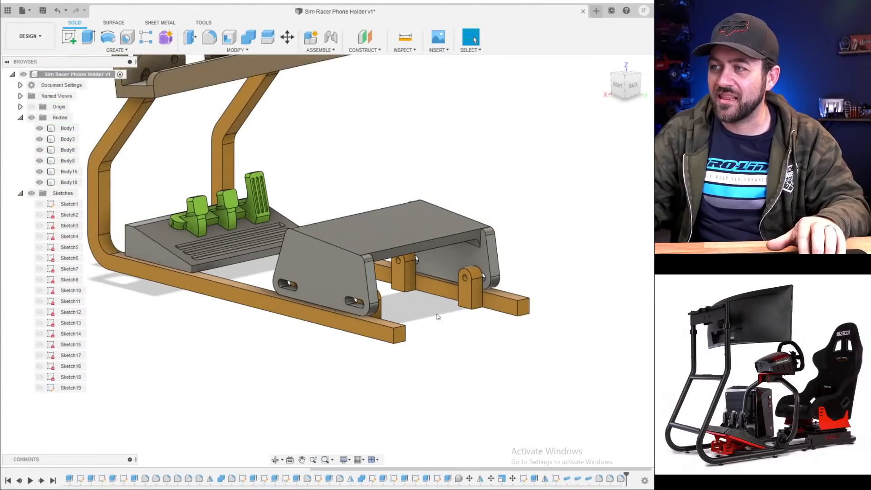
middle_click_drag(442, 312, 490, 331)
middle_click_drag(322, 310, 372, 321, "shift")
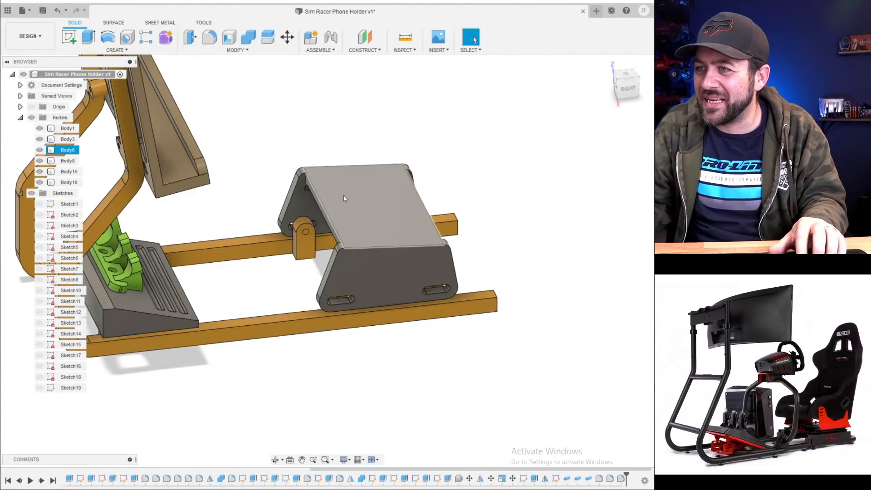
scroll(275, 235, "down", 4)
middle_click_drag(275, 235, 274, 315, "shift")
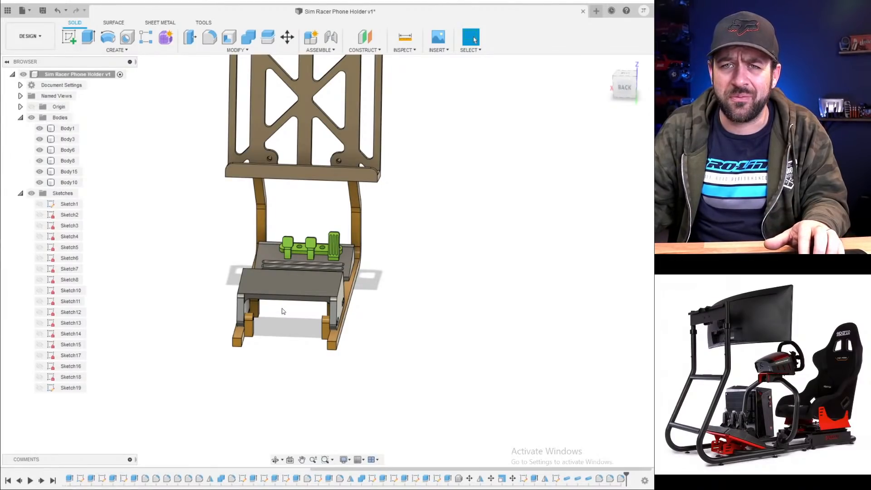
mouse_move(280, 260)
middle_mouse_down("shift")
mouse_move(326, 247)
mouse_move(349, 262)
middle_mouse_up("shift")
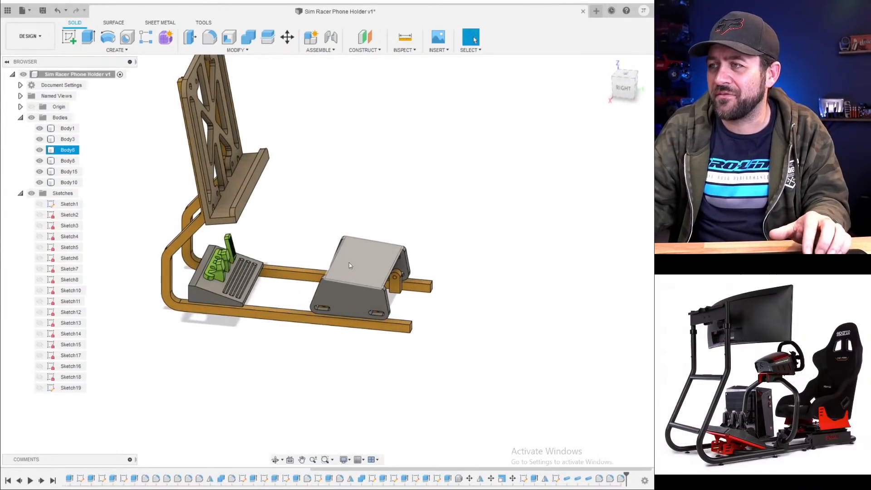
- On the vertical side plane, sketch connected lines along the seat mount's top, up a reclined backrest about 100 mm long, and vertically about 35 mm
left_click(68, 35)
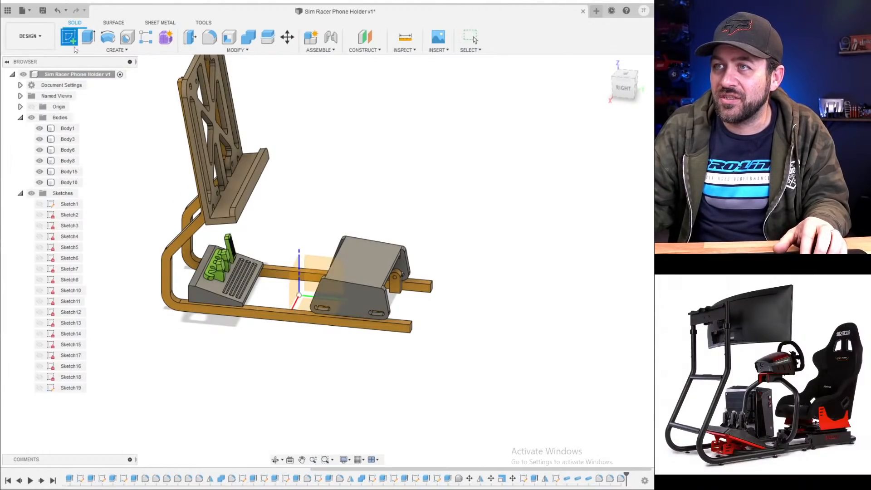
left_click(312, 266)
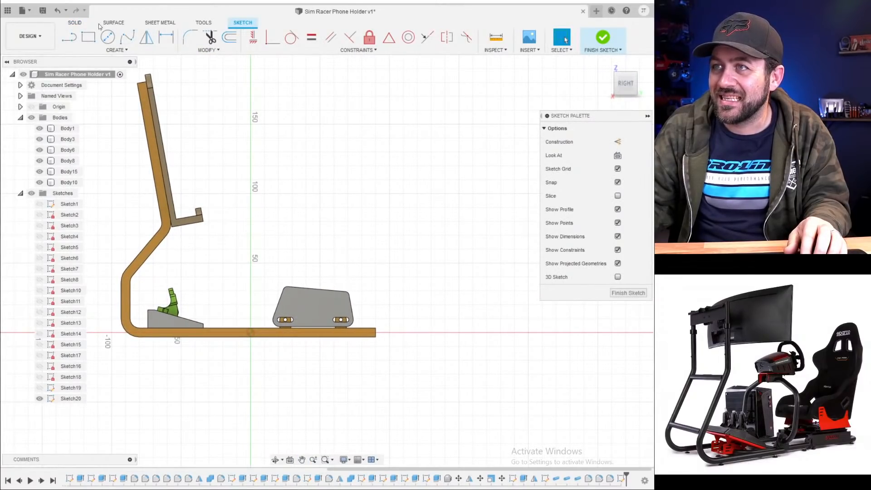
left_click(67, 38)
scroll(213, 295, "up", 5)
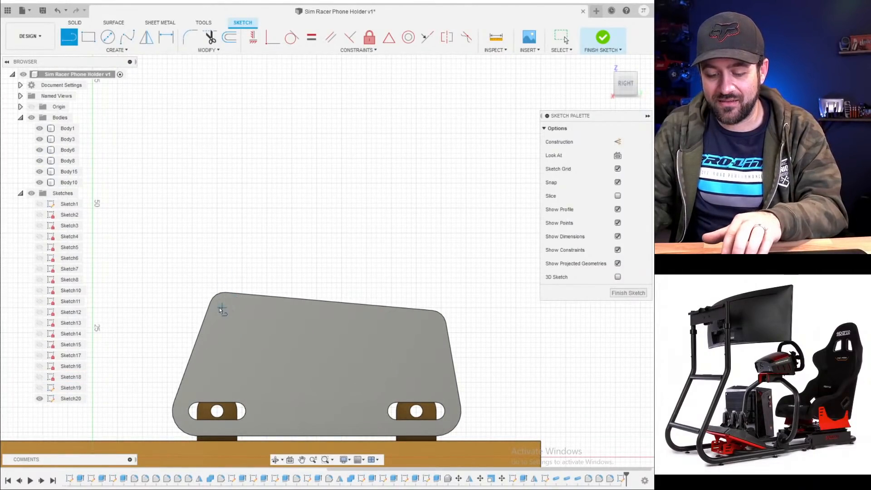
left_click(172, 283)
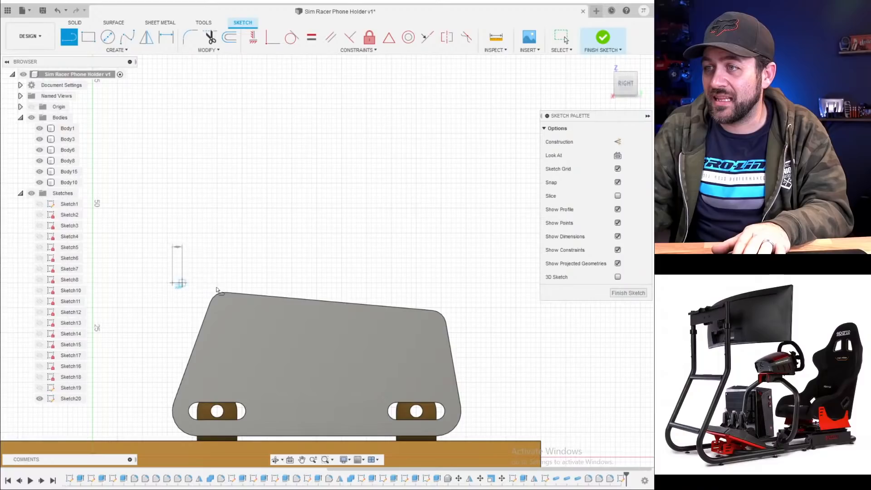
left_click(463, 309)
scroll(378, 316, "down", 5)
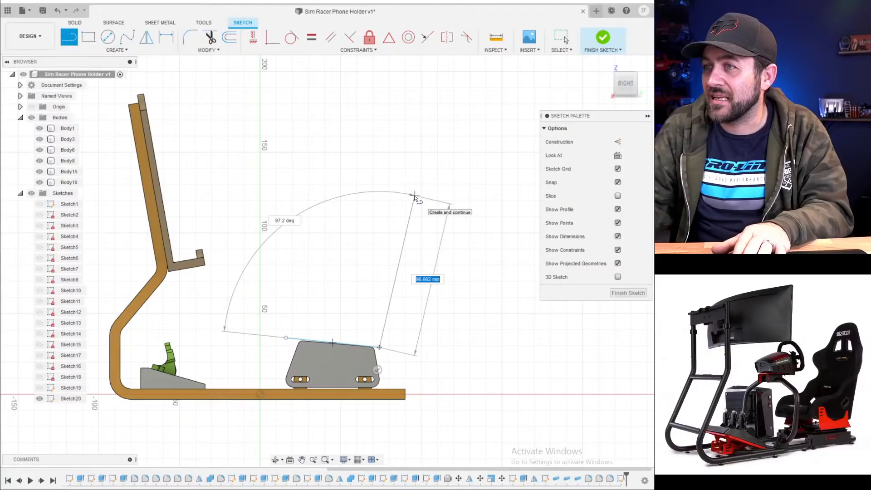
left_click(418, 193)
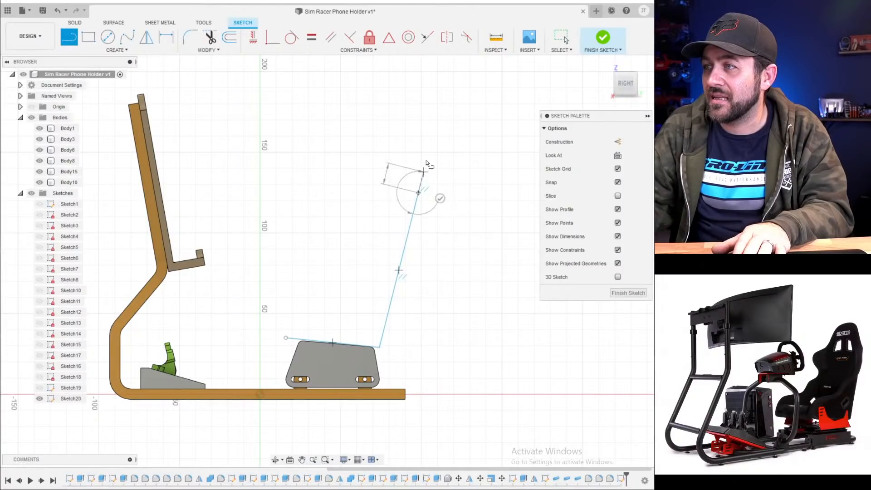
left_click(417, 137)
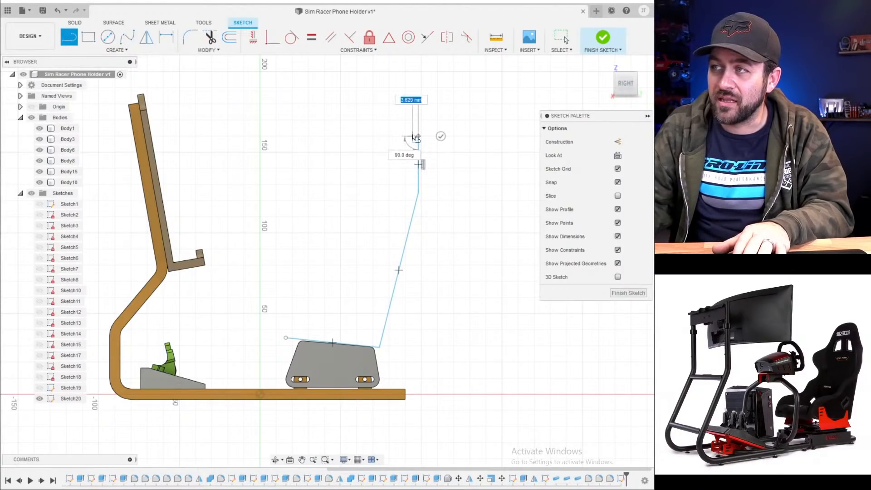
- Add a 4 mm horizontal line pointing forward from the top of the vertical backrest segment
scroll(403, 139, "up", 3)
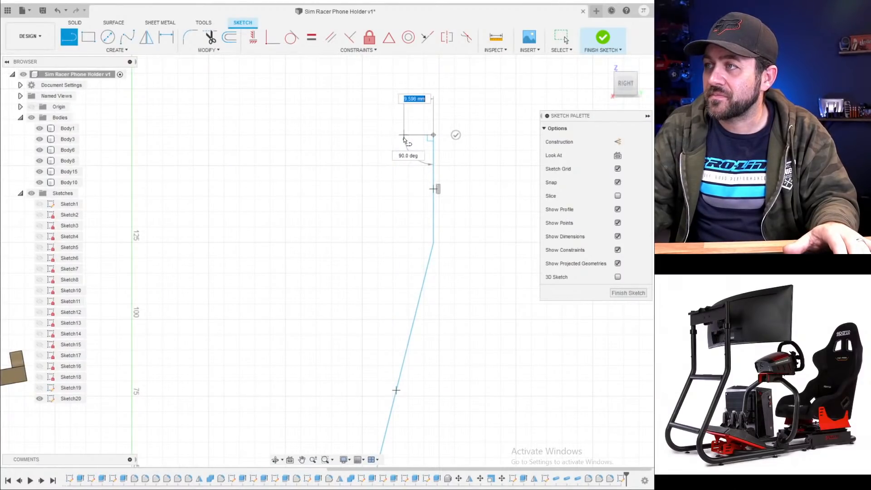
scroll(415, 137, "up", 3)
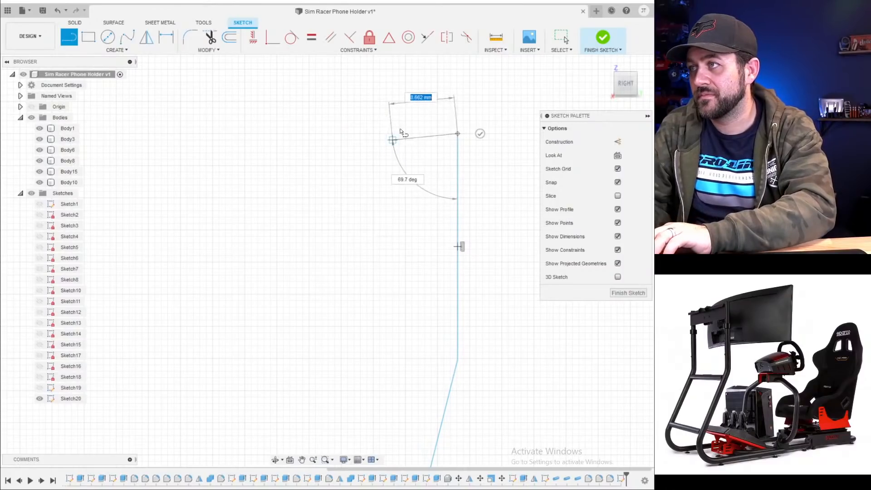
type("3")
key("Tab")
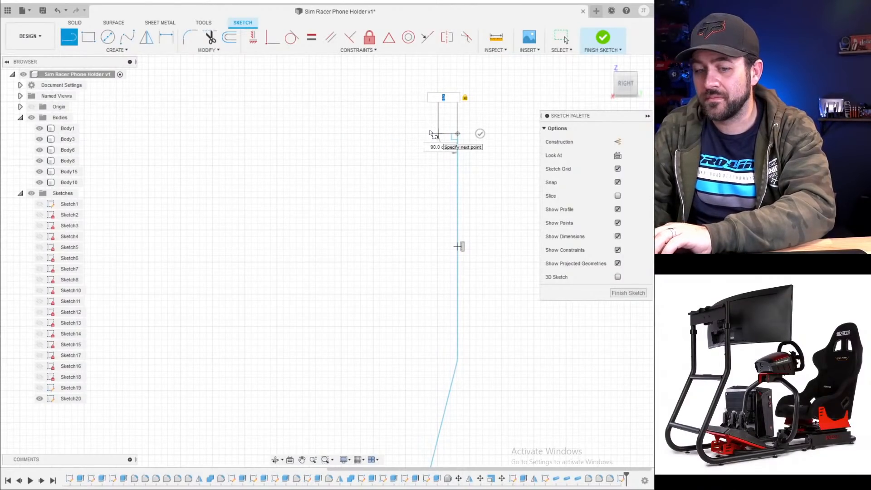
key("BackSpace")
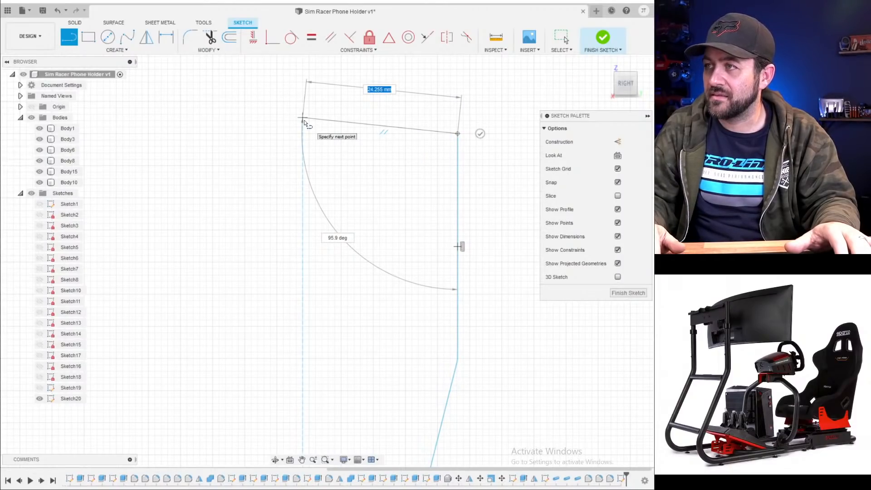
type("4")
key("Tab")
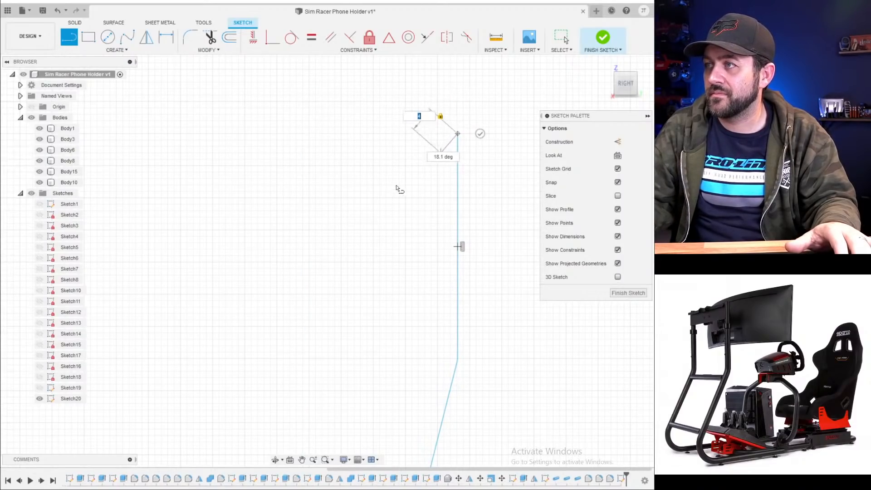
left_click(362, 136)
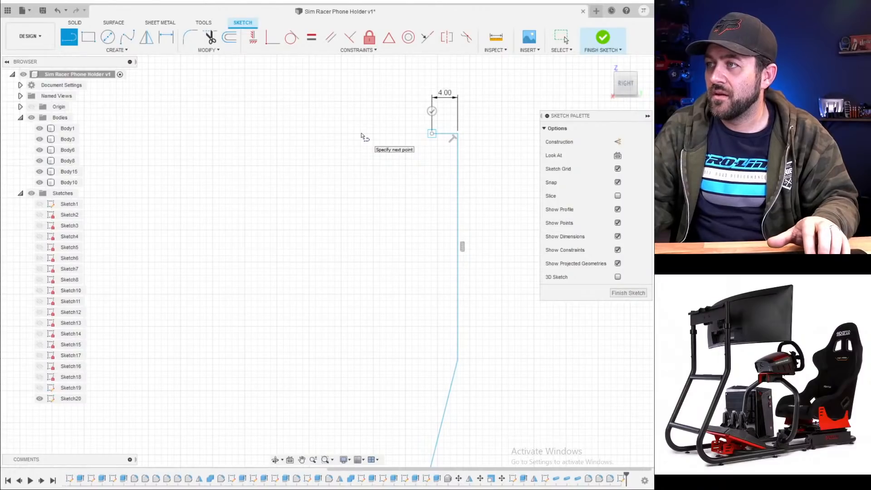
scroll(399, 169, "up", 2)
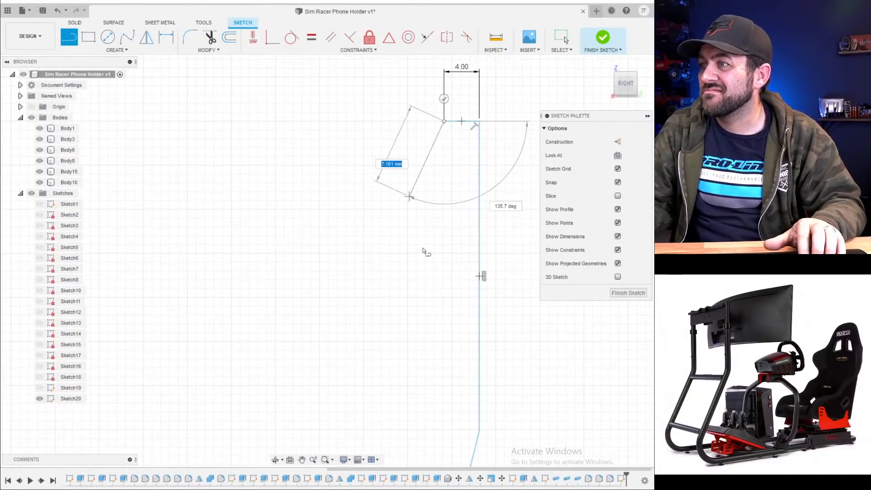
scroll(428, 300, "down", 3)
middle_click_drag(437, 309, 432, 189)
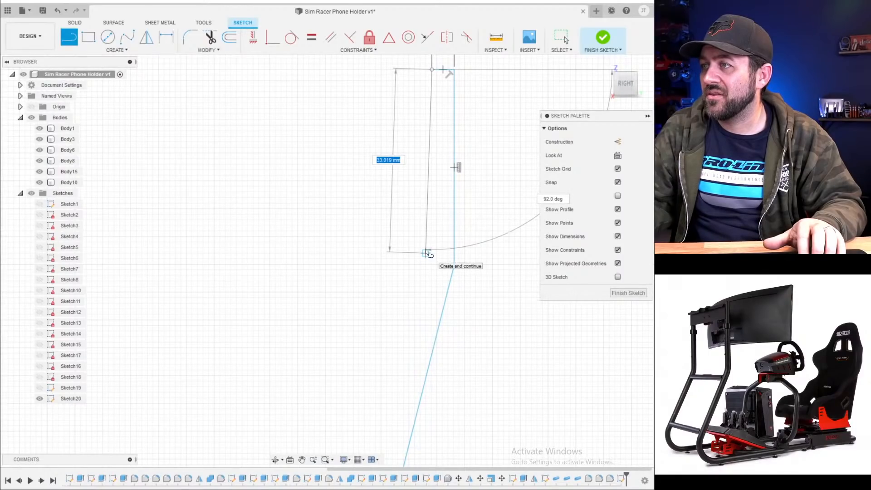
scroll(425, 249, "down", 2)
middle_click_drag(426, 230, 423, 178)
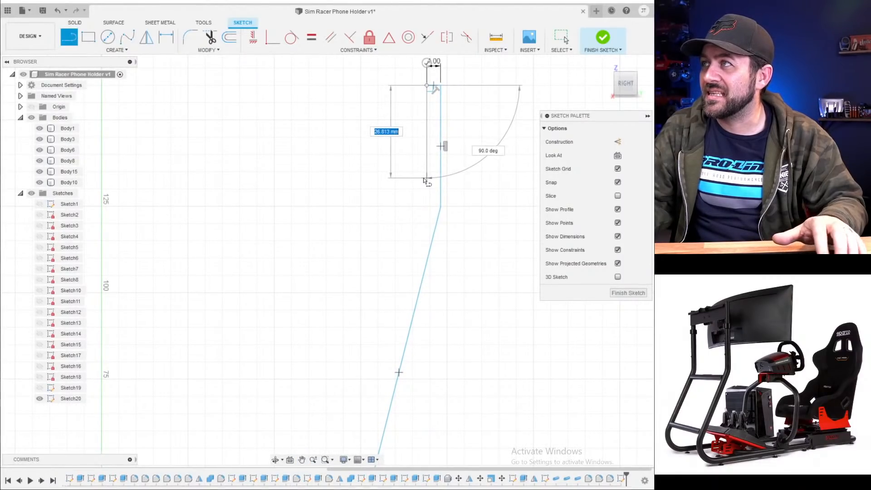
key("Escape")
scroll(408, 122, "down", 2)
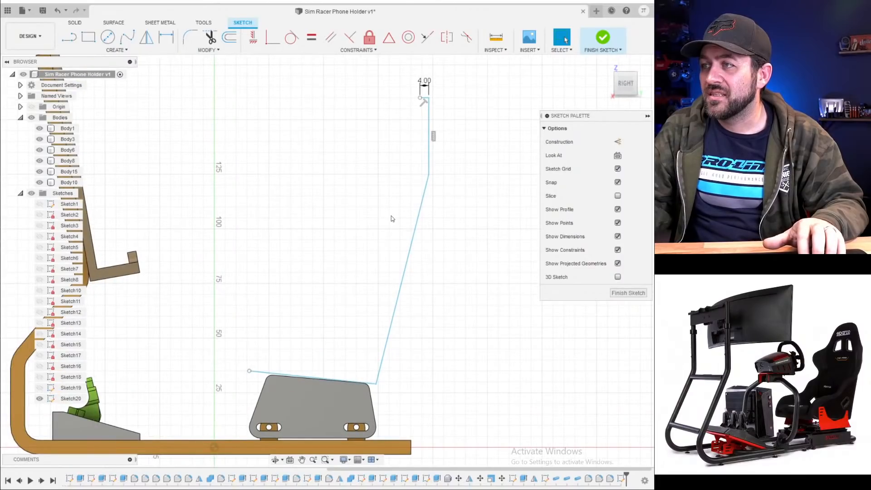
- Start a fit point spline at the 4 mm line's free end, running down the backrest's inner side and around the tight bend above the seat corner
left_click(116, 50)
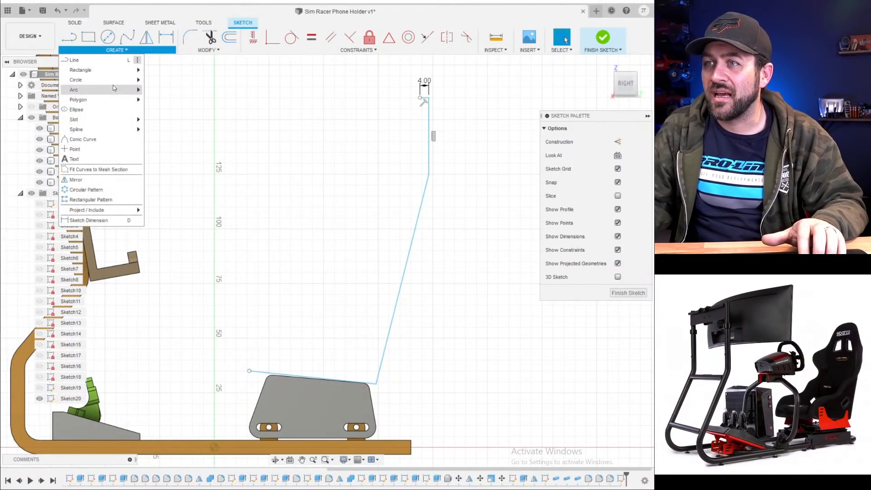
mouse_move(107, 130)
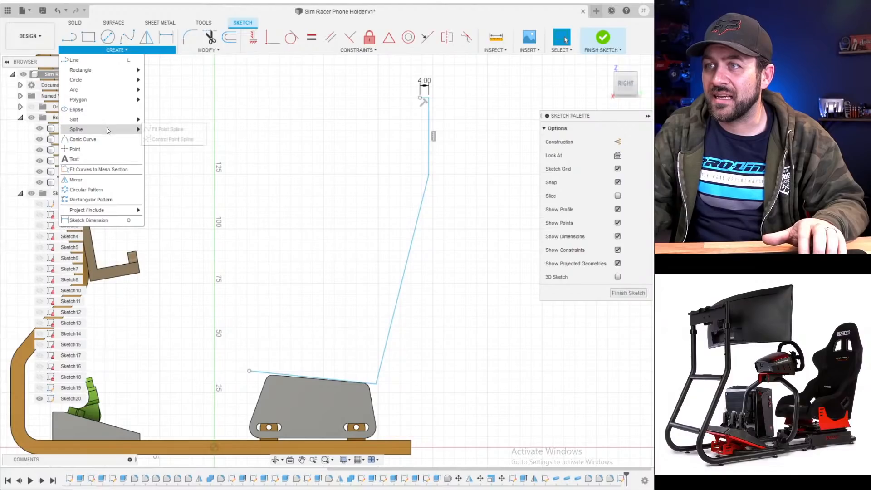
left_click(177, 129)
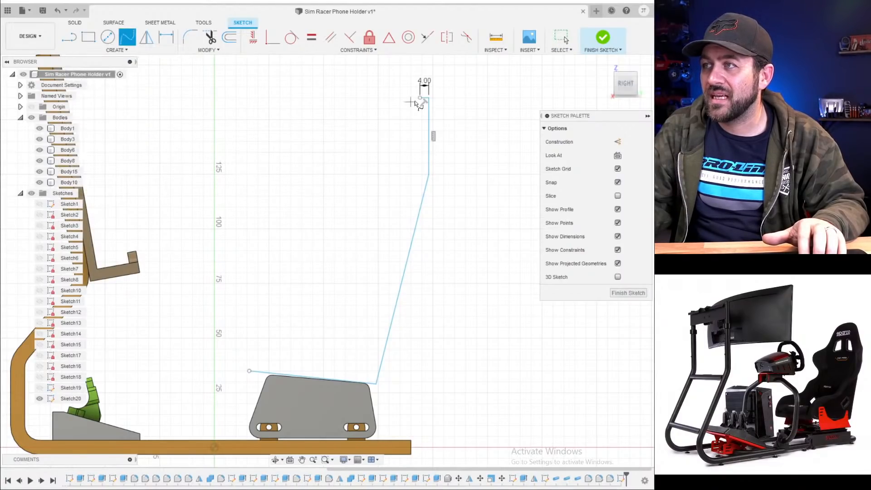
scroll(422, 119, "up", 3)
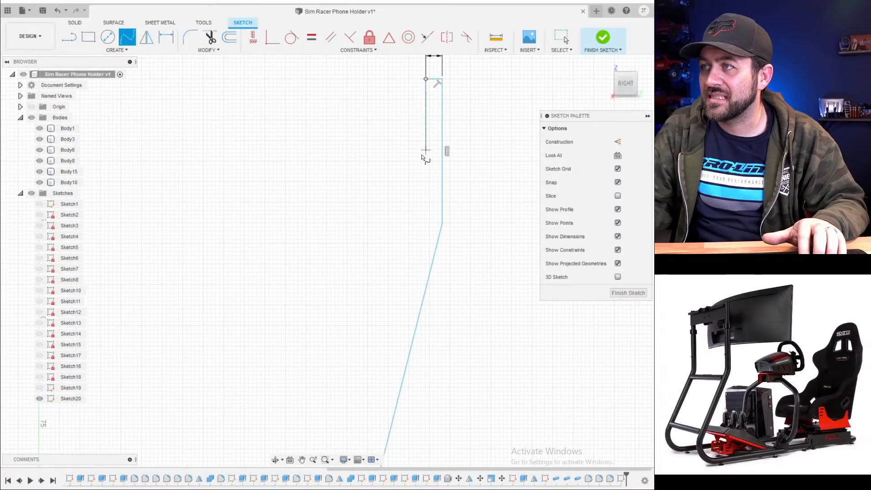
left_click(421, 203)
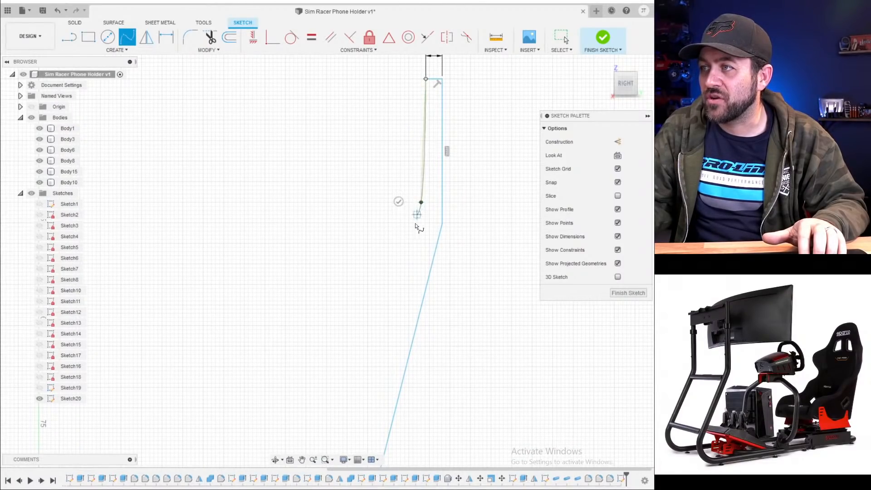
middle_click_drag(364, 393, 352, 348)
scroll(352, 348, "down", 3)
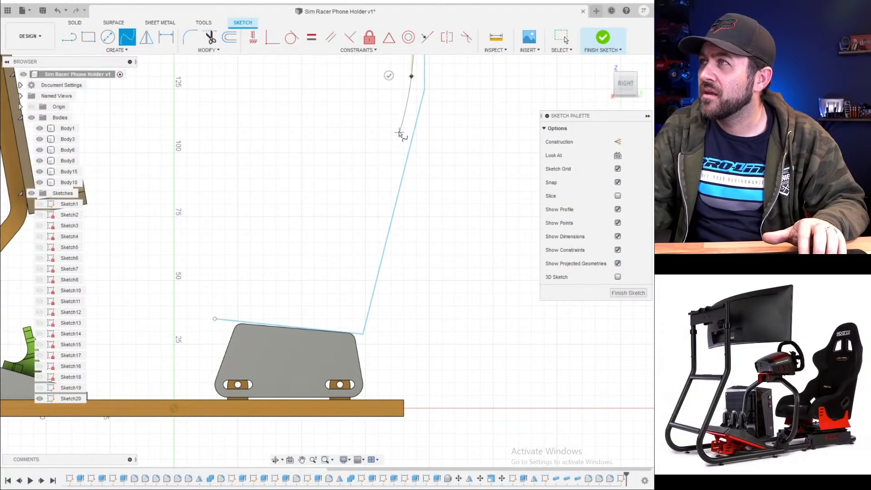
scroll(395, 161, "up", 2)
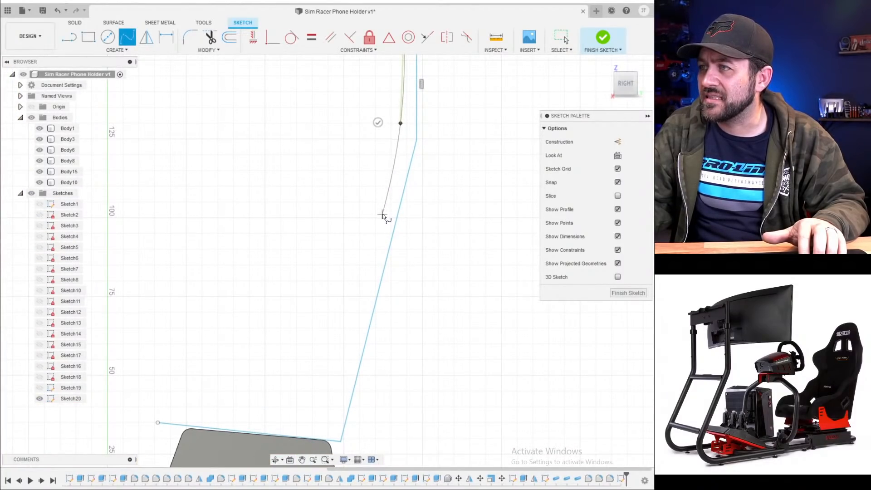
left_click(347, 354)
scroll(342, 374, "up", 2)
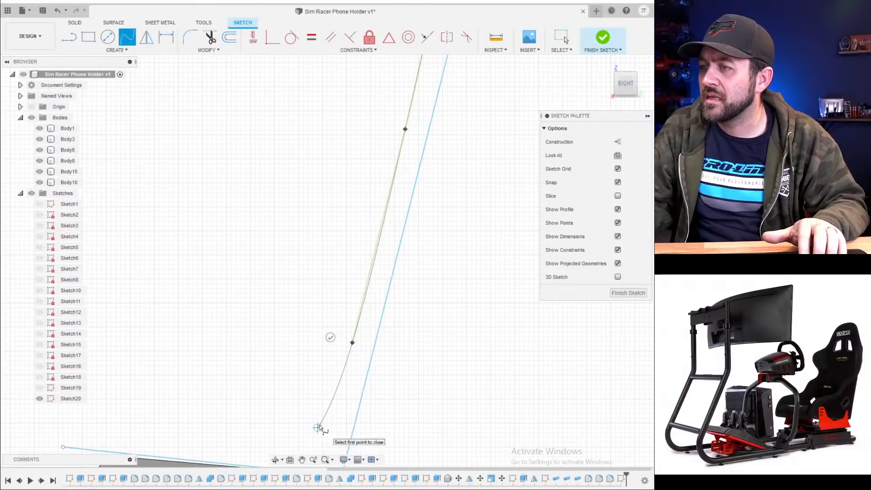
left_click(326, 417)
left_click(309, 429)
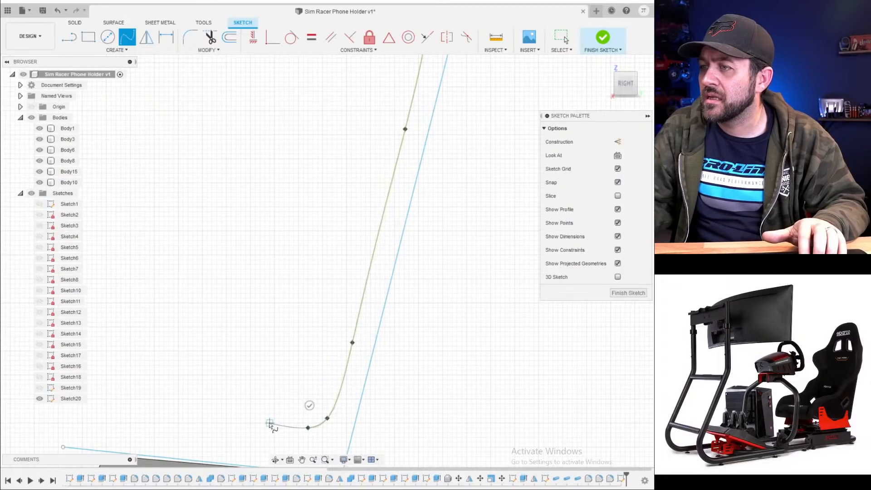
- Continue the spline forward over the seat base, round the front edge, and finish it at the base line's free end to close the profile
scroll(326, 397, "down", 3)
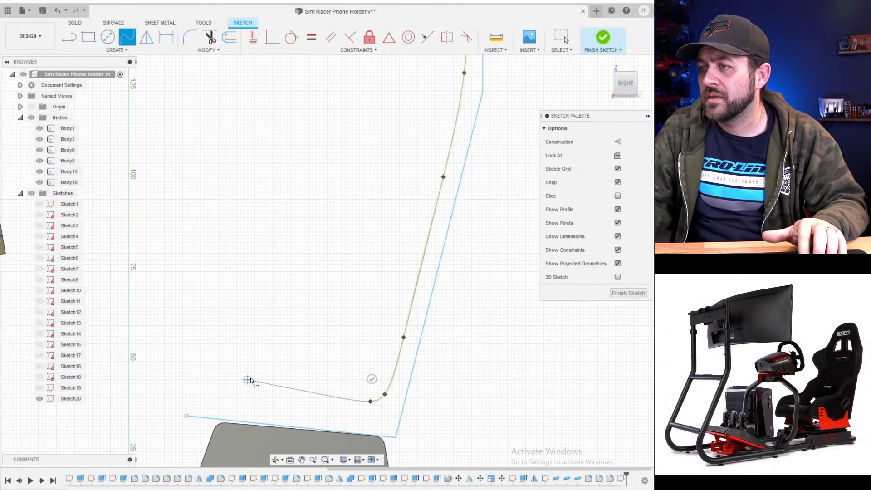
left_click(288, 386)
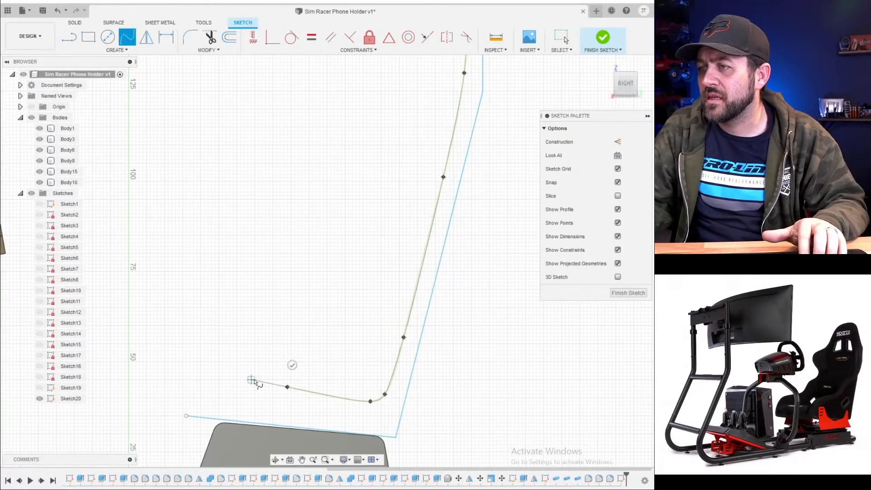
left_click(219, 375)
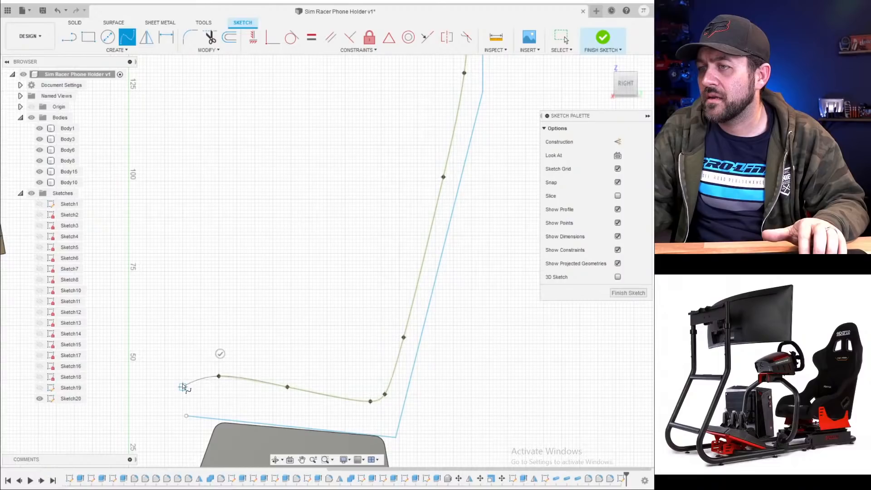
left_click(188, 379)
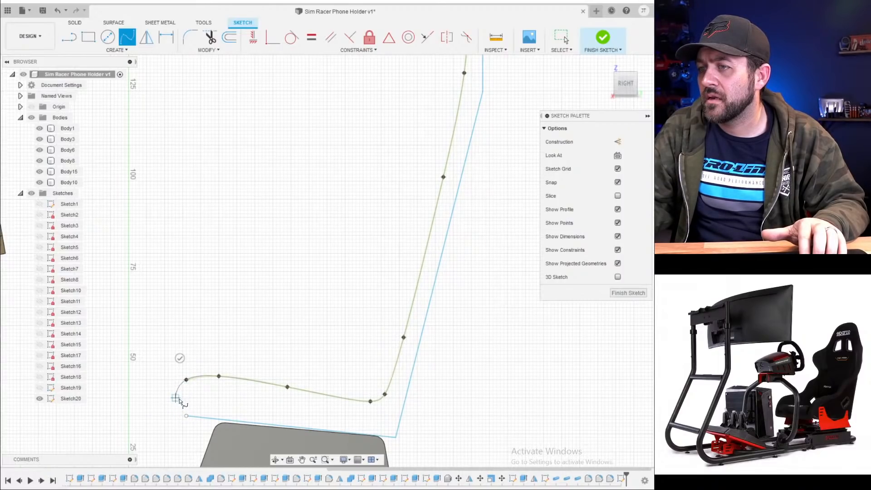
left_click(176, 404)
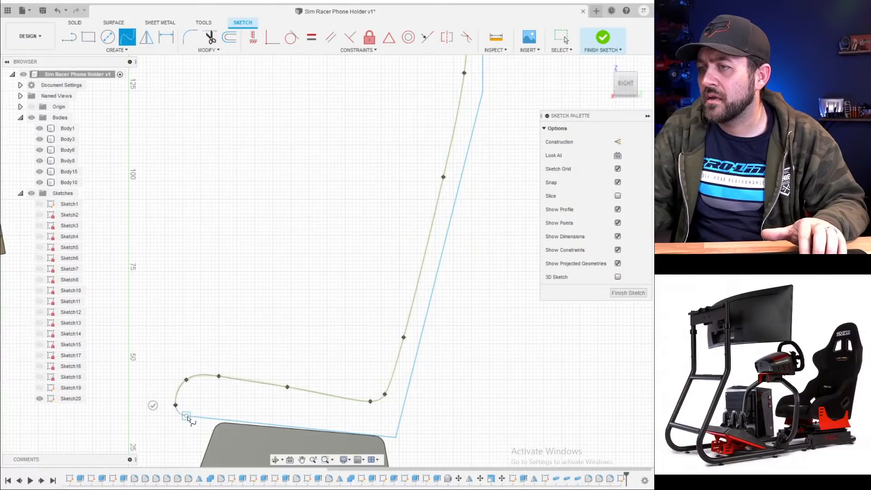
left_click(187, 415)
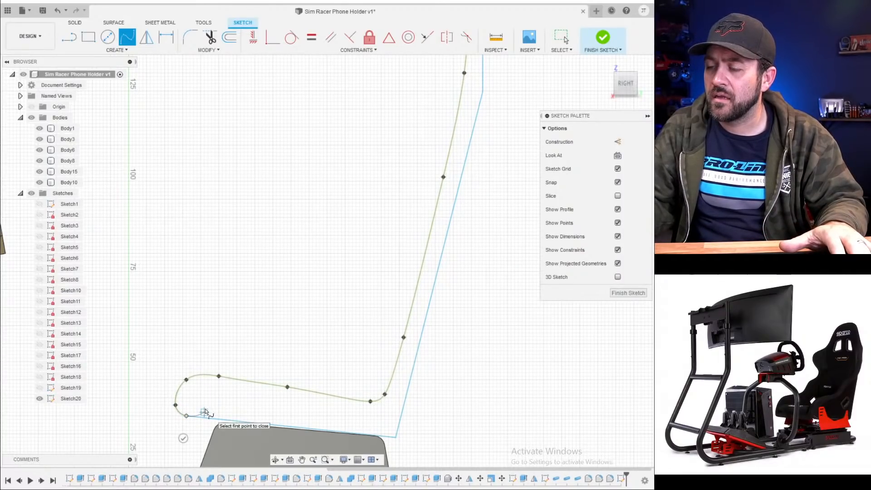
left_click(182, 437)
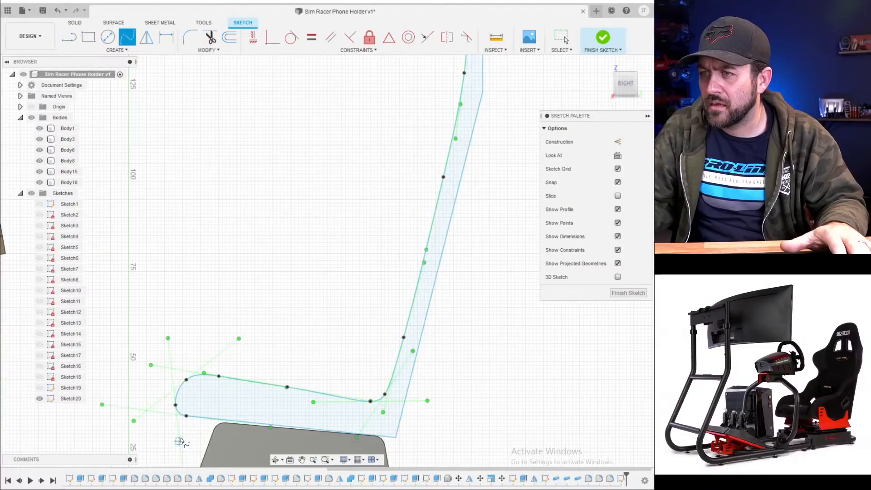
- End the spline and slightly adjust the vertical line at the back of the seat's headrest
scroll(256, 370, "down", 3)
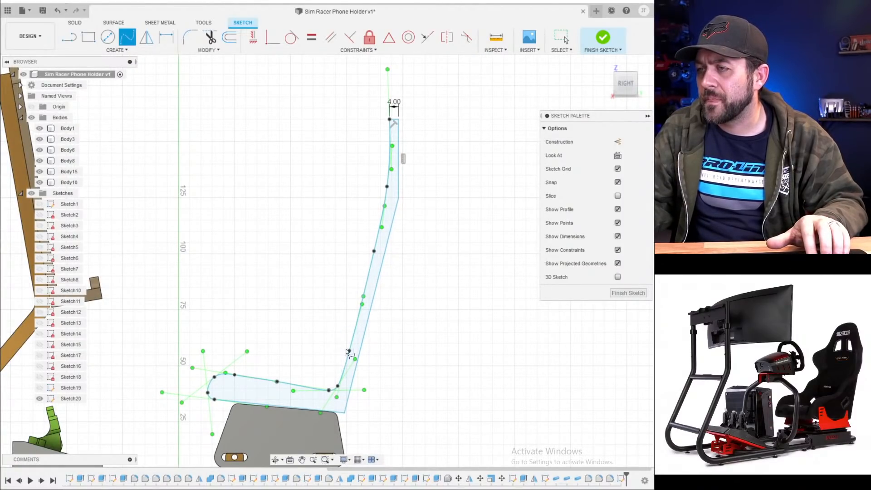
scroll(347, 352, "up", 5)
left_click(344, 368)
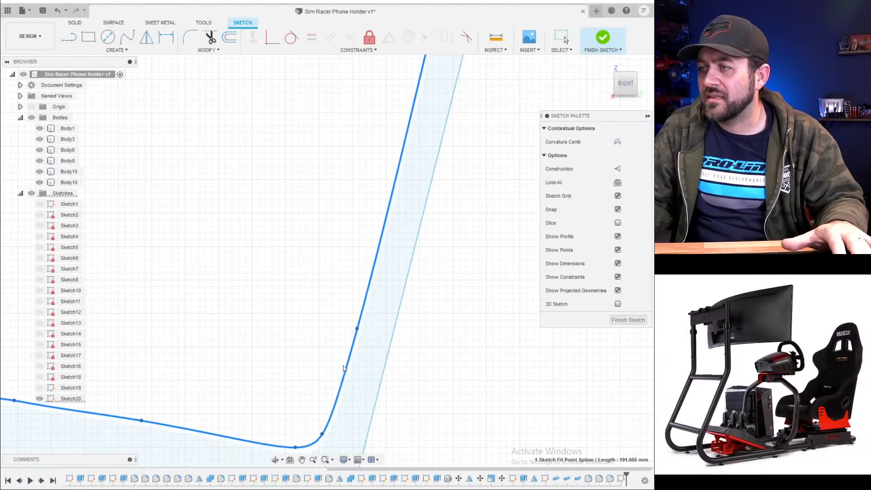
left_click_drag(344, 368, 330, 357)
scroll(330, 357, "down", 3)
middle_click_drag(329, 340, 288, 395)
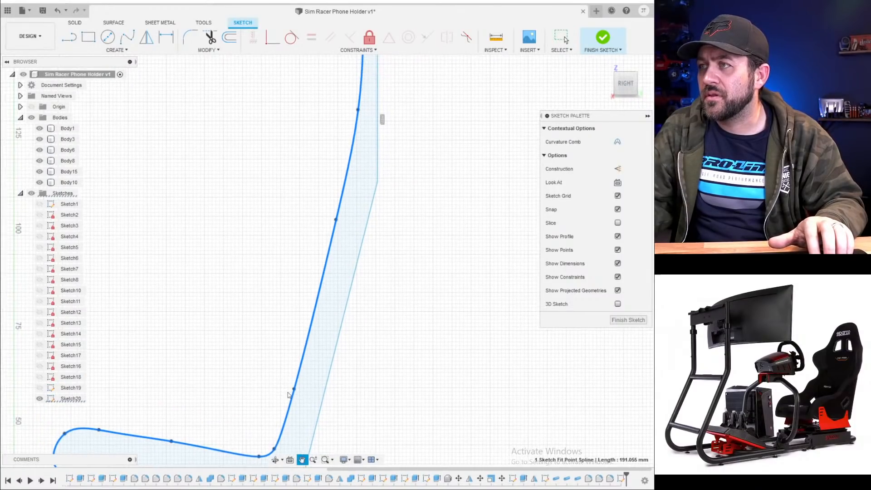
scroll(307, 313, "down", 3)
left_click_drag(343, 145, 342, 148)
left_click(359, 229)
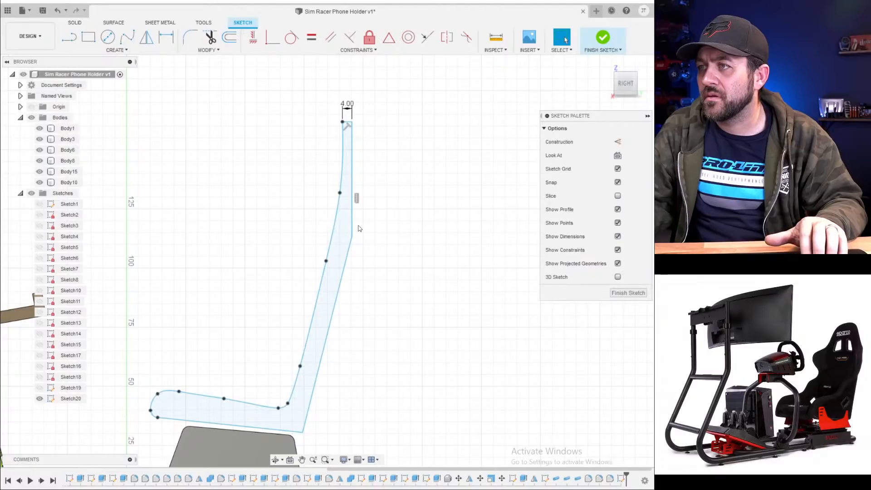
left_click_drag(355, 211, 353, 234)
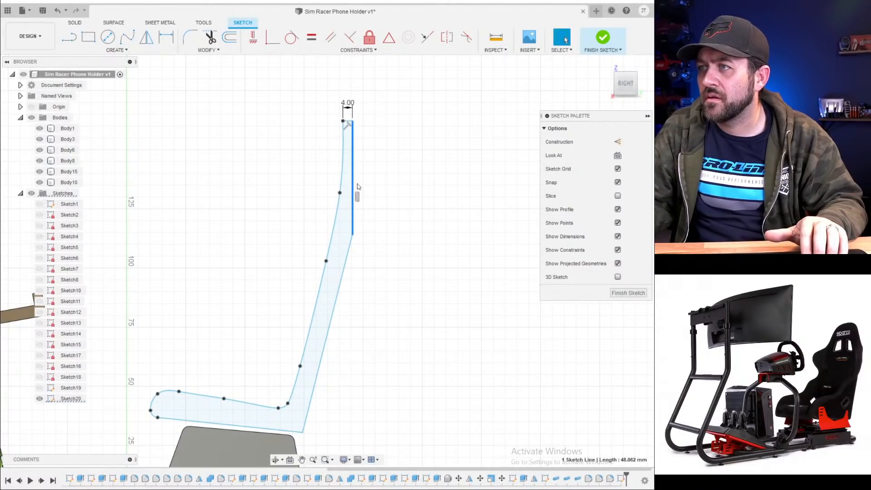
- Show Sketch1 behind the seat profile as a layout reference
scroll(344, 137, "up", 3)
scroll(345, 139, "down", 5)
left_click(295, 318)
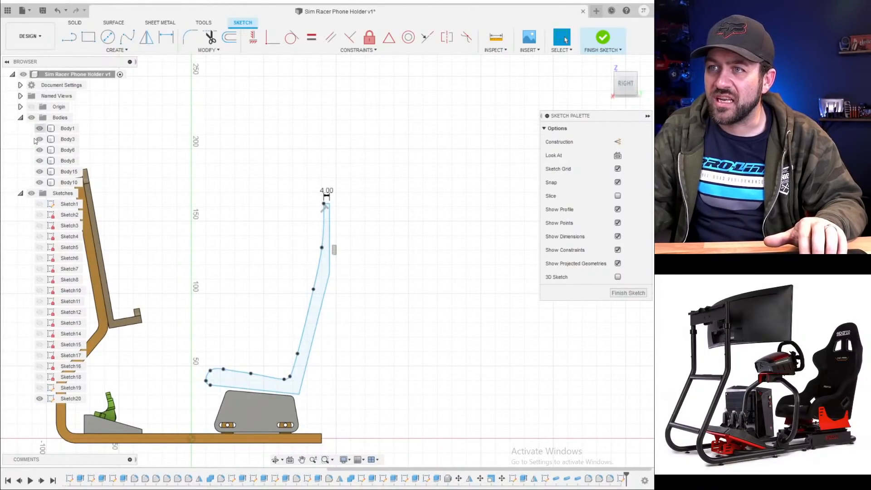
scroll(340, 302, "up", 3)
scroll(340, 303, "down", 2)
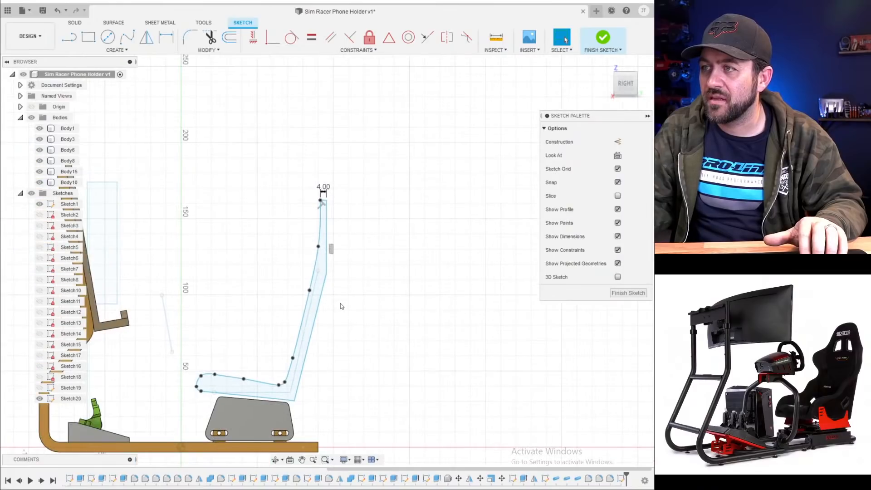
- Lower the headrest's top edge and the upper spline point, and shift the rear corners of the headrest slightly backward
scroll(323, 264, "up", 3)
middle_click_drag(330, 261, 356, 191)
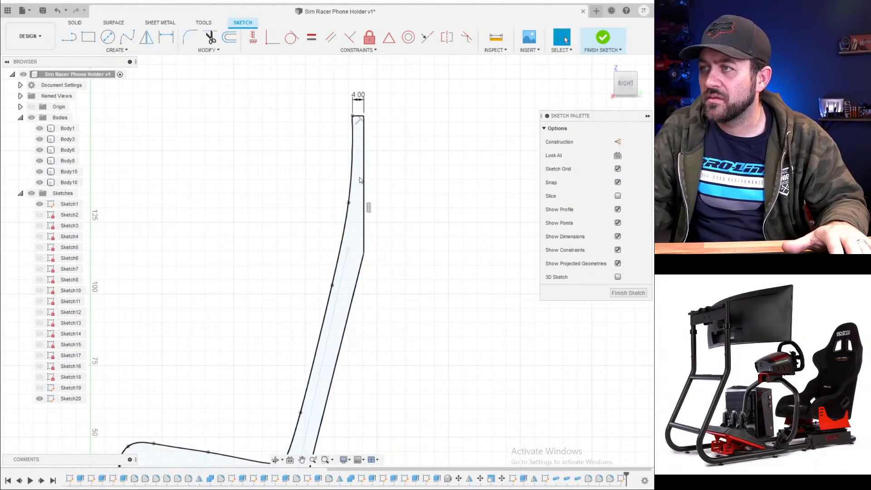
left_click_drag(360, 121, 348, 236)
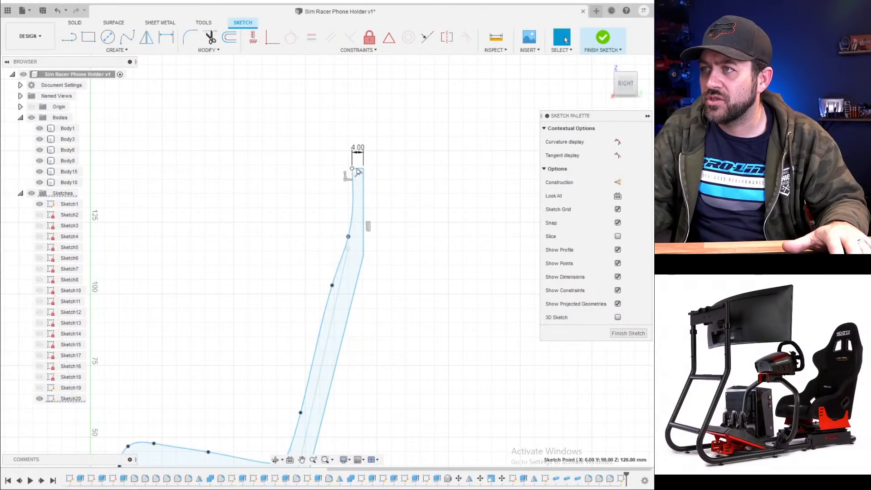
left_click_drag(366, 172, 369, 175)
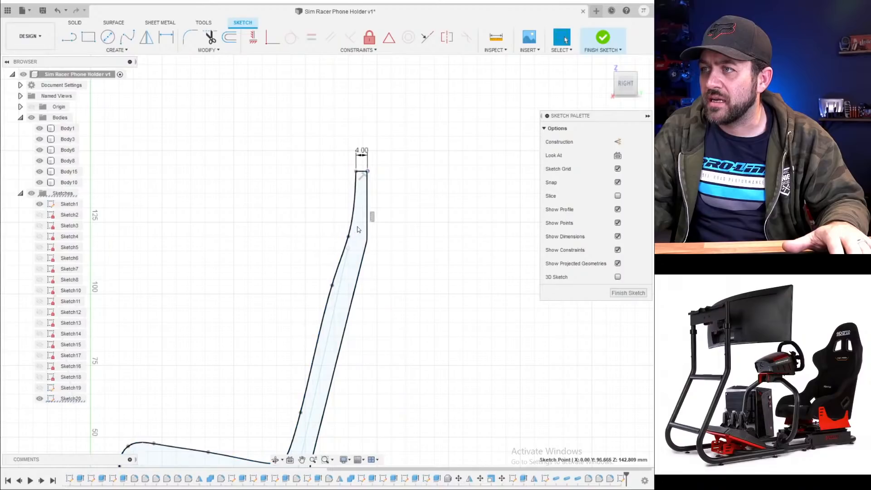
left_click_drag(370, 246, 377, 245)
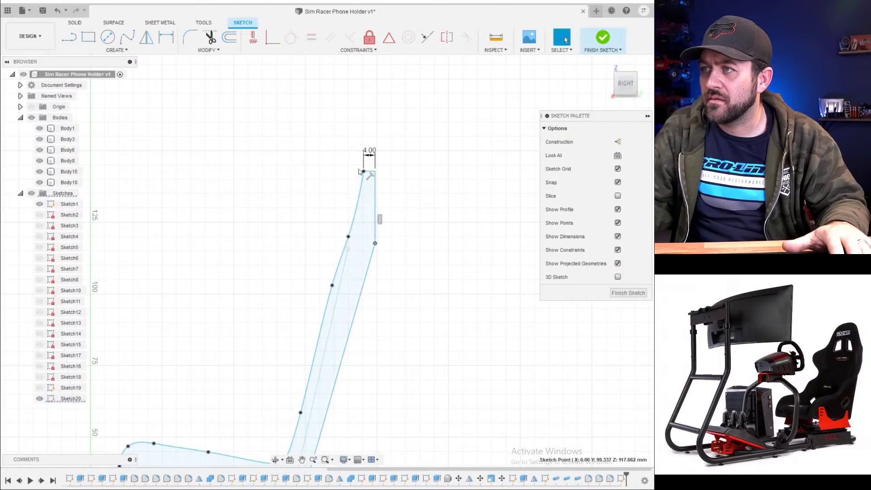
- Set the width of the headrest's top edge to 5 mm and shift that edge forward
double_click(369, 152)
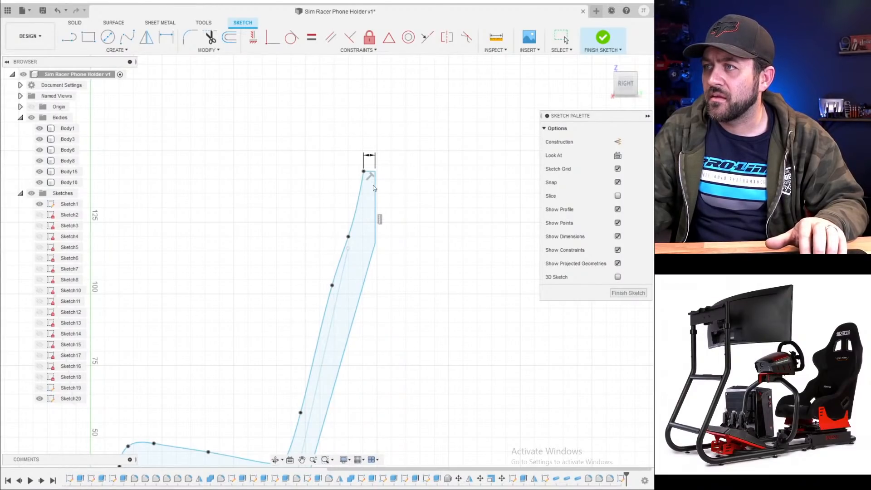
scroll(376, 186, "down", 3)
scroll(413, 161, "up", 3)
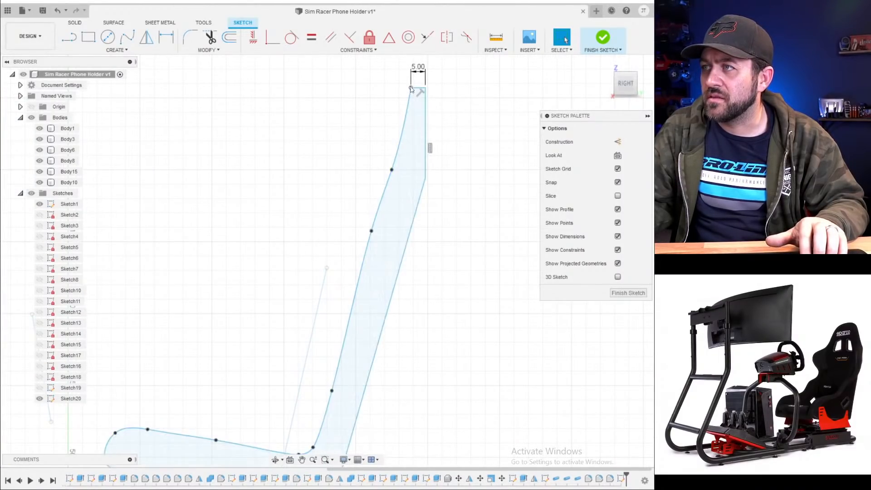
left_click_drag(414, 91, 402, 92)
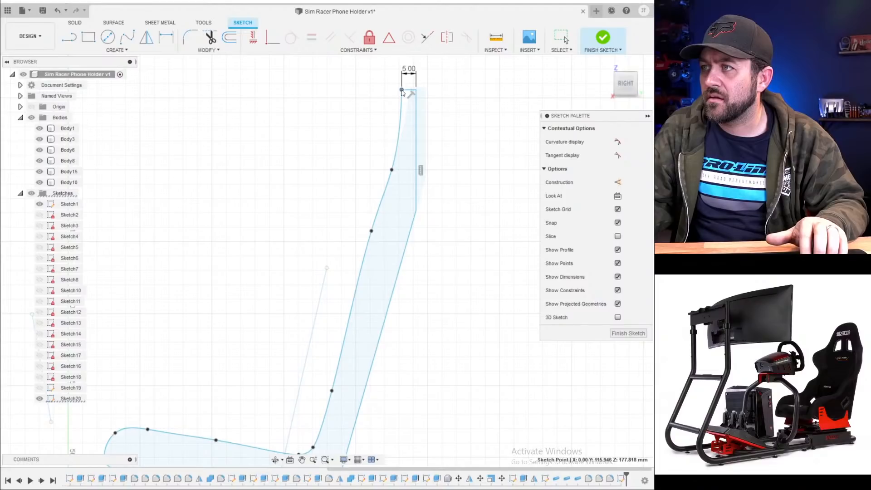
- Reposition the two middle spline points on the backrest's front side to give it a lumbar curve
scroll(402, 92, "down", 5)
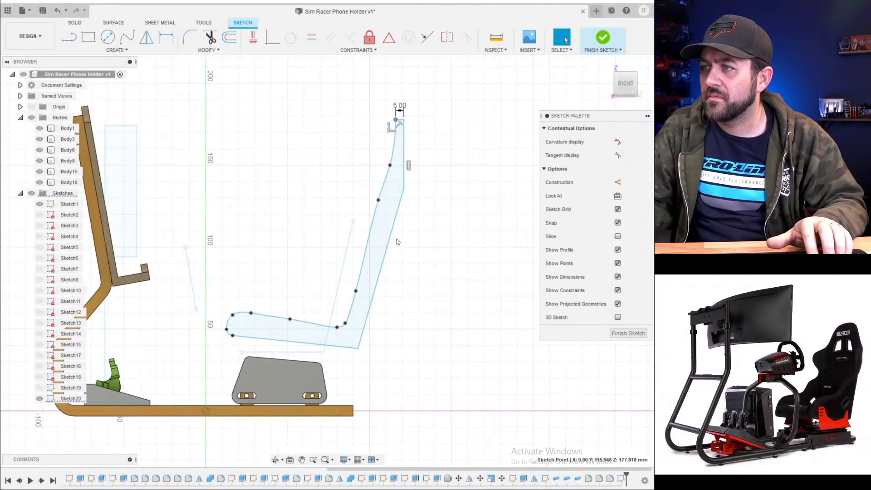
scroll(389, 231, "up", 2)
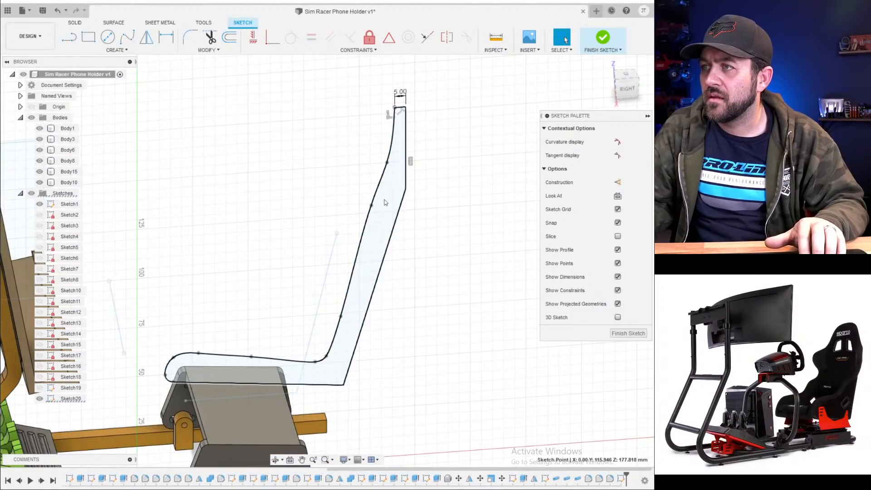
left_click_drag(371, 205, 374, 227)
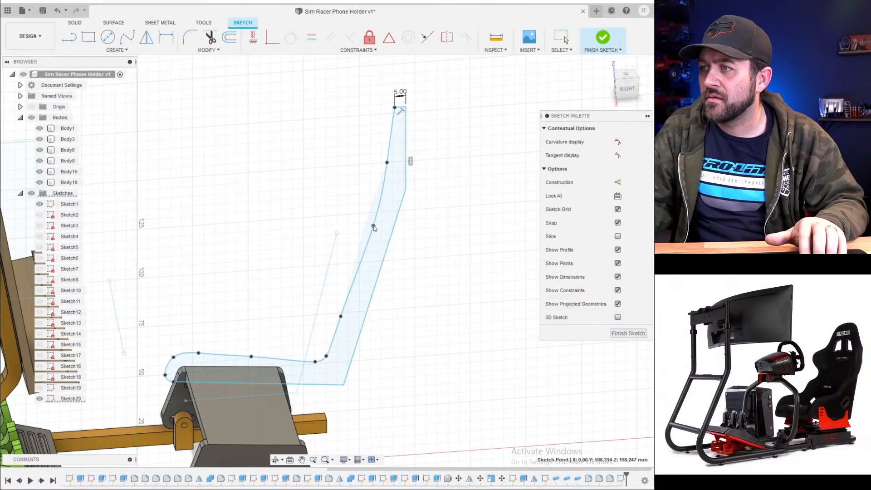
left_click_drag(341, 314, 345, 296)
scroll(393, 281, "down", 4)
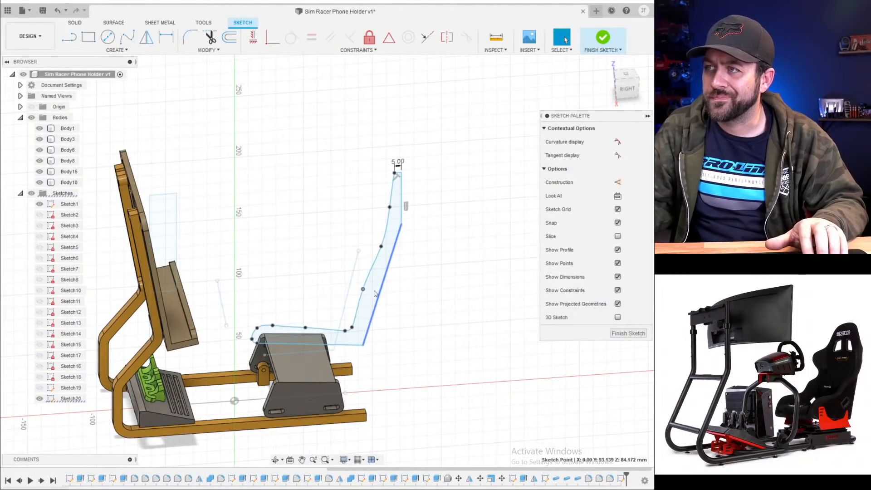
scroll(348, 306, "up", 4)
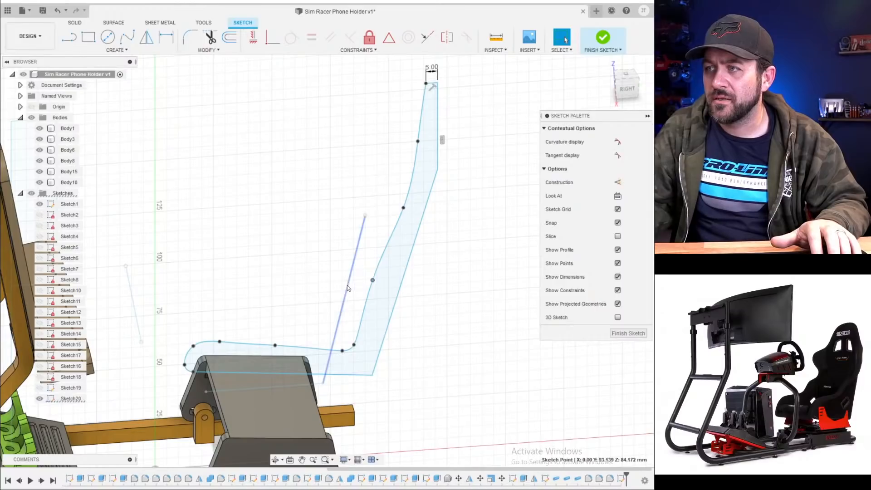
key("e")
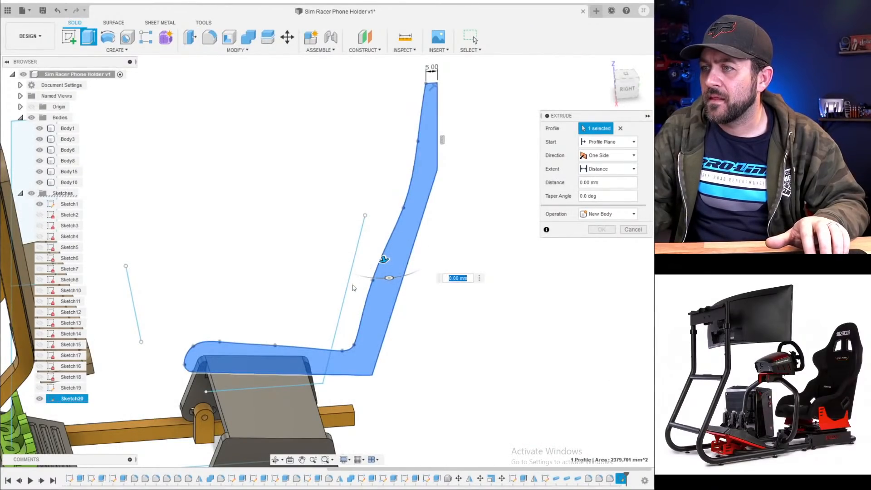
middle_click_drag(352, 285, 184, 384, "shift")
left_click_drag(190, 397, 118, 399)
middle_click_drag(136, 392, 343, 311)
scroll(217, 276, "up", 3)
scroll(254, 344, "down", 3)
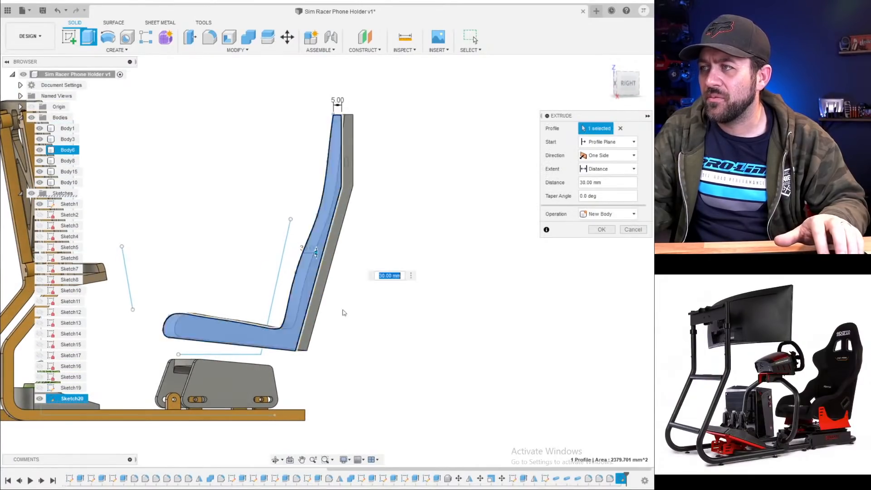
left_click(632, 230)
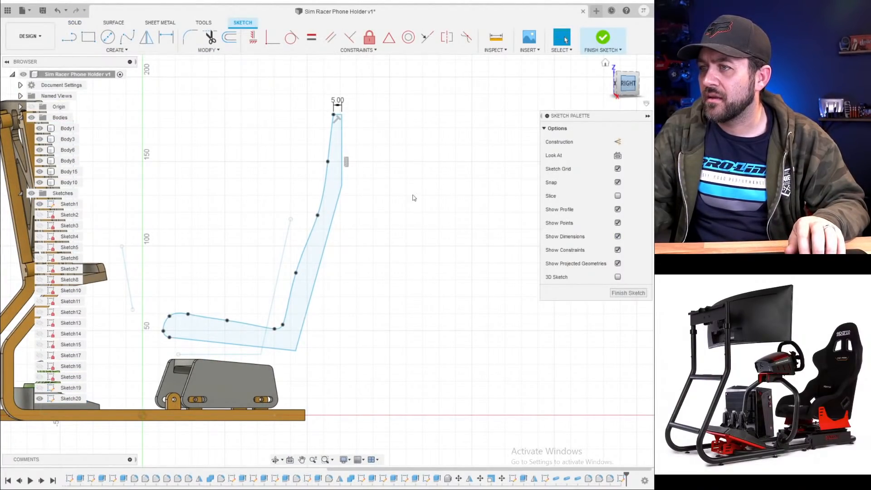
- Lower the seat's base line toward the mount and move the spline points to round the front edge and dip the seat cushion
scroll(174, 324, "up", 3)
left_click(214, 368)
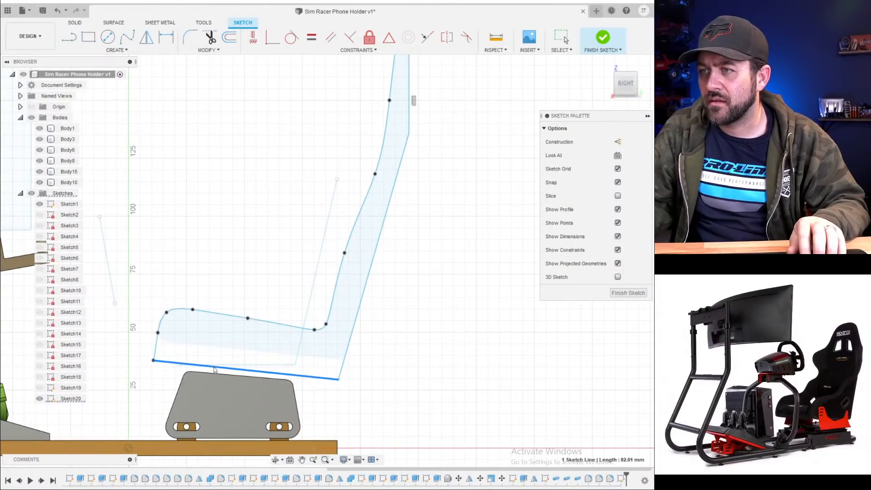
left_click_drag(214, 368, 222, 373)
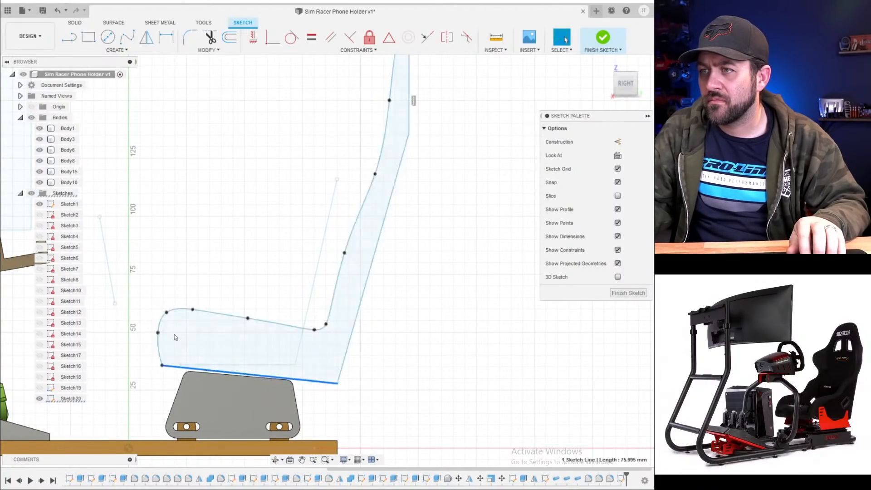
left_click_drag(158, 333, 151, 344)
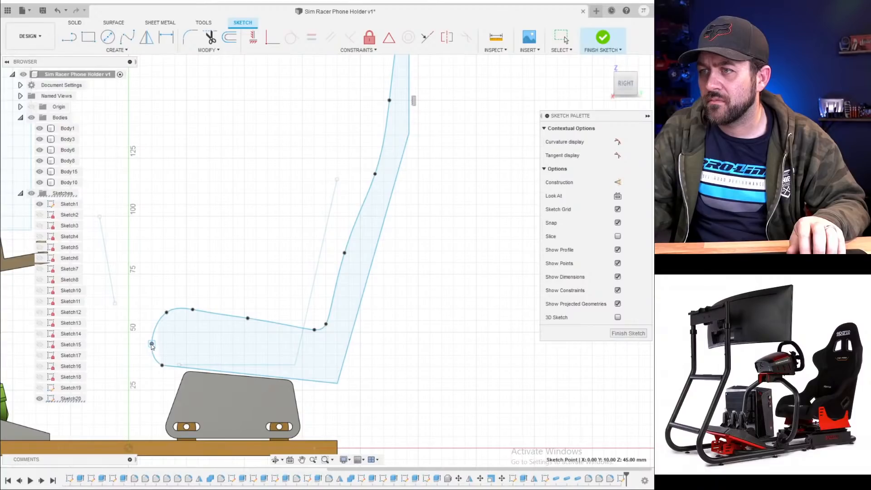
mouse_move(166, 313)
left_mouse_down()
mouse_move(164, 320)
mouse_move(195, 318)
mouse_move(197, 333)
mouse_move(205, 324)
mouse_move(252, 327)
mouse_move(252, 336)
left_mouse_up()
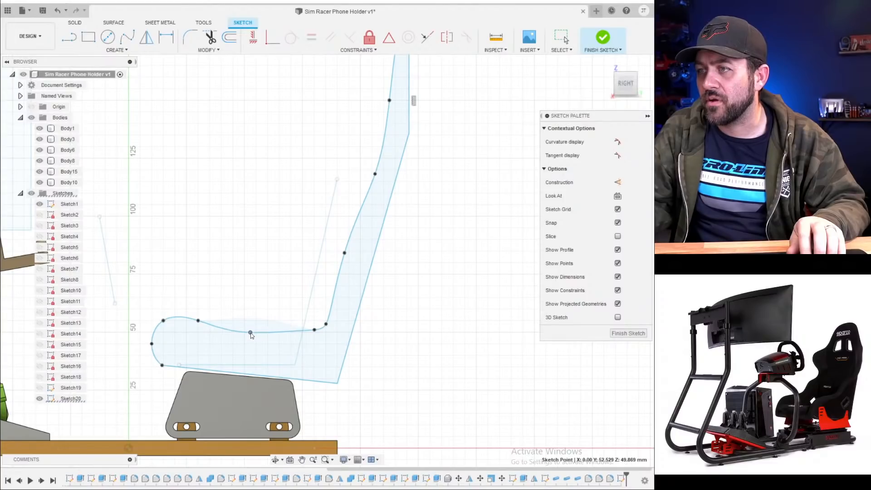
left_click_drag(315, 330, 306, 341)
- Finish the sketch and extrude the closed seat profile 35 mm to one side as a new body
scroll(294, 348, "down", 3)
middle_click_drag(303, 331, 314, 320, "shift")
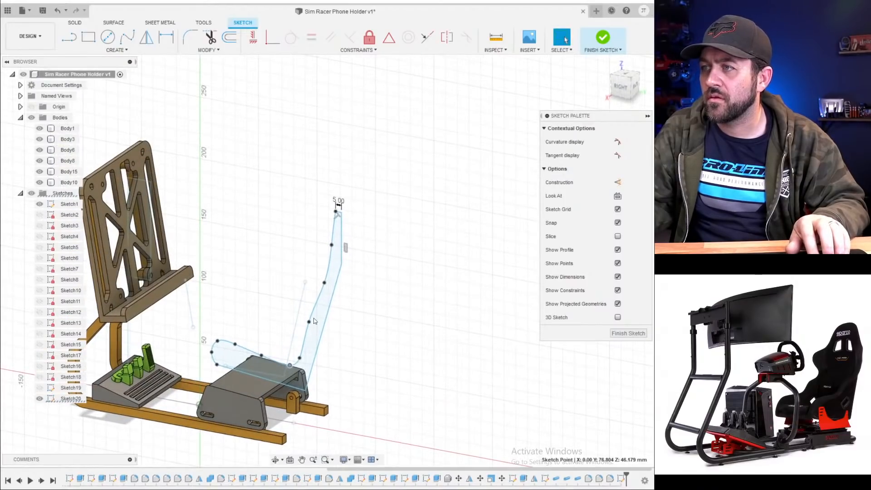
left_click(603, 39)
key("q")
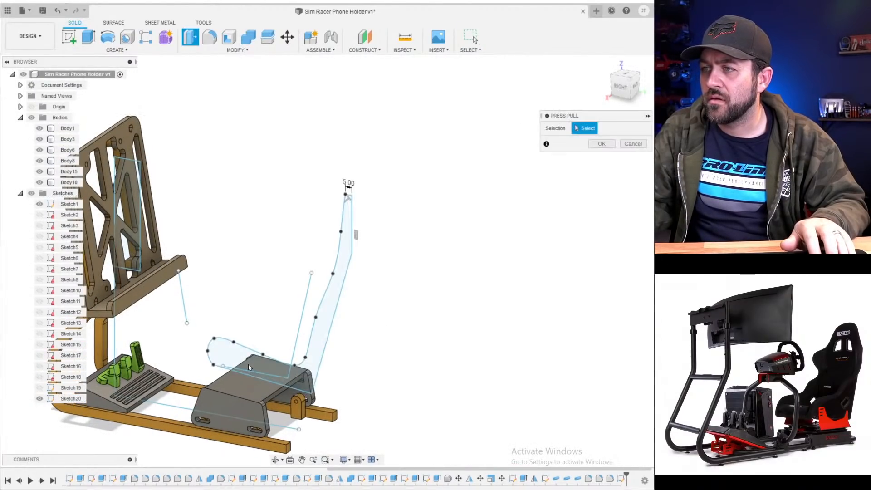
left_click(323, 324)
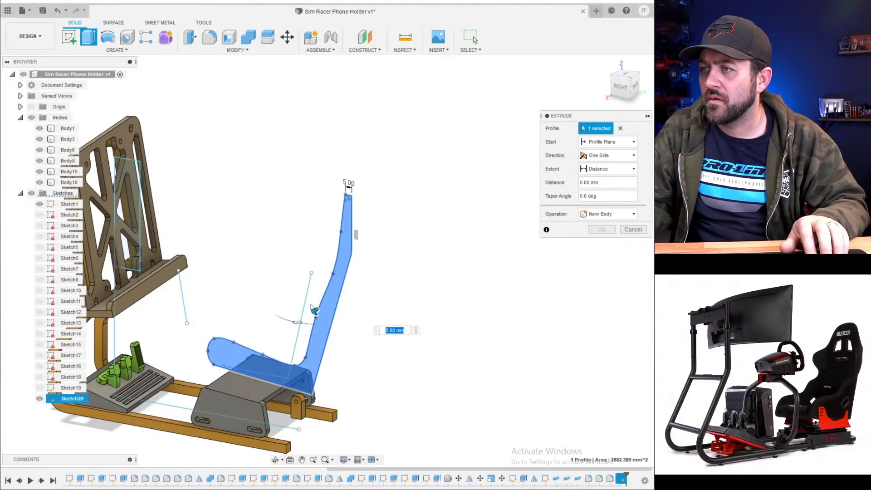
left_click_drag(315, 310, 297, 332)
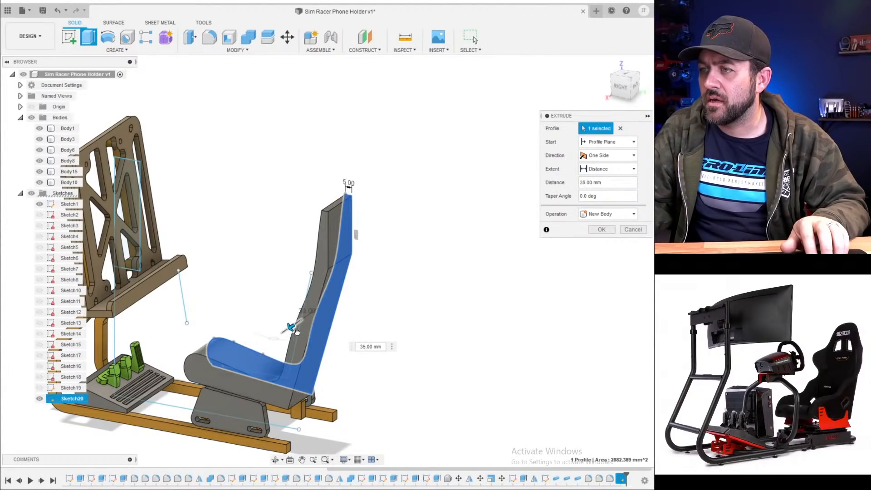
middle_click_drag(255, 363, 305, 280, "shift")
scroll(221, 349, "down", 3)
scroll(304, 279, "up", 5)
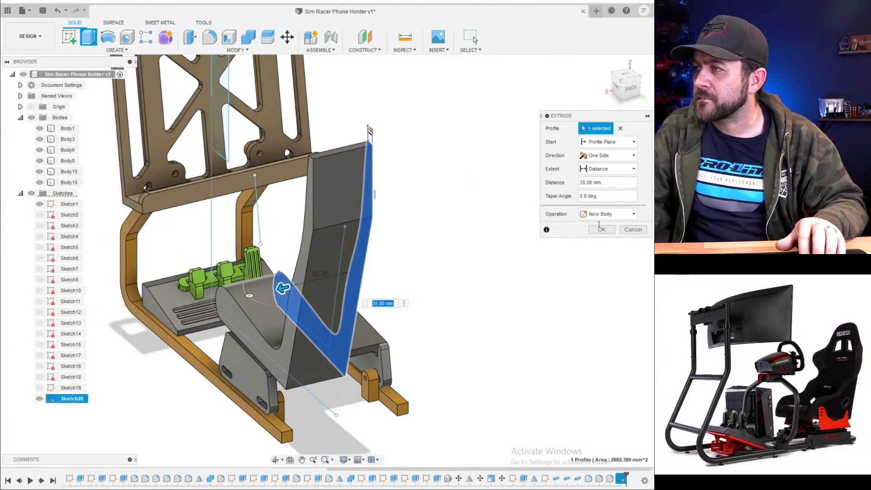
scroll(313, 309, "up", 4)
middle_click_drag(299, 317, 312, 275, "shift")
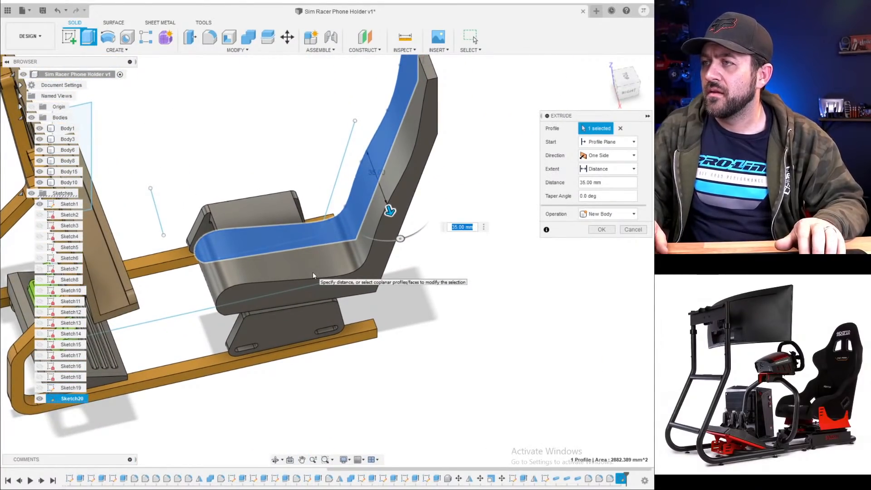
key("Return")
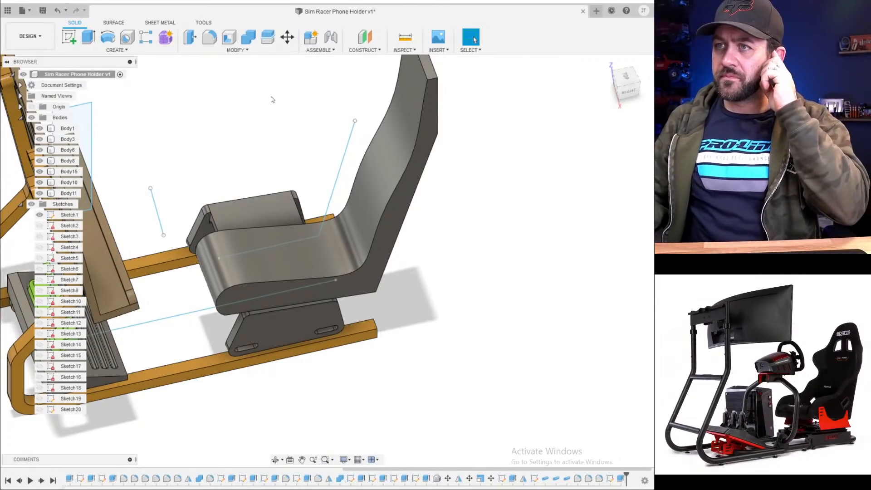
left_click(39, 129)
scroll(39, 168, "down", 3)
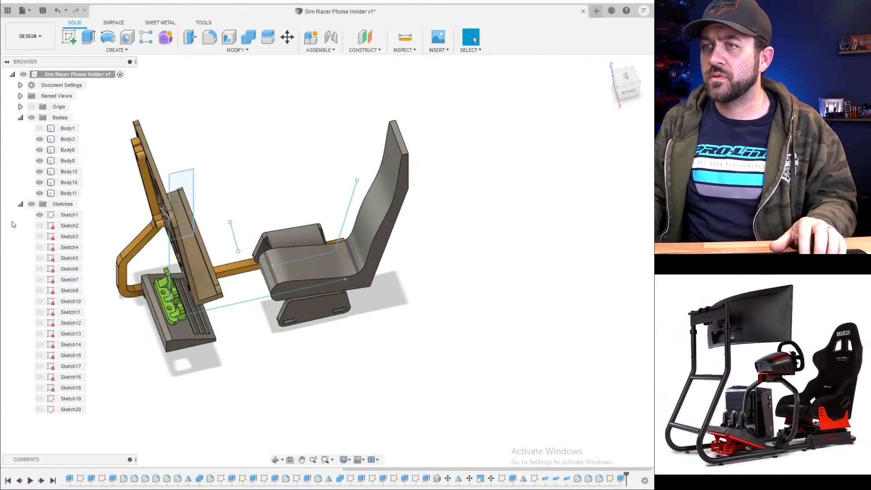
left_click(40, 128)
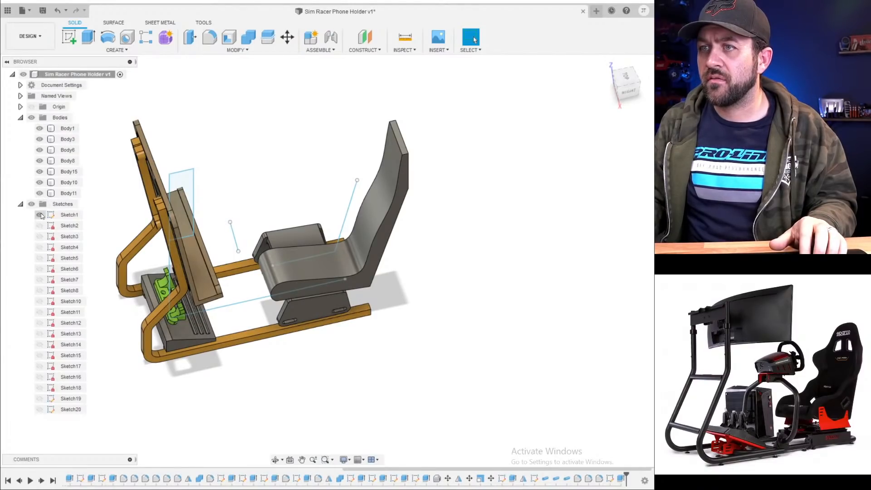
- Hide Sketch1 so its construction lines no longer show over the model
left_click(40, 215)
left_click(382, 226)
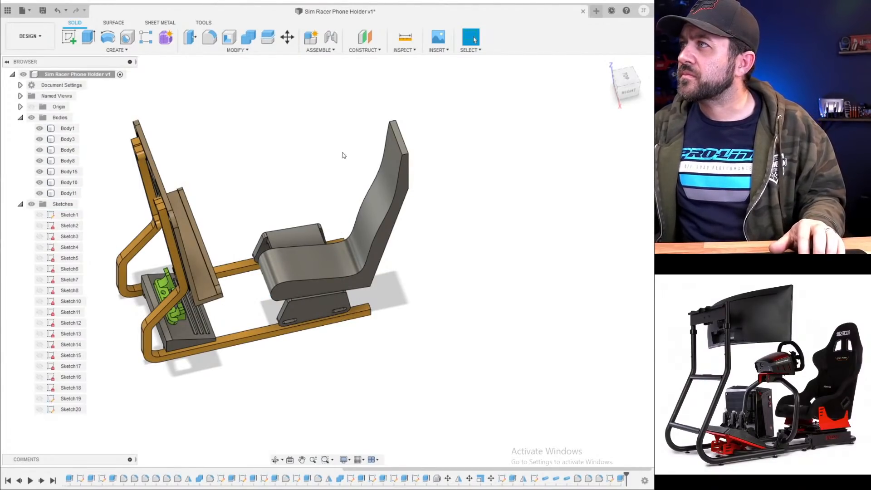
- Try to round the headrest's outer top corner with a 22 mm fillet
left_click(209, 37)
scroll(430, 144, "up", 4)
left_click(412, 166)
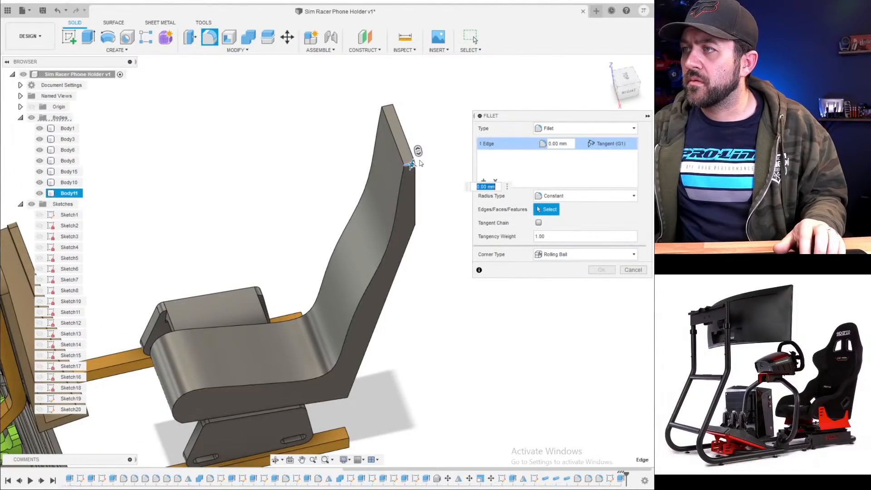
middle_click_drag(411, 167, 415, 156, "shift")
scroll(363, 145, "up", 5)
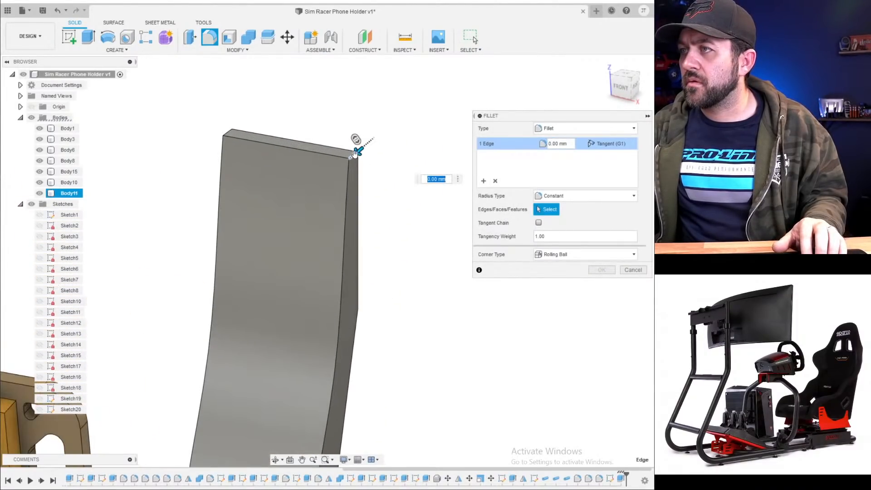
left_click_drag(359, 147, 321, 162)
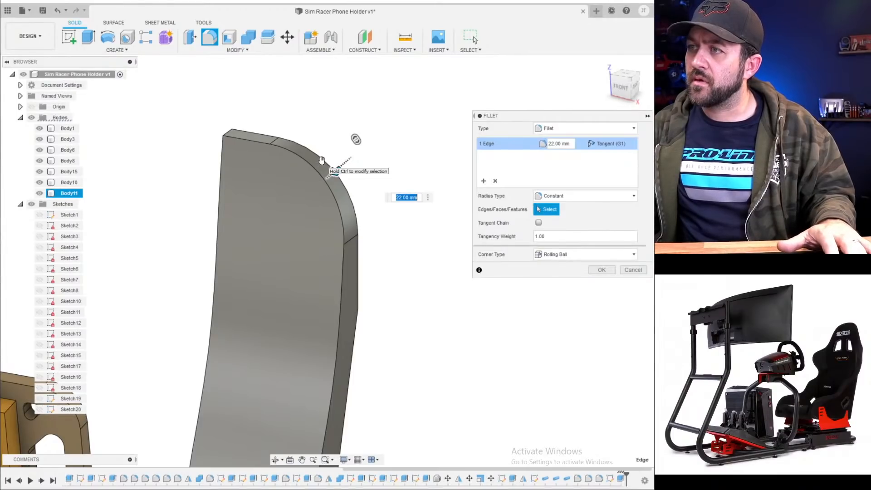
key("Return")
- Start a sketch on the headrest's back face and draw a circle about 42 mm across, touching the headrest's top edge
mouse_move(322, 161)
middle_mouse_down("shift")
mouse_move(301, 190)
mouse_move(296, 182)
mouse_move(195, 173)
mouse_move(192, 113)
middle_mouse_up("shift")
left_click(69, 37)
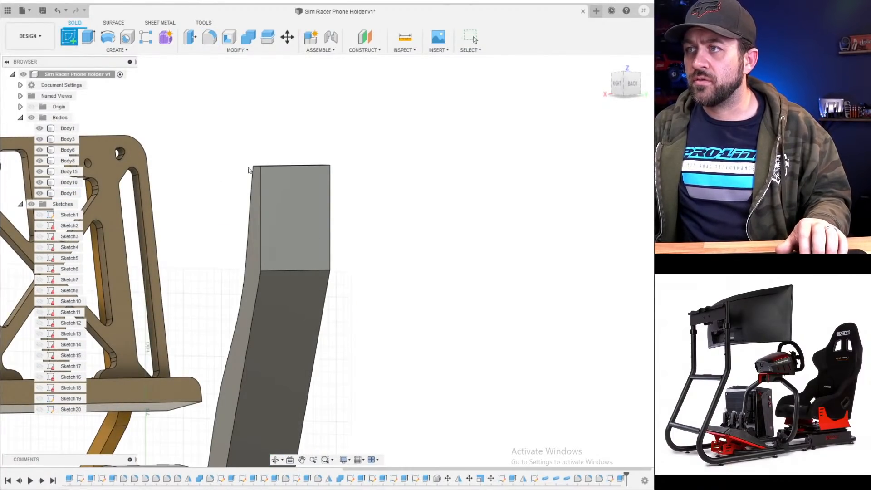
left_click(267, 228)
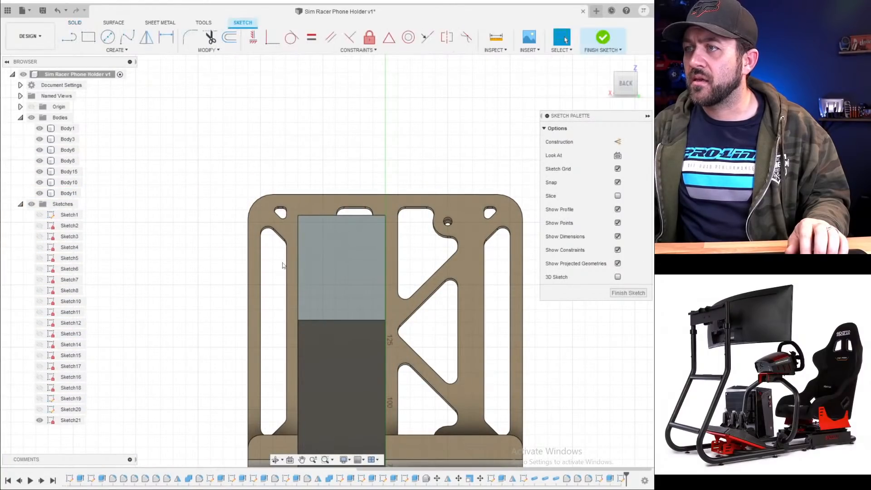
scroll(343, 321, "down", 3)
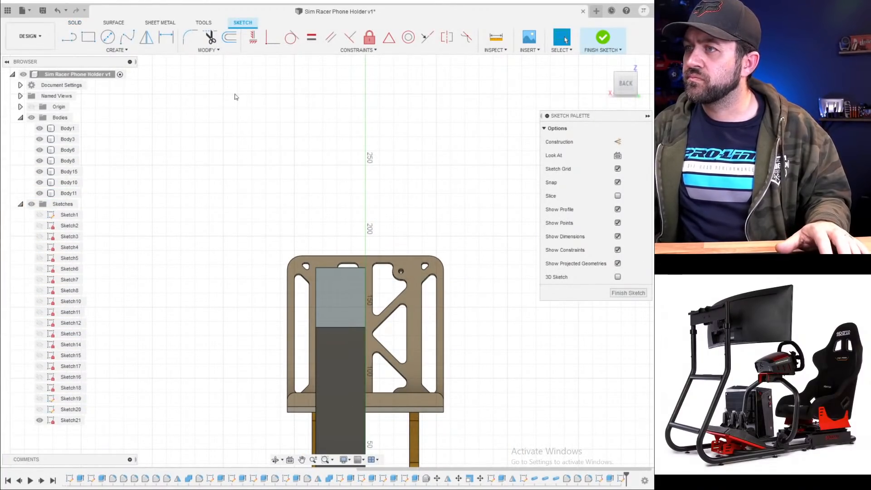
left_click(69, 36)
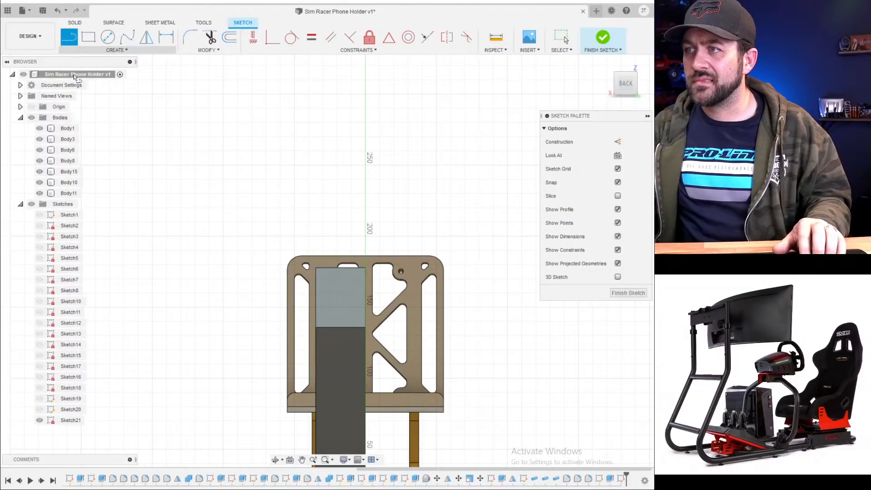
scroll(396, 341, "up", 3)
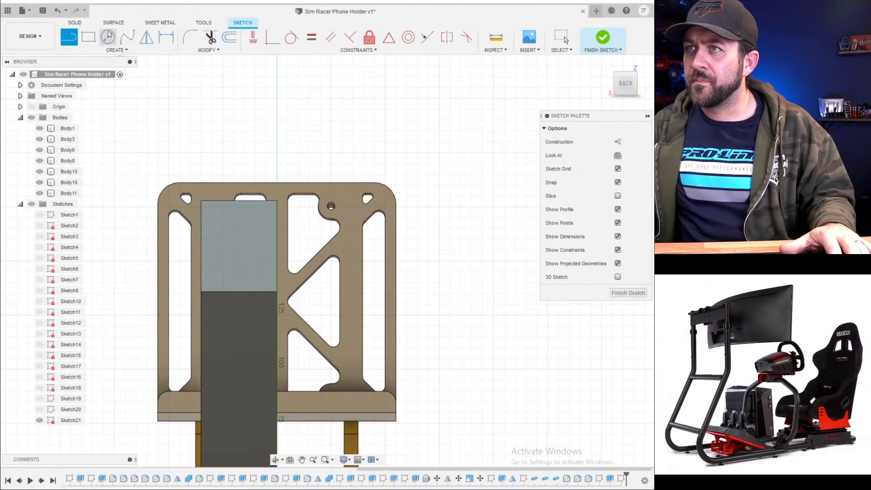
left_click(108, 37)
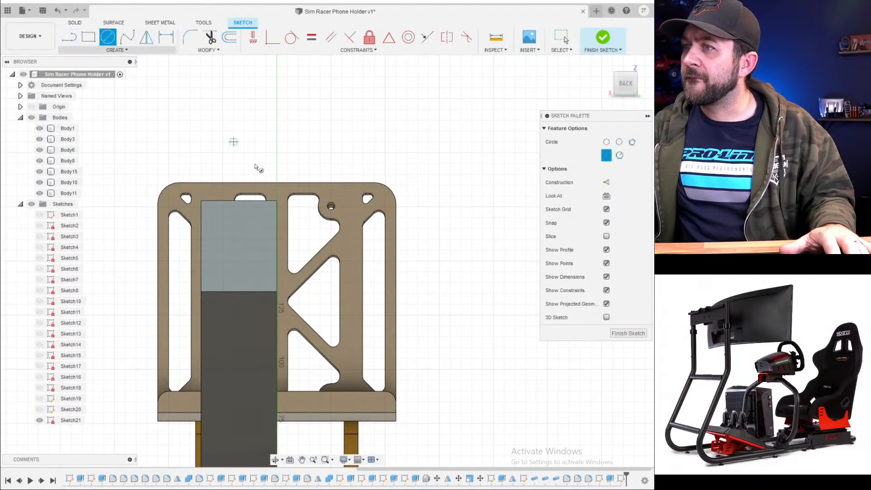
left_click(253, 200)
scroll(240, 247, "up", 3)
key("Escape")
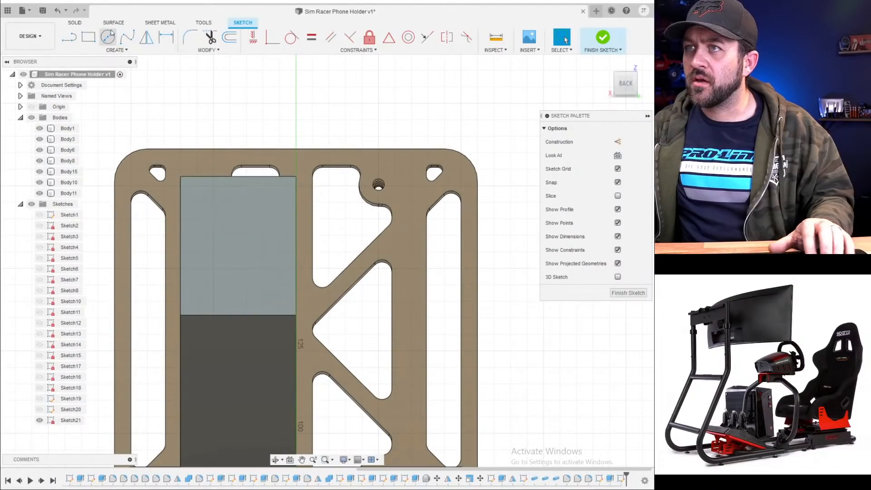
key("c")
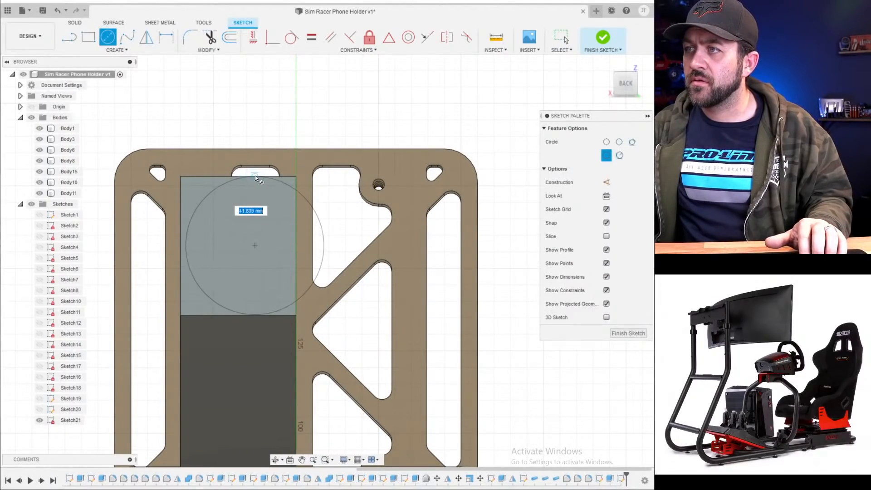
left_click(255, 175)
key("Escape")
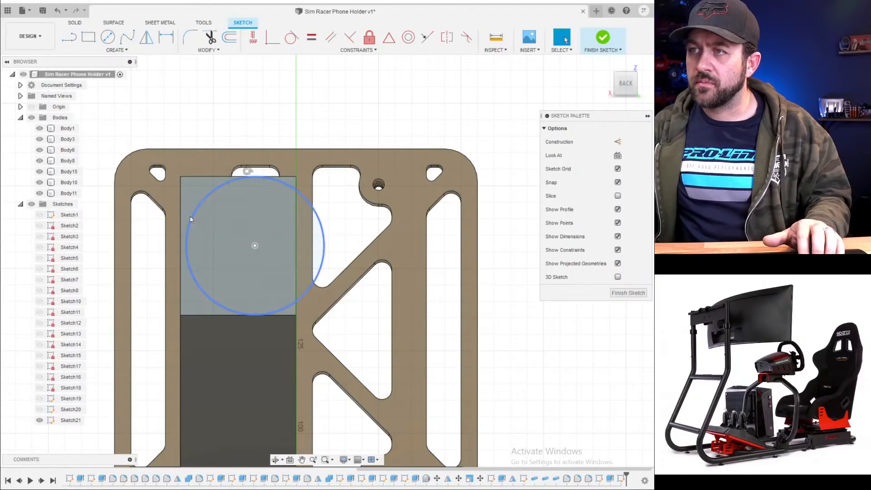
- Move the circle's centre upward to shrink it while it still touches the headrest's top edge
left_click(190, 216)
key("Delete")
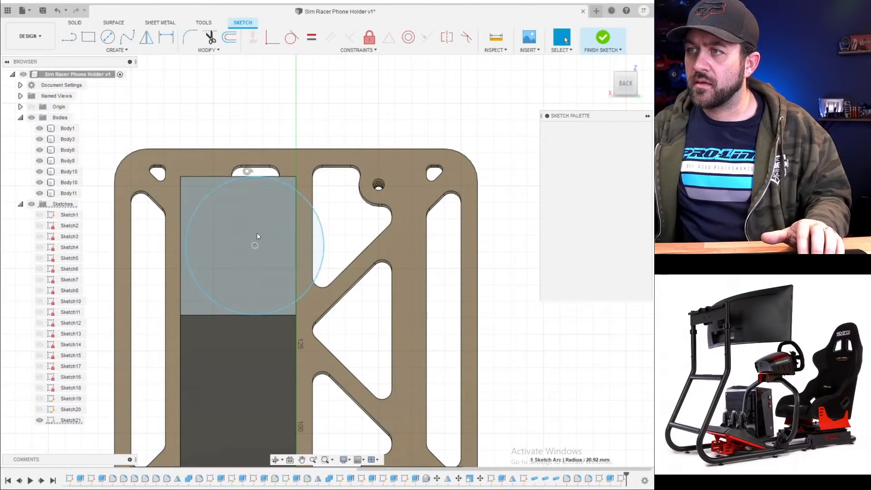
left_click_drag(257, 224, 258, 227)
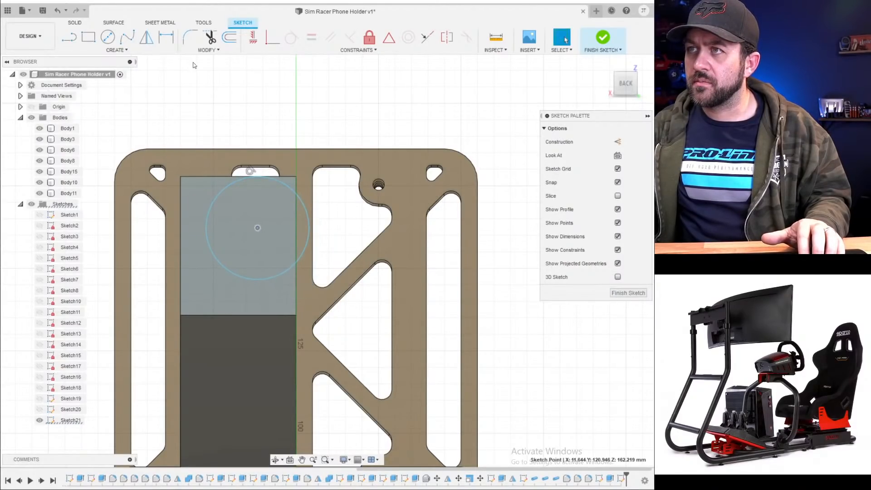
- Draw a line from the headrest's outer side edge tangent to the circle, and shift its endpoint slightly down the edge
key("l")
left_click(182, 272)
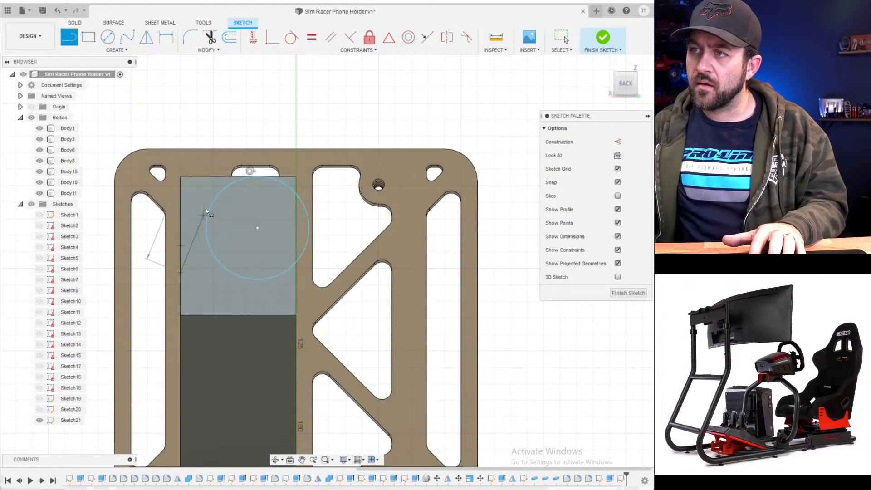
left_click(211, 209)
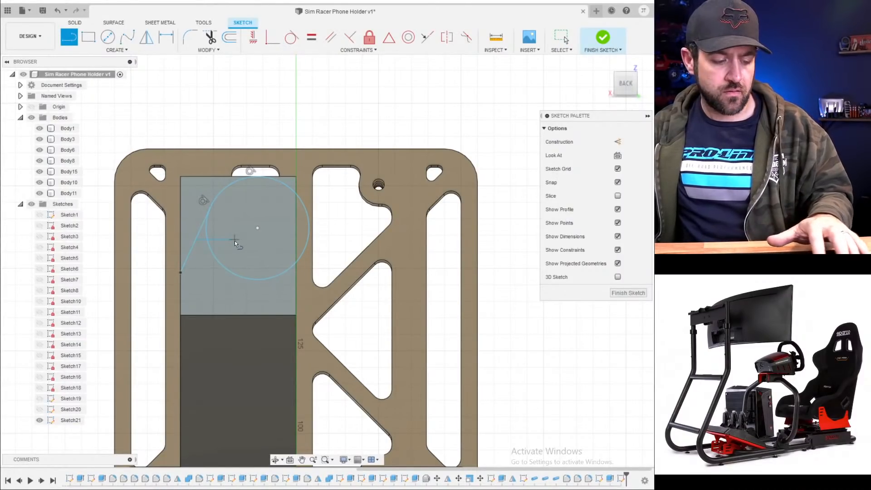
key("Escape")
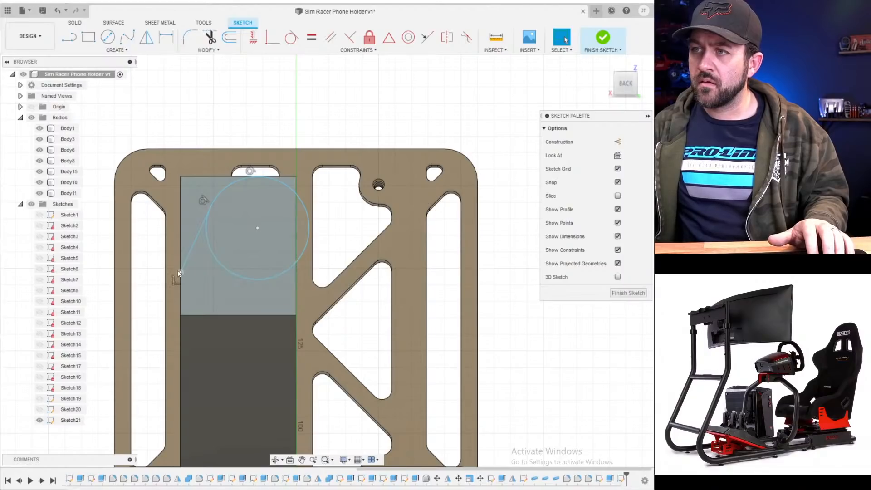
left_click_drag(179, 280, 180, 280)
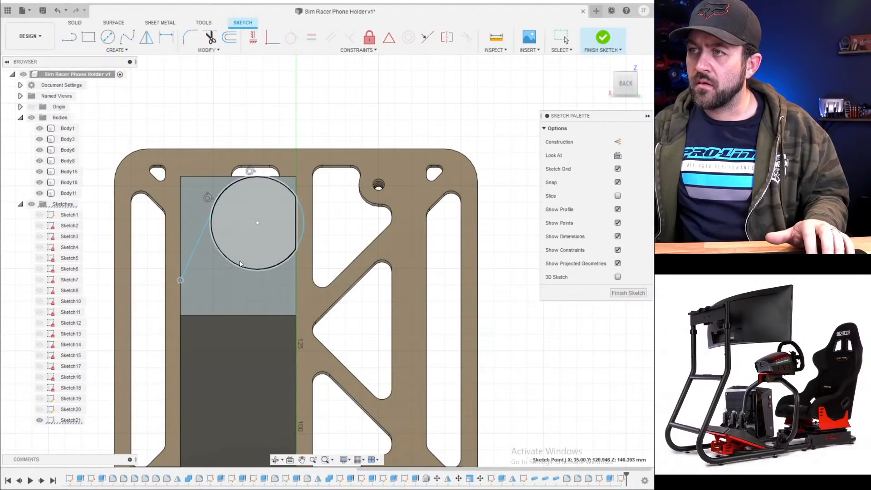
- Cut away the headrest's outer top corner outside the circle and tangent line, through the full headrest thickness, with Press Pull
key("a")
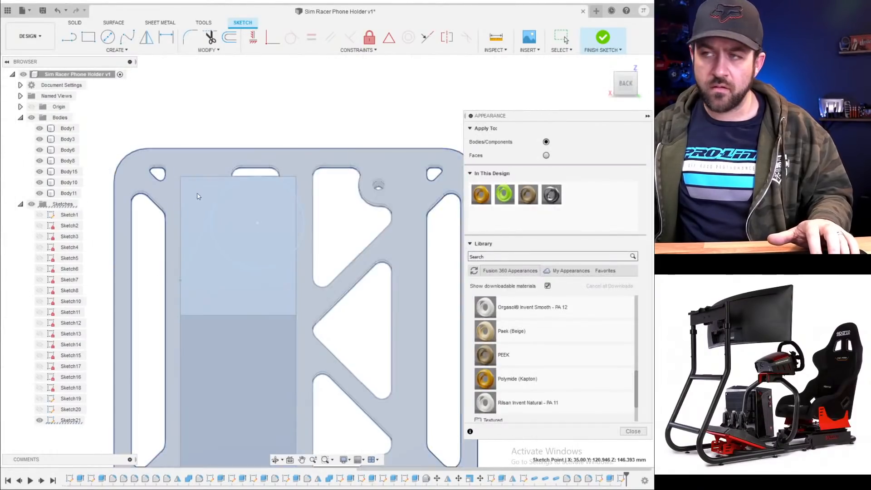
key("q")
middle_click_drag(200, 235, 280, 237, "shift")
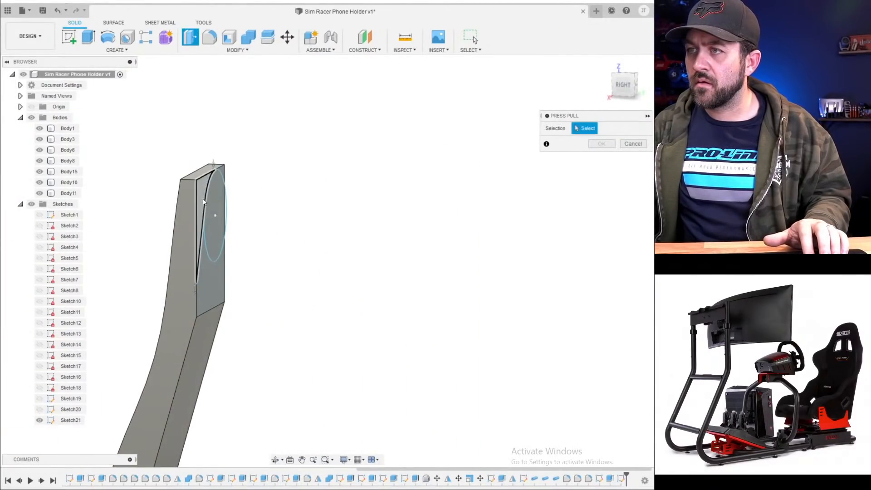
left_click(201, 194)
left_click_drag(212, 223, 178, 232)
mouse_move(144, 238)
middle_mouse_down("shift")
mouse_move(203, 238)
mouse_move(212, 250)
middle_mouse_up("shift")
key("Return")
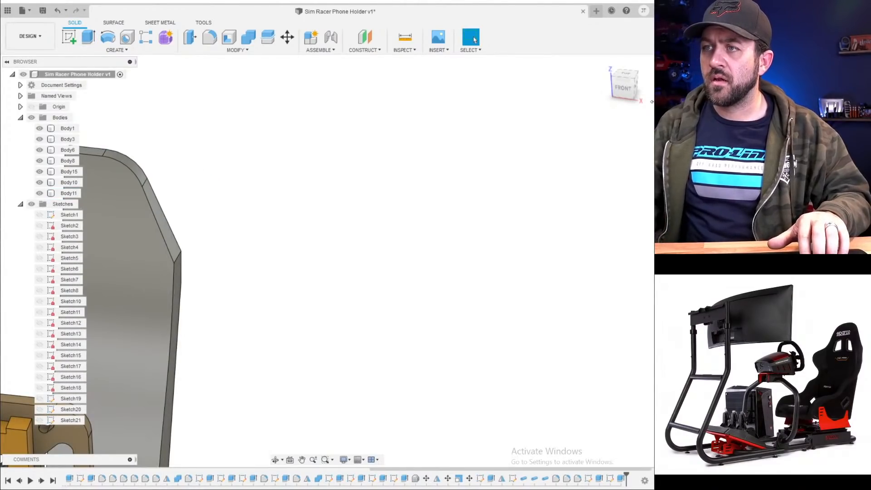
- Examine the tapered headrest and the whole seat from the front, side and back
middle_click_drag(132, 254, 252, 197)
scroll(163, 219, "down", 3)
scroll(179, 219, "up", 4)
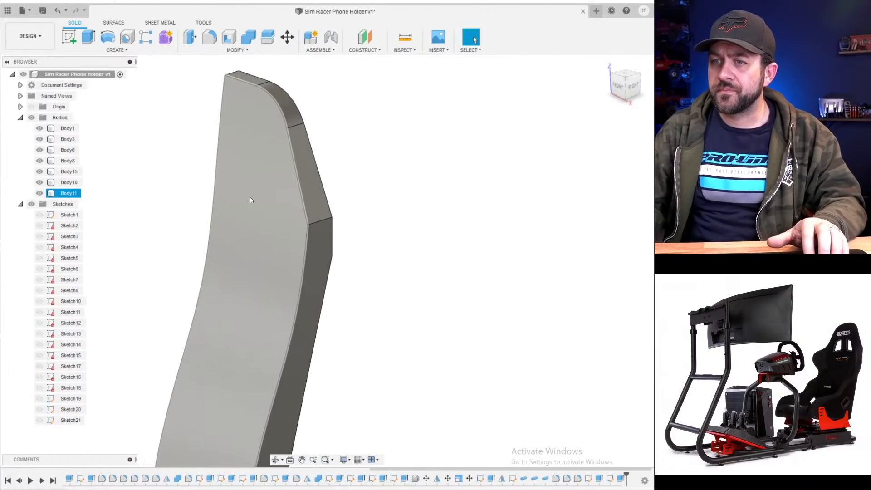
scroll(264, 218, "down", 3)
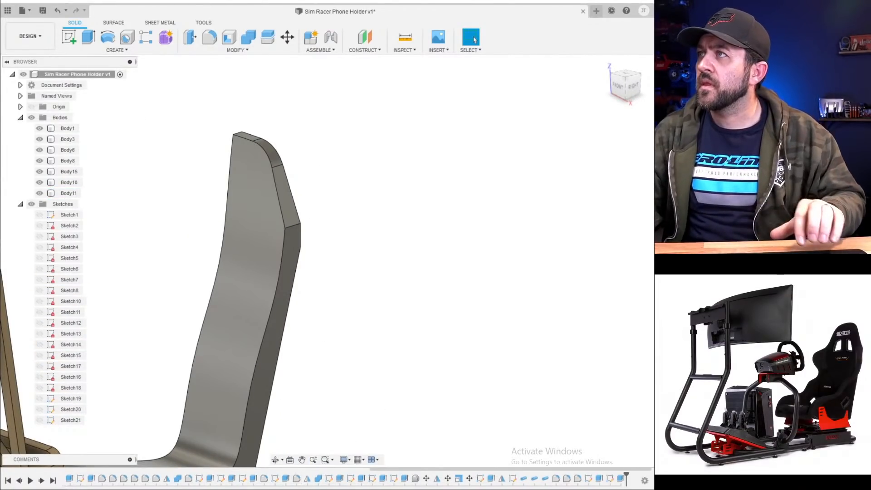
scroll(218, 381, "up", 2)
scroll(316, 346, "down", 2)
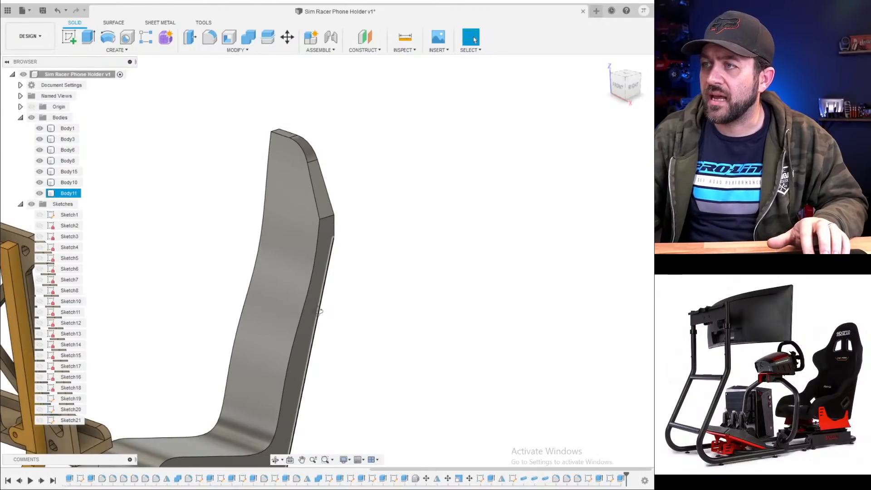
middle_click_drag(320, 311, 323, 278, "shift")
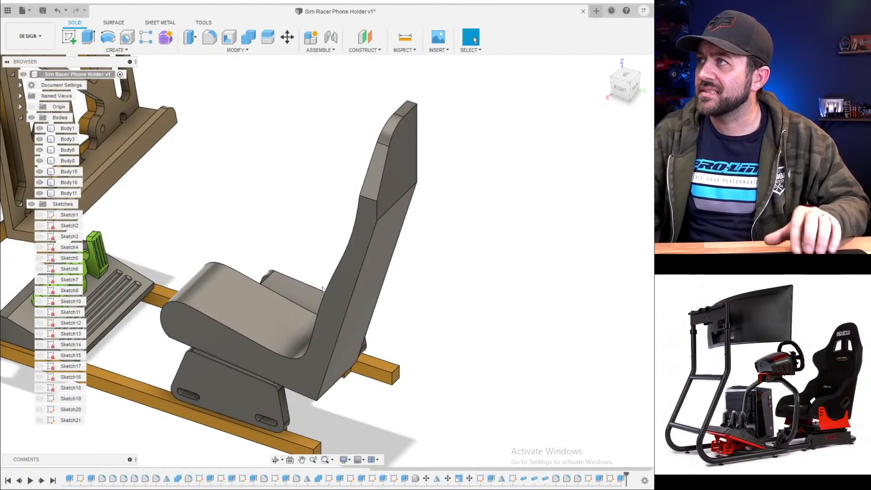
left_click(322, 289)
middle_click_drag(273, 330, 216, 311, "shift")
key("Escape")
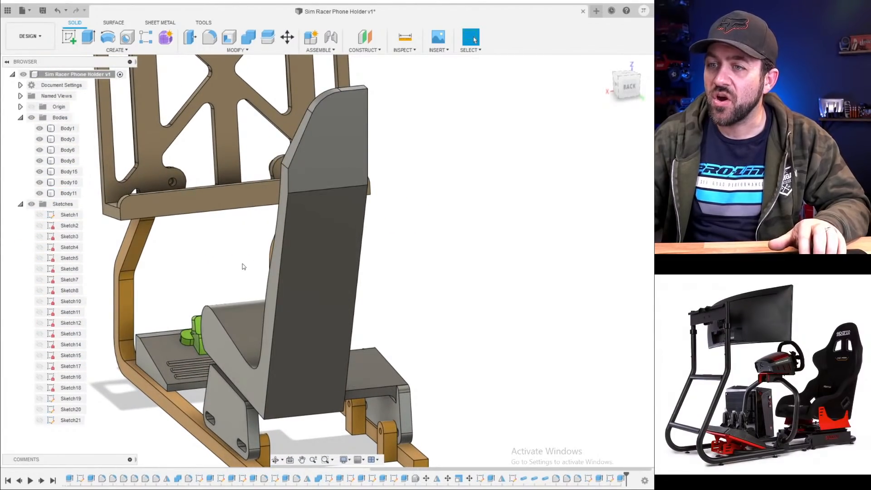
scroll(228, 276, "down", 3)
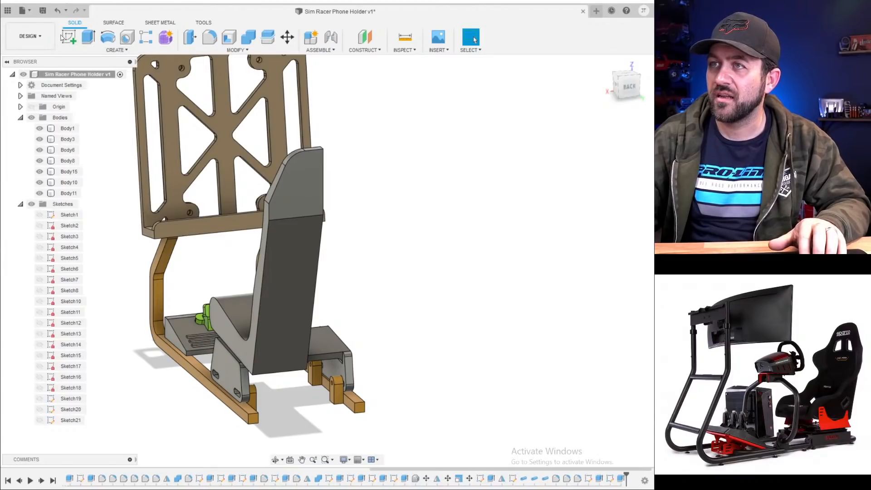
- Start a sketch on the seat's outer side face and draw a circle about 20 mm across over the cushion's front top edge
left_click(67, 38)
left_click(182, 231)
scroll(182, 231, "up", 3)
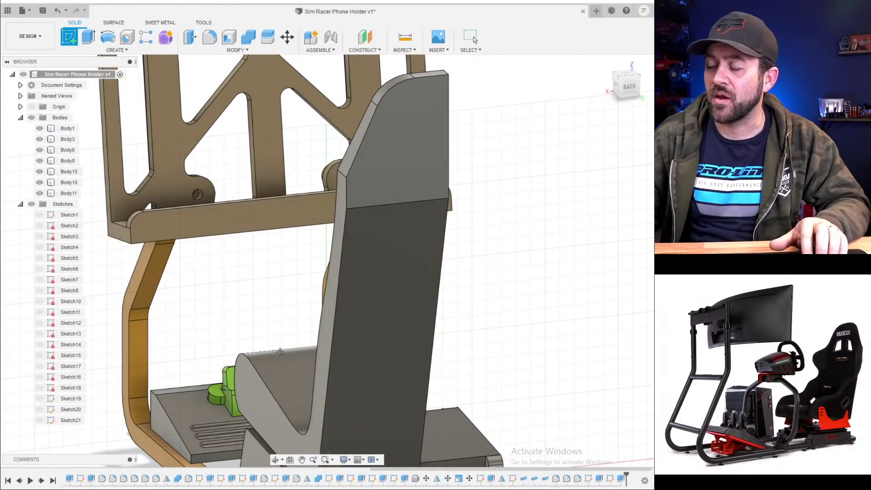
middle_click_drag(280, 352, 303, 307)
left_click(314, 410)
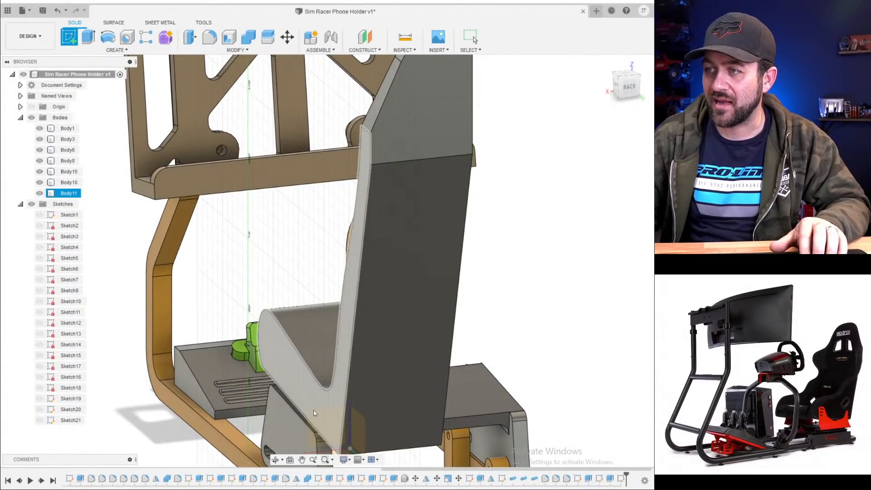
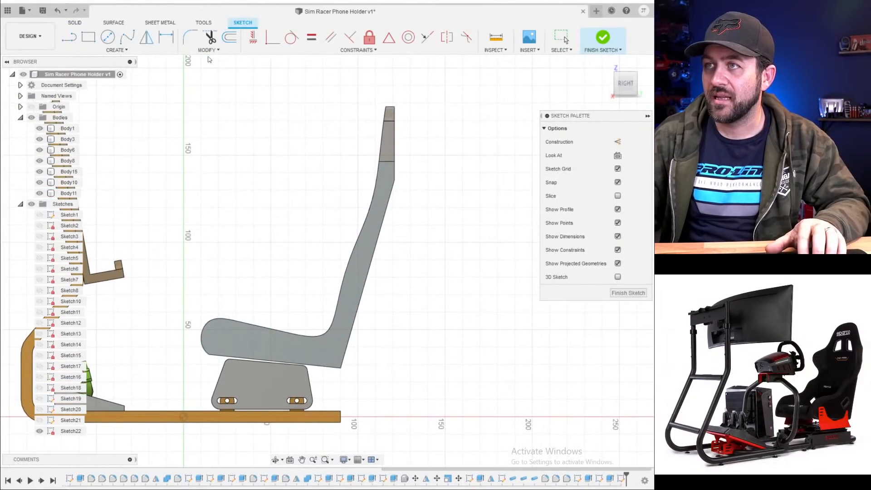
left_click(108, 37)
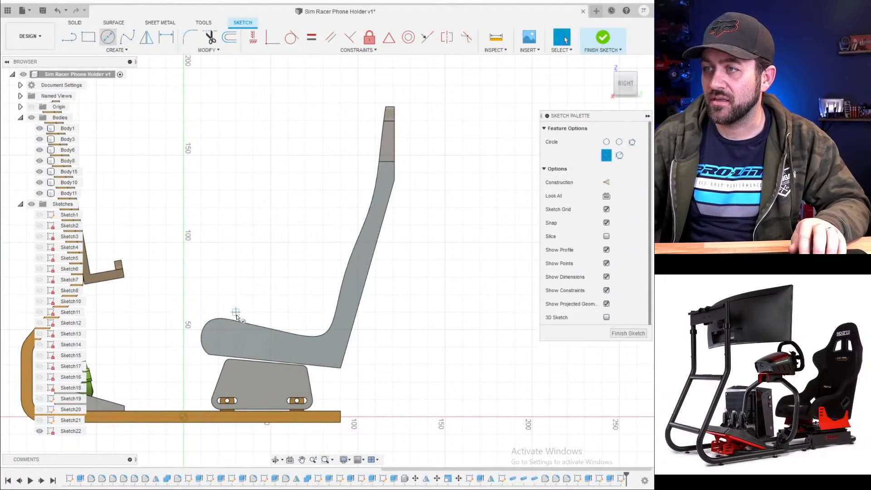
left_click(221, 301)
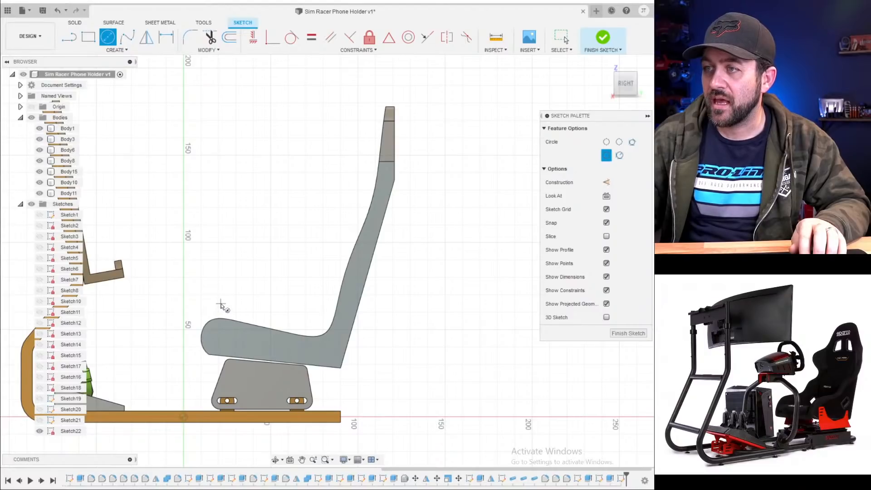
scroll(220, 306, "up", 3)
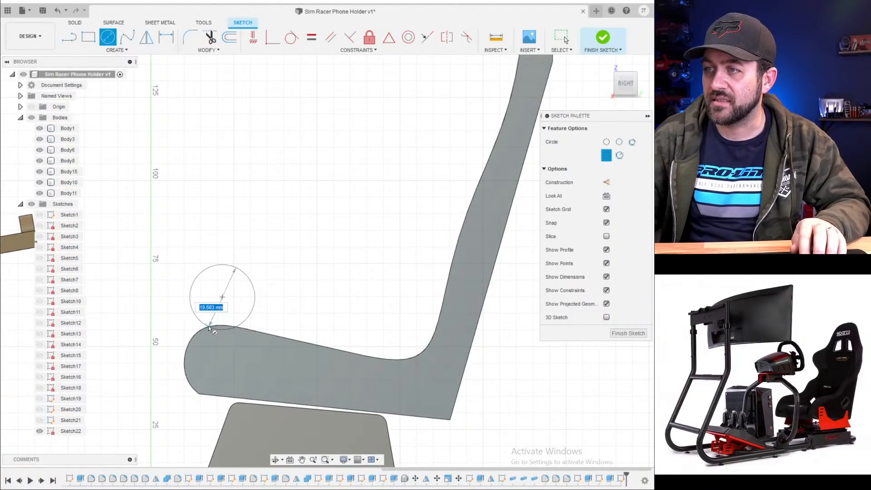
left_click(208, 325)
key("Escape")
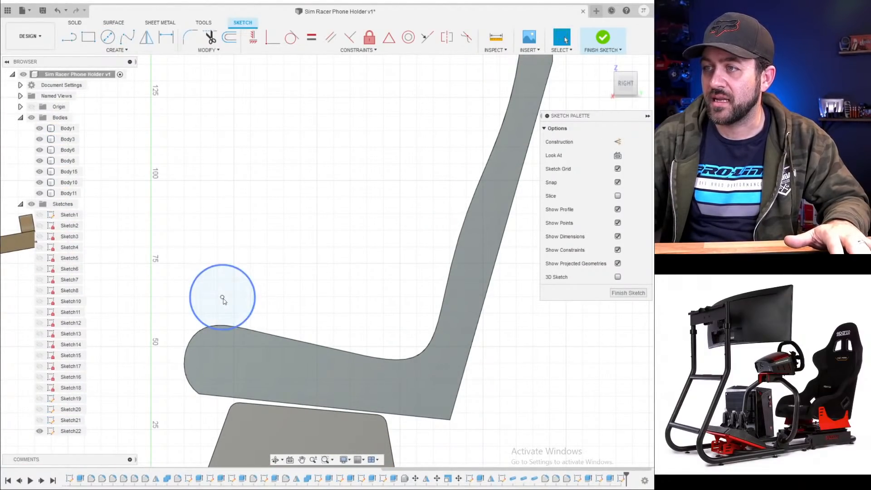
- Shift the circle down to overlap the cushion's front top edge, and project the seat's side face outline into the sketch
left_click_drag(222, 301, 217, 313)
key("p")
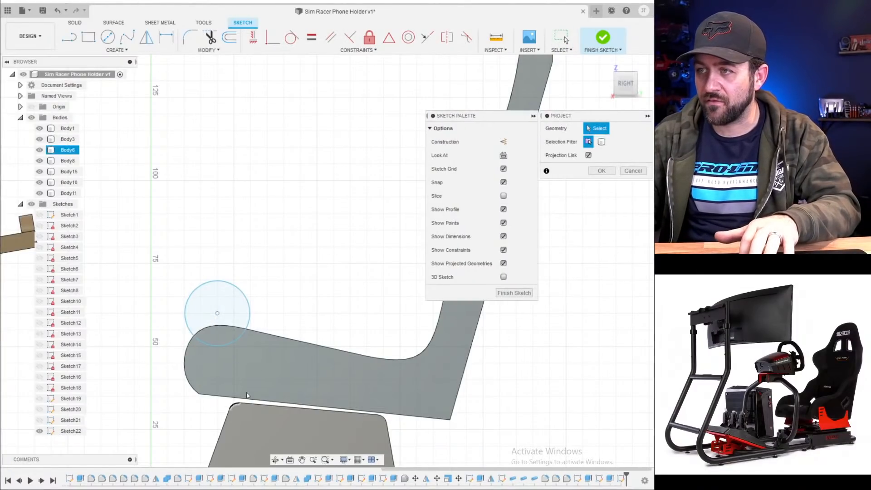
left_click(266, 363)
key("Return")
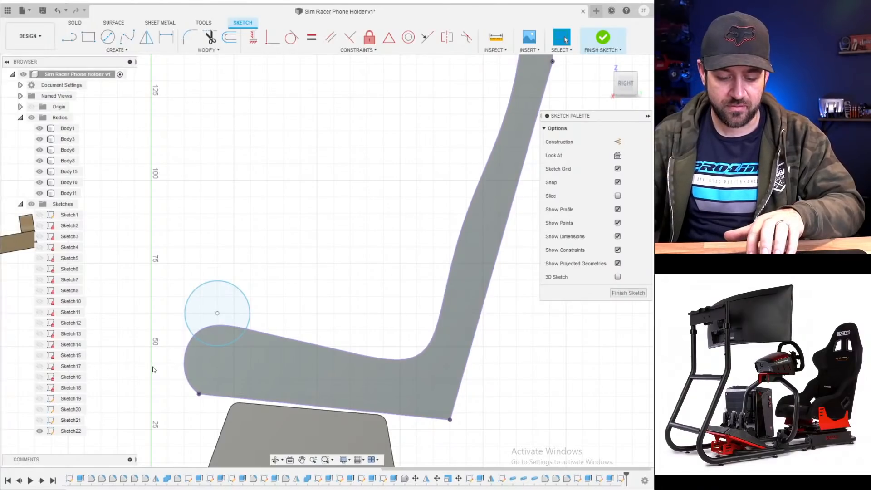
- Draw an upright line about 16.5 mm long from the cushion's front edge to the circle's front side, tangent to the circle
key("l")
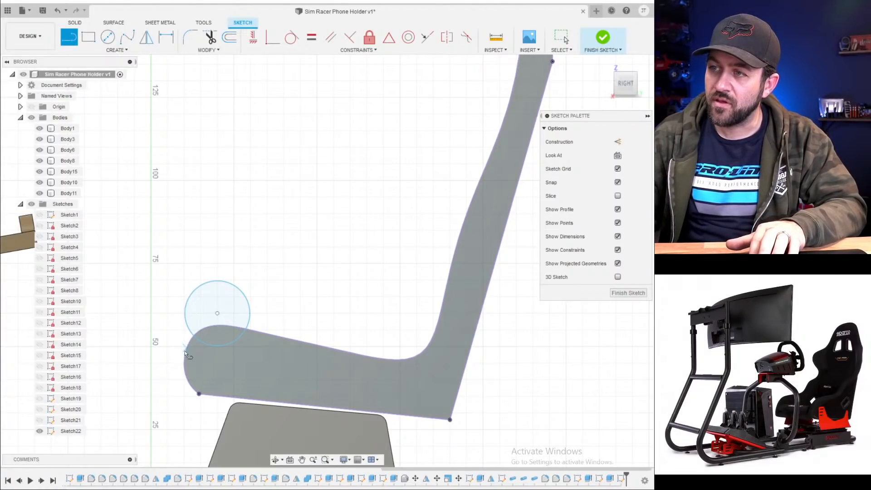
left_click(184, 367)
left_click(184, 312)
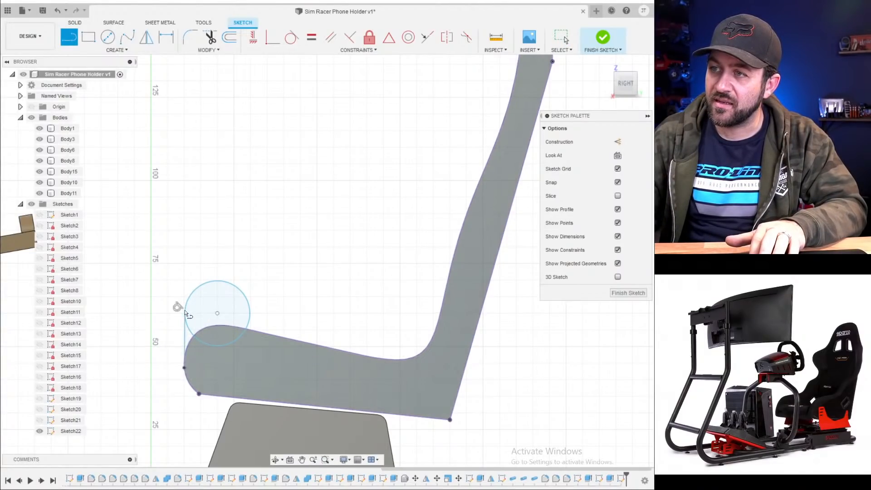
key("Escape")
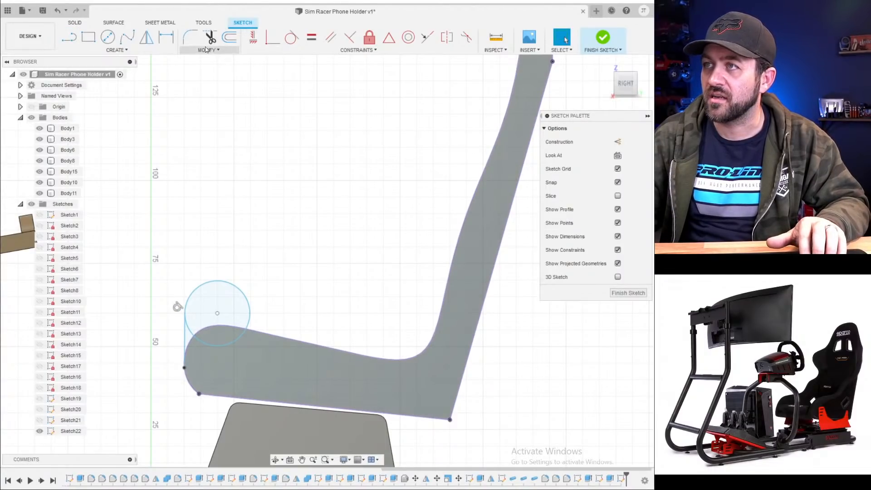
- Slide the upright line's lower endpoint slightly along the cushion's front curve so the line meets the outline smoothly
left_click(291, 38)
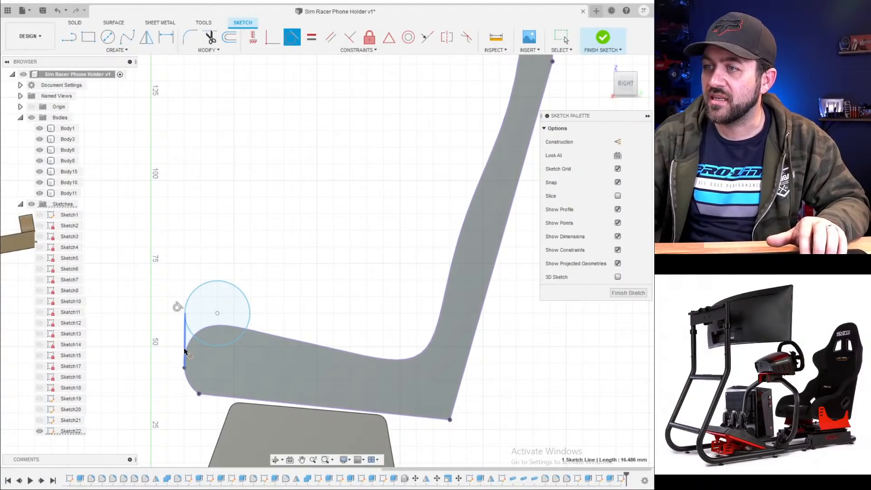
scroll(179, 353, "up", 3)
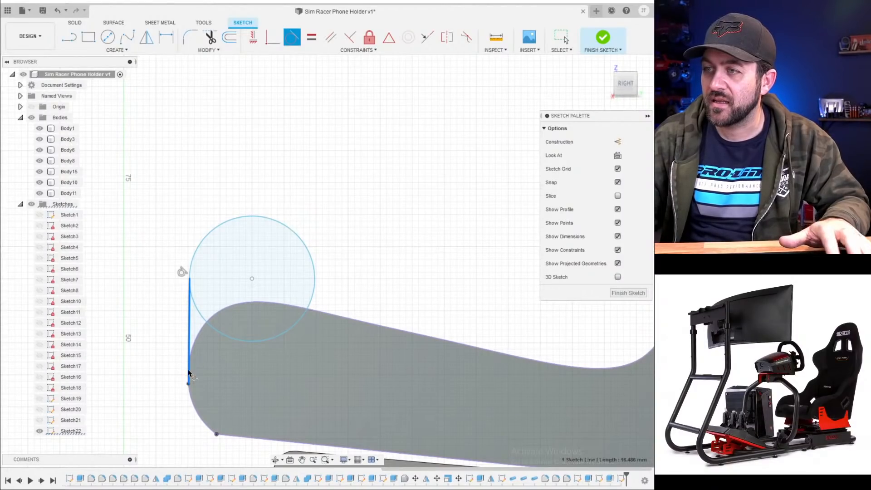
scroll(188, 389, "up", 5)
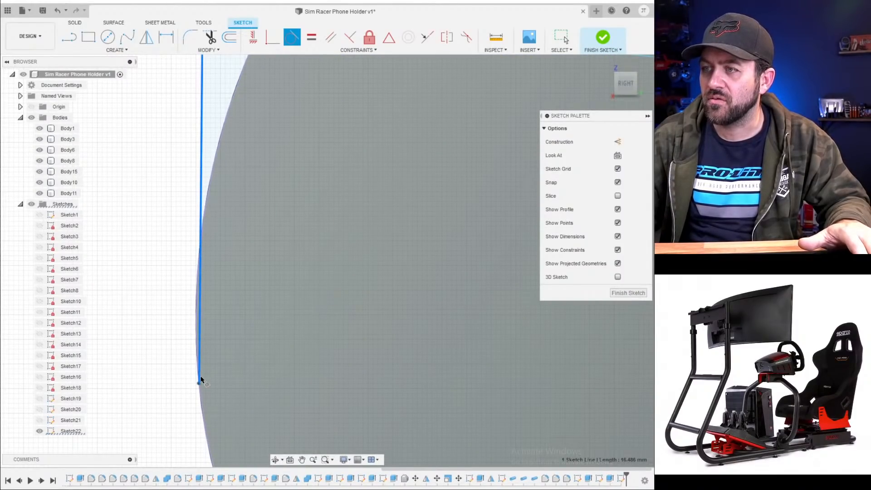
key("Escape")
left_click_drag(196, 360, 191, 326)
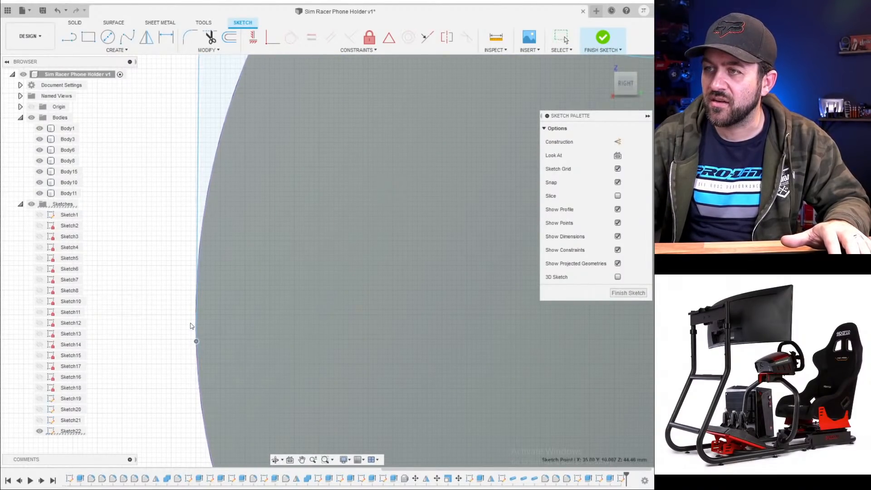
left_click_drag(195, 289, 195, 295)
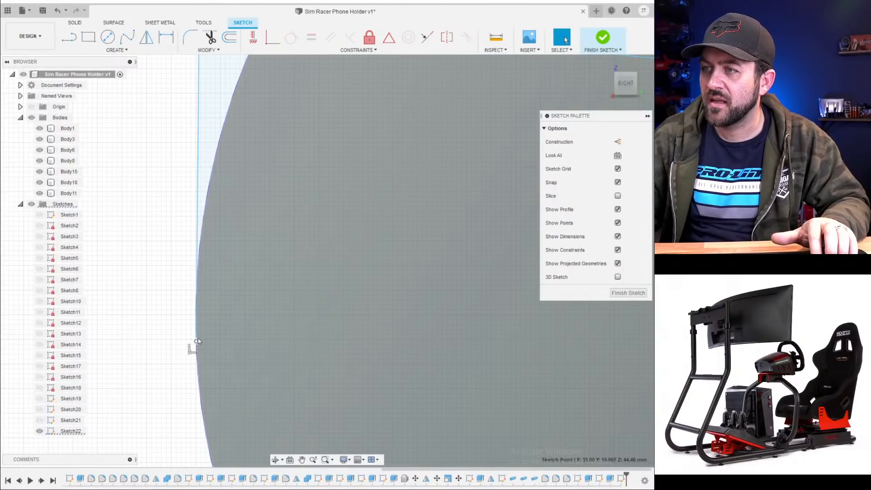
scroll(254, 345, "down", 10)
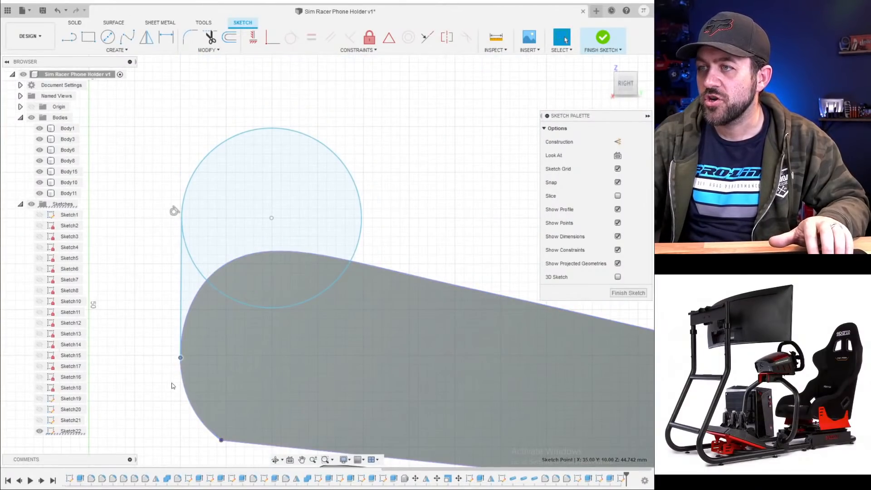
- Draw a line about 43 mm long rearward from the circle's top, continued by a segment about 42 mm long sloping up toward the backrest
mouse_move(303, 340)
middle_mouse_down("shift")
mouse_move(302, 353)
mouse_move(312, 336)
mouse_move(264, 340)
mouse_move(187, 310)
middle_mouse_up("shift")
scroll(312, 337, "down", 3)
scroll(264, 338, "down", 2)
scroll(219, 345, "down", 3)
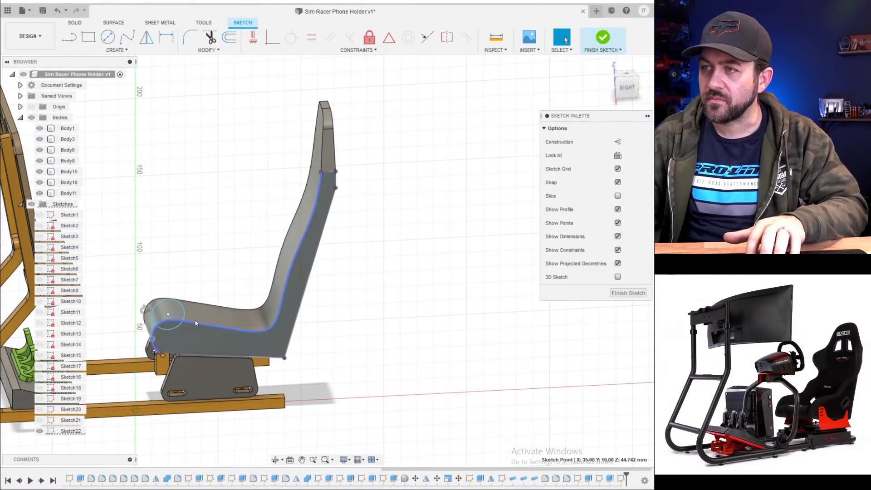
key("l")
left_click(169, 298)
scroll(192, 302, "up", 3)
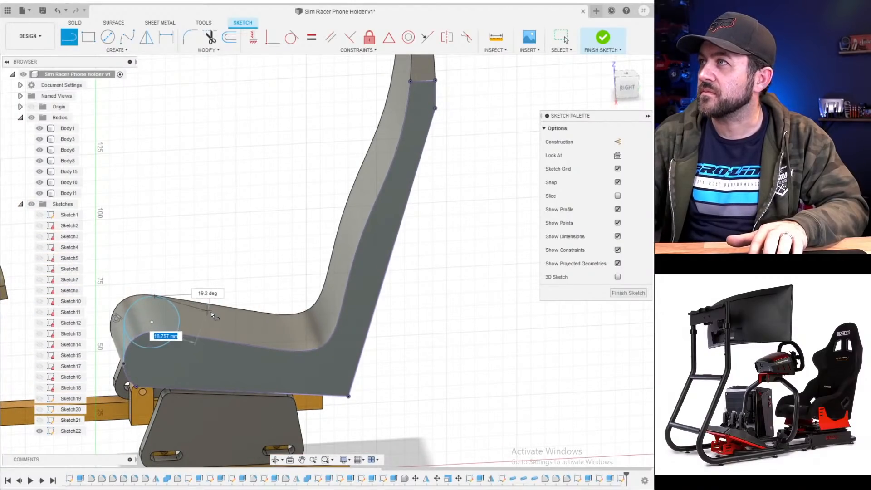
middle_click_drag(278, 292, 278, 272, "shift")
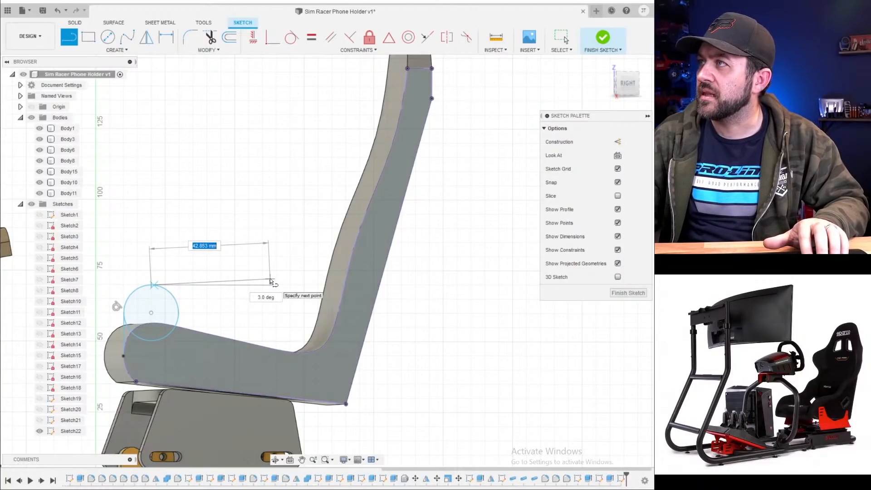
left_click(270, 279)
middle_click_drag(331, 228, 196, 320)
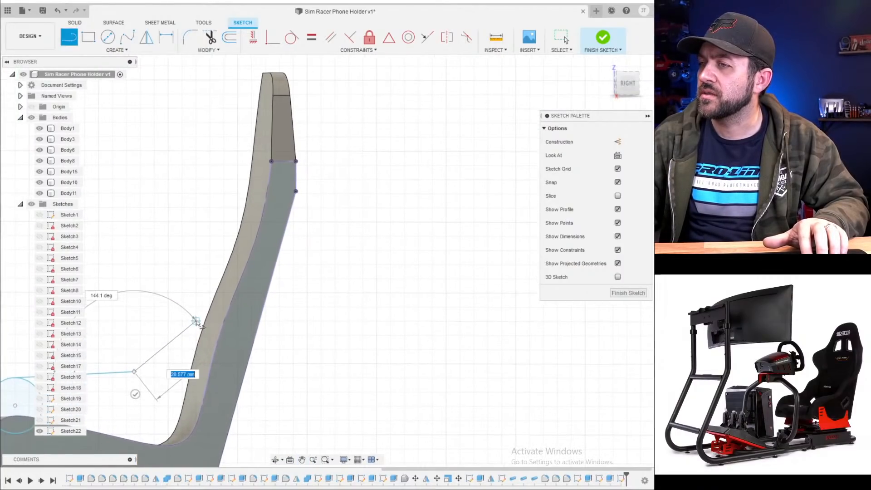
left_click(625, 81)
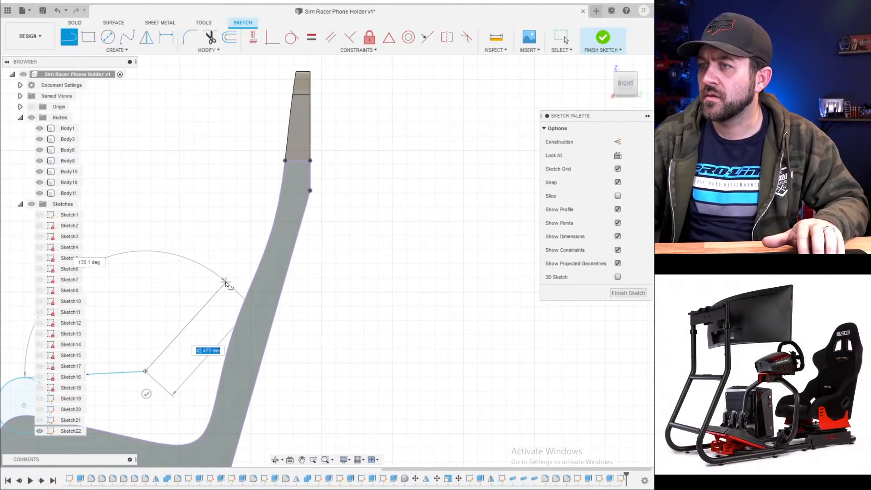
left_click(222, 278)
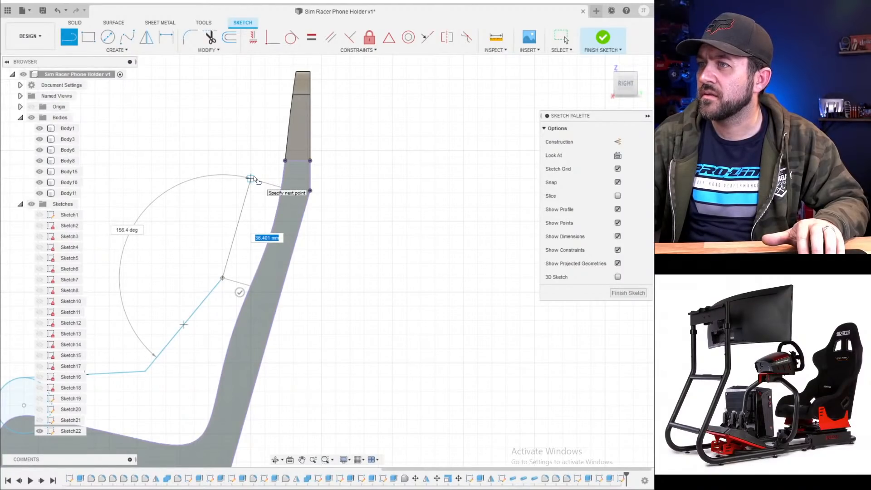
key("Escape")
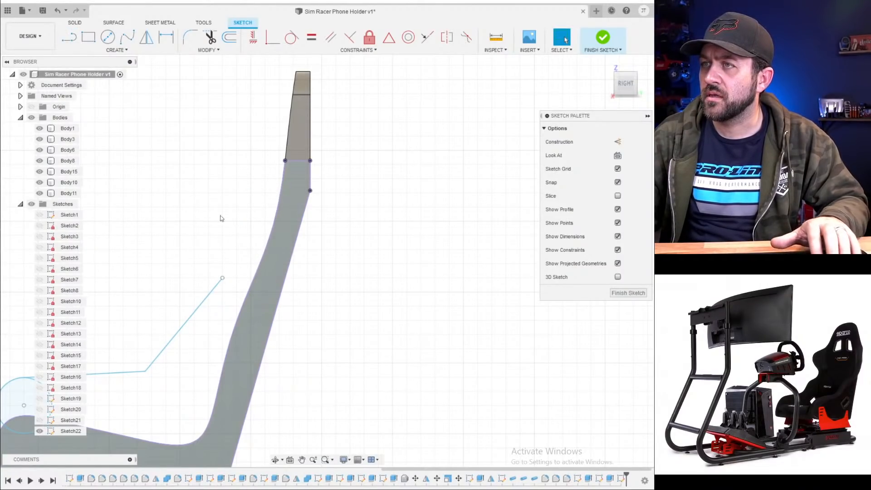
- Extend the side bolster outline from the sloping line's end with a forward-leaning segment, a steep segment and a closing line to the headrest's front base corner
key("l")
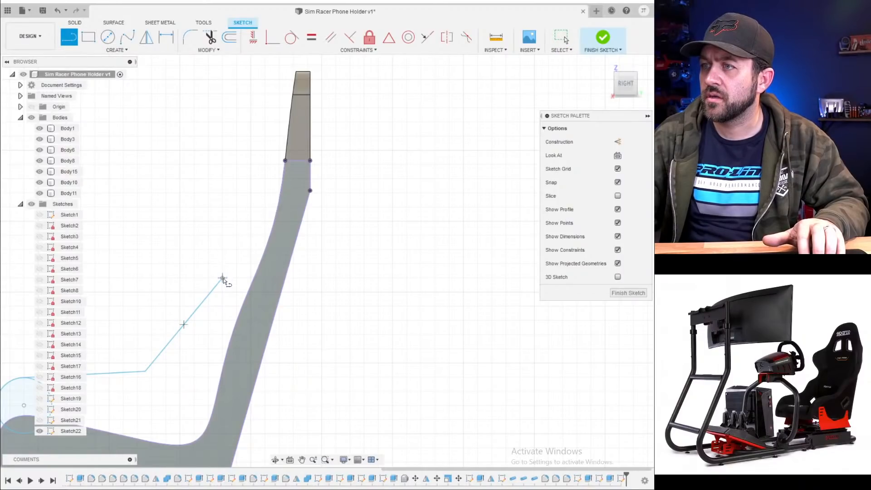
left_click(222, 277)
left_click(196, 230)
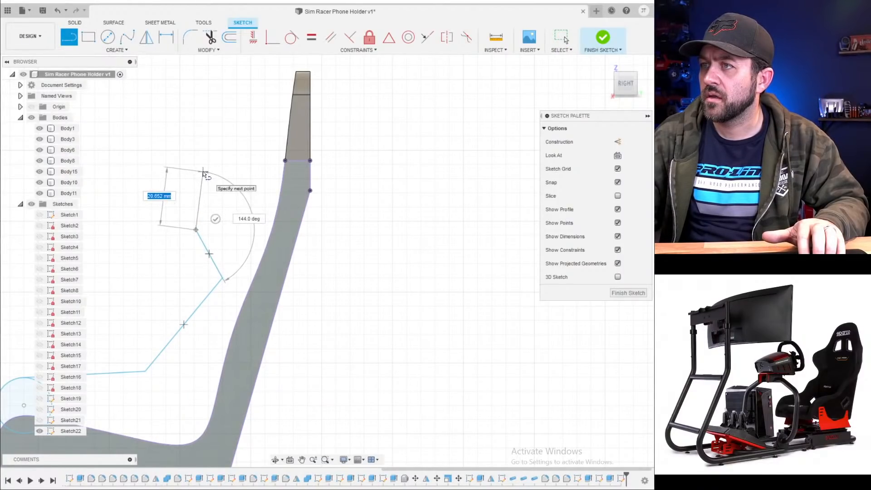
left_click(203, 170)
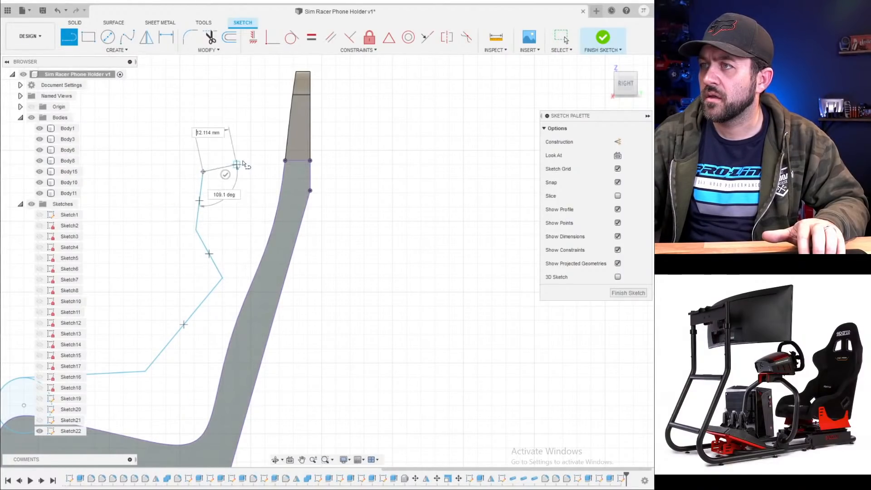
left_click(287, 160)
scroll(328, 222, "down", 3)
key("Escape")
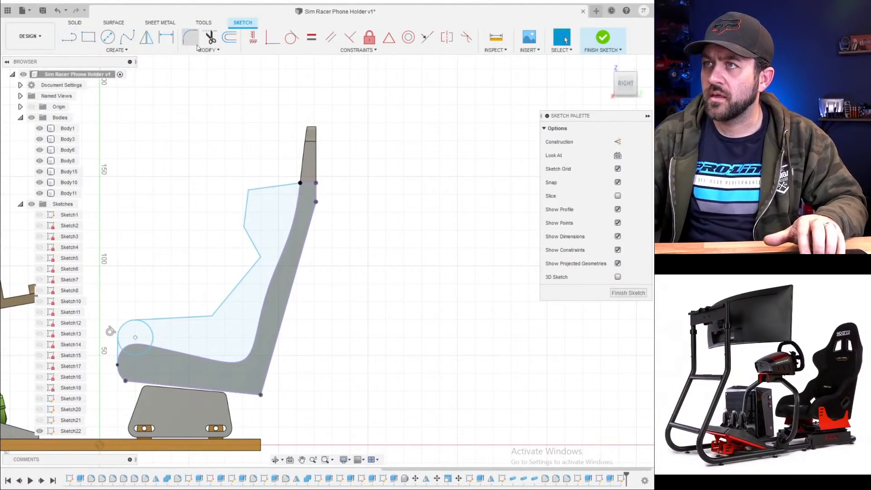
- Fillet the upper front corner of the bolster outline with a 12.5 mm radius
left_click(191, 39)
scroll(272, 186, "up", 3)
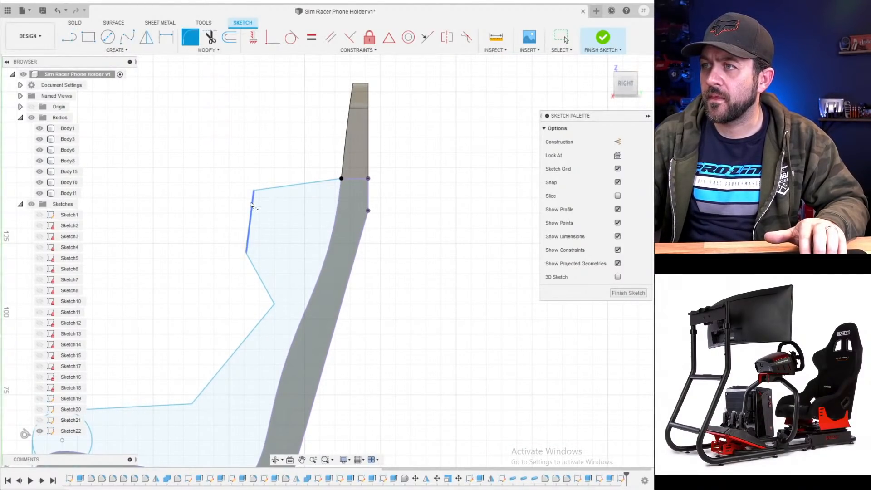
left_click(262, 189)
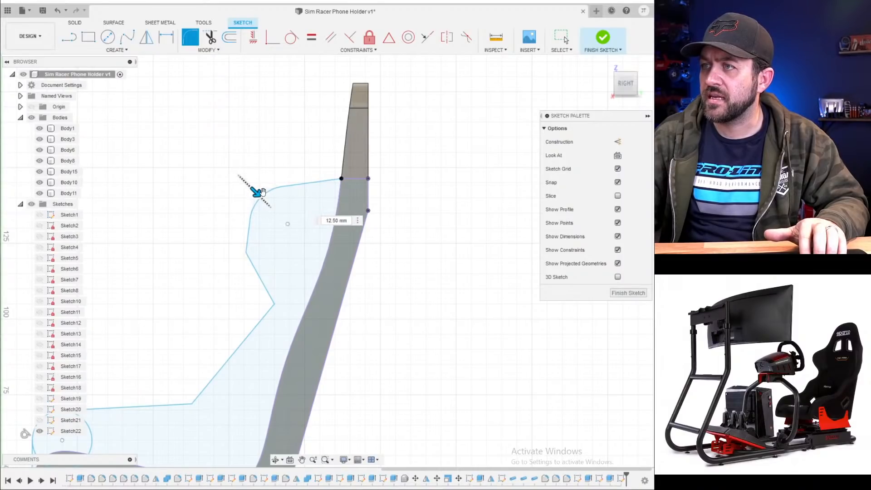
key("Return")
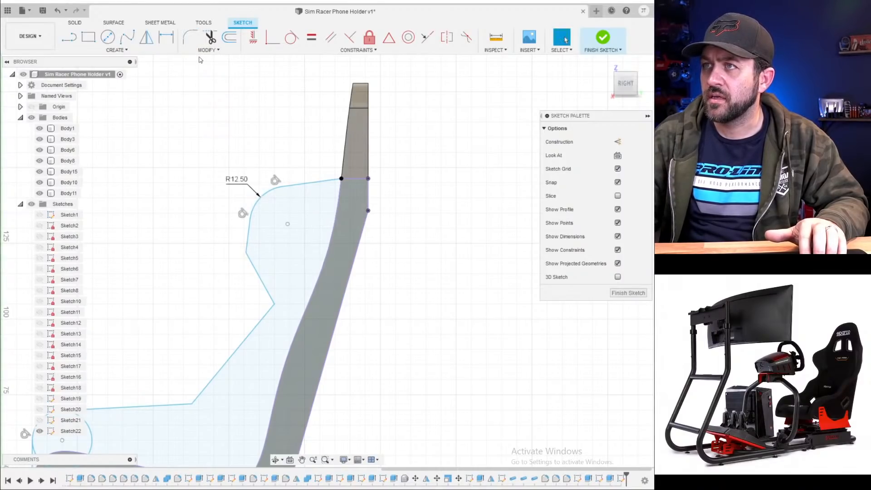
- Try a 37.5 mm fillet on the bolster outline's front corner below the 12.5 mm fillet
left_click(248, 250)
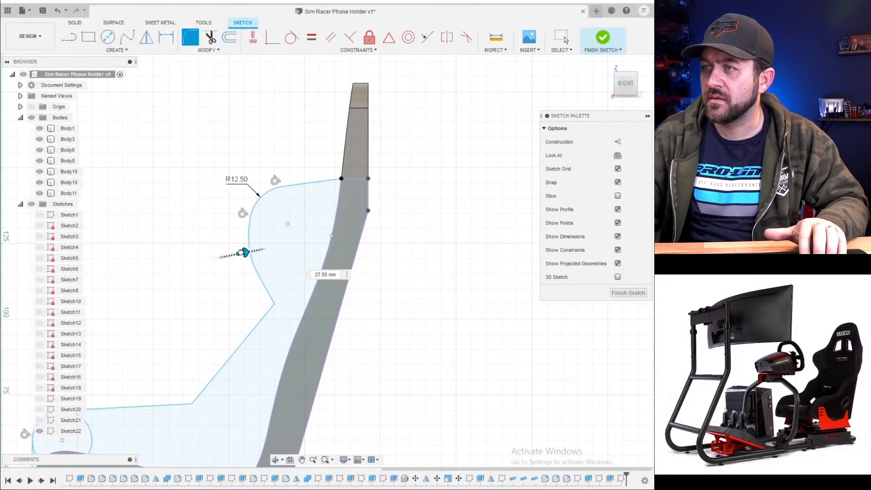
left_click_drag(244, 252, 237, 253)
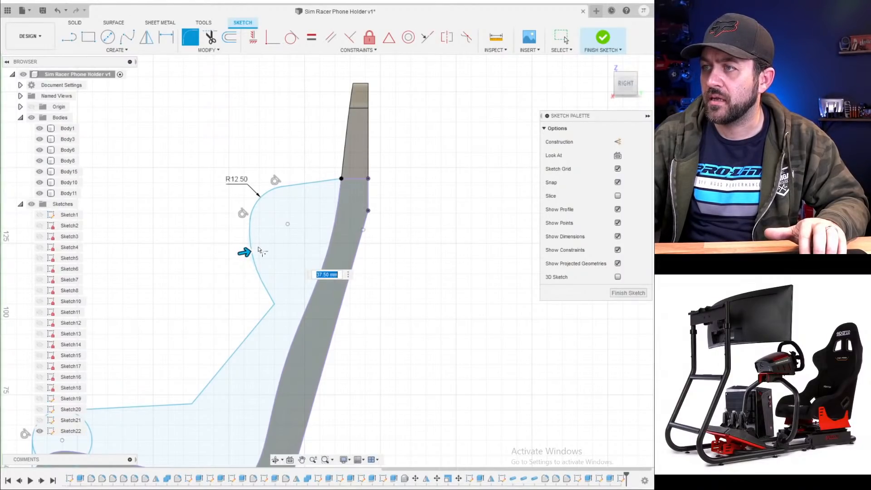
key("Return")
scroll(247, 216, "up", 8)
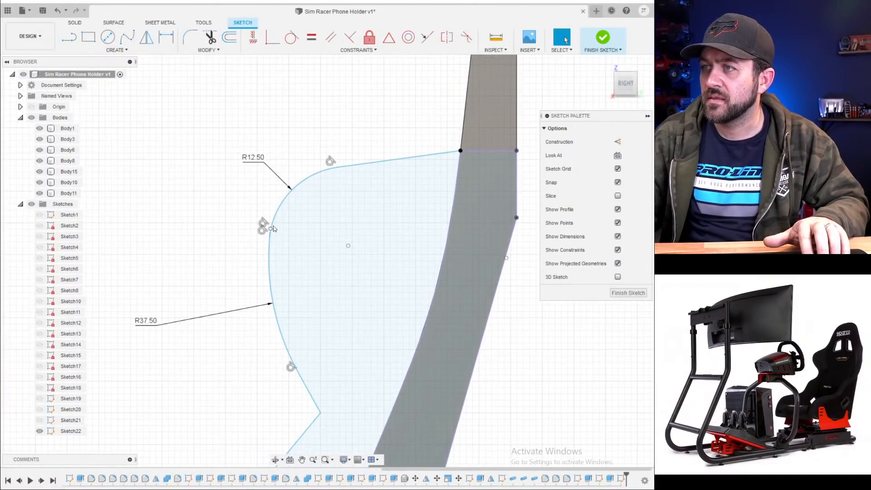
scroll(253, 263, "down", 5)
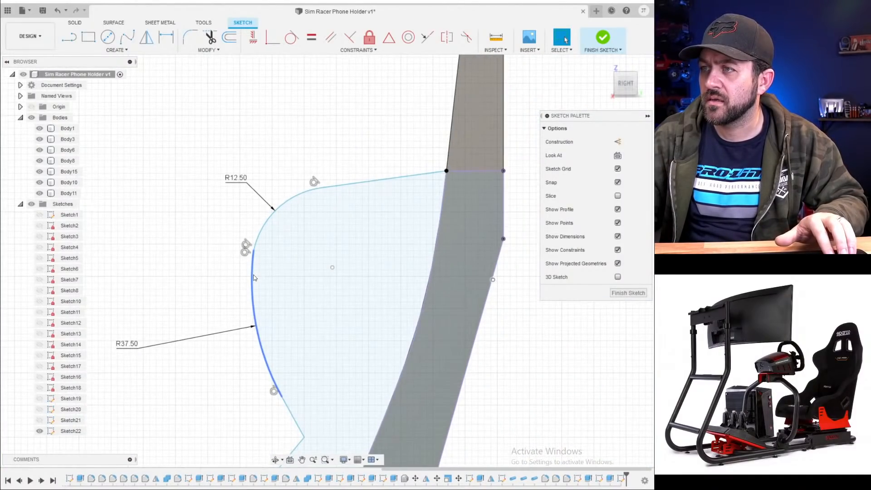
left_click(229, 37)
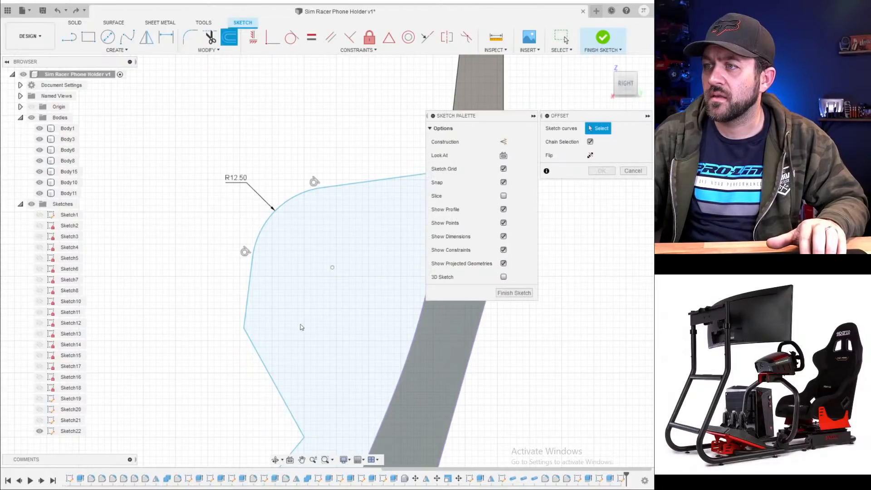
left_click(252, 341)
left_click(246, 322)
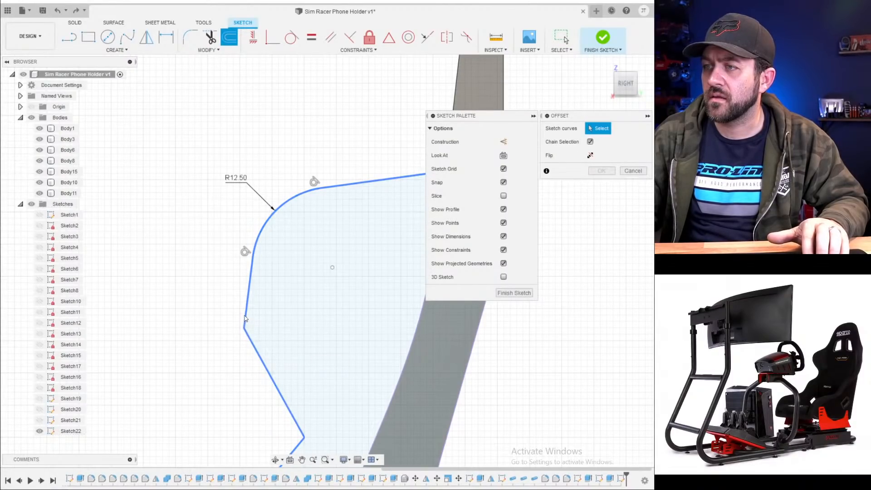
key("Escape")
- Fillet the bolster outline's front corner below the 12.5 mm arc with a 20.5 mm radius
left_click(190, 37)
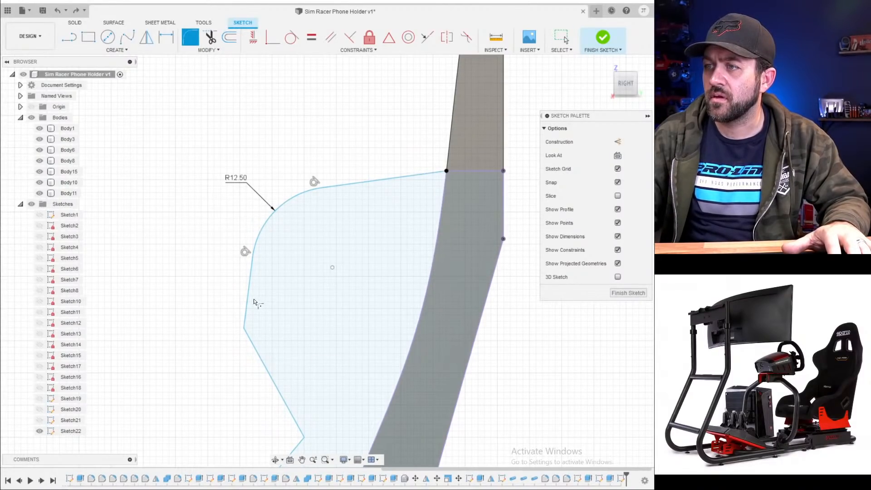
left_click(246, 308)
left_click(247, 333)
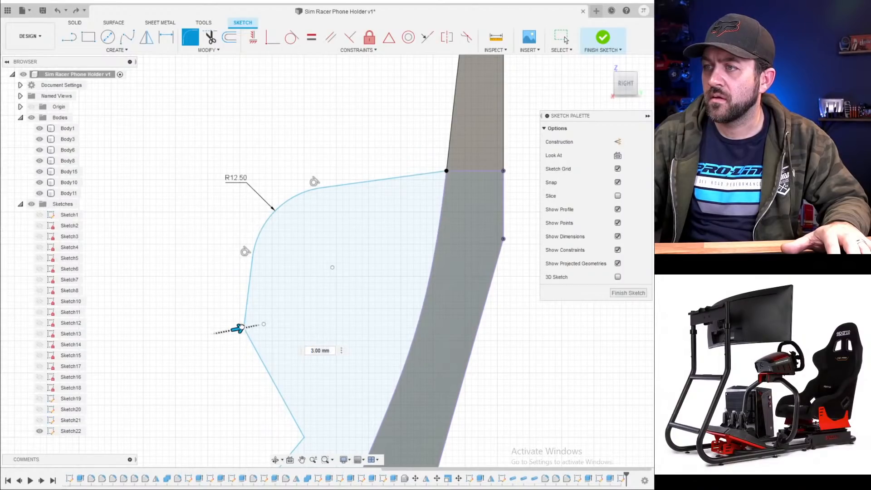
left_click_drag(240, 327, 246, 325)
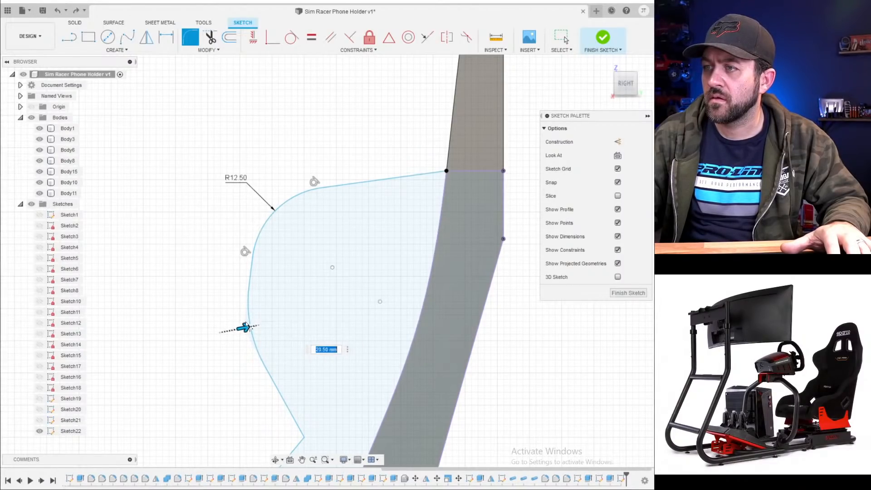
key("Return")
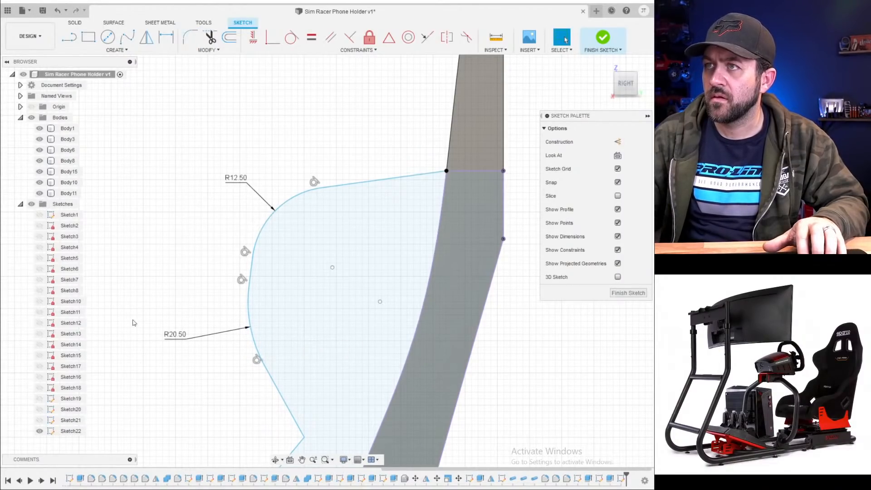
- Fillet the bolster outline's inward corner below the 20.5 mm arc with a 14.5 mm radius
left_click(194, 40)
middle_click_drag(288, 314, 295, 196)
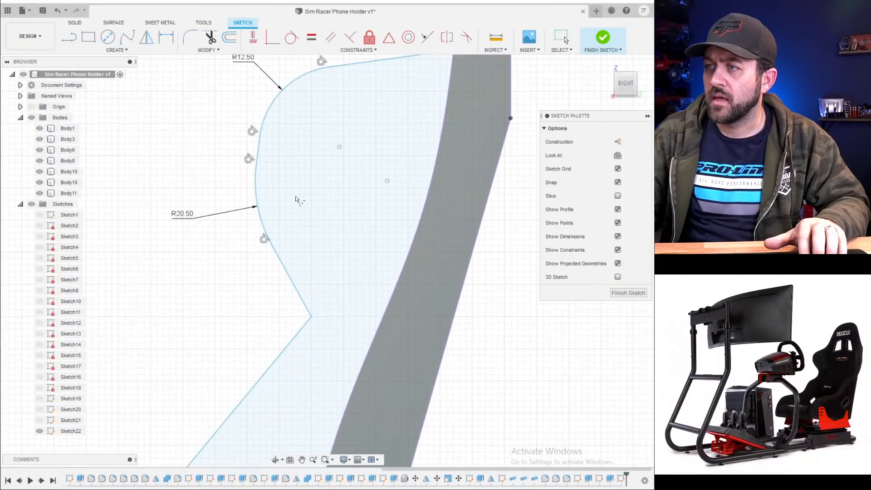
left_click(303, 291)
left_click(303, 320)
left_click_drag(307, 305, 297, 320)
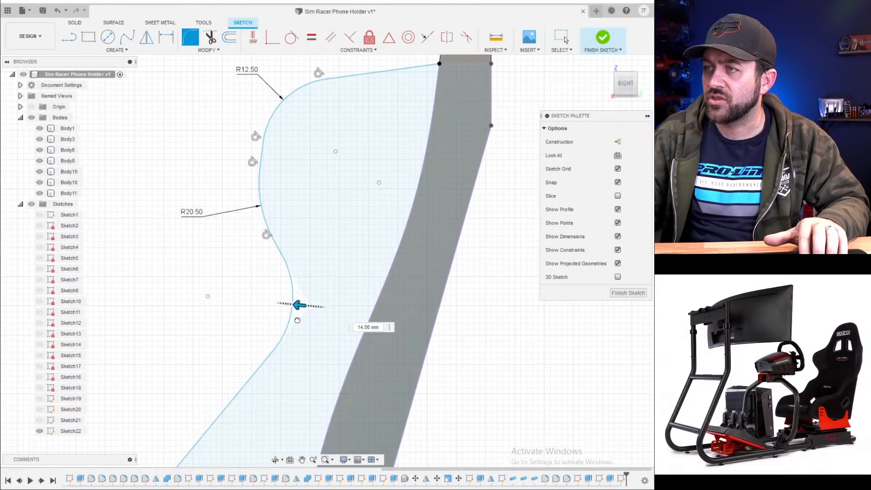
scroll(296, 324, "down", 5)
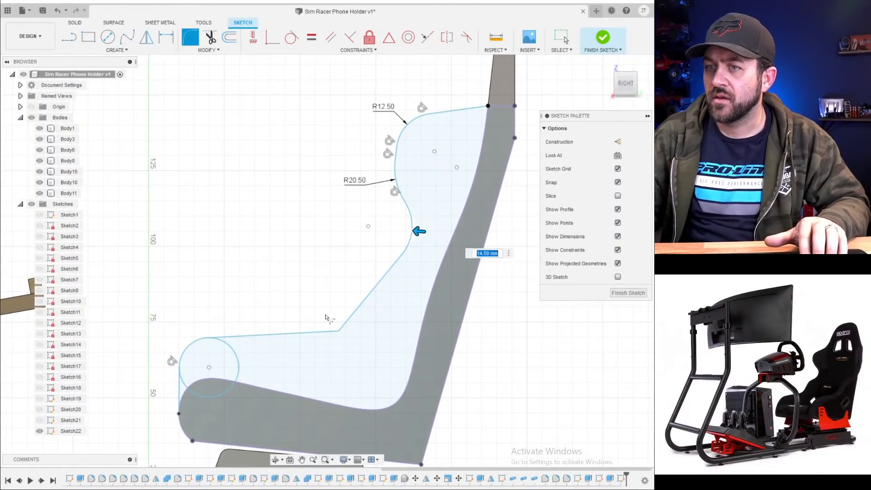
scroll(337, 315, "up", 3)
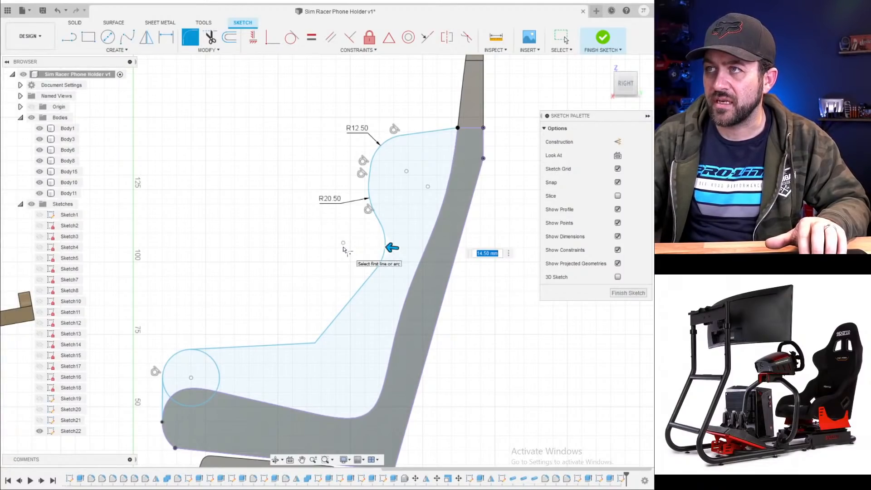
key("Return")
- Fillet the bolster outline's lower corner, where the sloping line meets the base's upper line, with a 24 mm radius
left_click(190, 37)
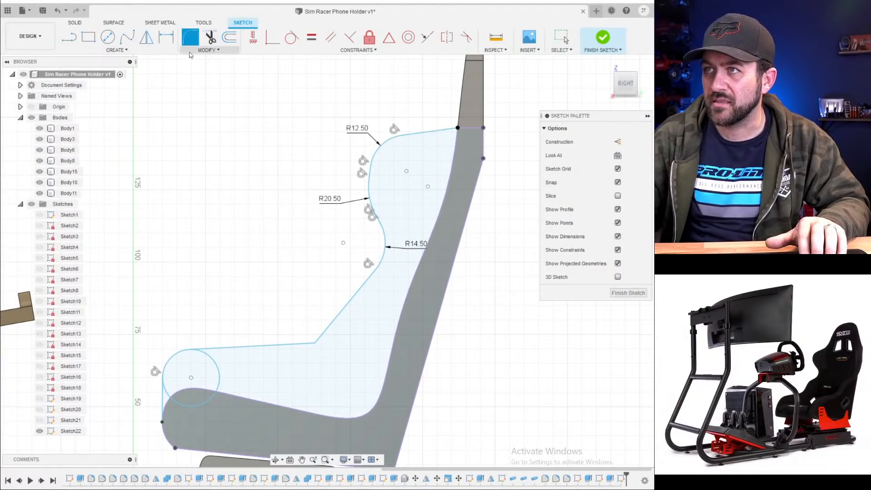
scroll(292, 309, "up", 2)
left_click(343, 347)
left_click(318, 361)
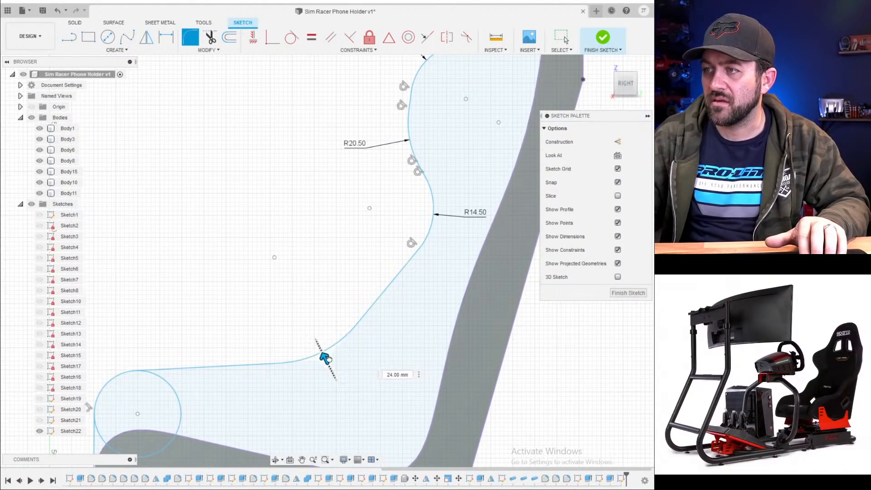
scroll(327, 358, "down", 4)
scroll(335, 270, "up", 1)
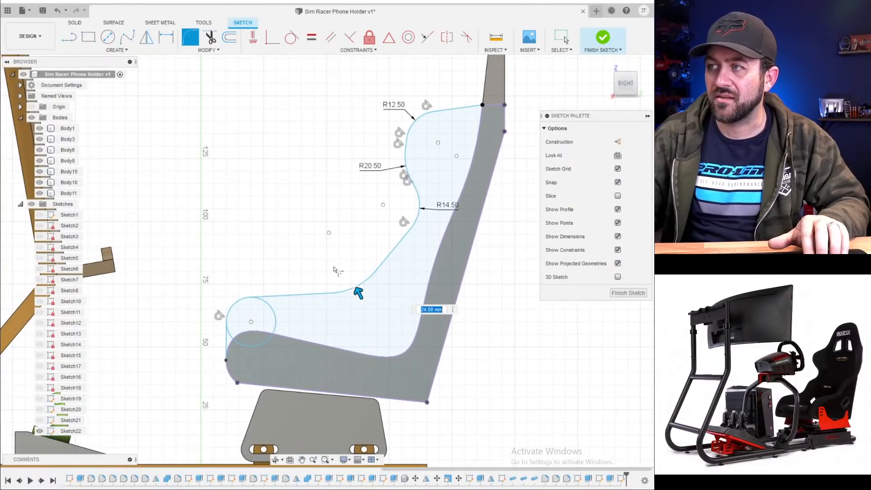
key("Return")
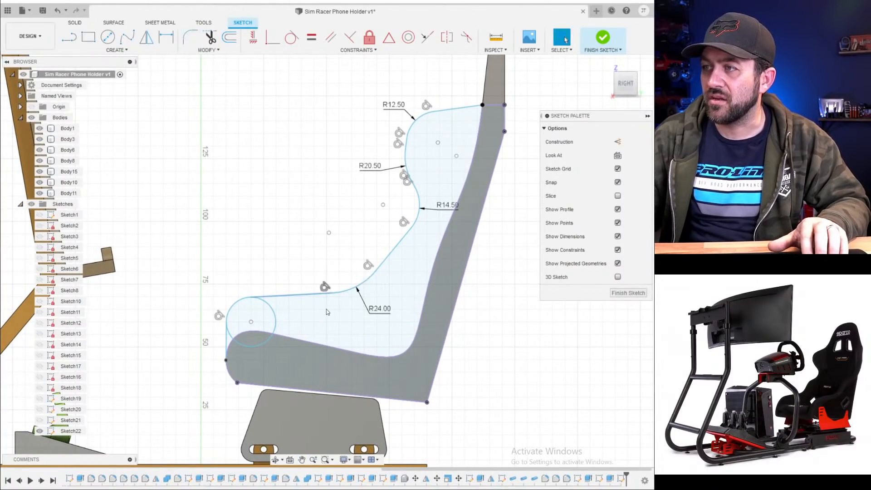
- Sketch a small centre-to-centre slot rising towards the backrest, just above the bend between seat base and backrest
left_click(117, 50)
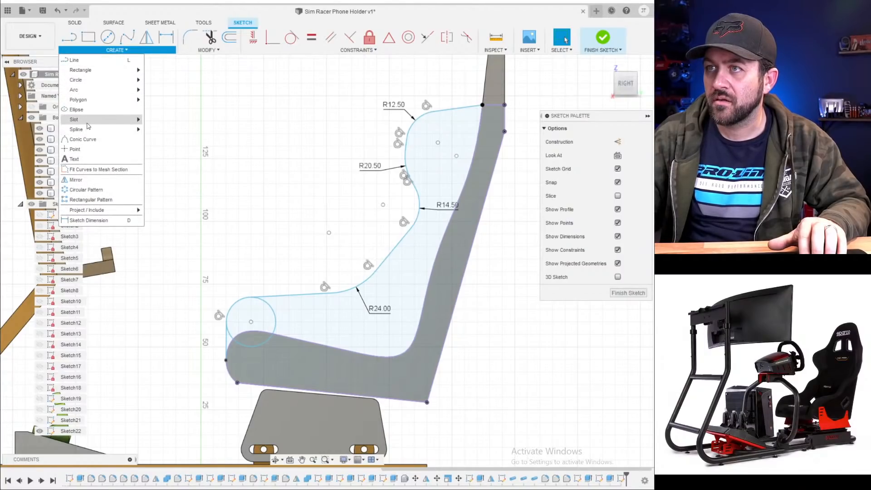
mouse_move(91, 120)
left_click(155, 119)
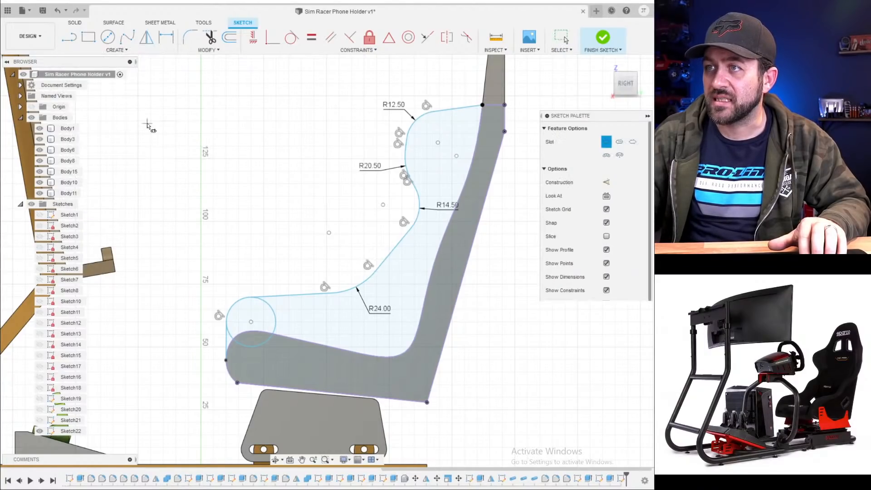
scroll(322, 334, "up", 3)
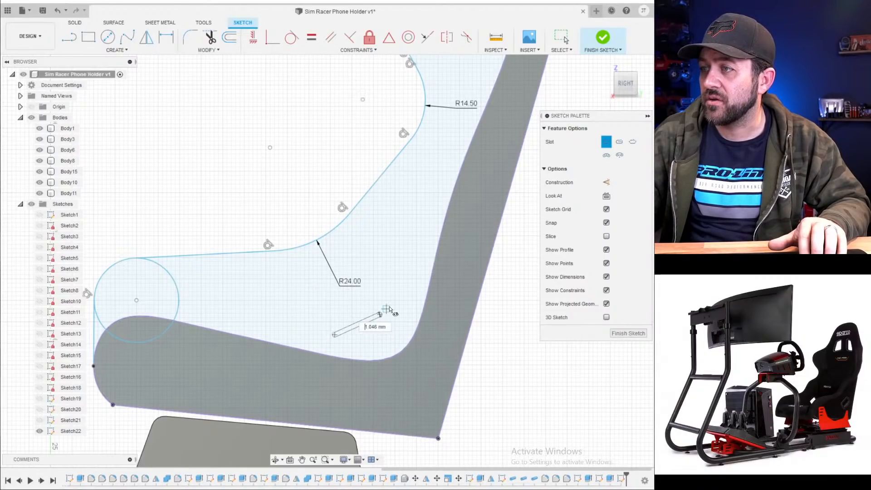
left_click(380, 314)
left_click(374, 295)
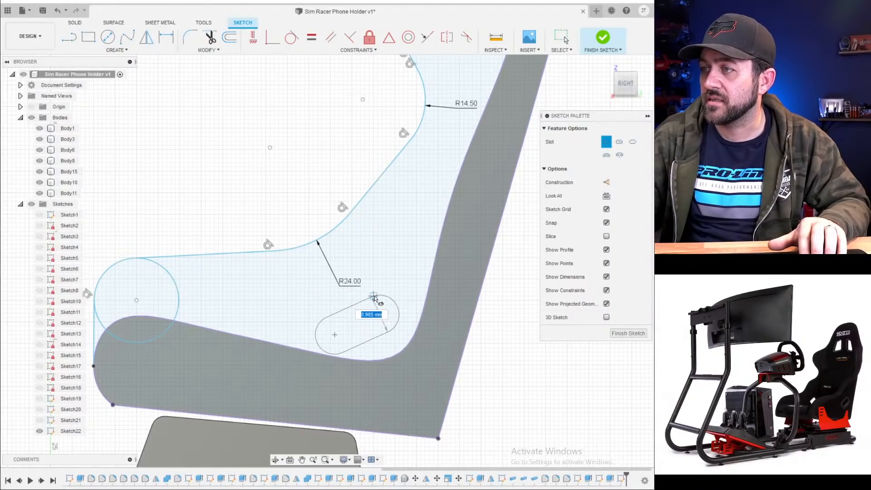
key("Escape")
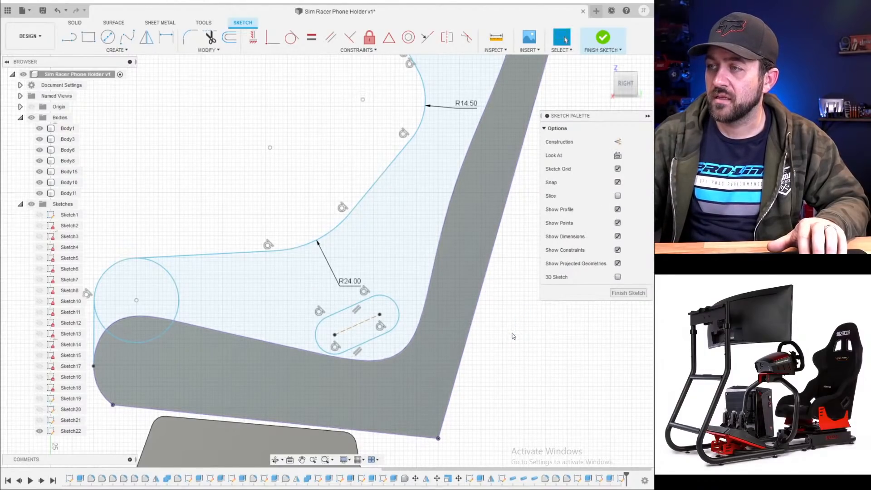
- Extrude the bolster and seat side profiles, leaving out the slot, 20 mm outward from the seat's side as a new body
scroll(375, 399, "down", 5)
middle_click_drag(412, 289, 418, 313, "shift")
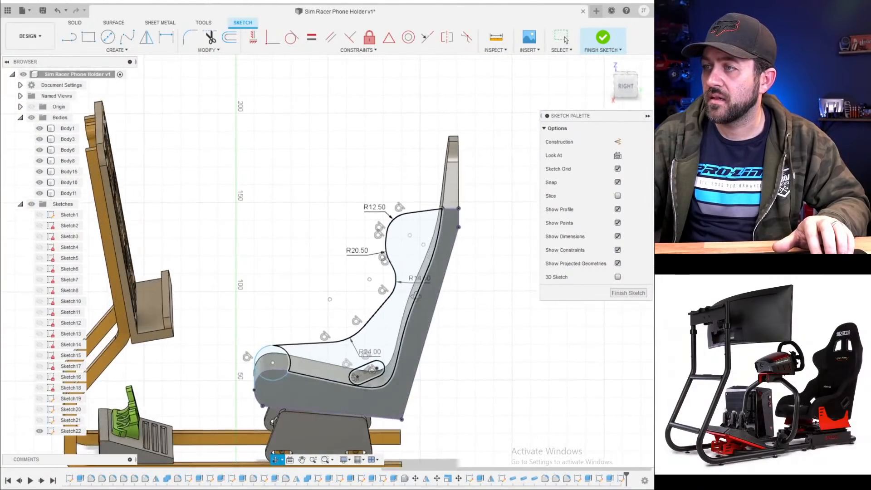
scroll(415, 317, "up", 4)
key("e")
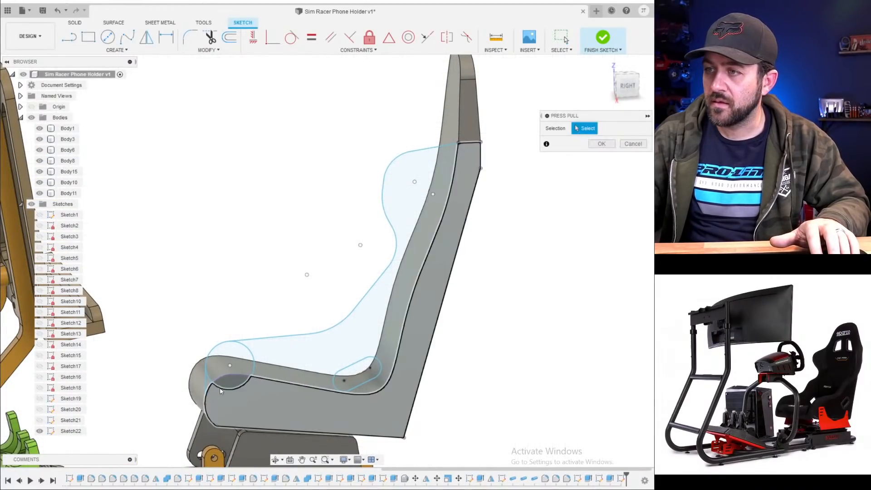
left_click(226, 374)
left_click(209, 385)
left_click(223, 399)
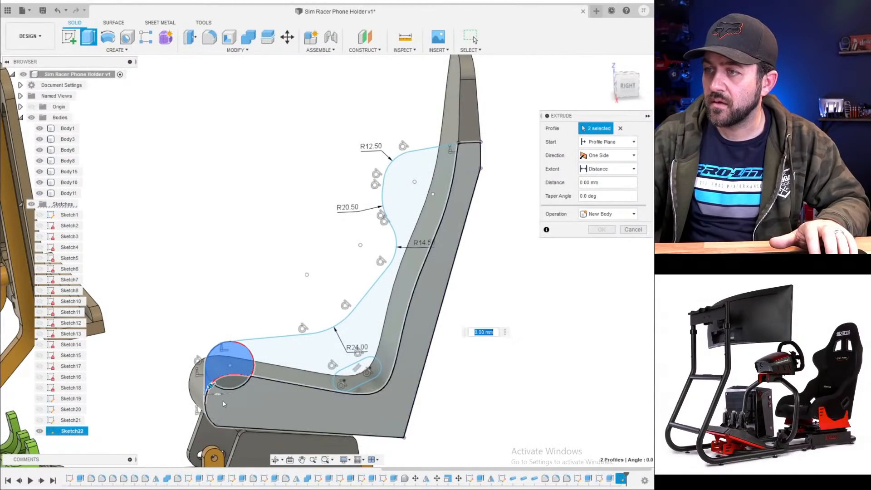
left_click(230, 383)
left_click(328, 361)
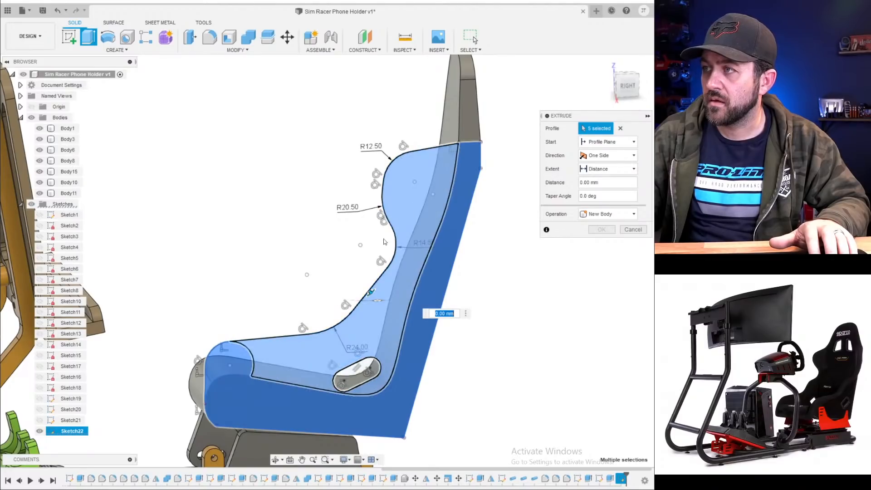
scroll(385, 243, "down", 4)
middle_click_drag(385, 243, 390, 260, "shift")
left_click_drag(390, 260, 406, 271)
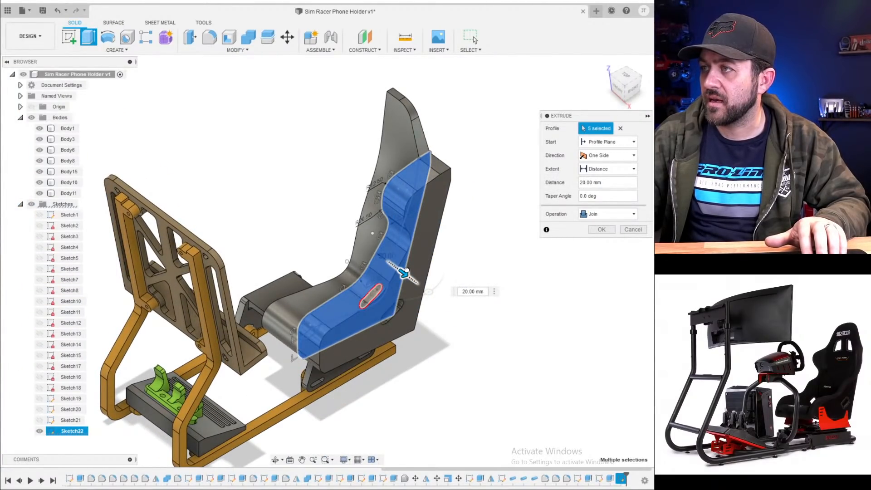
left_click(615, 212)
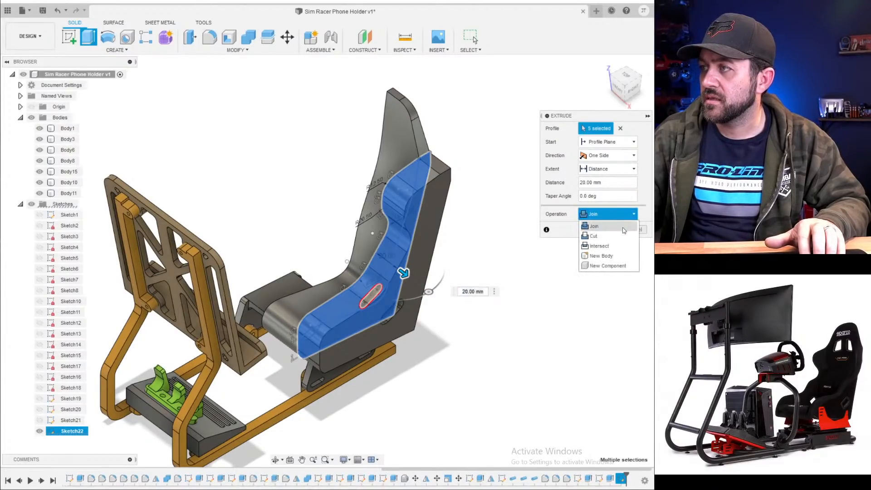
left_click(609, 256)
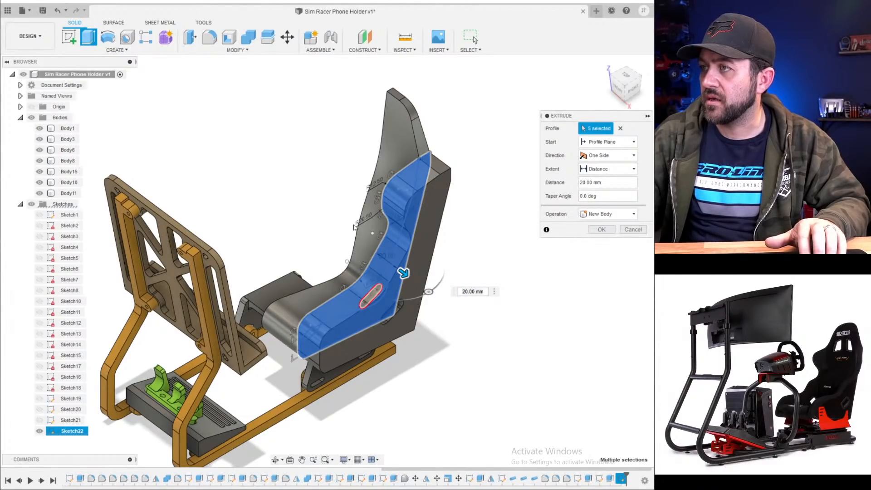
left_click(602, 230)
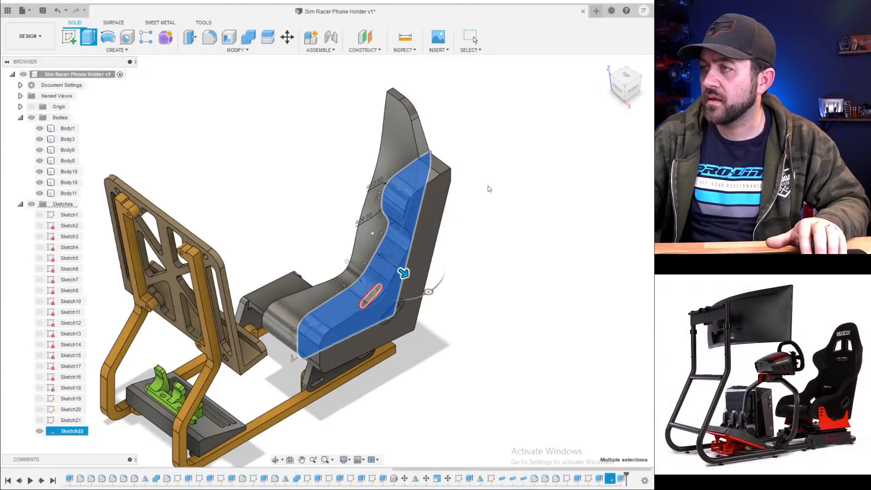
middle_click_drag(462, 235, 325, 144, "shift")
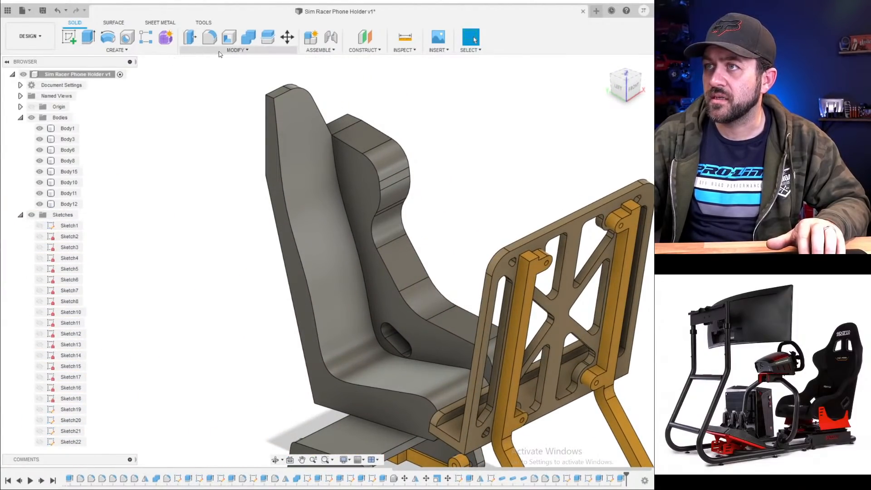
left_click(84, 47)
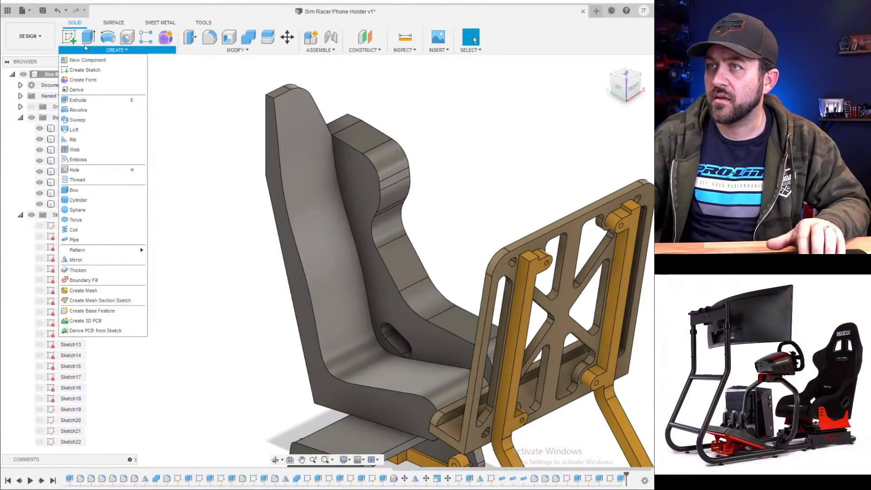
left_click(72, 39)
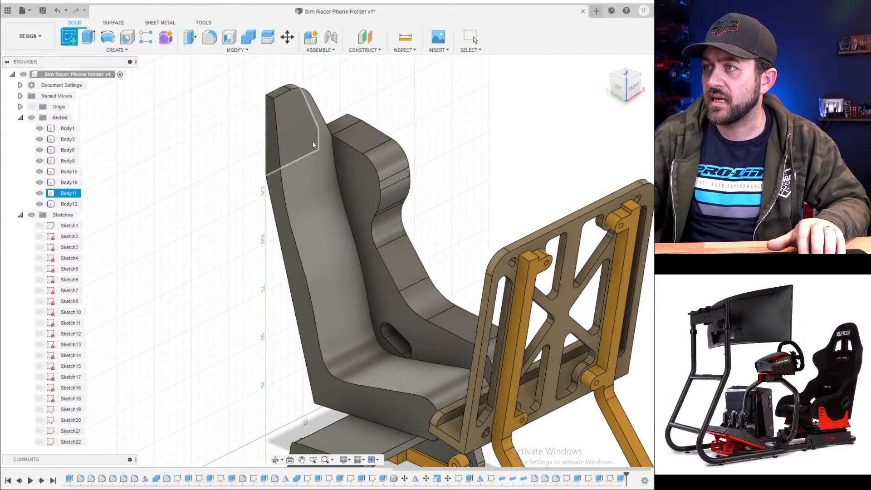
scroll(313, 144, "down", 3)
scroll(167, 109, "up", 3)
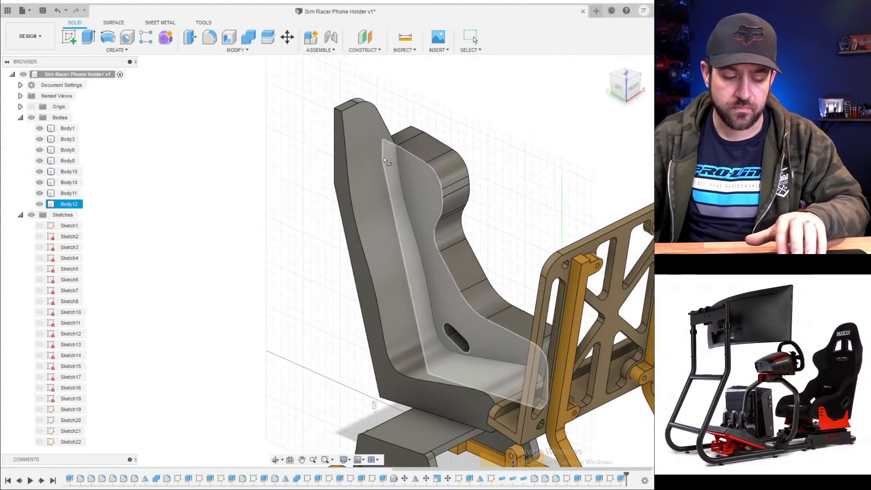
middle_click_drag(410, 172, 261, 141)
scroll(289, 176, "up", 3)
scroll(290, 156, "down", 2)
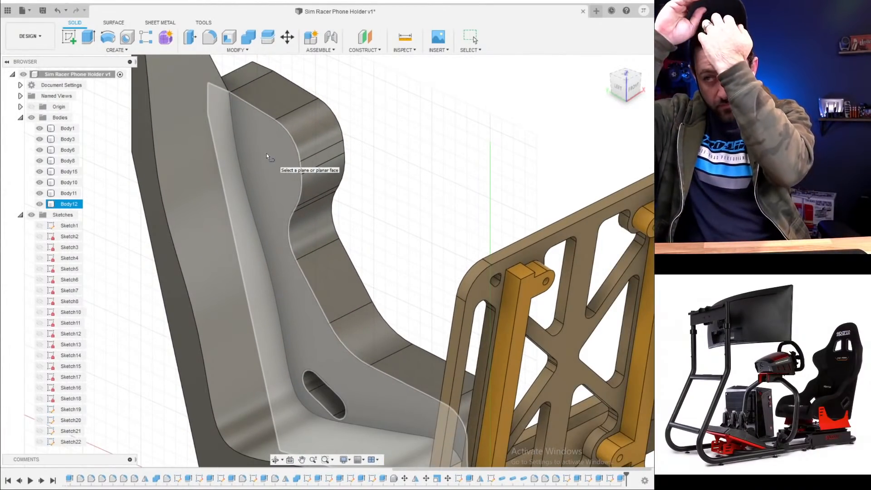
key("Escape")
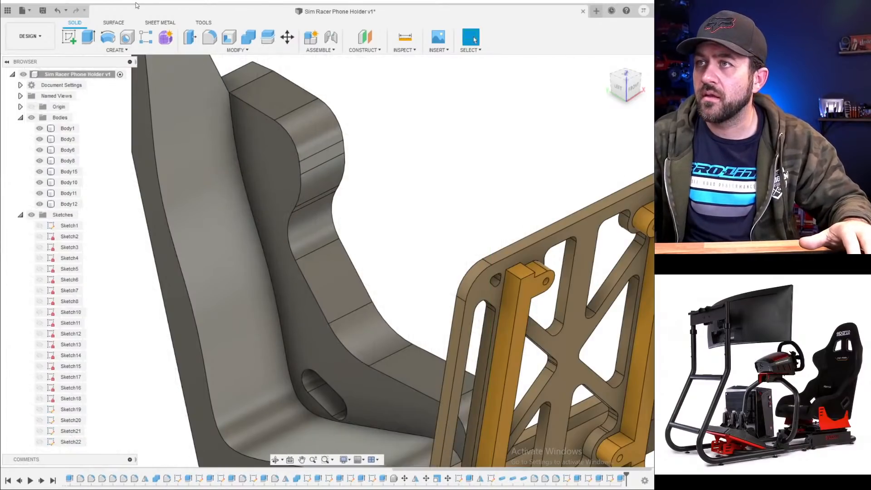
- Chamfer the inner front edge chain of the side bolster with an equal distance of 10 mm
left_click(235, 50)
left_click(206, 82)
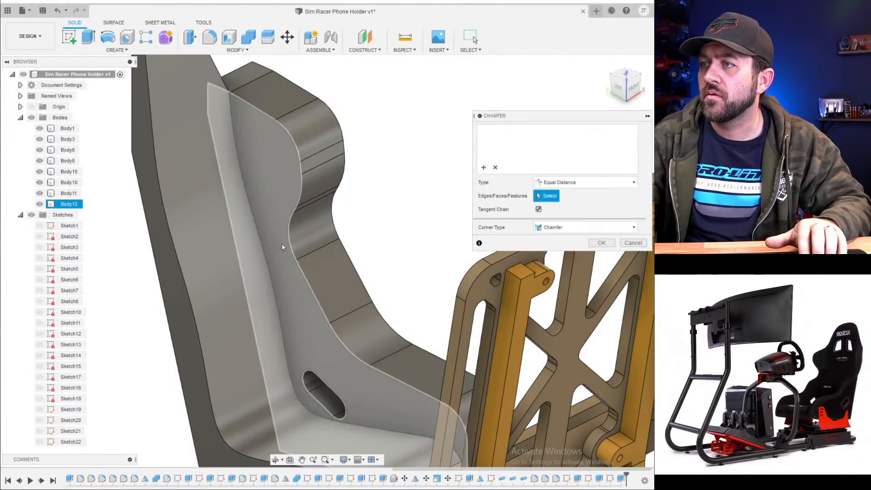
left_click(288, 246)
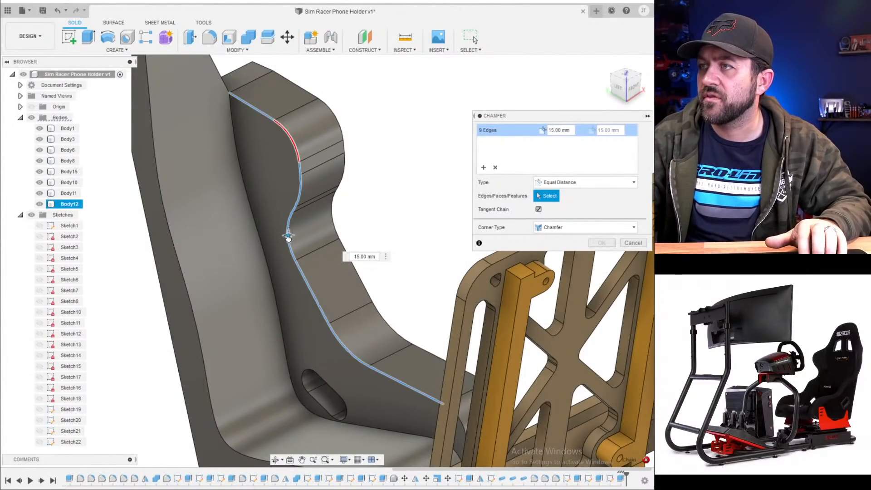
left_click_drag(290, 244, 287, 239)
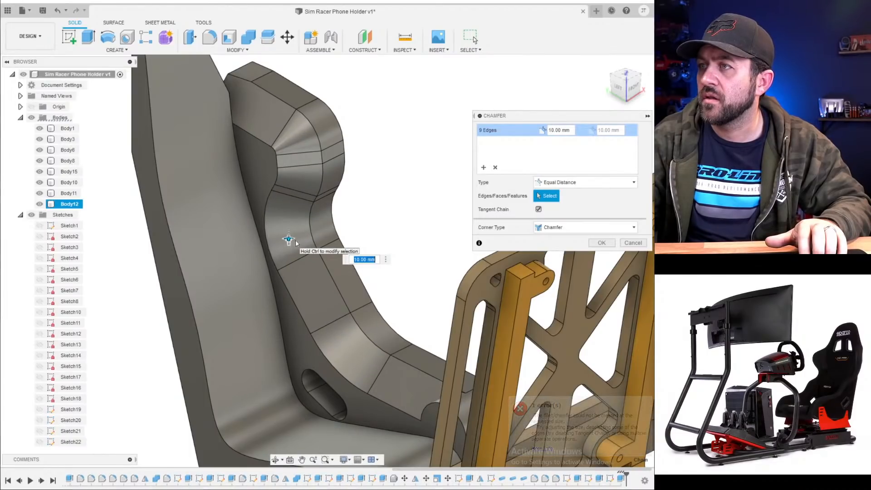
key("Return")
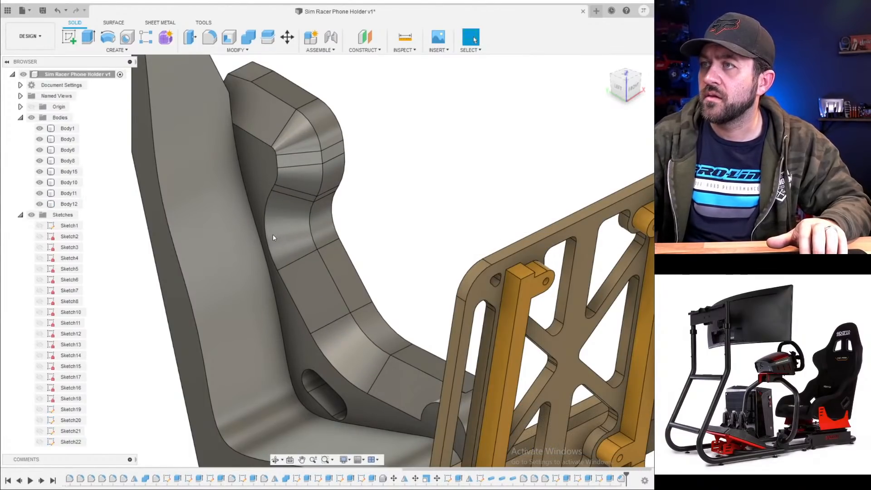
left_click(69, 38)
left_click(171, 113)
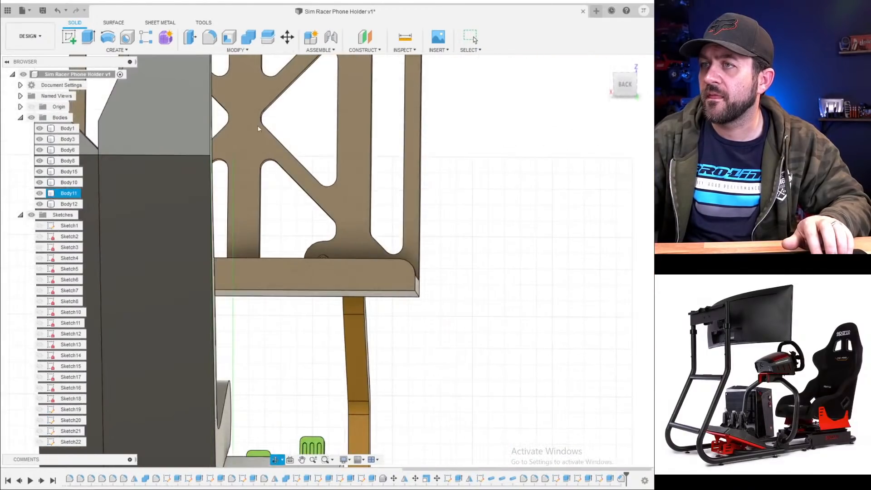
scroll(121, 165, "up", 2)
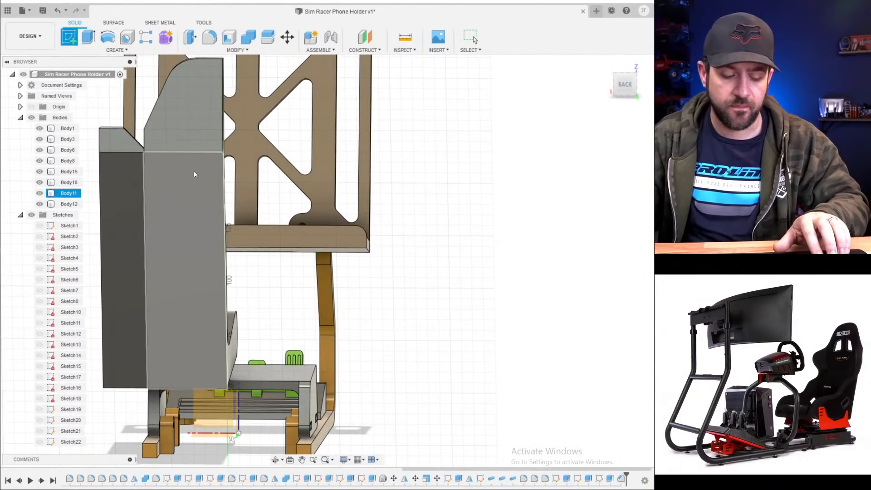
key("Escape")
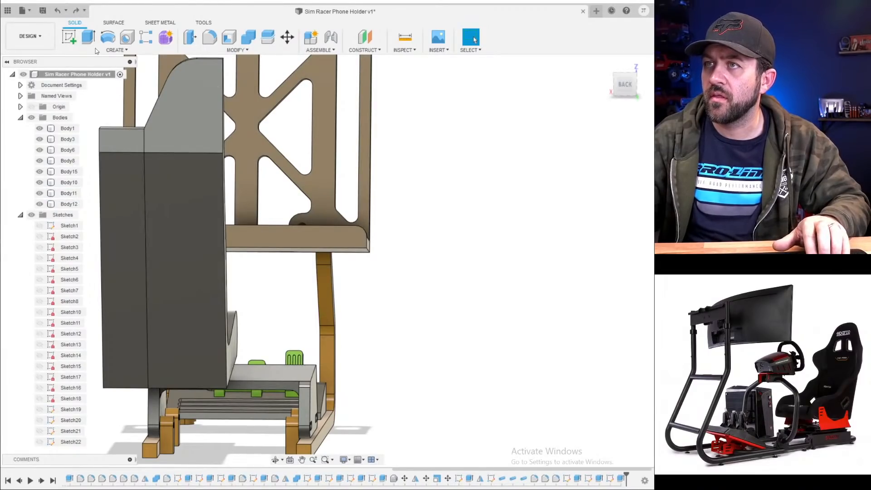
- On the backrest's rear face, sketch a fit point spline waving from the side bolster's upper inner corner down to its outer edge
left_click(70, 38)
left_click(175, 176)
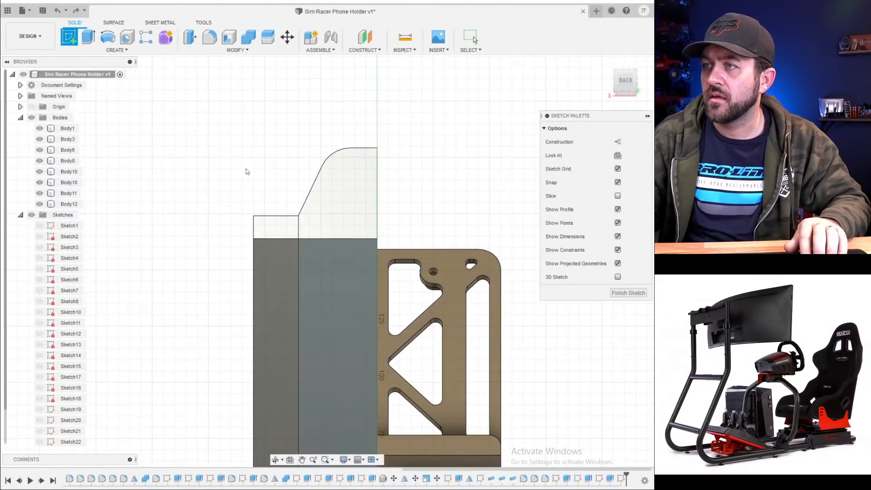
left_click(88, 37)
key("l")
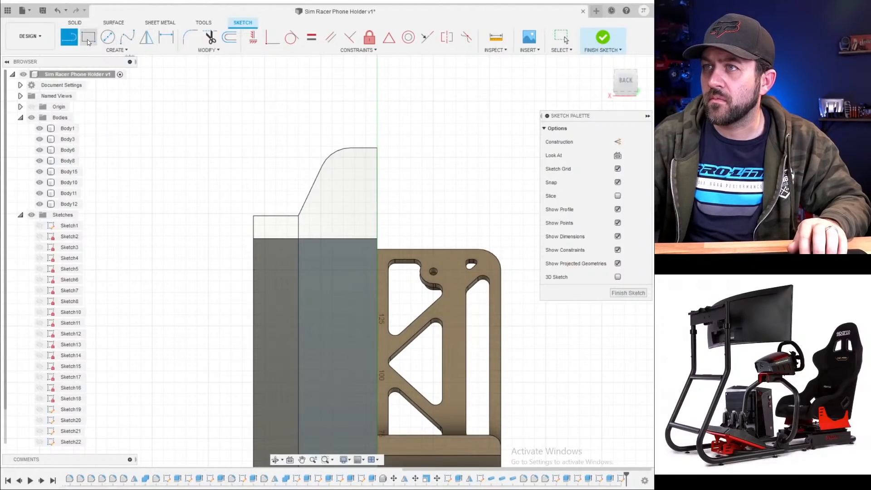
left_click(116, 50)
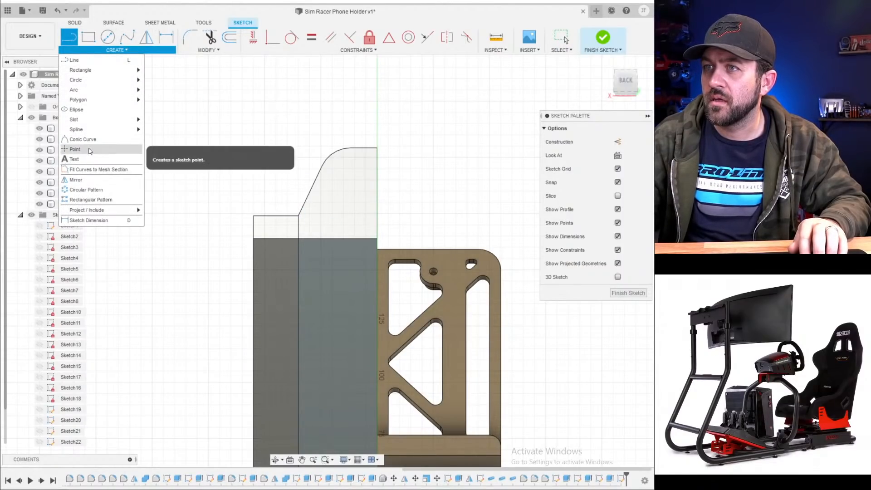
mouse_move(99, 129)
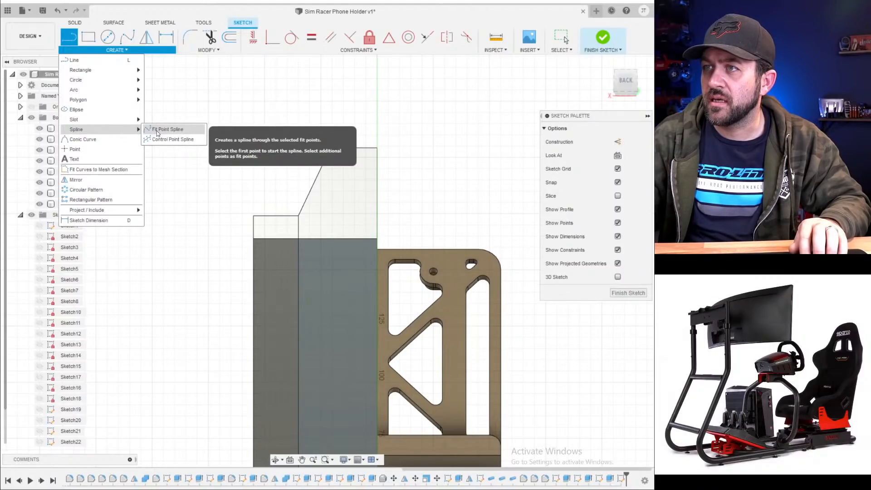
left_click(157, 131)
scroll(303, 216, "up", 3)
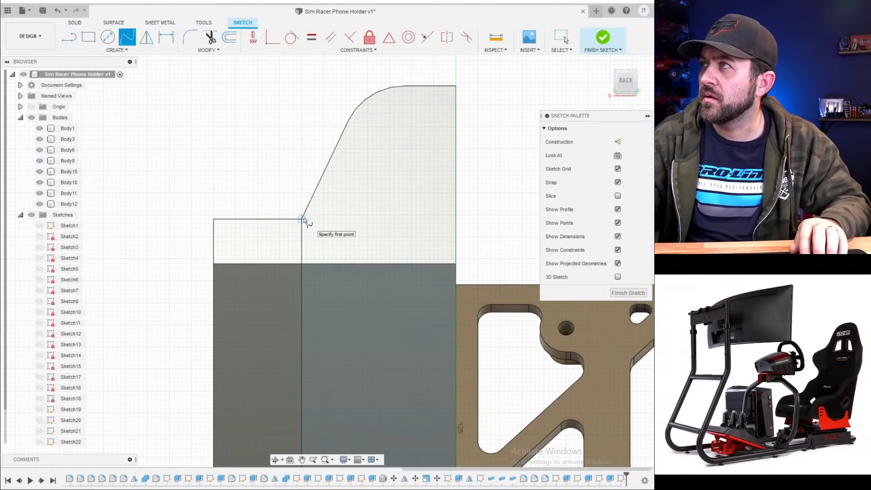
scroll(303, 220, "up", 2)
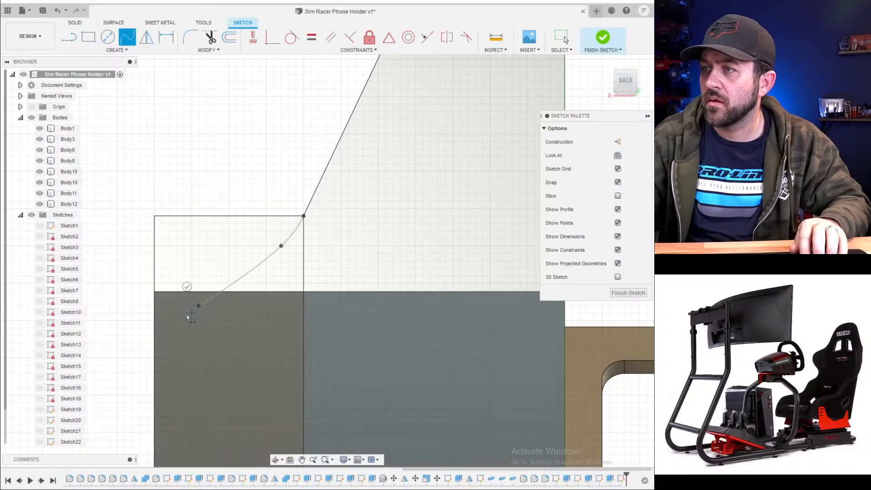
scroll(161, 381, "down", 3)
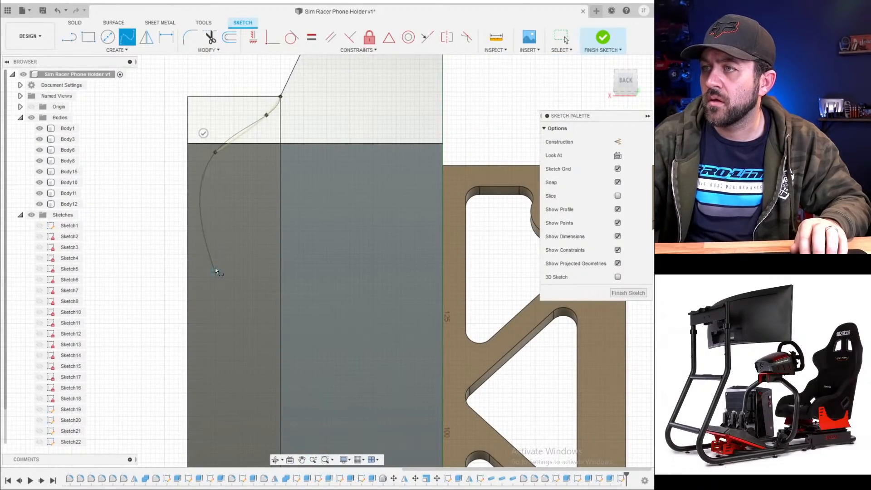
left_click(203, 331)
middle_click_drag(204, 357, 228, 138)
scroll(263, 242, "up", 3)
scroll(262, 252, "down", 3)
scroll(262, 251, "down", 3)
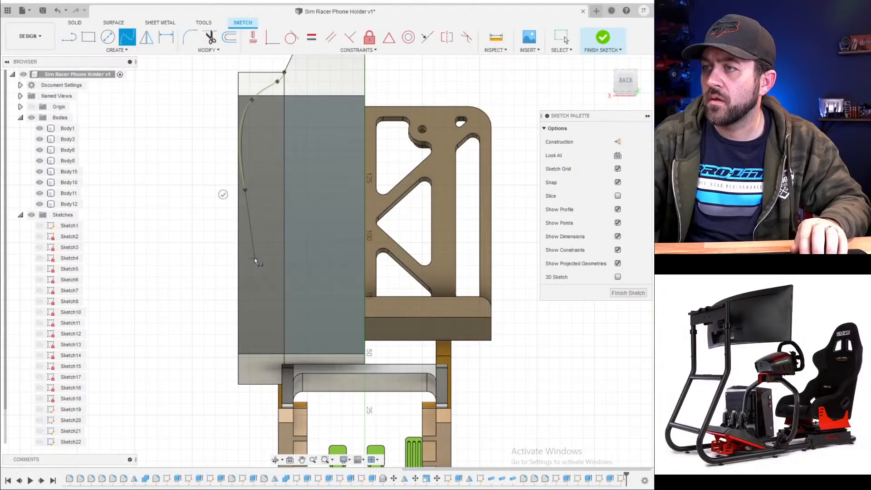
left_click(255, 257)
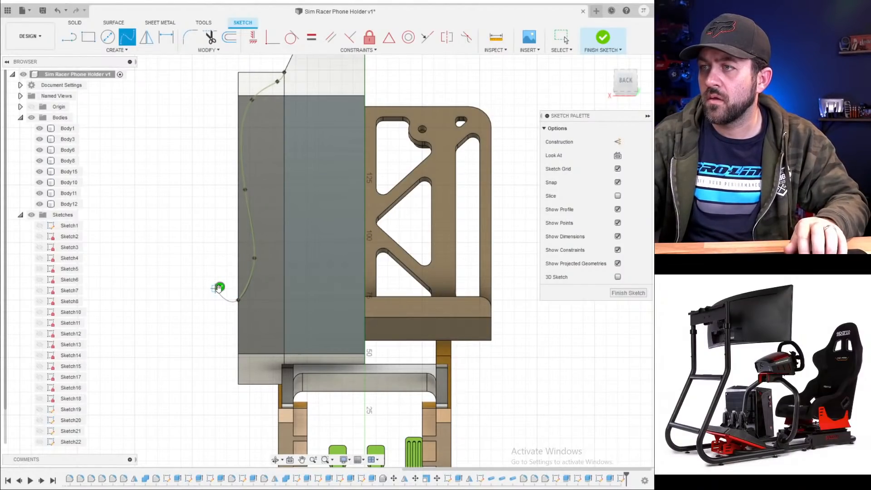
middle_click_drag(260, 129, 262, 210)
- Project the side bolster's two rear faces into the sketch
key("p")
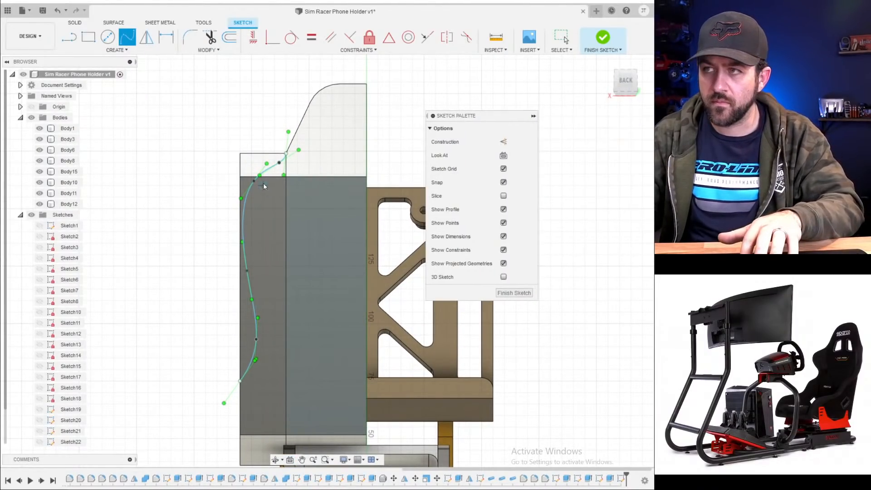
left_click(254, 165)
left_click(243, 193)
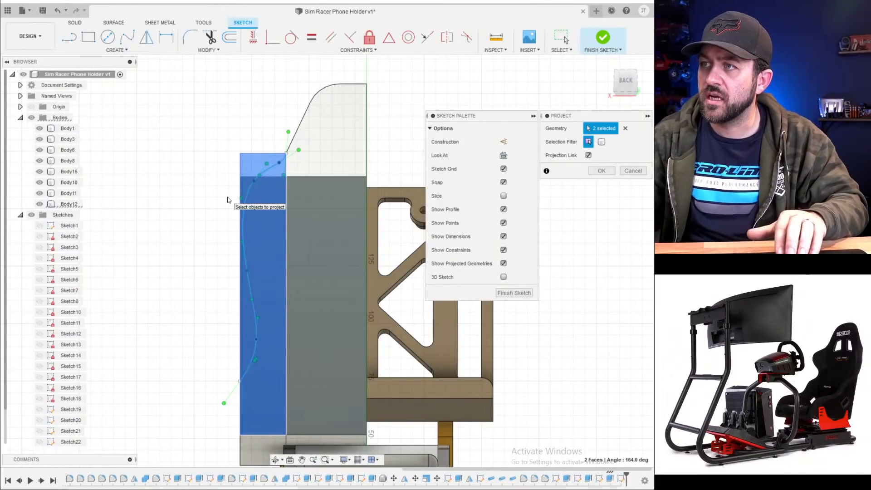
key("Return")
- Extrude the two profiles outside the spline by -75 mm as a cut through the side bolster
key("e")
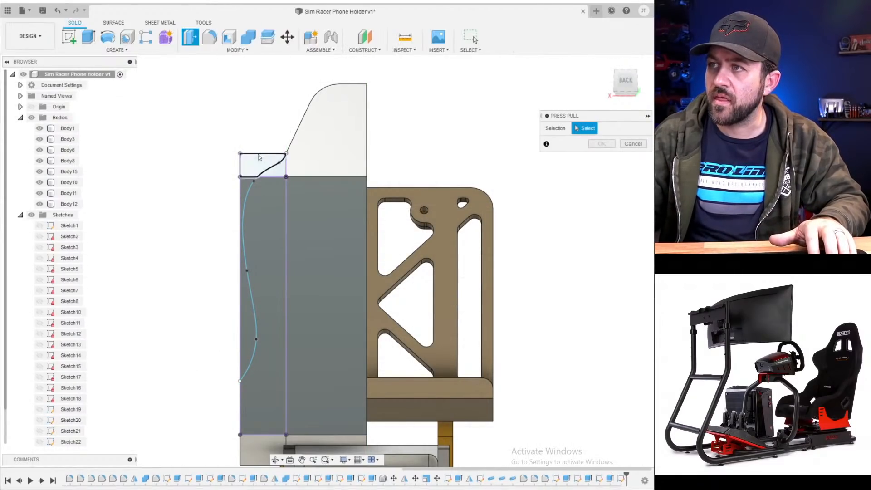
left_click(254, 167)
left_click(246, 199)
middle_click_drag(246, 198, 272, 215, "shift")
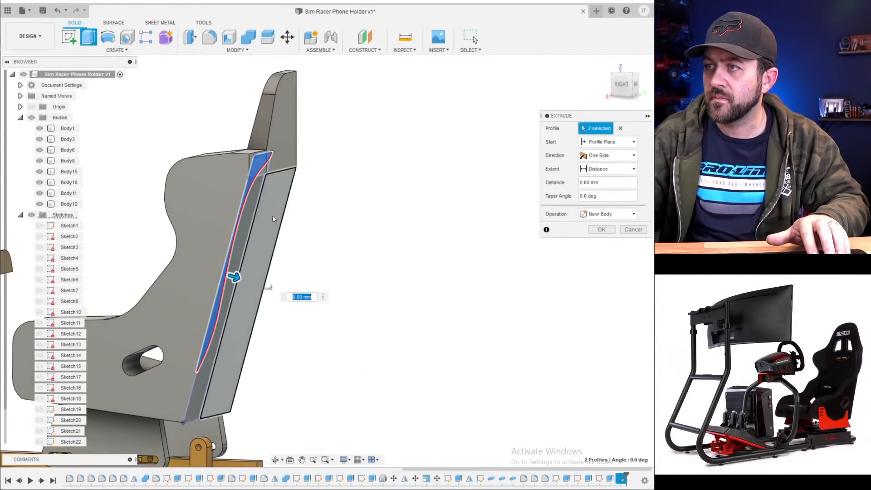
left_click_drag(234, 277, 66, 219)
middle_click_drag(193, 241, 322, 231)
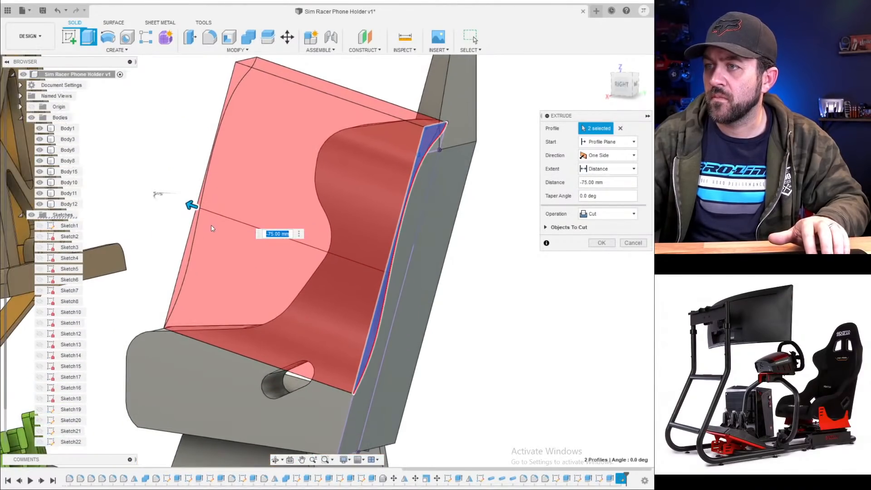
key("Return")
- Try to chamfer the side bolster's inner front edge chain with an equal distance of 7 mm
scroll(243, 210, "down", 3)
middle_click_drag(243, 210, 353, 249, "shift")
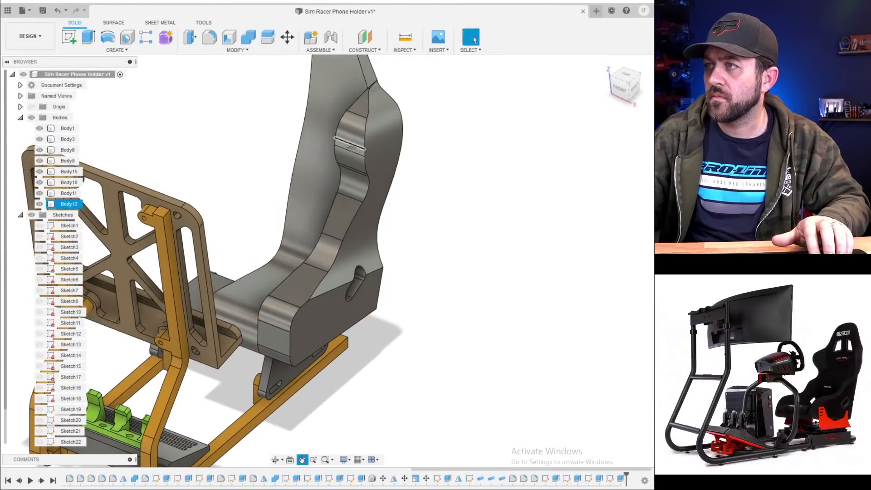
middle_click_drag(361, 140, 365, 181)
scroll(366, 181, "up", 3)
middle_click_drag(290, 179, 340, 195, "shift")
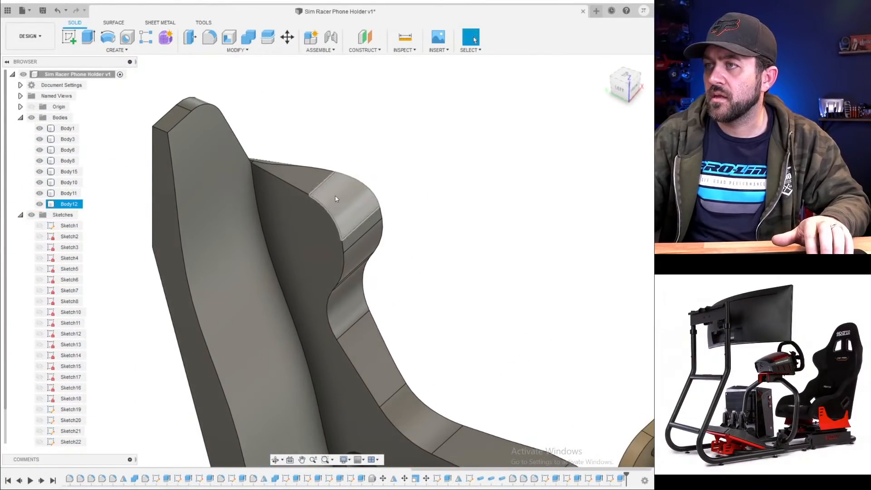
middle_click_drag(275, 148, 221, 152, "shift")
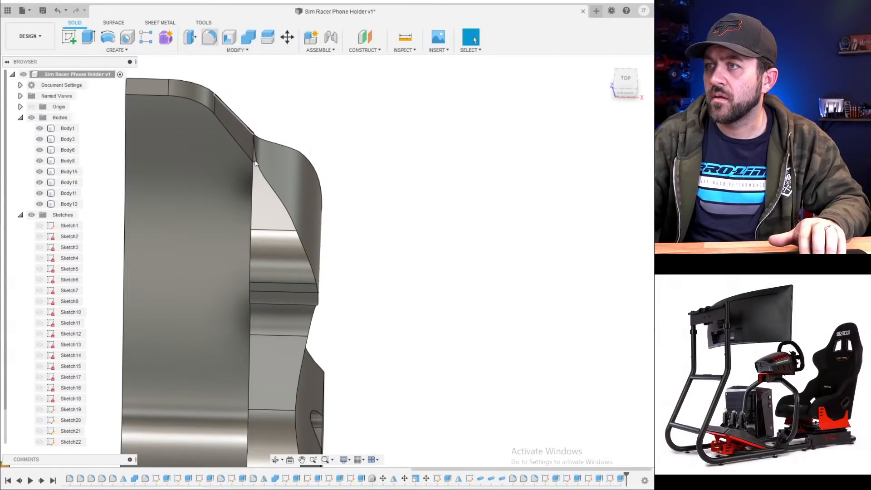
key("f")
left_click(235, 49)
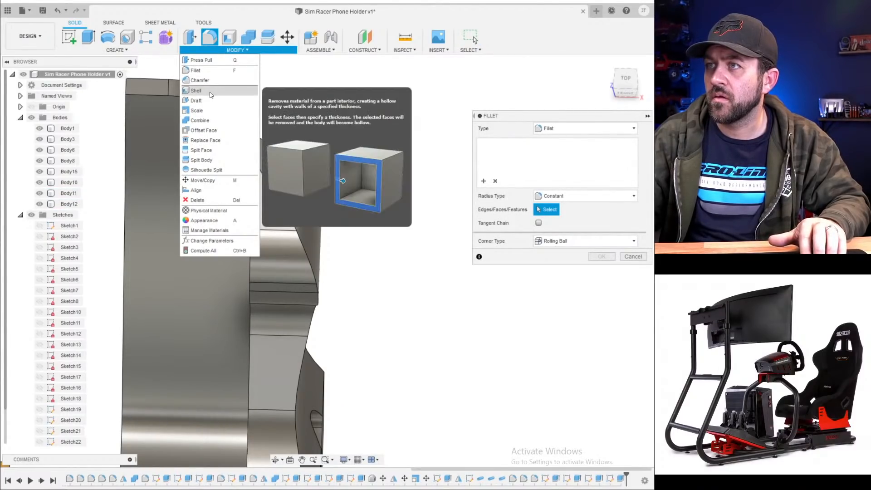
left_click(200, 80)
left_click(251, 207)
middle_click_drag(243, 282, 274, 227, "shift")
mouse_move(238, 111)
left_mouse_down()
mouse_move(247, 137)
mouse_move(241, 126)
left_mouse_up()
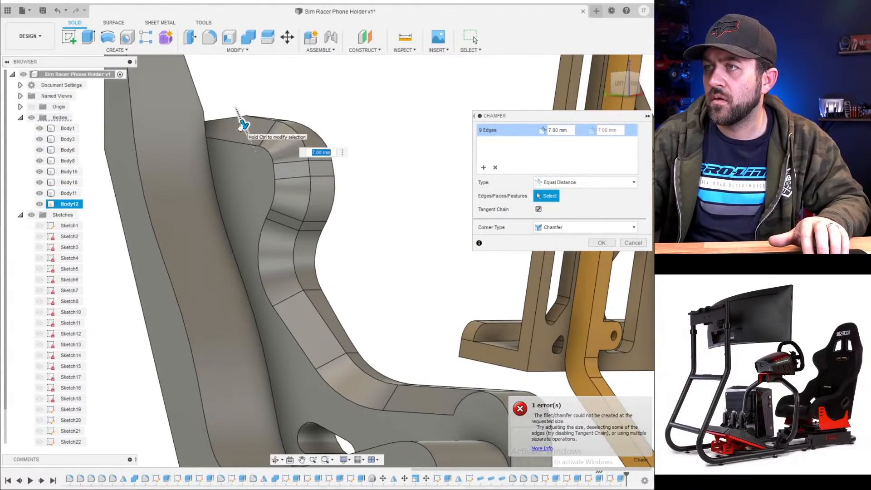
key("Escape")
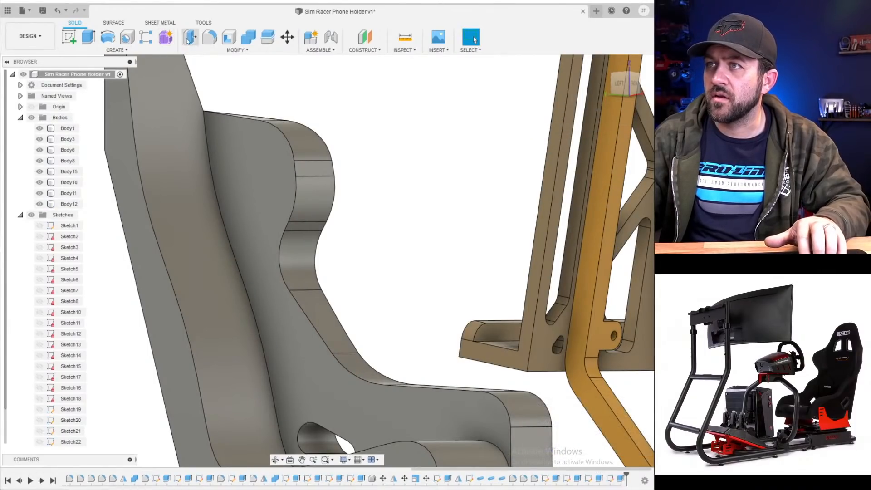
- Try a 14 mm equal-distance chamfer on the bolster's inner side face and a short front edge, with Tangent Chain off
left_click(211, 48)
left_click(254, 93)
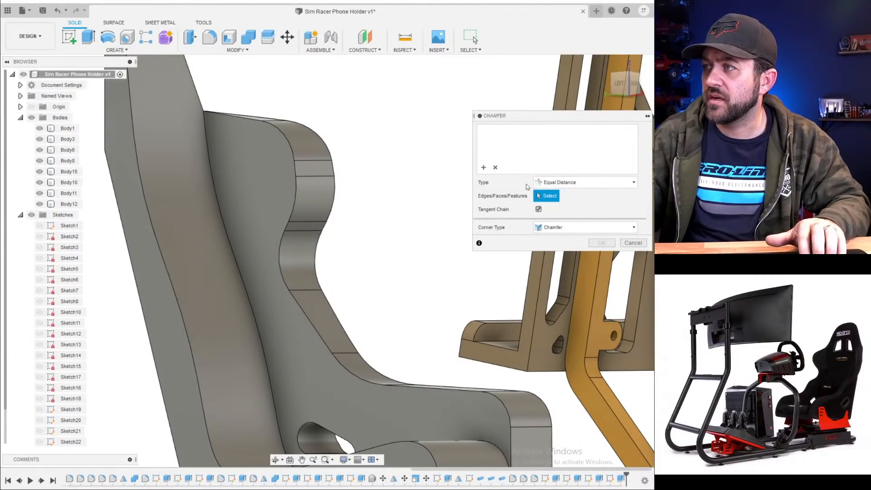
left_click(538, 209)
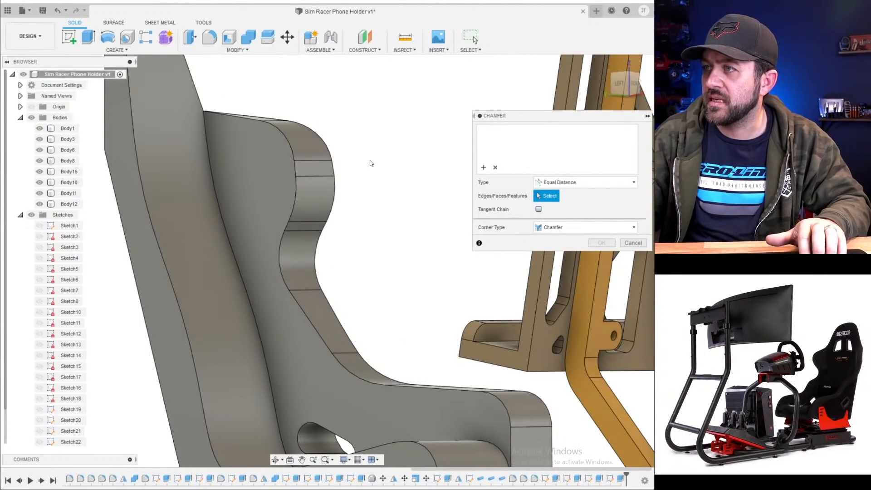
left_click(295, 171)
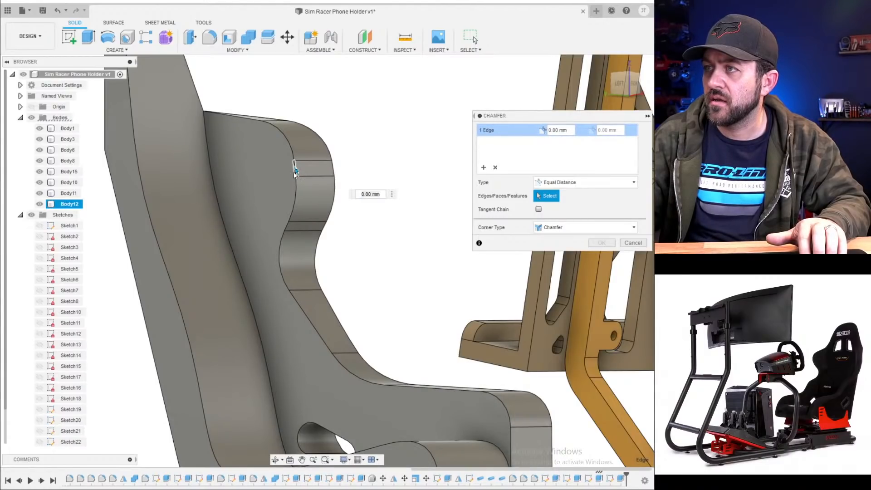
left_click(295, 171)
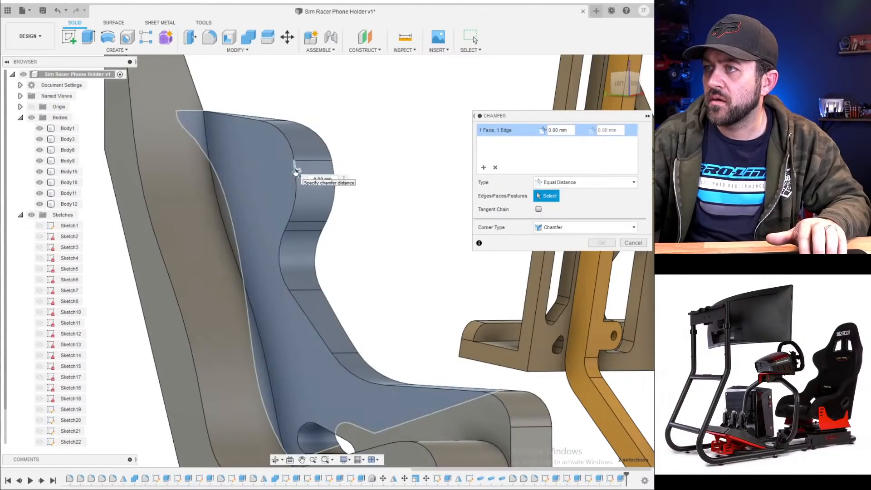
left_click_drag(298, 173, 273, 180)
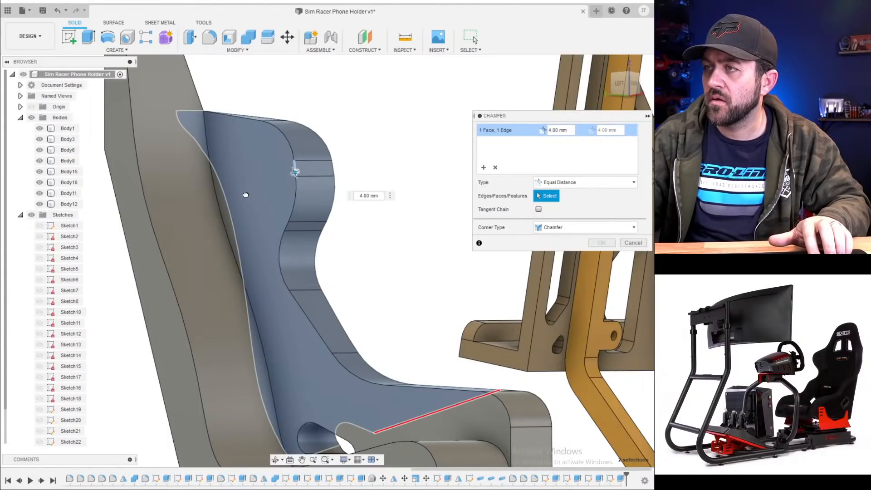
left_click_drag(319, 73, 202, 289)
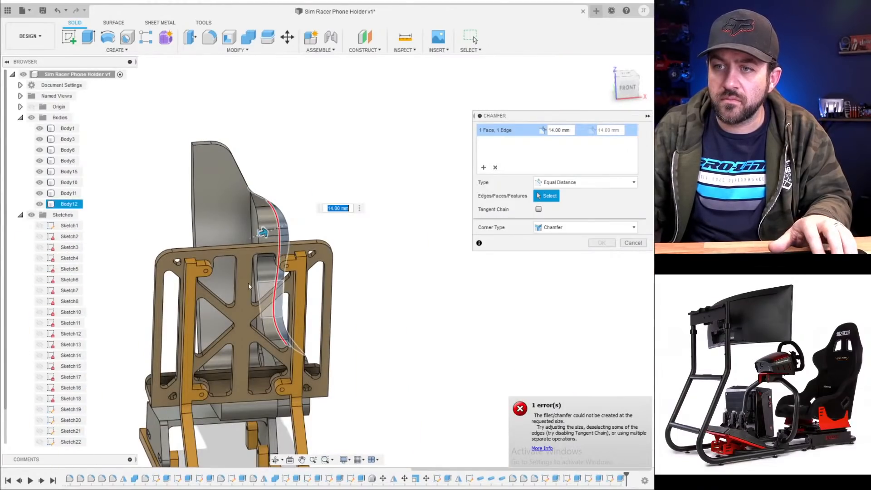
scroll(268, 285, "up", 2)
middle_click_drag(261, 213, 338, 257)
key("Escape")
- Retry the equal-distance chamfer on the bolster's inner front edge chain with Tangent Chain on
scroll(304, 245, "up", 2)
left_click(236, 50)
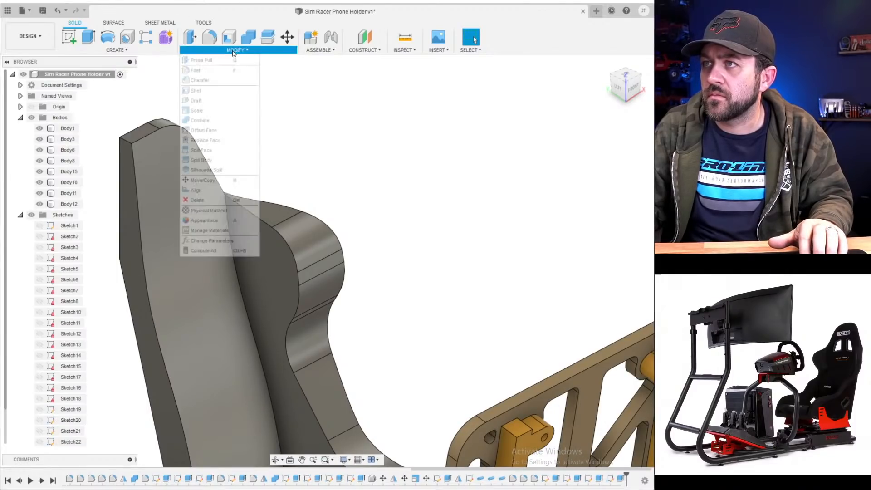
left_click(200, 80)
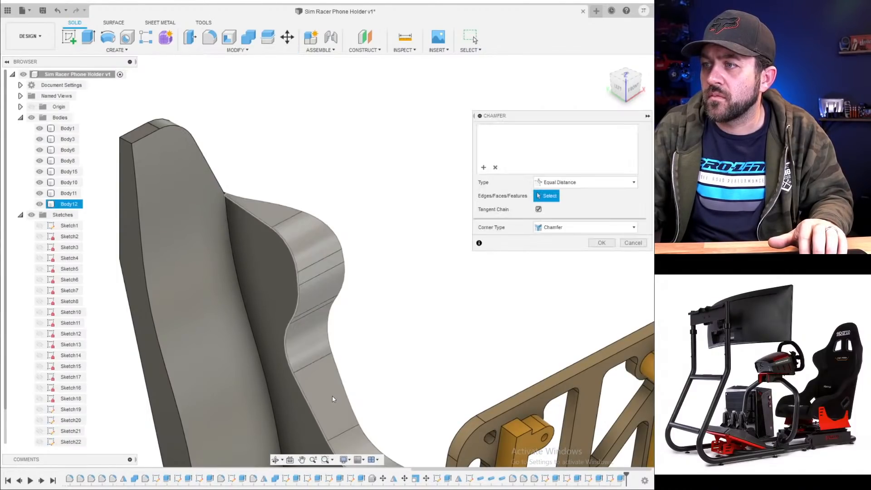
left_click(299, 394)
left_click_drag(300, 392, 302, 387)
key("Return")
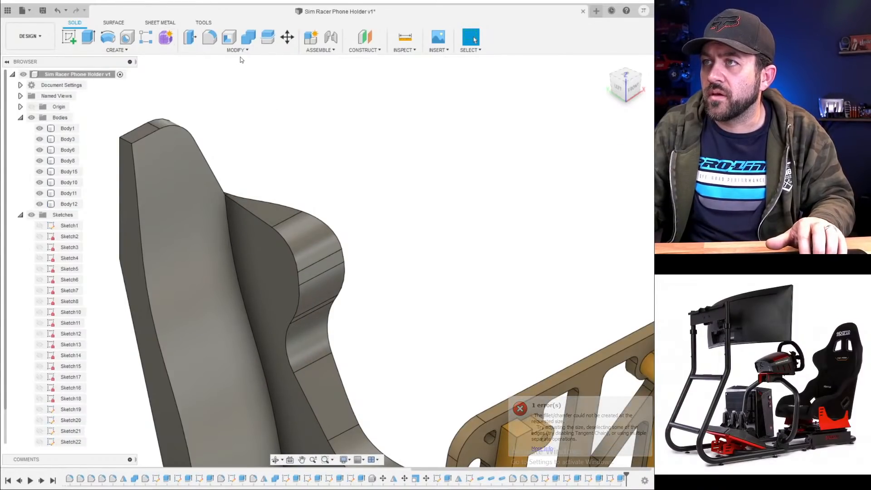
- Combine the seat body and the side bolster into one body
left_click(248, 39)
left_click(217, 249)
left_click(283, 261)
key("Return")
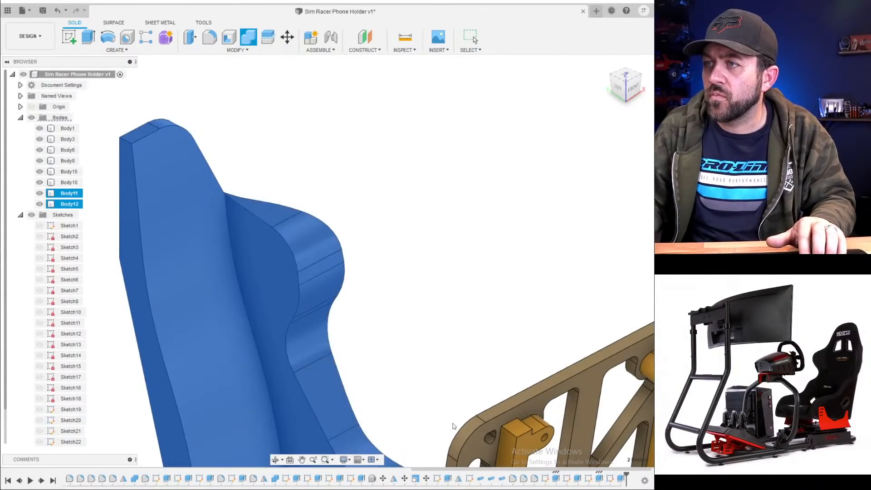
- Chamfer the inner front edge chain of the joined bolster with an equal distance of 5 mm
left_click(235, 51)
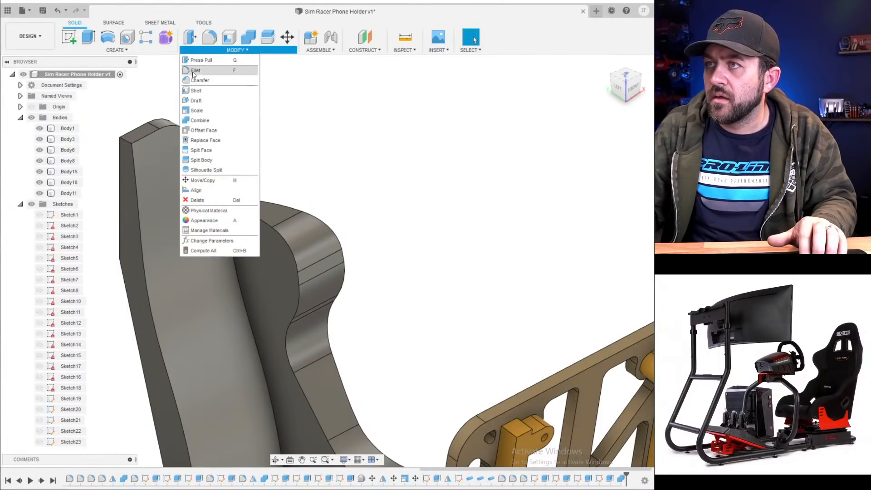
left_click(195, 76)
left_click(293, 259)
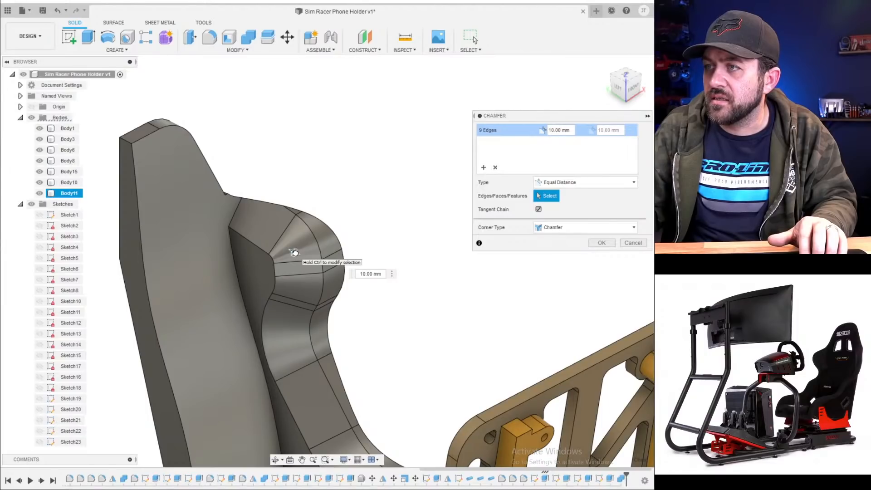
left_click_drag(295, 252, 293, 253)
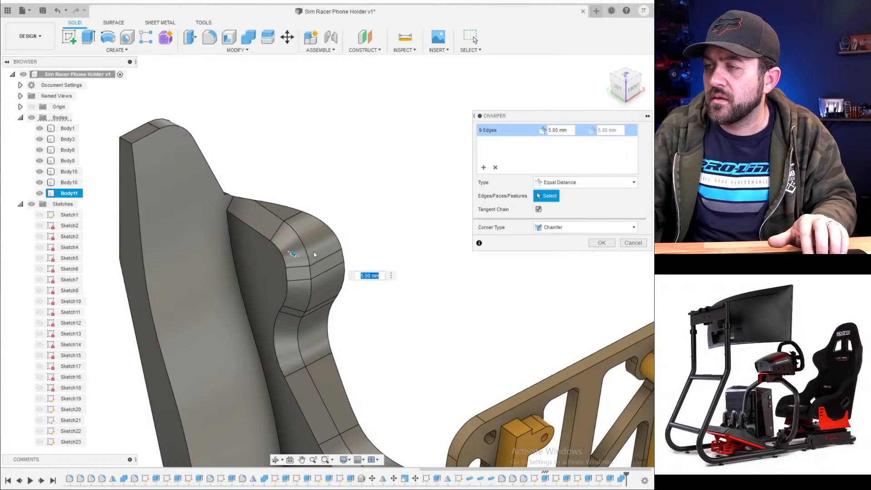
middle_click_drag(313, 251, 181, 338, "shift")
key("Return")
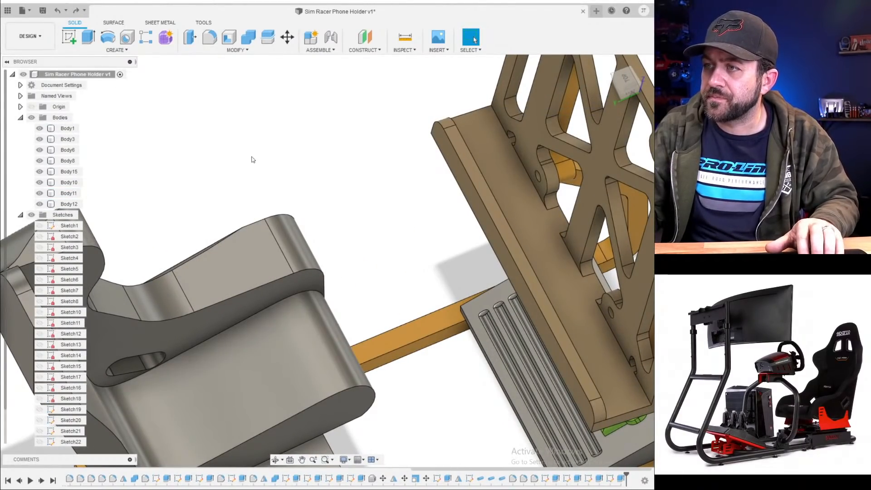
- Start a sketch on the flat front face of the seat's side bolster and hide Body1 and Body3
left_click(69, 44)
mouse_move(231, 267)
middle_mouse_down("shift")
mouse_move(236, 247)
mouse_move(167, 231)
mouse_move(178, 218)
mouse_move(193, 221)
mouse_move(134, 233)
middle_mouse_up("shift")
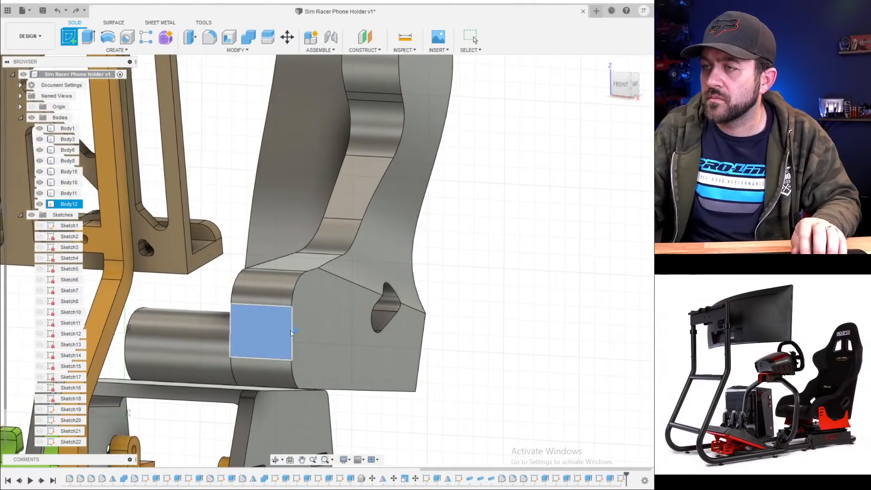
left_click(268, 335)
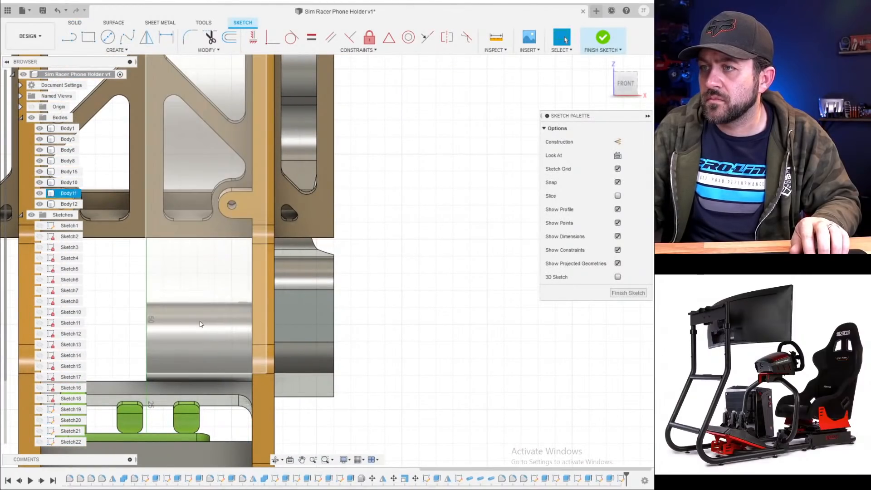
left_click(236, 328)
mouse_move(236, 328)
middle_mouse_down("shift")
mouse_move(251, 332)
mouse_move(238, 331)
middle_mouse_up("shift")
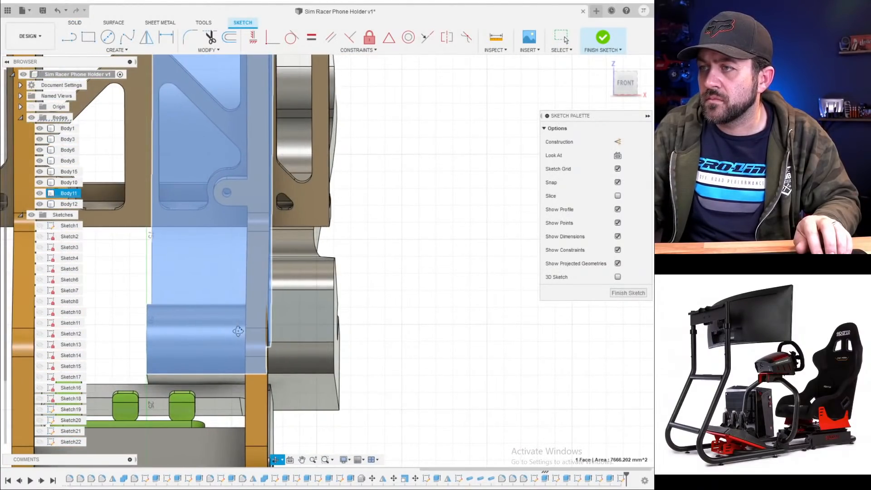
left_click(621, 89)
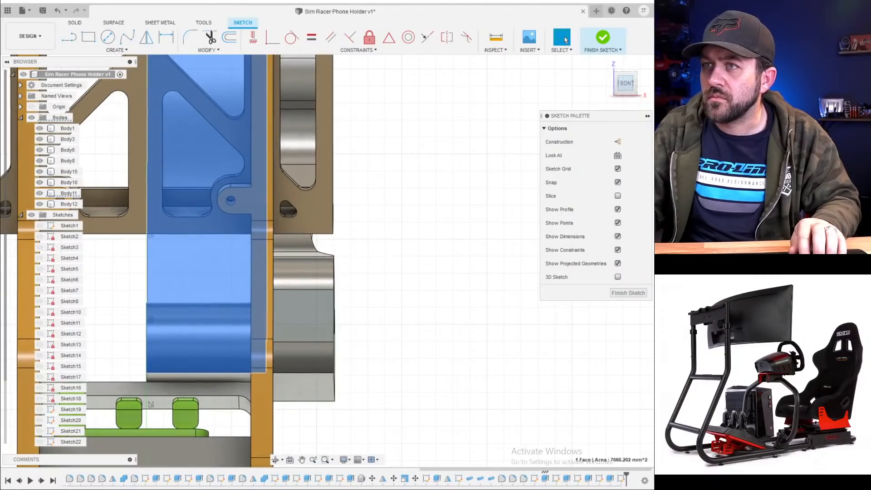
left_click(39, 130)
left_click(40, 139)
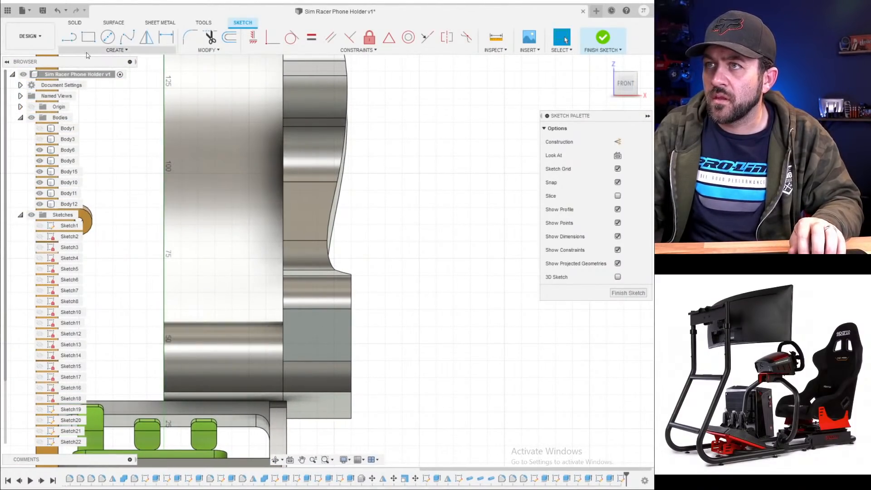
- Draw a four-point fit point spline from the bolster's lower front edge up to the notch on its outer side
left_click(85, 50)
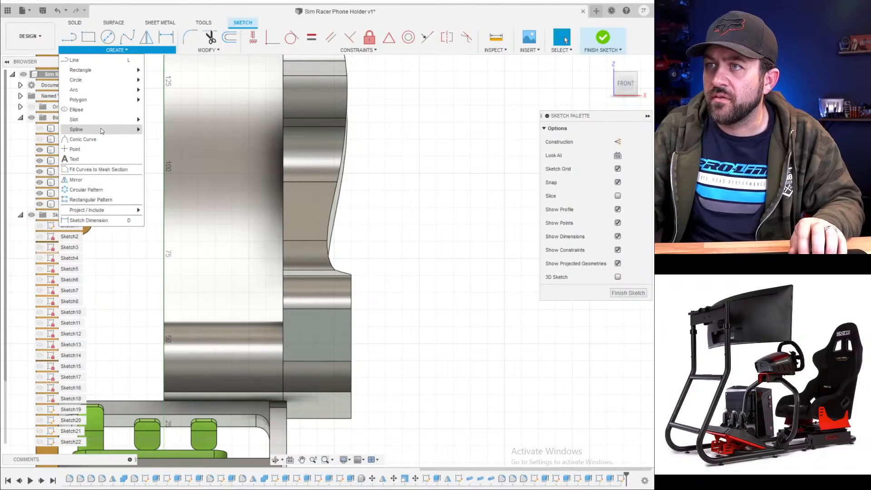
mouse_move(100, 130)
left_click(157, 130)
scroll(281, 395, "up", 3)
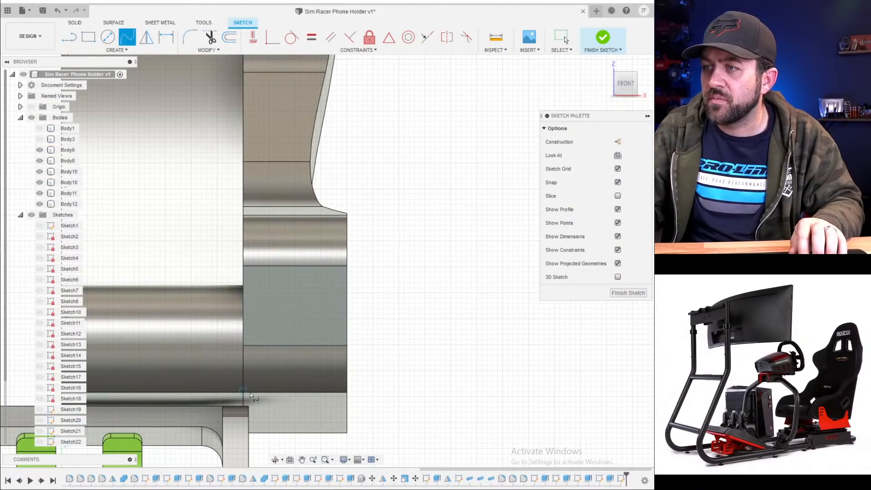
left_click(270, 432)
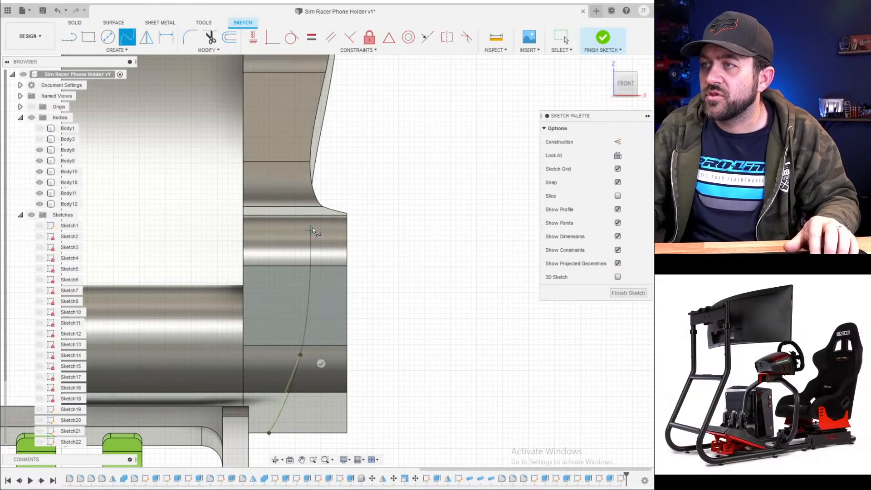
left_click(316, 177)
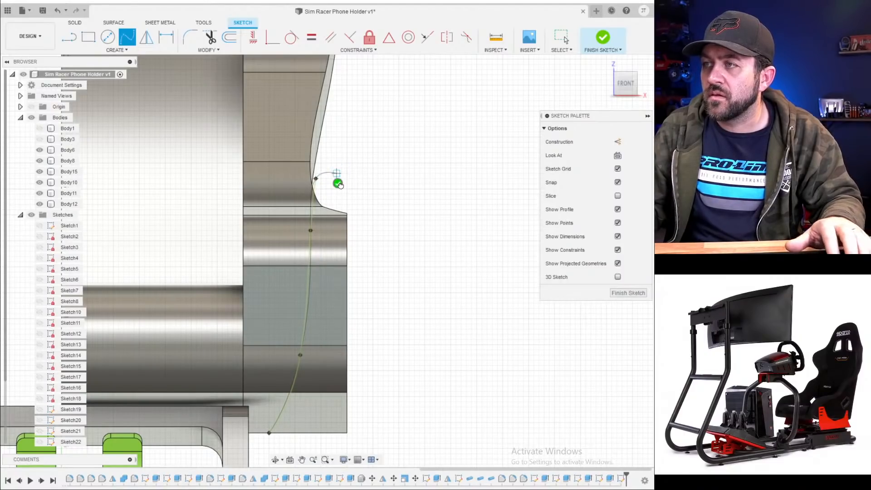
left_click(337, 184)
- Project the six faces of the bolster's front end, from the notch down to the lower edge, into the sketch
key("p")
left_click(319, 204)
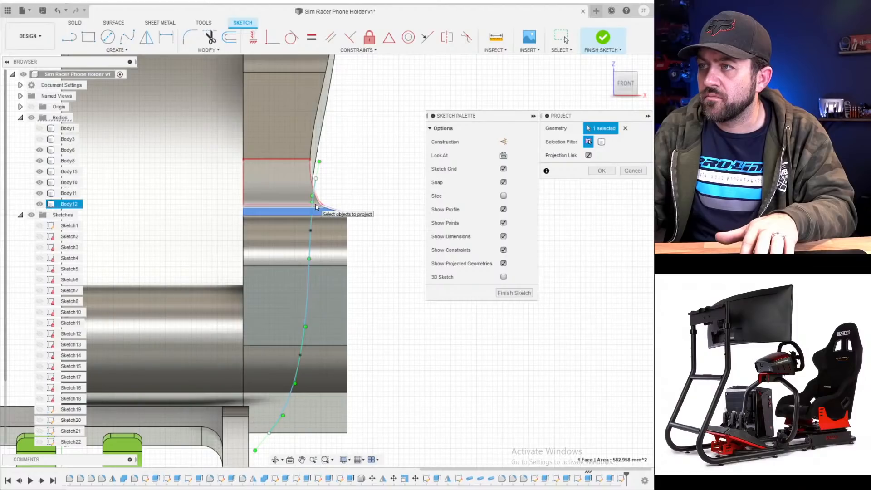
left_click(315, 188)
left_click(315, 240)
left_click(315, 308)
left_click(315, 370)
left_click(313, 409)
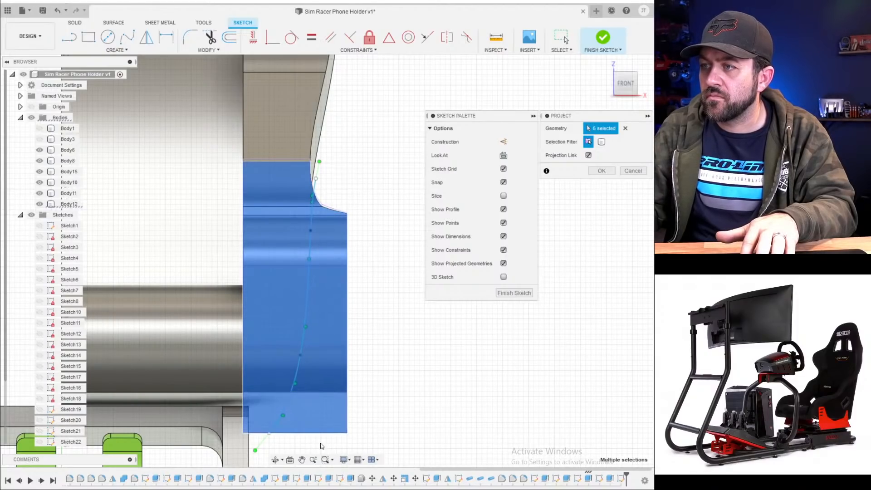
key("Return")
- Extrude the six sketch regions on the outer side of the spline as a cut, 100 mm back through the bolster
key("q")
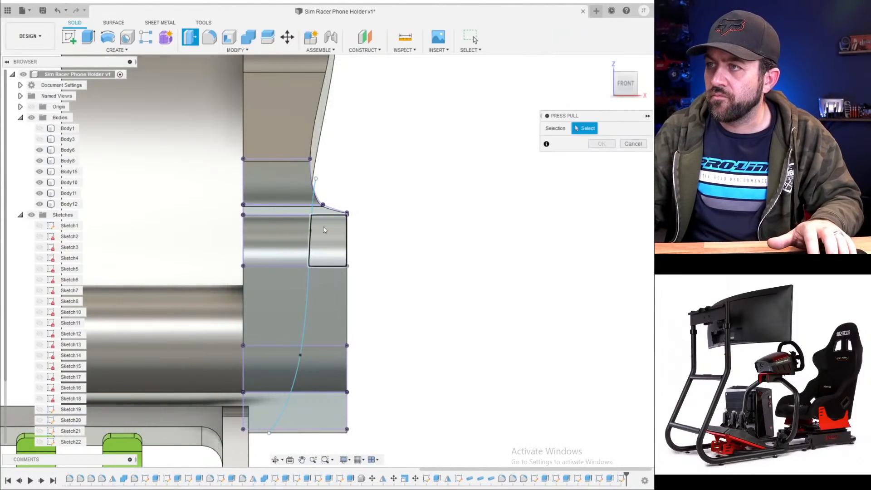
left_click(324, 211)
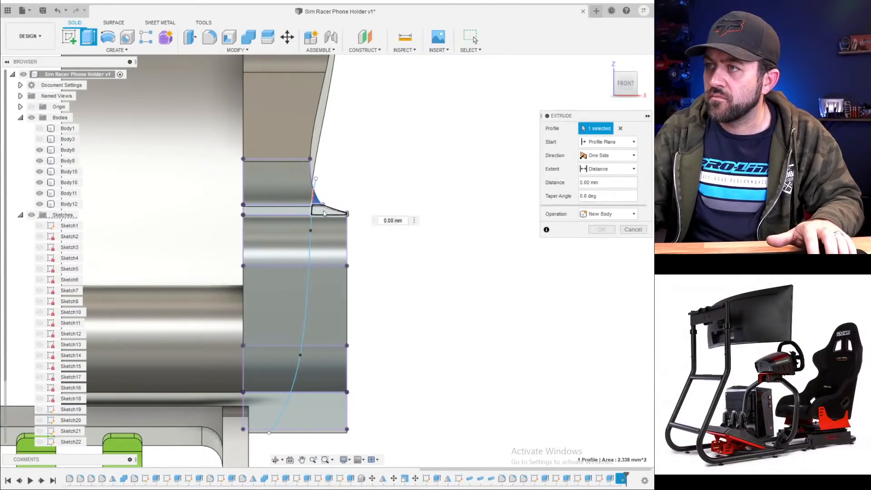
left_click(326, 240)
left_click(327, 308)
left_click(328, 350)
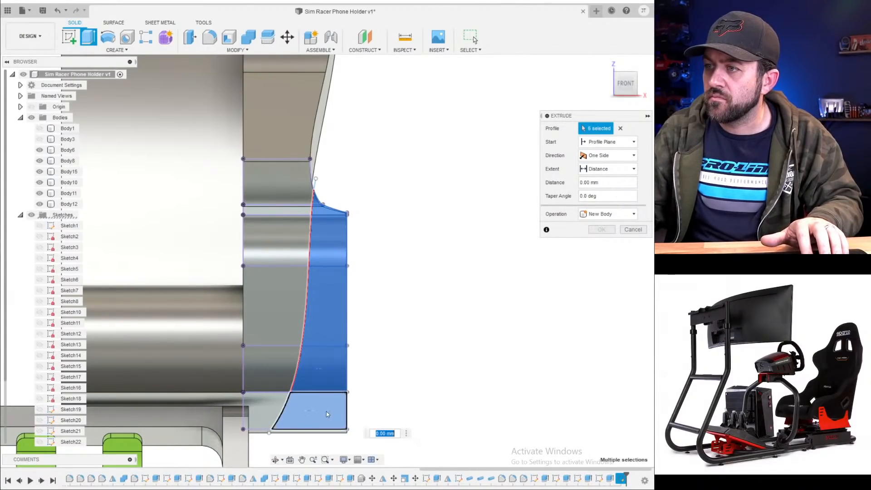
scroll(323, 417, "up", 5)
left_click_drag(319, 445, 319, 445)
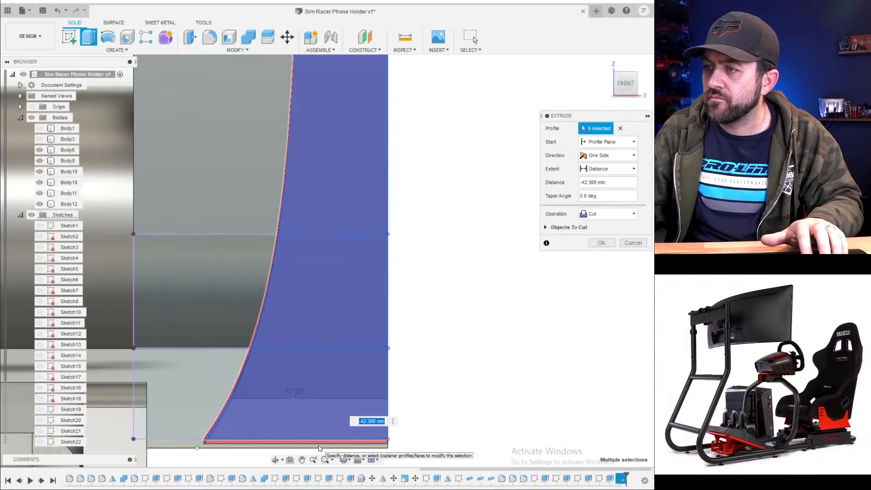
scroll(252, 452, "up", 2)
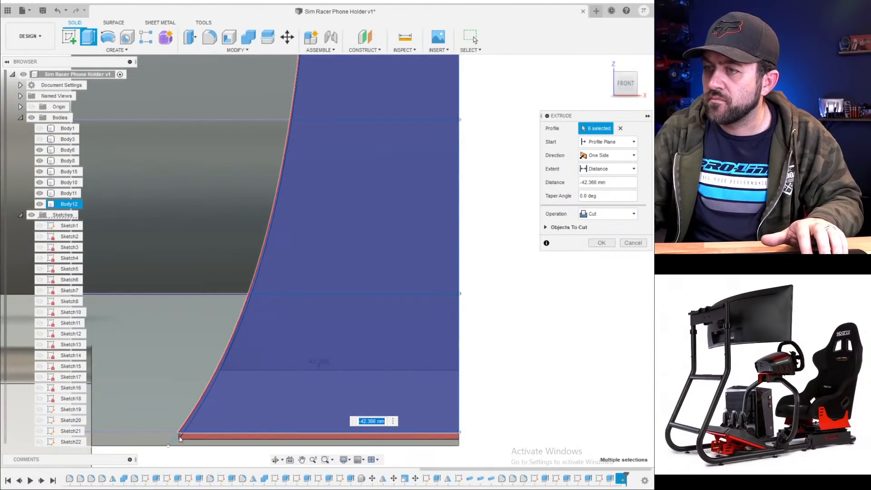
scroll(180, 439, "up", 3)
scroll(230, 389, "down", 5)
middle_click_drag(320, 317, 268, 348, "shift")
scroll(296, 340, "down", 5)
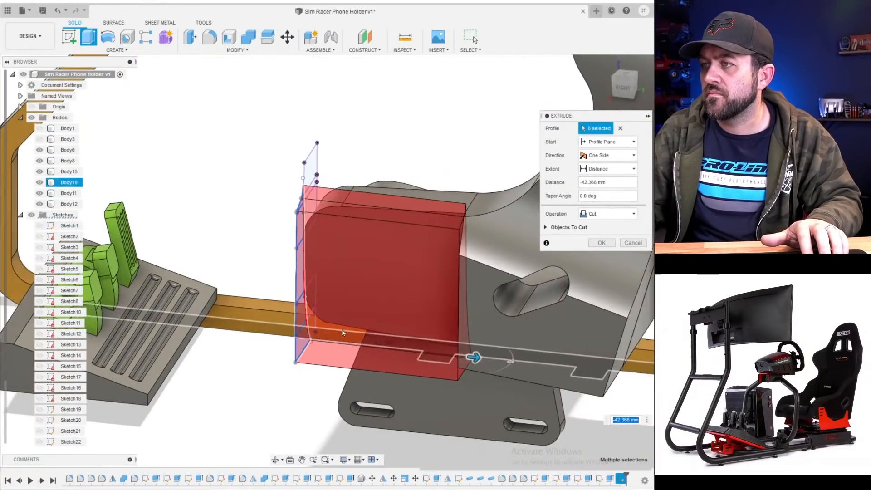
left_click_drag(473, 358, 652, 377)
middle_click_drag(411, 374, 193, 382)
scroll(368, 315, "down", 3)
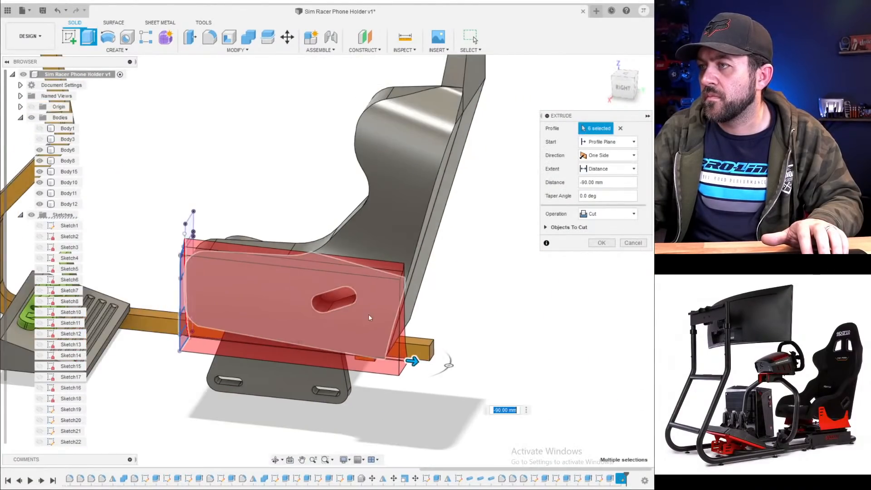
left_click_drag(419, 362, 448, 369)
key("Return")
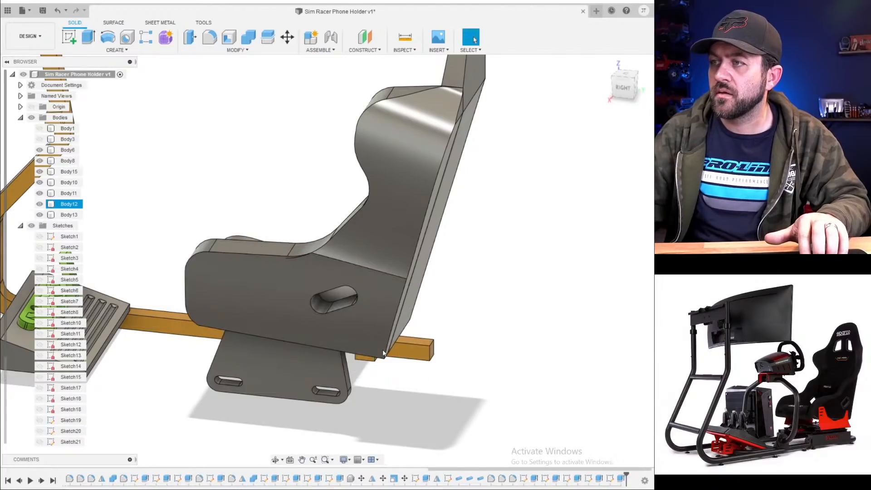
- Inspect the thin leftover edge beside the bolster's notch where the cut ends
middle_click_drag(305, 218, 254, 199, "shift")
scroll(337, 241, "up", 4)
middle_click_drag(346, 231, 384, 243, "shift")
scroll(385, 244, "up", 4)
scroll(380, 222, "up", 12)
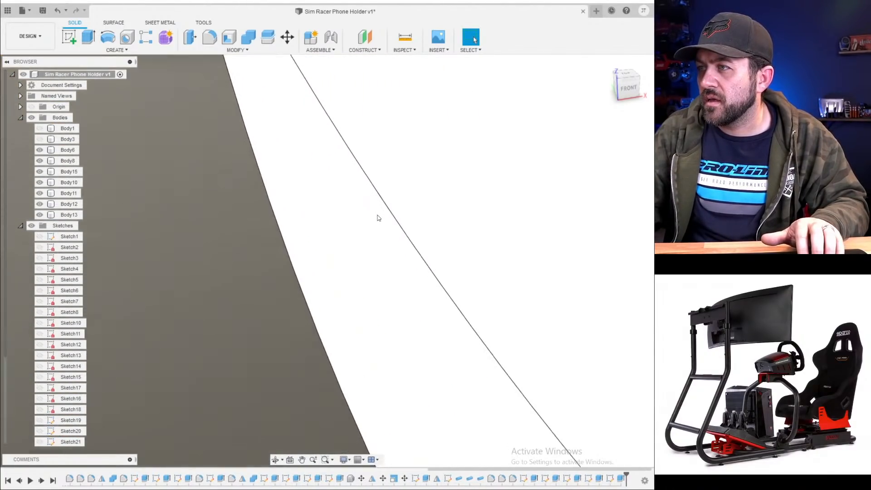
left_click(414, 161)
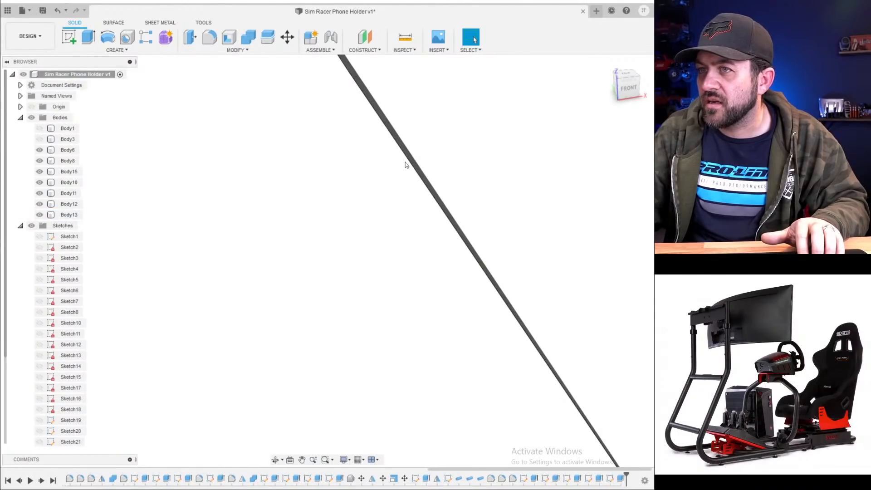
scroll(407, 162, "down", 3)
left_click(409, 160)
scroll(388, 228, "down", 6)
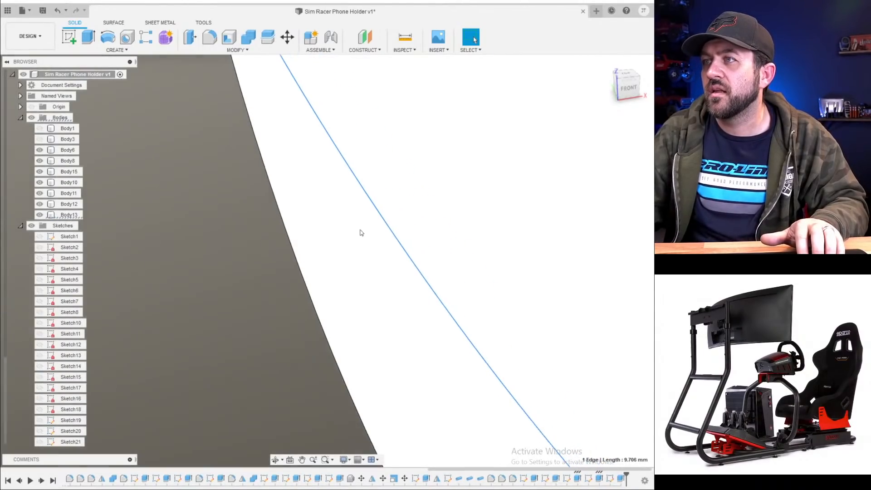
scroll(361, 232, "down", 1)
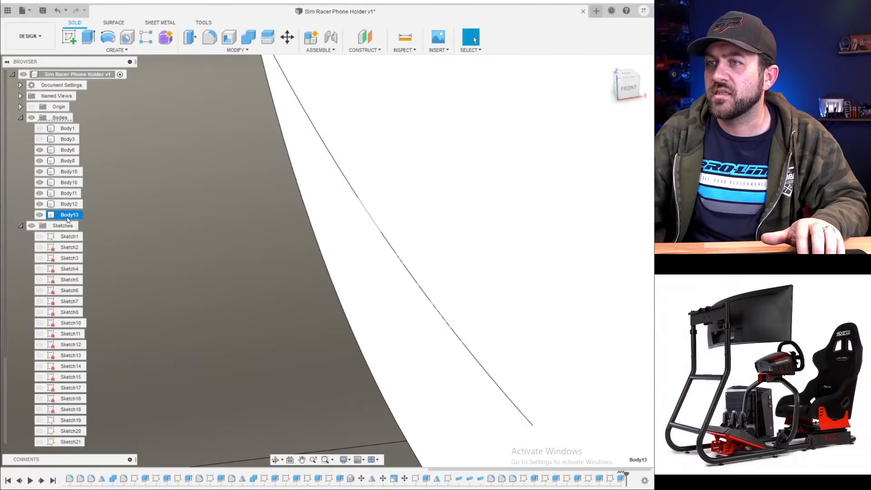
- Try to delete the leftover Body13, then undo the deletion
right_click(68, 220)
left_click(104, 341)
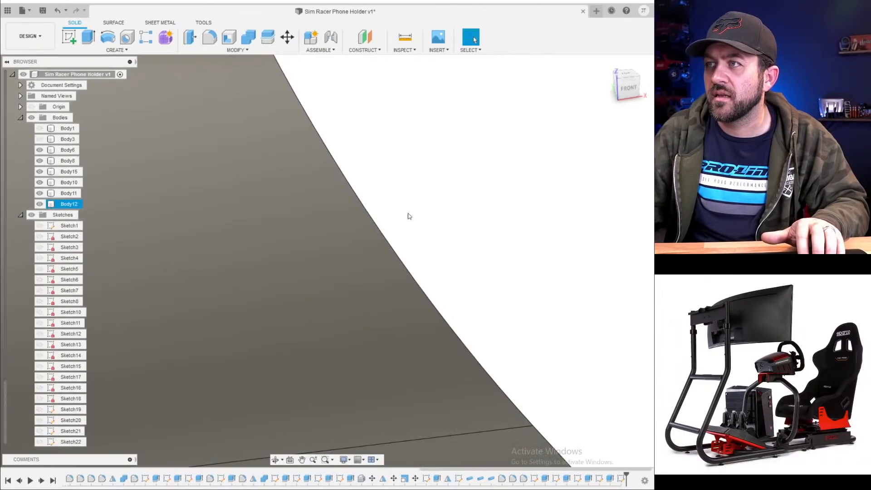
key("ctrl+z")
- Examine the leftover sliver near the notch, toggling Body13's visibility and selecting it together with Body12
scroll(142, 249, "down", 5)
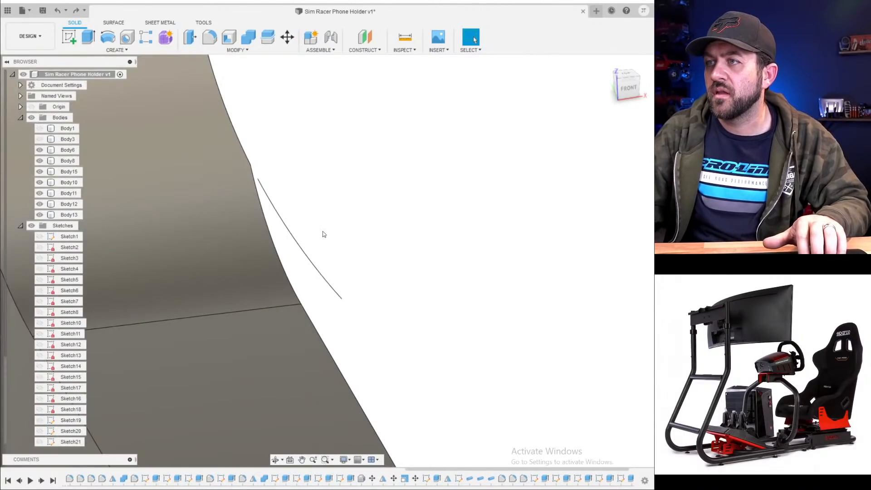
middle_click_drag(269, 219, 287, 217, "shift")
scroll(60, 199, "down", 1)
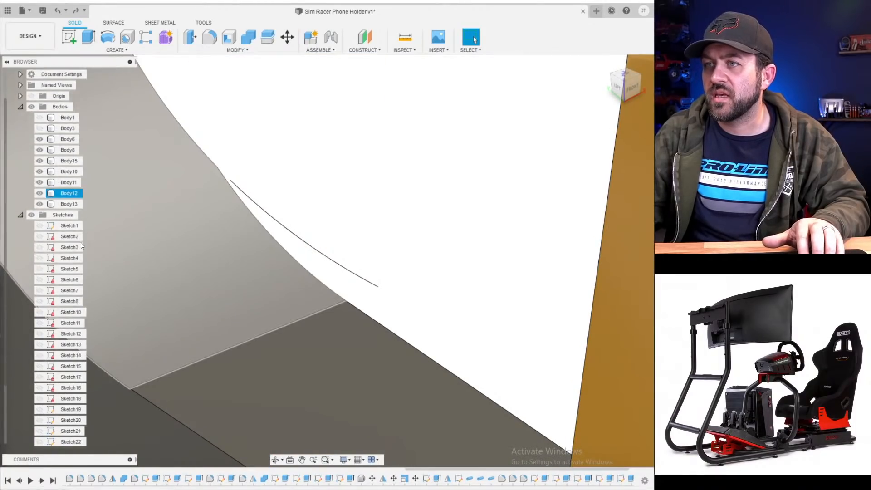
left_click(39, 204)
left_click(68, 192, "ctrl")
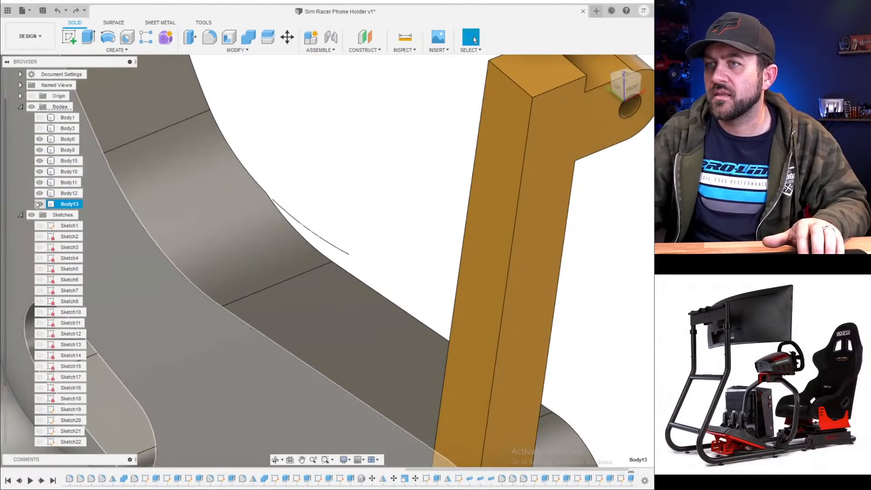
left_click(39, 203)
scroll(252, 222, "down", 4)
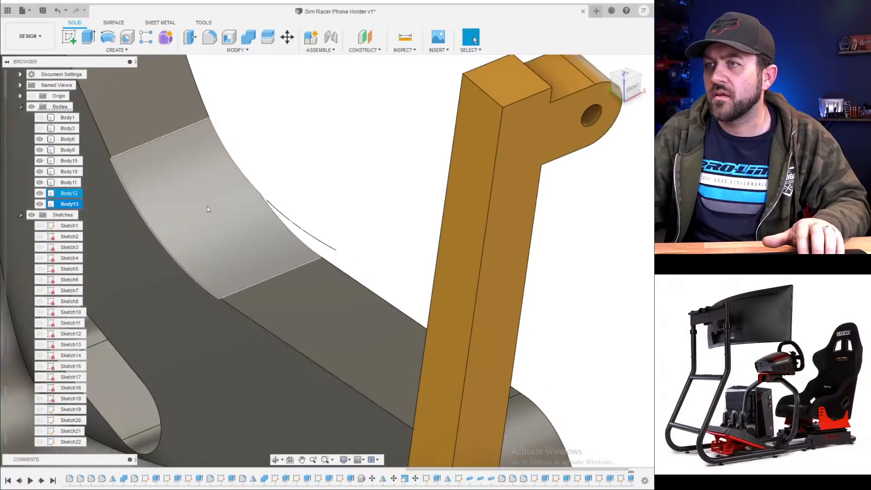
left_click(284, 196)
scroll(265, 235, "up", 5)
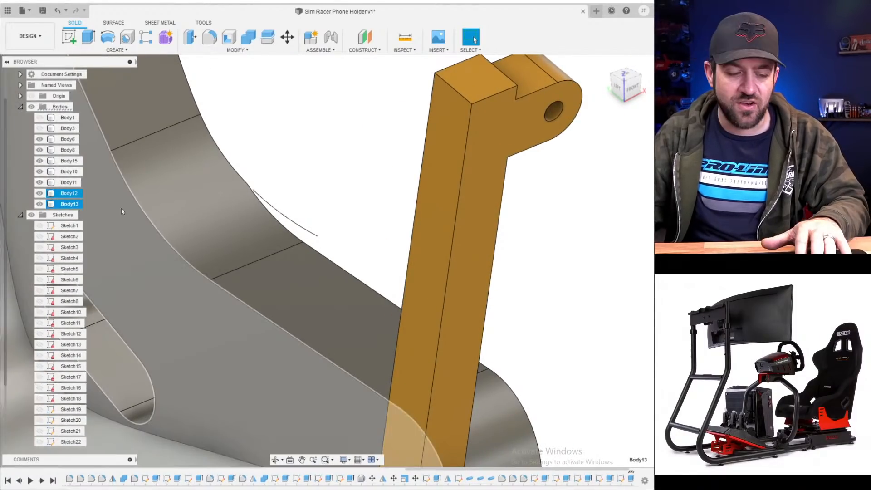
left_click(308, 195)
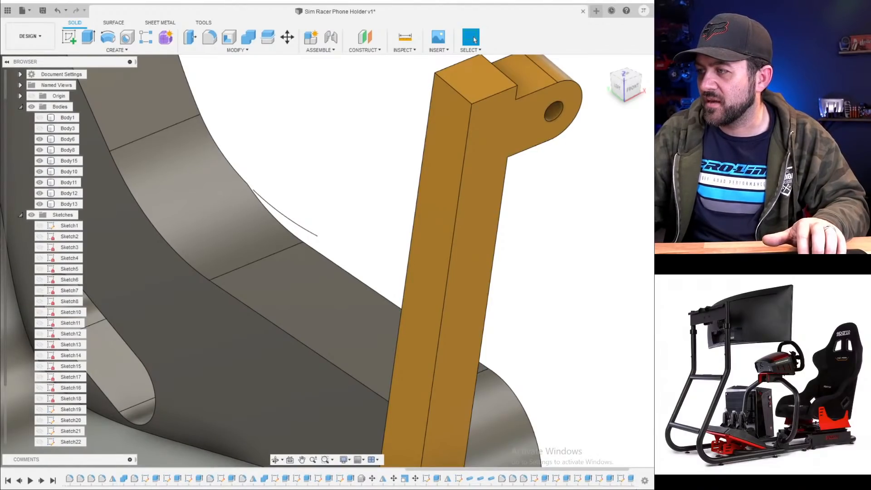
scroll(626, 477, "down", 1)
- Reopen the bolster's spline cut for editing and examine its profile regions around the leftover sliver by the notch, keeping the settings
right_click(621, 479)
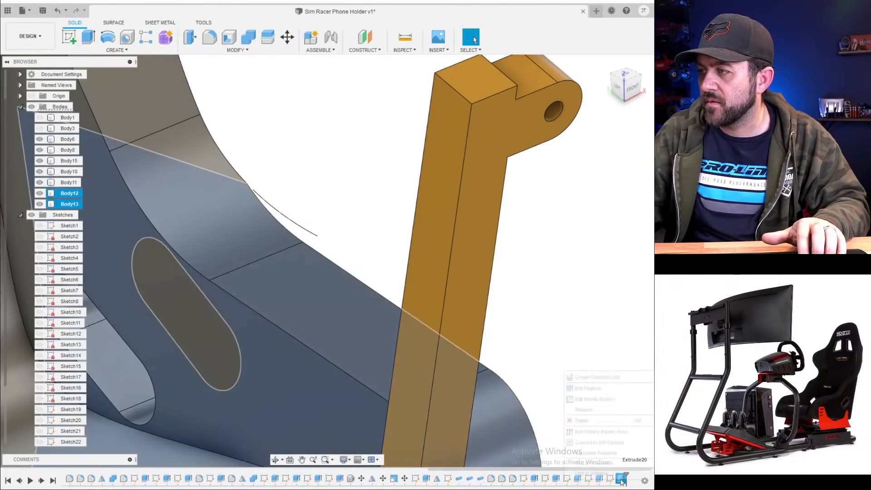
left_click(615, 389)
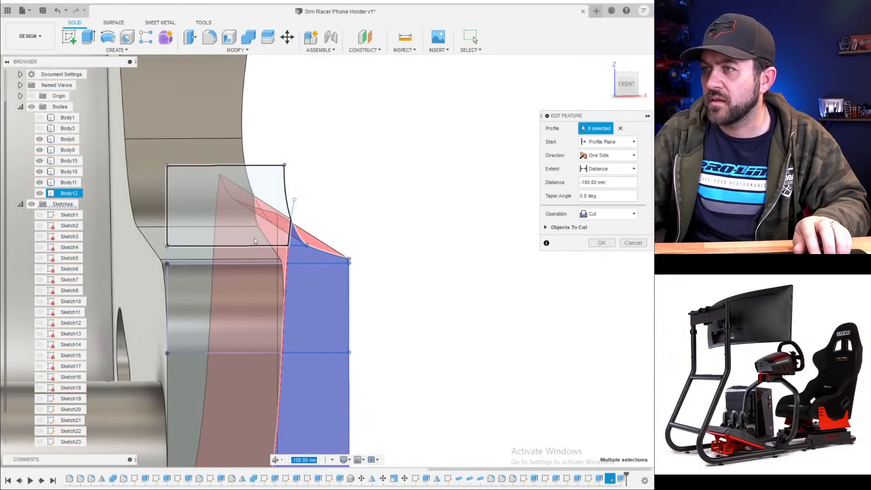
middle_click_drag(329, 183, 308, 174, "shift")
scroll(347, 213, "down", 7)
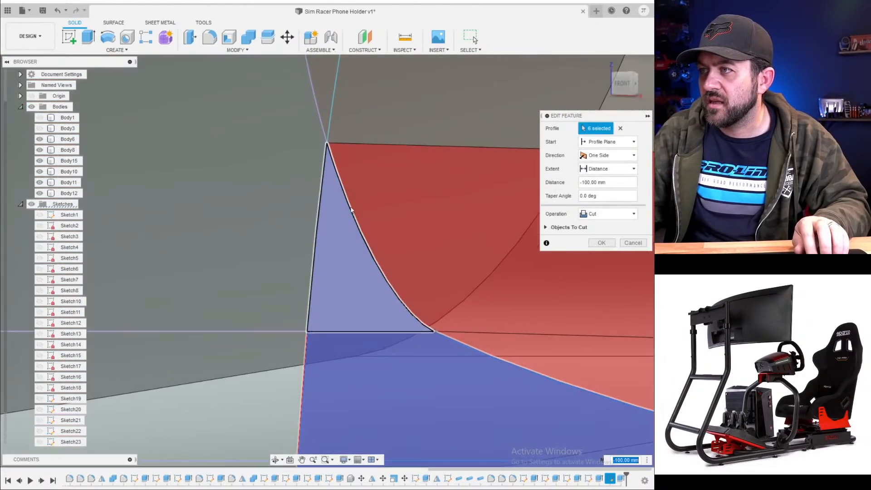
scroll(365, 254, "up", 2)
scroll(431, 253, "up", 5)
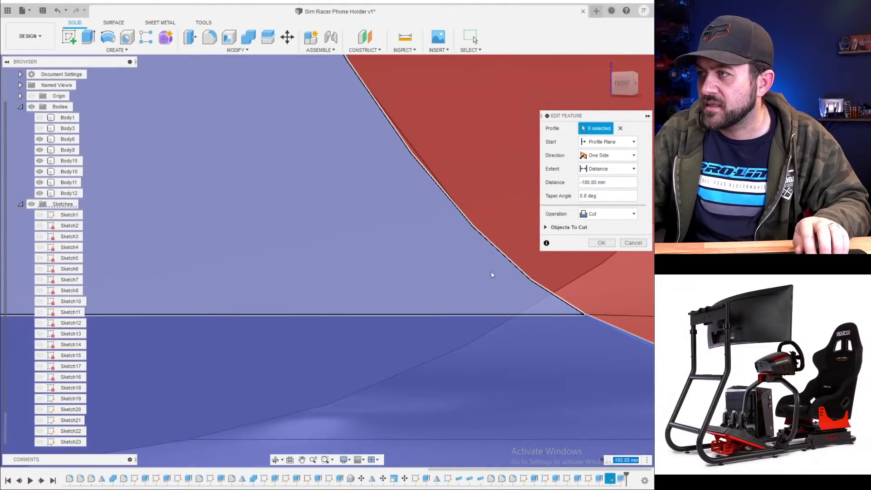
scroll(437, 296, "down", 4)
scroll(431, 275, "down", 4)
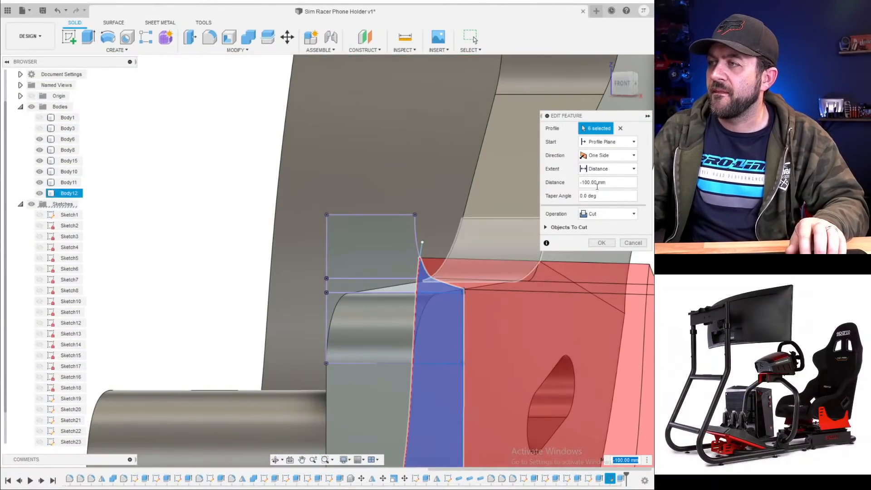
scroll(348, 398, "down", 3)
middle_click_drag(351, 370, 393, 322, "shift")
scroll(408, 333, "up", 3)
scroll(392, 323, "up", 5)
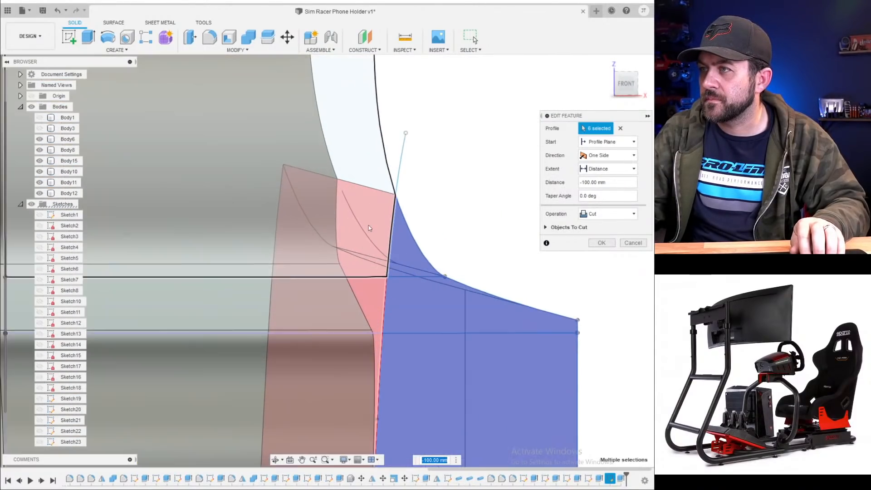
mouse_move(391, 205)
middle_mouse_down("shift")
mouse_move(384, 206)
mouse_move(402, 207)
middle_mouse_up("shift")
scroll(402, 208, "down", 5)
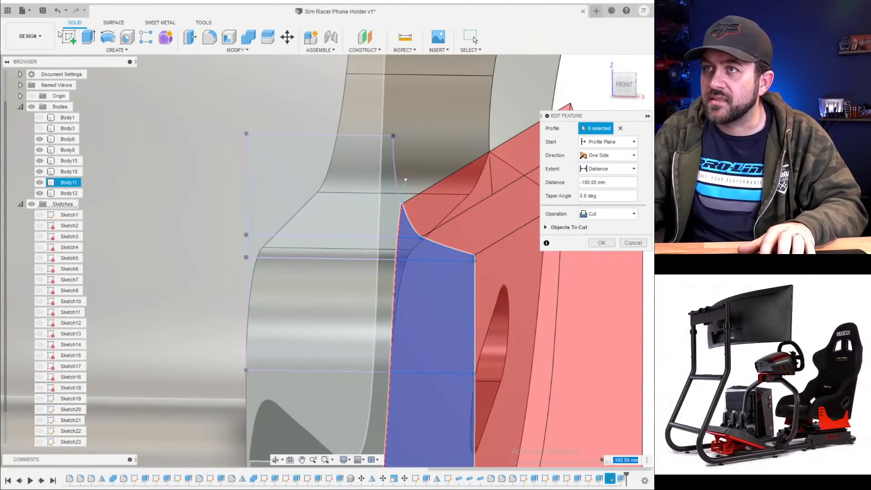
key("Return")
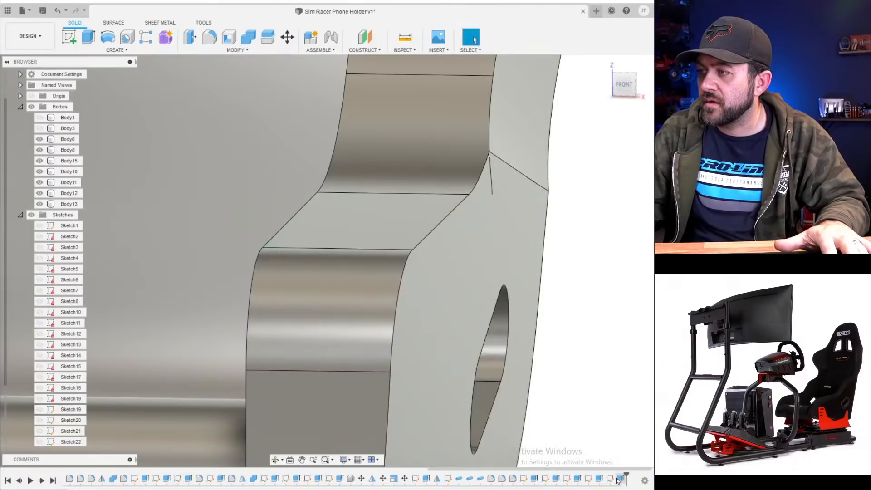
- Edit the cut's sketch to close the area beside the notch with a horizontal line from the spline's upper end and a vertical line to the outer corner
right_click(610, 480)
left_click(589, 379)
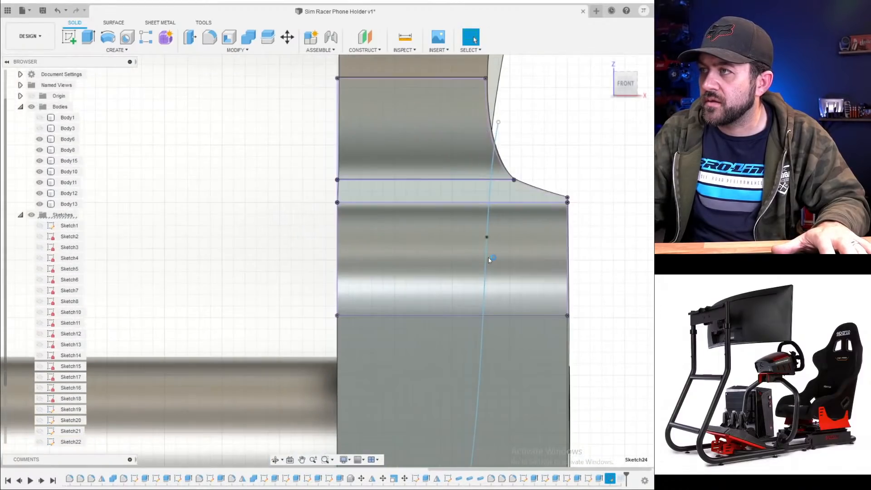
key("l")
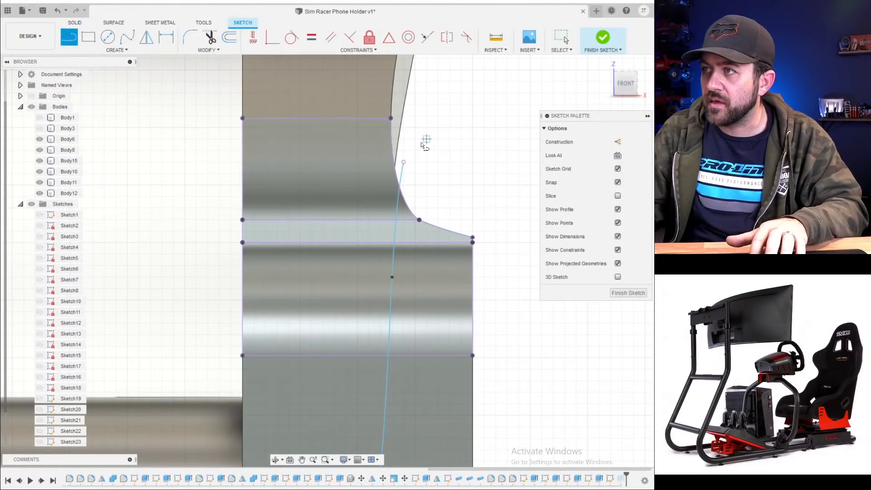
left_click(472, 163)
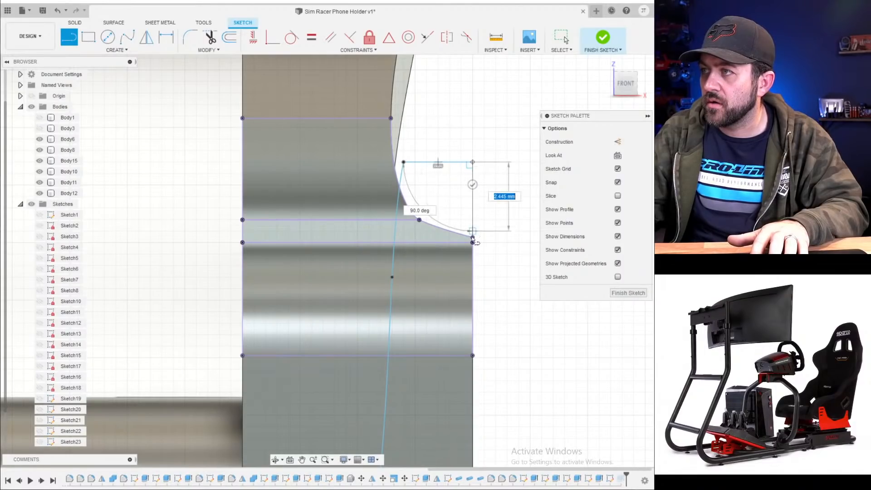
left_click(472, 236)
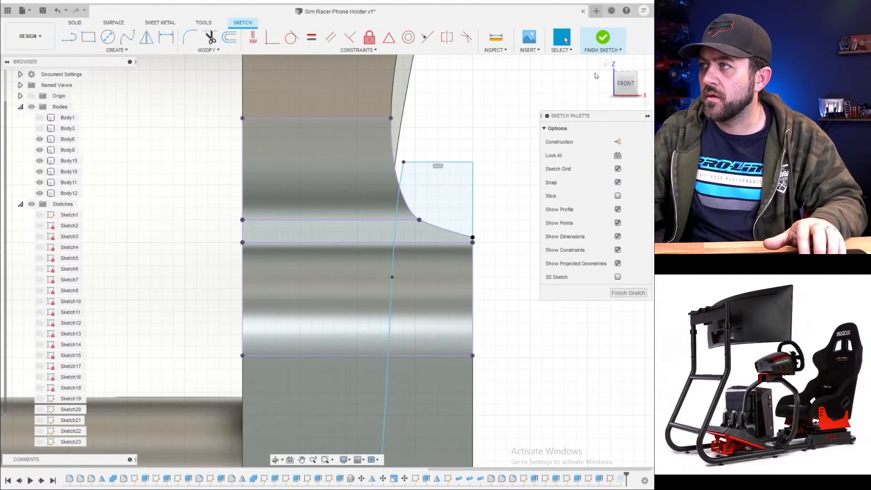
left_click(603, 40)
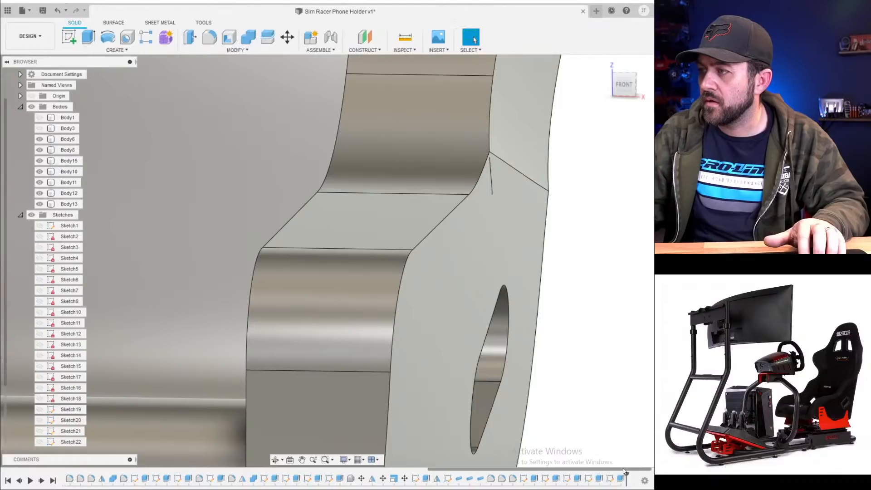
- Add the newly closed region beside the notch to the bolster cut's profile selection, keeping the 100 mm distance
right_click(623, 478)
left_click(605, 387)
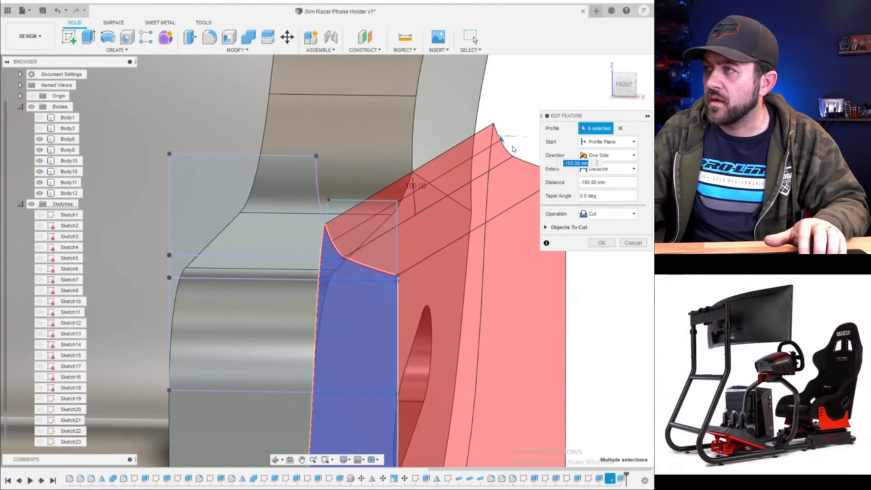
left_click(276, 222)
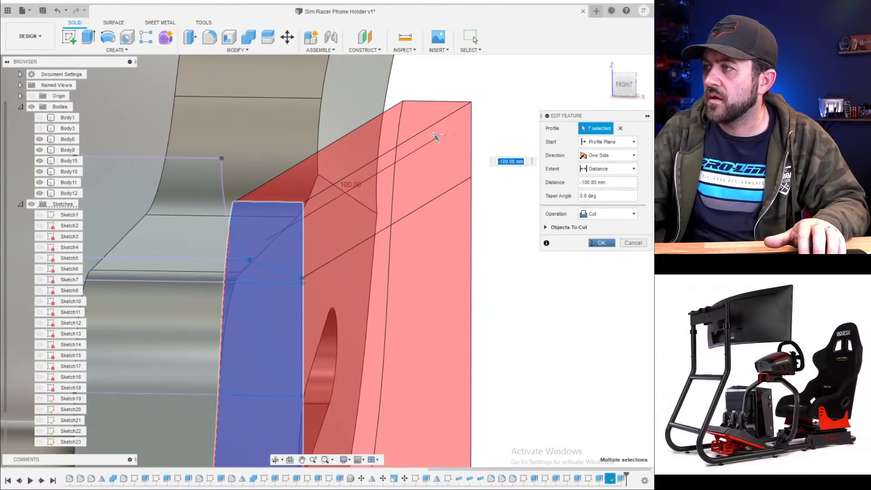
left_click(601, 243)
scroll(431, 279, "down", 3)
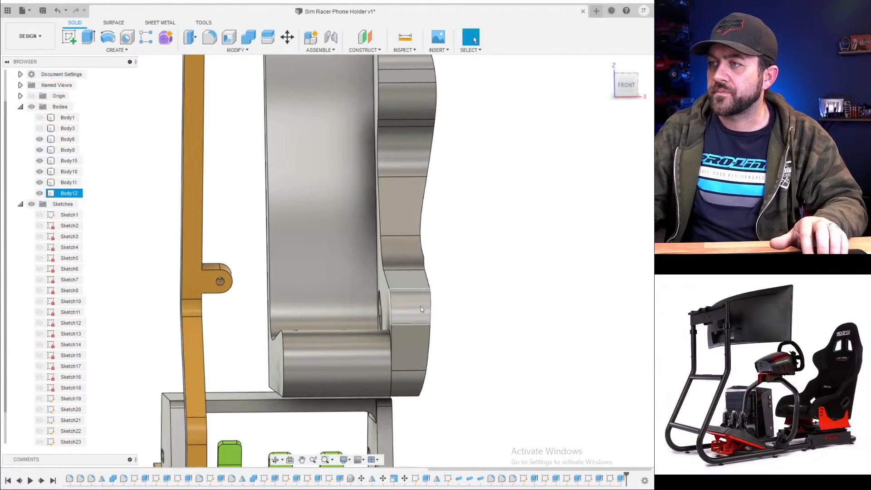
scroll(422, 308, "down", 4)
scroll(398, 273, "up", 4)
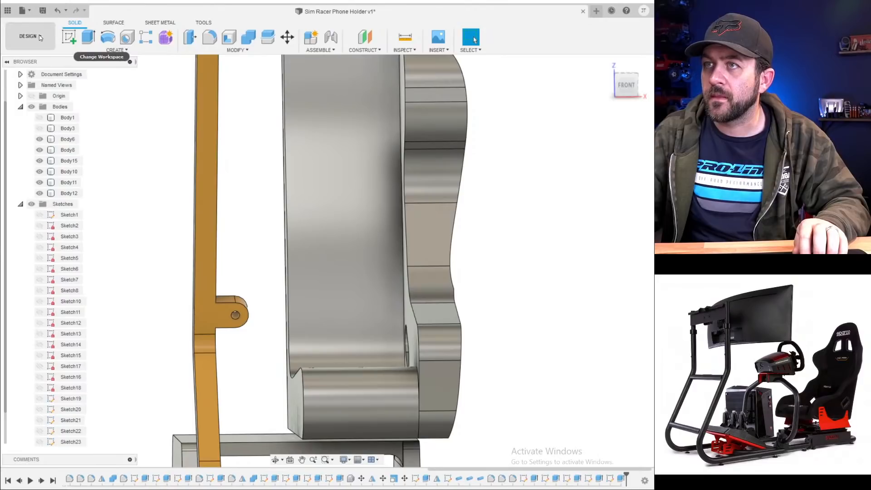
- Sketch a wavy fit-point spline on the bolster's flat front face, running down inside its outer contour from the upper inner corner to the seat cushion
left_click(69, 36)
left_click(425, 382)
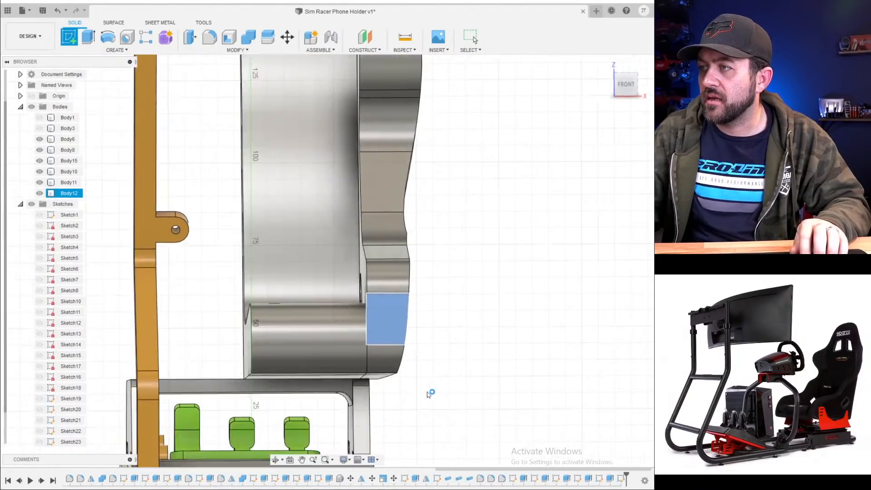
left_click(106, 50)
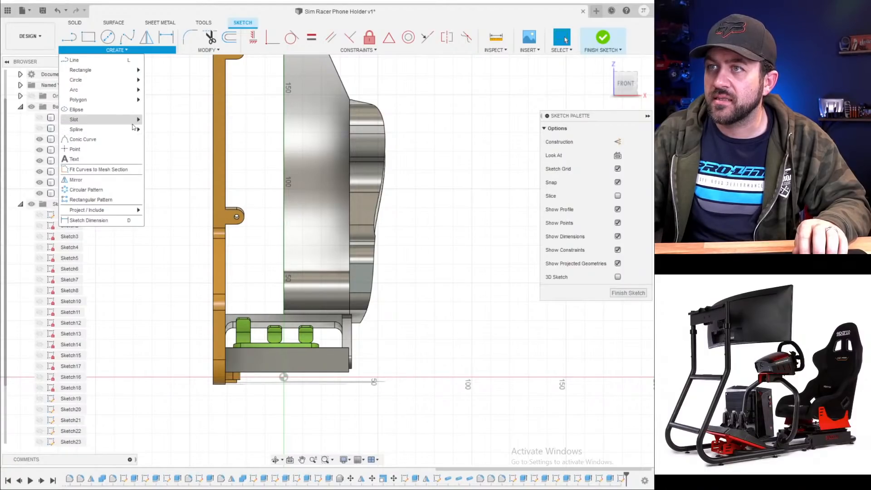
mouse_move(134, 129)
left_click(161, 138)
scroll(368, 105, "up", 3)
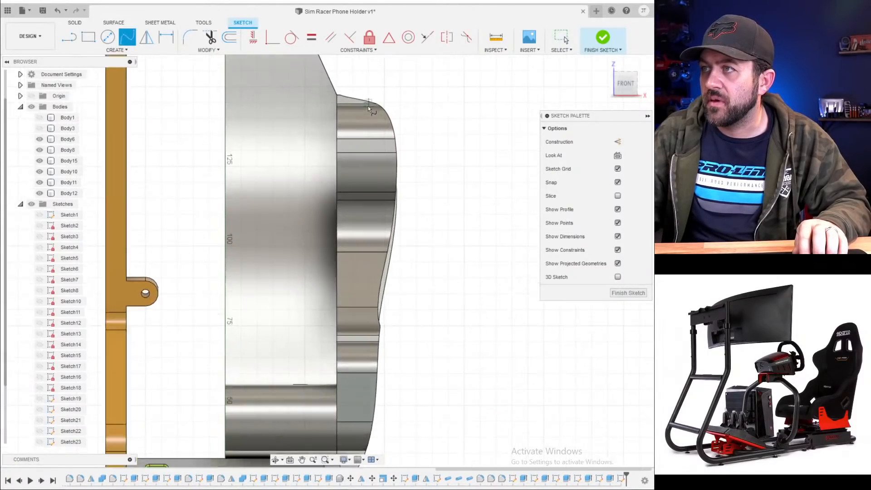
scroll(368, 105, "up", 1)
left_click(330, 105)
key("s")
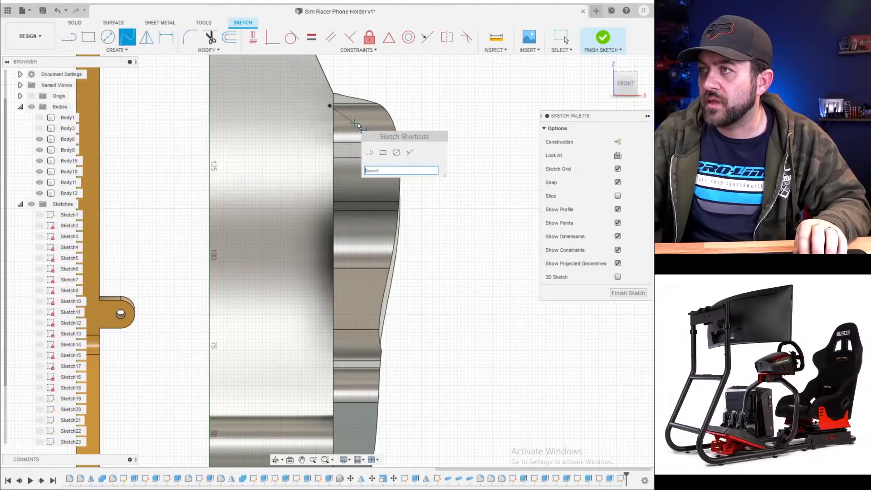
key("Escape")
left_click(362, 130)
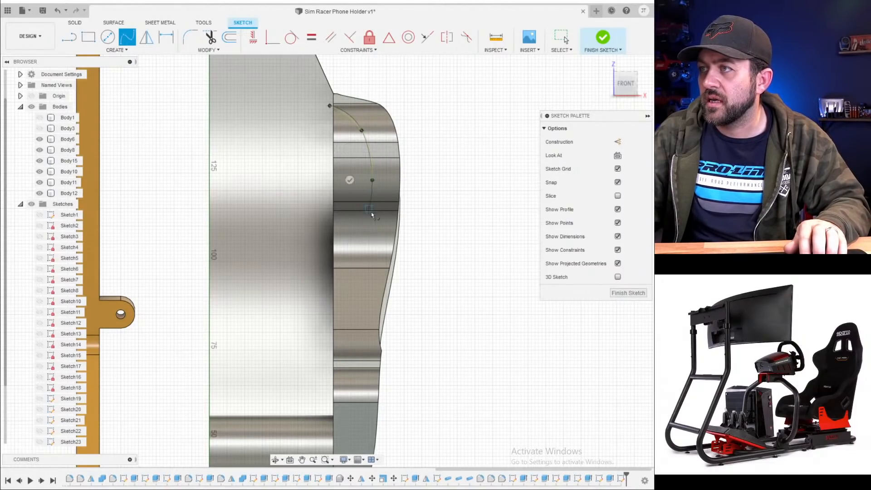
left_click(351, 293)
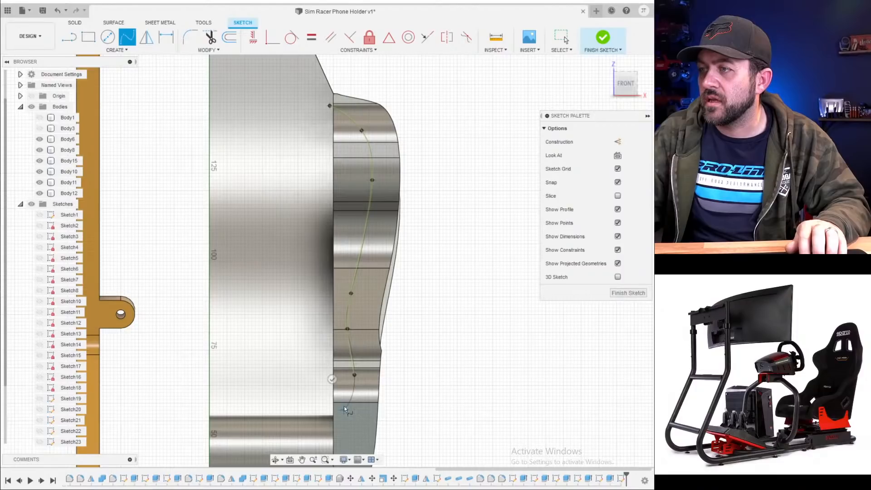
middle_click_drag(343, 407, 358, 315)
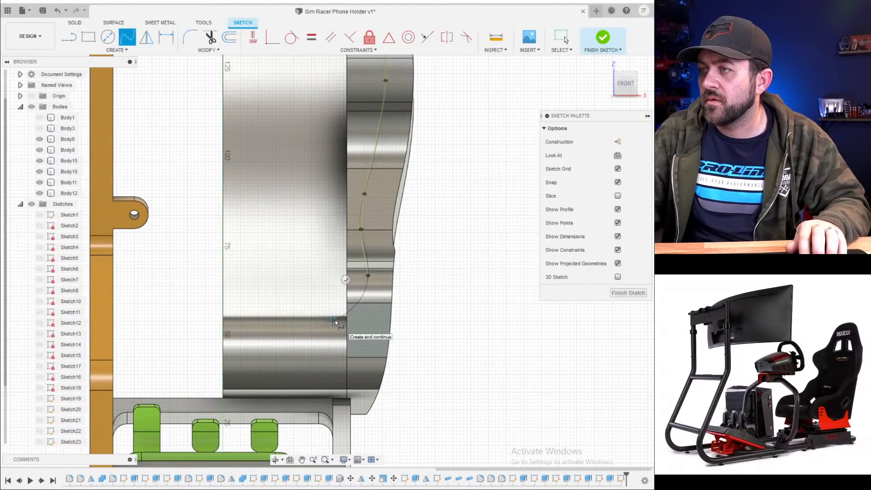
scroll(336, 322, "down", 3)
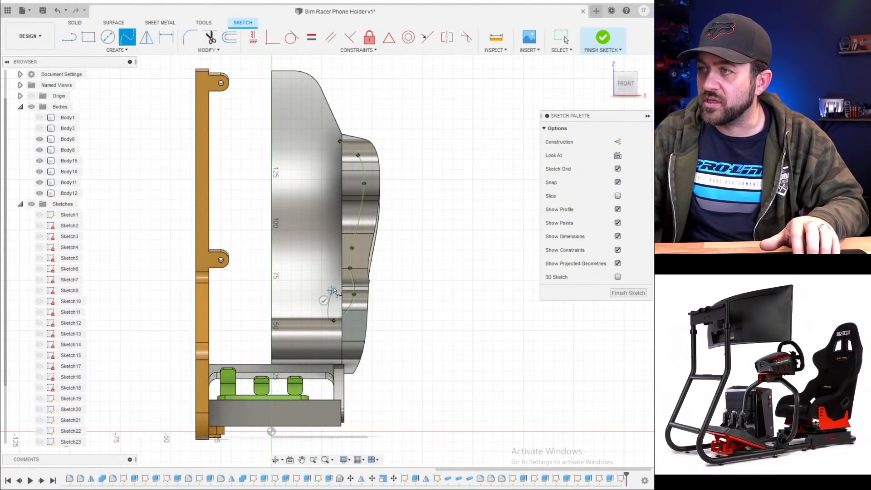
- Close the spline into a profile with a straight line joining its lower and upper endpoints
key("l")
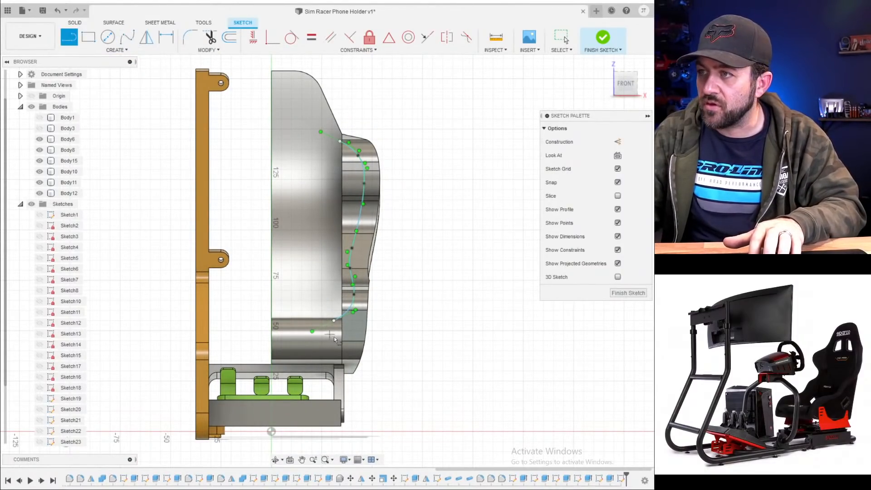
left_click(336, 317)
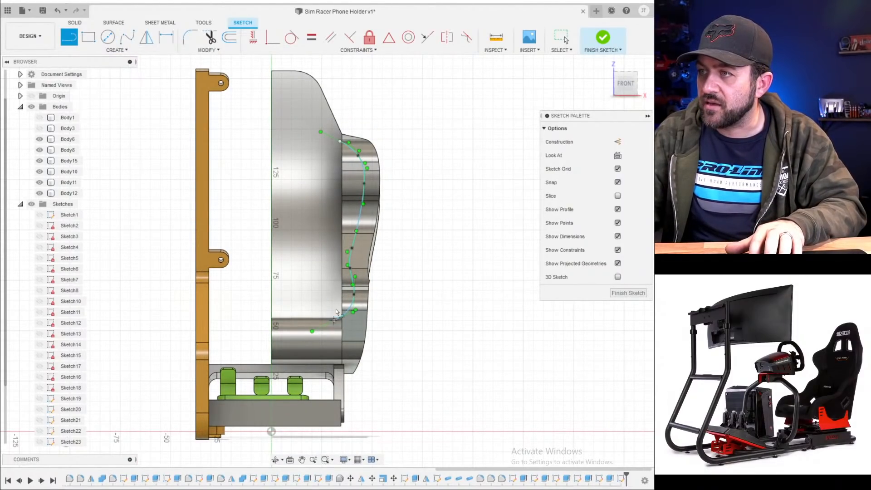
left_click(340, 142)
- Extrude the closed spline profile as a cut, 120 mm back through the side bolster
scroll(361, 183, "up", 3)
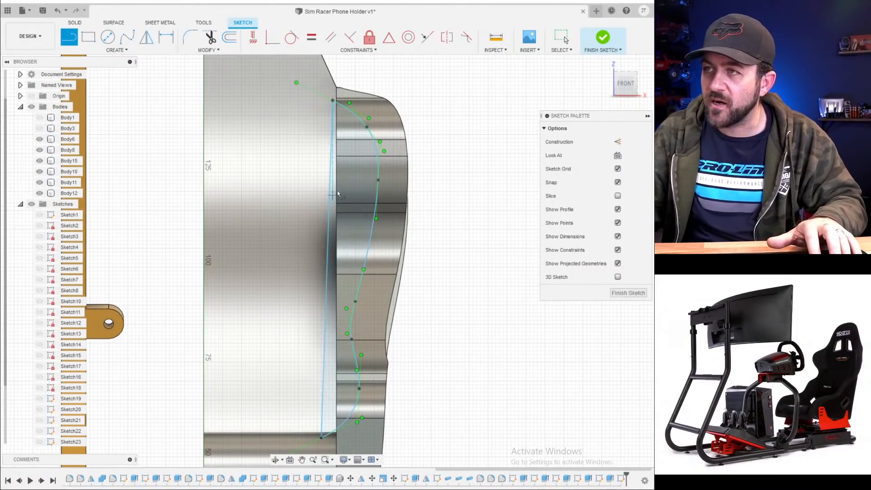
key("e")
left_click(341, 148)
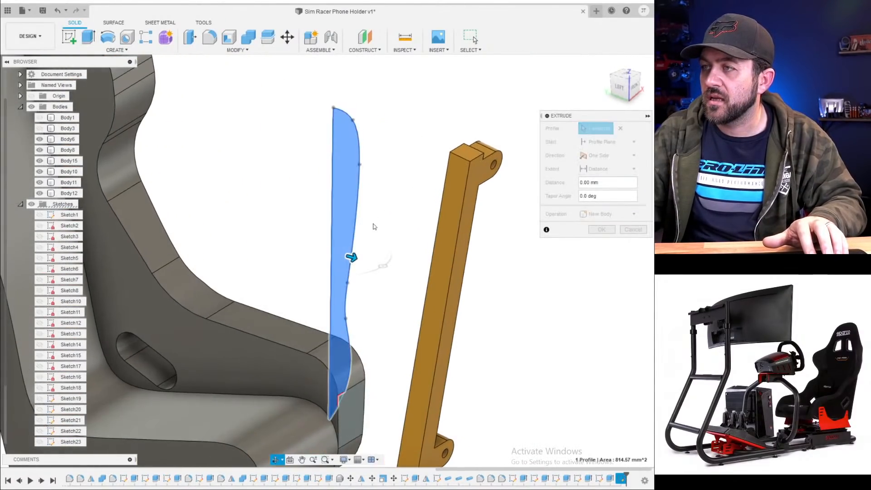
left_click_drag(350, 257, 60, 268)
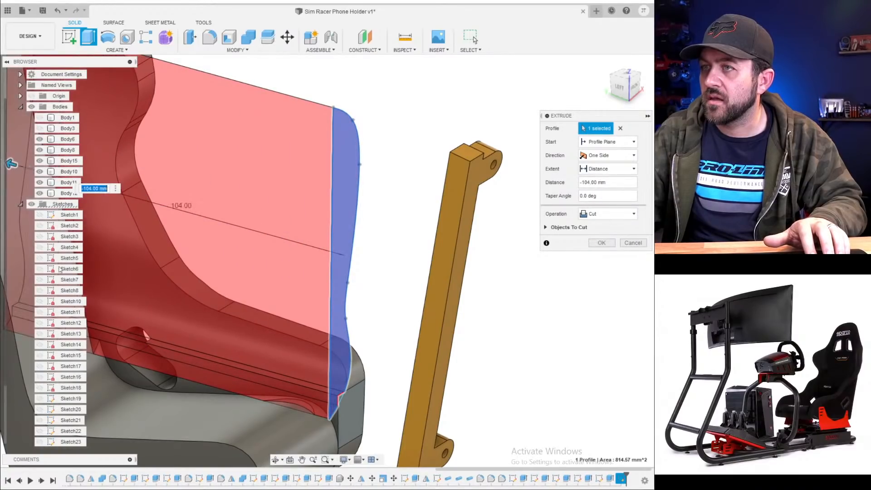
middle_click_drag(165, 226, 256, 240)
scroll(257, 241, "down", 5)
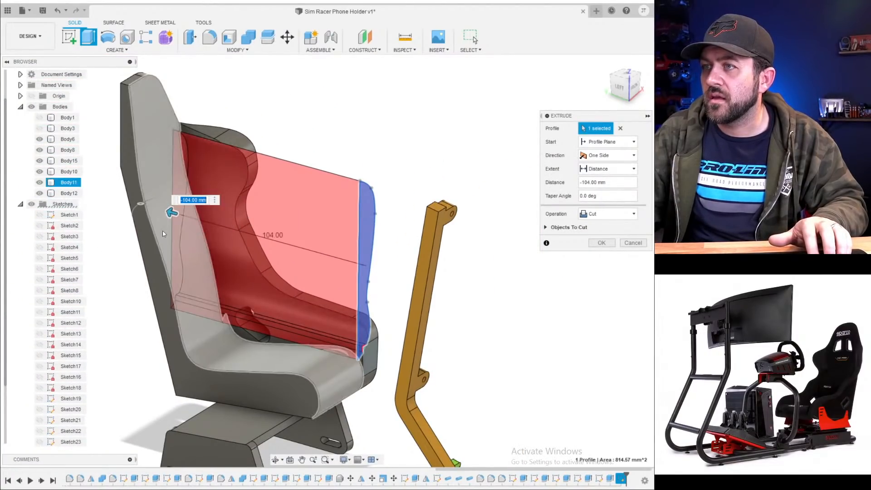
left_click_drag(171, 211, 142, 204)
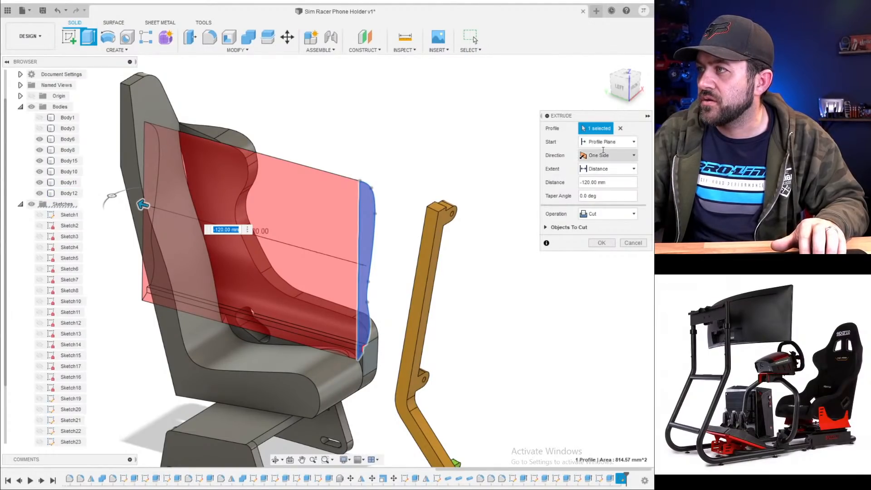
left_click(617, 168)
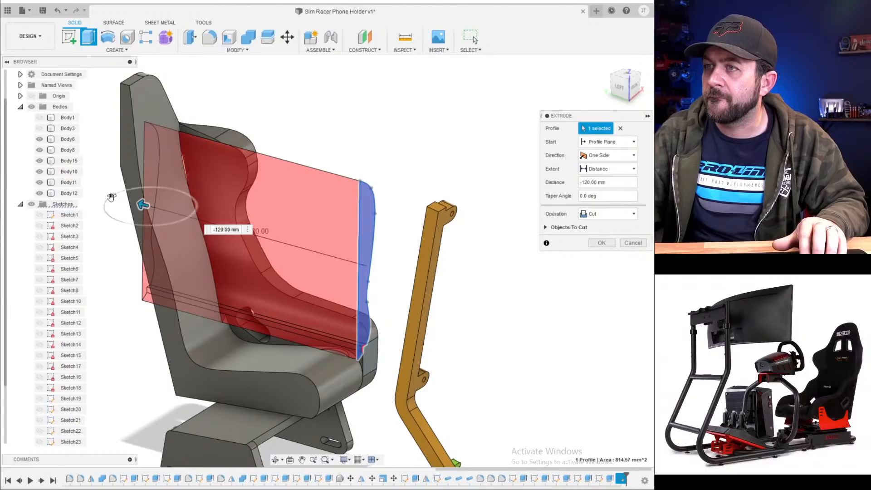
key("Tab")
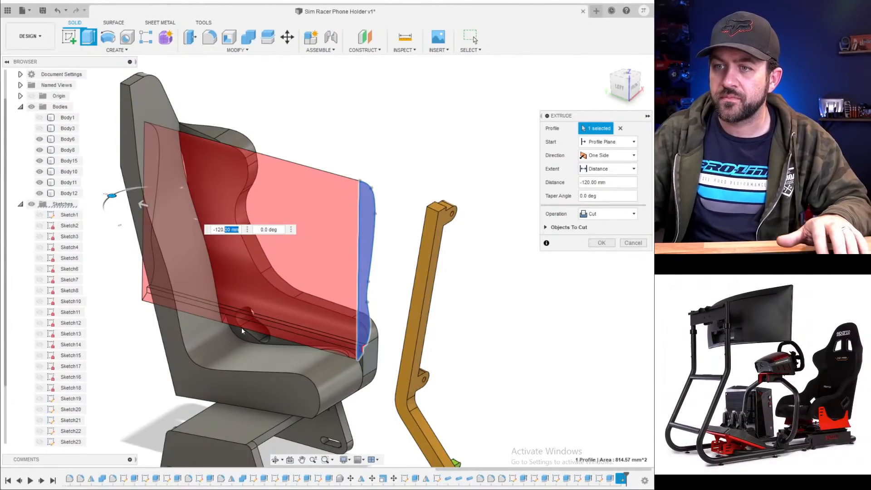
key("Return")
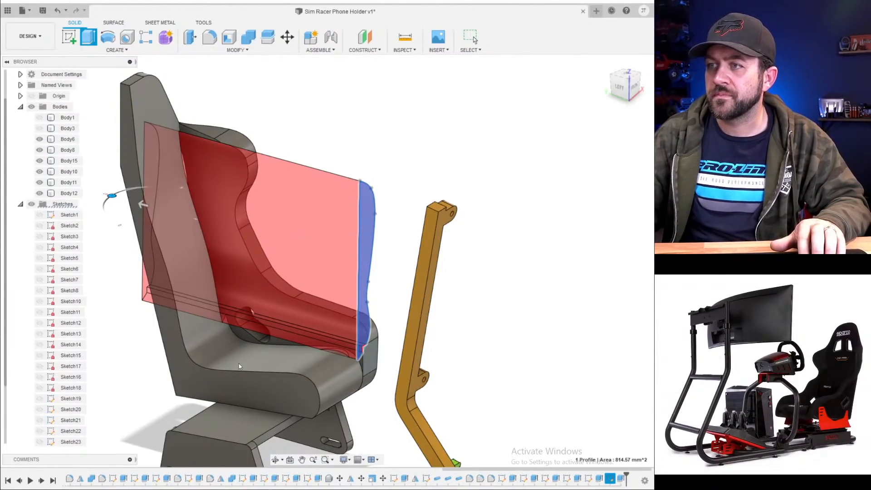
- Edit the 120 mm bolster cut so that it cuts only the side bolster, excluding the seat back body Body11
scroll(268, 372, "down", 3)
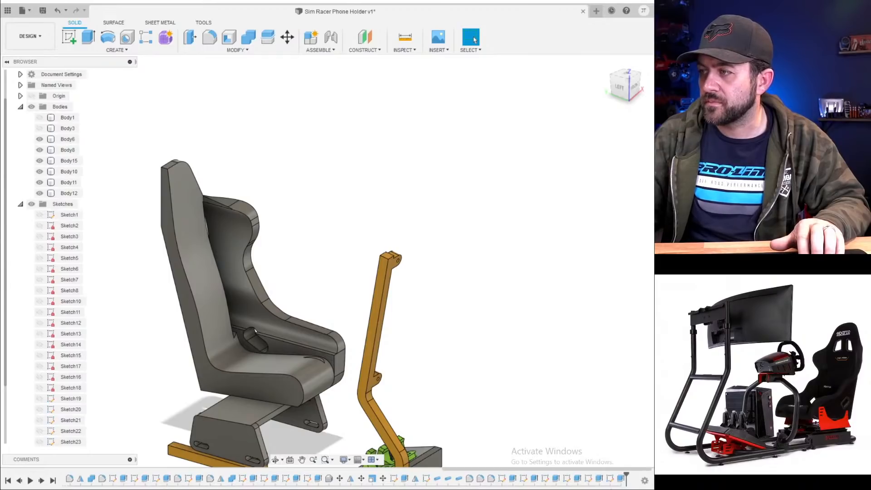
right_click(621, 478)
left_click(607, 391)
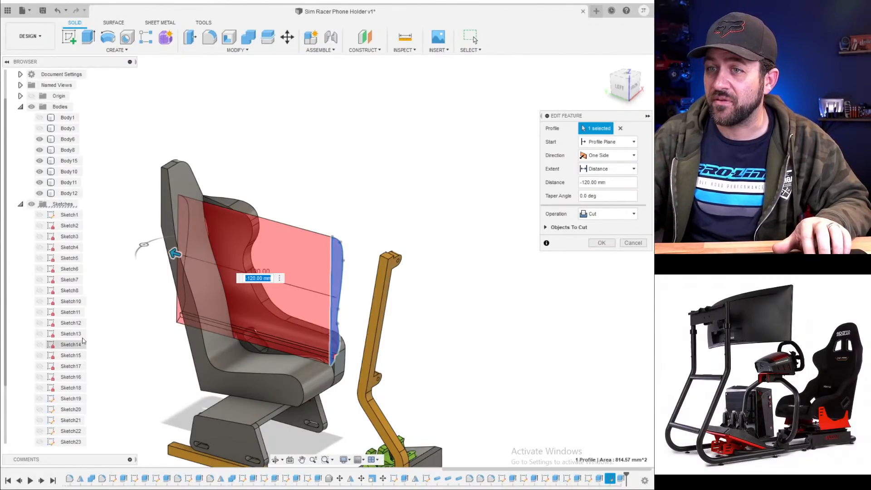
middle_click_drag(265, 314, 234, 304, "shift")
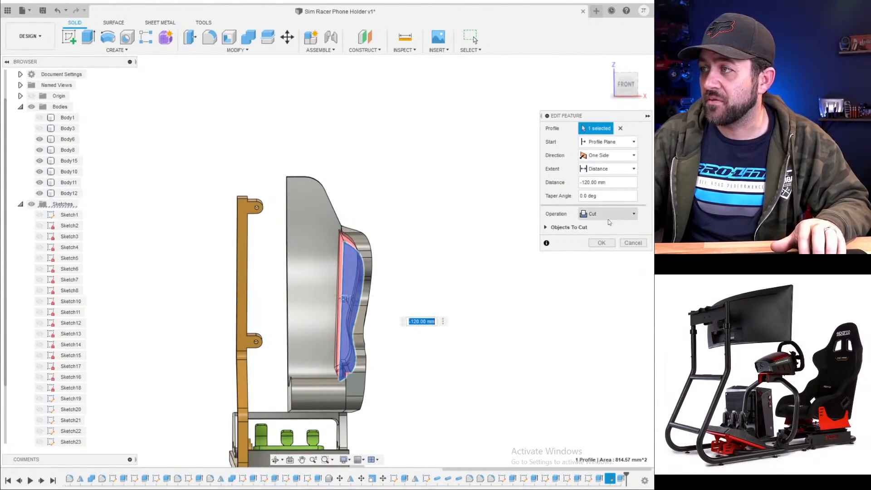
left_click(546, 227)
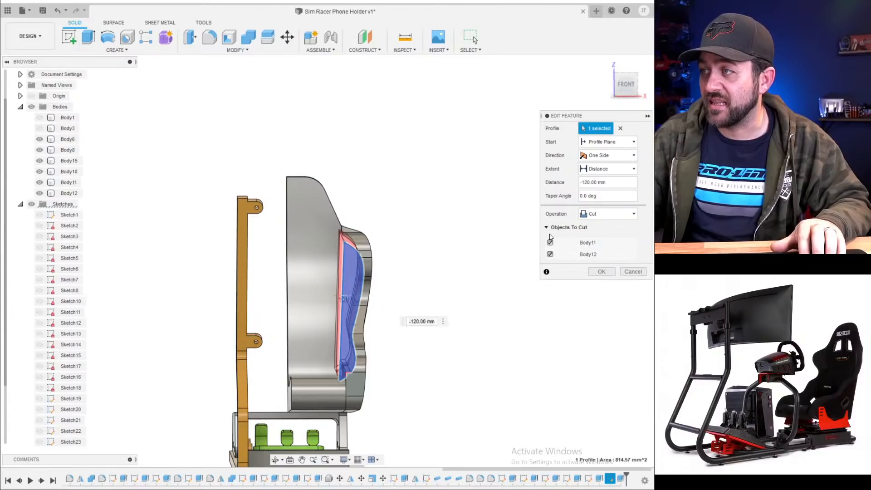
left_click(550, 243)
scroll(401, 282, "up", 4)
middle_click_drag(346, 290, 425, 300, "shift")
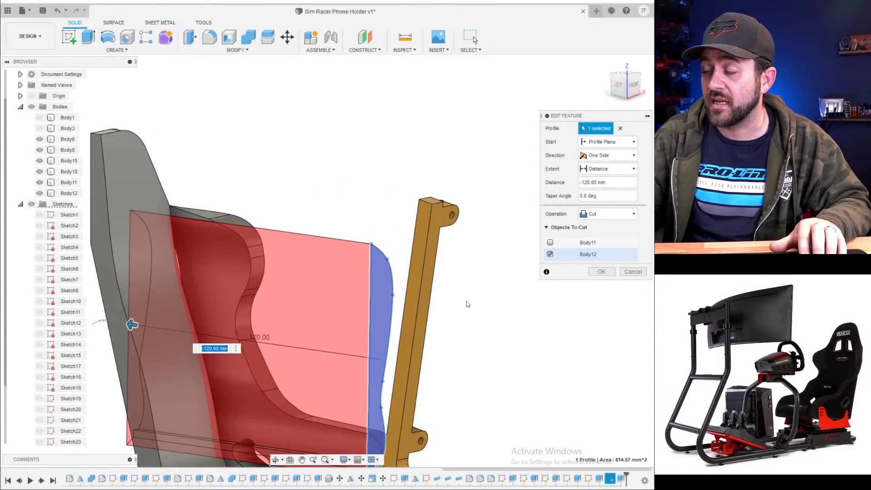
left_click(602, 271)
key("e")
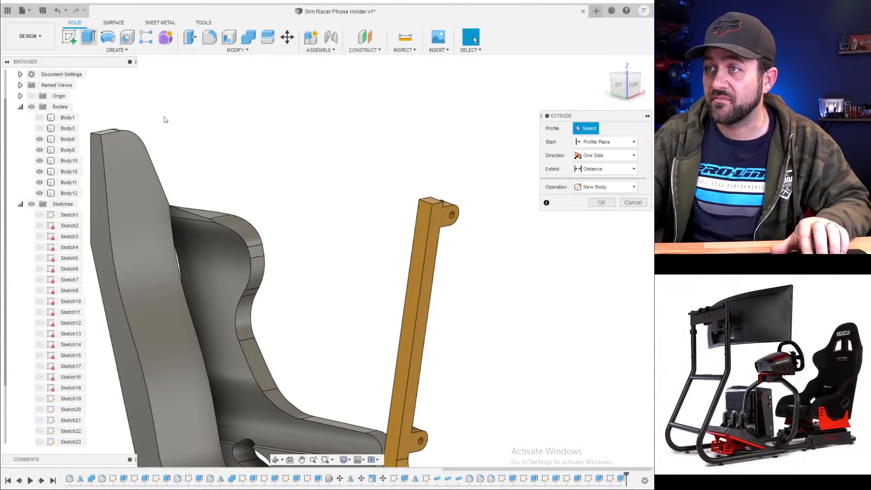
middle_click_drag(166, 120, 81, 152, "shift")
left_click(145, 261)
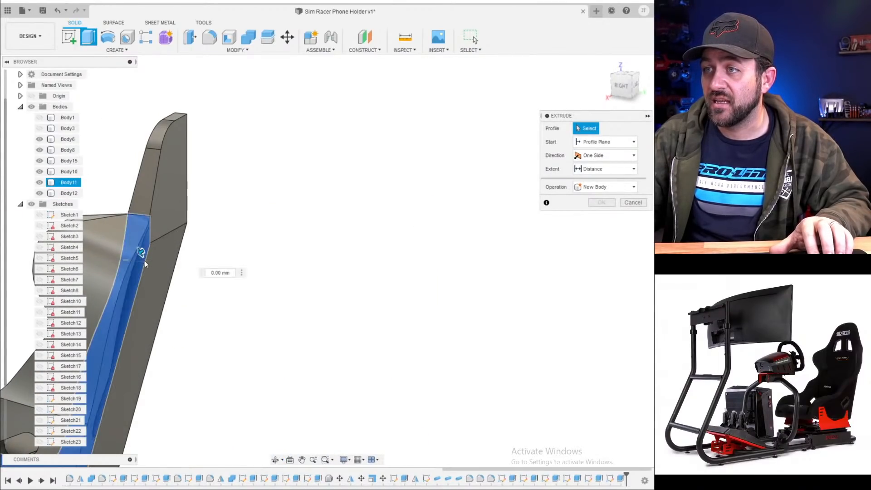
middle_click_drag(145, 261, 81, 243, "shift")
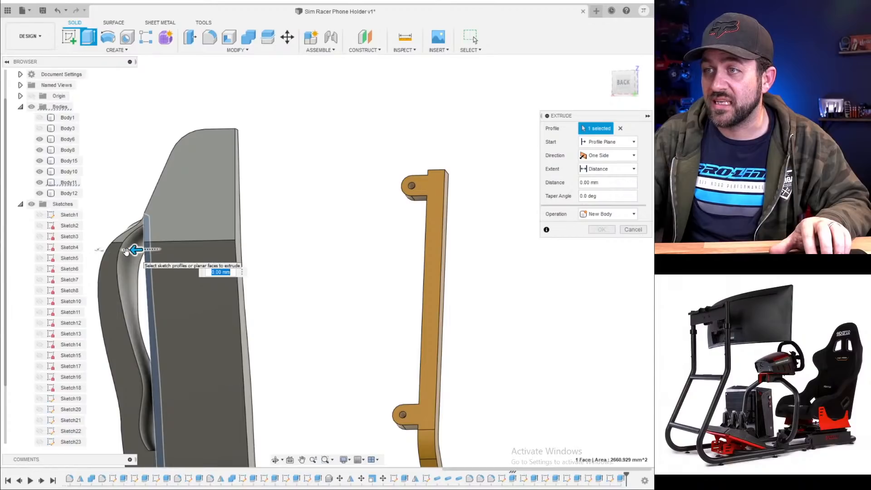
scroll(128, 252, "down", 3)
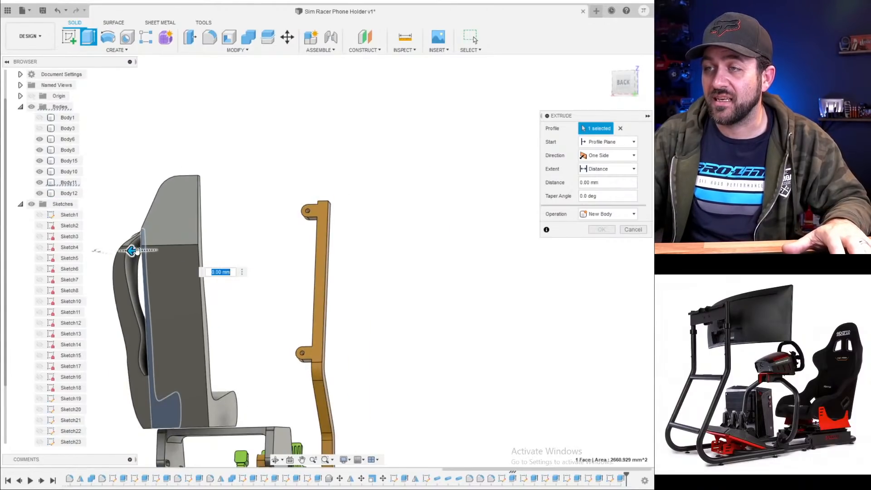
scroll(130, 254, "up", 5)
key("Escape")
middle_click_drag(150, 246, 255, 265, "shift")
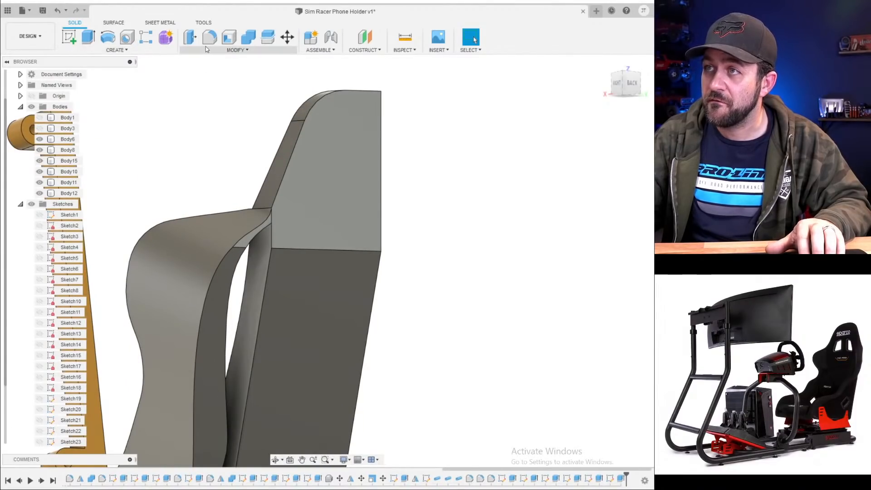
left_click(238, 241)
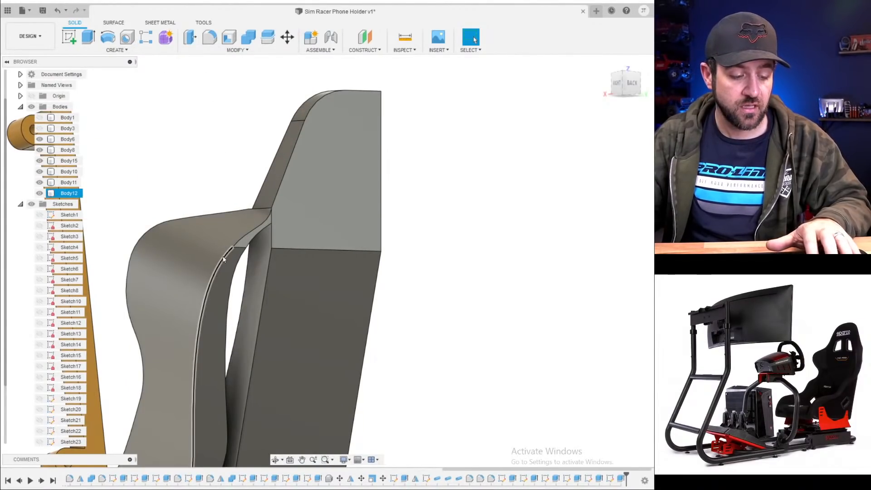
left_click(253, 233)
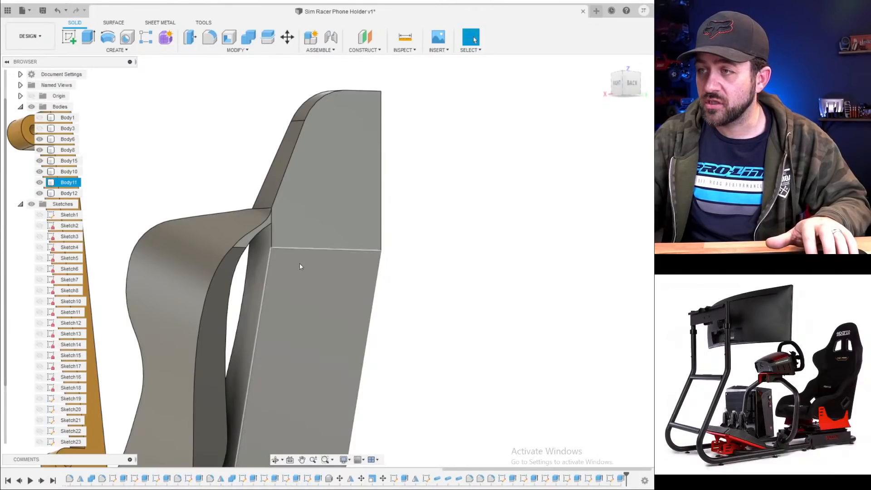
key("Escape")
- Start a sketch on the seat's rear face and project the seat back faces and the side bolster's rear faces into it
left_click(88, 36)
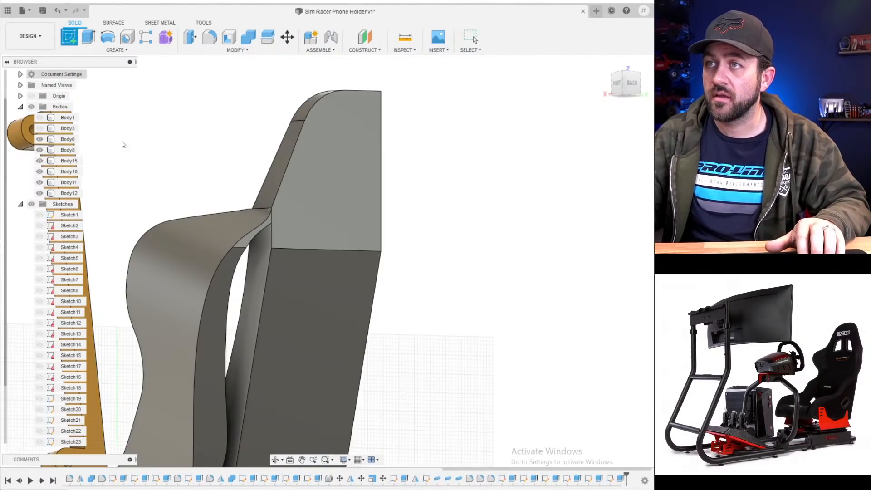
left_click(300, 278)
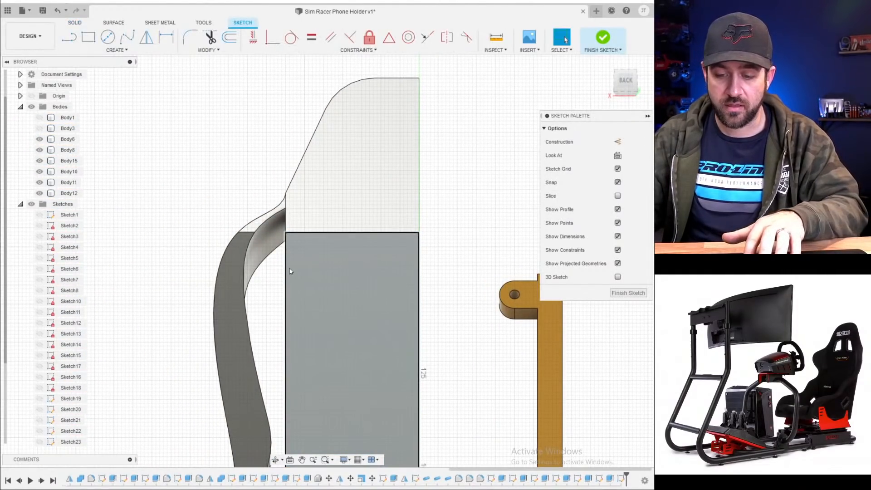
key("p")
left_click(301, 242)
left_click(296, 222)
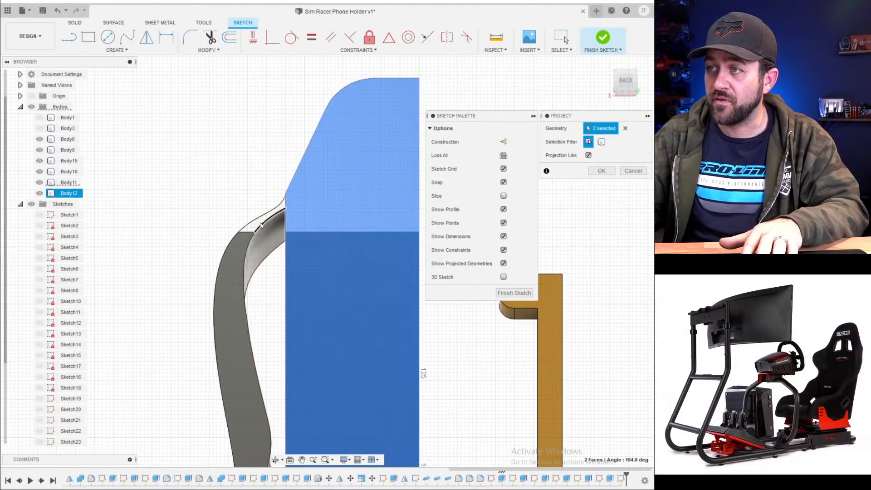
left_click(253, 228)
left_click(240, 247)
scroll(232, 350, "down", 2)
middle_click_drag(233, 351, 267, 57)
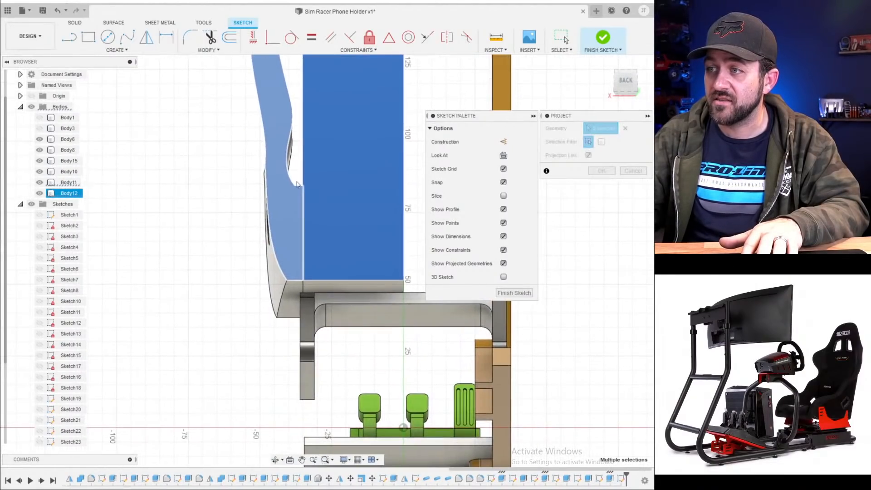
middle_click_drag(338, 227, 239, 396)
key("Return")
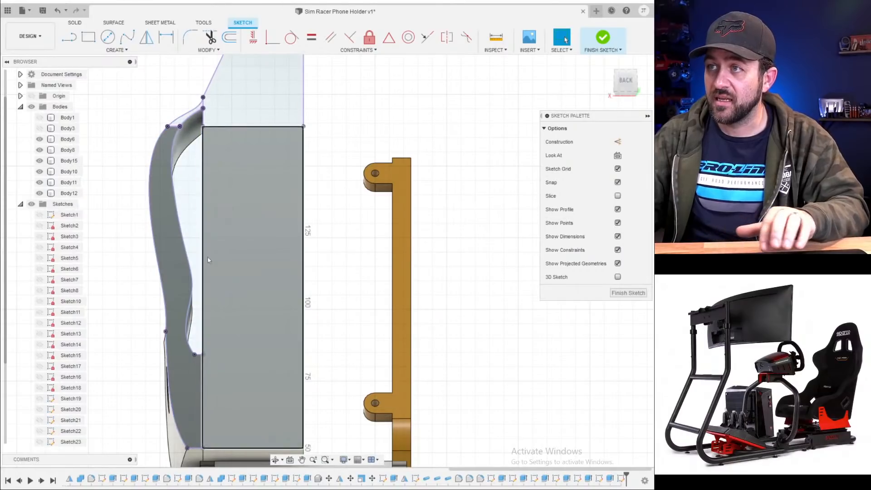
- Extrude the gap profile between side bolster and seat back -11 mm and join it to both bodies
key("q")
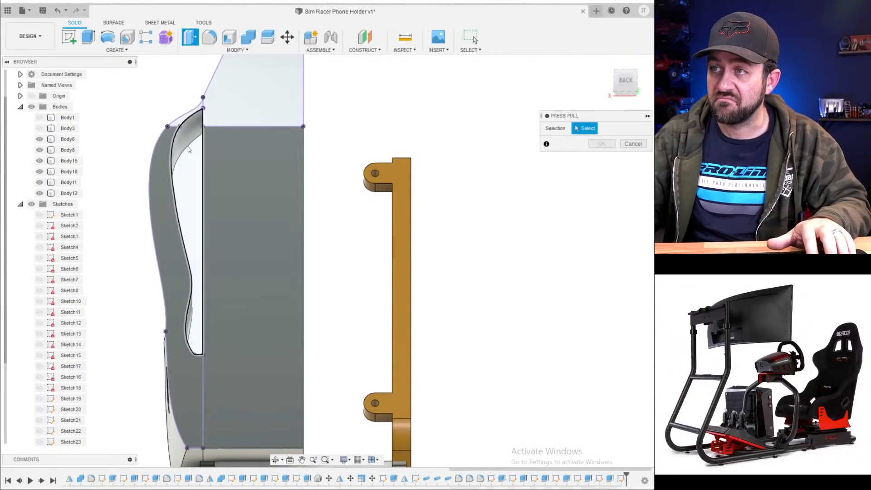
left_click(194, 161)
middle_click_drag(194, 162, 228, 227, "shift")
scroll(188, 237, "up", 5)
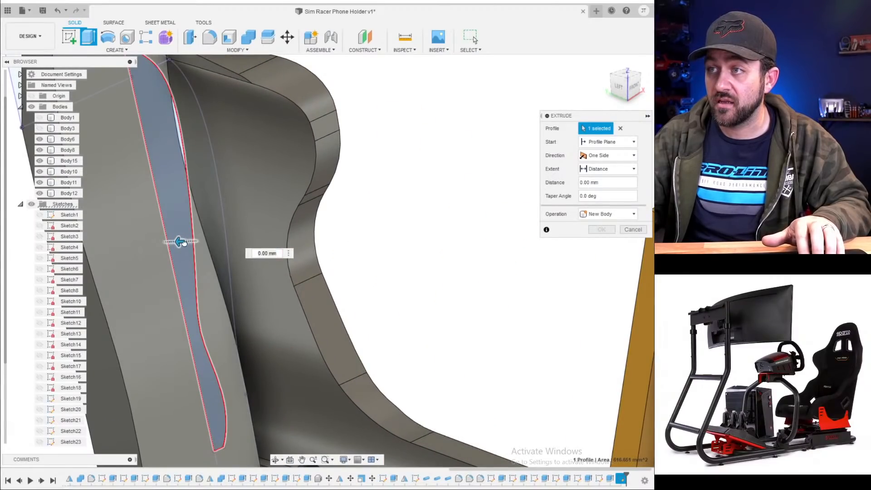
left_click_drag(183, 243, 234, 240)
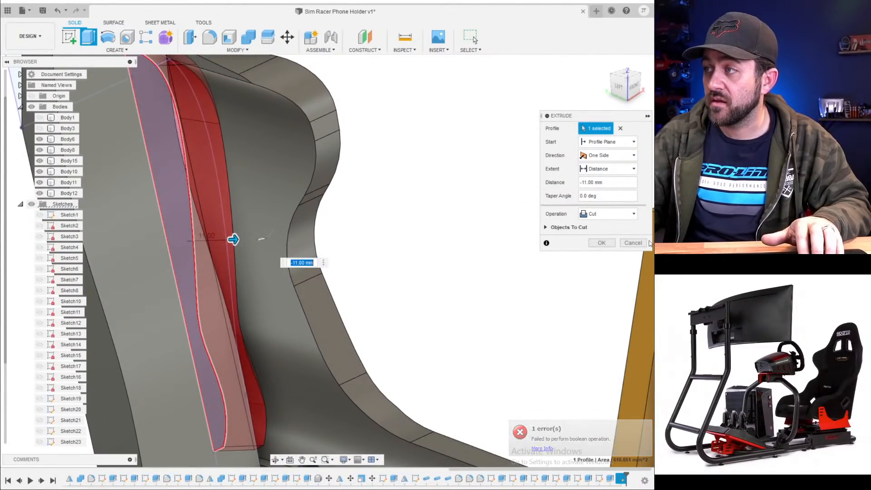
left_click(604, 214)
left_click(601, 231)
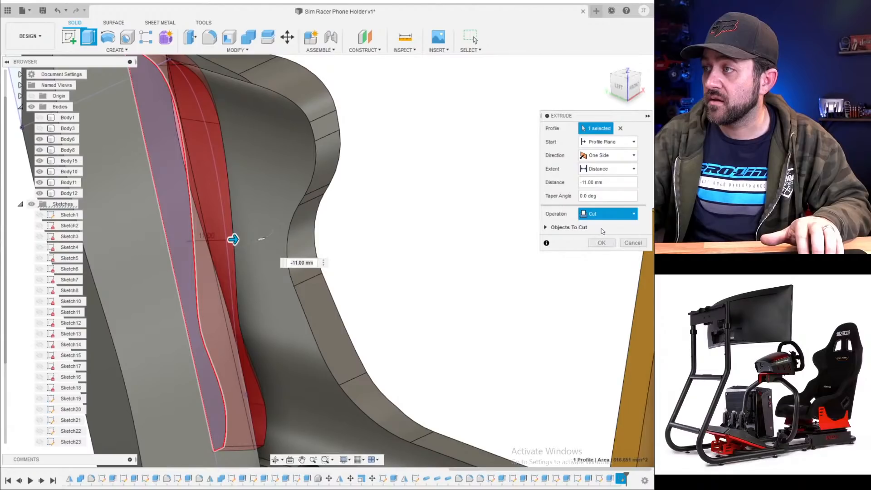
left_click(601, 242)
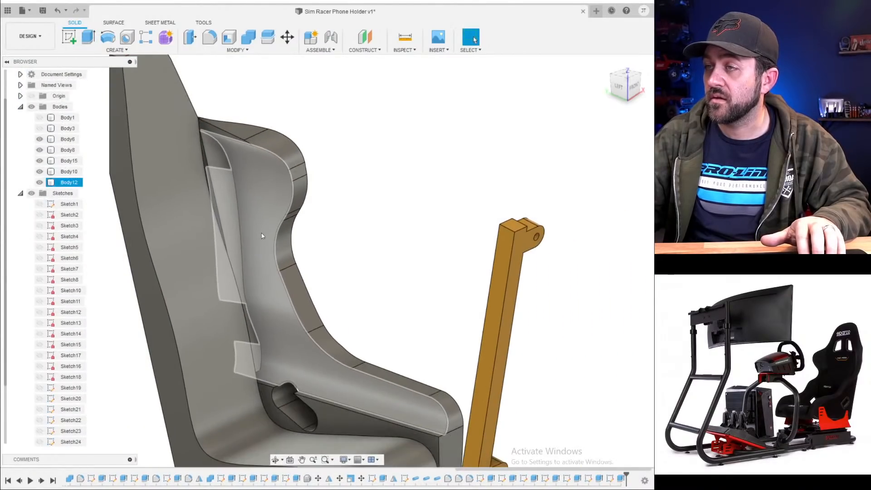
key("f")
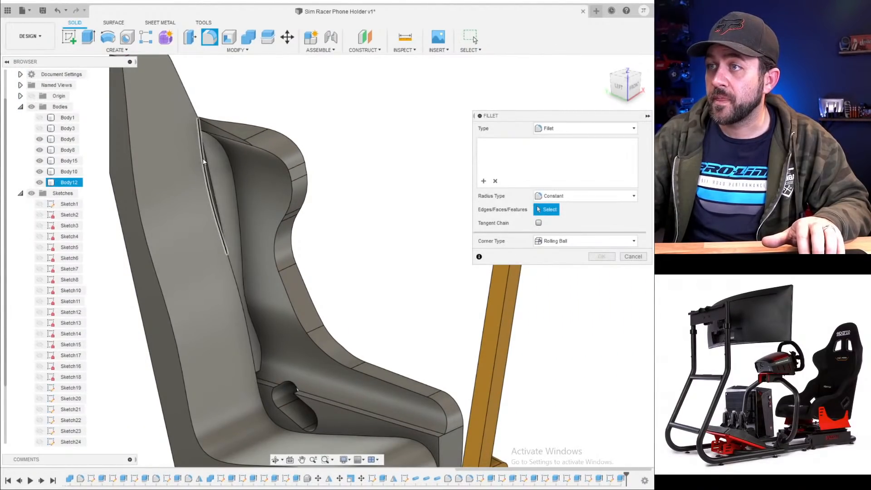
left_click(226, 162)
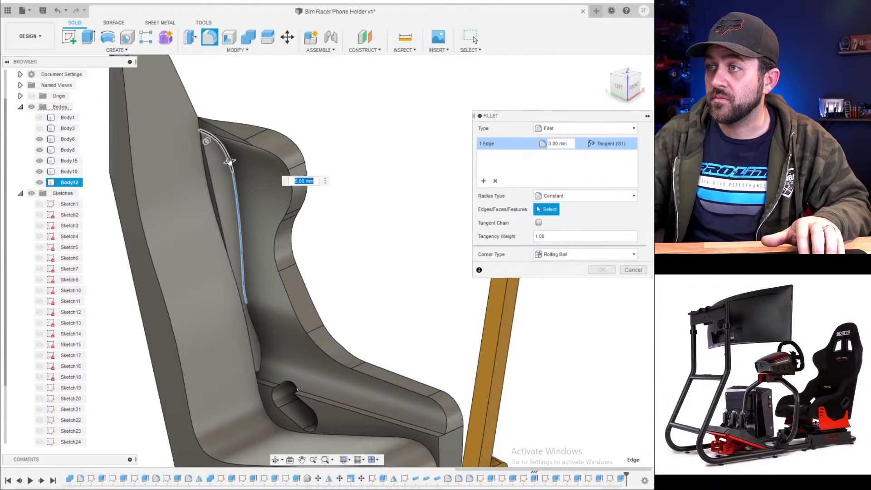
left_click(229, 161)
left_click(251, 318)
left_click(261, 357)
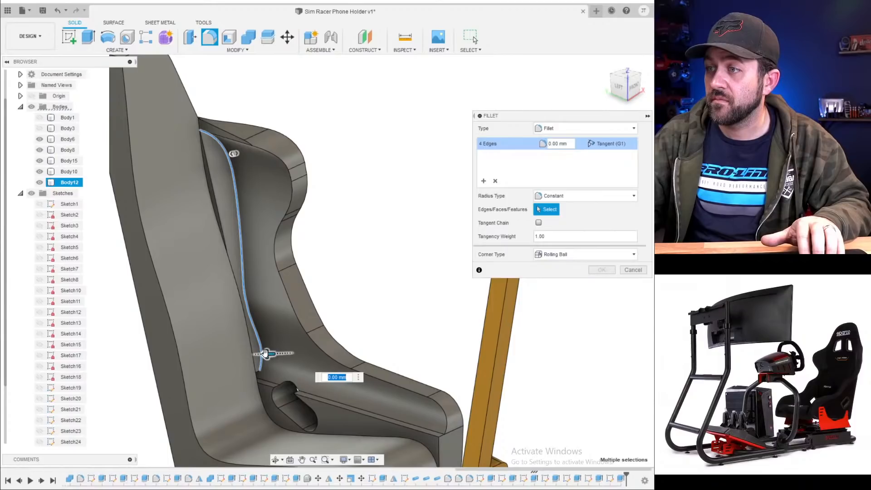
scroll(262, 354, "up", 3)
key("Escape")
scroll(272, 313, "down", 6)
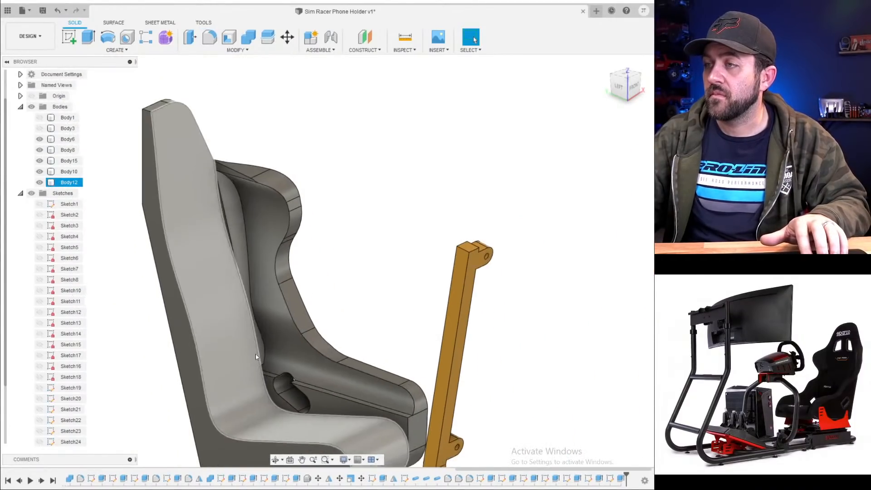
- Set up a body mirror of the joined seat half, Body12, and begin choosing its mirror plane
middle_click_drag(254, 313, 233, 127, "shift")
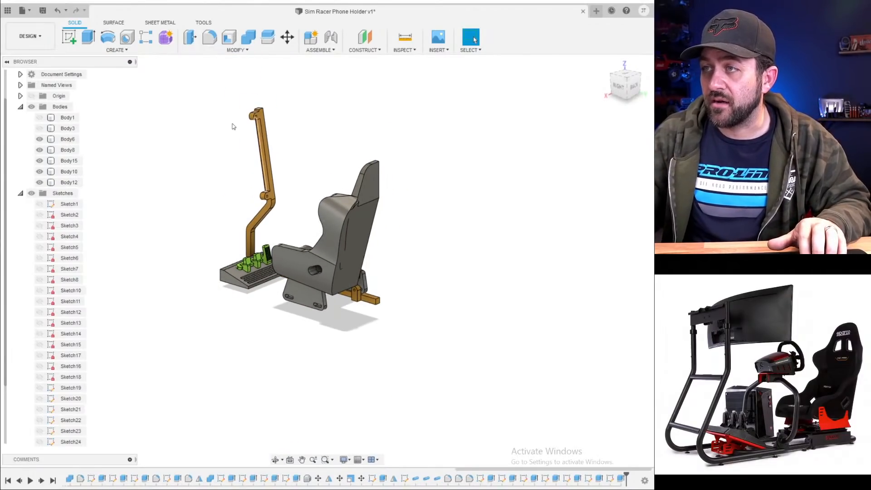
left_click(126, 52)
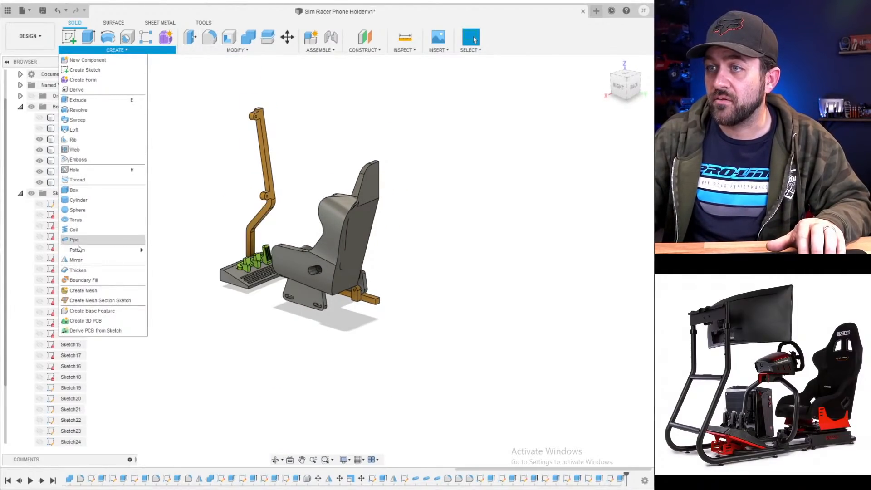
left_click(77, 262)
left_click(69, 181)
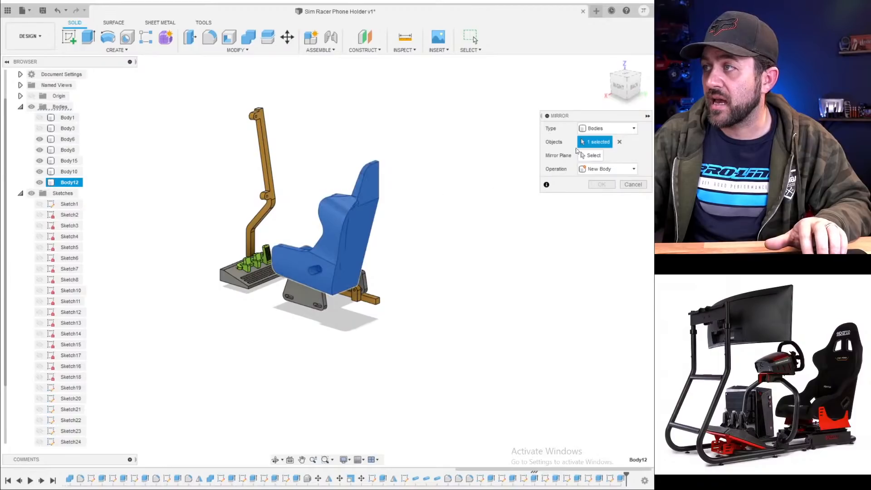
left_click(591, 156)
middle_click_drag(446, 233, 289, 214, "shift")
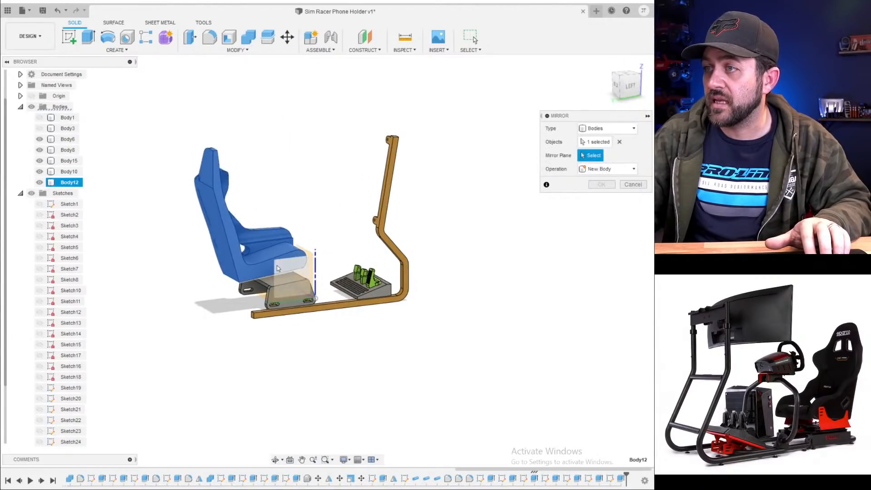
- Mirror the half seat body about its centre plane to complete the full seat
left_click(269, 274)
scroll(228, 286, "down", 3)
middle_click_drag(228, 255, 337, 245, "shift")
left_click(595, 186)
middle_click_drag(551, 204, 323, 240, "shift")
scroll(324, 241, "up", 3)
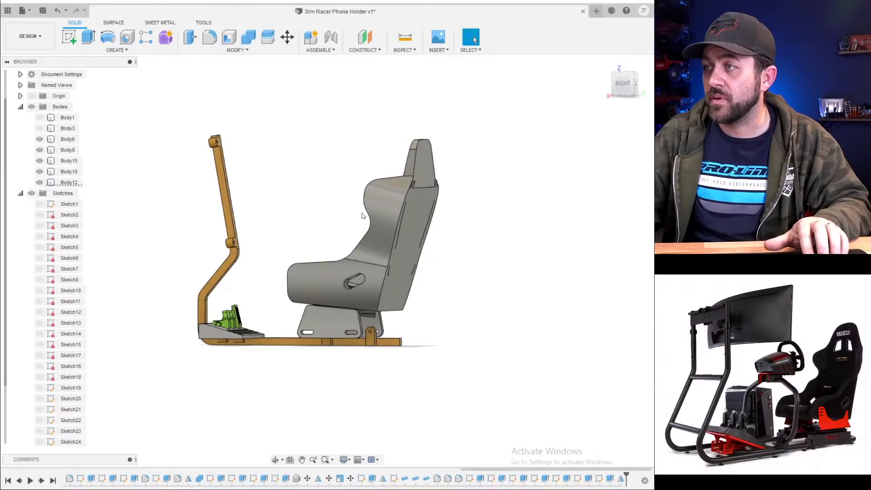
- Scale the seat body non-uniformly, with an X scale of 0.7 and a Z scale of 0.85
middle_click_drag(362, 216, 322, 192, "shift")
left_click(236, 50)
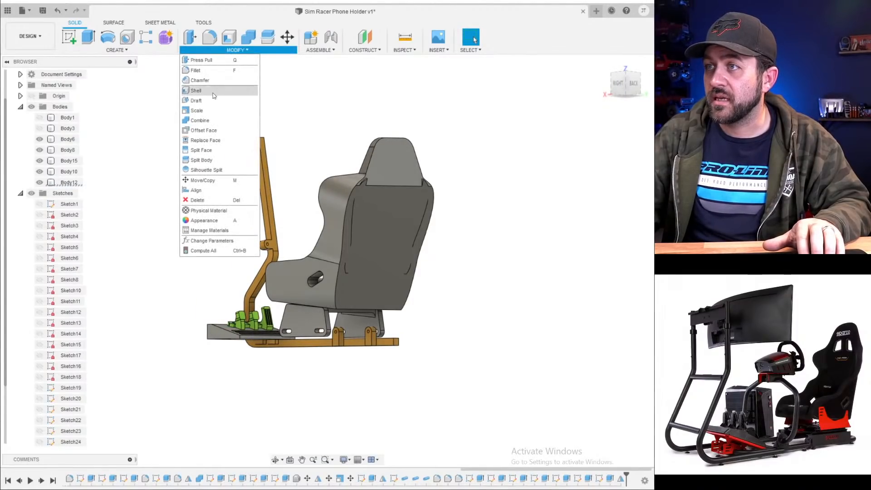
left_click(232, 128)
left_click(387, 245)
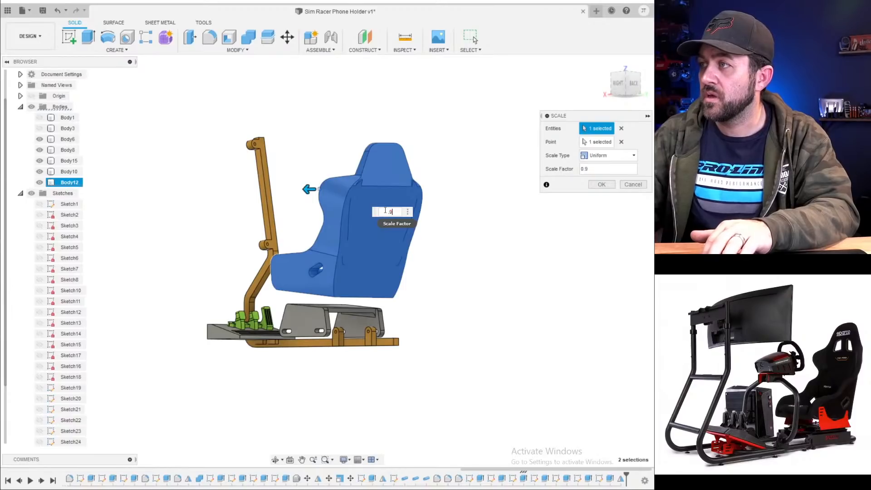
left_click(615, 155)
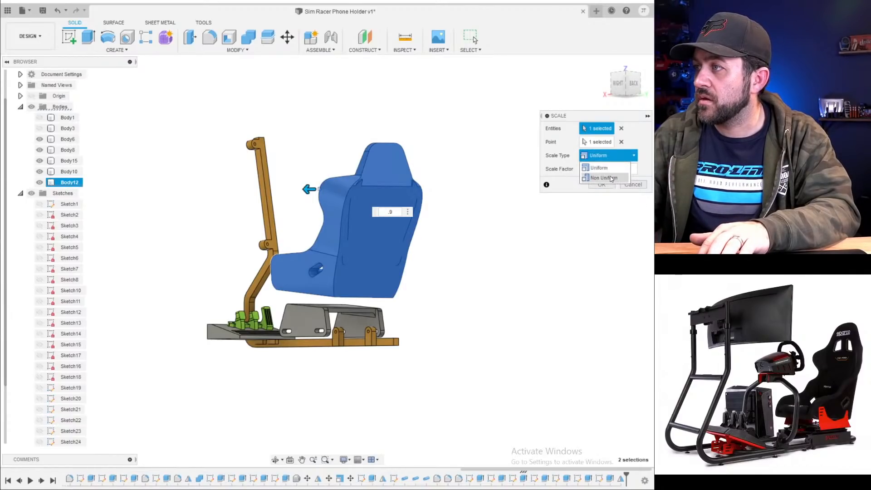
left_click(613, 176)
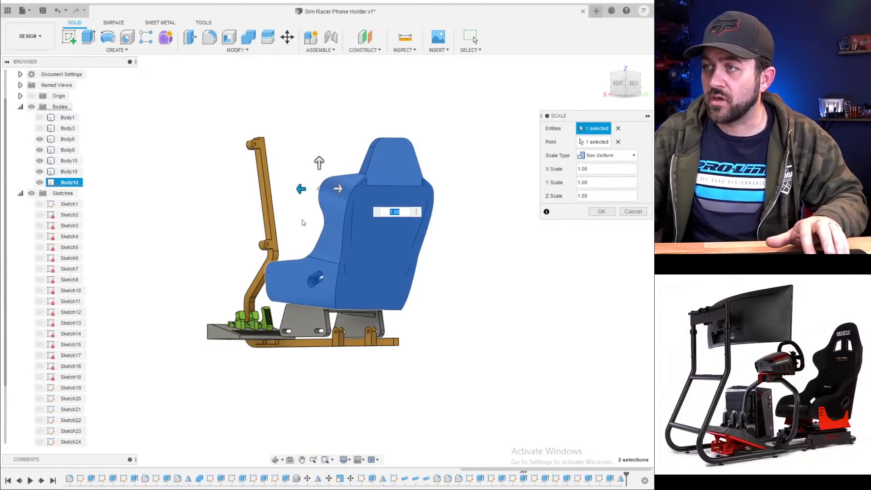
mouse_move(302, 221)
middle_mouse_down("shift")
mouse_move(322, 219)
mouse_move(269, 220)
mouse_move(298, 209)
middle_mouse_up("shift")
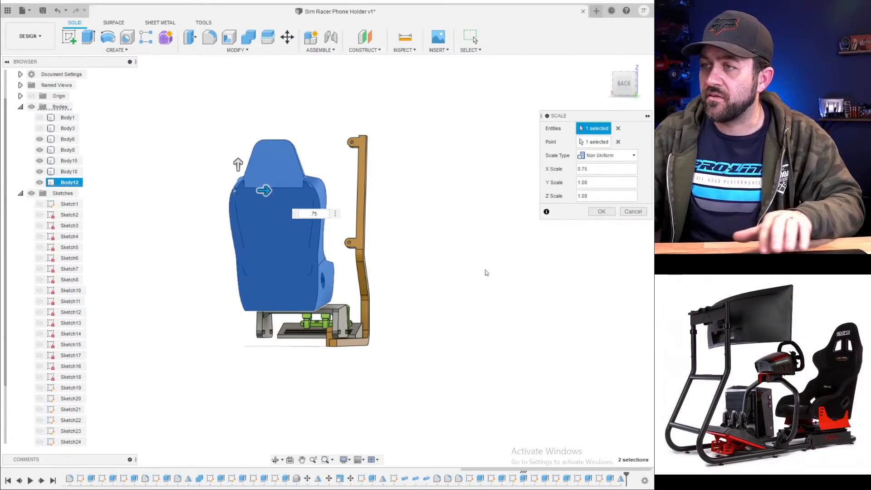
middle_click_drag(300, 297, 348, 292, "shift")
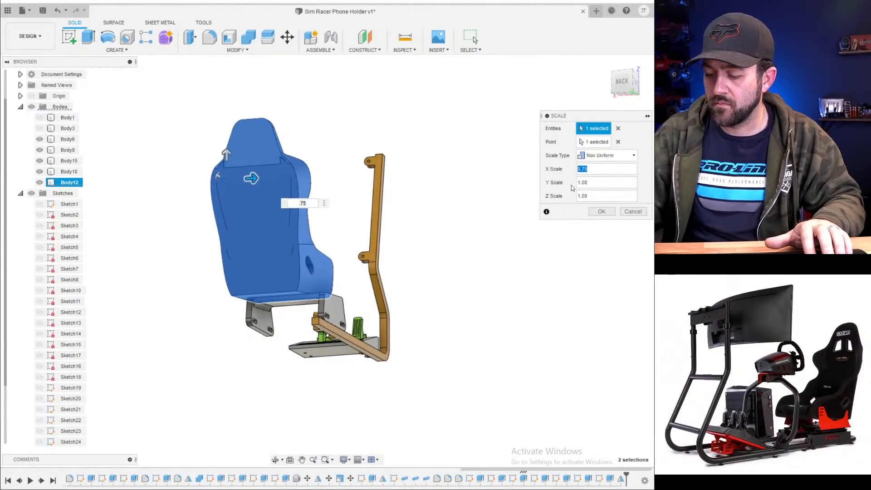
type(".7")
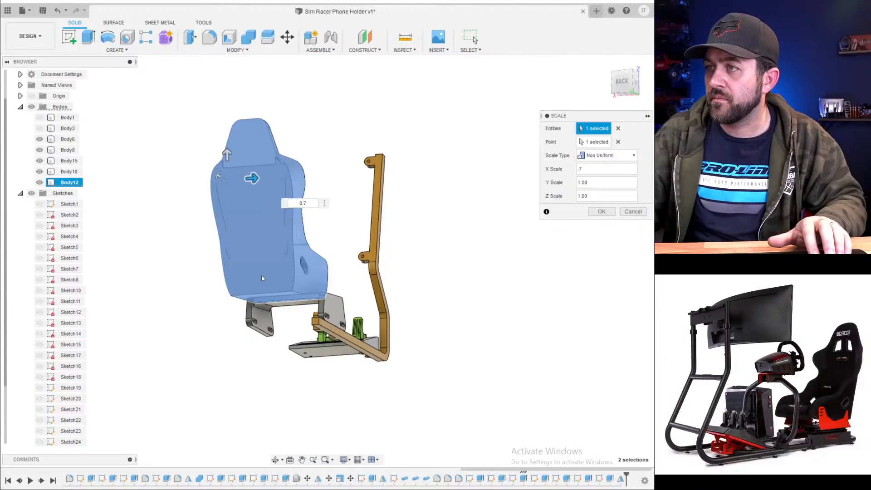
middle_click_drag(303, 202, 244, 149, "shift")
middle_click_drag(364, 295, 344, 289, "shift")
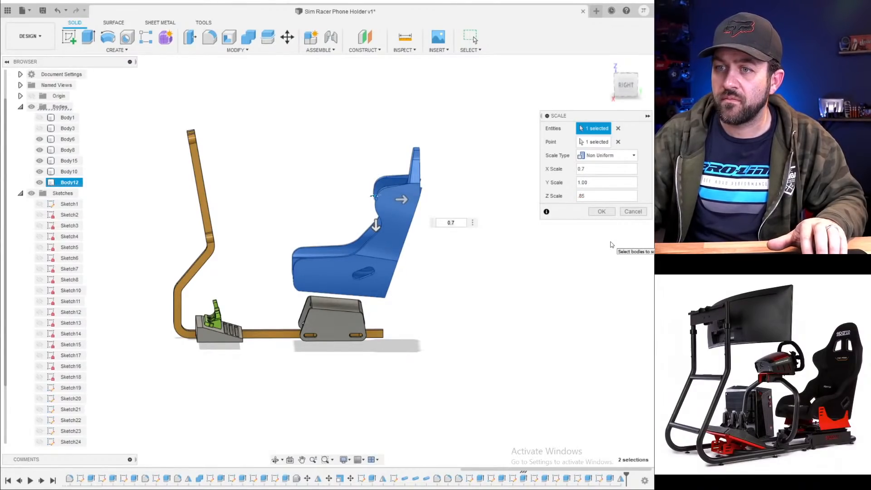
key("Return")
- Move the seat body 15 mm down onto the seat bracket
middle_click_drag(298, 241, 332, 281, "shift")
scroll(327, 287, "up", 3)
left_click(258, 75)
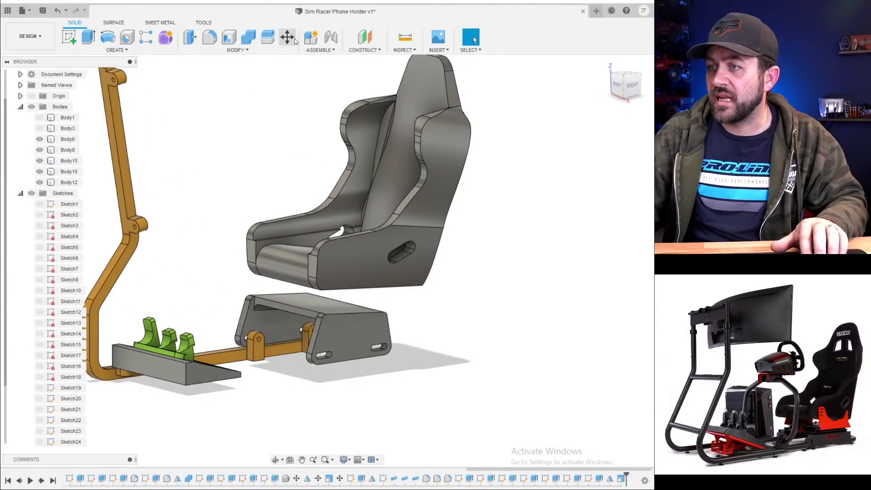
left_click(287, 38)
left_click(351, 265)
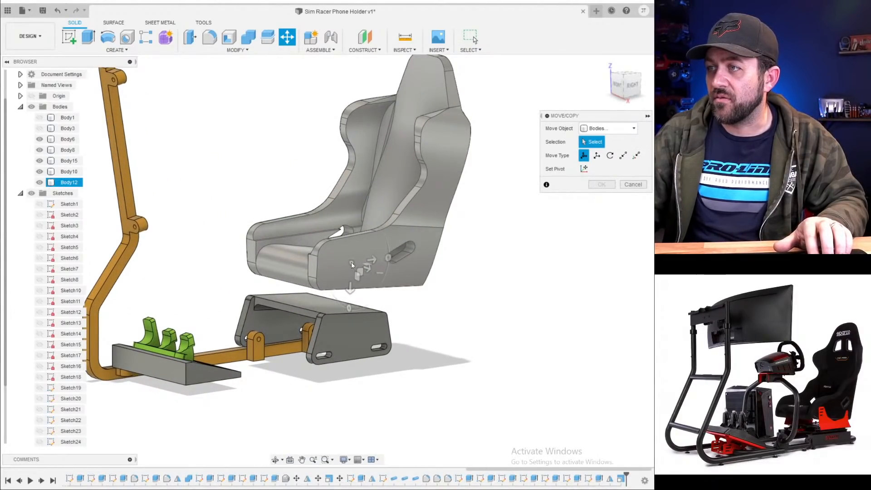
left_click(433, 214)
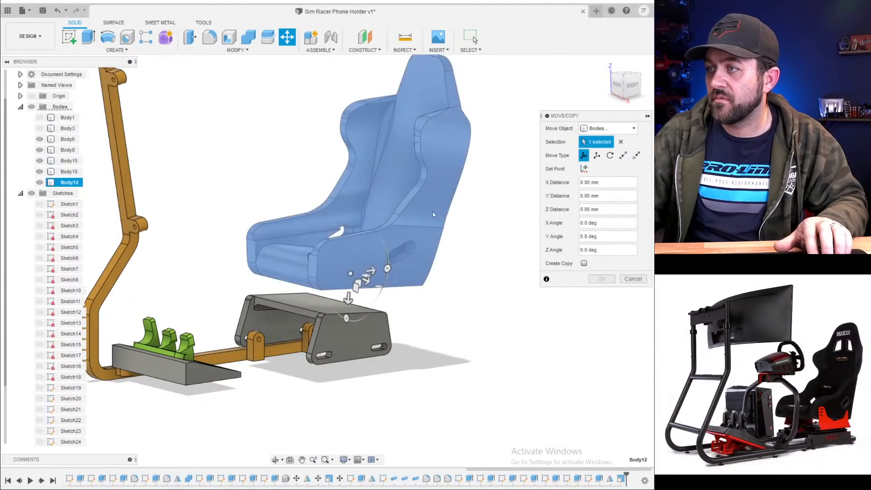
left_click(631, 85)
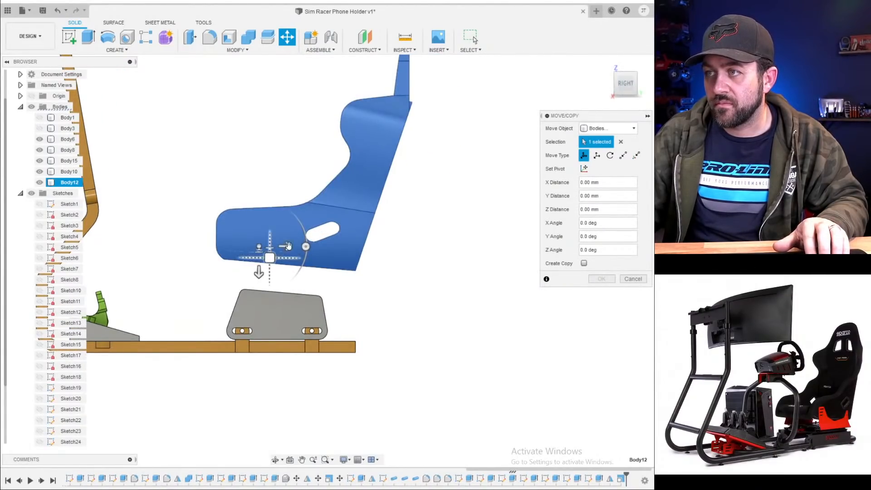
left_click_drag(260, 271, 295, 296)
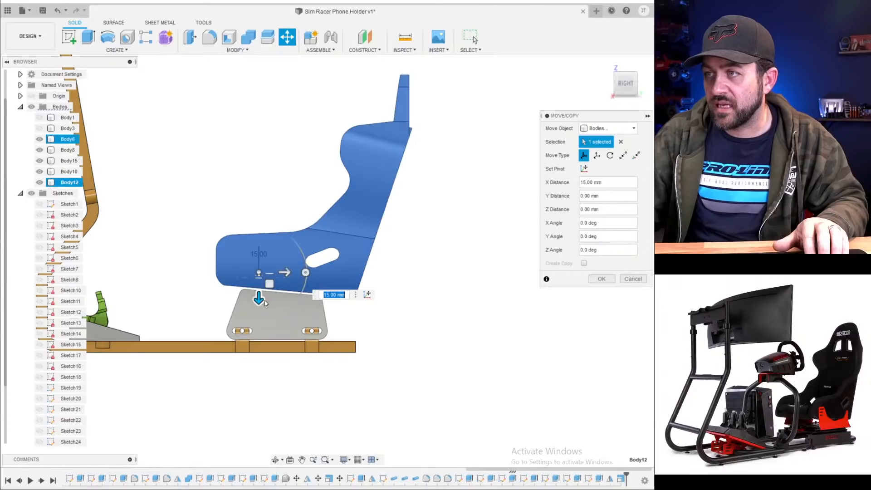
scroll(295, 296, "up", 5)
- Reset the move pivot onto the seat bracket and shift the seat 15 mm sideways to centre it over the bracket
left_click(649, 80)
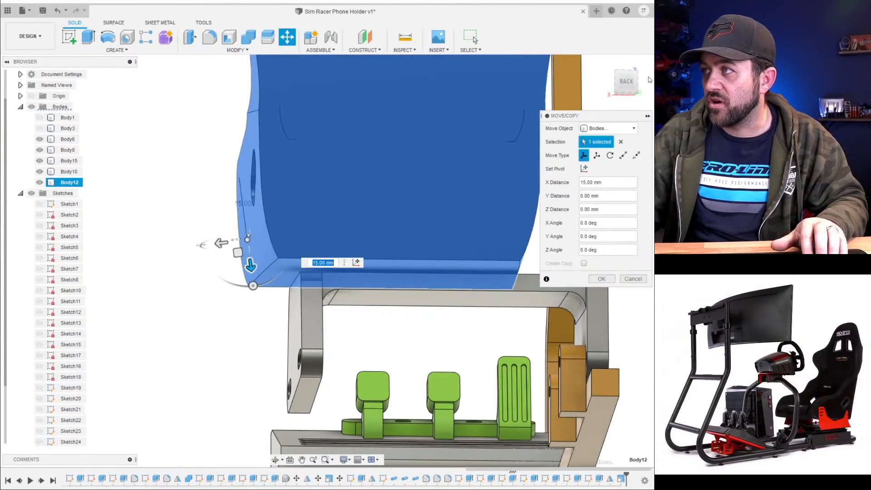
left_click(626, 80)
scroll(316, 303, "down", 3)
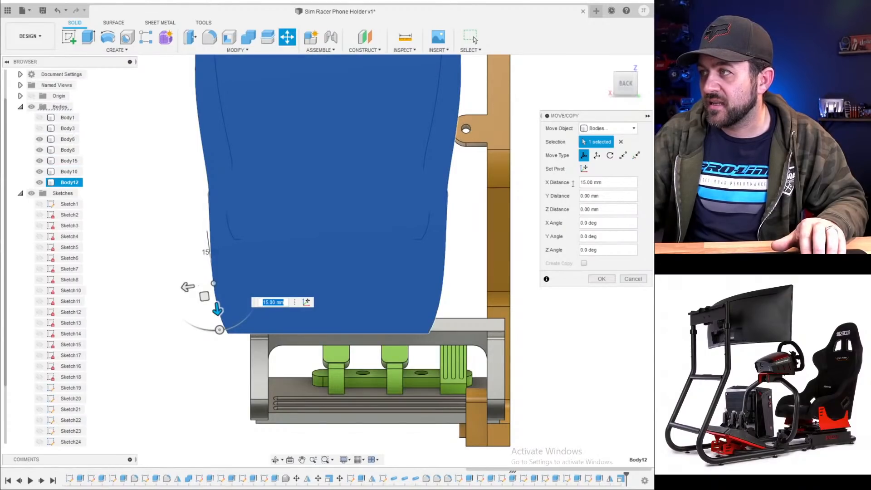
left_click(585, 168)
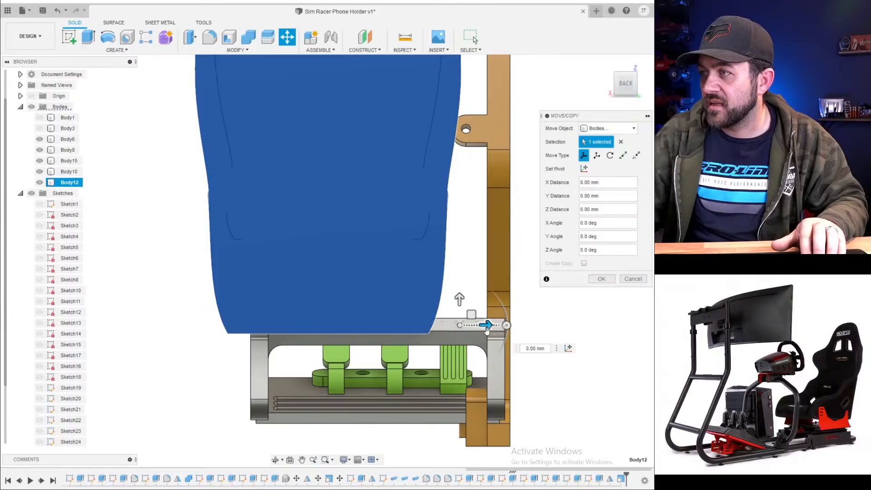
left_click_drag(506, 326, 540, 326)
scroll(508, 329, "down", 5)
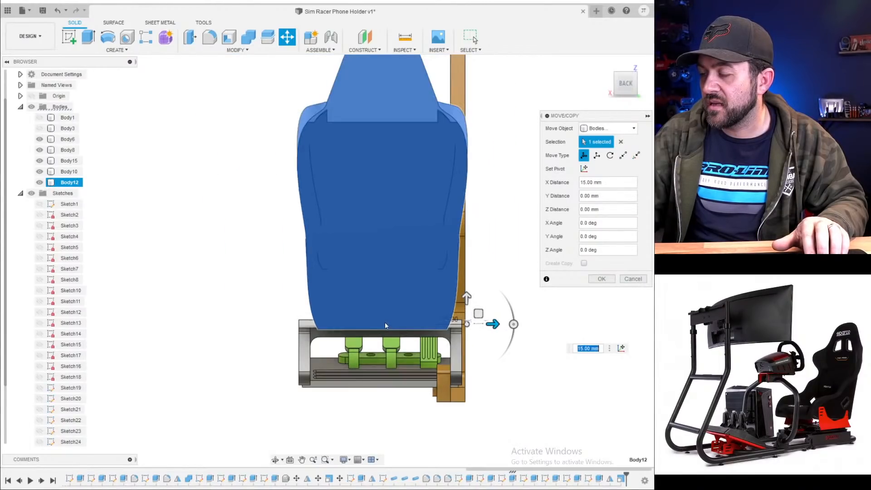
left_click(602, 278)
scroll(243, 287, "down", 3)
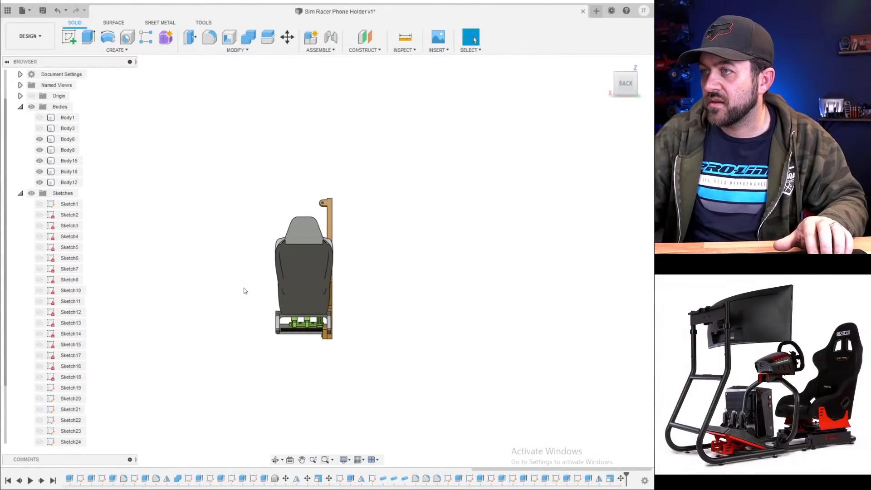
- Edit the seat's scale feature and set its Y scale to 0.75
middle_click_drag(243, 287, 301, 295, "shift")
scroll(341, 291, "up", 3)
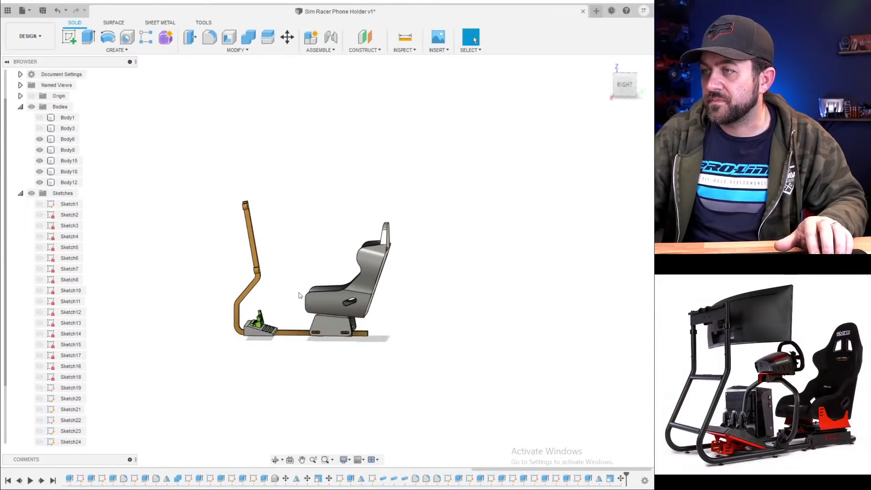
scroll(323, 297, "up", 4)
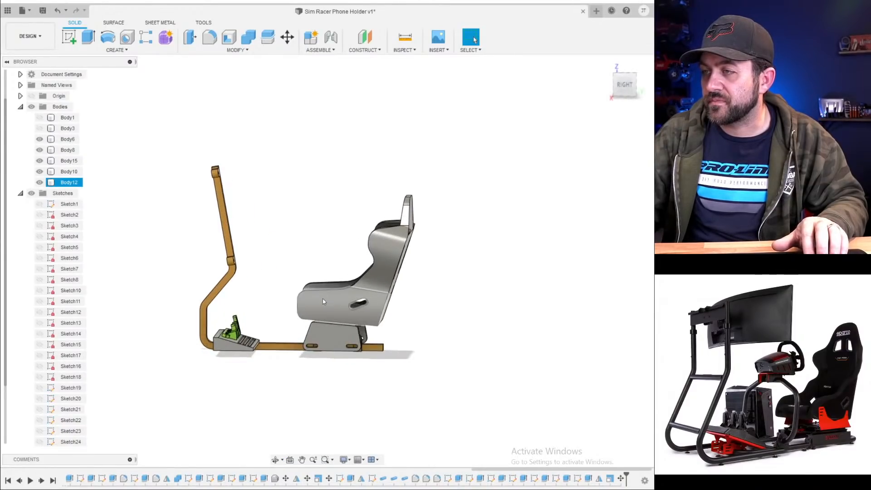
left_click(609, 480)
right_click(610, 480)
left_click(616, 397)
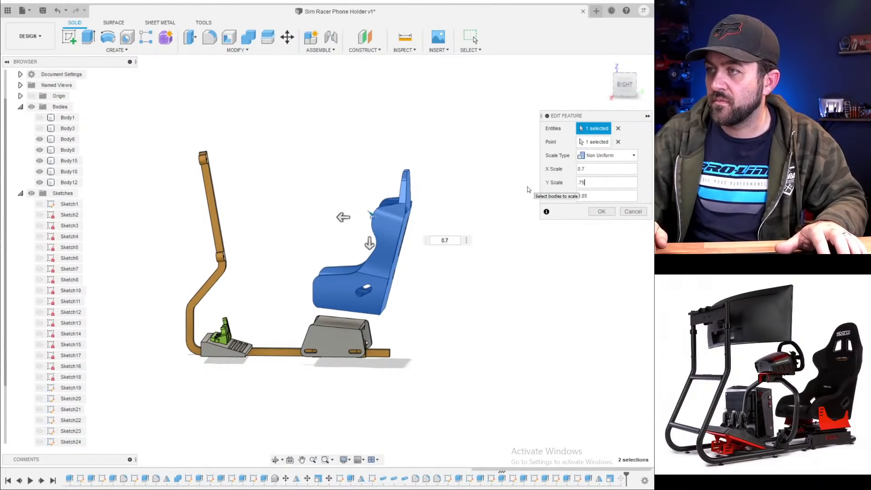
key("Return")
- Edit the seat's last move feature, setting the Y distance to -10 mm to shift the seat forward on its bracket
middle_click_drag(400, 249, 327, 338, "shift")
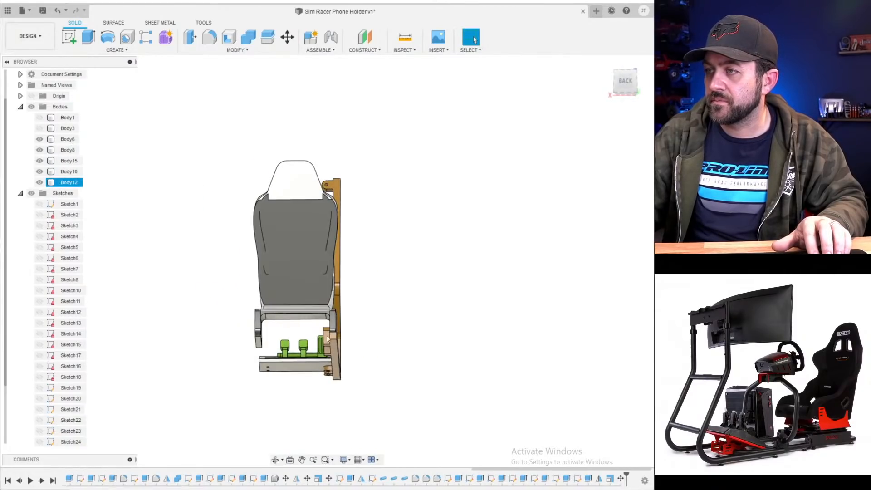
right_click(620, 479)
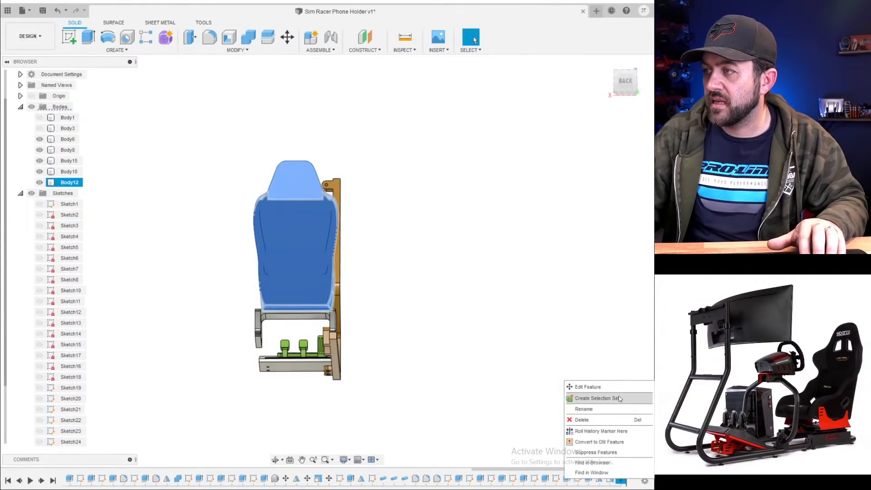
left_click(590, 387)
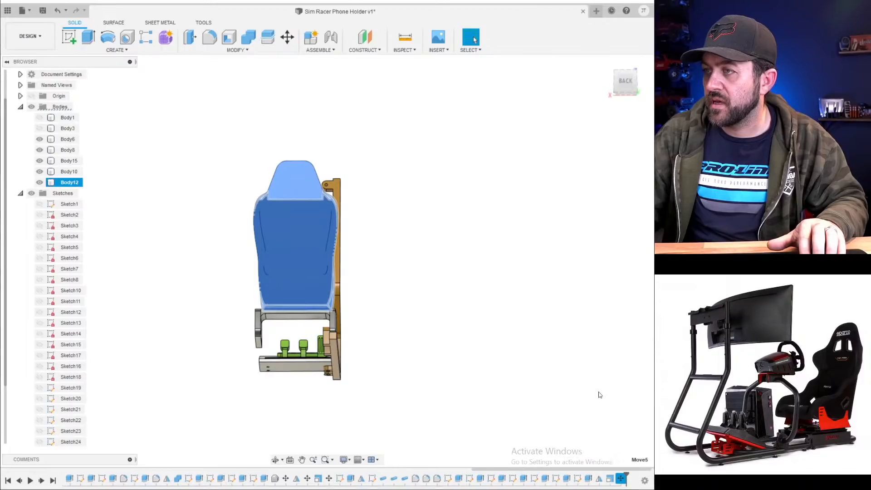
middle_click_drag(286, 236, 297, 258, "shift")
left_click(624, 84)
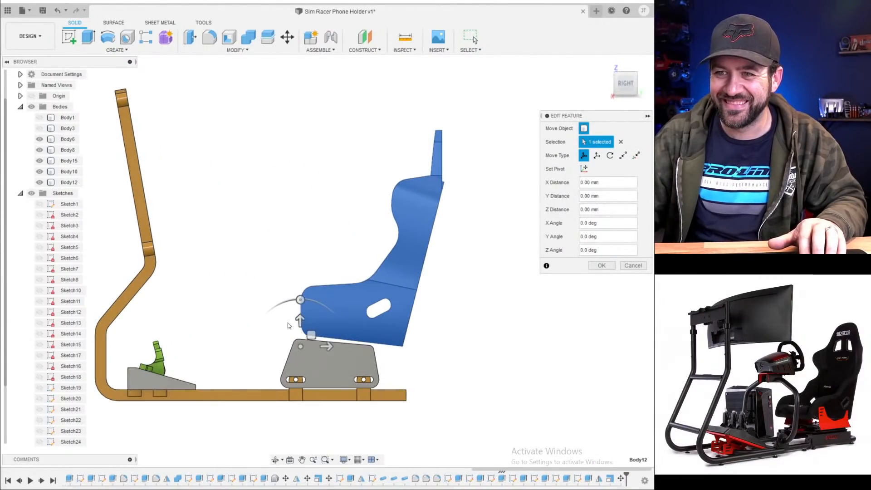
scroll(288, 345, "up", 3)
scroll(318, 358, "up", 1)
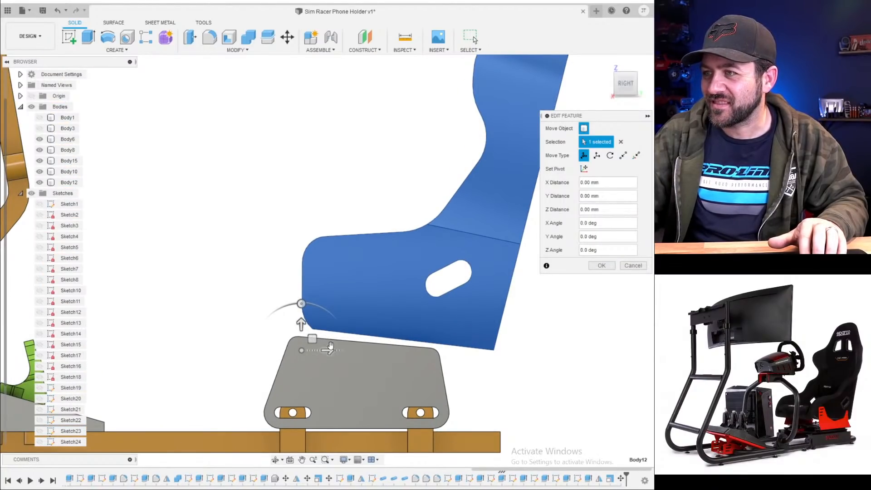
left_click_drag(330, 345, 303, 349)
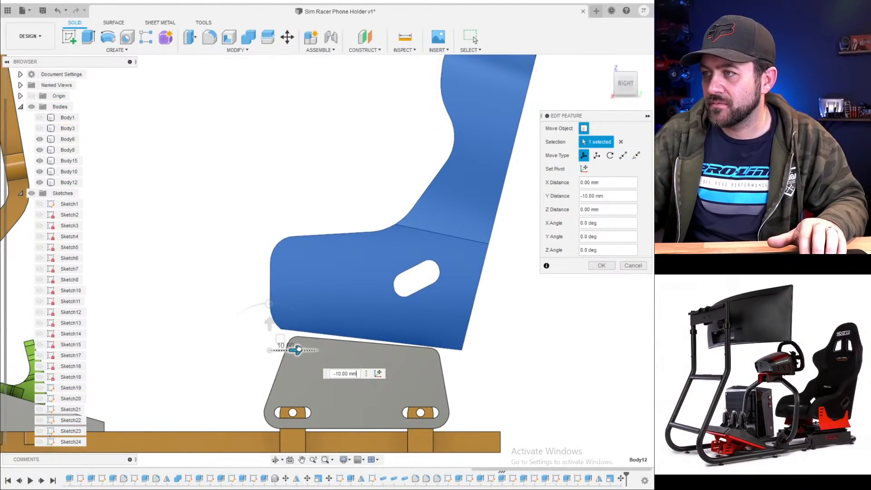
left_click(601, 265)
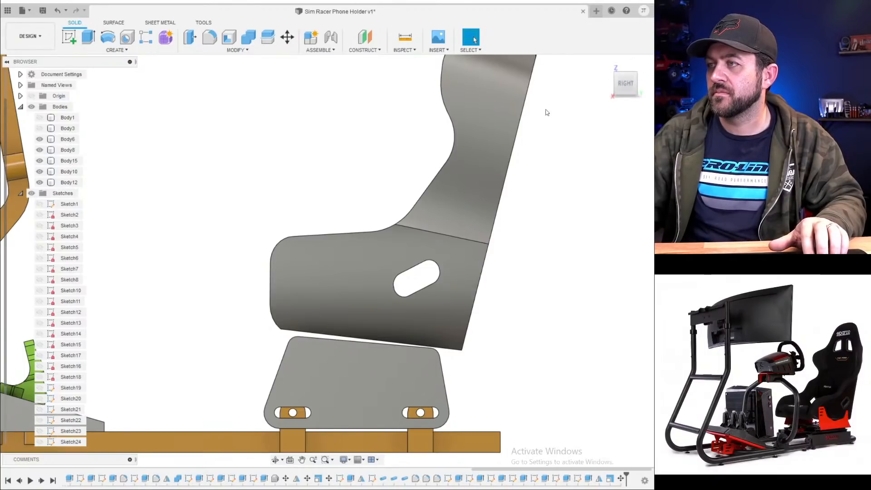
- Show the hidden bodies Body3 and Body1 alongside the seat assembly
scroll(439, 303, "down", 6)
middle_click_drag(418, 268, 343, 308, "shift")
scroll(402, 298, "up", 3)
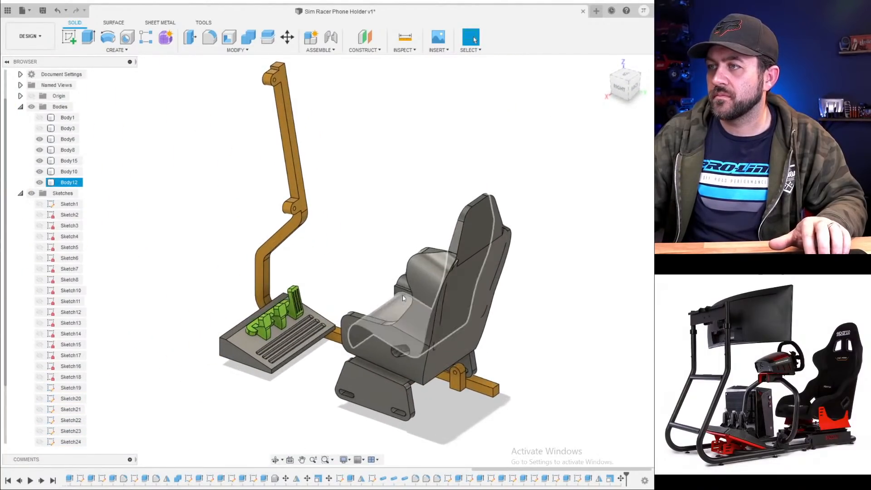
left_click(39, 128)
left_click(40, 118)
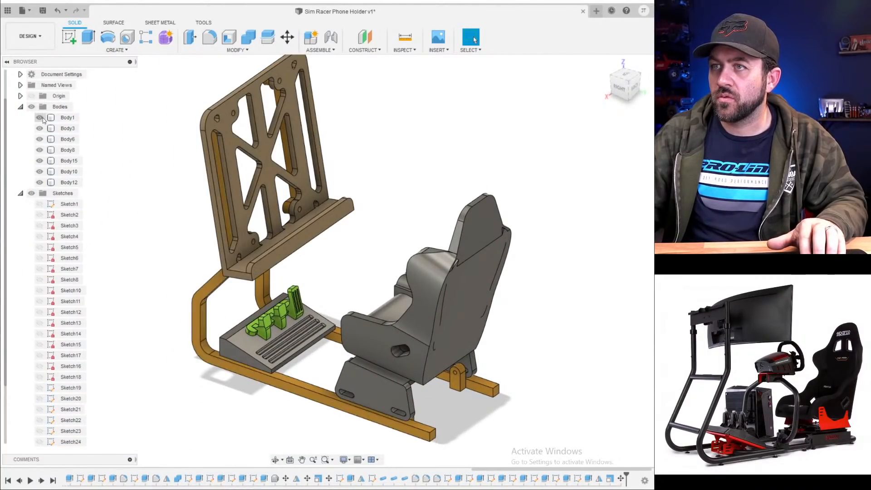
- Set the opacity of the seat body, Body12, to 30%
left_click(68, 182)
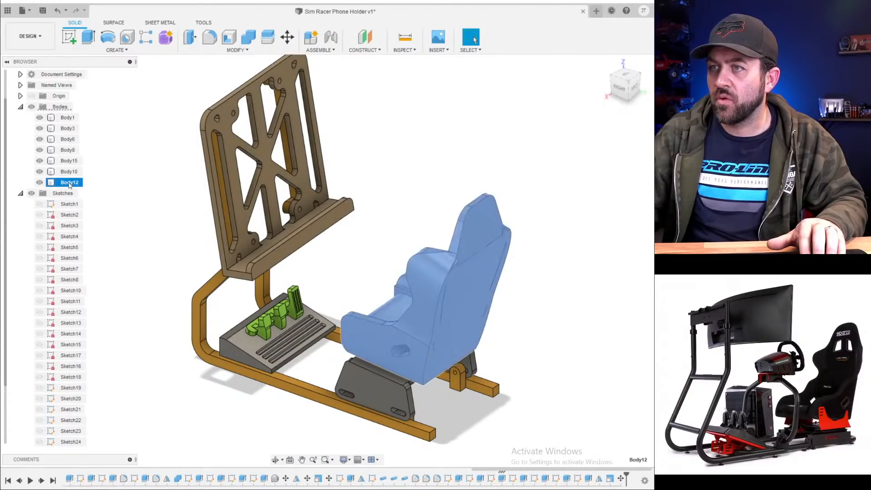
right_click(68, 182)
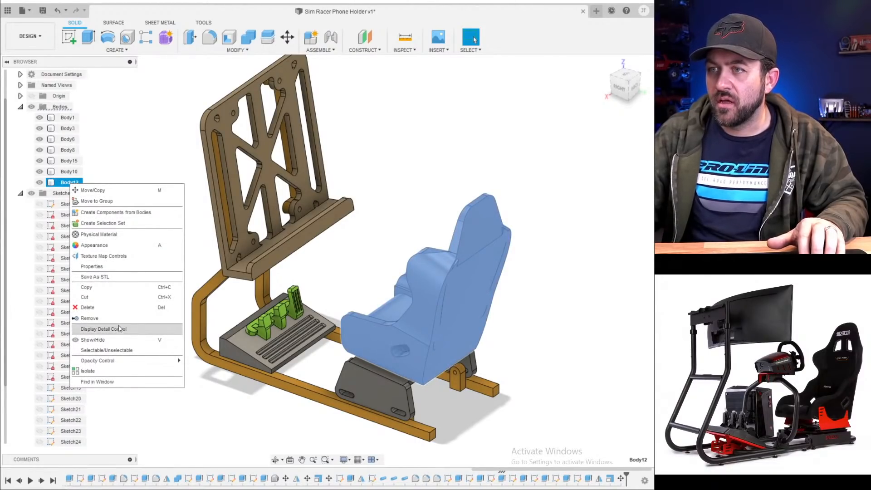
mouse_move(121, 360)
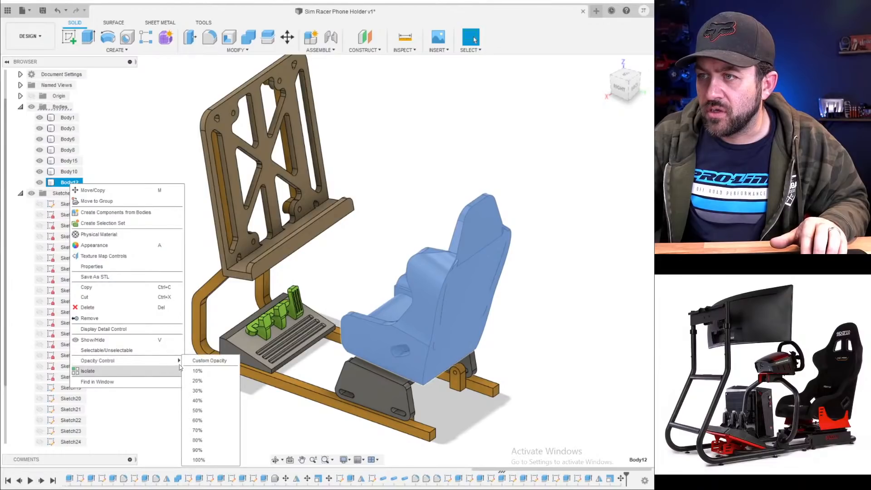
left_click(211, 391)
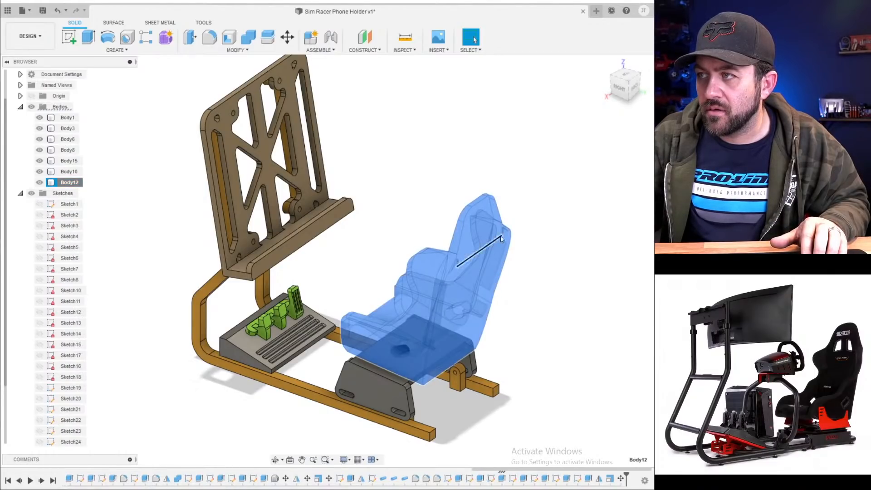
scroll(494, 301, "down", 4)
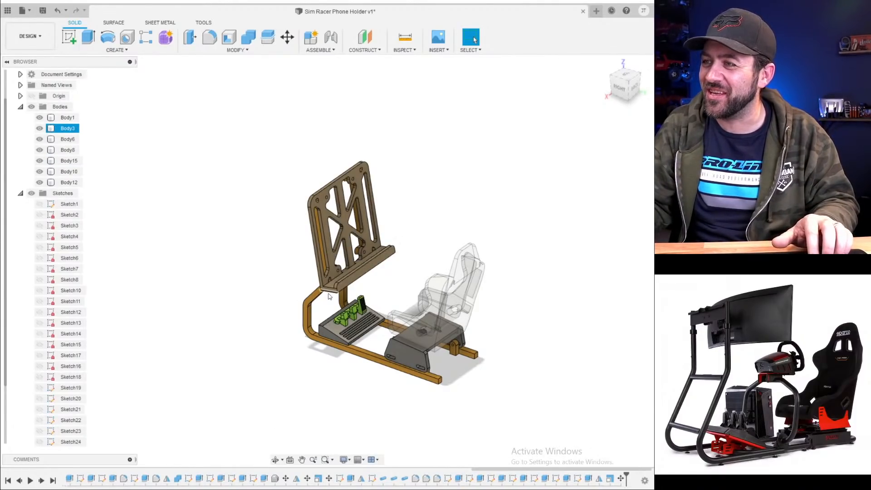
scroll(340, 299, "up", 3)
middle_click_drag(376, 274, 358, 262, "shift")
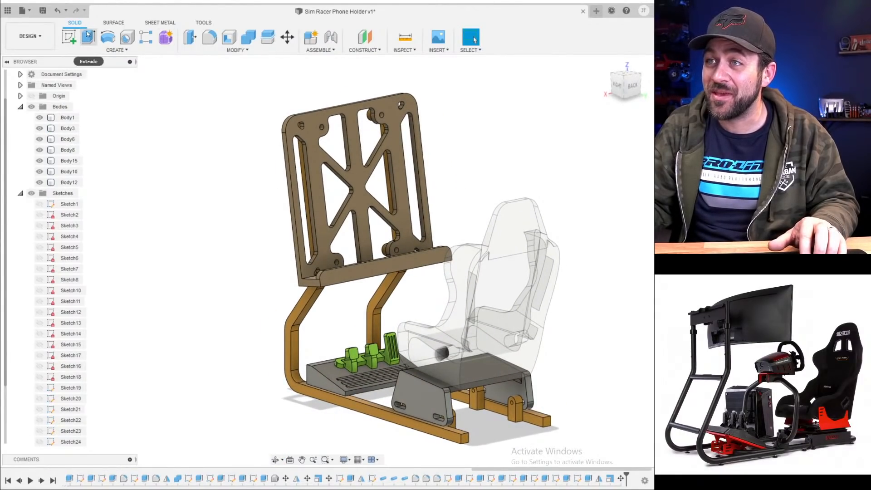
left_click(69, 36)
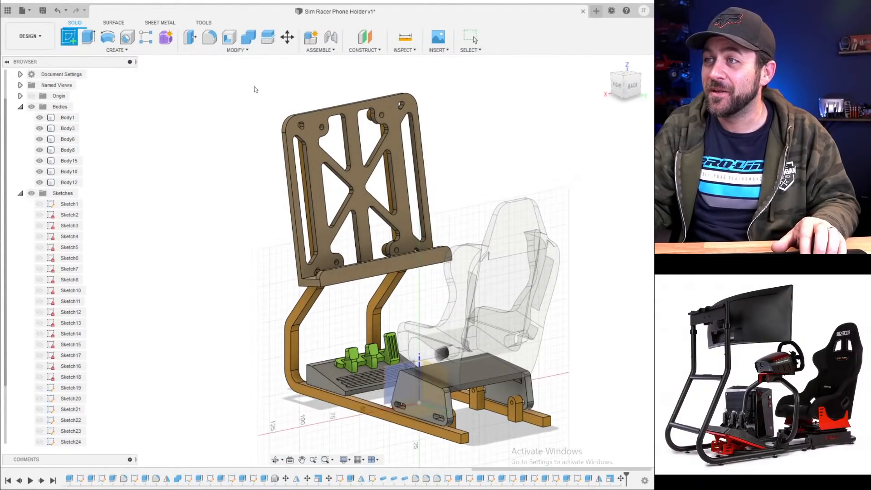
left_click(310, 132)
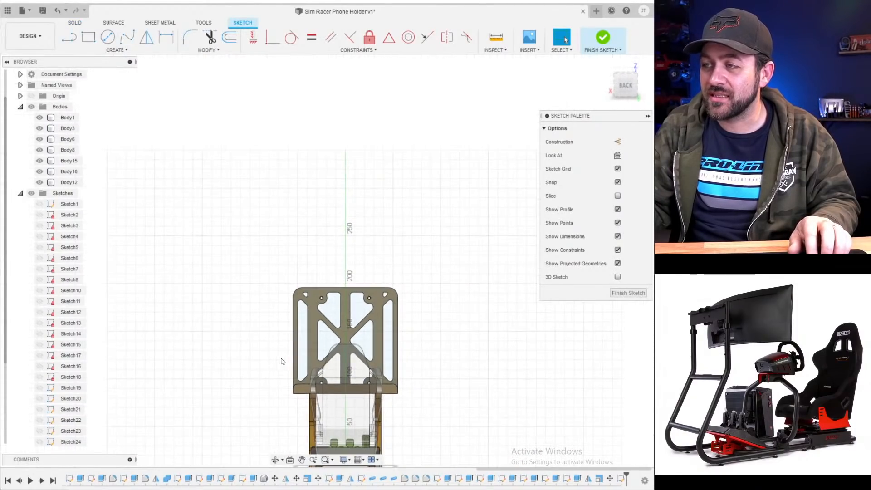
mouse_move(272, 363)
middle_mouse_down("shift")
mouse_move(323, 366)
mouse_move(330, 375)
middle_mouse_up("shift")
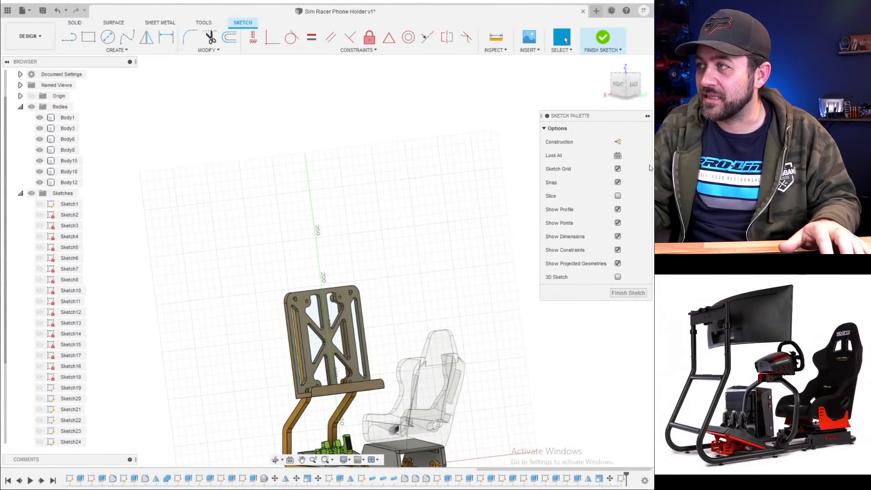
left_click(603, 39)
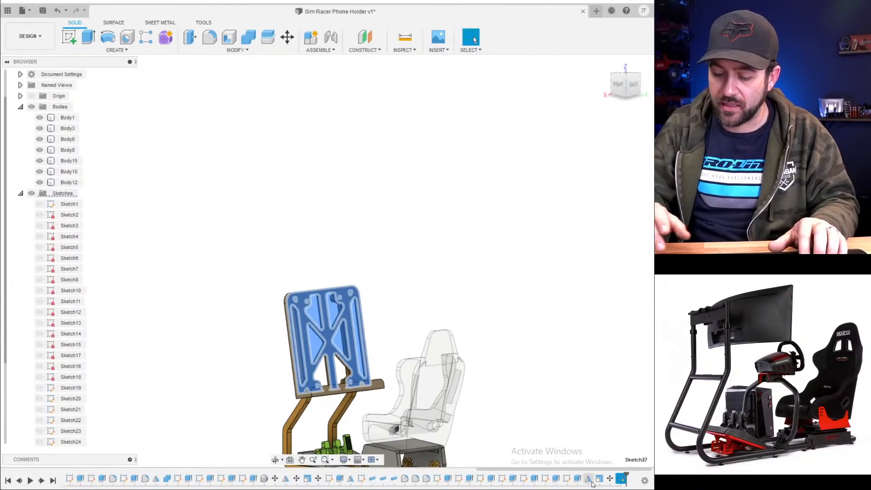
middle_click_drag(195, 296, 226, 171)
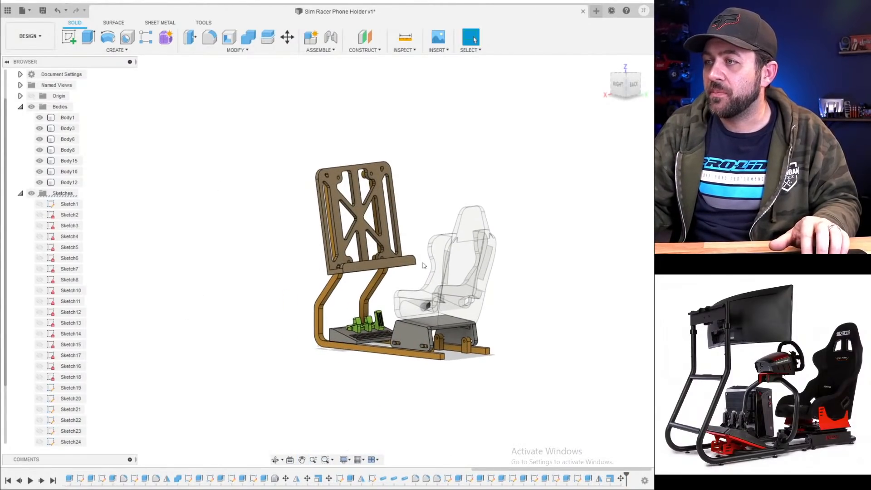
- Examine the seat, its bracket, the pedals and the phone plate from several angles, including the underside and rear
scroll(424, 265, "up", 4)
middle_click_drag(247, 294, 283, 302, "shift")
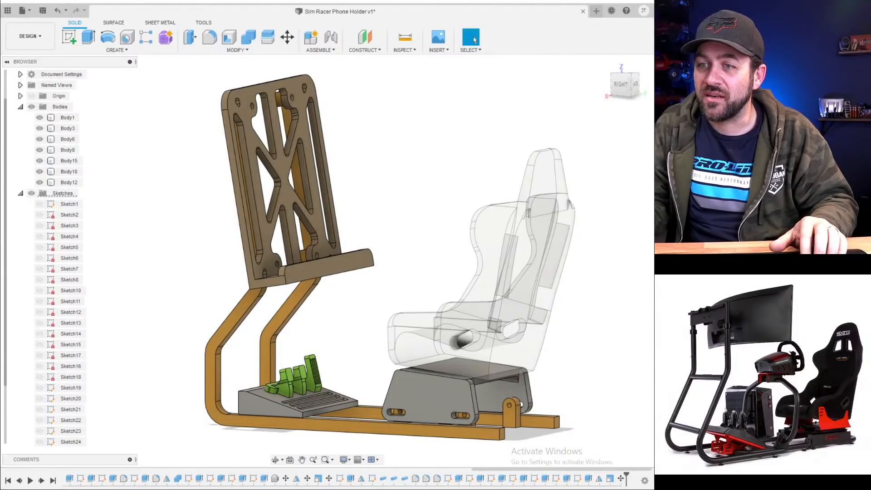
left_click(477, 369)
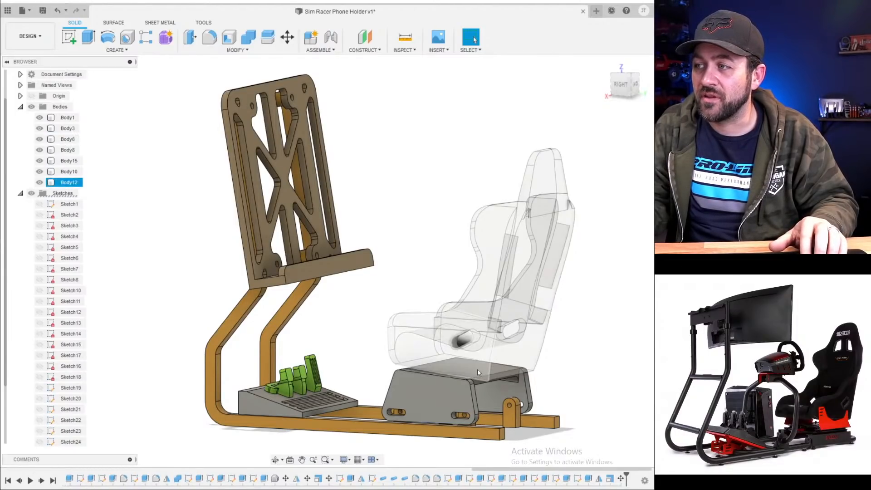
middle_click_drag(477, 368, 454, 309, "shift")
key("Escape")
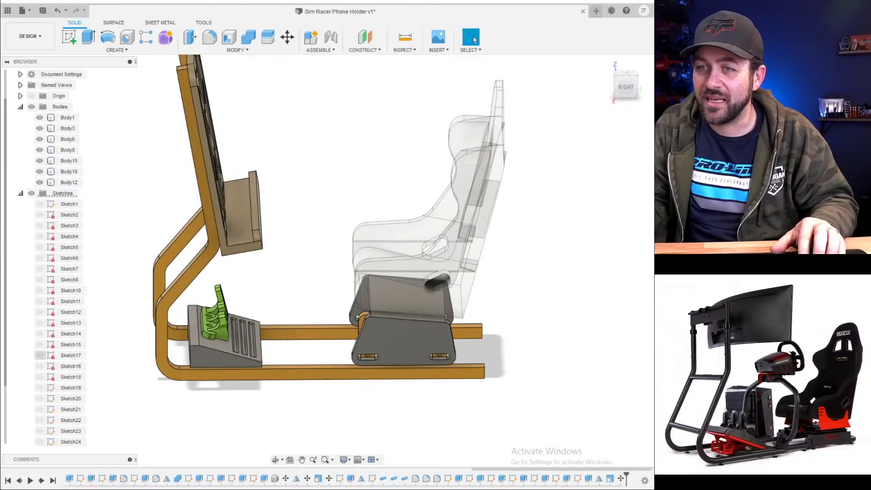
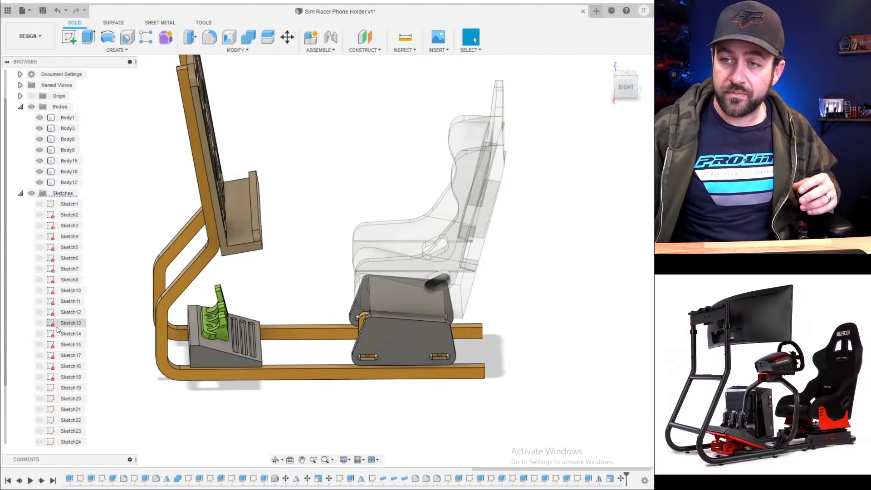
left_click(447, 301)
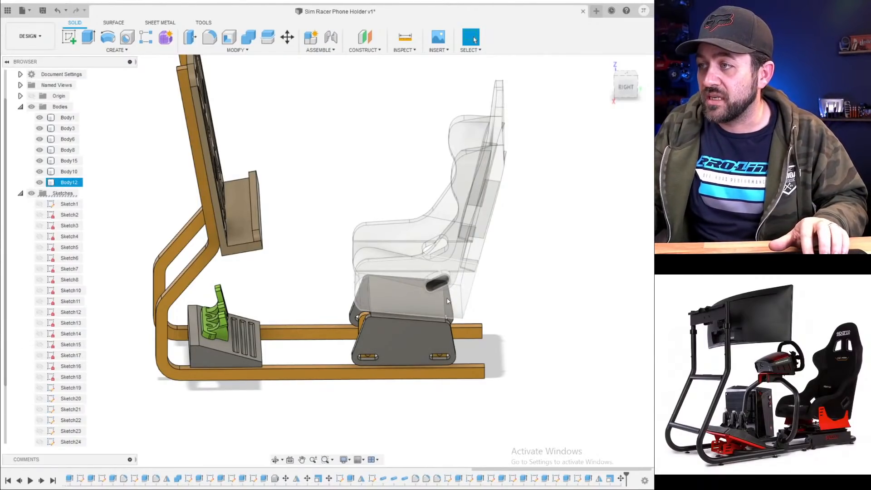
middle_click_drag(447, 301, 374, 320, "shift")
scroll(372, 322, "up", 3)
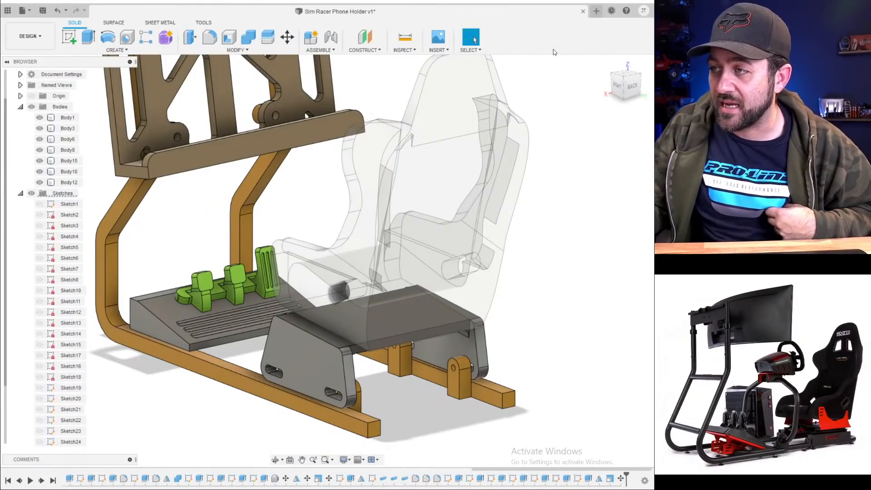
left_click(184, 366)
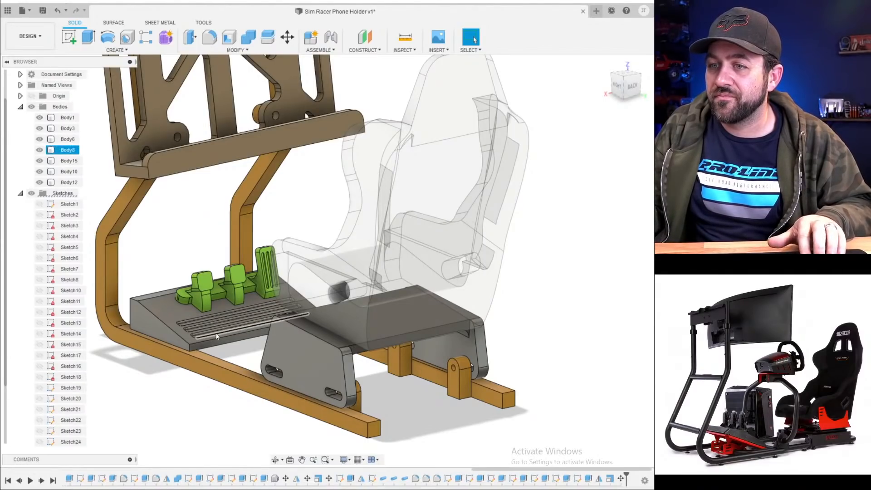
scroll(290, 352, "down", 4)
scroll(251, 257, "up", 3)
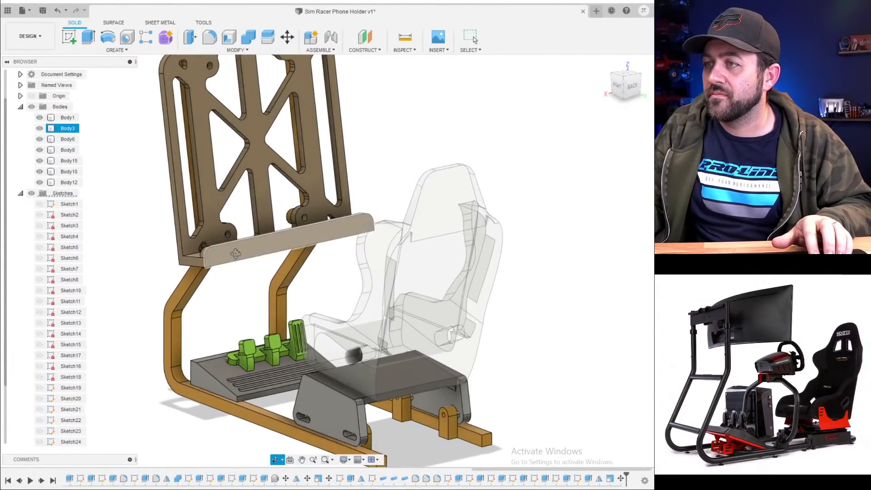
middle_click_drag(236, 253, 334, 246, "shift")
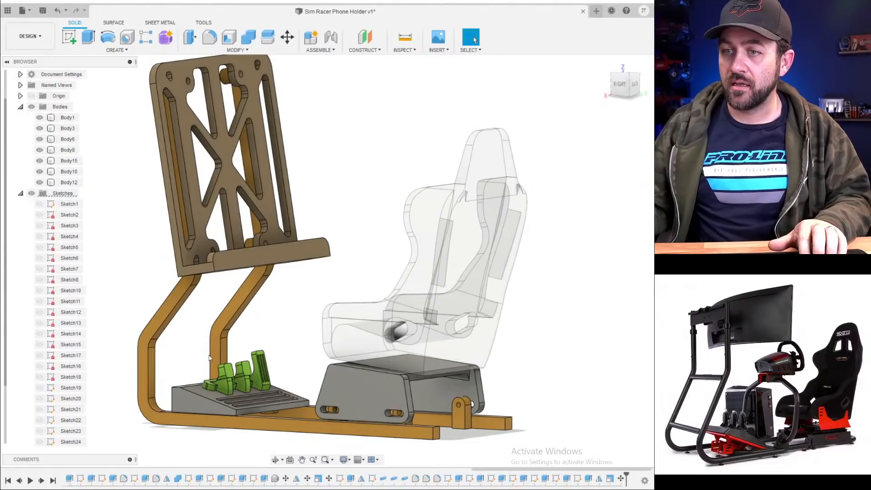
middle_click_drag(287, 322, 331, 294, "shift")
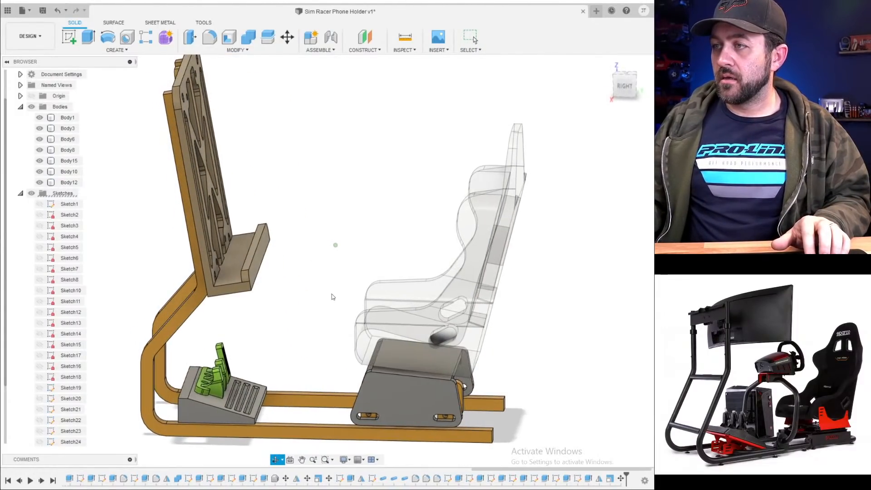
middle_click_drag(311, 261, 332, 245, "shift")
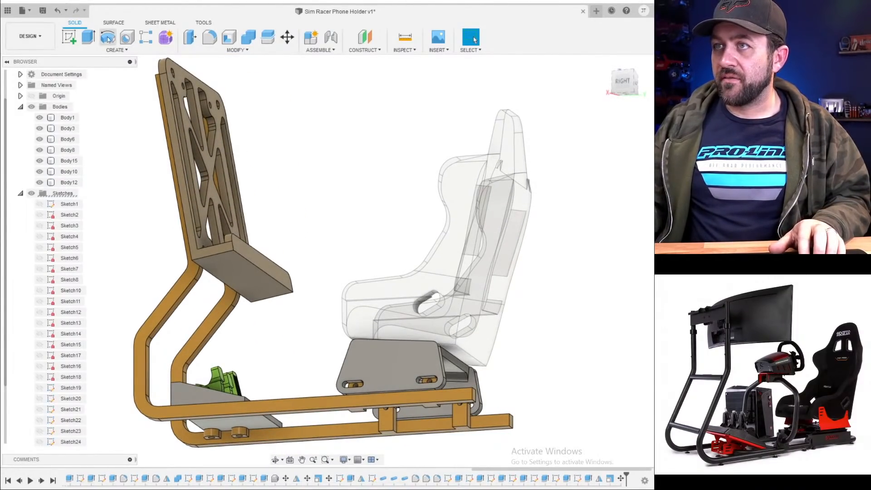
- Start a sketch on the rear face of the phone plate and draw a 3.5 mm circle just below its bottom edge
left_click(69, 37)
left_click(198, 248)
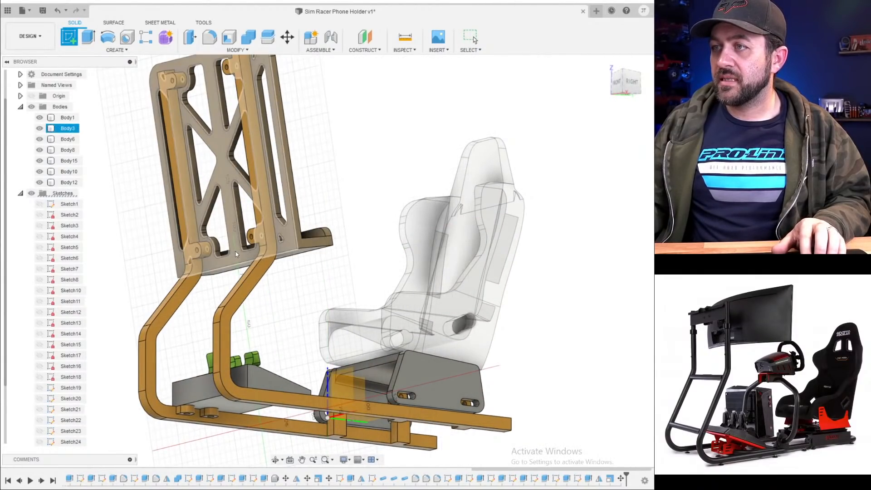
key("c")
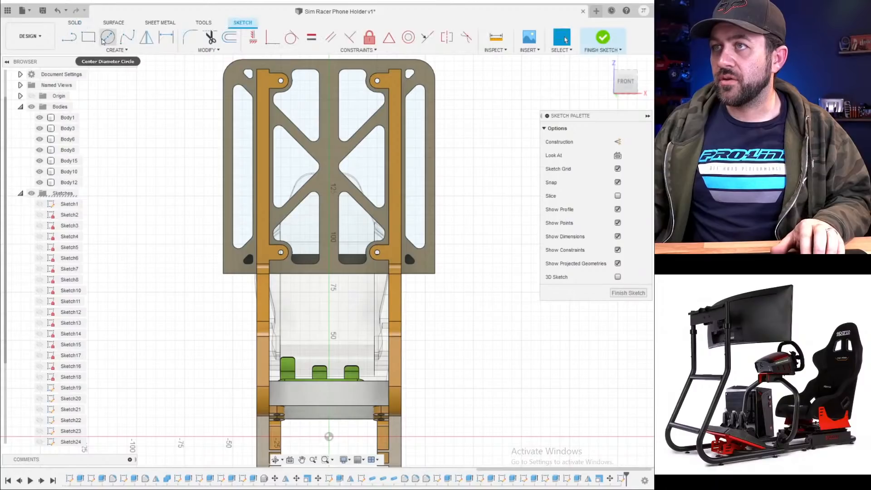
scroll(331, 285, "up", 5)
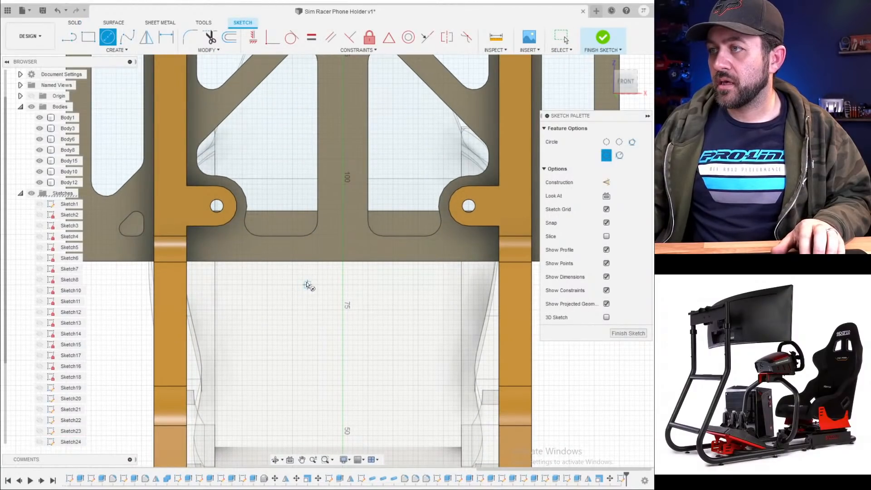
left_click(307, 283)
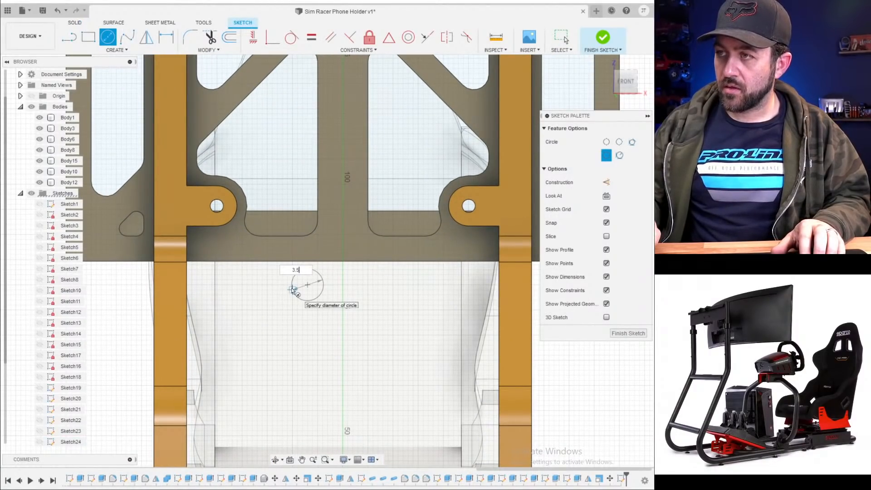
type("3.5")
key("Return")
- Add a concentric 10 mm circle around the small one and make it tangent to the phone plate's bottom edge
key("c")
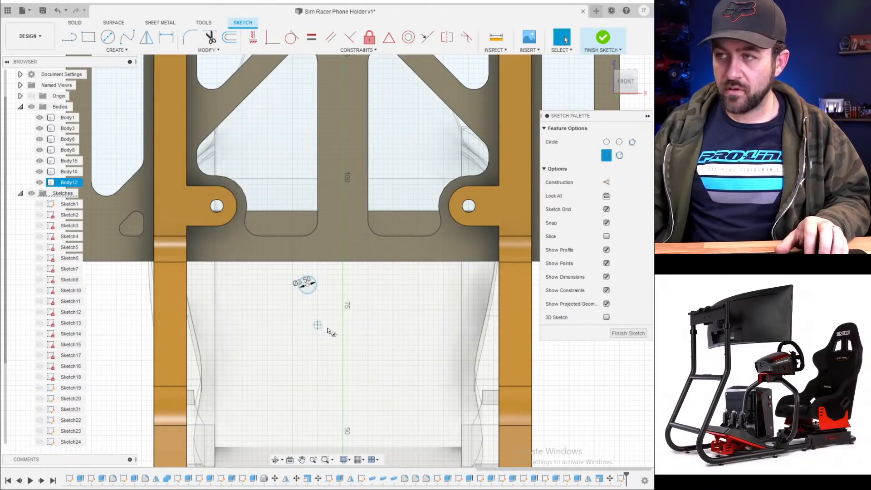
left_click(308, 285)
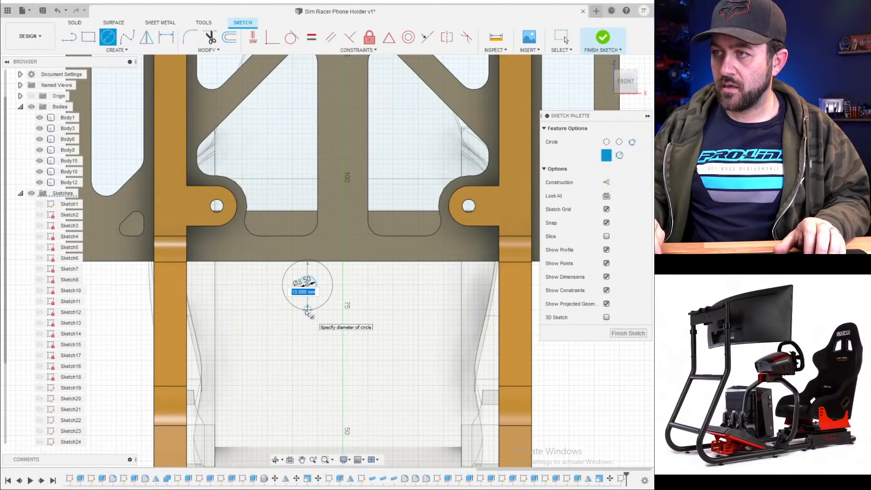
key("Return")
key("Escape")
scroll(449, 290, "up", 3)
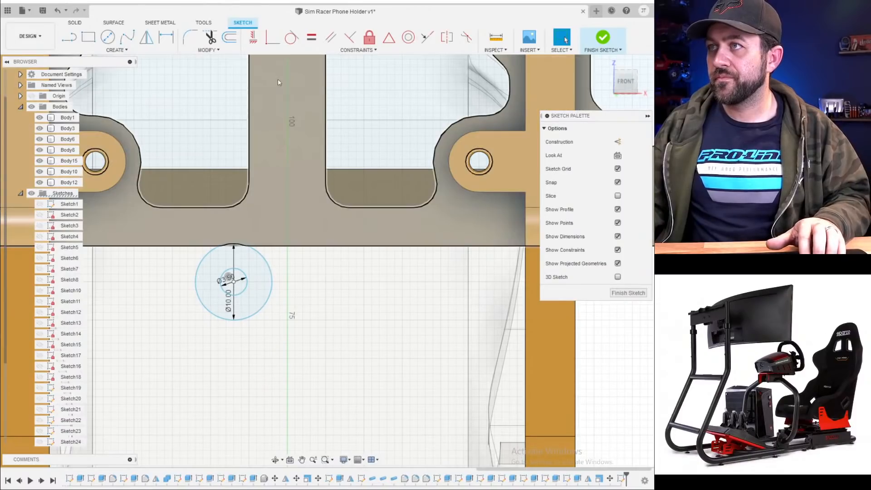
left_click(291, 37)
left_click(272, 246)
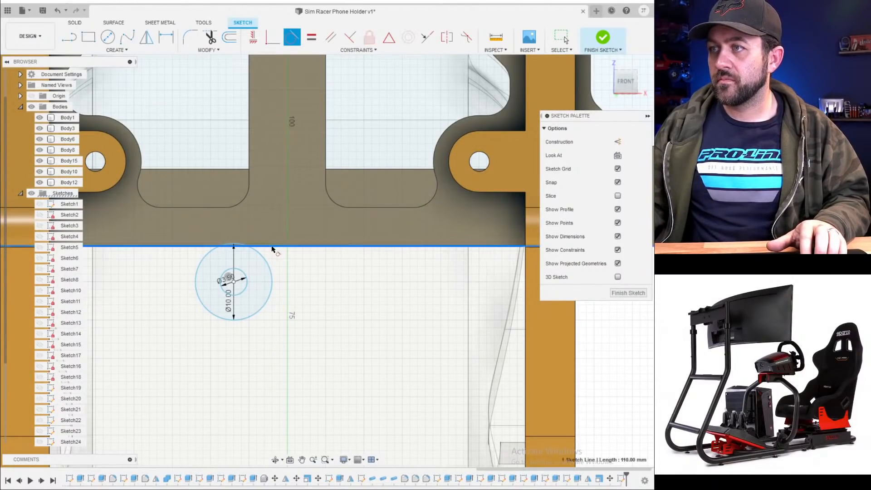
left_click(252, 249)
- Dimension the circles' centre at a horizontal distance of 10 mm from the sketch origin
scroll(259, 272, "down", 4)
key("d")
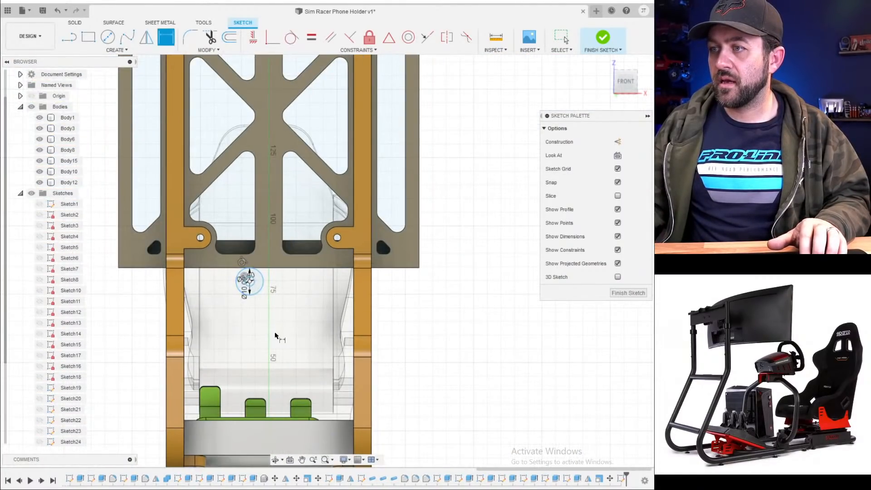
scroll(263, 399, "down", 3)
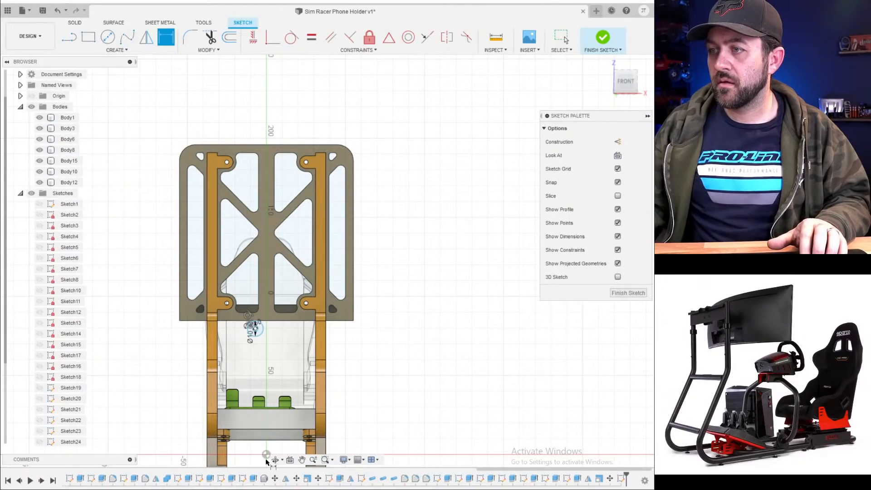
left_click(254, 329)
scroll(257, 335, "up", 1)
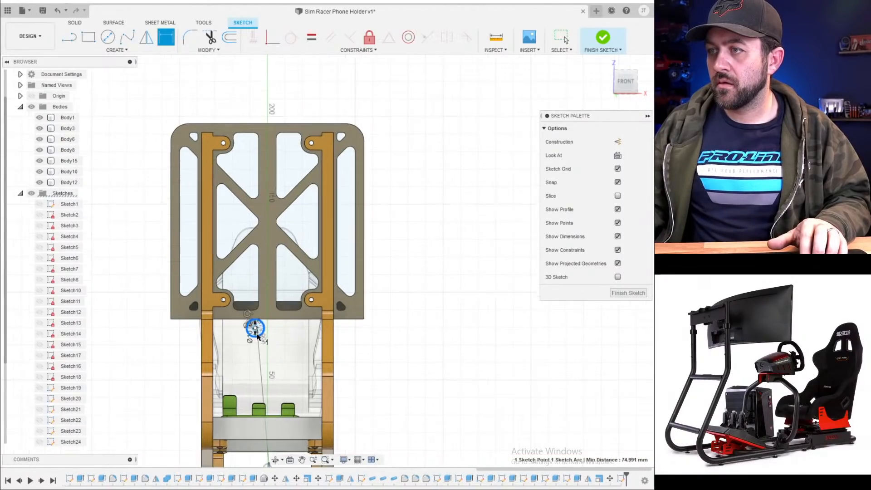
scroll(257, 336, "up", 6)
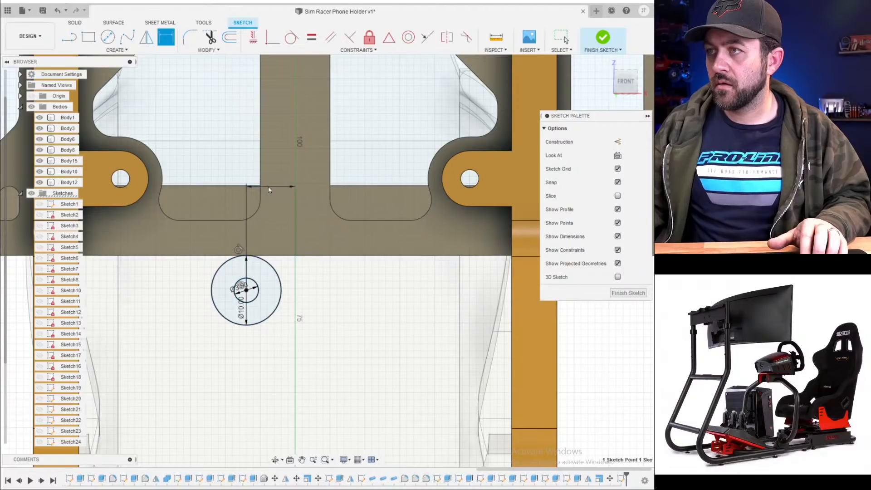
left_click(268, 188)
type("10")
key("Return")
scroll(292, 216, "down", 2)
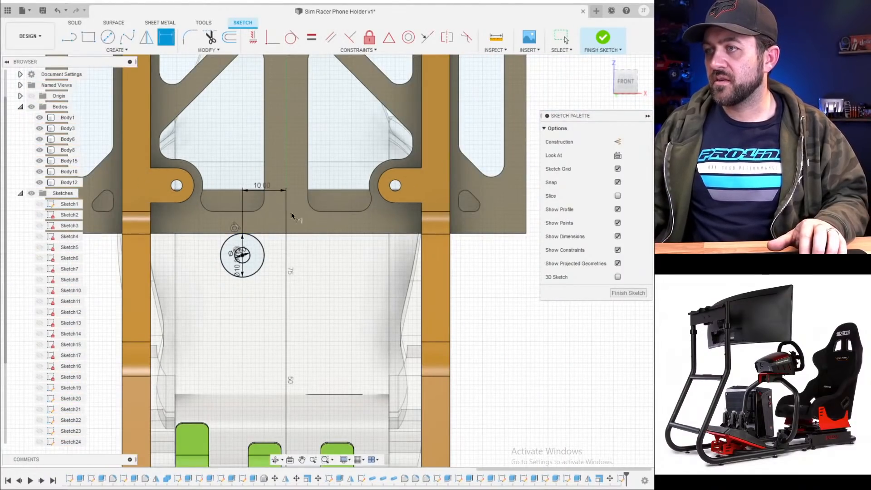
- Draw a vertical construction line downward from the phone plate's bottom edge, aligned with the sketch origin
scroll(253, 261, "up", 3)
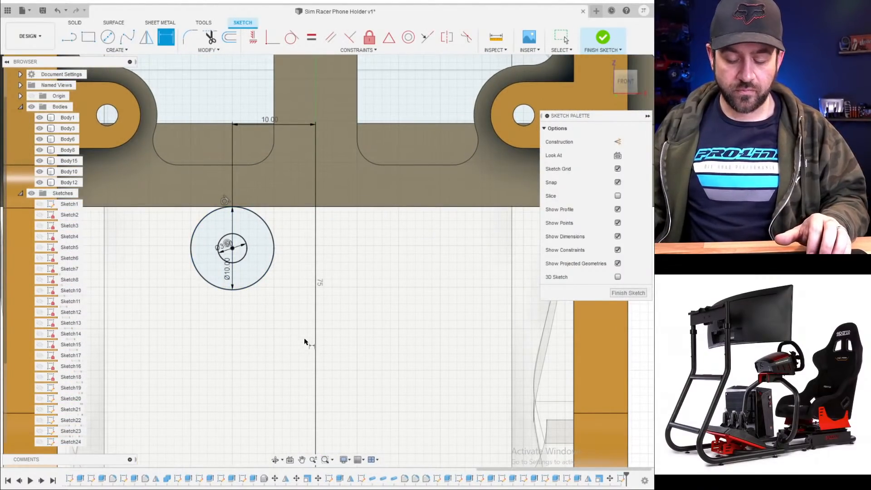
key("r")
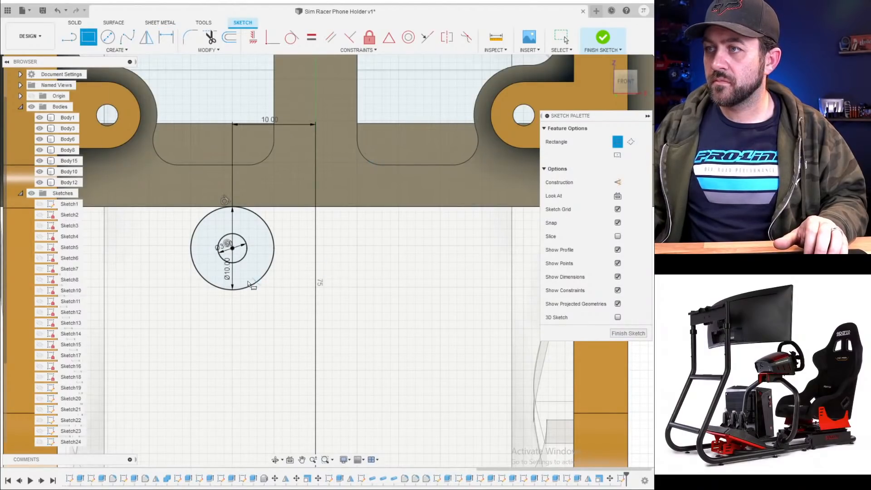
key("Escape")
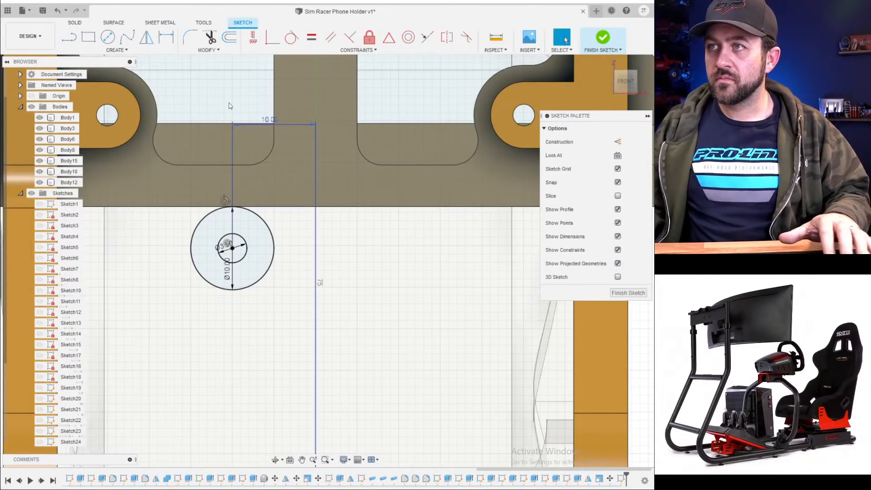
key("l")
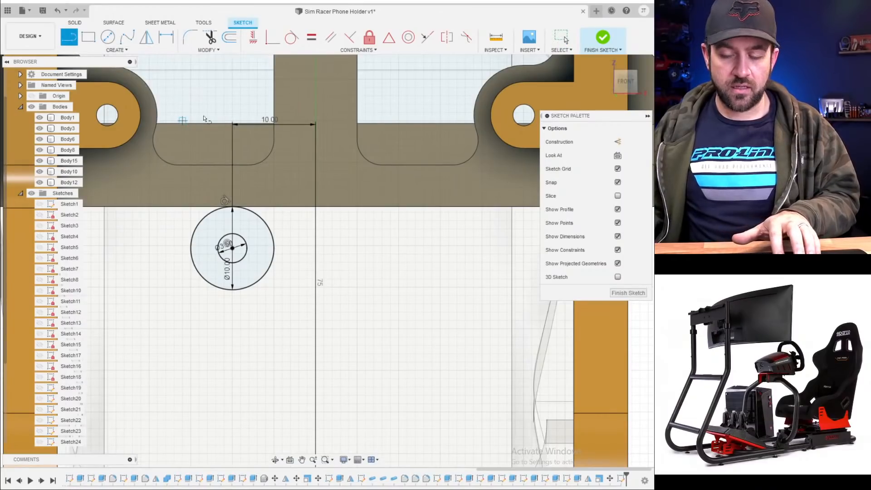
key("x")
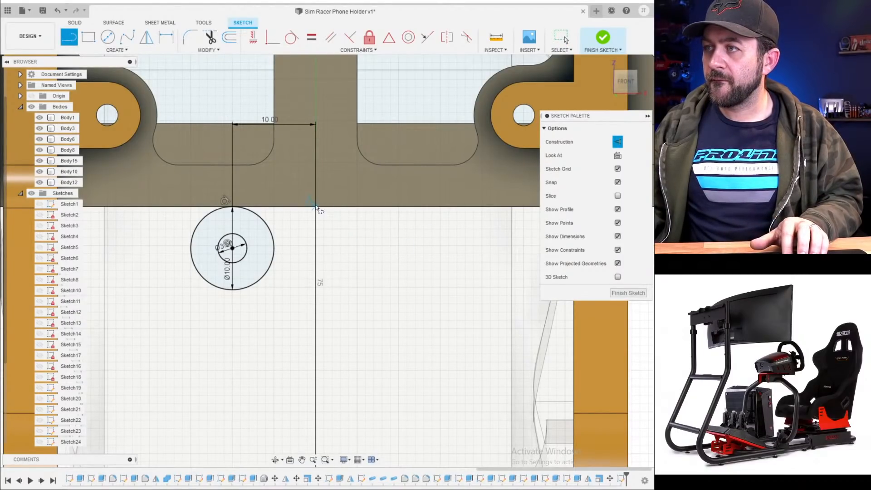
left_click_drag(319, 212, 313, 296)
key("Escape")
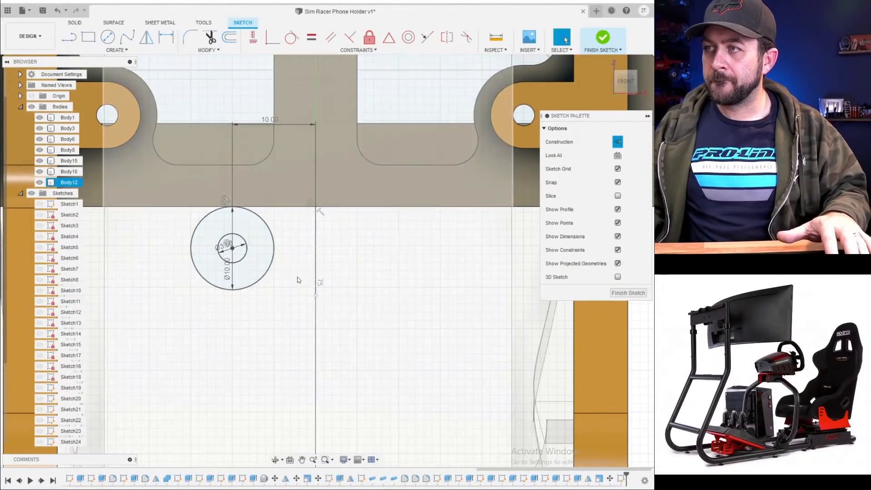
- Mirror the 3.5 mm and 10 mm circles about the vertical construction line
left_click(145, 43)
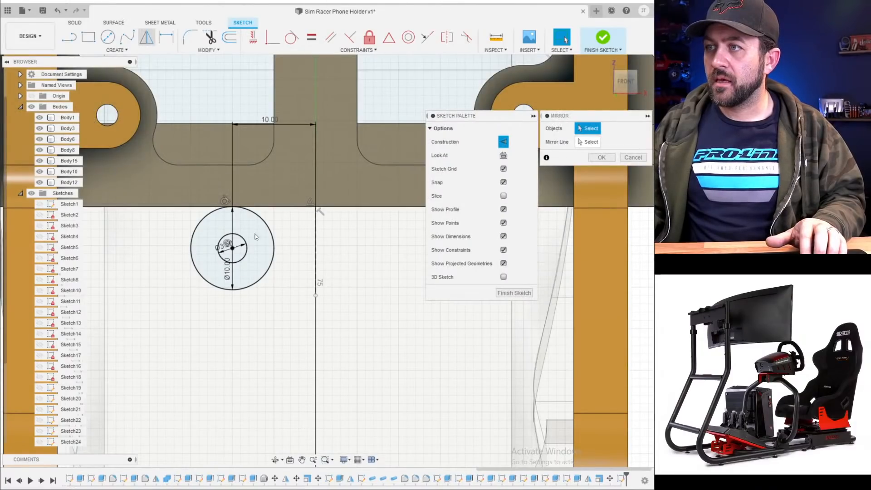
left_click(239, 260)
left_click(264, 277)
left_click(589, 144)
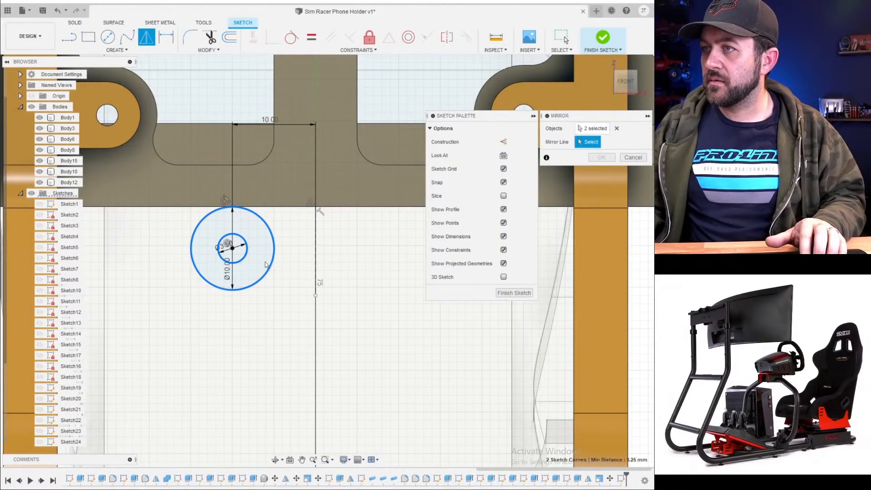
left_click(315, 237)
left_click(601, 157)
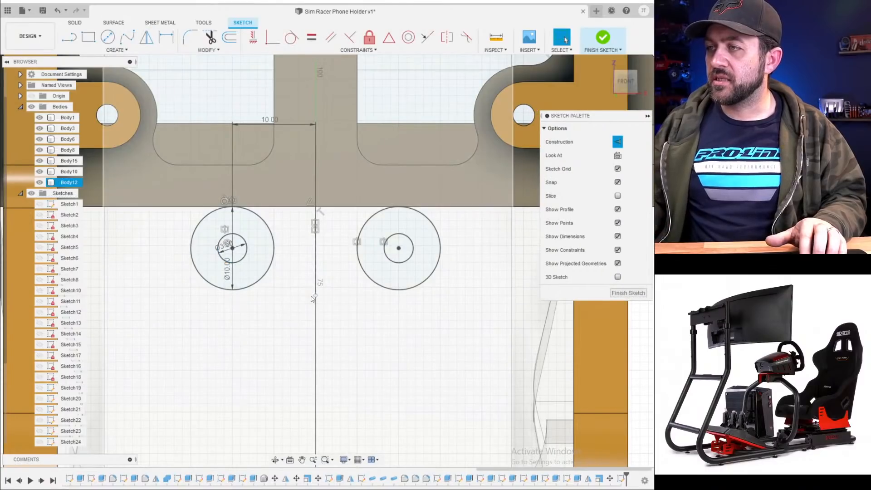
- Draw a solid-line rectangle between the two large circles, spanning from their lower edge up to the phone plate's bottom edge
left_click(91, 38)
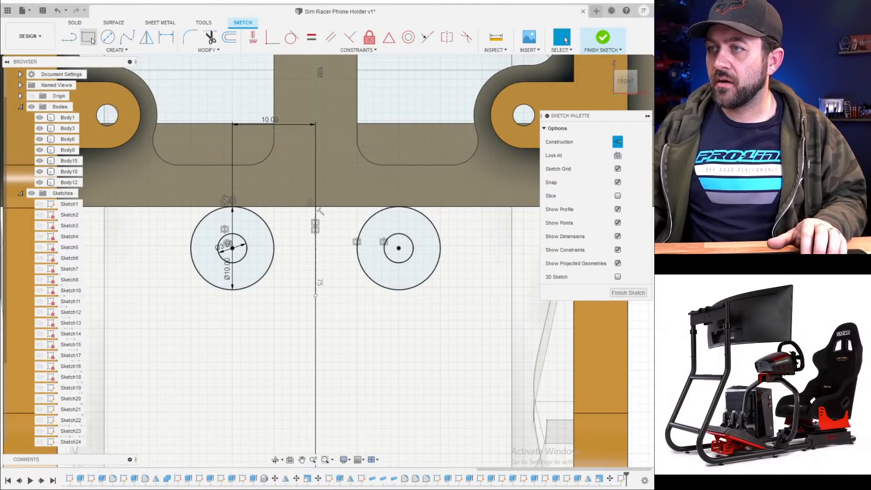
left_click(442, 288)
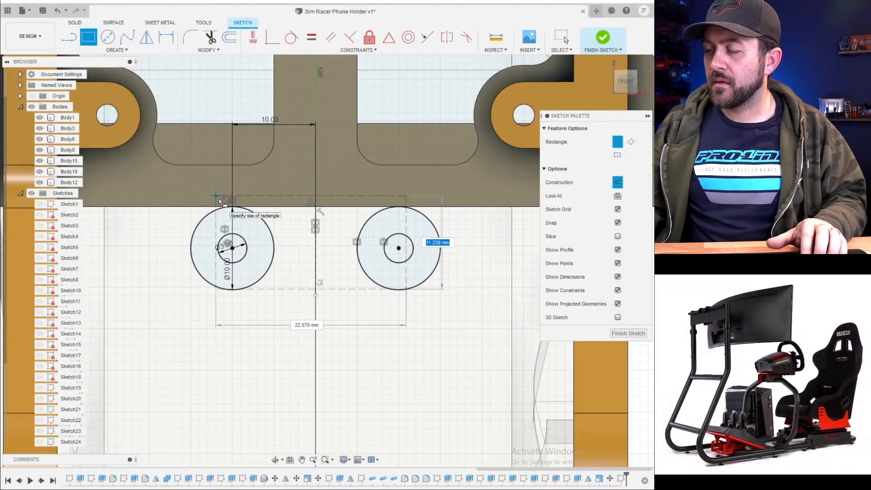
left_click(617, 182)
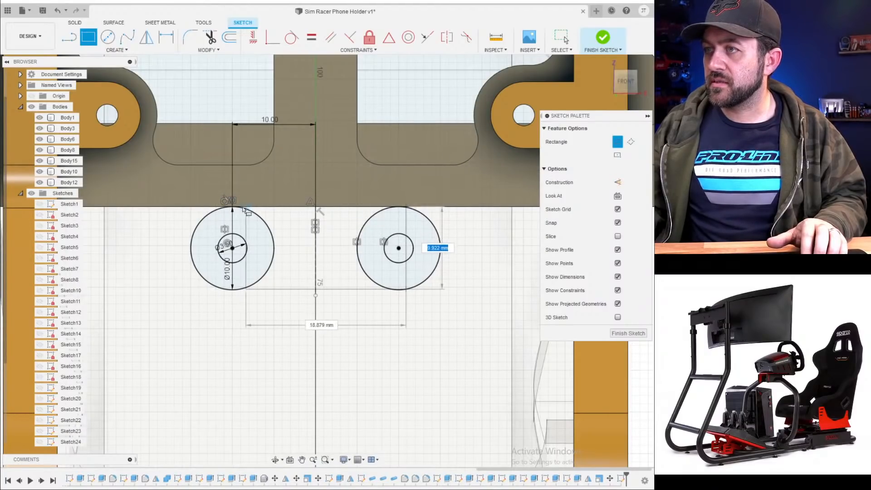
left_click(230, 206)
key("Escape")
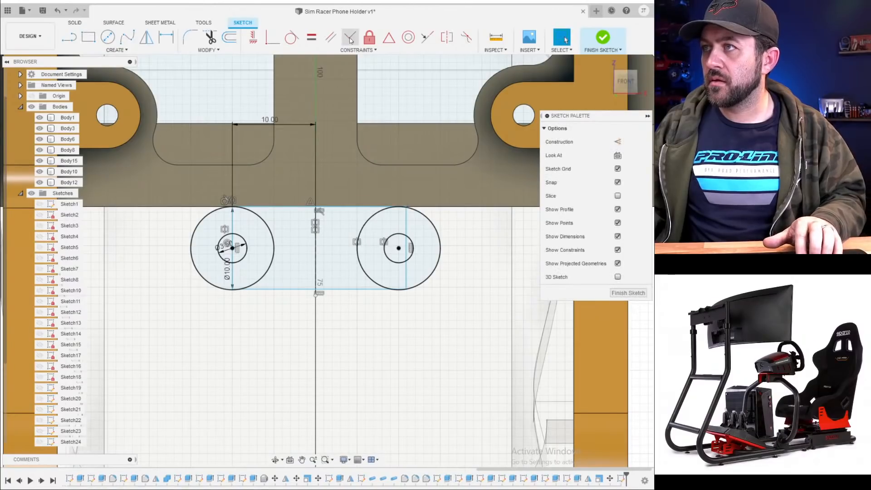
- Make the rectangle's bottom edge tangent to the mirrored 10 mm circle
left_click(292, 37)
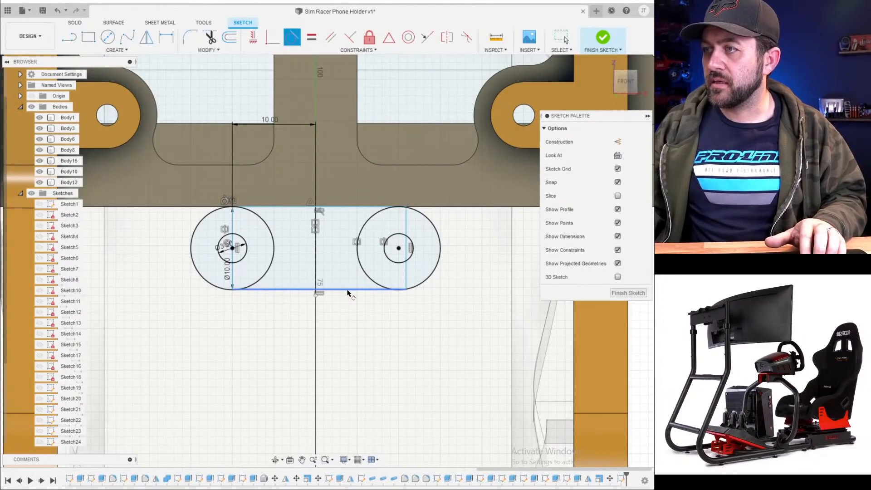
left_click(384, 290)
left_click(375, 290)
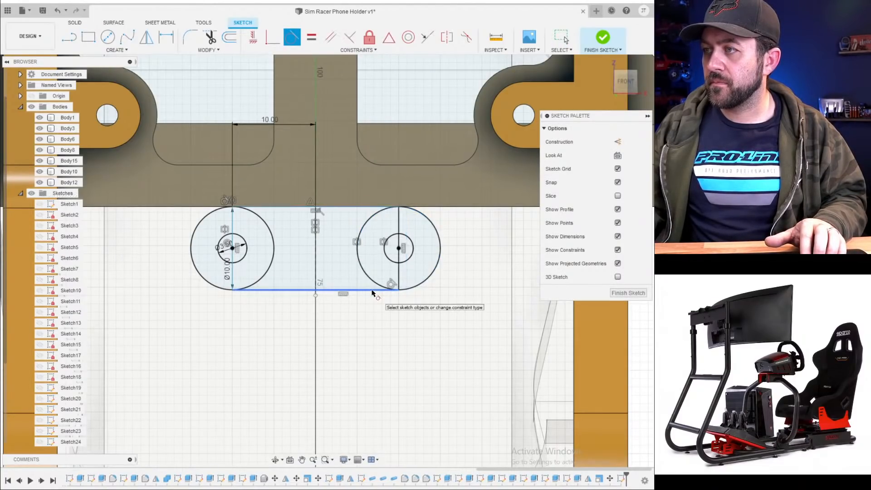
left_click(259, 283)
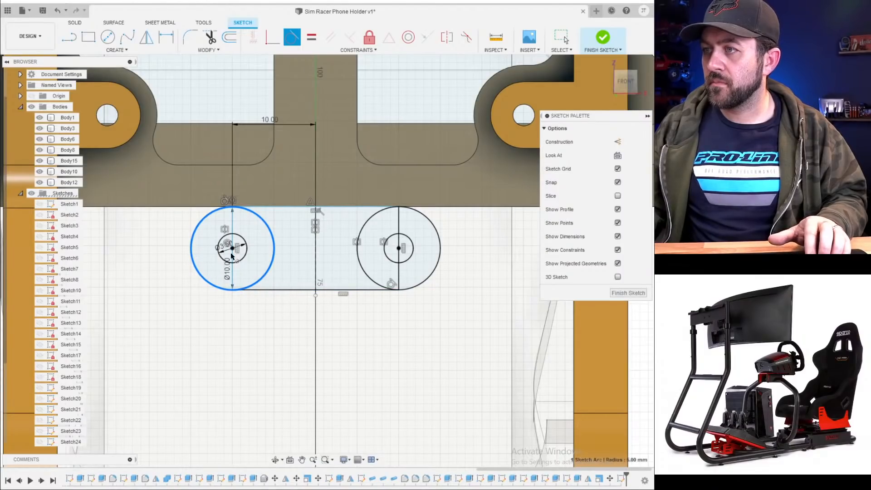
scroll(259, 190, "up", 2)
key("Escape")
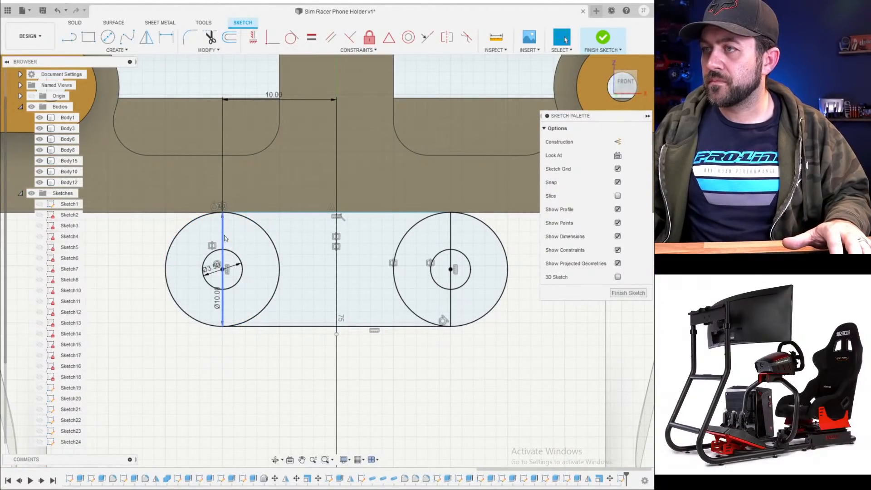
- Pull the rectangle's free side inward and centre its top edge on the construction line with a midpoint constraint
left_click_drag(222, 236, 239, 241)
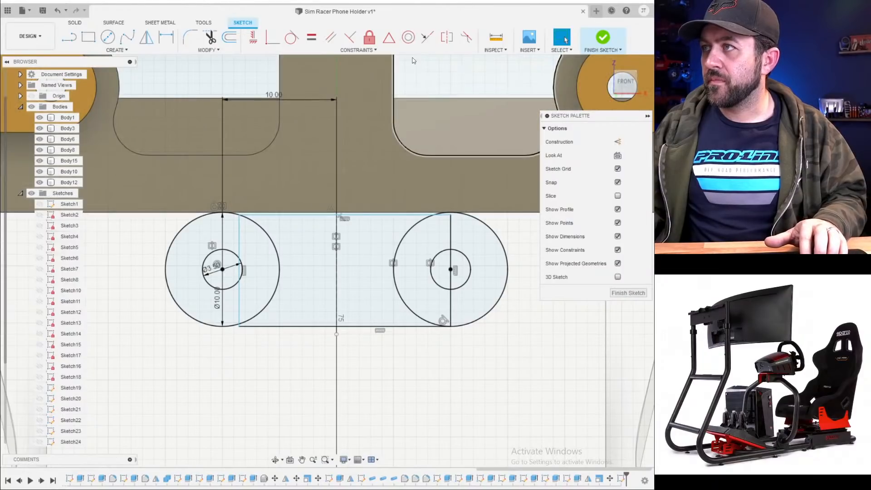
left_click(427, 38)
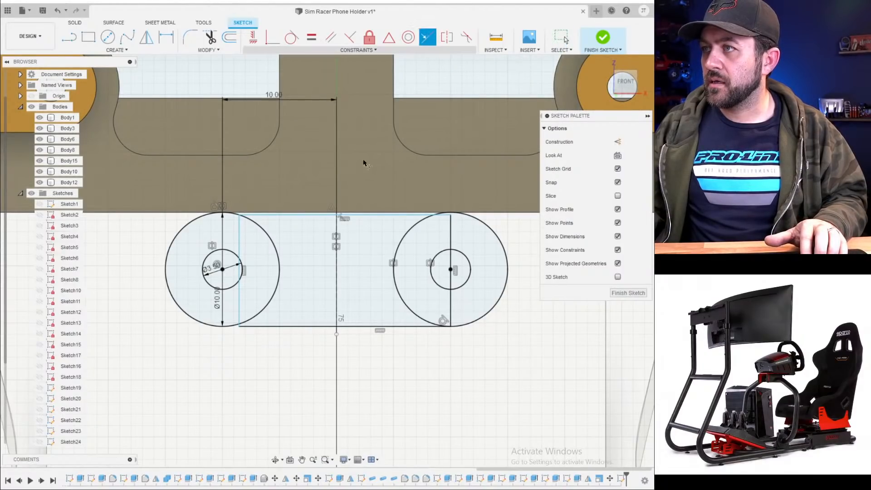
left_click(344, 215)
left_click(335, 233)
scroll(334, 229, "down", 2)
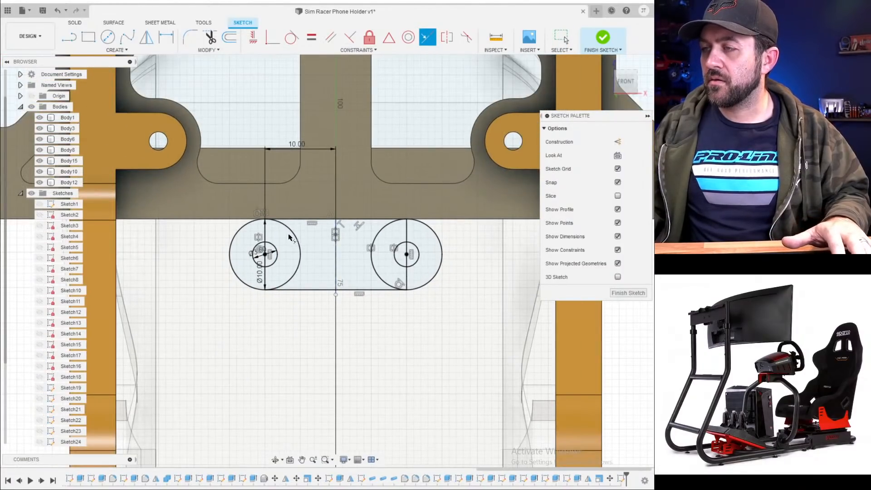
key("Escape")
- Extrude the slot-shaped profile by -6 mm, leaving both small holes open, and join it to the phone plate
key("e")
left_click(277, 254)
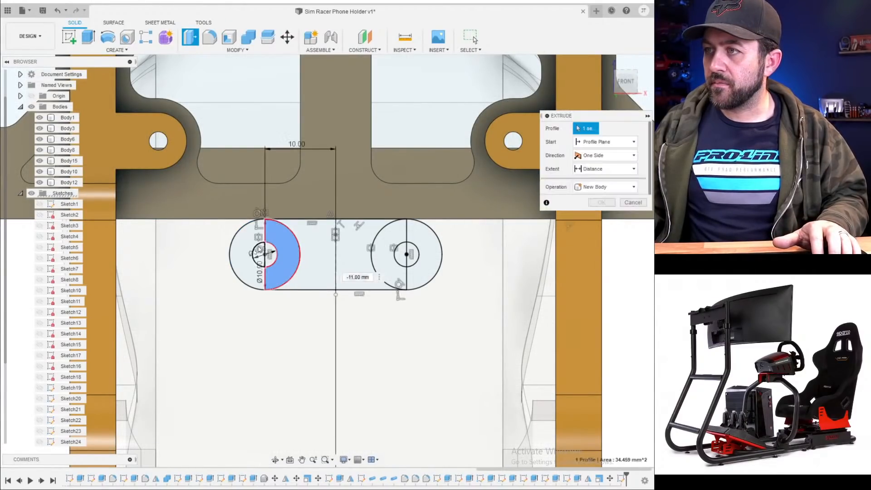
left_click(254, 238)
left_click(313, 237)
left_click(390, 234)
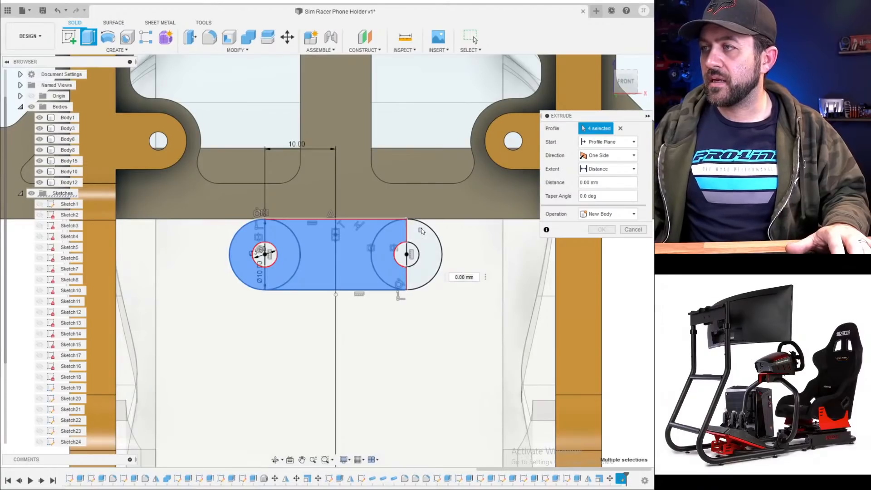
left_click(236, 237)
left_click(437, 249)
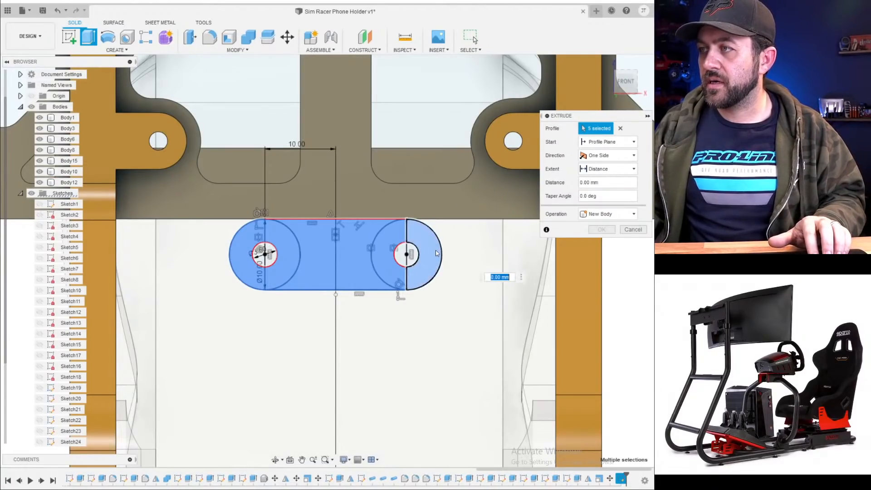
middle_click_drag(427, 249, 364, 220, "shift")
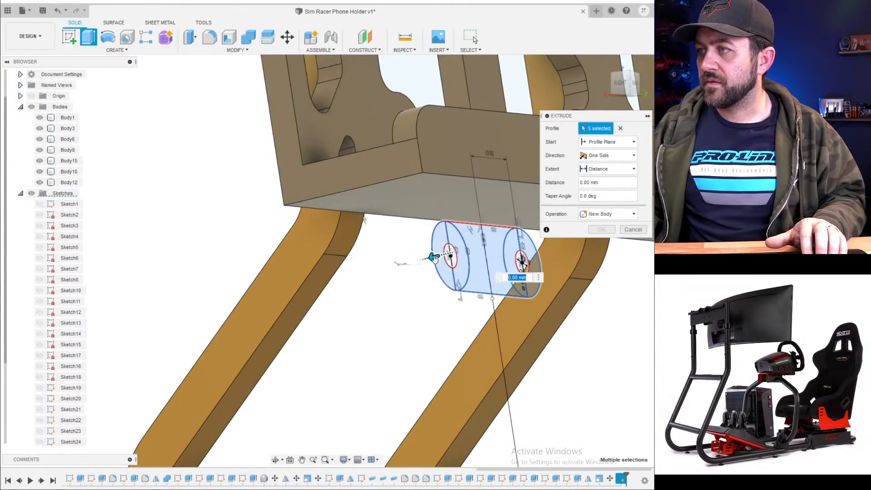
left_click_drag(432, 256, 473, 251)
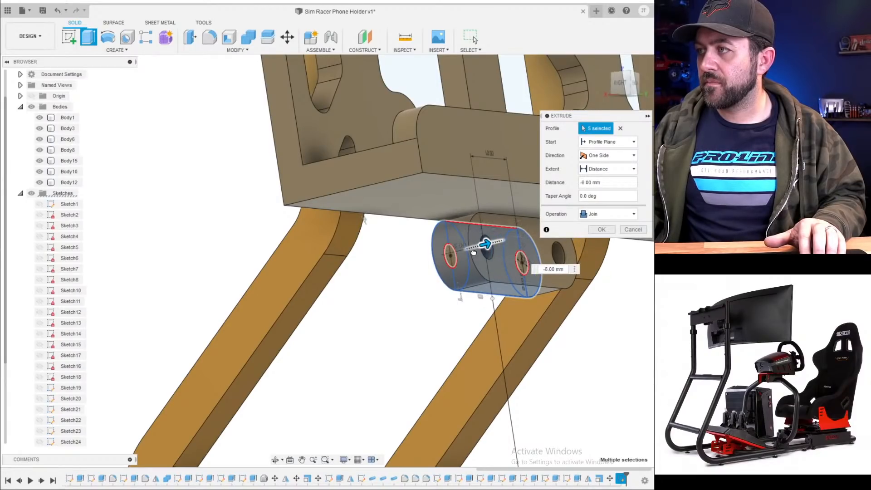
middle_click_drag(460, 247, 301, 294)
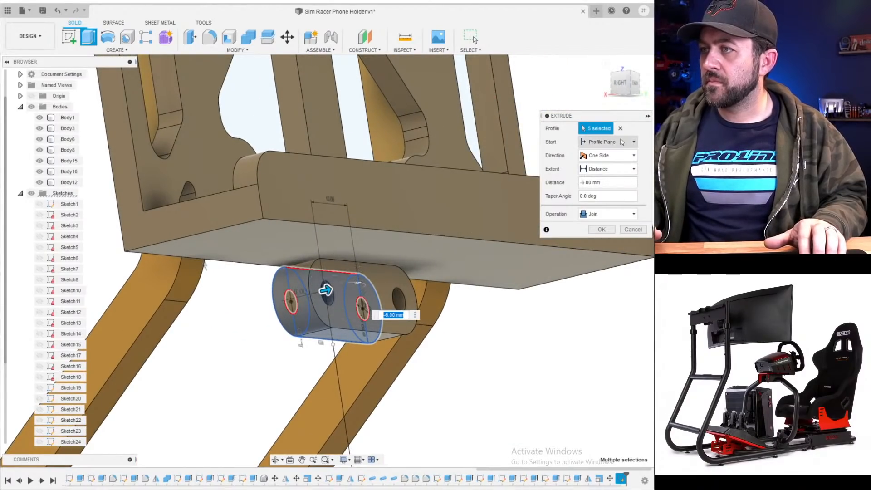
left_click(601, 229)
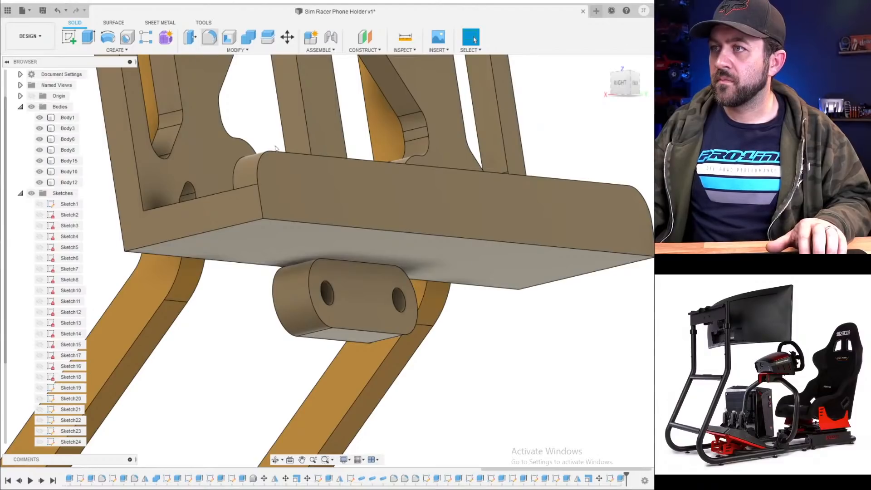
- Fillet the two edges where the new mounting tab meets the plate's underside with a 10 mm radius
left_click(209, 37)
middle_click_drag(359, 268, 399, 244, "shift")
left_click(426, 264)
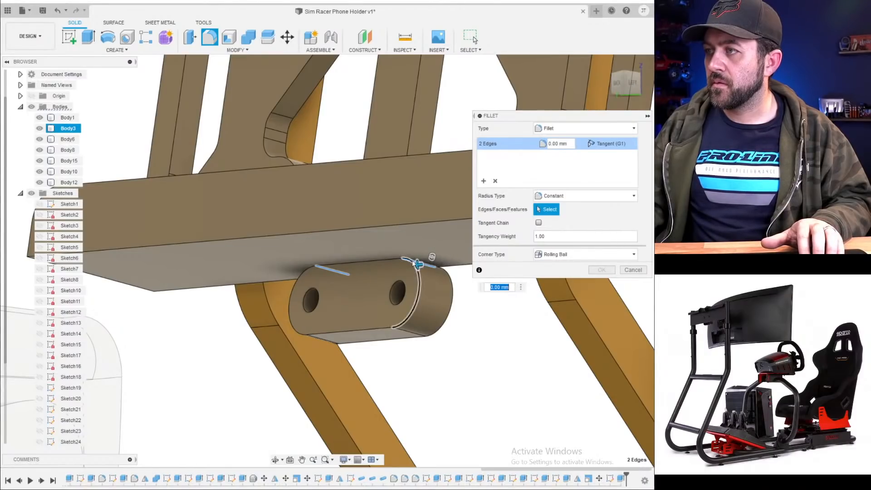
left_click_drag(429, 265, 401, 275)
middle_click_drag(401, 275, 472, 345, "shift")
key("Return")
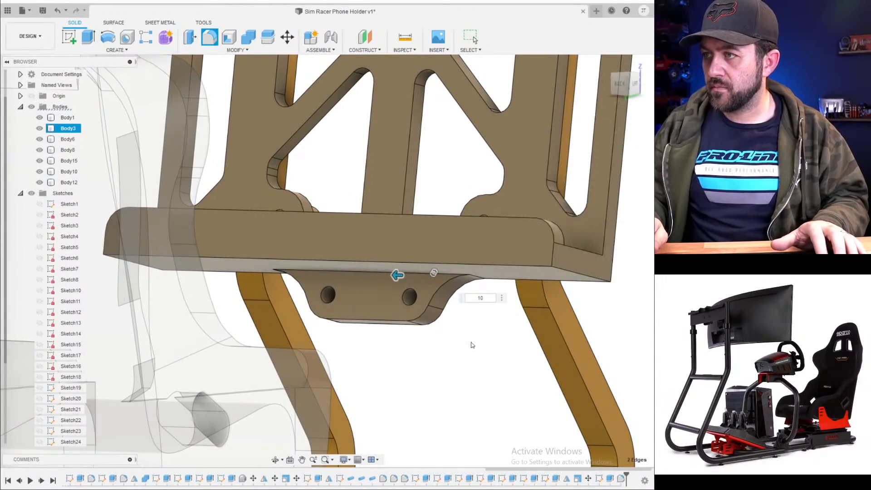
- Start a sketch on the seat-facing side of the mounting tab beneath the phone plate
scroll(472, 345, "down", 4)
middle_click_drag(259, 217, 427, 308, "shift")
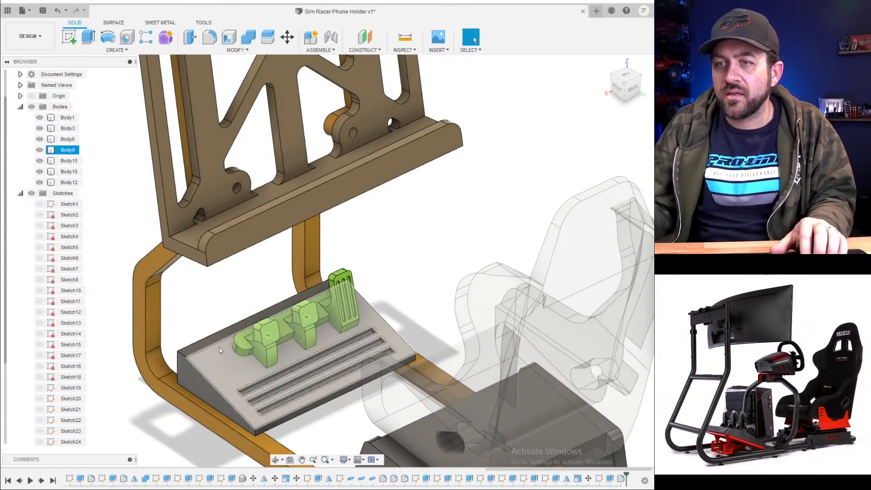
scroll(219, 346, "down", 3)
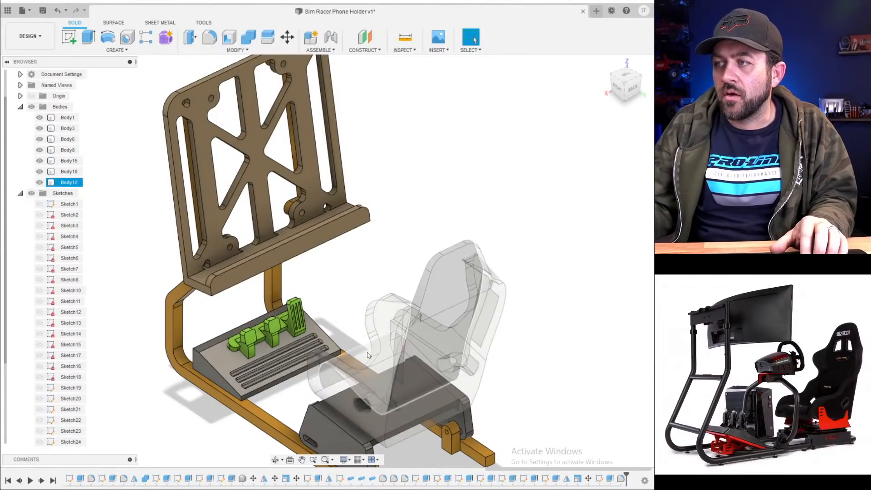
scroll(188, 318, "up", 3)
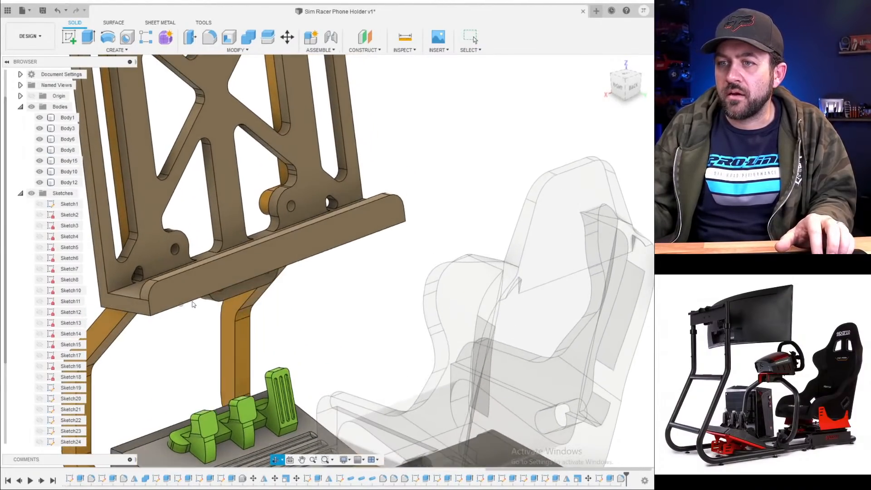
middle_click_drag(172, 293, 225, 237)
scroll(225, 237, "up", 3)
middle_click_drag(286, 275, 306, 248, "shift")
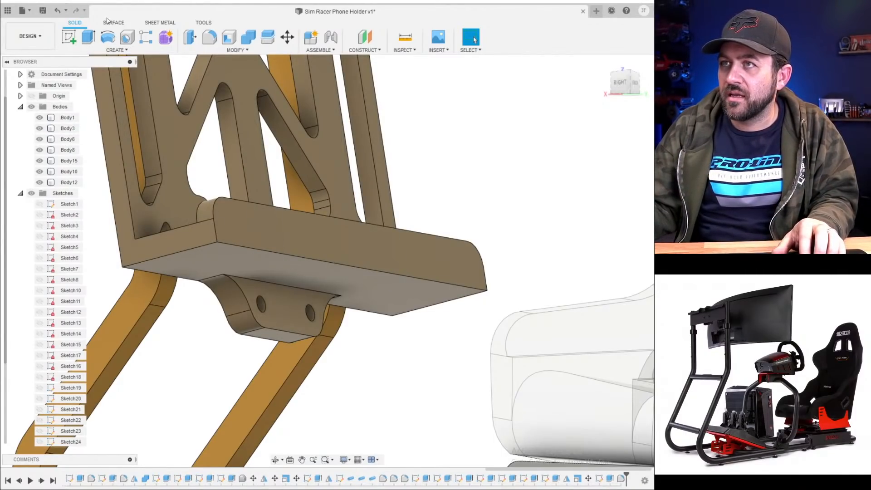
left_click(70, 39)
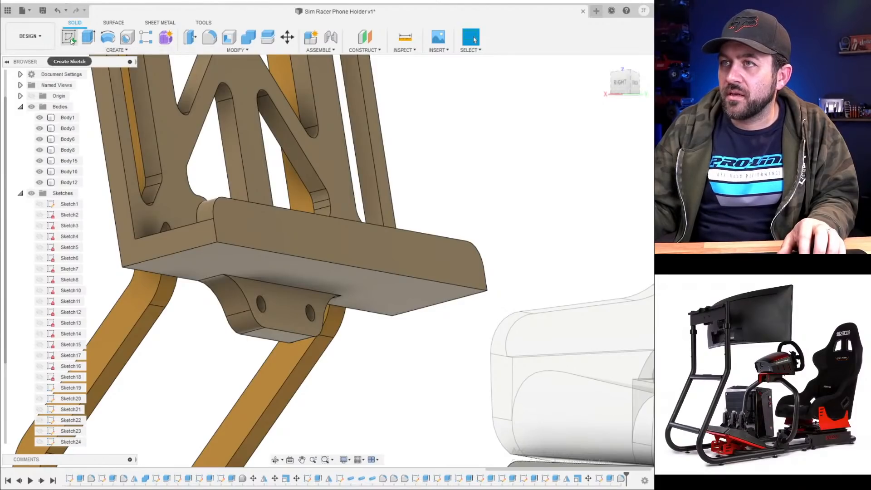
left_click(265, 314)
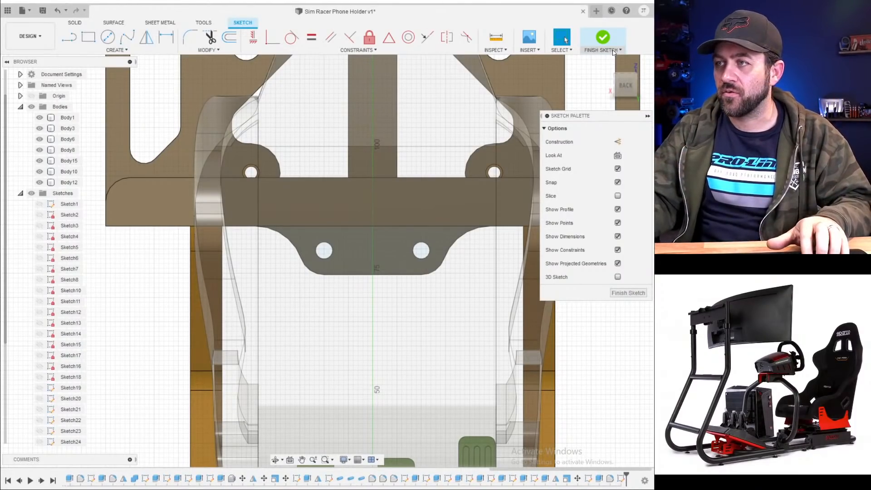
- Close the newly started sketch on the mounting tab's seat-facing side and delete it
middle_click_drag(284, 271, 325, 262, "shift")
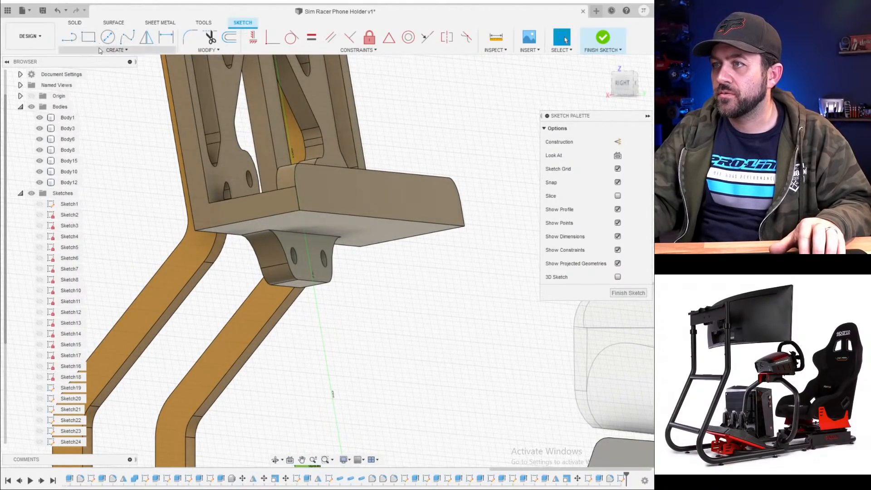
scroll(347, 252, "down", 3)
middle_click_drag(348, 253, 365, 272, "shift")
scroll(333, 252, "up", 4)
scroll(336, 269, "down", 3)
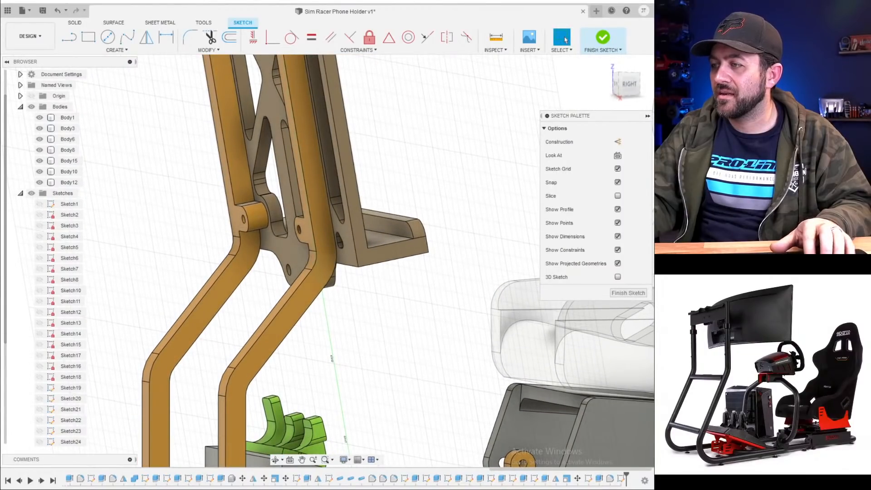
left_click(597, 479)
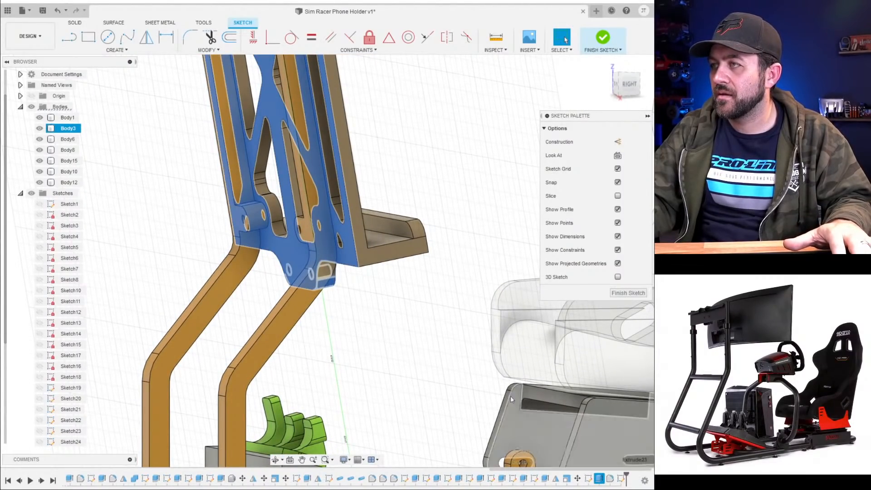
left_click(603, 38)
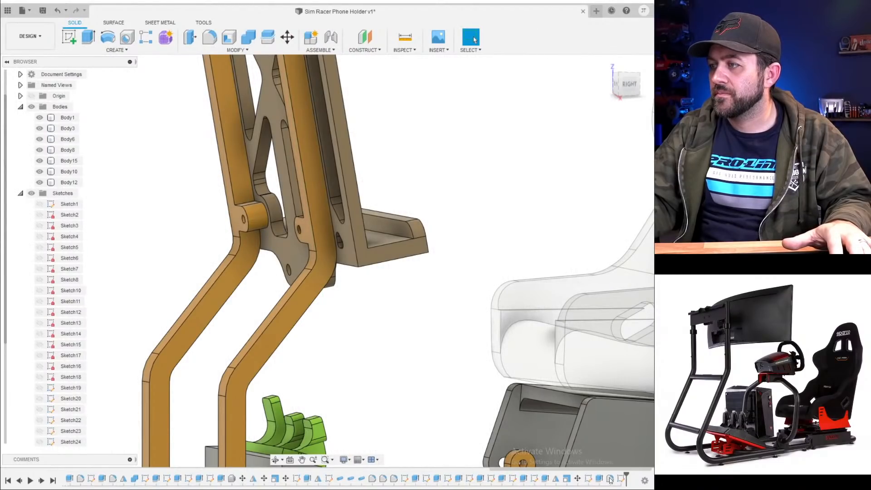
key("Delete")
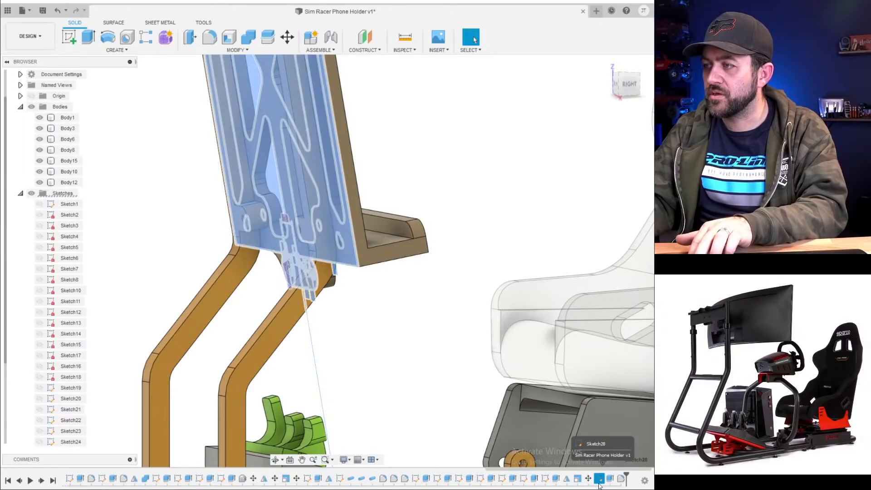
- Try to redefine the mounting tab sketch's plane to the outer seat-facing side of the phone ledge
right_click(599, 482)
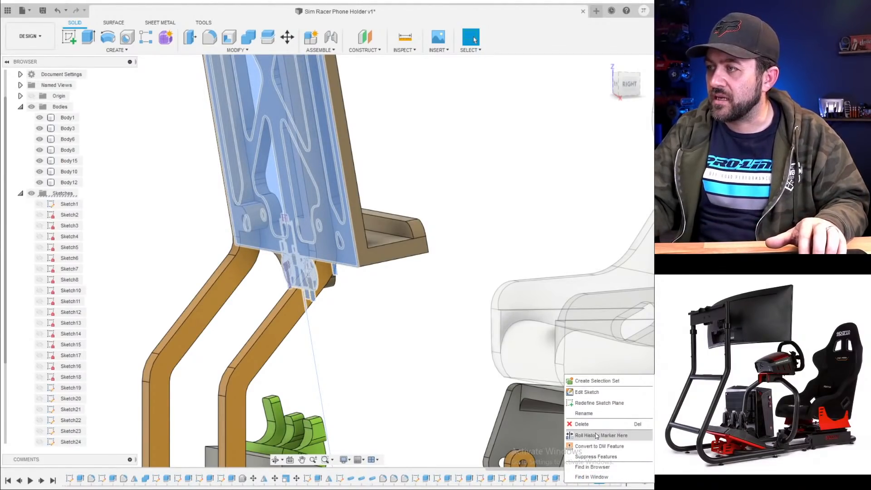
left_click(599, 403)
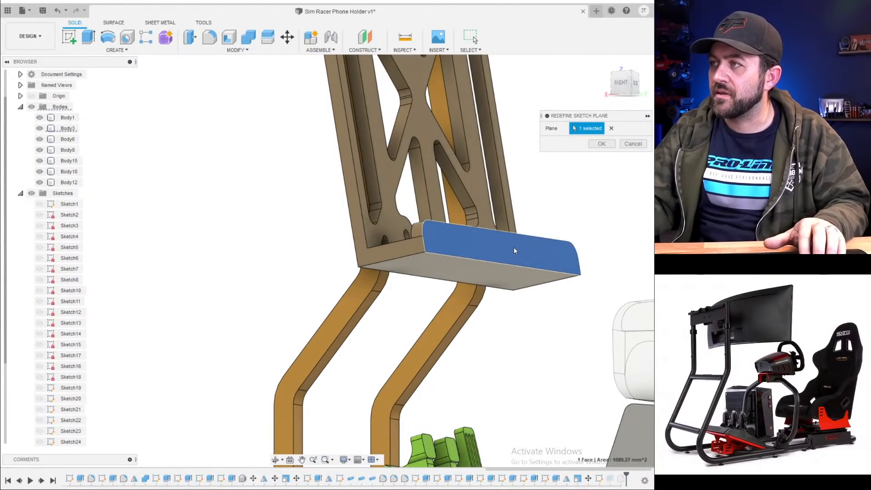
left_click(513, 250)
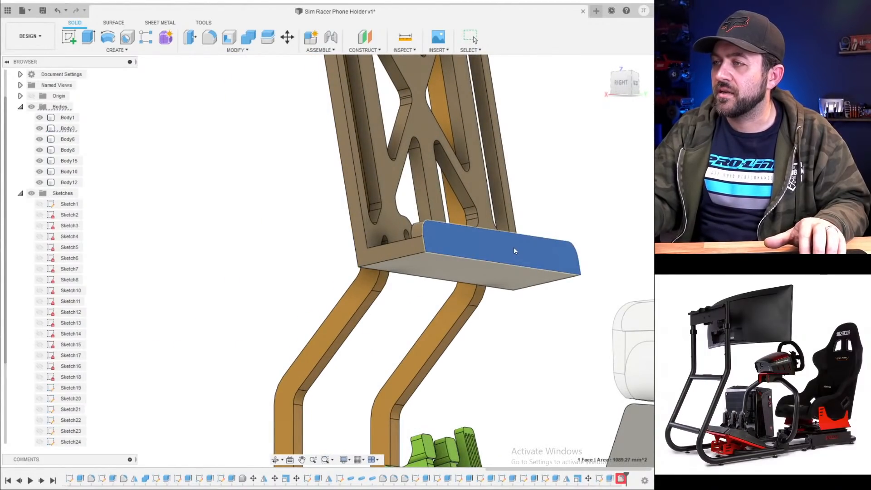
- Open the tab sketch for editing to check its position, and undo the sketch plane change
right_click(598, 480)
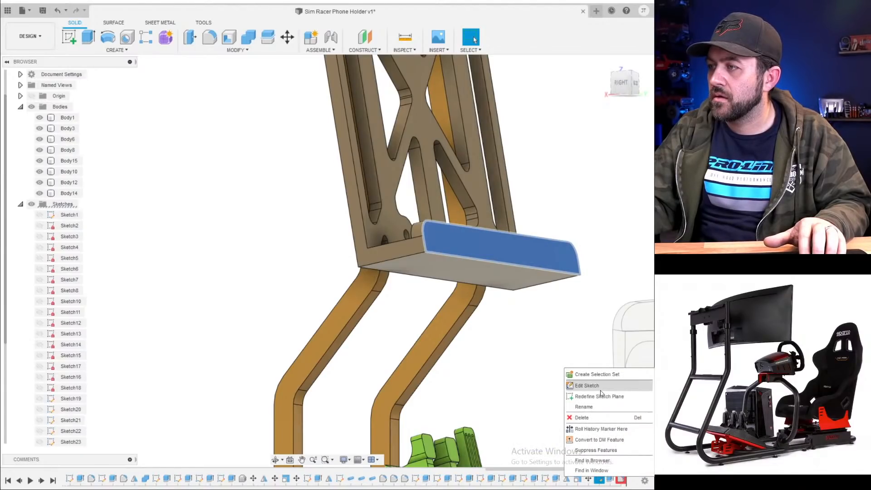
left_click(590, 385)
mouse_move(252, 322)
middle_mouse_down("shift")
mouse_move(385, 295)
mouse_move(360, 315)
mouse_move(312, 191)
middle_mouse_up("shift")
scroll(342, 317, "down", 6)
scroll(342, 318, "down", 1)
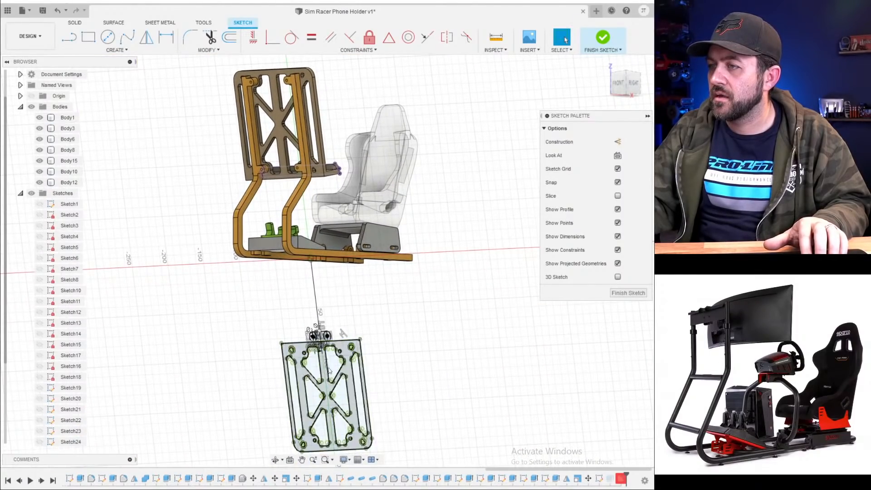
middle_click_drag(336, 363, 407, 351, "shift")
scroll(311, 362, "up", 5)
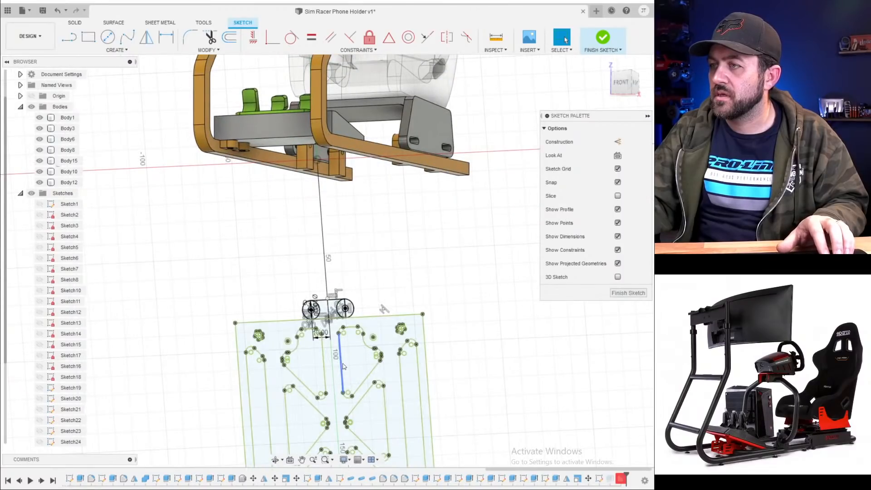
scroll(369, 256, "down", 4)
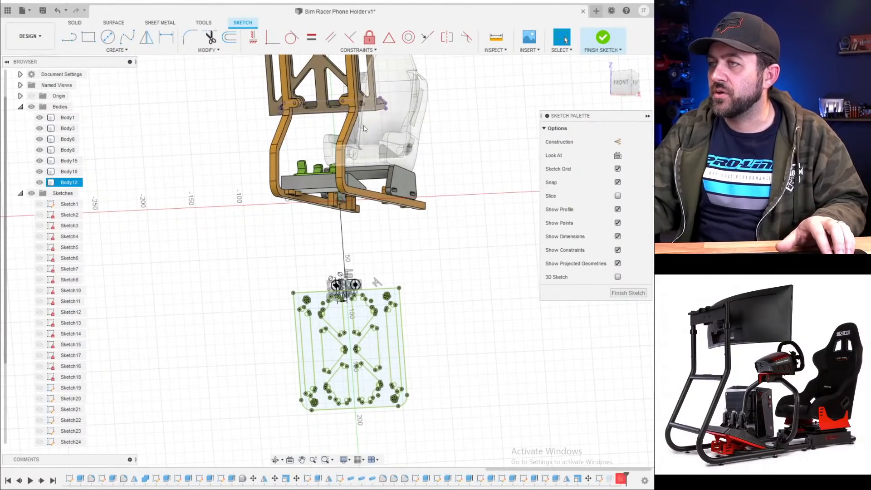
key("ctrl+z")
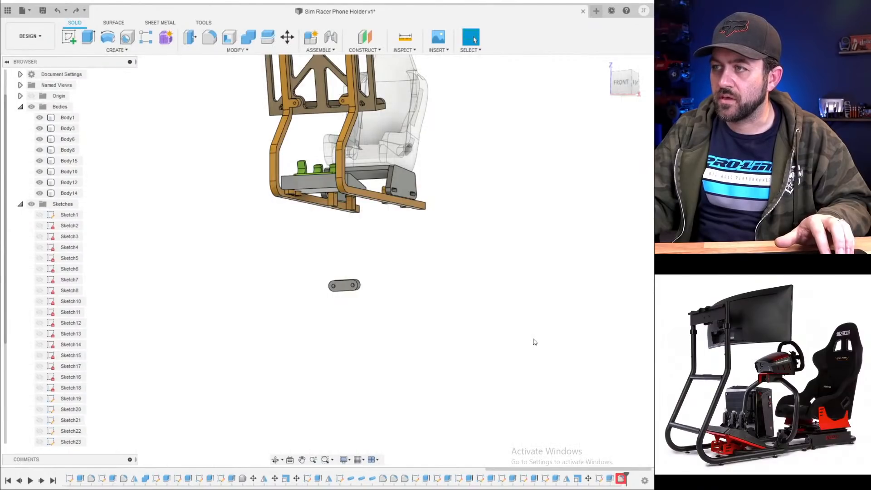
middle_click_drag(419, 141, 333, 182, "shift")
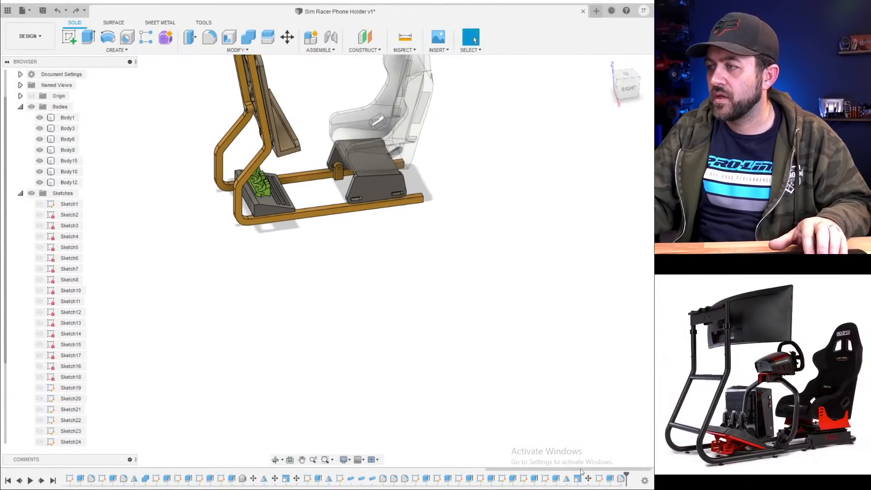
- Open the mounting tab's sketch to check its position on the phone plate, and close it unchanged
right_click(599, 478)
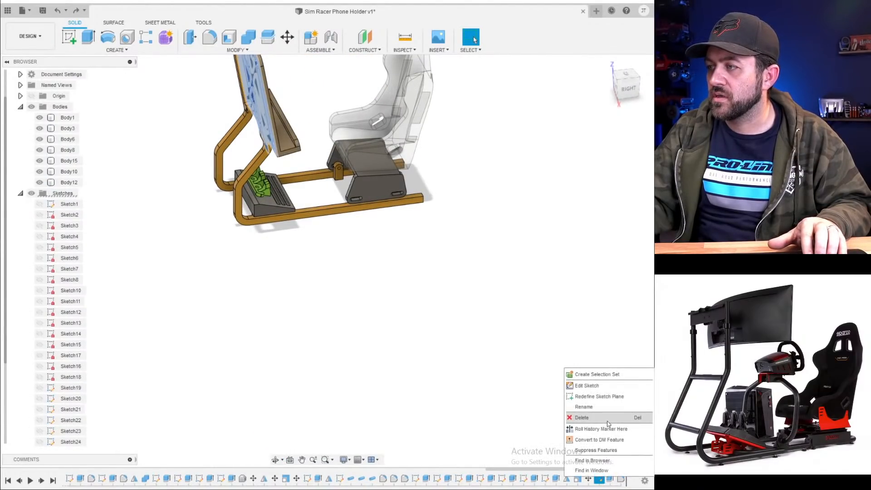
left_click(605, 386)
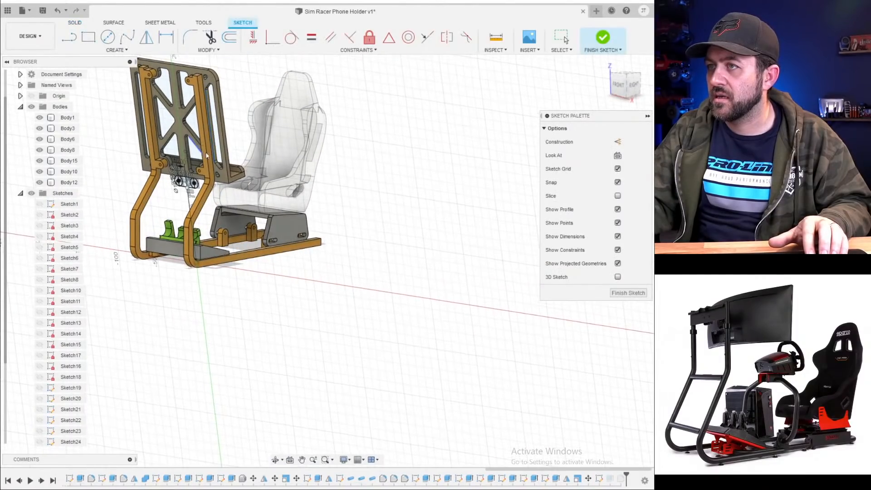
left_click(206, 193)
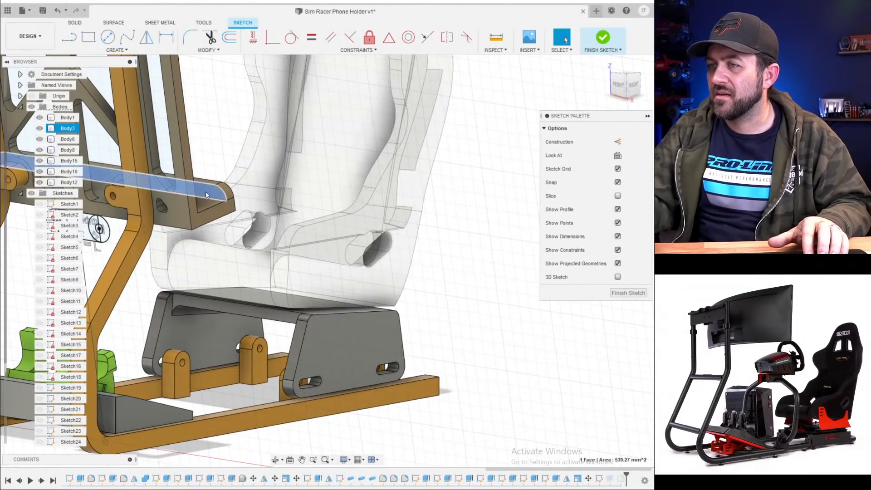
left_click(599, 40)
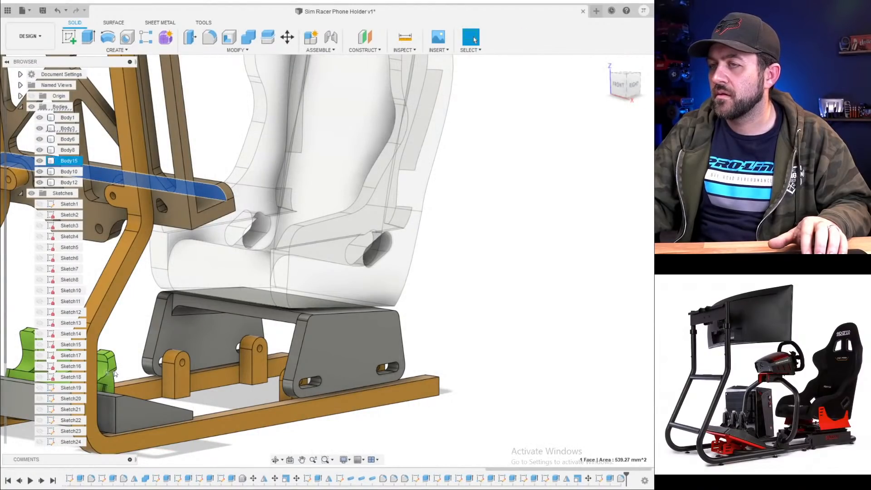
- Redefine the mounting tab sketch's plane to the inner side of the phone ledge's raised lip
middle_click_drag(115, 373, 253, 347)
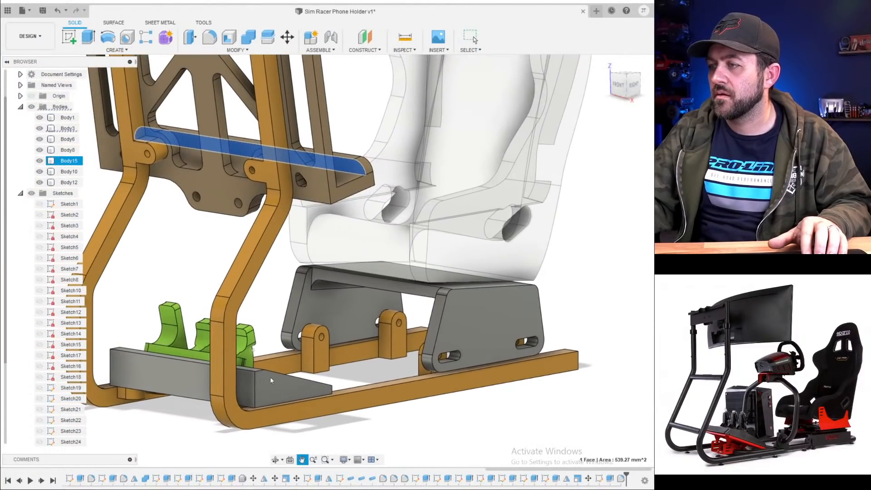
right_click(599, 478)
left_click(602, 393)
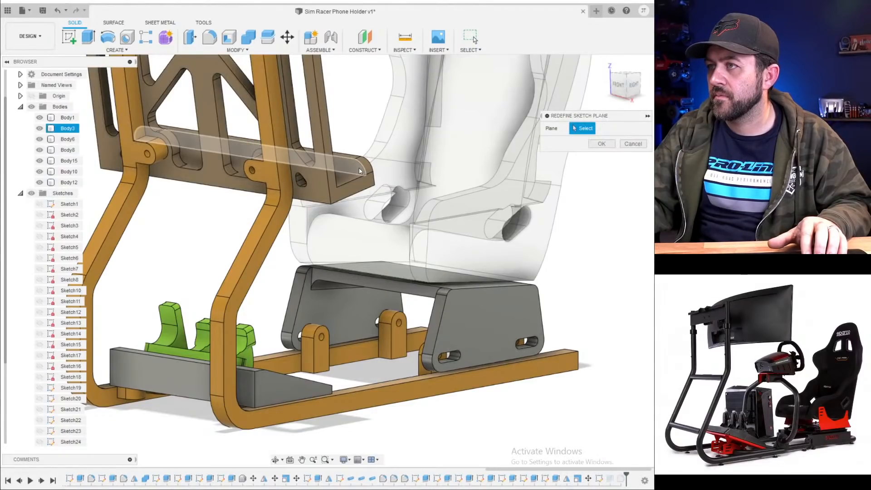
left_click(358, 168)
left_click(604, 148)
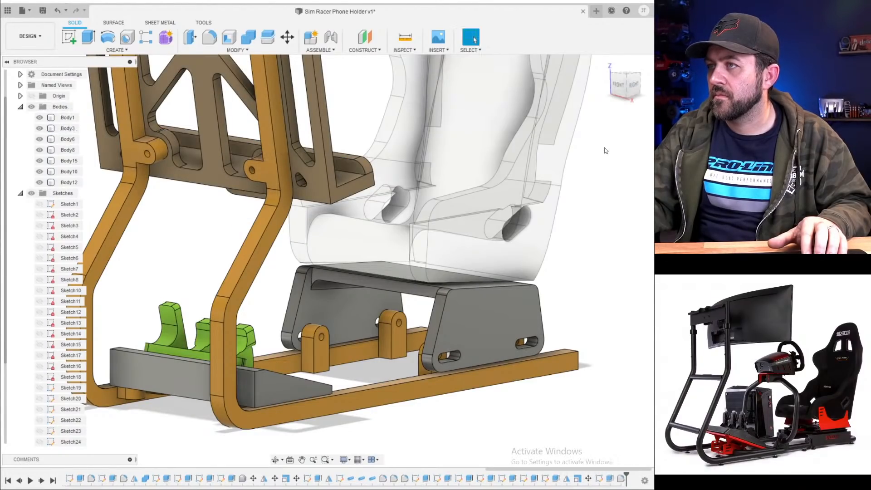
middle_click_drag(194, 295, 166, 255, "shift")
scroll(376, 257, "up", 4)
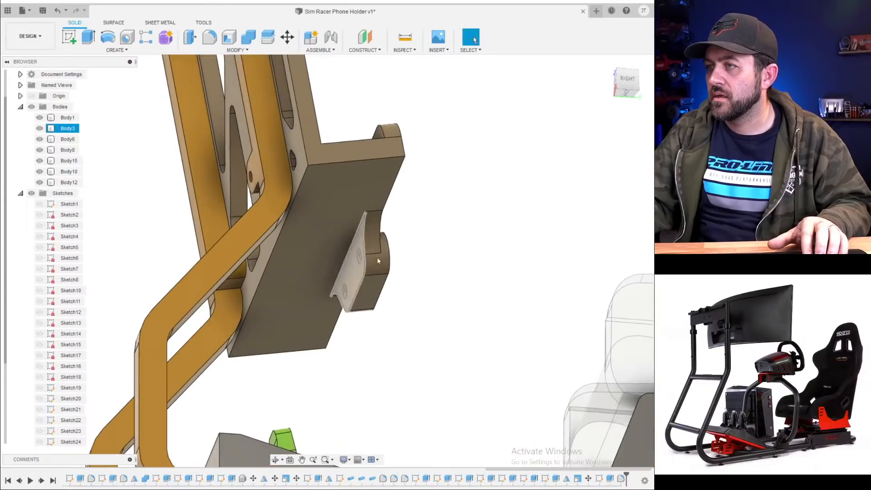
- Edit the mounting tab's extrusion to two sides with a distance of -4 mm on each side
right_click(599, 479)
left_click(589, 386)
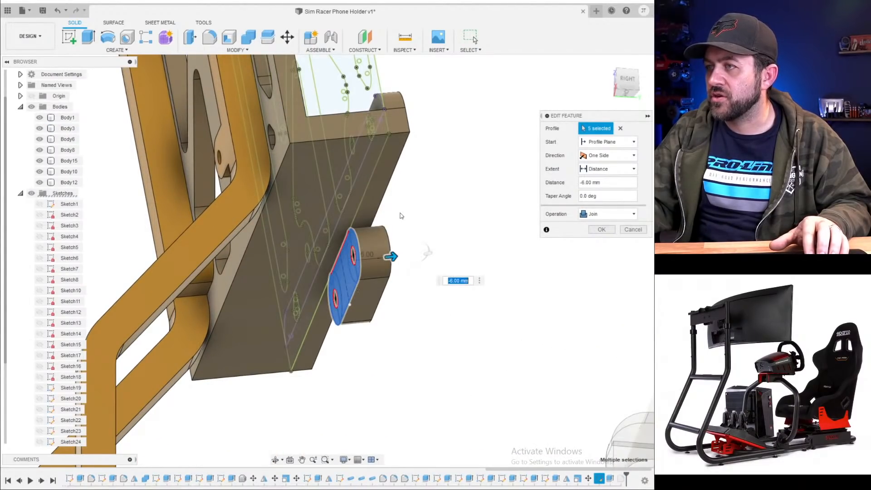
middle_click_drag(399, 213, 389, 227, "shift")
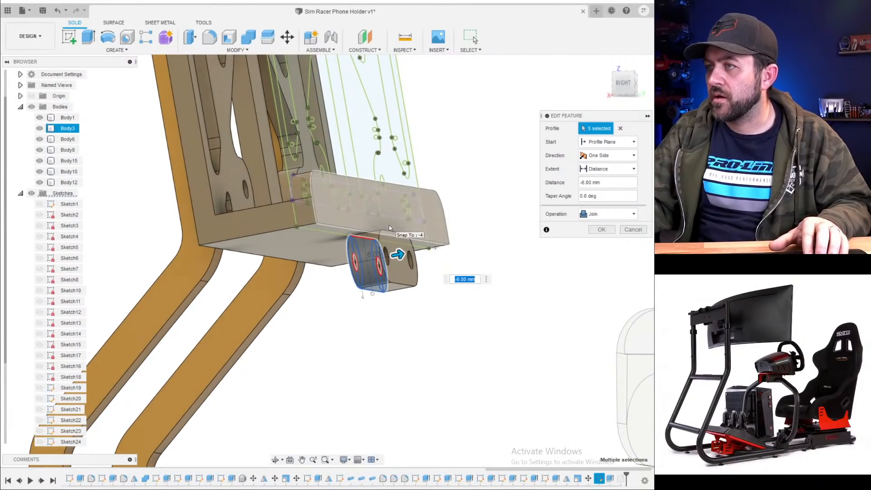
type("-4")
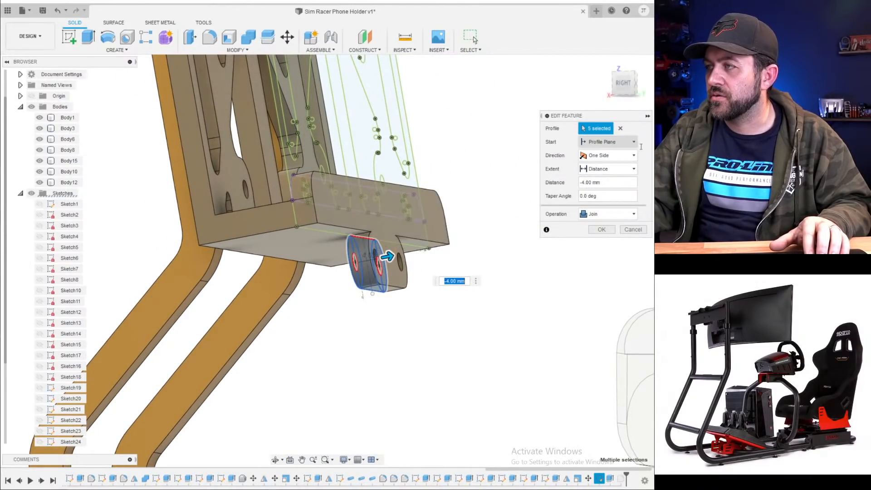
left_click(608, 155)
left_click(598, 179)
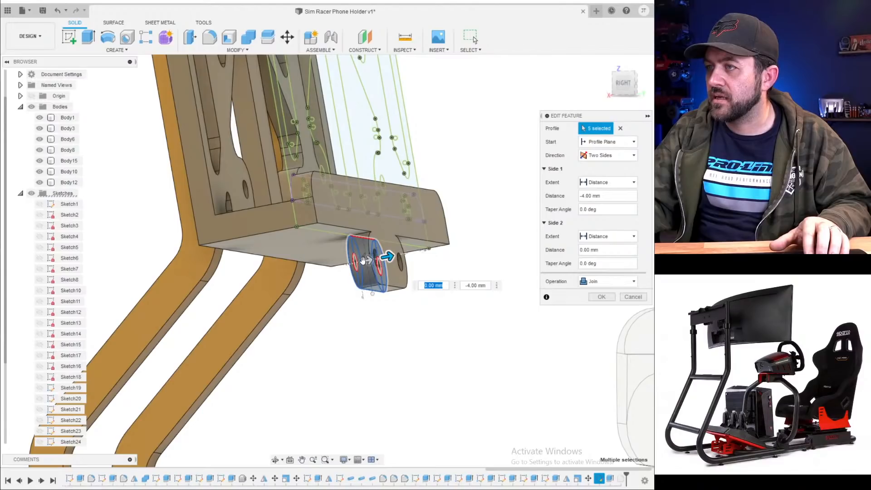
left_click_drag(363, 260, 323, 269)
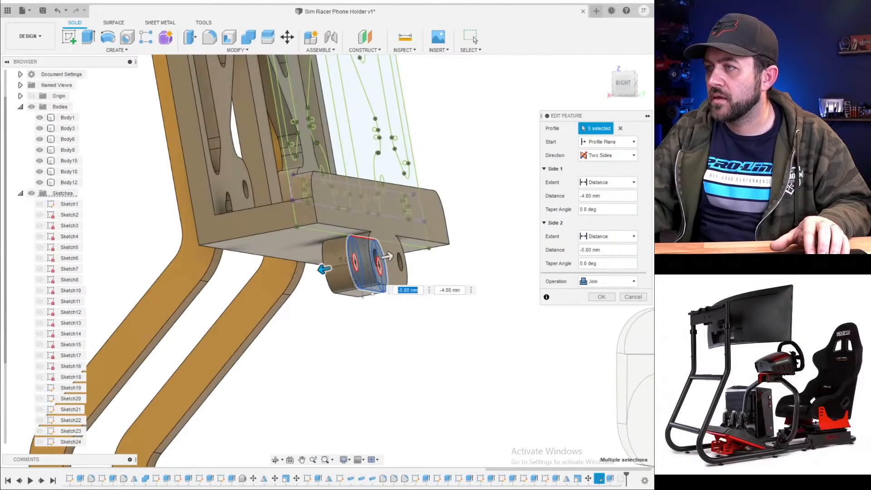
middle_click_drag(325, 272, 423, 265, "shift")
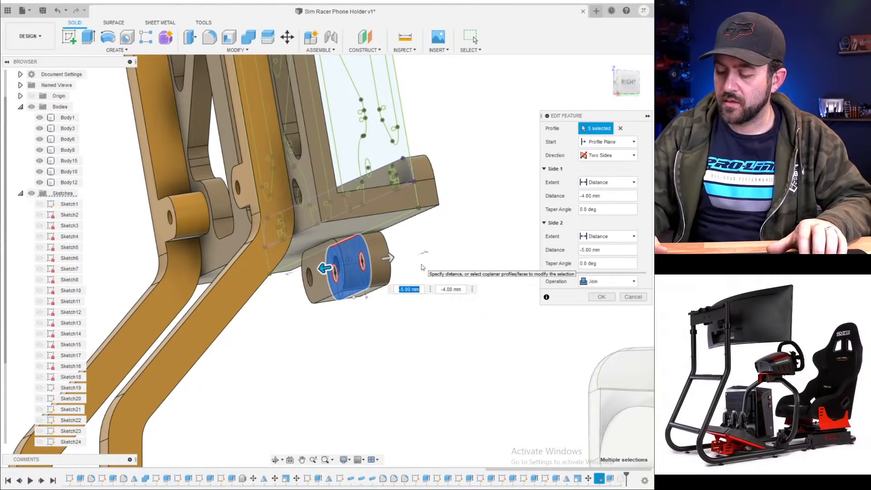
key("Return")
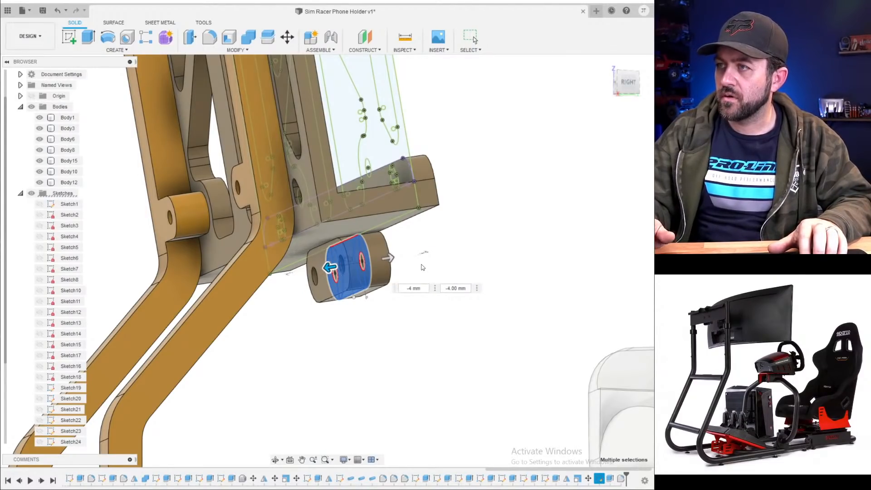
- Start a sketch on the combined seat-facing side of the phone ledge and mounting tab
middle_click_drag(420, 265, 274, 286, "shift")
middle_click_drag(446, 262, 326, 289)
scroll(331, 282, "down", 4)
scroll(326, 289, "up", 3)
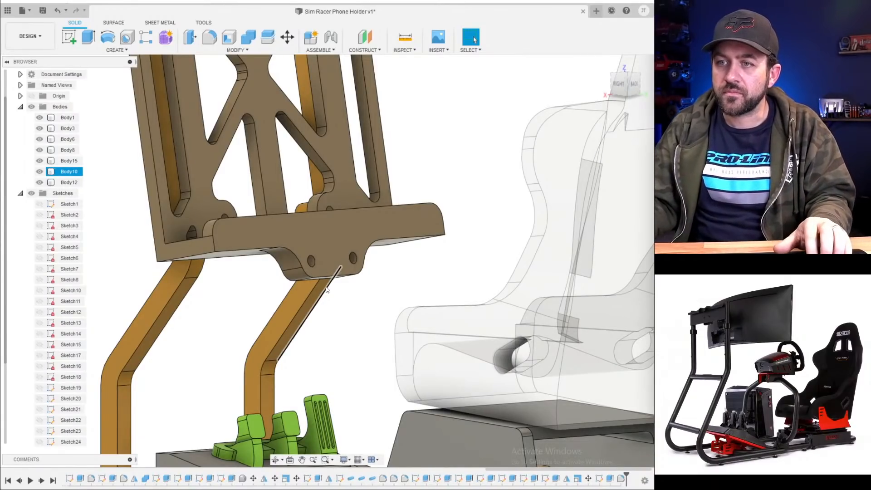
scroll(402, 286, "down", 3)
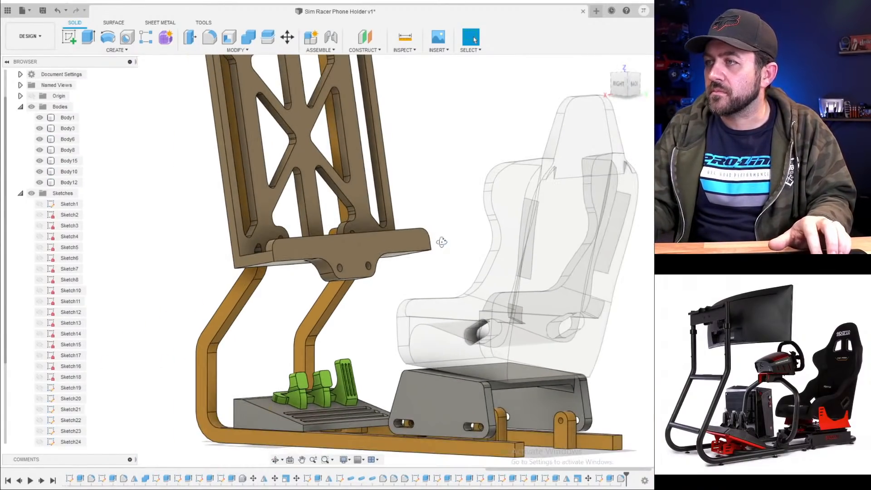
middle_click_drag(442, 243, 402, 250, "shift")
middle_click_drag(402, 250, 381, 275)
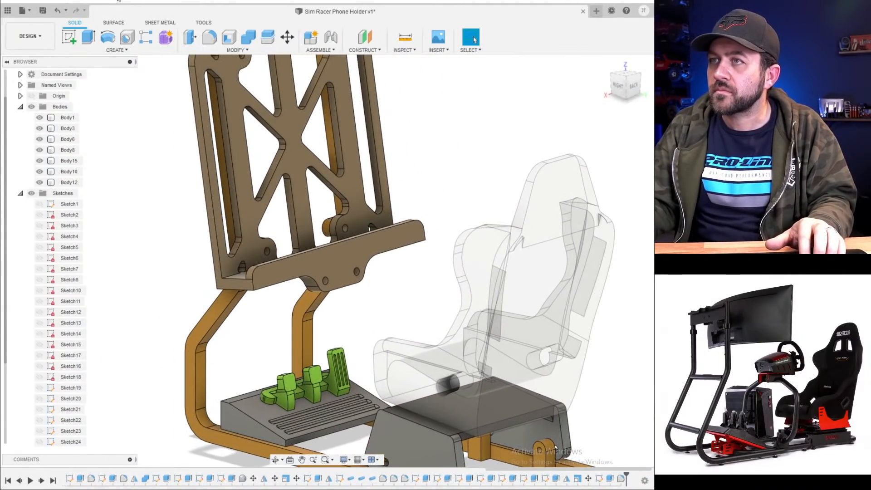
left_click(69, 36)
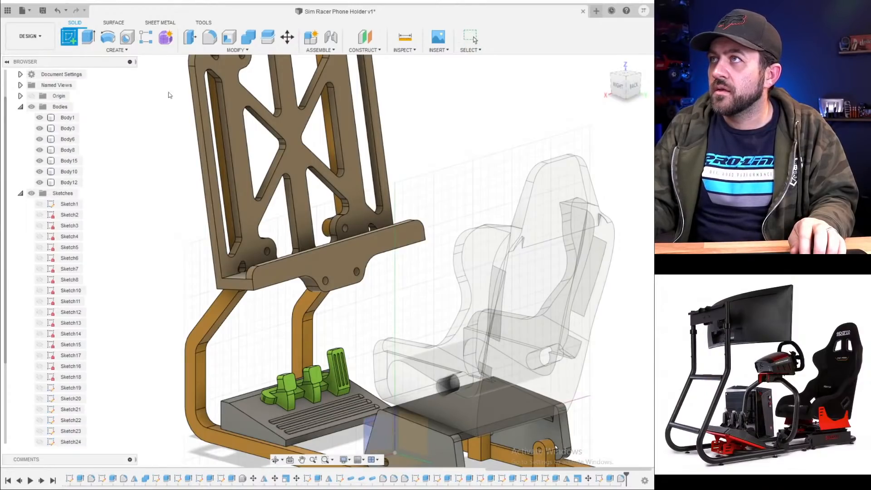
left_click(337, 279)
middle_click_drag(340, 276, 325, 247, "shift")
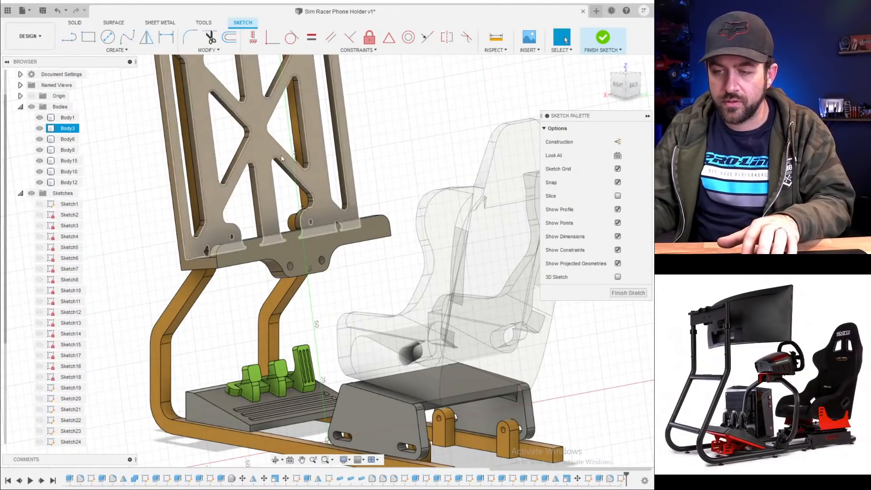
- Project the outline and holes of the ledge and mounting tab face into the sketch
key("p")
left_click(310, 252)
key("Return")
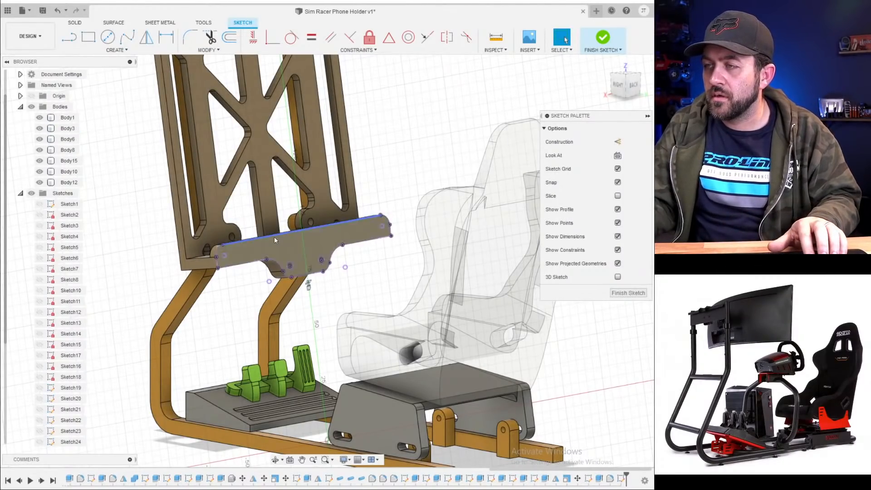
- Draw a three-point arc on the ledge face, spanning above the mounting tab's two holes
scroll(274, 235, "up", 5)
left_click(116, 50)
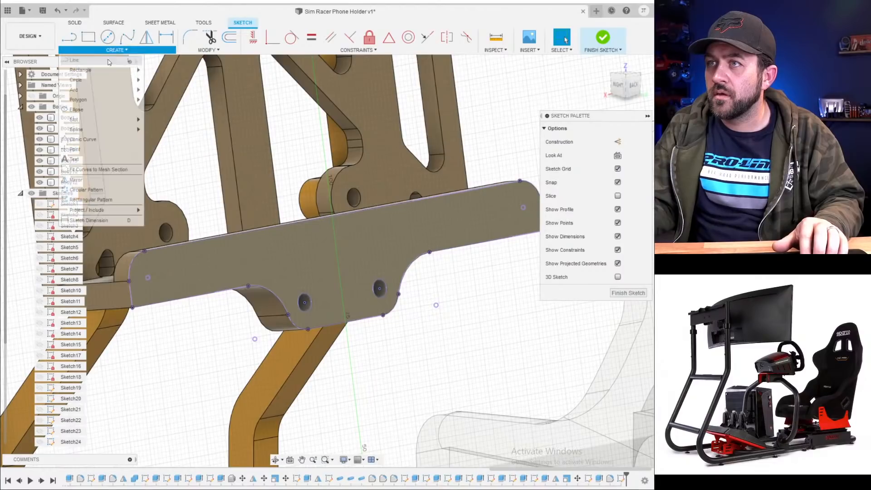
mouse_move(110, 90)
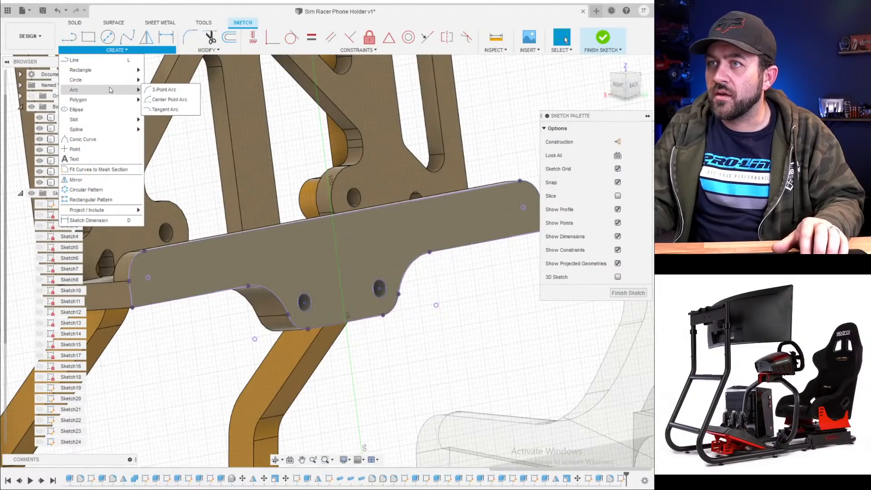
left_click(167, 89)
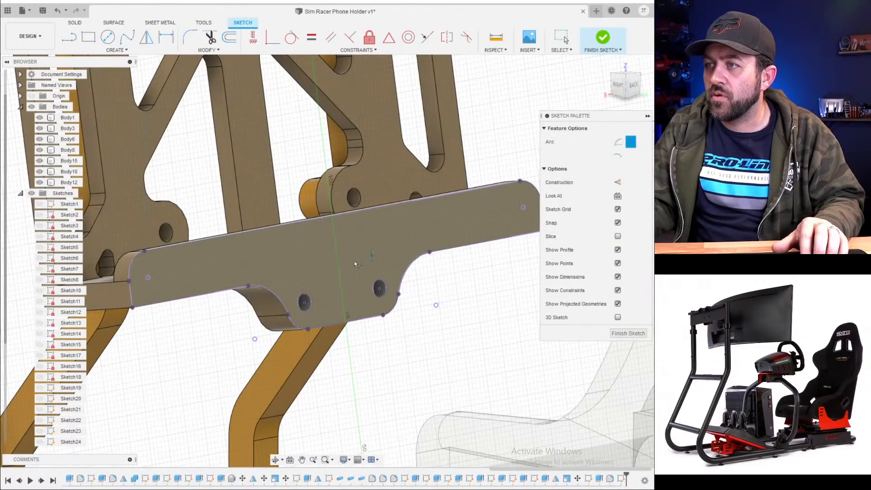
left_click(282, 272)
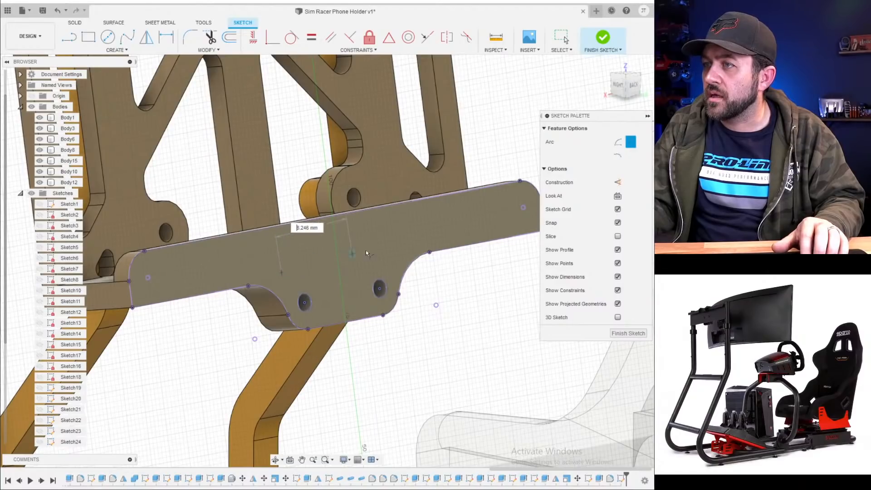
left_click(390, 257)
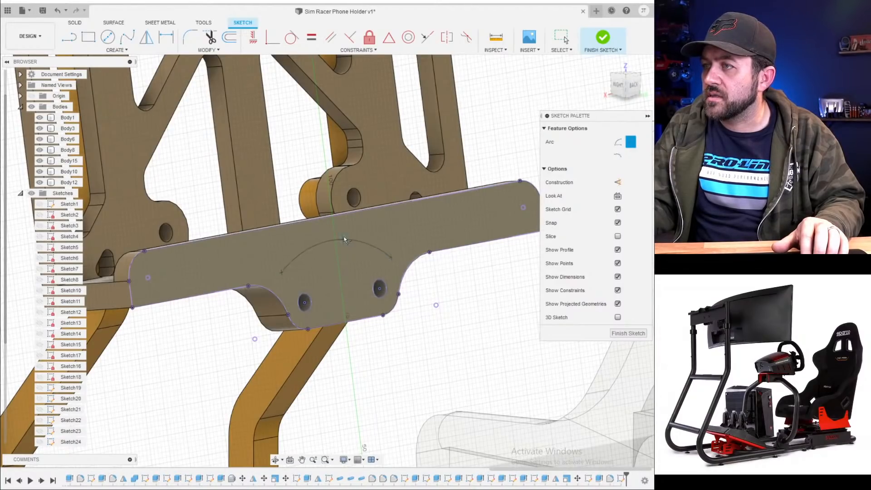
left_click(328, 245)
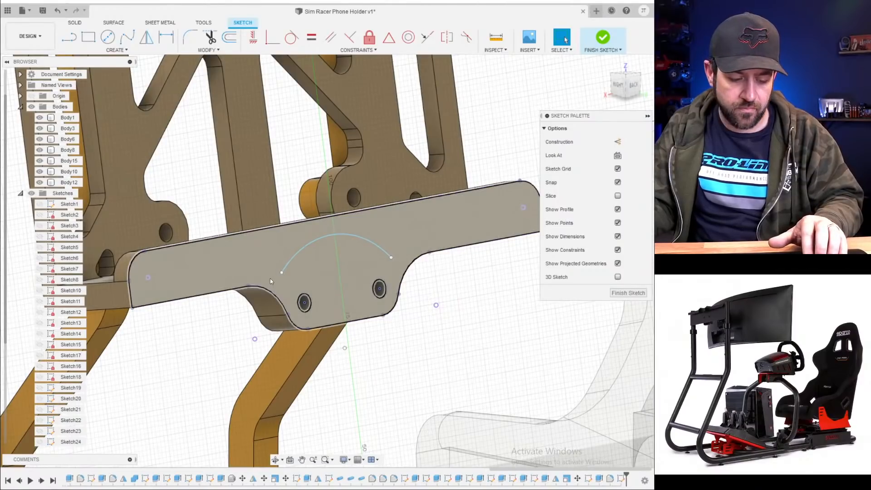
- Connect each end of the arc to the upper end of the tab's lower corner on that side with a line
scroll(303, 292, "up", 3)
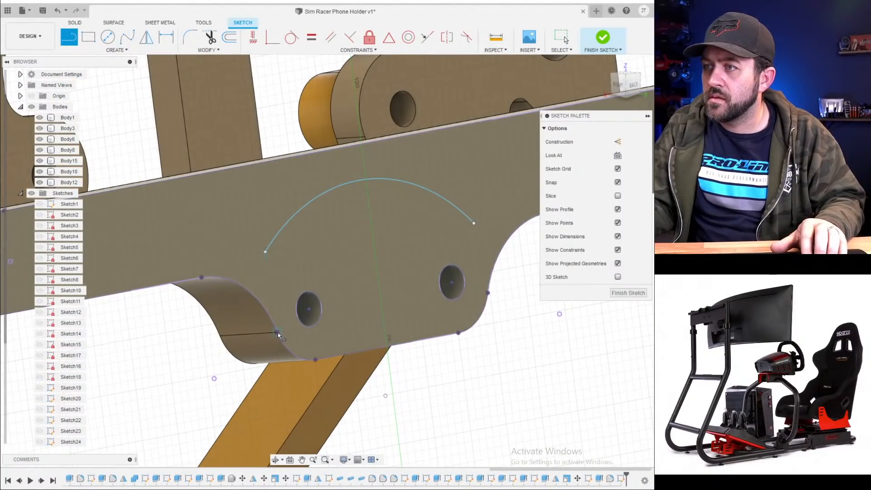
left_click(265, 250)
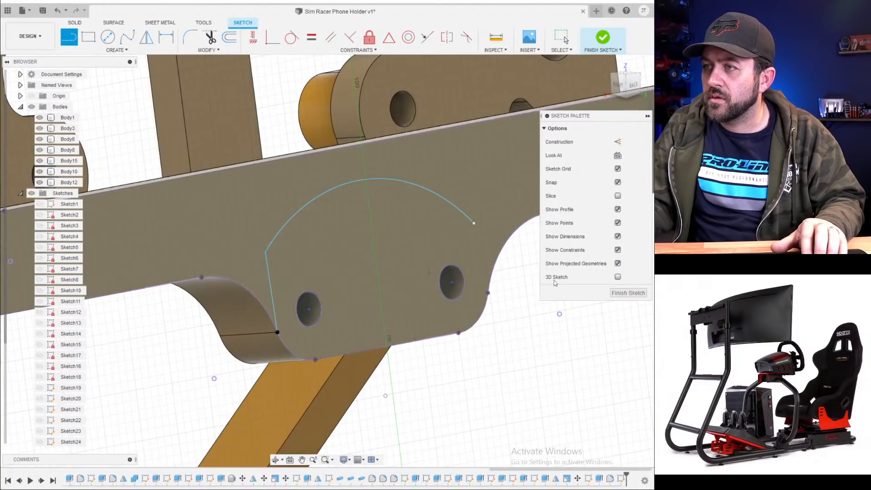
left_click_drag(488, 293, 477, 224)
key("Escape")
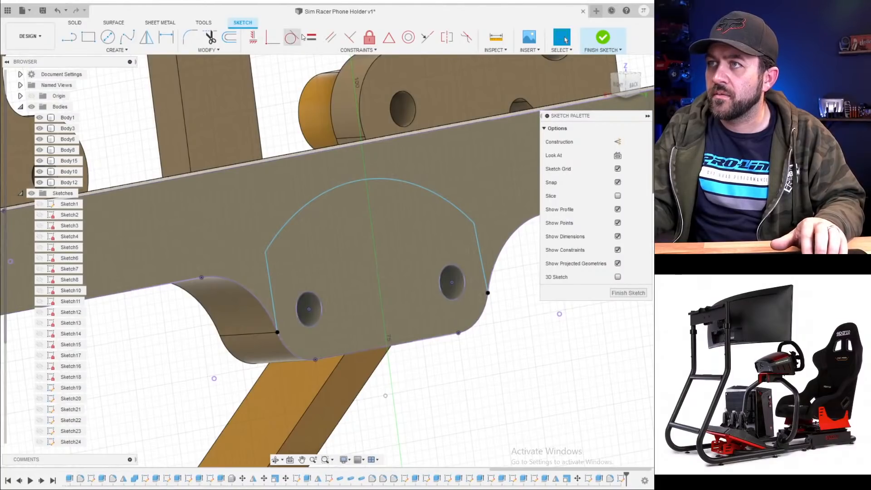
- Constrain the two side lines below the arc to be vertical and equal in length
left_click(267, 270)
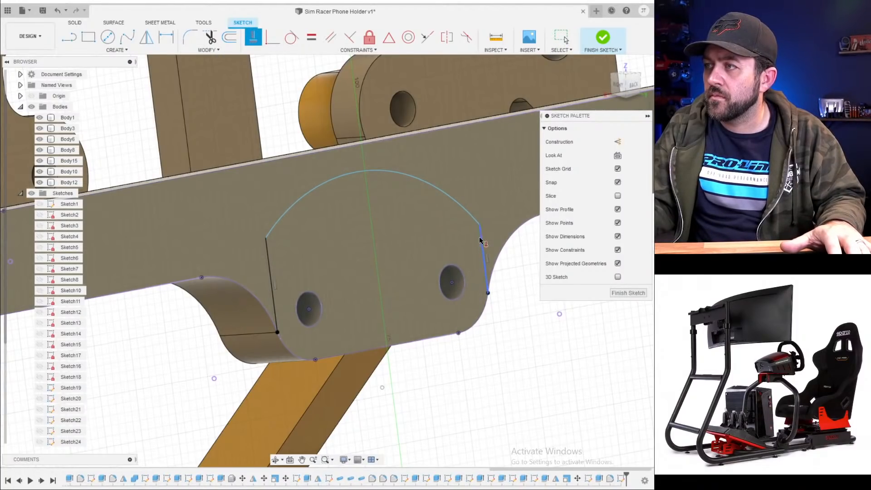
key("Escape")
left_click(311, 37)
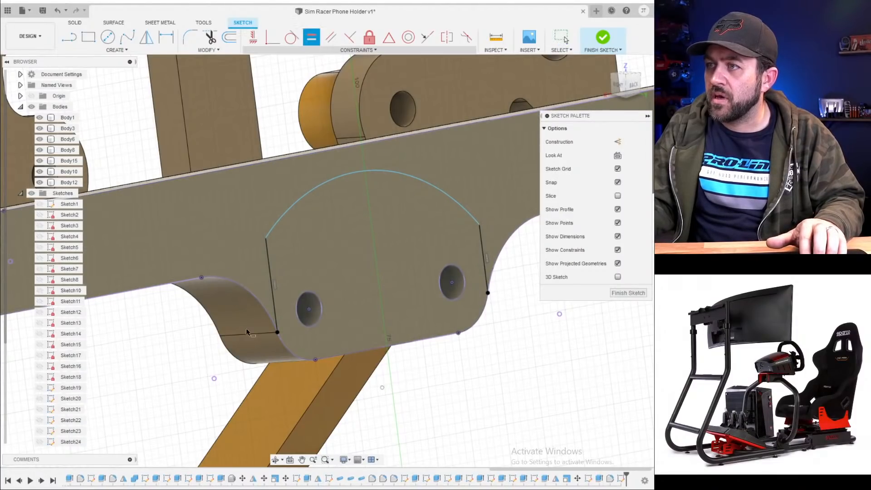
left_click(268, 251)
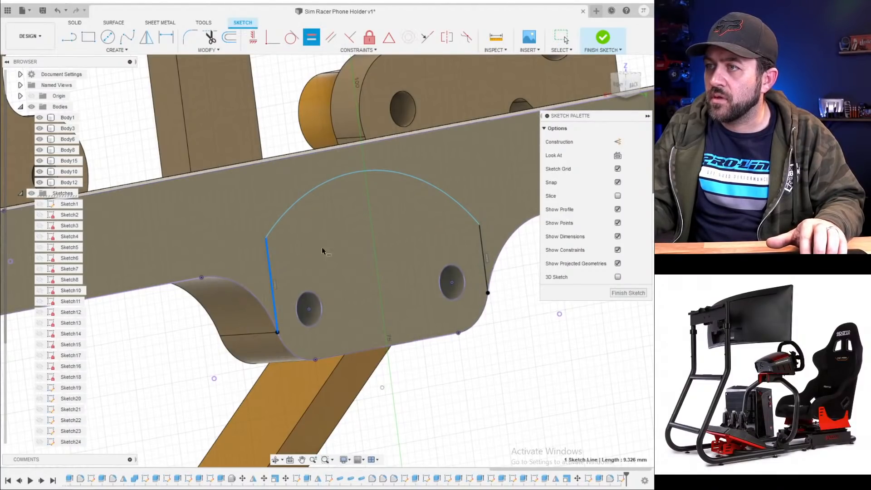
left_click(482, 237)
- Dimension the side line of the arched profile to 9 mm
scroll(358, 301, "down", 3)
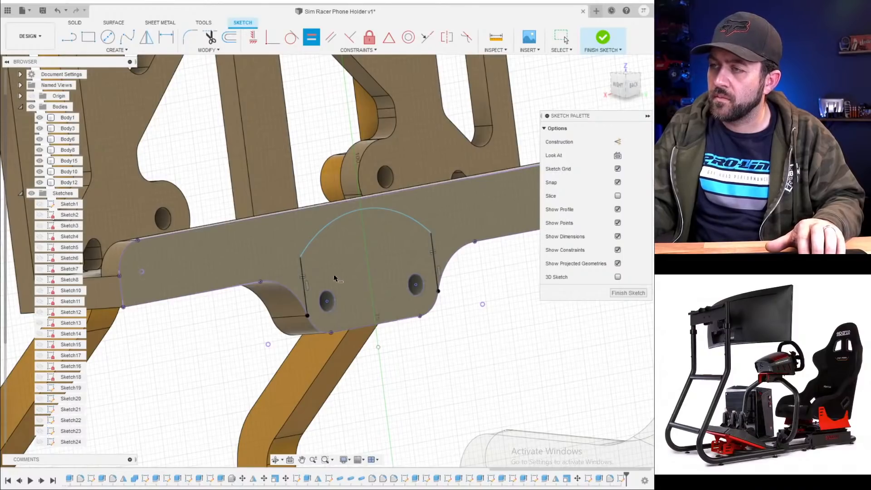
key("d")
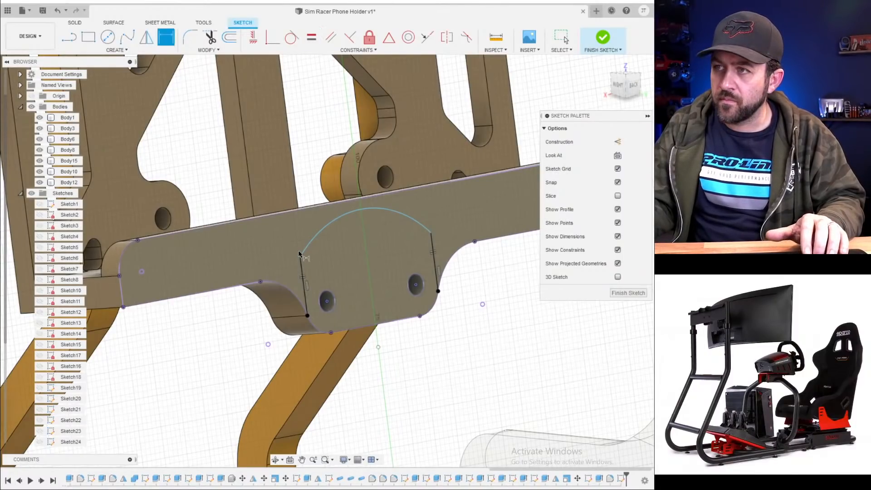
left_click(304, 275)
left_click(240, 330)
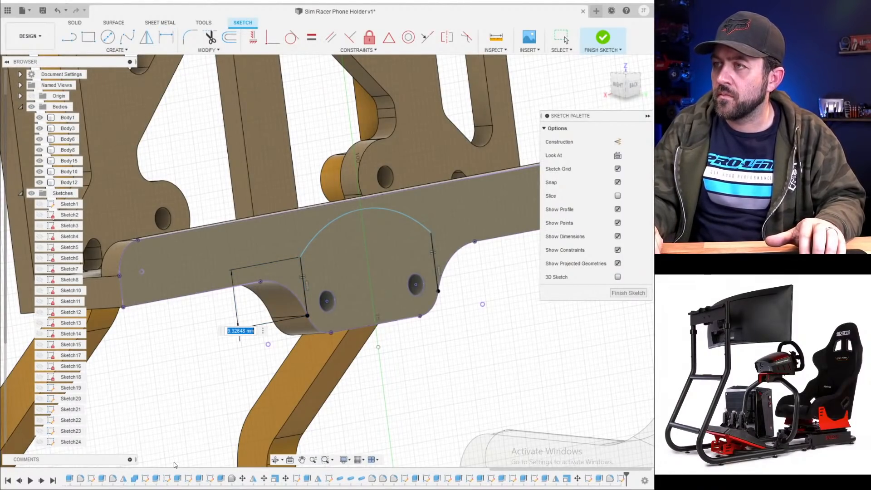
type("9")
key("Return")
key("Escape")
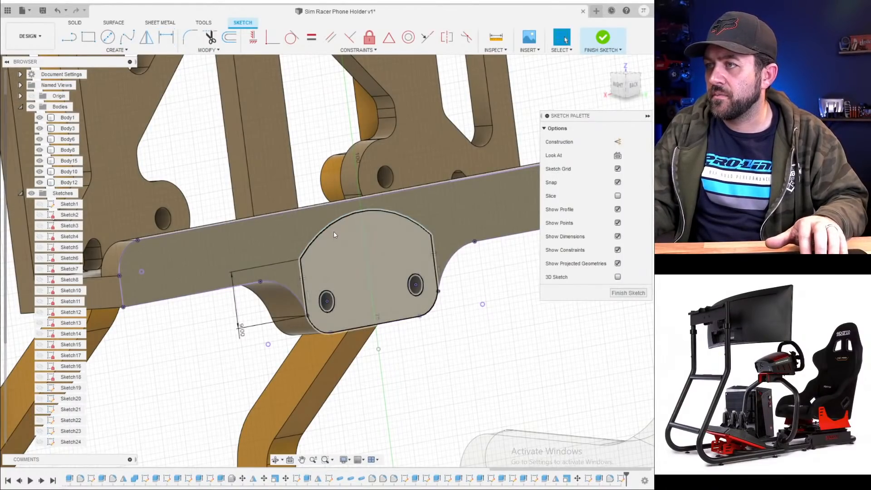
- Reshape the arc so it bulges higher, close to the ledge's upper edge
left_click_drag(333, 221, 333, 197)
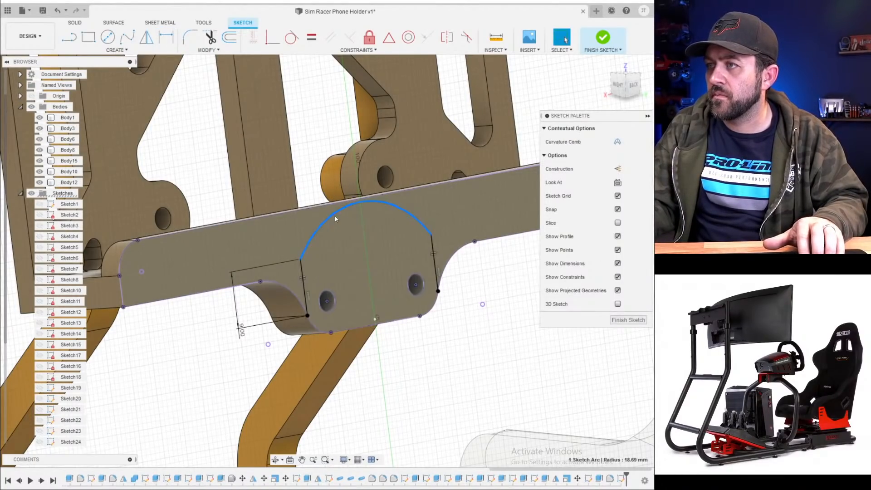
key("d")
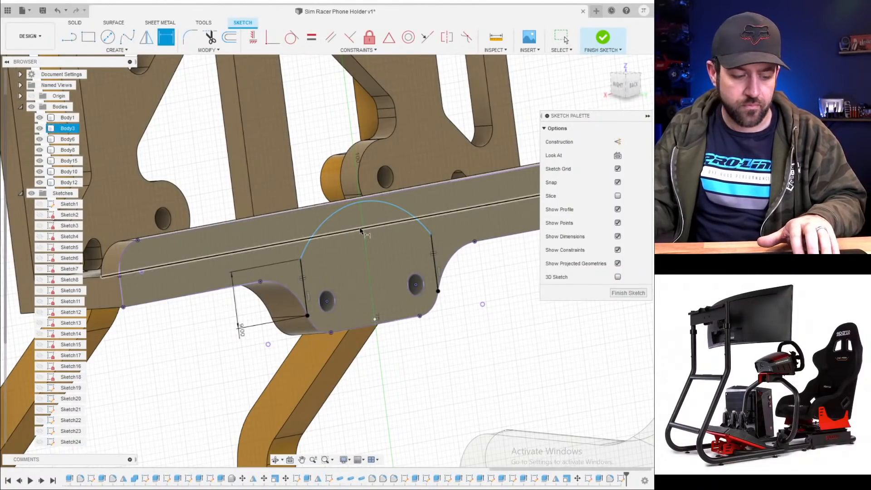
key("q")
key("Escape")
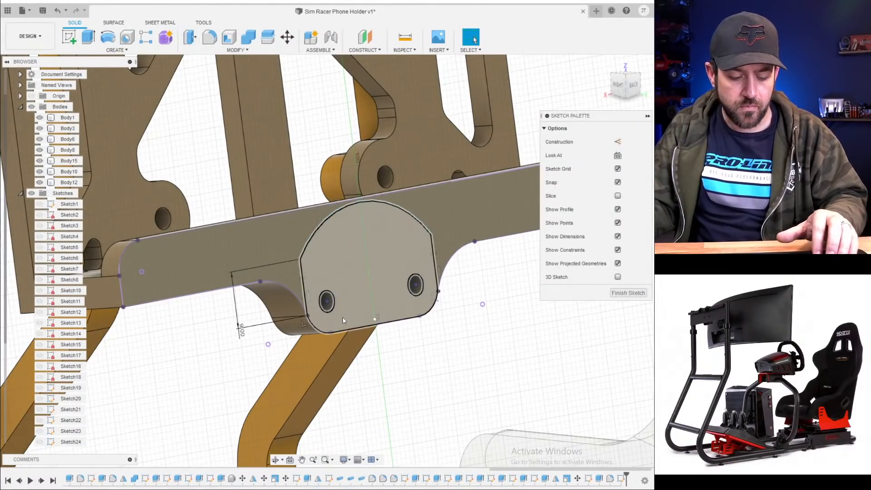
- Draw a 2.6 mm diameter circle concentric with each of the mounting tab's two holes
key("c")
left_click(326, 301)
scroll(337, 296, "up", 2)
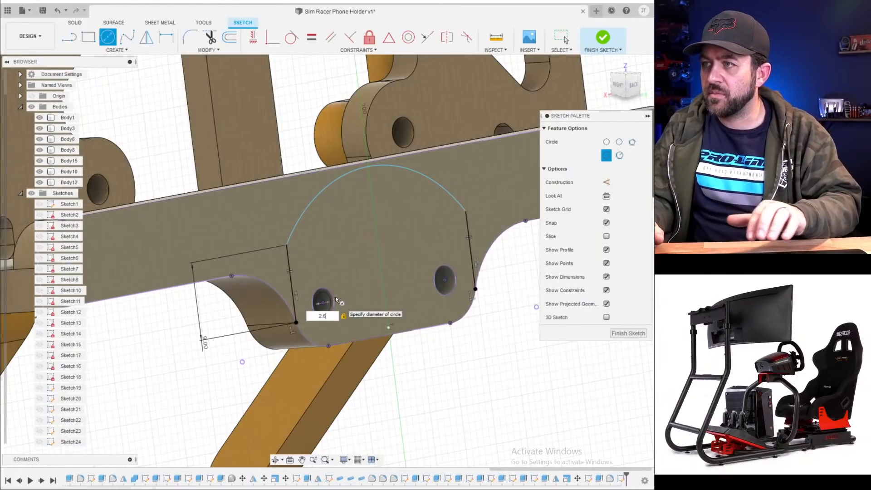
key("Return")
scroll(420, 281, "up", 3)
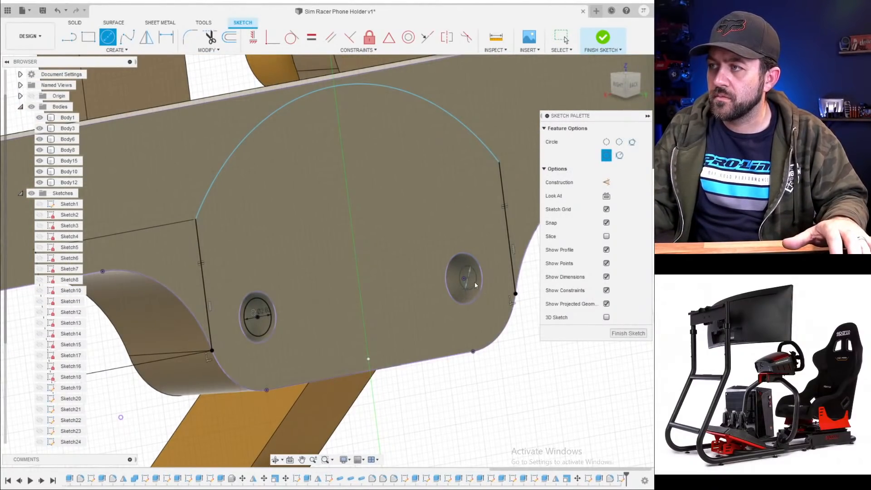
scroll(389, 271, "up", 3)
key("Escape")
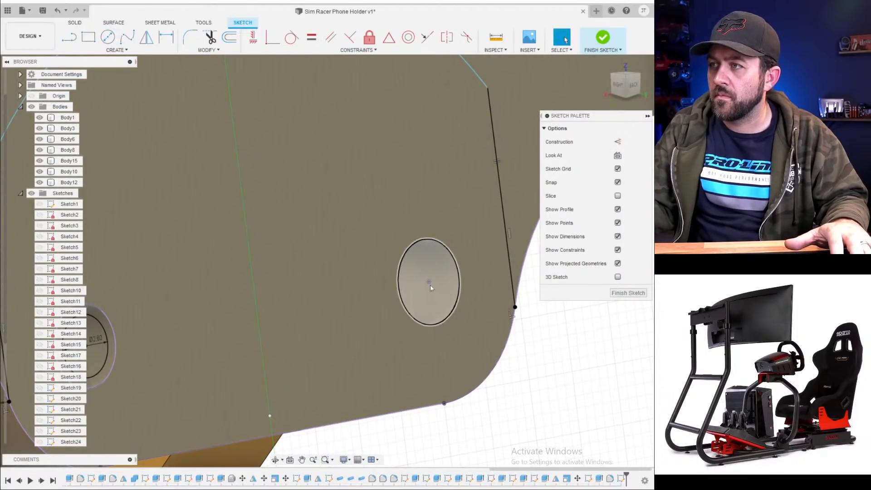
key("c")
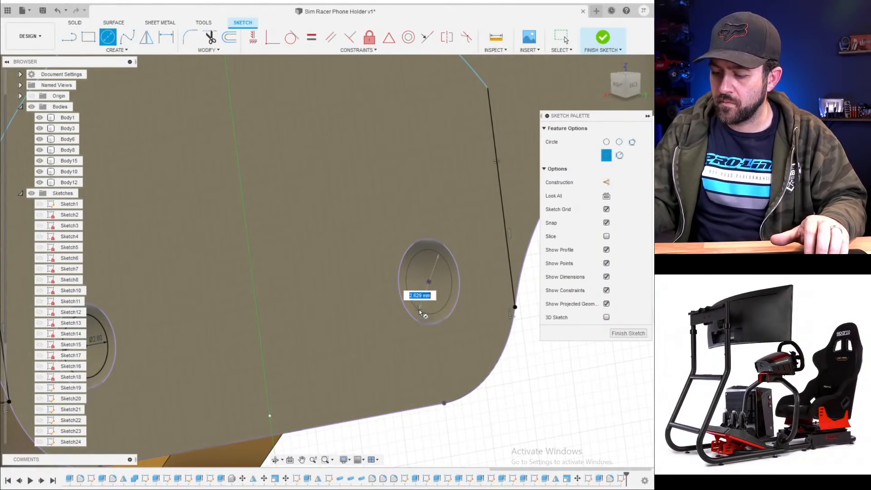
type("2.6")
key("Return")
key("Escape")
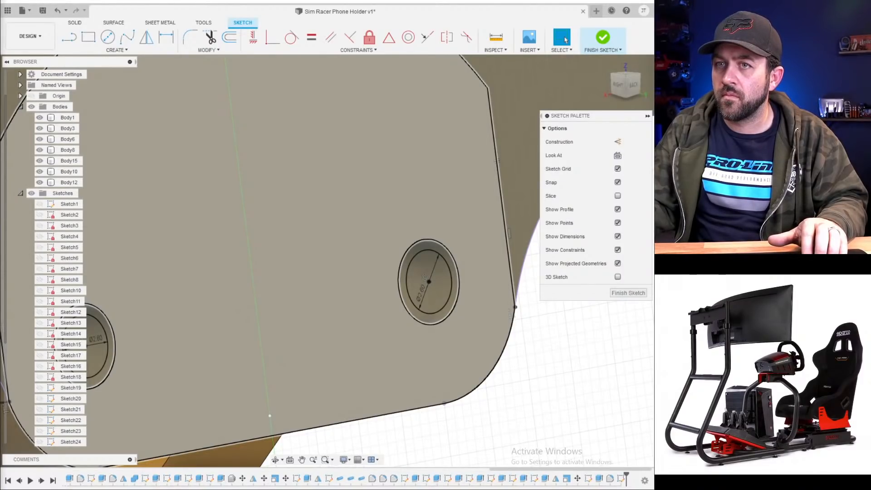
- Start an extrusion of the arched profile, including the rings around both 2.6 mm circles
scroll(389, 299, "down", 5)
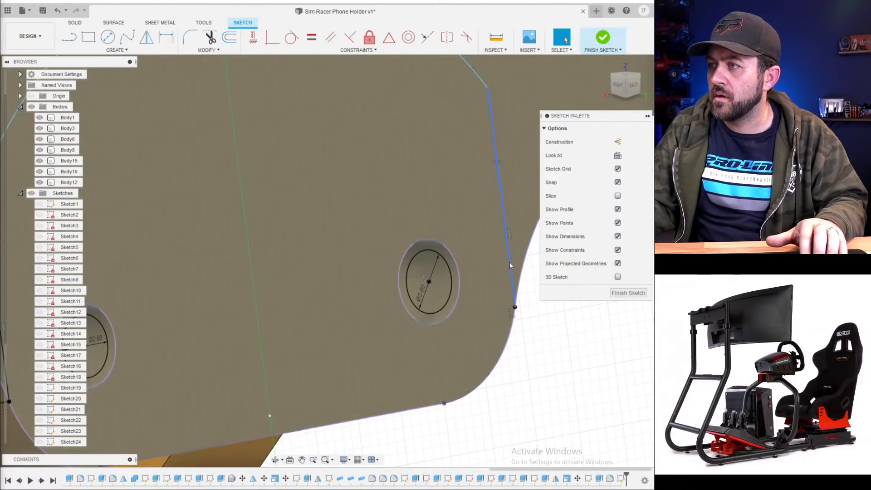
middle_click_drag(349, 290, 389, 299)
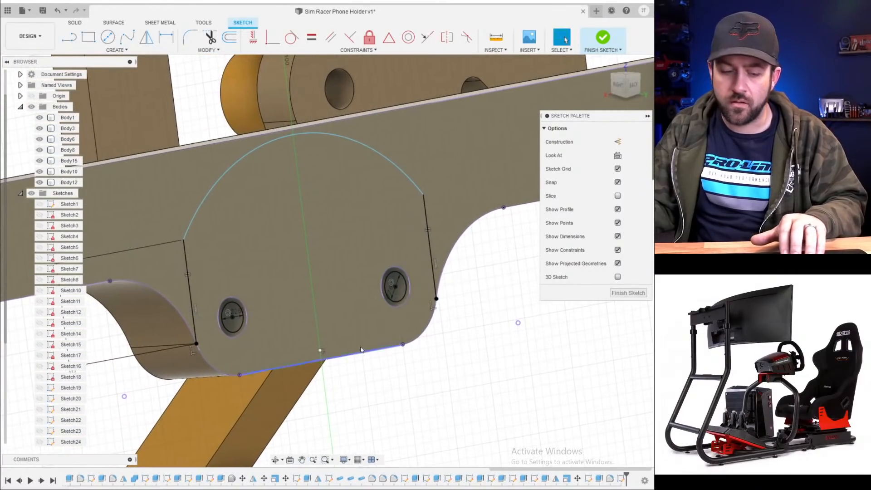
key("e")
left_click(211, 297)
scroll(212, 295, "up", 4)
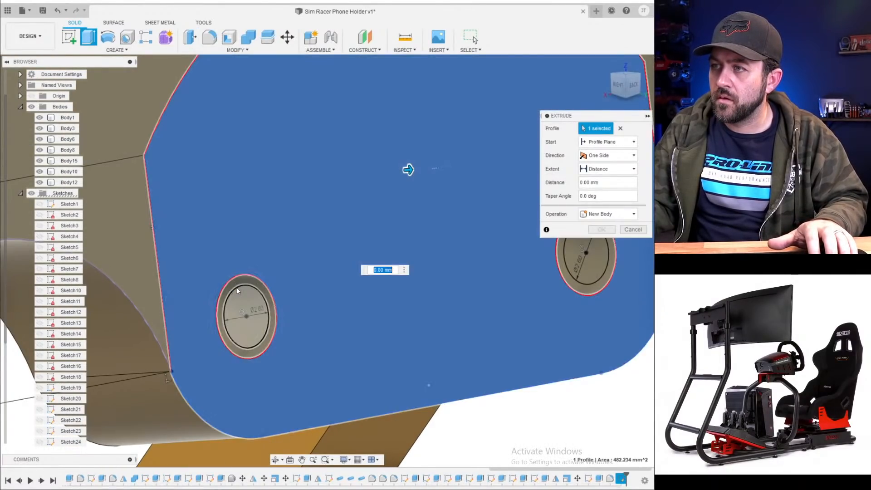
left_click(249, 285)
middle_click_drag(248, 284, 118, 323)
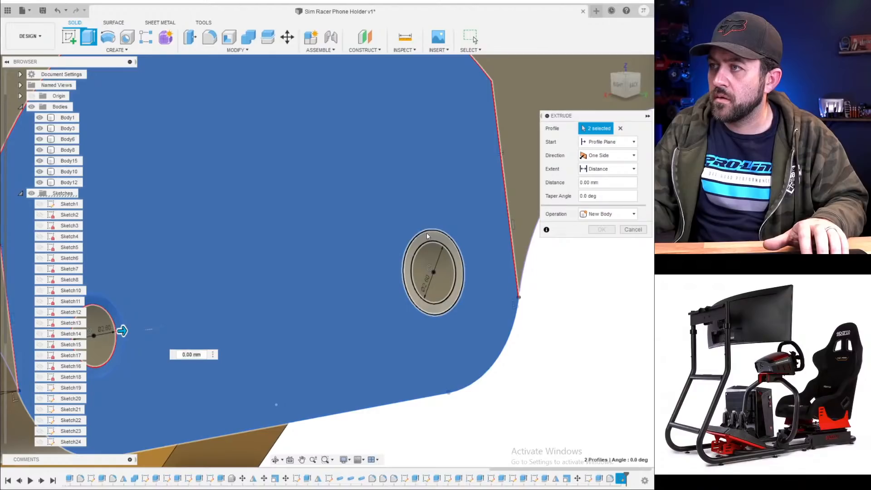
left_click(427, 235)
- Set the extrusion distance to 24 mm, from the mounting tab toward the seat
scroll(427, 235, "down", 5)
left_click_drag(431, 262, 551, 272)
scroll(441, 287, "down", 5)
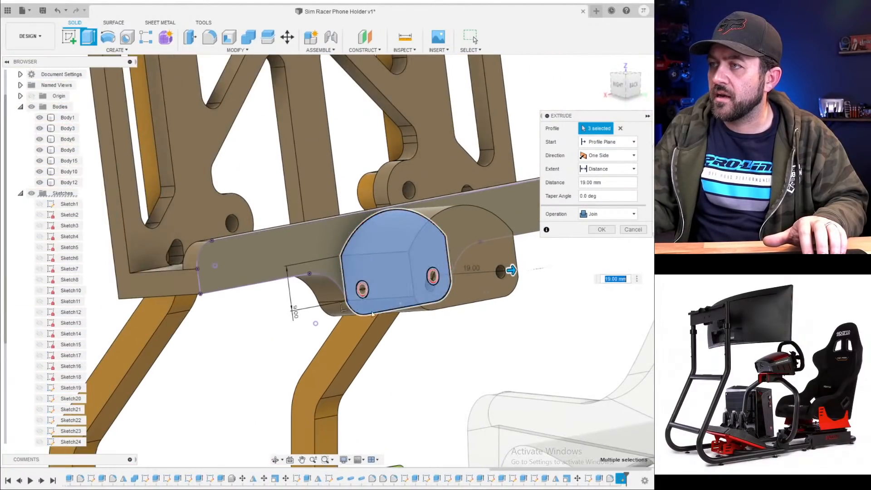
middle_click_drag(390, 300, 449, 324, "shift")
scroll(449, 325, "down", 3)
middle_click_drag(551, 273, 433, 259)
scroll(433, 259, "up", 3)
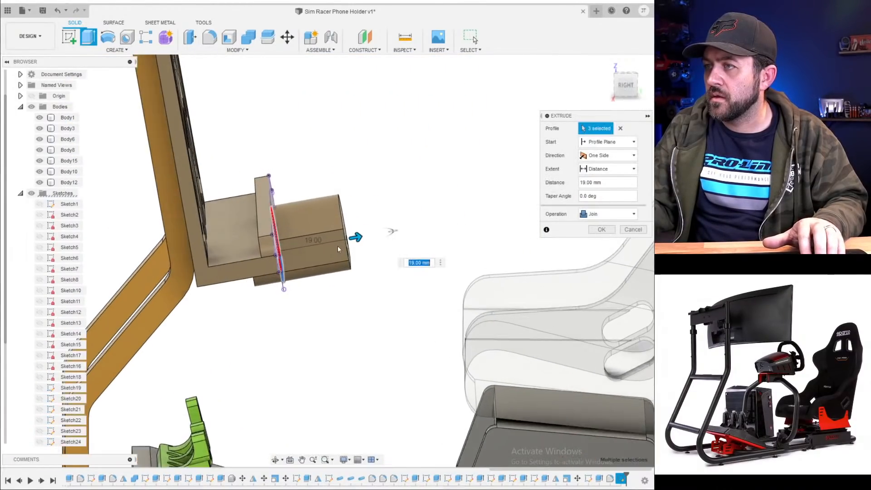
left_click_drag(355, 238, 378, 232)
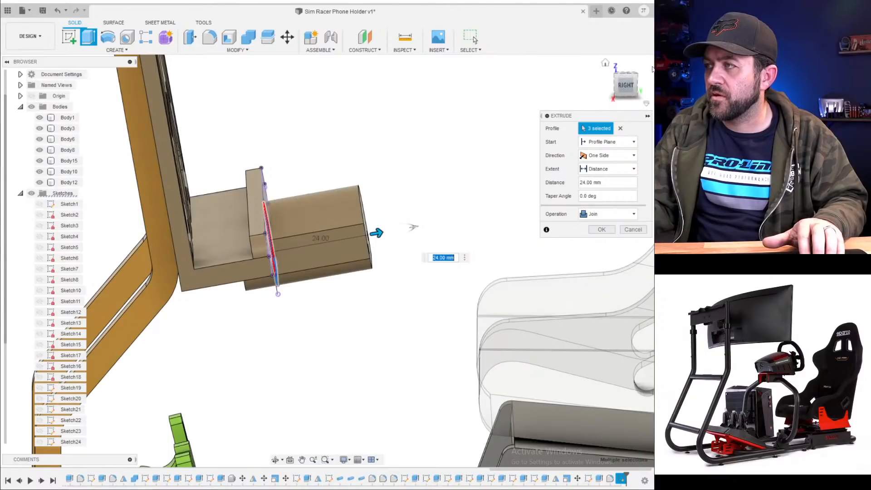
- Complete the arched block's extrusion as a new body
scroll(390, 233, "down", 5)
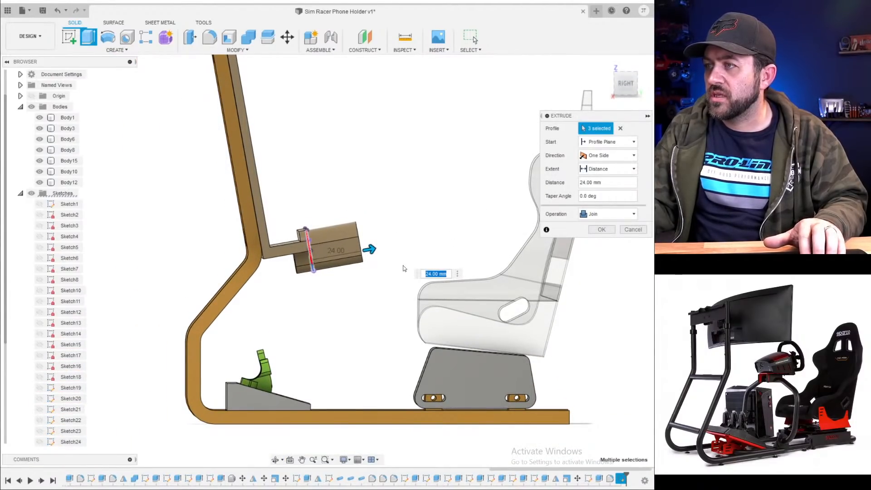
scroll(366, 222, "up", 5)
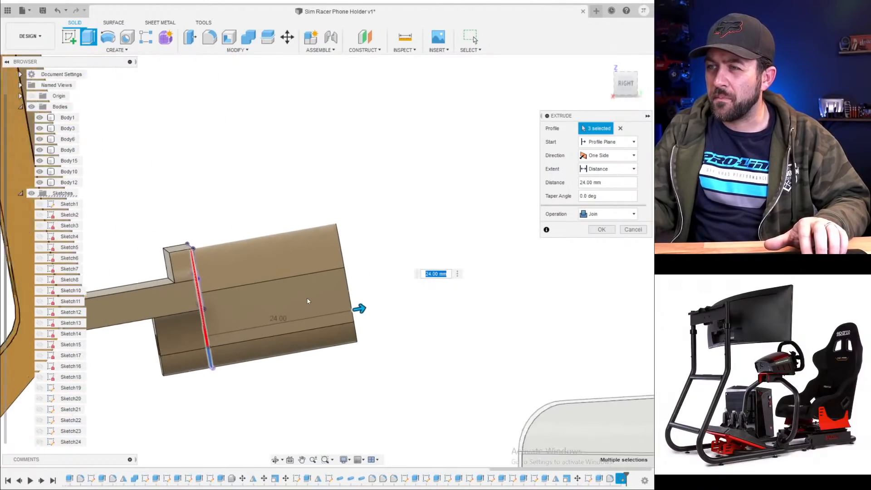
scroll(309, 301, "up", 1)
middle_click_drag(314, 302, 311, 298, "shift")
left_click(606, 214)
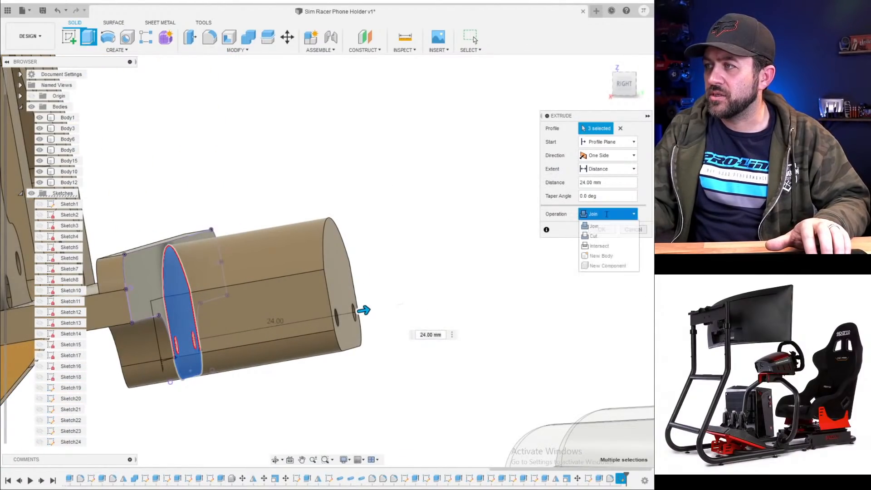
left_click(614, 257)
left_click(602, 230)
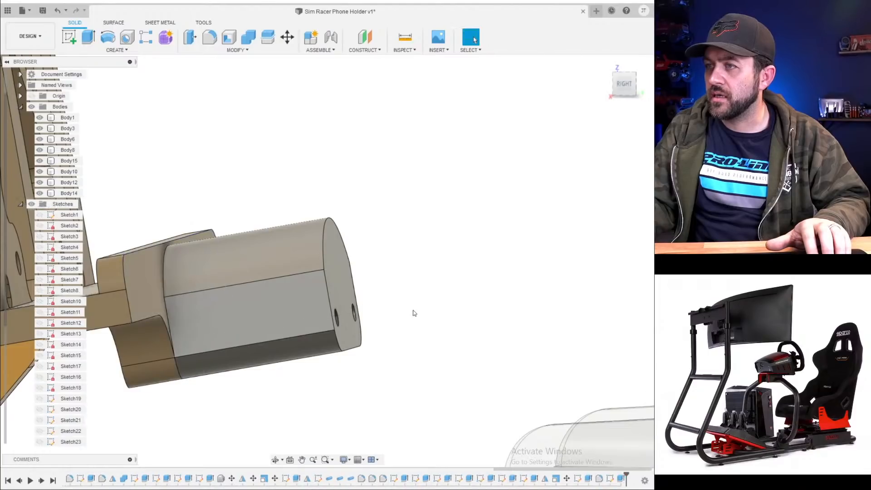
- Apply the green appearance already used in this design to the arched block body
scroll(417, 304, "down", 3)
key("a")
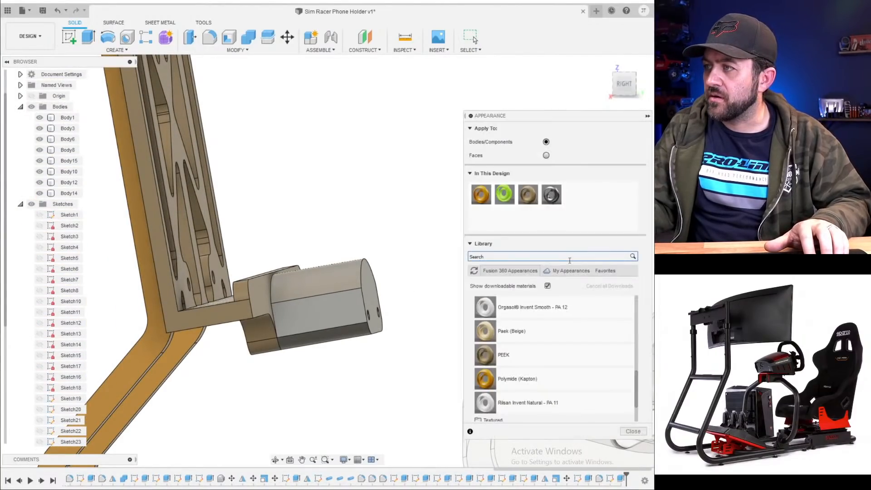
left_click_drag(504, 194, 306, 301)
scroll(322, 242, "down", 4)
scroll(333, 250, "up", 4)
mouse_move(342, 275)
middle_mouse_down("shift")
mouse_move(322, 287)
mouse_move(328, 275)
middle_mouse_up("shift")
scroll(372, 281, "up", 4)
middle_click_drag(273, 272, 301, 263, "shift")
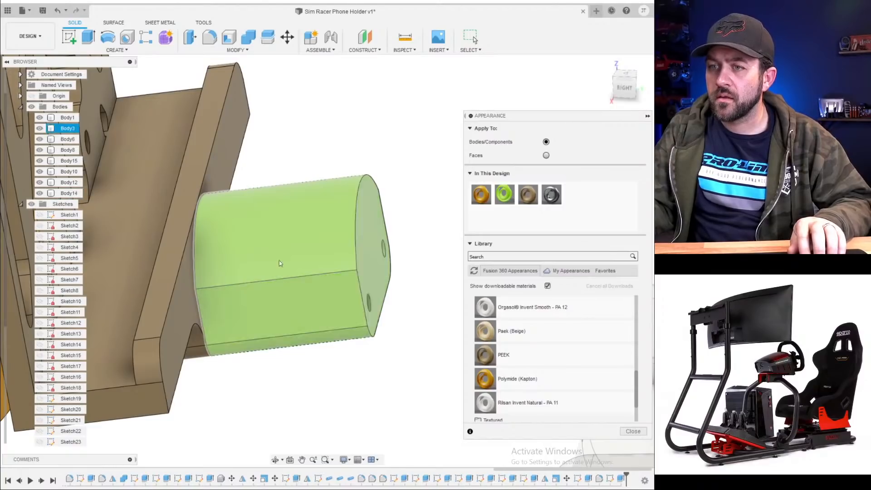
scroll(233, 310, "down", 4)
middle_click_drag(298, 256, 229, 255, "shift")
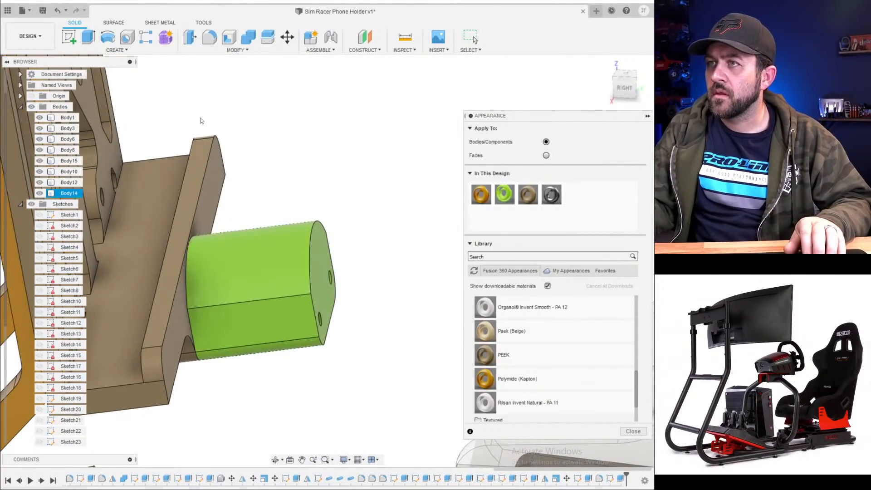
- Sketch a closed triangular wedge on the block's flat side, about 5 mm wide at its top, against the free end
left_click(68, 37)
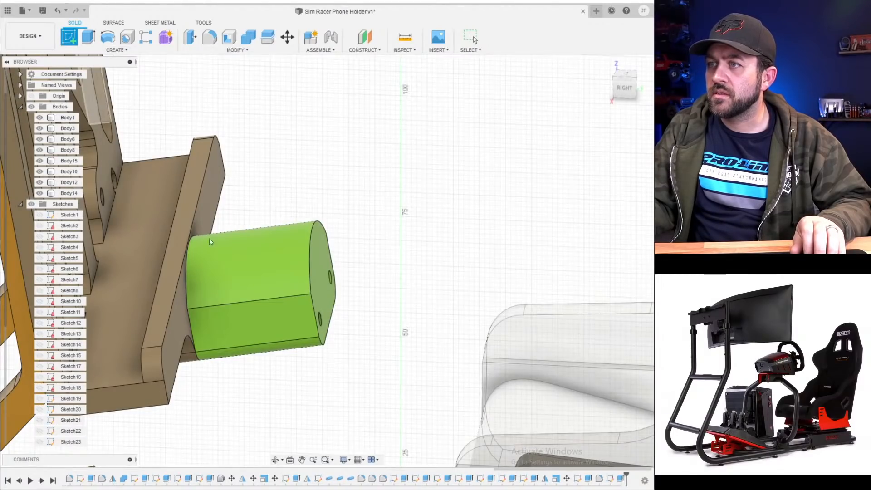
left_click(285, 314)
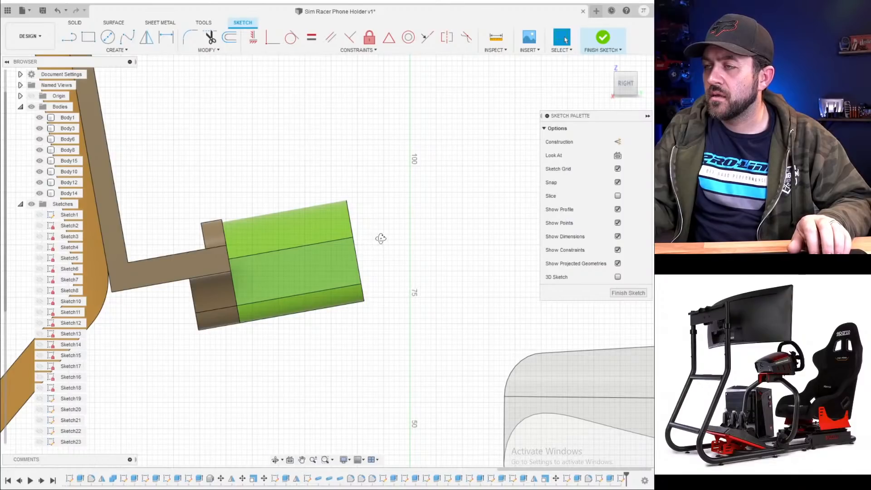
middle_click_drag(380, 238, 245, 97, "shift")
key("l")
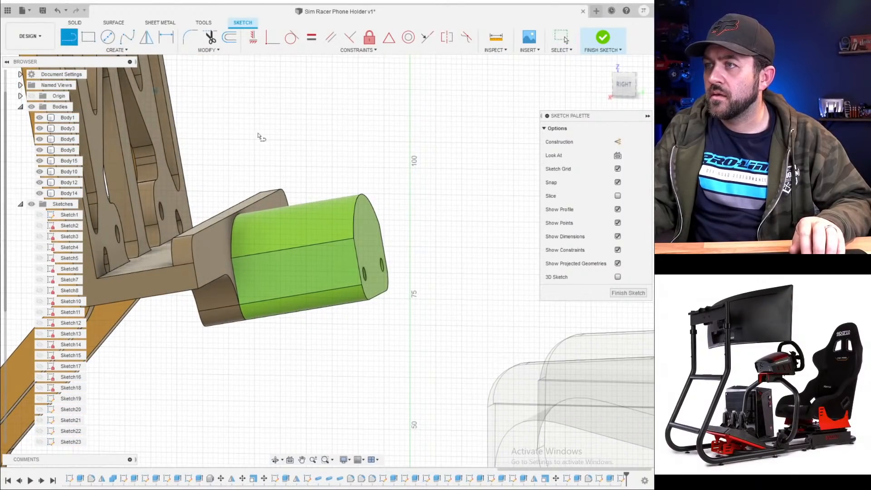
left_click(620, 85)
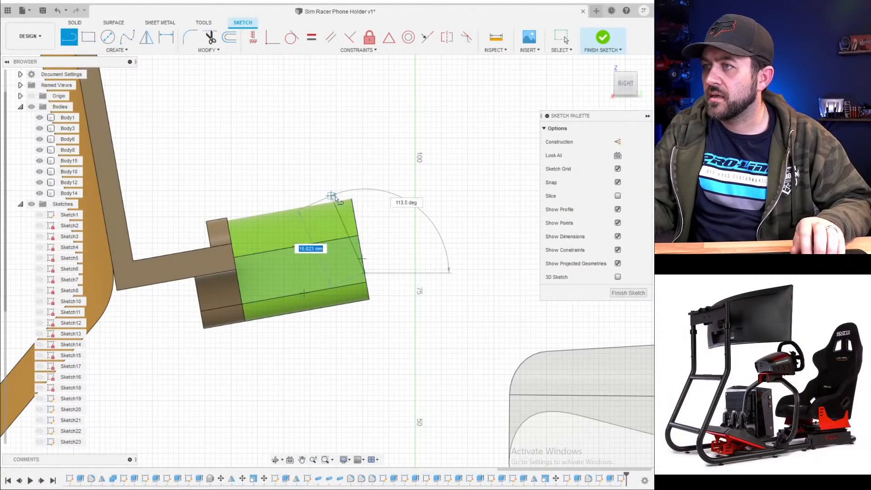
left_click(317, 202)
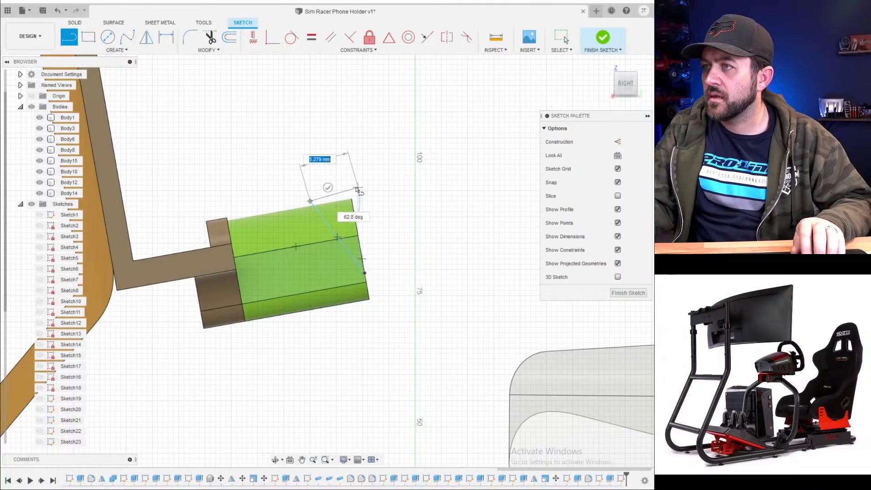
left_click(366, 271)
key("Escape")
- Set the angle between the wedge's slanted line and the end edge to 15 degrees, and move its lower corner up along that edge
key("d")
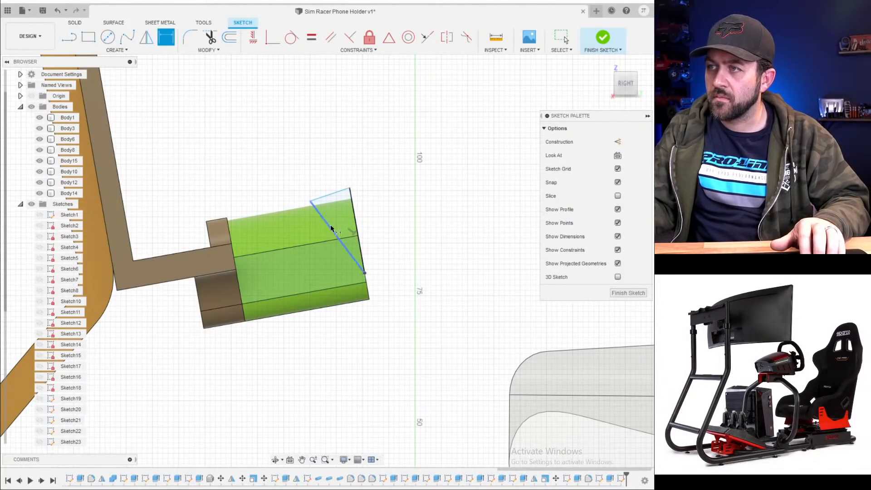
left_click(331, 228)
left_click(350, 188)
left_click(320, 169)
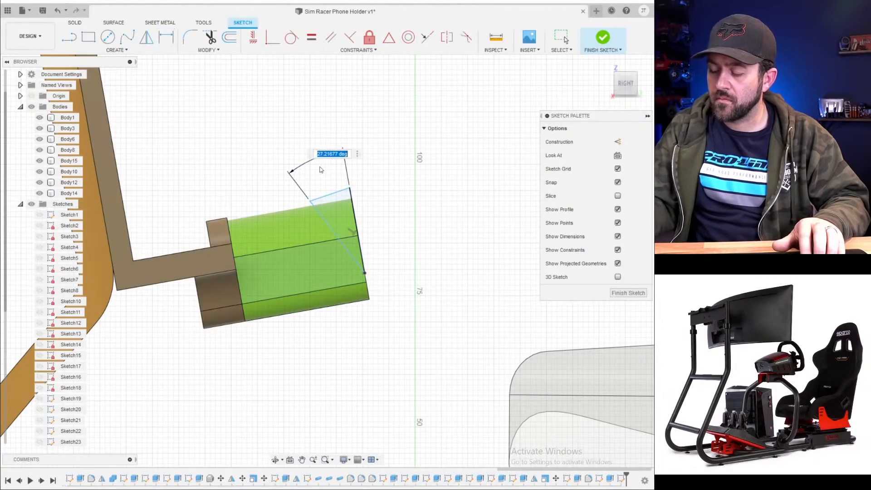
key("Return")
scroll(365, 269, "up", 3)
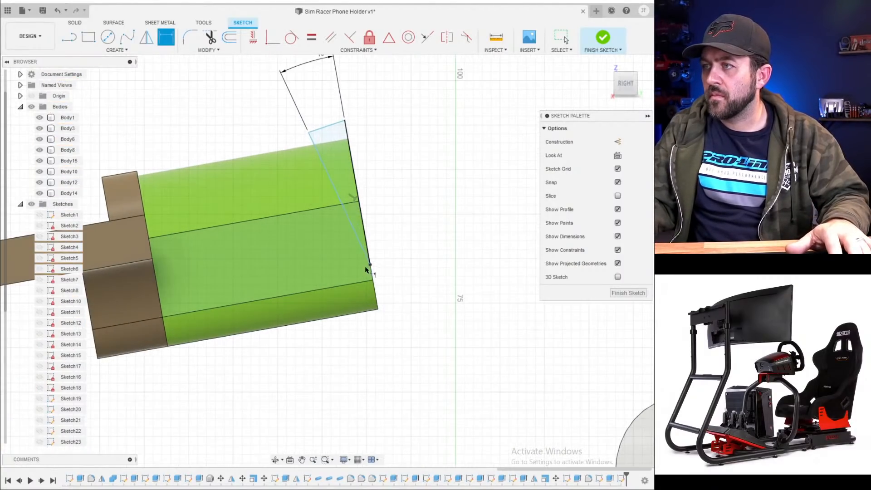
key("Escape")
mouse_move(370, 265)
left_mouse_down()
mouse_move(368, 220)
mouse_move(365, 243)
left_mouse_up()
scroll(408, 231, "down", 3)
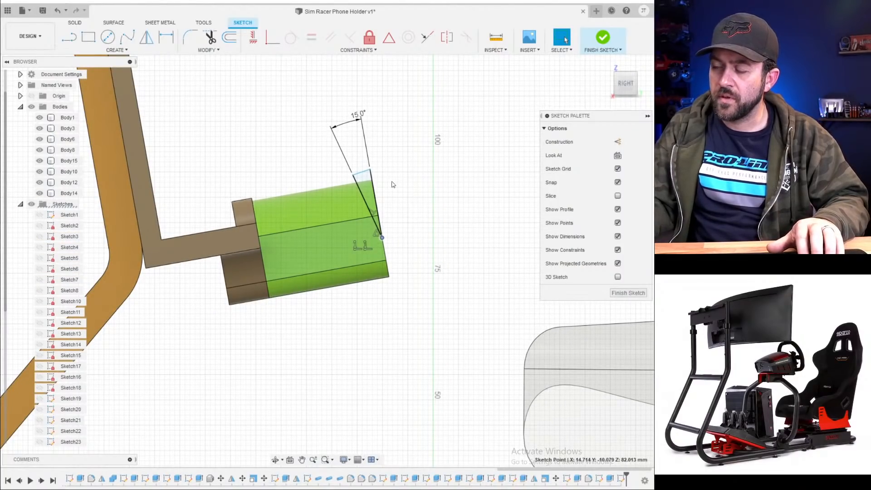
- Cut both wedge profiles through the full width of the block to slope the upper part of its end face
key("q")
scroll(376, 247, "up", 3)
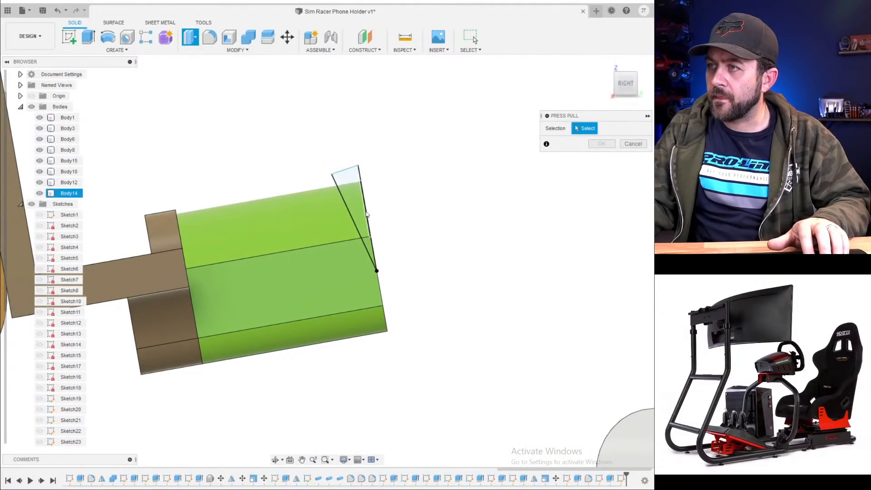
left_click(372, 252)
middle_click_drag(388, 236, 315, 243, "shift")
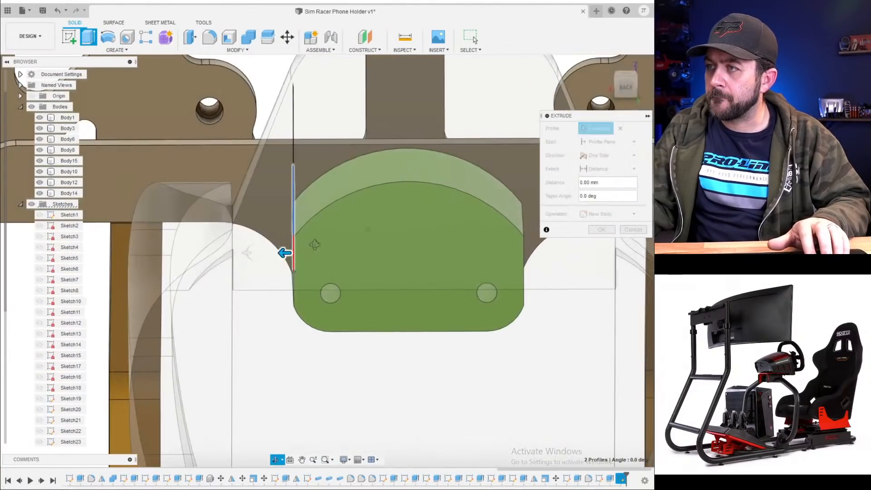
left_click_drag(278, 254, 585, 249)
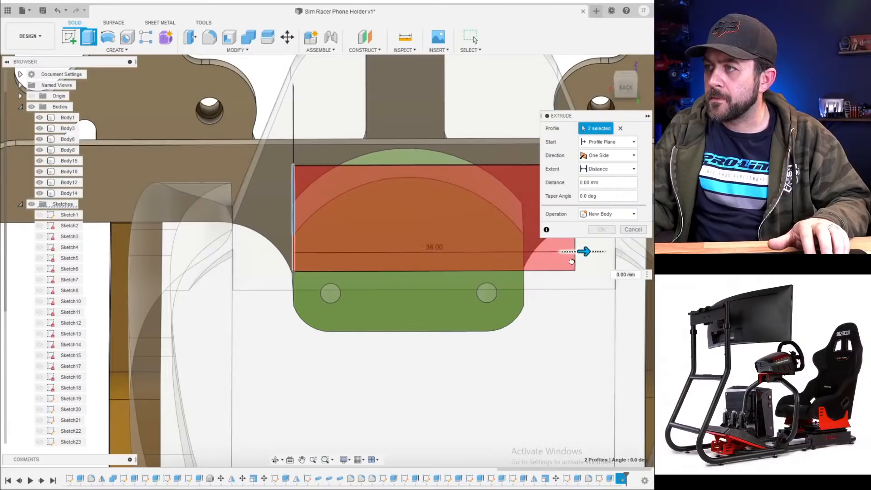
key("Return")
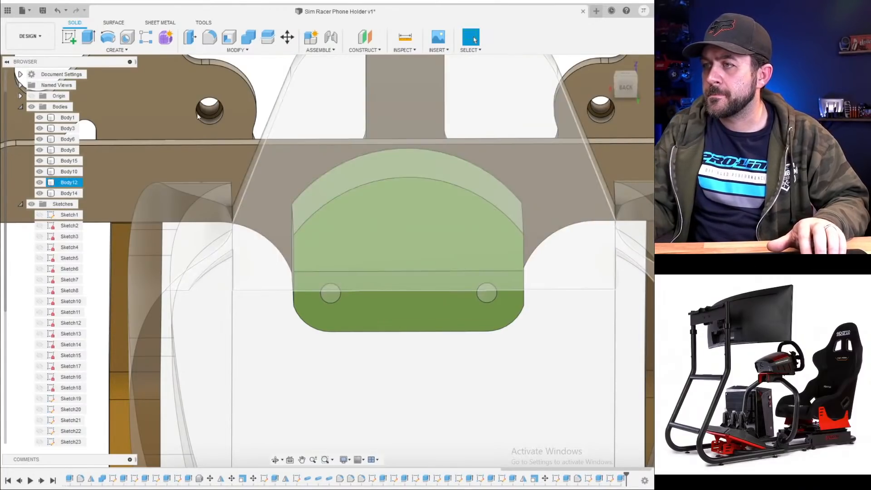
- Create a sketch on the lower end face of the green block, the one containing the two screw holes
left_click(69, 38)
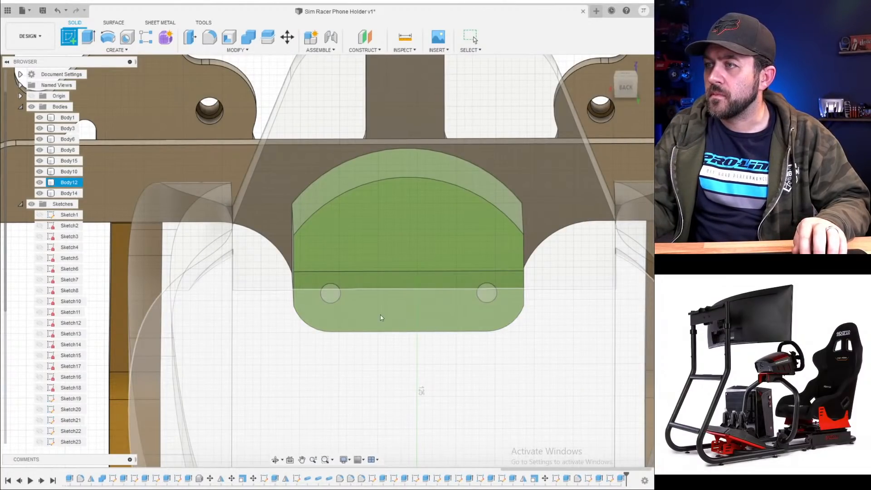
middle_click_drag(313, 315, 348, 307, "shift")
scroll(204, 363, "down", 2)
middle_click_drag(204, 363, 508, 263)
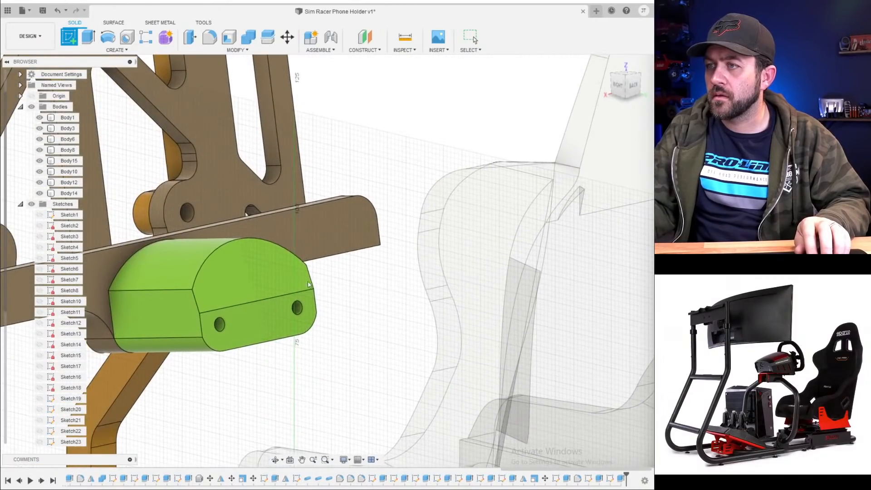
left_click(260, 323)
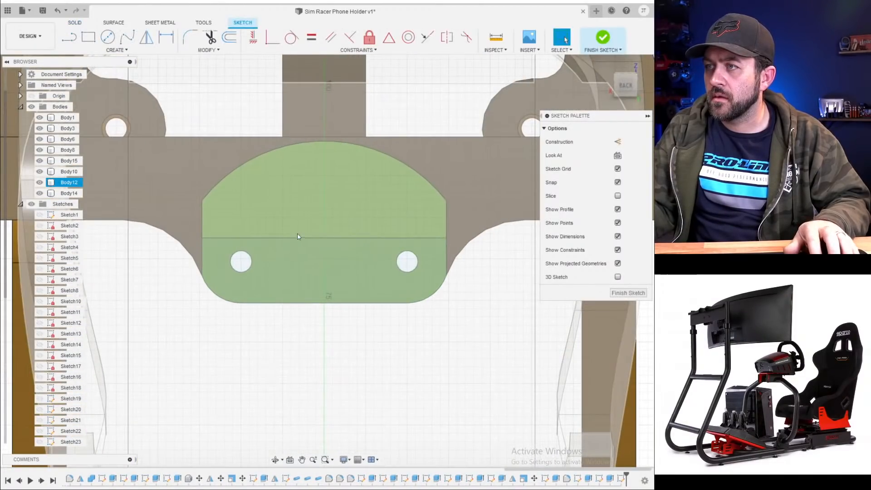
- Hide the seat body in front of the sketch while keeping the green block visible
left_click(42, 195)
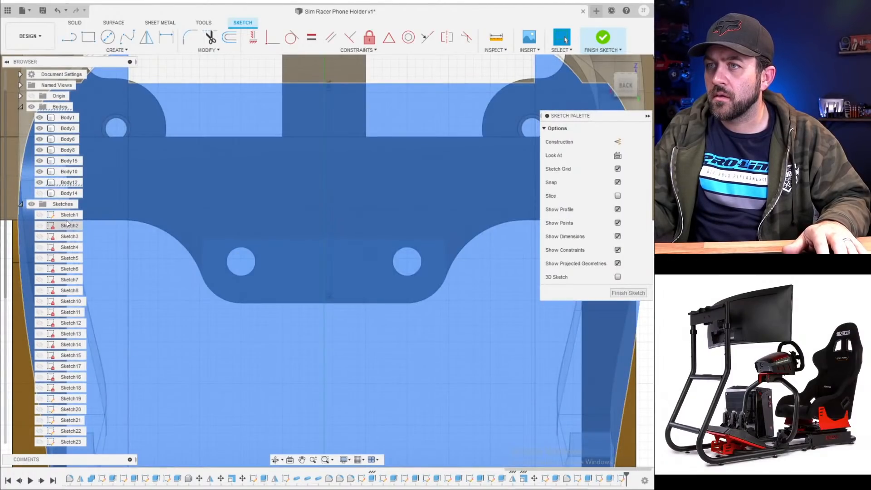
left_click(41, 183)
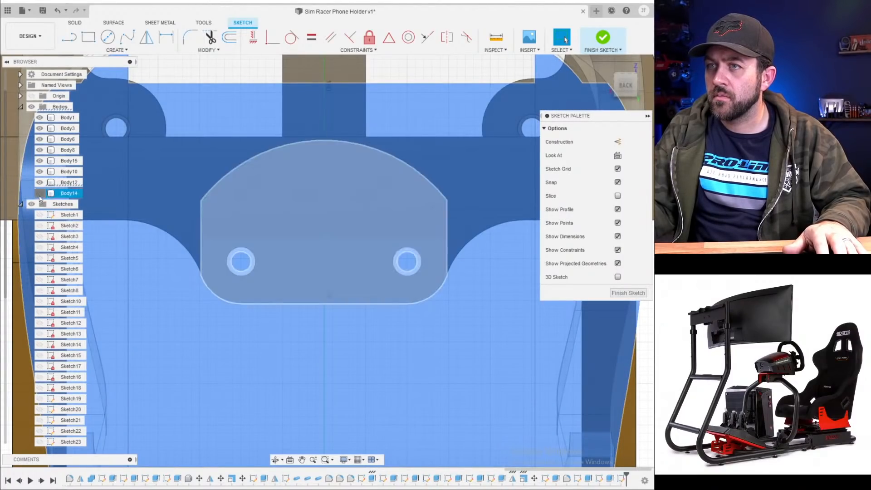
left_click(40, 182)
scroll(122, 182, "down", 5)
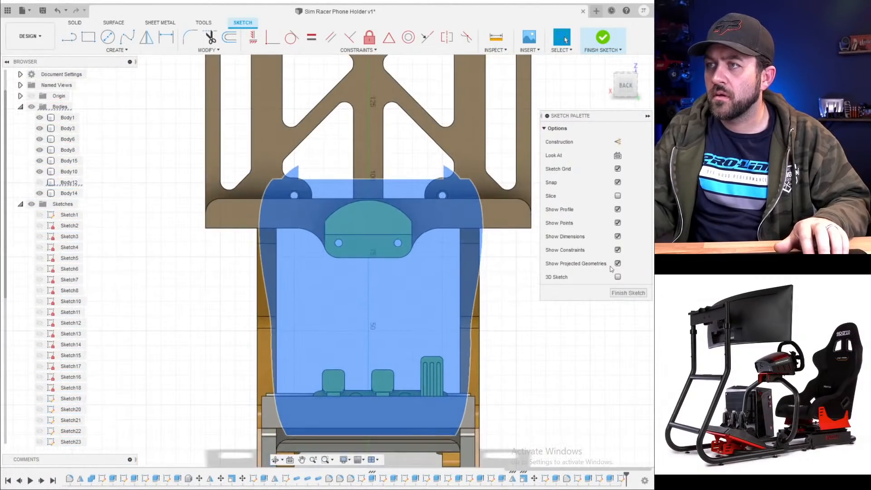
scroll(379, 233, "up", 4)
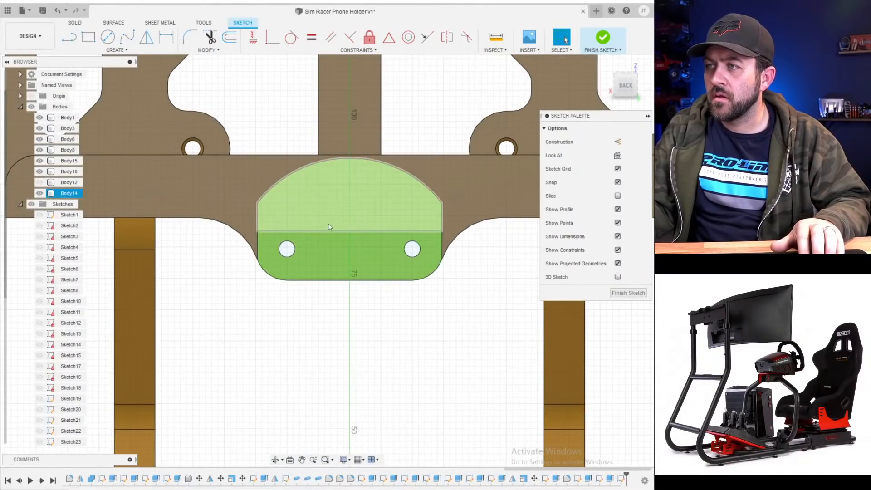
scroll(309, 185, "up", 3)
- Try to offset the outline of the block's upper end face inward by about 1.9 mm
key("o")
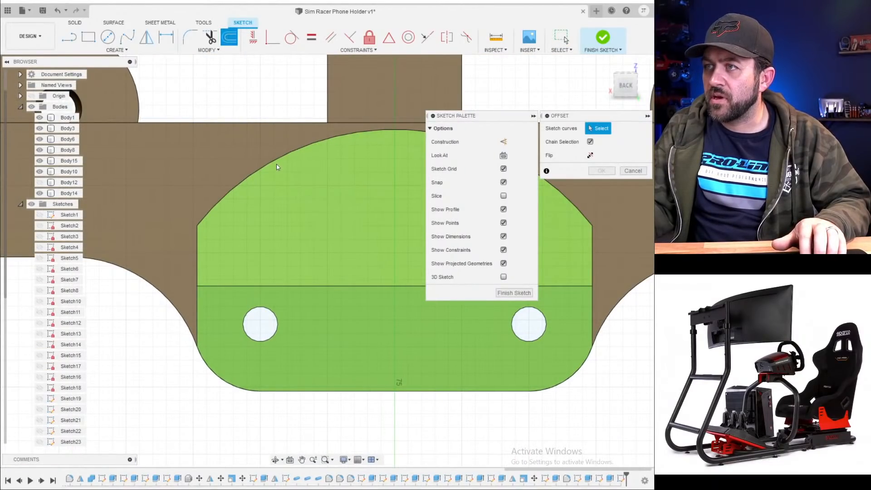
scroll(253, 233, "down", 2)
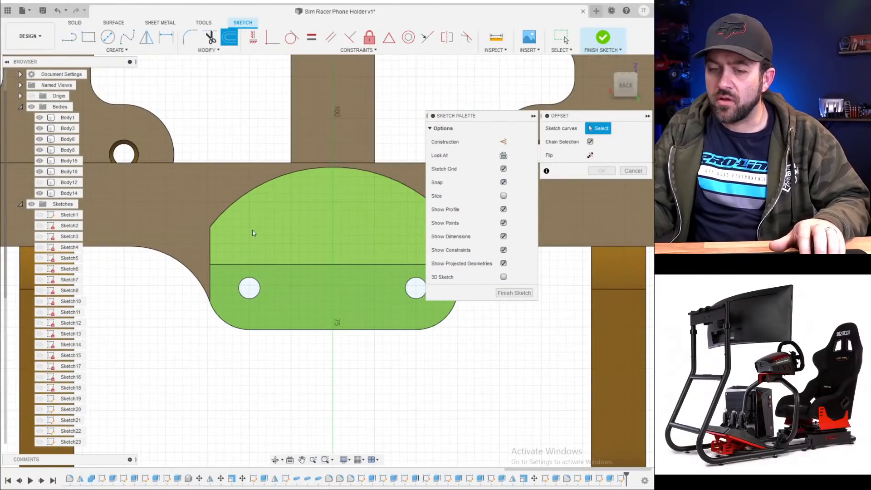
key("Escape")
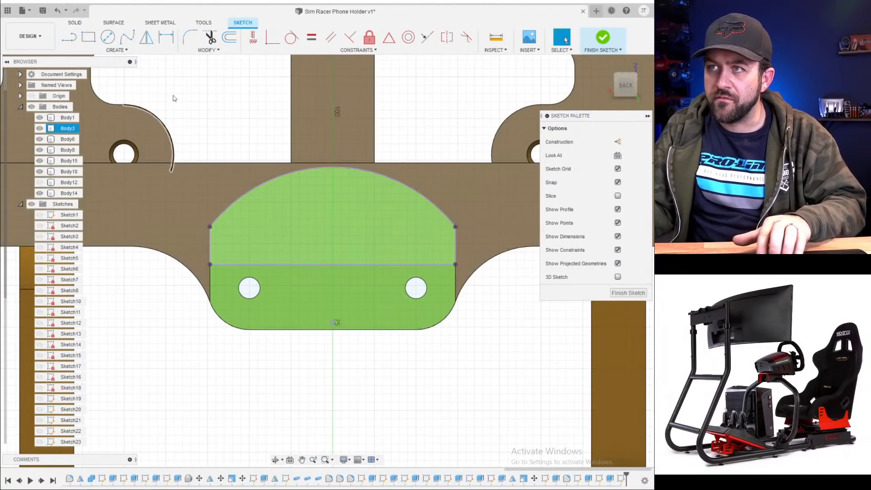
left_click(223, 39)
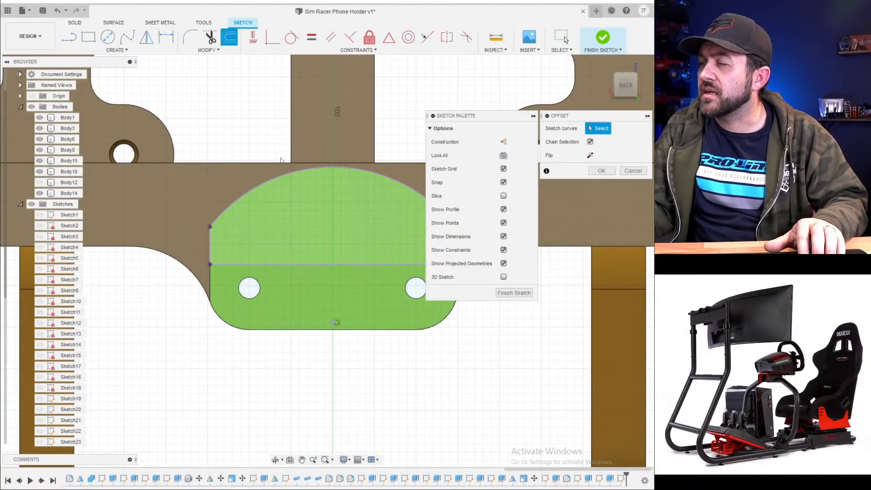
left_click(253, 190)
left_click_drag(243, 182, 264, 200)
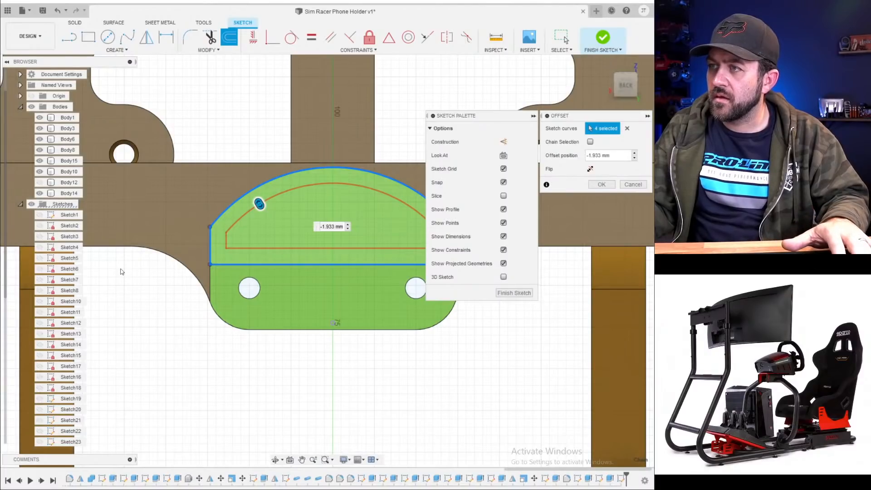
key("Escape")
scroll(239, 251, "down", 5)
middle_click_drag(240, 251, 315, 267, "shift")
scroll(288, 272, "up", 4)
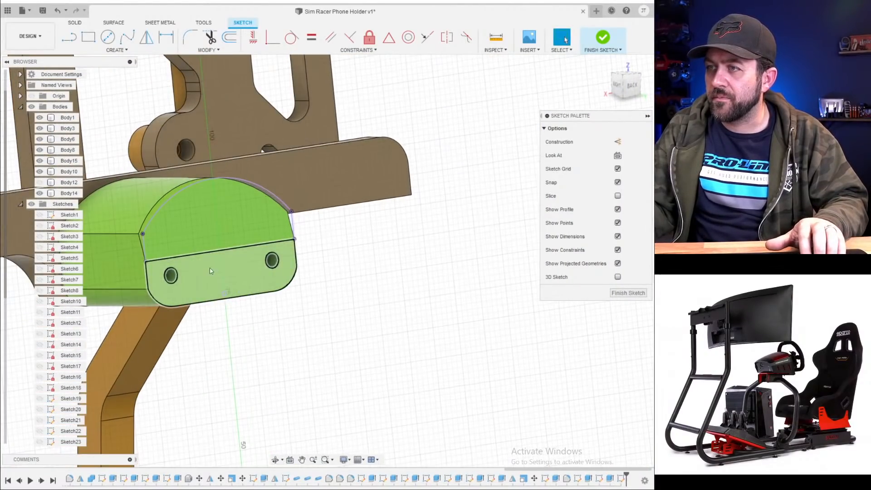
middle_click_drag(186, 273, 224, 267)
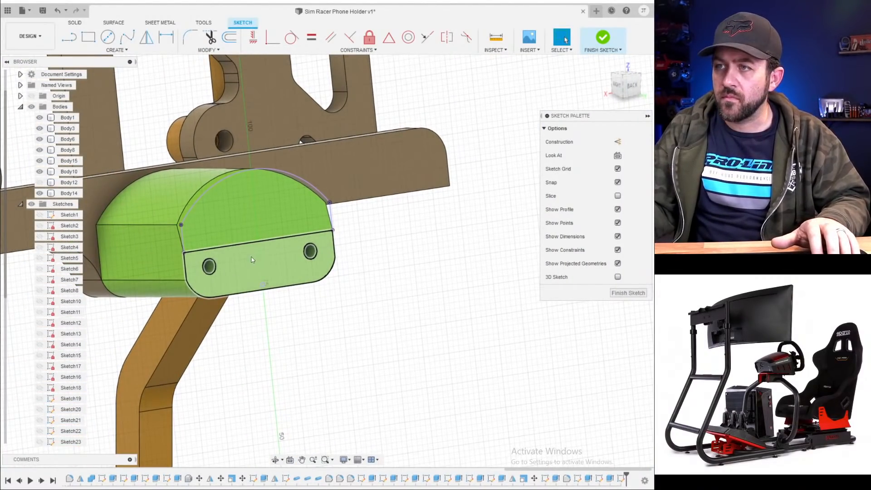
key("q")
left_click(208, 271)
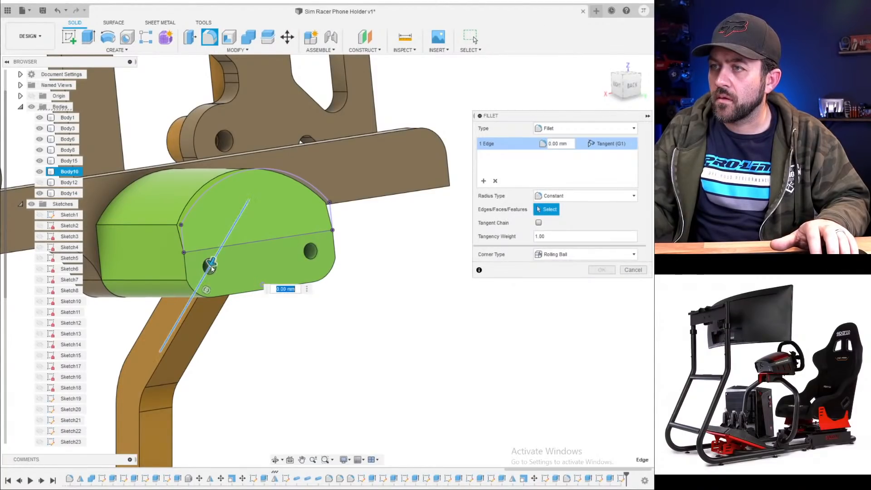
scroll(212, 271, "up", 4)
key("Escape")
- Fill the two screw holes in the green block's lower end face by extruding their profiles 7 mm inward as a join
key("q")
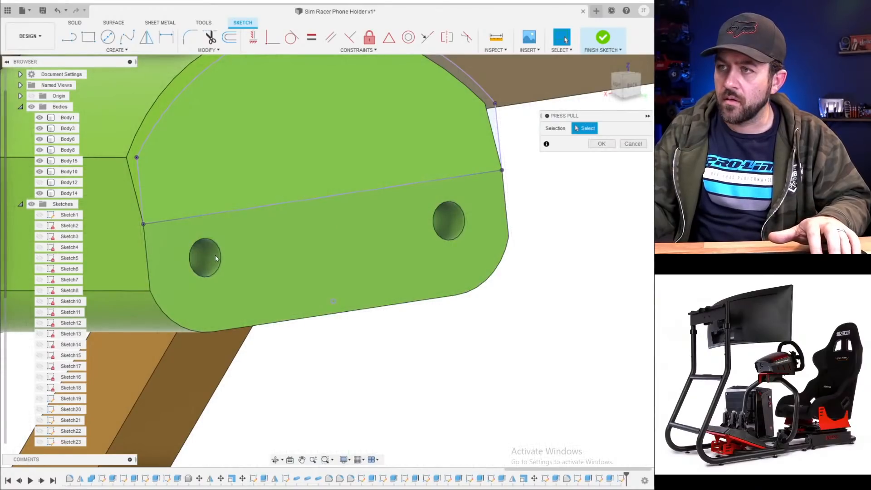
left_click(215, 258)
left_click(448, 231)
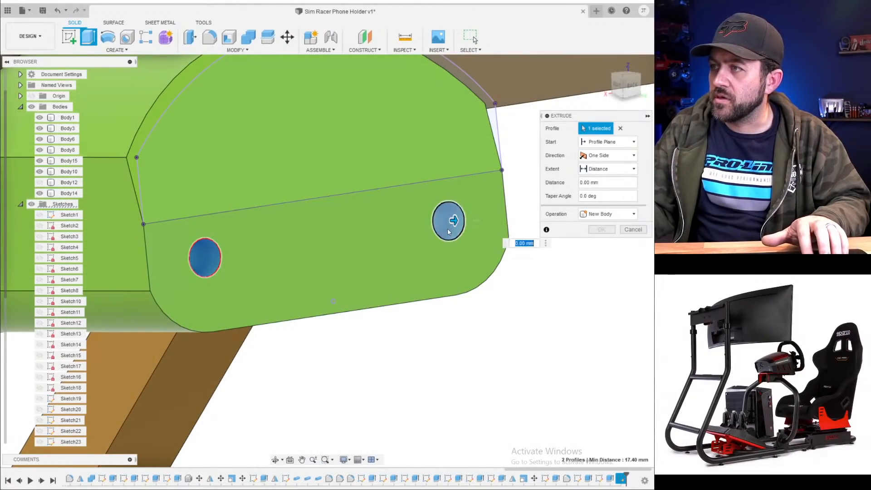
left_click_drag(453, 221, 383, 225)
scroll(384, 224, "down", 3)
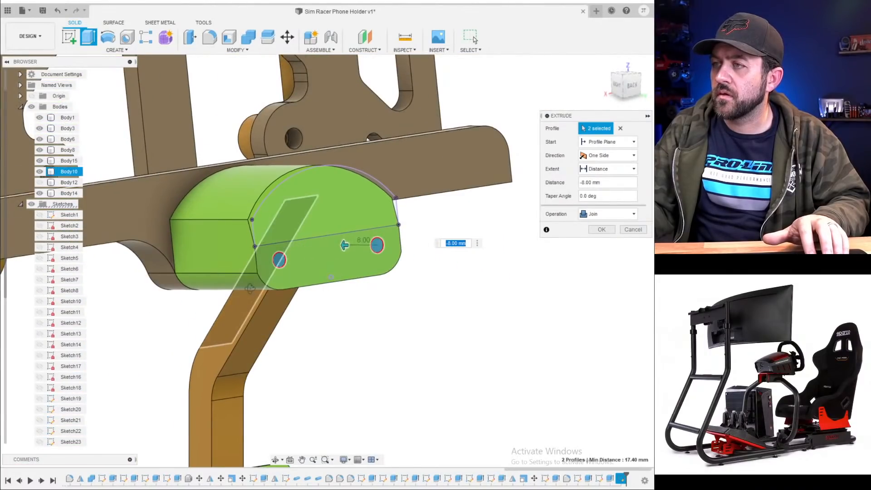
middle_click_drag(250, 288, 264, 283, "shift")
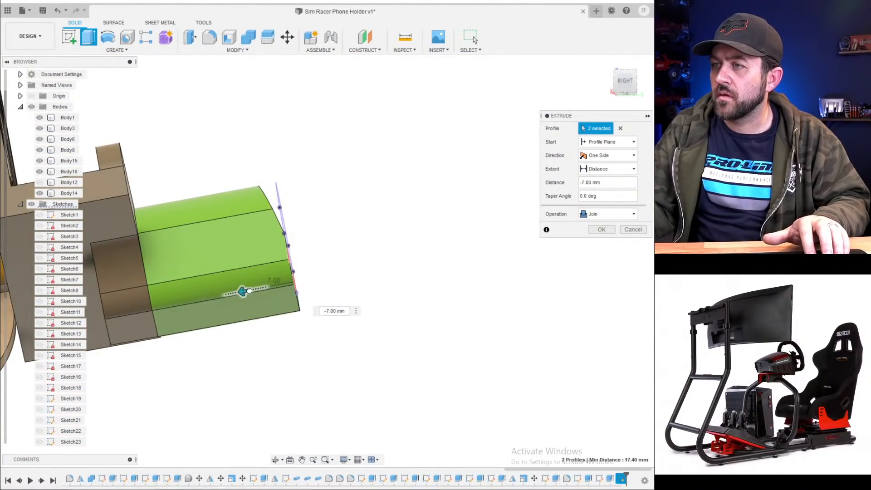
key("Return")
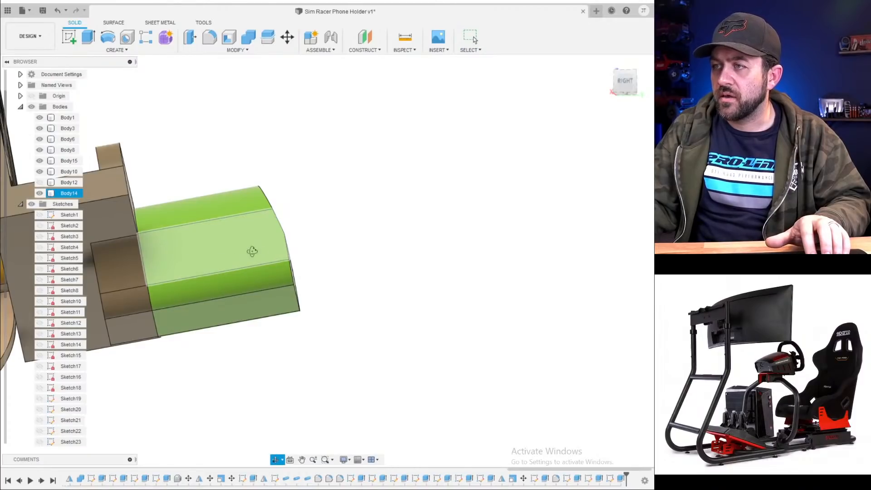
middle_click_drag(252, 251, 213, 272, "shift")
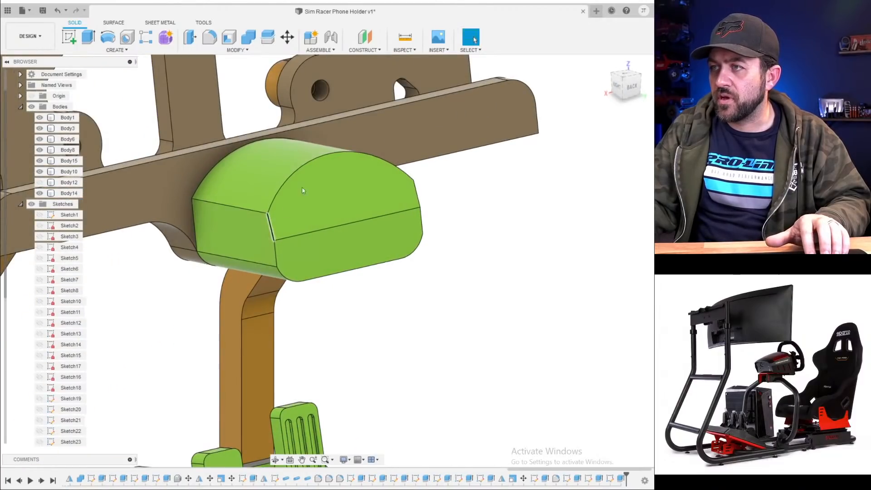
- Hide the brown panel body covering the green block and create a sketch on the block's flat mounting face, opposite the sloped end
left_click(71, 39)
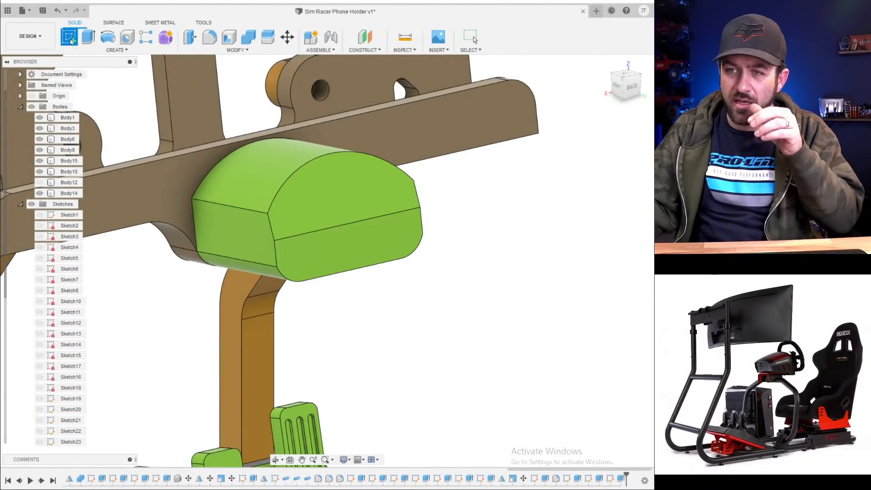
left_click(350, 246)
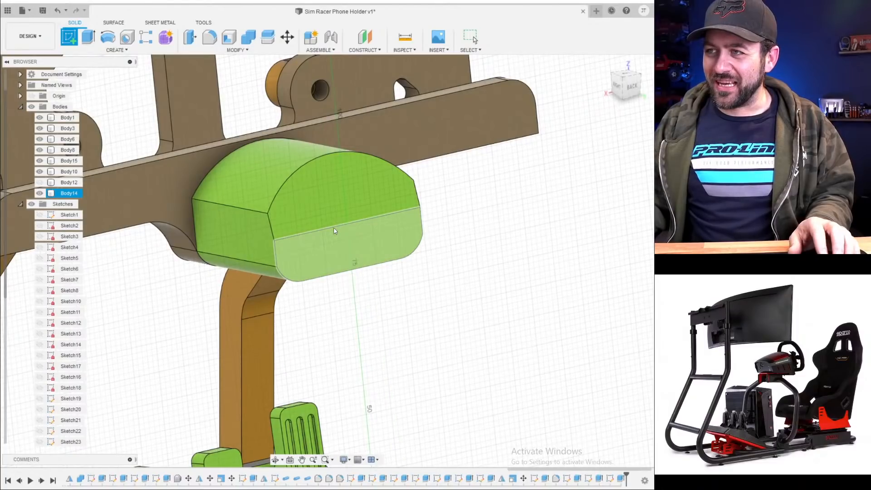
middle_click_drag(322, 243, 353, 243, "shift")
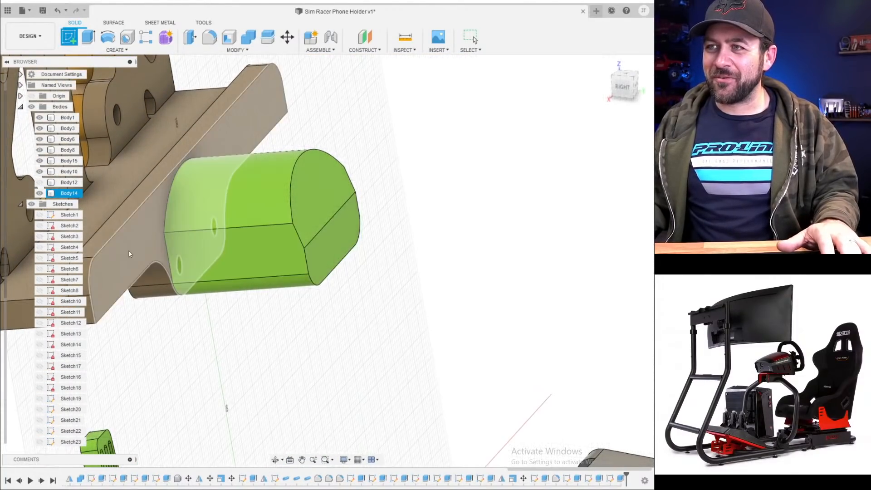
left_click(39, 129)
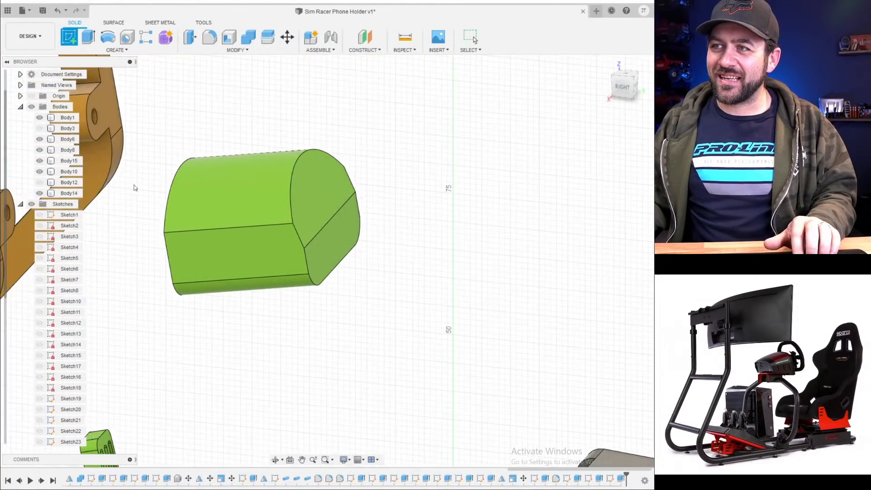
scroll(136, 183, "down", 4)
middle_click_drag(156, 196, 327, 154, "shift")
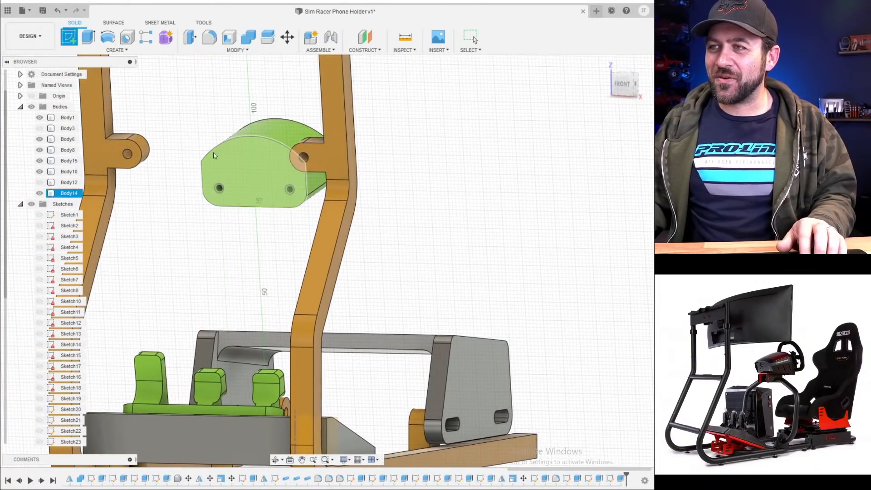
left_click(71, 42)
left_click(266, 185)
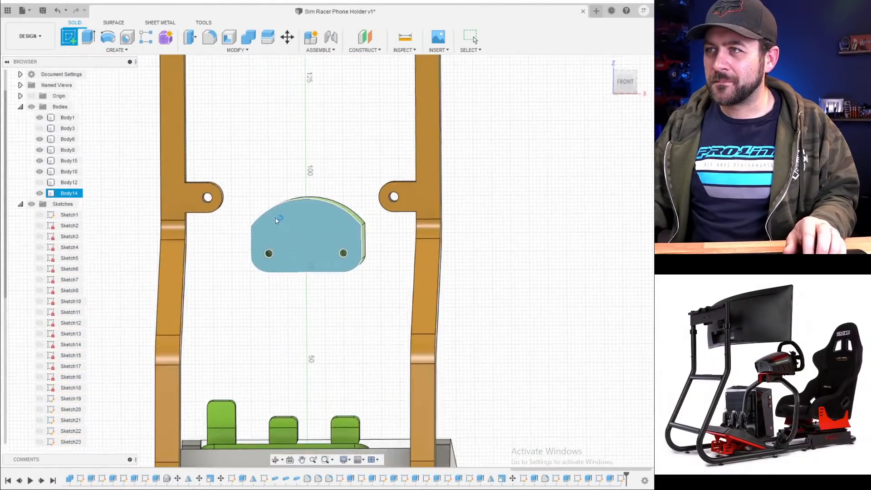
- Draw an 11.5 mm diameter circle on the vertical centreline of the face, above and between the two screw holes
left_click(108, 37)
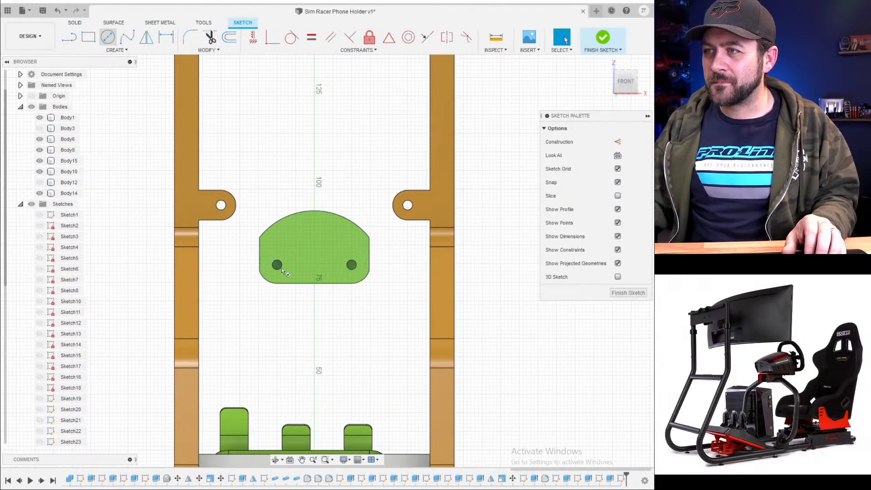
scroll(284, 269, "up", 3)
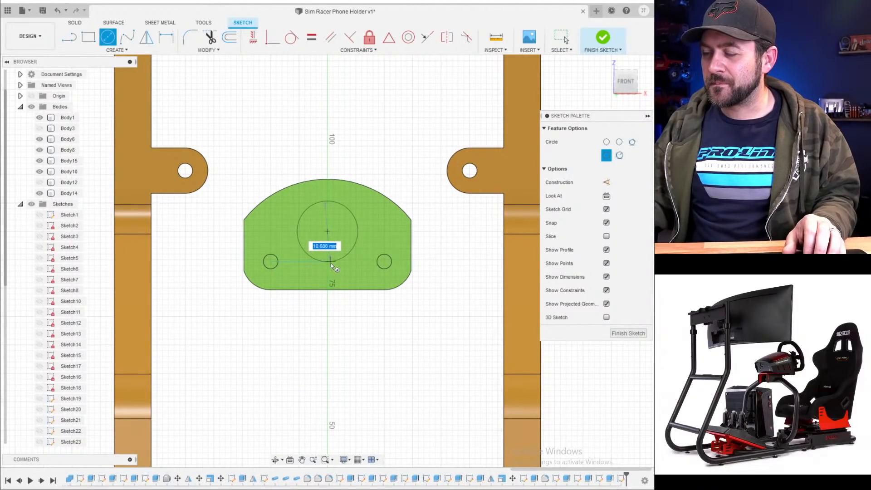
type("11.5")
key("Return")
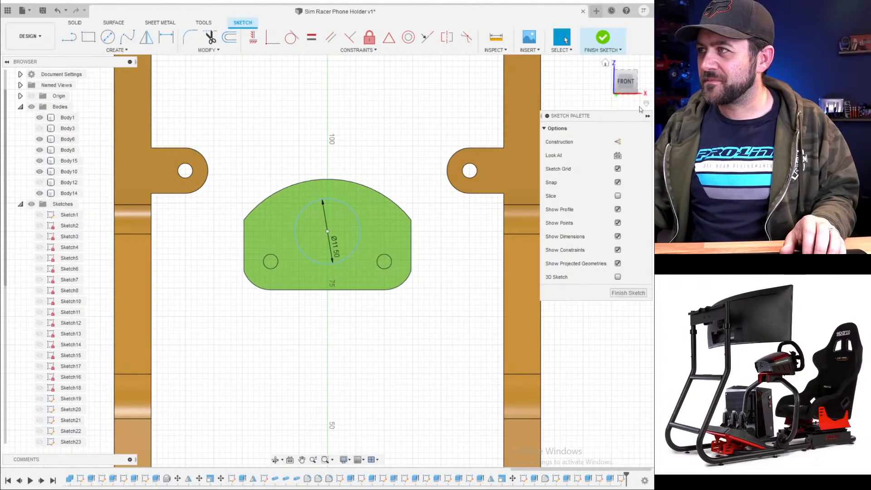
- Add a vertical construction line from the face's bottom edge to the circle's centre and dimension it to 10 mm
key("l")
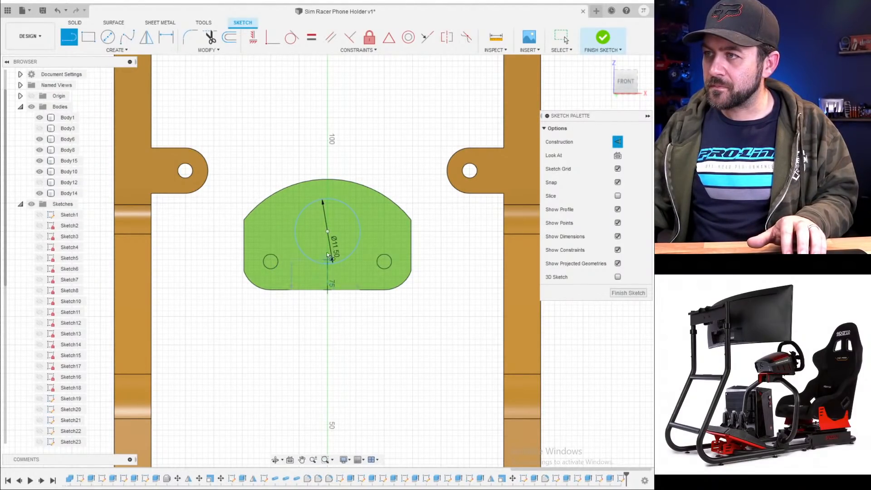
left_click(326, 230)
key("Escape")
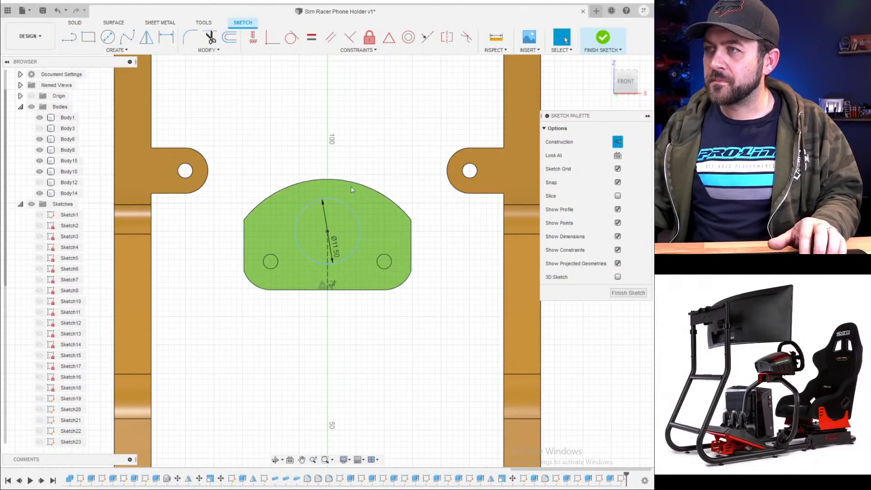
key("d")
left_click(325, 275)
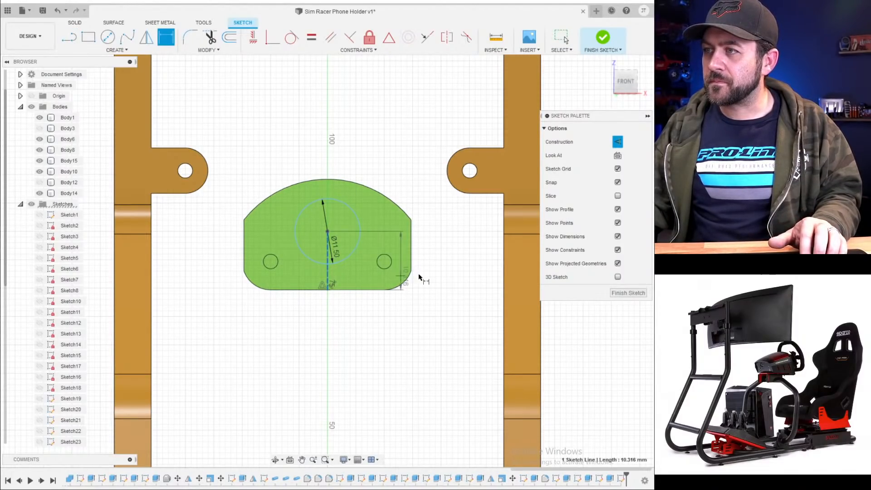
left_click(444, 272)
key("Return")
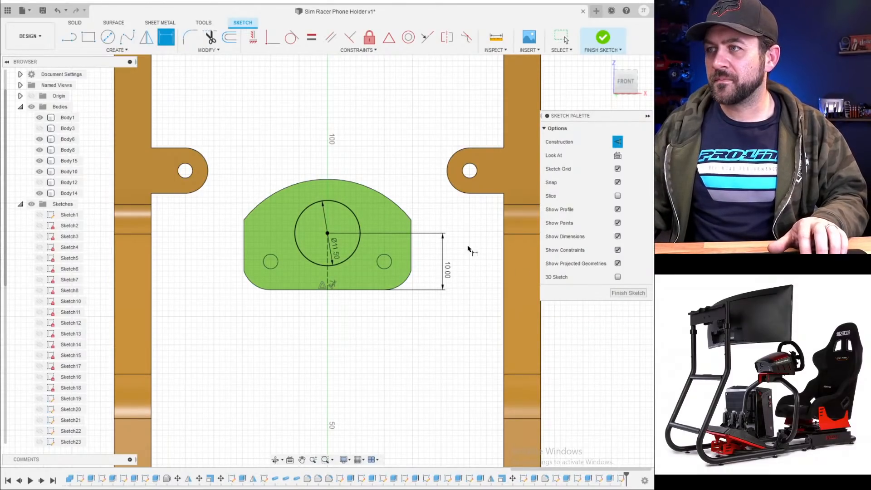
- Cut the 11.5 mm circle 20 mm deep into the green block
middle_click_drag(349, 259, 121, 239, "shift")
key("q")
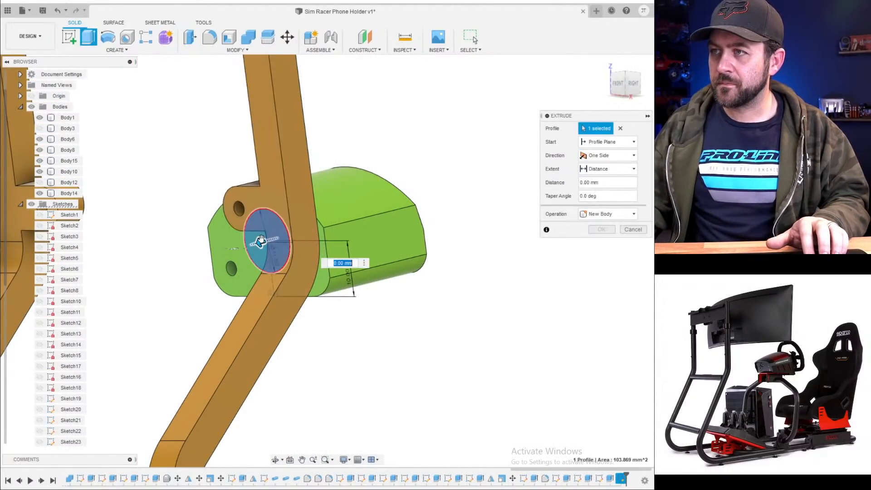
left_click_drag(260, 242, 347, 223)
mouse_move(367, 226)
middle_mouse_down("shift")
mouse_move(344, 230)
mouse_move(352, 217)
middle_mouse_up("shift")
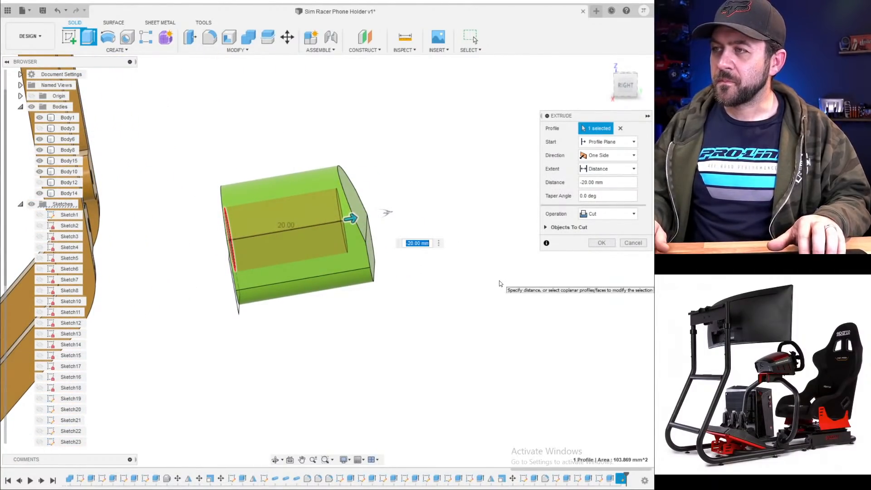
key("Return")
middle_click_drag(247, 249, 320, 227, "shift")
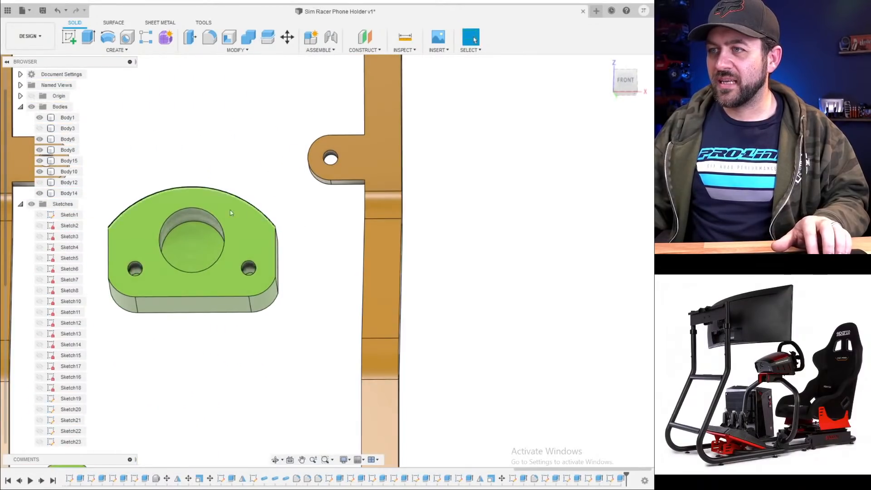
key("Escape")
- Create a sketch on the block's mounting face and draw a circle about 15.5 mm in diameter, concentric with the bore
left_click(68, 36)
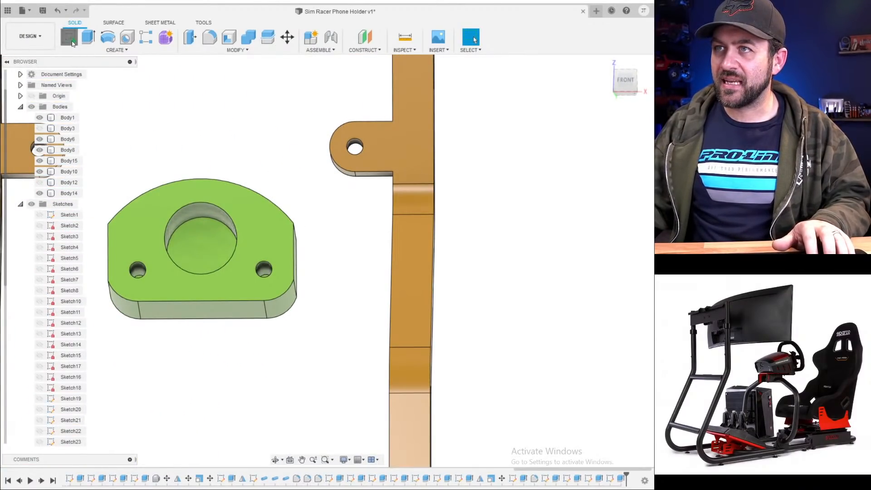
left_click(148, 201)
key("c")
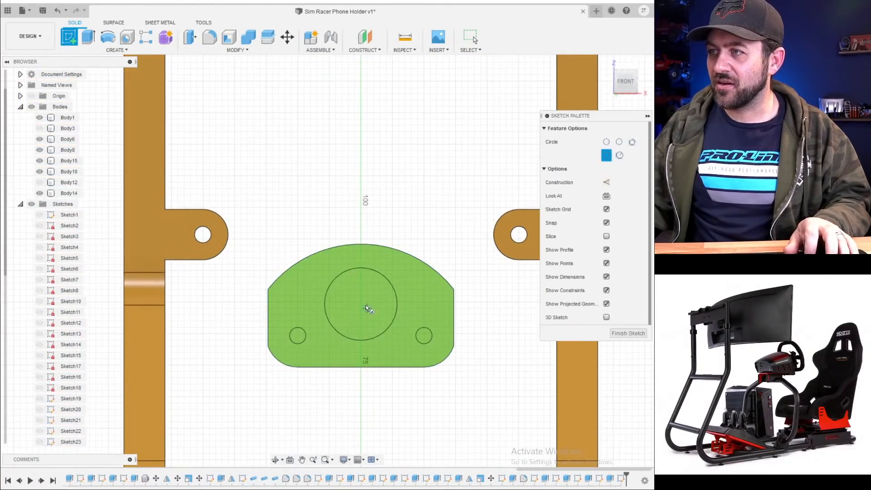
left_click(360, 304)
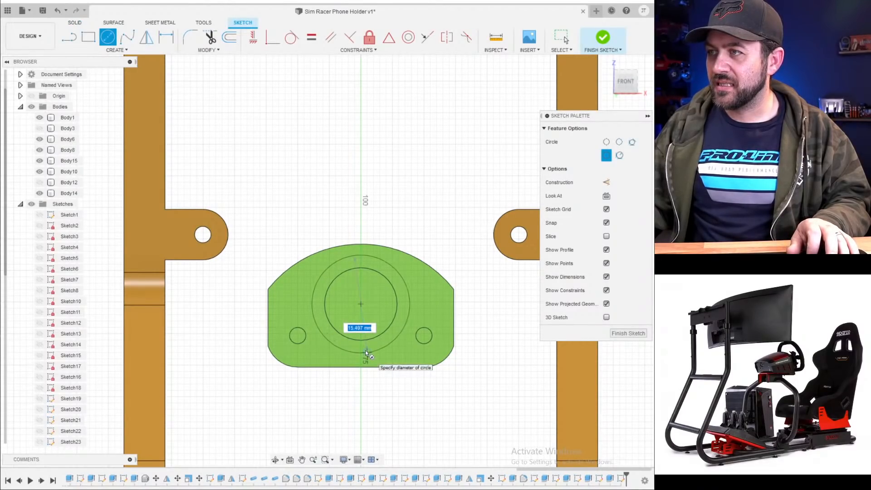
left_click(394, 345)
middle_click_drag(393, 345, 392, 272, "shift")
middle_click_drag(392, 272, 272, 226)
key("q")
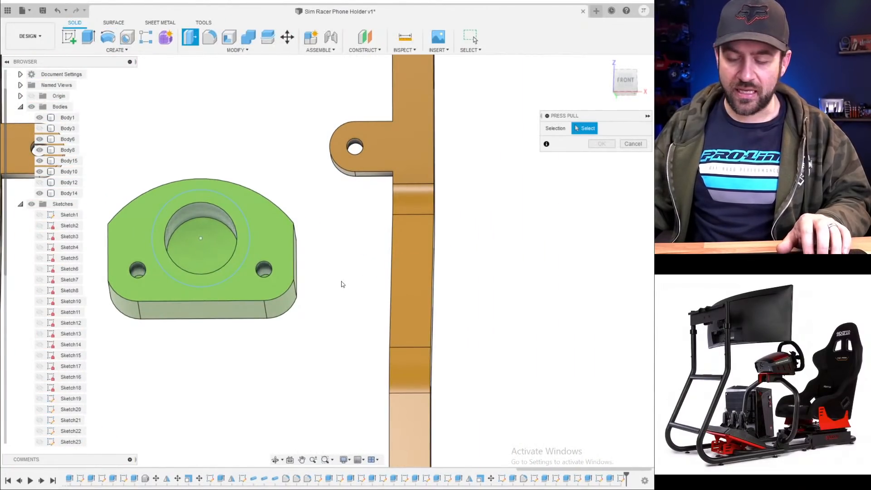
left_click(240, 221)
key("a")
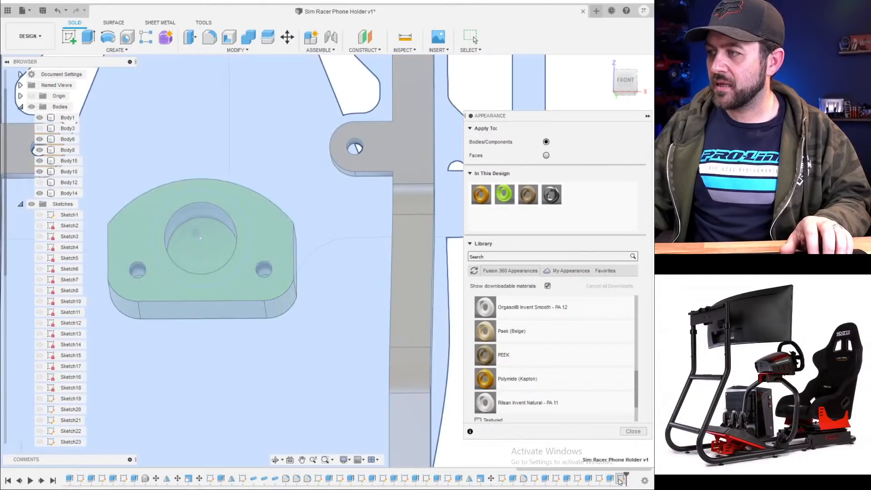
key("ctrl+z")
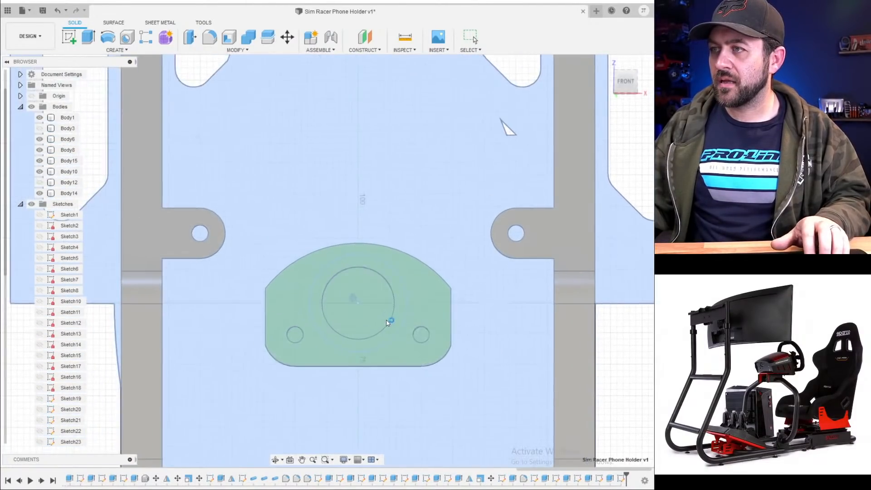
- Dimension the circle around the bore to a diameter of 15 mm
key("d")
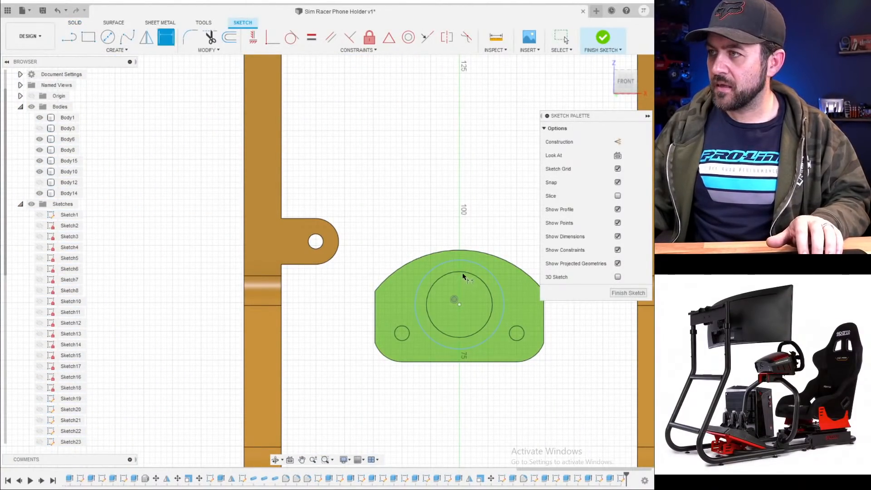
left_click(465, 266)
left_click(399, 200)
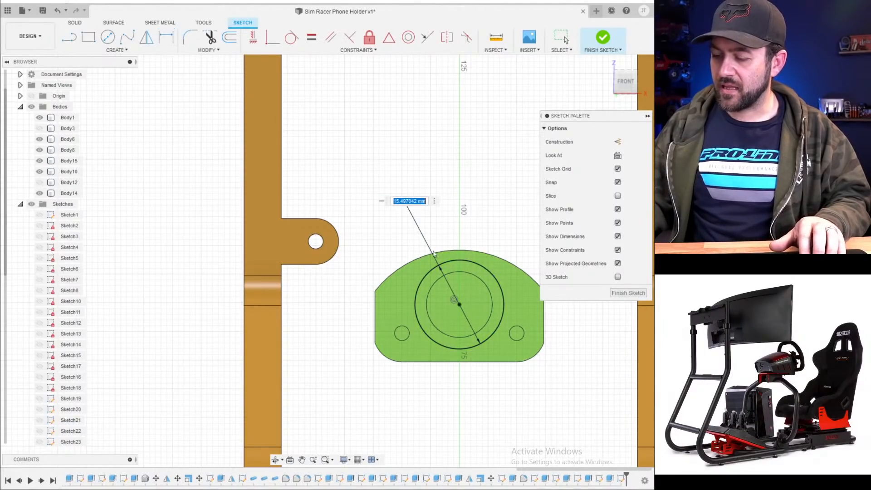
type("15")
key("Return")
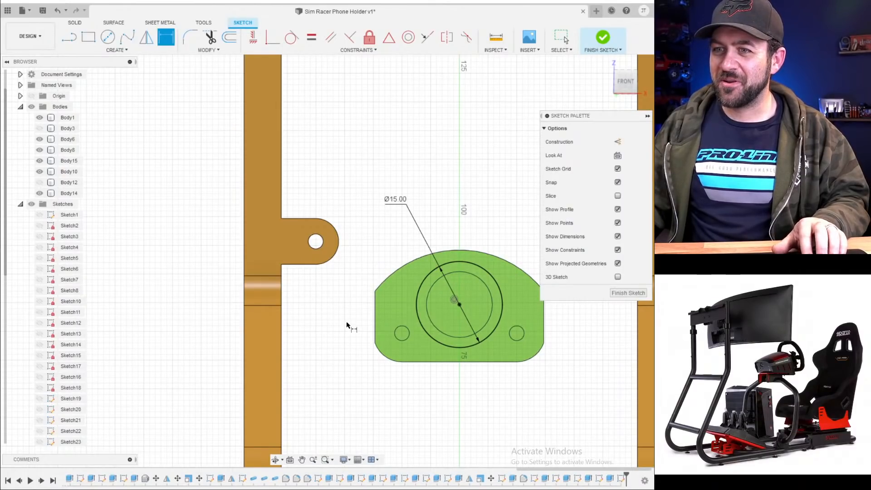
- Cut the ring between the bore and the 15 mm circle 16 mm deep into the block
middle_click_drag(346, 325, 253, 295)
scroll(282, 282, "up", 3)
key("q")
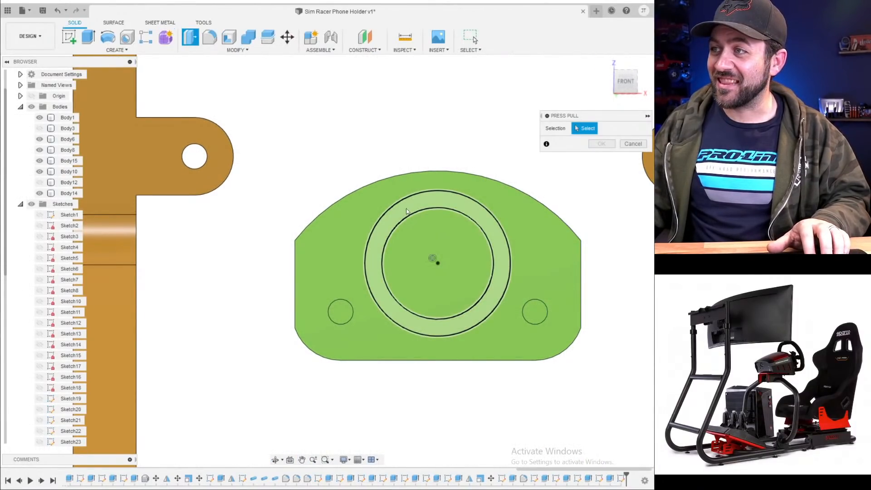
left_click(406, 212)
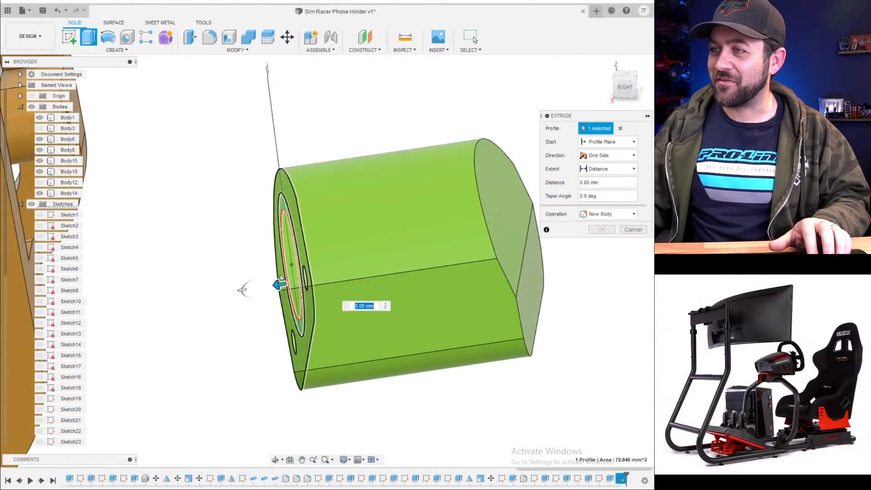
left_click_drag(279, 284, 426, 295)
type("-16")
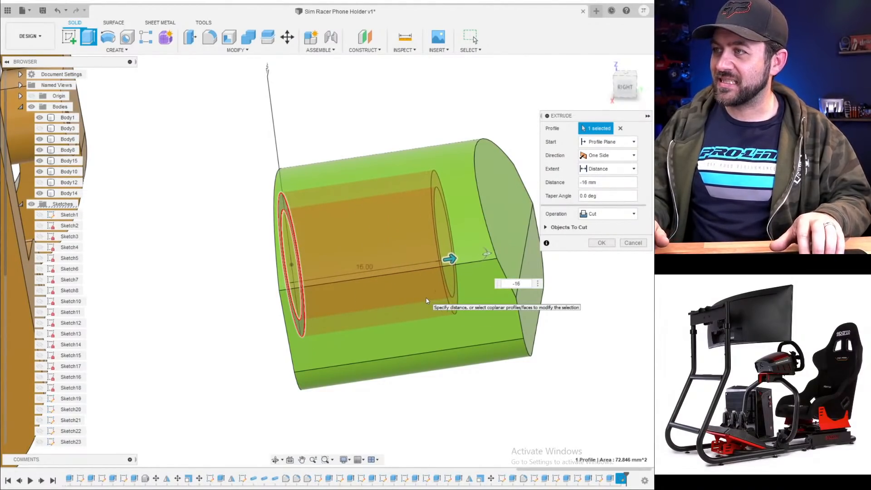
key("Return")
scroll(426, 298, "down", 3)
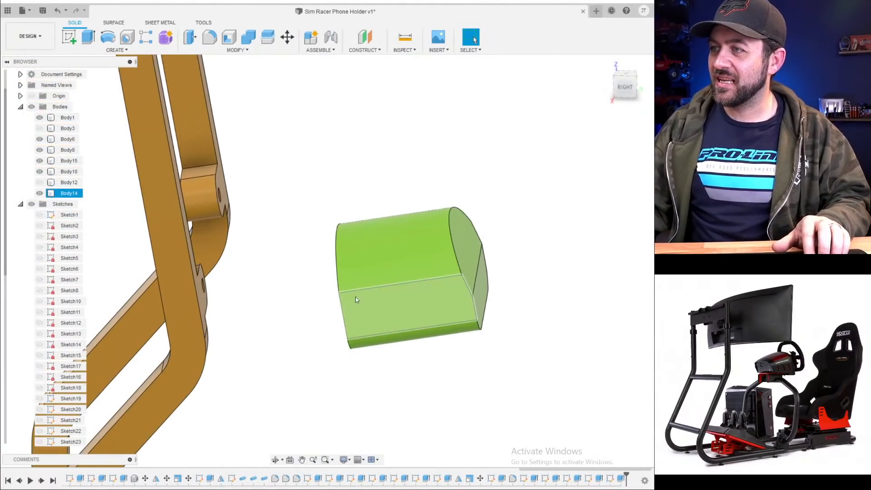
- Create a sketch on the floor of the green block's bore and draw a concentric circle about 8.5 mm in diameter
middle_click_drag(346, 297, 430, 286, "shift")
scroll(297, 310, "up", 3)
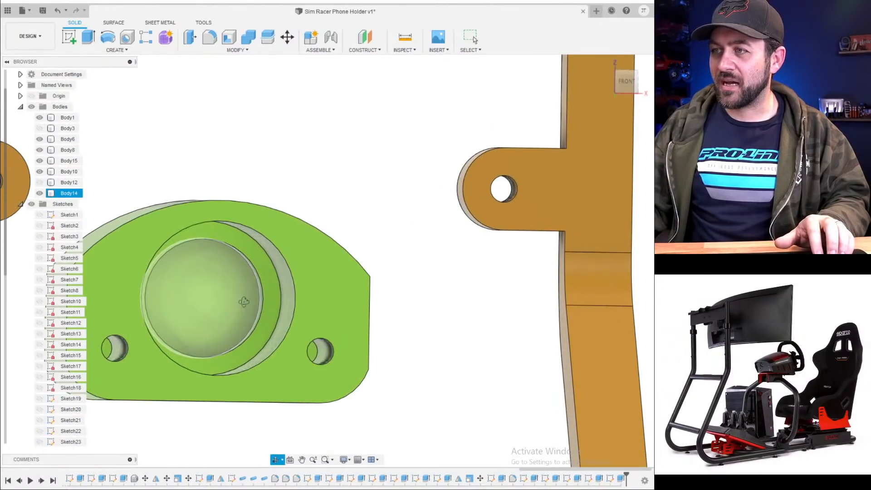
middle_click_drag(243, 301, 251, 322, "shift")
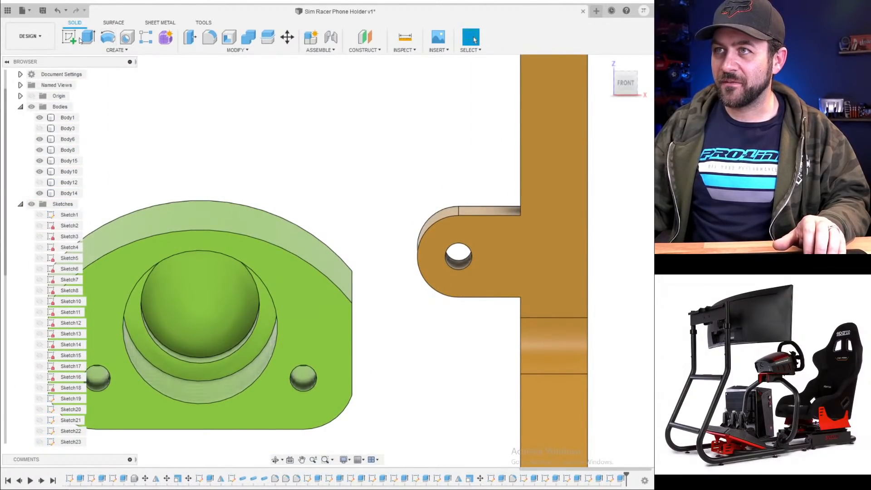
left_click(80, 40)
left_click(193, 318)
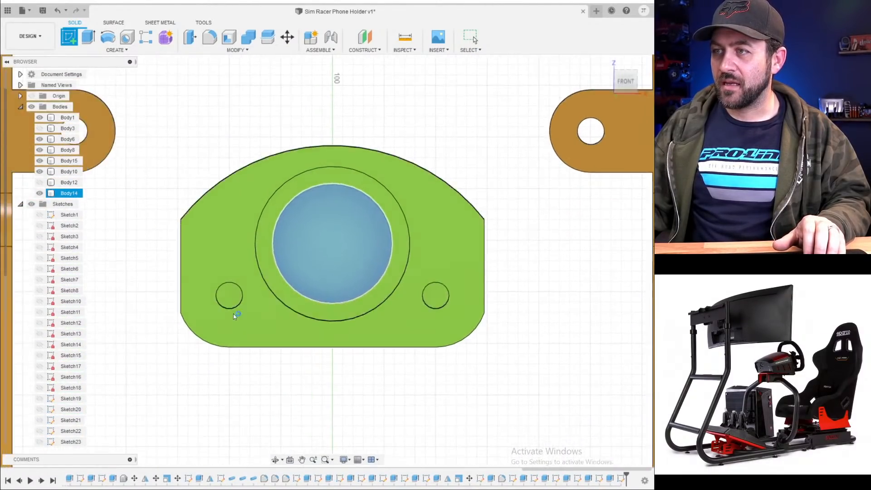
key("c")
left_click(334, 243)
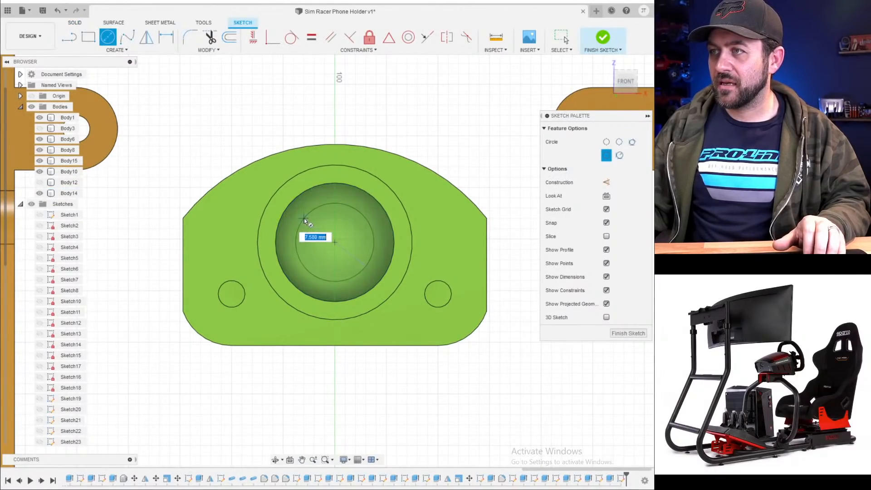
left_click(300, 216)
- Try a 1.5 mm offset dimension between the inner circle and the bore edge, and delete it
key("d")
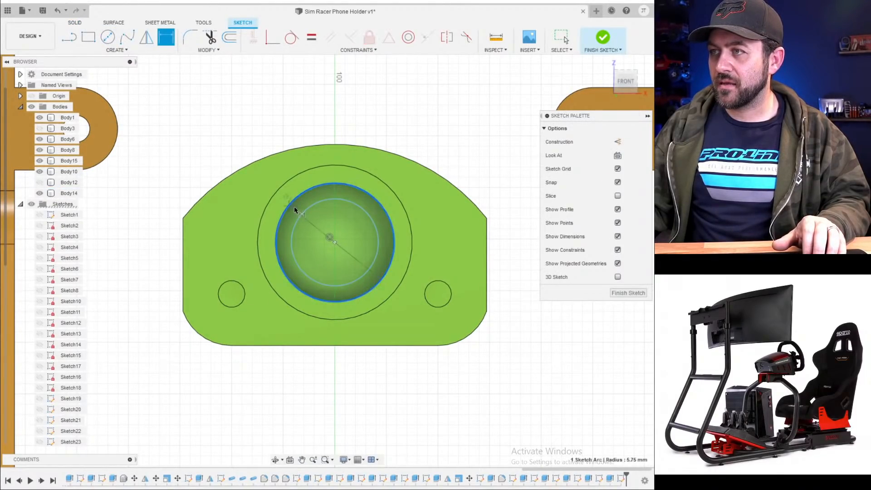
left_click(301, 213)
left_click(279, 136)
type("1")
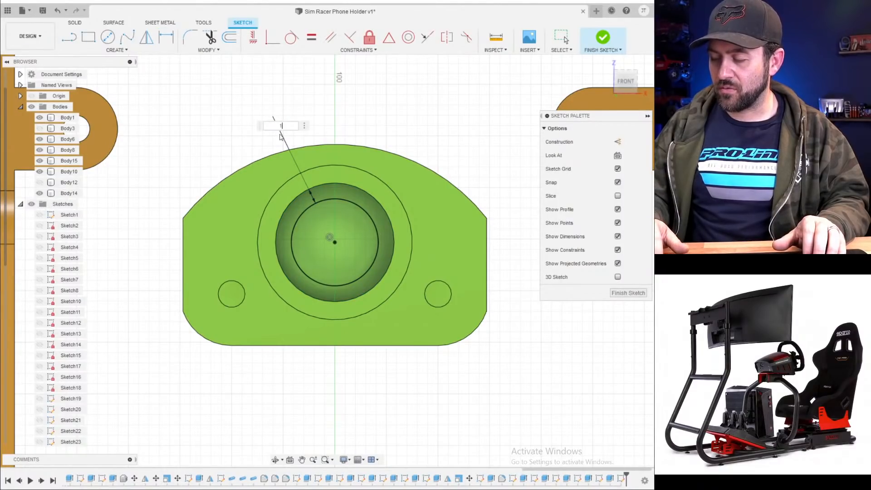
type(".5")
key("Return")
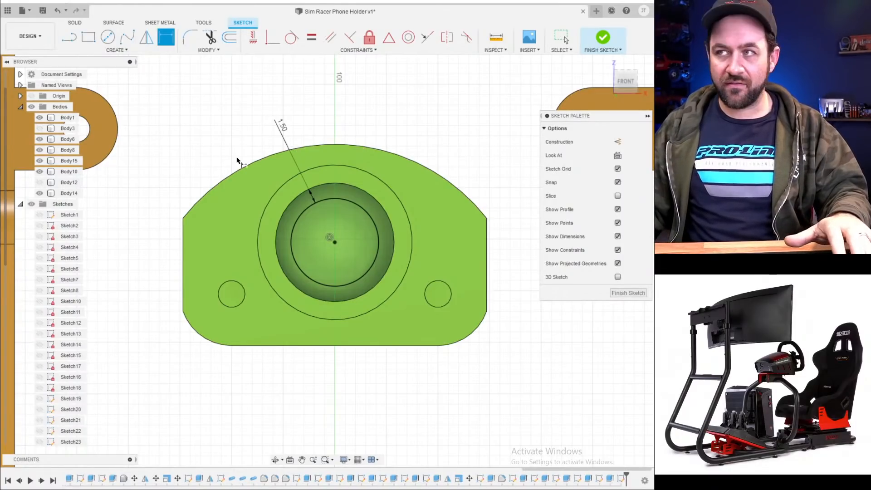
key("Escape")
left_click(282, 126)
key("Delete")
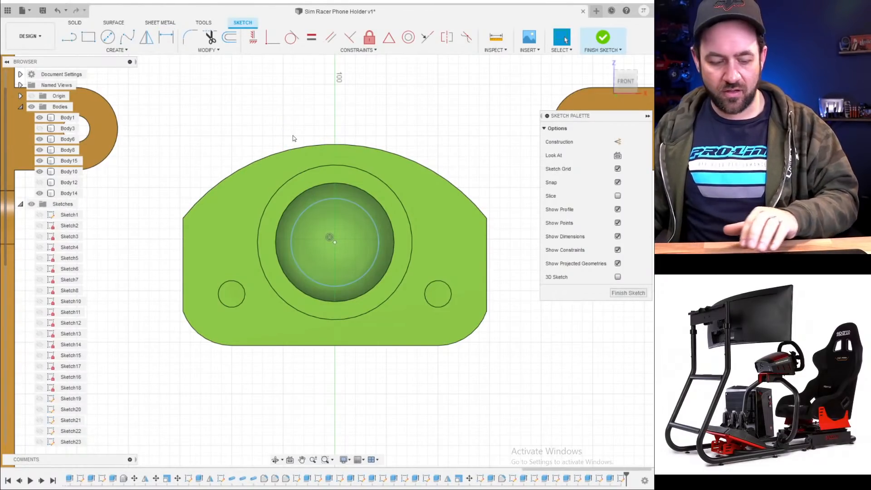
- Dimension the inner circle inside the bore to a diameter of 8 mm
key("d")
left_click(315, 202)
left_click(256, 108)
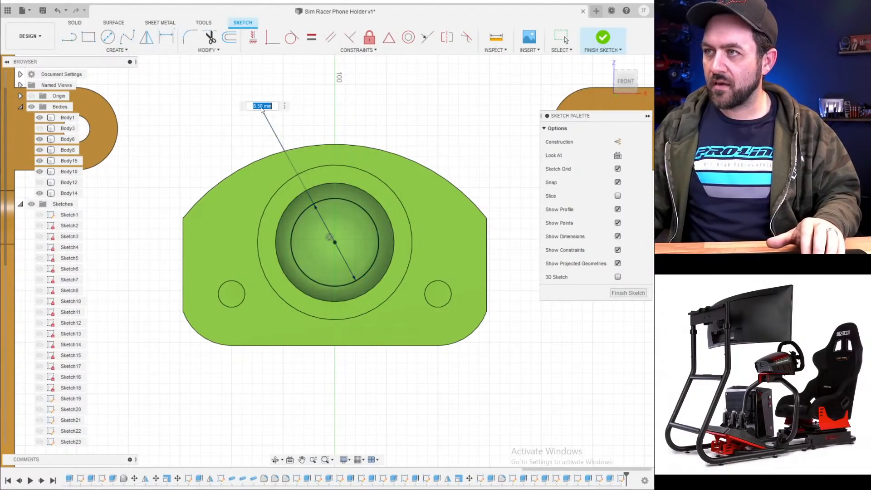
type("8")
key("Return")
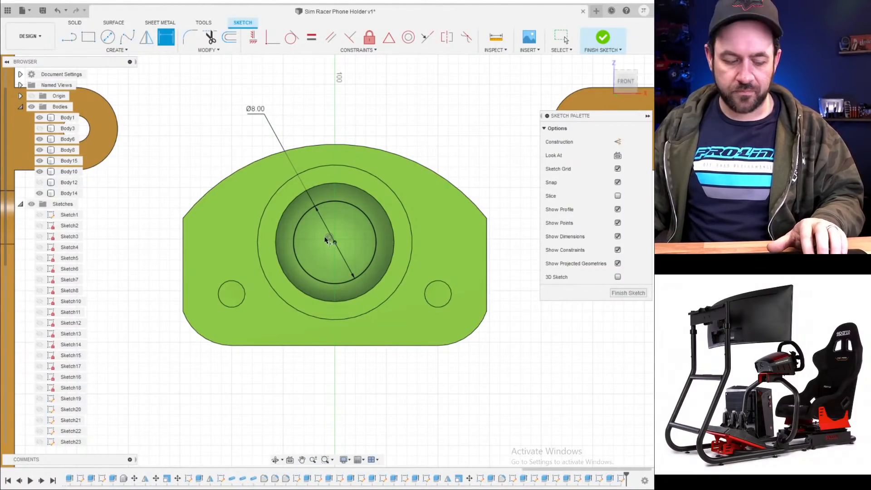
- Cut the 8 mm circle 9 mm deep from the bore floor out through the back of the green block
key("q")
left_click(210, 292)
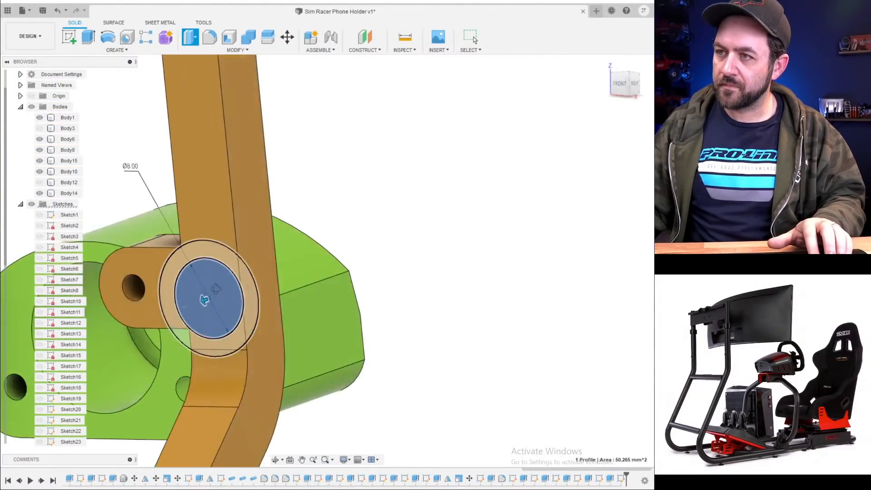
left_click_drag(254, 291, 343, 295)
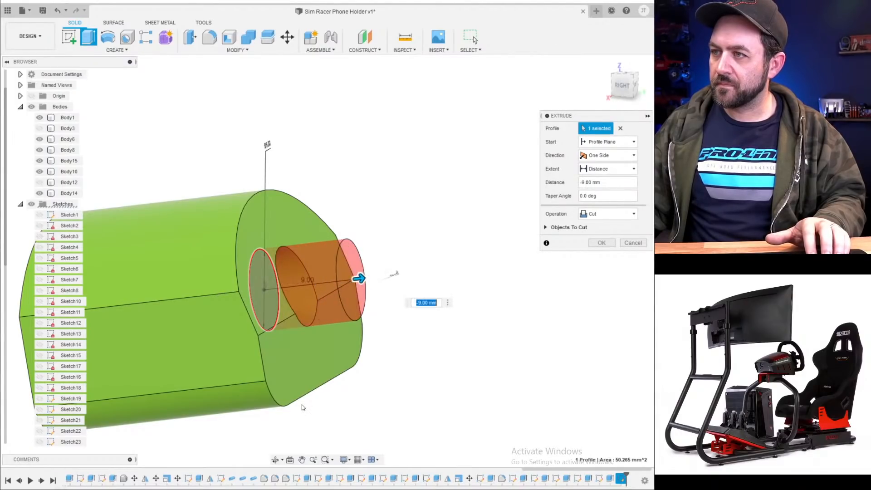
key("Return")
scroll(299, 338, "down", 1)
scroll(298, 338, "down", 2)
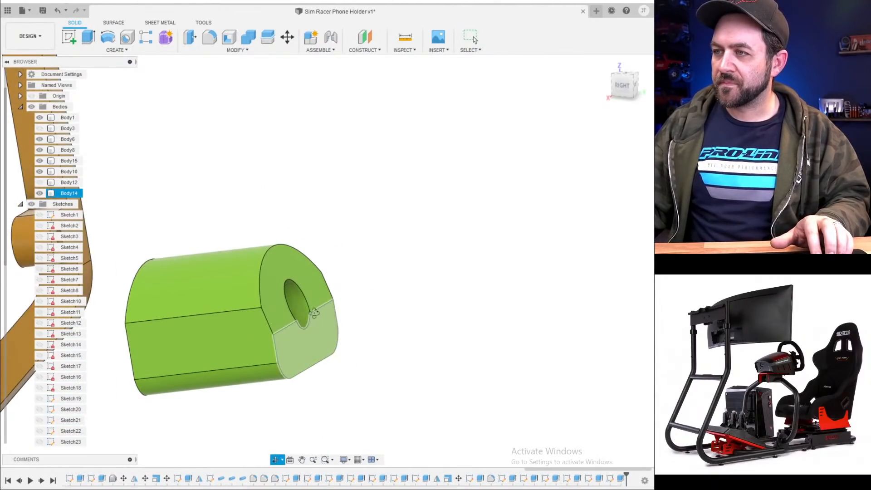
middle_click_drag(299, 337, 285, 310, "shift")
scroll(285, 311, "down", 2)
scroll(265, 331, "up", 3)
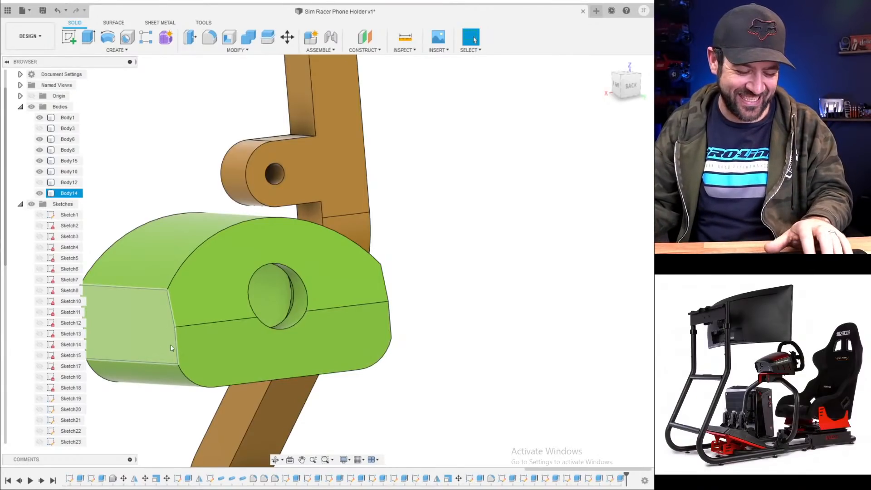
key("q")
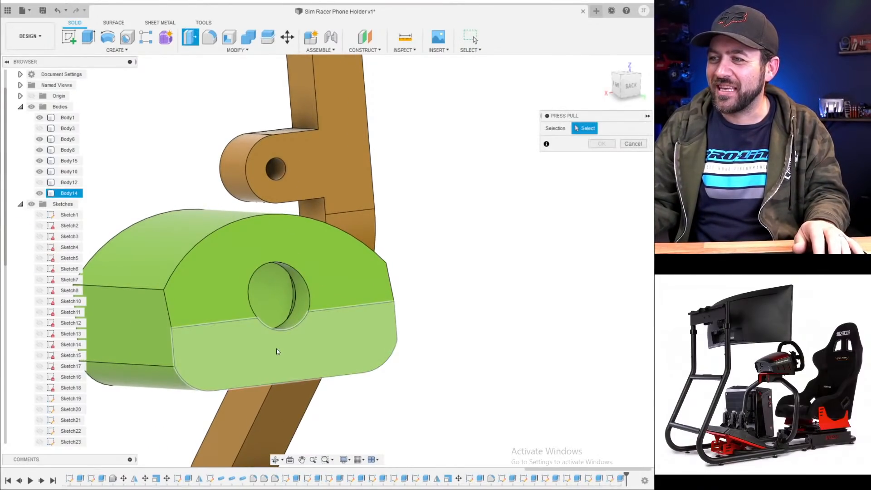
key("Escape")
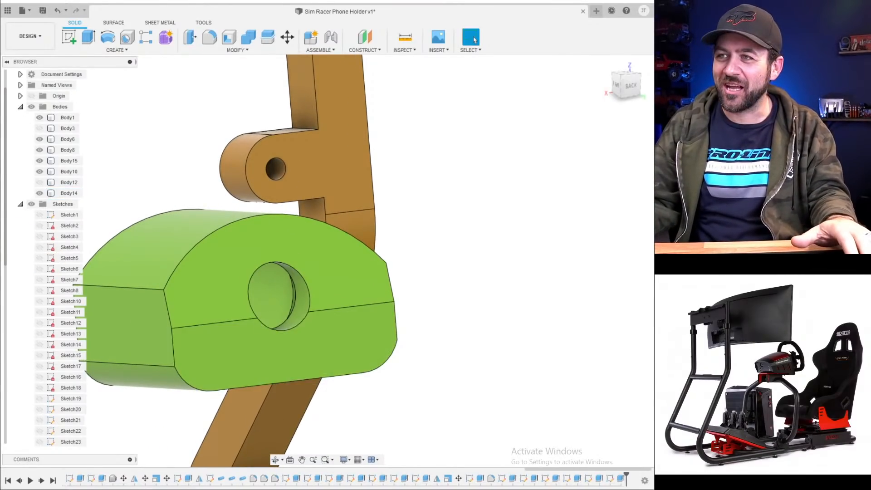
left_click(69, 36)
left_click(309, 347)
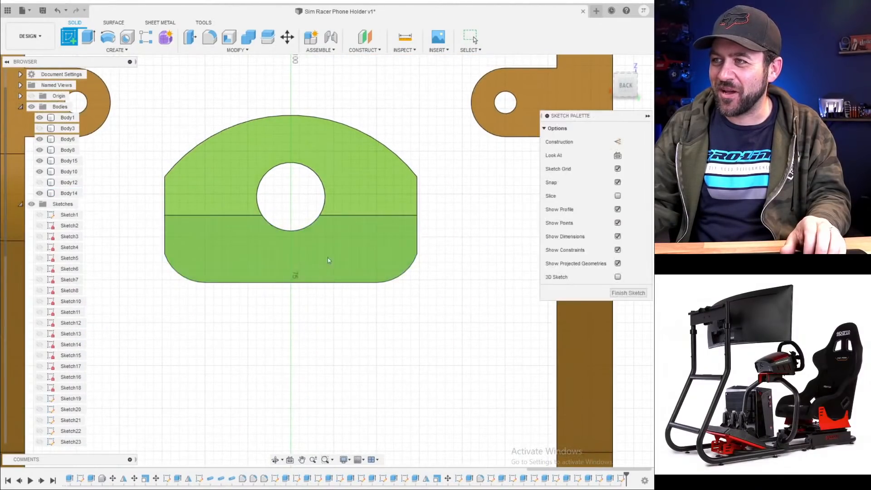
middle_click_drag(303, 256, 338, 295, "shift")
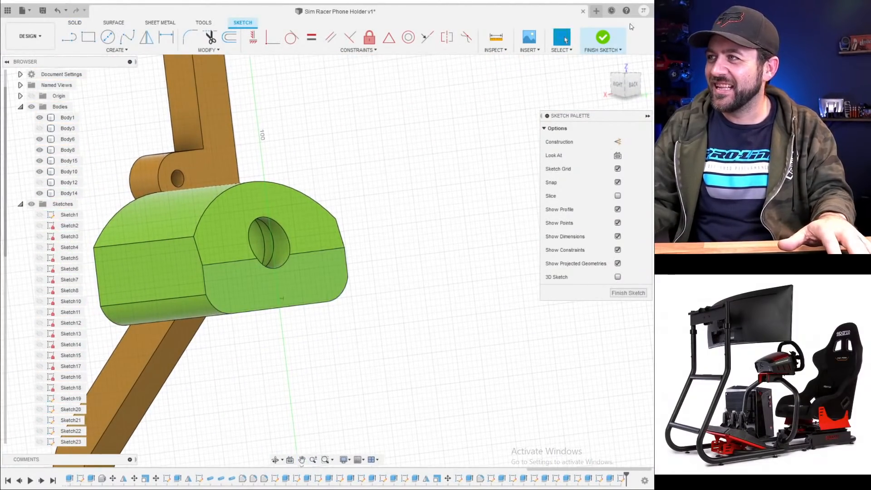
left_click(602, 38)
- Create a sketch on the lower back face of the green block and project the lower arc of the 8 mm hole
mouse_move(266, 248)
middle_mouse_down("shift")
mouse_move(294, 260)
mouse_move(277, 274)
middle_mouse_up("shift")
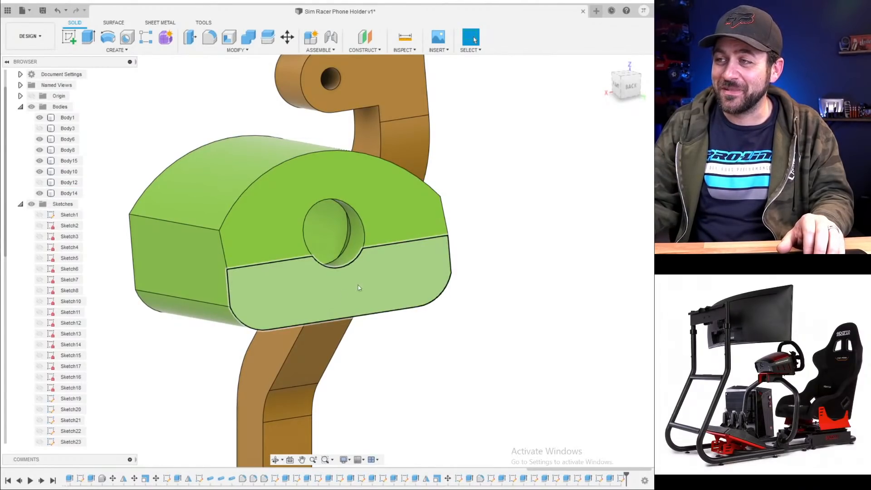
left_click(75, 43)
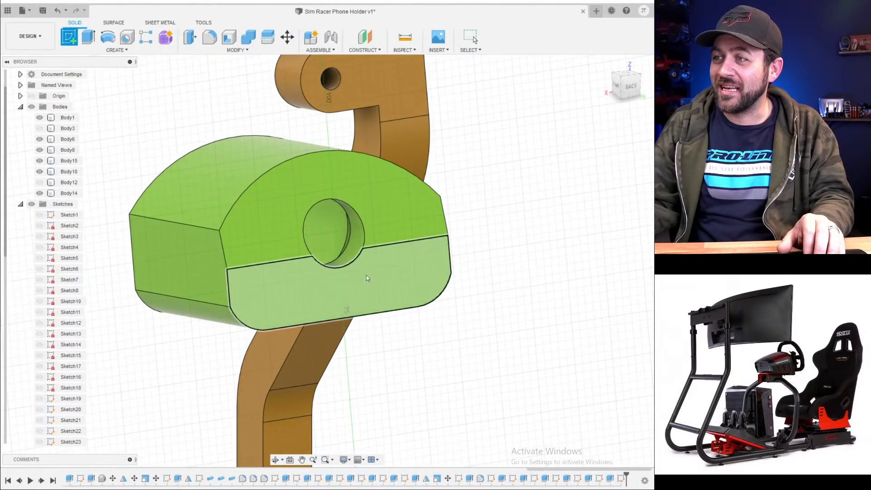
left_click(357, 284)
key("c")
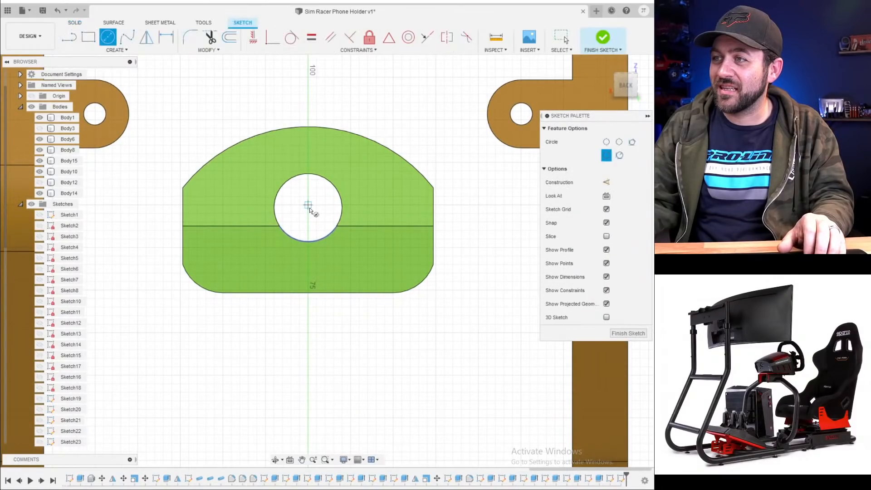
scroll(309, 209, "up", 3)
key("Escape")
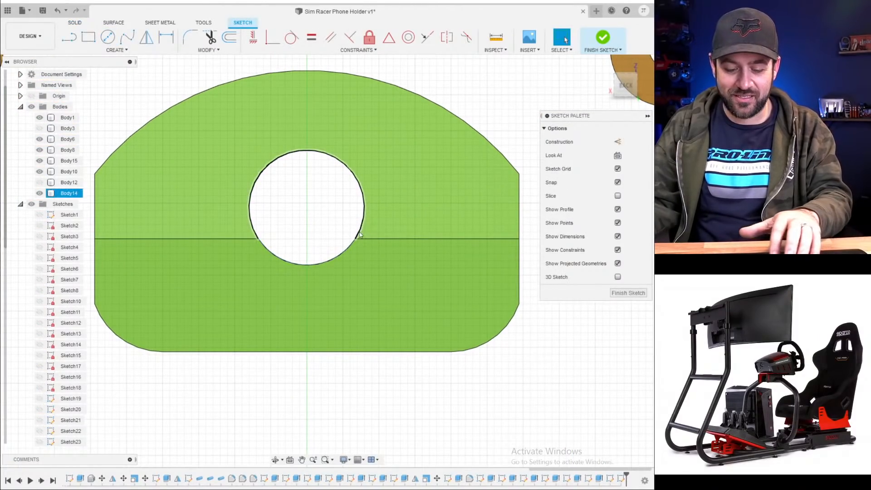
key("p")
left_click(331, 260)
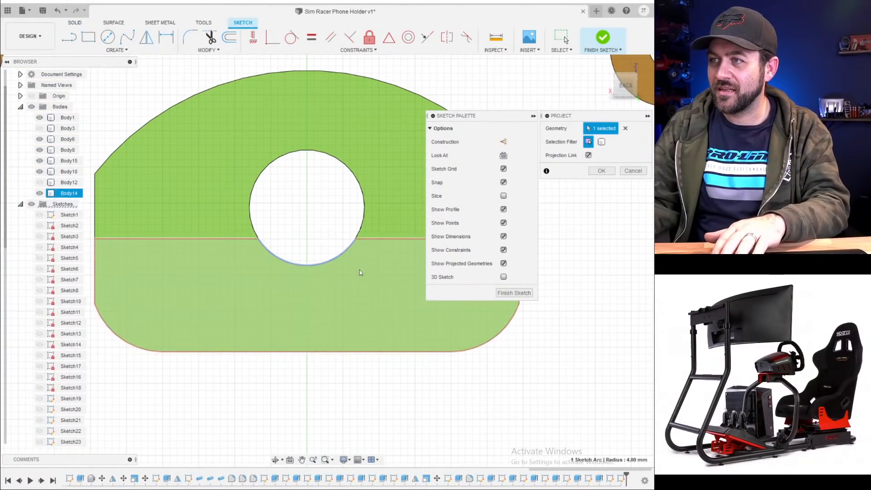
key("Return")
- Draw a circle concentric with the projected hole arc and dimension its diameter to 7 mm
key("c")
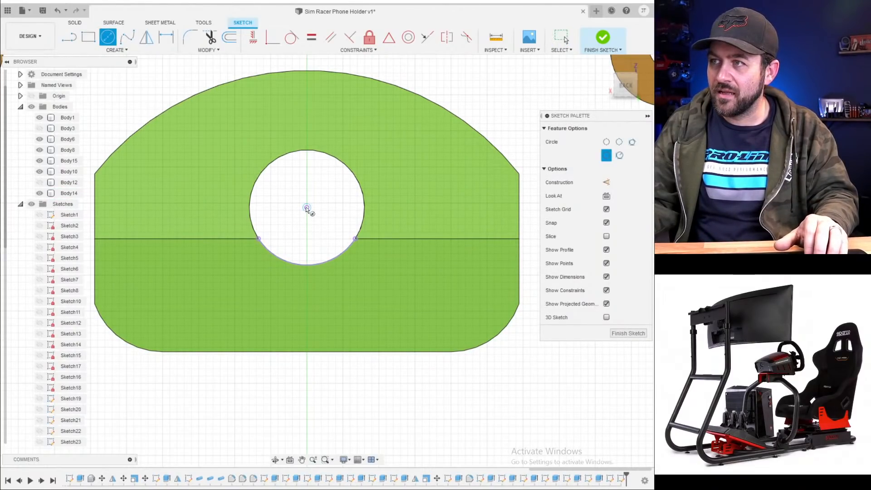
left_click(296, 250)
key("d")
left_click(296, 250)
left_click(359, 410)
type("7")
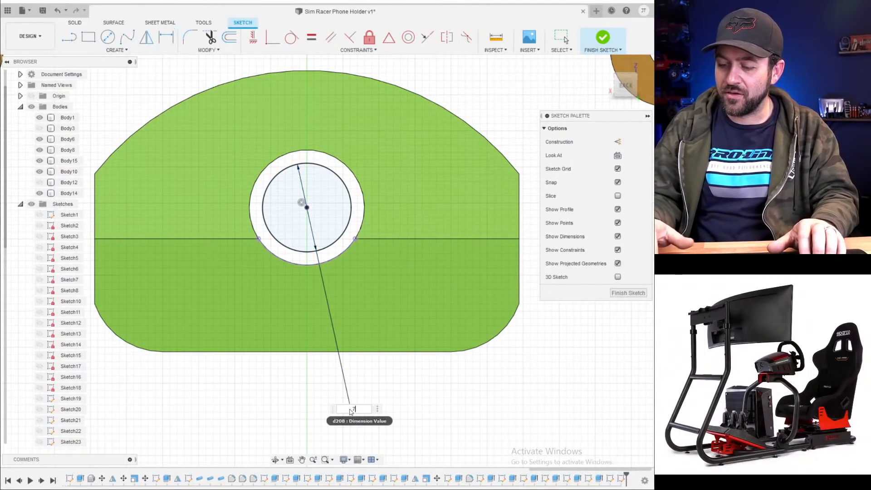
key("Return")
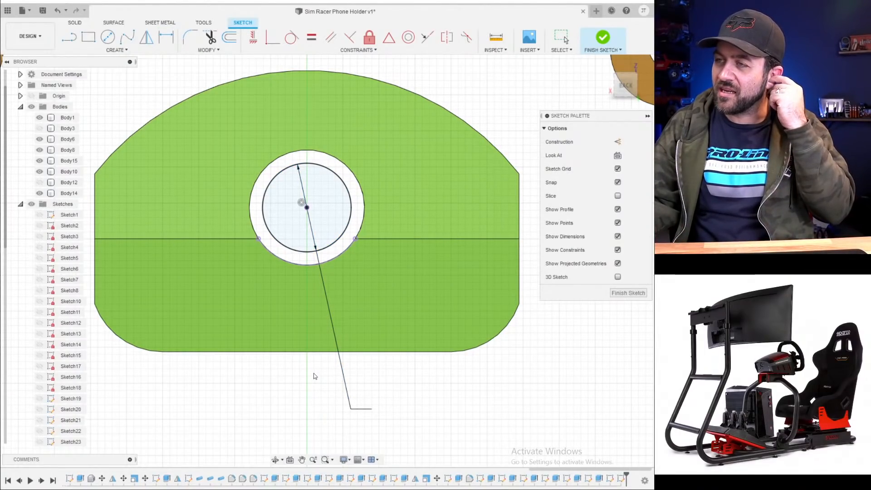
- Draw a 2.6 mm diameter circle concentric with the 7 mm circle
scroll(322, 370, "down", 2)
scroll(322, 270, "up", 2)
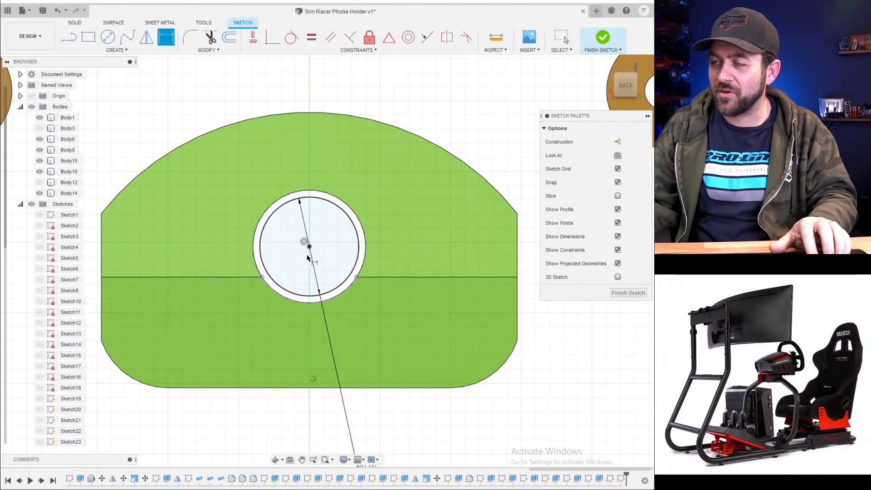
middle_click_drag(307, 258, 274, 249, "shift")
key("c")
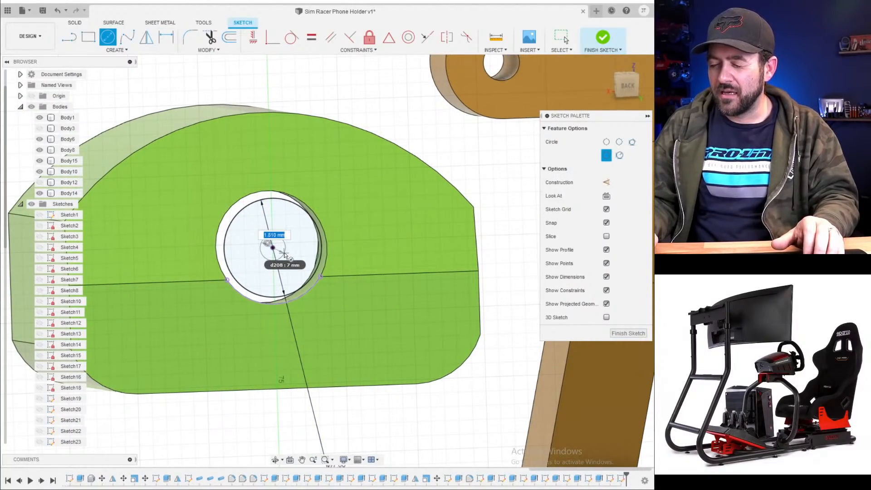
type("2")
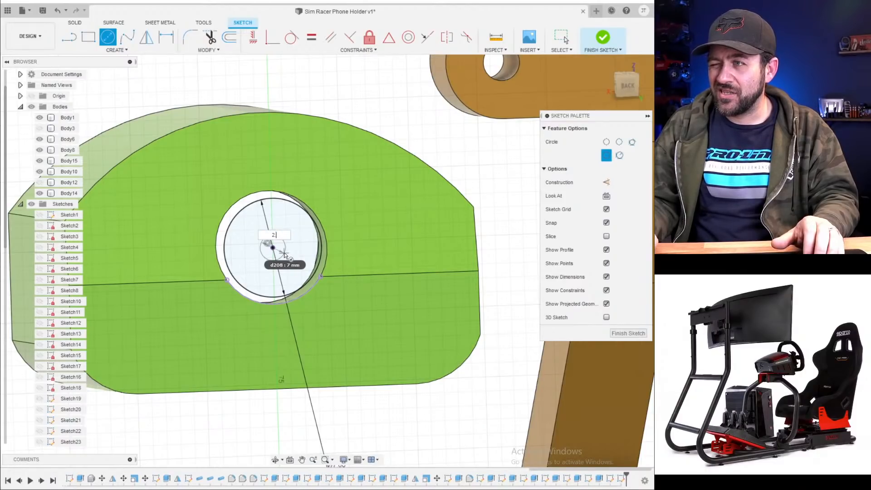
type(".6")
key("Return")
scroll(326, 287, "down", 3)
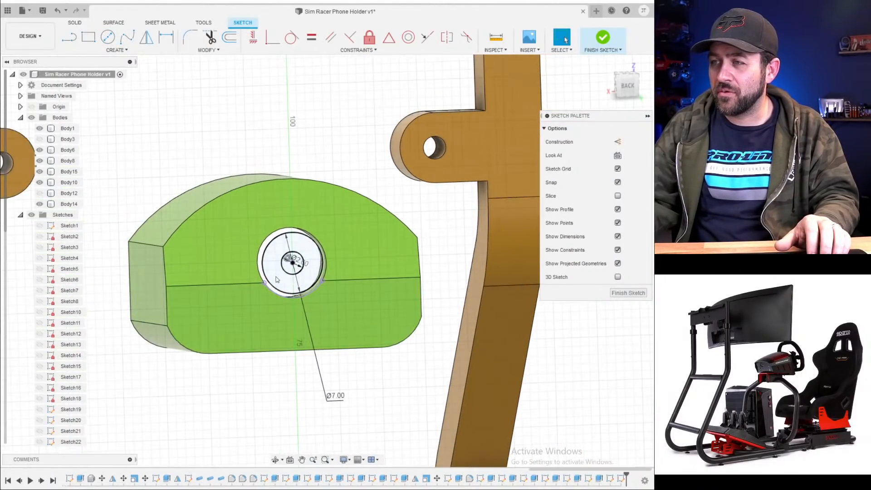
mouse_move(277, 279)
middle_mouse_down("shift")
mouse_move(291, 266)
mouse_move(289, 279)
middle_mouse_up("shift")
scroll(291, 265, "up", 3)
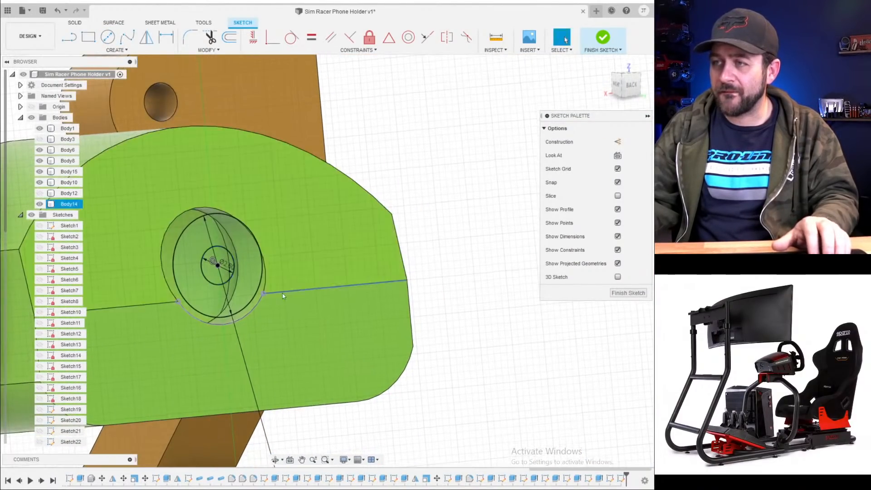
key("q")
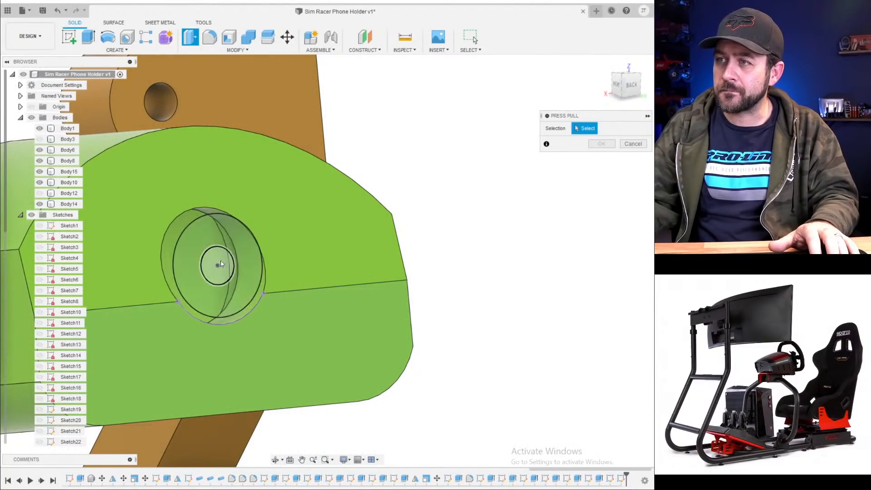
key("Escape")
double_click(220, 283)
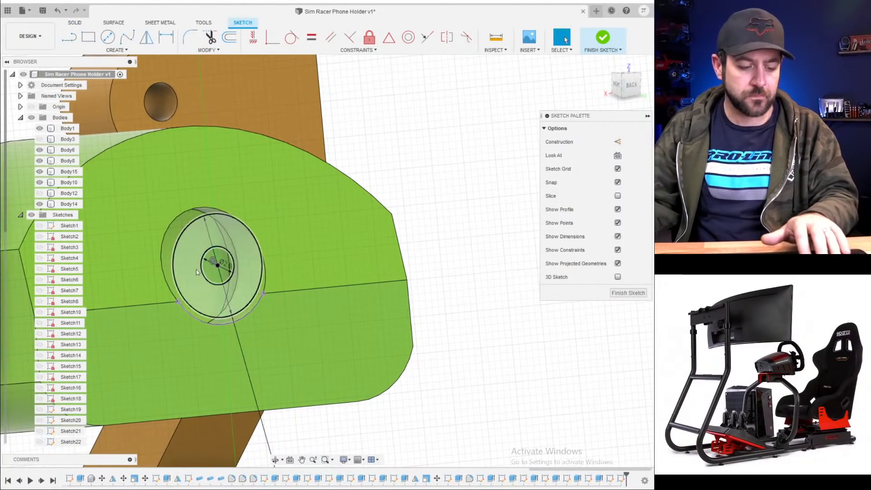
- Extrude the ring between the 7 mm and 2.6 mm circles as a new two-sided body, with -4 mm on side one
key("e")
left_click(201, 258)
middle_click_drag(201, 257, 268, 253, "shift")
left_click_drag(275, 250, 297, 246)
middle_click_drag(317, 252, 331, 243, "shift")
type("2")
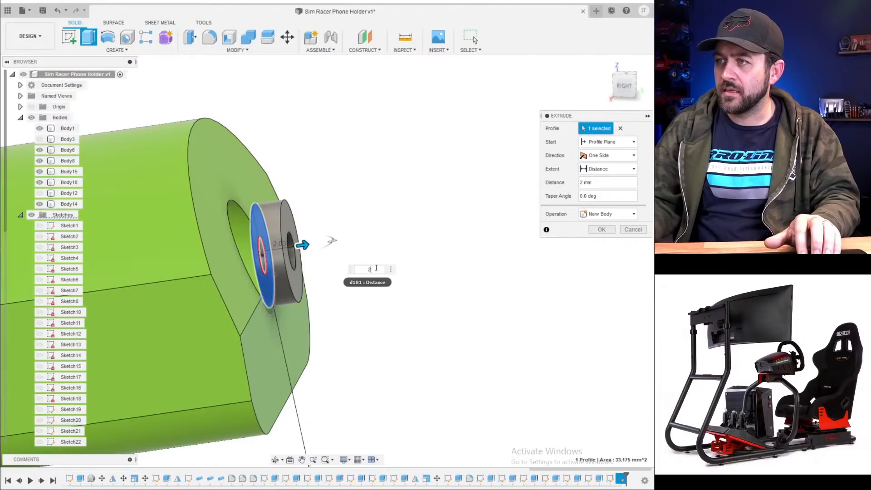
left_click(614, 162)
left_click(607, 178)
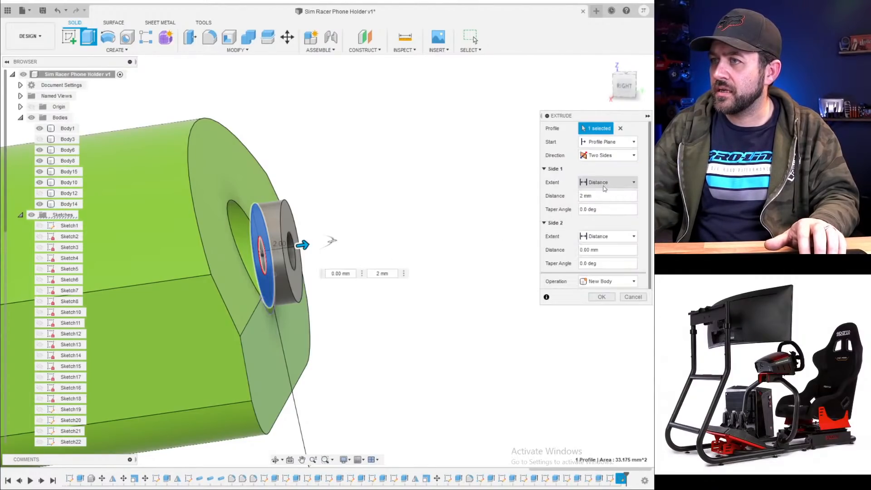
middle_click_drag(290, 272, 260, 273, "shift")
type("-4")
key("Tab")
key("Return")
- Create a sketch on the shaft's front face inside the bore and draw a 3.5 mm diameter circle centred on its hole
middle_click_drag(191, 292, 292, 266)
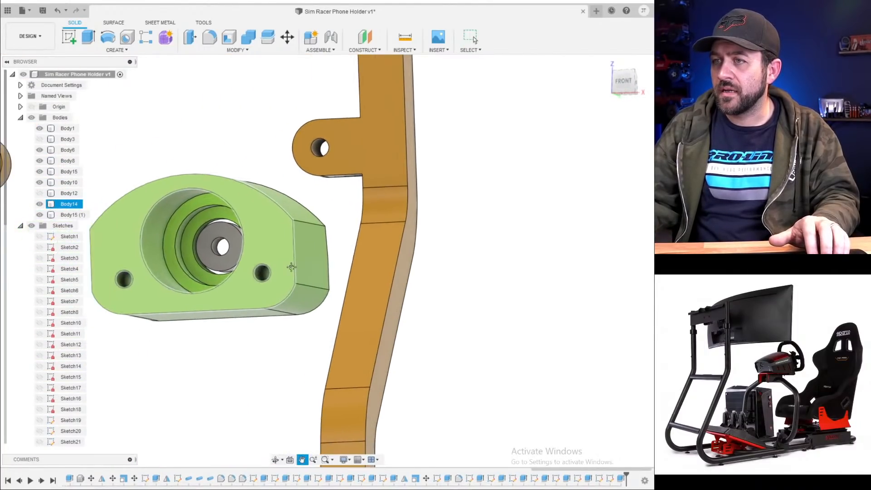
scroll(217, 246, "up", 3)
middle_click_drag(216, 240, 212, 265, "shift")
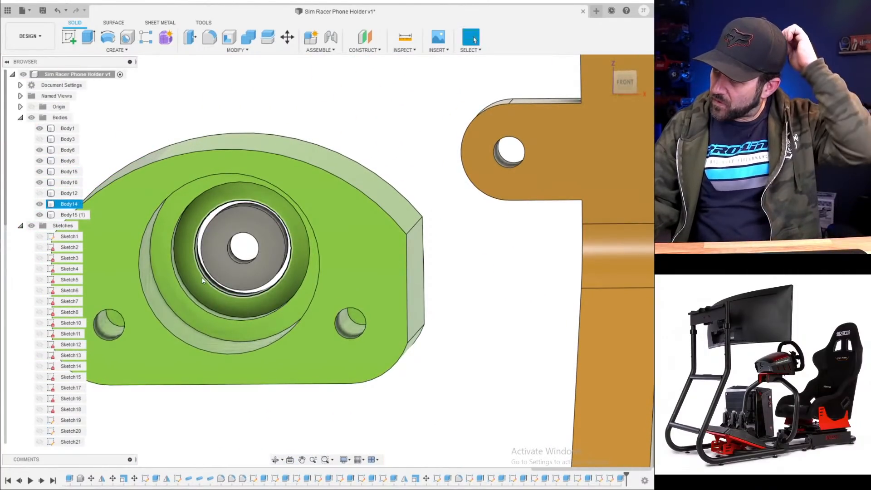
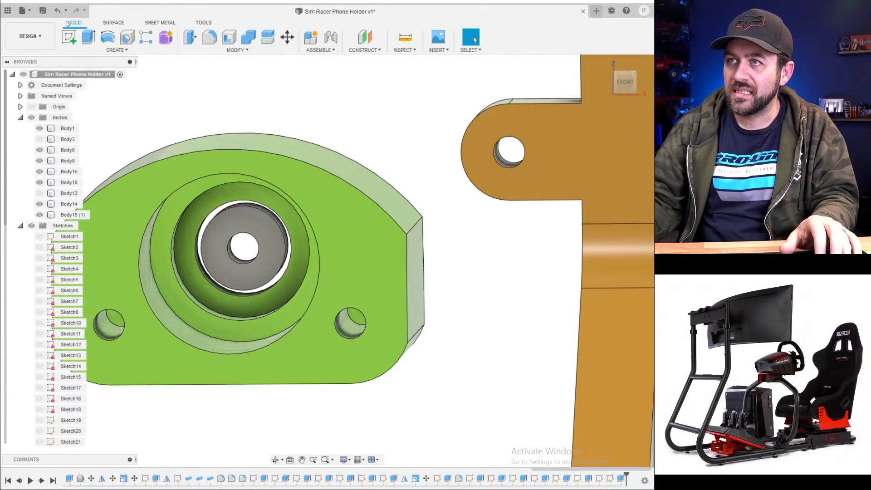
left_click(69, 36)
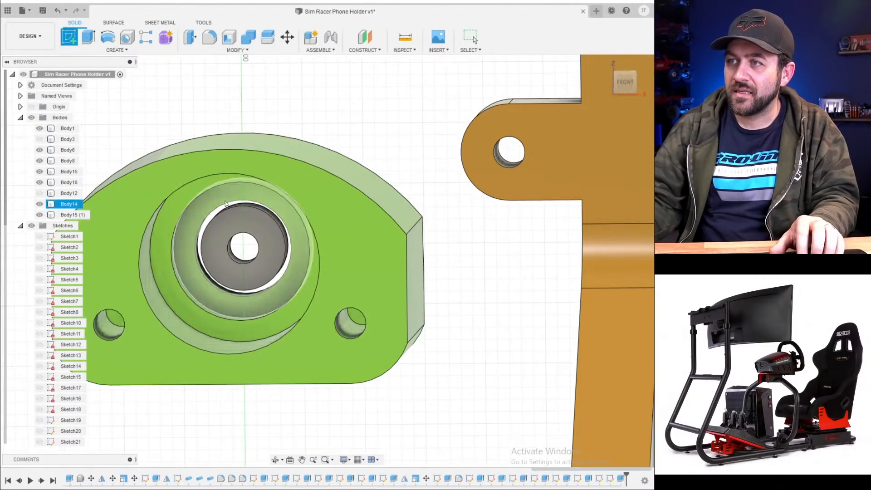
left_click(242, 224)
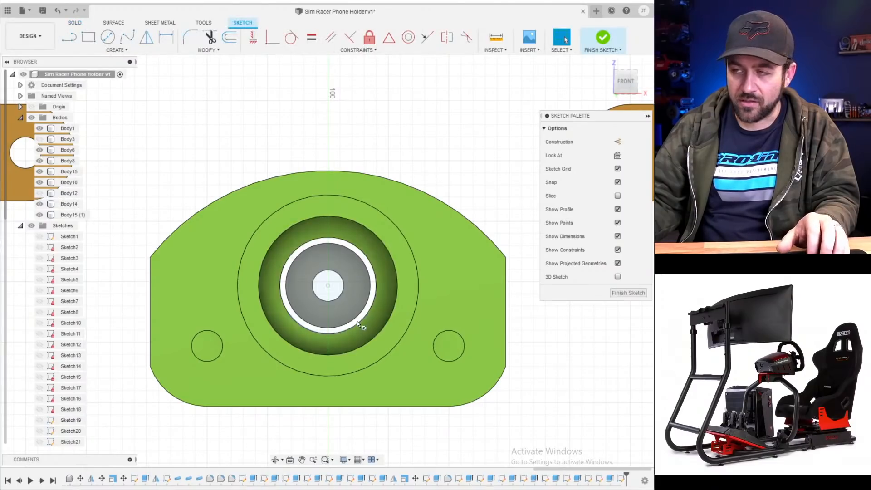
key("c")
scroll(329, 290, "up", 4)
left_click(326, 283)
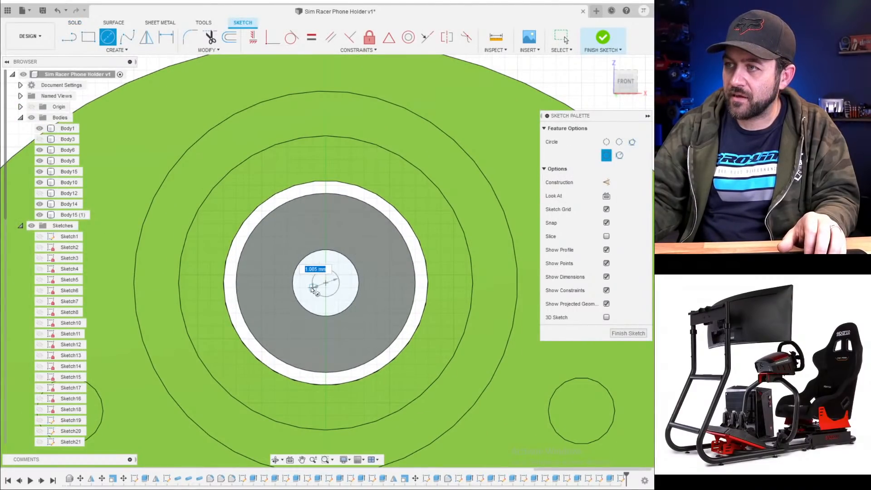
type("3.5")
key("Return")
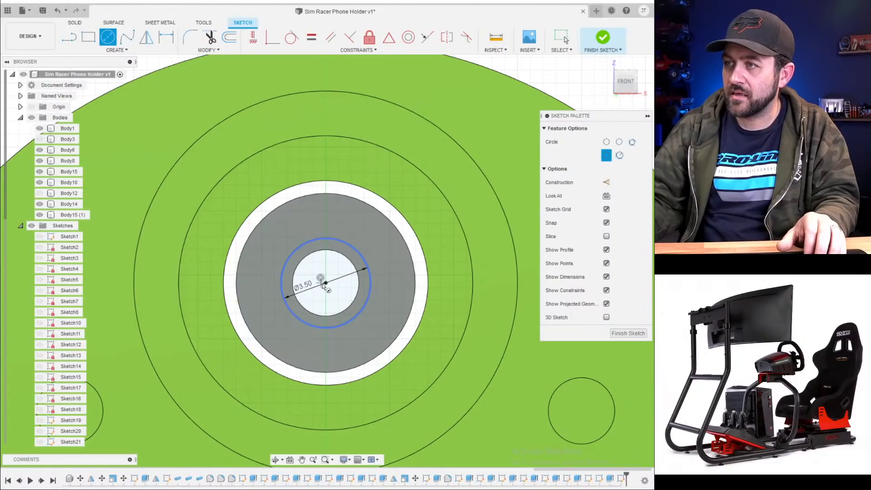
- Draw a 4.5 mm diameter circle concentric with the 3.5 mm circle
left_click(322, 284)
type("4.5")
key("Return")
key("Escape")
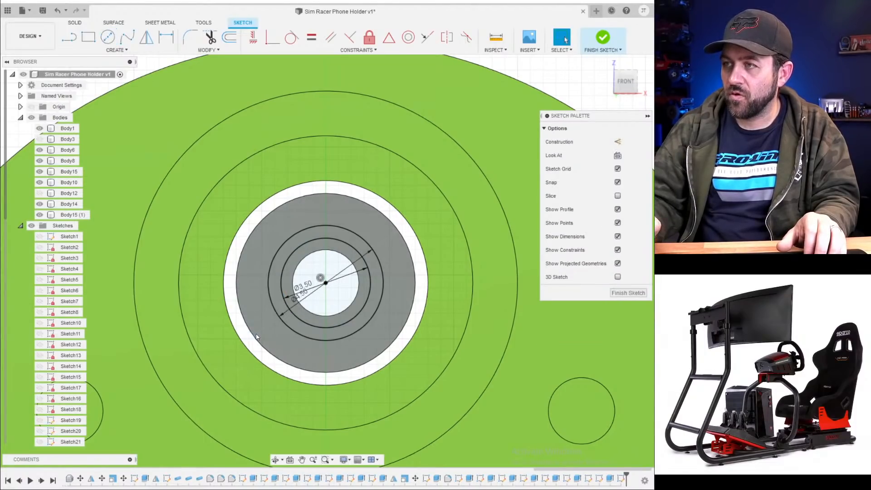
- Extrude the ring between the 3.5 mm and 4.5 mm circles 4 mm, joined to the shaft
scroll(323, 271, "up", 3)
key("e")
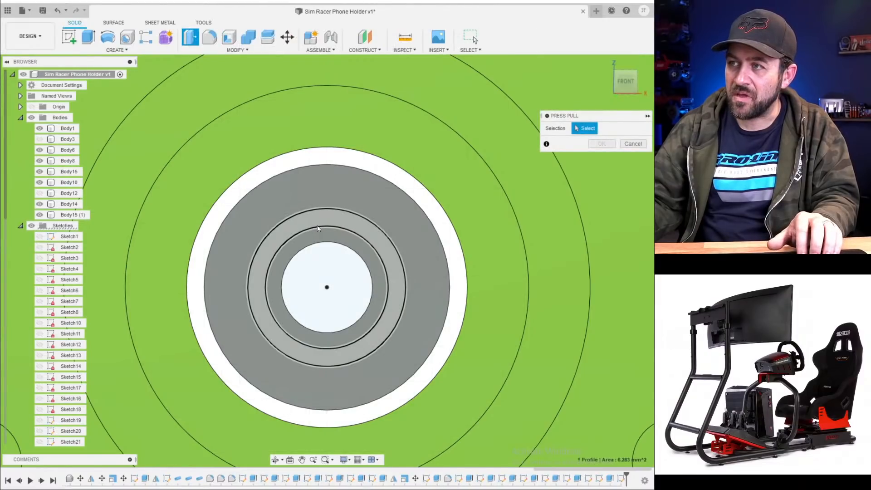
left_click(319, 229)
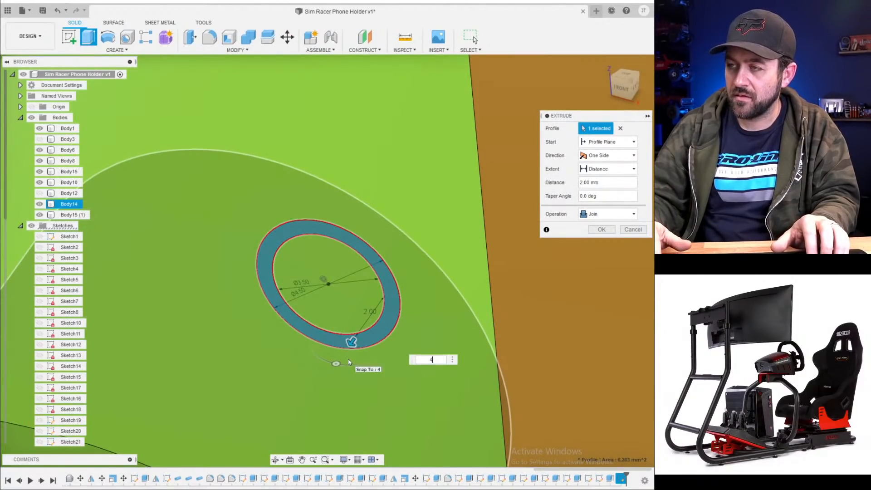
key("Escape")
- Examine the shaft and its raised collar inside the green block's stepped bore from the front
scroll(347, 358, "down", 6)
middle_click_drag(264, 321, 351, 59)
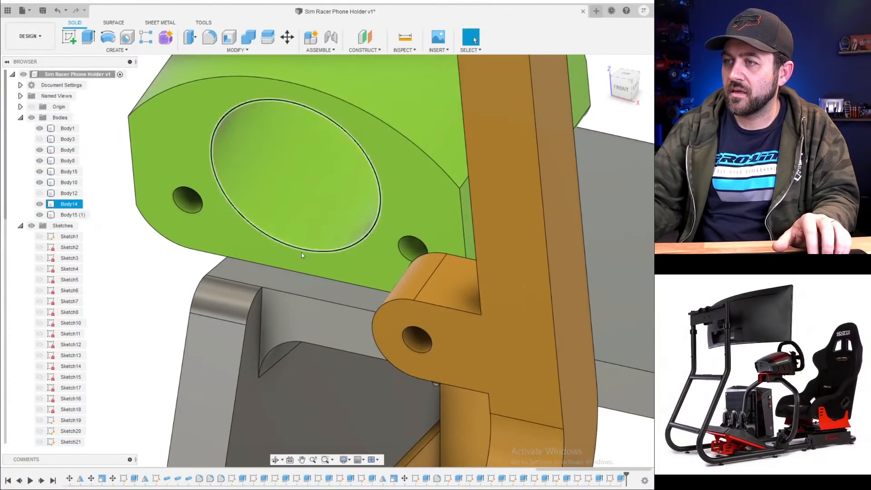
middle_click_drag(301, 252, 319, 226, "shift")
scroll(310, 117, "up", 4)
middle_click_drag(319, 106, 294, 121, "shift")
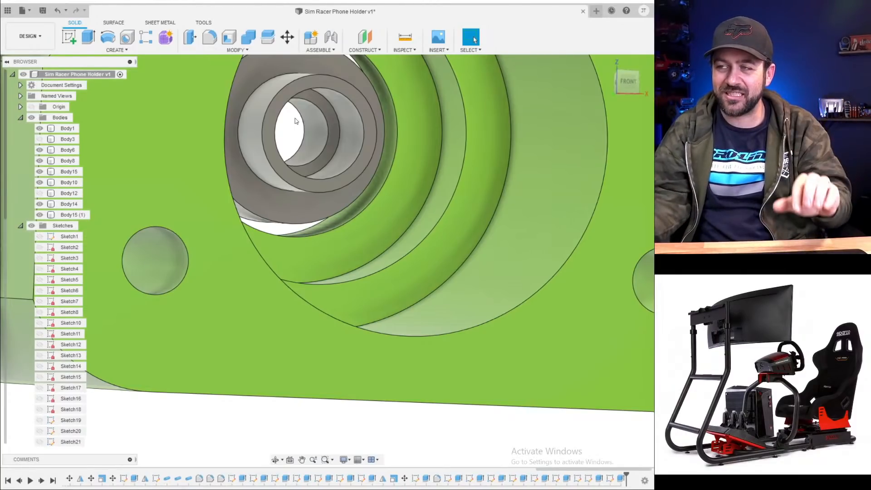
scroll(316, 177, "down", 5)
middle_click_drag(351, 192, 346, 191, "shift")
scroll(331, 152, "up", 5)
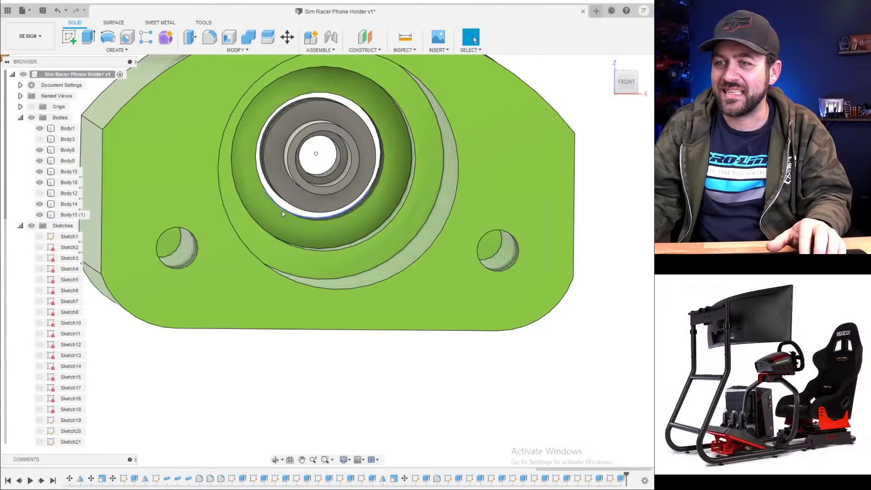
scroll(266, 262, "down", 3)
scroll(271, 222, "up", 3)
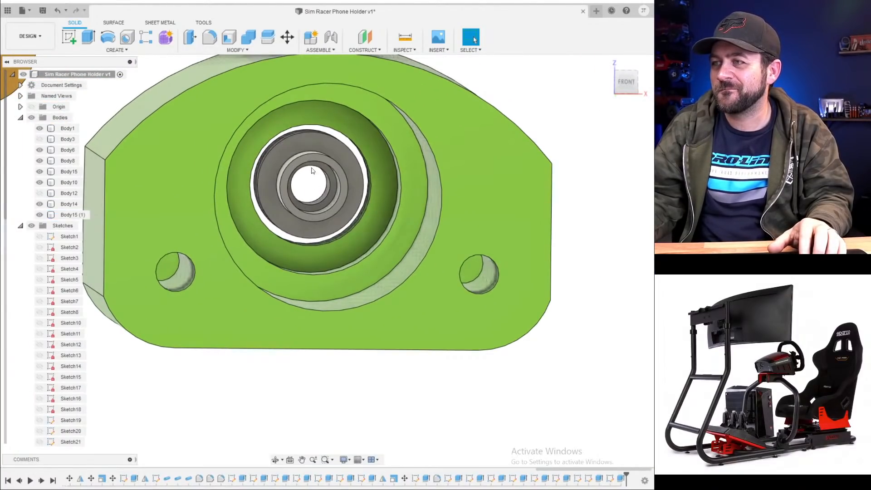
scroll(314, 158, "down", 1)
middle_click_drag(314, 158, 299, 171, "shift")
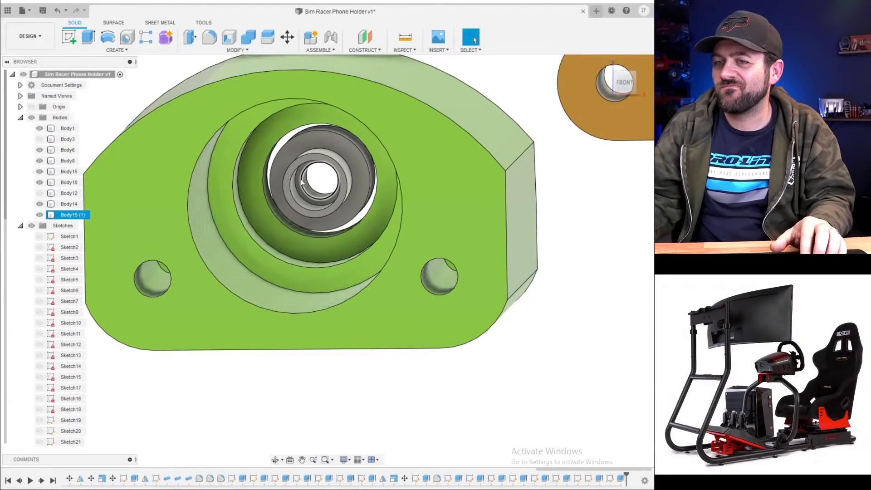
middle_click_drag(313, 221, 329, 194, "shift")
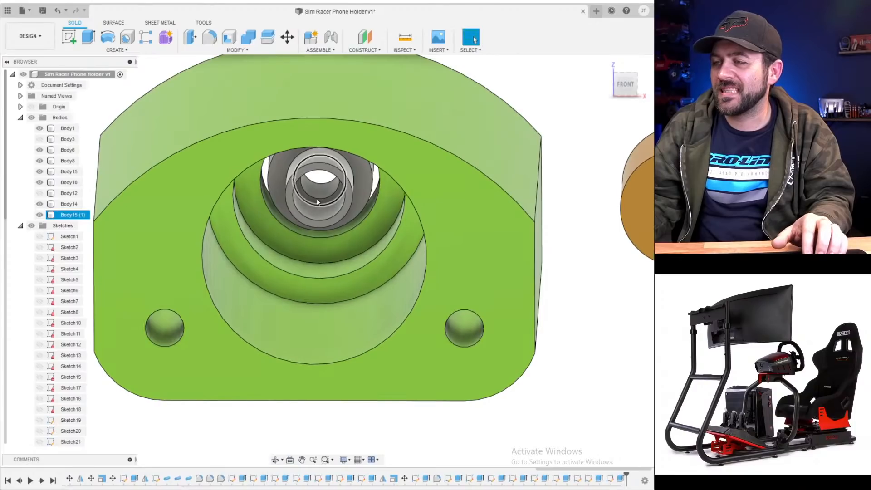
scroll(319, 211, "up", 4)
scroll(304, 249, "down", 4)
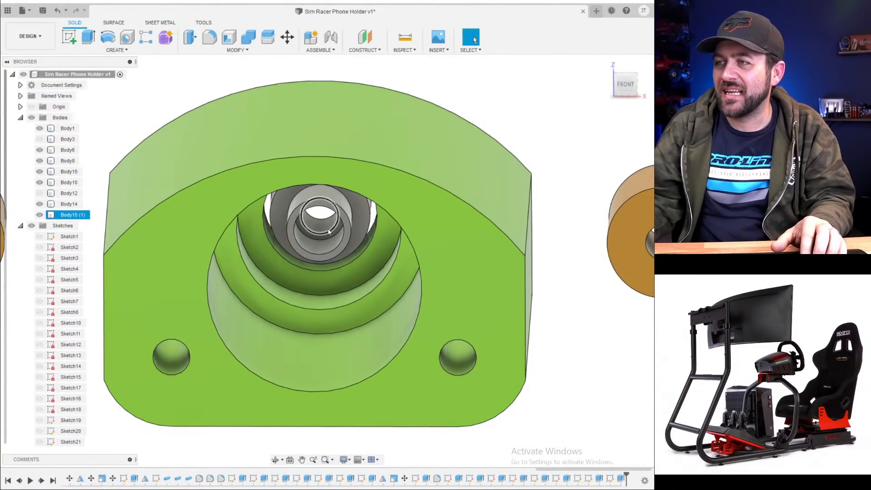
scroll(329, 232, "up", 2)
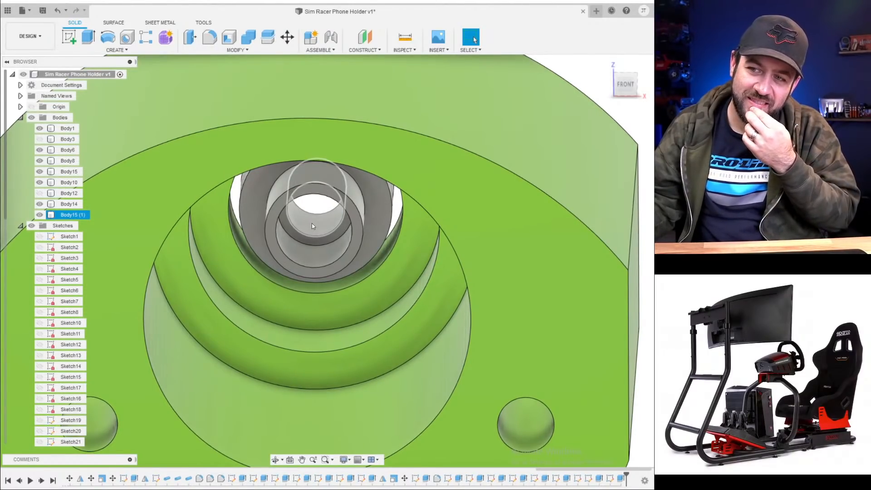
scroll(410, 306, "down", 4)
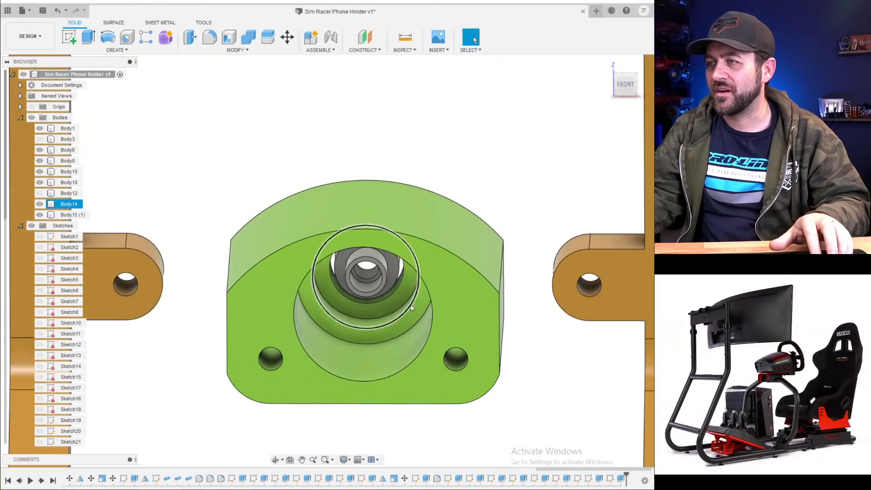
- Edit the shaft's two-sided extrusion, extending side two so the shaft protrudes beyond the back of the green block
middle_click_drag(412, 307, 503, 288, "shift")
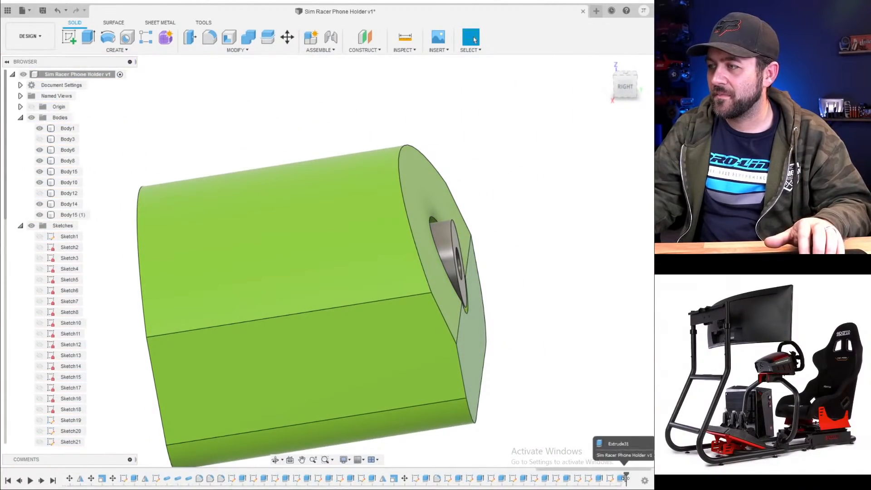
left_click(622, 479)
left_click(597, 478)
right_click(597, 478)
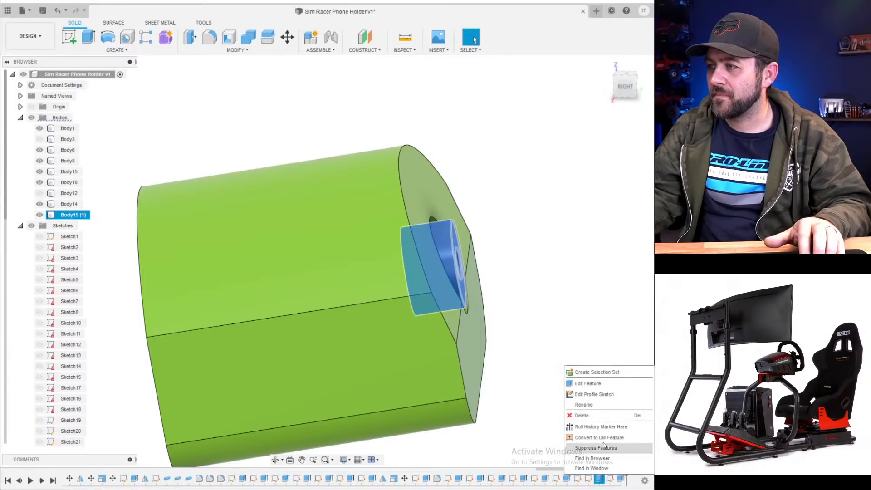
left_click(588, 379)
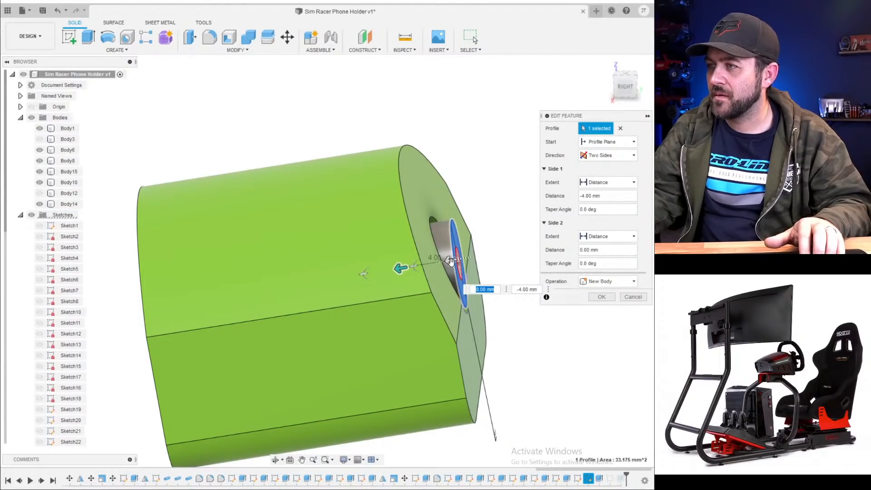
left_click_drag(450, 260, 500, 249)
key("Return")
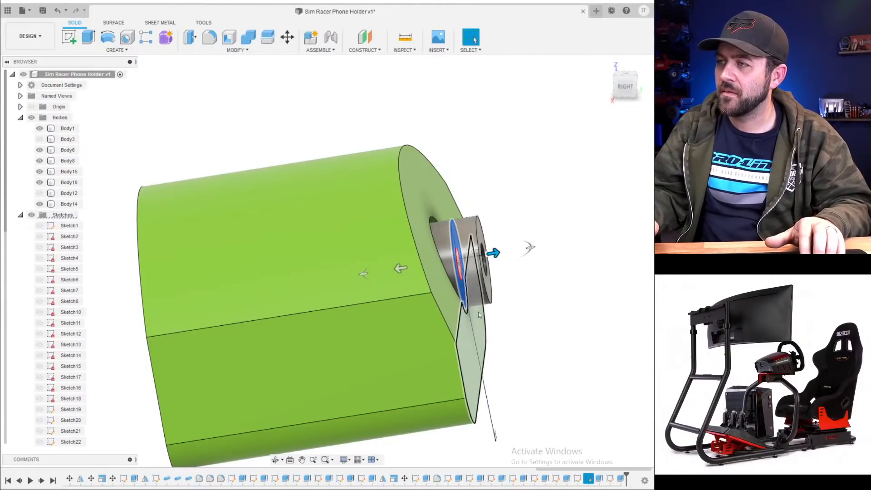
- Create a sketch on the protruding back end face of the shaft
scroll(377, 291, "down", 3)
middle_click_drag(487, 200, 395, 185, "shift")
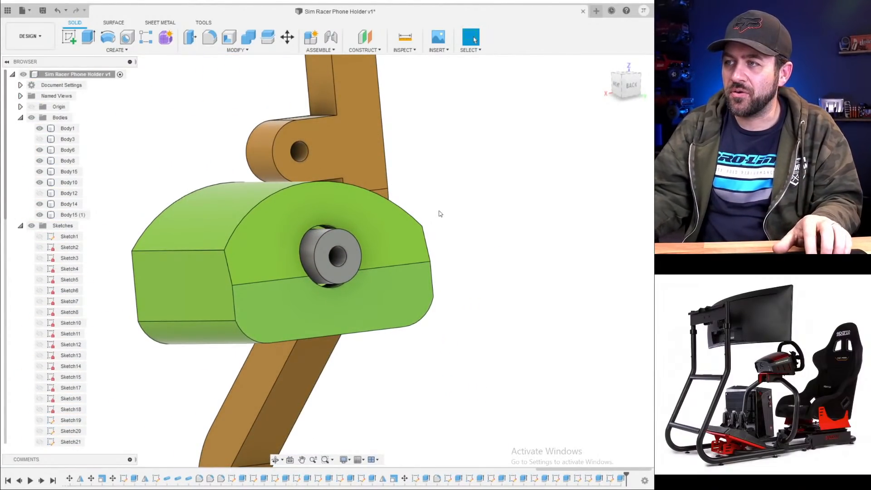
scroll(439, 213, "down", 3)
middle_click_drag(399, 210, 401, 228, "shift")
scroll(337, 230, "up", 4)
scroll(382, 267, "down", 3)
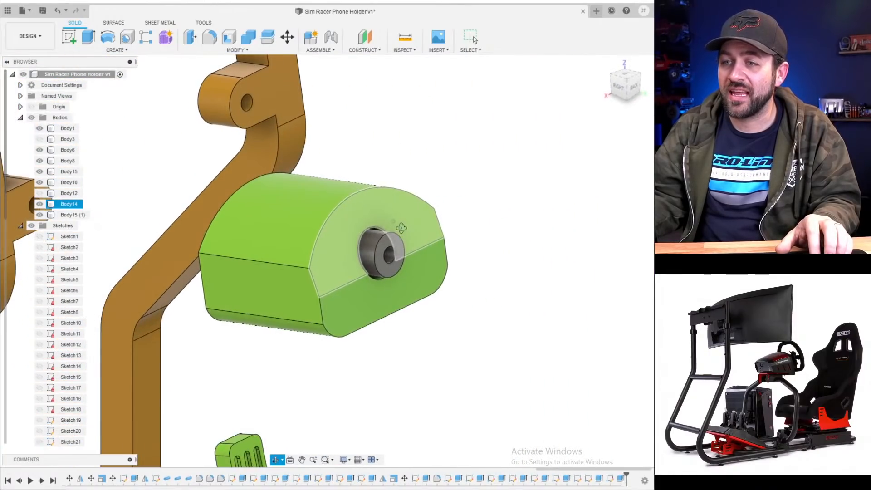
scroll(398, 240, "up", 5)
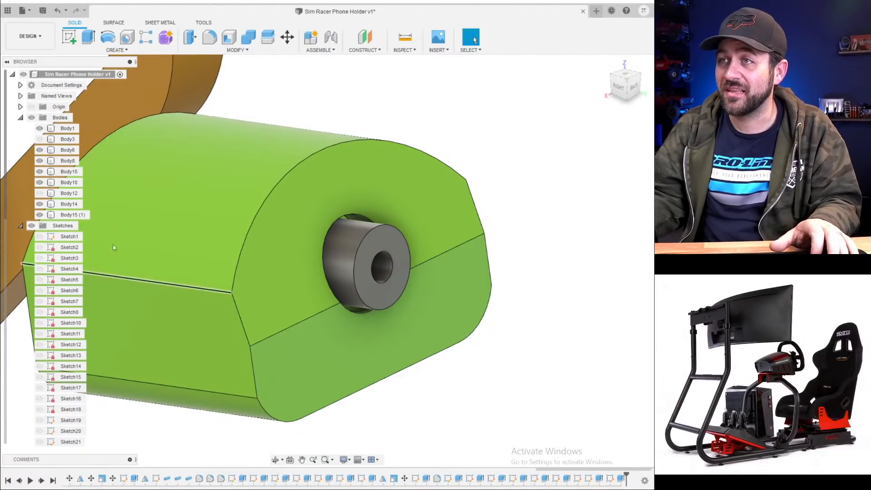
left_click(69, 38)
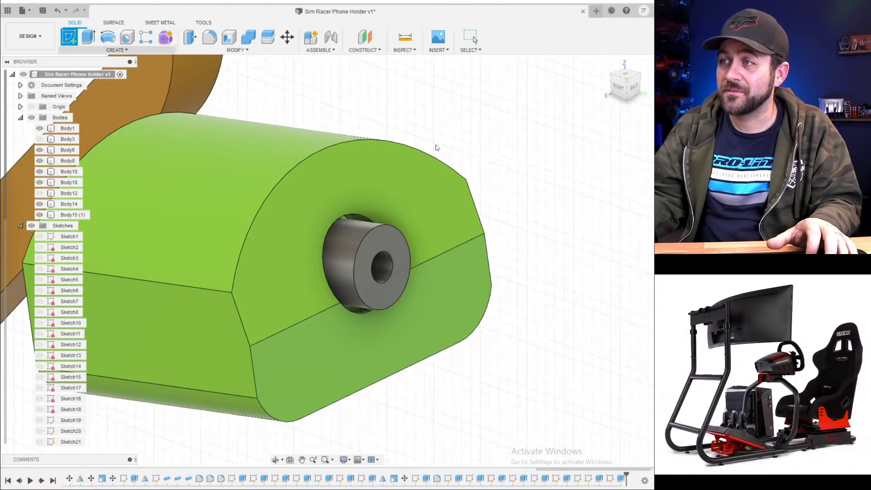
left_click(393, 249)
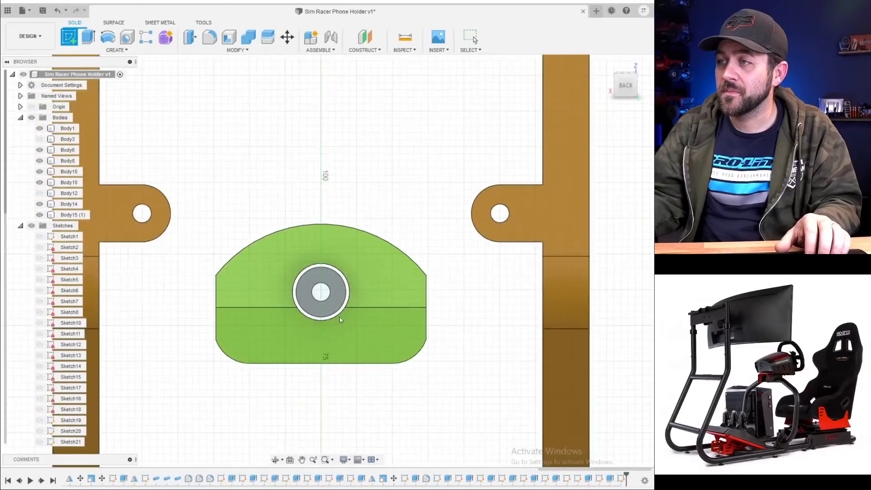
- Draw a 35 mm diameter circle centred on the shaft
scroll(331, 315, "up", 5)
key("c")
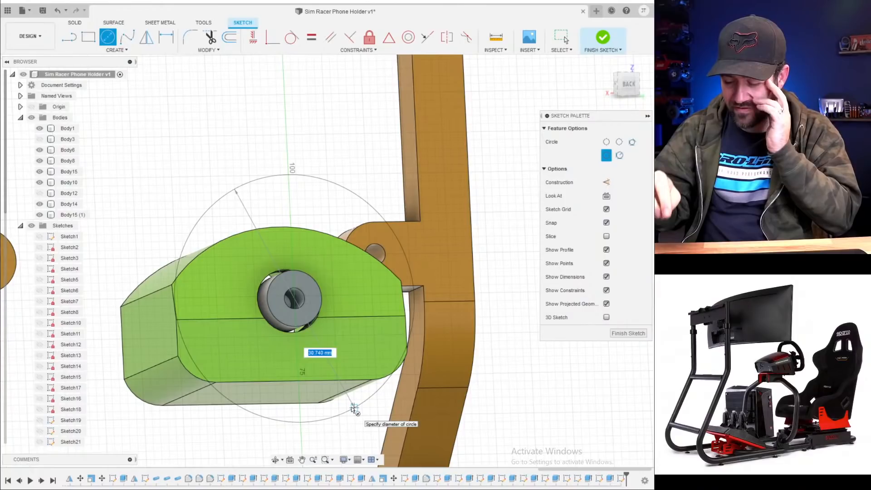
type("35")
key("Return")
key("Escape")
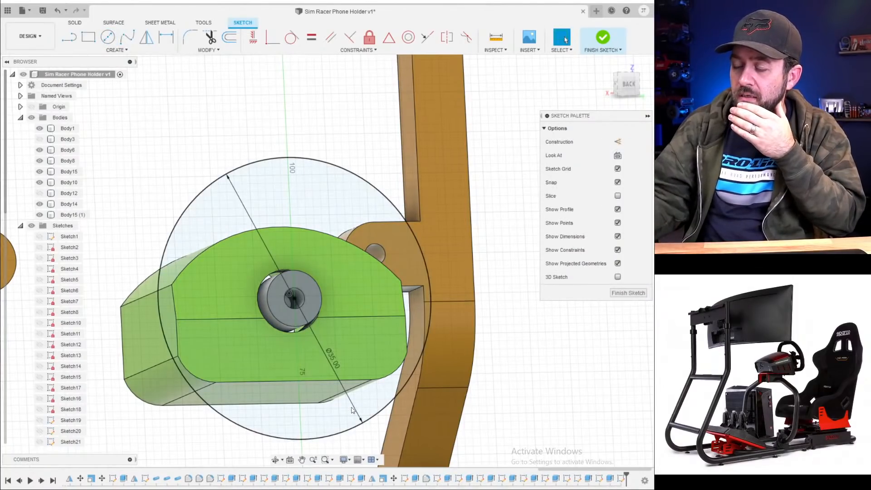
- Offset the 35 mm circle 3 mm inward to form the steering wheel's rim
scroll(304, 227, "down", 3)
middle_click_drag(315, 264, 335, 289, "shift")
scroll(326, 288, "up", 4)
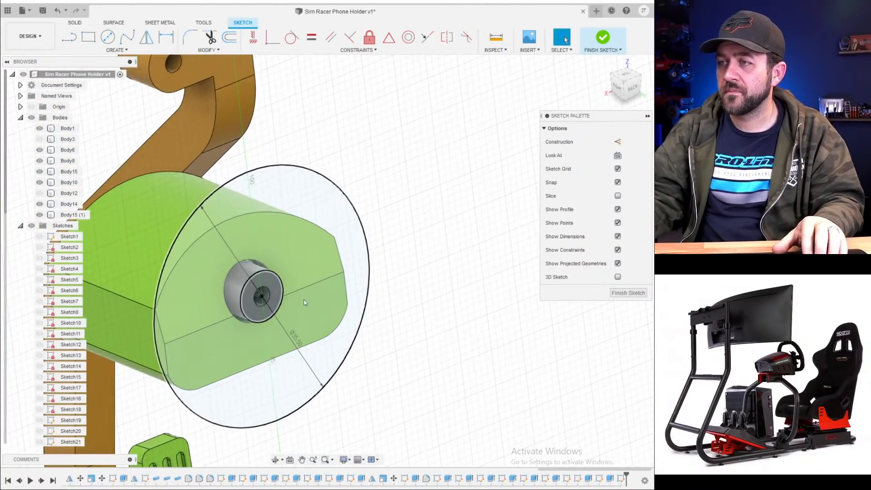
key("o")
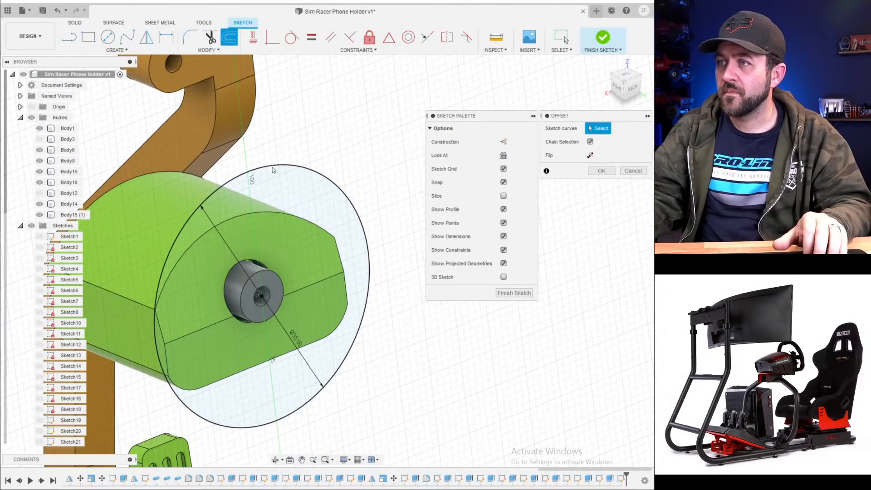
left_click(272, 165)
left_click_drag(277, 159, 252, 203)
type("-3")
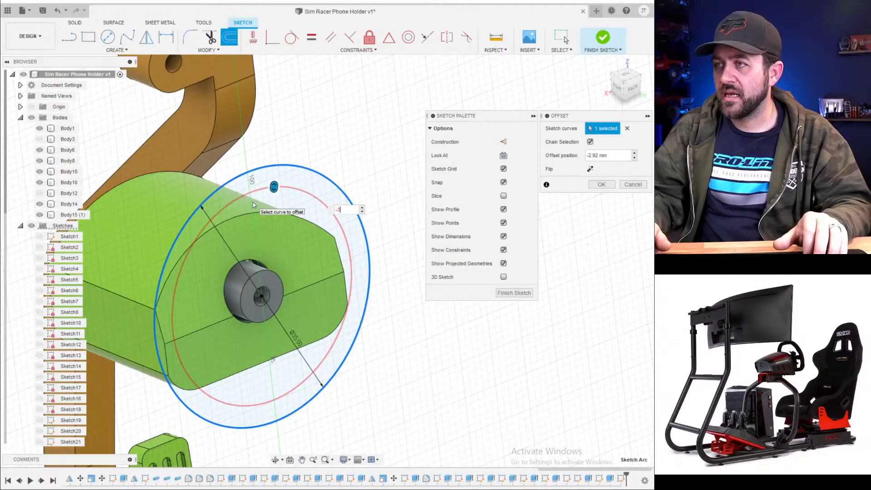
key("Return")
scroll(369, 180, "down", 2)
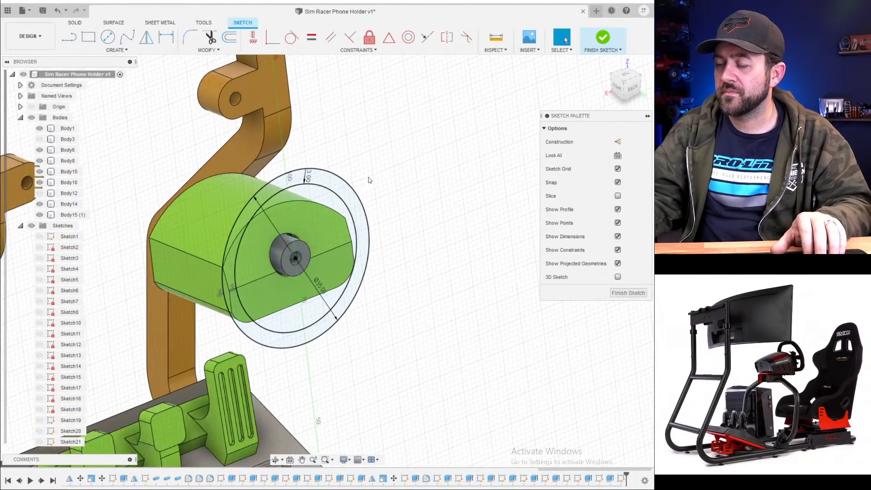
- Draw two construction lines from the shaft's centre to the inner circle, one angled up to the right and one vertically down
left_click(634, 87)
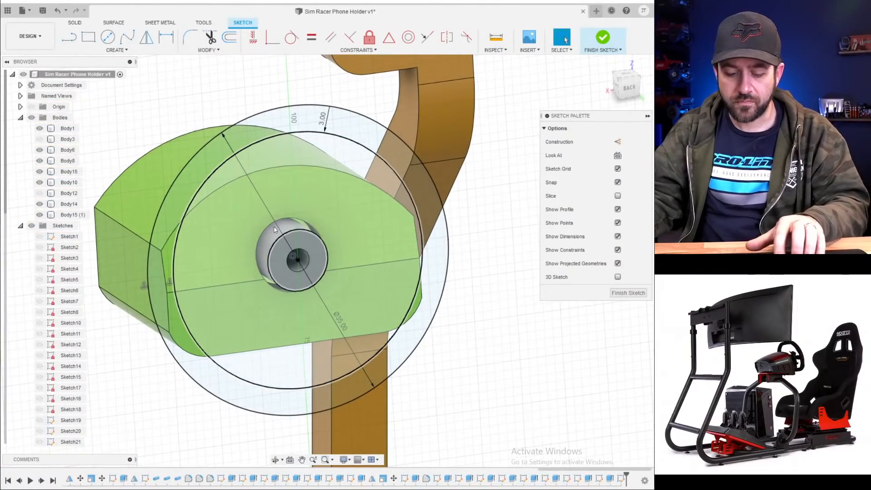
key("l")
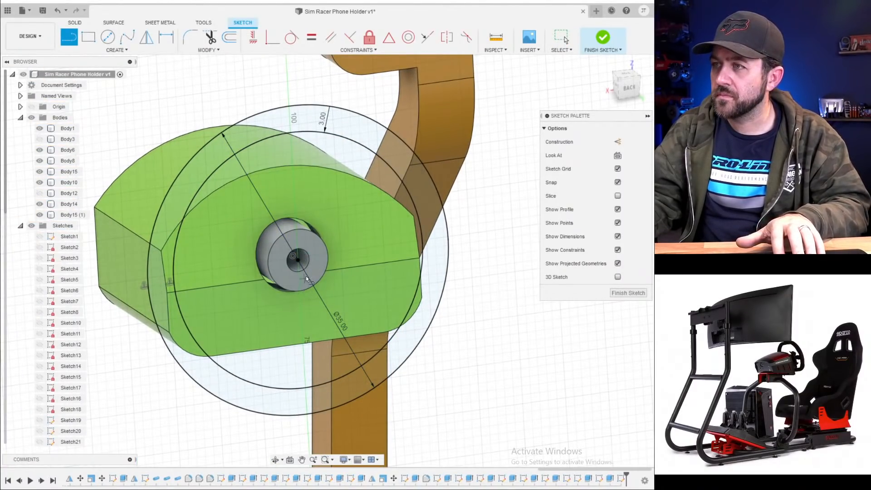
left_click(297, 260)
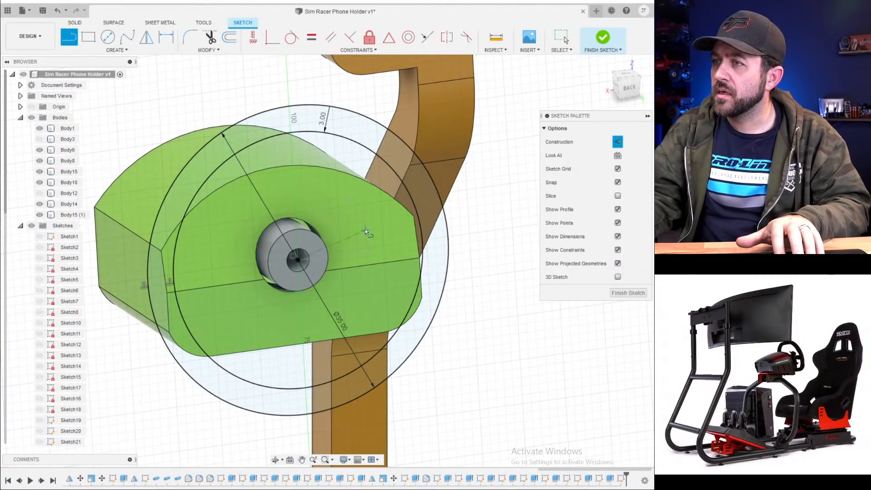
left_click(403, 183)
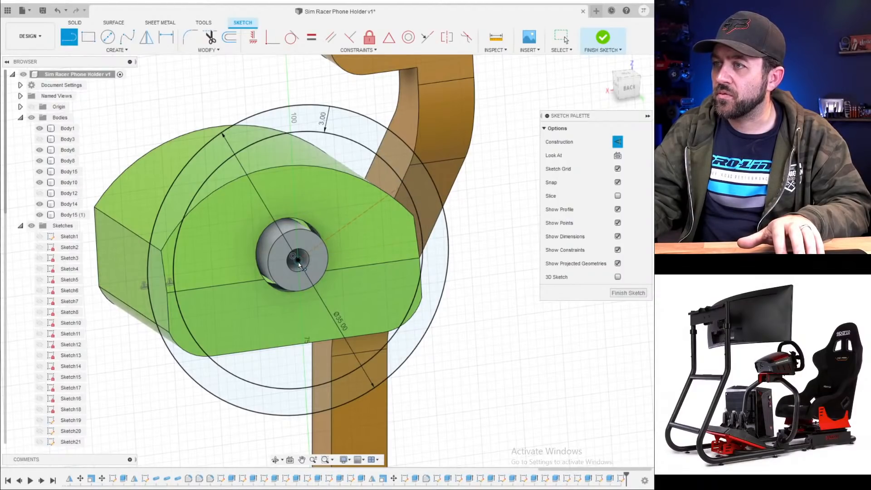
key("Escape")
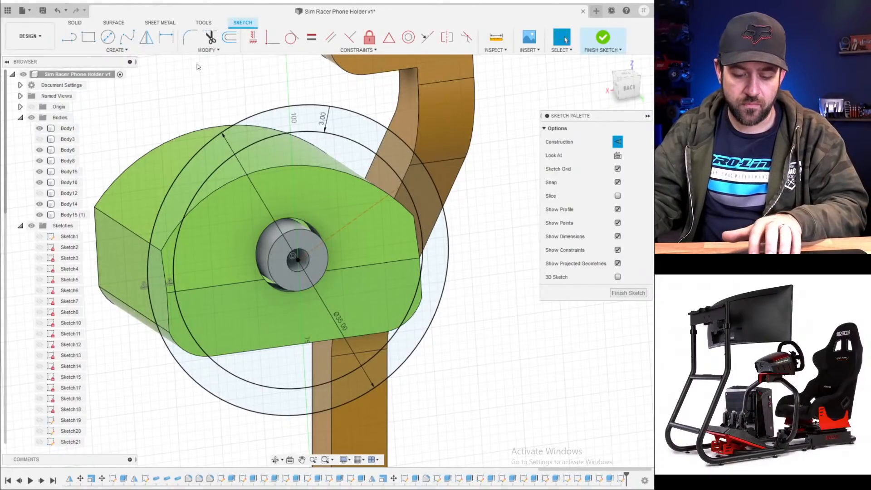
left_click(69, 37)
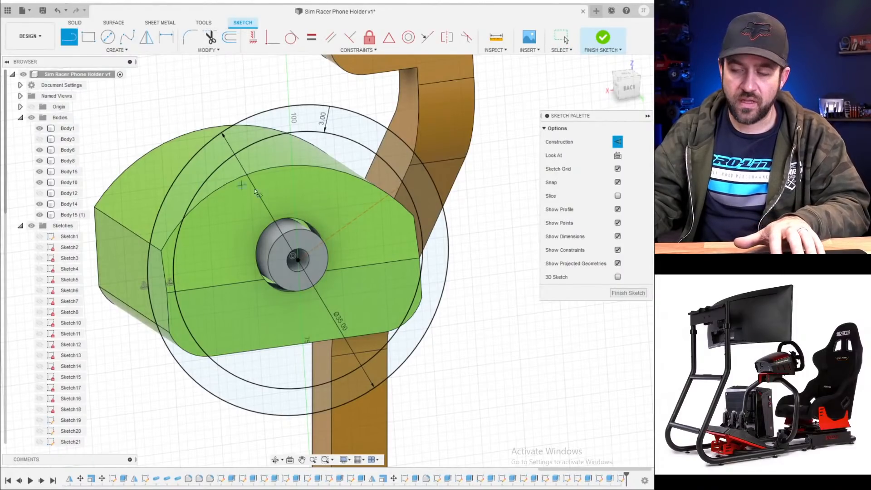
left_click(294, 259)
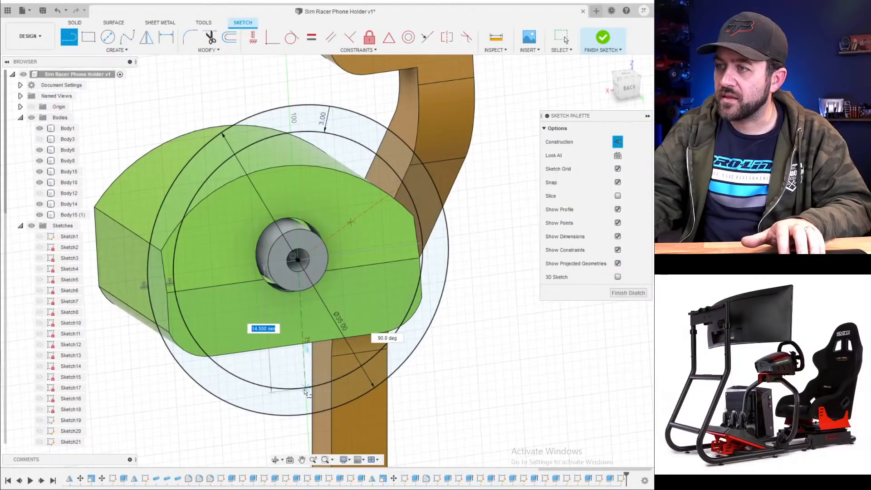
left_click(302, 386)
key("Escape")
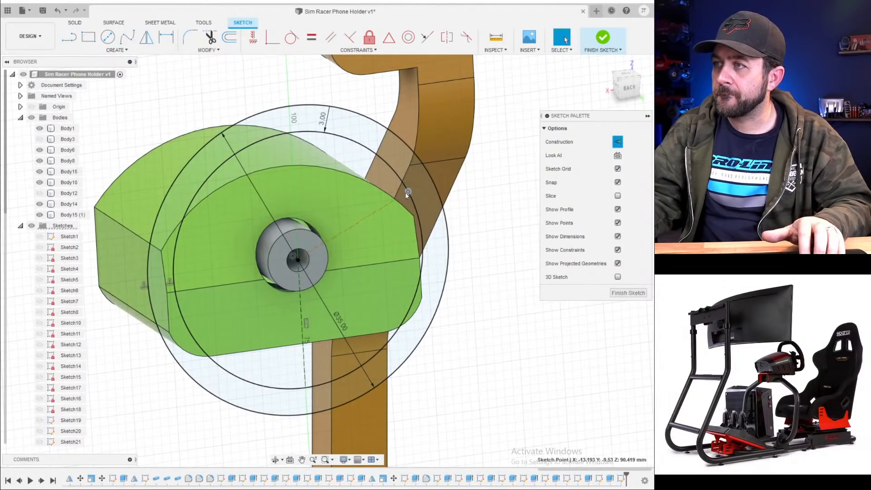
- Offset the angled construction line 2.5 mm to both sides as solid spoke edges
left_click(408, 192)
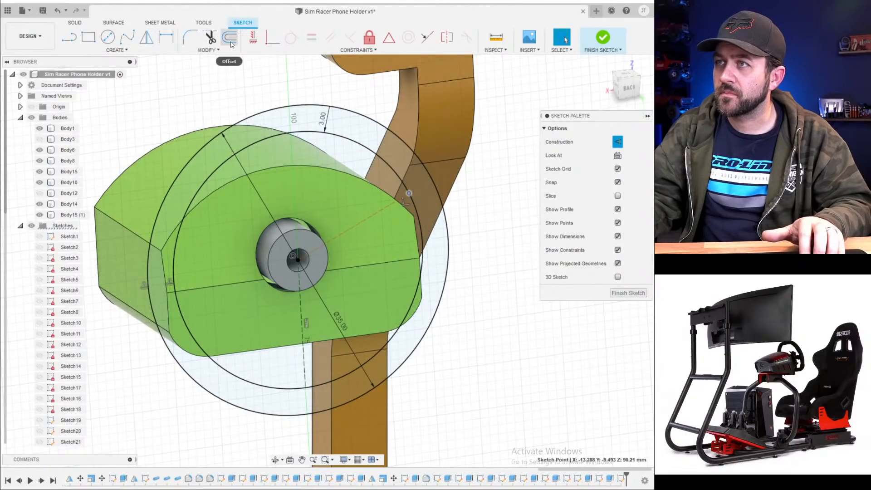
left_click(230, 38)
left_click(366, 221)
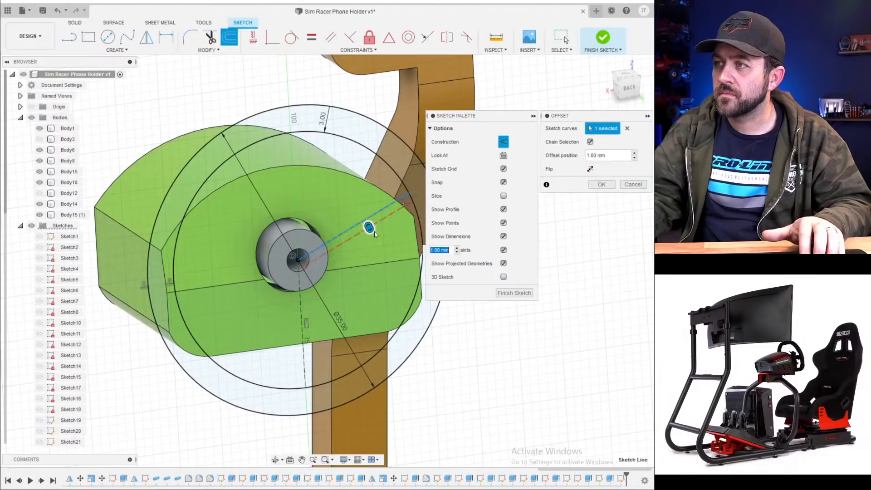
left_click_drag(374, 232, 378, 238)
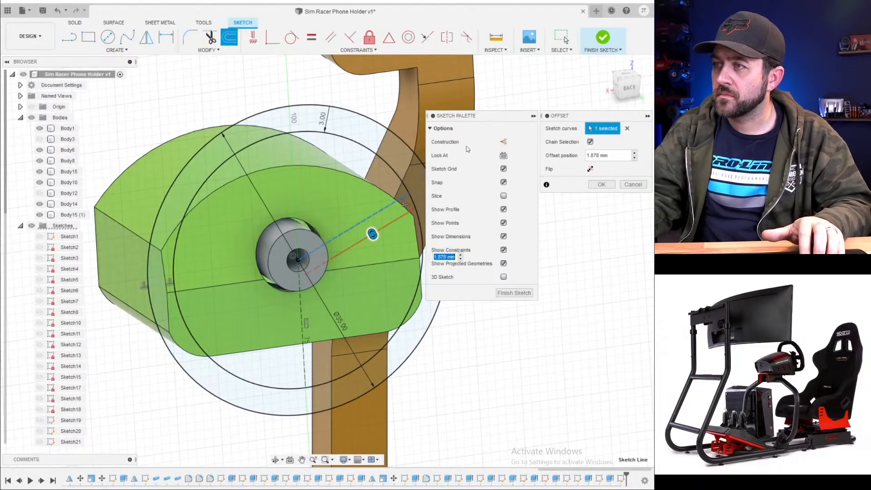
type("2.5")
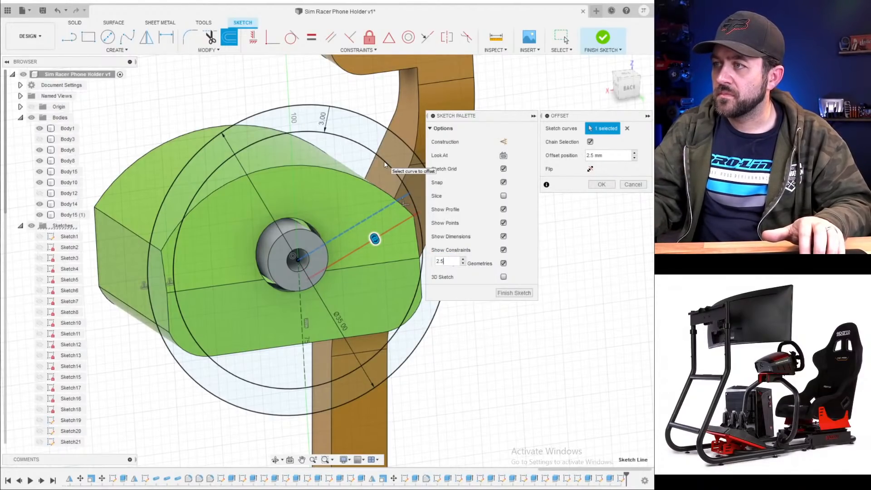
key("Return")
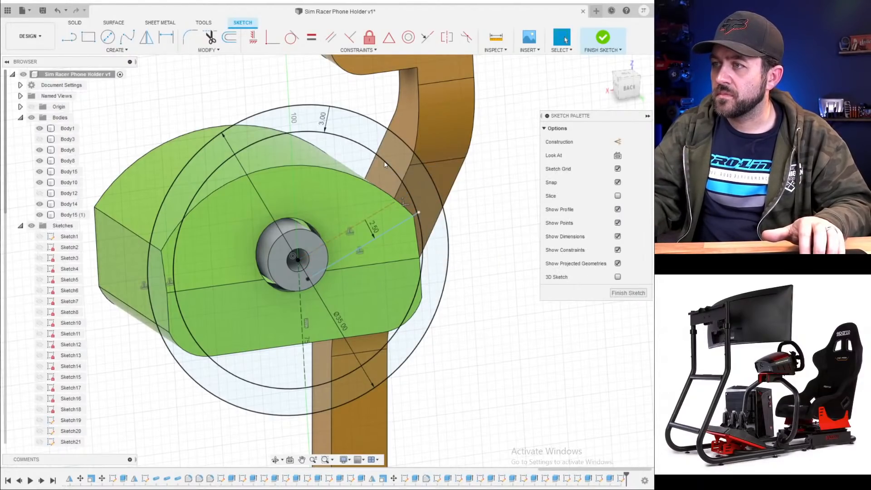
left_click(234, 42)
left_click(340, 237)
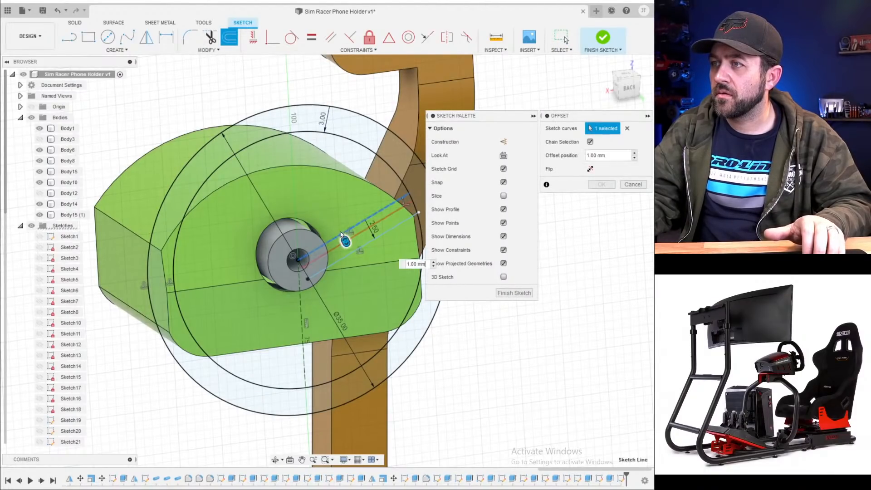
key("Return")
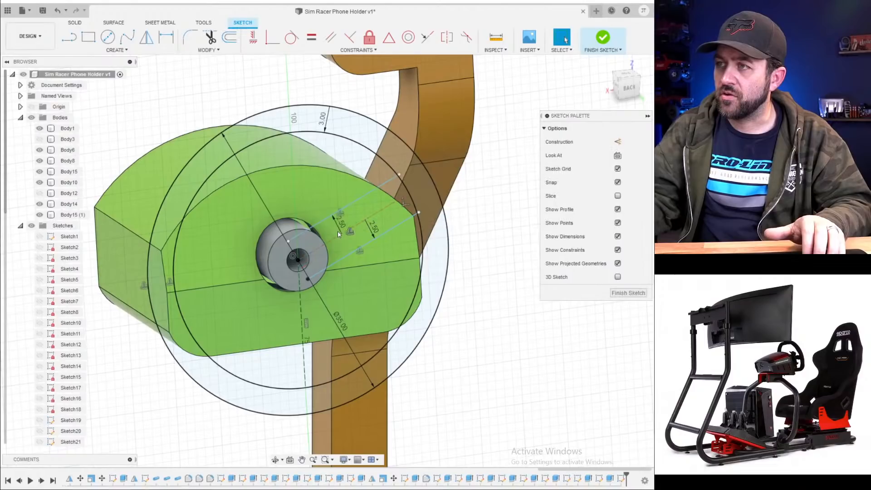
- Offset the vertical construction line 2.5 mm to both sides to outline the lower spoke
left_click(236, 41)
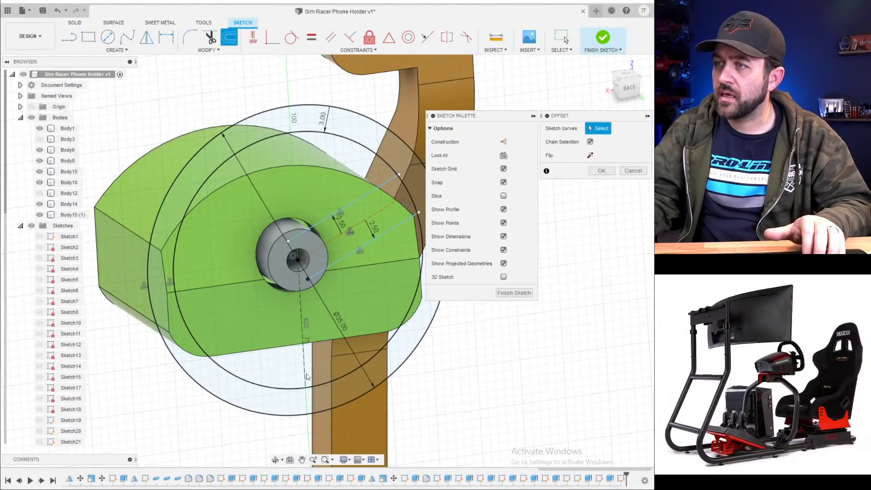
left_click(301, 368)
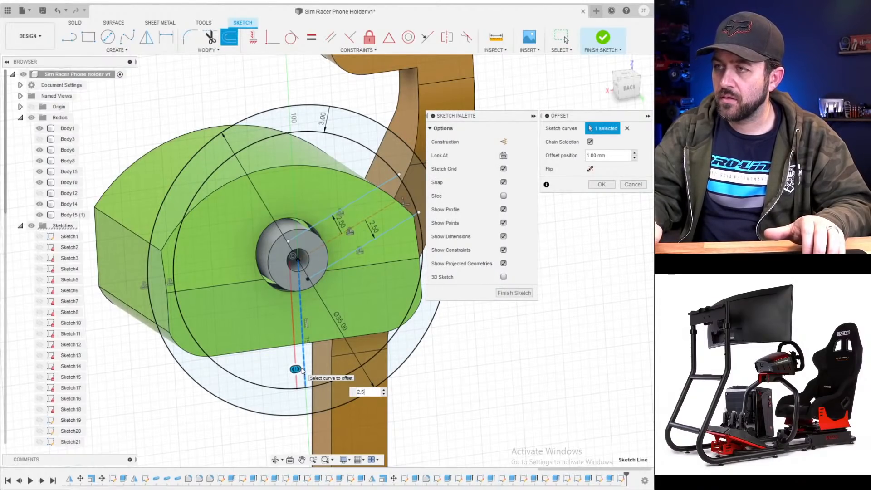
key("Return")
left_click(229, 38)
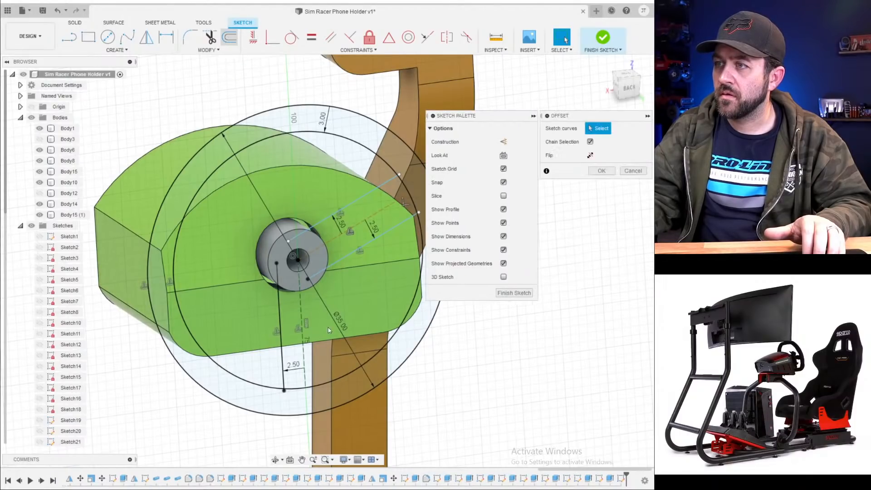
left_click(300, 308)
type("-")
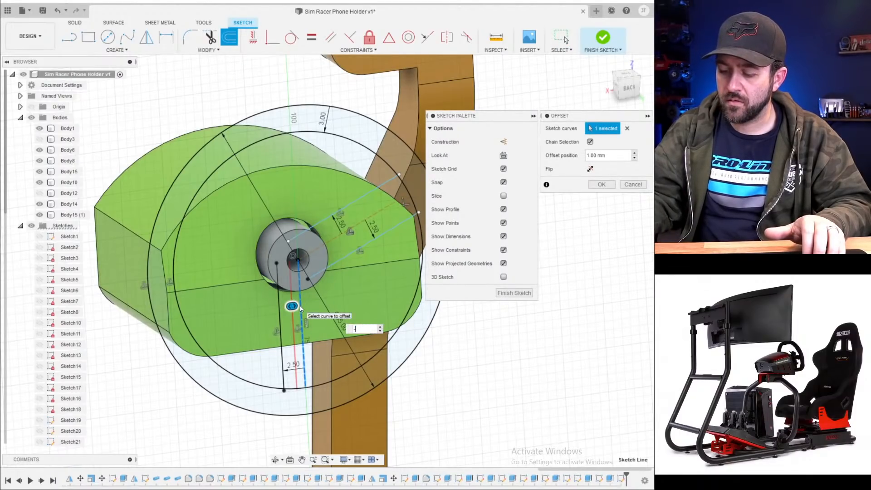
type("2.5")
key("Return")
- Dimension the angle between the angled and vertical construction lines as 115°
scroll(356, 245, "down", 3)
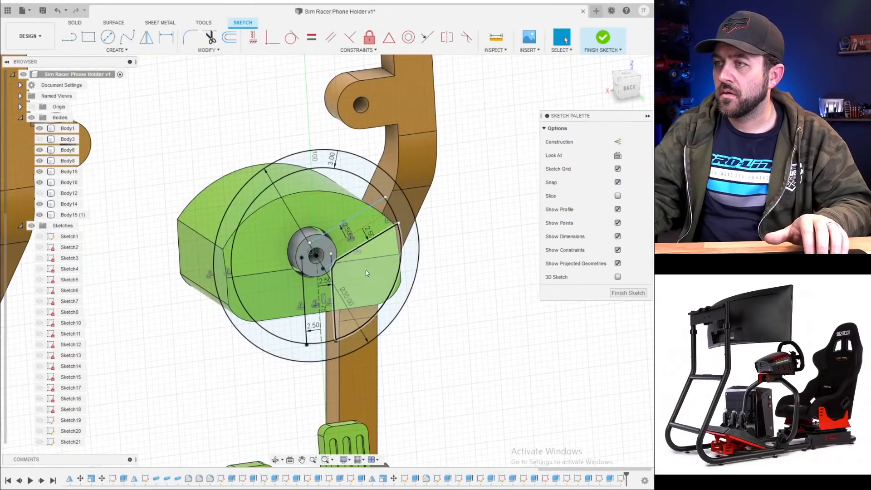
middle_click_drag(366, 272, 338, 249, "shift")
scroll(392, 219, "up", 4)
key("d")
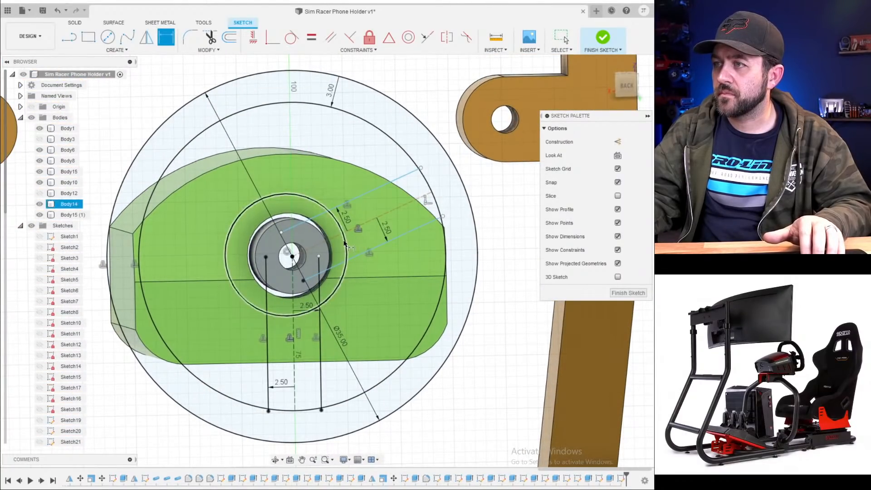
left_click(334, 238)
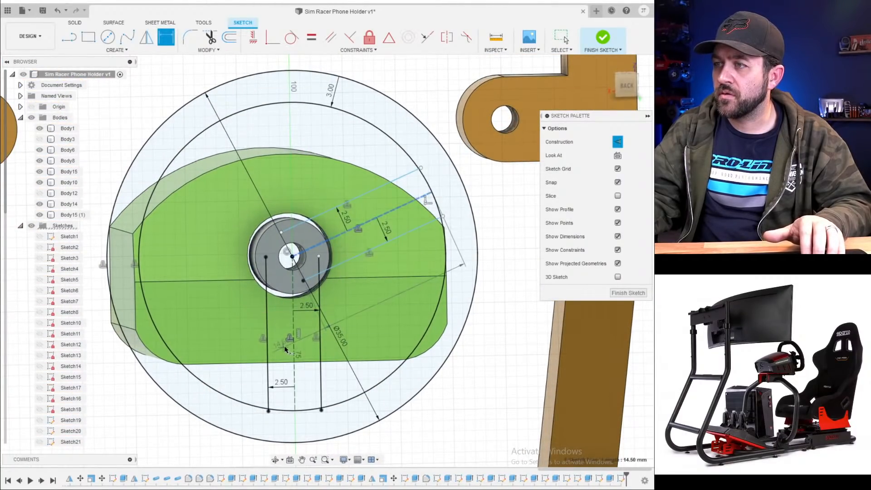
left_click(292, 320)
left_click(512, 444)
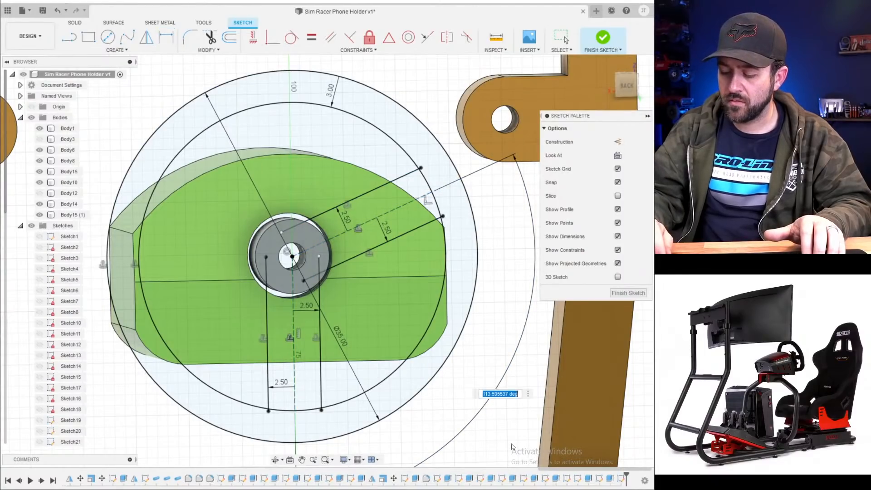
type("115")
key("Return")
scroll(397, 307, "down", 4)
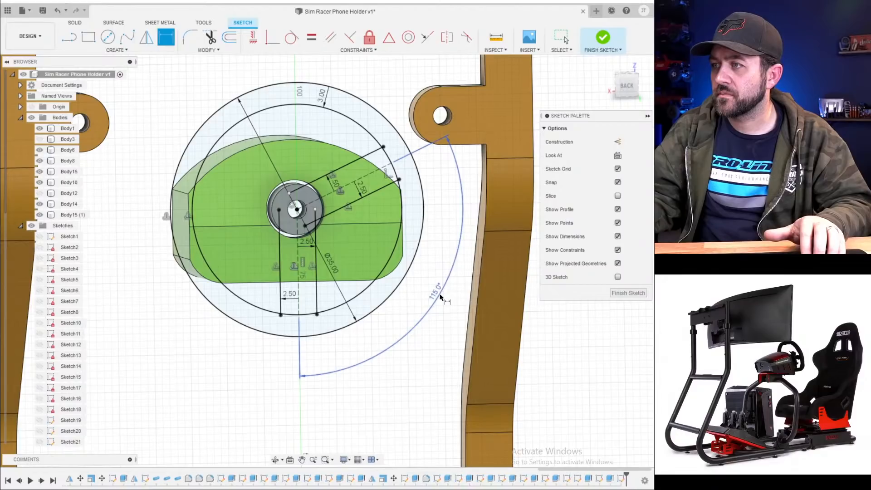
- Set the angle between the two spoke centrelines to 110°
double_click(440, 297)
type("110")
key("Return")
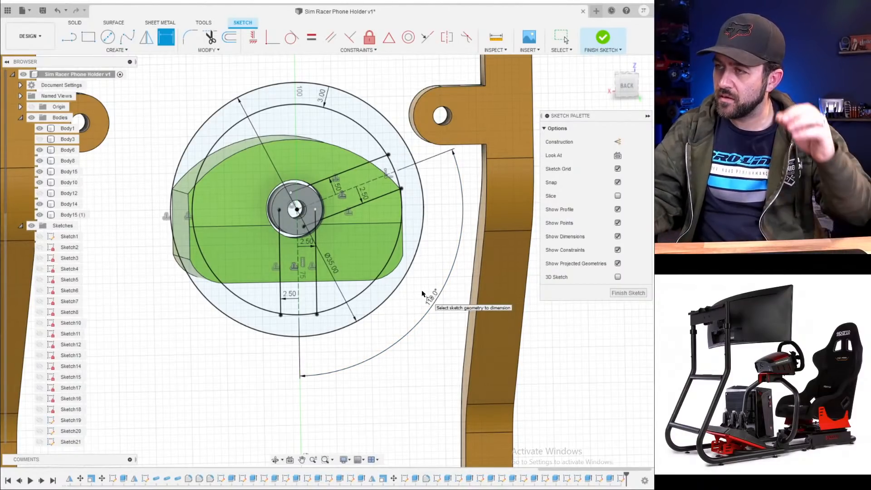
scroll(313, 282, "down", 3)
scroll(337, 230, "up", 3)
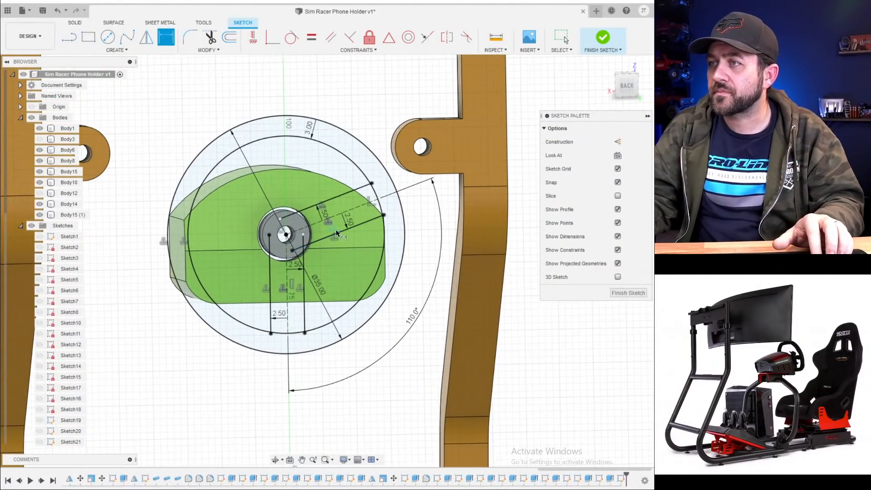
- Mirror the two edges of the angled spoke about the vertical construction line
middle_click_drag(335, 230, 378, 247, "shift")
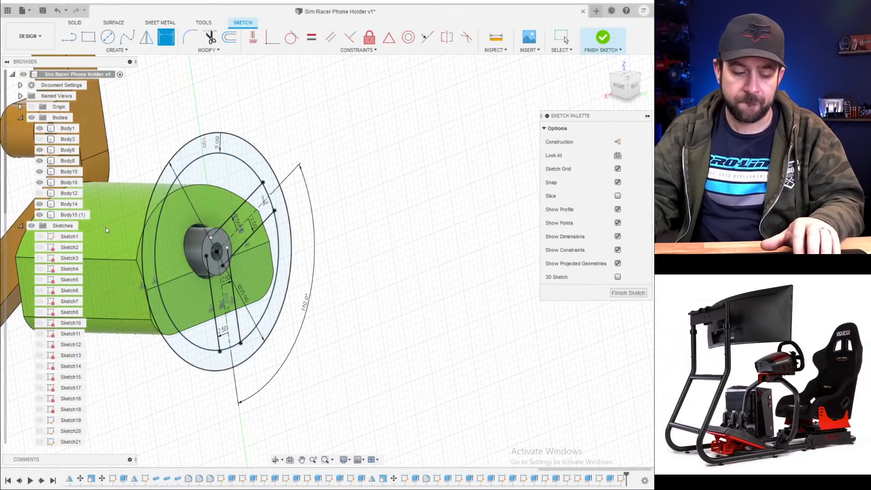
scroll(105, 227, "up", 3)
left_click(156, 38)
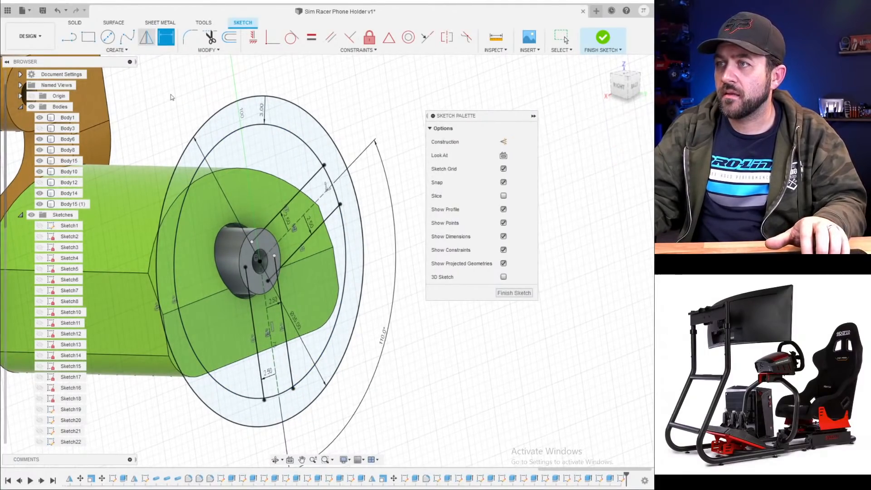
left_click(300, 190)
left_click(317, 235)
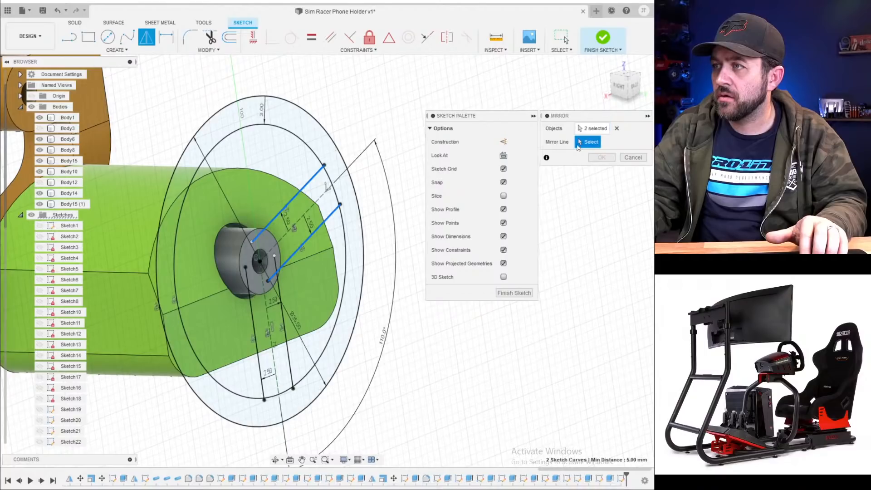
left_click(268, 304)
key("Return")
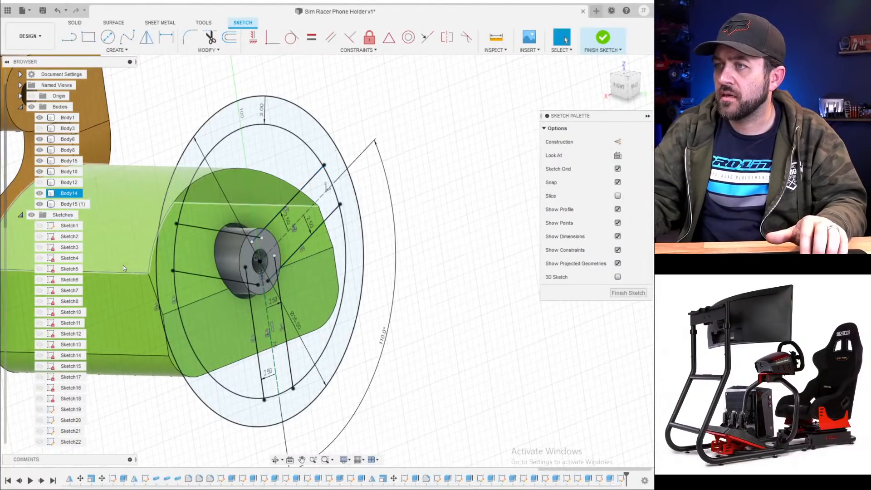
- Draw a circle centred on the steering shaft and set its diameter to 10 mm for the wheel hub
scroll(228, 227, "up", 3)
key("c")
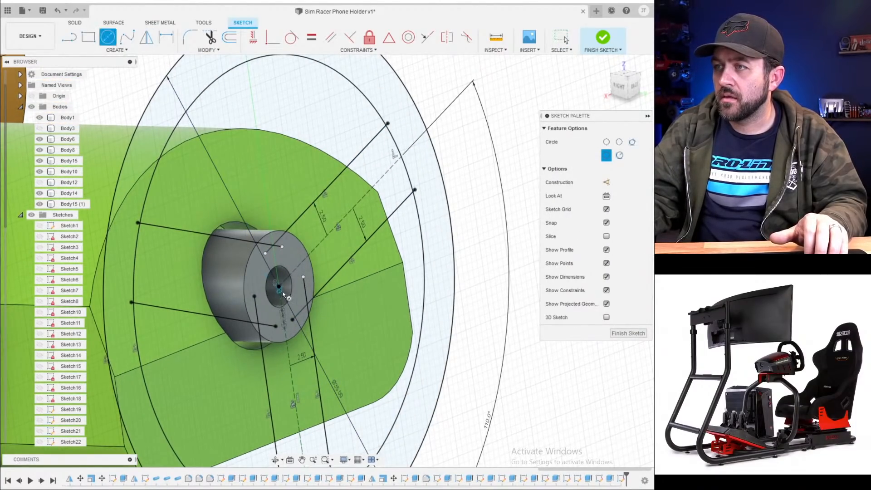
left_click(266, 211)
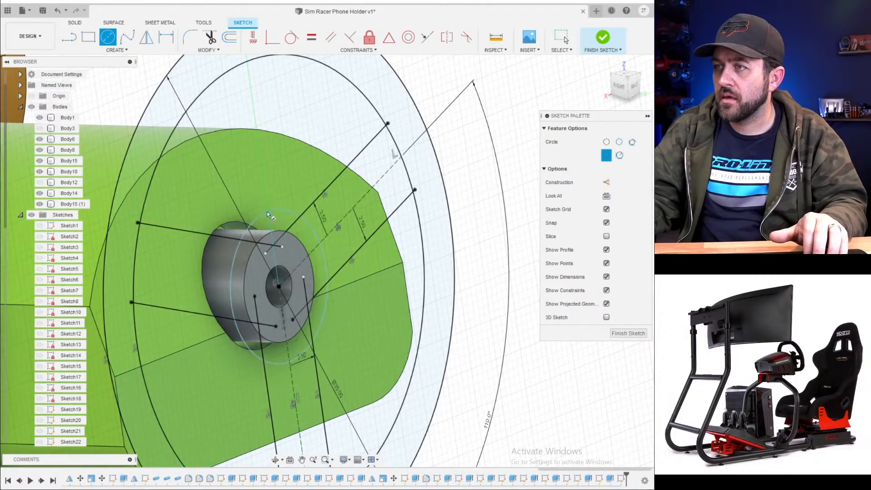
key("d")
left_click(279, 213)
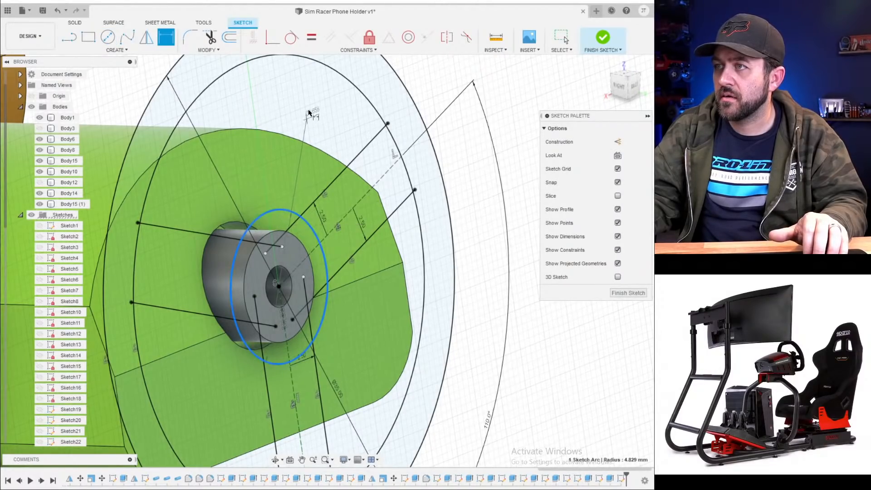
left_click(333, 113)
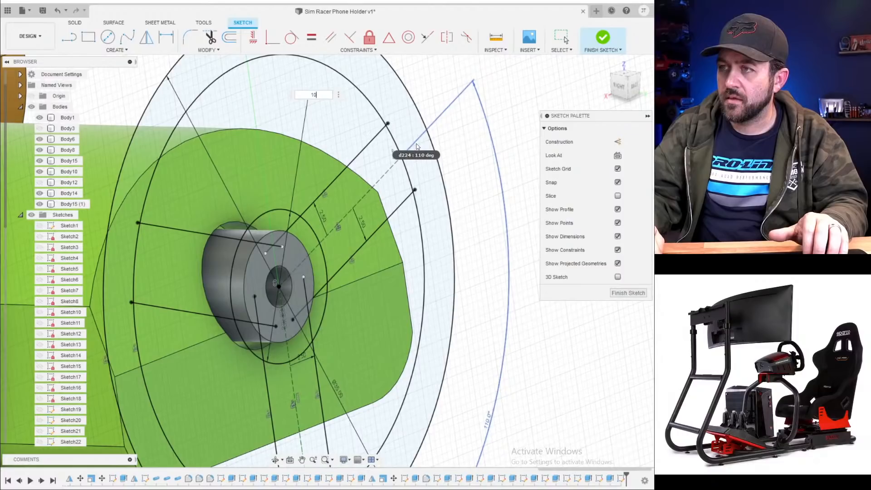
key("Return")
- Start an extrusion using every profile region inside the 10 mm hub circle, leaving out the central hole
scroll(167, 341, "down", 2)
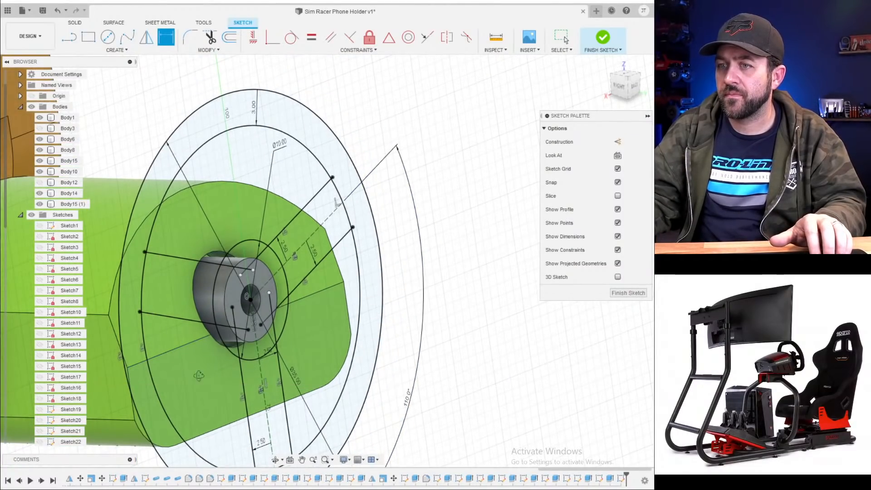
scroll(199, 375, "down", 4)
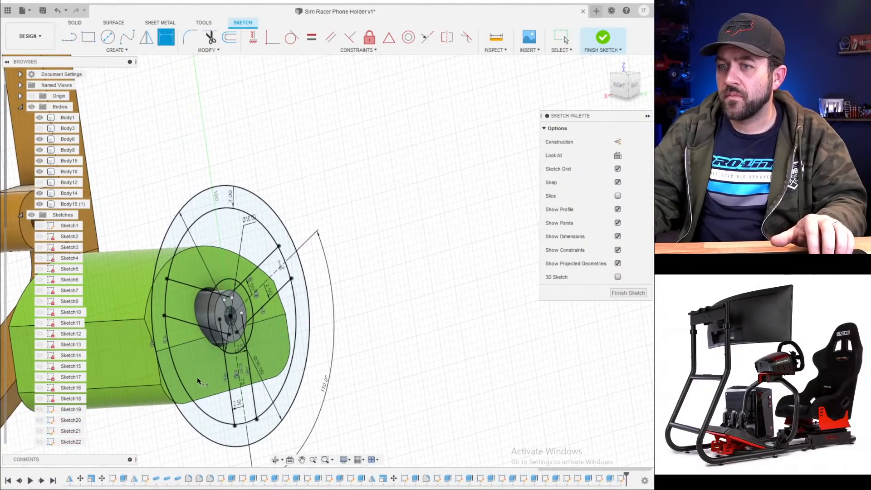
middle_click_drag(201, 391, 272, 335)
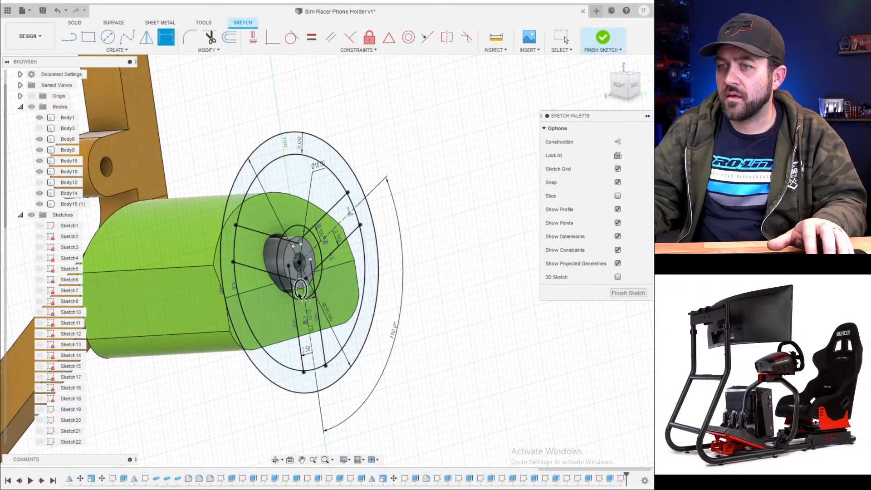
scroll(292, 297, "up", 2)
key("q")
scroll(295, 276, "up", 4)
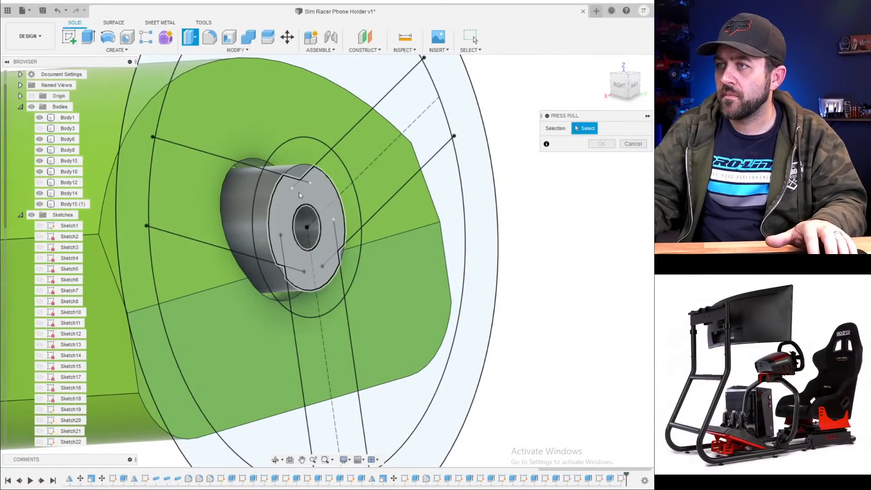
left_click(298, 157)
left_click(287, 200)
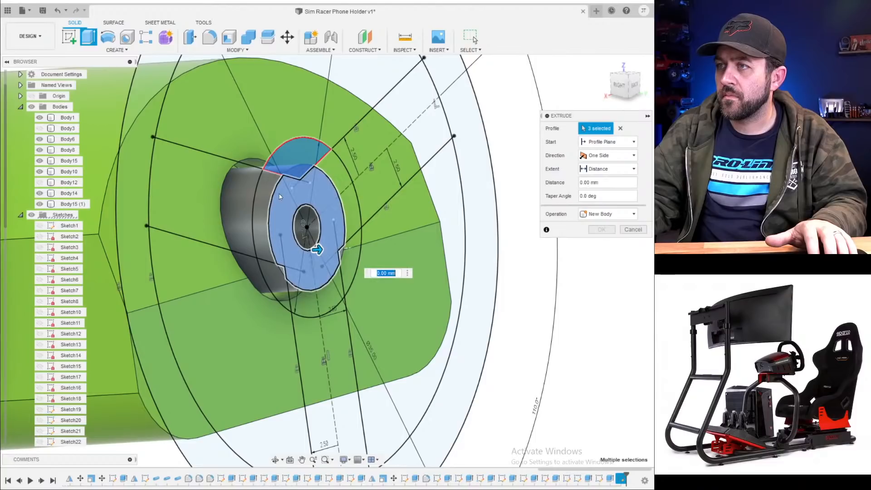
left_click(272, 196)
left_click(272, 198)
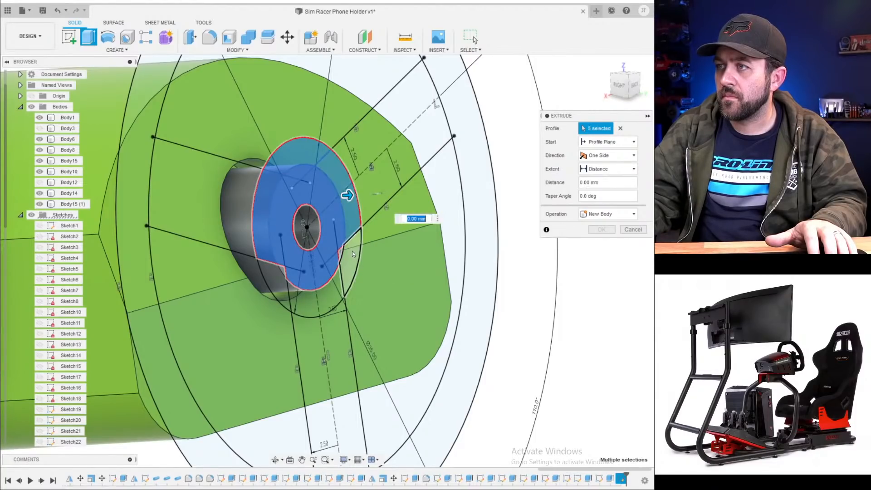
left_click(343, 268)
left_click(332, 293)
scroll(338, 256, "up", 5)
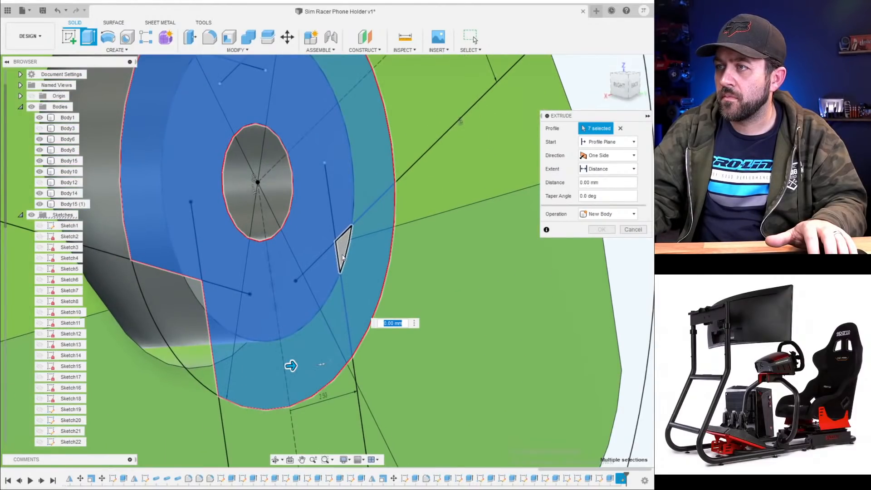
left_click(342, 255)
left_click(194, 319)
left_click(198, 295)
scroll(265, 331, "down", 7)
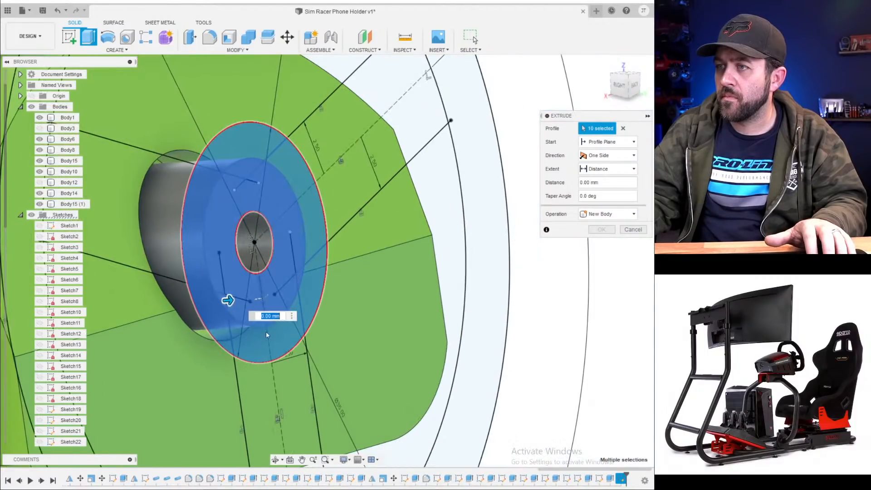
- Add the three spokes and the outer rim ring to the extrusion profile and extrude 3 mm away from the shaft, joined
middle_click_drag(266, 331, 295, 360)
left_click(236, 300)
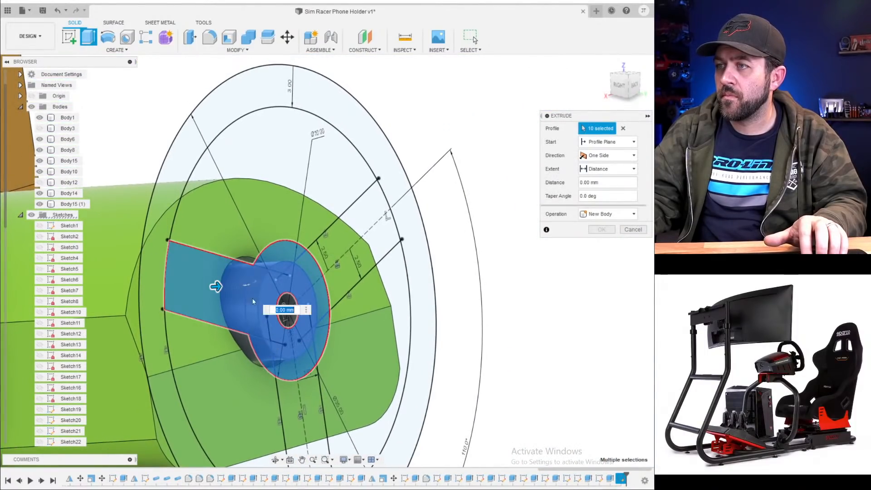
left_click(362, 255)
left_click(414, 253)
middle_click_drag(361, 303, 321, 160)
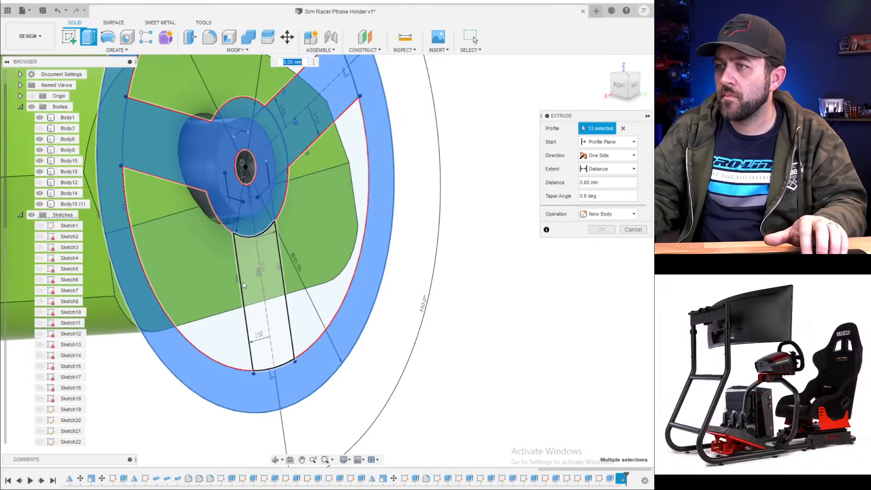
left_click(250, 282)
scroll(250, 282, "down", 4)
middle_click_drag(250, 282, 266, 276, "shift")
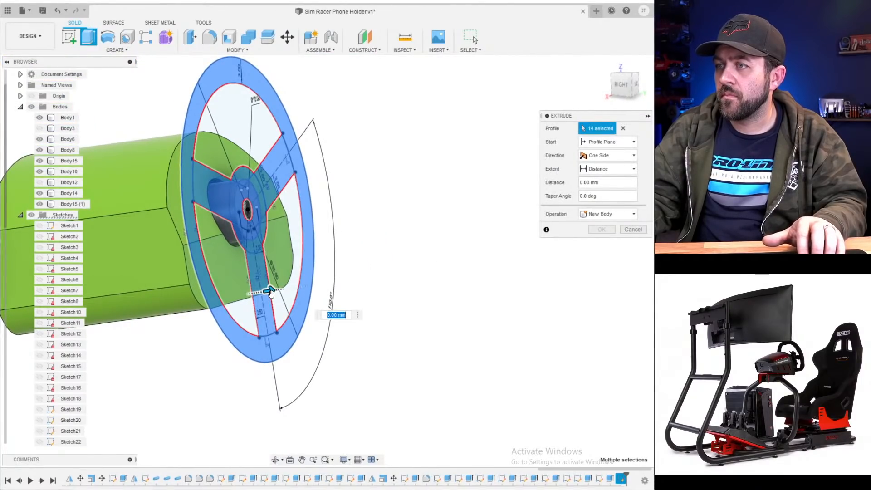
left_click_drag(272, 293, 298, 293)
scroll(298, 292, "down", 3)
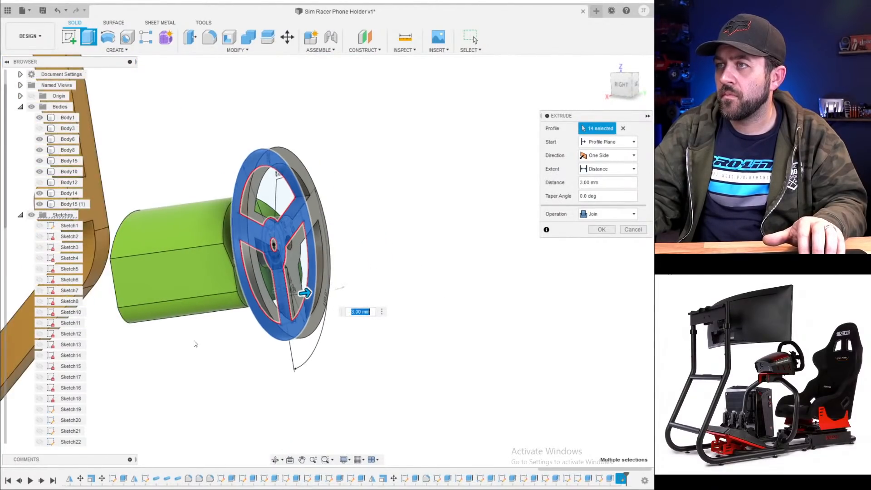
key("Return")
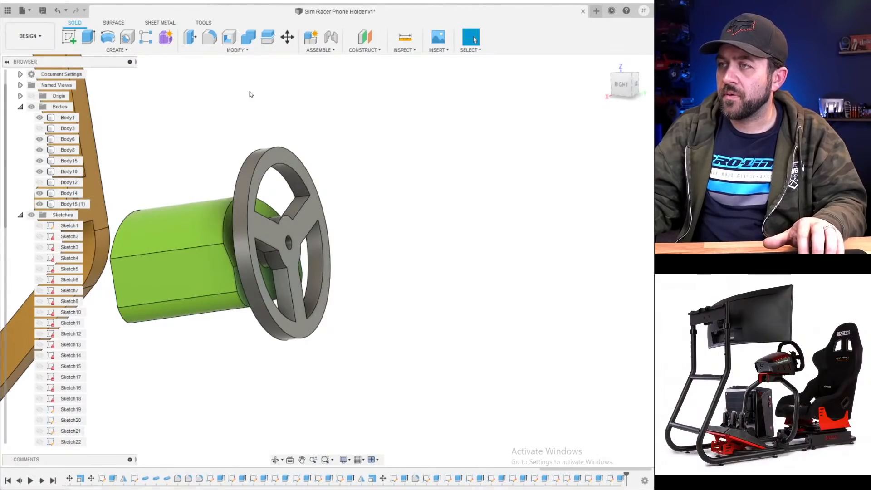
- Fillet the inner and outer edges of the steering wheel rim with a 1.25 mm radius
left_click(213, 36)
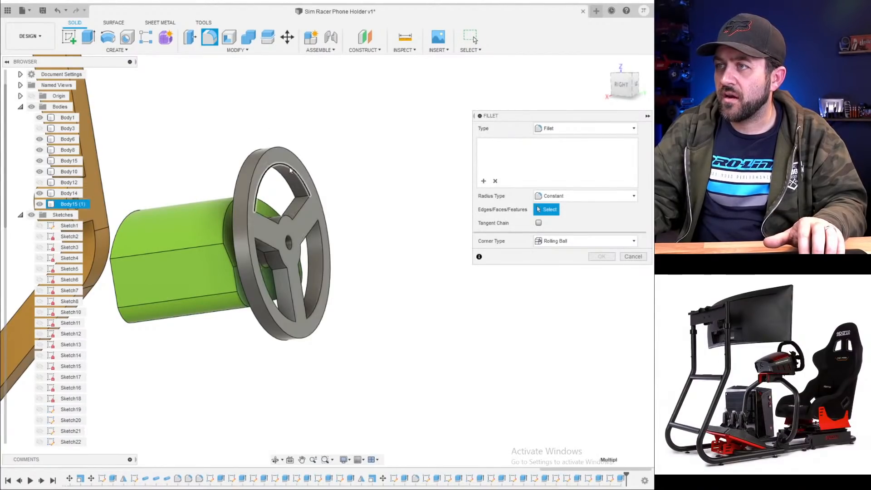
left_click(323, 233)
left_click(322, 237)
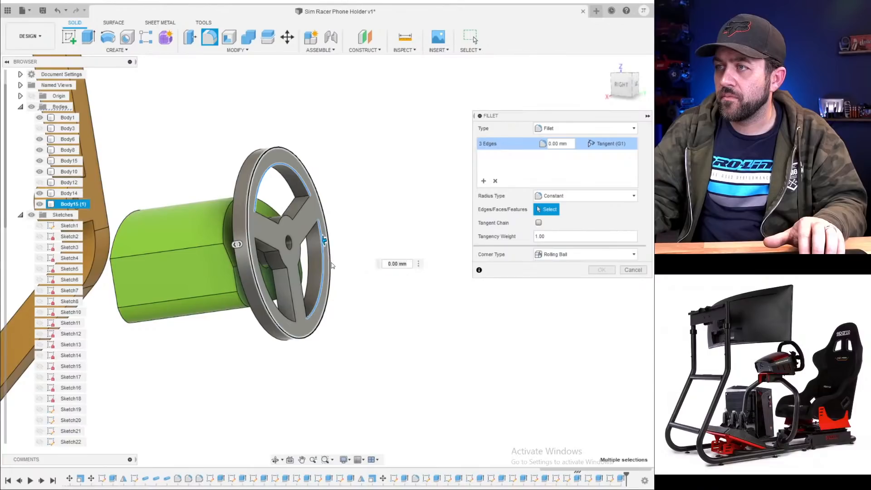
left_click(325, 315)
left_click(325, 316)
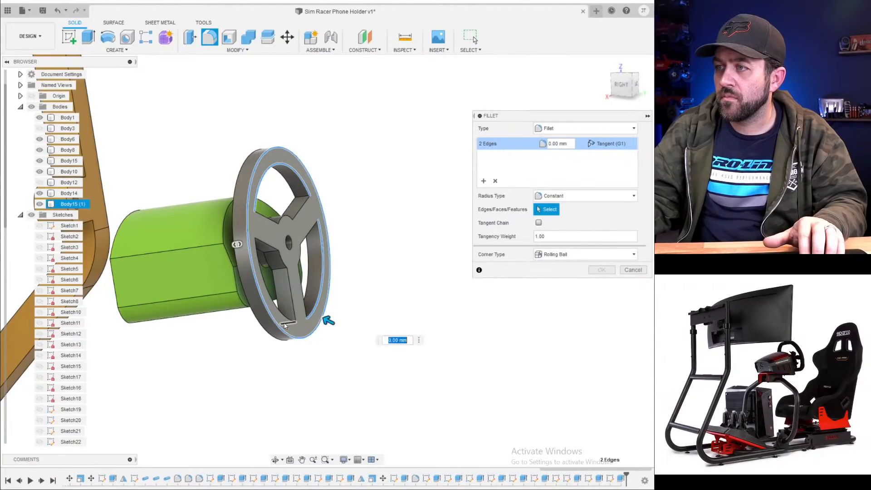
left_click(276, 323)
type("1.25")
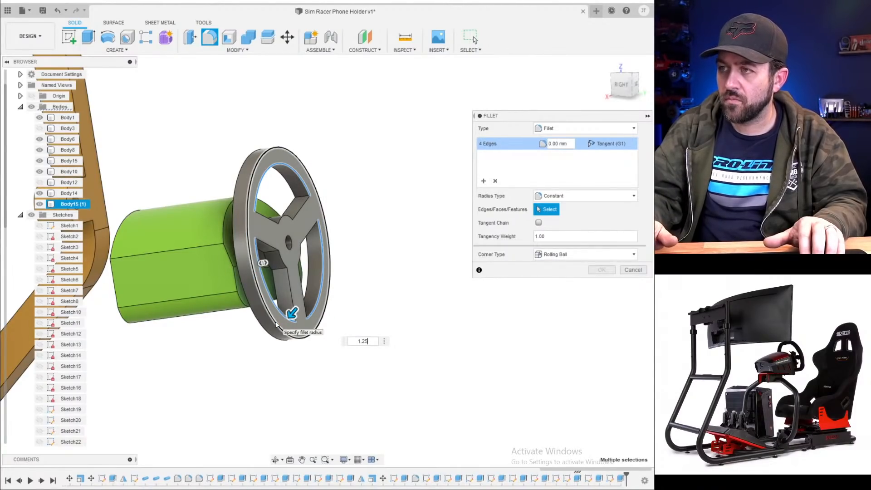
key("Return")
- Chamfer both long front edges of each of the three spokes by an equal distance of 1.5 mm
scroll(301, 199, "up", 2)
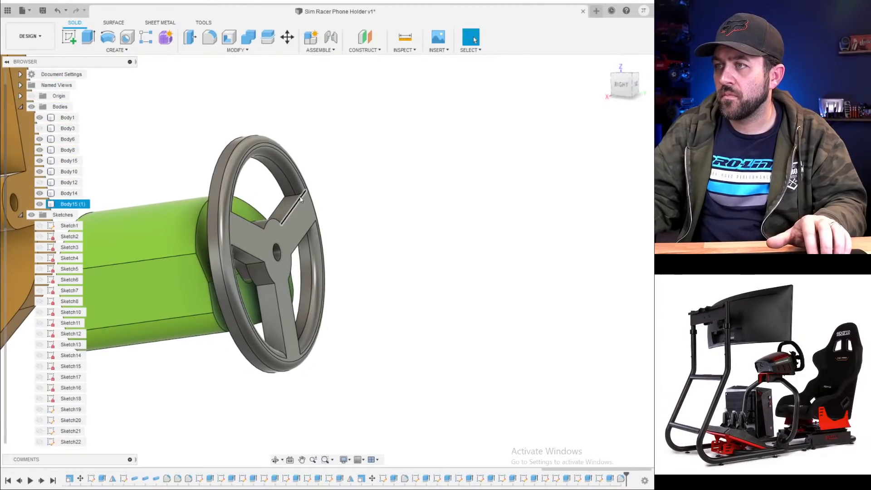
left_click(235, 50)
left_click(216, 79)
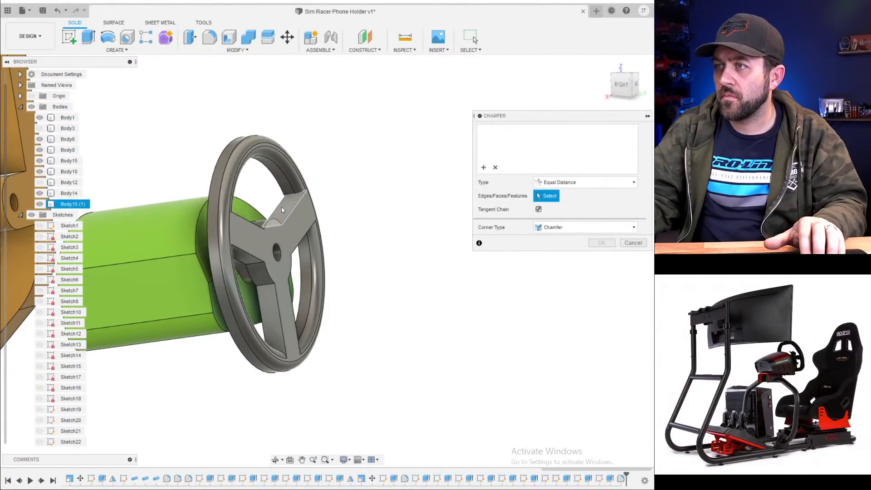
left_click(297, 226)
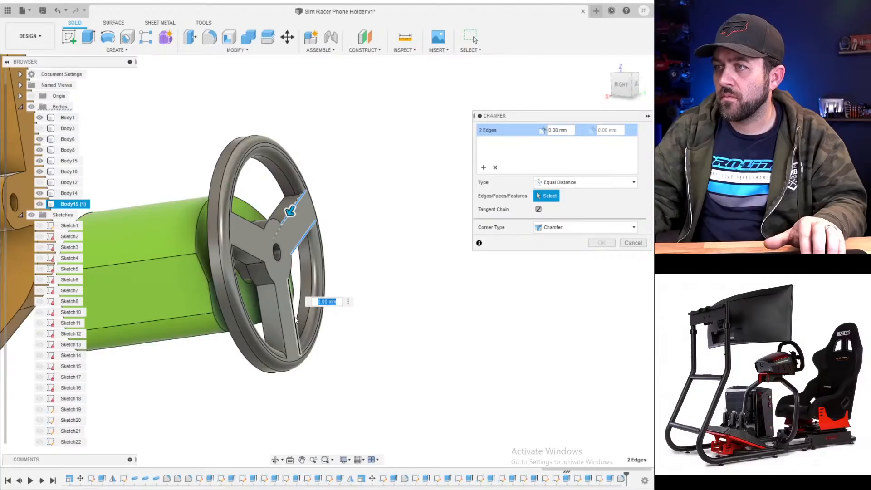
left_click(267, 293)
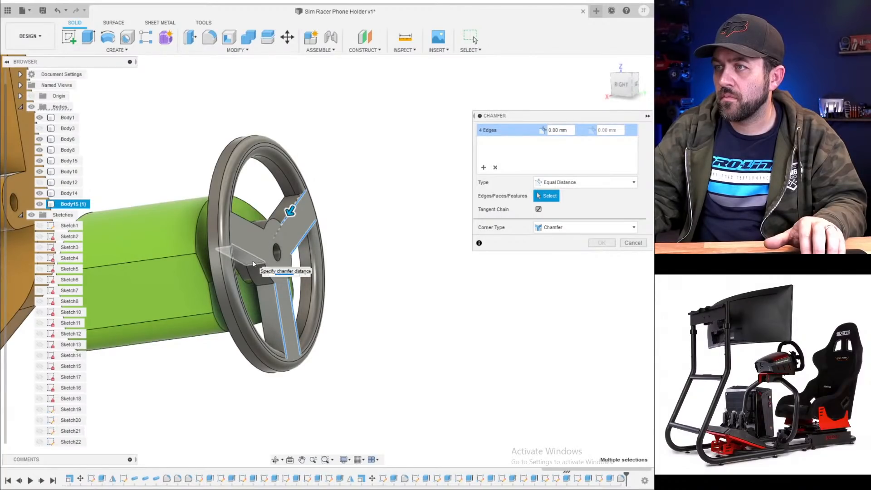
left_click(248, 223)
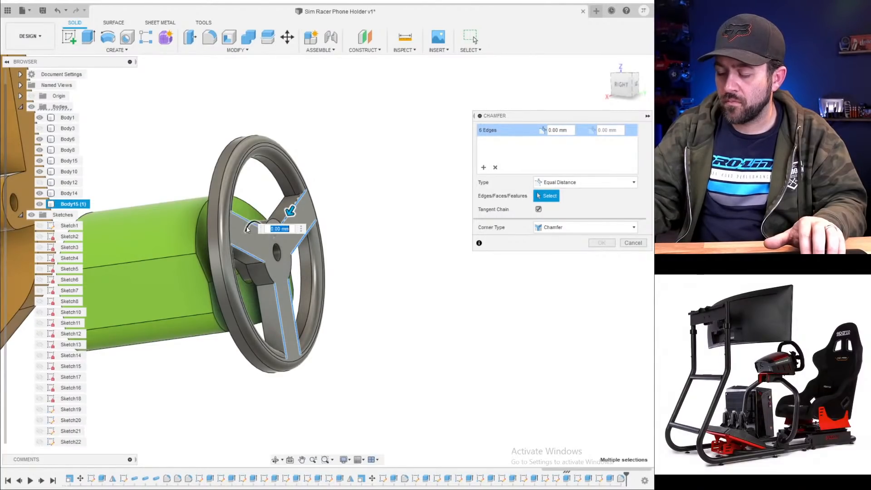
type("1.5")
key("Return")
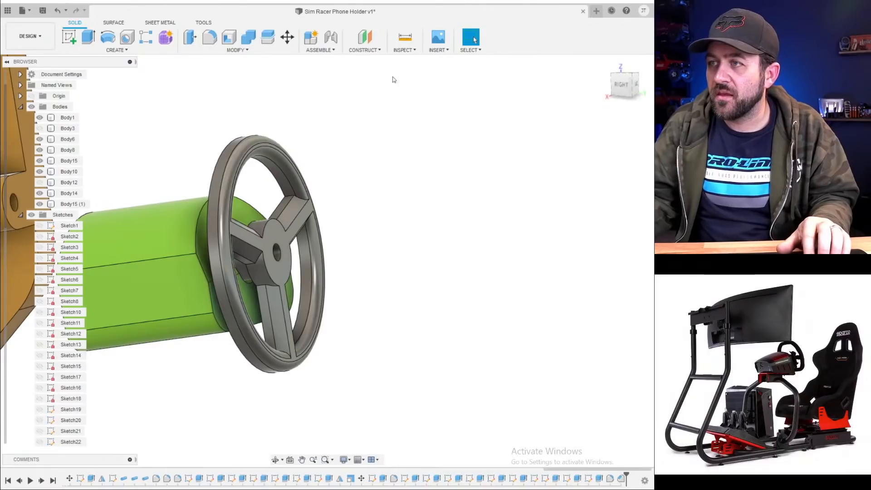
- Start a constant-radius fillet for the steering wheel's hub and spoke area
left_click(206, 41)
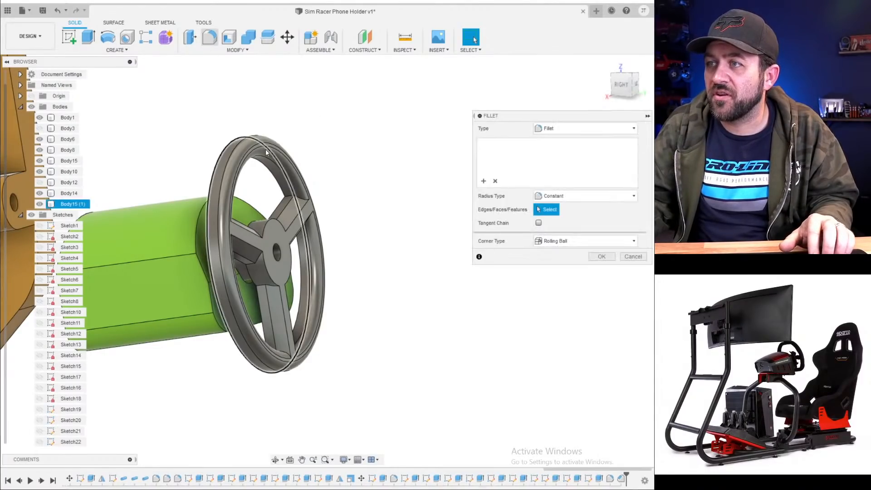
scroll(268, 155, "up", 3)
middle_click_drag(268, 181, 245, 248, "shift")
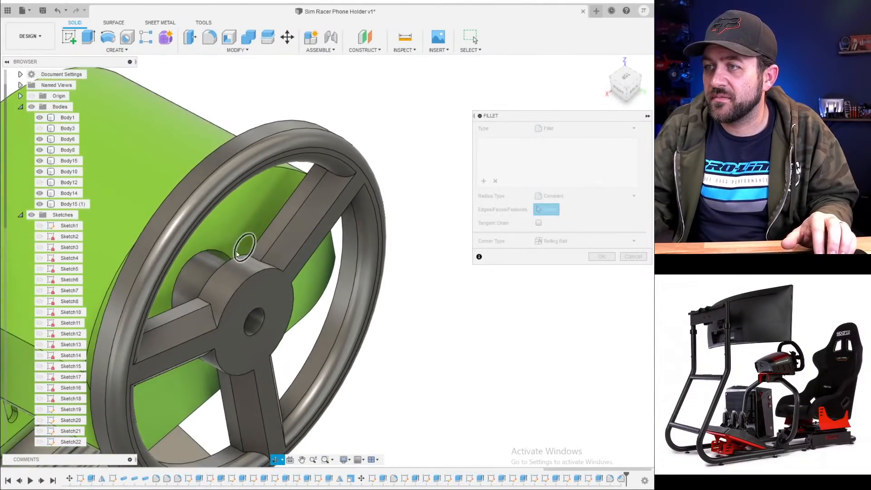
left_click(206, 304)
left_click(214, 316)
middle_click_drag(282, 237, 244, 254, "shift")
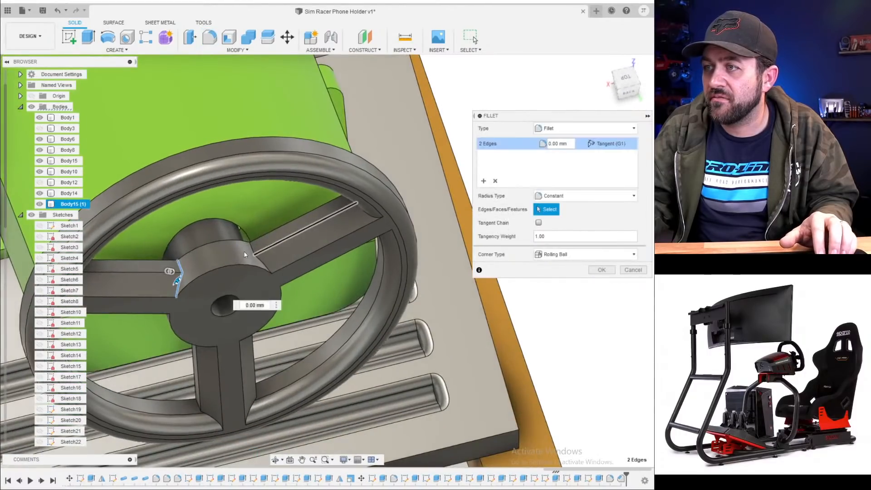
left_click(254, 251)
left_click(251, 253)
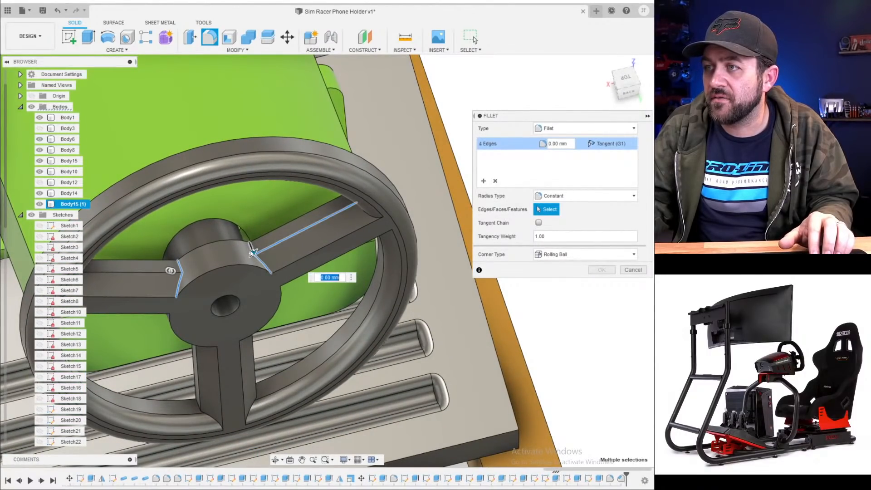
left_click(252, 249)
middle_click_drag(274, 265, 272, 285, "shift")
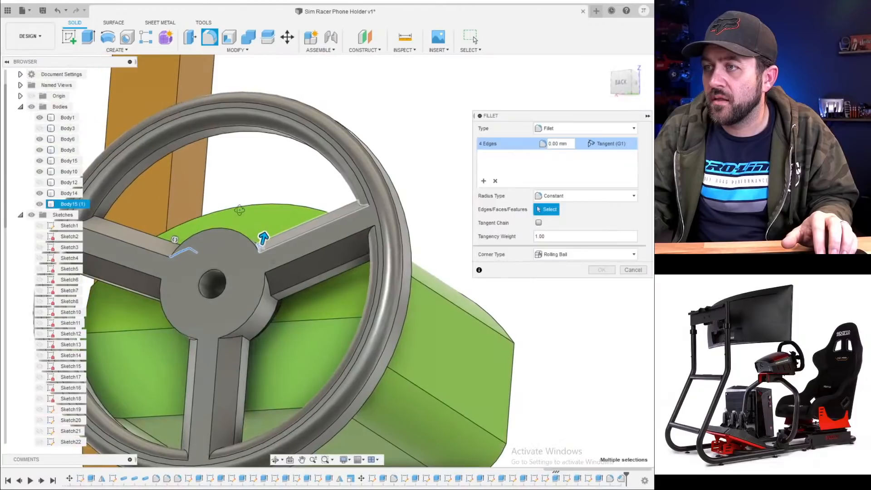
left_click(268, 286)
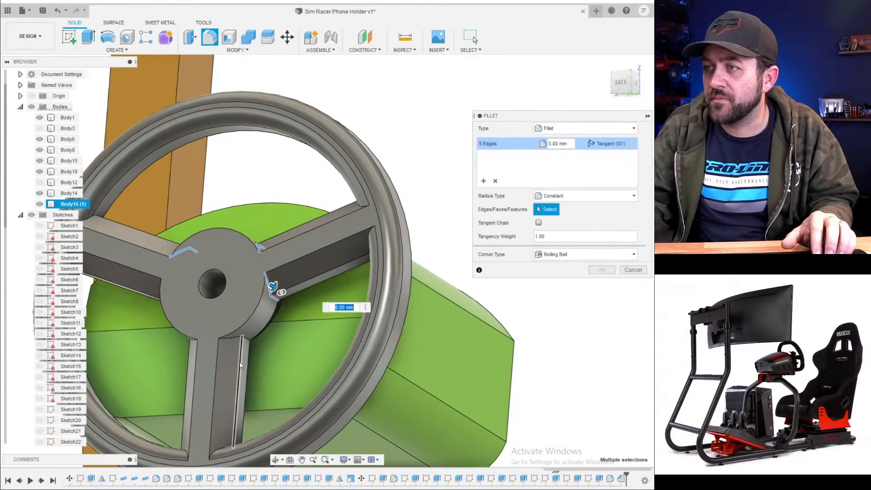
left_click(245, 341)
left_click(234, 338)
middle_click_drag(182, 357, 234, 342, "shift")
left_click(220, 343)
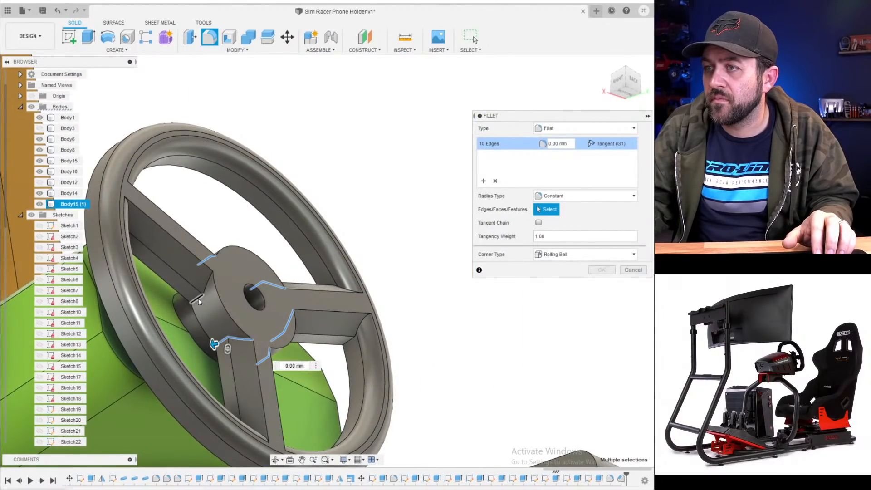
left_click(207, 283)
left_click(206, 287)
middle_click_drag(206, 288, 197, 313, "shift")
scroll(200, 312, "up", 3)
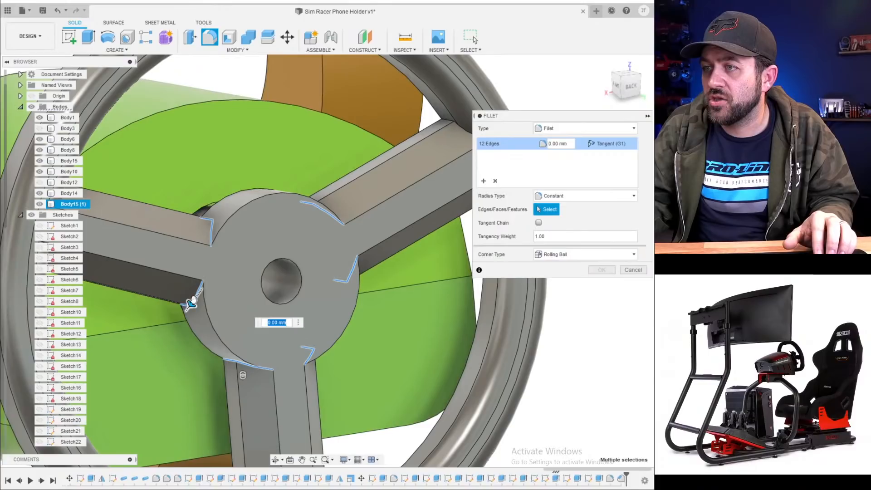
left_click_drag(184, 318, 193, 316)
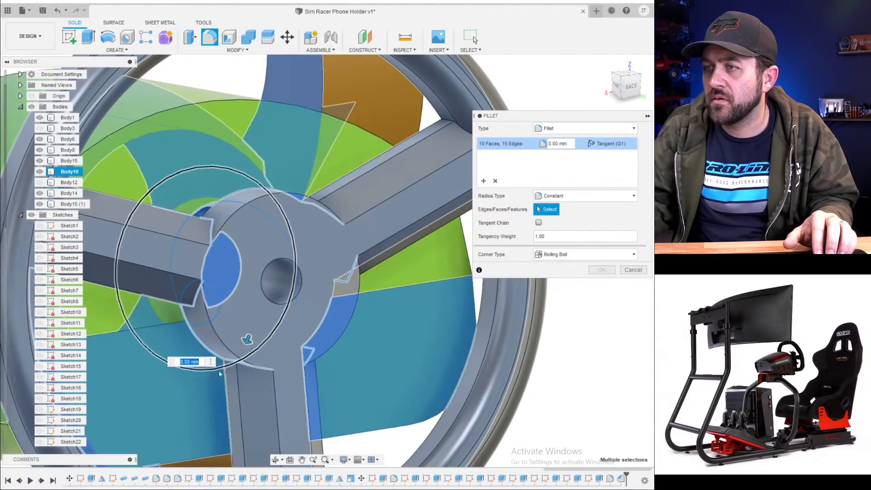
left_click(495, 181)
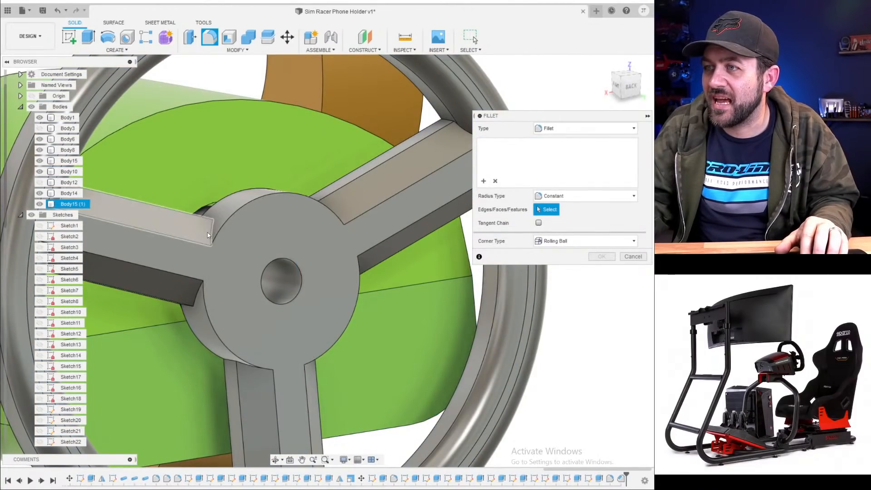
- Select the first eight edges where the steering wheel's spokes meet the central hub for the fillet
left_click(211, 232)
middle_click_drag(211, 224, 213, 212, "shift")
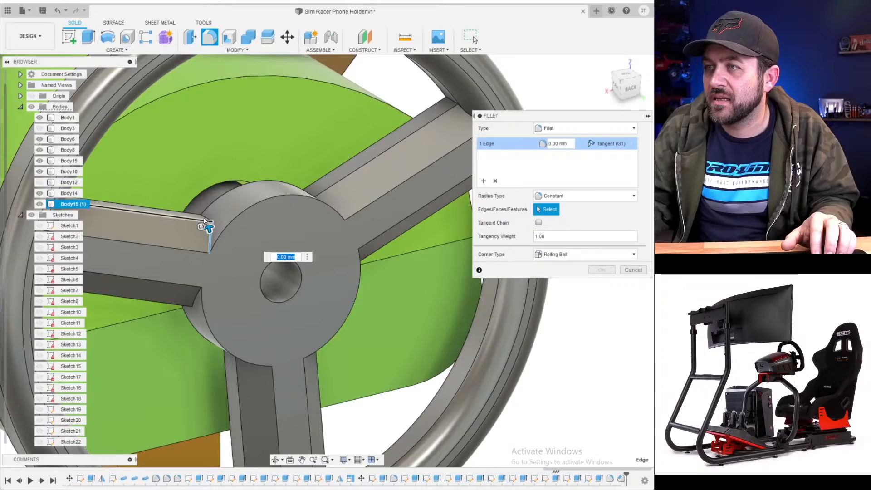
left_click(204, 218)
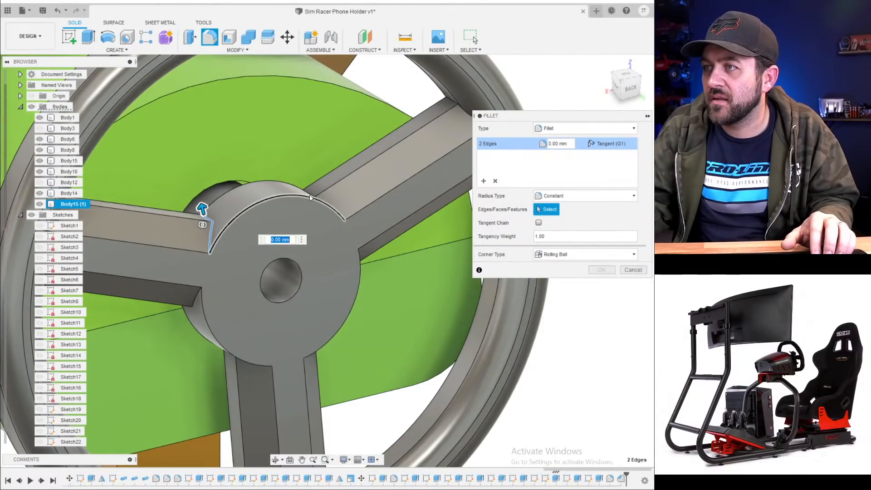
left_click(307, 195)
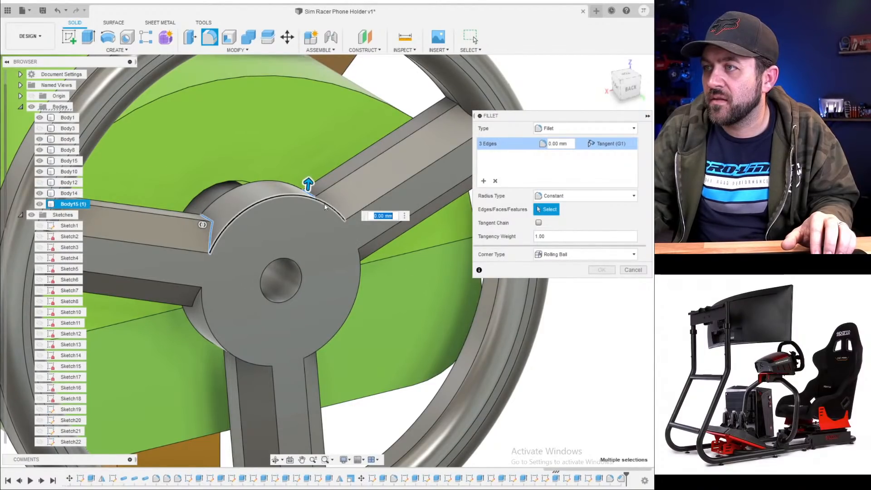
middle_click_drag(324, 207, 293, 229, "shift")
left_click(348, 280)
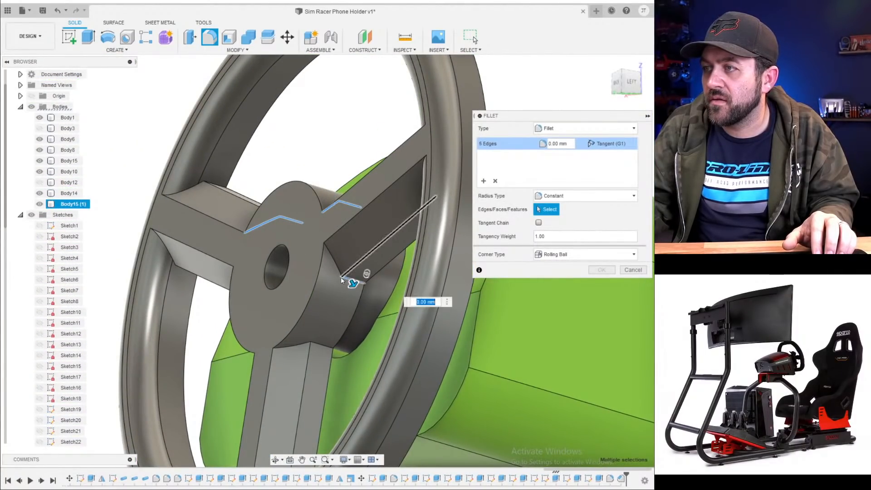
left_click(338, 270)
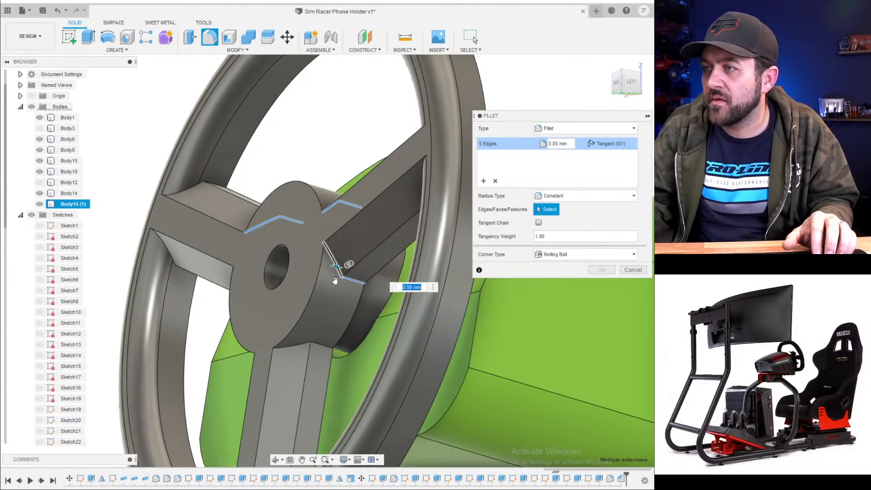
left_click(318, 344)
left_click(291, 347)
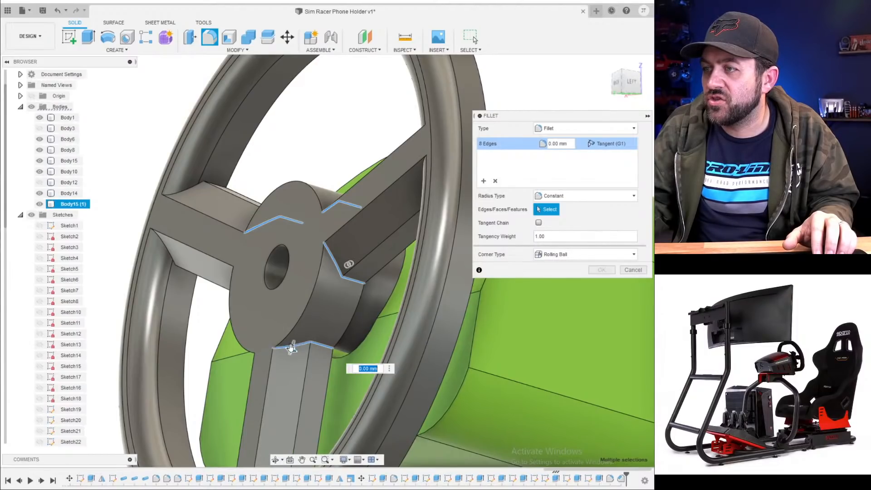
- Add the remaining four spoke-to-hub edges on the steering wheel and fillet the whole selection with a 2.25 mm radius
middle_click_drag(291, 347, 422, 290, "shift")
scroll(193, 366, "up", 3)
left_click(198, 344)
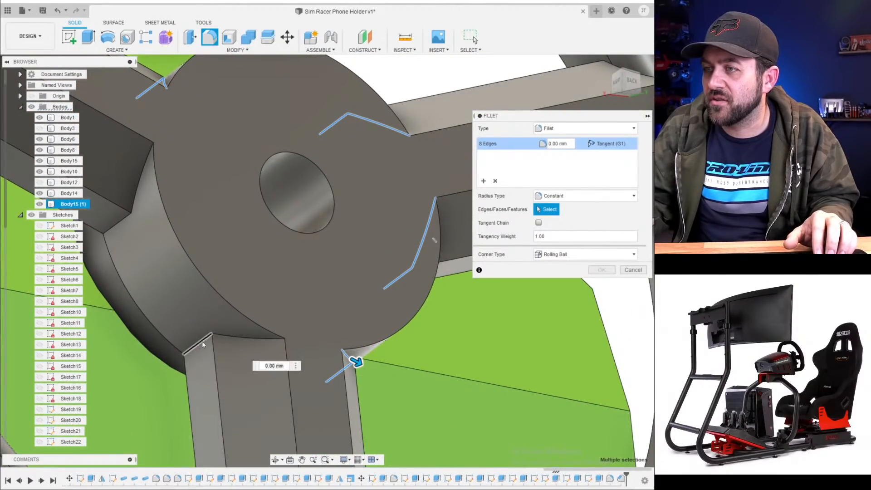
left_click(202, 340)
left_click(225, 334)
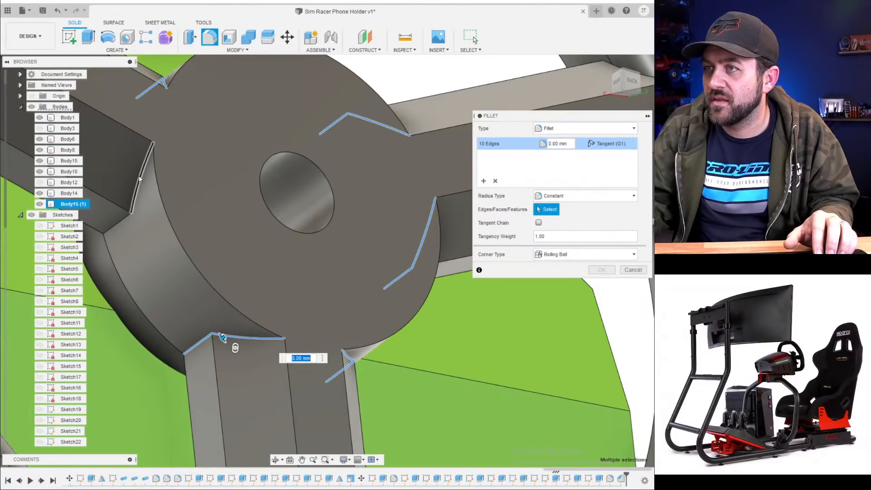
left_click(140, 179)
left_click(111, 228)
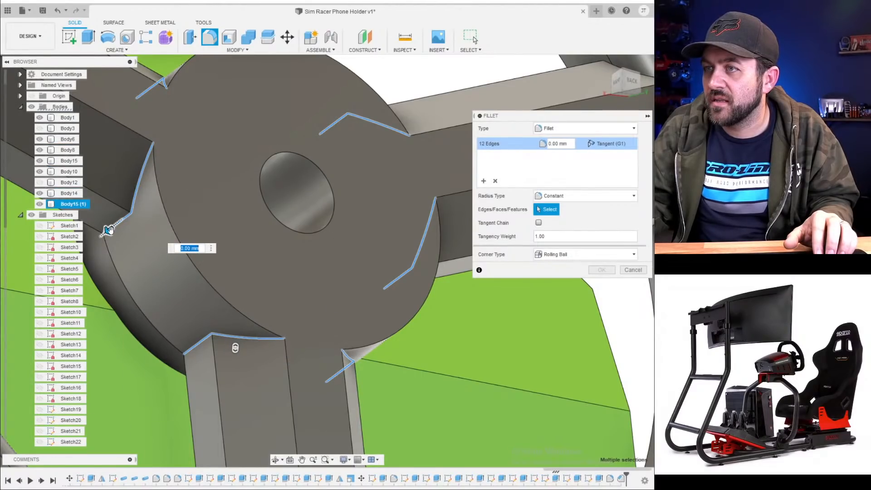
left_click_drag(108, 229, 117, 262)
scroll(247, 263, "down", 5)
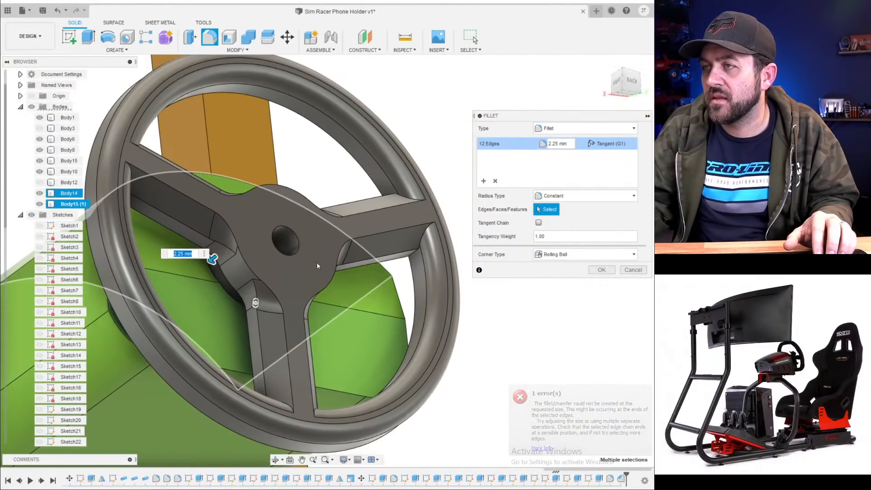
middle_click_drag(316, 262, 257, 243, "shift")
key("Return")
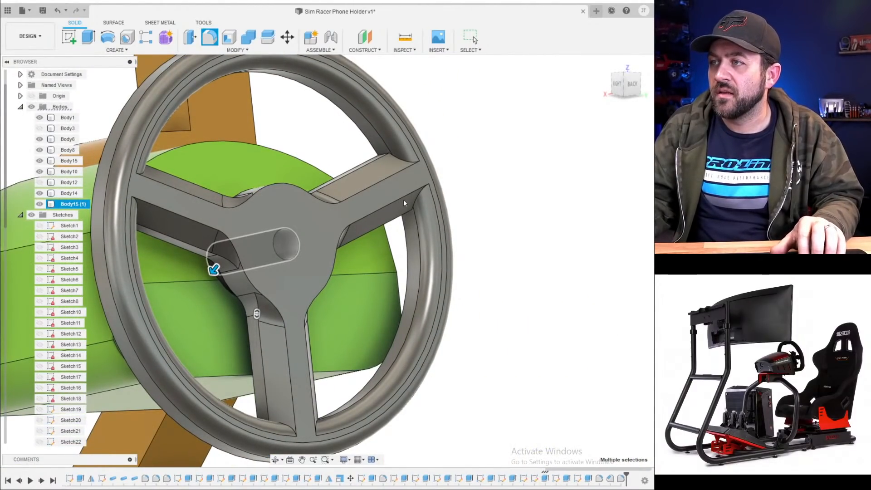
- Make the hidden phone holder plate, Body3, and the seat, Body12, visible in the model
scroll(329, 347, "down", 5)
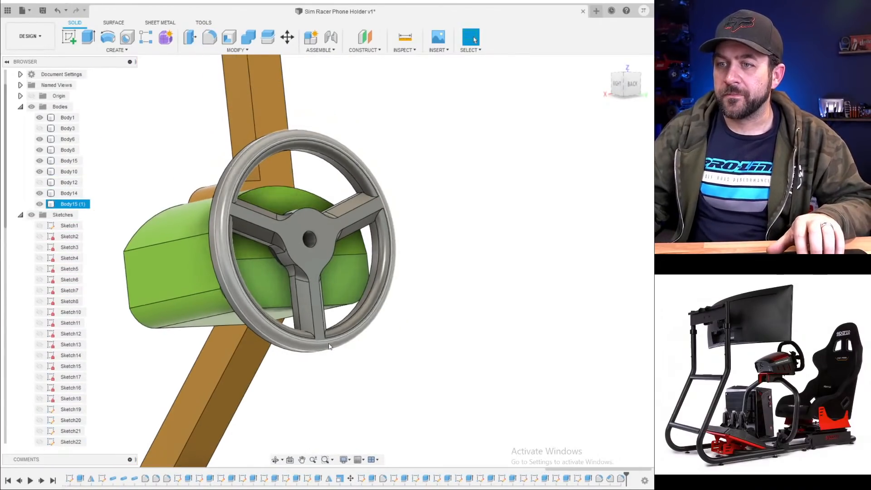
scroll(330, 347, "down", 3)
middle_click_drag(329, 347, 287, 314, "shift")
scroll(313, 278, "up", 4)
middle_click_drag(311, 277, 359, 297, "shift")
left_click(40, 128)
scroll(487, 350, "down", 3)
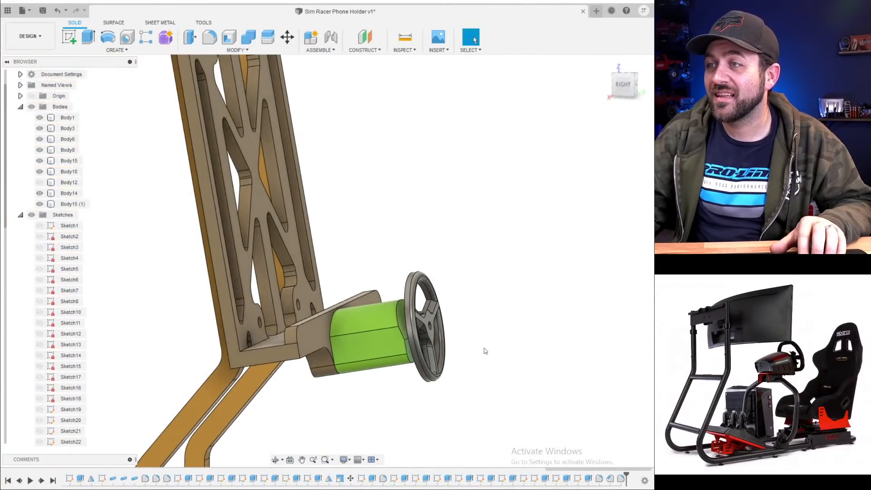
middle_click_drag(486, 350, 401, 331, "shift")
scroll(471, 381, "down", 5)
scroll(400, 331, "up", 2)
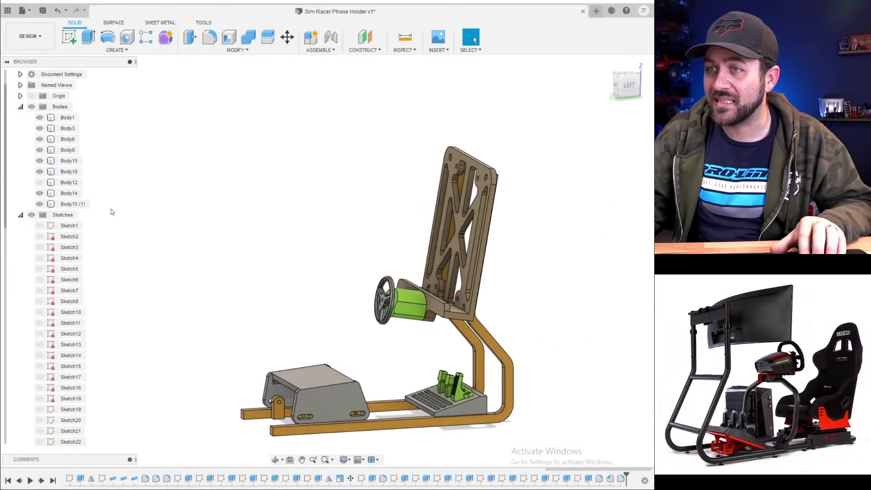
left_click(39, 194)
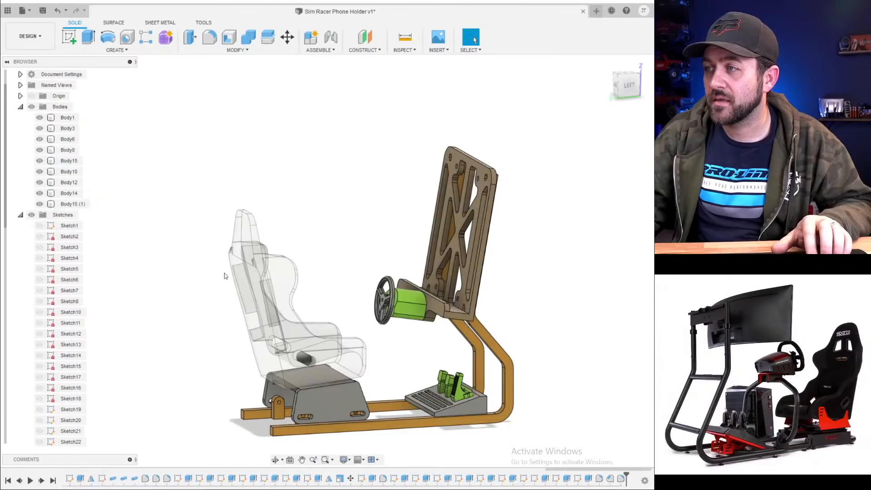
- Examine the complete racing rig with seat, steering wheel, pedals and phone holder from several angles
middle_click_drag(224, 276, 329, 271, "shift")
scroll(343, 323, "up", 3)
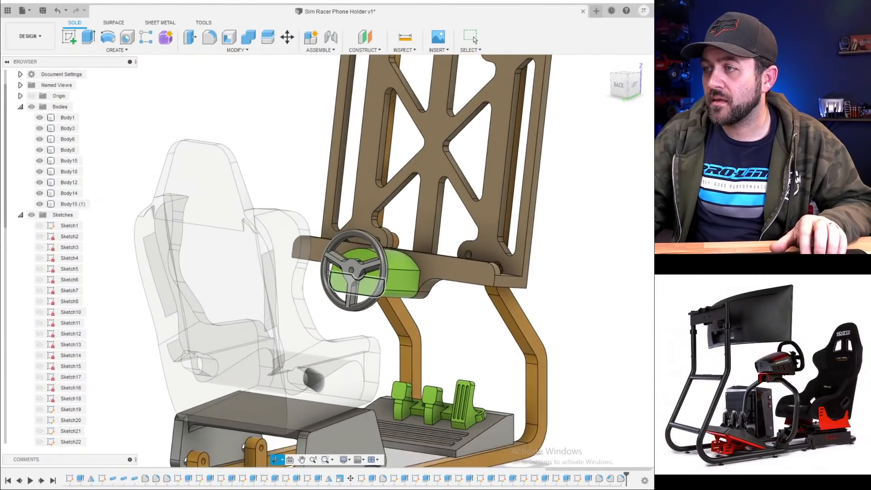
middle_click_drag(405, 432, 295, 294)
scroll(333, 313, "down", 4)
middle_click_drag(369, 262, 416, 276, "shift")
scroll(309, 304, "down", 3)
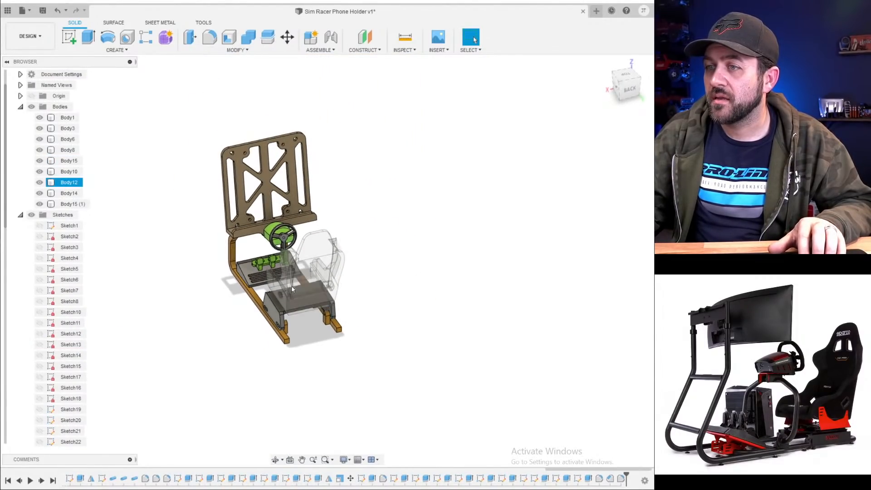
middle_click_drag(291, 286, 329, 307)
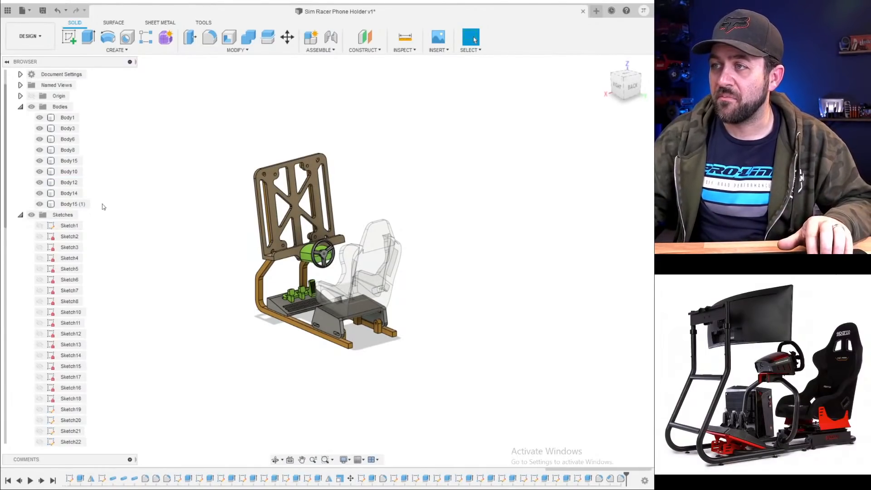
- Rename Body1, the left chassis rail, as CHASSIS LEFT
left_click(68, 119)
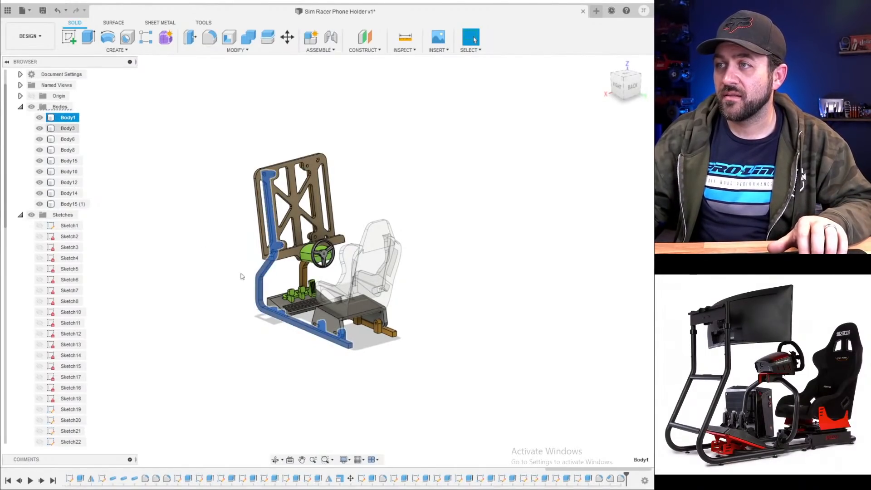
scroll(228, 290, "up", 3)
middle_click_drag(228, 290, 213, 338)
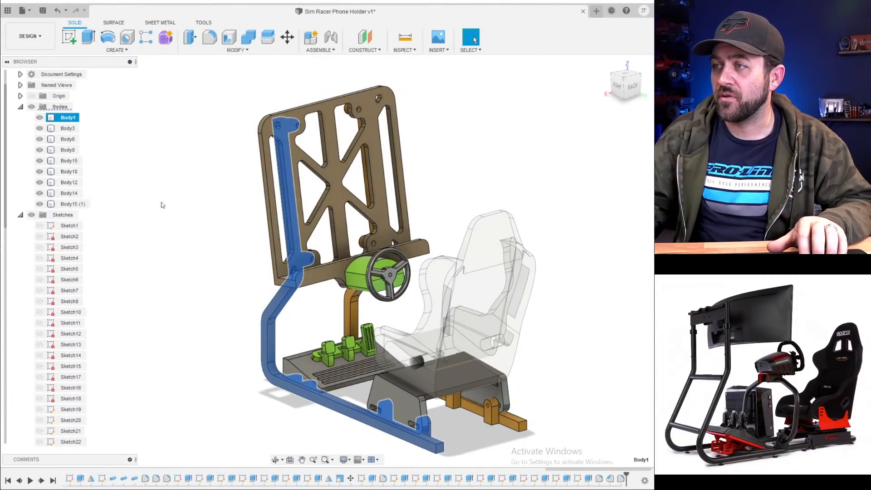
double_click(70, 118)
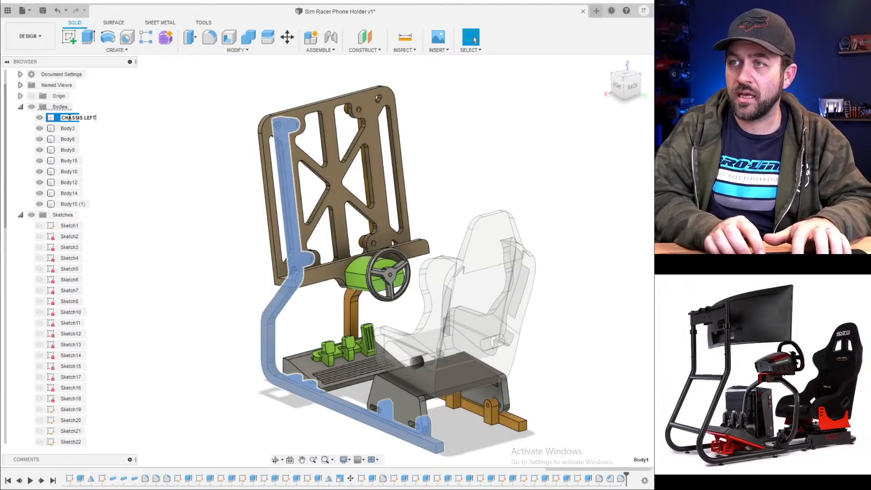
key("Return")
- Rename Body3, the upright lattice plate, as PHONE HOLDER
left_click(65, 130)
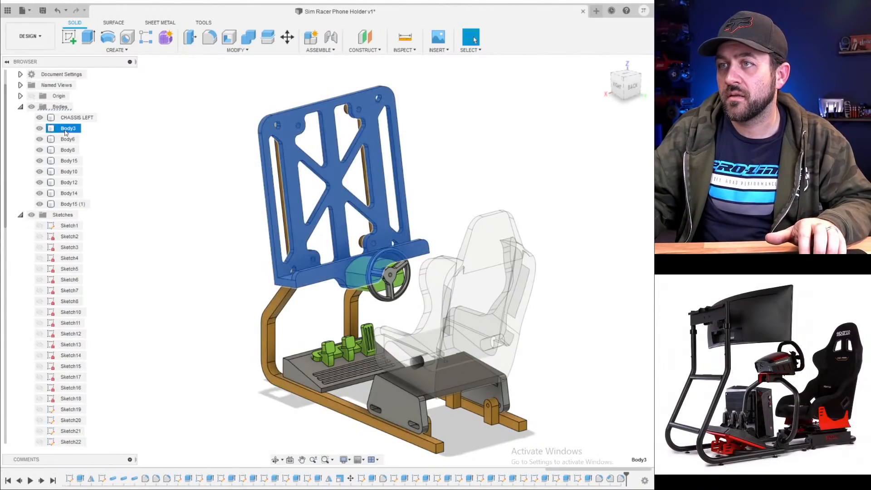
left_click(65, 130)
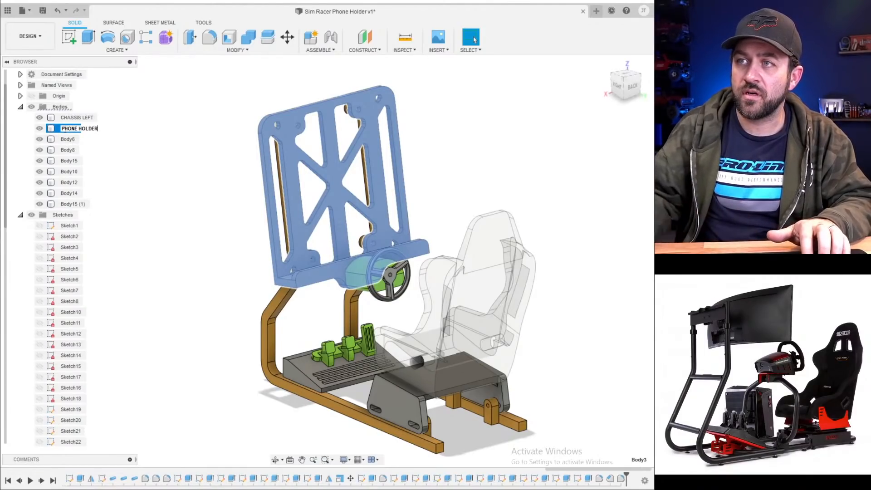
key("Return")
- Rename Body6, the support under the seat, as SEAT BASE and Body8, the slotted pedal platform, as PEDAL BASE
left_click(68, 140)
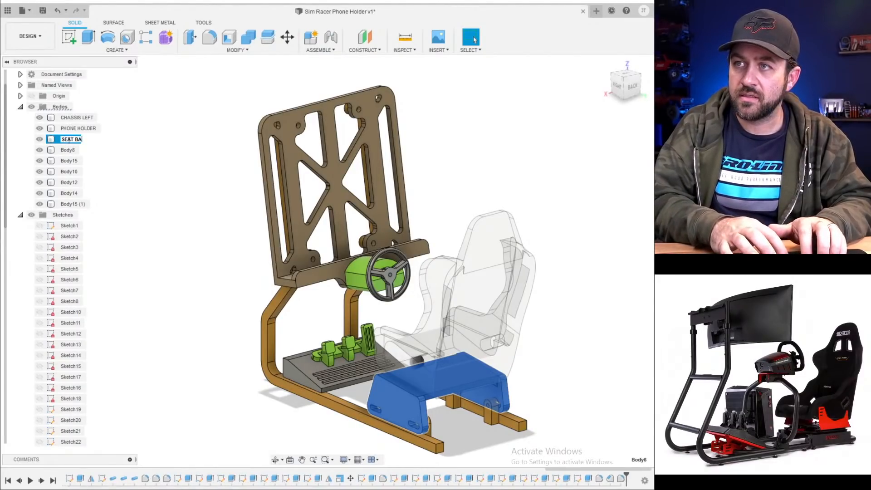
left_click(68, 151)
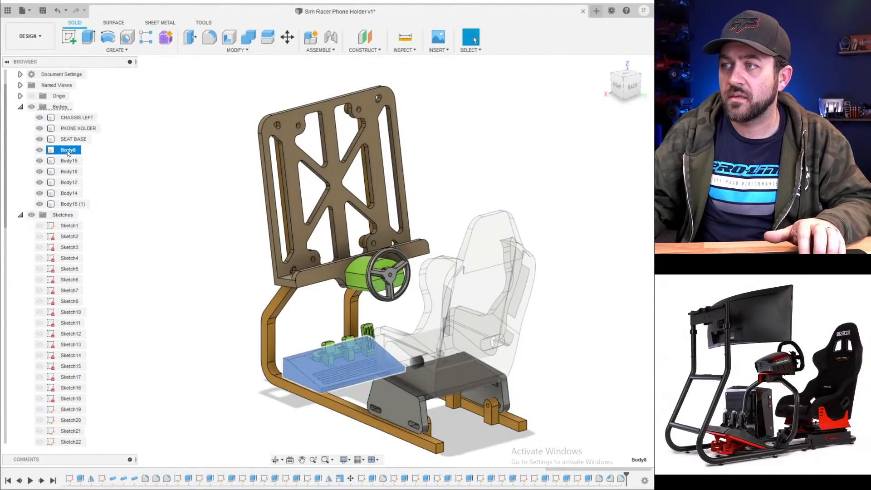
double_click(68, 151)
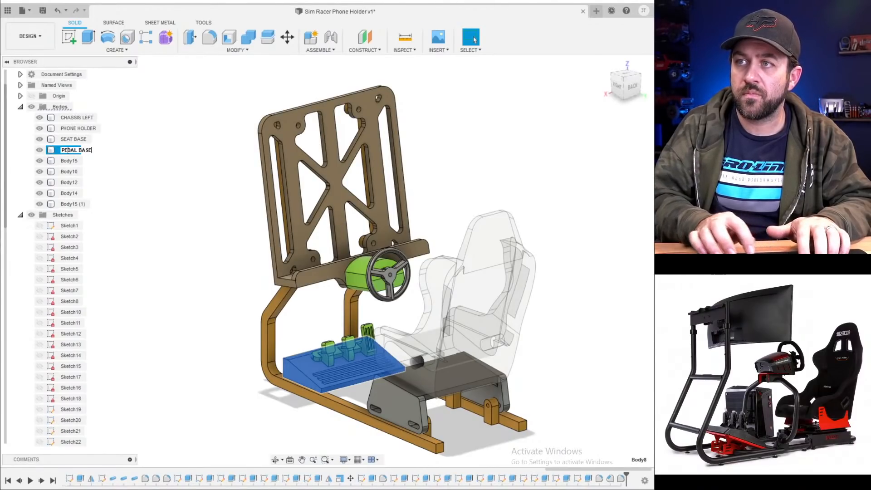
key("Return")
- Rename Body15, the pedal set, as PEDALS and Body10, the right chassis rail, as CHASSIS RIGHT
left_click(71, 161)
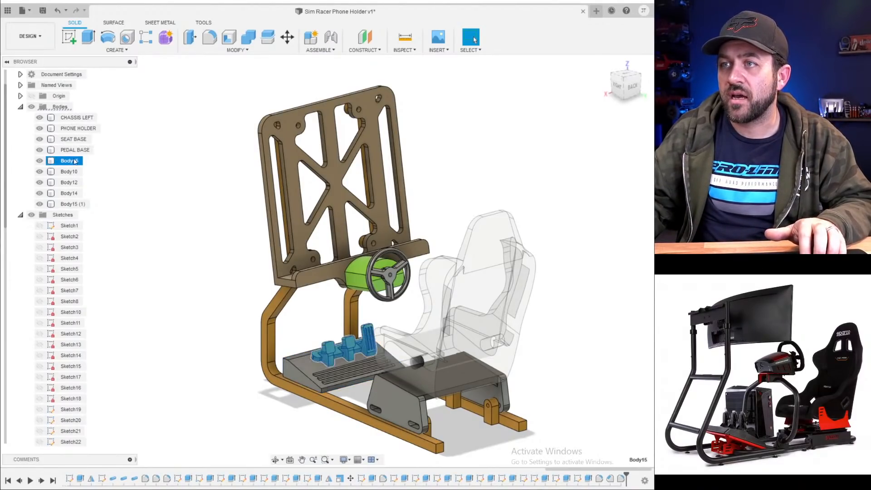
double_click(72, 160)
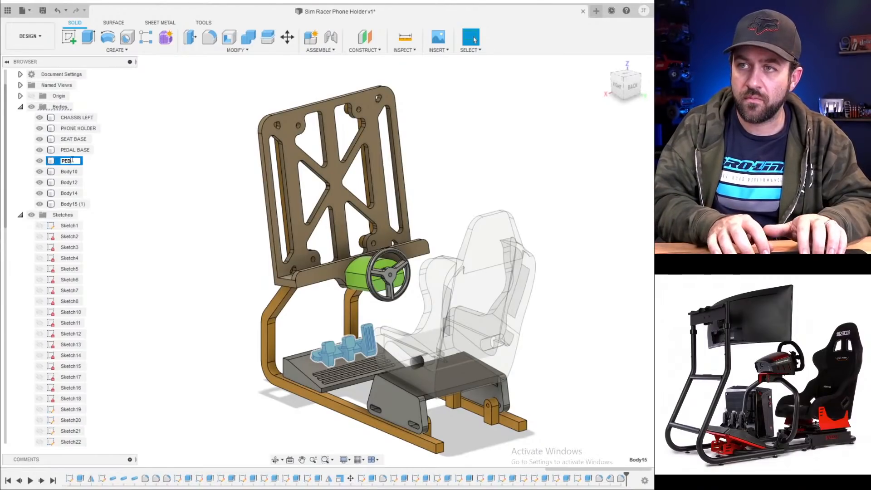
key("Return")
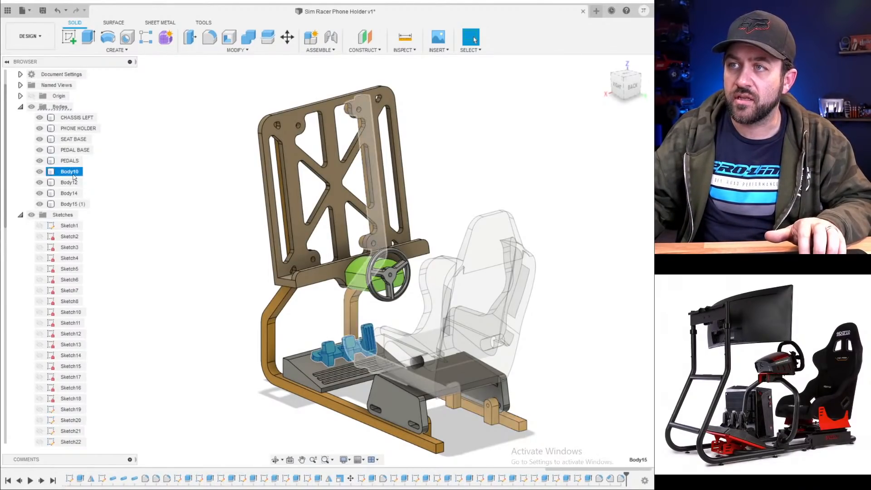
left_click(70, 171)
double_click(73, 172)
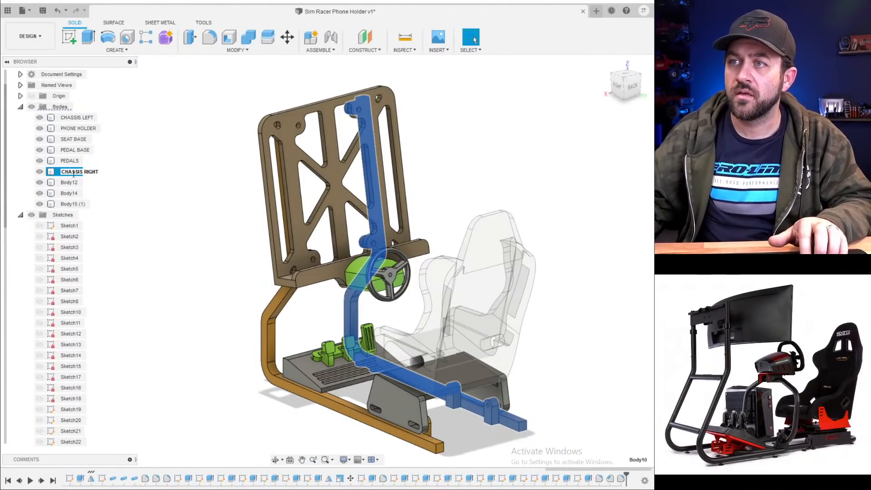
key("Return")
- Rename Body12 as SEAT, Body14 behind the wheel as STEERING BASE, and Body15 (1) as STEERING WHEEL
left_click(82, 183)
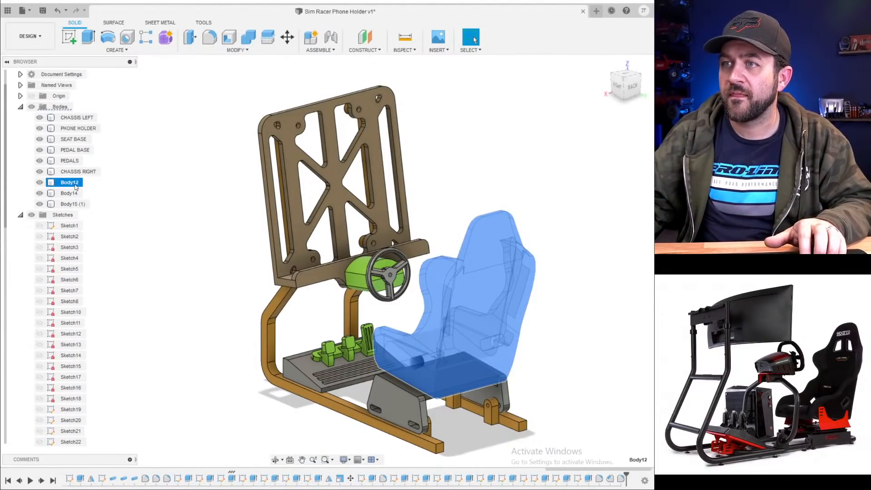
left_click(72, 192)
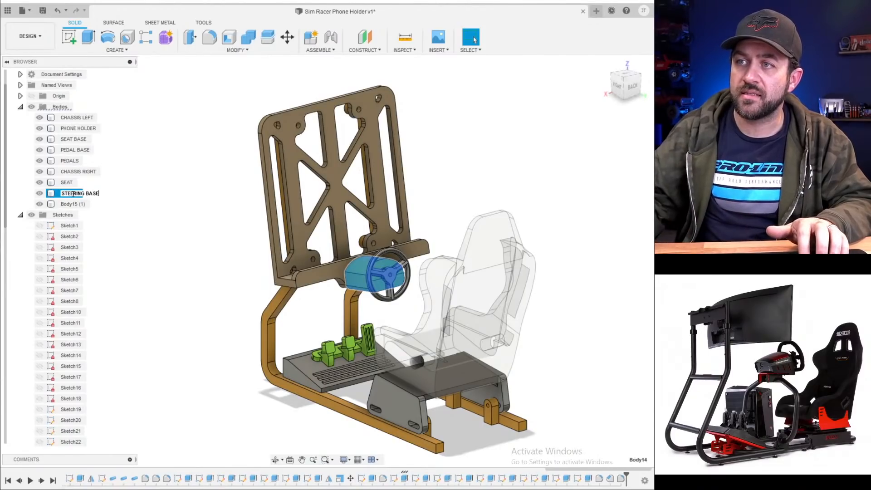
left_click(73, 204)
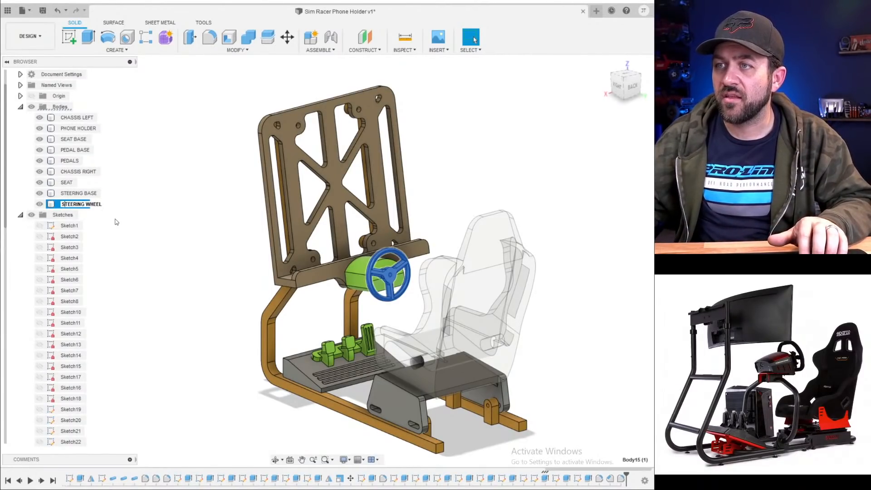
left_click(129, 223)
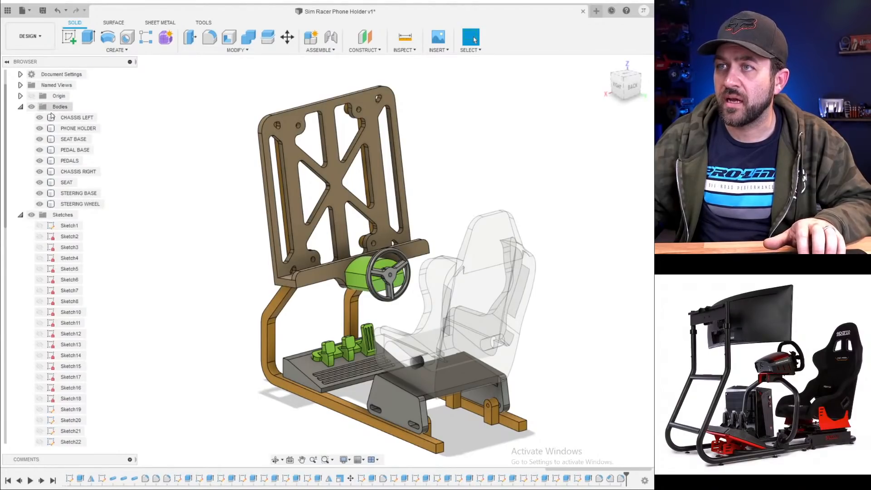
- Export the CHASSIS LEFT and PHONE HOLDER bodies as separate STL files in the 3D Printing Files folder, named after each body
right_click(68, 118)
left_click(104, 232)
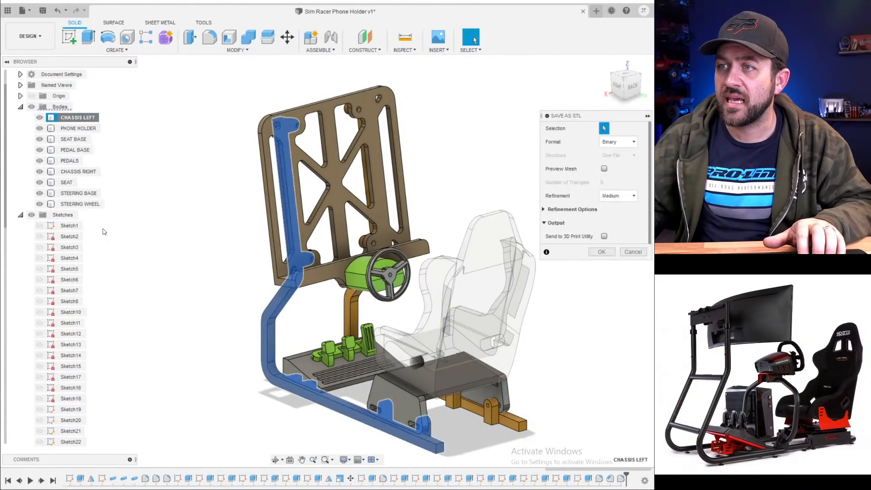
left_click(601, 252)
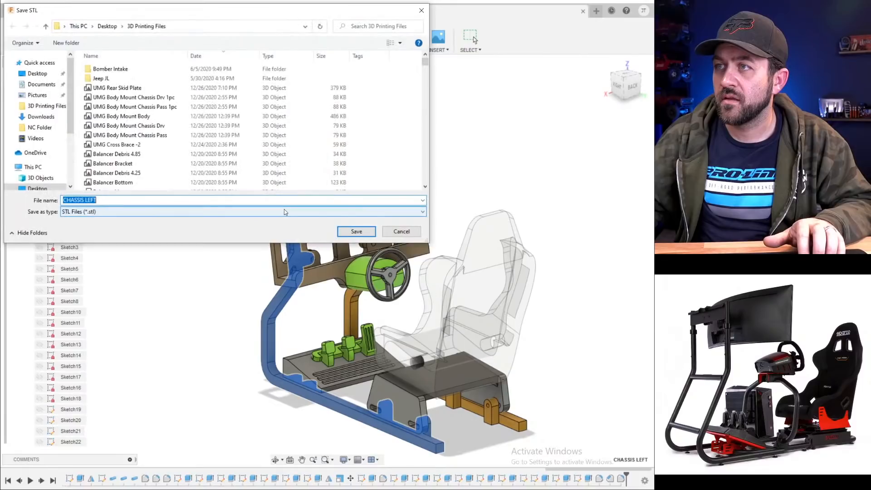
left_click(356, 232)
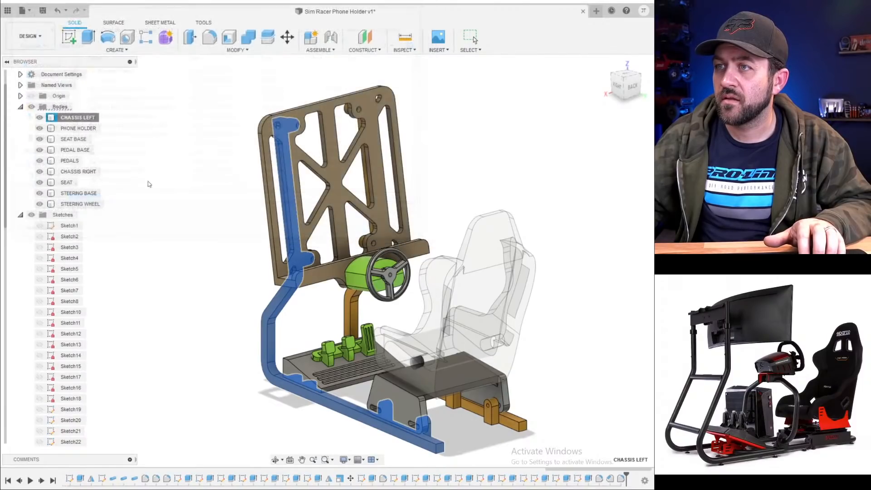
right_click(85, 132)
left_click(115, 232)
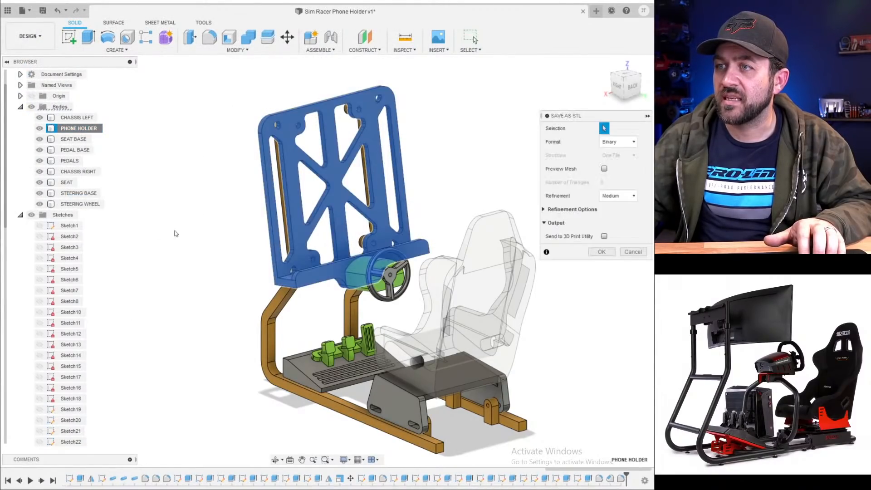
left_click(600, 253)
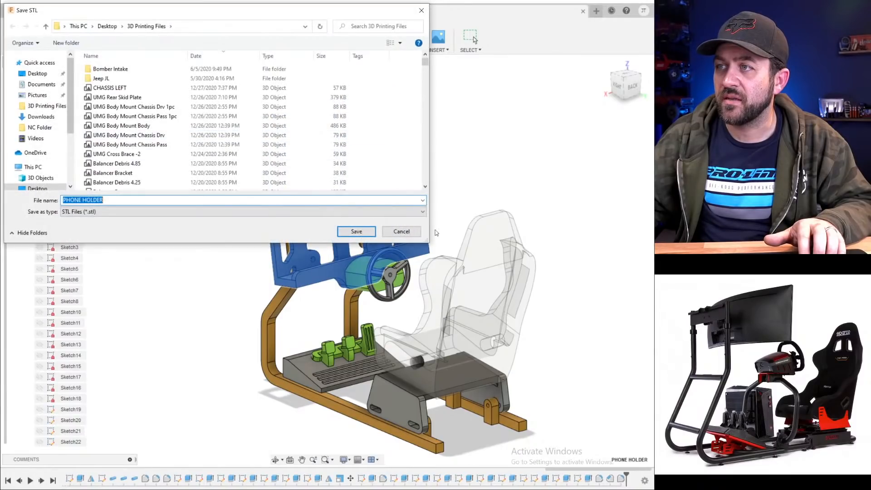
left_click(356, 232)
- Save the SEAT BASE and PEDAL BASE bodies as individual STL files in the 3D Printing Files folder under their body names
right_click(84, 140)
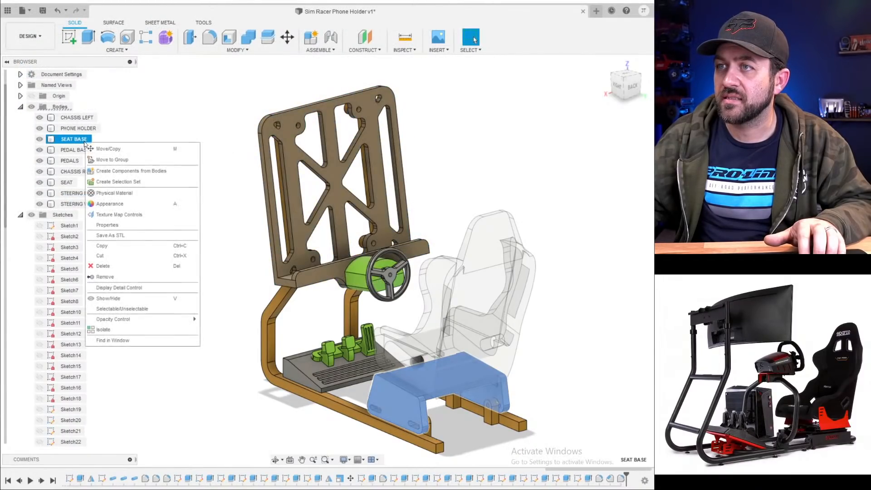
left_click(111, 236)
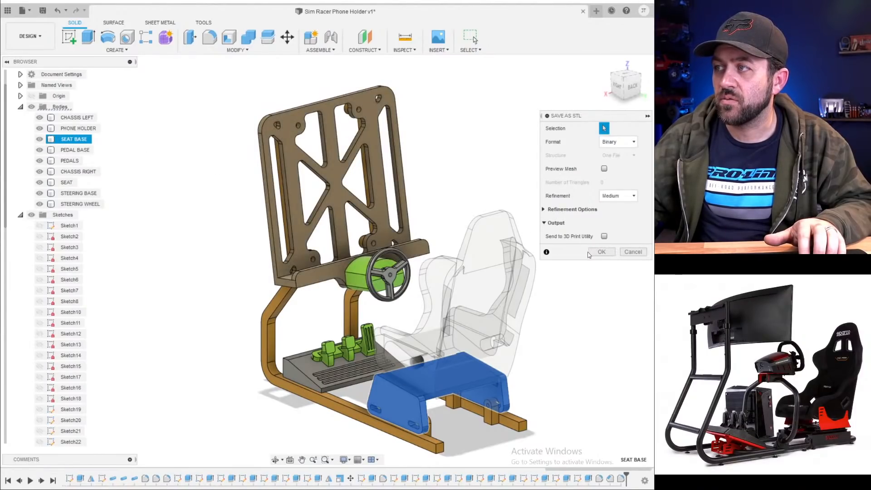
left_click(591, 254)
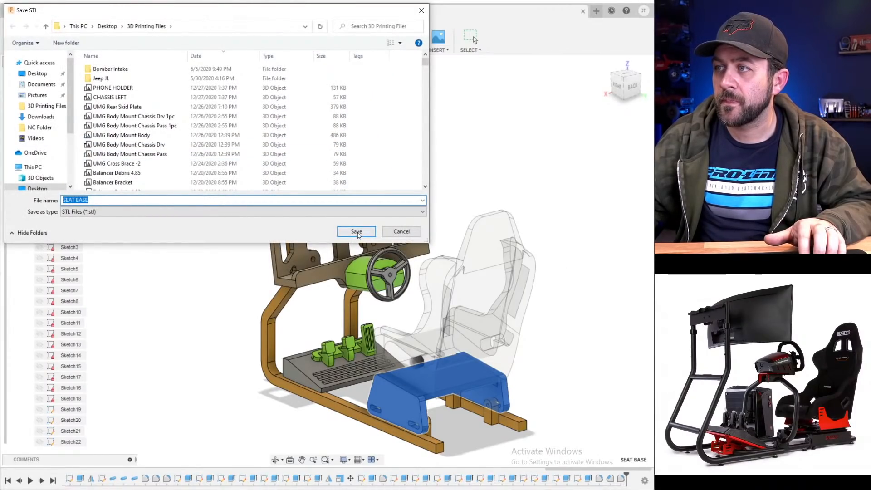
left_click(357, 231)
right_click(66, 150)
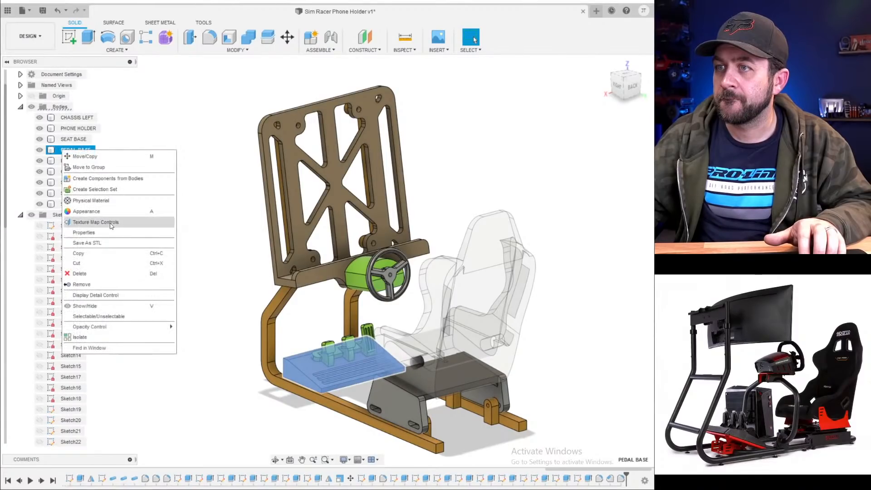
left_click(109, 243)
left_click(599, 252)
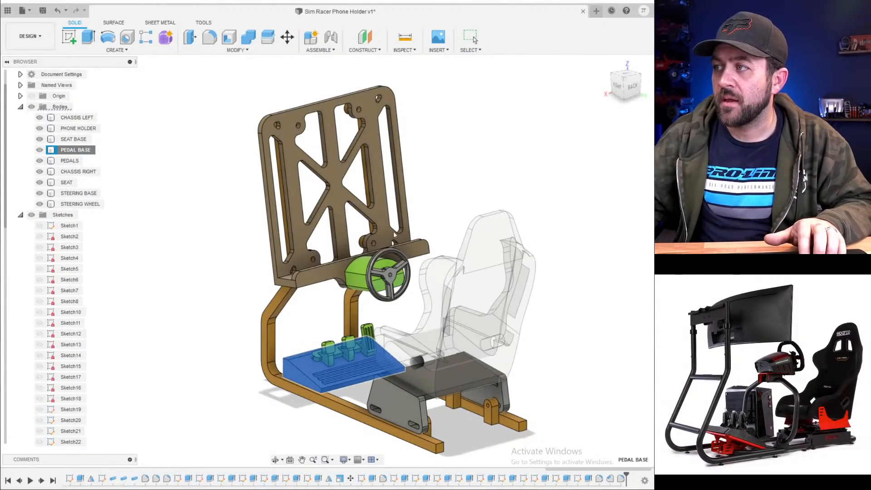
left_click(348, 231)
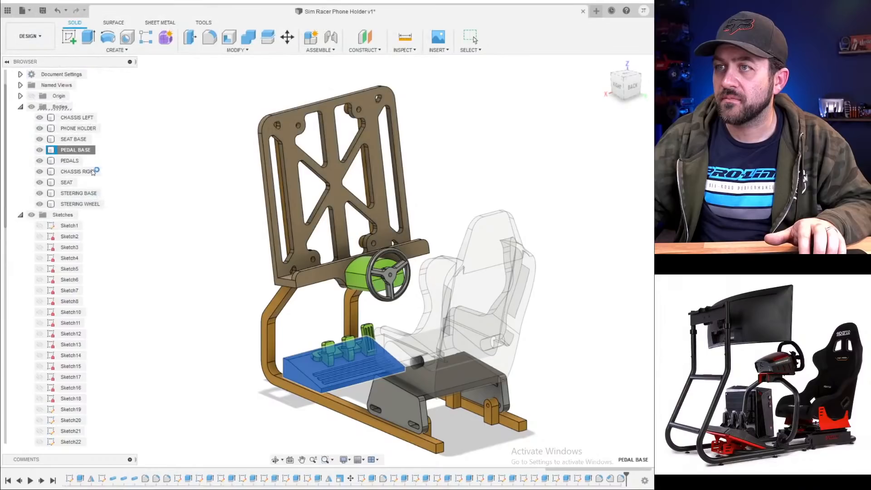
- Export the PEDALS and CHASSIS RIGHT bodies to the 3D Printing Files folder as separate STL files named after each body
right_click(66, 161)
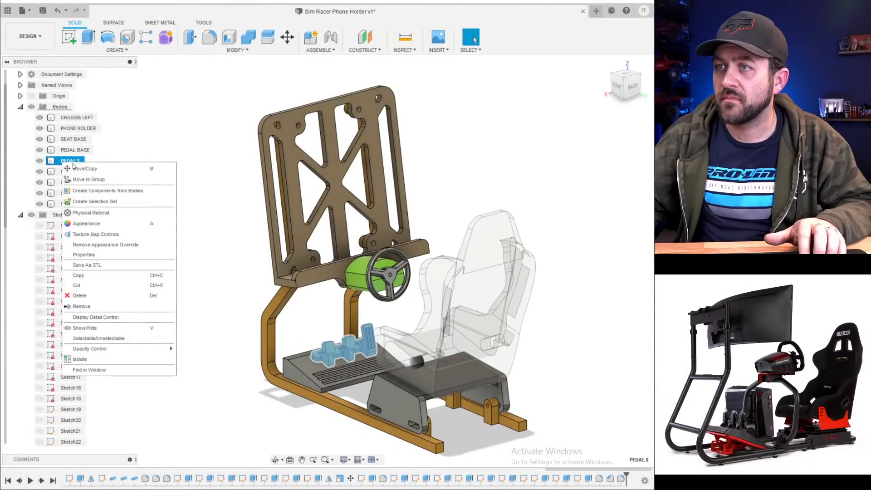
left_click(102, 265)
left_click(590, 252)
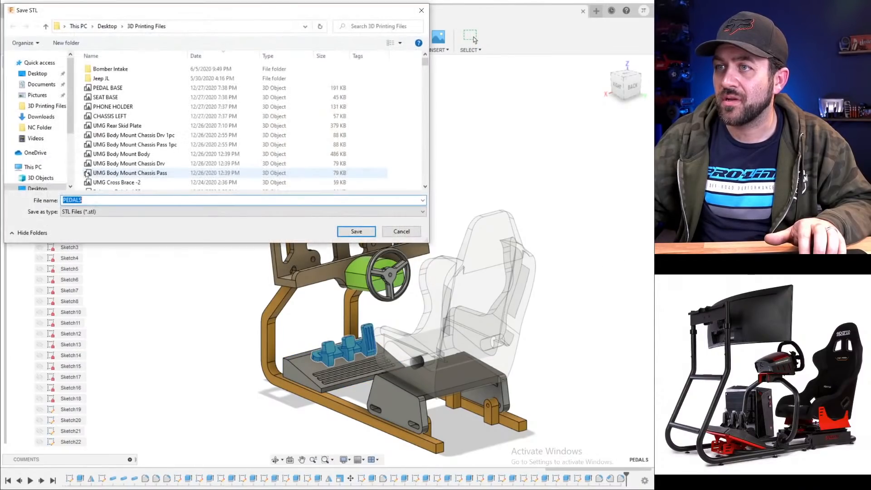
left_click(336, 232)
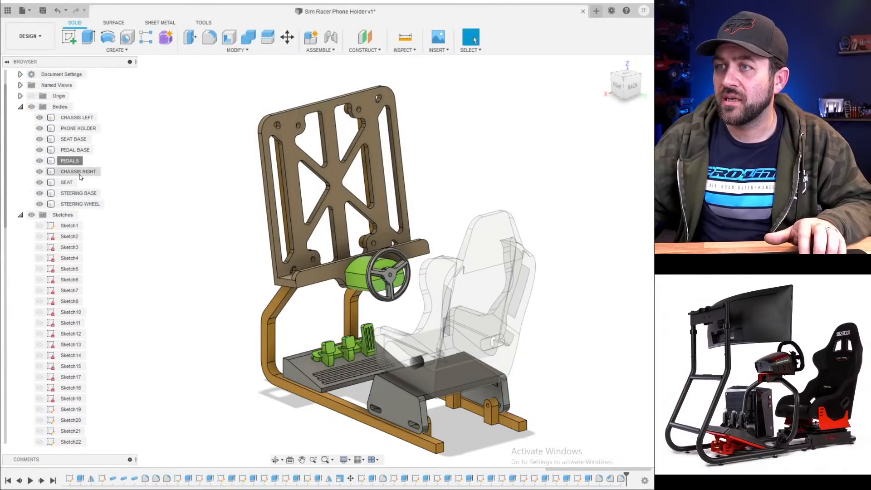
right_click(80, 174)
left_click(119, 282)
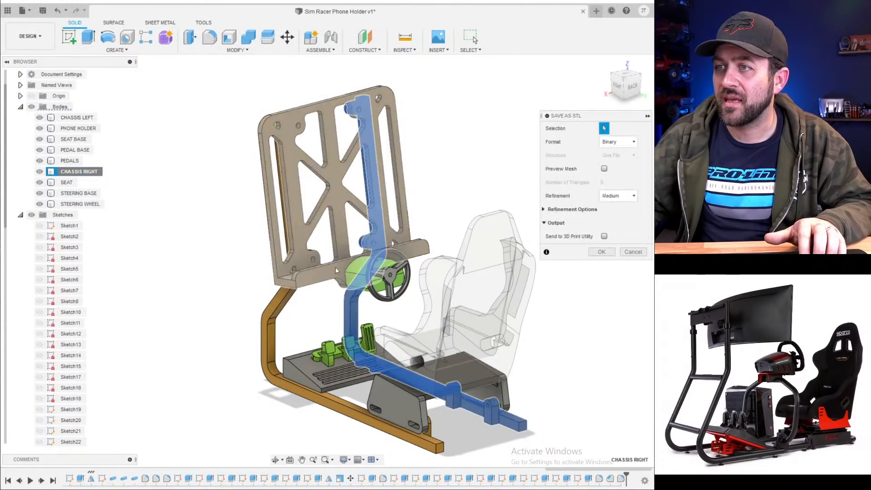
left_click(595, 255)
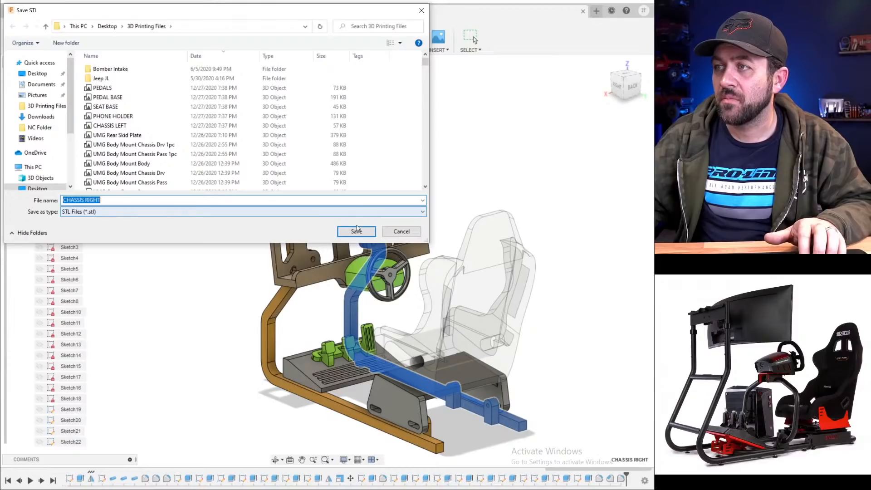
left_click(357, 230)
- Save the SEAT and STEERING BASE bodies as individual STL files in the 3D Printing Files folder, keeping their body names
right_click(66, 183)
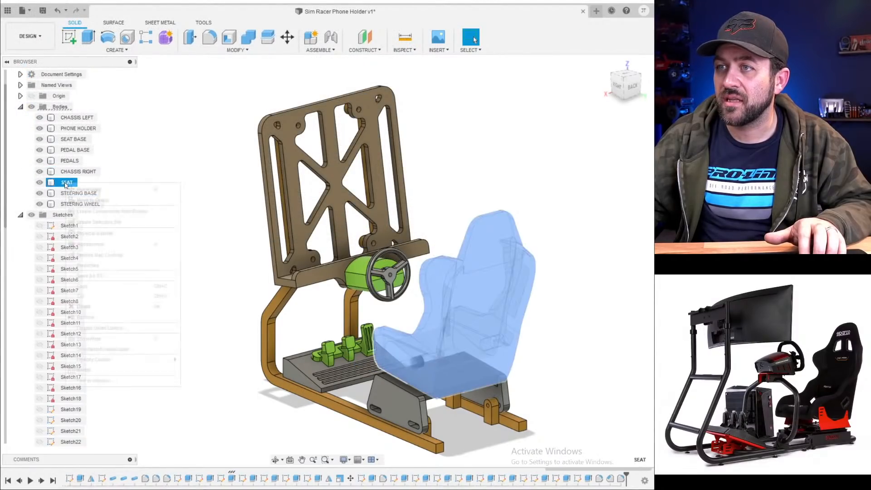
left_click(119, 276)
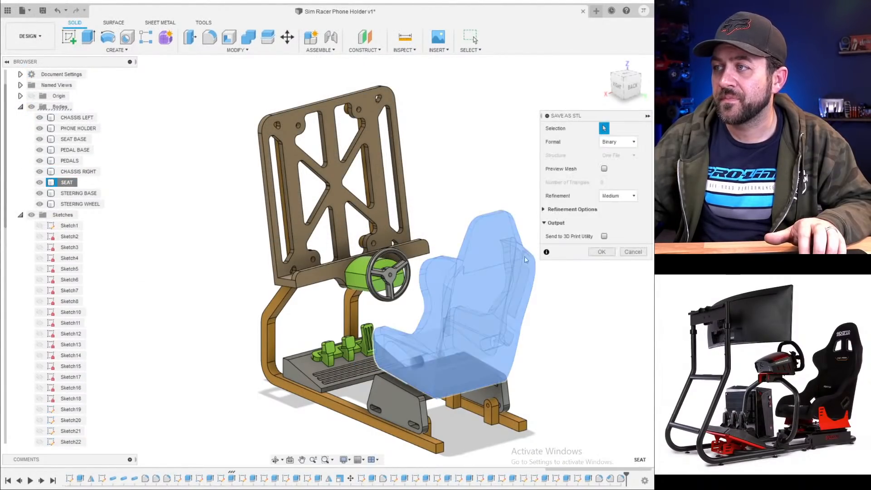
left_click(601, 251)
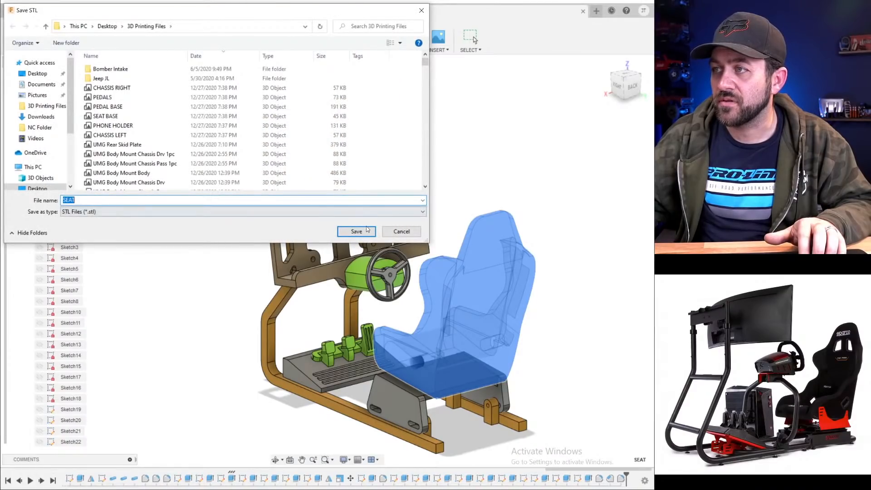
left_click(357, 231)
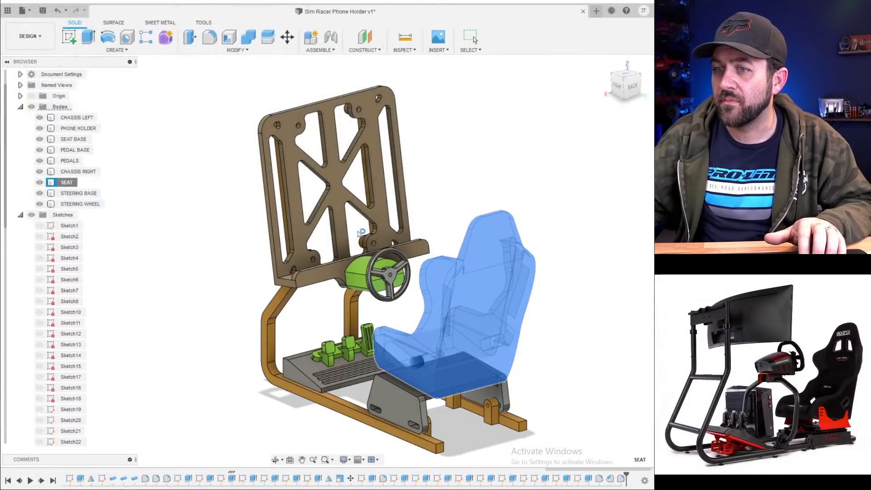
right_click(72, 193)
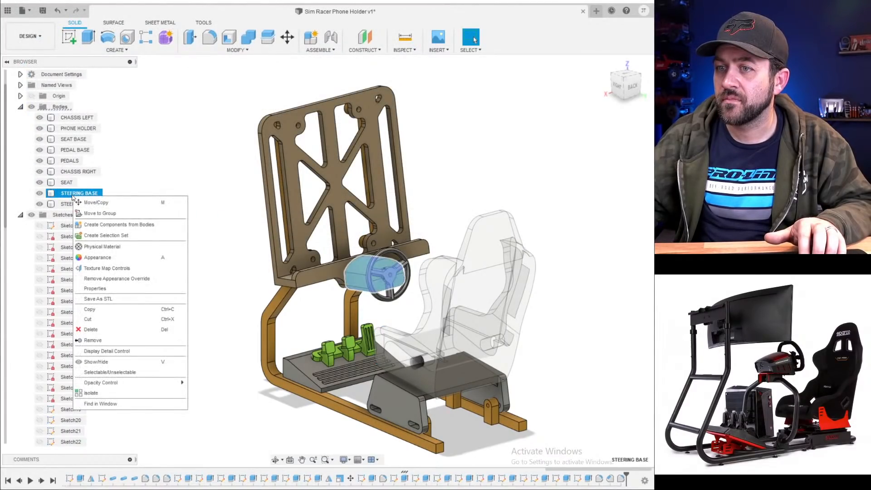
left_click(119, 298)
left_click(599, 252)
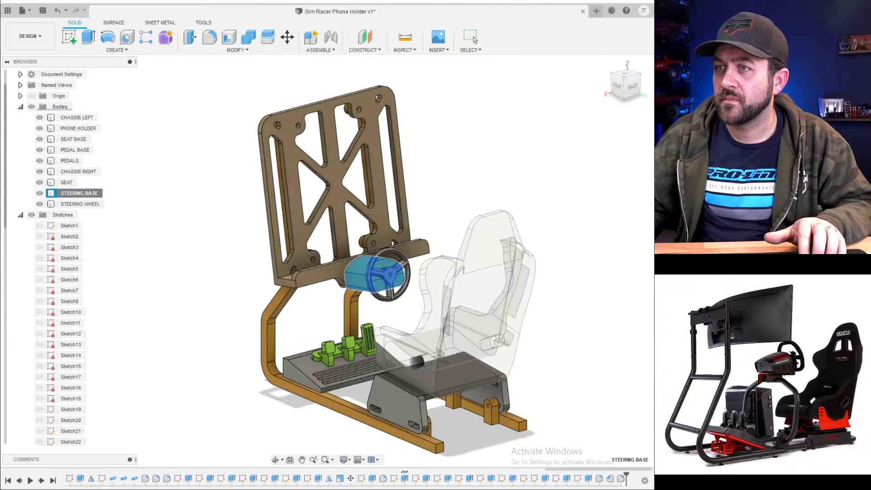
key("Return")
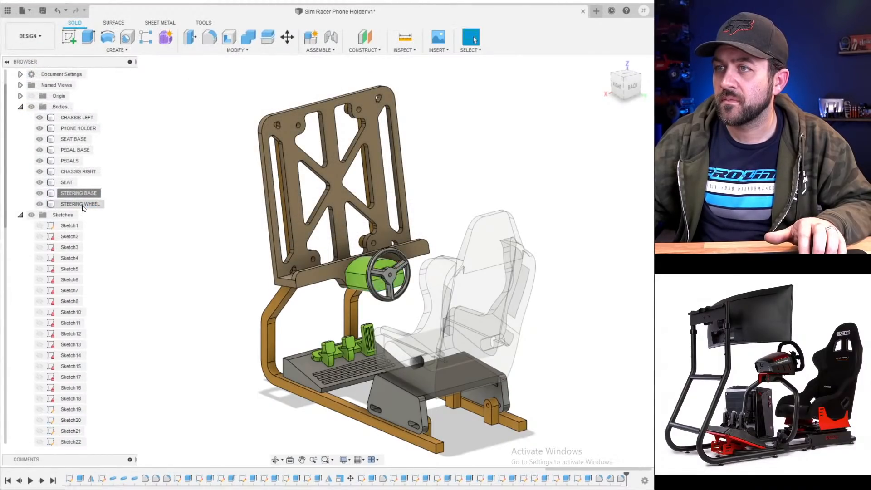
- Export the STEERING WHEEL body as an STL file named STEERING WHEEL in the 3D Printing Files folder
right_click(89, 205)
left_click(125, 299)
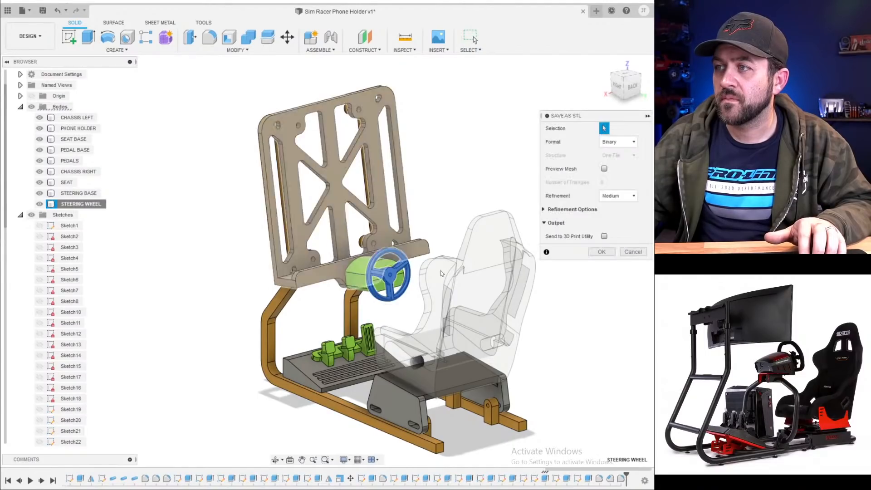
left_click(602, 250)
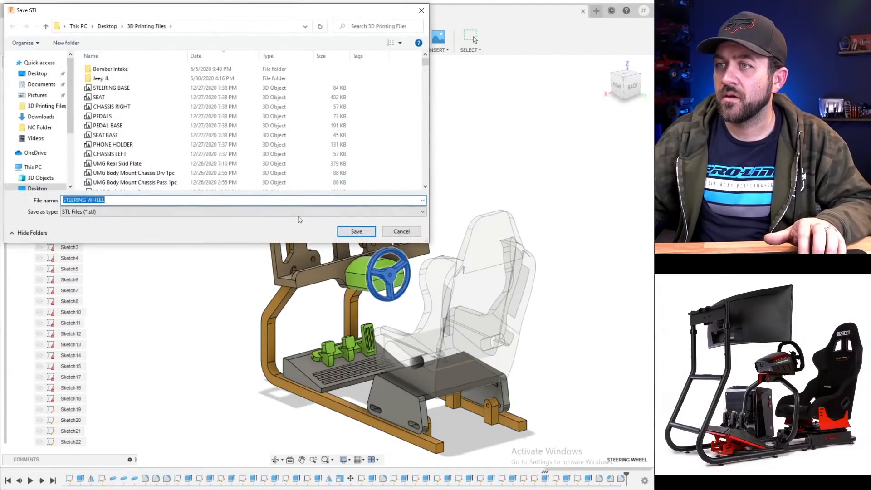
left_click(356, 231)
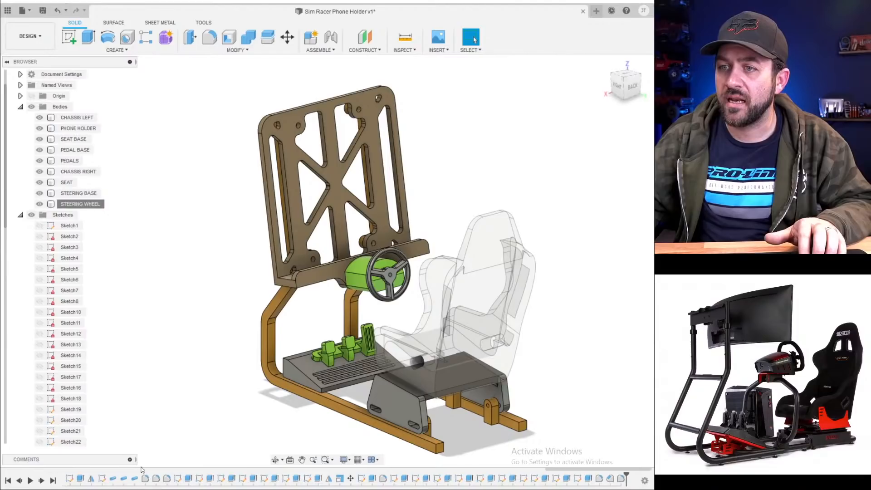
- Switch to Ultimaker Cura and load all nine sim racer STL files, from STEERING WHEEL to CHASSIS LEFT, from the 3D Printing Files folder
mouse_move(143, 489)
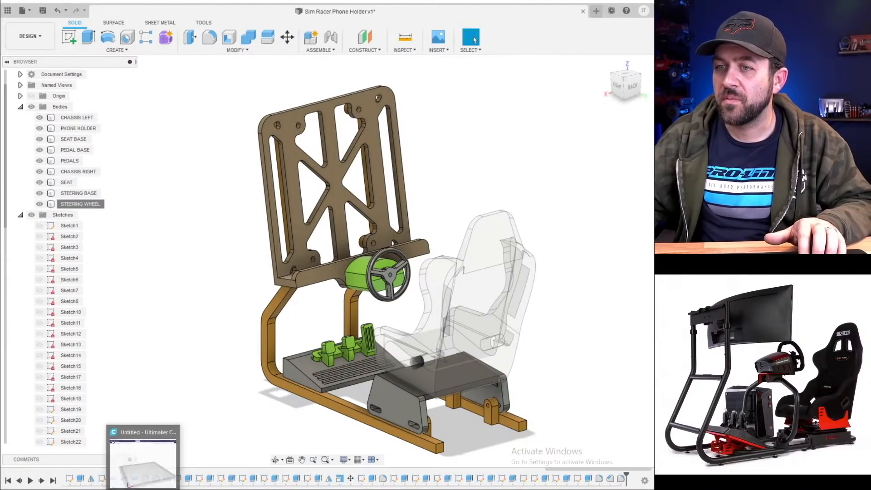
left_click(145, 470)
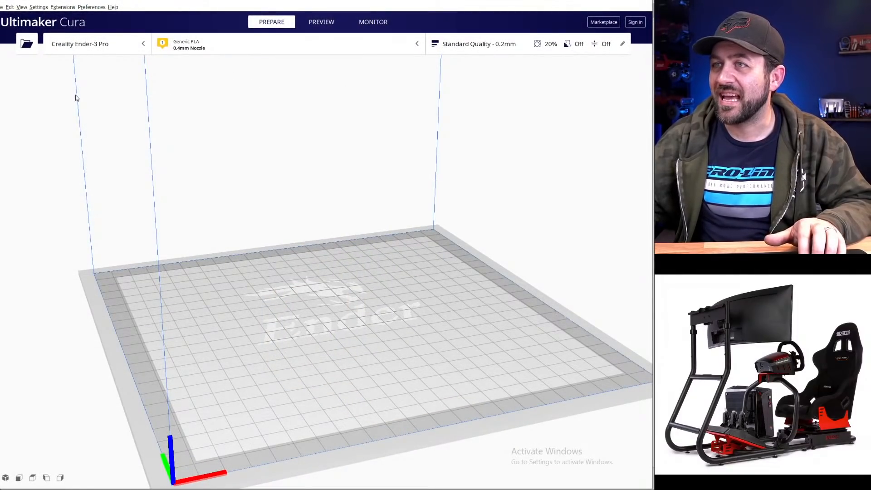
left_click(26, 53)
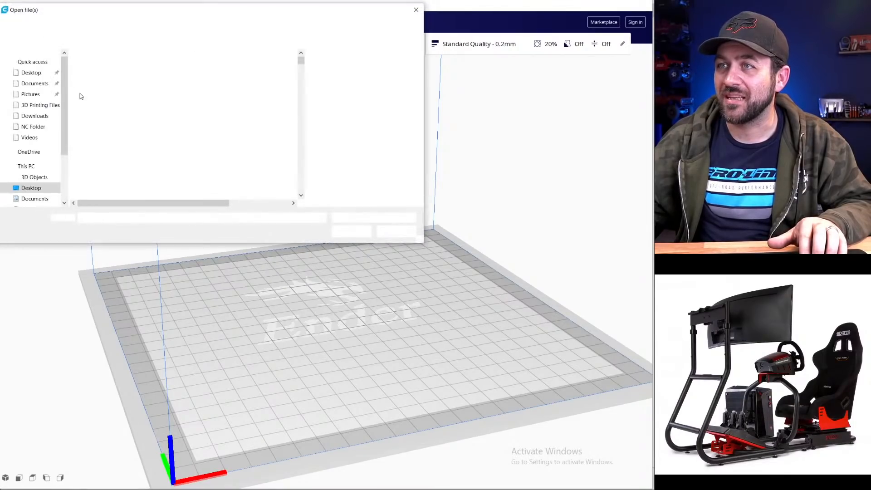
left_click(98, 87)
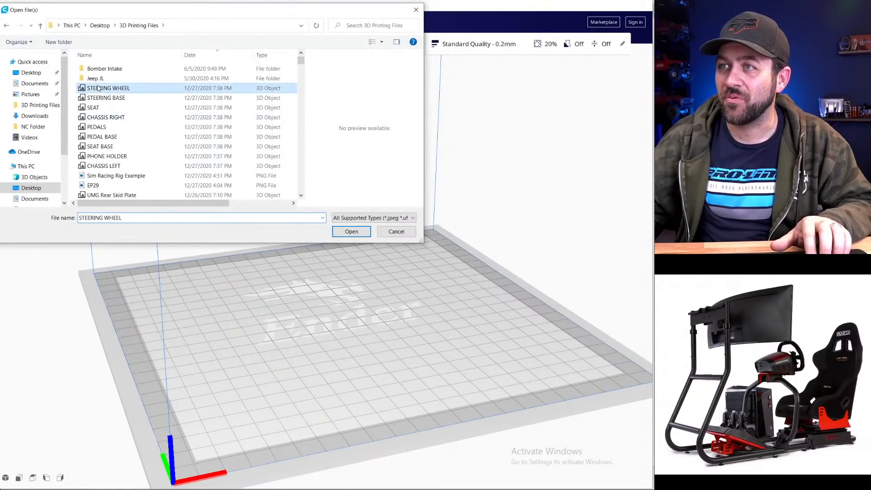
left_click(113, 165, "shift")
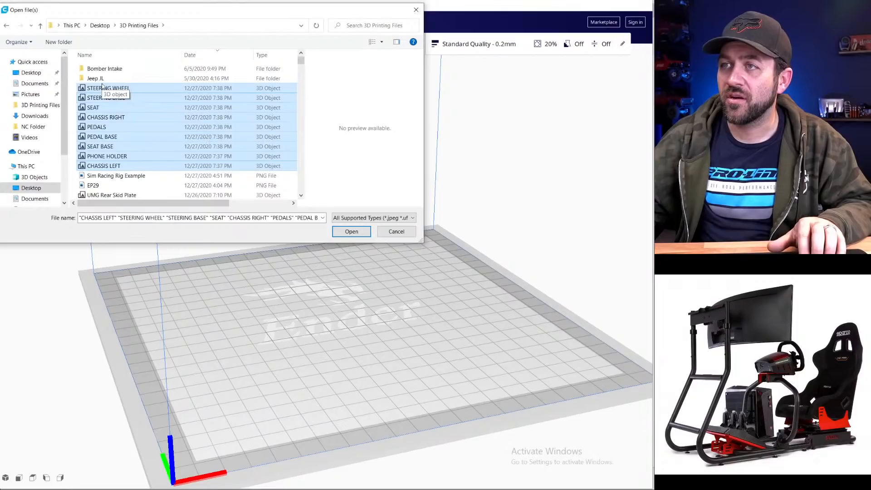
left_click(354, 233)
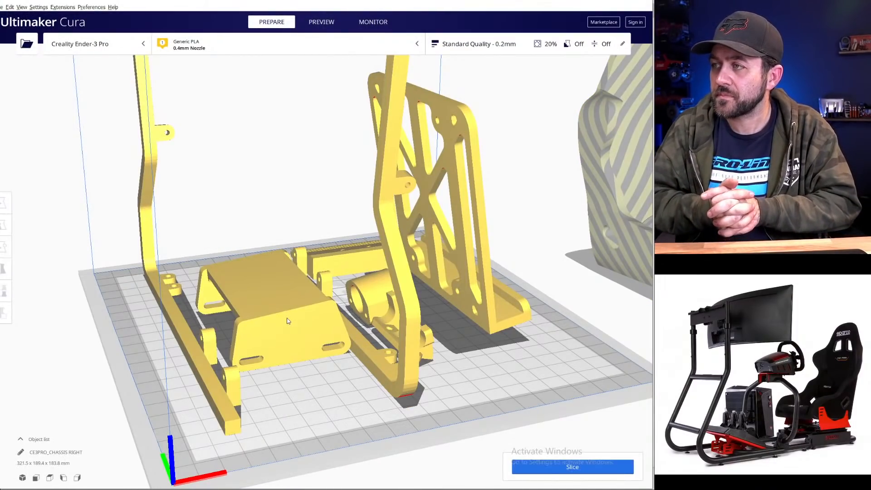
- Delete the seat model standing outside the build volume
scroll(291, 320, "up", 3)
scroll(315, 317, "down", 8)
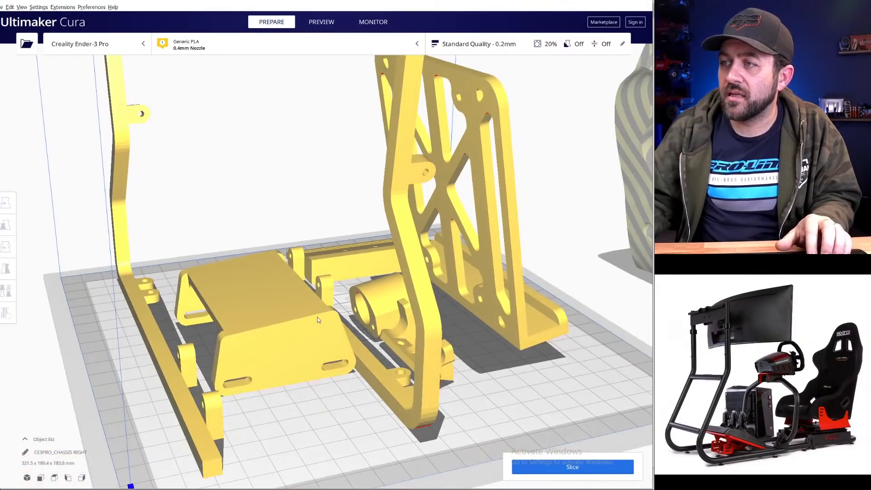
scroll(338, 259, "up", 2)
scroll(339, 259, "down", 3)
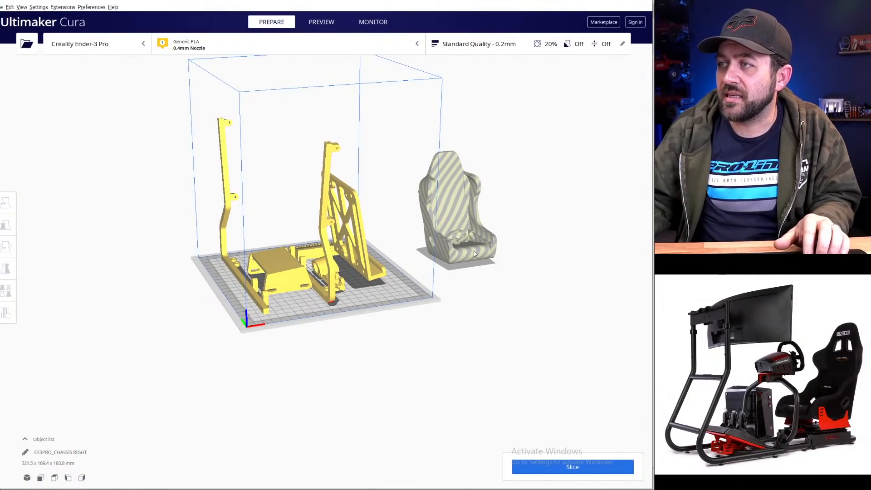
scroll(383, 298, "up", 3)
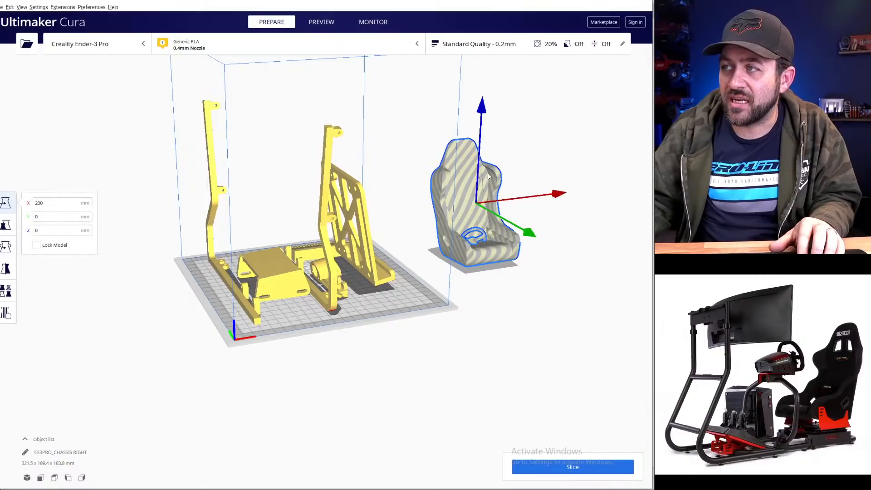
key("Delete")
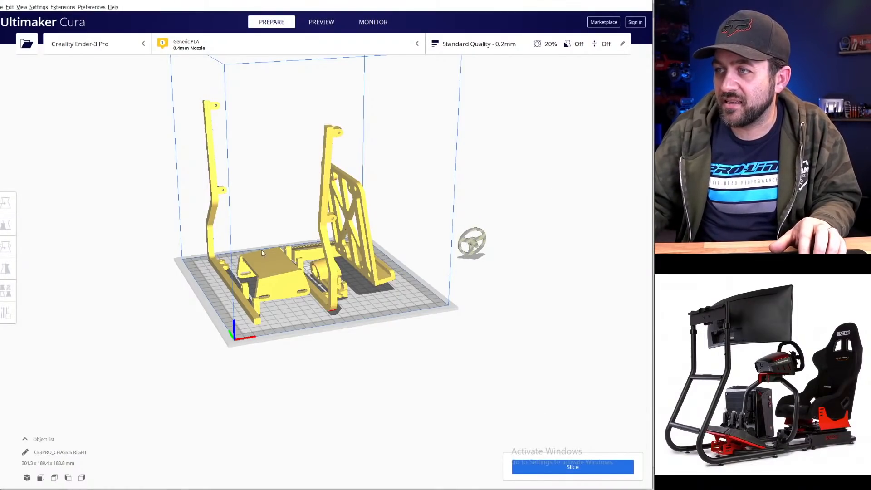
- Move the seat base along the X axis off the build plate, to about X 165.5 mm
scroll(262, 252, "down", 3)
scroll(299, 272, "up", 4)
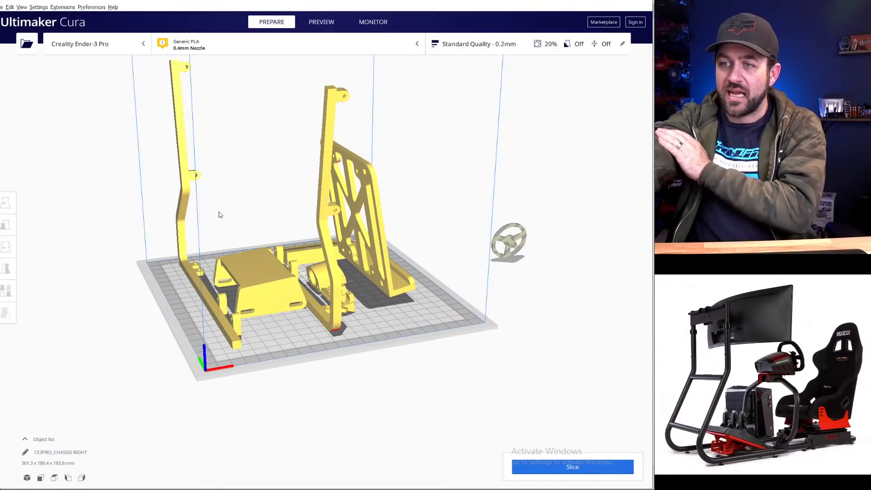
middle_click_drag(230, 185, 220, 206)
middle_click_drag(298, 257, 275, 274)
scroll(245, 218, "up", 3)
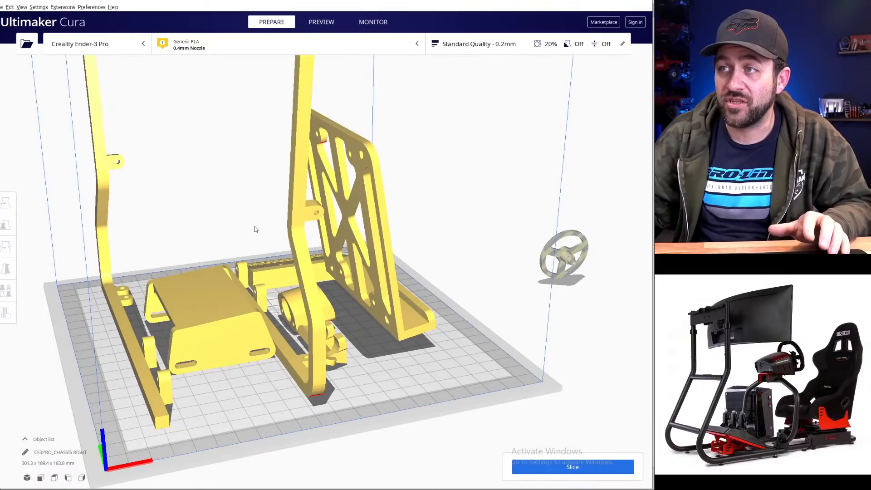
middle_click_drag(325, 317, 293, 367)
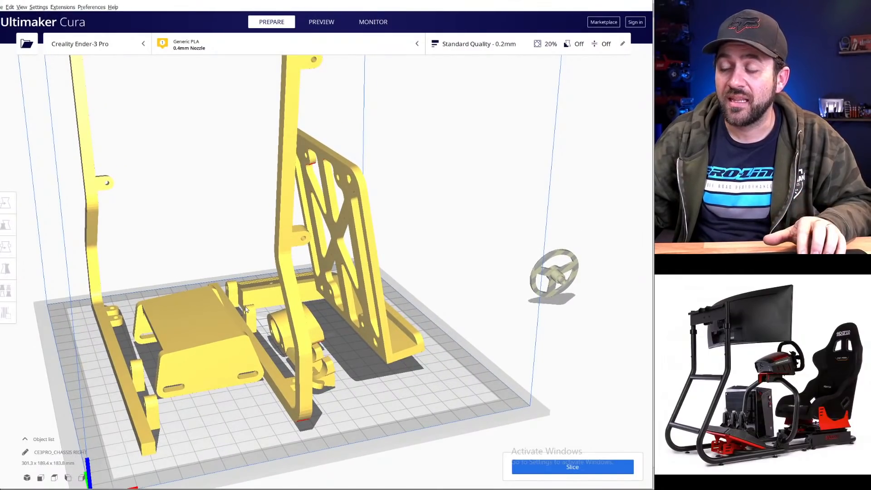
left_click(313, 319)
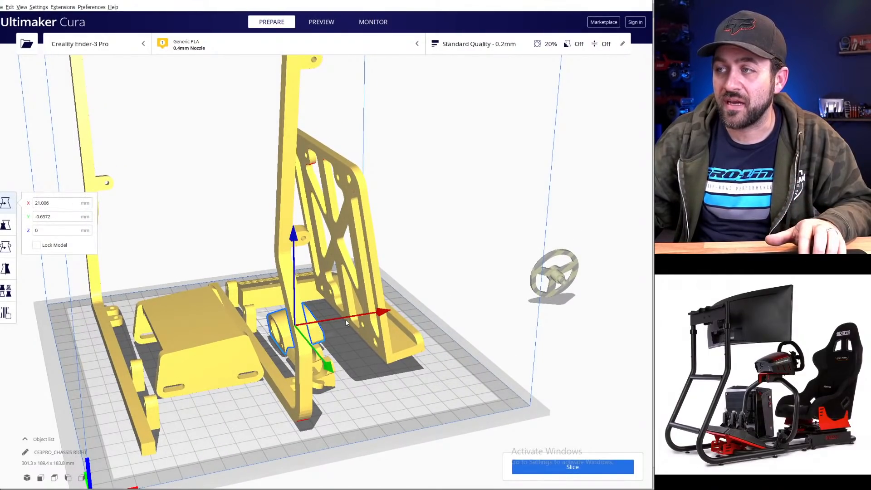
left_click(202, 346)
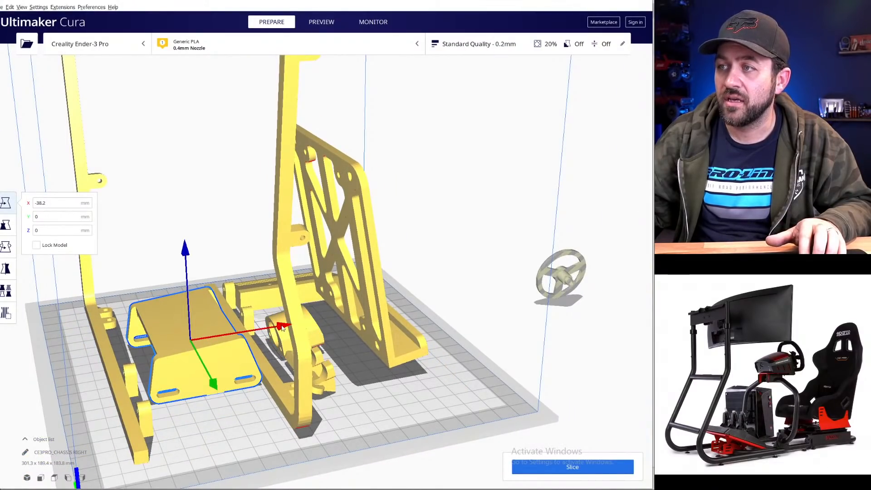
left_click_drag(281, 327, 591, 319)
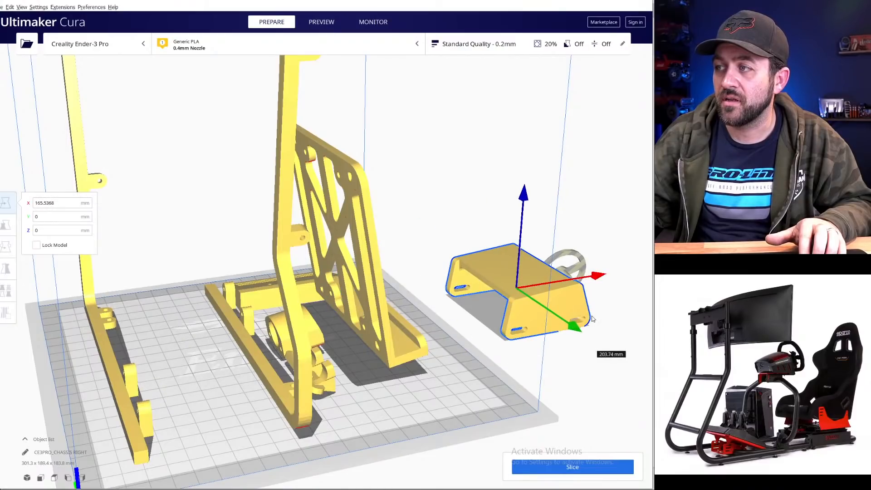
- Delete the upright chassis side frame in the middle of the build plate, next to the phone holder
left_click(107, 365)
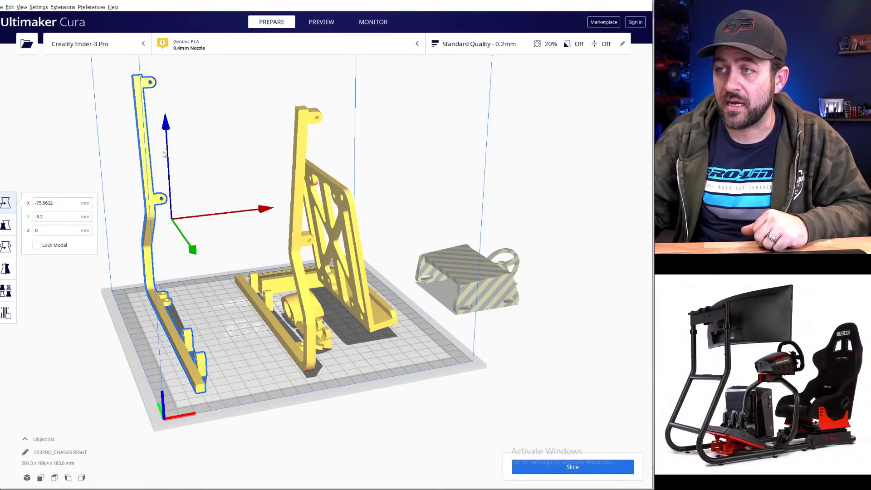
left_click(222, 257)
left_click(303, 240)
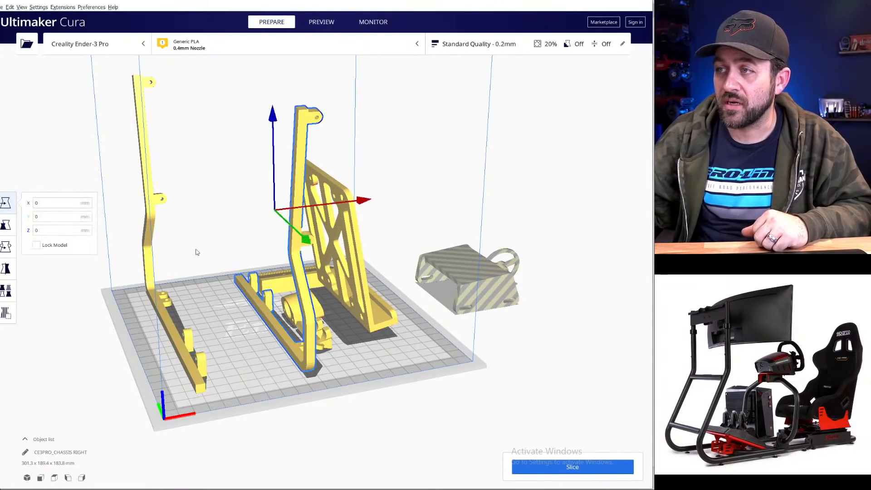
key("Delete")
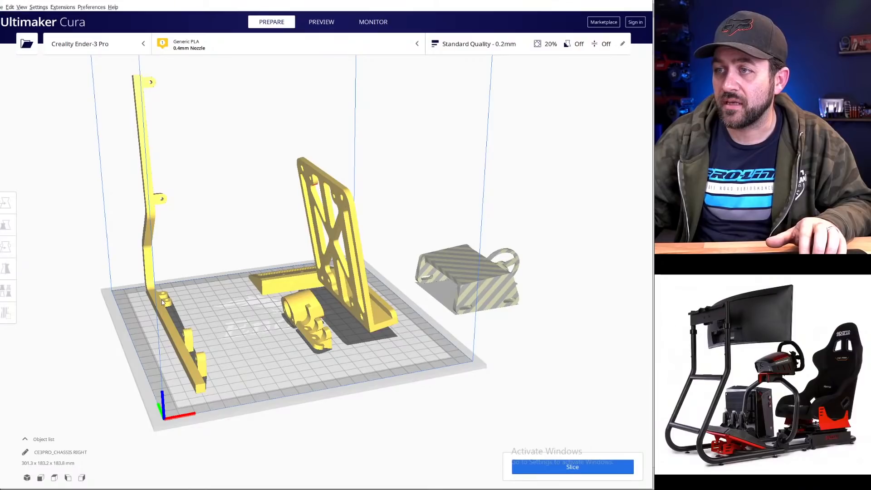
- Move the remaining chassis side frame to about X 13.9 mm and rotate it about the Y axis until it lies on its side
left_click(162, 301)
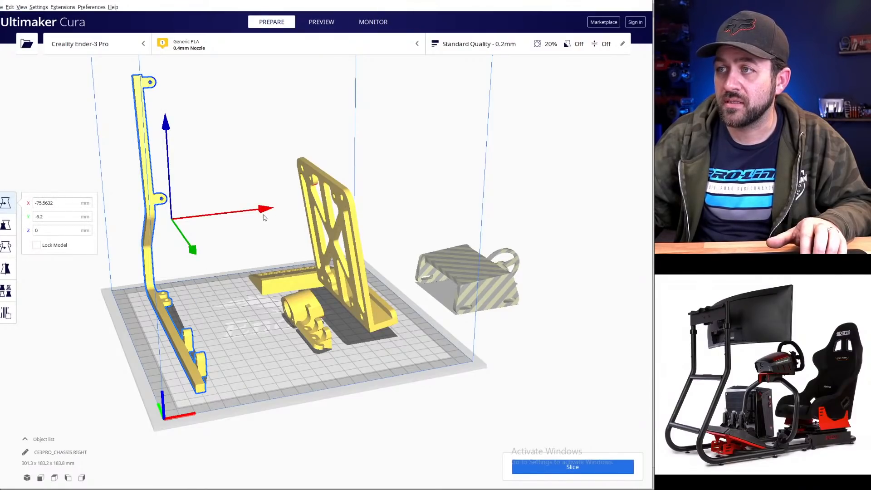
left_click_drag(263, 214, 384, 239)
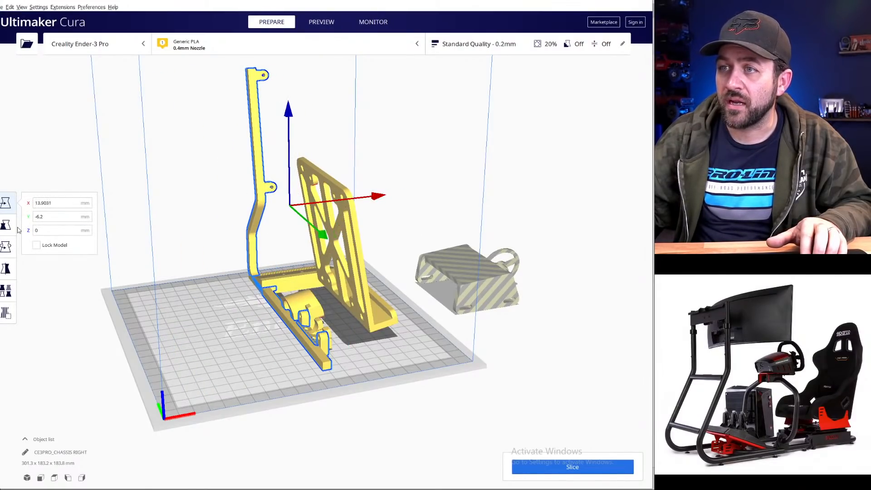
left_click(7, 248)
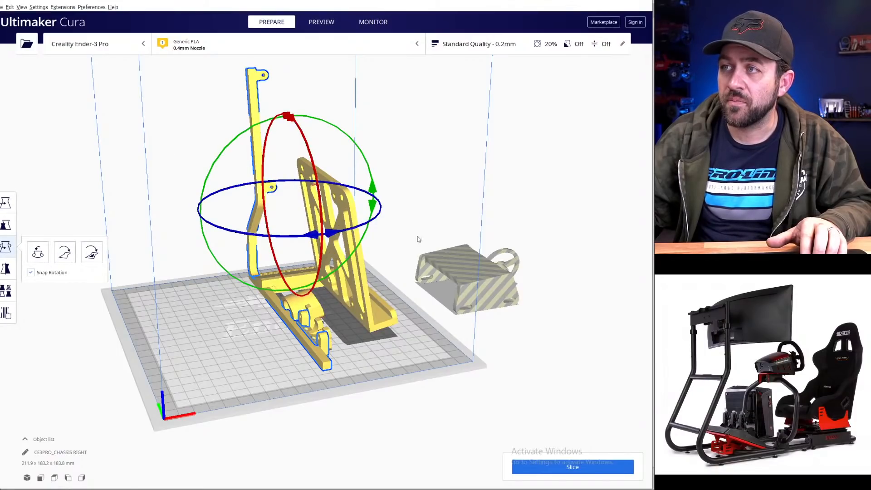
mouse_move(240, 134)
middle_mouse_down()
mouse_move(305, 140)
mouse_move(249, 144)
middle_mouse_up()
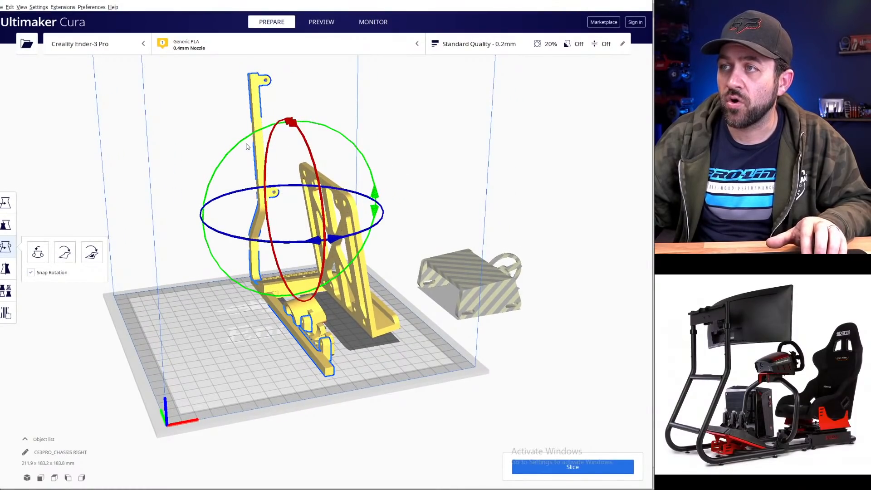
left_click_drag(224, 153, 215, 291)
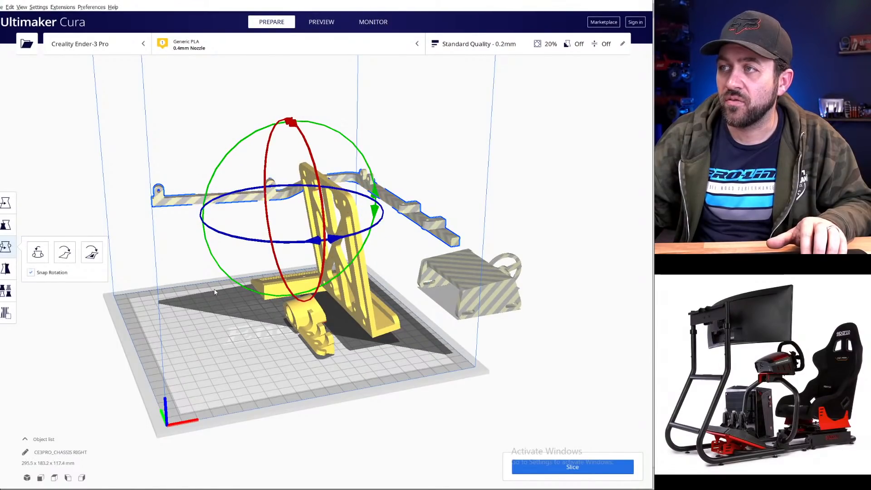
- Position the rotated chassis side frame within the build plate at about X 2.1 mm and Y -0.2 mm
left_click(9, 206)
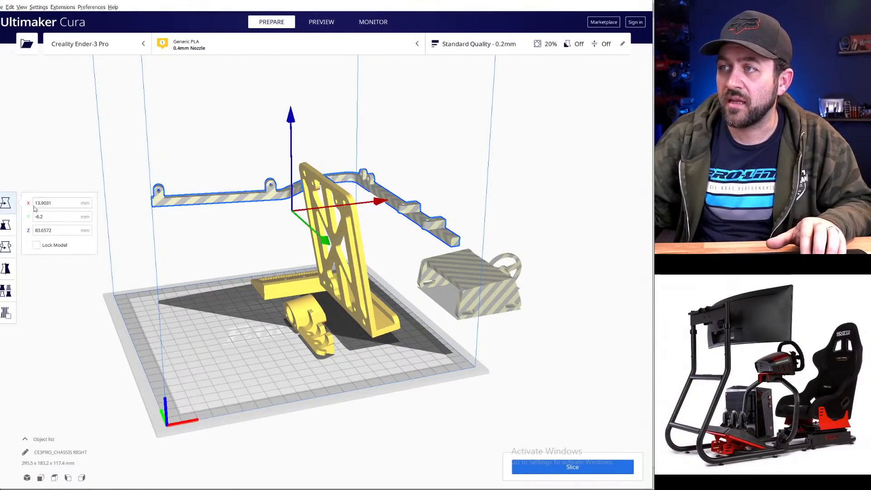
left_click_drag(321, 240, 276, 278)
left_click_drag(376, 203, 314, 208)
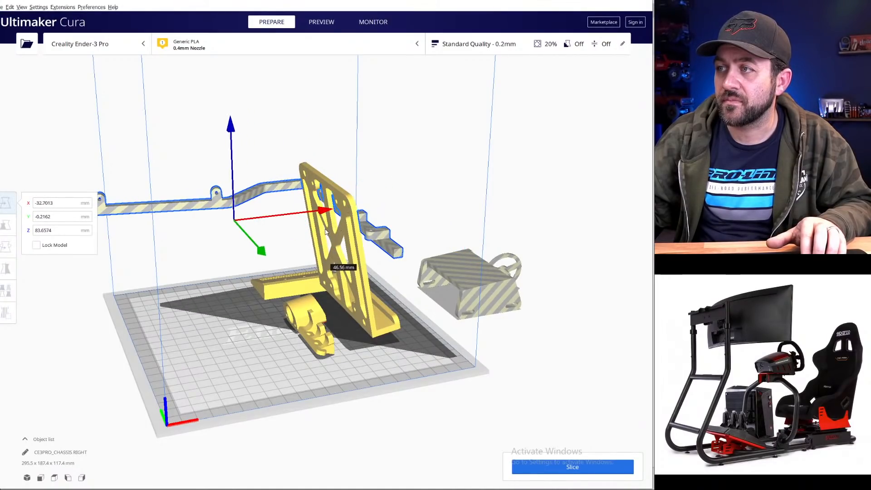
middle_click_drag(331, 204, 323, 218)
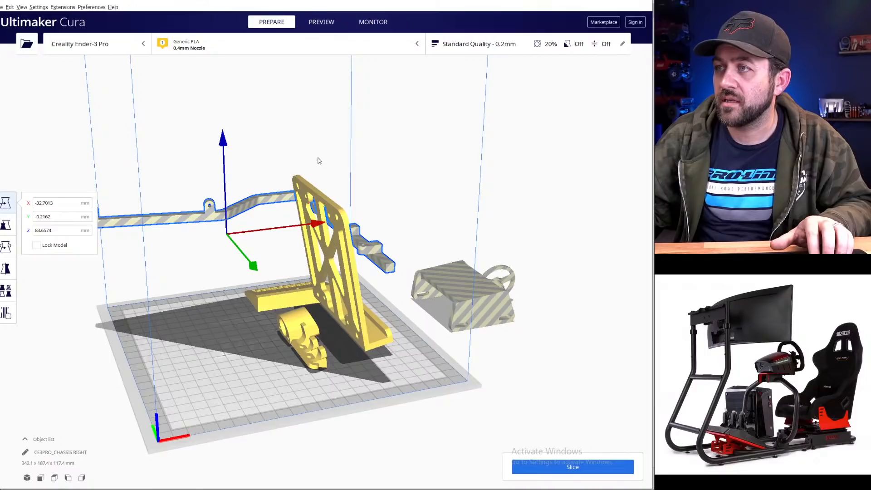
right_click_drag(319, 160, 335, 200)
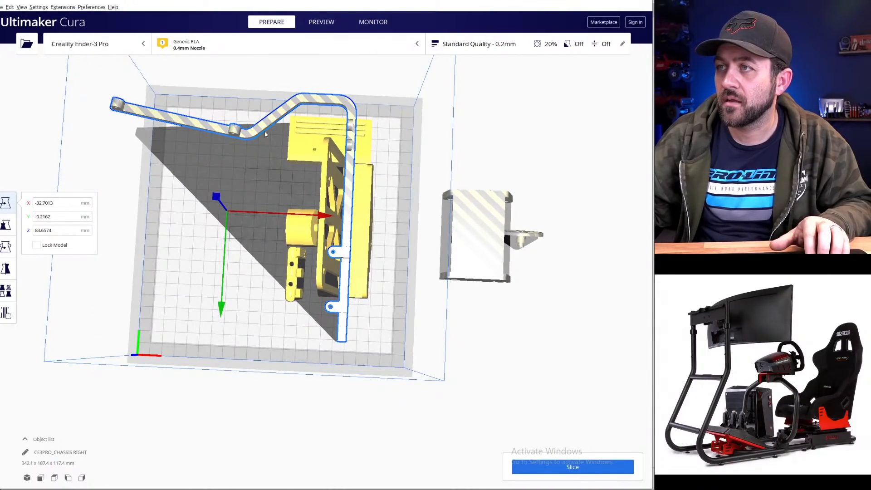
left_click_drag(319, 219, 366, 226)
- Lay the tilted pedals model flat on the build plate with the Lay flat rotation option
right_click_drag(320, 224, 402, 291)
scroll(394, 288, "up", 3)
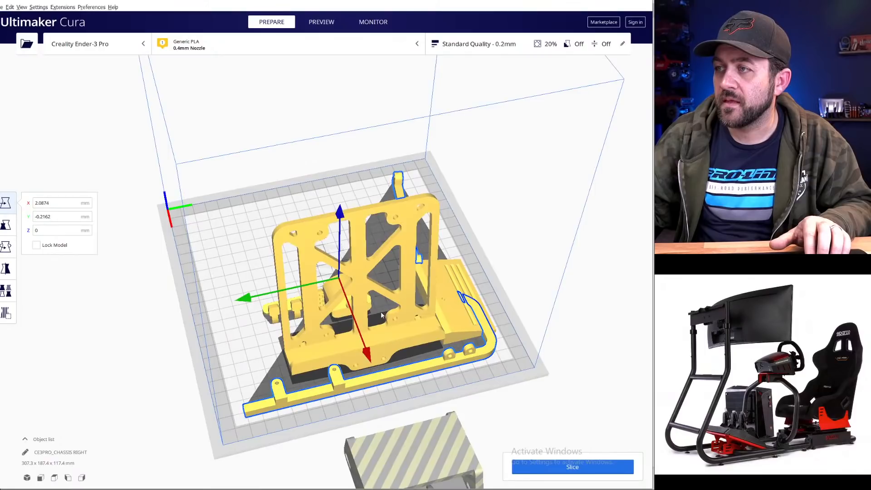
middle_click_drag(395, 288, 368, 259)
right_click_drag(368, 260, 468, 262)
scroll(348, 333, "down", 6)
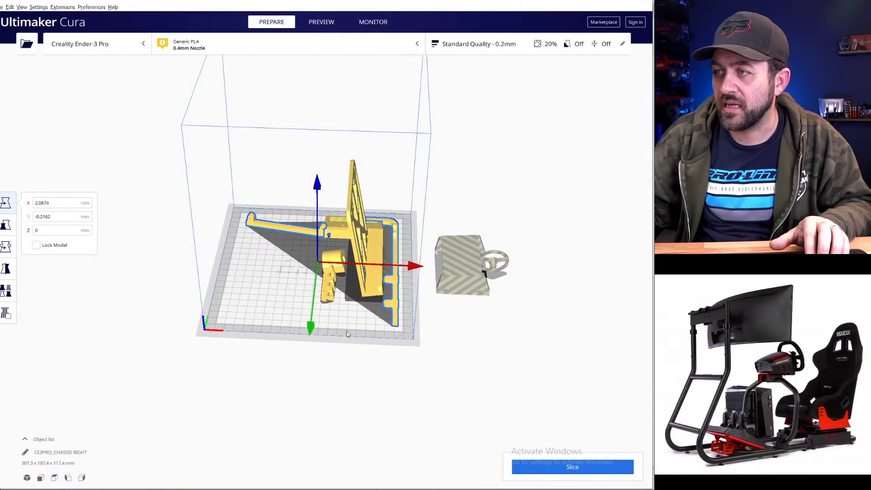
scroll(354, 333, "up", 8)
middle_click_drag(357, 333, 358, 248)
scroll(357, 247, "up", 6)
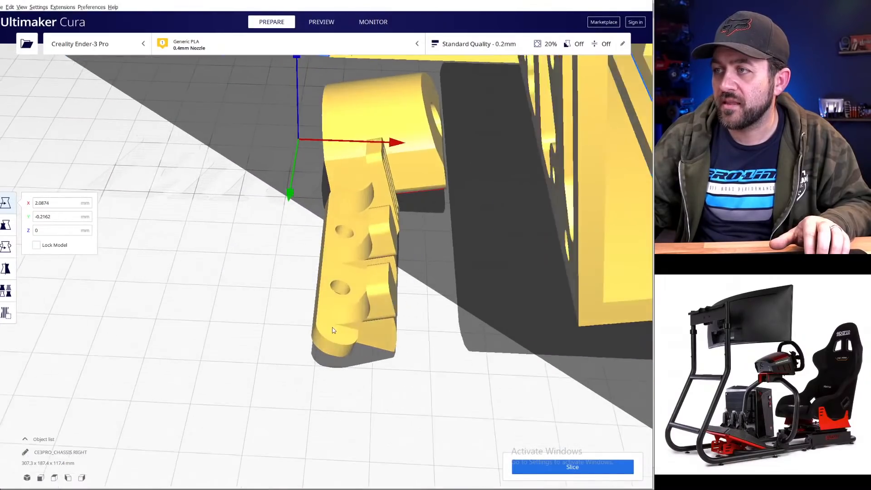
right_click_drag(357, 353, 267, 274)
right_click_drag(267, 313, 269, 204)
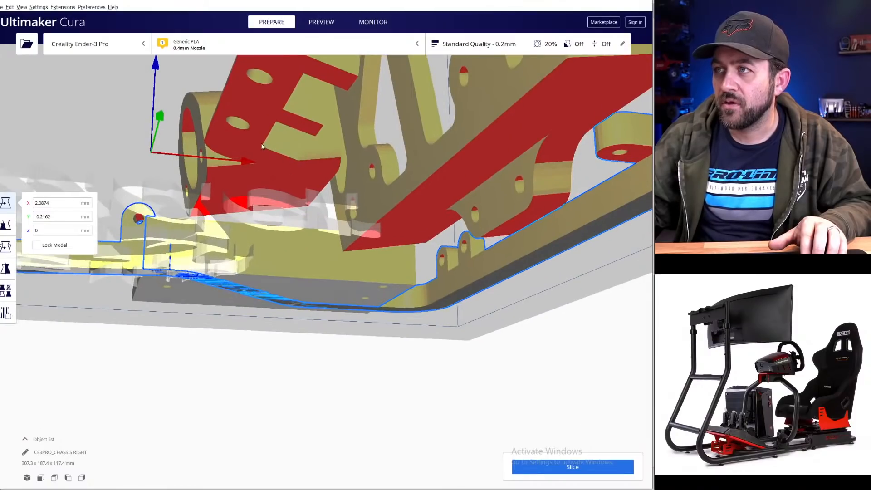
left_click(267, 123)
right_click_drag(267, 122, 240, 186)
left_click(4, 247)
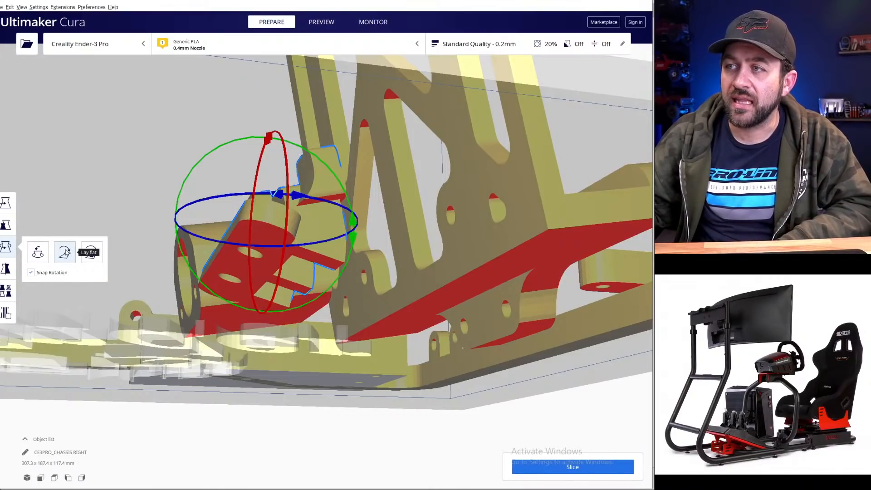
right_click_drag(337, 268, 320, 222)
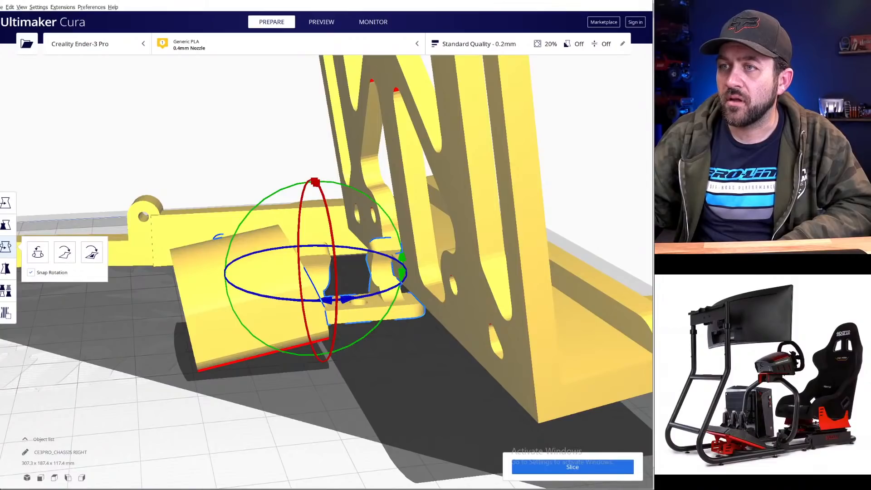
- Move the pedals away from the steering base into the open area beside the chassis frame, at about X -9.3 mm and Y -37.5 mm
left_click(2, 205)
left_click_drag(346, 304, 115, 402)
middle_click_drag(254, 335, 277, 364)
scroll(308, 326, "up", 2)
scroll(307, 326, "down", 7)
right_click_drag(279, 301, 229, 343)
left_click_drag(356, 263, 367, 132)
middle_click_drag(367, 132, 366, 233)
left_click_drag(341, 263, 345, 251)
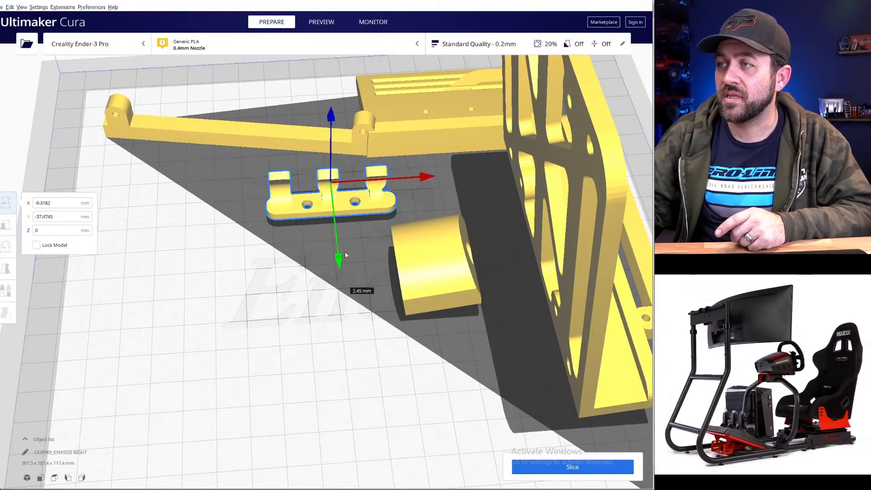
- Move the pedals away from the steering base to the plate's edge, at about X -66.8 mm and Y -40.0 mm
left_click_drag(421, 173, 245, 178)
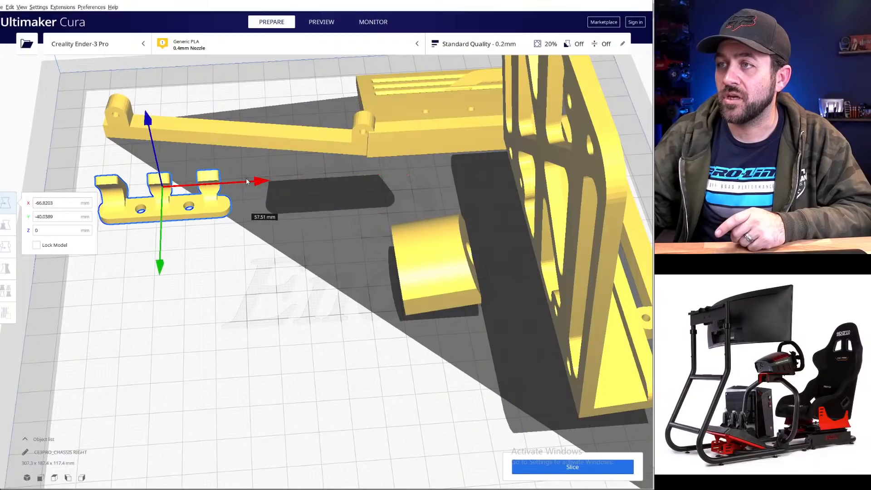
scroll(346, 209, "up", 3)
right_click_drag(344, 258, 336, 186)
scroll(376, 316, "down", 3)
scroll(410, 340, "up", 3)
scroll(414, 342, "up", 1)
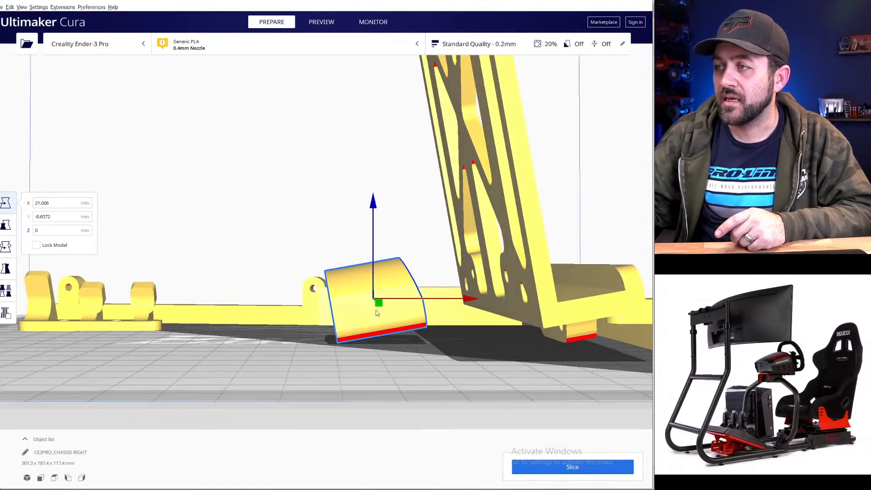
- Lay the tilted steering base cylinder flat and rotate it about the X axis until it stands upright with its bore vertical
middle_click_drag(414, 342, 340, 313)
scroll(311, 307, "up", 3)
right_click_drag(276, 335, 146, 297)
left_click(6, 246)
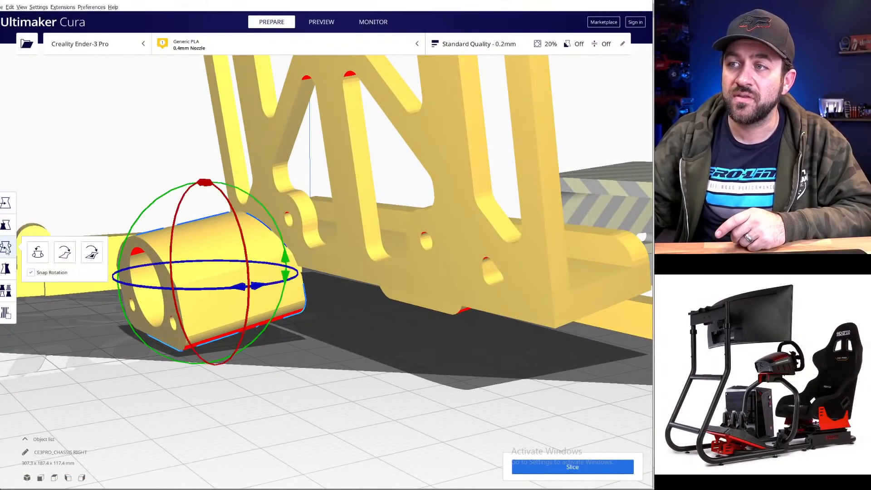
right_click_drag(251, 344, 362, 333)
left_click(69, 256)
middle_click_drag(363, 333, 447, 313)
middle_click_drag(422, 234, 368, 252)
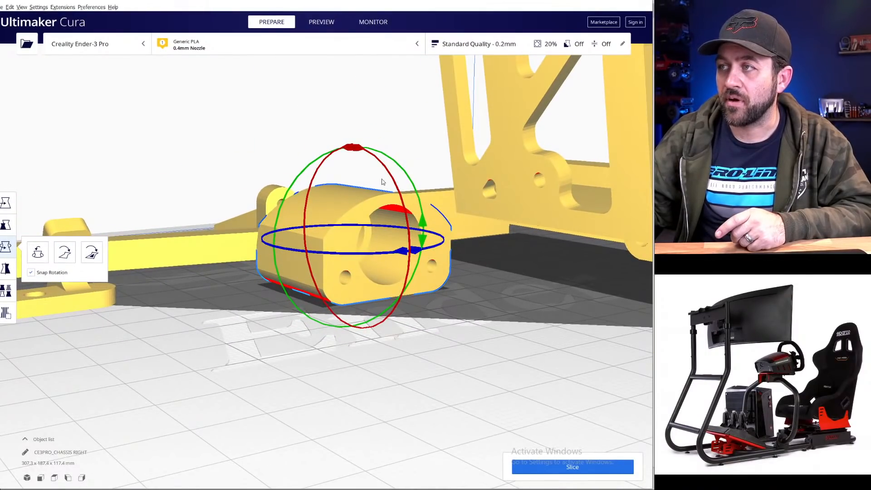
left_click_drag(403, 199, 393, 355)
right_click_drag(346, 305, 379, 332)
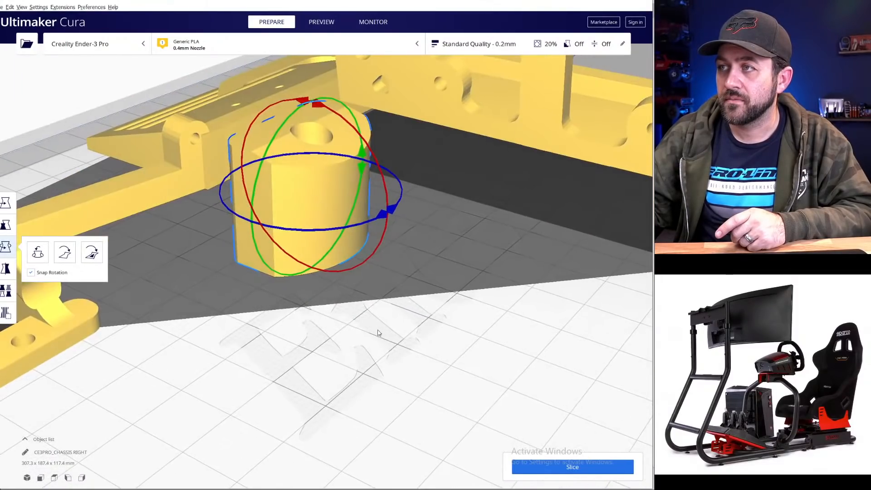
scroll(296, 271, "up", 3)
scroll(298, 272, "down", 2)
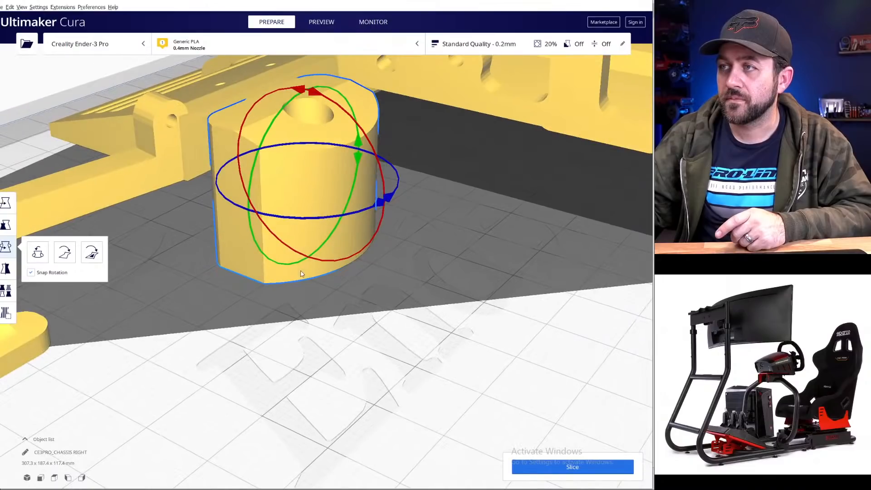
- Move the upright steering base cylinder beside the far end of the chassis side frame, at about X 53 mm and Y 87.6 mm
left_click(11, 208)
left_click_drag(357, 152, 438, 108)
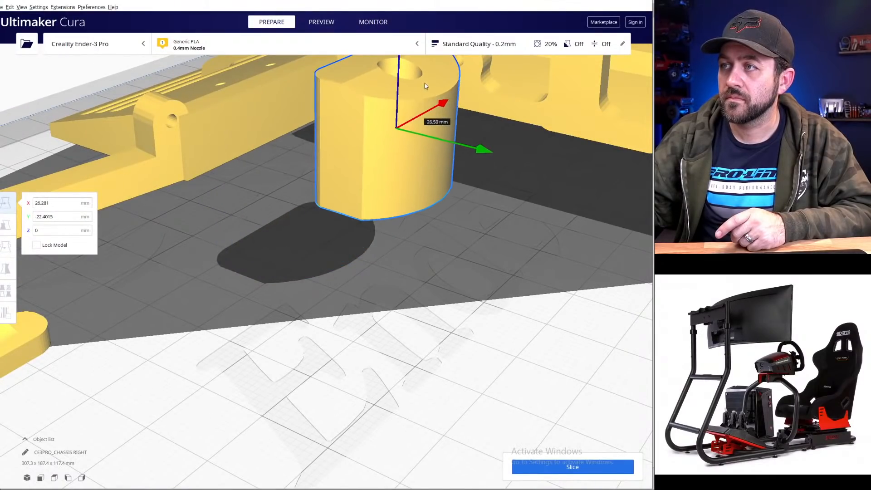
middle_click_drag(438, 107, 327, 288)
scroll(327, 287, "up", 2)
scroll(329, 288, "down", 4)
scroll(329, 288, "down", 2)
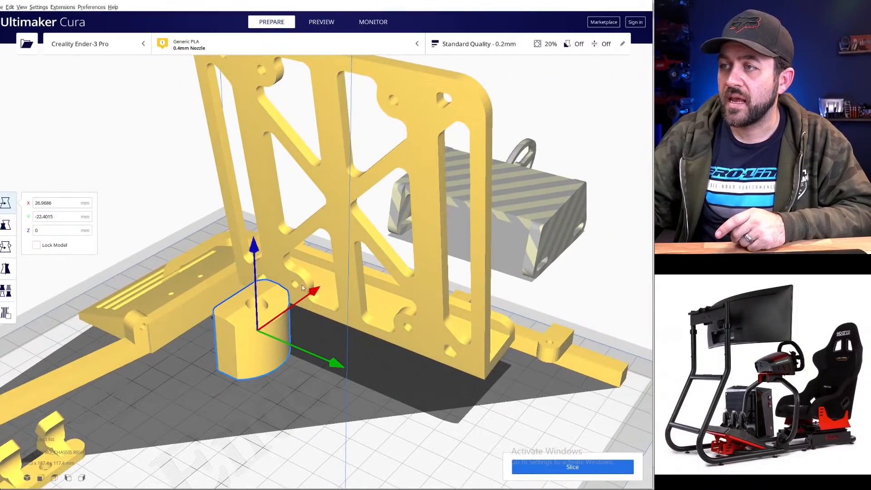
left_click_drag(260, 326, 540, 387)
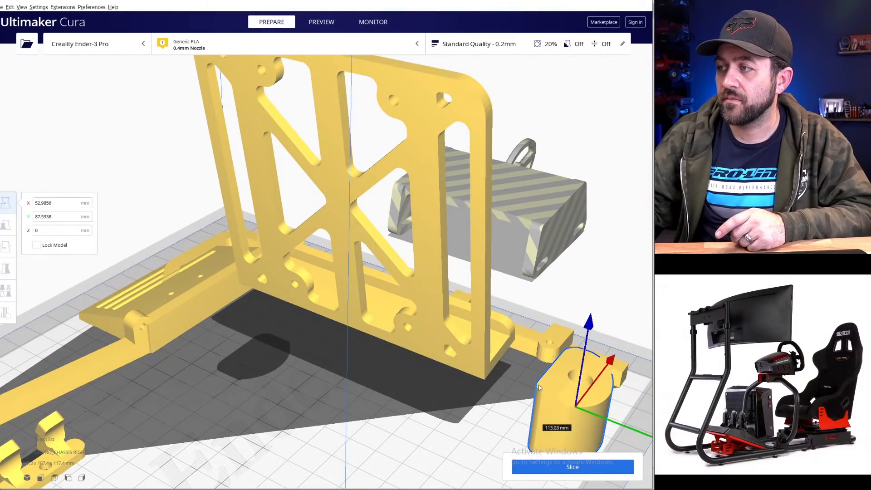
- Rotate the leaning lattice plate about the Y axis, lay it flat, and orient it with its raised flange parallel to the X axis
left_click(422, 333)
left_click(6, 246)
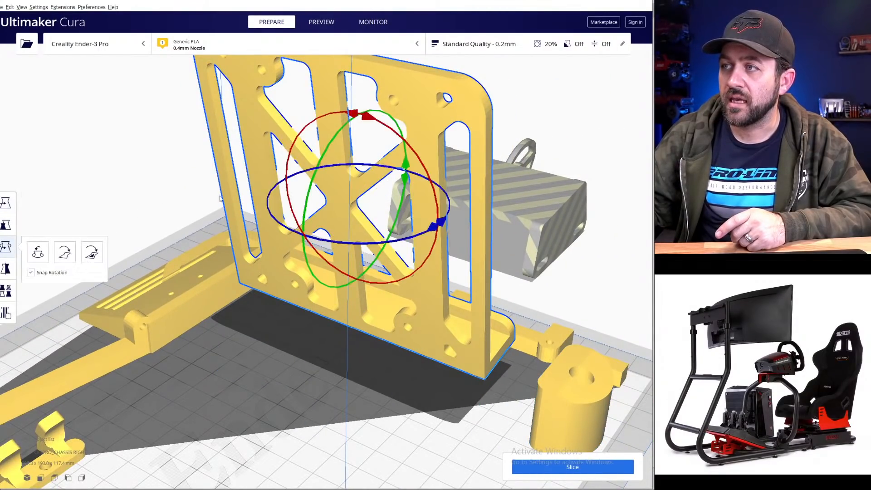
left_click_drag(343, 132, 307, 279)
right_click_drag(307, 279, 232, 267)
middle_click_drag(263, 278, 317, 250)
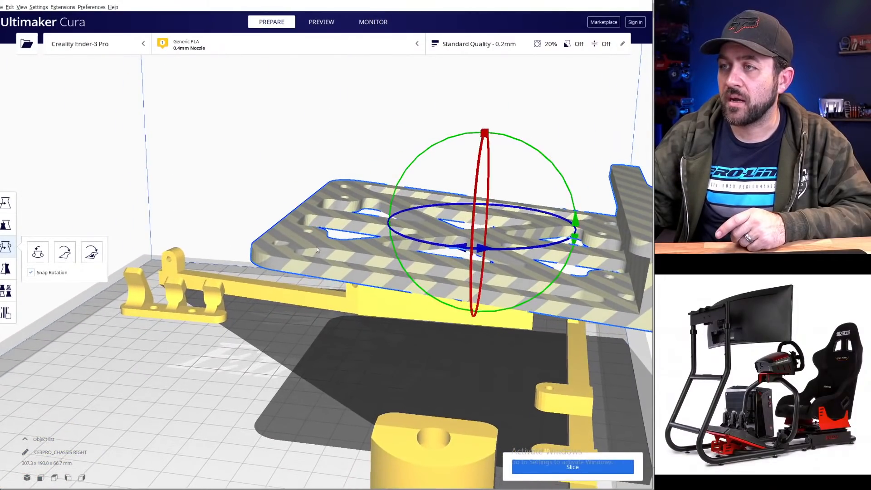
left_click(65, 252)
right_click_drag(253, 253, 81, 209)
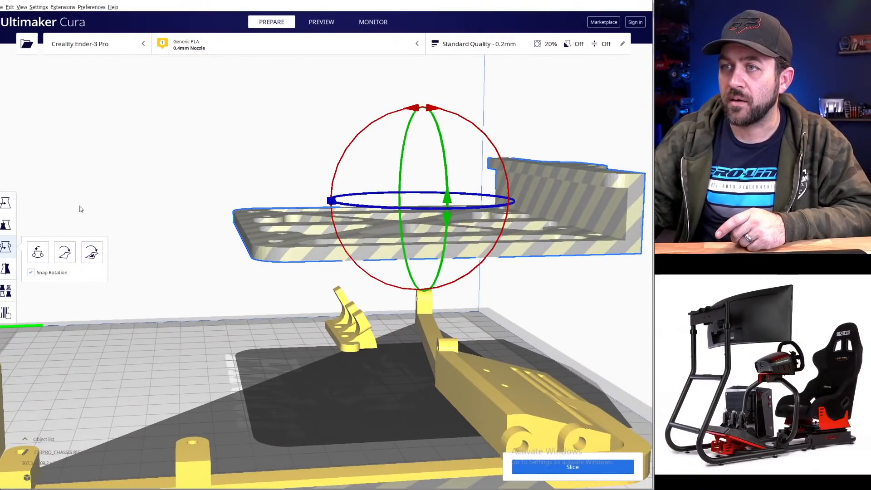
- Position the flat lattice plate inside the chassis side frame, at about X 24.7 mm and Y 12.7 mm
left_click(6, 203)
left_click_drag(415, 248, 331, 241)
right_click_drag(300, 298, 440, 338)
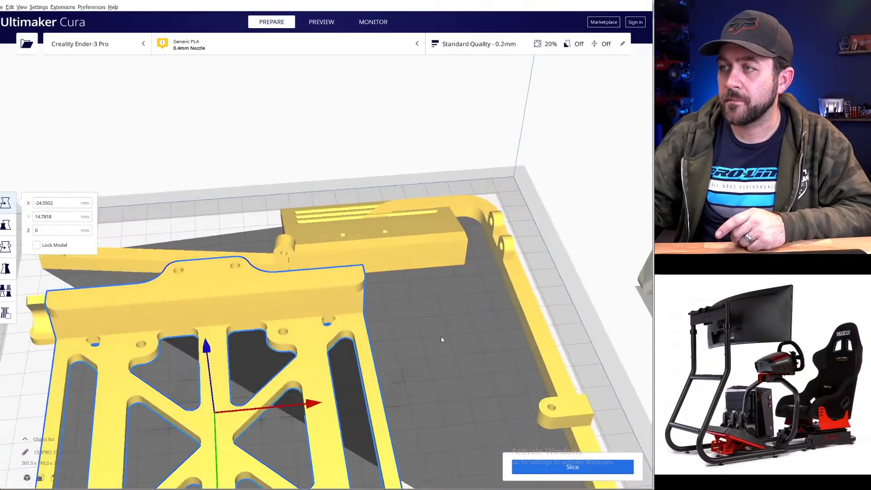
scroll(316, 327, "up", 3)
scroll(305, 316, "down", 3)
scroll(304, 315, "down", 5)
left_click_drag(304, 315, 491, 238)
- Move the grooved wedge block out from beside the chassis frame into the open area between the pedals and the lattice plate
right_click_drag(347, 225, 430, 277)
middle_click_drag(408, 293, 570, 421)
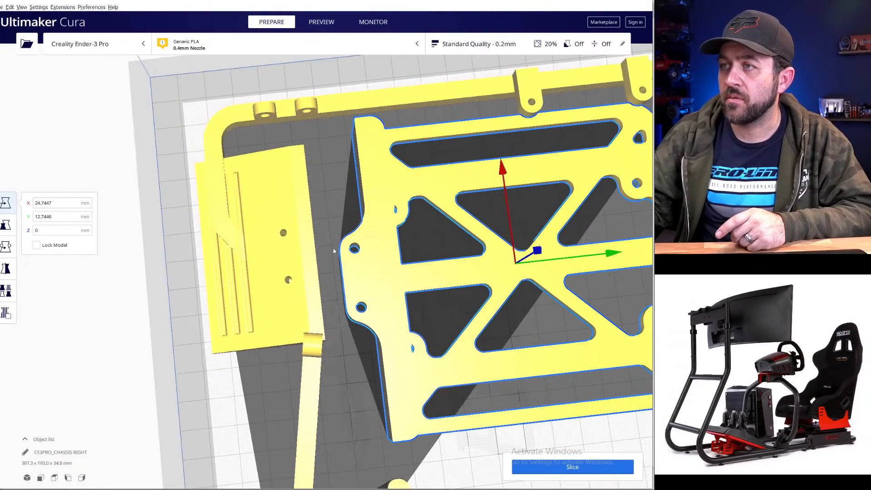
left_click(286, 194)
left_click_drag(291, 218, 543, 332)
middle_click_drag(543, 333, 356, 183)
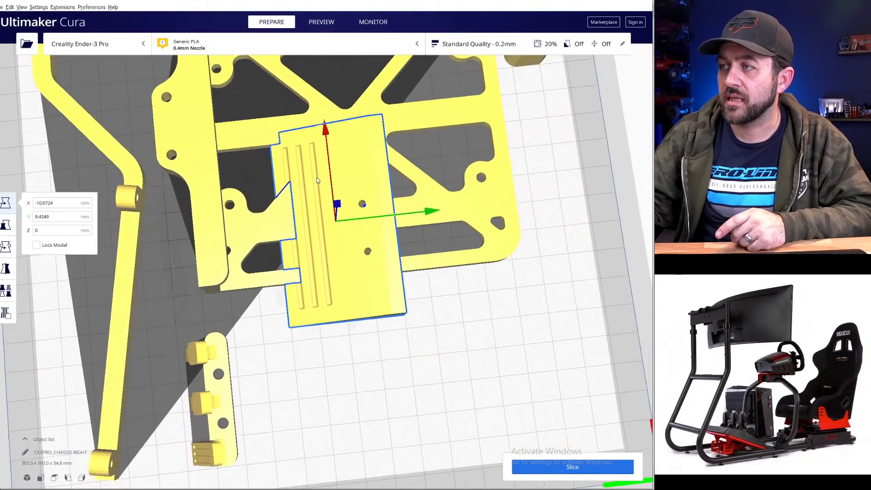
left_click_drag(384, 279, 401, 447)
middle_click_drag(400, 447, 366, 343)
- Rotate the grooved wedge block about the Z axis so its grooves face the opposite side, and lay it flat on the plate
left_click(6, 247)
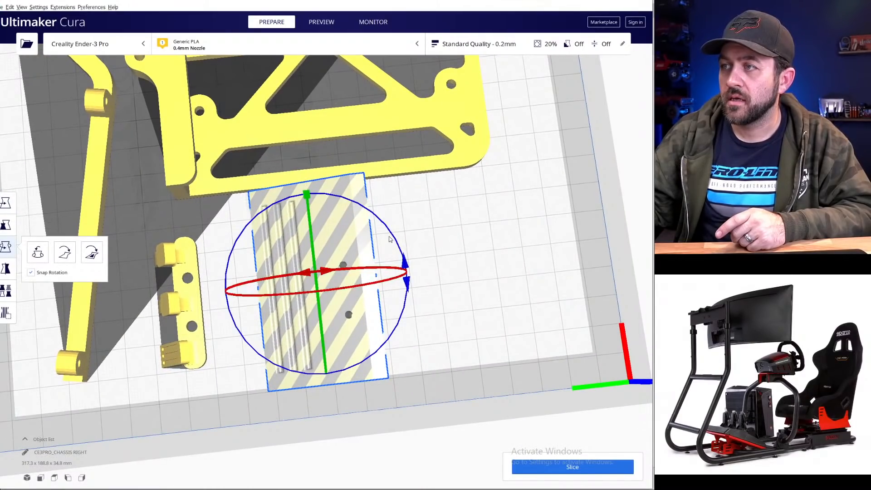
left_click_drag(369, 209, 211, 326)
right_click_drag(254, 328, 286, 168)
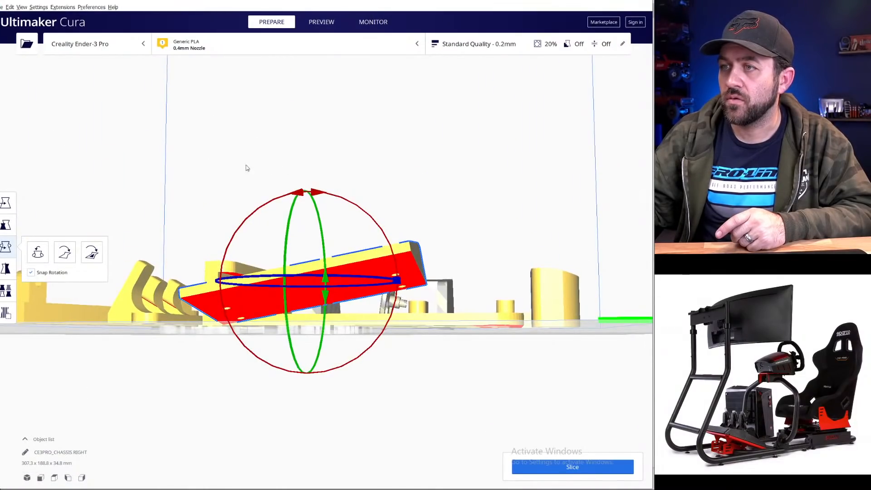
left_click(69, 250)
right_click_drag(554, 187, 549, 227)
- Move the grooved wedge block off the lattice plate and next to the pedals, at about X -49.4 mm and Y -7.7 mm
left_click(31, 207)
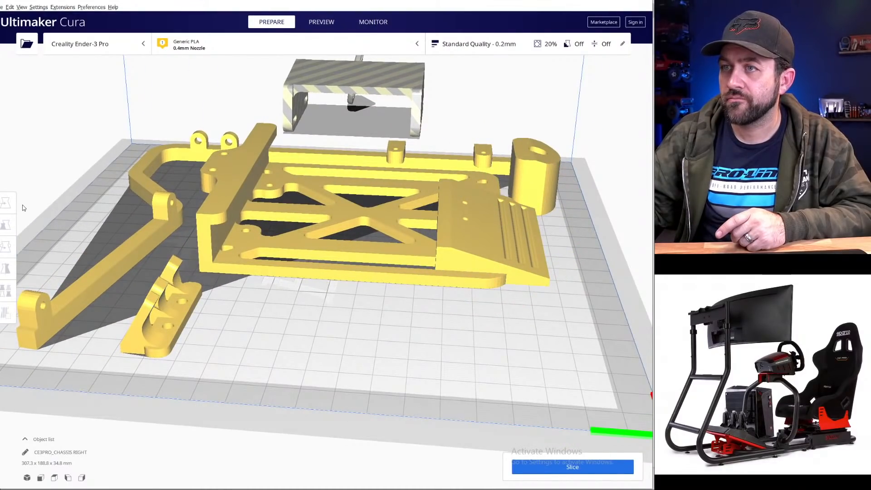
left_click(507, 244)
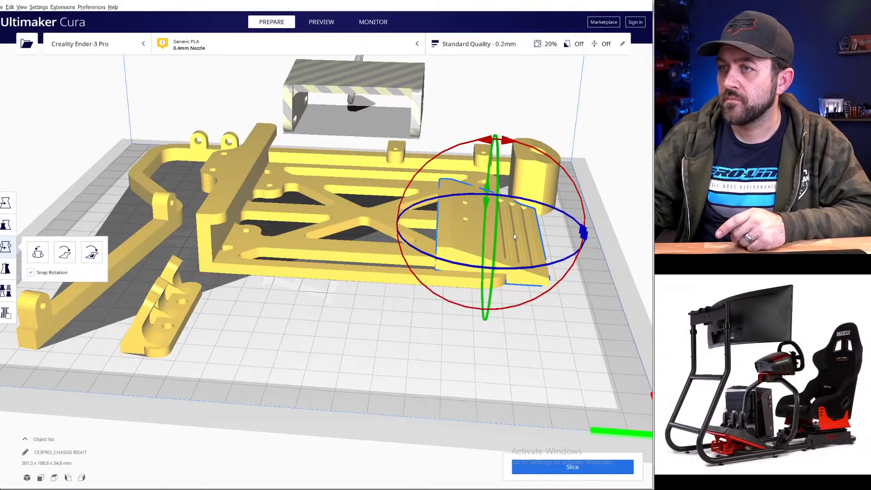
left_click(2, 210)
left_click_drag(498, 241, 281, 298)
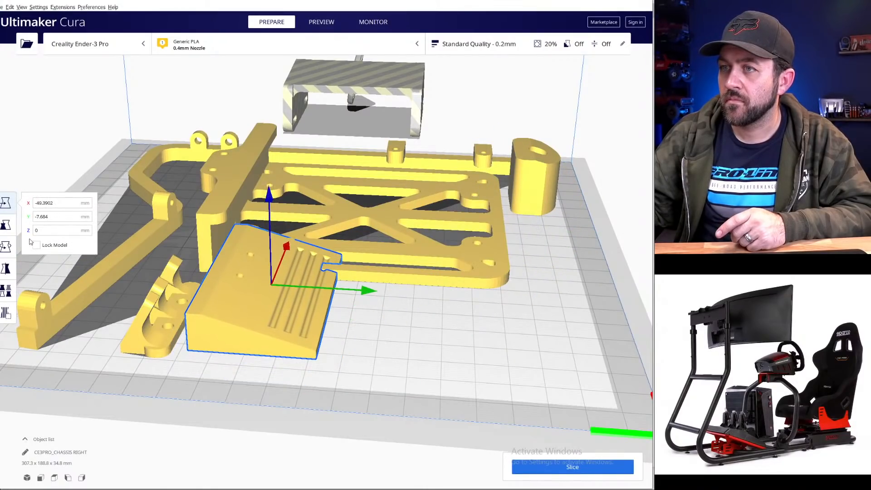
- Rotate the grooved wedge block a quarter turn about the Z axis and shift it clear of the pedals and lattice plate
left_click(6, 247)
left_click_drag(335, 316, 138, 318)
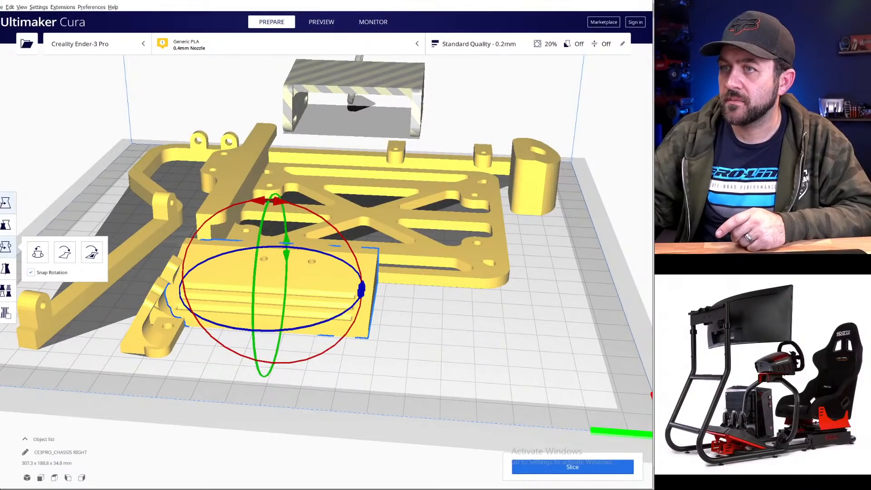
left_click(6, 203)
left_click_drag(249, 310, 301, 332)
- Move the steering base cylinder next to the end of the grooved wedge block, at about X -66 mm and Y 71.1 mm
right_click_drag(349, 296, 254, 318)
scroll(554, 262, "up", 4)
scroll(554, 262, "down", 2)
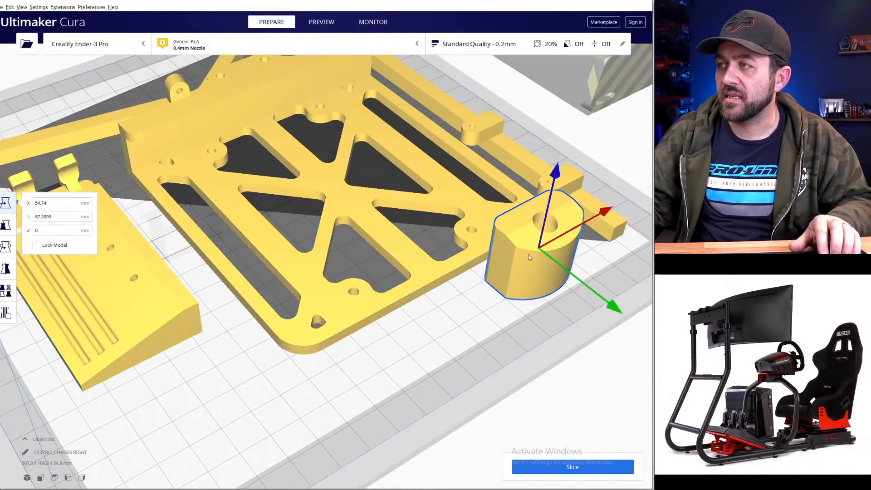
left_click_drag(521, 265, 183, 404)
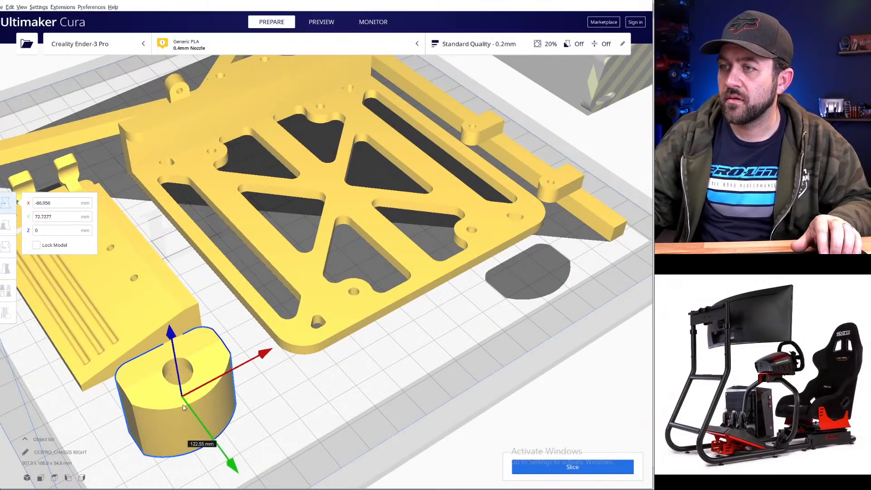
scroll(293, 297, "up", 5)
scroll(275, 220, "up", 2)
scroll(264, 202, "down", 6)
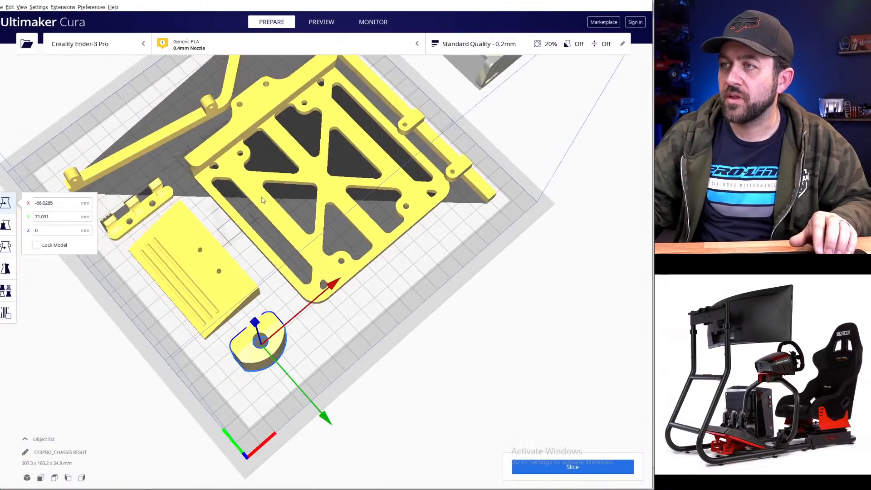
- Shift the lattice plate away from the chassis side frame's lugs, to about X 17.1 mm and Y 15.9 mm
right_click_drag(263, 201, 150, 188)
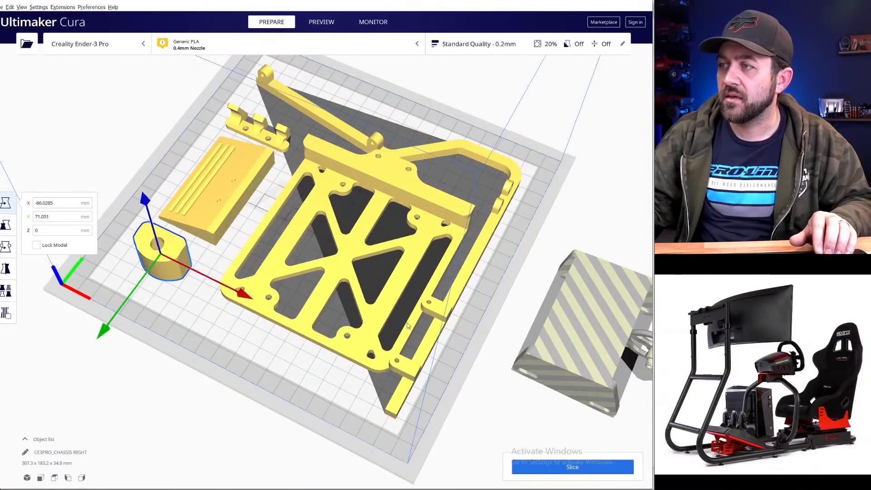
scroll(408, 322, "down", 2)
scroll(424, 340, "up", 5)
middle_click_drag(424, 338, 411, 327)
left_click(344, 260)
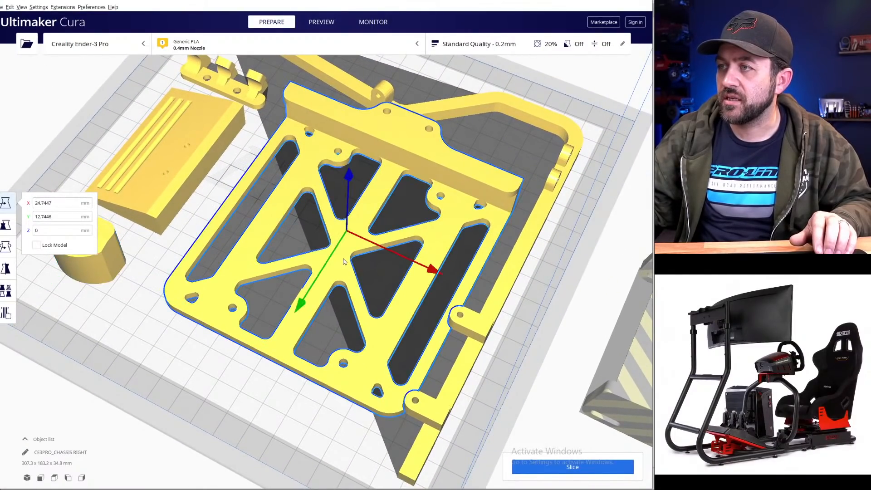
left_click_drag(344, 260, 323, 260)
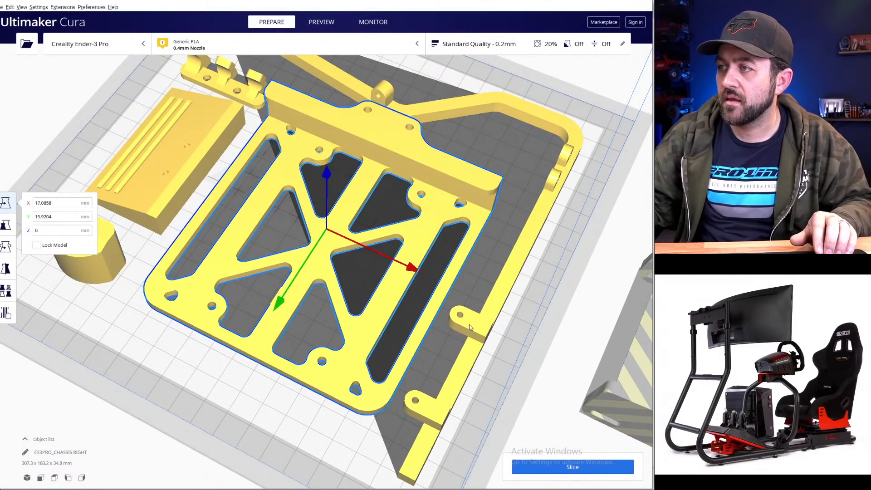
- Try the steering wheel housing over the lattice plate at about X -5.4 mm and Y -50.5 mm, and move it back outside the build plate
right_click_drag(470, 328, 252, 221)
left_click(543, 202)
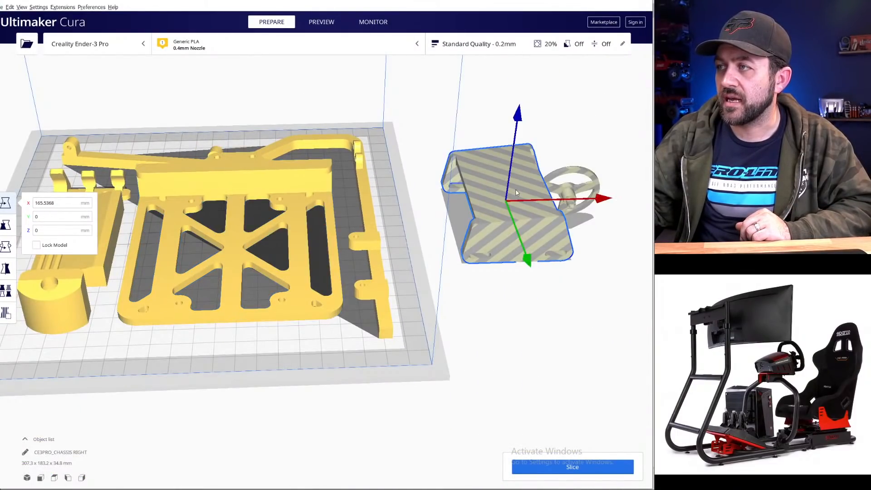
left_click_drag(542, 202, 199, 171)
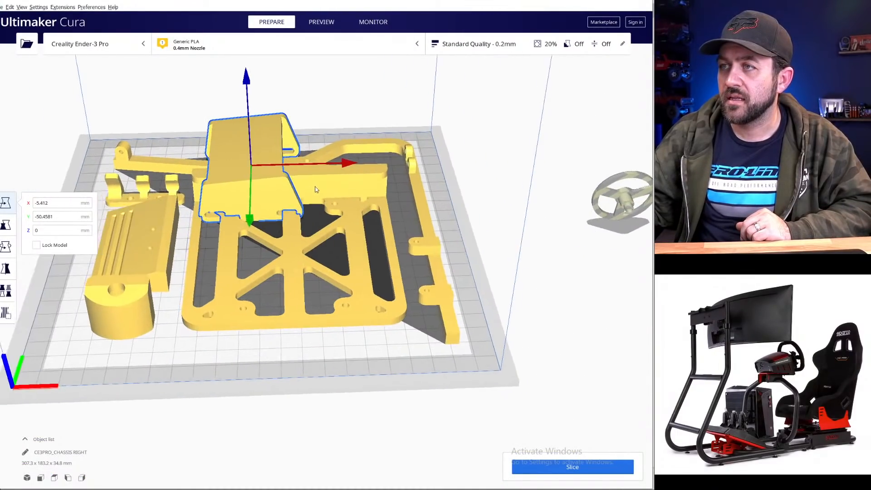
scroll(293, 218, "down", 2)
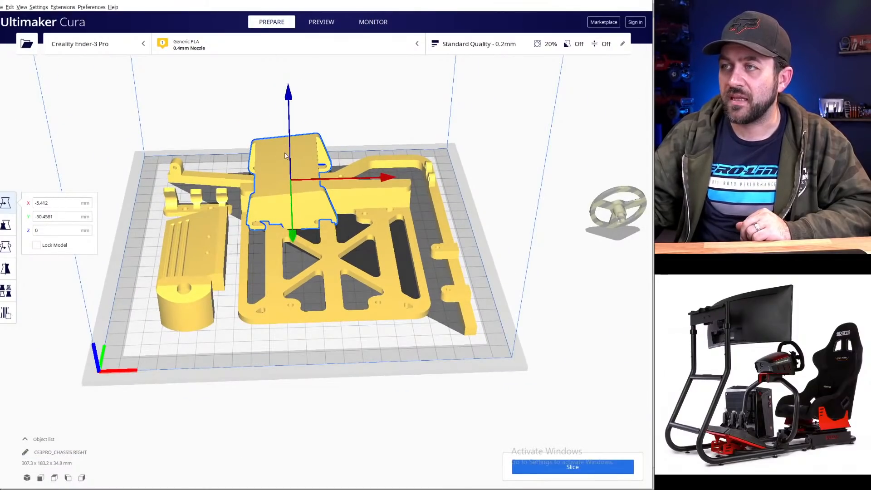
left_click_drag(285, 155, 565, 166)
right_click_drag(238, 183, 319, 239)
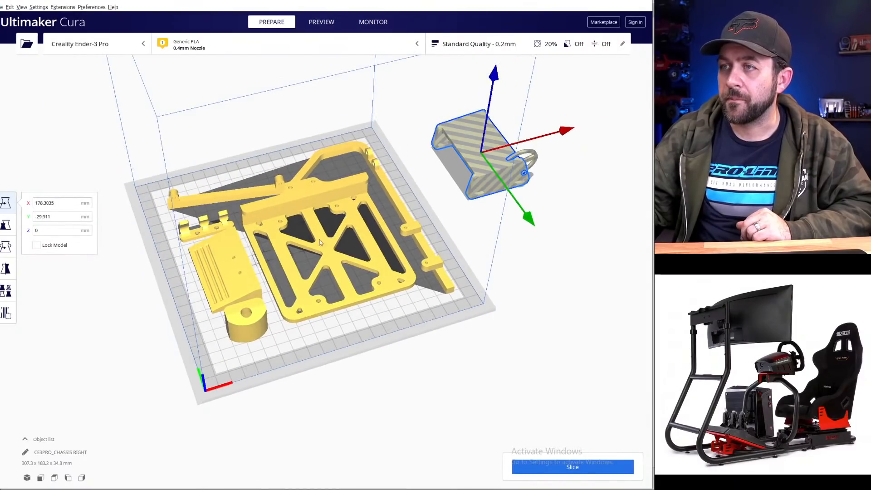
scroll(320, 242, "up", 2)
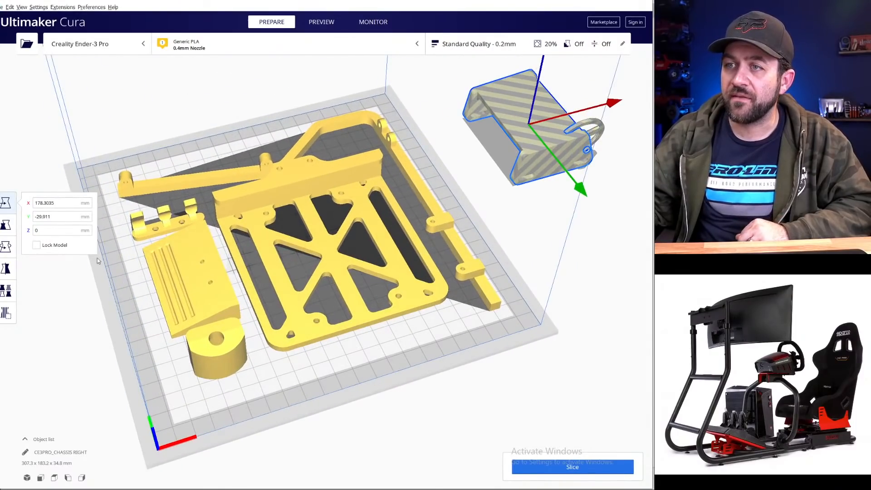
- Enable Generate Support in the print settings of the Standard Quality profile
left_click(492, 51)
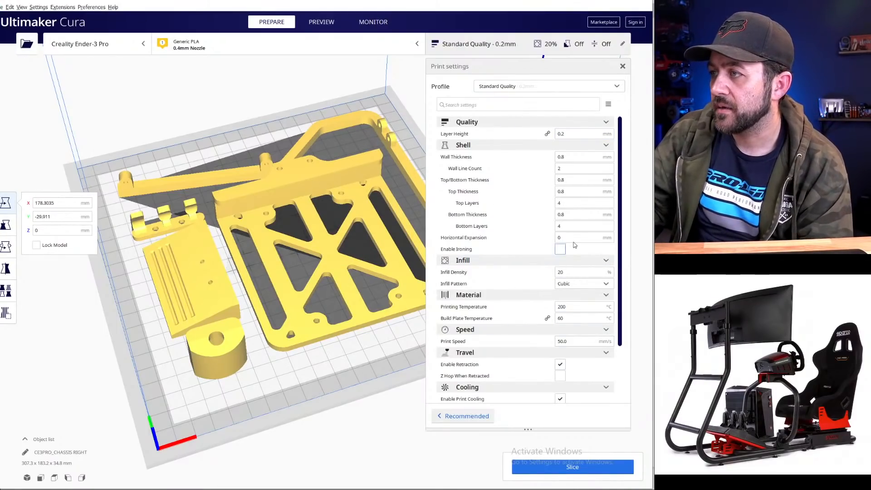
scroll(482, 230, "down", 3)
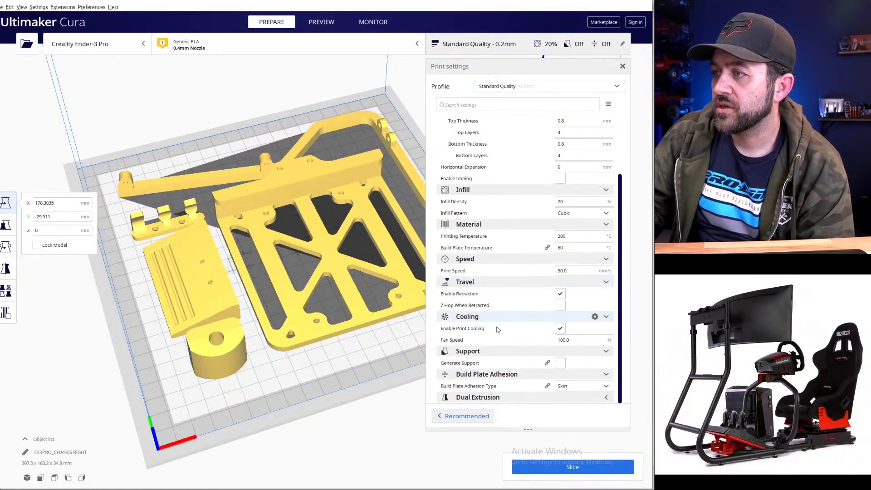
left_click(561, 363)
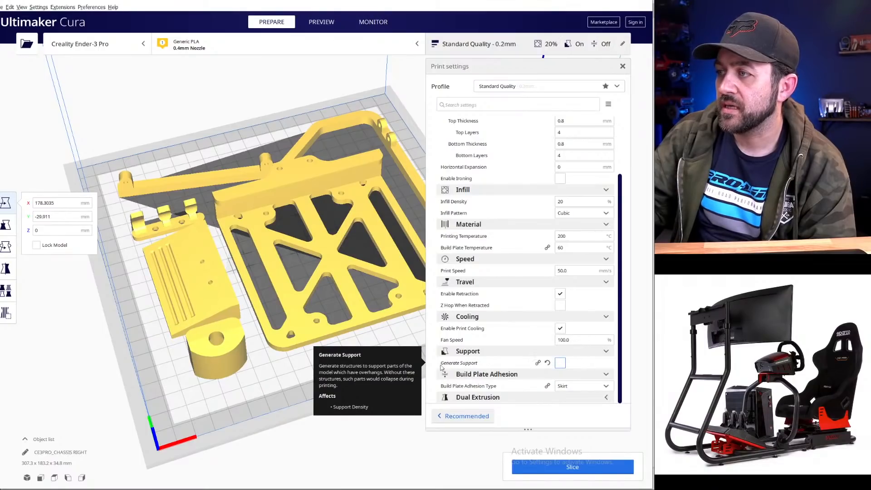
- Examine the chassis side frame's raised lugs beside the lattice plate for overhangs that need support
scroll(317, 299, "down", 2)
scroll(290, 175, "down", 3)
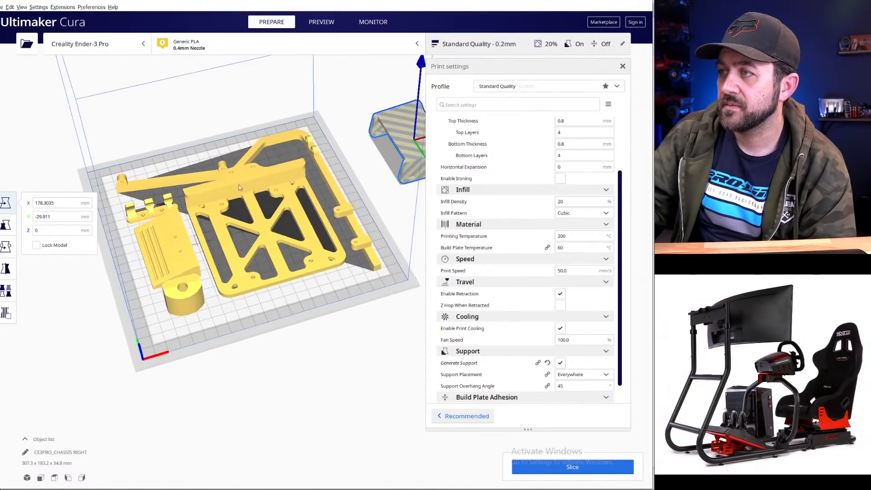
scroll(344, 197, "up", 12)
right_click_drag(321, 167, 227, 173)
scroll(157, 155, "down", 3)
middle_click_drag(157, 154, 315, 203)
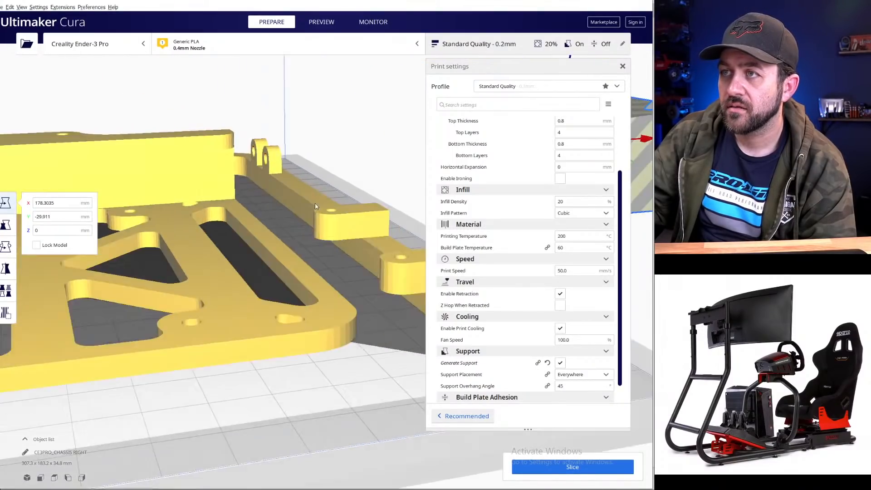
scroll(182, 204, "up", 3)
middle_click_drag(138, 198, 141, 223)
scroll(141, 226, "down", 3)
- Inspect the lattice plate, its upright ledge and the neighbouring small parts from several angles before slicing
right_click_drag(227, 248, 199, 247)
scroll(251, 287, "up", 3)
right_click_drag(267, 280, 317, 245)
scroll(287, 237, "up", 3)
scroll(288, 237, "down", 6)
scroll(581, 360, "down", 1)
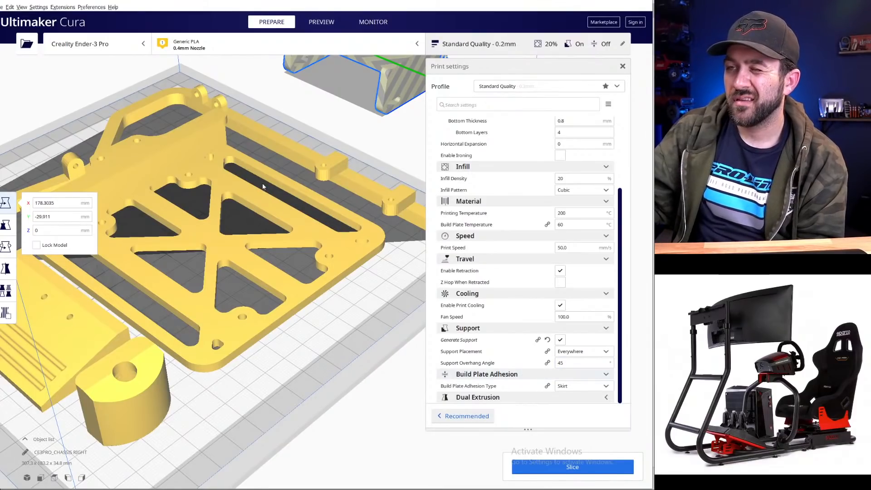
right_click_drag(257, 215, 232, 236)
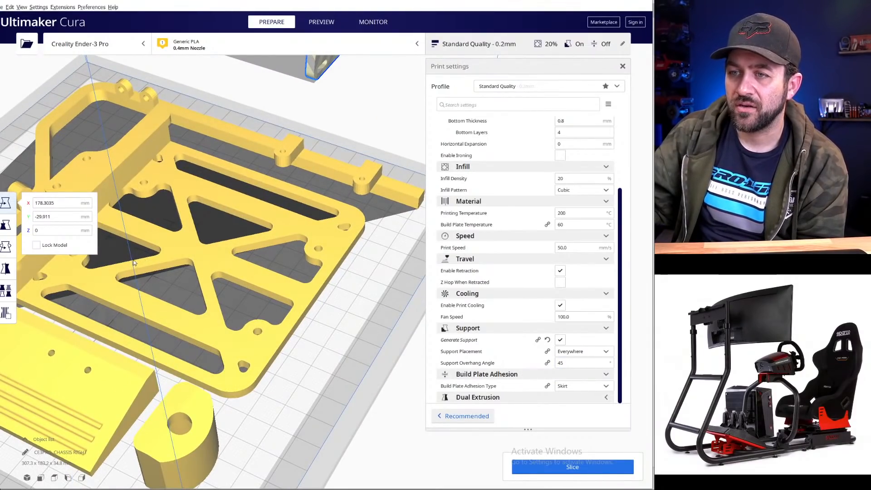
right_click_drag(133, 262, 216, 284)
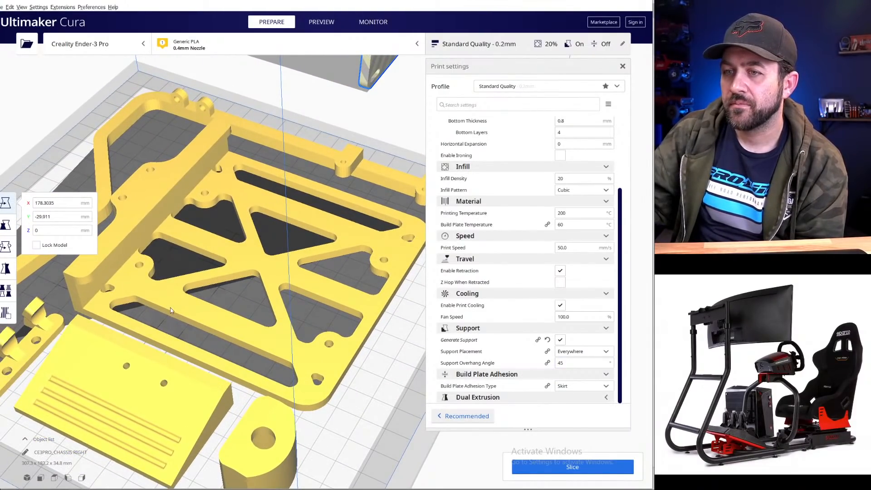
scroll(206, 323, "up", 2)
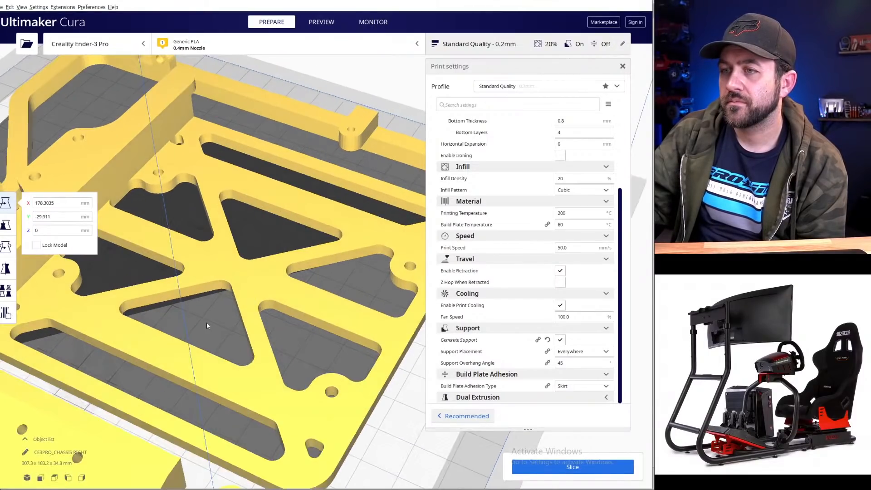
scroll(207, 321, "down", 6)
right_click_drag(224, 300, 385, 275)
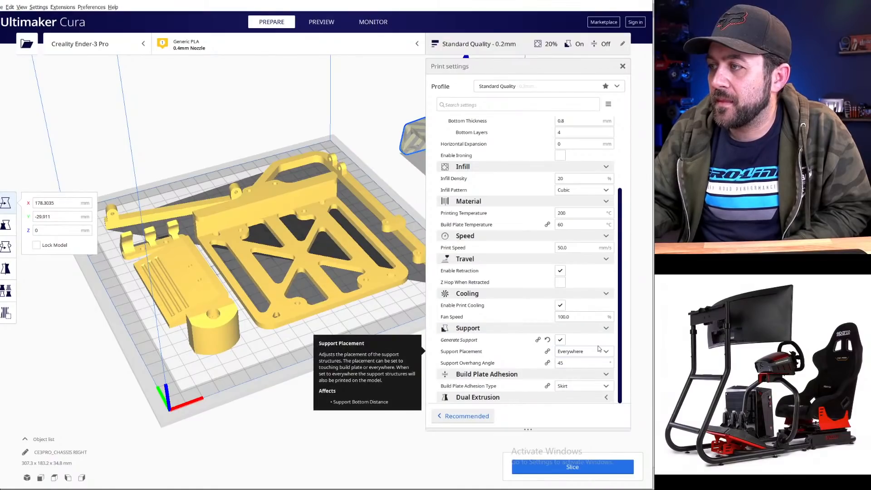
- Open the visibility preferences for the Support settings, read the description of Support Structure, and close them
left_click(594, 328)
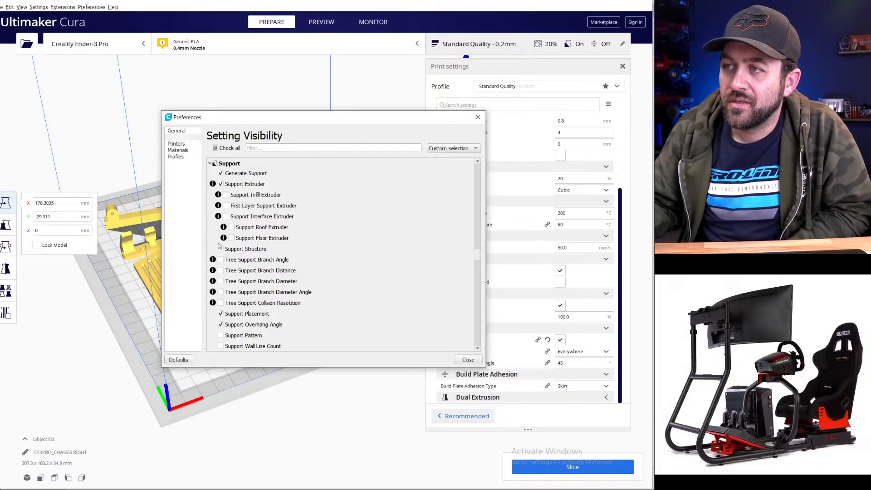
mouse_move(226, 249)
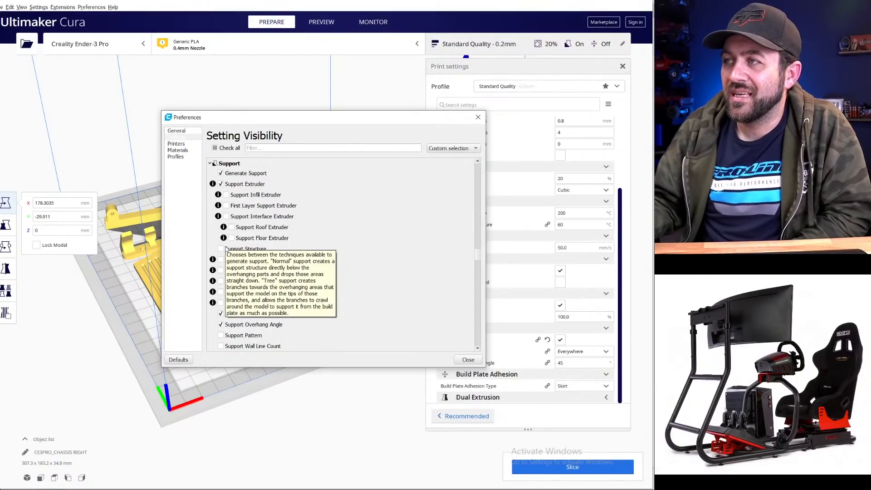
left_click(460, 361)
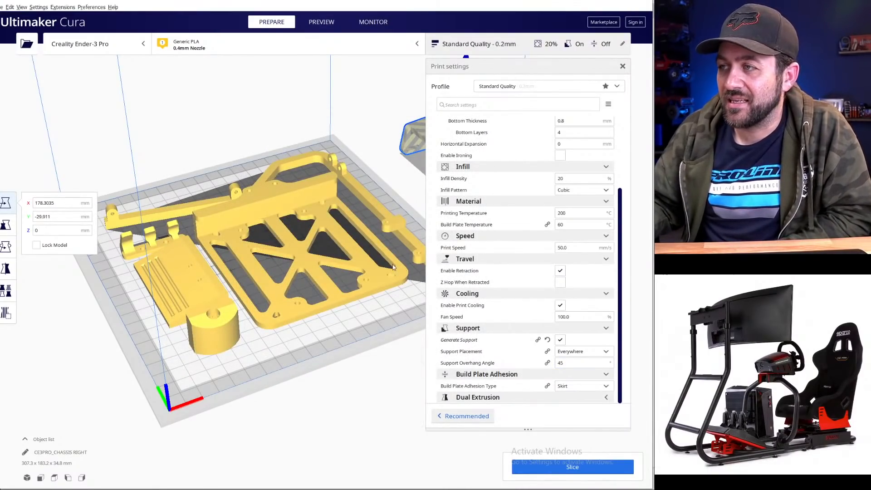
- Clear the selection, slice the arranged parts with support enabled, and show the result in the layer preview
right_click_drag(327, 269, 394, 293)
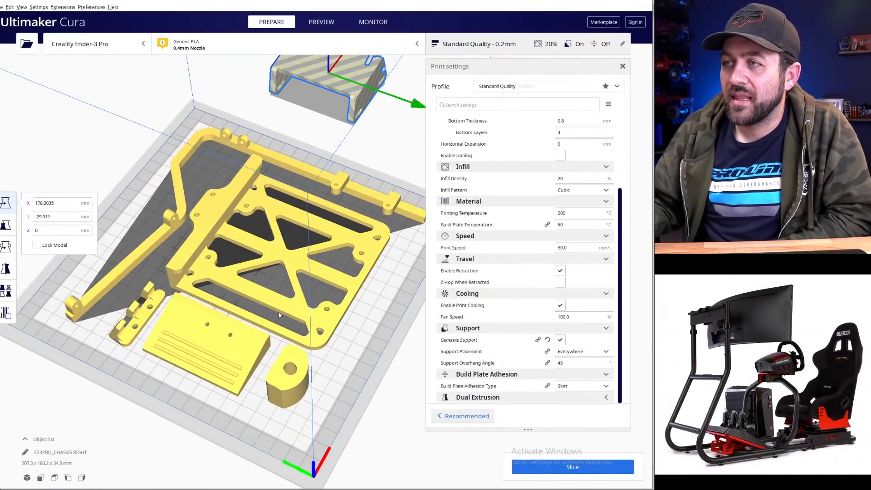
right_click_drag(279, 315, 266, 280)
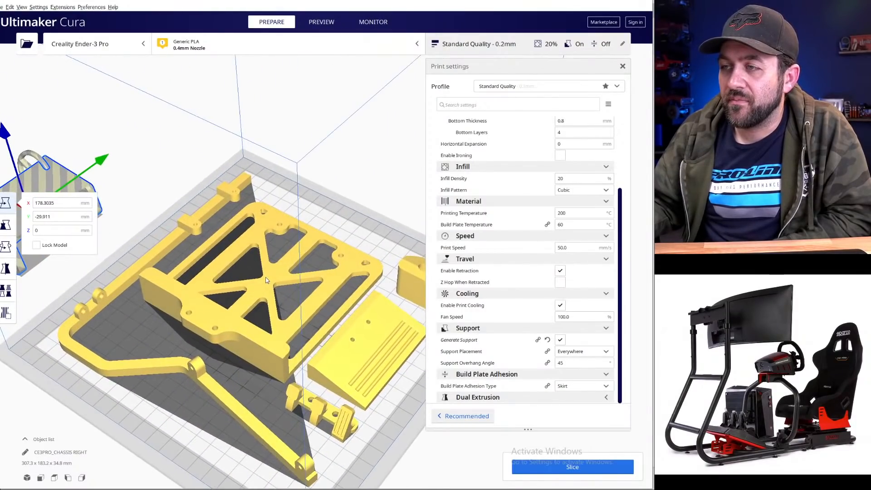
right_click_drag(229, 335, 229, 285)
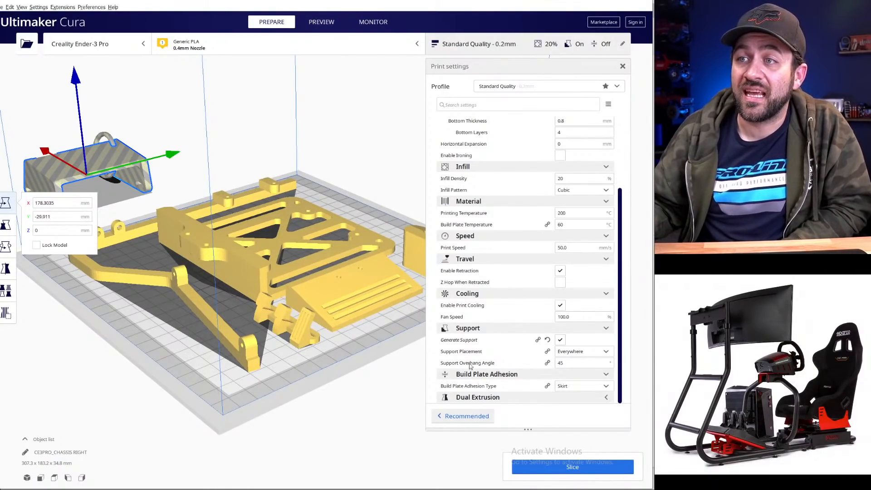
left_click(316, 105)
middle_click_drag(269, 204, 238, 167)
right_click_drag(237, 167, 185, 329)
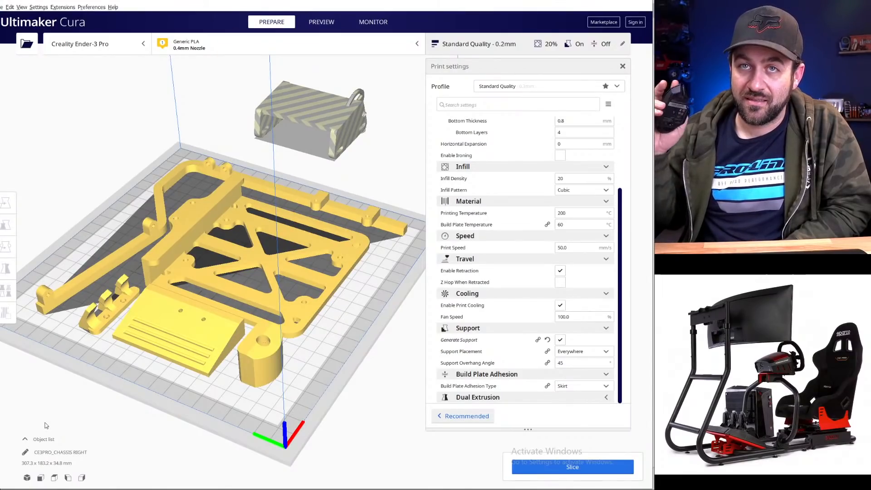
right_click_drag(332, 310, 214, 293)
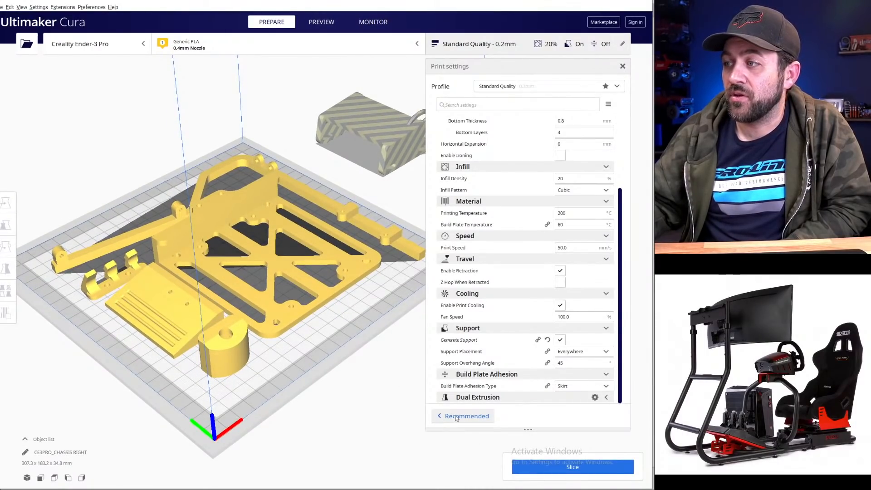
left_click(567, 467)
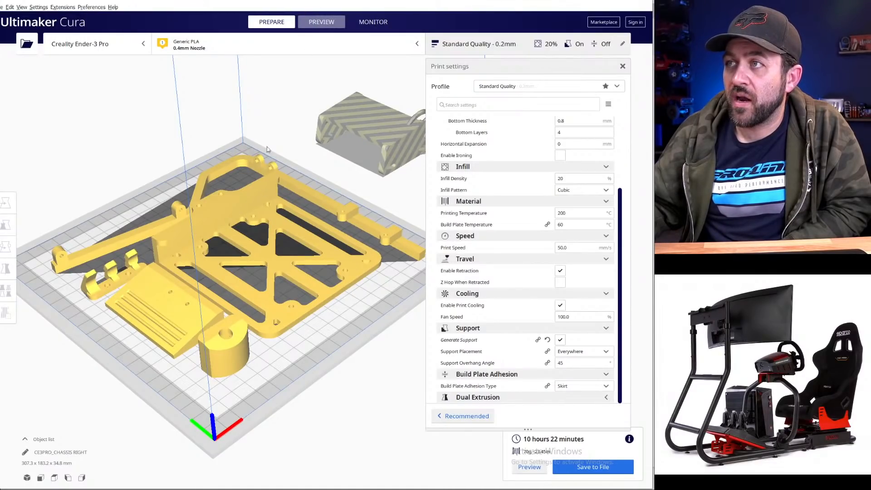
scroll(190, 239, "up", 6)
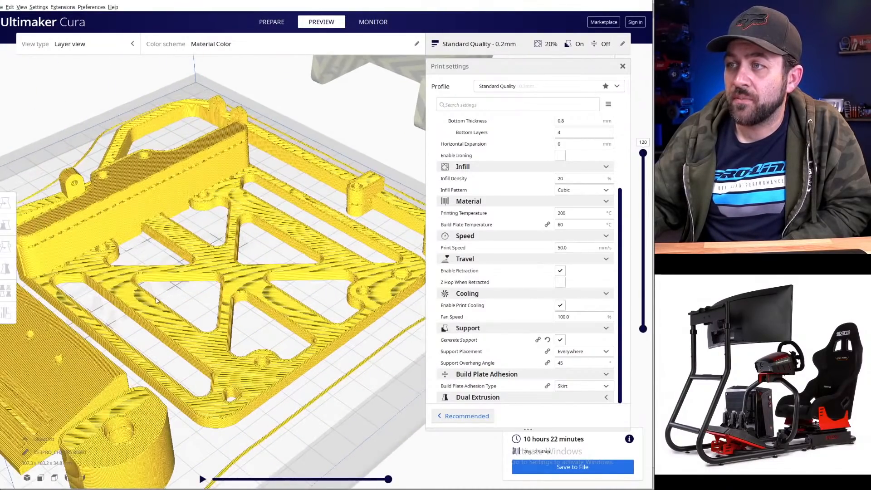
- Select the lattice plate in the layer preview and examine its upright ledge for generated supports
left_click(142, 275)
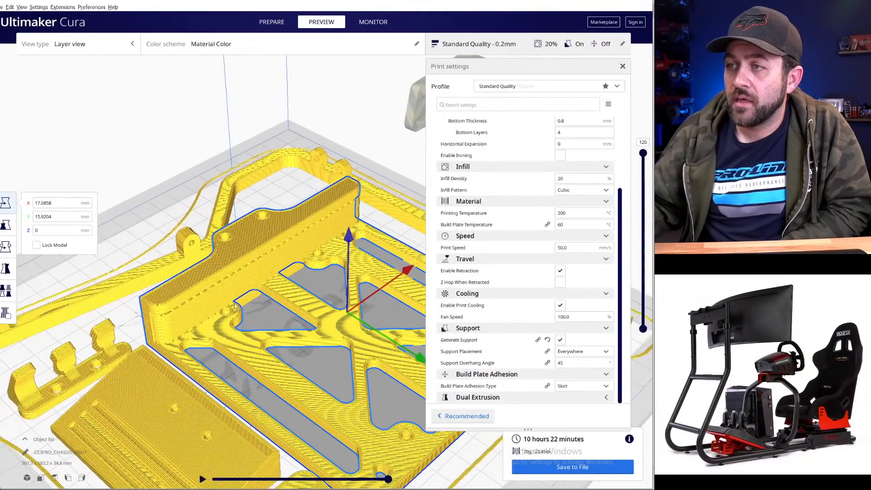
scroll(234, 306, "up", 5)
middle_click_drag(122, 341, 150, 206)
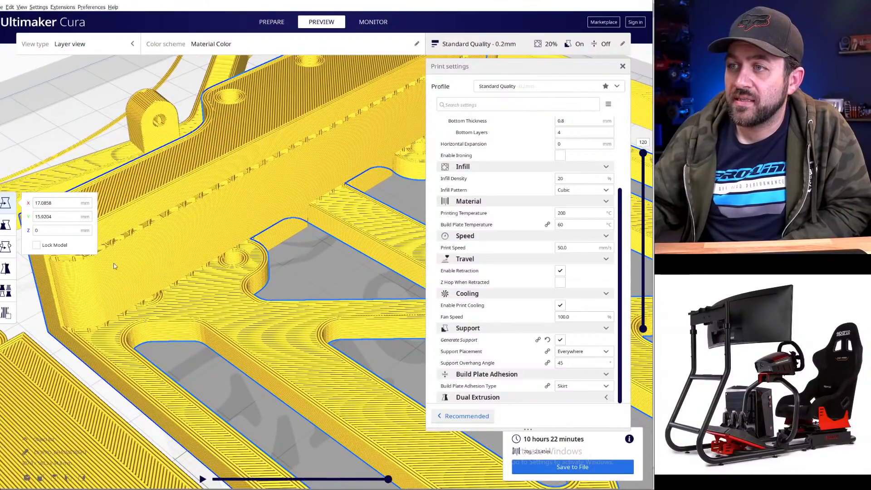
scroll(112, 287, "down", 2)
middle_click_drag(203, 262, 43, 335)
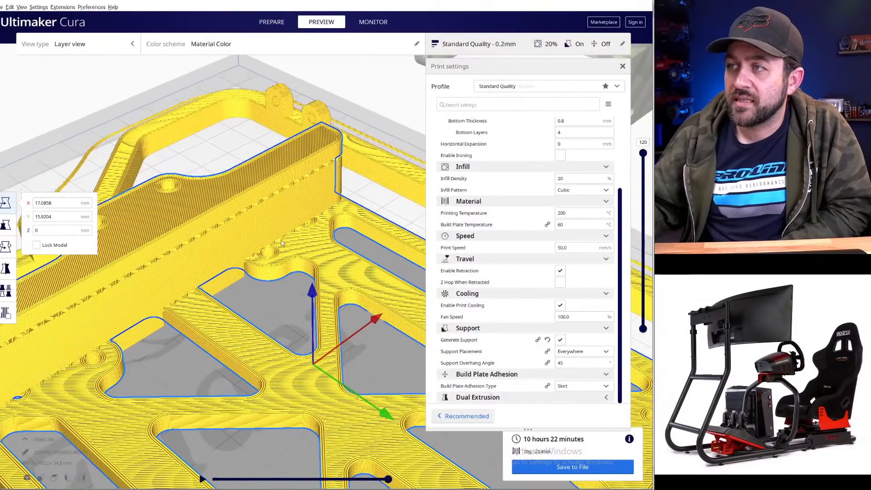
right_click_drag(140, 272, 208, 248)
middle_click_drag(208, 248, 236, 161)
right_click_drag(236, 160, 261, 173)
middle_click_drag(151, 240, 284, 306)
right_click_drag(301, 284, 219, 184)
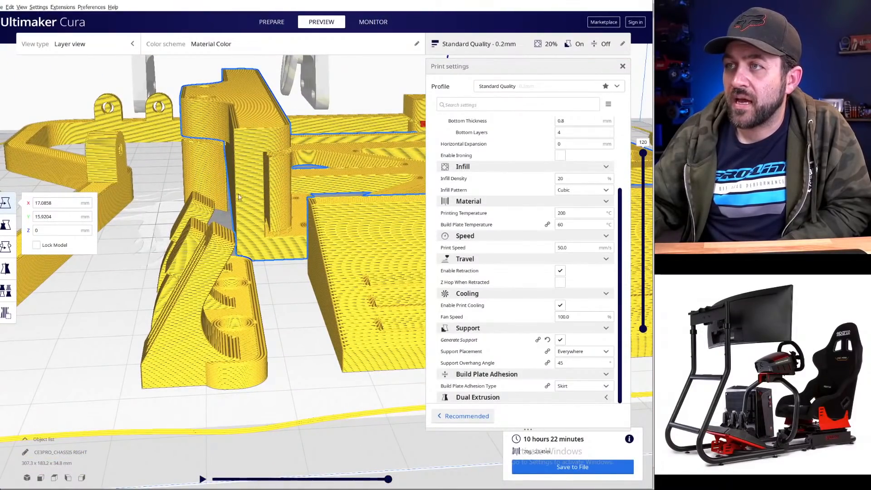
- Examine the sliced chassis side frame's holed lugs and the supports beneath its raised posts
scroll(239, 197, "down", 10)
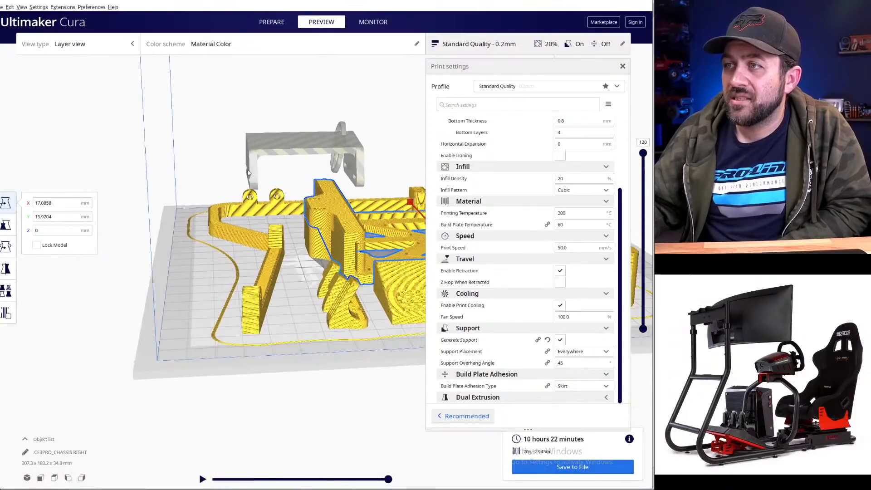
scroll(247, 173, "up", 10)
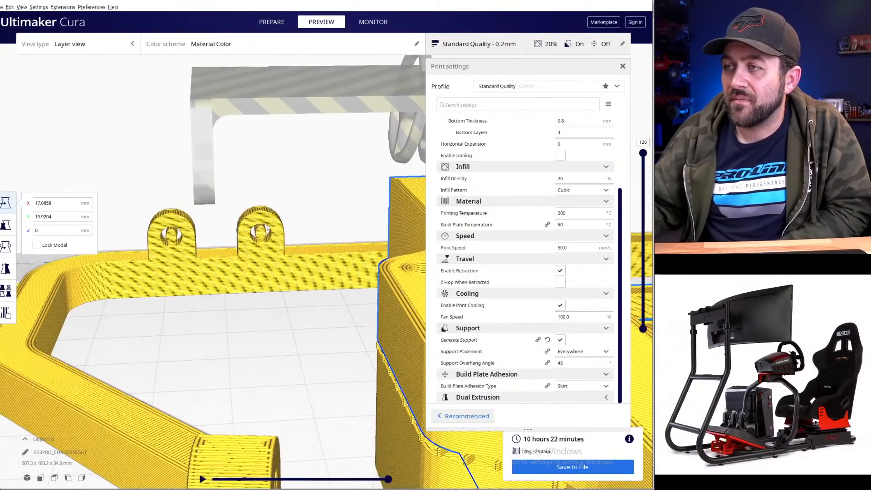
scroll(266, 228, "up", 1)
right_click_drag(245, 231, 296, 280)
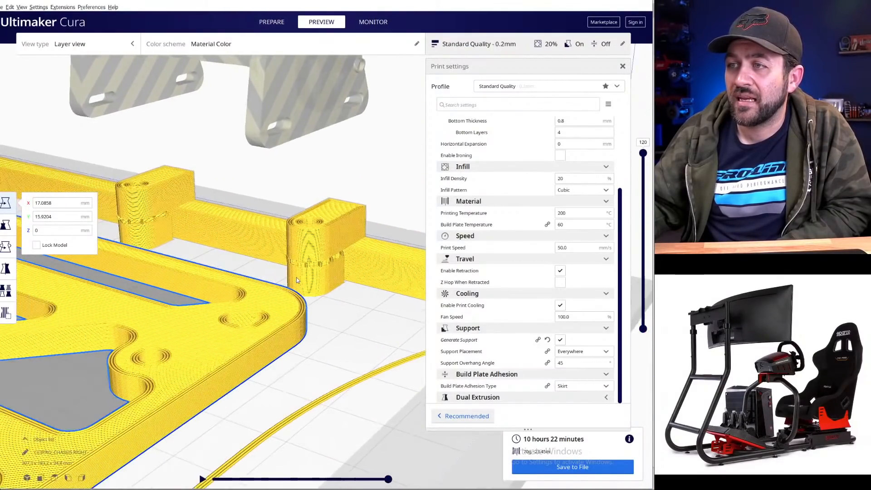
scroll(299, 274, "up", 5)
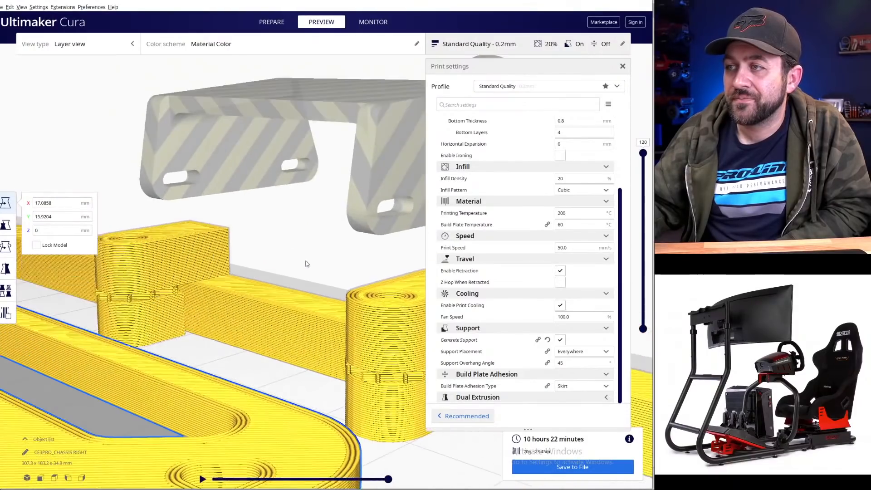
scroll(303, 262, "down", 2)
right_click_drag(288, 316, 185, 278)
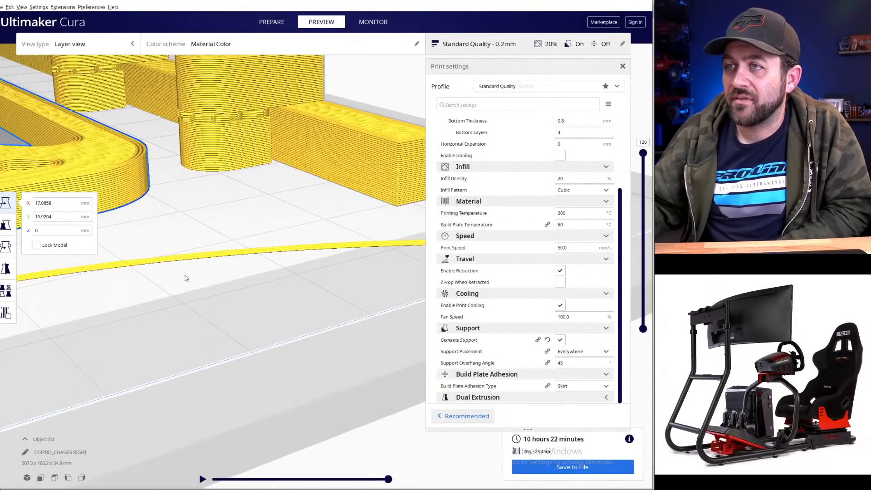
scroll(188, 276, "down", 6)
right_click_drag(138, 247, 161, 307)
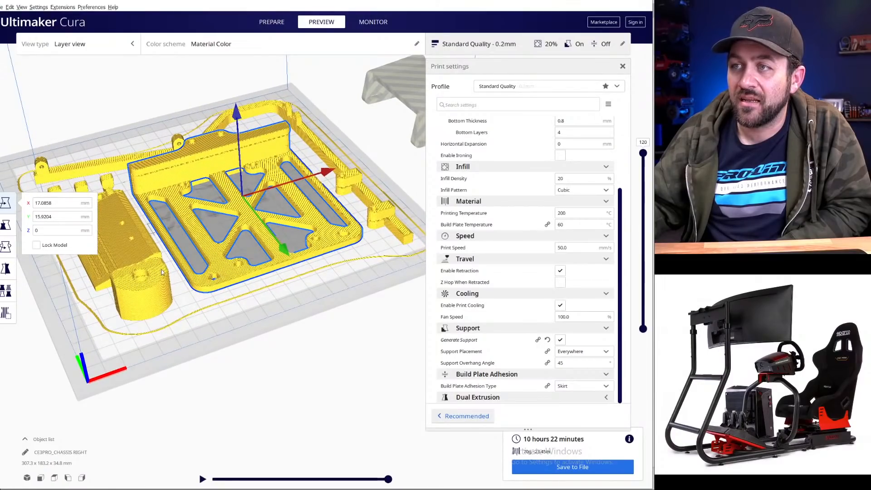
- Review the sliced layout of all parts on the build plate from above and from the side
right_click_drag(162, 272, 197, 279)
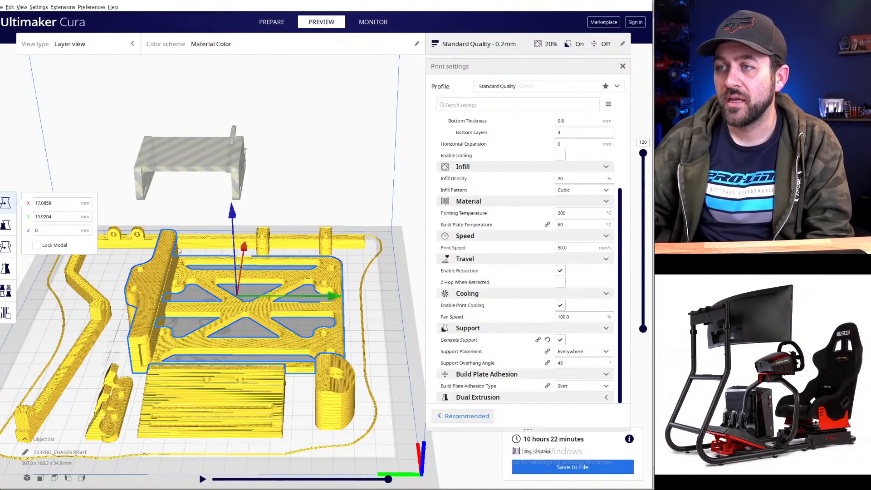
right_click_drag(149, 323, 271, 315)
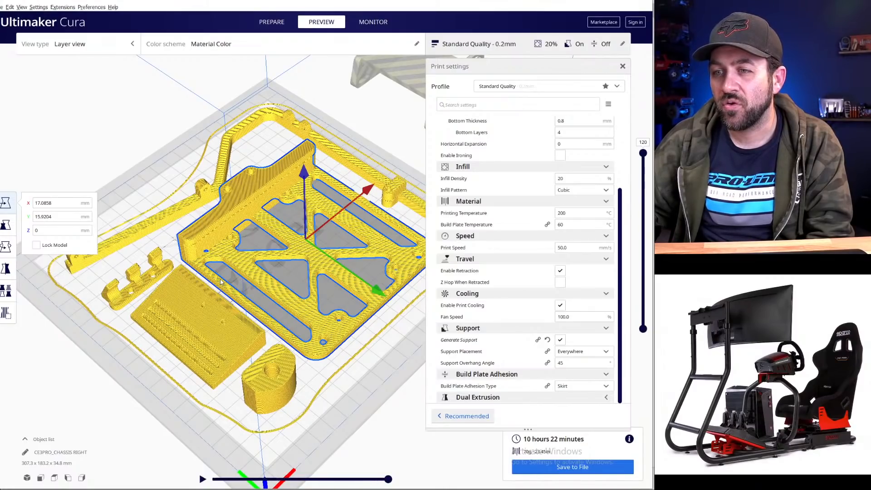
mouse_move(235, 274)
right_mouse_down()
mouse_move(239, 266)
mouse_move(245, 284)
right_mouse_up()
middle_click_drag(245, 286, 224, 278)
scroll(227, 271, "up", 1)
scroll(198, 341, "down", 8)
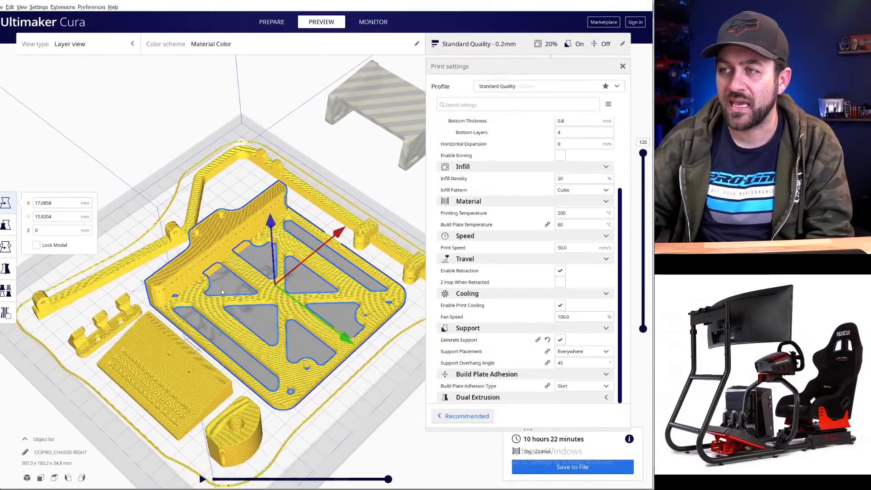
scroll(207, 286, "up", 10)
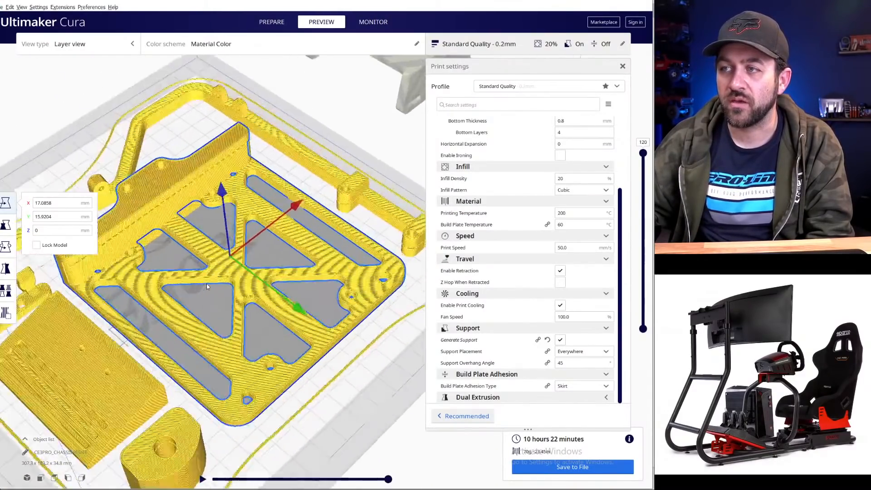
- Inspect the sliced grooved wedge block, steering base and lattice plate up close in the layer preview
right_click_drag(260, 318, 275, 332)
middle_click_drag(263, 321, 268, 213)
scroll(265, 222, "up", 3)
scroll(246, 265, "down", 9)
scroll(248, 259, "up", 4)
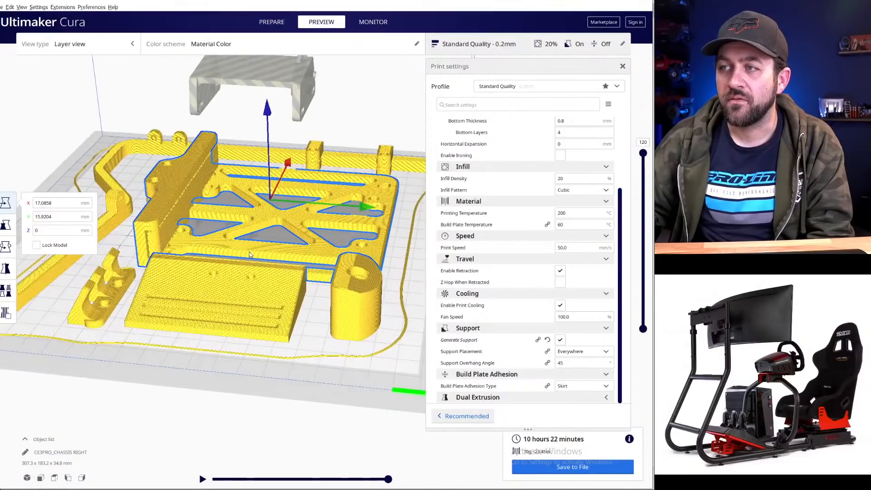
right_click_drag(245, 252, 247, 283)
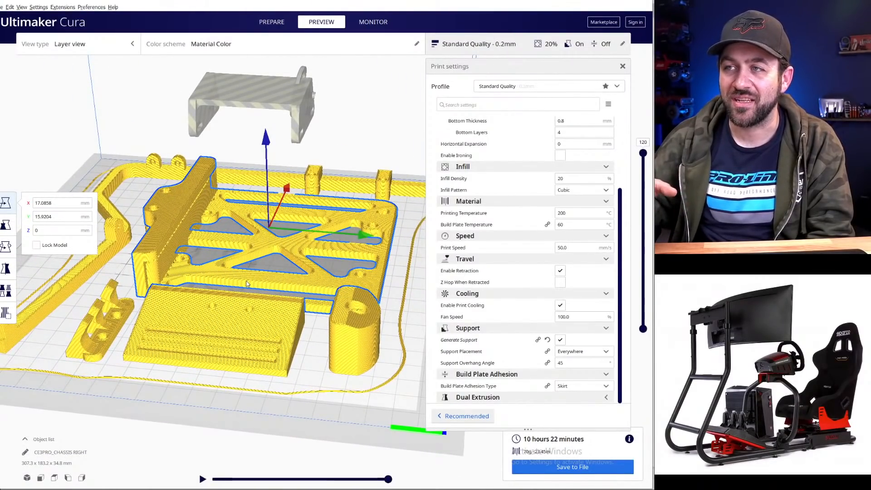
right_click_drag(242, 274, 277, 280)
scroll(199, 280, "up", 4)
scroll(199, 280, "down", 4)
scroll(204, 281, "up", 8)
scroll(206, 282, "down", 10)
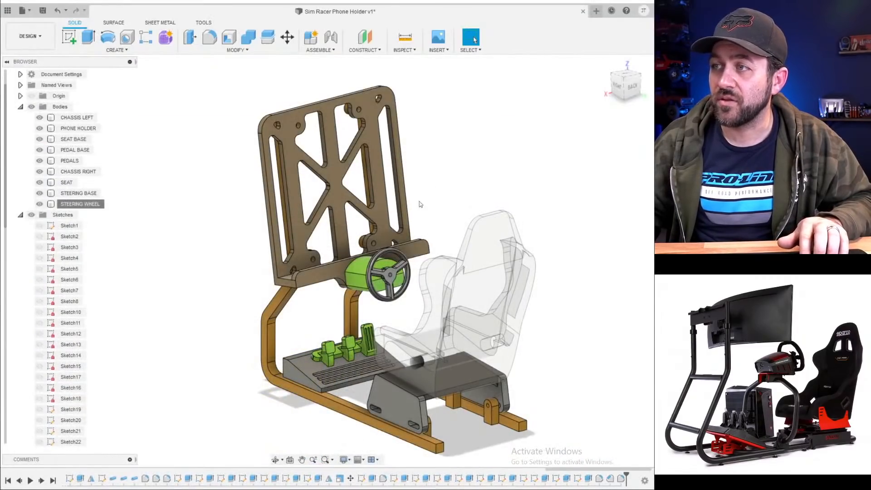
- Examine the assembled sim racer phone holder as a whole from the seat side and the opposite side
scroll(202, 298, "up", 4)
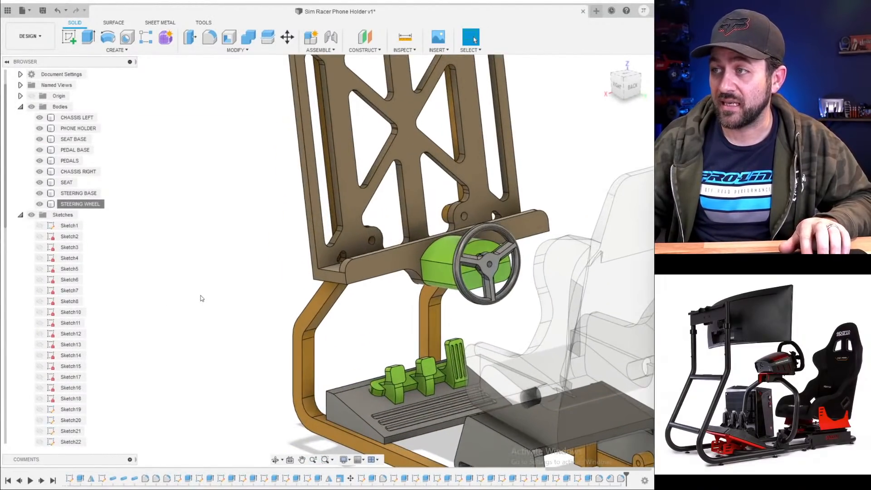
scroll(202, 298, "down", 6)
middle_click_drag(320, 293, 278, 293)
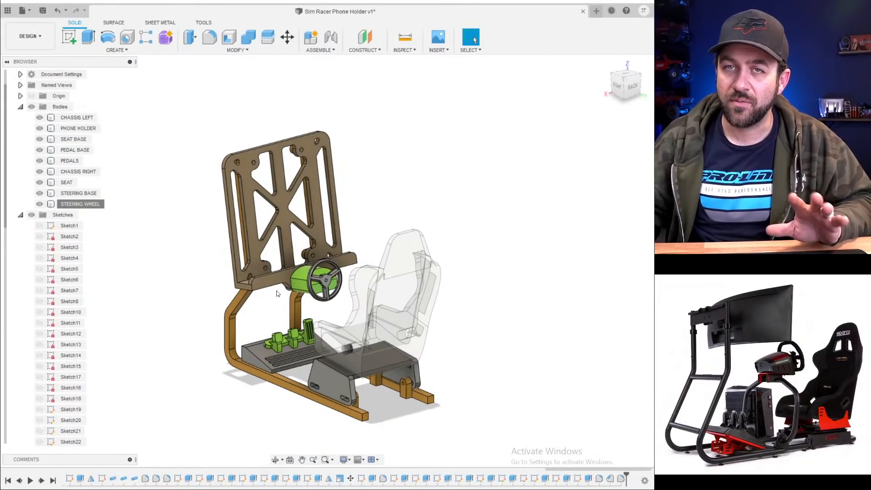
scroll(339, 282, "up", 4)
middle_click_drag(383, 268, 394, 222, "shift")
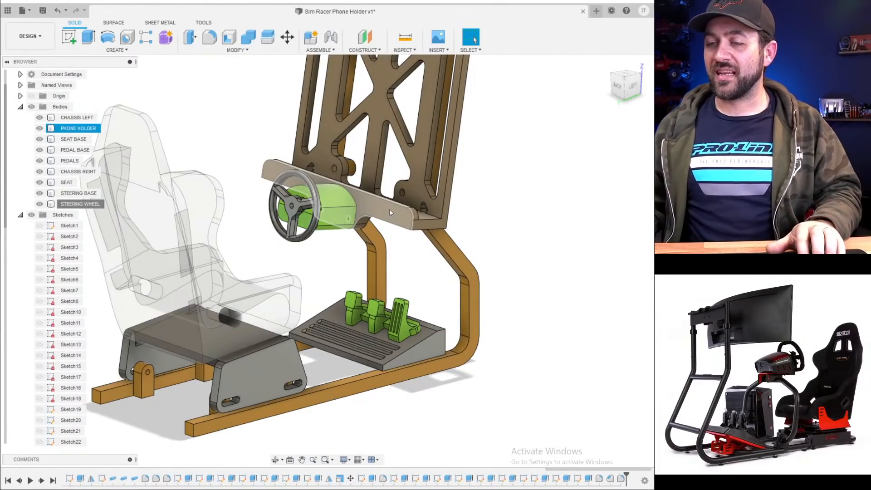
- Inspect the chassis side frames, steering base, phone ledge and pedals of the assembled model up close
middle_click_drag(363, 243, 326, 258, "shift")
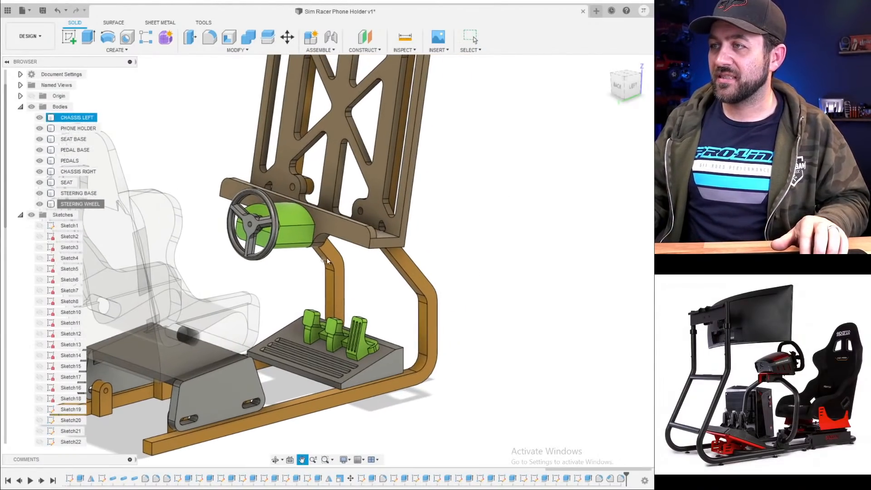
double_click(339, 273)
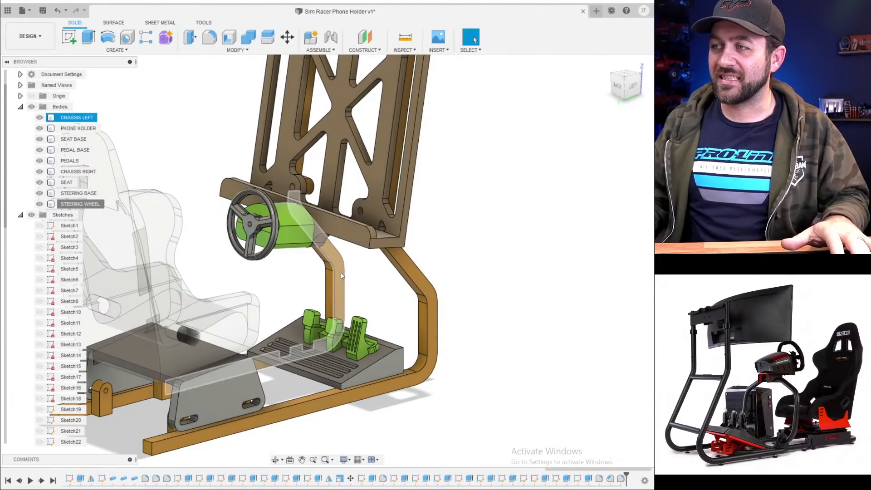
left_click(369, 265)
middle_click_drag(338, 264, 356, 289)
scroll(383, 291, "up", 4)
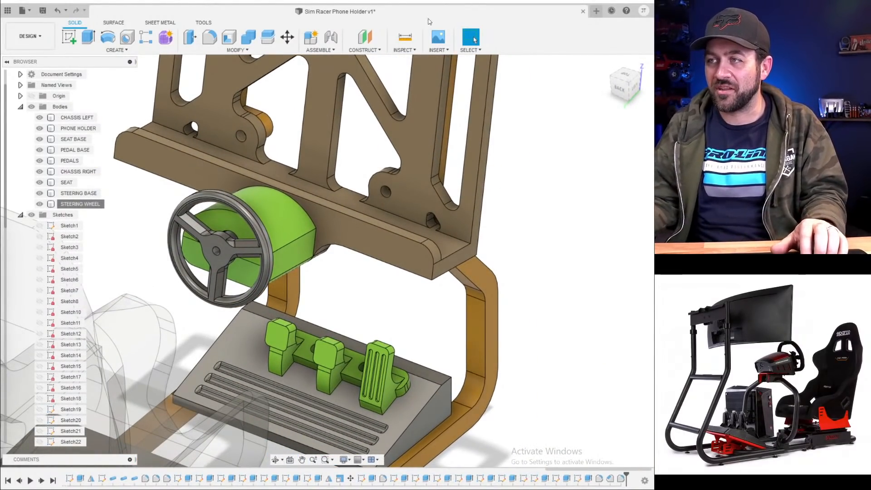
mouse_move(356, 288)
middle_mouse_down("shift")
mouse_move(335, 253)
mouse_move(373, 255)
mouse_move(360, 249)
mouse_move(399, 268)
mouse_move(373, 287)
middle_mouse_up("shift")
scroll(371, 261, "up", 3)
scroll(373, 260, "down", 3)
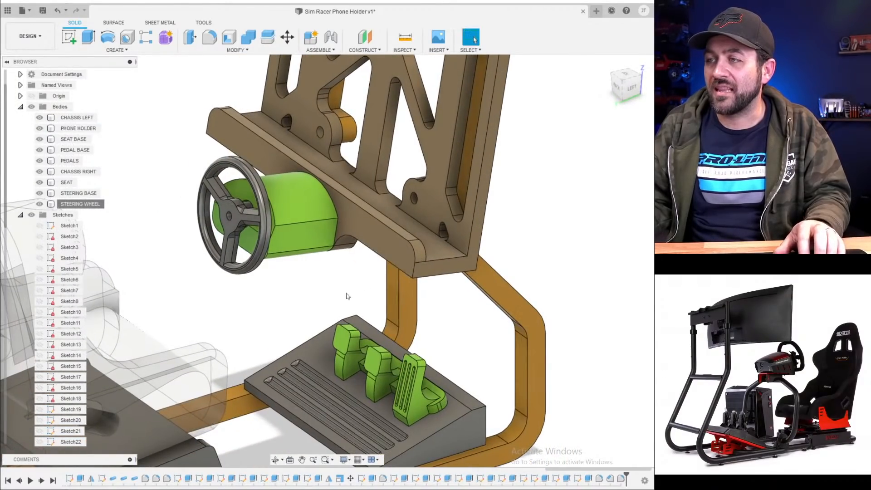
- Start a Derive from the Creep Interior design in the Admin Project
left_click(433, 49)
left_click(448, 63)
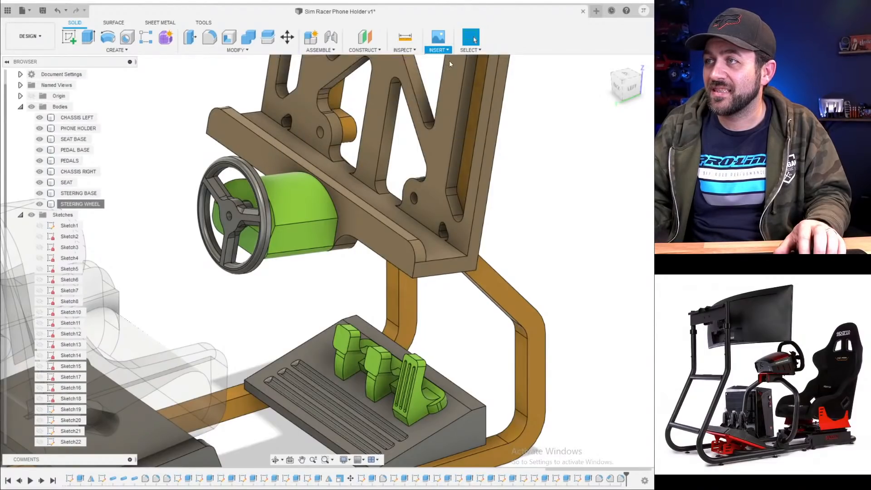
scroll(345, 278, "down", 2)
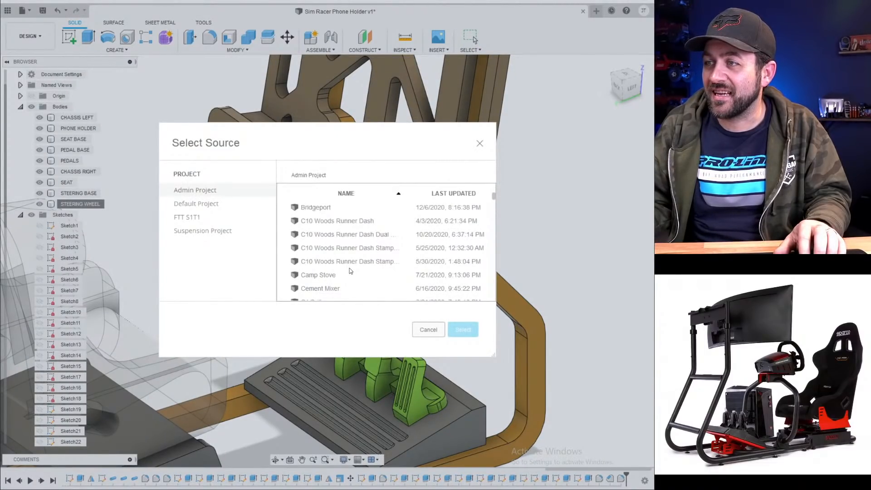
scroll(349, 271, "down", 4)
left_click(336, 210)
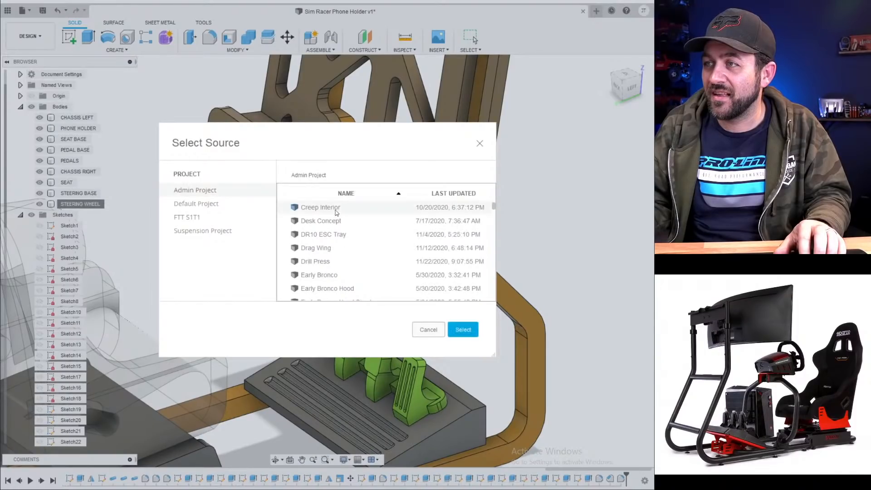
left_click(472, 330)
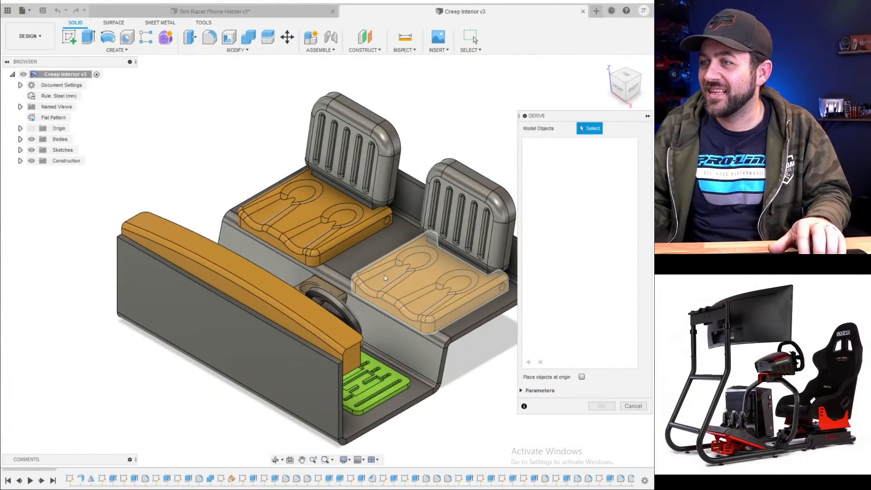
- Derive only the gear shifter body on the center console into the phone holder design
middle_click_drag(384, 278, 275, 268, "shift")
scroll(274, 268, "up", 5)
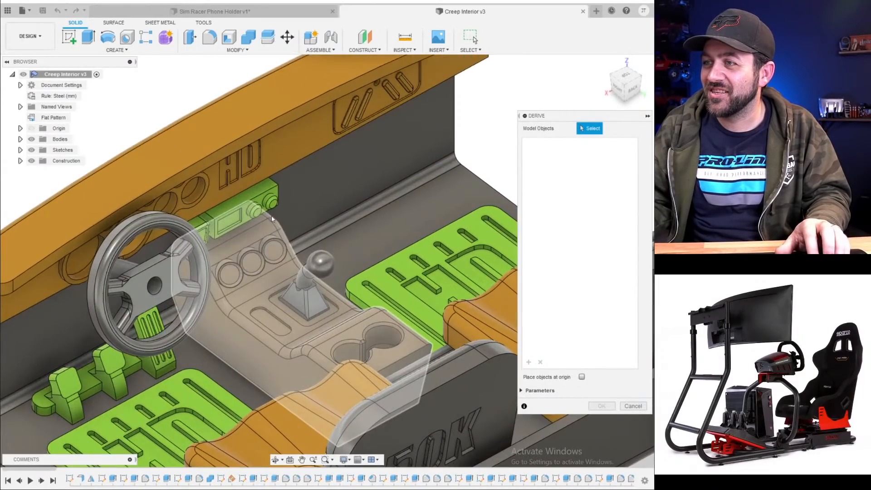
left_click(319, 295)
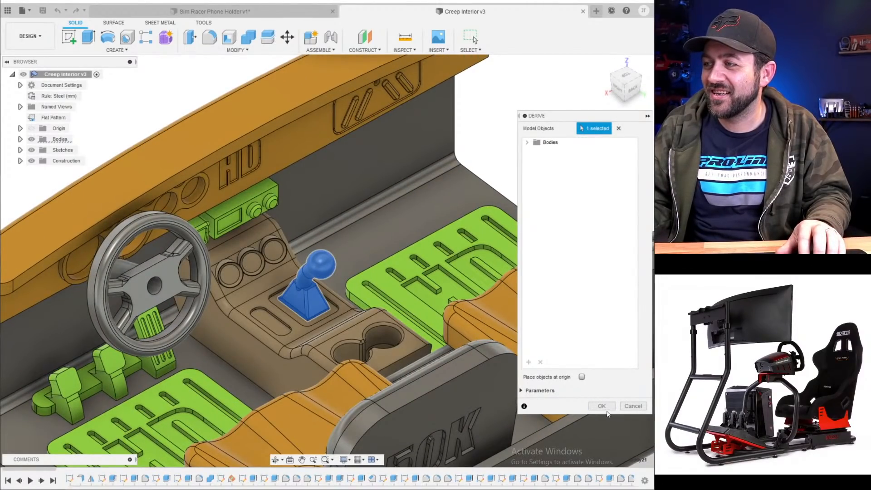
left_click(604, 407)
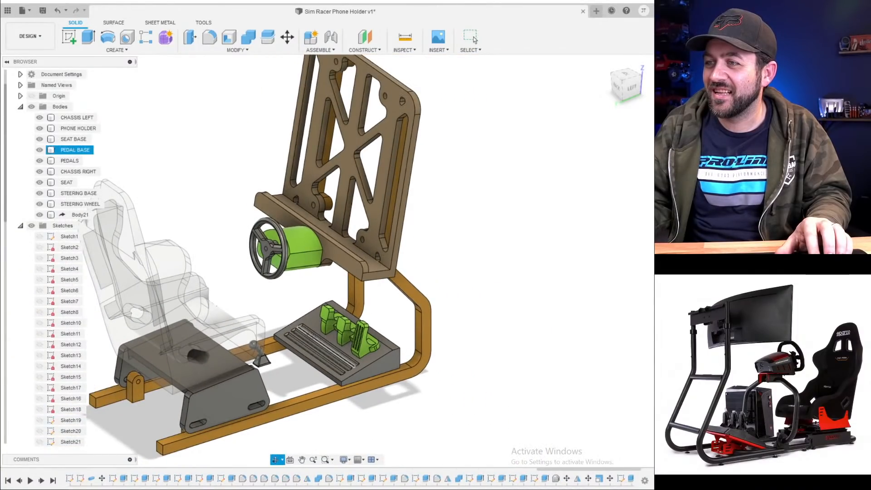
- Move the derived shifter body up to steering wheel height with a Z distance of -56 mm
middle_click_drag(335, 347, 281, 339, "shift")
left_click(294, 39)
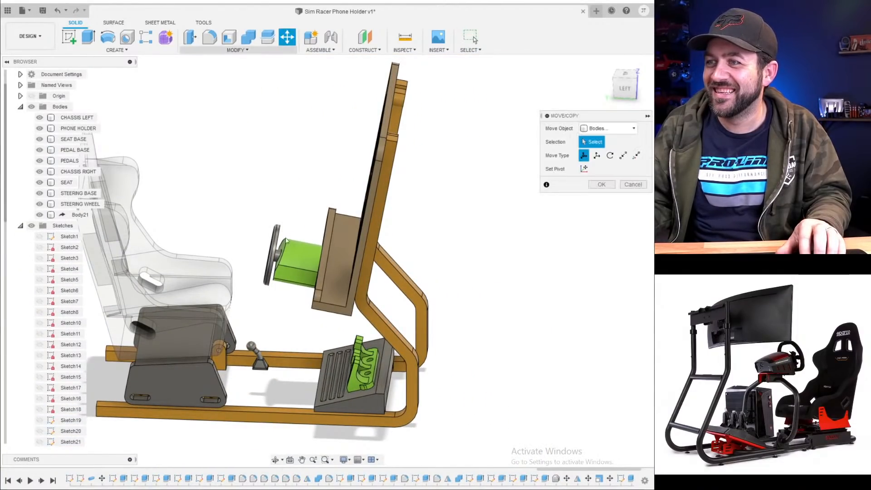
left_click(259, 362)
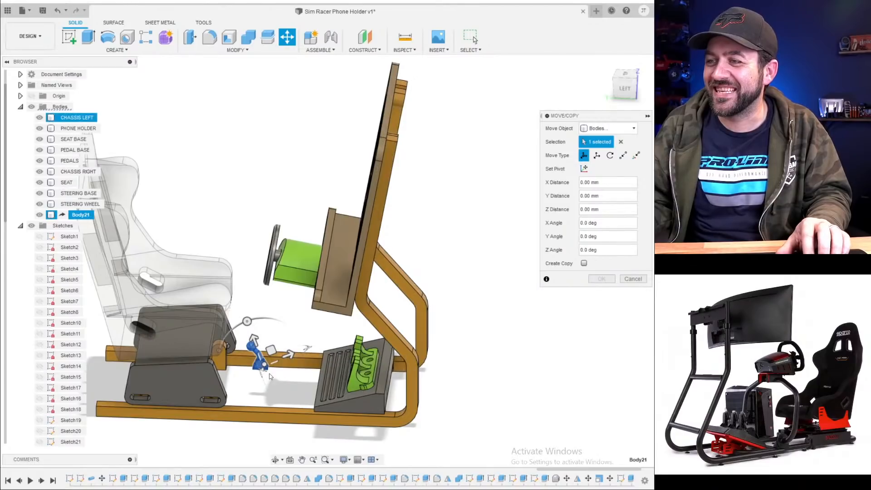
scroll(272, 367, "up", 3)
middle_click_drag(224, 377, 246, 377, "shift")
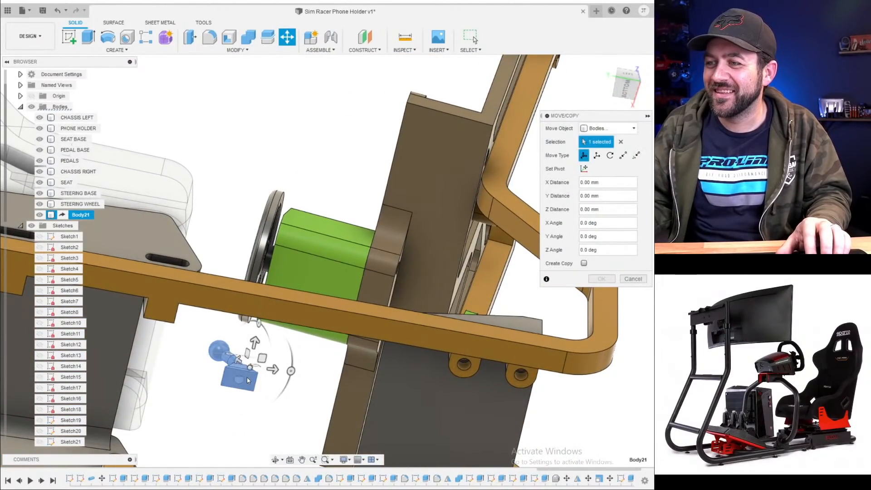
left_click(247, 377)
middle_click_drag(270, 343, 241, 393, "shift")
left_click(250, 384)
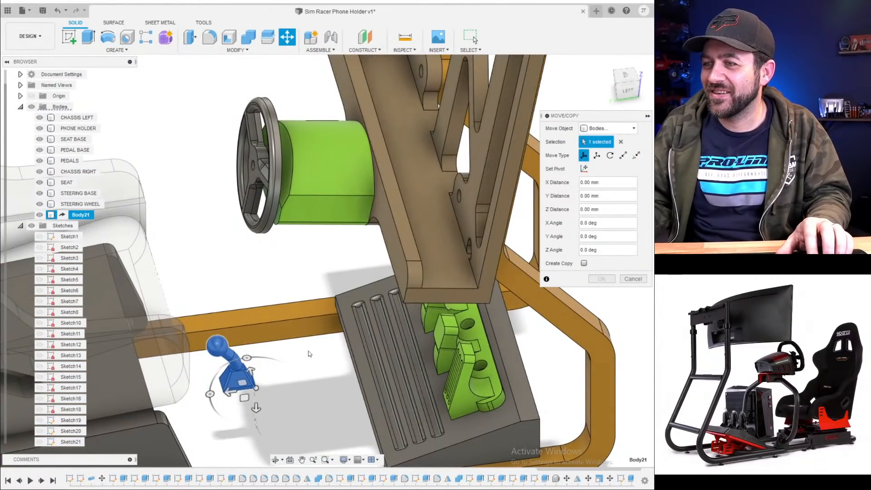
left_click_drag(257, 405, 237, 245)
middle_click_drag(238, 245, 265, 233, "shift")
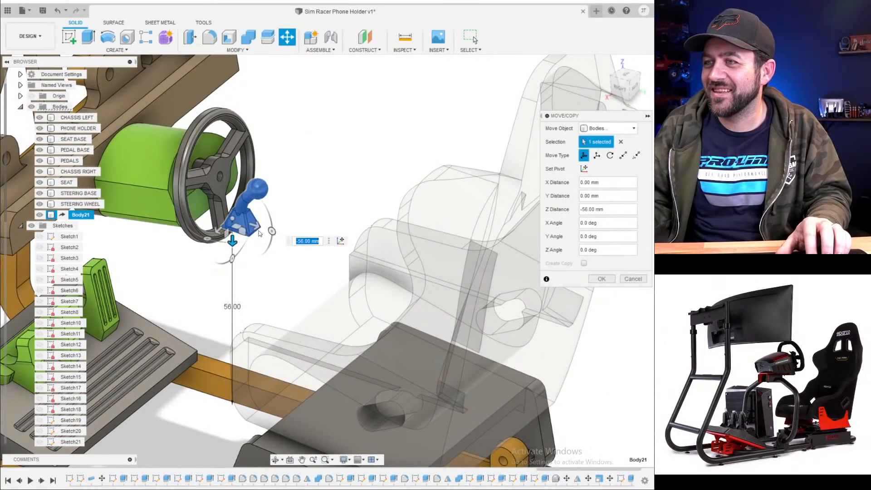
- Shift the shifter -31 mm in Y, slide it forward beside the steering base, and offset it -7 mm in Z
left_click_drag(220, 235, 282, 182)
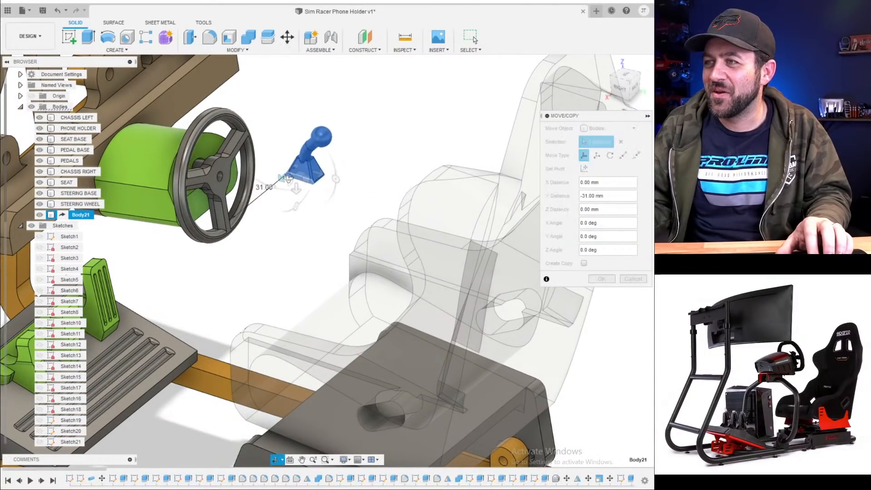
middle_click_drag(282, 183, 312, 132, "shift")
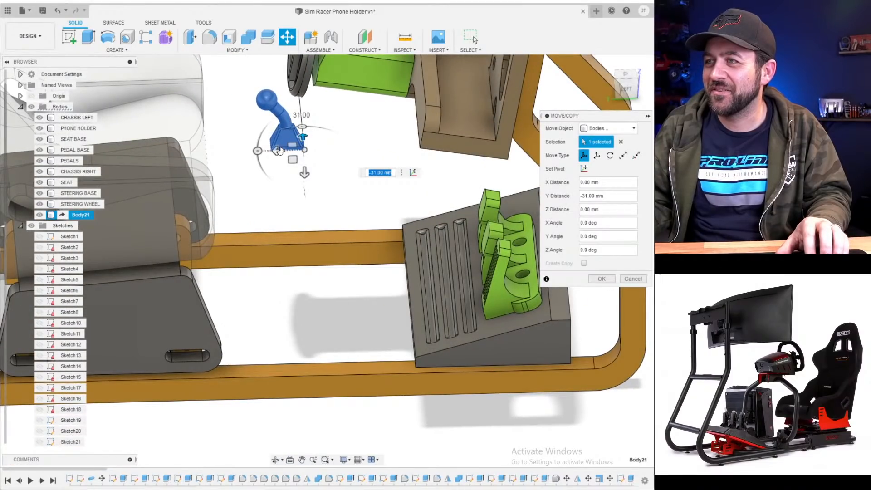
left_click_drag(280, 151, 359, 152)
middle_click_drag(352, 139, 350, 173, "shift")
left_click_drag(370, 247, 371, 226)
middle_click_drag(345, 218, 389, 254, "shift")
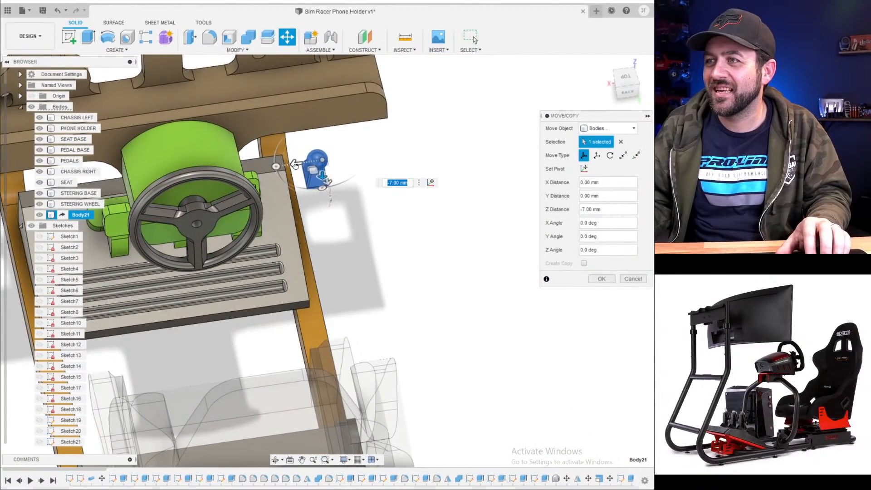
- Nudge the shifter -1 mm in Y, lower it slightly beside the steering base, and finish the move
left_click_drag(295, 164, 299, 164)
middle_click_drag(313, 168, 254, 146, "shift")
scroll(314, 147, "up", 4)
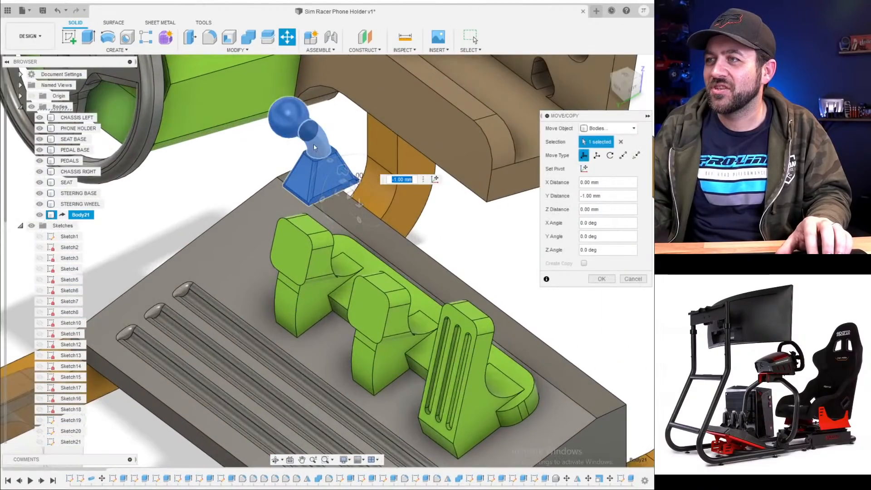
middle_click_drag(313, 148, 291, 123, "shift")
left_click_drag(305, 193, 305, 217)
scroll(306, 218, "down", 4)
middle_click_drag(309, 225, 289, 238, "shift")
key("Return")
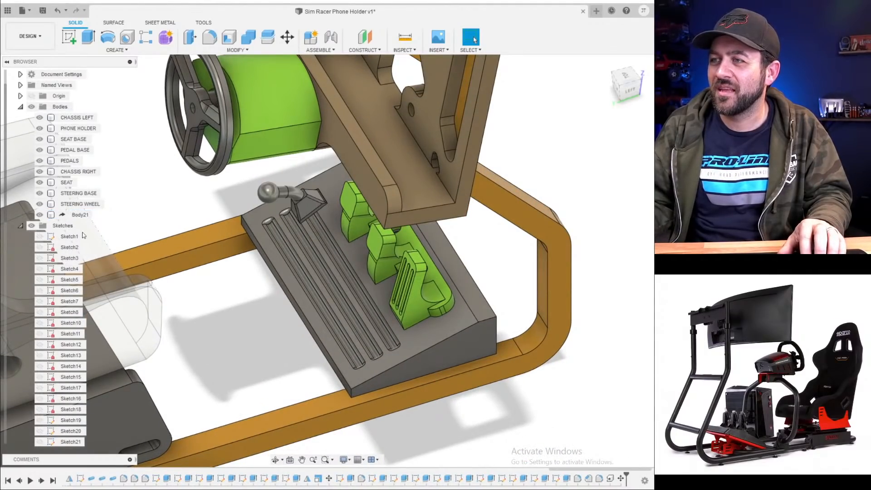
- Scale the shifter body uniformly, trying a factor of 1.5 before setting the factor to 1.2
middle_click_drag(224, 150, 194, 147, "shift")
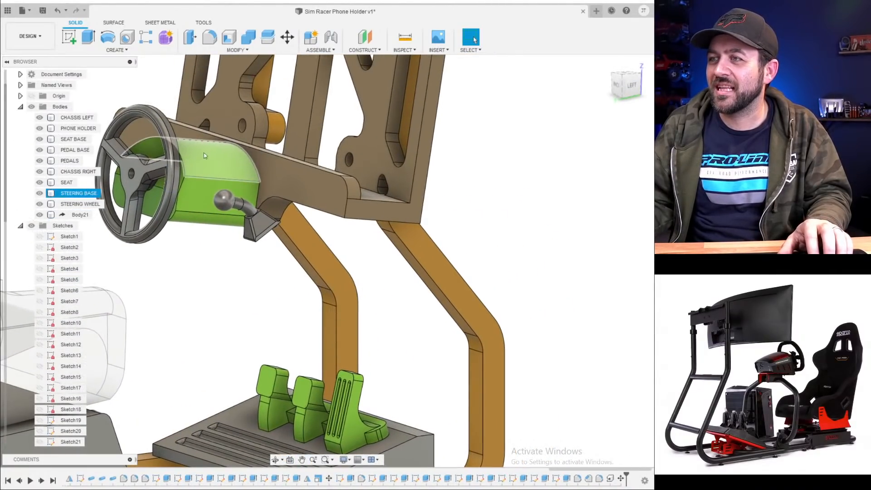
left_click(241, 51)
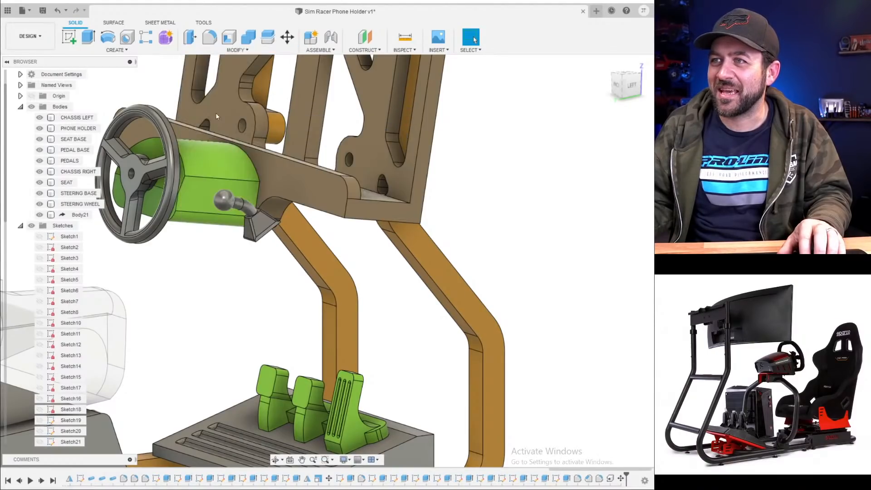
left_click(265, 238)
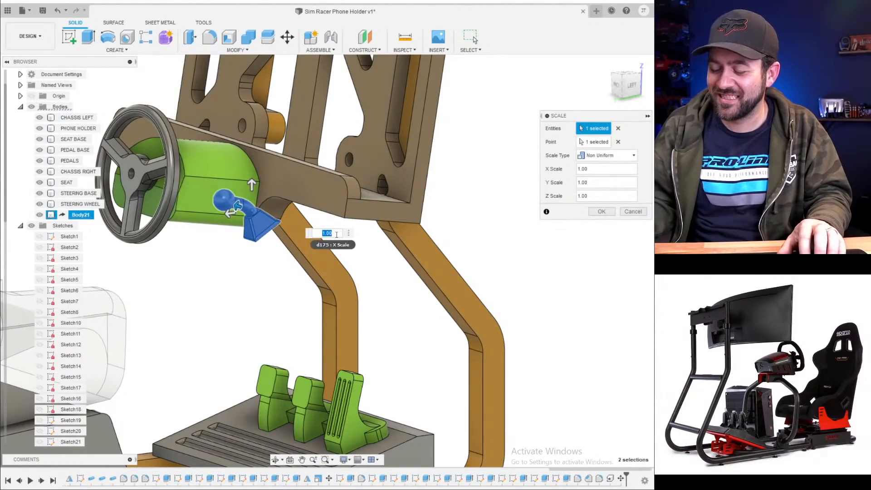
type("1.5")
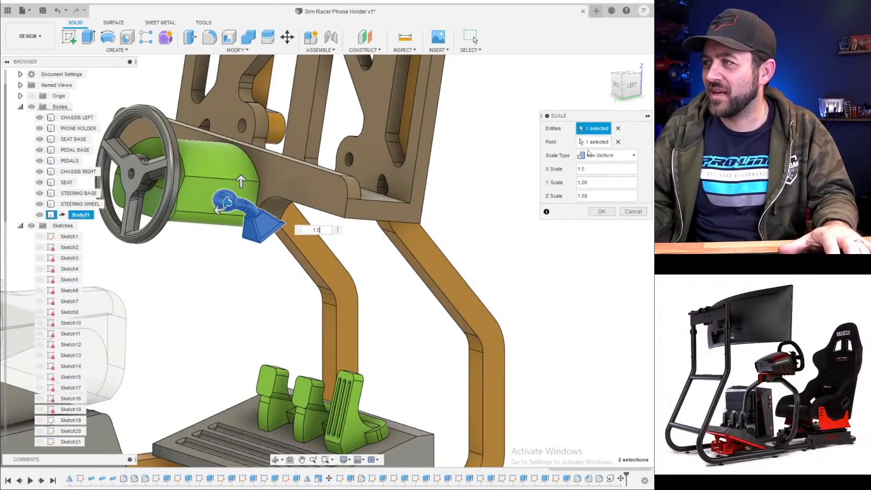
left_click(598, 158)
left_click(597, 172)
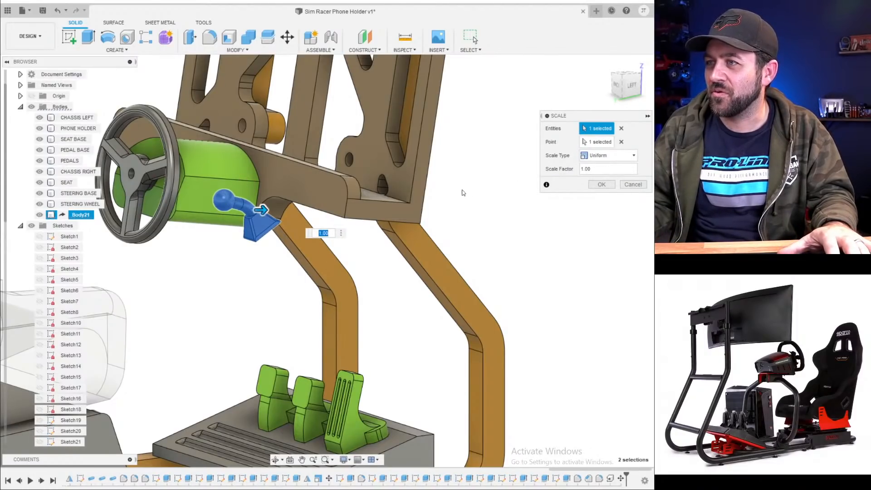
type("1.5")
key("Return")
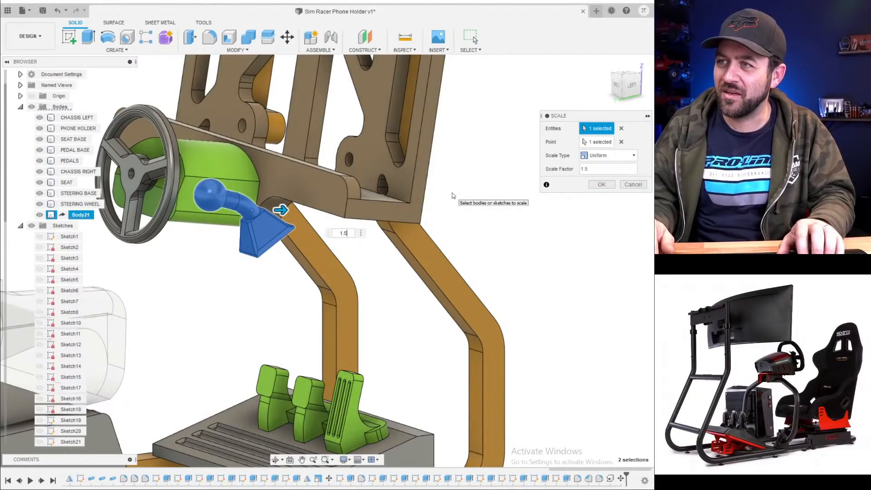
type(".")
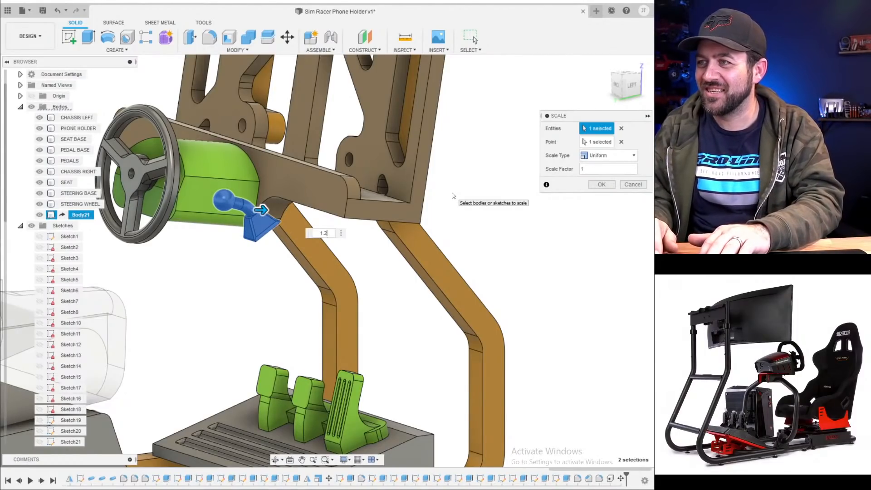
key("Return")
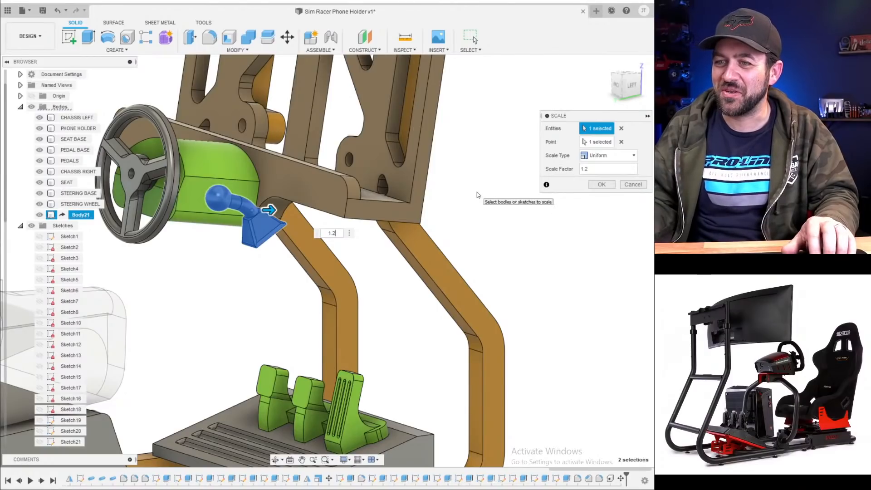
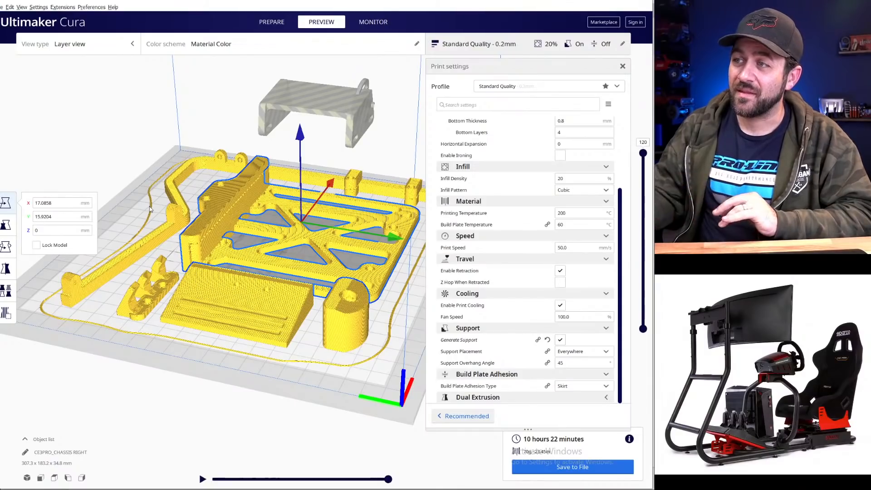
- Switch to Ultimaker Cura and examine the sliced lattice plate and surrounding parts from above
right_click_drag(319, 120, 158, 308)
right_click_drag(89, 317, 290, 271)
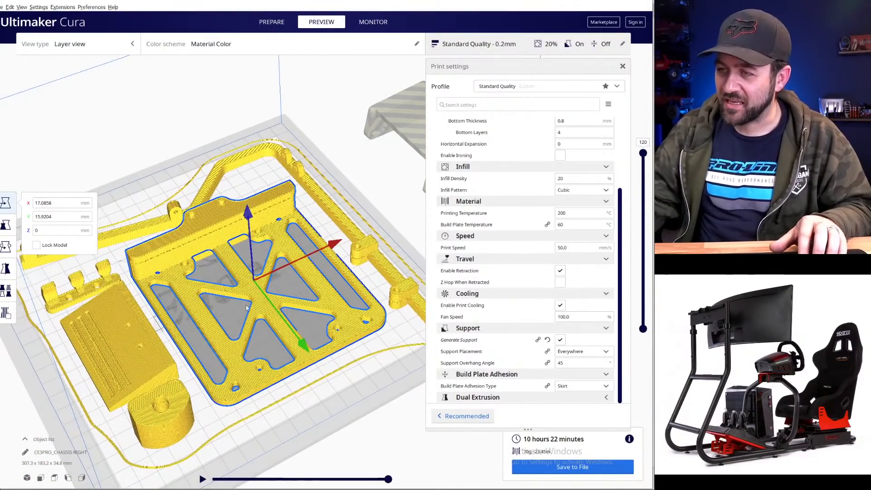
middle_click_drag(173, 292, 241, 226)
scroll(241, 226, "down", 1)
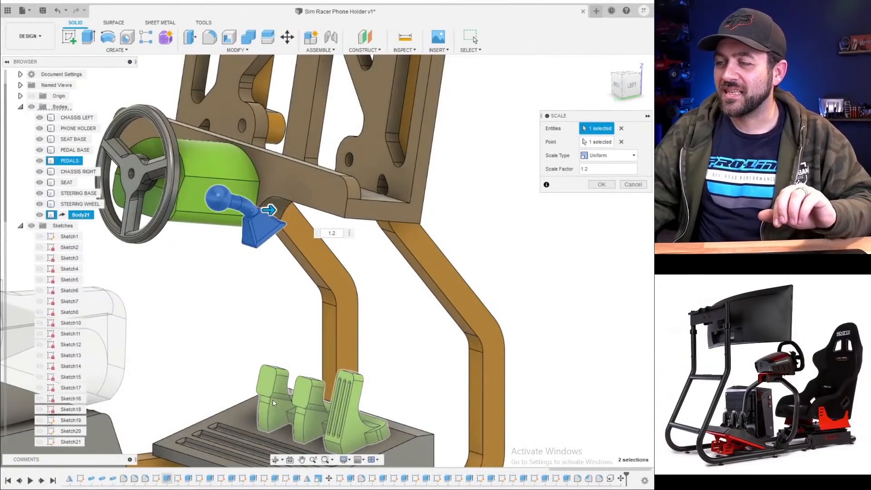
- Check the scaled shifter against the whole rig and apply the uniform scale factor of 1.2
scroll(377, 215, "down", 5)
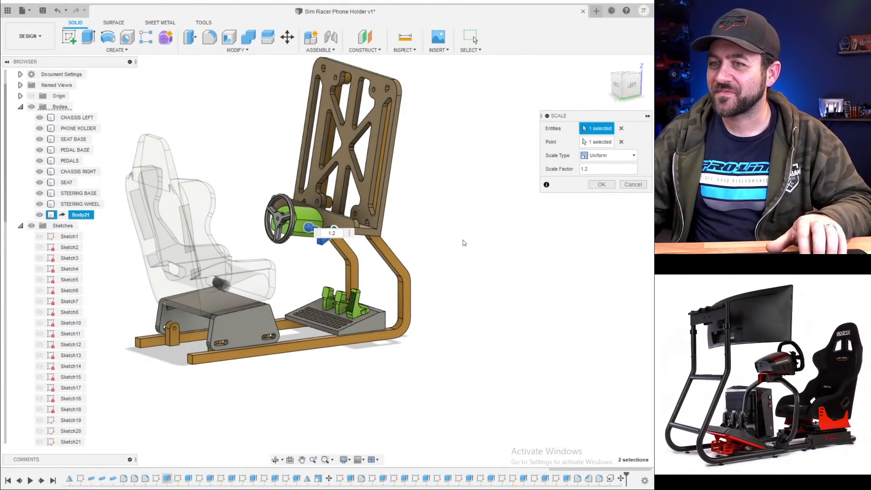
scroll(352, 225, "up", 4)
scroll(261, 224, "up", 3)
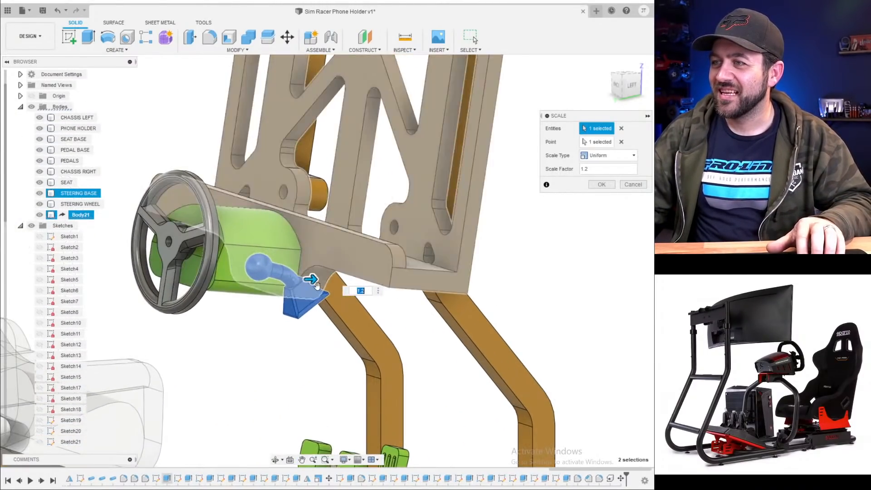
key("Return")
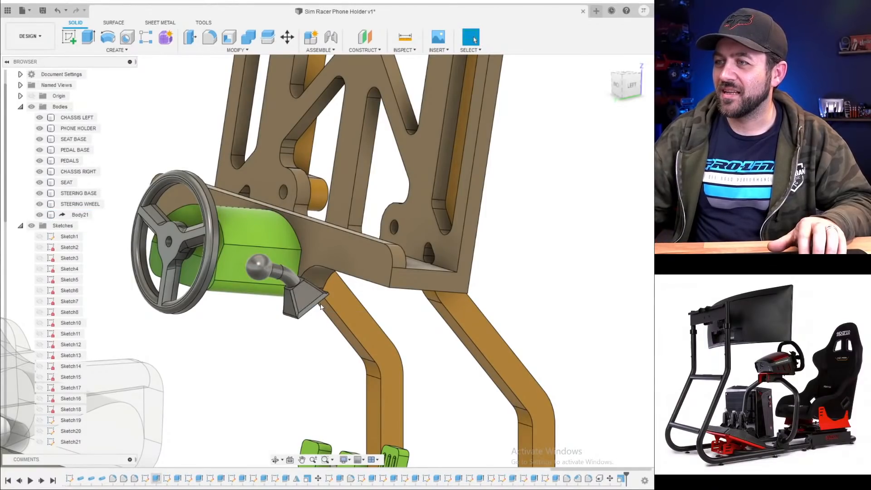
- Break the shifter body's derive link to its source design and accept the conversion to a base feature
middle_click_drag(334, 306, 286, 220, "shift")
scroll(168, 270, "up", 1)
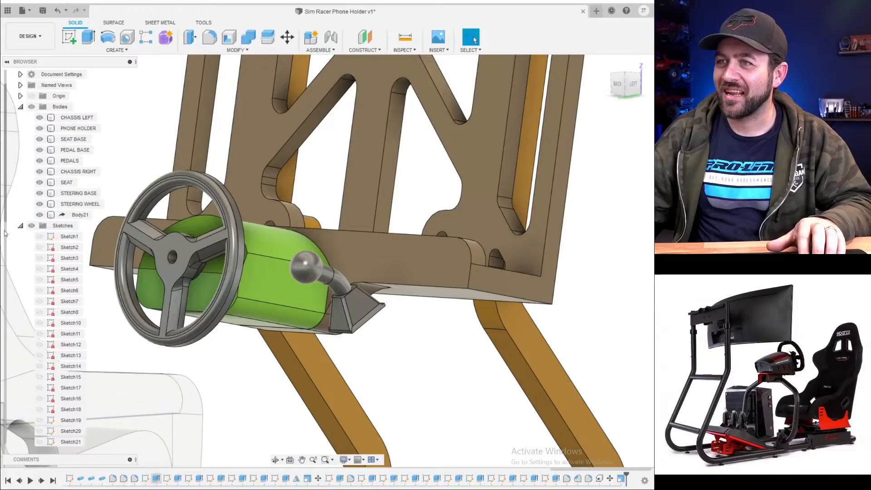
left_click(76, 217)
right_click(76, 220)
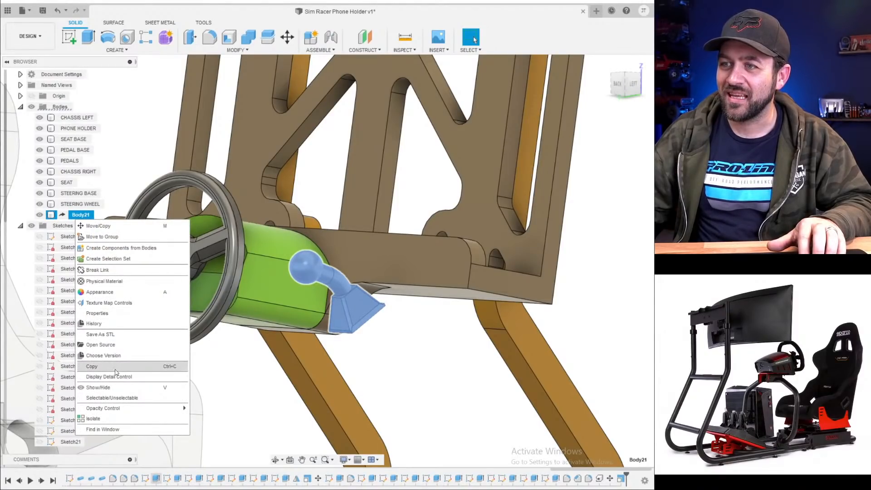
left_click(116, 270)
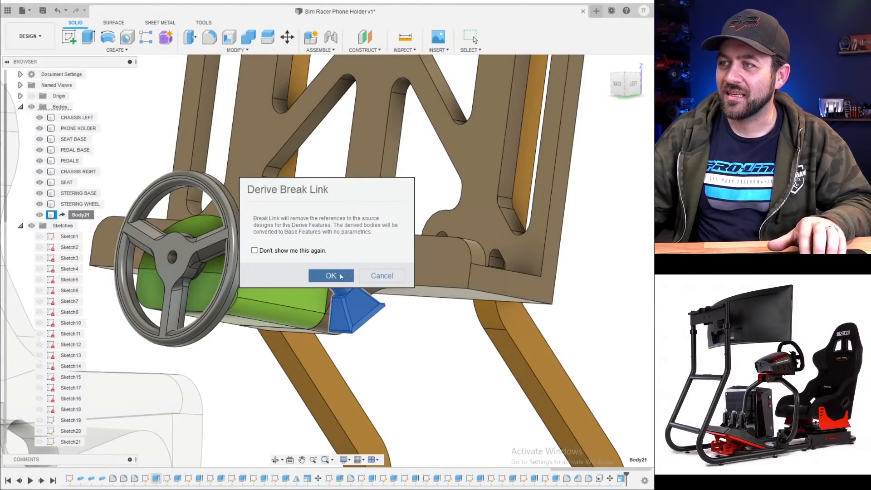
left_click(341, 276)
middle_click_drag(447, 317, 319, 249, "shift")
scroll(373, 299, "up", 4)
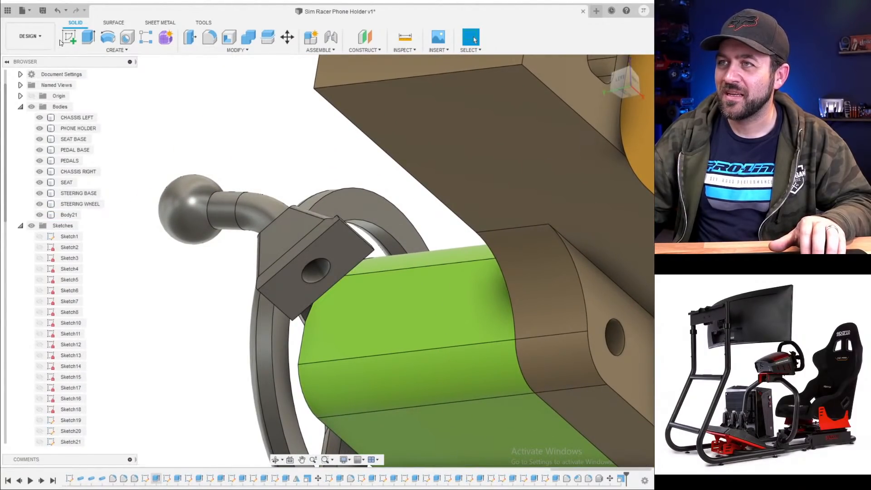
key("q")
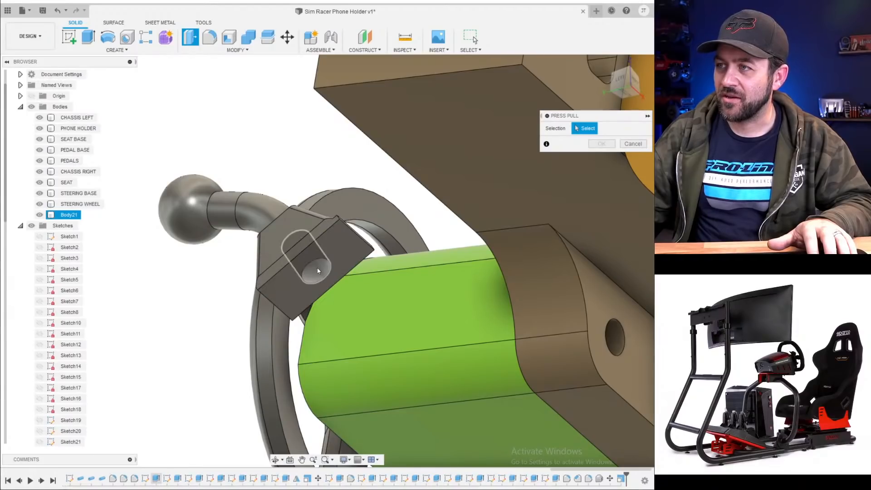
left_click(317, 271)
left_click(316, 275)
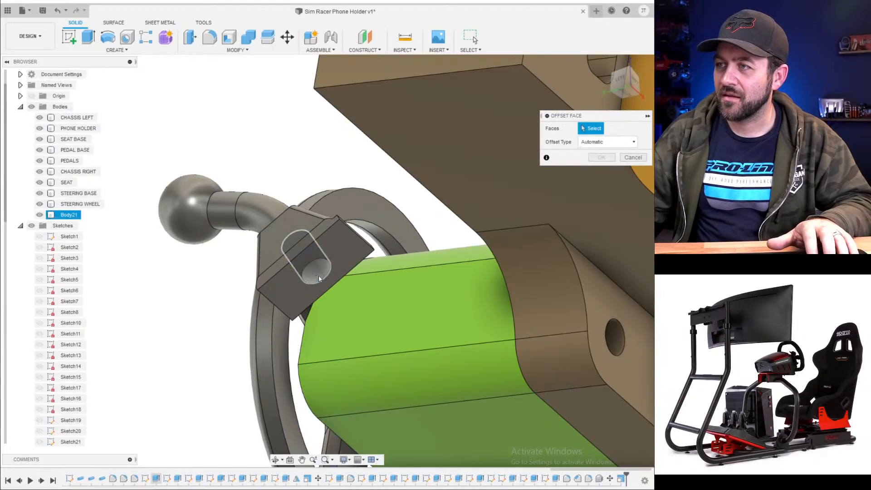
middle_click_drag(312, 266, 252, 220, "shift")
key("Escape")
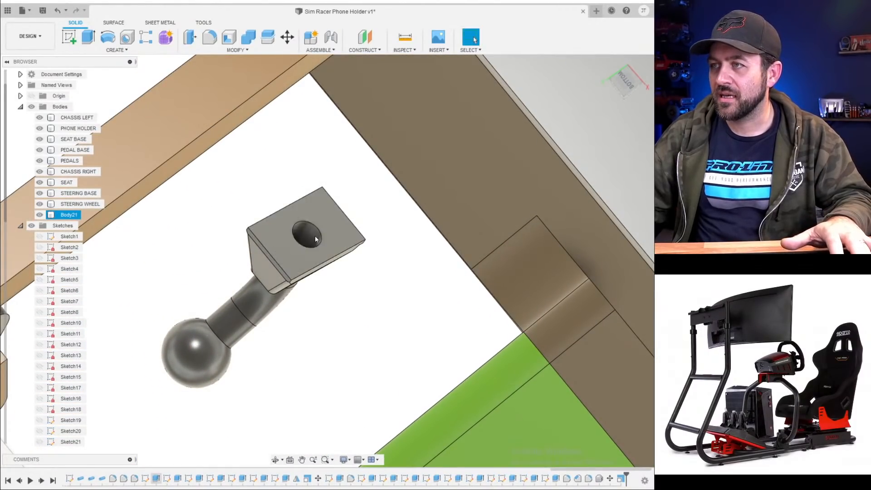
key("q")
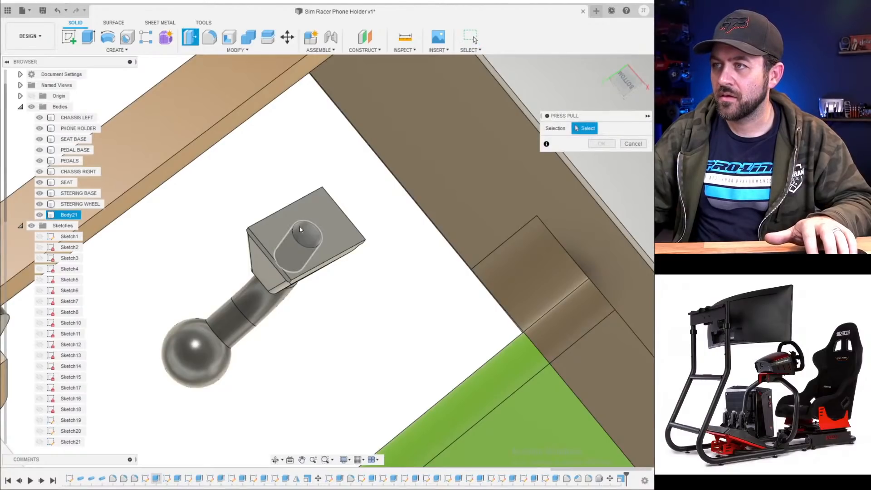
left_click(313, 227)
scroll(308, 234, "up", 3)
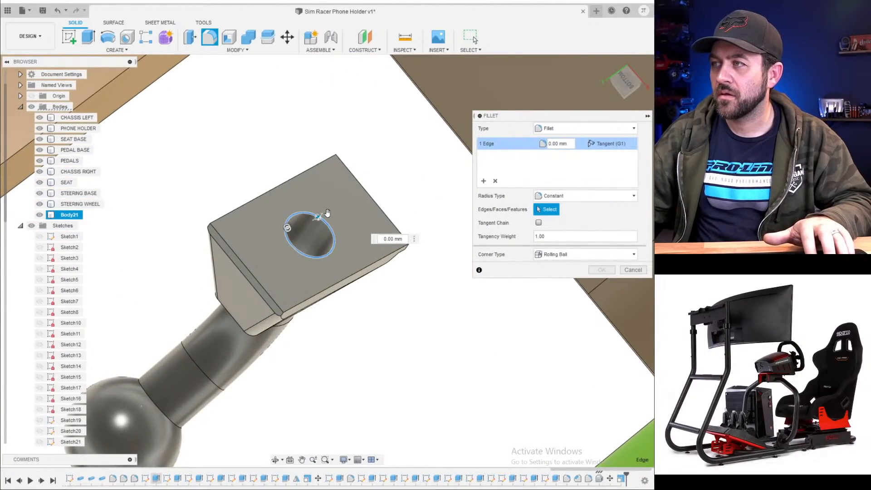
key("Escape")
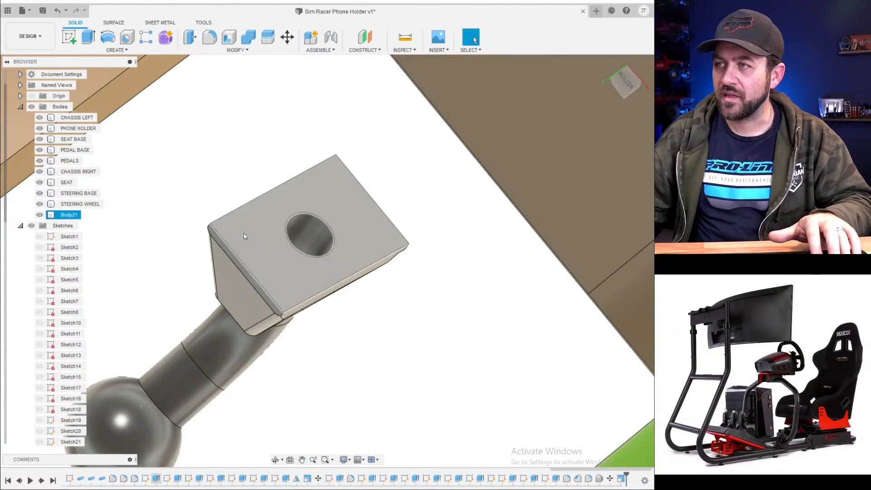
key("q")
left_click(303, 230)
key("Escape")
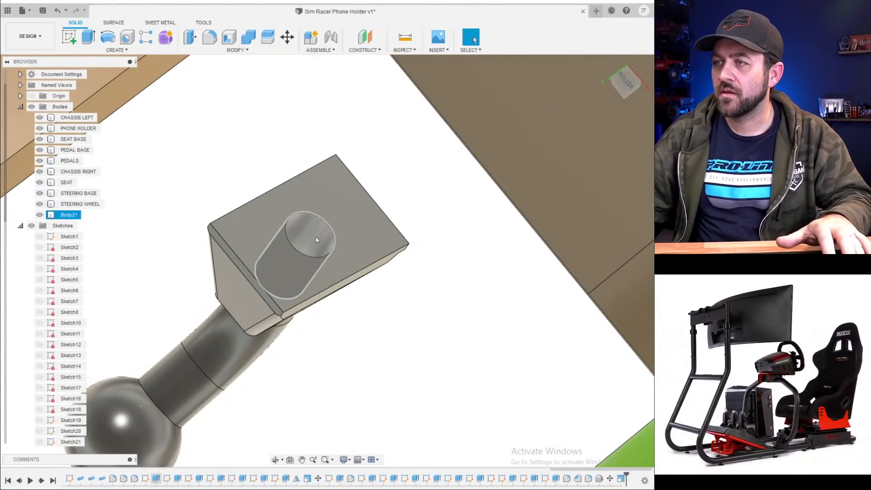
- Fill the round hole under the shifter base by offsetting its inner end face flush with the underside
middle_click_drag(320, 238, 273, 266, "shift")
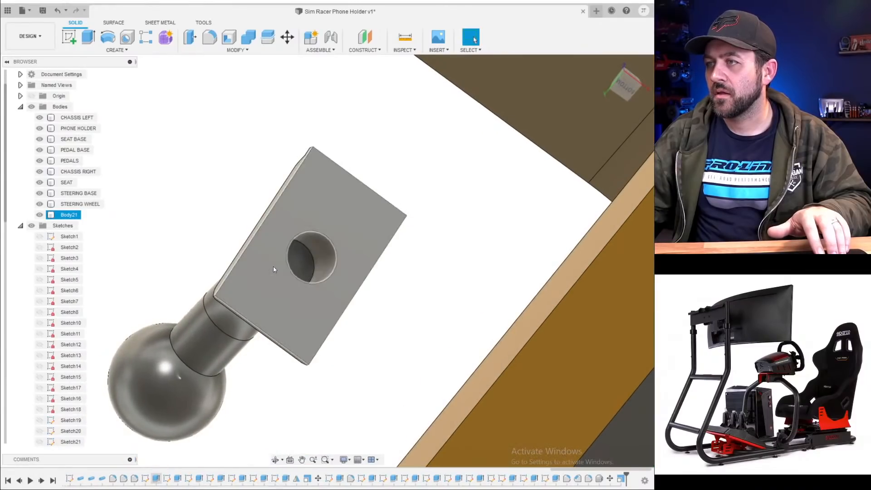
key("q")
left_click(303, 260)
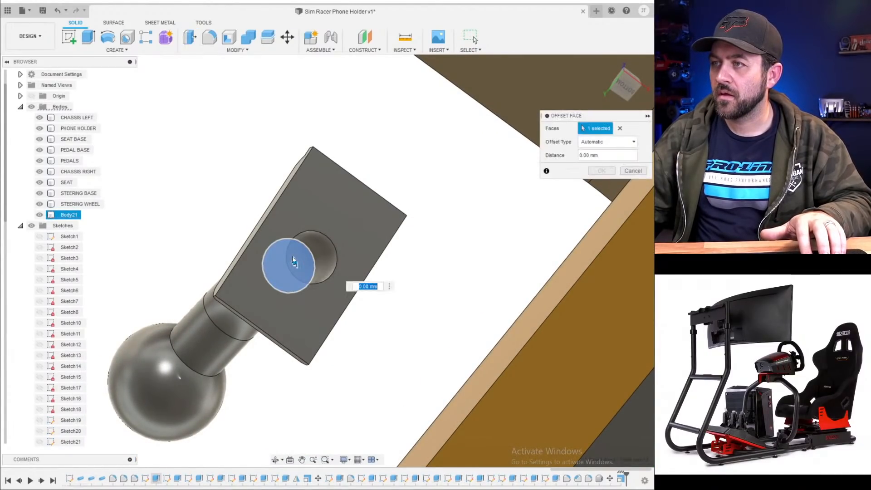
left_click(330, 232)
left_click(330, 231)
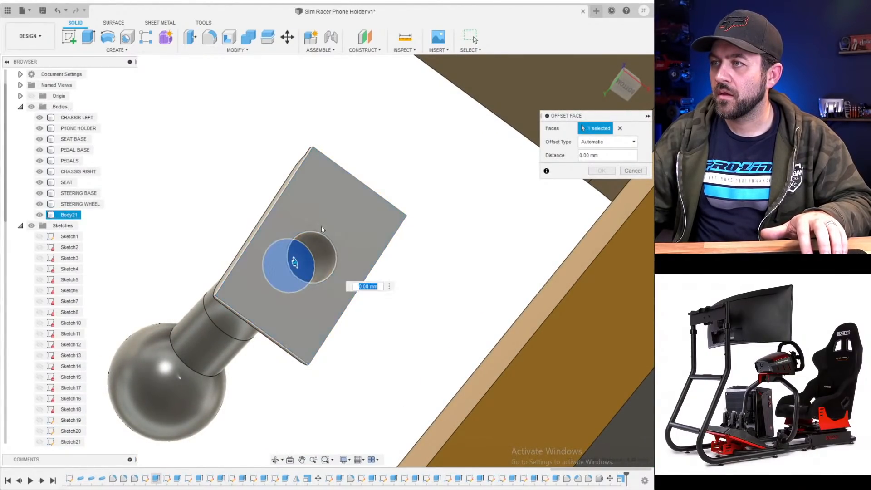
left_click_drag(295, 261, 317, 254)
middle_click_drag(317, 254, 422, 316, "shift")
key("Return")
scroll(421, 317, "down", 3)
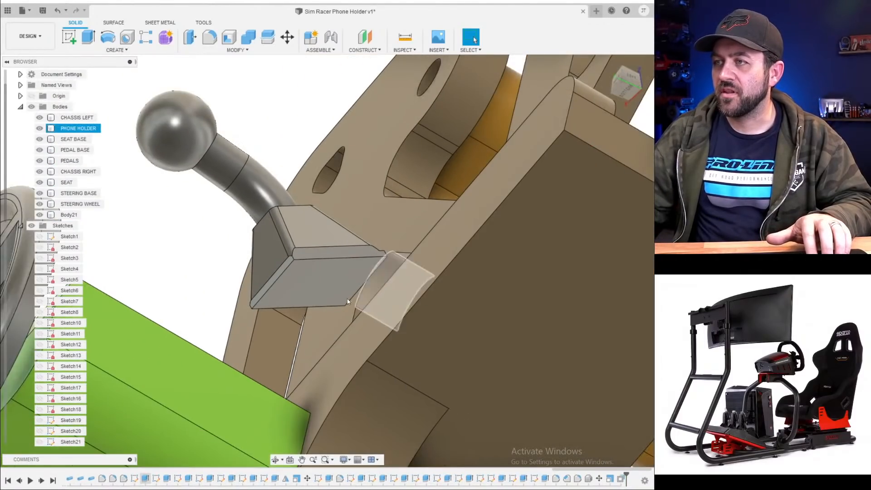
- Start a sketch on the underside of the shifter base and hide the CHASSIS RIGHT and PEDAL BASE bodies
middle_click_drag(317, 222, 321, 274, "shift")
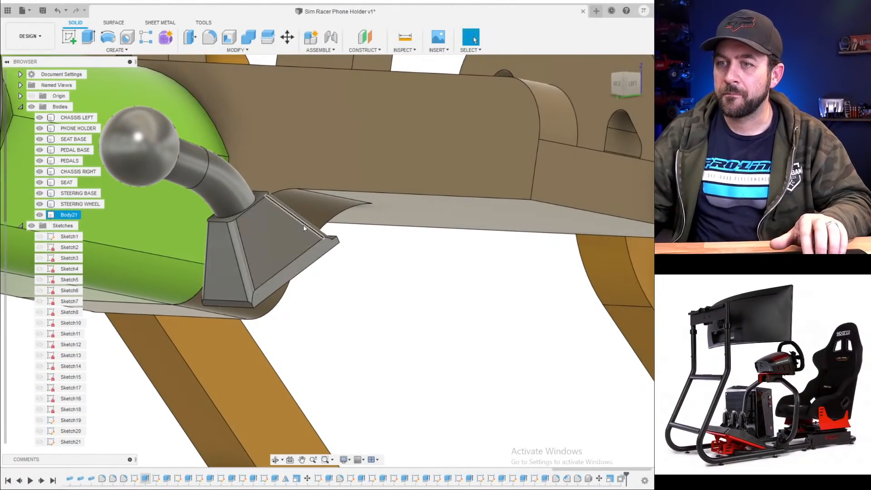
scroll(305, 230, "down", 5)
mouse_move(306, 231)
middle_mouse_down("shift")
mouse_move(281, 250)
mouse_move(297, 252)
mouse_move(293, 265)
middle_mouse_up("shift")
left_click(70, 39)
scroll(297, 229, "up", 3)
left_click(310, 287)
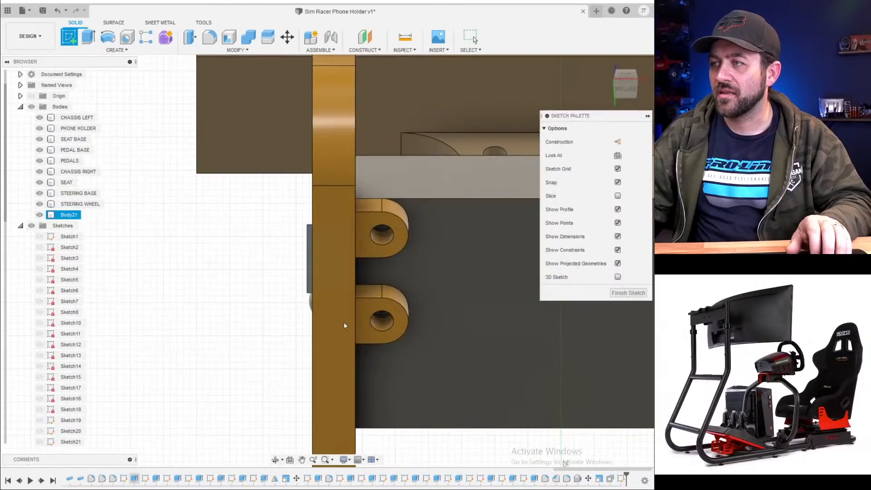
left_click(39, 172)
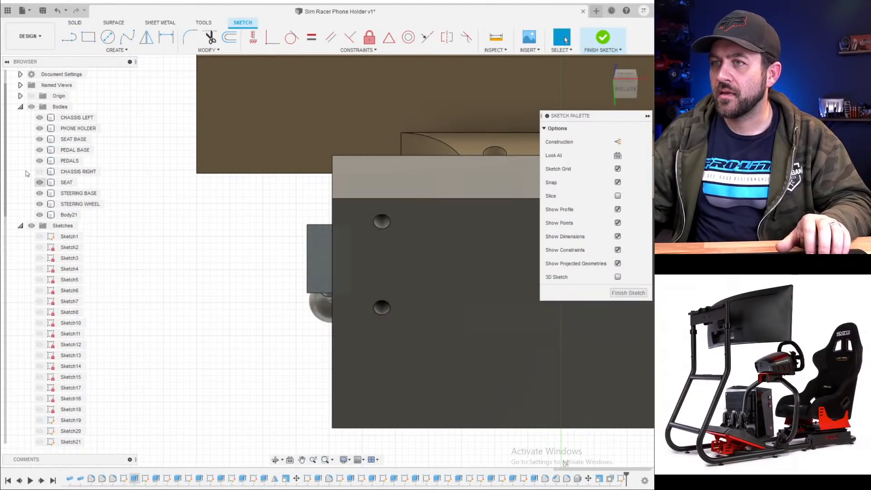
left_click(44, 150)
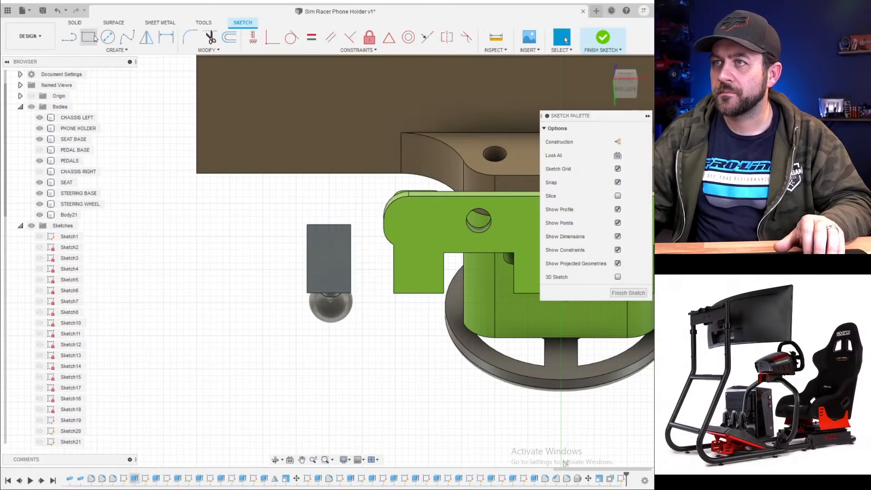
- Draw a two-point rectangle that surrounds the shifter base's rectangular underside
key("r")
left_click(289, 203)
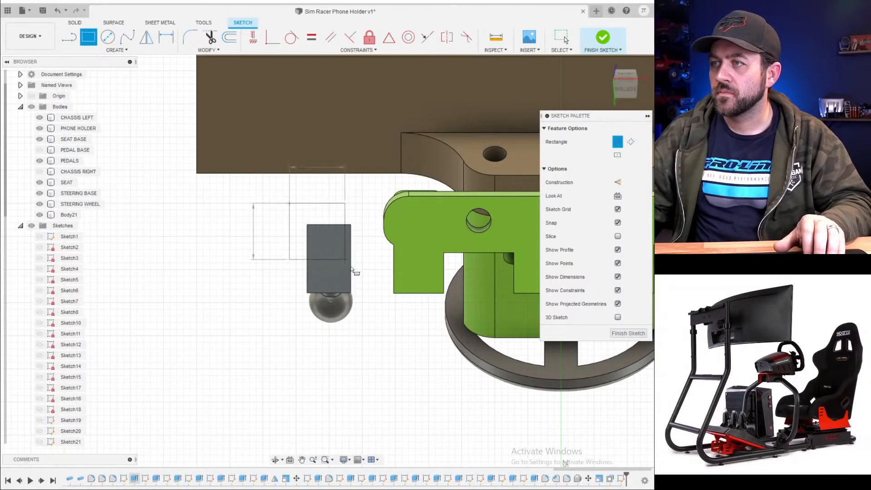
left_click(375, 323)
- Dimension both long sides of the rectangle 2.5 mm outside the matching edges of the shifter base
key("d")
left_click(306, 268)
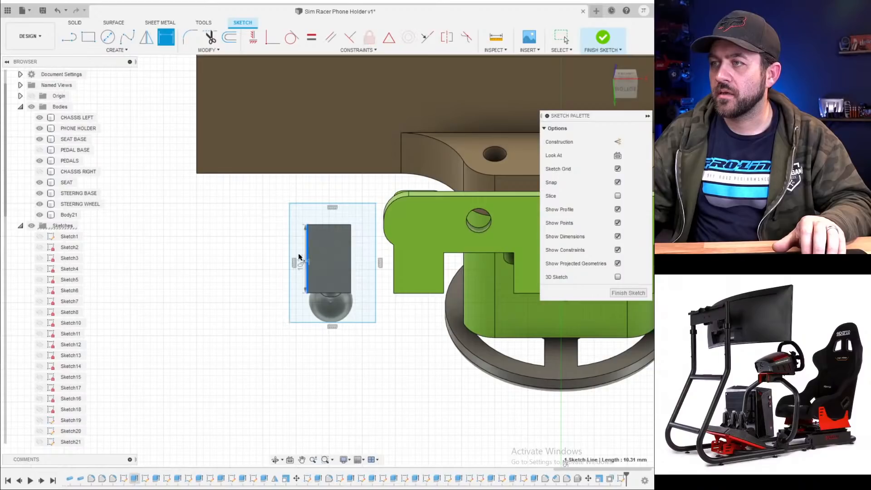
left_click(291, 250)
left_click(271, 243)
type("2")
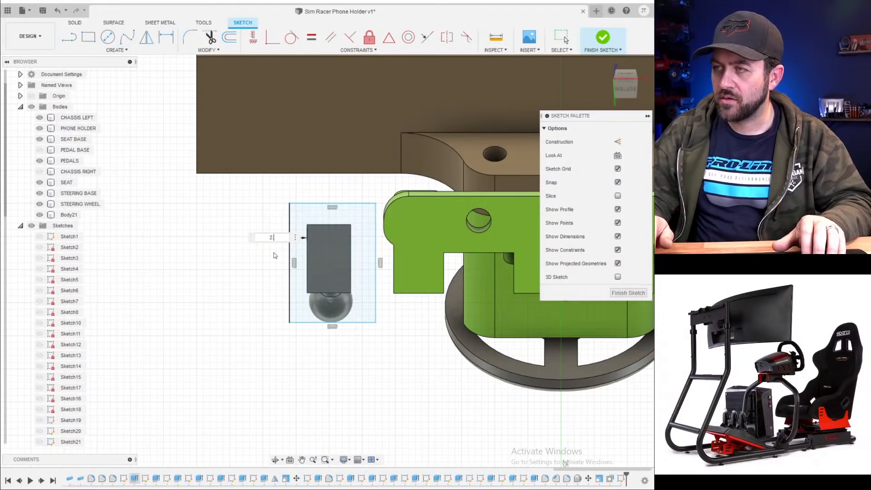
type(".5")
key("Return")
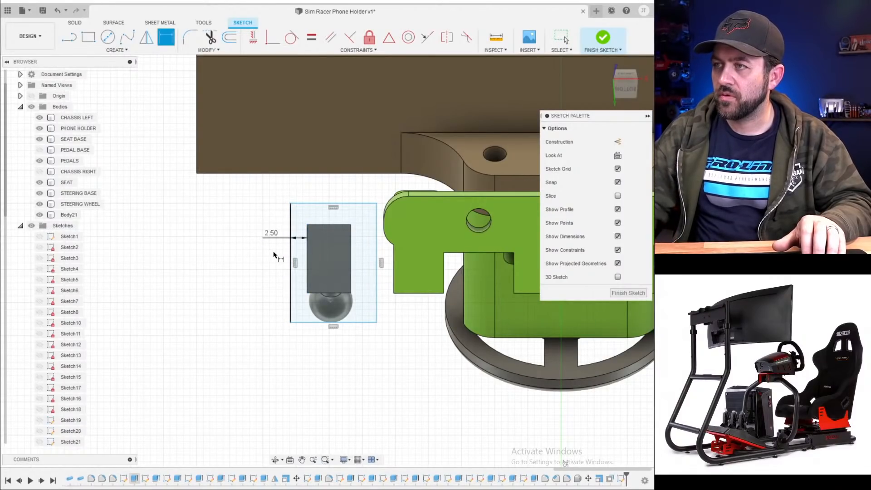
left_click(352, 248)
left_click(376, 267)
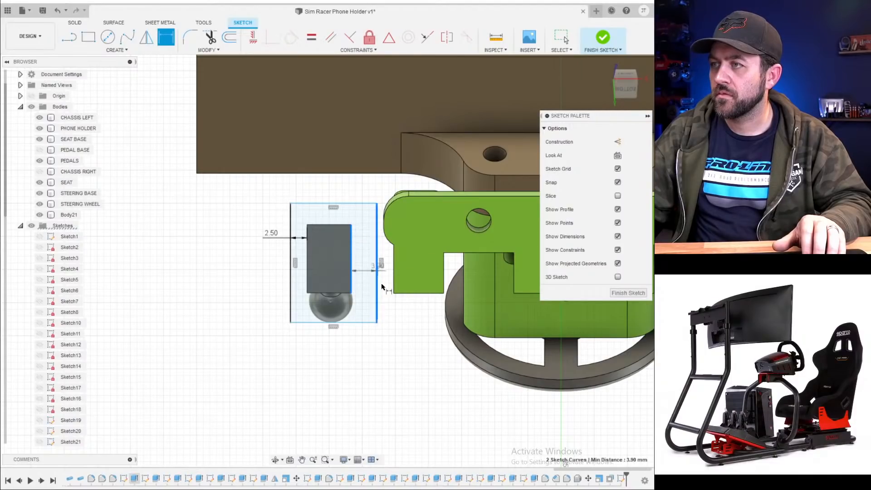
left_click(388, 314)
type("2.5")
key("Return")
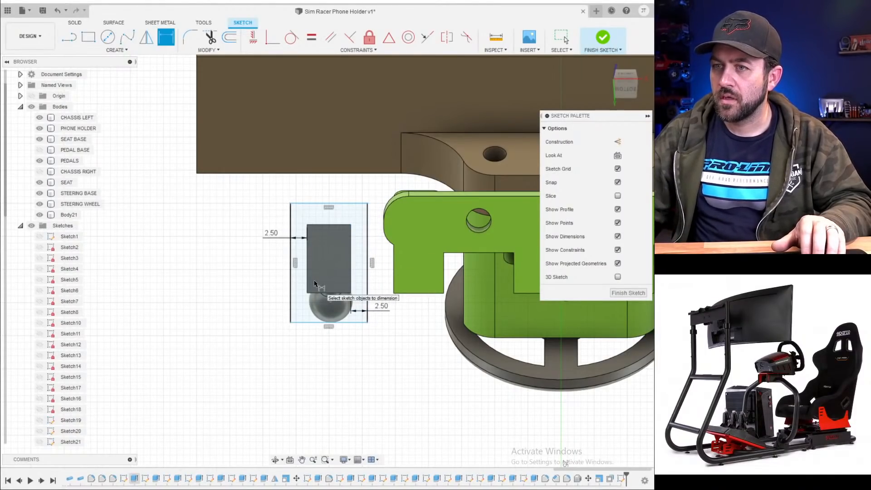
- Dimension both short sides of the rectangle 3 mm outside the matching edges of the shifter base
scroll(313, 280, "up", 2)
left_click(318, 301)
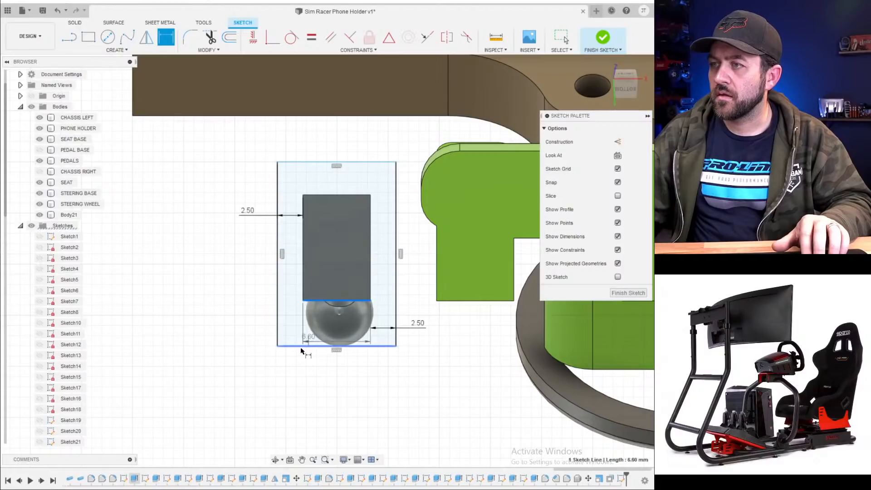
left_click(302, 346)
left_click(306, 381)
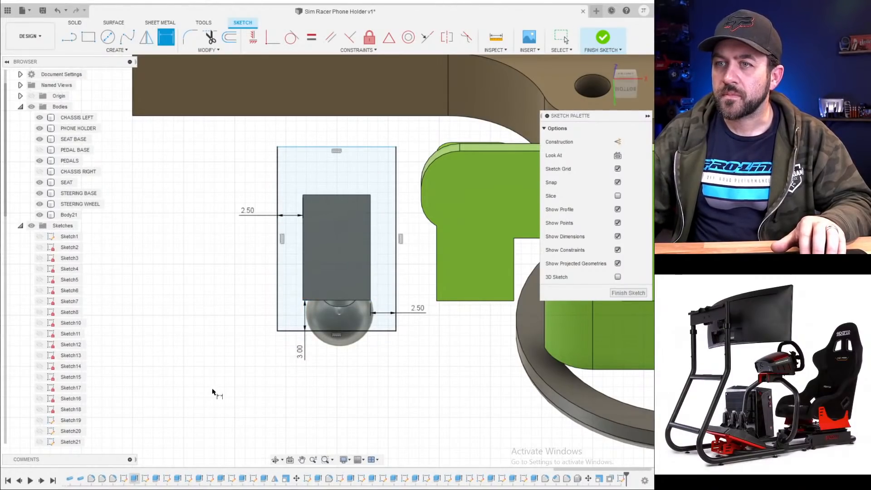
scroll(283, 265, "up", 2)
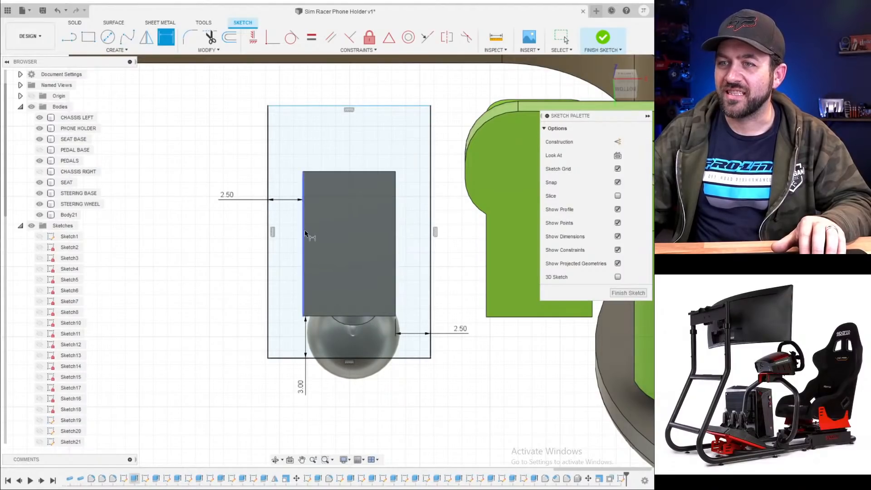
left_click(321, 170)
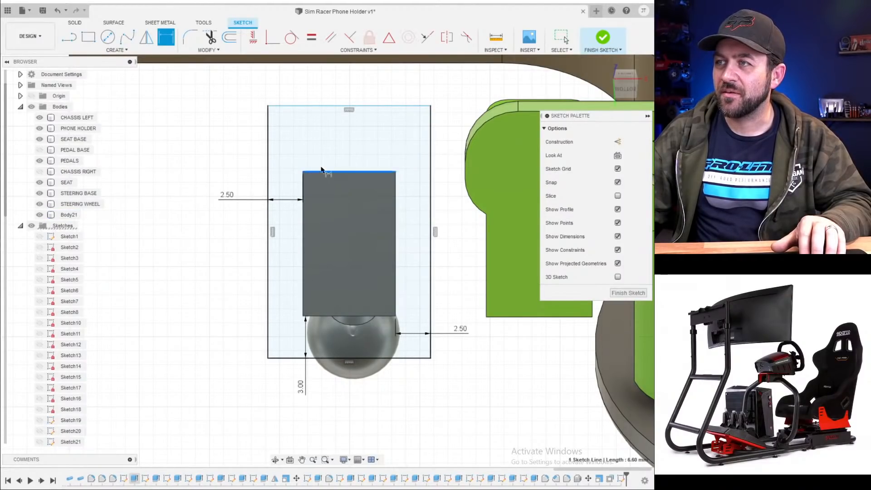
left_click(332, 105)
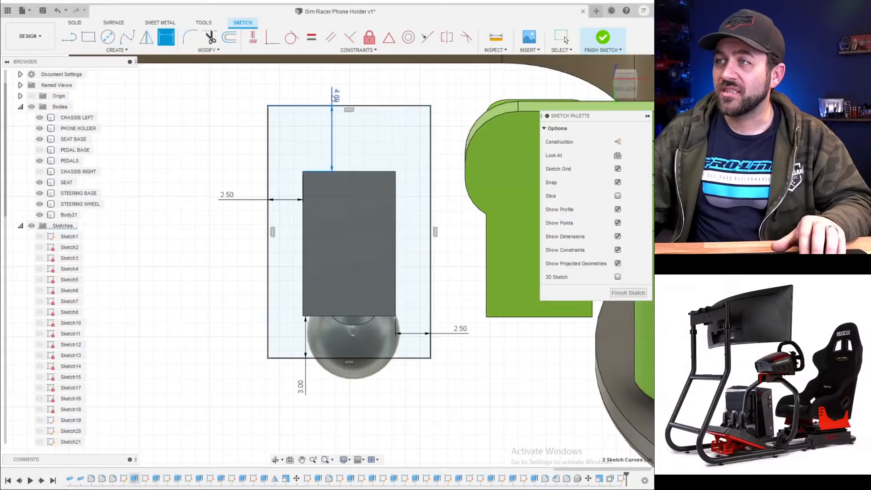
left_click(323, 101)
type("3")
key("Return")
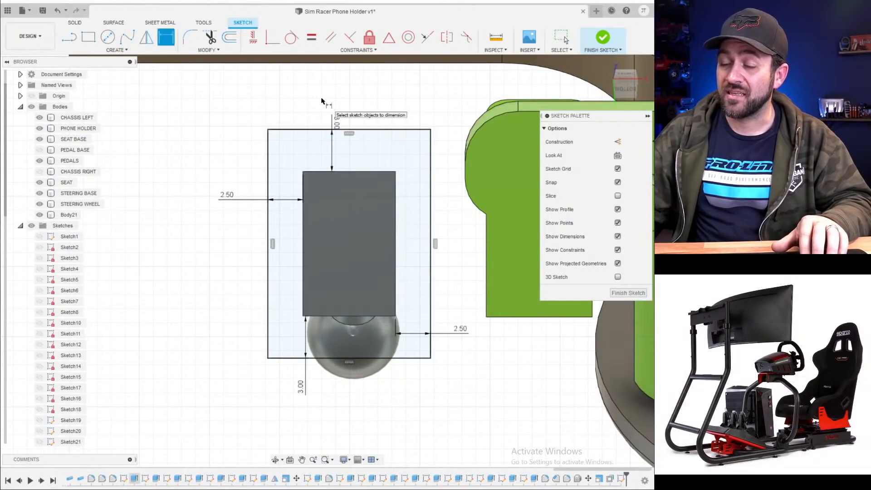
scroll(348, 190, "down", 3)
key("Escape")
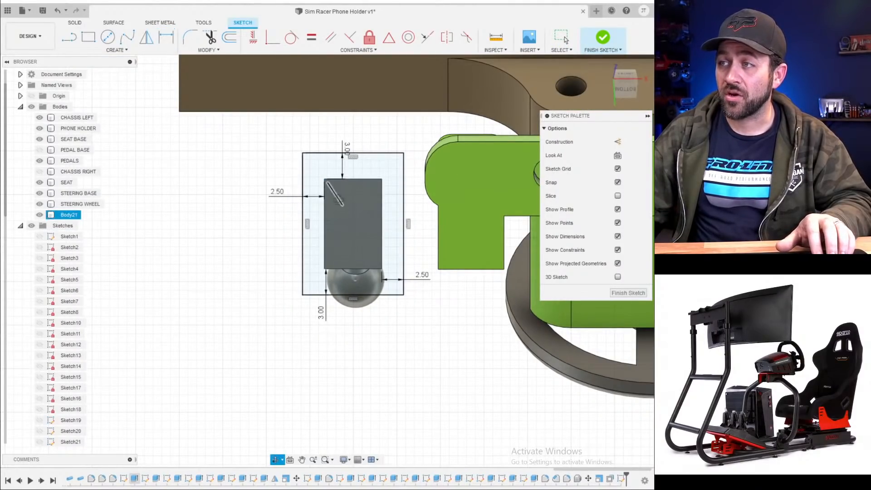
- Extrude both profiles of the rectangle sketch 11 mm away from the shifter's underside, joined to the shifter body
middle_click_drag(331, 187, 42, 149, "shift")
scroll(41, 140, "up", 1)
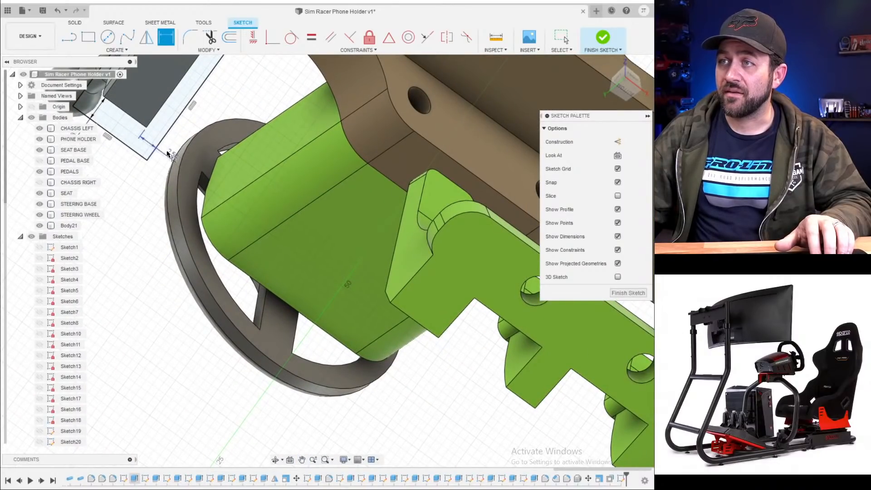
mouse_move(143, 104)
middle_mouse_down()
mouse_move(236, 212)
mouse_move(404, 292)
mouse_move(186, 155)
middle_mouse_up()
scroll(185, 155, "up", 1)
key("q")
left_click(212, 214)
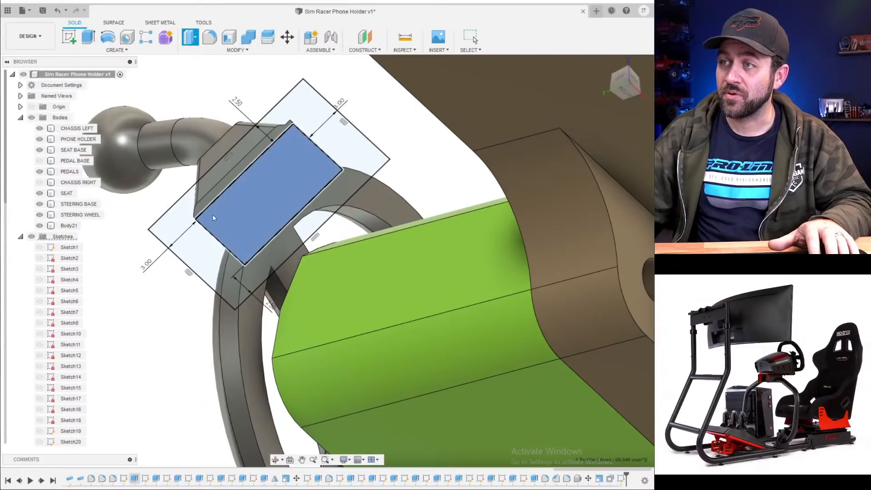
left_click(198, 238)
middle_click_drag(197, 238, 278, 214, "shift")
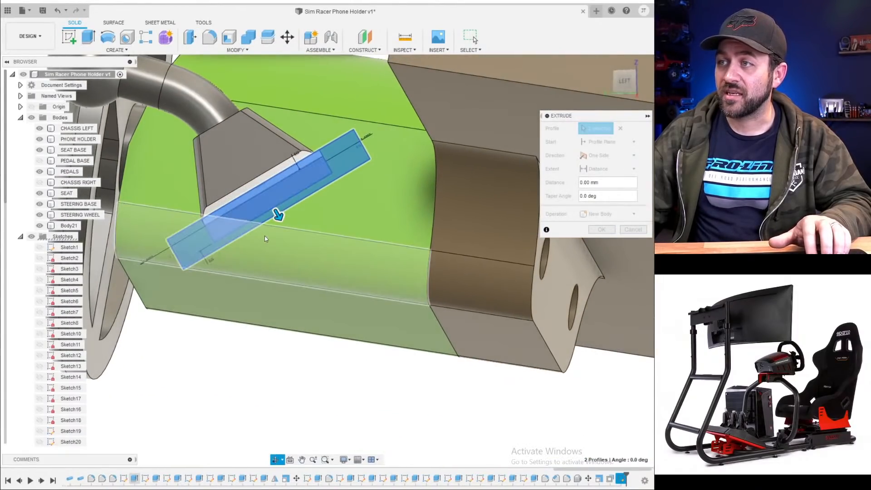
left_click_drag(277, 214, 334, 311)
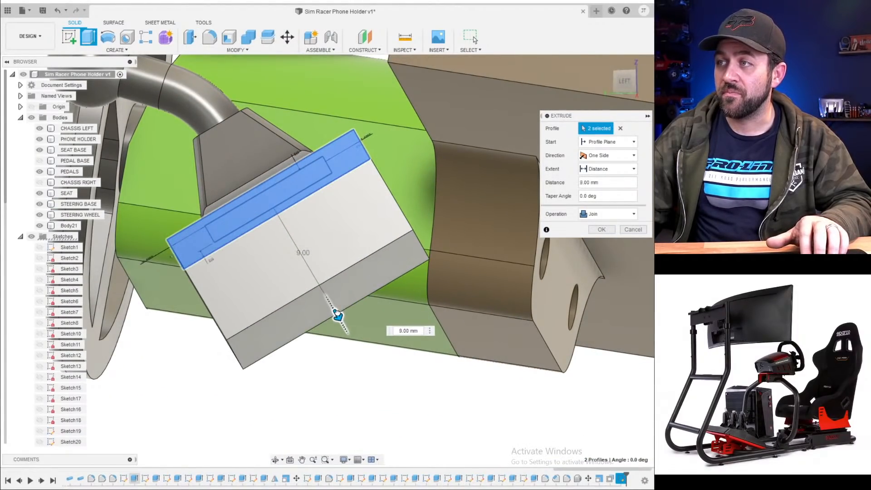
mouse_move(334, 311)
middle_mouse_down("shift")
mouse_move(317, 227)
mouse_move(333, 241)
mouse_move(345, 324)
middle_mouse_up("shift")
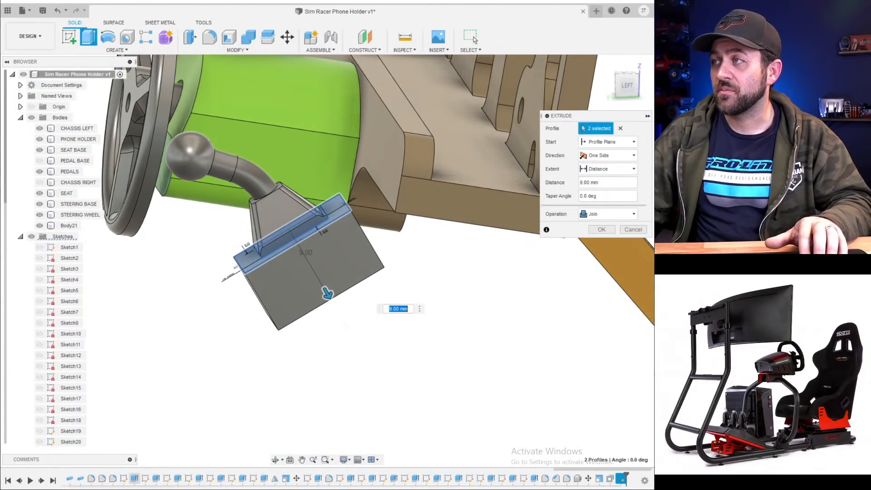
left_click(630, 91)
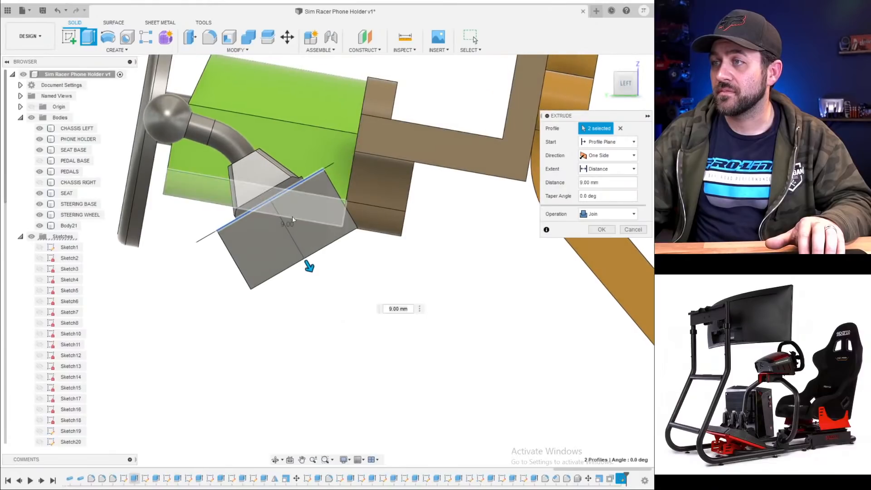
left_click_drag(307, 266, 320, 275)
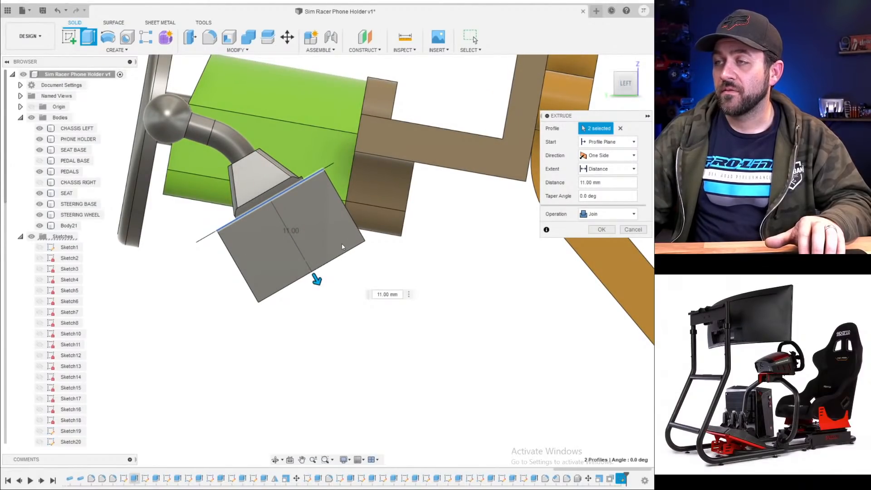
key("Return")
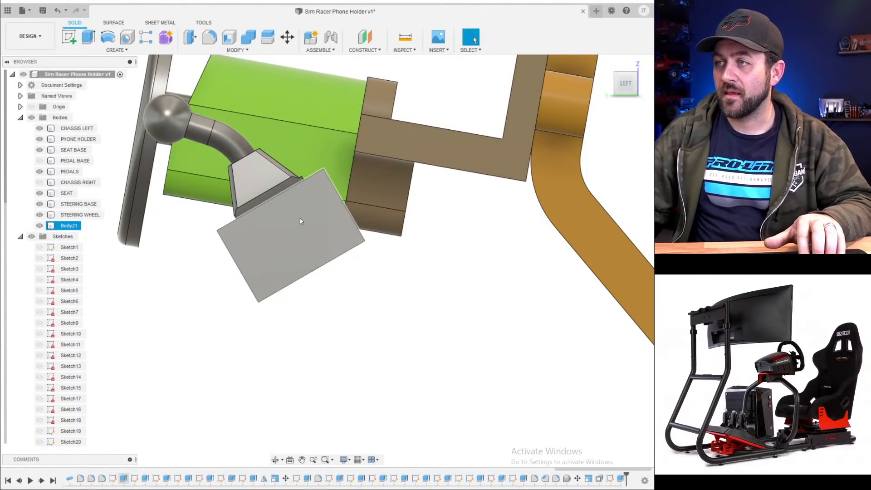
- Move the shifter body 3 mm upward and 2 mm toward the seat
scroll(276, 231, "down", 5)
middle_click_drag(276, 232, 323, 242, "shift")
scroll(260, 212, "up", 3)
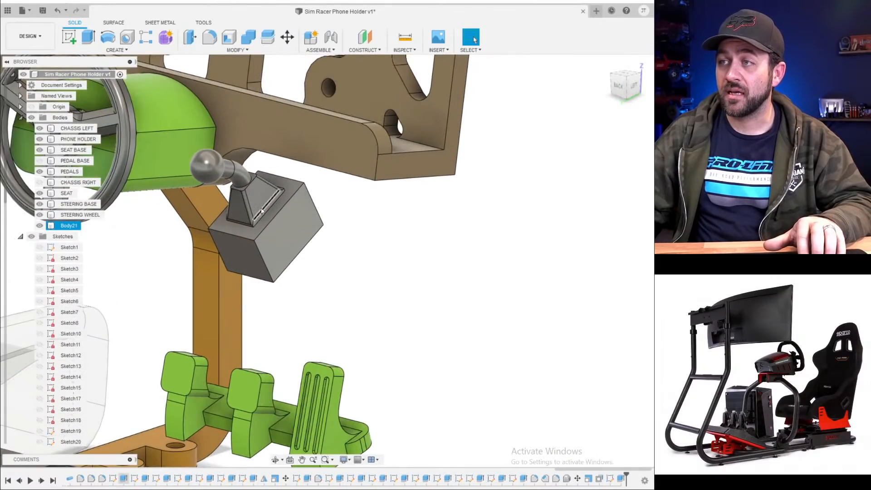
middle_click_drag(261, 211, 245, 220, "shift")
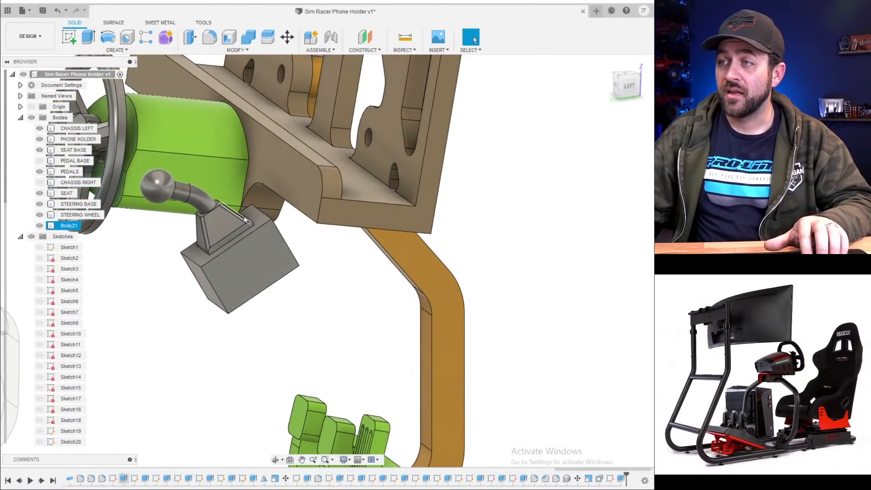
left_click(287, 36)
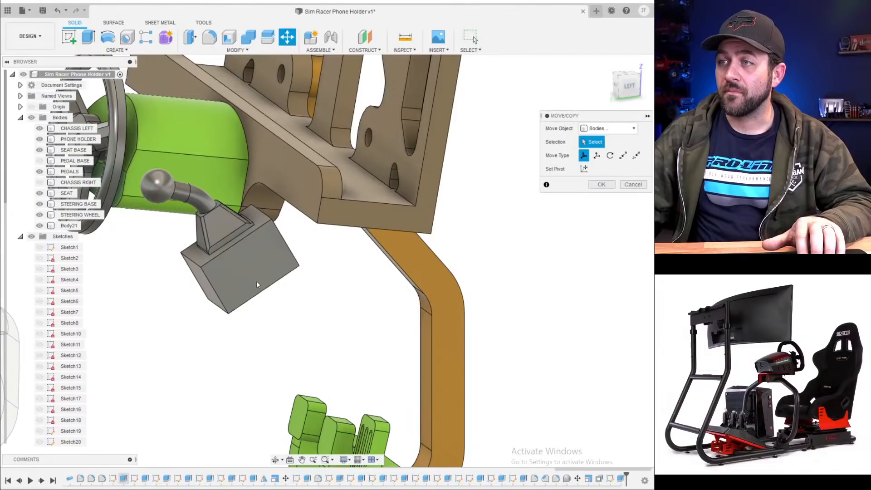
left_click(257, 280)
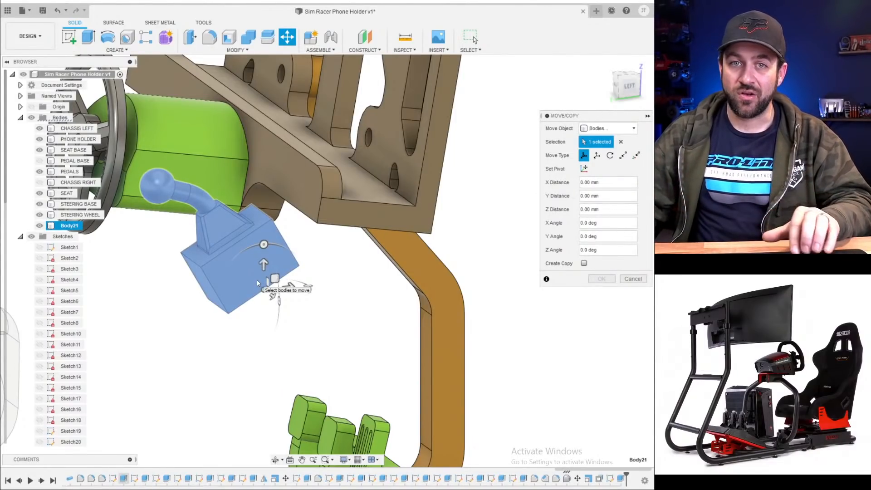
left_click(629, 86)
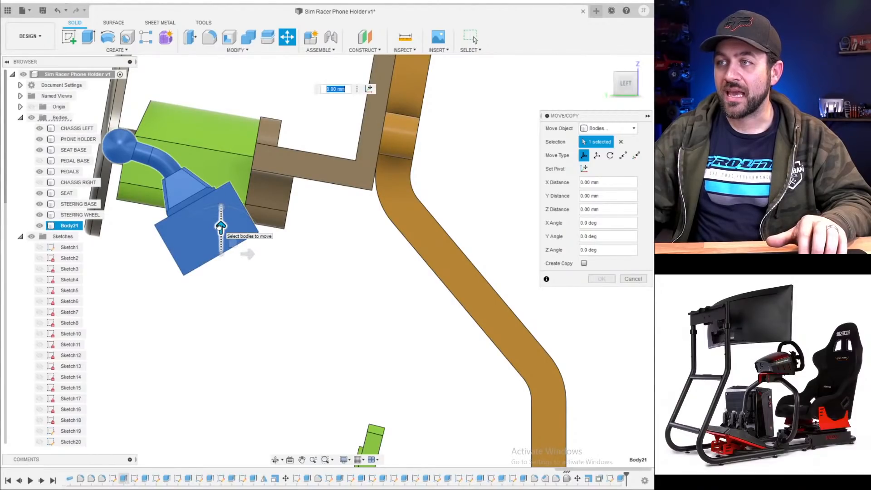
left_click_drag(219, 227, 221, 211)
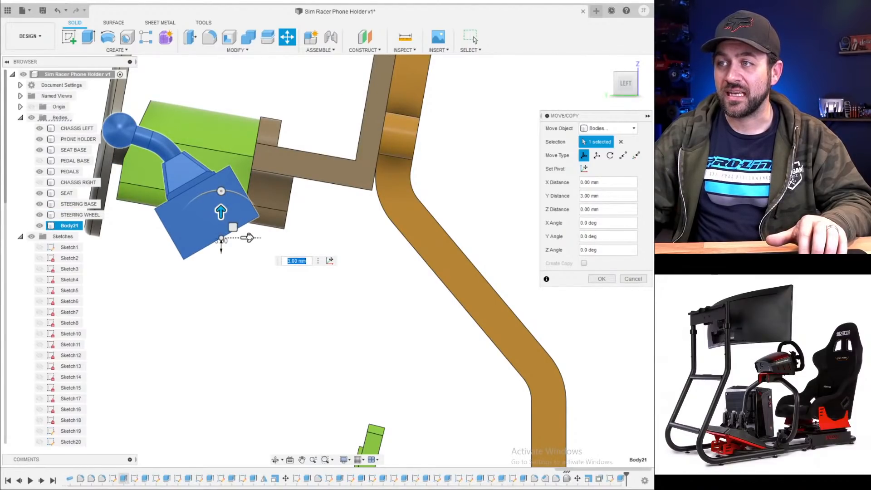
left_click_drag(249, 236, 238, 237)
scroll(231, 262, "down", 2)
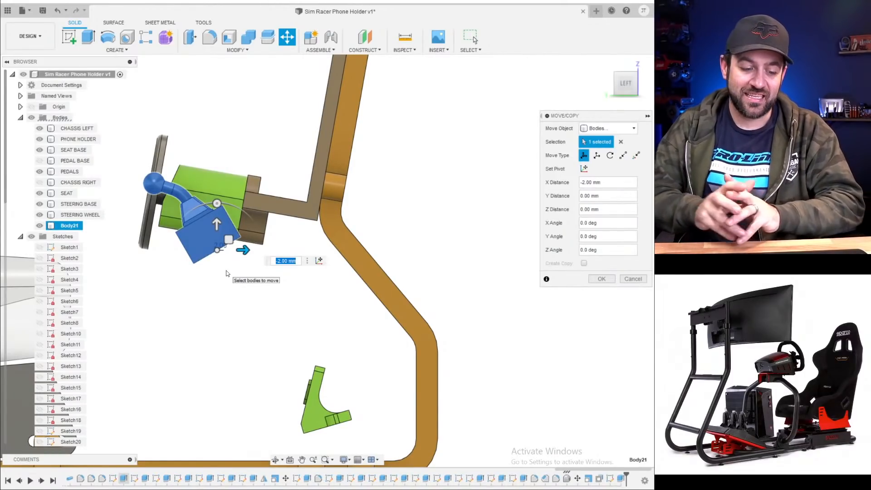
scroll(260, 261, "up", 4)
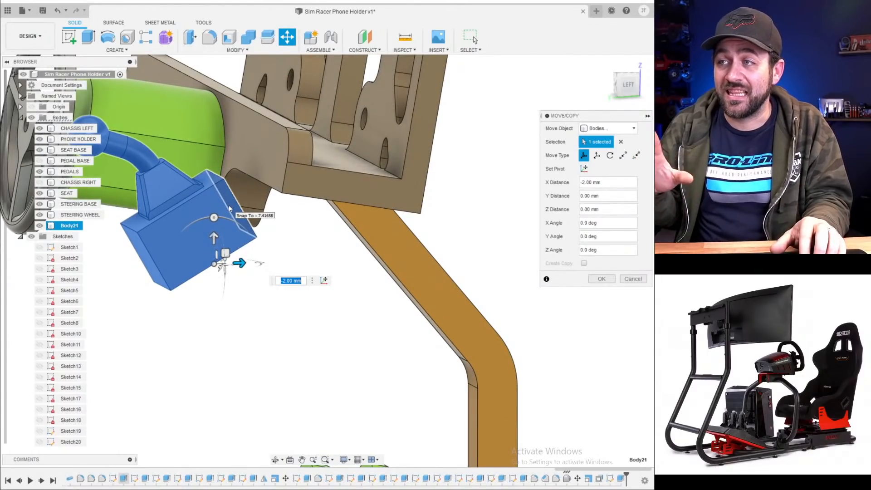
scroll(263, 183, "up", 4)
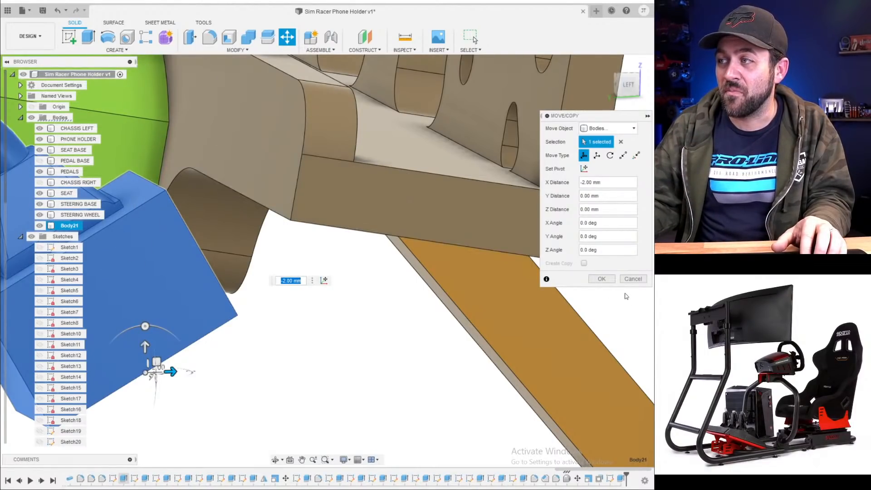
left_click(601, 278)
- Fillet the two upright edges on the seat-facing end of the shifter box with a 2.5 mm radius
scroll(364, 330, "down", 5)
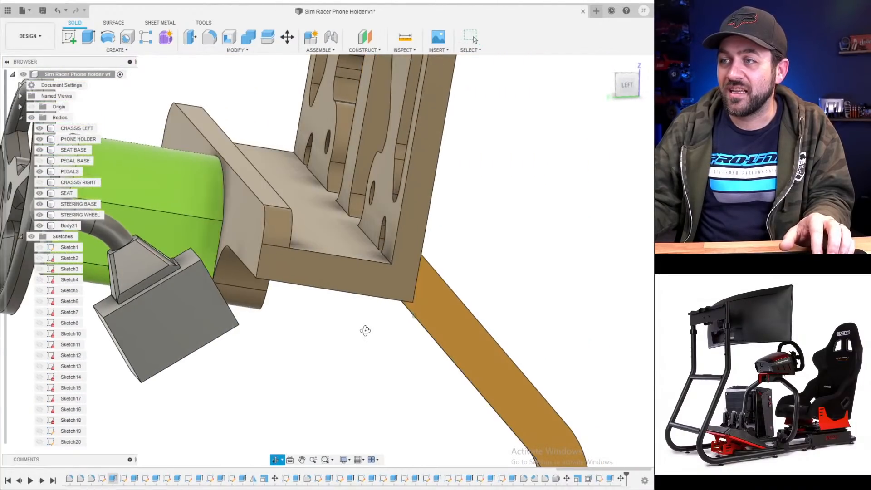
middle_click_drag(326, 350, 291, 297, "shift")
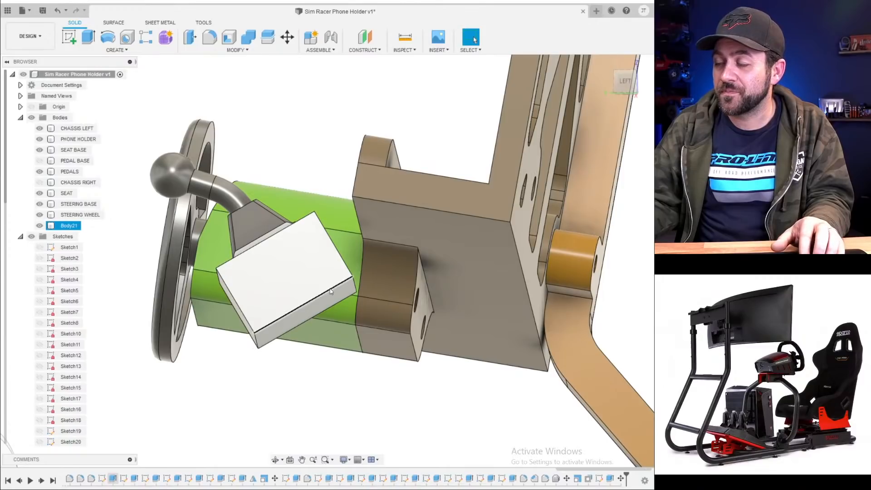
scroll(344, 277, "up", 3)
middle_click_drag(365, 261, 366, 285, "shift")
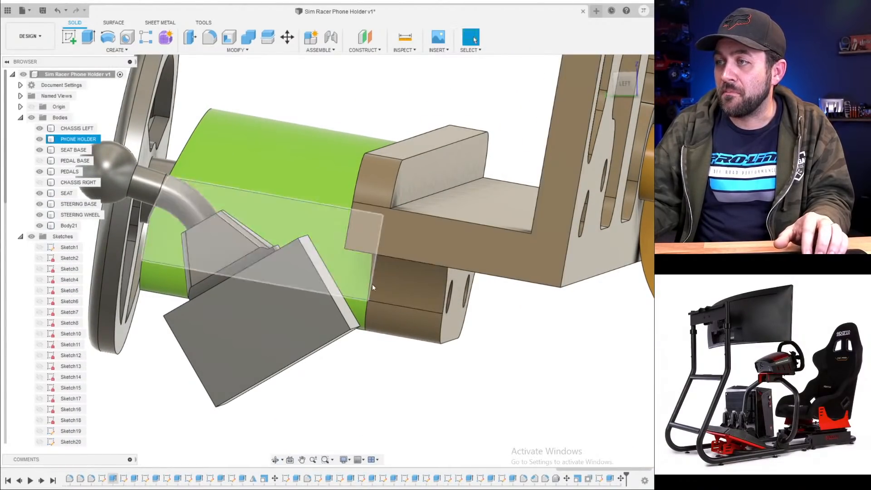
middle_click_drag(318, 307, 475, 40, "shift")
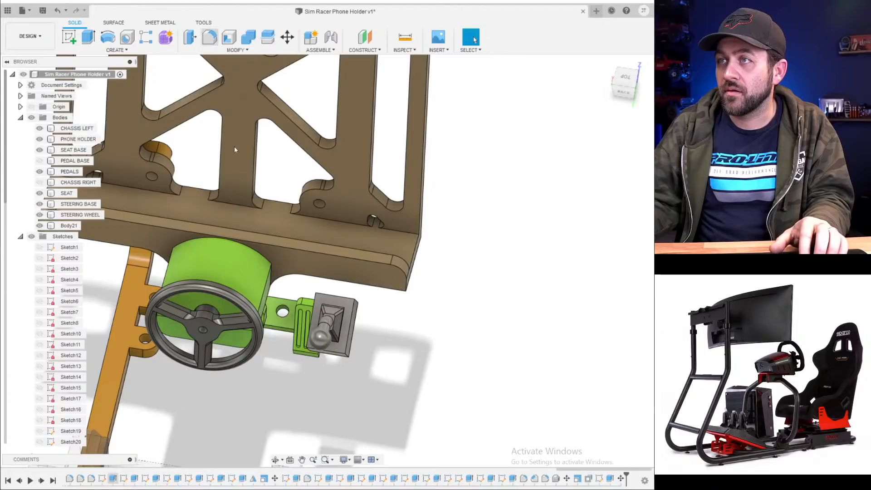
middle_click_drag(305, 331, 328, 235, "shift")
scroll(330, 230, "up", 5)
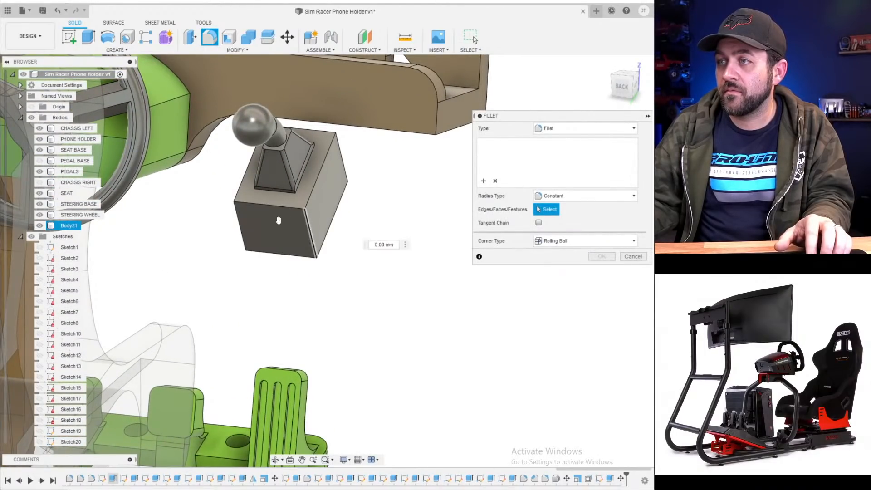
left_click(309, 224)
left_click(240, 226)
scroll(240, 226, "up", 3)
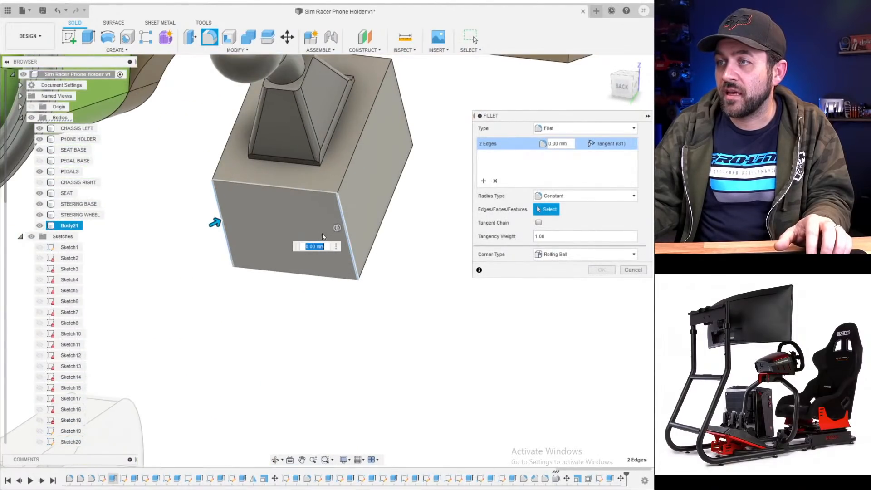
left_click_drag(213, 224, 228, 221)
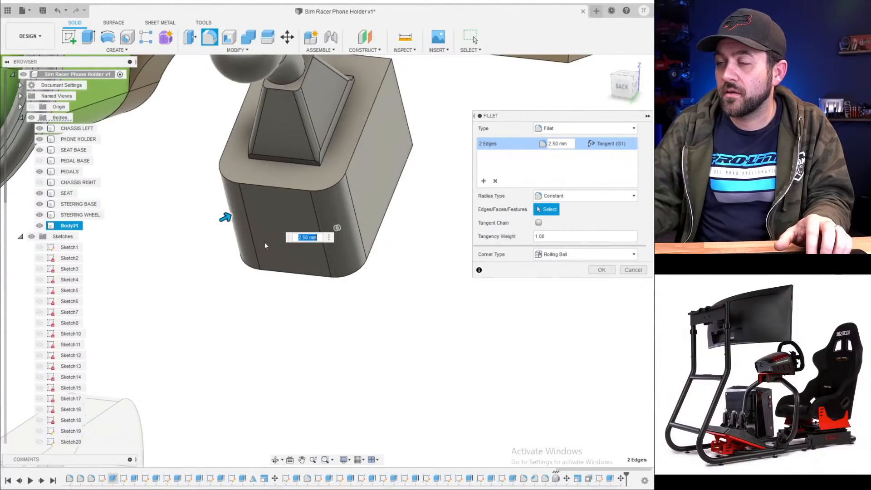
key("Return")
- Show the hidden CHASSIS RIGHT and PEDAL BASE bodies again
scroll(281, 297, "down", 6)
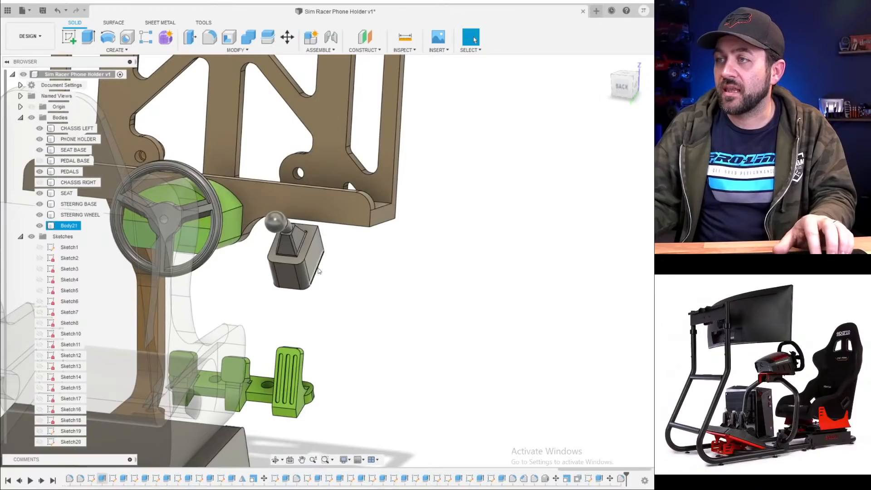
middle_click_drag(319, 273, 361, 276, "shift")
scroll(281, 236, "down", 5)
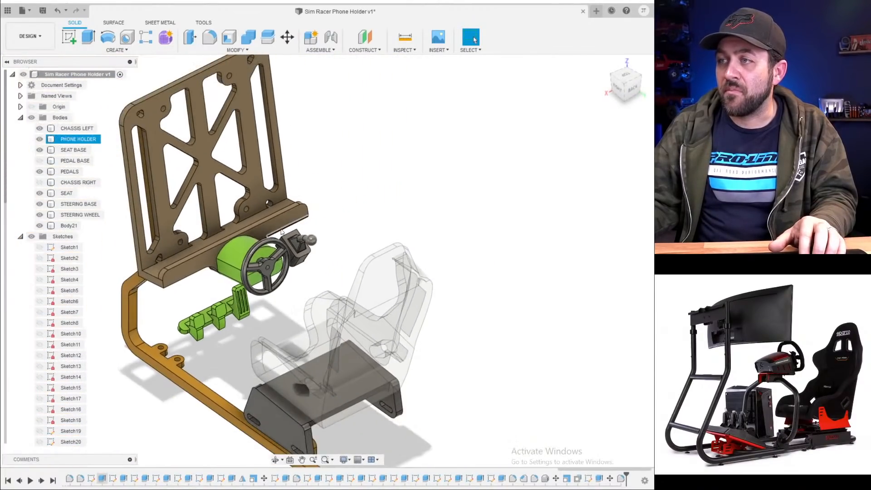
middle_click_drag(328, 239, 185, 197, "shift")
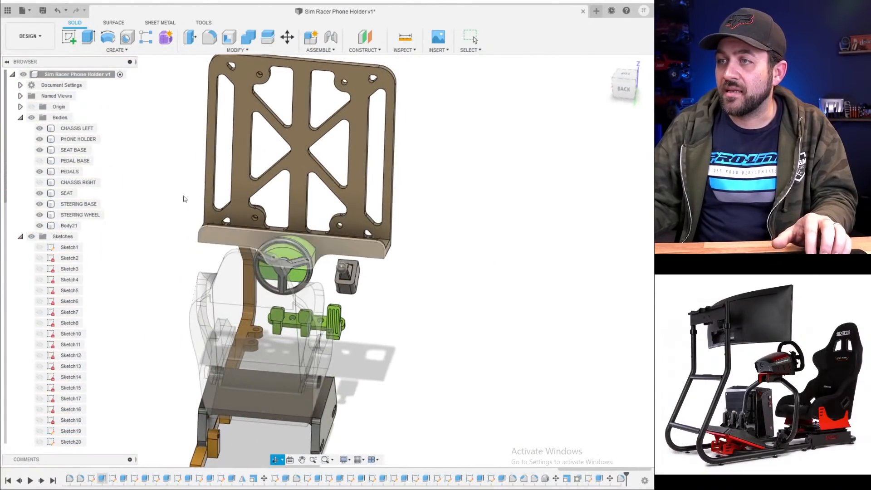
left_click(39, 182)
left_click(40, 160)
- Examine the shifter's placement relative to the steering wheel, seat, pedals and chassis from several angles
scroll(389, 358, "down", 3)
middle_click_drag(389, 359, 348, 324, "shift")
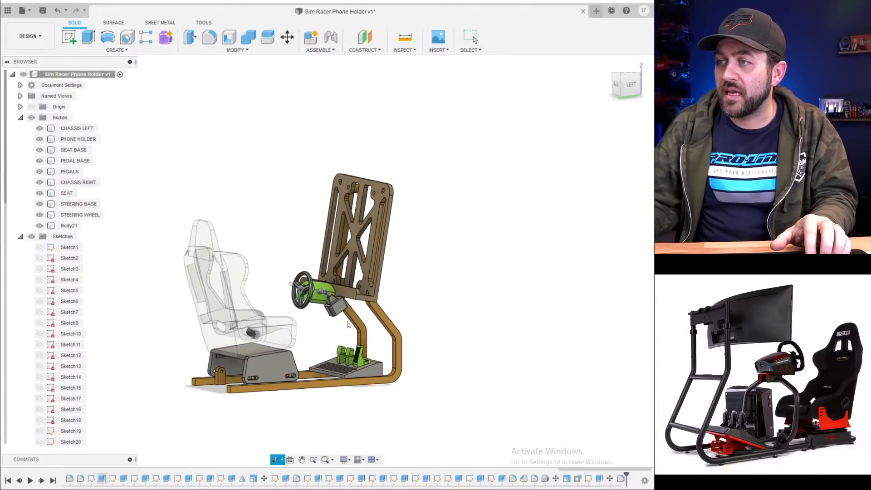
scroll(348, 324, "up", 3)
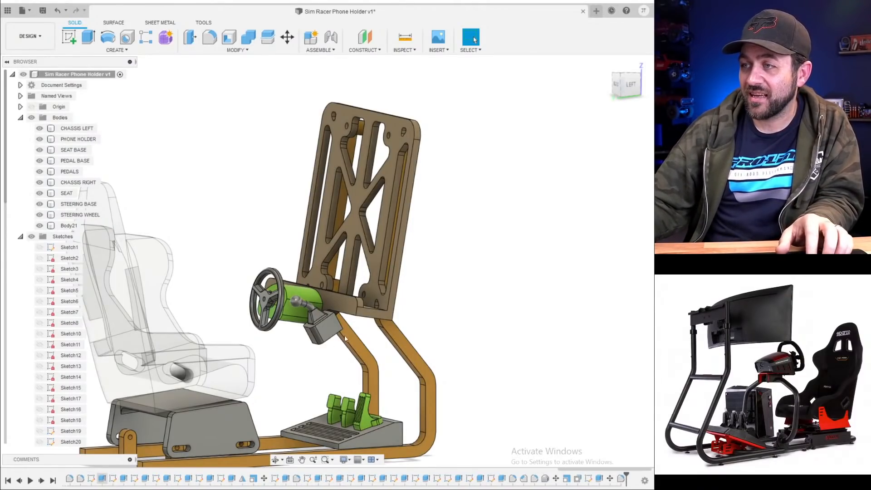
middle_click_drag(345, 336, 220, 303, "shift")
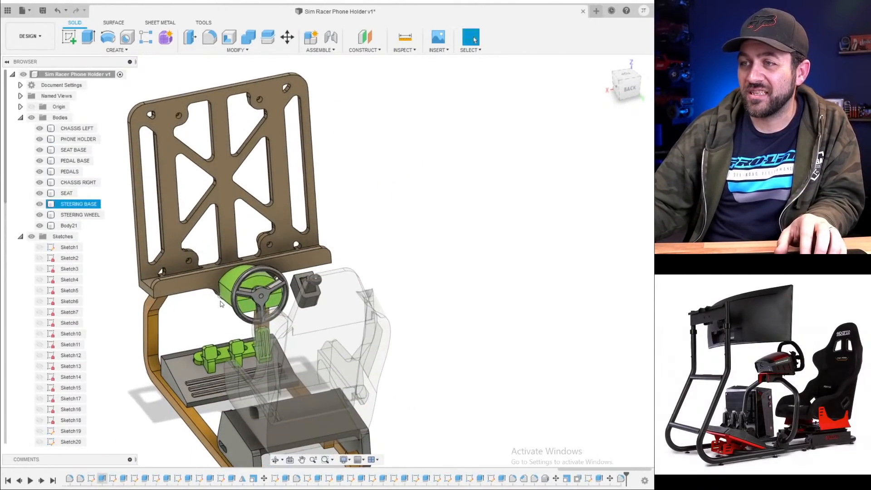
scroll(195, 313, "up", 5)
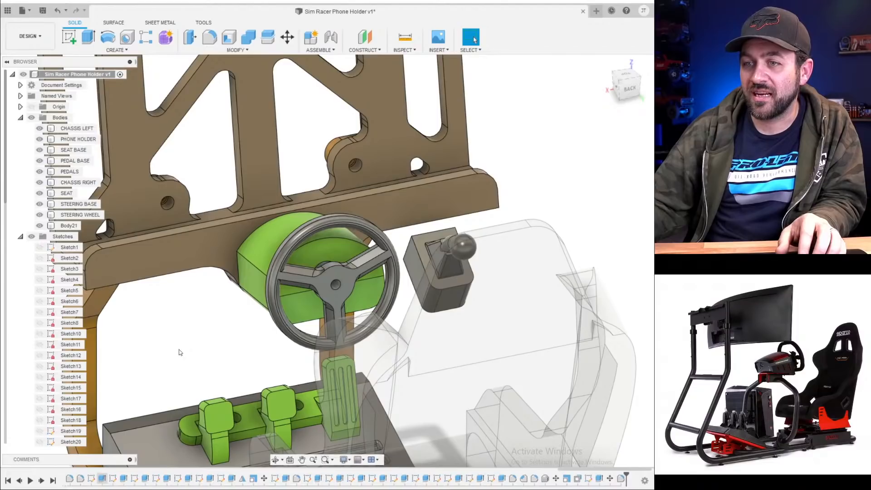
scroll(276, 297, "down", 5)
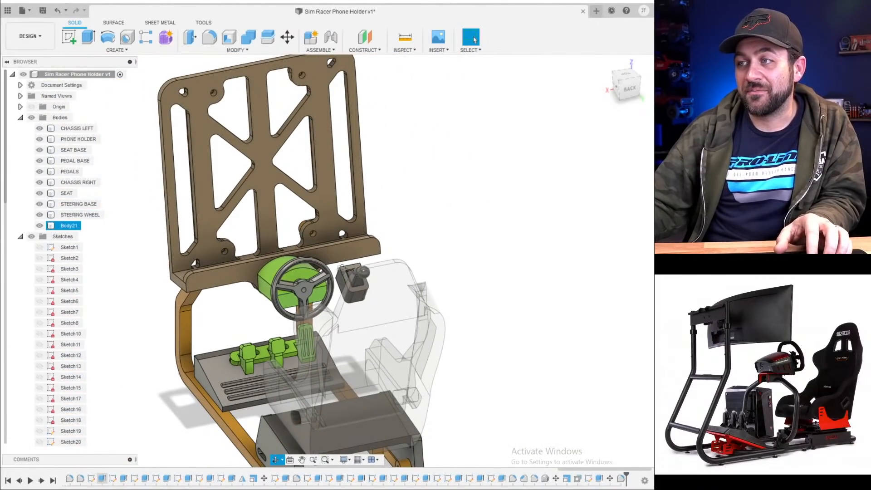
middle_click_drag(353, 284, 292, 274, "shift")
middle_click_drag(345, 338, 340, 333)
scroll(340, 333, "up", 5)
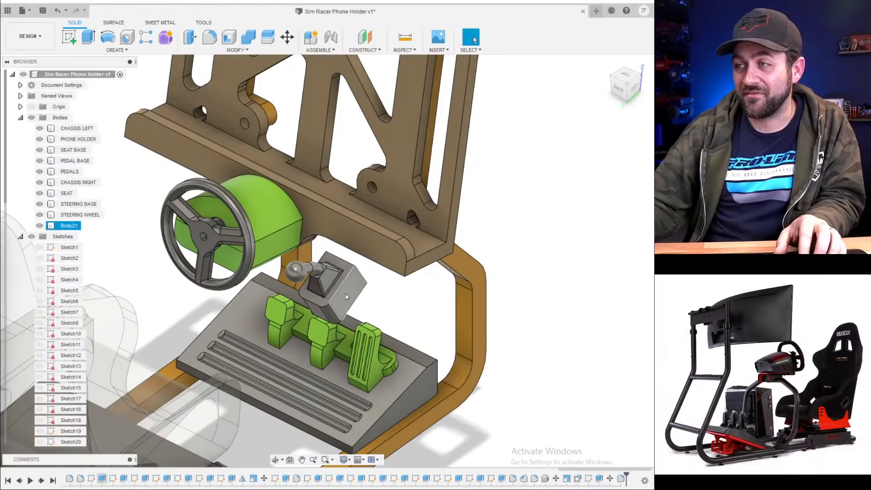
scroll(349, 294, "down", 5)
middle_click_drag(347, 300, 332, 293, "shift")
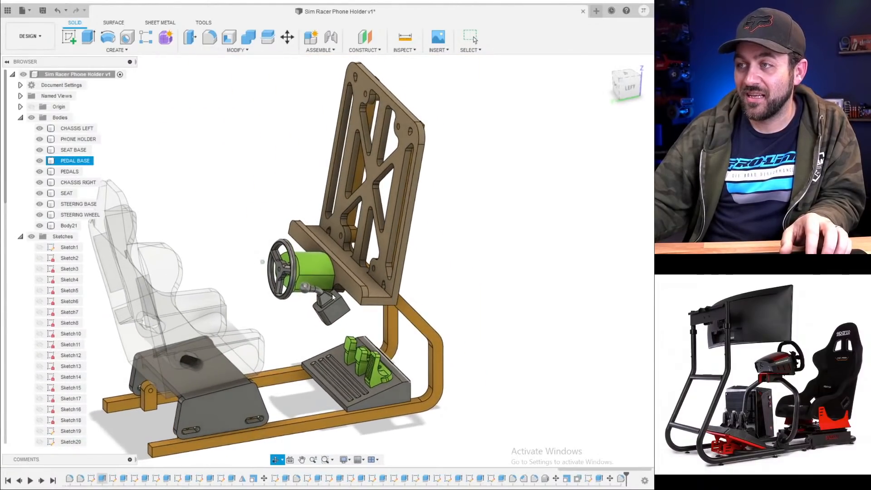
scroll(333, 287, "up", 4)
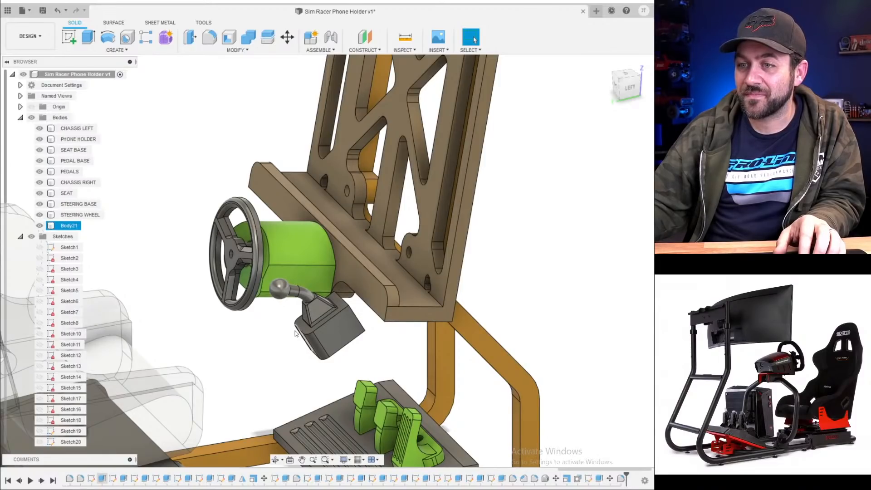
middle_click_drag(295, 334, 303, 305)
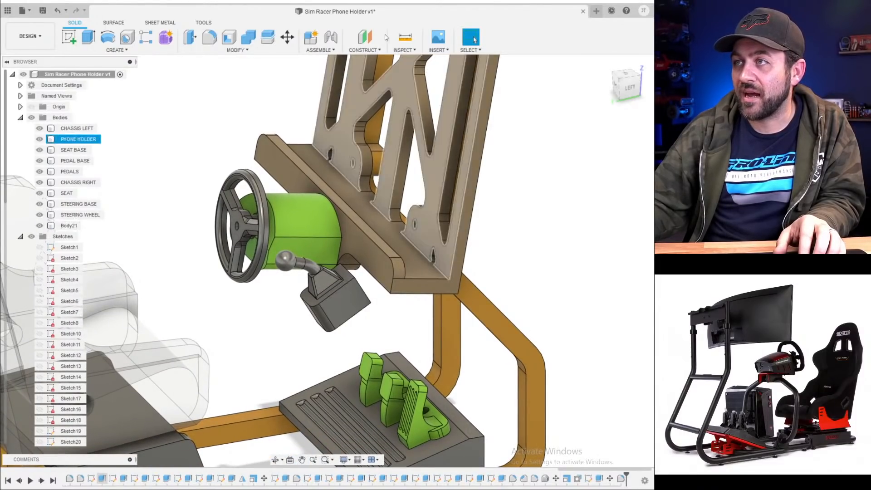
left_click(612, 479)
right_click(611, 479)
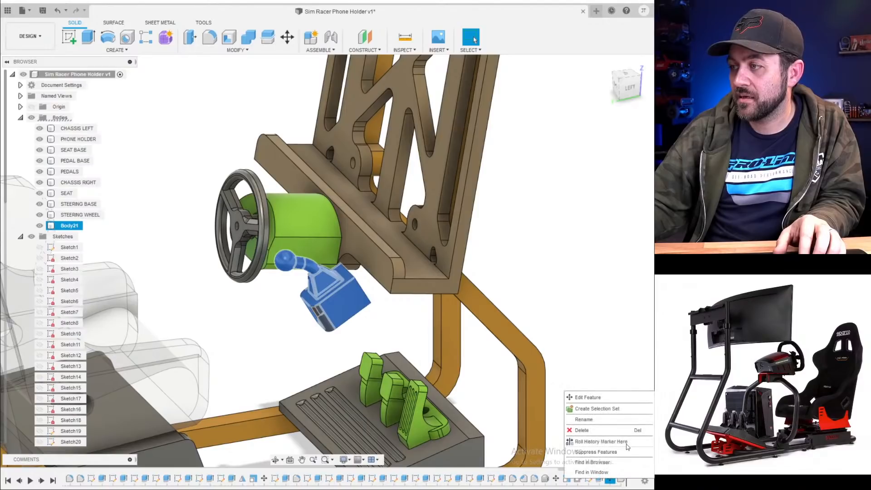
left_click(586, 396)
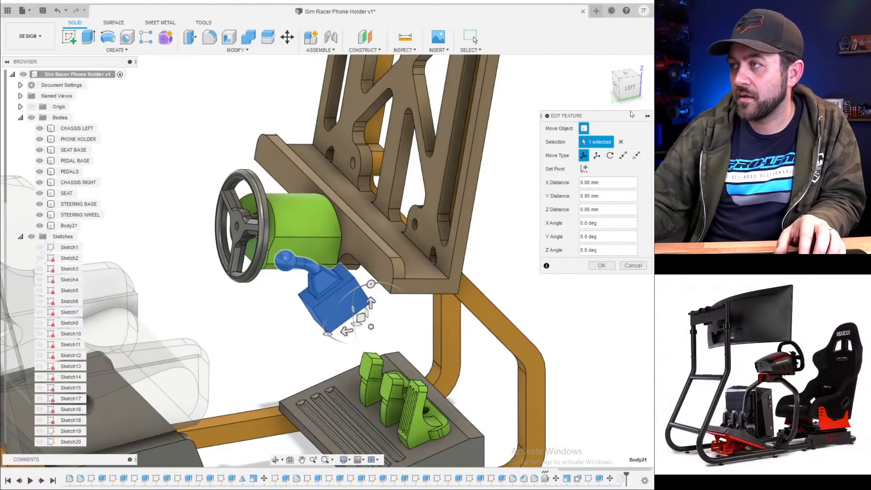
left_click(629, 89)
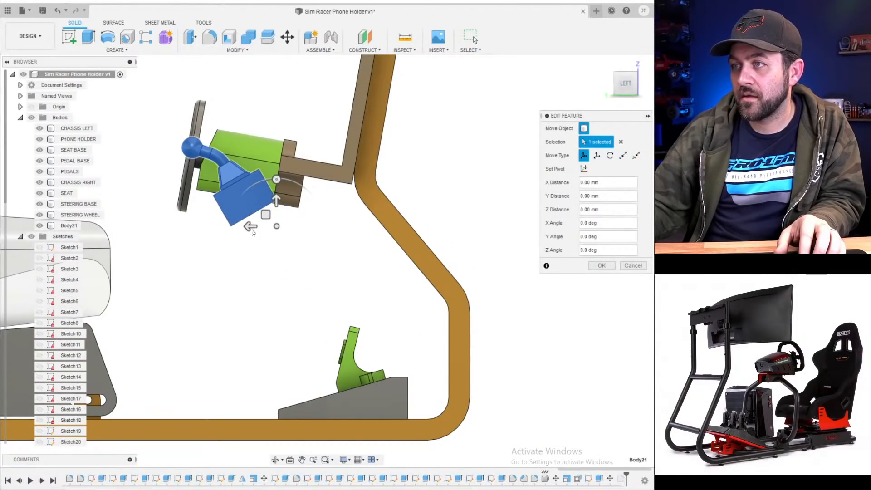
left_click_drag(253, 232, 188, 231)
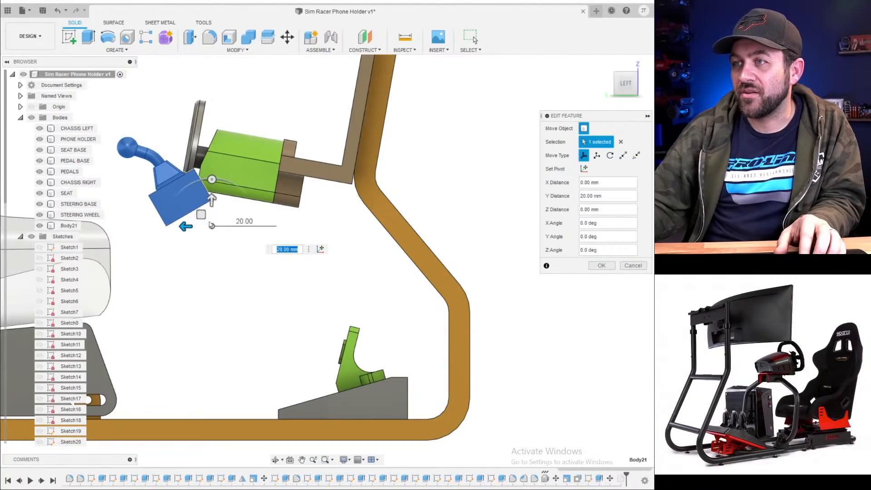
left_click_drag(212, 205, 207, 258)
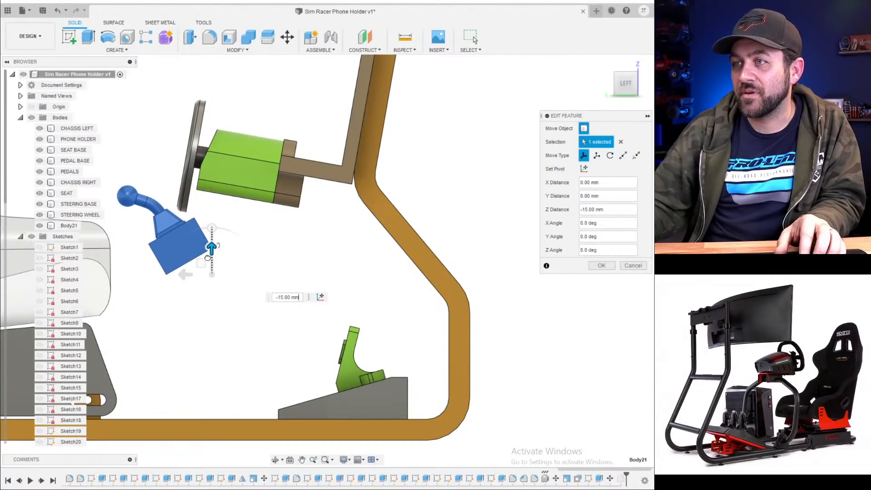
middle_click_drag(213, 240, 191, 282, "shift")
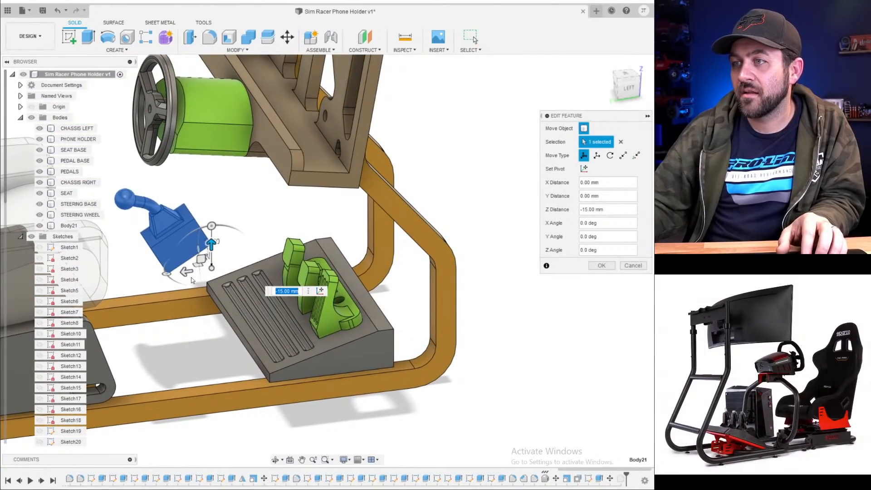
left_click_drag(187, 270, 199, 268)
middle_click_drag(192, 265, 211, 220, "shift")
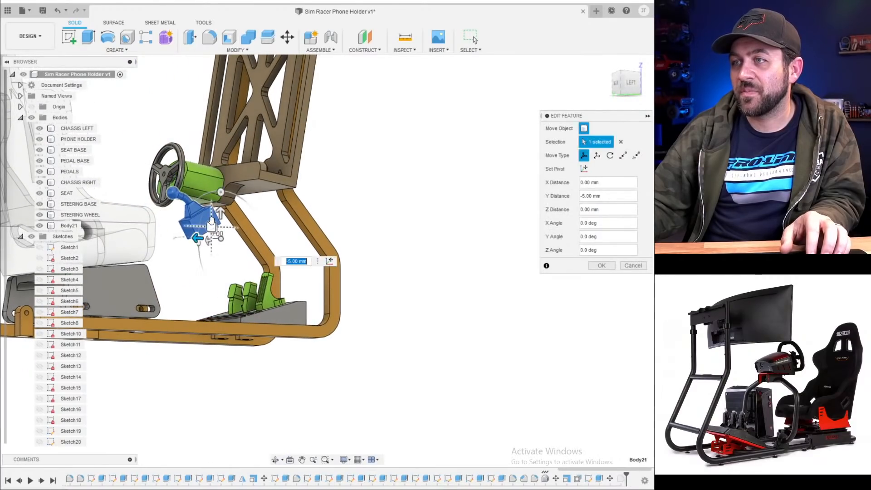
left_click_drag(219, 214, 224, 205)
middle_click_drag(181, 223, 236, 241, "shift")
middle_click_drag(268, 240, 167, 232, "shift")
scroll(234, 176, "up", 4)
middle_click_drag(236, 150, 208, 195)
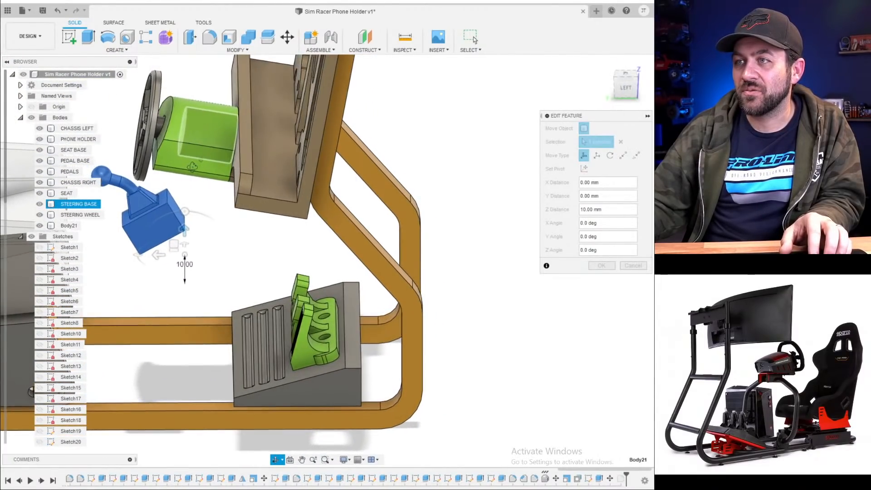
scroll(209, 196, "down", 3)
scroll(194, 227, "up", 2)
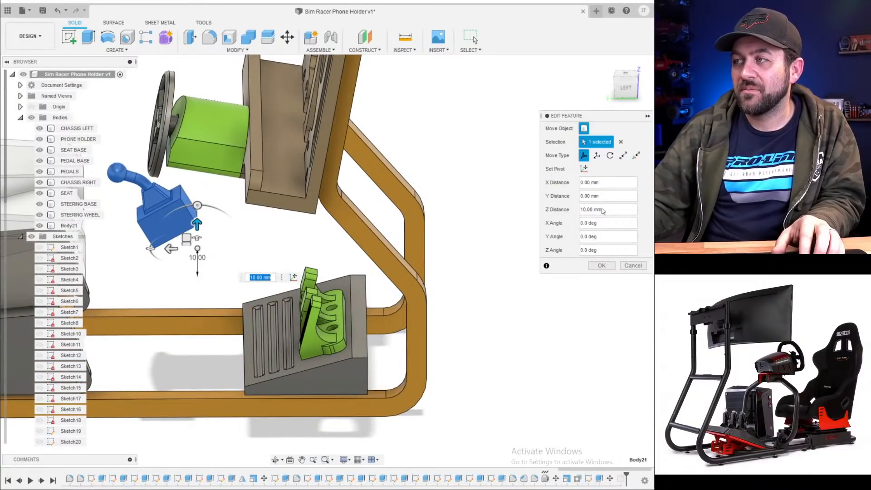
left_click(623, 268)
scroll(418, 283, "down", 3)
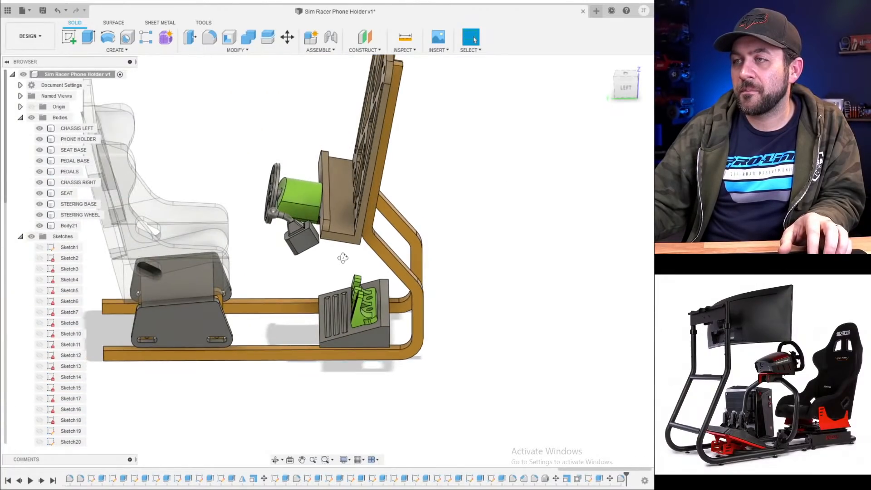
- Examine the shifter's position beside the steering wheel and its clearance to the seat and phone holder from both sides and behind
mouse_move(343, 257)
middle_mouse_down("shift")
mouse_move(429, 254)
mouse_move(318, 247)
mouse_move(340, 250)
middle_mouse_up("shift")
scroll(311, 244, "up", 4)
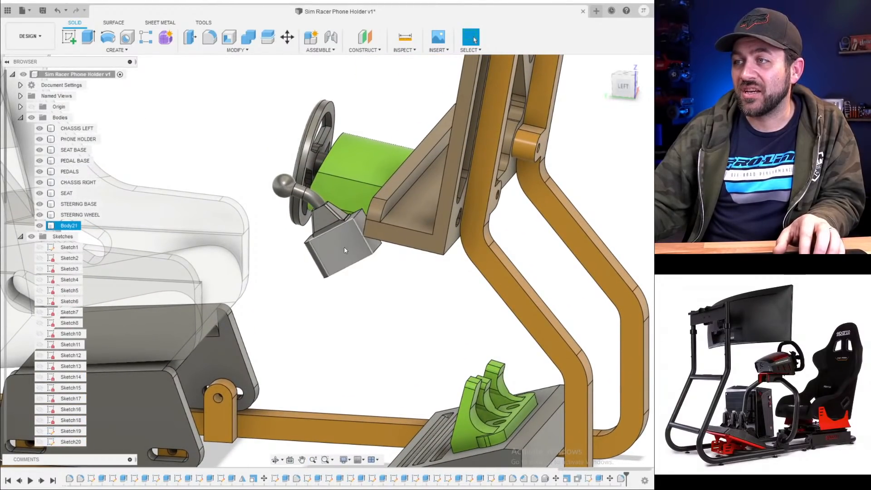
scroll(321, 269, "down", 4)
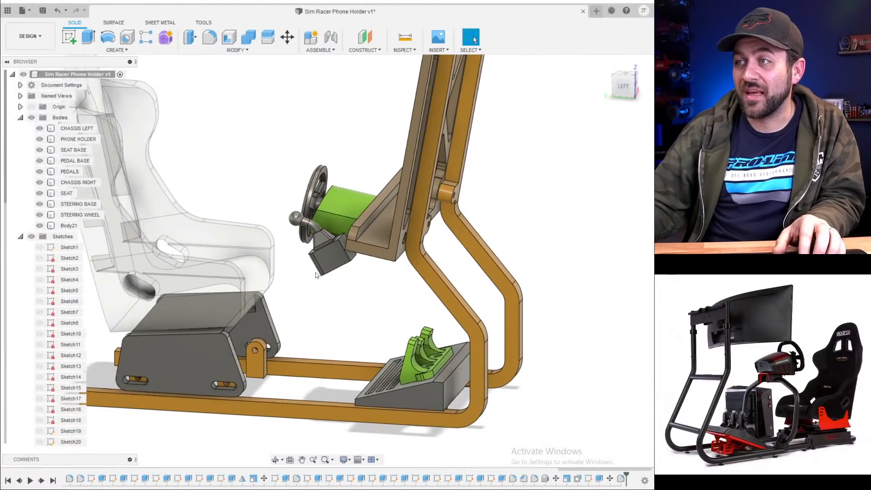
scroll(325, 267, "up", 4)
middle_click_drag(325, 268, 361, 256, "shift")
scroll(374, 208, "down", 3)
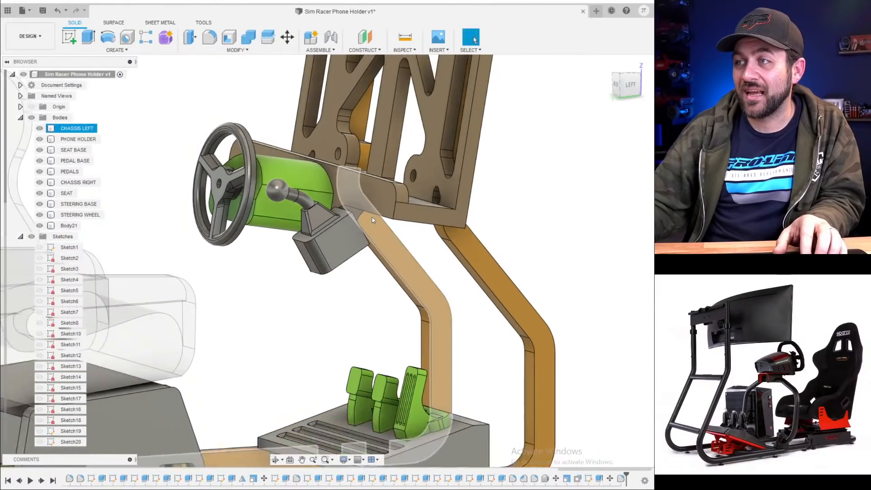
scroll(305, 312, "down", 2)
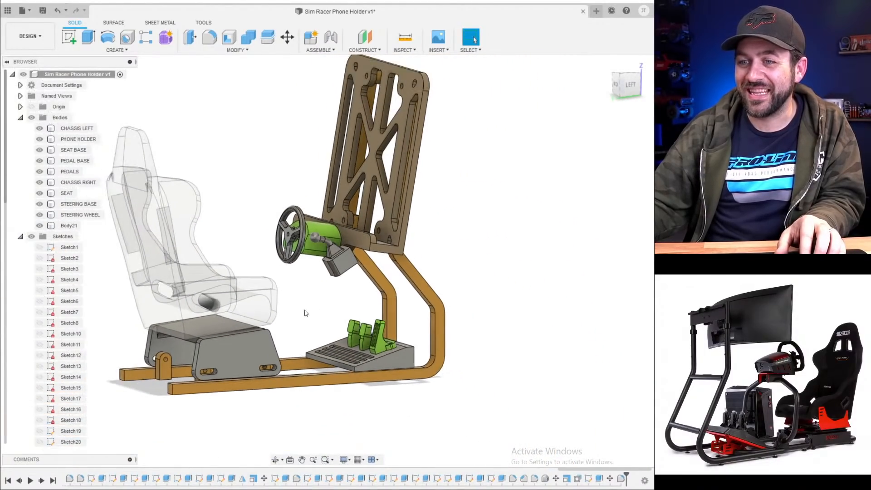
scroll(299, 267, "up", 2)
scroll(300, 267, "down", 3)
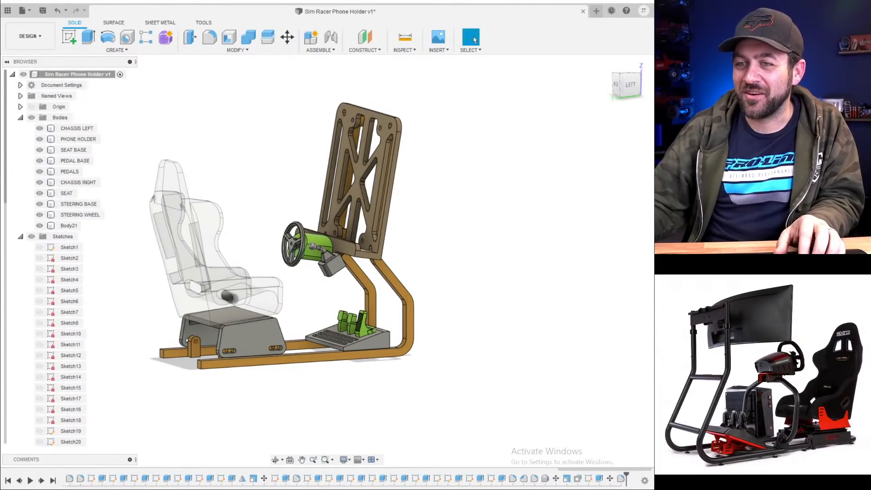
scroll(343, 247, "up", 4)
middle_click_drag(261, 294, 358, 330, "shift")
scroll(266, 316, "down", 3)
scroll(229, 301, "up", 2)
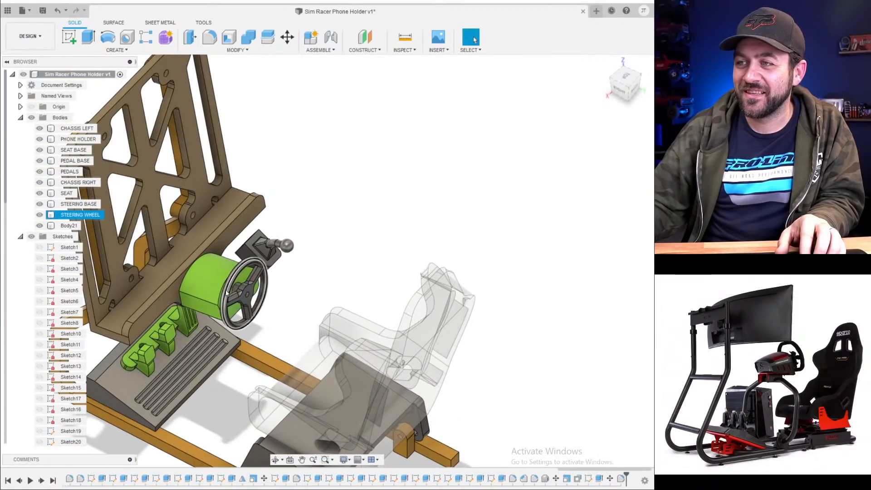
middle_click_drag(199, 318, 242, 291)
scroll(248, 283, "down", 2)
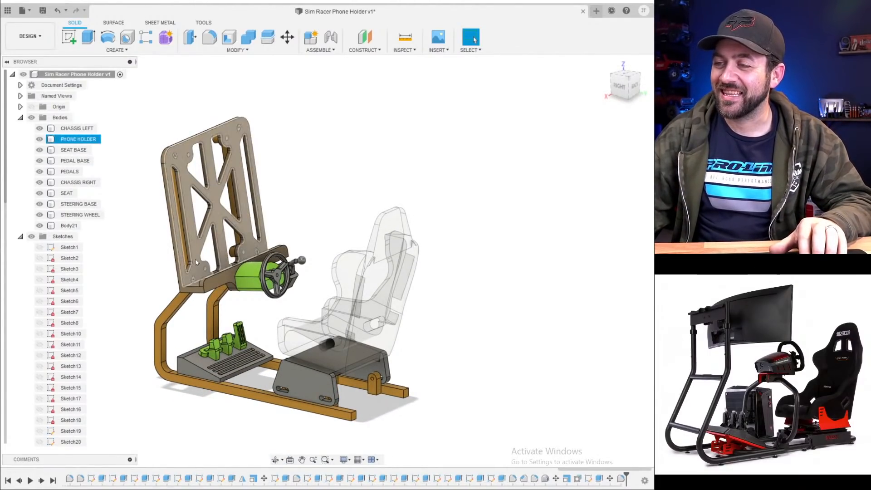
scroll(195, 258, "up", 3)
scroll(226, 309, "down", 3)
scroll(255, 357, "up", 3)
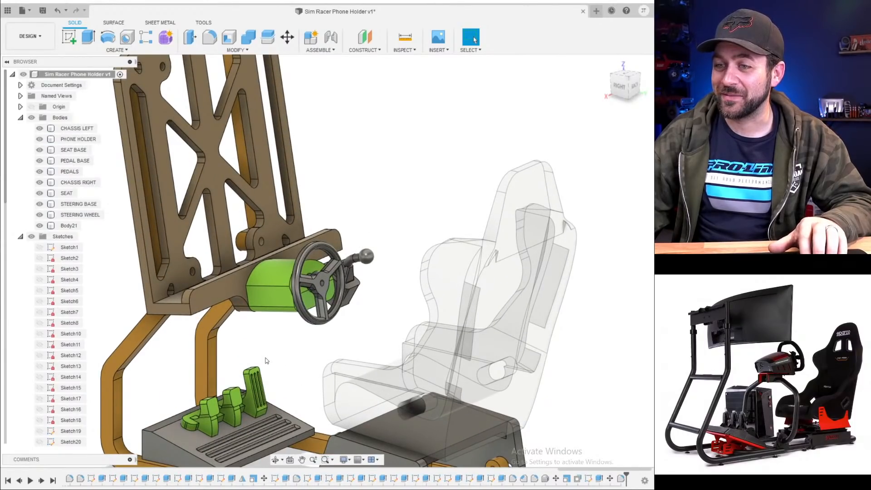
middle_click_drag(252, 370, 295, 305, "shift")
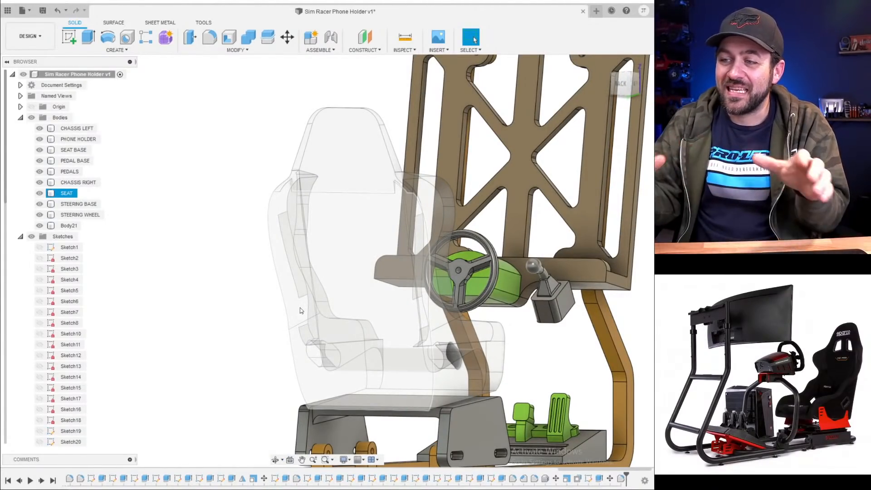
scroll(515, 320, "down", 3)
middle_click_drag(516, 299, 556, 299, "shift")
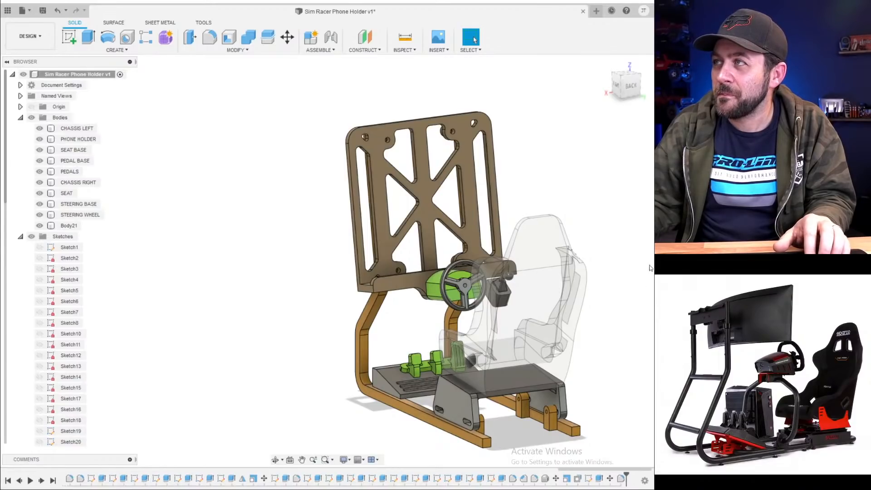
- Inspect the complete rig from the side, above and underneath, including the seat base, pedal base and chassis rails
left_click(537, 374)
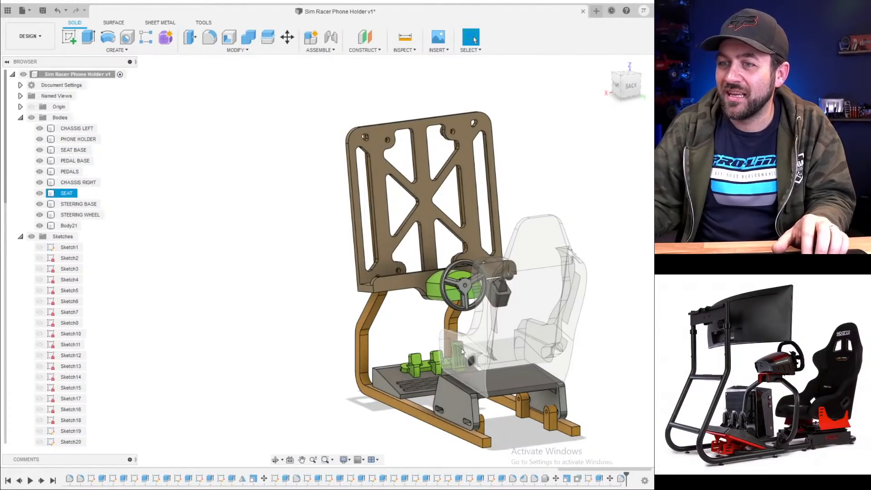
middle_click_drag(521, 363, 394, 325, "shift")
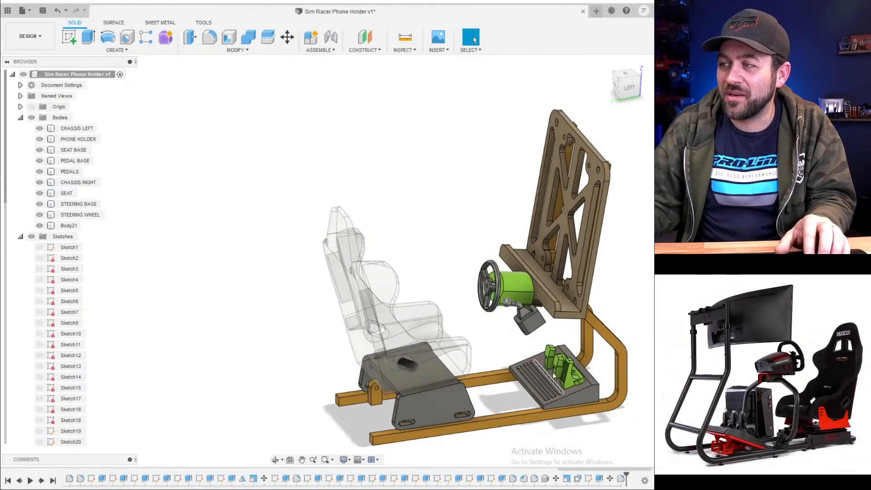
scroll(528, 405, "up", 3)
middle_click_drag(529, 396, 477, 327)
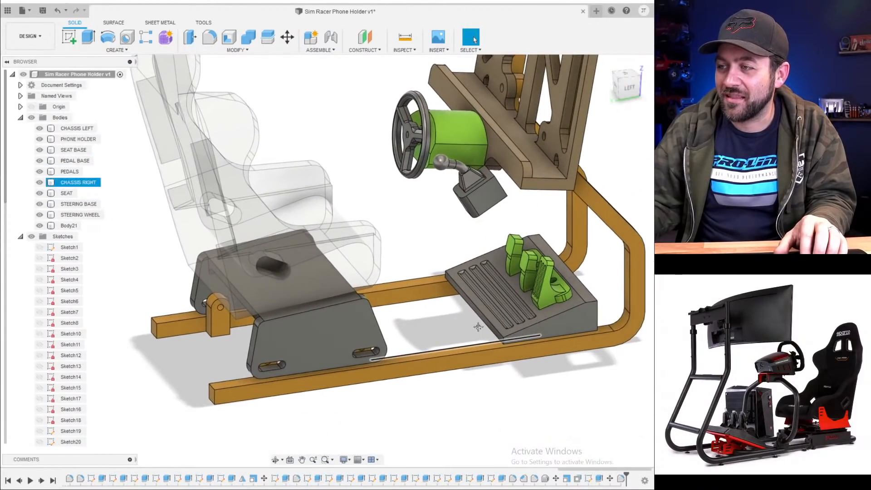
scroll(458, 313, "down", 3)
left_click(444, 300)
middle_click_drag(455, 231, 450, 326, "shift")
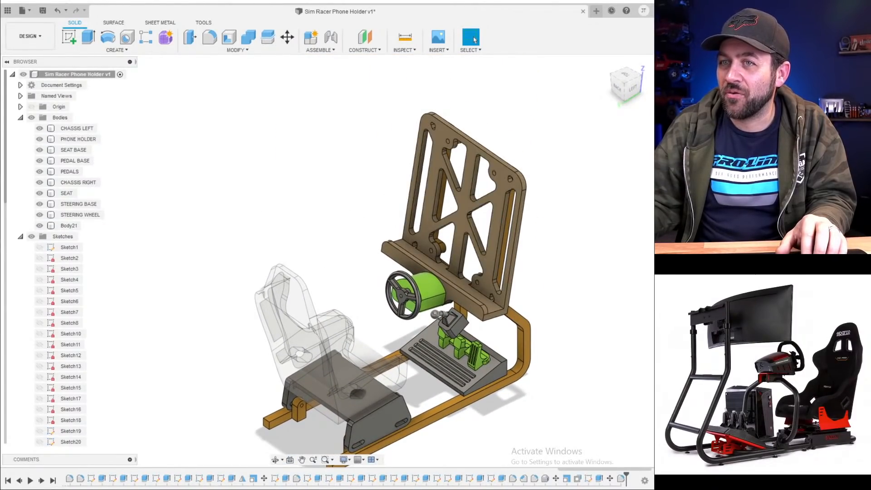
left_click(484, 303)
middle_click_drag(483, 302, 523, 290, "shift")
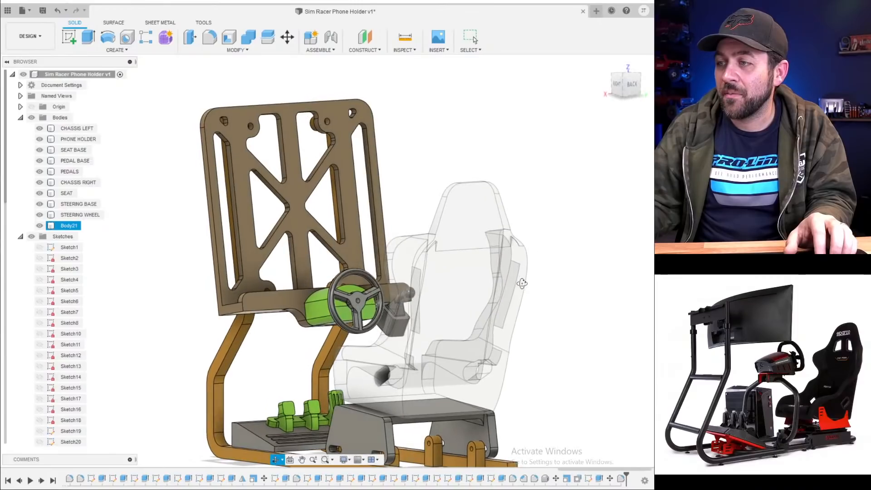
middle_click_drag(408, 400, 367, 222)
middle_click_drag(367, 223, 369, 170, "shift")
middle_click_drag(349, 301, 330, 192)
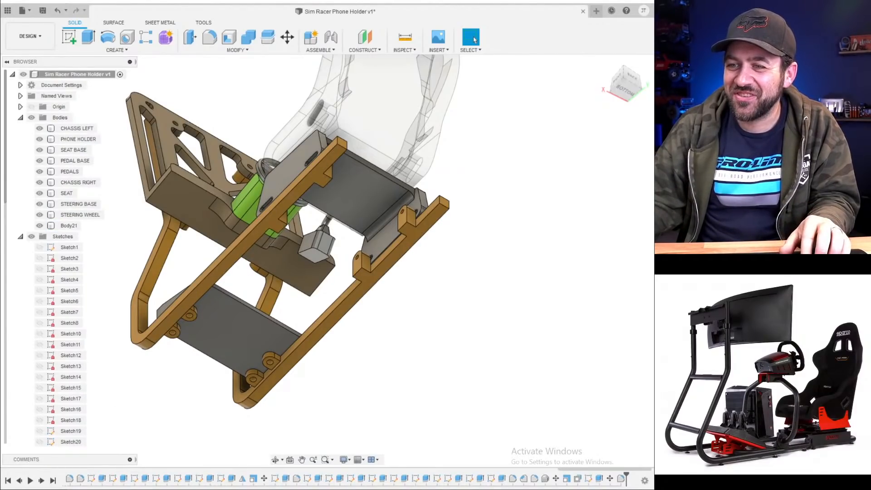
left_click(150, 330)
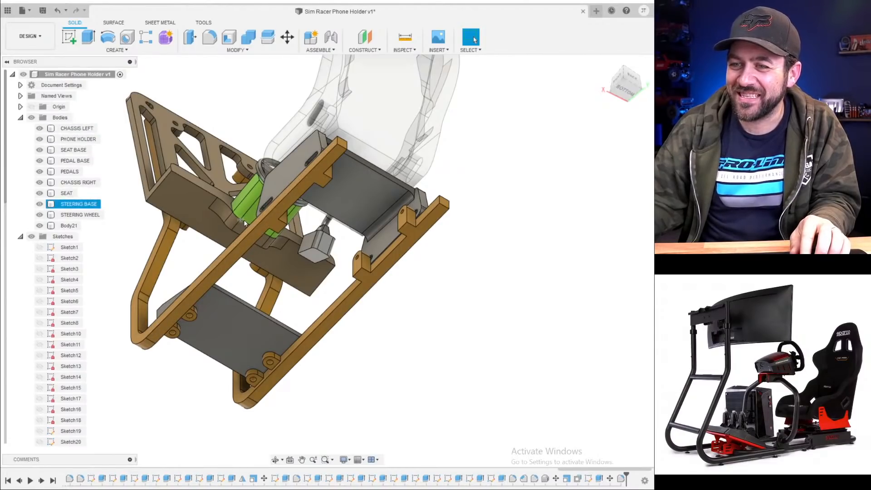
scroll(292, 209, "down", 2)
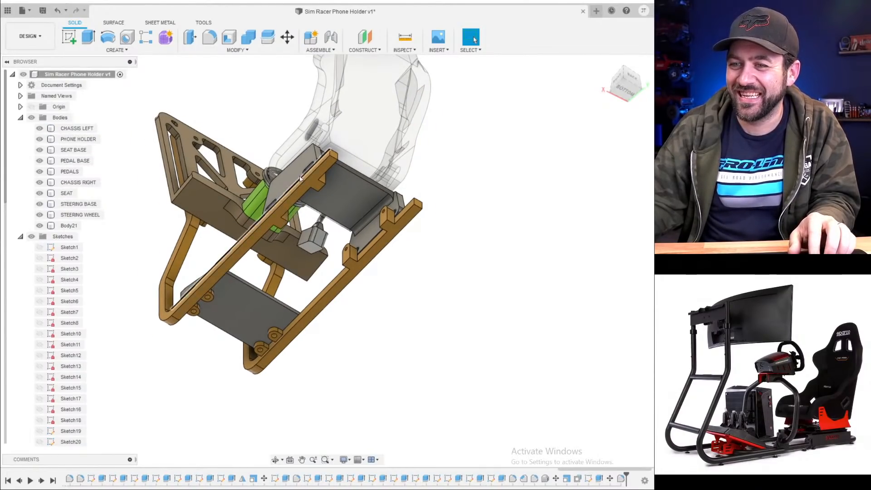
middle_click_drag(291, 136, 435, 134, "shift")
scroll(286, 211, "up", 2)
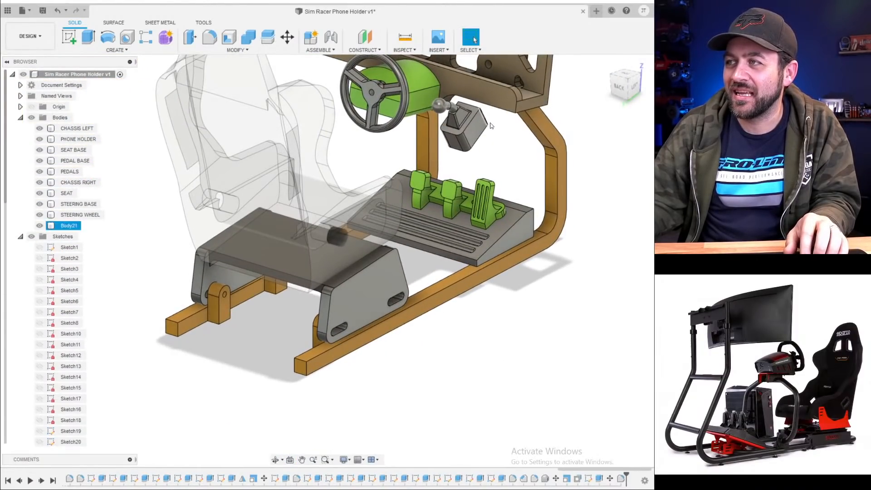
- Select the outer side face of the shifter box and review the shifter against the pedals, steering wheel and seat
left_click(445, 127)
scroll(472, 124, "up", 2)
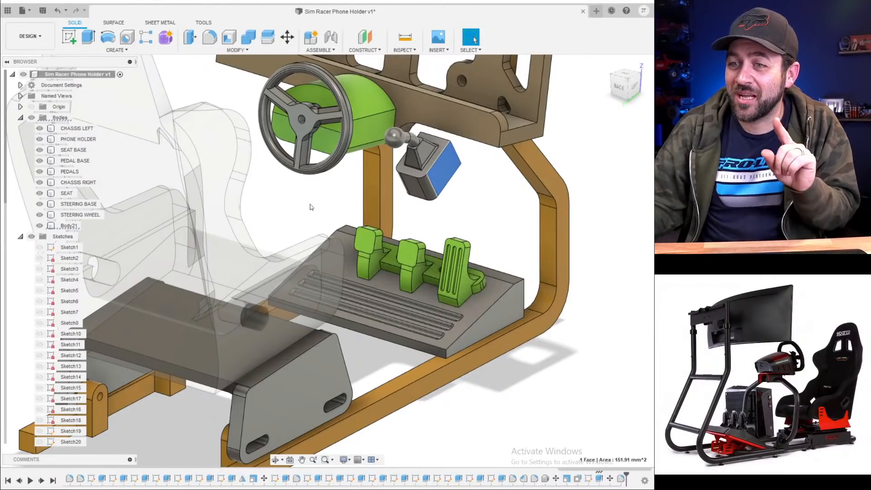
left_click(245, 248)
scroll(336, 236, "down", 4)
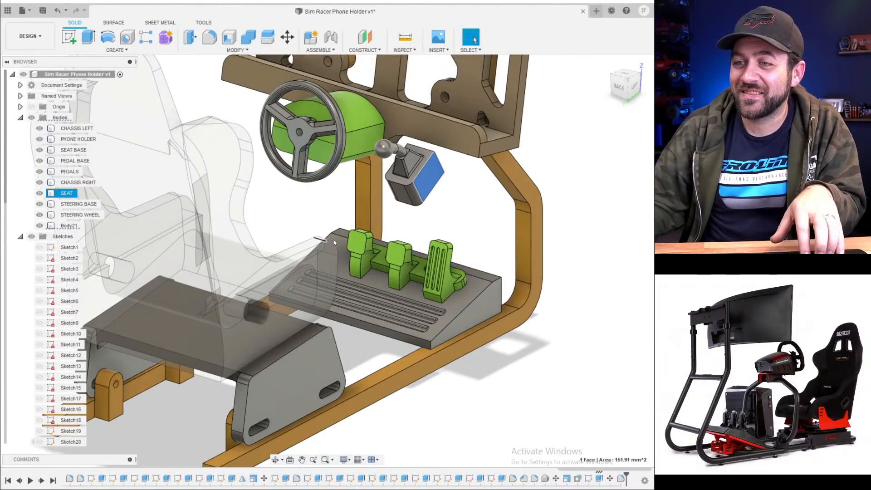
scroll(342, 232, "down", 3)
mouse_move(362, 200)
middle_mouse_down("shift")
mouse_move(413, 199)
mouse_move(362, 203)
middle_mouse_up("shift")
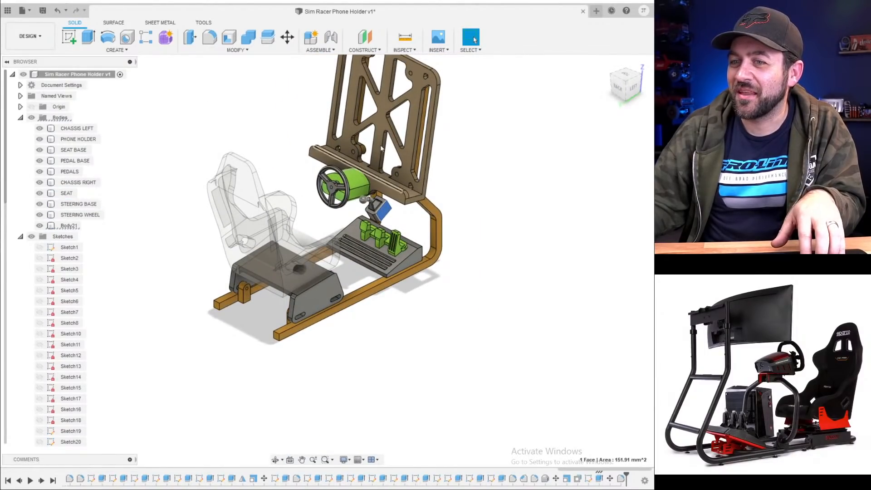
scroll(381, 148, "up", 3)
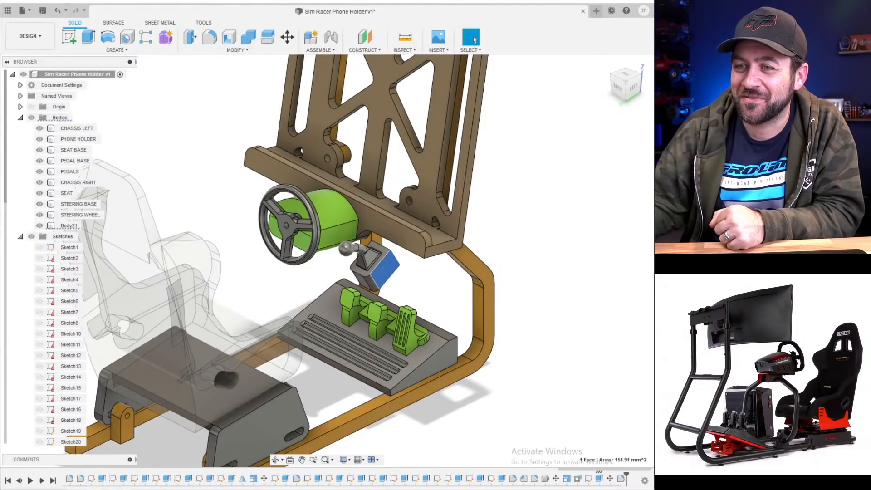
scroll(214, 239, "down", 5)
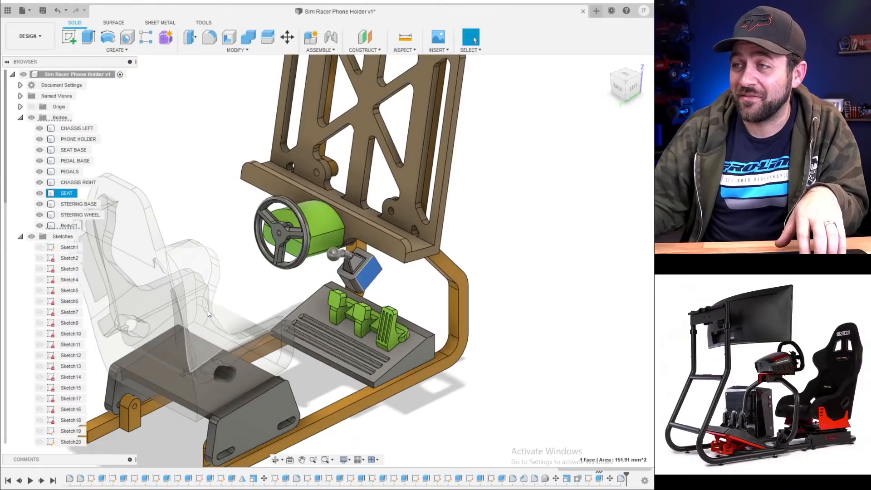
- Inspect the shifter, steering wheel and steering base from several angles, then the complete rig from the side
middle_click_drag(197, 239, 303, 211, "shift")
scroll(281, 238, "up", 2)
scroll(237, 87, "up", 2)
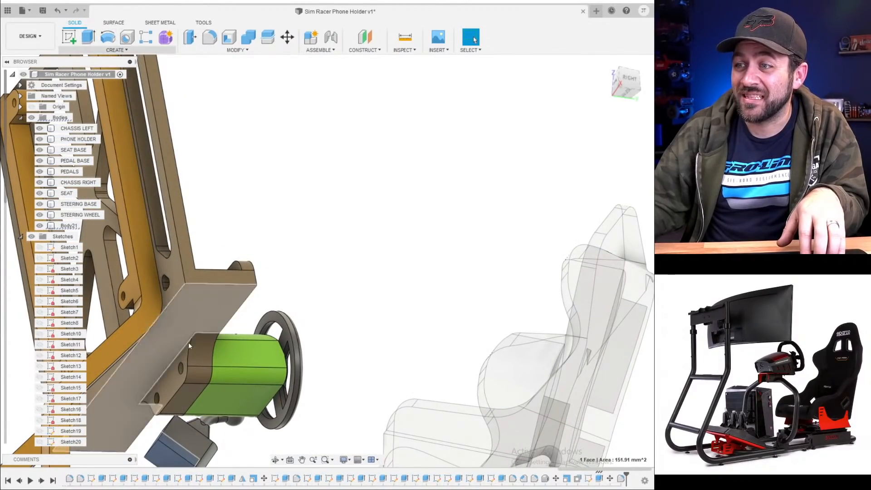
scroll(191, 372, "down", 3)
scroll(190, 372, "up", 3)
middle_click_drag(191, 372, 135, 409, "shift")
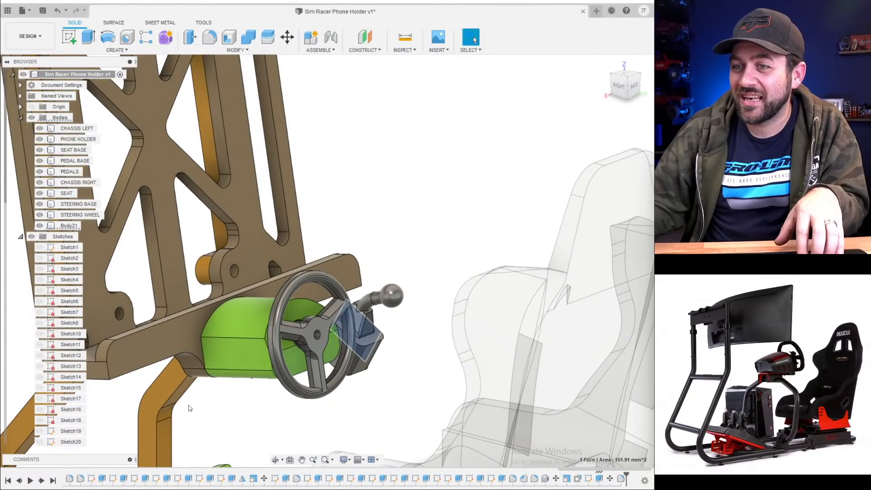
scroll(191, 408, "down", 3)
scroll(198, 402, "down", 2)
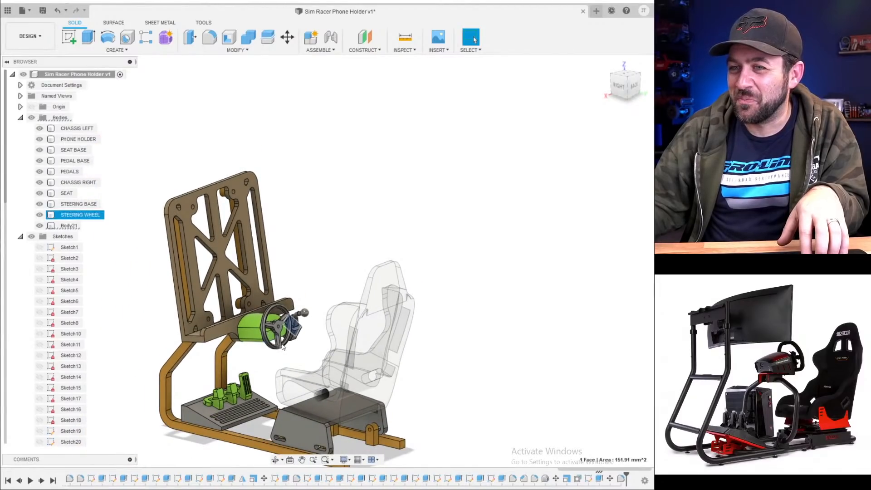
scroll(282, 347, "up", 2)
scroll(288, 353, "up", 2)
middle_click_drag(280, 341, 292, 311)
scroll(304, 288, "up", 2)
scroll(302, 292, "down", 3)
scroll(275, 313, "down", 3)
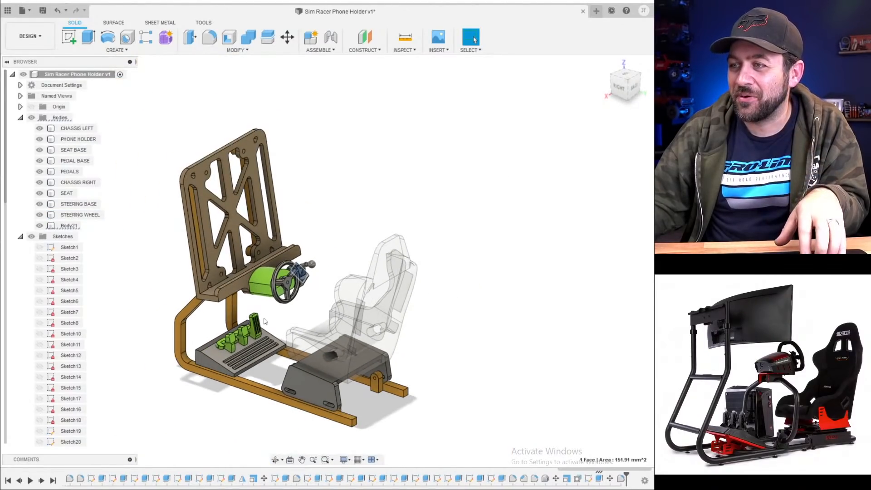
middle_click_drag(244, 273, 273, 264, "shift")
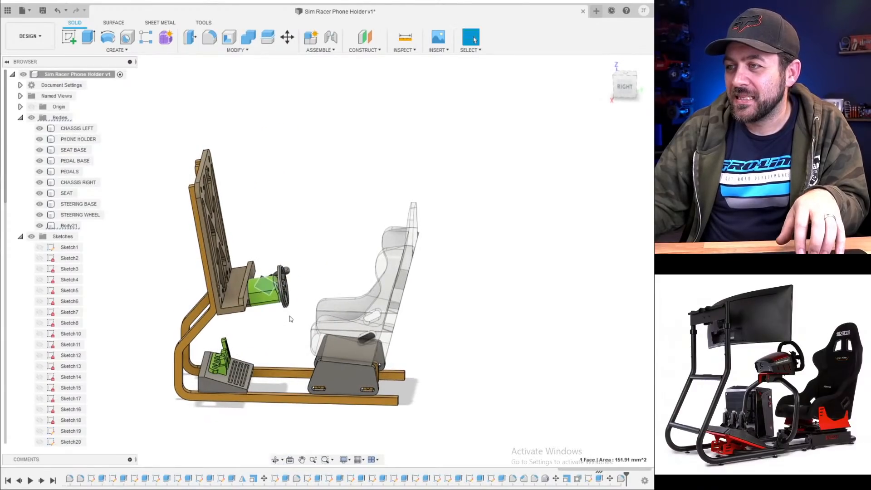
- Start a sketch on the outer side face of the seat base and place a text frame in its middle
left_click(88, 38)
left_click(68, 39)
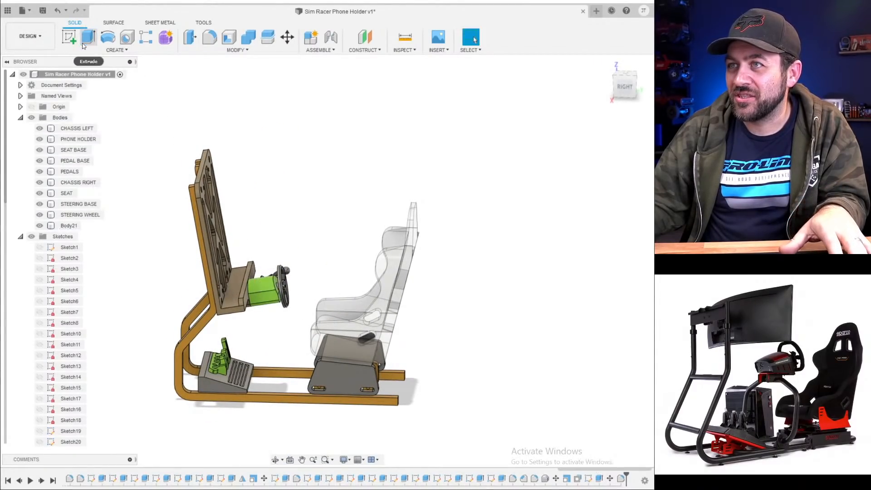
left_click(353, 383)
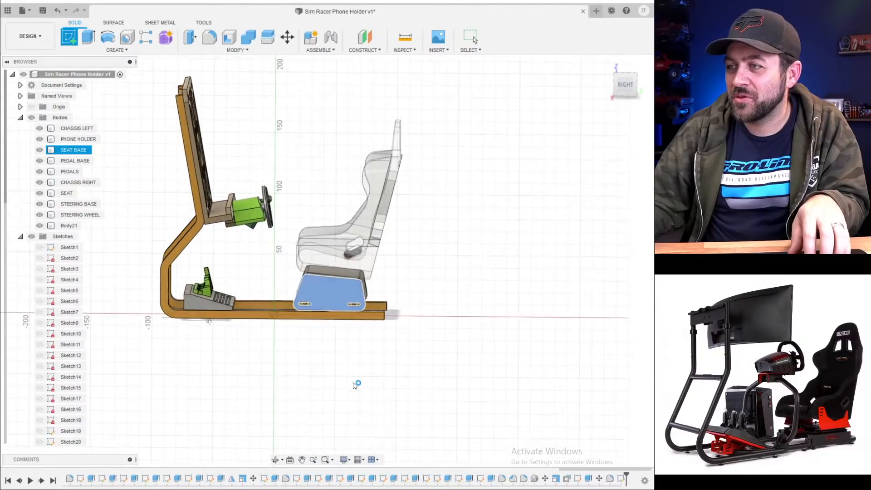
left_click(115, 50)
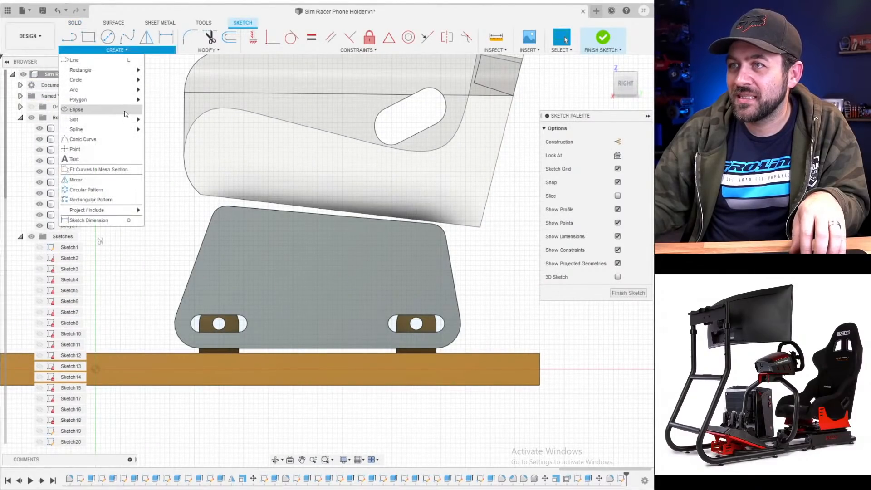
left_click(119, 161)
left_click(254, 294)
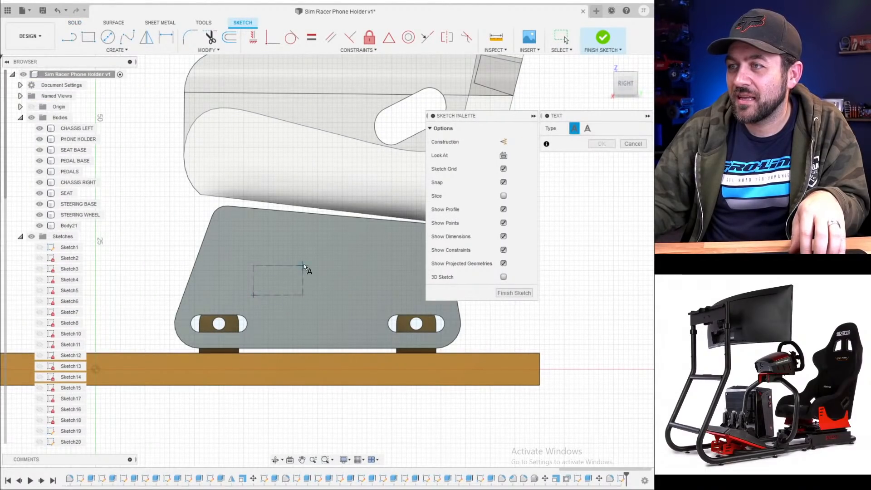
left_click(387, 231)
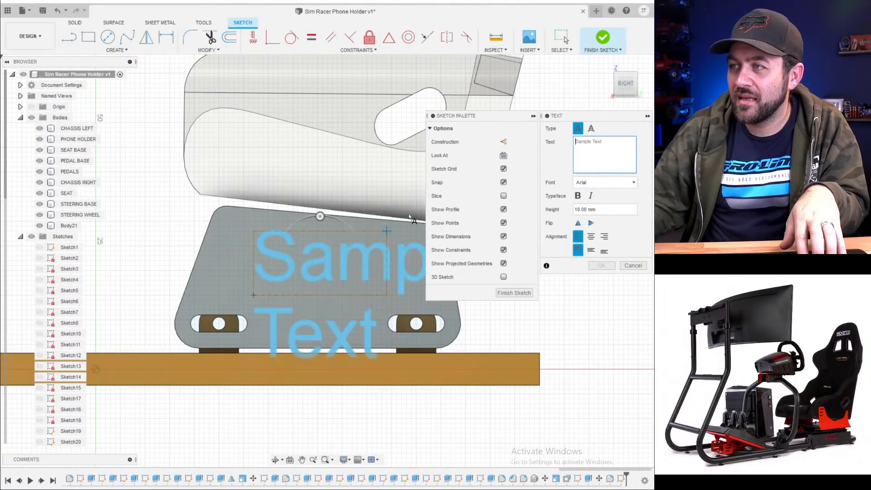
- Enter HD as the sketch text in the Impact font with a height of 20 mm
type("hd")
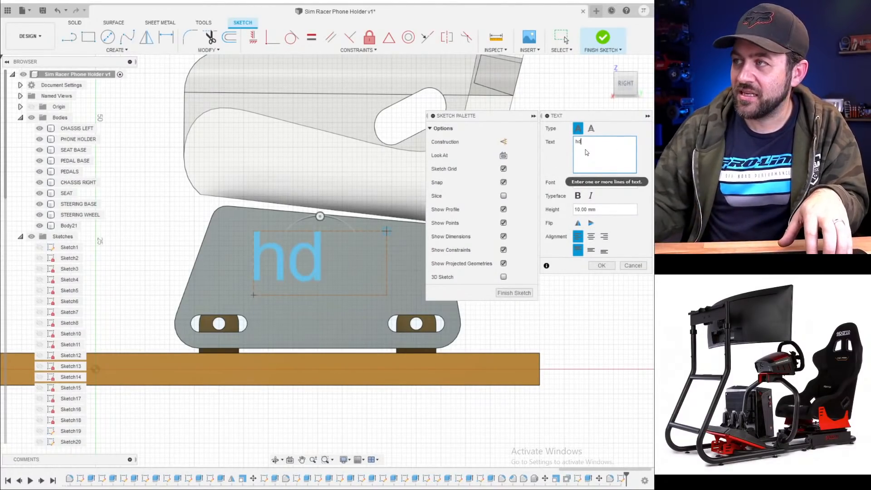
key("BackSpace")
key("BackSpace")
type("HD")
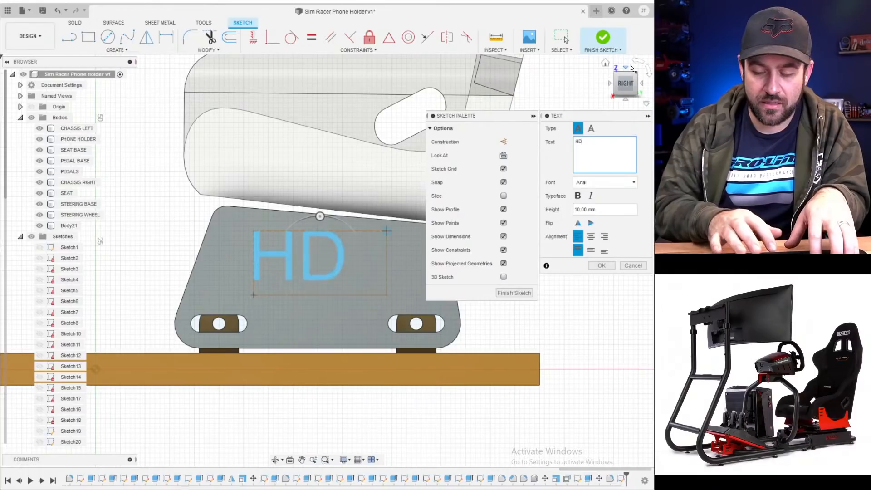
left_click(597, 184)
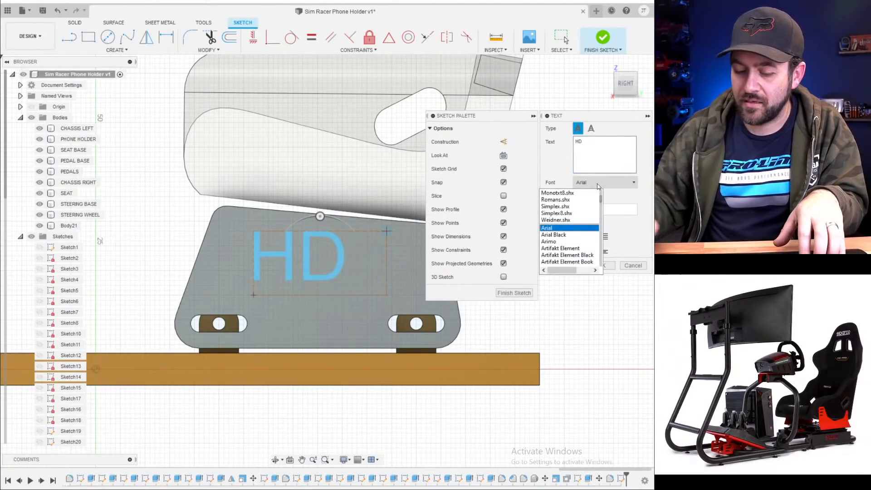
key("Return")
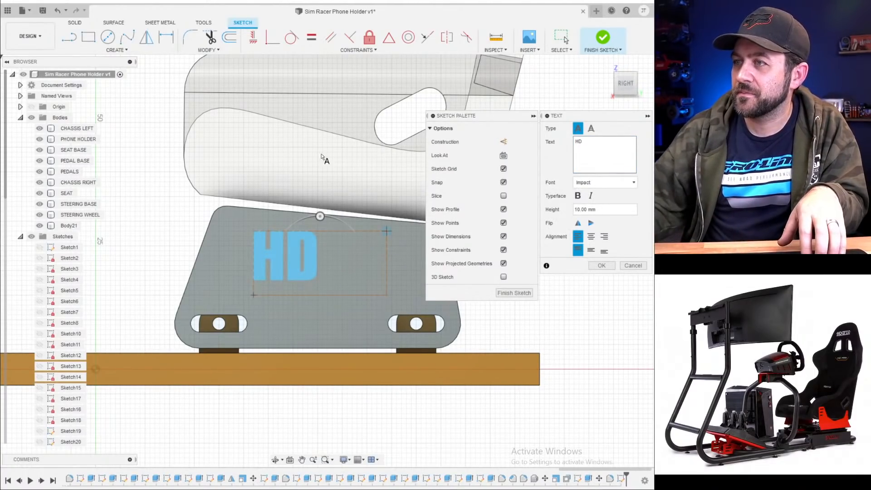
left_click(597, 209)
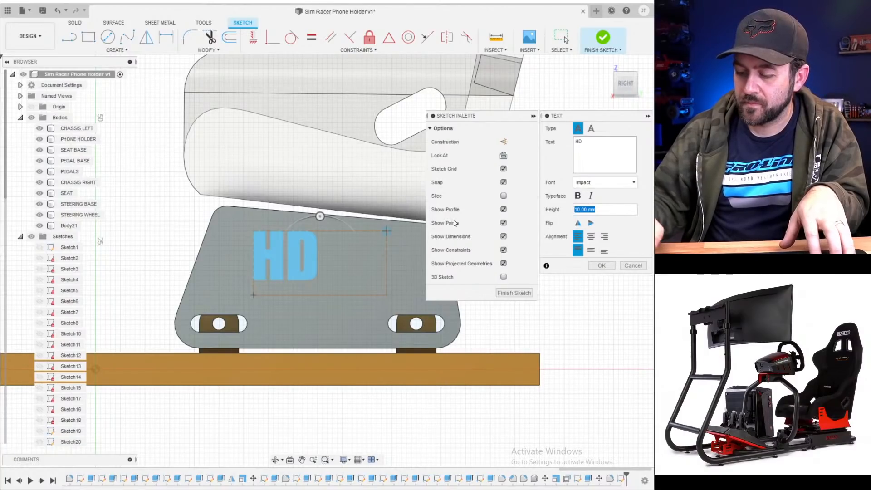
type("20")
key("Return")
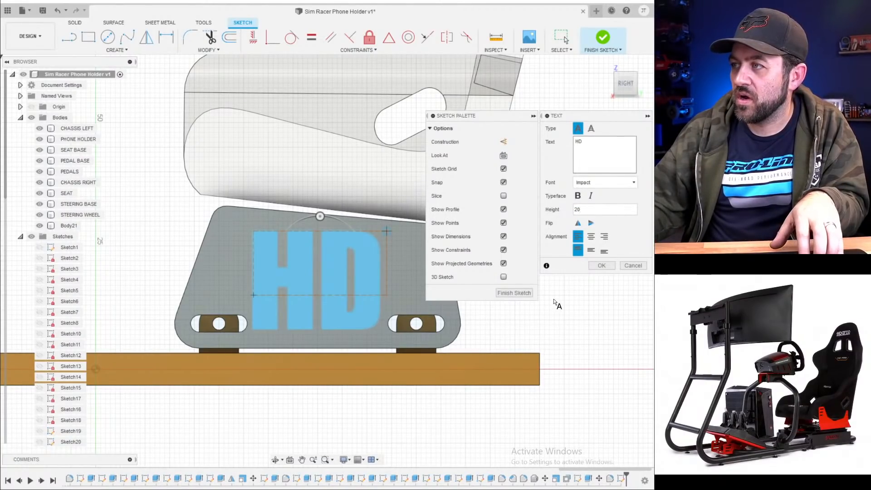
left_click(602, 265)
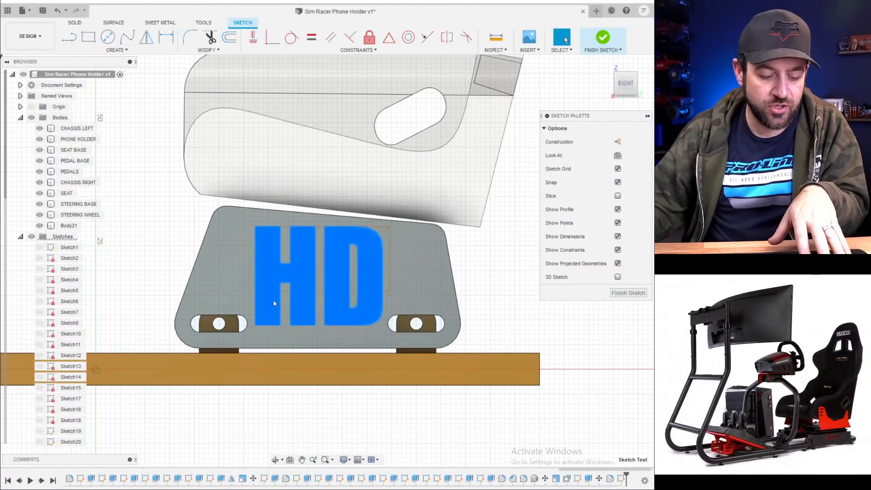
- Engrave the HD text into the side of the seat base with a -0.4 mm extrusion
left_click(339, 257)
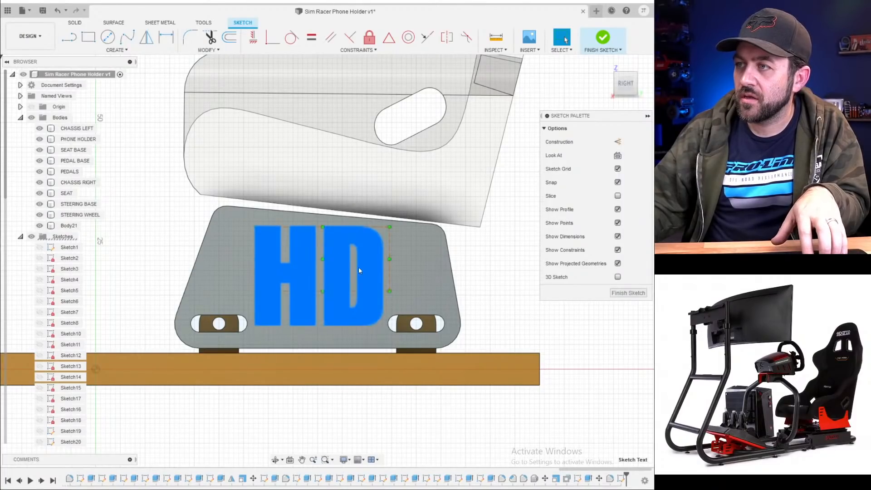
middle_click_drag(358, 267, 314, 288, "shift")
key("e")
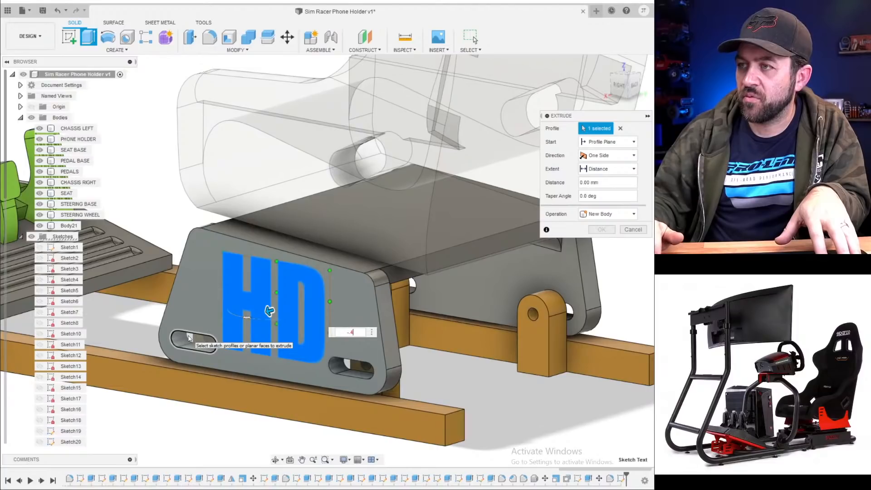
type("-4")
key("Return")
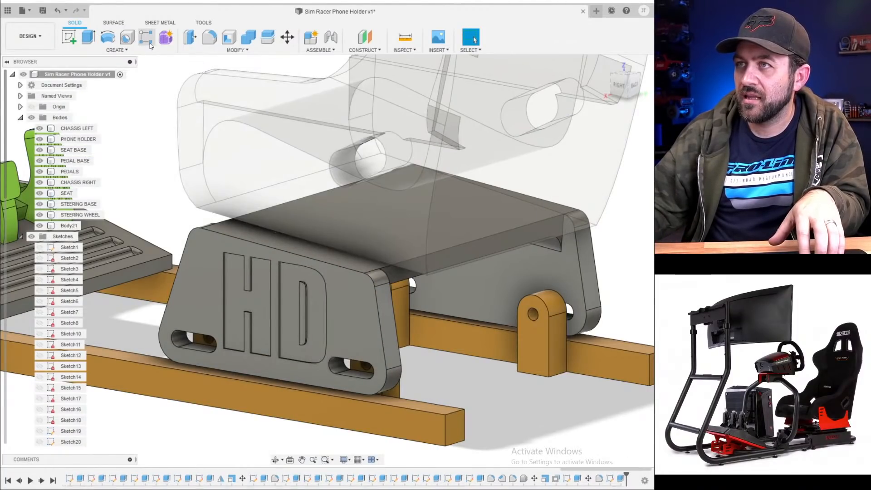
- Edit the engraving's sketch to set the HD text height to 15 mm and shift the text toward the middle of the face
right_click(610, 479)
left_click(586, 389)
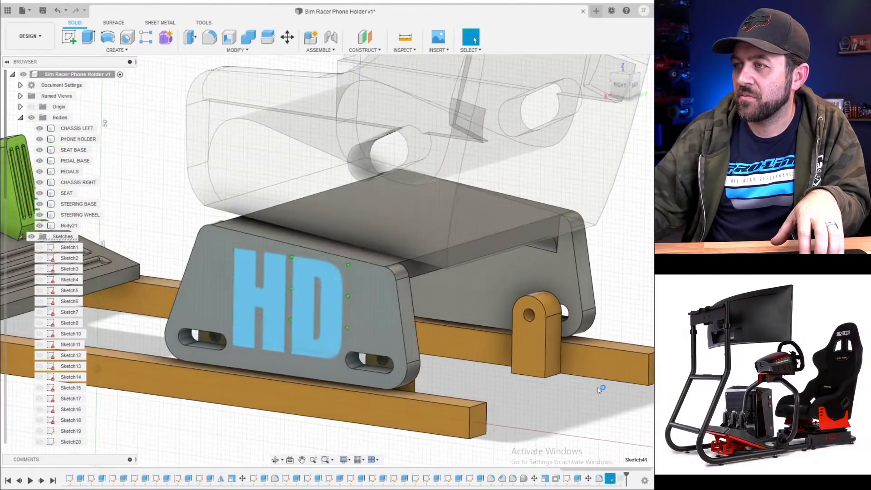
double_click(405, 277)
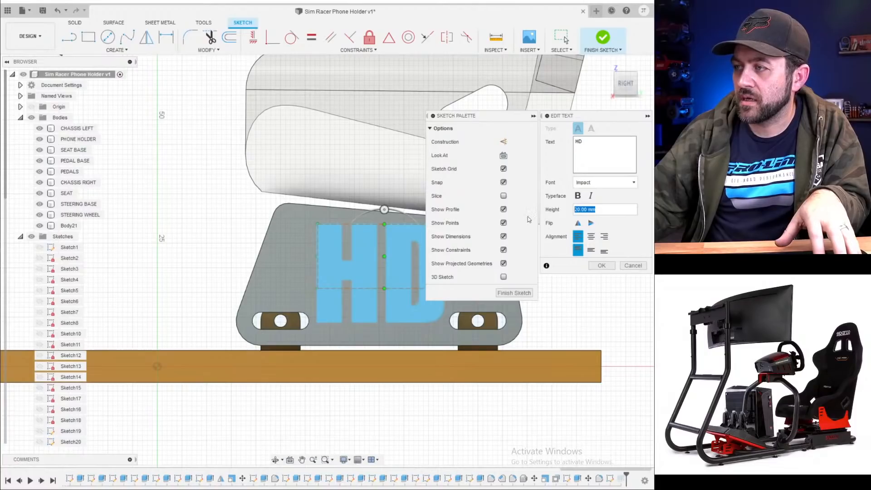
type("15")
key("Return")
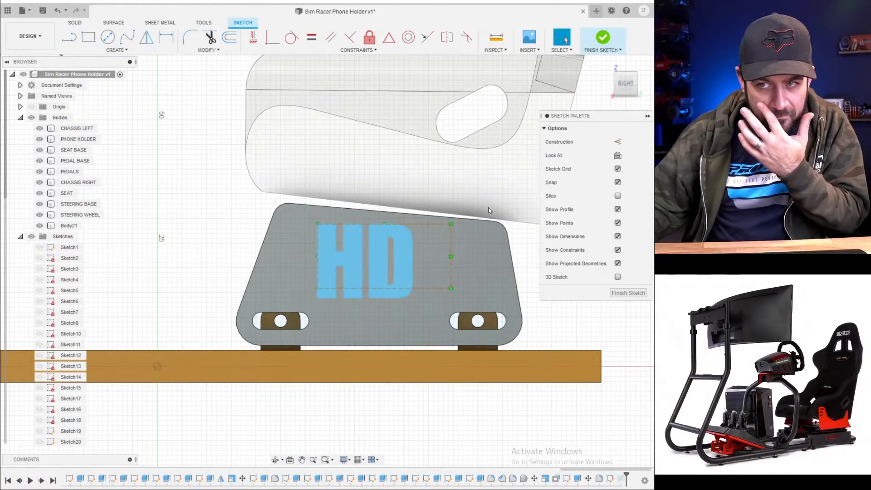
left_click_drag(378, 262, 394, 264)
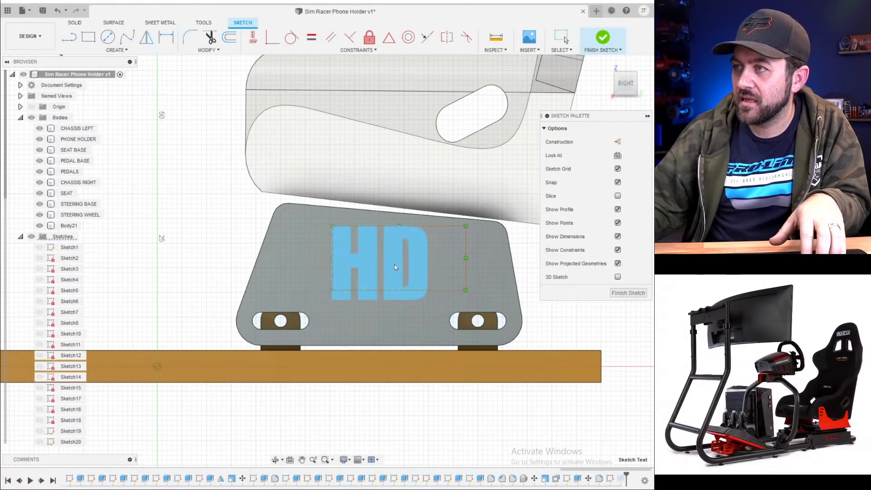
left_click(625, 293)
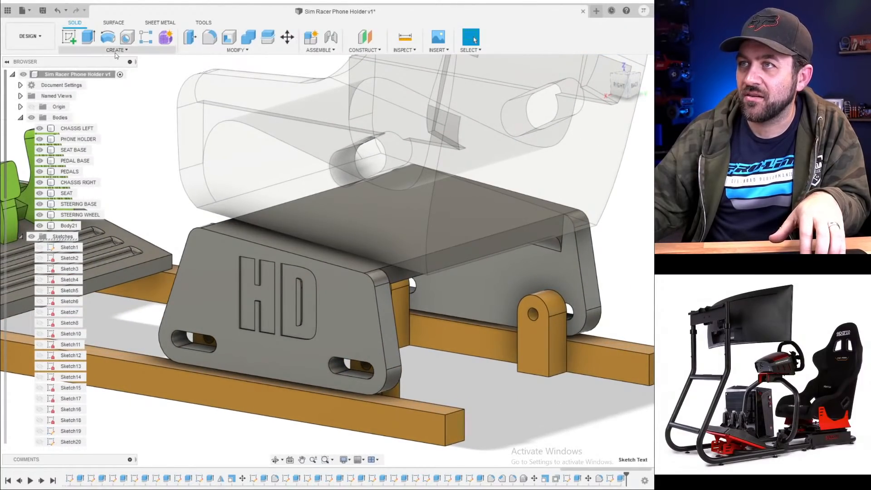
left_click(117, 51)
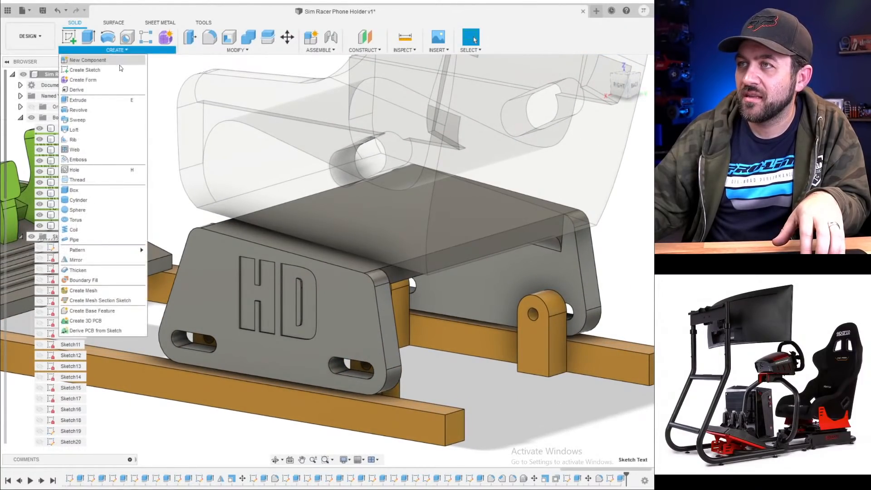
left_click(91, 260)
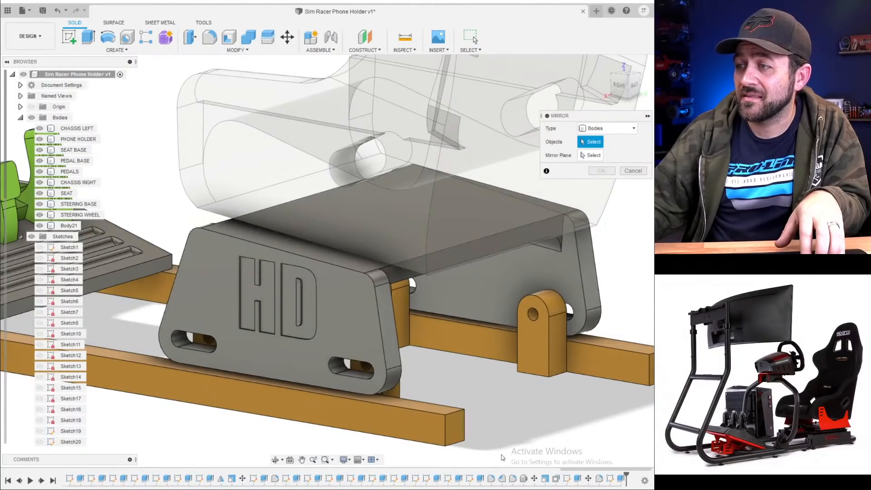
scroll(379, 351, "down", 3)
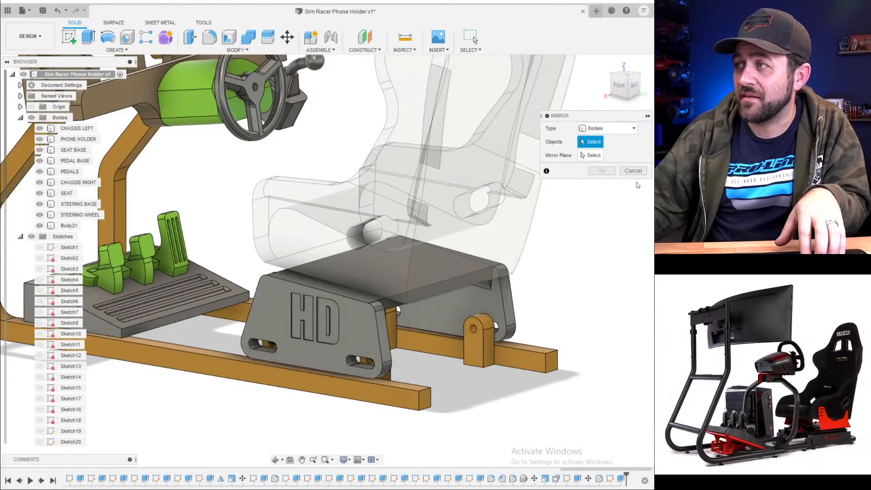
left_click(606, 127)
left_click(598, 161)
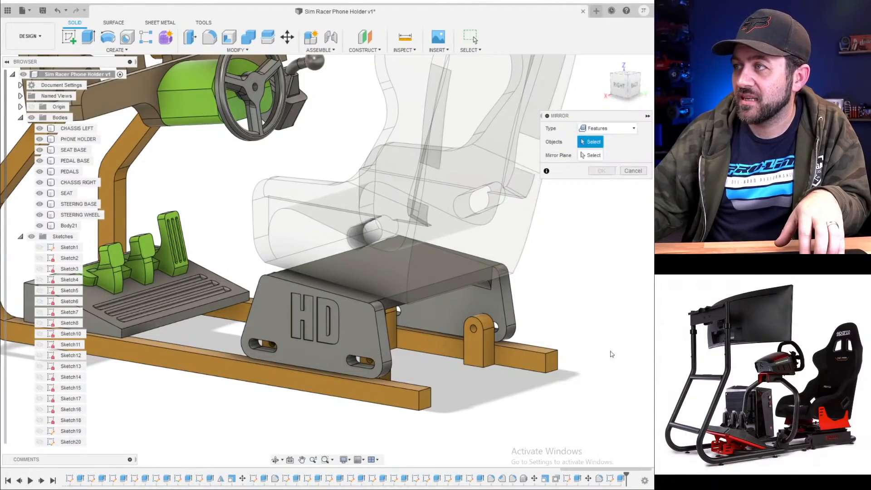
left_click(621, 479)
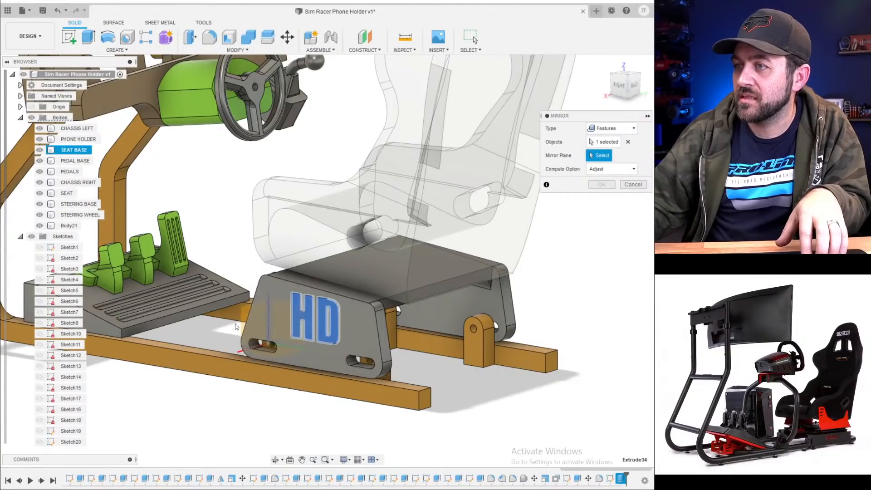
mouse_move(235, 323)
middle_mouse_down("shift")
mouse_move(388, 307)
mouse_move(313, 313)
mouse_move(234, 336)
middle_mouse_up("shift")
left_click(389, 306)
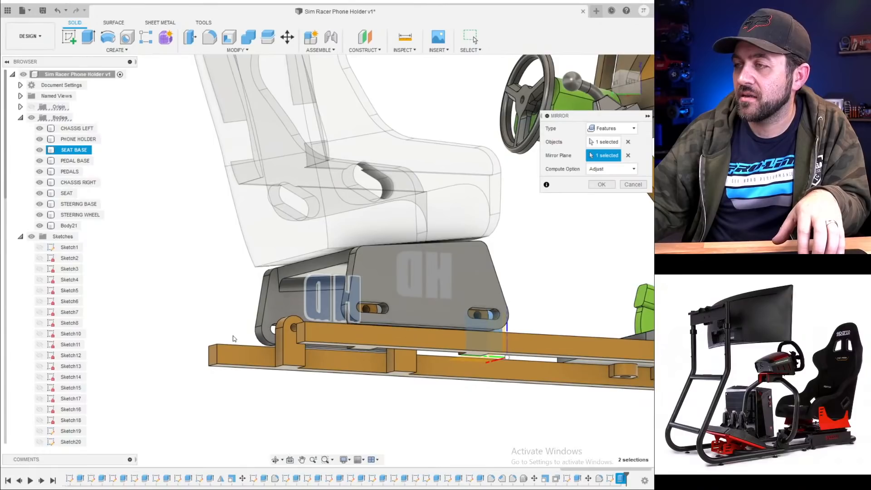
left_click(632, 185)
- Review the HD engraving on the seat base together with the seat, pedals, steering wheel and chassis
scroll(308, 327, "down", 3)
middle_click_drag(308, 328, 416, 328, "shift")
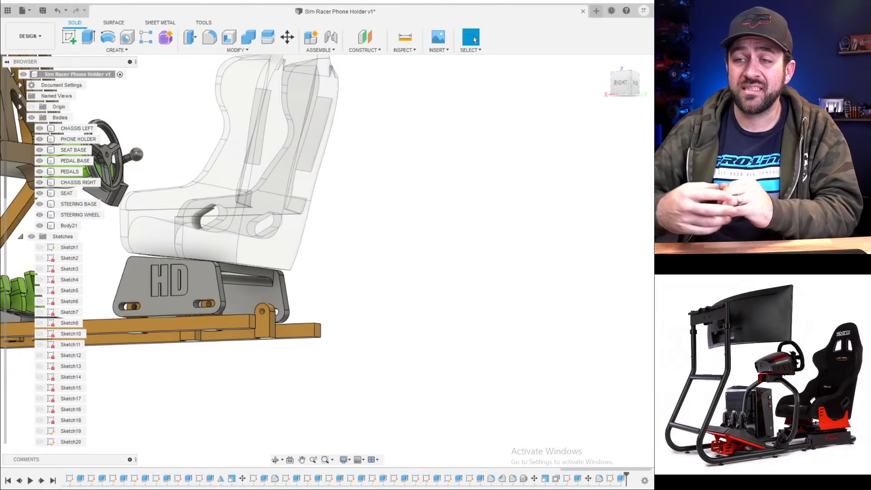
middle_click_drag(391, 263, 616, 233)
scroll(362, 300, "down", 3)
mouse_move(341, 219)
middle_mouse_down("shift")
mouse_move(345, 237)
mouse_move(288, 304)
middle_mouse_up("shift")
scroll(353, 265, "up", 3)
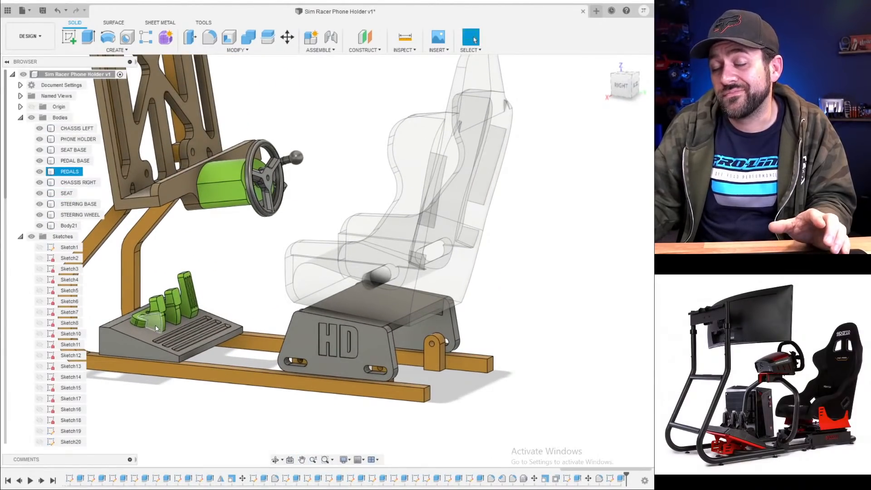
left_click(59, 313)
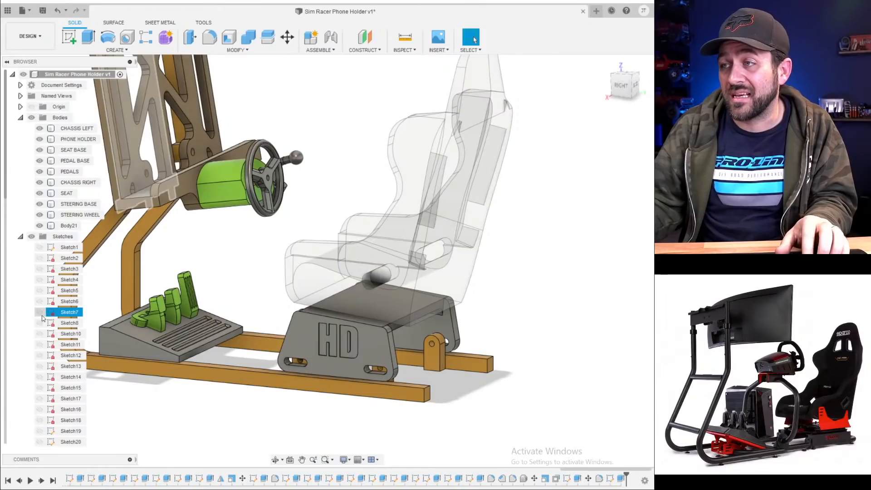
scroll(312, 306, "up", 2)
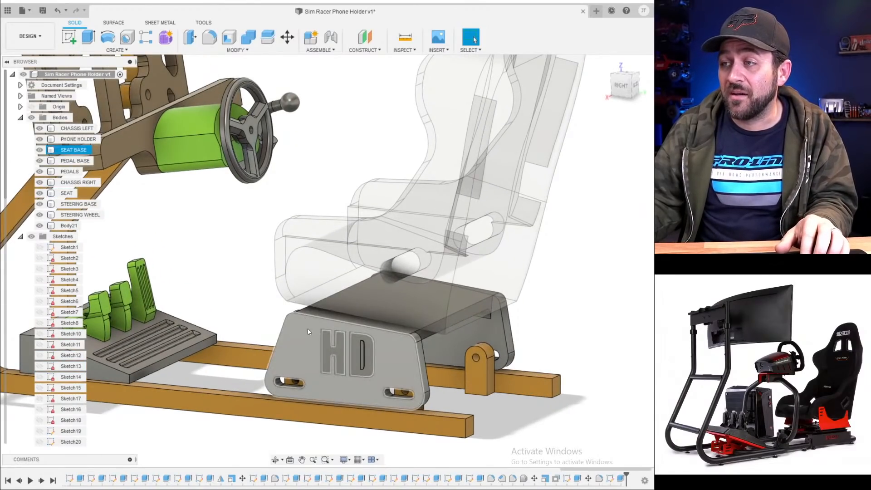
- Examine the full sim rig from the side and behind the seat, checking how the seat, steering wheel and phone holder line up
scroll(343, 350, "up", 3)
scroll(342, 351, "down", 3)
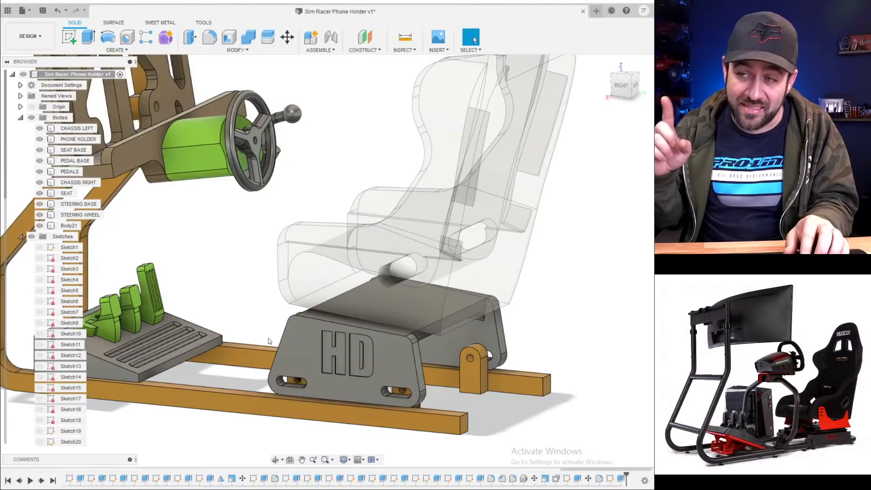
scroll(470, 396, "down", 2)
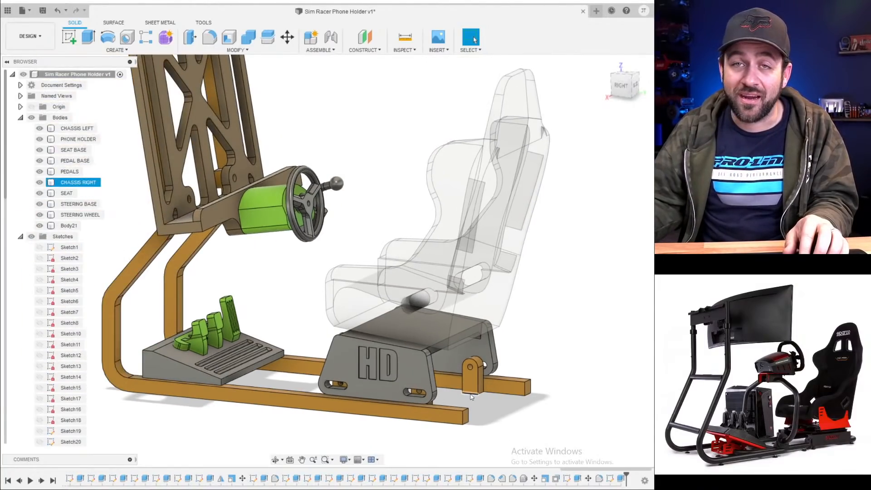
scroll(341, 328, "up", 2)
scroll(382, 330, "down", 3)
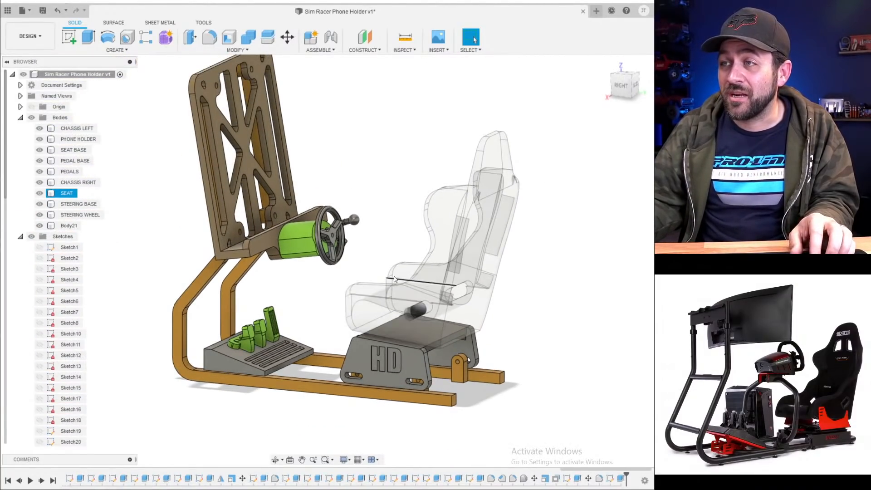
middle_click_drag(446, 282, 349, 302, "shift")
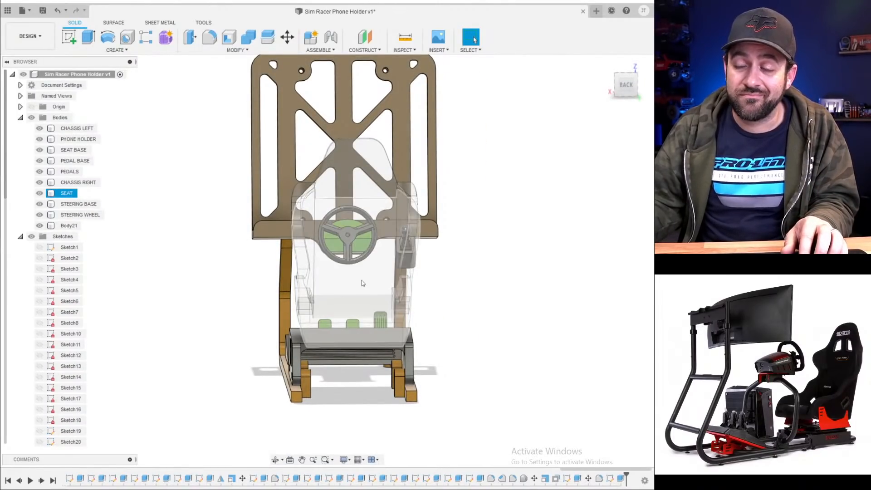
scroll(325, 276, "up", 3)
scroll(324, 299, "down", 3)
middle_click_drag(317, 318, 345, 334, "shift")
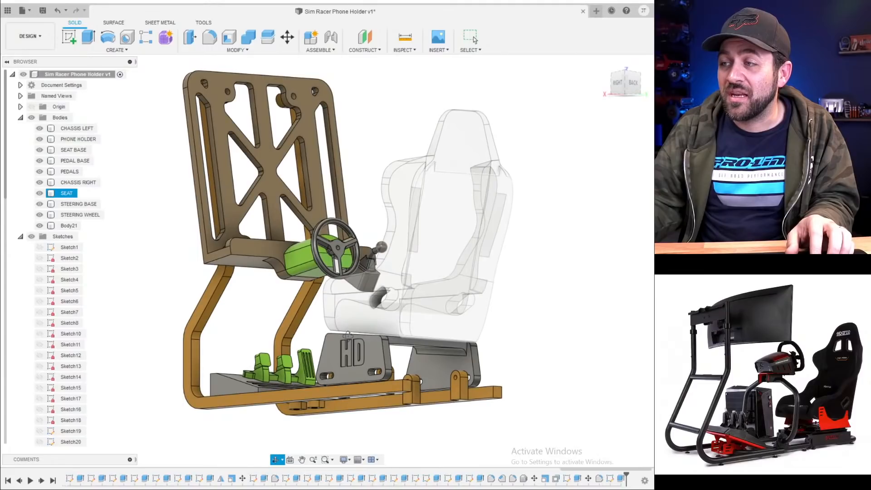
- Inspect the HD-engraved seat base, pedals and chassis rails up close and within the whole rig
scroll(361, 356, "up", 3)
middle_click_drag(368, 389, 331, 397, "shift")
scroll(439, 398, "down", 4)
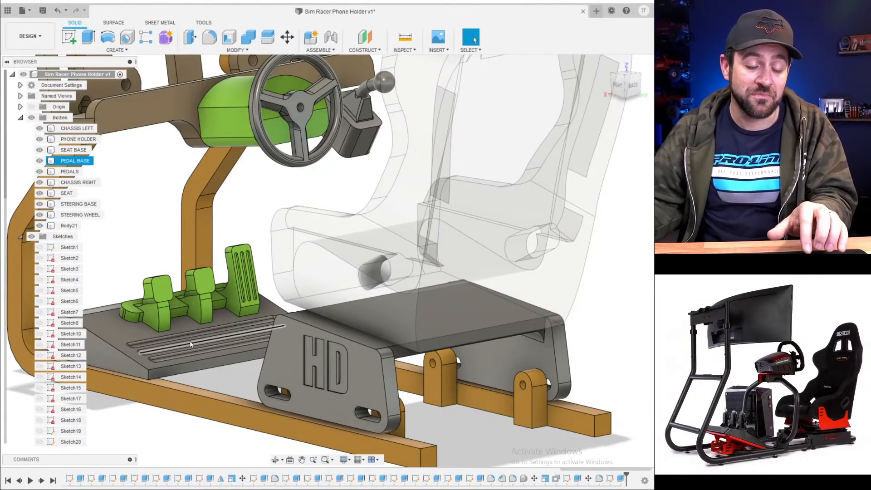
scroll(190, 309, "down", 5)
middle_click_drag(267, 268, 347, 294)
scroll(277, 310, "up", 2)
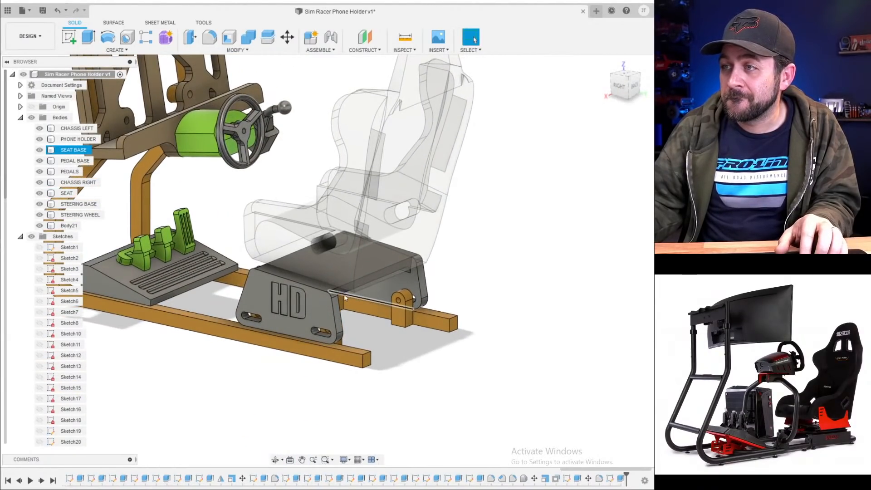
scroll(343, 293, "down", 5)
mouse_move(332, 339)
middle_mouse_down("shift")
mouse_move(352, 336)
mouse_move(339, 326)
middle_mouse_up("shift")
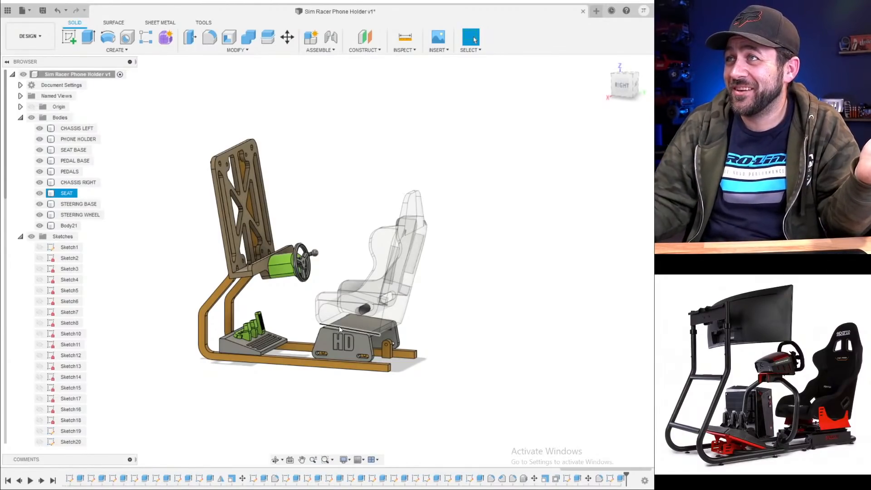
- Inspect the steering wheel, shifter and phone holder from both sides of the rig
left_click(224, 339)
left_click(399, 258)
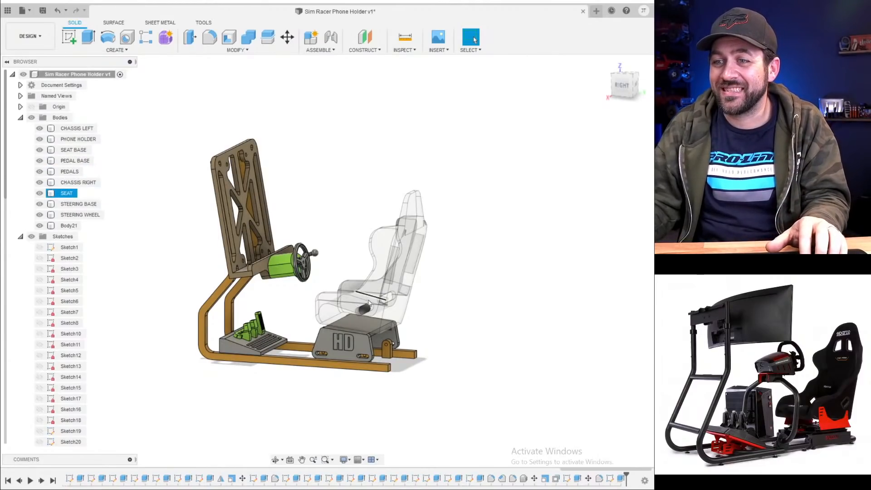
middle_click_drag(404, 255, 381, 262, "shift")
key("Escape")
scroll(294, 232, "up", 3)
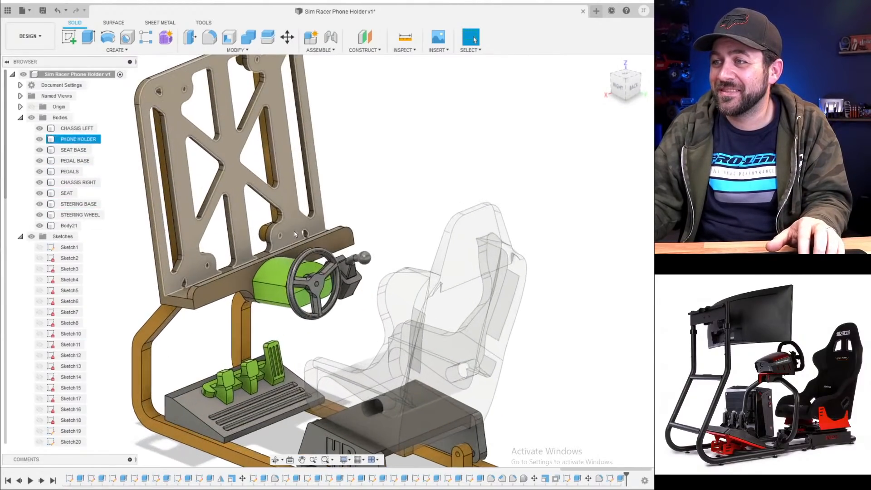
left_click(315, 279)
left_click(190, 343)
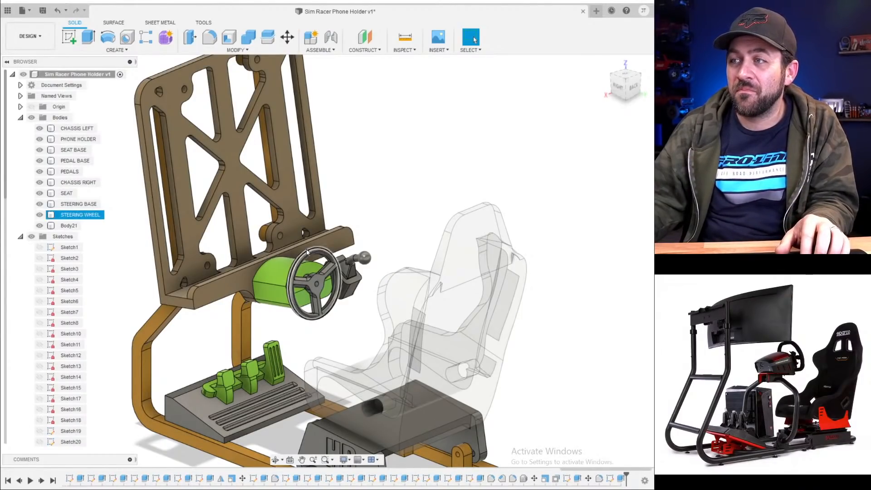
left_click(69, 225)
middle_click_drag(317, 259, 277, 261, "shift")
scroll(379, 268, "up", 4)
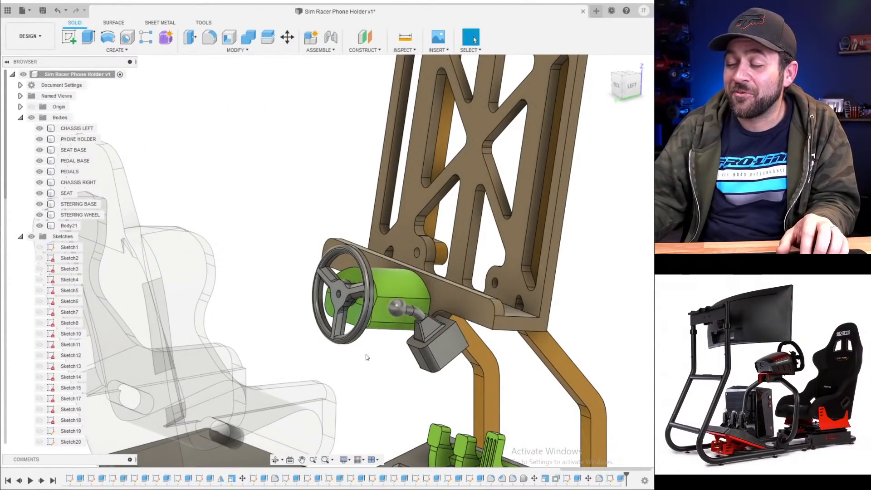
middle_click_drag(352, 338, 386, 377, "shift")
scroll(387, 376, "down", 6)
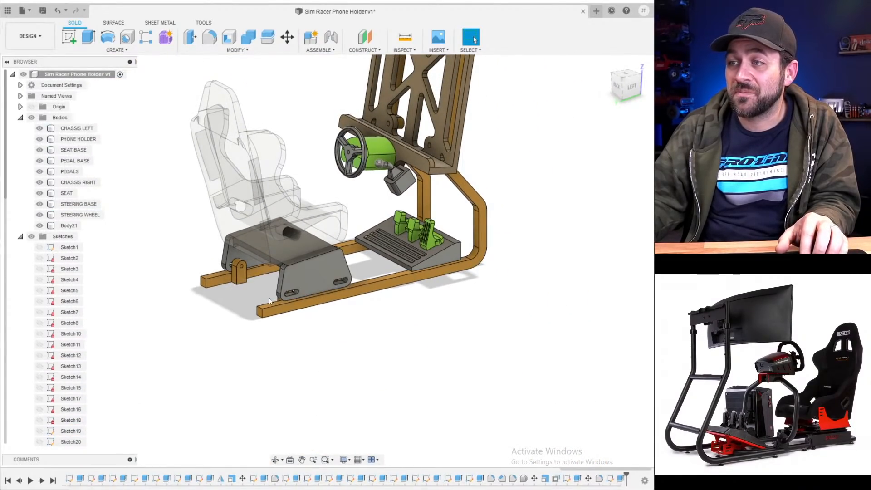
scroll(270, 299, "down", 3)
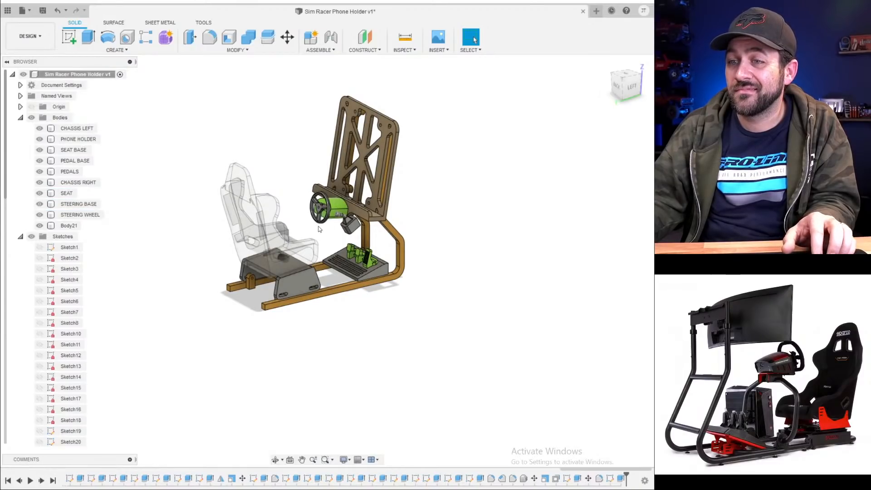
- Examine the phone holder's back supports and front lattice, and review the complete rig from several angles
mouse_move(324, 209)
middle_mouse_down("shift")
mouse_move(237, 225)
mouse_move(321, 220)
middle_mouse_up("shift")
scroll(344, 229, "up", 3)
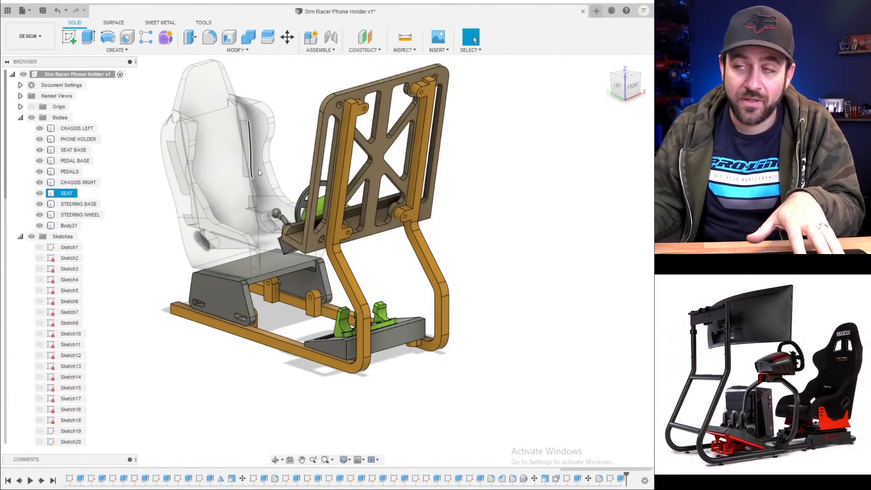
middle_click_drag(260, 173, 378, 222, "shift")
scroll(242, 229, "up", 3)
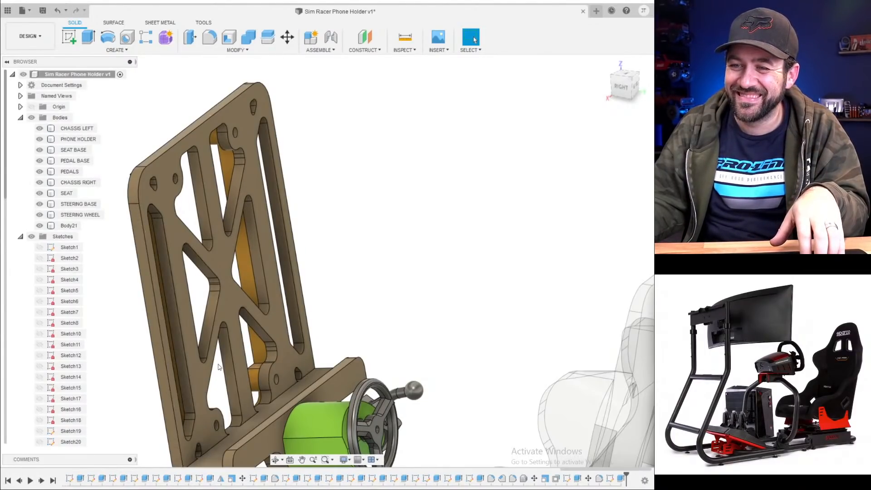
scroll(217, 363, "down", 5)
middle_click_drag(227, 364, 272, 203)
scroll(290, 217, "up", 3)
scroll(290, 217, "down", 3)
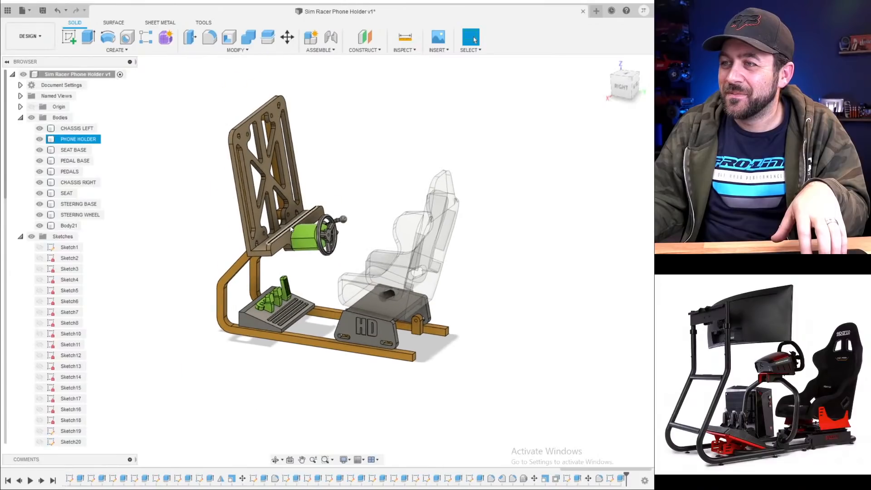
middle_click_drag(301, 240, 256, 262, "shift")
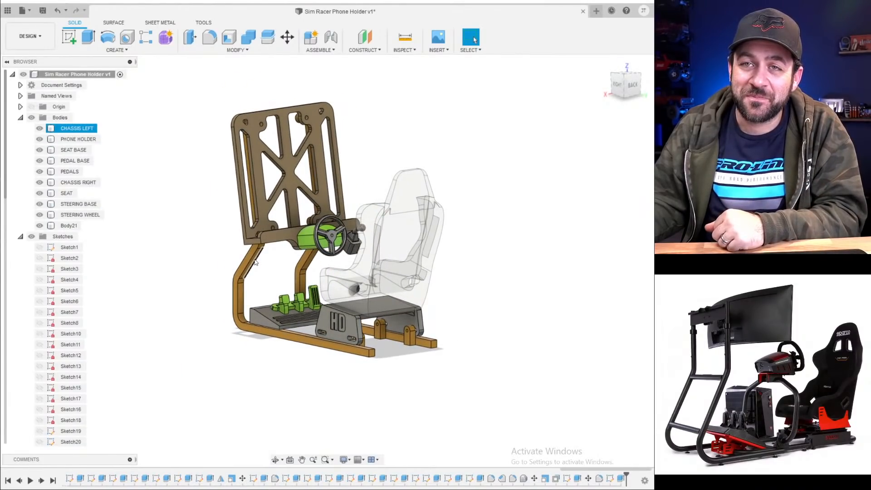